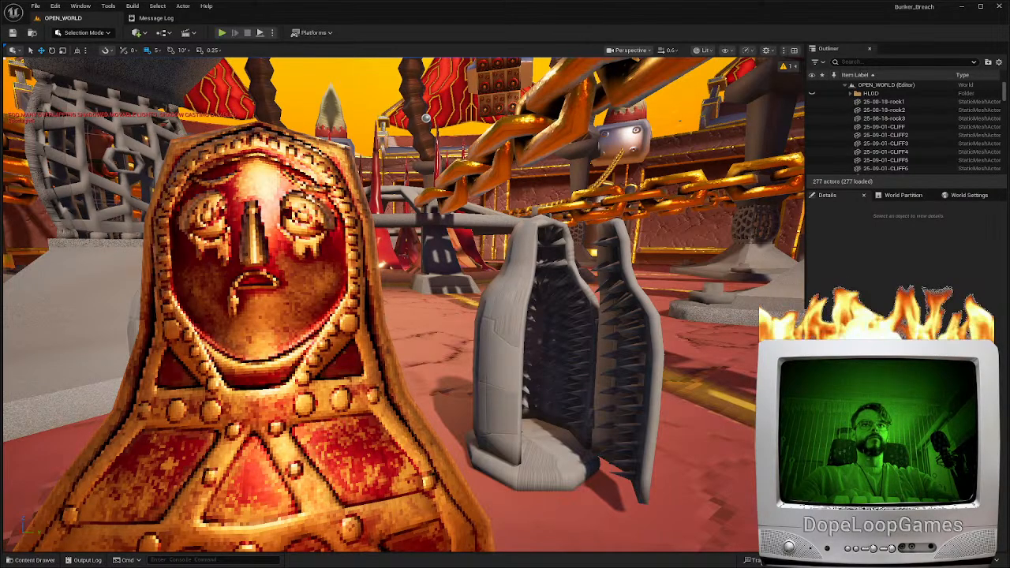
Switch to Blender, select the door-low mesh, and open its geometry for editing in the UV Editing workspace
{"action": "mouse_move", "coordinate": [460, 371]}
{"action": "right_mouse_down"}
{"action": "mouse_move", "coordinate": [433, 425]}
{"action": "mouse_move", "coordinate": [505, 402]}
{"action": "mouse_move", "coordinate": [461, 369]}
{"action": "right_mouse_up"}
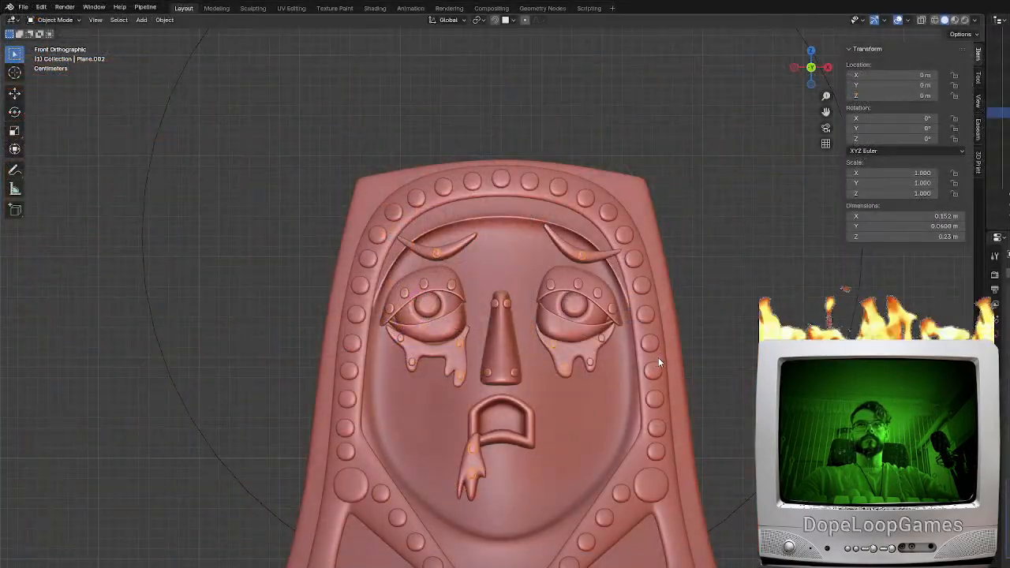
{"action": "scroll", "coordinate": [605, 263], "scroll_direction": "down", "scroll_amount": 4}
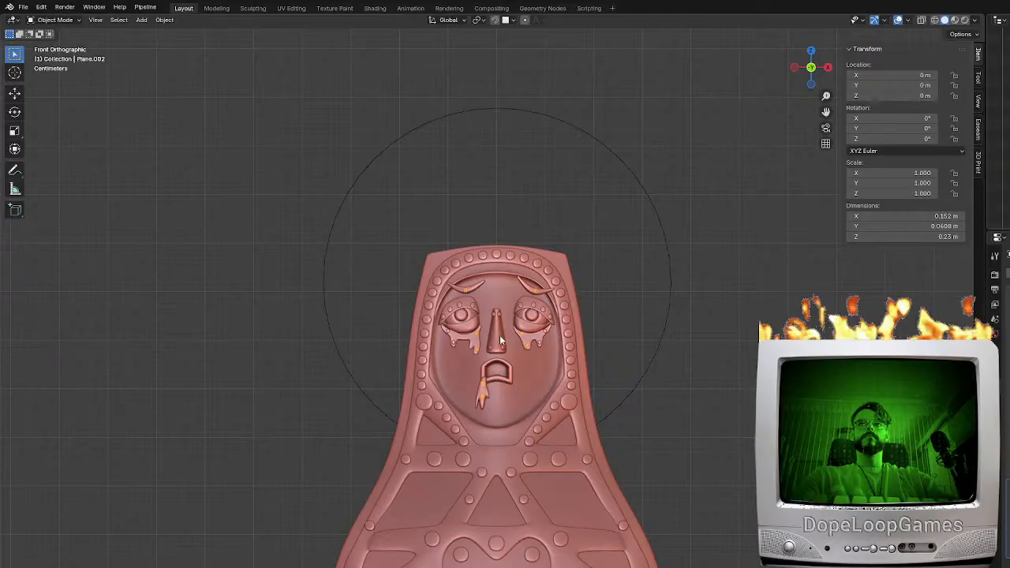
{"action": "key", "text": "Tab"}
{"action": "key", "text": "Tab"}
{"action": "left_click", "coordinate": [1002, 196]}
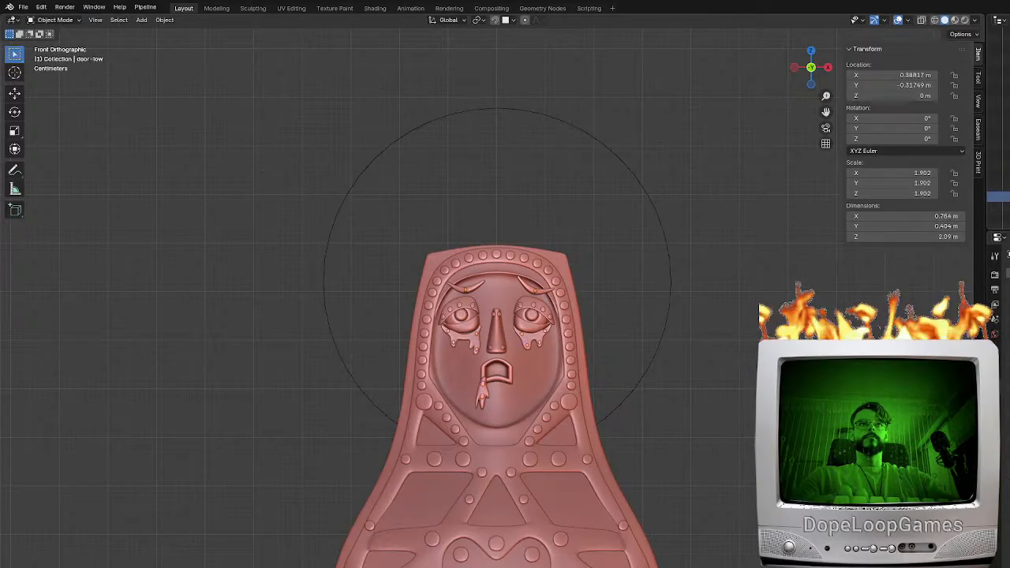
{"action": "left_click", "coordinate": [1008, 197]}
{"action": "middle_click_drag", "start_coordinate": [698, 371], "coordinate": [534, 414]}
{"action": "key", "text": "Tab"}
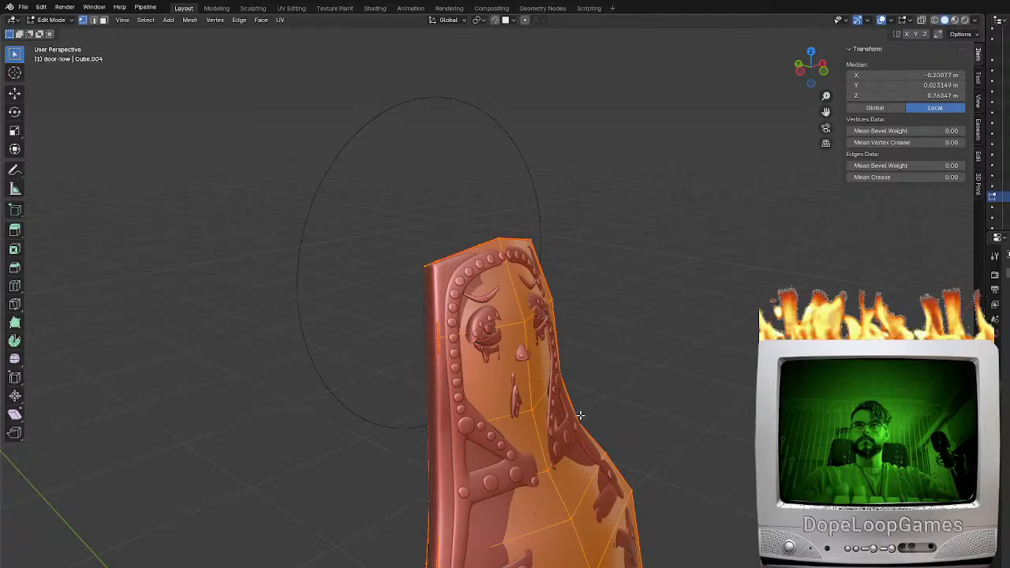
{"action": "key", "text": "KP_1"}
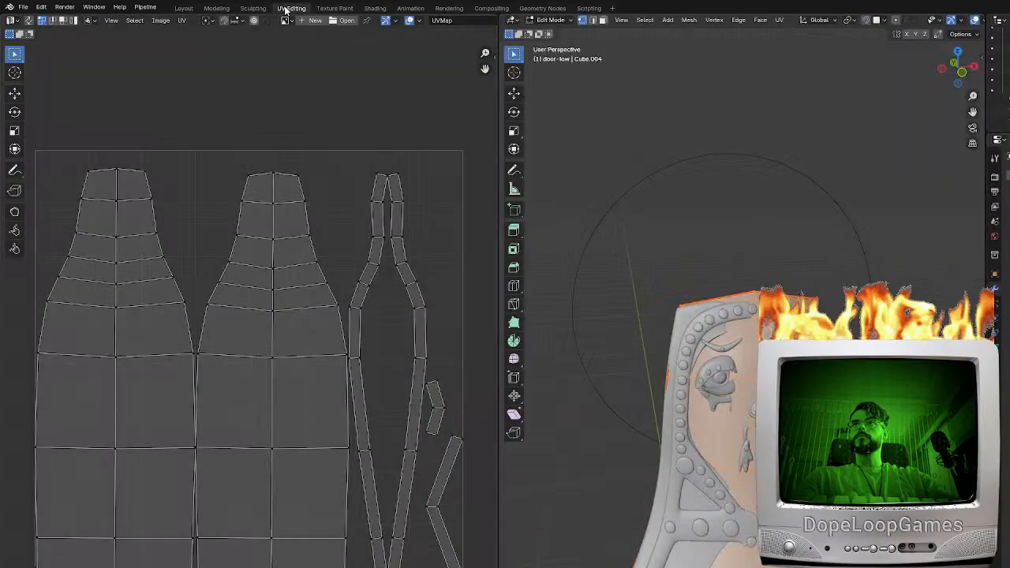
{"action": "left_click", "coordinate": [291, 8]}
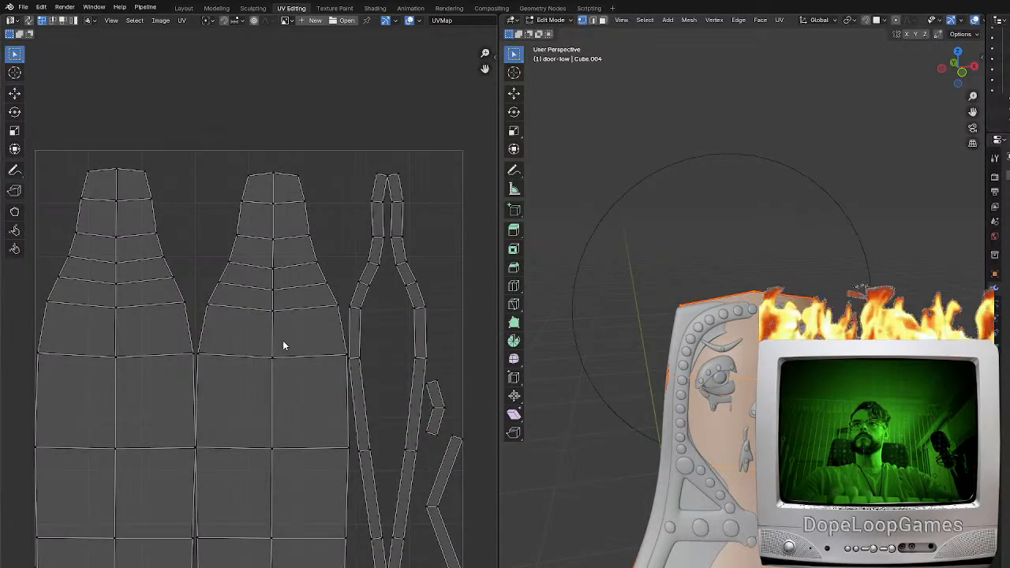
Use face selection on the door's front head faces to locate them in the UV layout, and reselect the whole mesh
{"action": "left_click", "coordinate": [603, 21]}
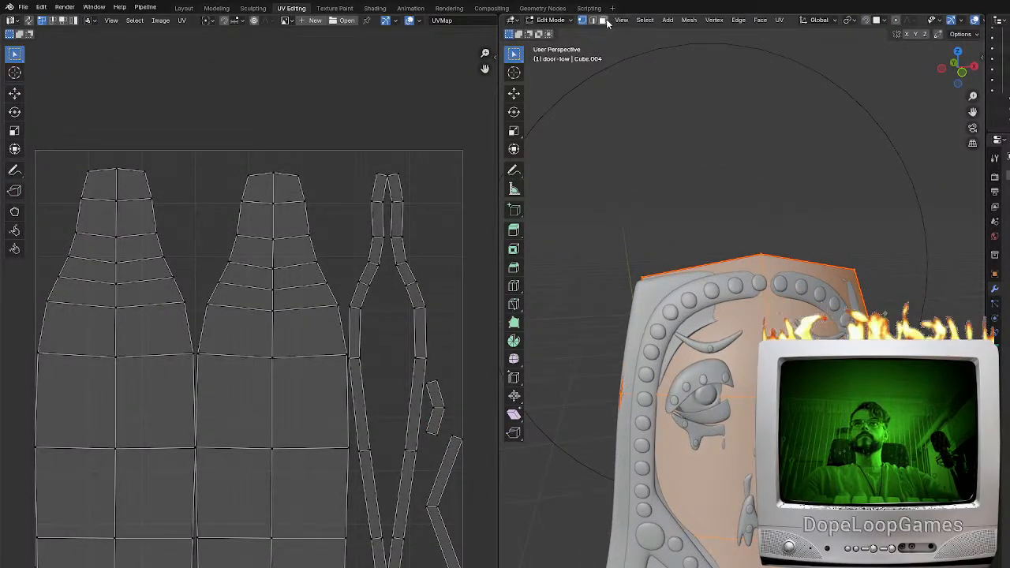
{"action": "left_click", "coordinate": [729, 469]}
{"action": "left_click", "coordinate": [789, 470], "text": "shift"}
{"action": "left_click", "coordinate": [792, 355], "text": "shift"}
{"action": "left_click", "coordinate": [737, 363], "text": "shift"}
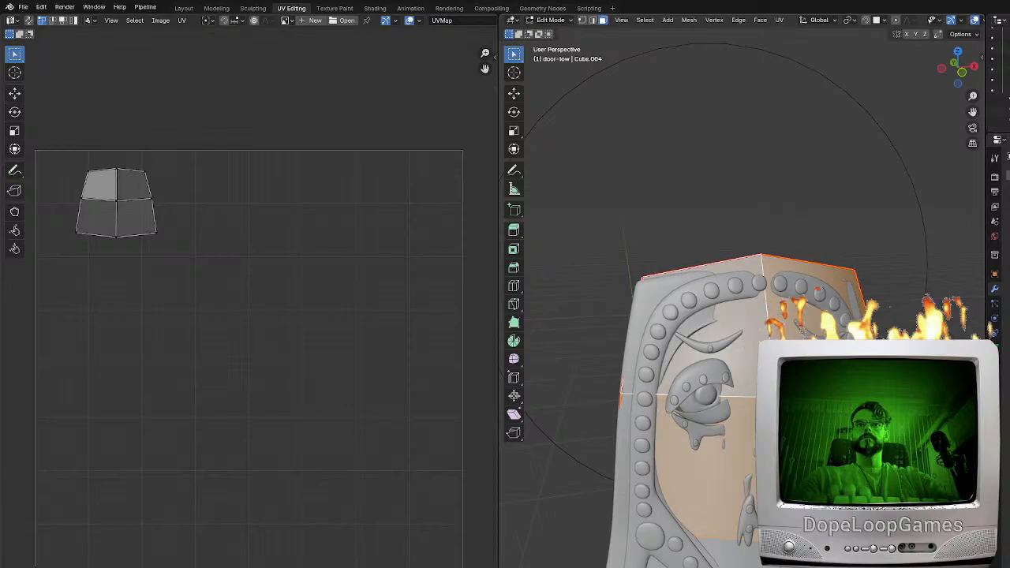
{"action": "left_click", "coordinate": [731, 554], "text": "shift"}
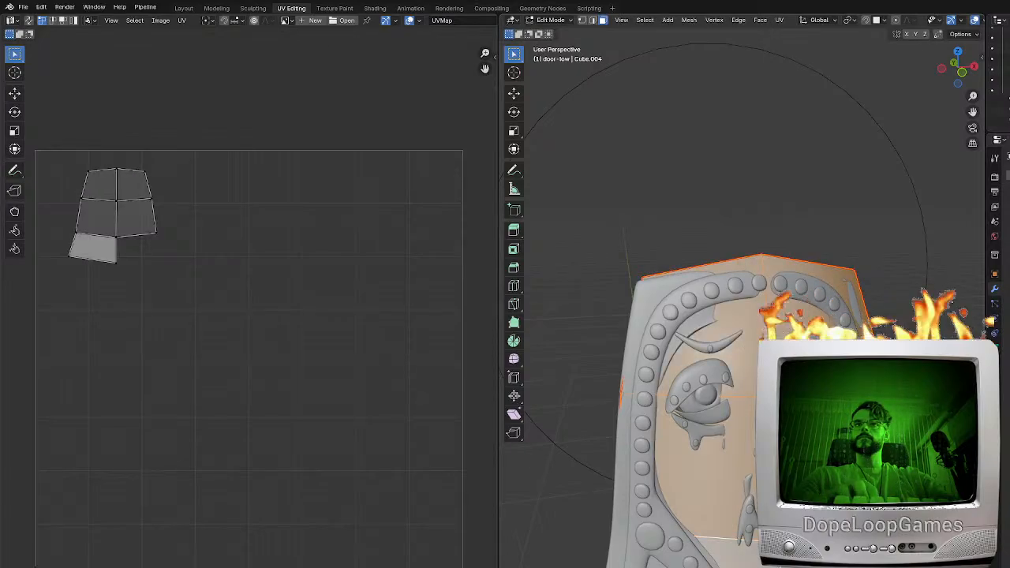
{"action": "left_click", "coordinate": [734, 554], "text": "shift"}
{"action": "key", "text": "a"}
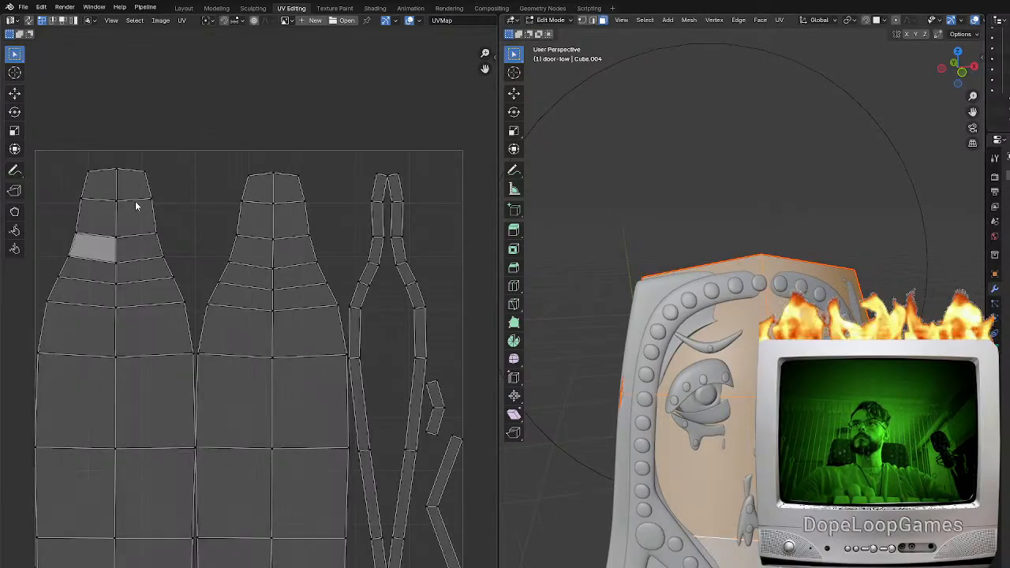
Scale the front panel's head UV faces up about 1.2 times, widen the UV row beneath them, and return to Object Mode
{"action": "middle_click_drag", "start_coordinate": [137, 209], "coordinate": [302, 281]}
{"action": "left_click_drag", "start_coordinate": [292, 292], "coordinate": [214, 198]}
{"action": "key", "text": "s"}
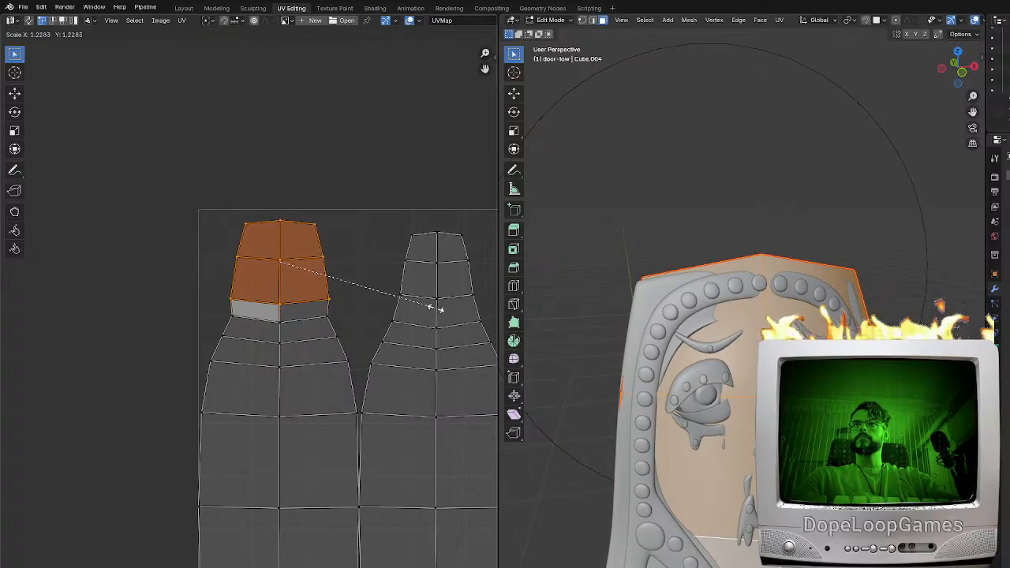
{"action": "left_click", "coordinate": [442, 315]}
{"action": "left_click_drag", "start_coordinate": [337, 320], "coordinate": [211, 316]}
{"action": "key", "text": "s"}
{"action": "left_click", "coordinate": [378, 333]}
{"action": "left_click", "coordinate": [272, 316]}
{"action": "scroll", "coordinate": [382, 374], "scroll_direction": "down", "scroll_amount": 3}
{"action": "key", "text": "Tab"}
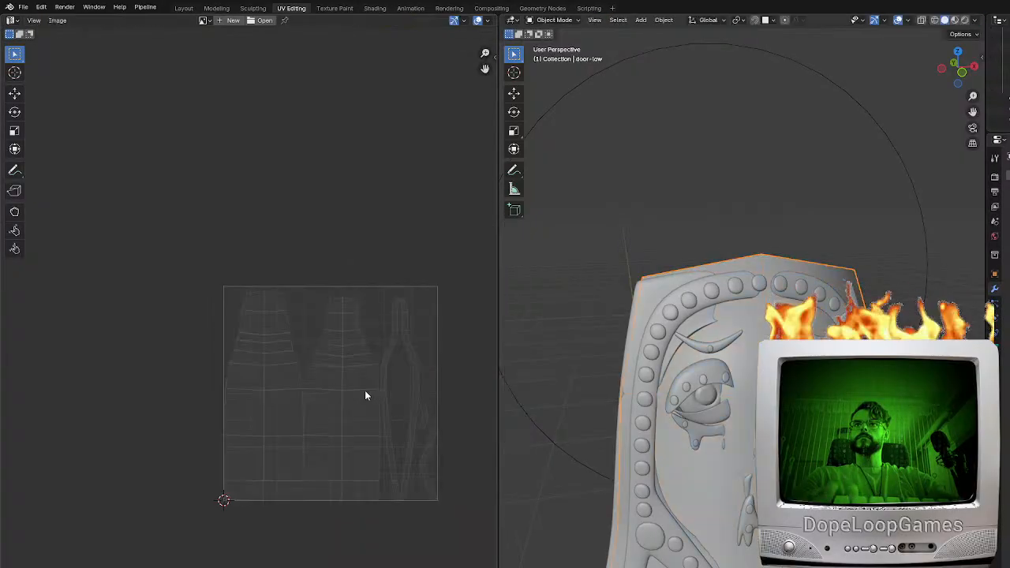
Export the low-poly door with its enlarged head UVs as an FBX file
{"action": "left_click", "coordinate": [23, 6]}
{"action": "mouse_move", "coordinate": [18, 168]}
{"action": "left_click", "coordinate": [175, 265]}
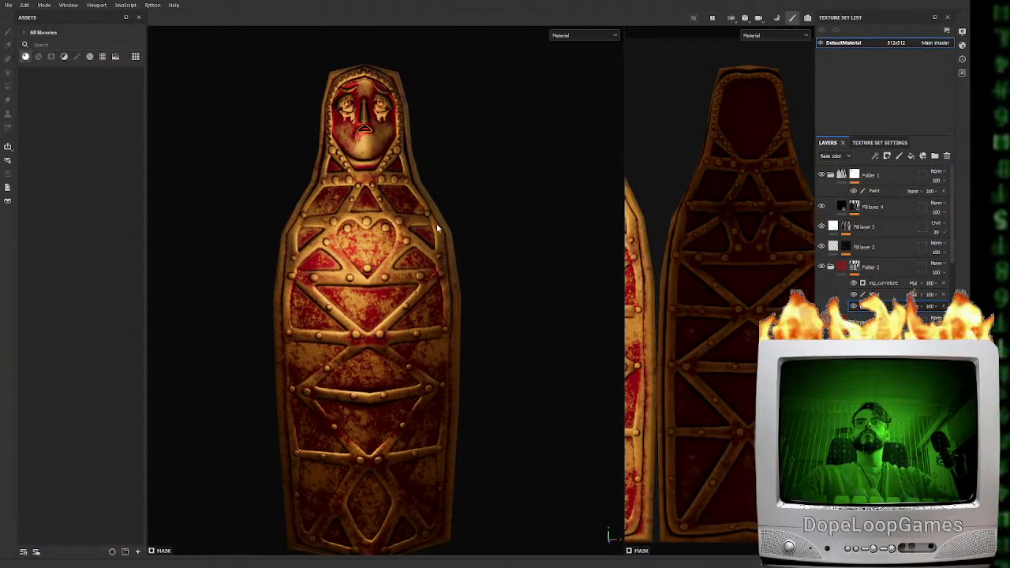
Switch to Substance 3D Painter and examine the textured door's face and upper body up close
{"action": "scroll", "coordinate": [390, 201], "scroll_direction": "up", "scroll_amount": 2}
{"action": "scroll", "coordinate": [390, 200], "scroll_direction": "up", "scroll_amount": 3}
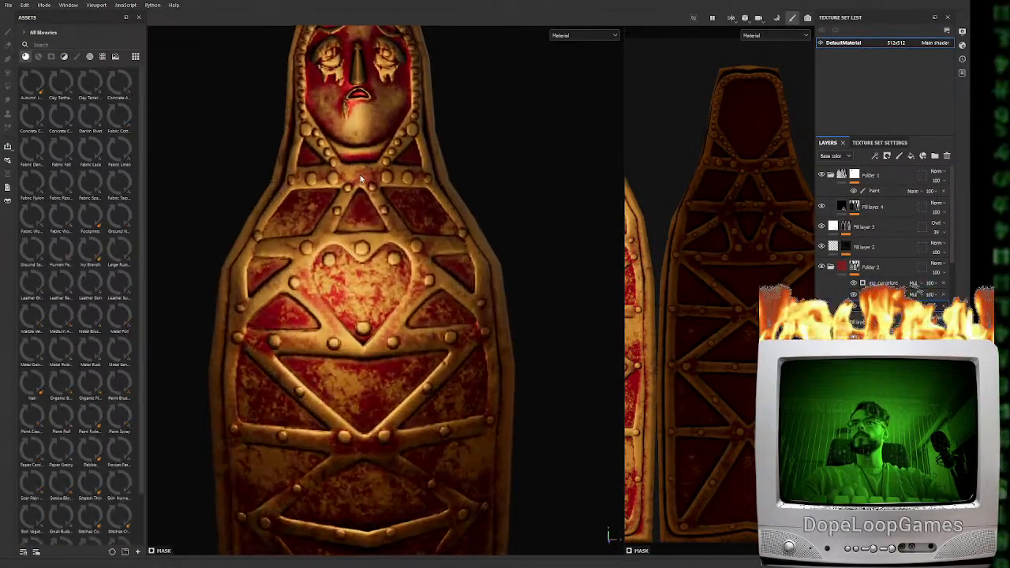
{"action": "middle_click_drag", "start_coordinate": [415, 147], "coordinate": [436, 321], "text": "alt"}
{"action": "scroll", "coordinate": [435, 321], "scroll_direction": "up", "scroll_amount": 4}
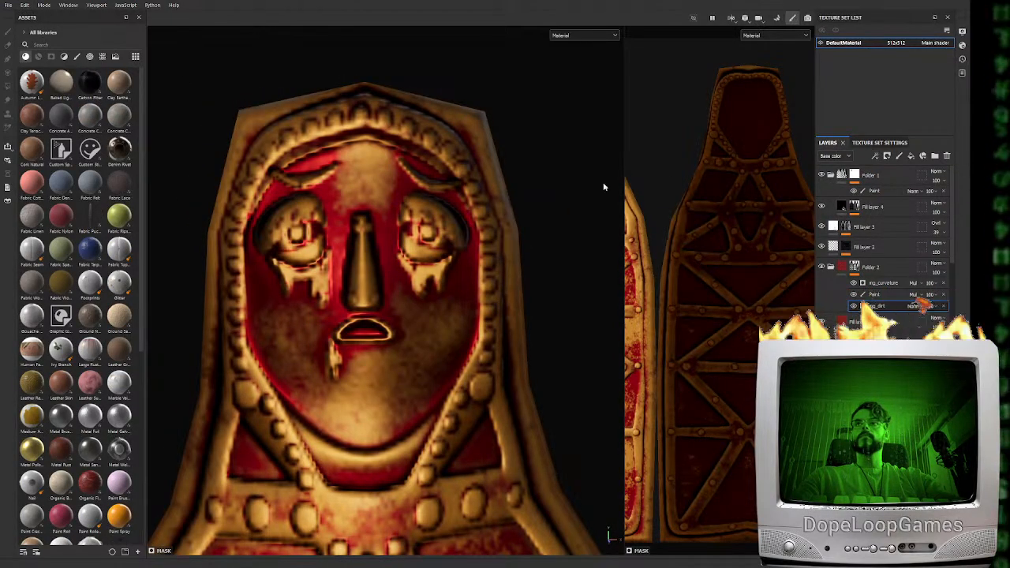
{"action": "mouse_move", "coordinate": [319, 247]}
{"action": "left_mouse_down", "text": "alt"}
{"action": "mouse_move", "coordinate": [410, 266]}
{"action": "mouse_move", "coordinate": [312, 236]}
{"action": "left_mouse_up", "text": "alt"}
{"action": "scroll", "coordinate": [312, 237], "scroll_direction": "down", "scroll_amount": 4}
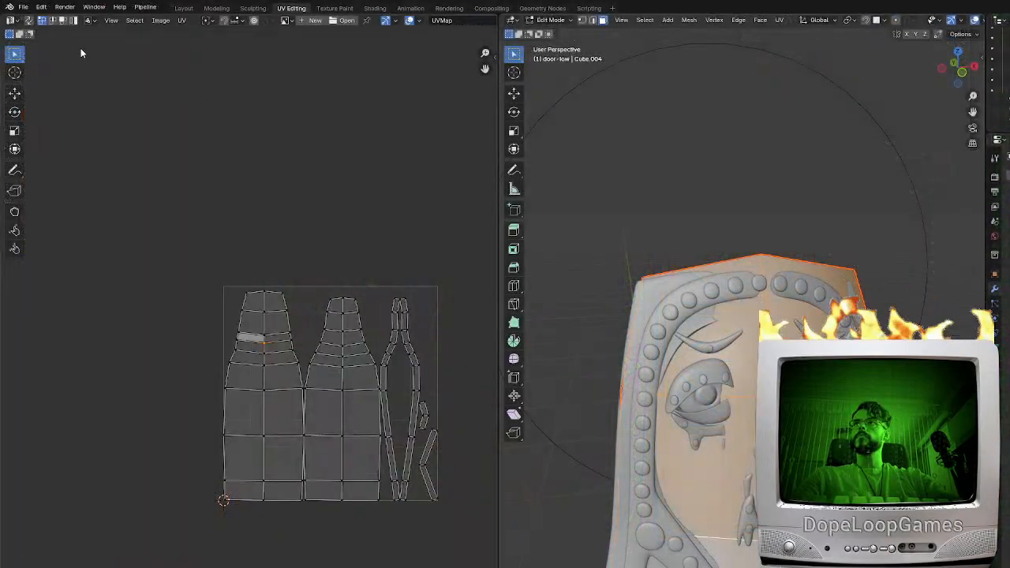
Switch back to Blender and export the door mesh to FBX again
{"action": "left_click", "coordinate": [24, 8]}
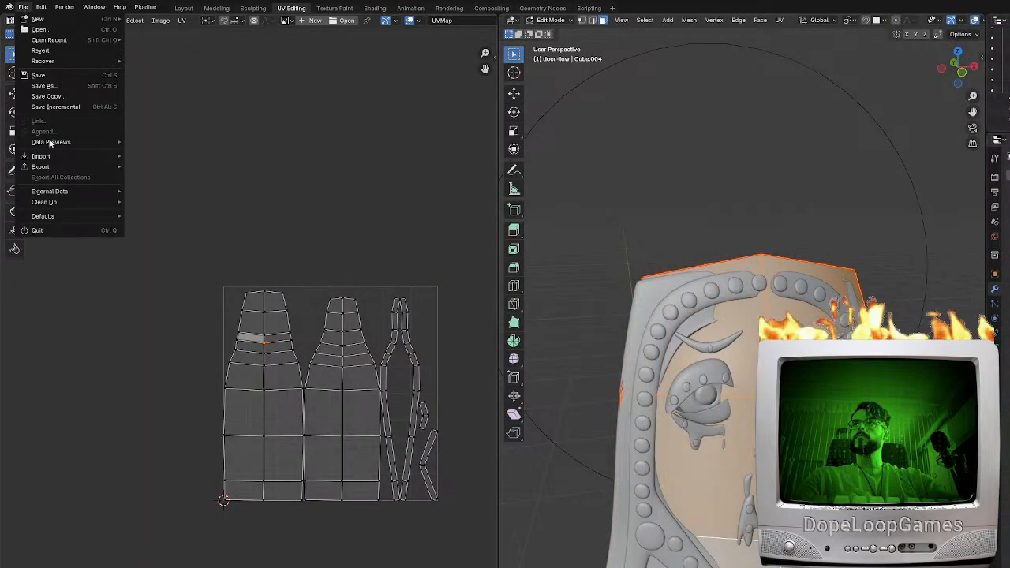
{"action": "mouse_move", "coordinate": [45, 166]}
{"action": "left_click", "coordinate": [182, 261]}
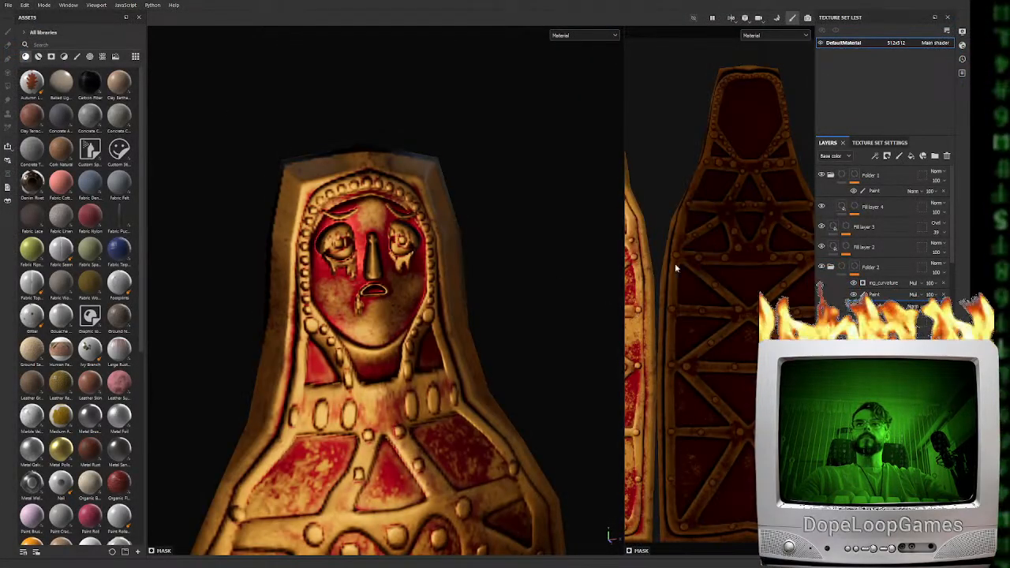
Switch to Substance 3D Painter, bake the selected mesh maps for the door, and return to painting mode
{"action": "left_click", "coordinate": [879, 143]}
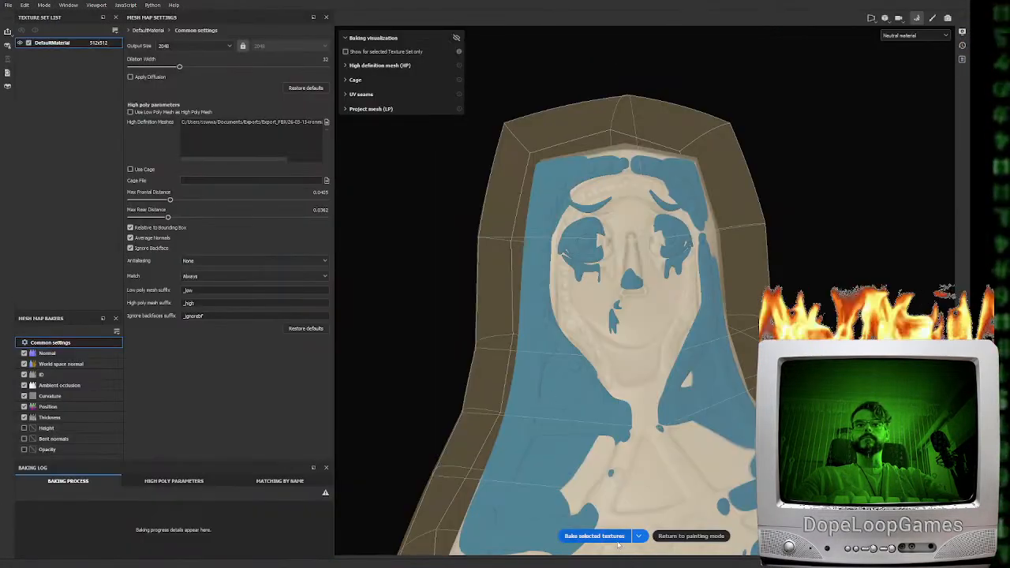
{"action": "left_click", "coordinate": [592, 535]}
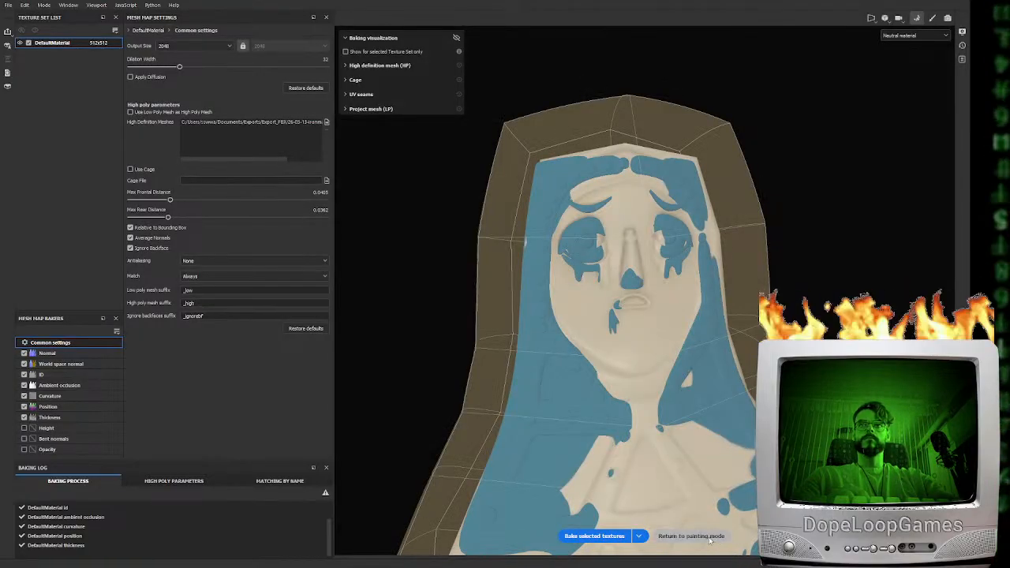
{"action": "left_click", "coordinate": [704, 535]}
{"action": "mouse_move", "coordinate": [474, 379]}
{"action": "left_mouse_down", "text": "alt"}
{"action": "mouse_move", "coordinate": [513, 379]}
{"action": "mouse_move", "coordinate": [491, 377]}
{"action": "left_mouse_up", "text": "alt"}
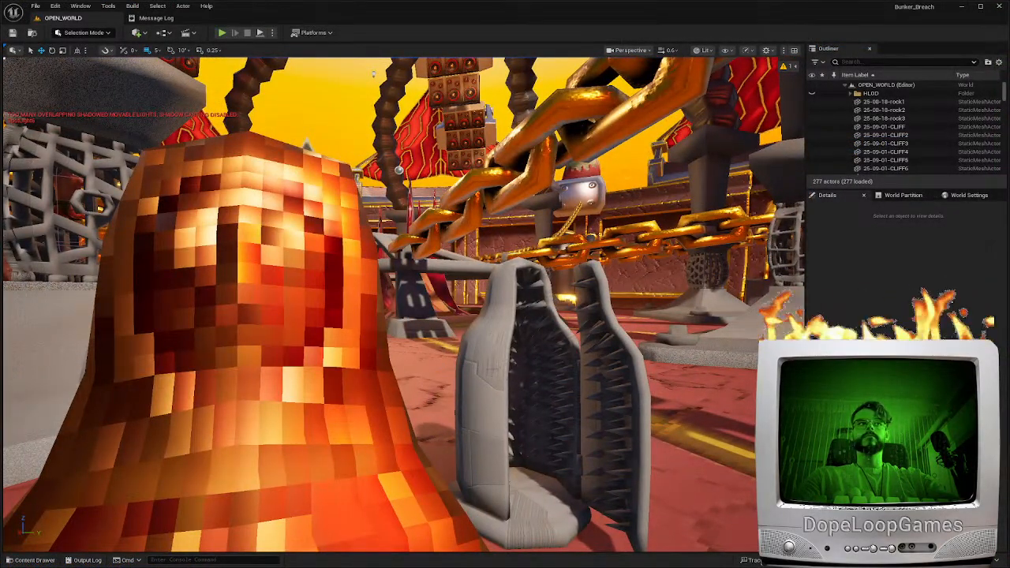
Switch to Unreal Editor and examine the textured door's face and body from close and far in the OPEN_WORLD level
{"action": "right_click_drag", "start_coordinate": [404, 304], "coordinate": [378, 298]}
{"action": "key", "text": "a"}
{"action": "key", "text": "d"}
{"action": "key", "text": "a"}
{"action": "scroll", "coordinate": [377, 298], "scroll_direction": "down", "scroll_amount": 4}
{"action": "key", "text": "w"}
{"action": "right_click_drag", "start_coordinate": [505, 375], "coordinate": [505, 375]}
{"action": "key", "text": "d"}
{"action": "key", "text": "a"}
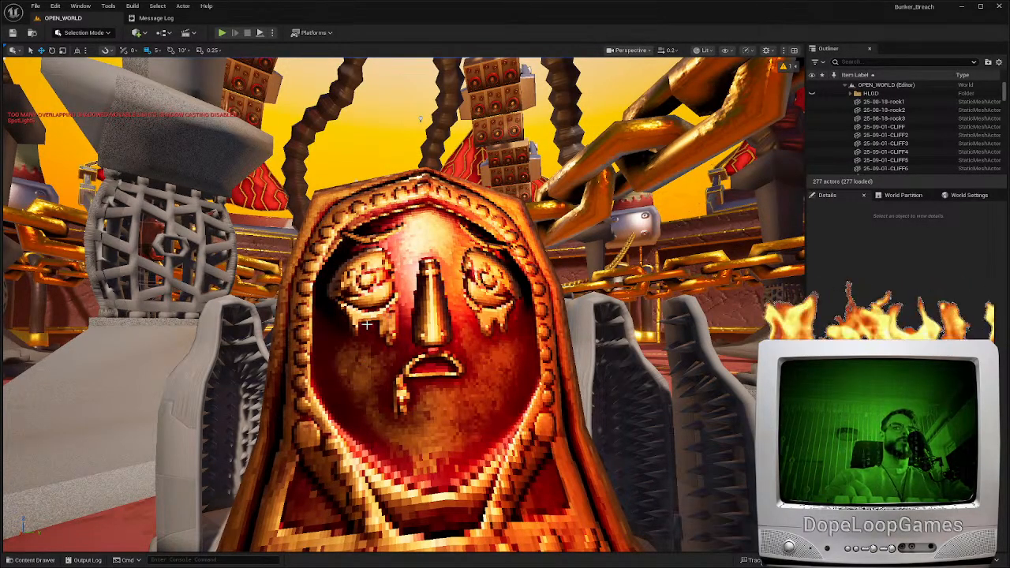
{"action": "right_click_drag", "start_coordinate": [418, 351], "coordinate": [422, 402]}
{"action": "key", "text": "w"}
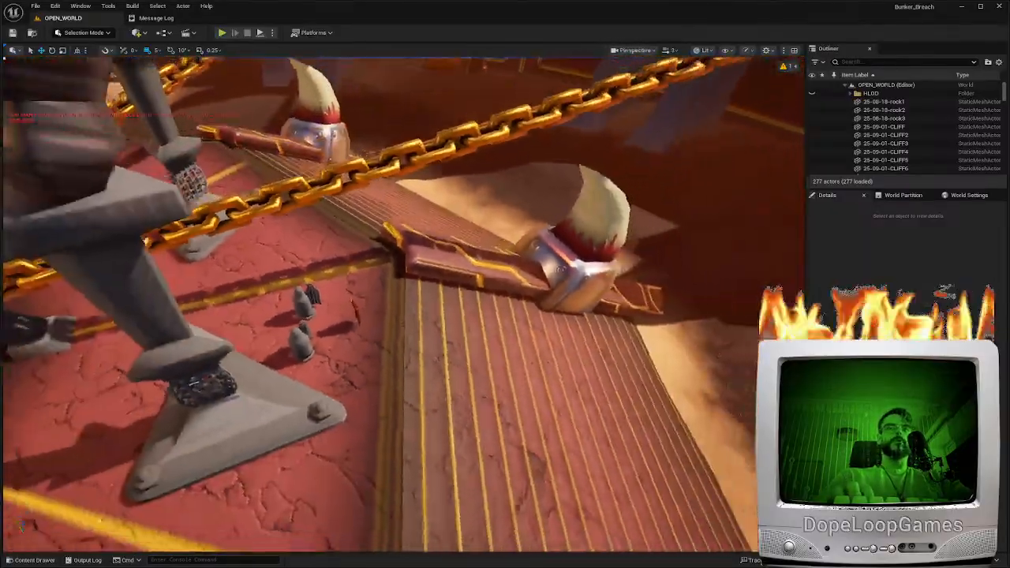
{"action": "mouse_move", "coordinate": [404, 304]}
{"action": "right_mouse_down"}
{"action": "mouse_move", "coordinate": [355, 268]}
{"action": "mouse_move", "coordinate": [276, 244]}
{"action": "mouse_move", "coordinate": [303, 315]}
{"action": "mouse_move", "coordinate": [362, 328]}
{"action": "mouse_move", "coordinate": [422, 301]}
{"action": "right_mouse_up"}
{"action": "scroll", "coordinate": [403, 304], "scroll_direction": "down", "scroll_amount": 5}
{"action": "key", "text": "w"}
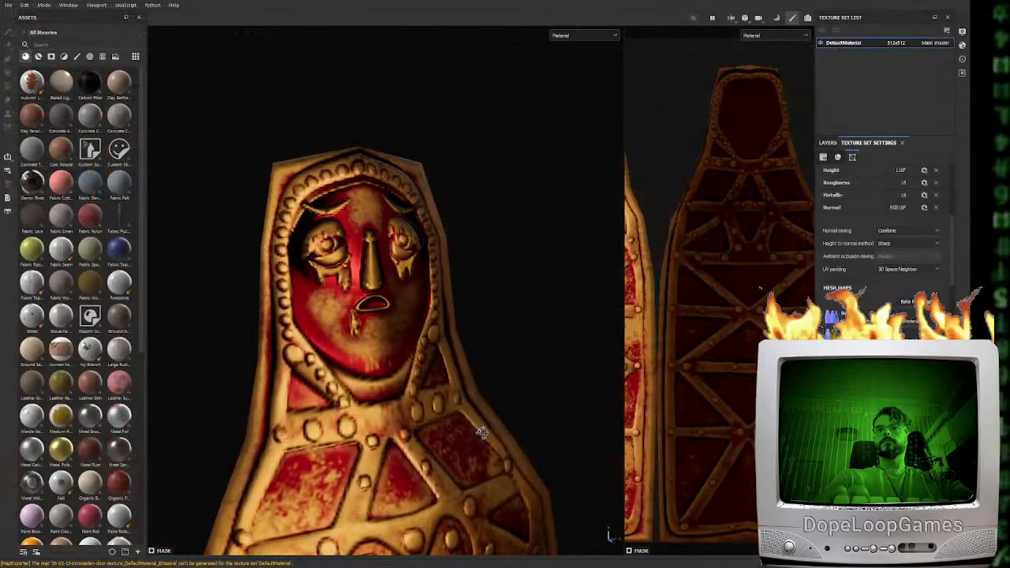
{"action": "scroll", "coordinate": [490, 455], "scroll_direction": "down", "scroll_amount": 2}
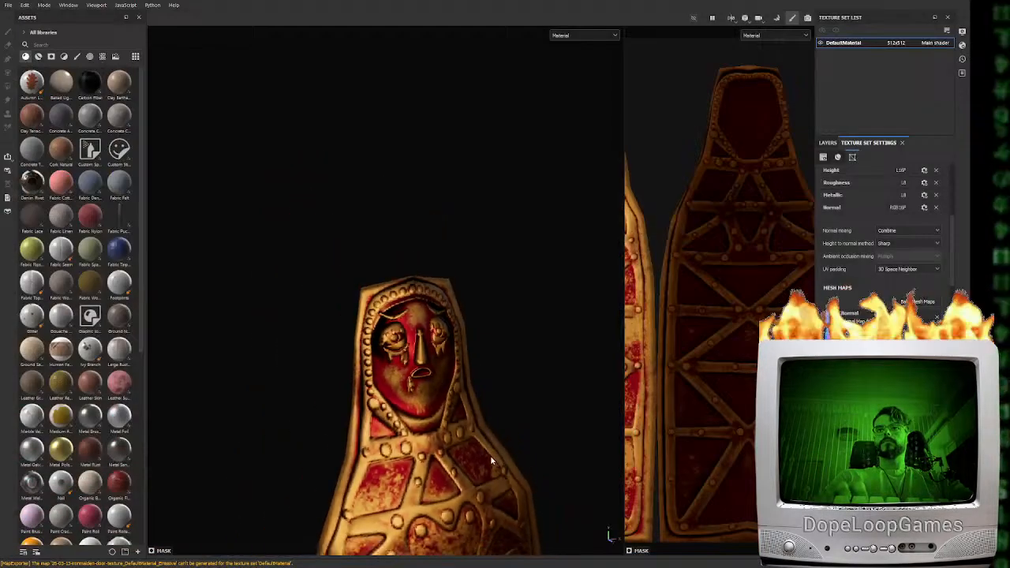
Switch to Substance 3D Painter and bake the door's mesh maps with the ID map's color source set to File ID
{"action": "scroll", "coordinate": [490, 455], "scroll_direction": "up", "scroll_amount": 4}
{"action": "left_click_drag", "start_coordinate": [516, 397], "coordinate": [495, 397], "text": "alt"}
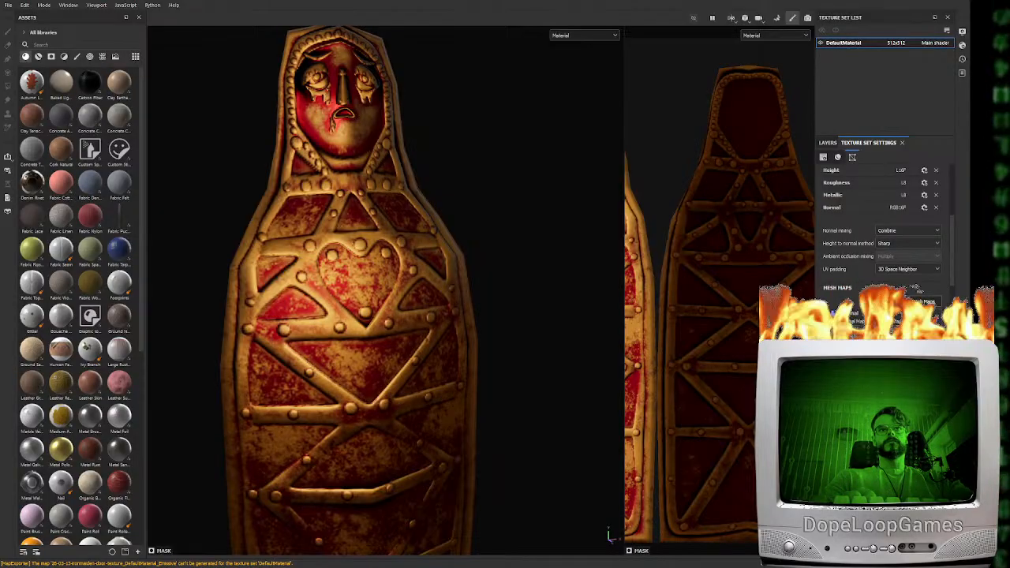
{"action": "left_click", "coordinate": [917, 304]}
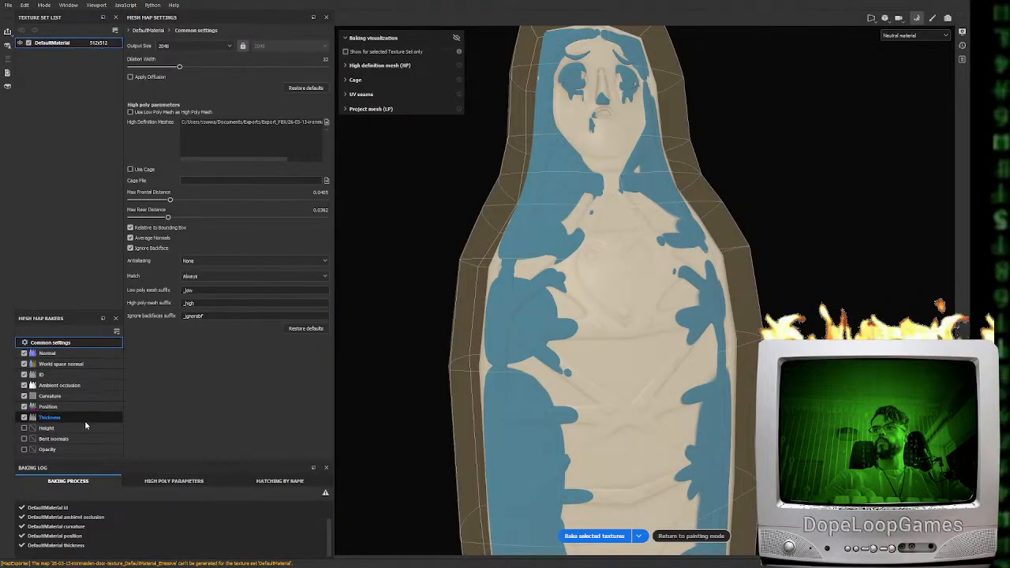
{"action": "left_click", "coordinate": [61, 377]}
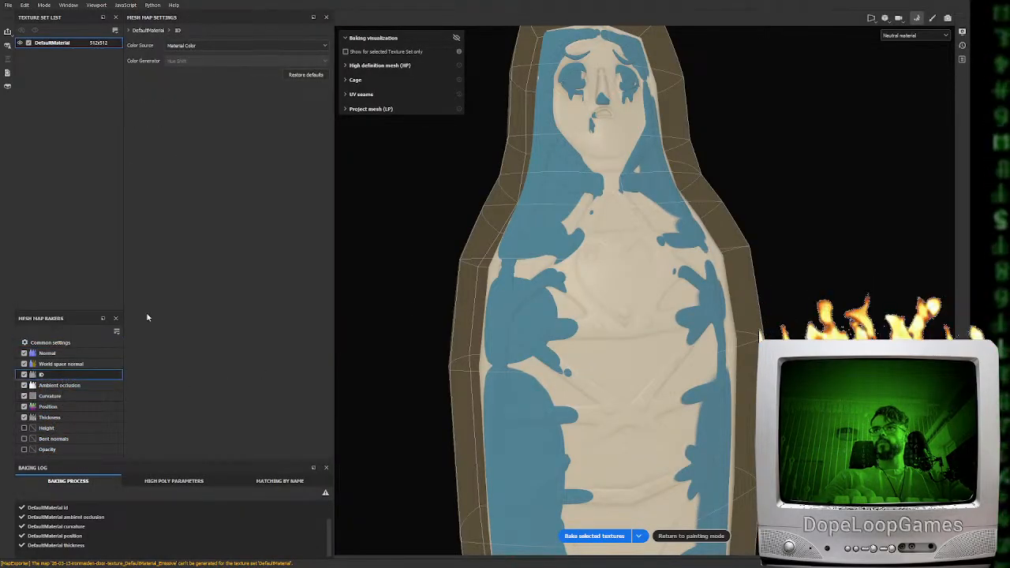
{"action": "left_click", "coordinate": [180, 74]}
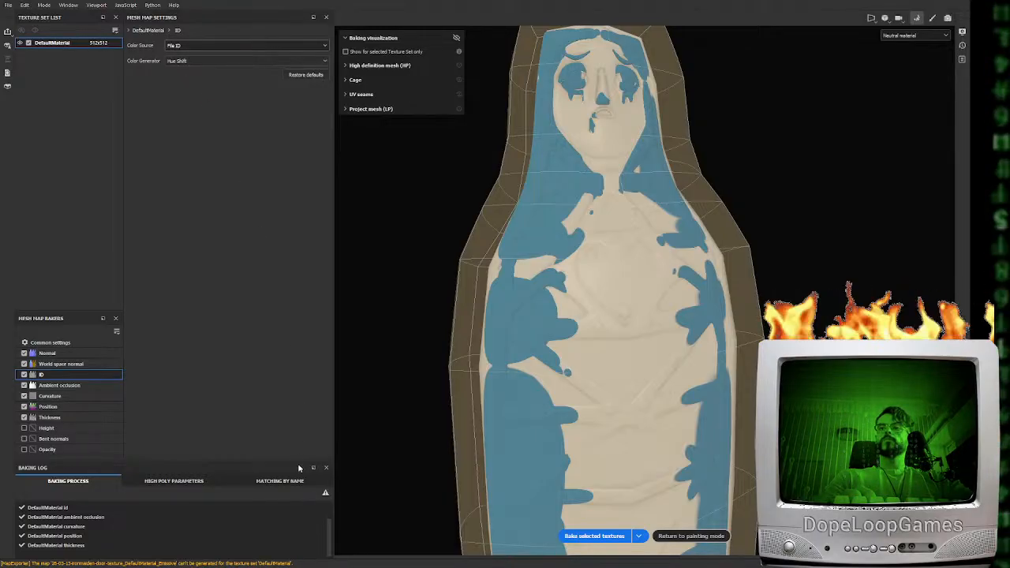
{"action": "left_click", "coordinate": [608, 536]}
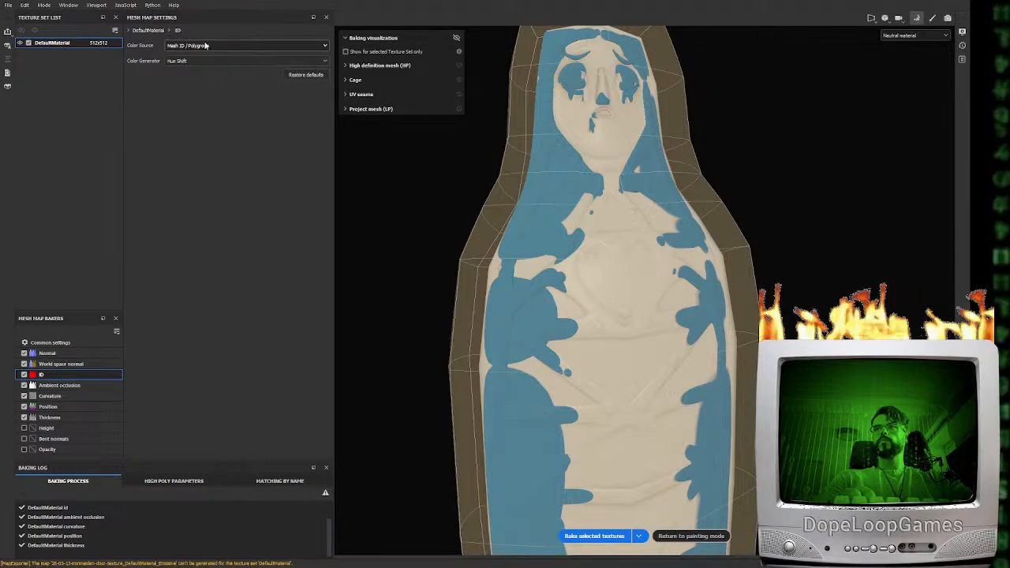
Rebake the selected textures with the ID color source set to Mesh ID / Polygroup, and return to painting mode
{"action": "left_click", "coordinate": [611, 538]}
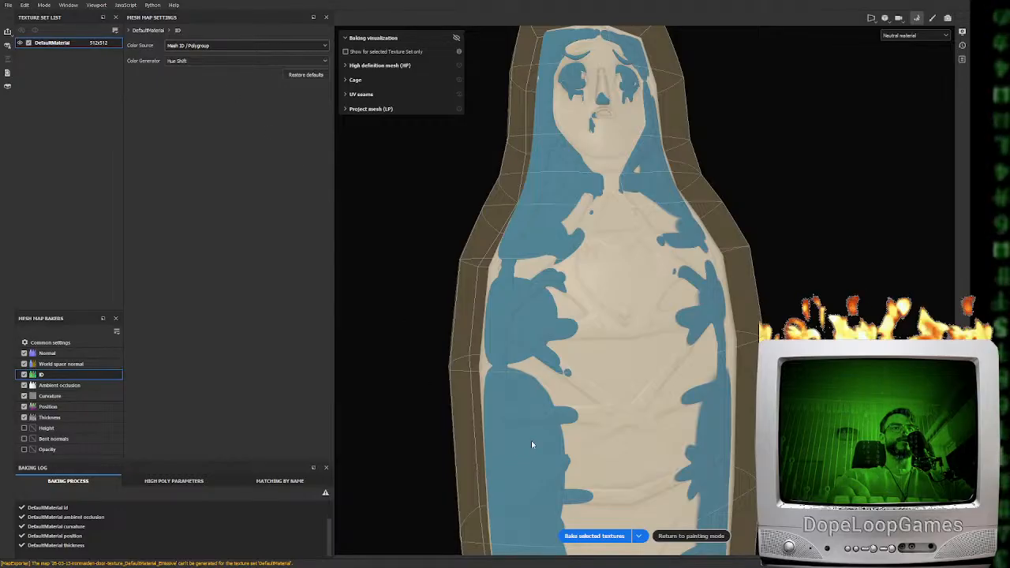
{"action": "left_click", "coordinate": [691, 536]}
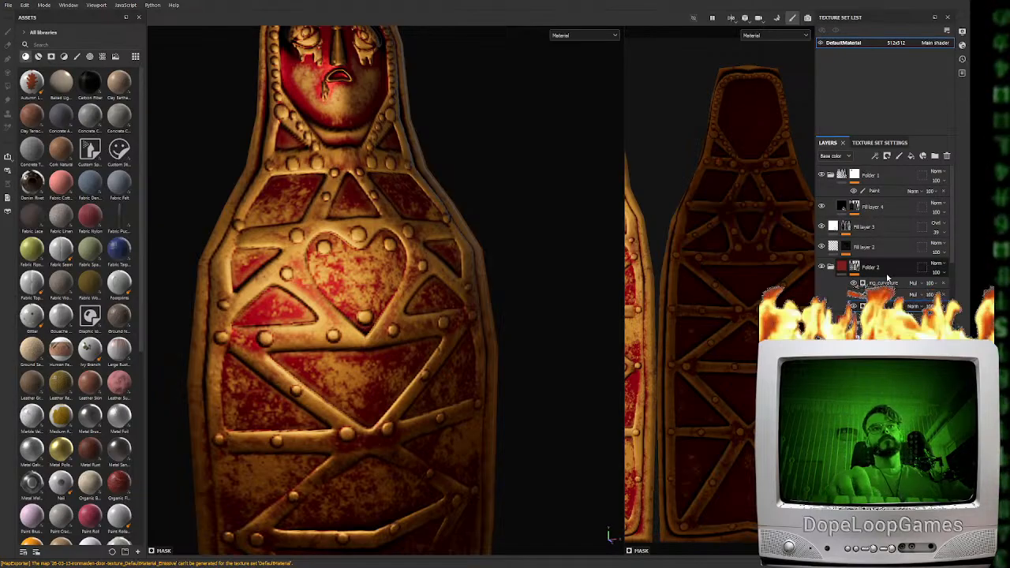
Create a new folder low in the layer stack and move the gold base fill layer into it
{"action": "double_click", "coordinate": [879, 269]}
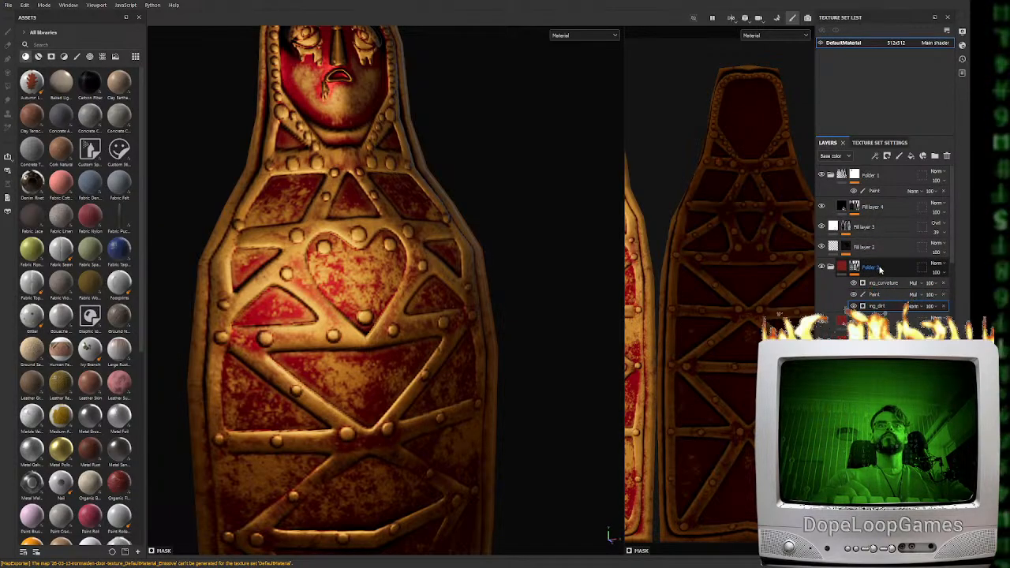
{"action": "key", "text": "Return"}
{"action": "scroll", "coordinate": [884, 251], "scroll_direction": "down", "scroll_amount": 2}
{"action": "scroll", "coordinate": [891, 301], "scroll_direction": "down", "scroll_amount": 3}
{"action": "left_click", "coordinate": [851, 293]}
{"action": "left_click", "coordinate": [934, 157]}
{"action": "left_click_drag", "start_coordinate": [857, 313], "coordinate": [858, 295]}
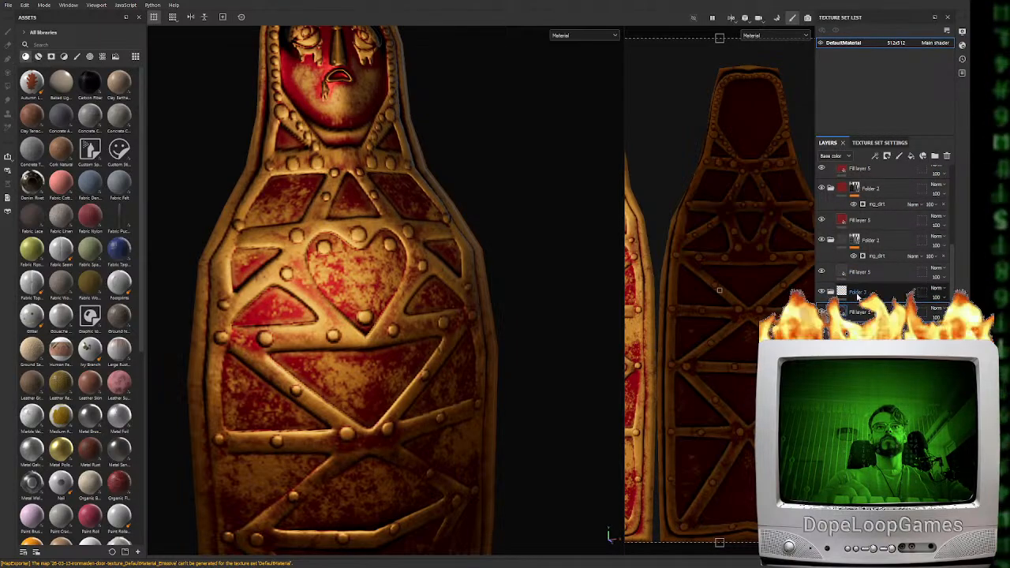
Mask the gold folder with a color selection, picking the door's strap color from the ID map
{"action": "right_click", "coordinate": [857, 295]}
{"action": "left_click", "coordinate": [897, 3]}
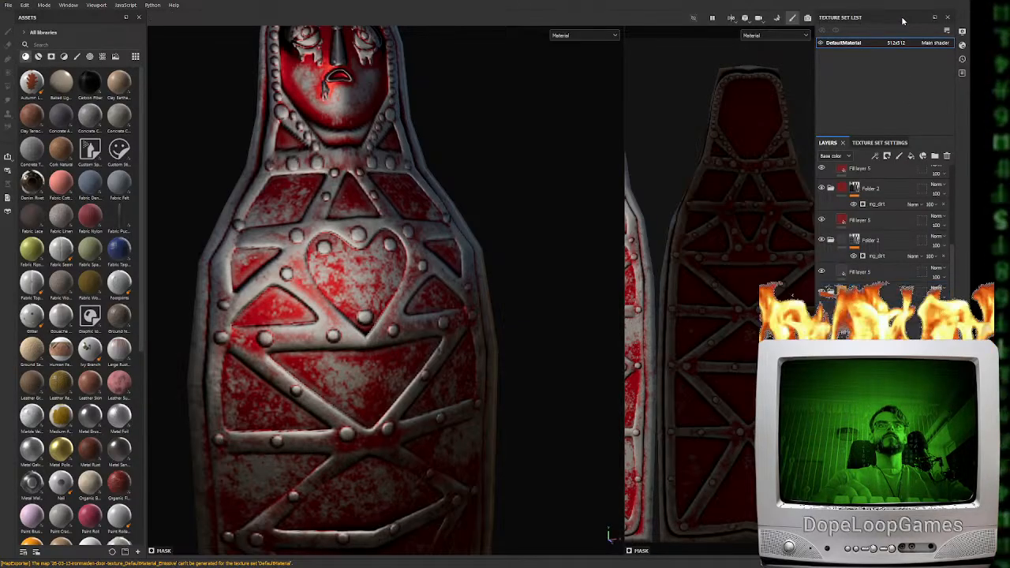
{"action": "key", "text": "b"}
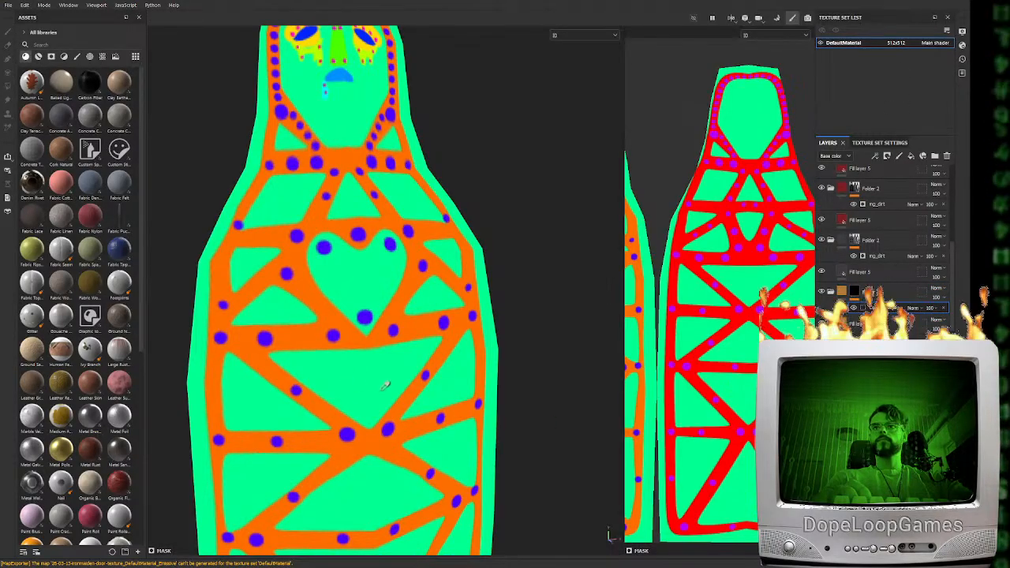
{"action": "left_click", "coordinate": [371, 432]}
{"action": "left_click_drag", "start_coordinate": [446, 368], "coordinate": [491, 333], "text": "alt"}
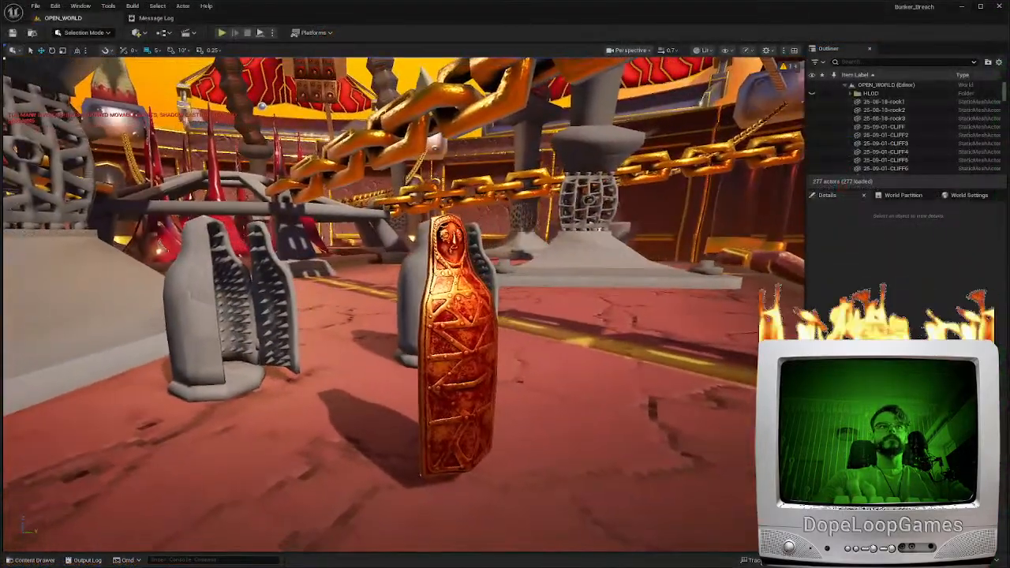
Switch to Unreal Editor and examine the door with gold straps from several distances in the OPEN_WORLD level
{"action": "right_click_drag", "start_coordinate": [404, 304], "coordinate": [366, 304]}
{"action": "scroll", "coordinate": [370, 303], "scroll_direction": "down", "scroll_amount": 1}
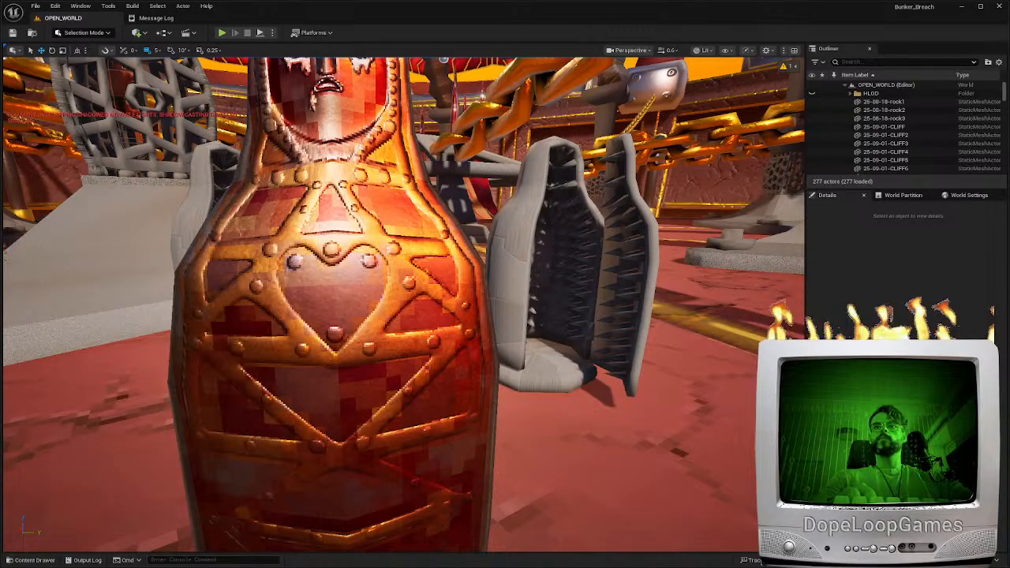
{"action": "right_click_drag", "start_coordinate": [404, 303], "coordinate": [388, 245]}
{"action": "scroll", "coordinate": [404, 304], "scroll_direction": "down", "scroll_amount": 3}
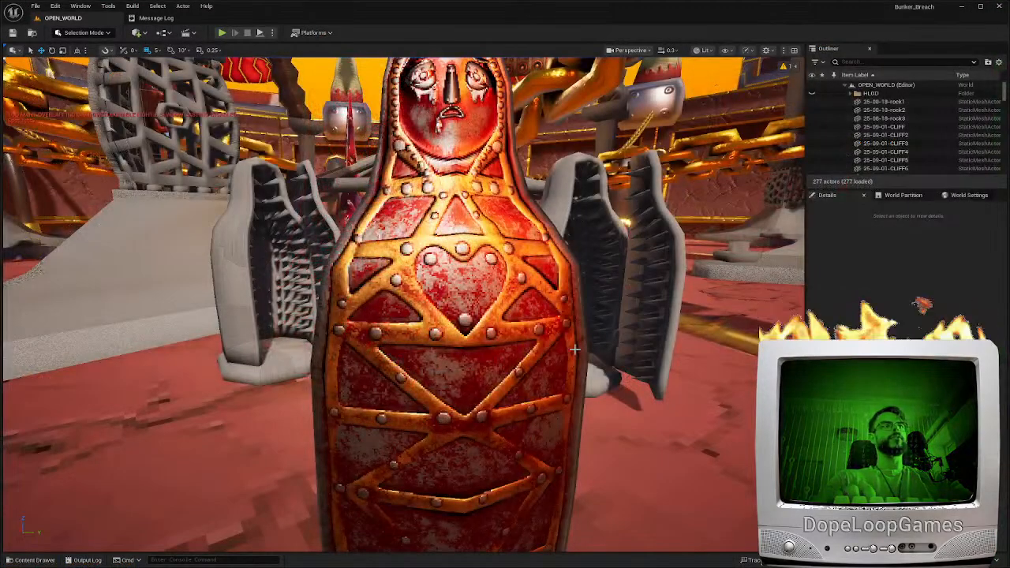
{"action": "right_click_drag", "start_coordinate": [483, 398], "coordinate": [468, 377]}
{"action": "key", "text": "w"}
{"action": "key", "text": "s"}
{"action": "key", "text": "d"}
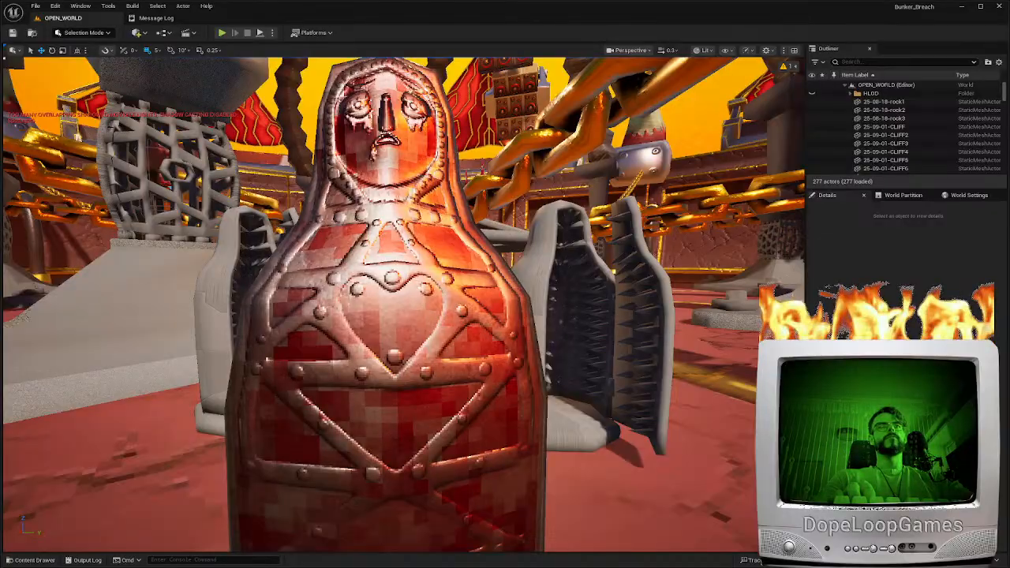
Examine the door without the gold material, moving close to the straps and worn red panels
{"action": "key", "text": "w"}
{"action": "right_click_drag", "start_coordinate": [535, 353], "coordinate": [557, 371]}
{"action": "key", "text": "d"}
{"action": "scroll", "coordinate": [535, 353], "scroll_direction": "up", "scroll_amount": 1}
{"action": "key", "text": "a"}
{"action": "key", "text": "a"}
{"action": "key", "text": "w"}
{"action": "key", "text": "w"}
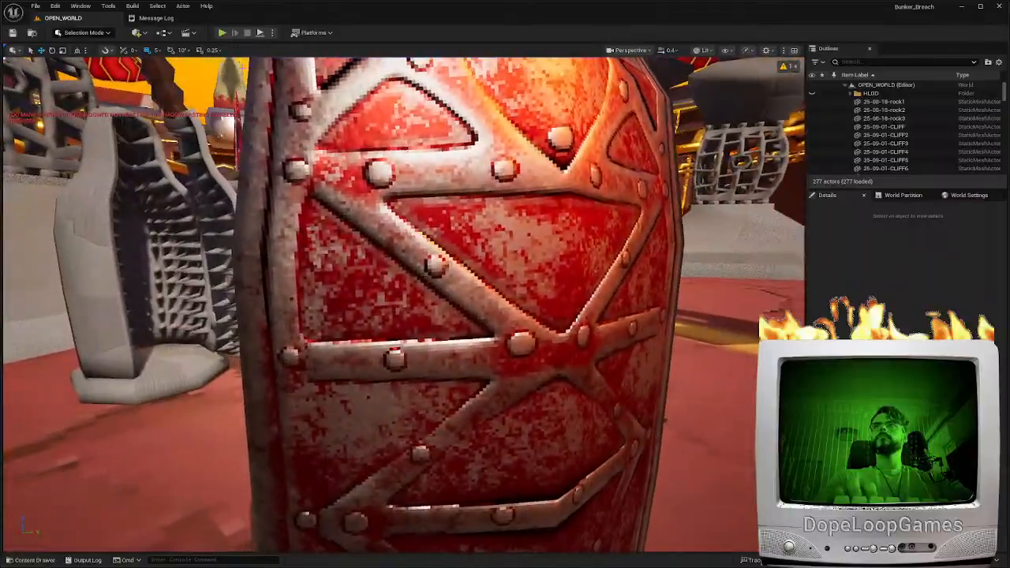
Play the level, walk the character around the door to view it from the front and side, and stop playing
{"action": "left_click", "coordinate": [221, 33]}
{"action": "key", "text": "a"}
{"action": "key", "text": "d"}
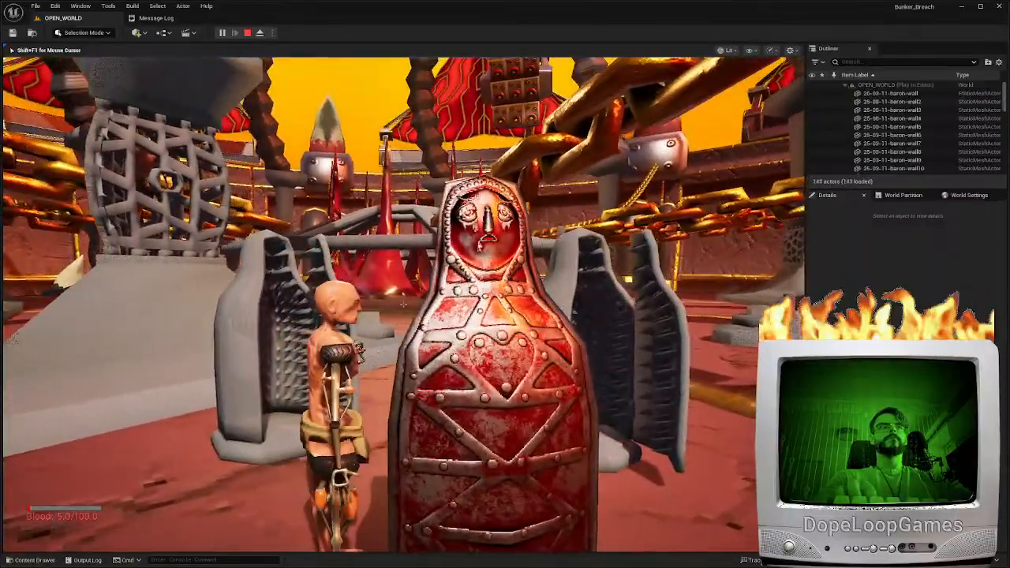
{"action": "key", "text": "s"}
{"action": "key", "text": "d"}
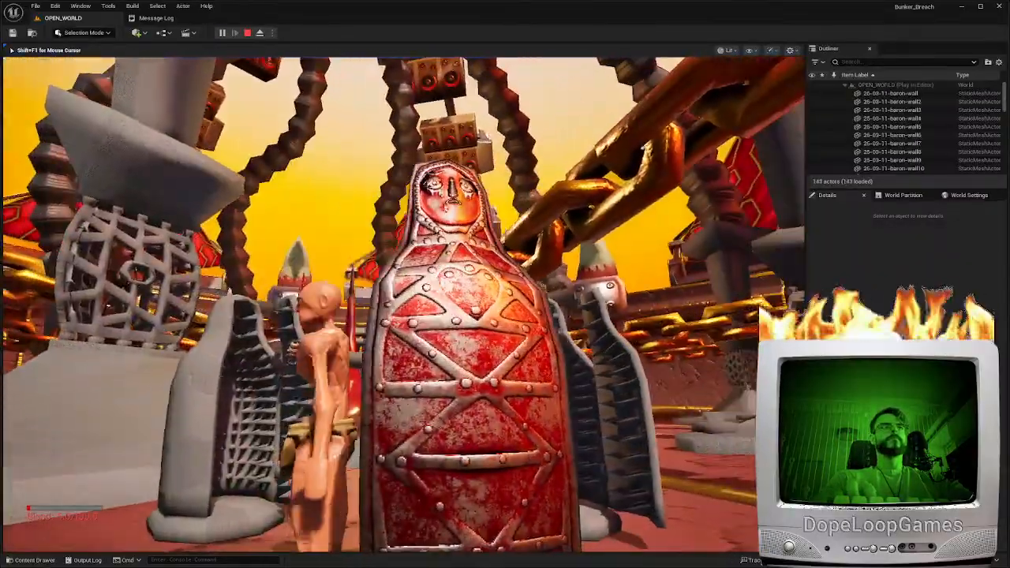
{"action": "key", "text": "w"}
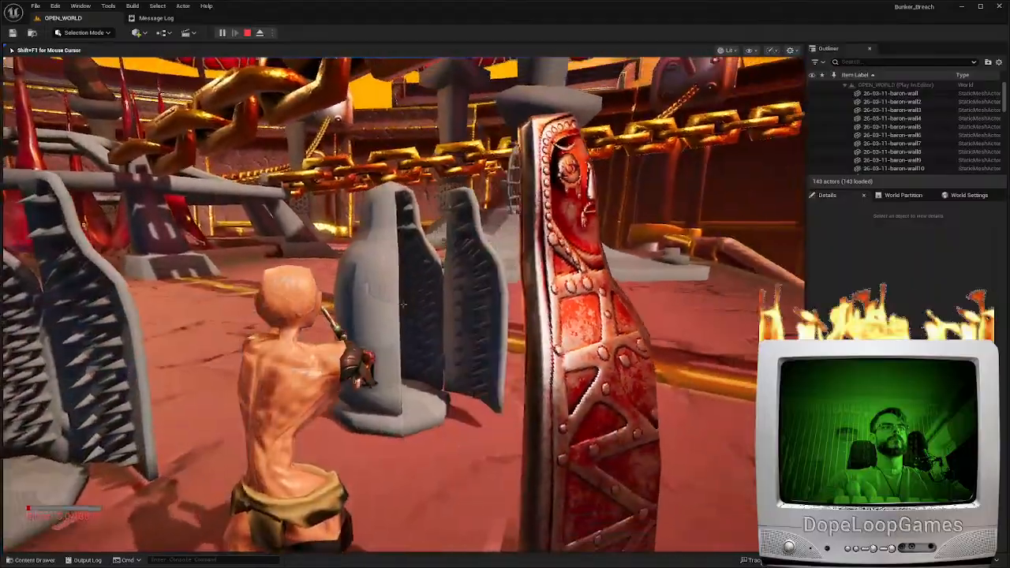
{"action": "key", "text": "a"}
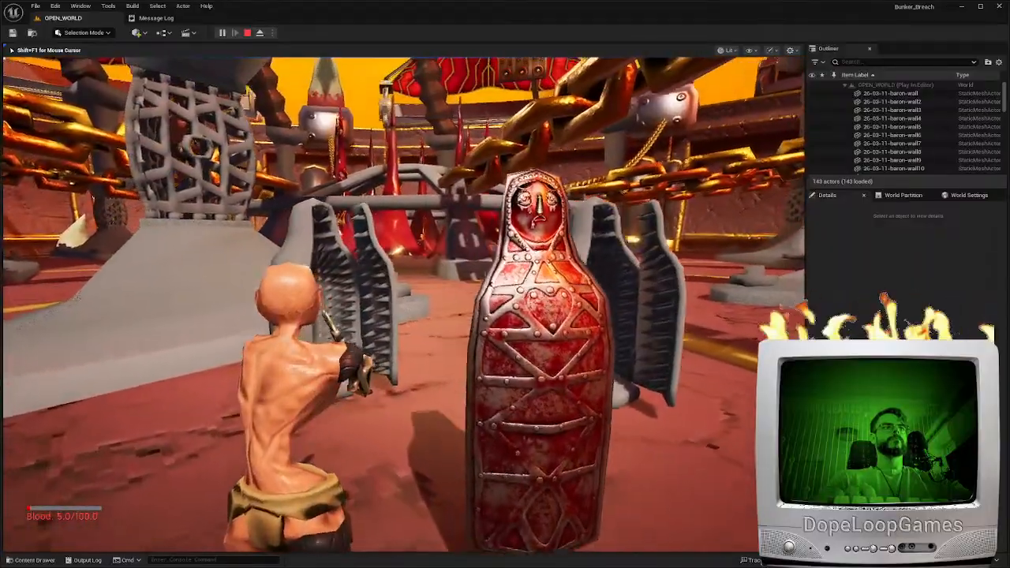
{"action": "key", "text": "w"}
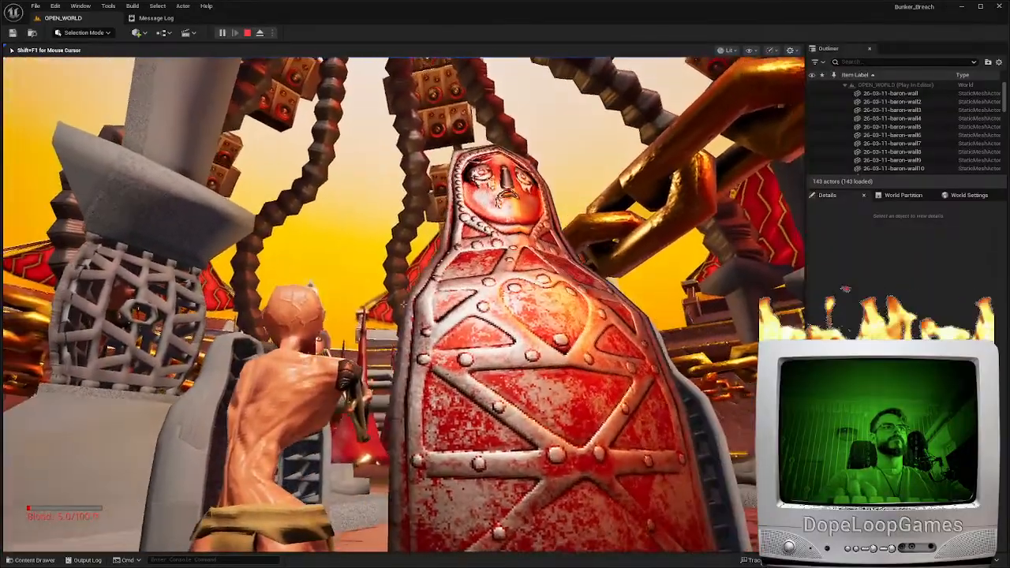
{"action": "key", "text": "Escape"}
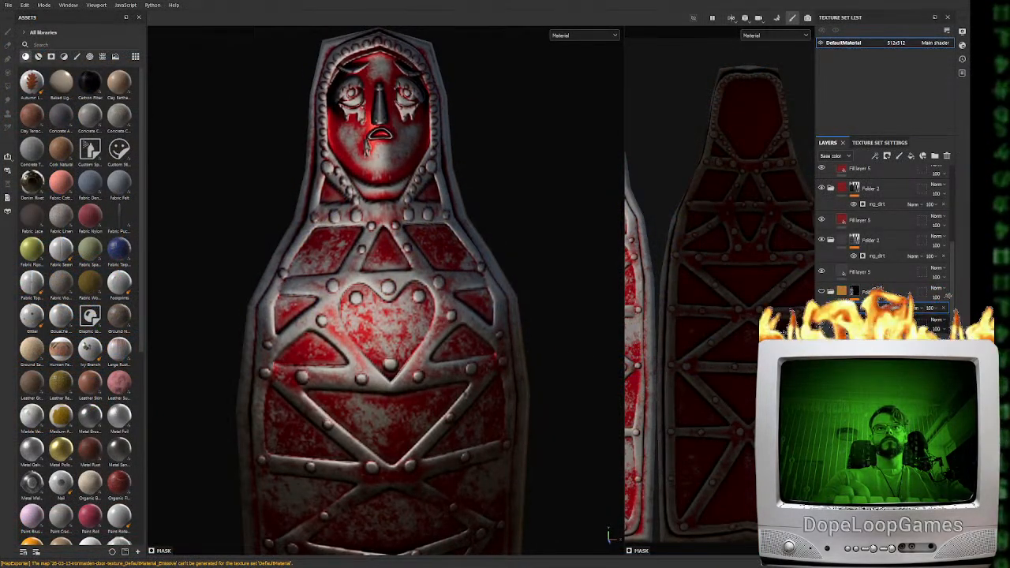
Switch to Substance 3D Painter, show the masked strap folder again, and replace its gold with dark metal
{"action": "left_click", "coordinate": [838, 324]}
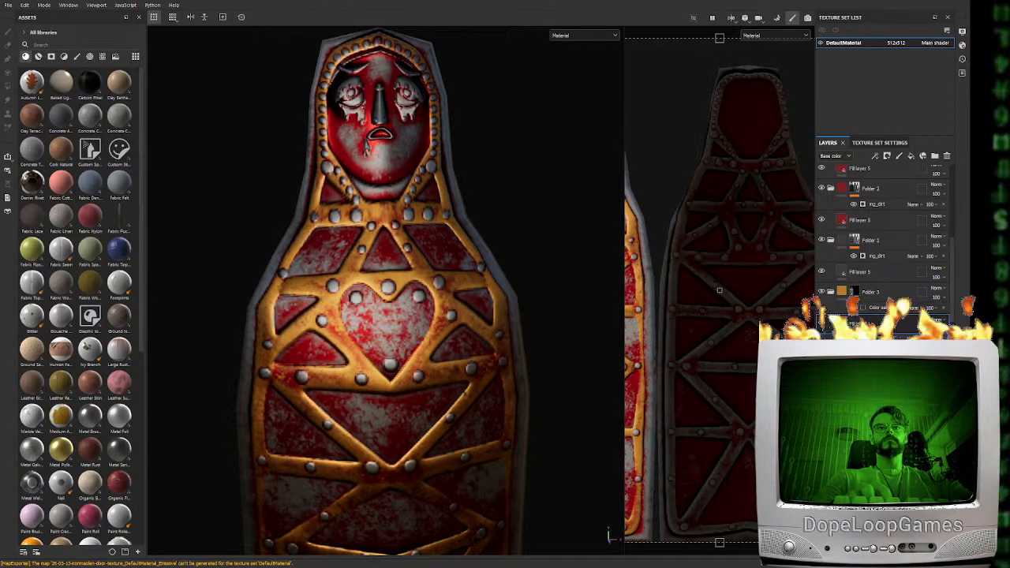
{"action": "left_click", "coordinate": [821, 324]}
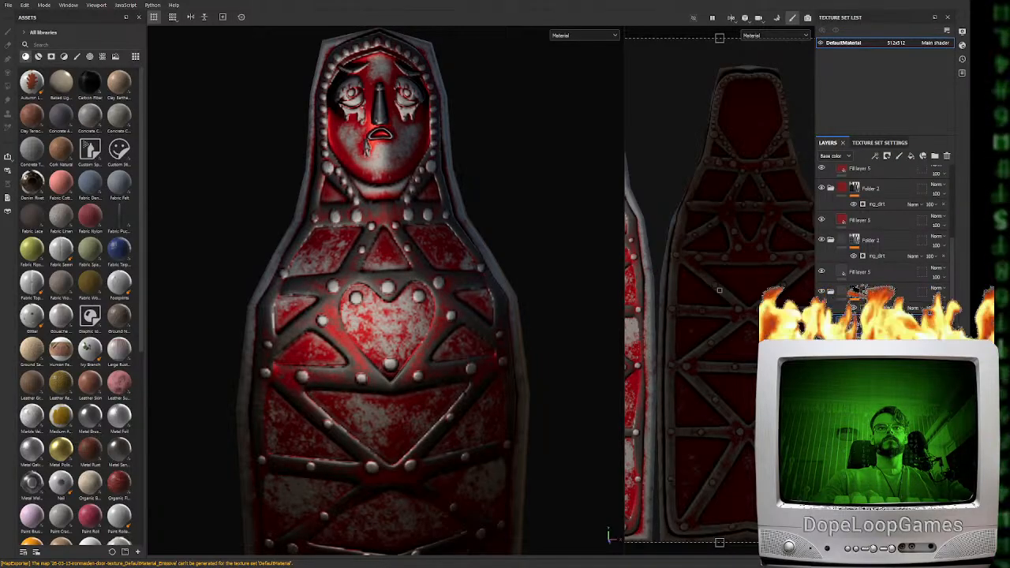
{"action": "left_click_drag", "start_coordinate": [390, 381], "coordinate": [406, 367], "text": "alt"}
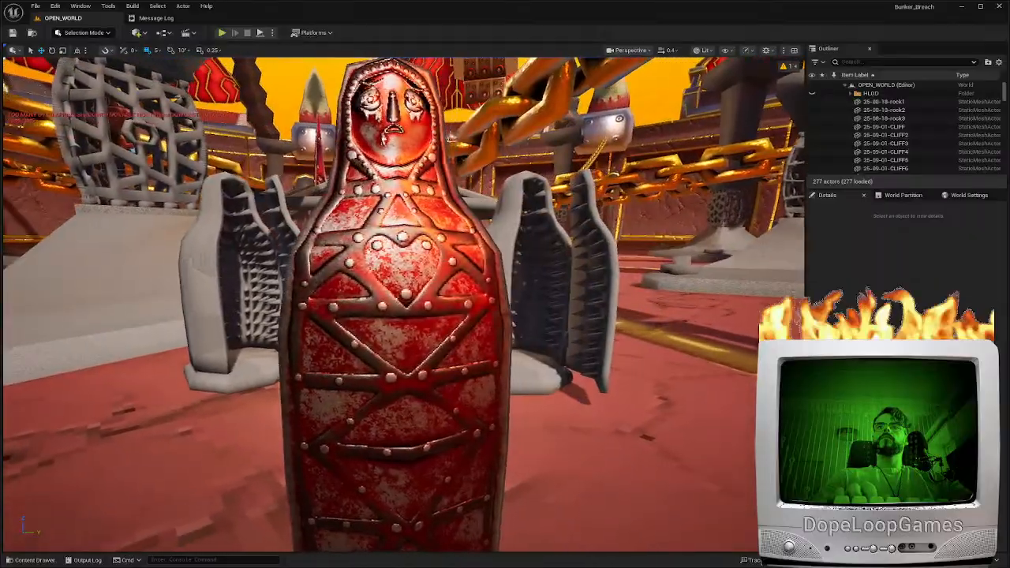
Switch to Unreal Editor and examine the door's dark metal straps and heart panel up close
{"action": "mouse_move", "coordinate": [404, 305]}
{"action": "right_mouse_down"}
{"action": "mouse_move", "coordinate": [351, 305]}
{"action": "mouse_move", "coordinate": [398, 298]}
{"action": "right_mouse_up"}
{"action": "key", "text": "w"}
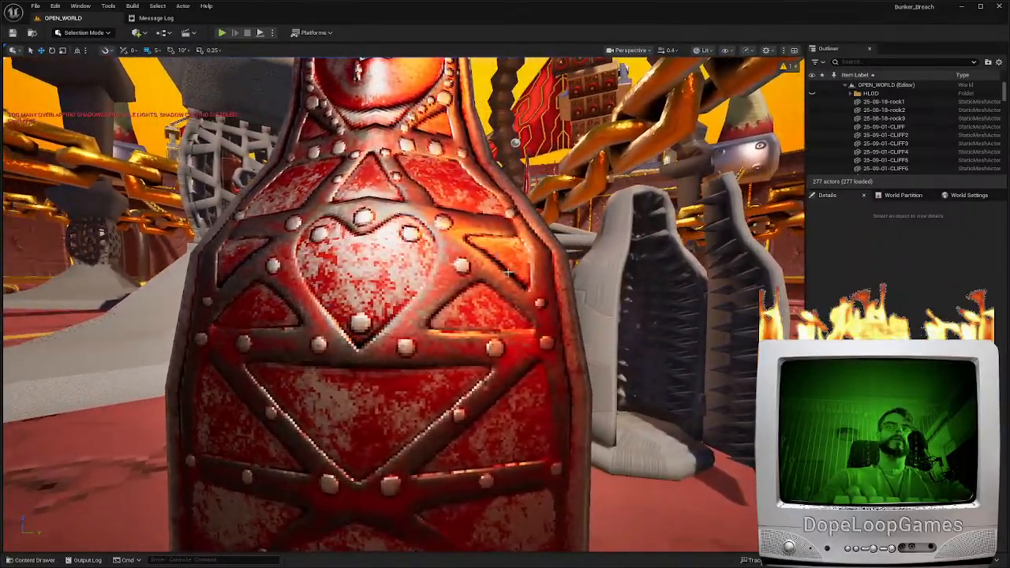
{"action": "right_click_drag", "start_coordinate": [405, 233], "coordinate": [355, 271]}
{"action": "key", "text": "w"}
{"action": "key", "text": "s"}
{"action": "key", "text": "s"}
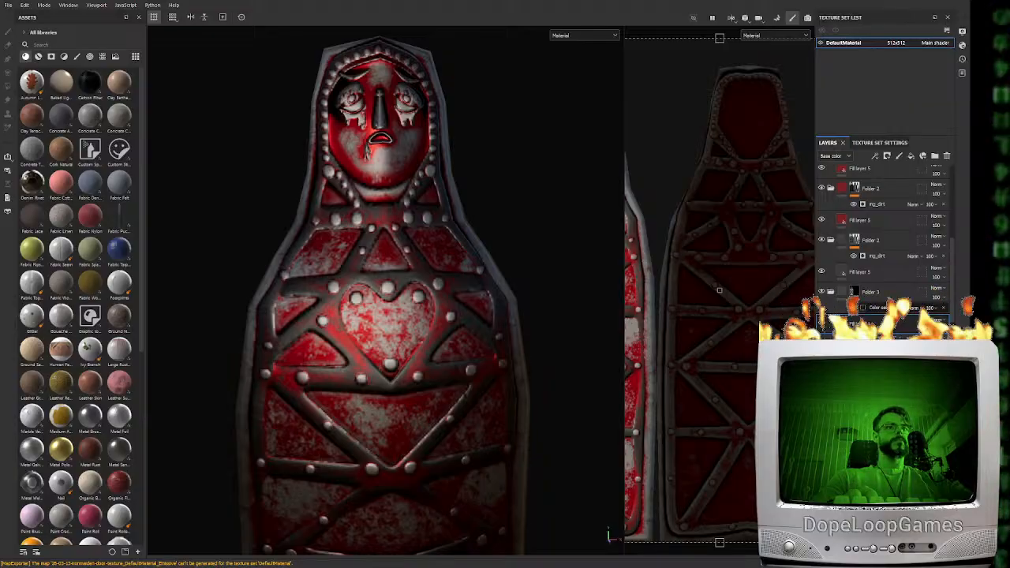
Switch to Substance 3D Painter, create a new folder near the top of the layer stack, and move the uppermost red paint folder into it
{"action": "scroll", "coordinate": [899, 252], "scroll_direction": "up", "scroll_amount": 3}
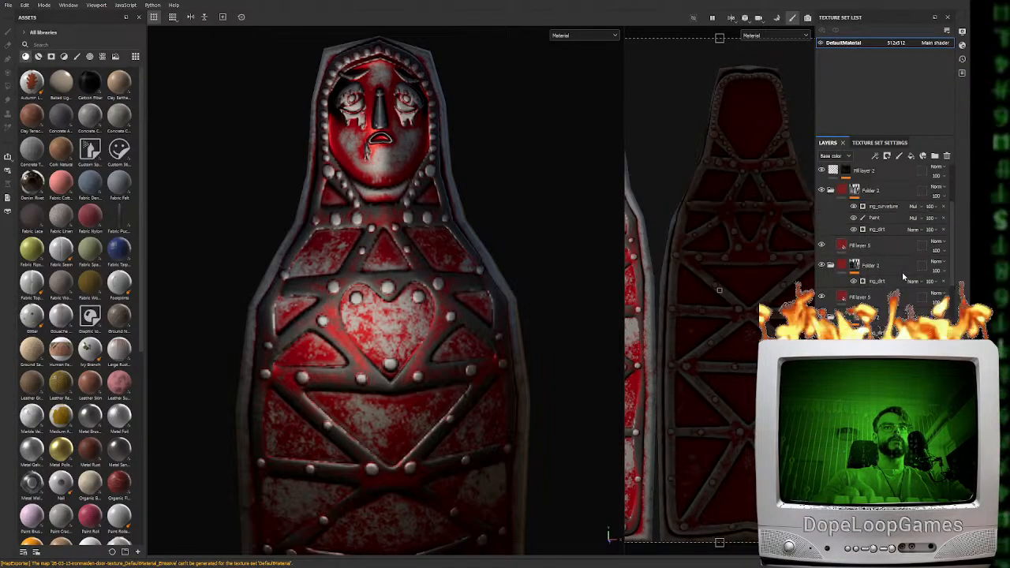
{"action": "left_click", "coordinate": [883, 219]}
{"action": "left_click", "coordinate": [935, 156]}
{"action": "left_click_drag", "start_coordinate": [873, 235], "coordinate": [872, 222]}
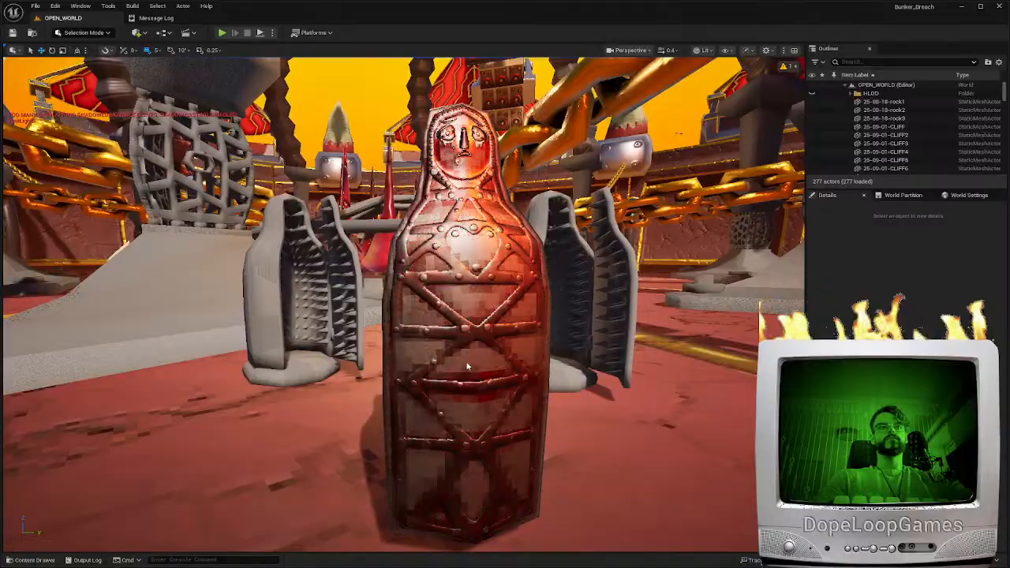
Switch to Unreal Editor and examine the worn red edges around the door's panels and rivets from far and close
{"action": "right_click_drag", "start_coordinate": [475, 359], "coordinate": [467, 419]}
{"action": "scroll", "coordinate": [450, 442], "scroll_direction": "up", "scroll_amount": 3}
{"action": "scroll", "coordinate": [465, 481], "scroll_direction": "down", "scroll_amount": 4}
{"action": "scroll", "coordinate": [461, 432], "scroll_direction": "up", "scroll_amount": 3}
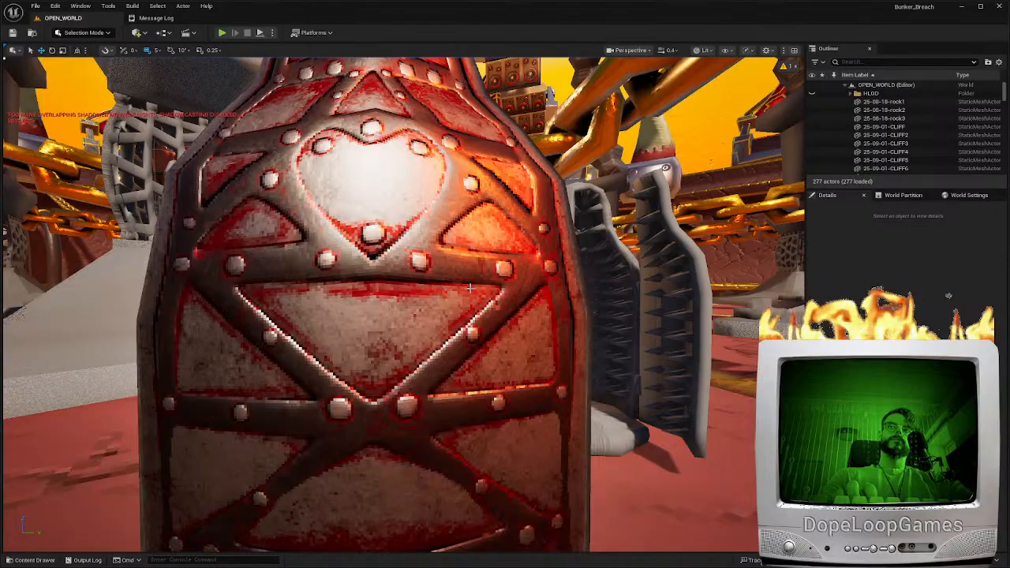
{"action": "right_click_drag", "start_coordinate": [579, 403], "coordinate": [554, 379]}
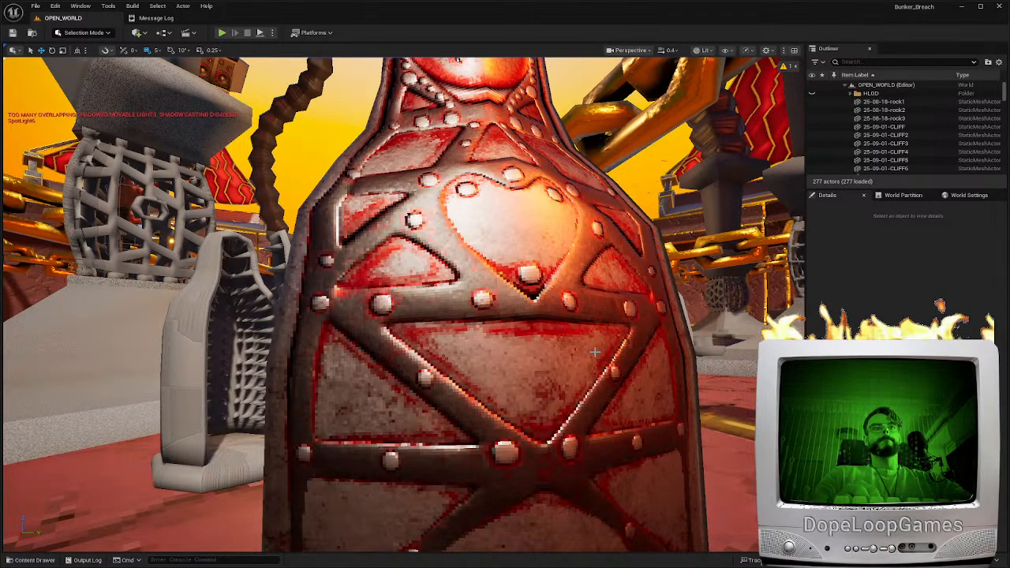
{"action": "mouse_move", "coordinate": [640, 343]}
{"action": "right_mouse_down"}
{"action": "mouse_move", "coordinate": [640, 450]}
{"action": "mouse_move", "coordinate": [640, 343]}
{"action": "mouse_move", "coordinate": [687, 340]}
{"action": "mouse_move", "coordinate": [603, 339]}
{"action": "mouse_move", "coordinate": [643, 341]}
{"action": "mouse_move", "coordinate": [614, 342]}
{"action": "mouse_move", "coordinate": [631, 442]}
{"action": "mouse_move", "coordinate": [622, 272]}
{"action": "mouse_move", "coordinate": [618, 335]}
{"action": "mouse_move", "coordinate": [698, 338]}
{"action": "mouse_move", "coordinate": [645, 336]}
{"action": "right_mouse_up"}
{"action": "scroll", "coordinate": [639, 344], "scroll_direction": "up", "scroll_amount": 1}
{"action": "scroll", "coordinate": [639, 343], "scroll_direction": "down", "scroll_amount": 1}
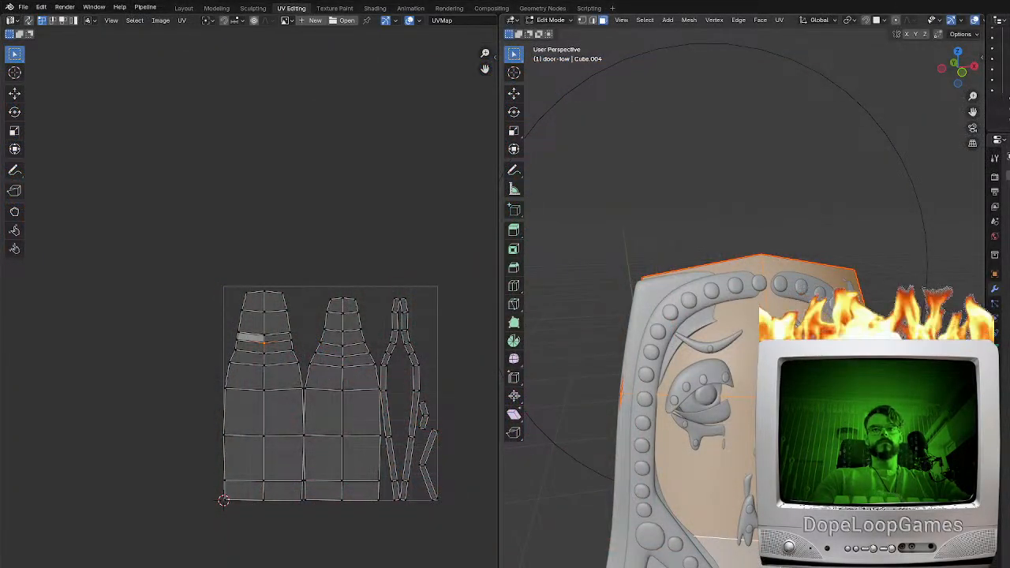
Switch to Blender and hide the low-poly door's faces in Edit Mode to expose the high-poly detail
{"action": "key", "text": "h"}
{"action": "key", "text": "Tab"}
{"action": "key", "text": "Tab"}
{"action": "key", "text": "Tab"}
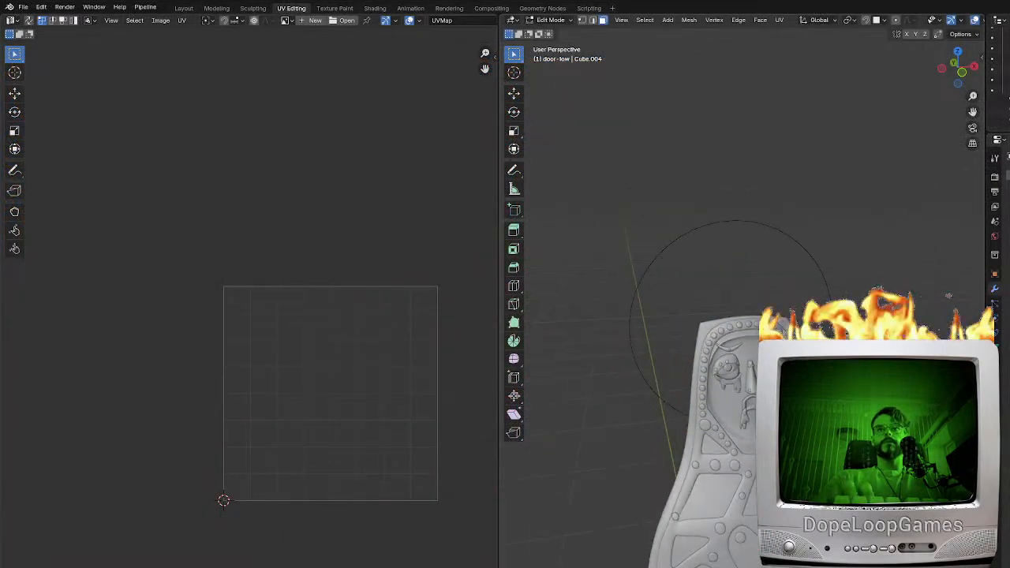
Hide the low-poly door object in the Layout workspace, reveal all hidden objects, and inspect the high-poly face
{"action": "left_click", "coordinate": [184, 8]}
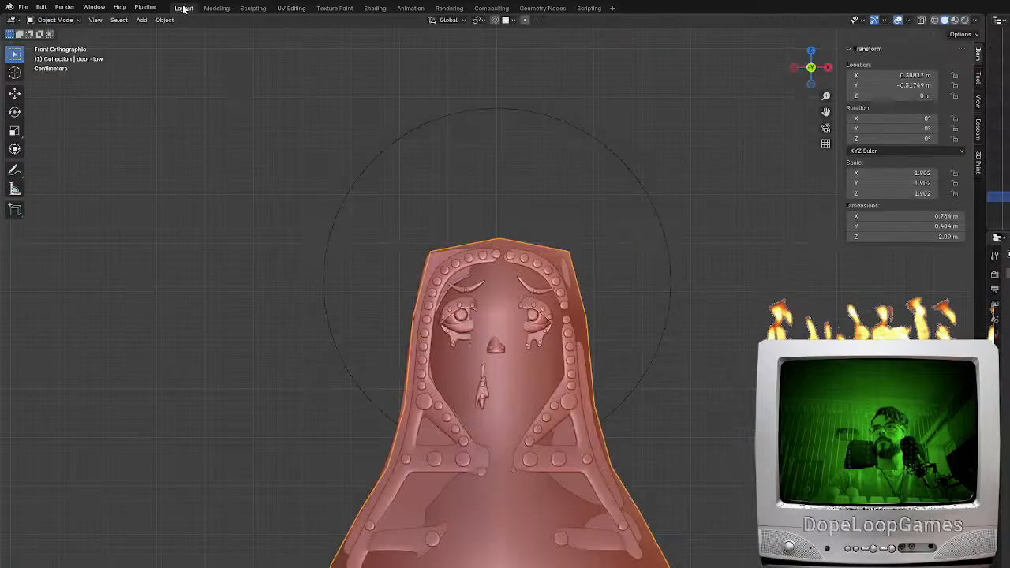
{"action": "key", "text": "h"}
{"action": "key", "text": "alt+h"}
{"action": "middle_click_drag", "start_coordinate": [533, 400], "coordinate": [499, 402]}
{"action": "scroll", "coordinate": [499, 403], "scroll_direction": "up", "scroll_amount": 3}
{"action": "scroll", "coordinate": [555, 395], "scroll_direction": "up", "scroll_amount": 2}
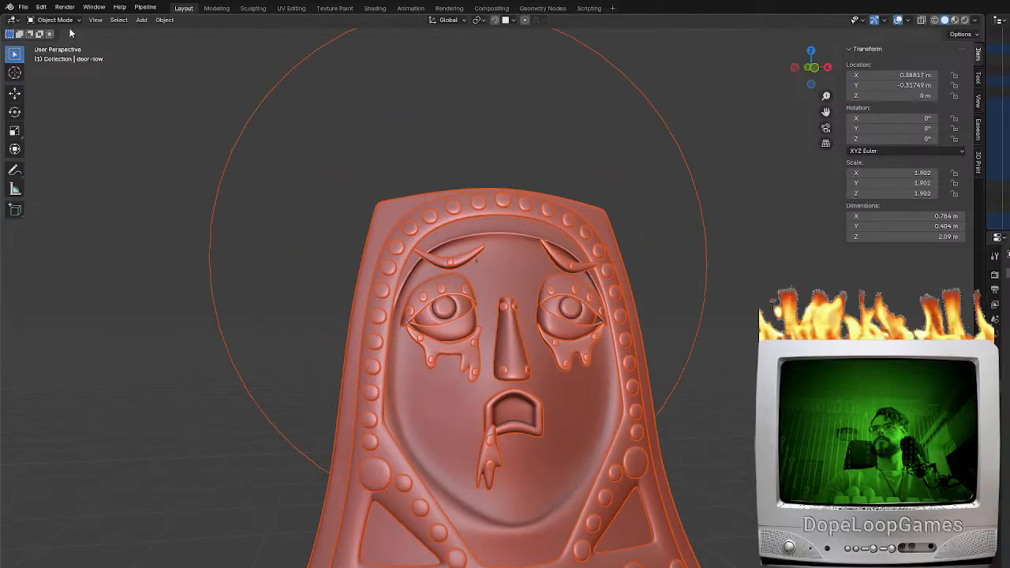
{"action": "left_click", "coordinate": [23, 7]}
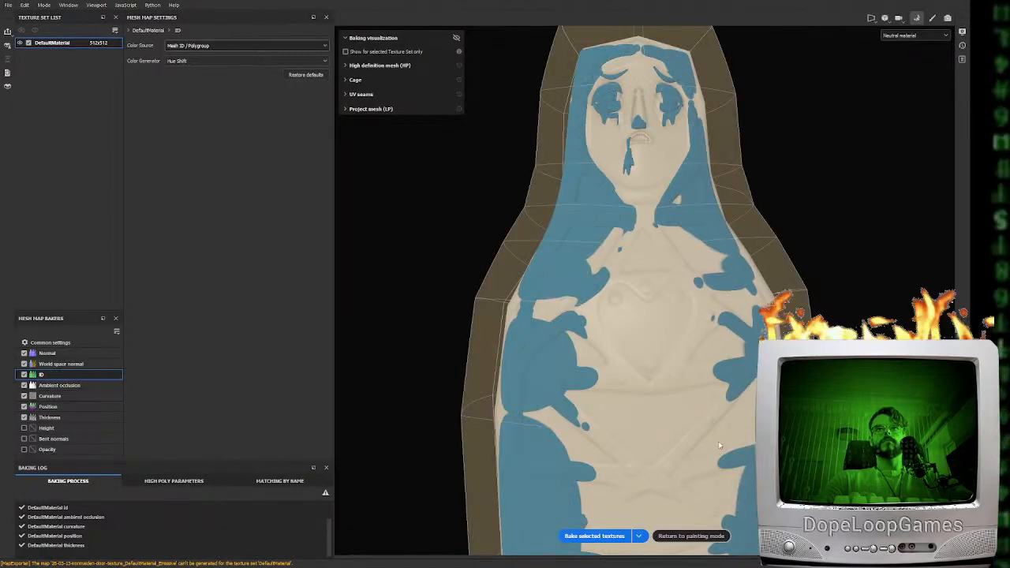
Switch to Substance 3D Painter, rebake the selected mesh maps, return to painting mode, and inspect the door's face
{"action": "left_click", "coordinate": [594, 535]}
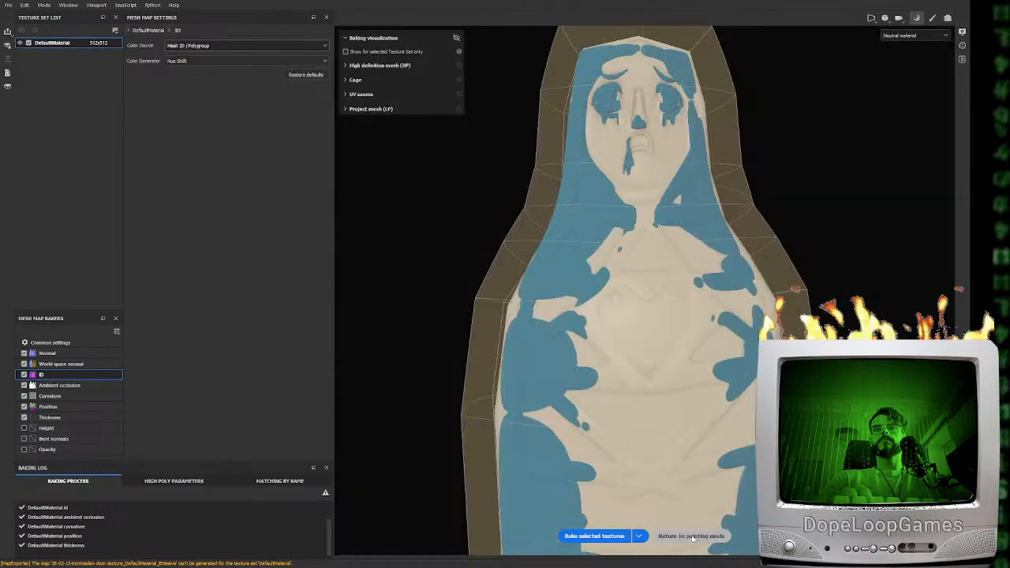
{"action": "left_click", "coordinate": [690, 536]}
{"action": "left_click_drag", "start_coordinate": [296, 362], "coordinate": [327, 347], "text": "alt"}
{"action": "middle_click_drag", "start_coordinate": [327, 347], "coordinate": [359, 395], "text": "alt"}
{"action": "scroll", "coordinate": [378, 315], "scroll_direction": "up", "scroll_amount": 5}
{"action": "left_click_drag", "start_coordinate": [379, 276], "coordinate": [398, 272], "text": "alt"}
{"action": "middle_click_drag", "start_coordinate": [397, 272], "coordinate": [419, 357], "text": "alt"}
{"action": "left_click_drag", "start_coordinate": [419, 357], "coordinate": [466, 309], "text": "alt"}
Pick the strap color again from the rebaked ID map for Folder 3's color selection mask
{"action": "left_click", "coordinate": [826, 143]}
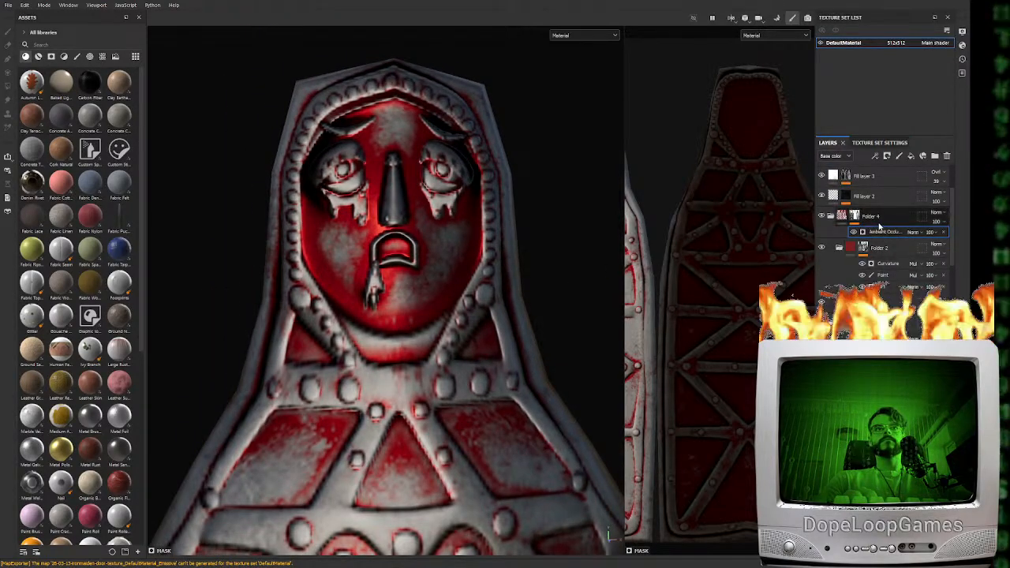
{"action": "scroll", "coordinate": [875, 270], "scroll_direction": "down", "scroll_amount": 2}
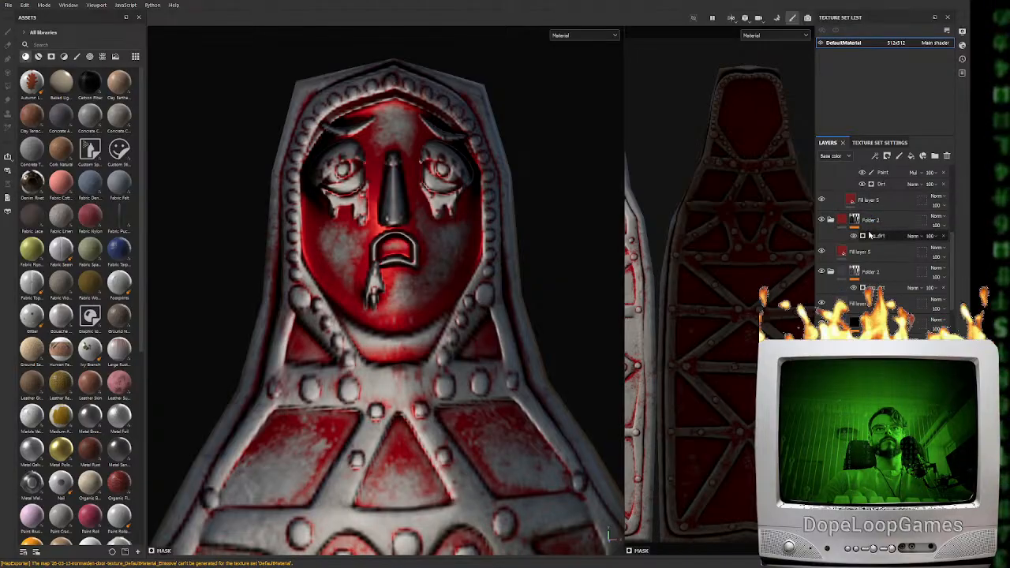
{"action": "key", "text": "b"}
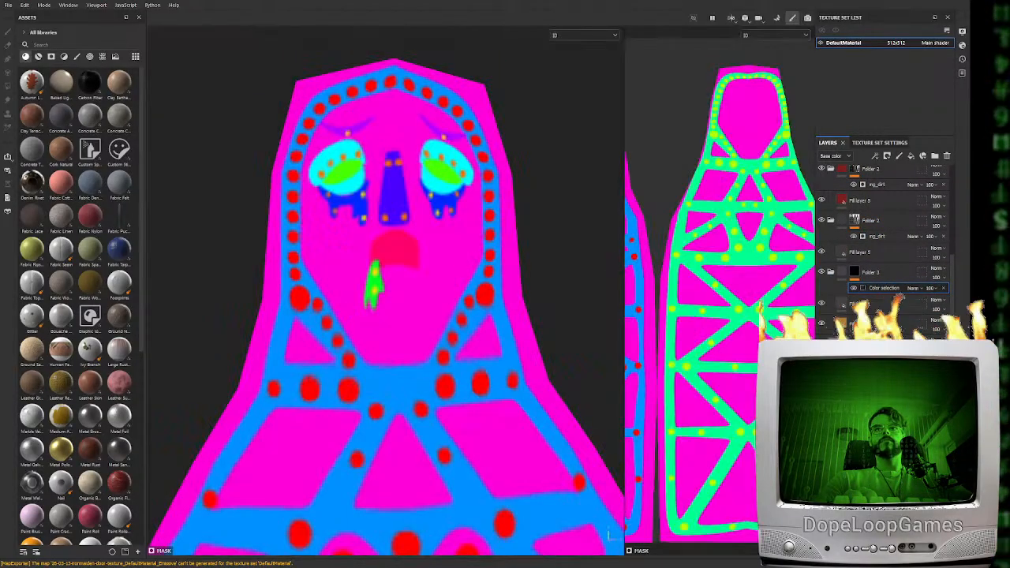
{"action": "key", "text": "m"}
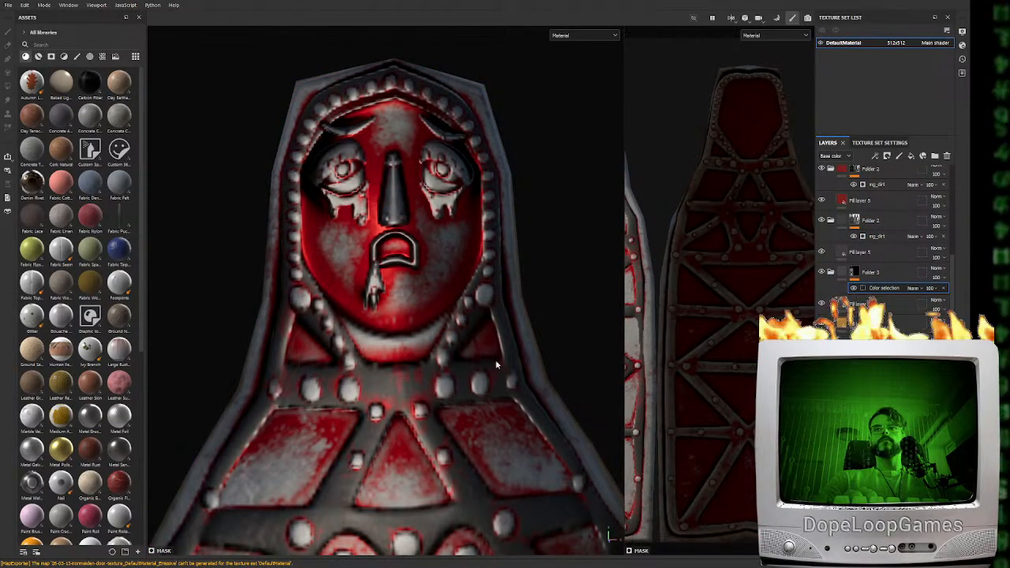
Switch to Unreal Editor and examine the rebaked door's face and mouth from a distance and up close
{"action": "scroll", "coordinate": [489, 367], "scroll_direction": "down", "scroll_amount": 5}
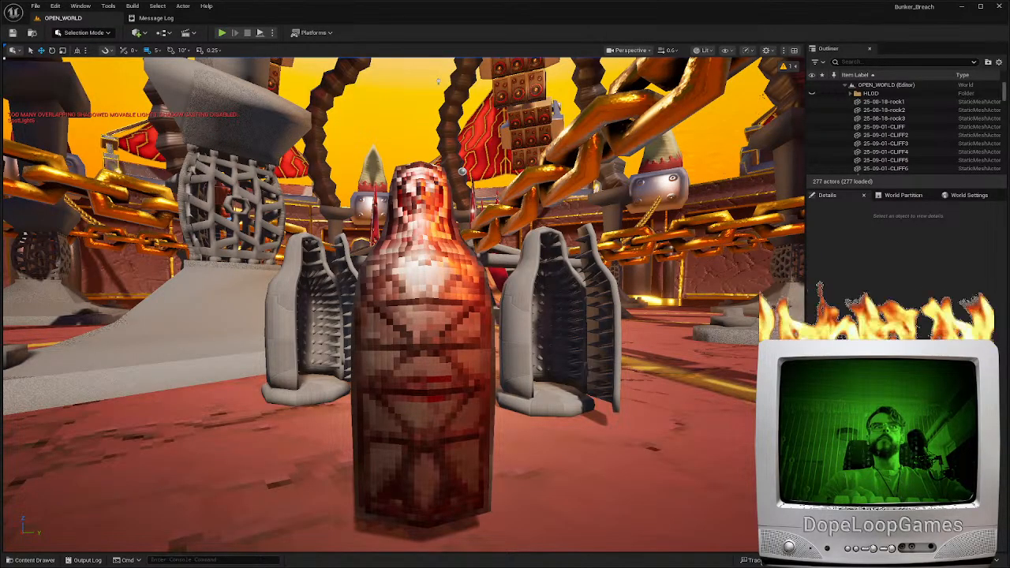
{"action": "key", "text": "w"}
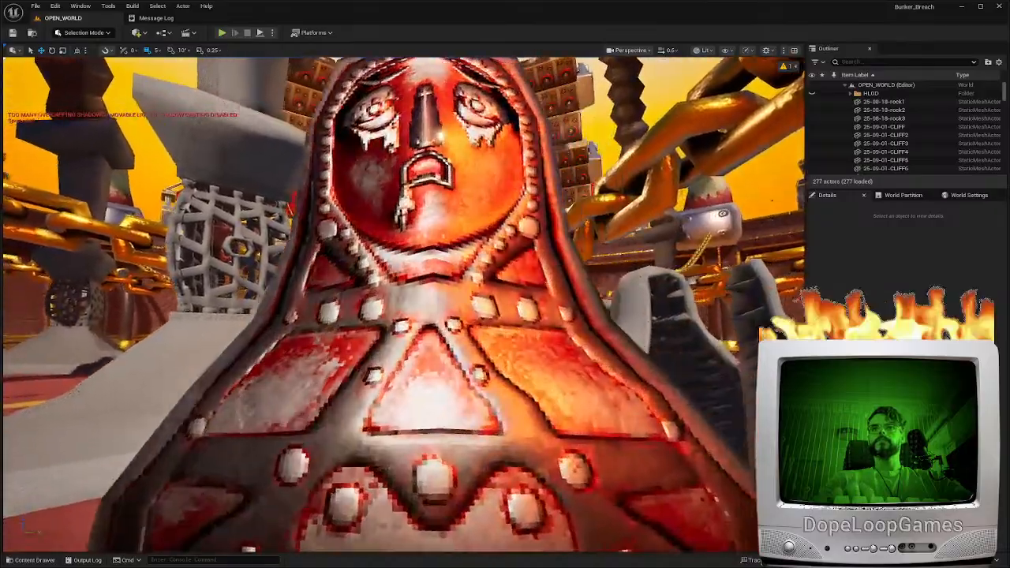
{"action": "key", "text": "s"}
{"action": "scroll", "coordinate": [404, 304], "scroll_direction": "down", "scroll_amount": 1}
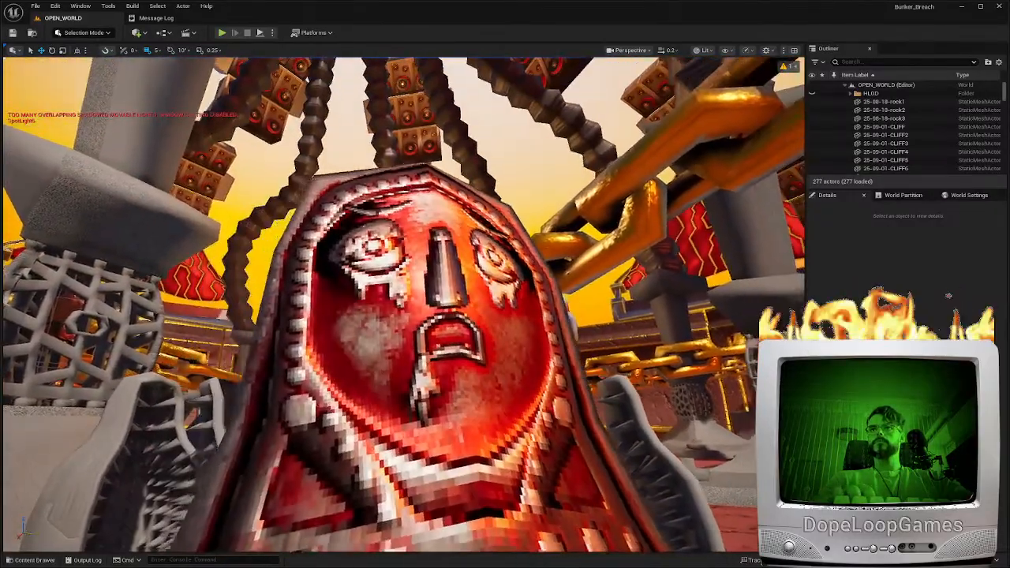
Examine the door's front up close, playtest the level around the iron maidens, and stop the play session
{"action": "key", "text": "s"}
{"action": "key", "text": "s"}
{"action": "key", "text": "w"}
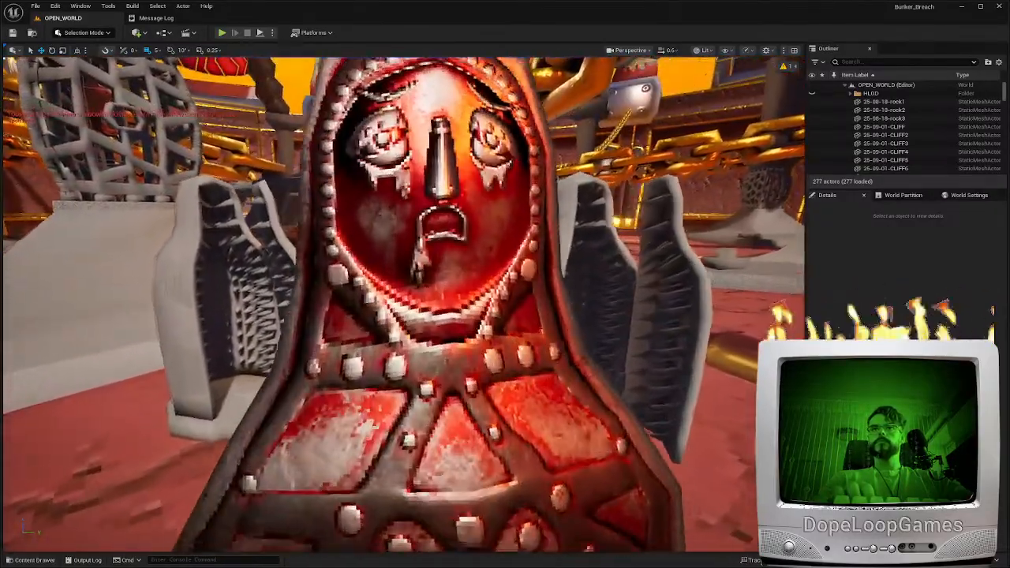
{"action": "key", "text": "s"}
{"action": "key", "text": "d"}
{"action": "key", "text": "a"}
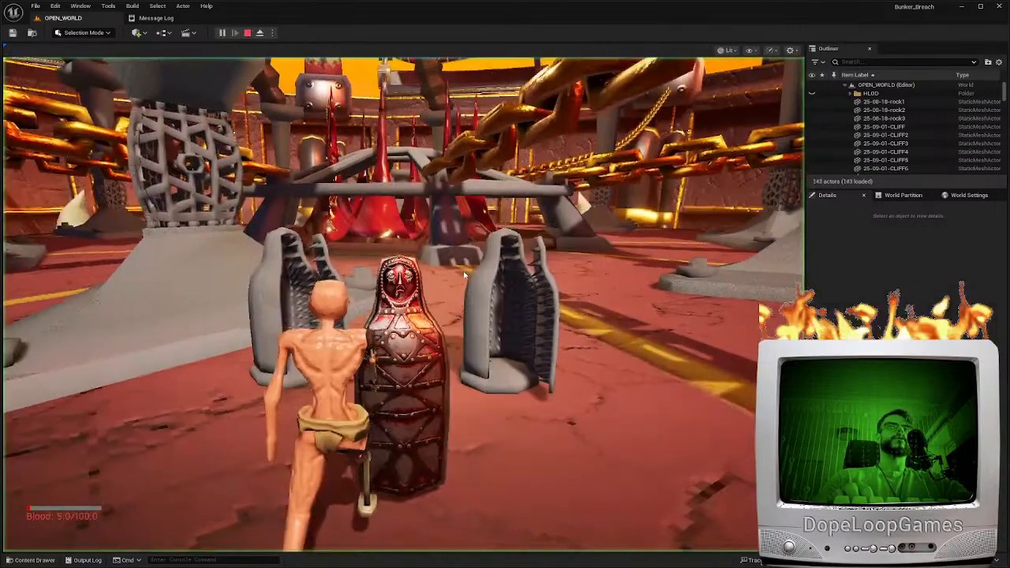
{"action": "key", "text": "w"}
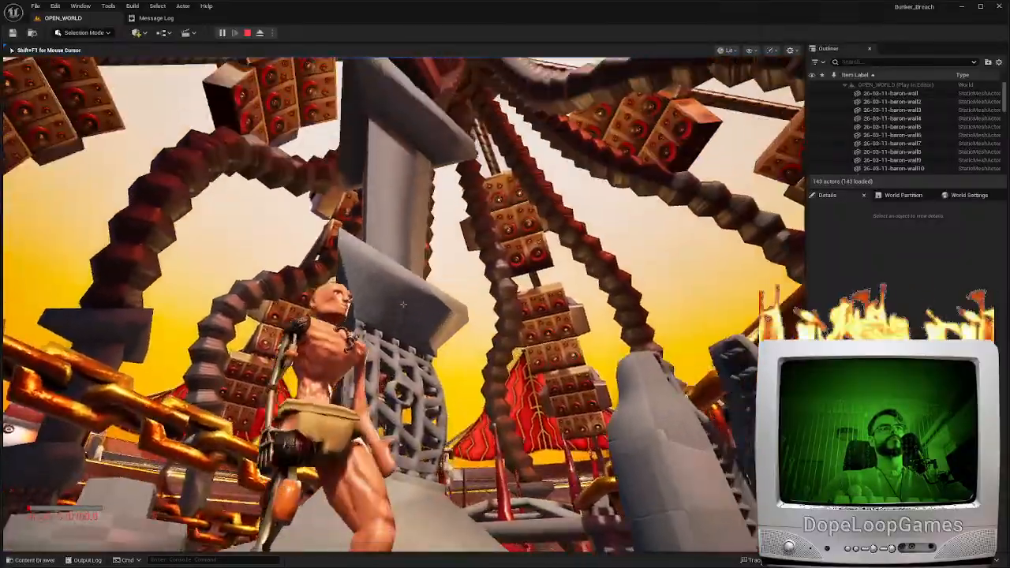
{"action": "key", "text": "Escape"}
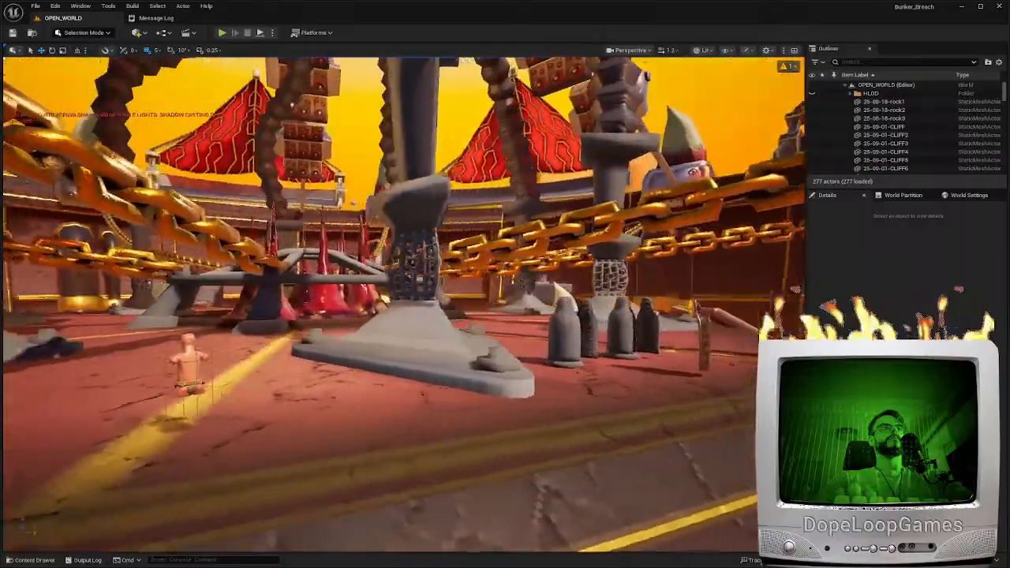
Inspect the textured door beside the grey iron maidens from both sides and up close at the face and heart
{"action": "key", "text": "w"}
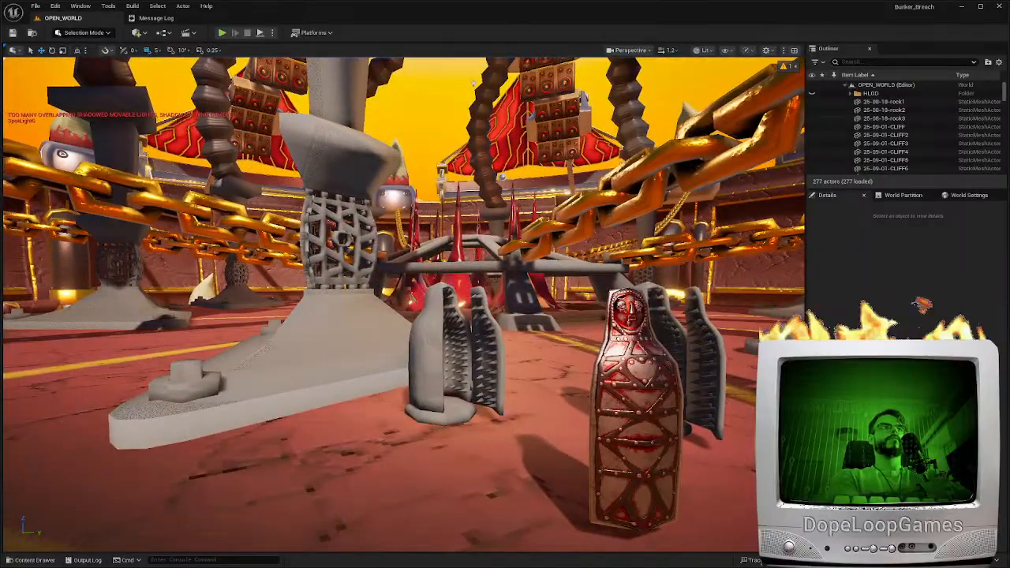
{"action": "key", "text": "d"}
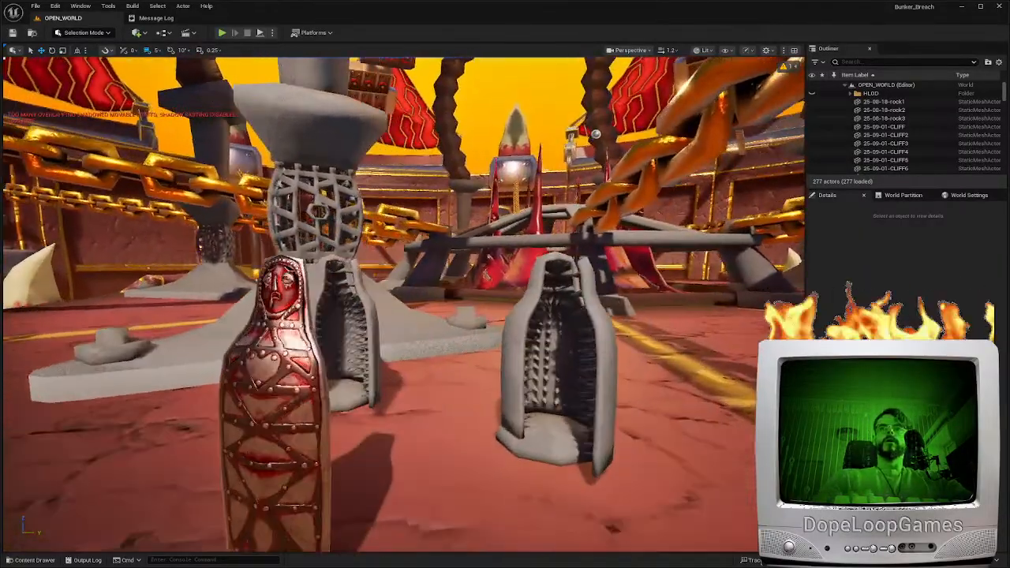
{"action": "key", "text": "a"}
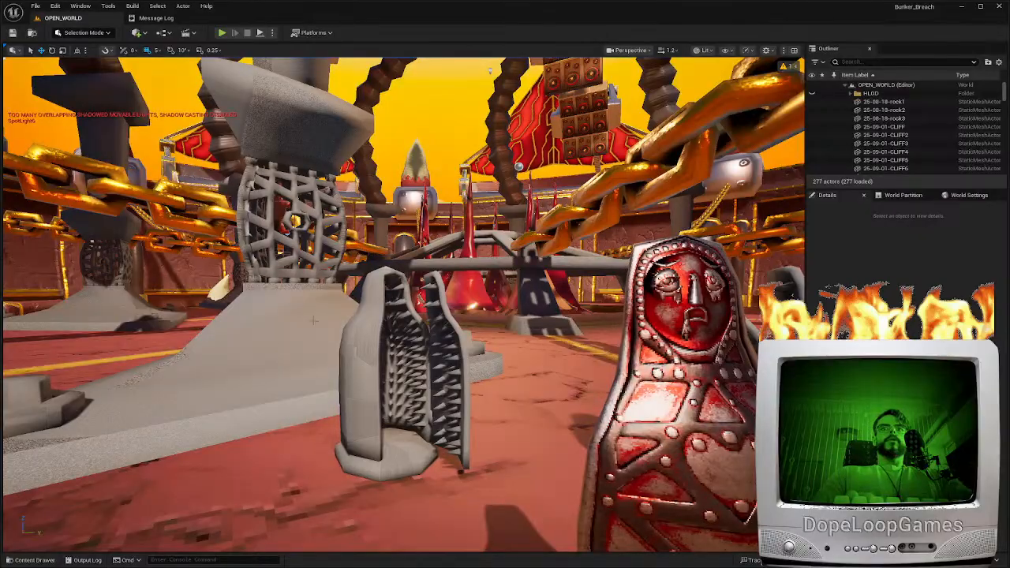
{"action": "key", "text": "d"}
{"action": "right_click_drag", "start_coordinate": [533, 254], "coordinate": [474, 296]}
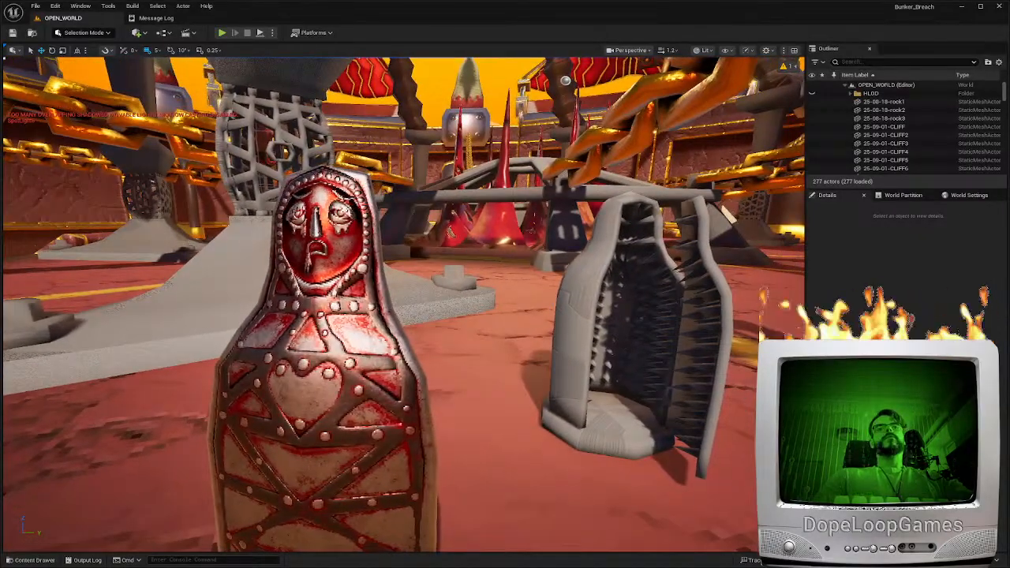
{"action": "key", "text": "a"}
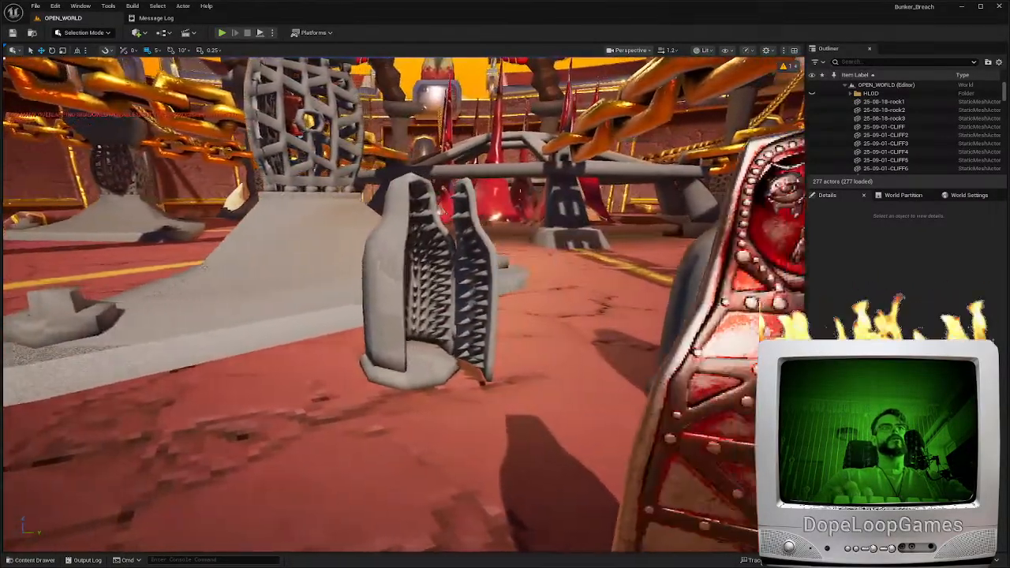
{"action": "key", "text": "d"}
{"action": "key", "text": "s"}
{"action": "key", "text": "w"}
{"action": "scroll", "coordinate": [404, 304], "scroll_direction": "down", "scroll_amount": 4}
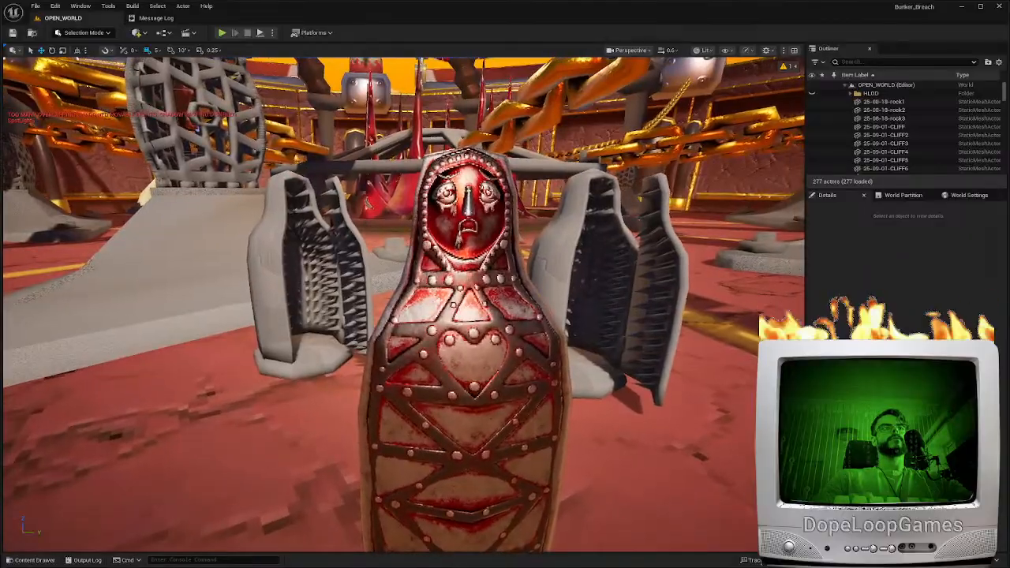
{"action": "key", "text": "a"}
{"action": "key", "text": "w"}
{"action": "key", "text": "s"}
{"action": "right_click_drag", "start_coordinate": [403, 303], "coordinate": [404, 290]}
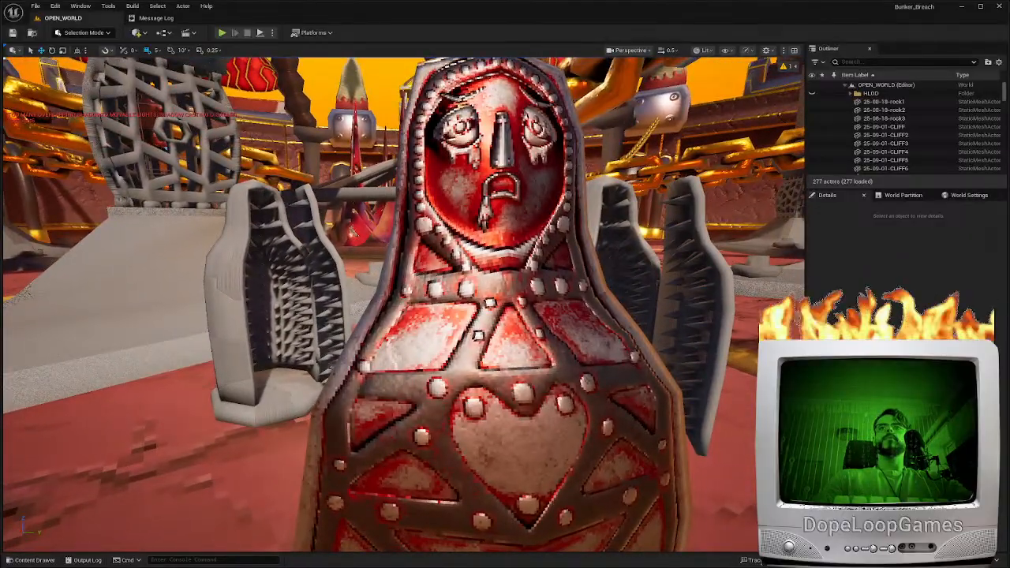
Select the iron maiden door in the level and open its BaseColor texture asset for inspection
{"action": "left_click", "coordinate": [481, 311]}
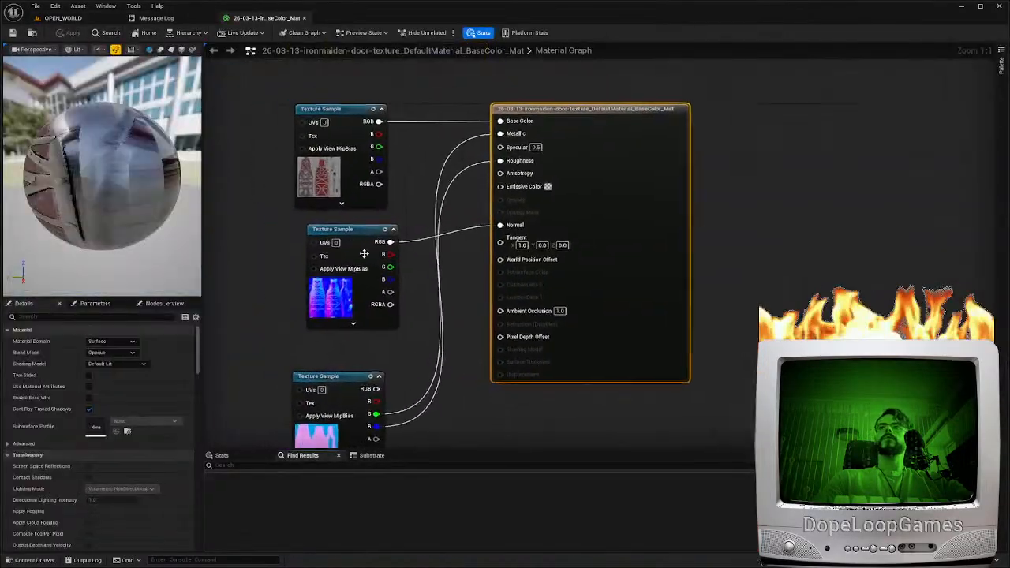
{"action": "left_click", "coordinate": [347, 126]}
{"action": "key", "text": "ctrl+space"}
{"action": "left_click", "coordinate": [637, 469]}
{"action": "double_click", "coordinate": [638, 455]}
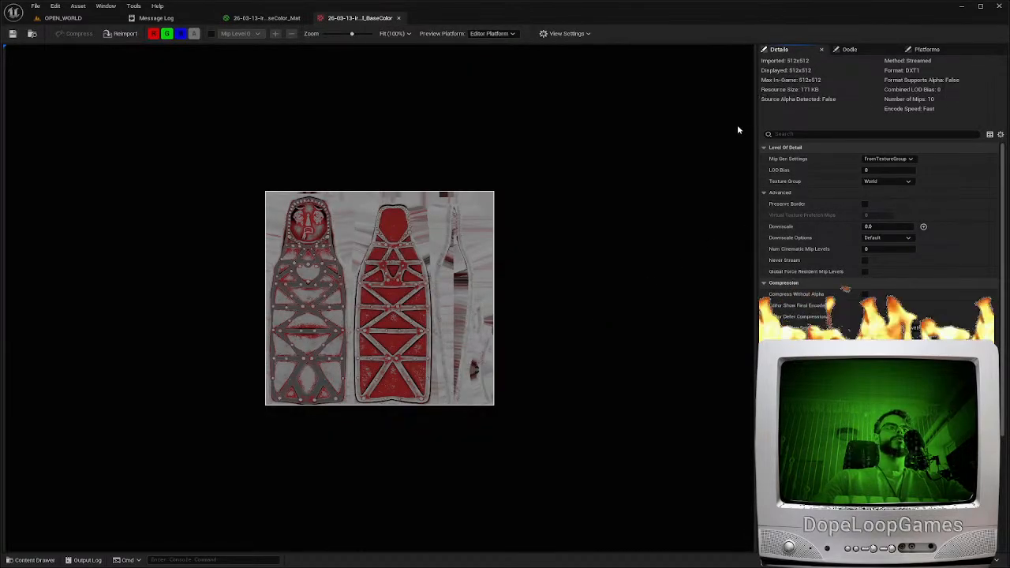
Return to the OPEN_WORLD level and examine the iron maidens and the selected door from behind and above
{"action": "left_click", "coordinate": [60, 18]}
{"action": "right_click_drag", "start_coordinate": [339, 266], "coordinate": [679, 300]}
{"action": "key", "text": "w"}
{"action": "key", "text": "a"}
{"action": "scroll", "coordinate": [339, 266], "scroll_direction": "up", "scroll_amount": 1}
{"action": "key", "text": "a"}
{"action": "key", "text": "d"}
{"action": "key", "text": "a"}
{"action": "key", "text": "d"}
{"action": "key", "text": "a"}
{"action": "key", "text": "w"}
{"action": "key", "text": "s"}
{"action": "right_click_drag", "start_coordinate": [504, 299], "coordinate": [623, 347]}
{"action": "key", "text": "w"}
{"action": "key", "text": "a"}
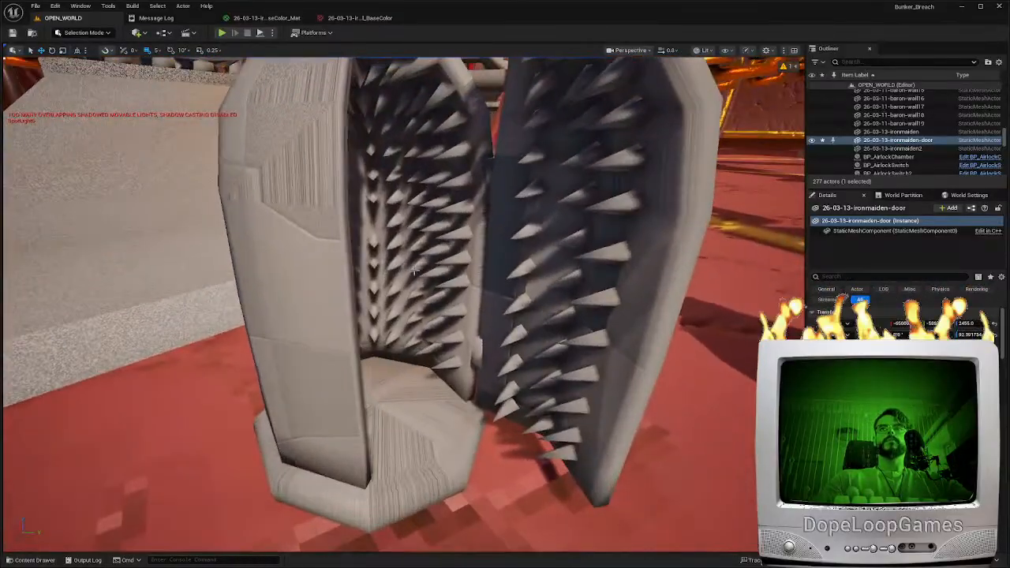
{"action": "right_click_drag", "start_coordinate": [414, 270], "coordinate": [457, 328]}
{"action": "key", "text": "w"}
{"action": "key", "text": "s"}
{"action": "key", "text": "w"}
{"action": "key", "text": "s"}
{"action": "key", "text": "f"}
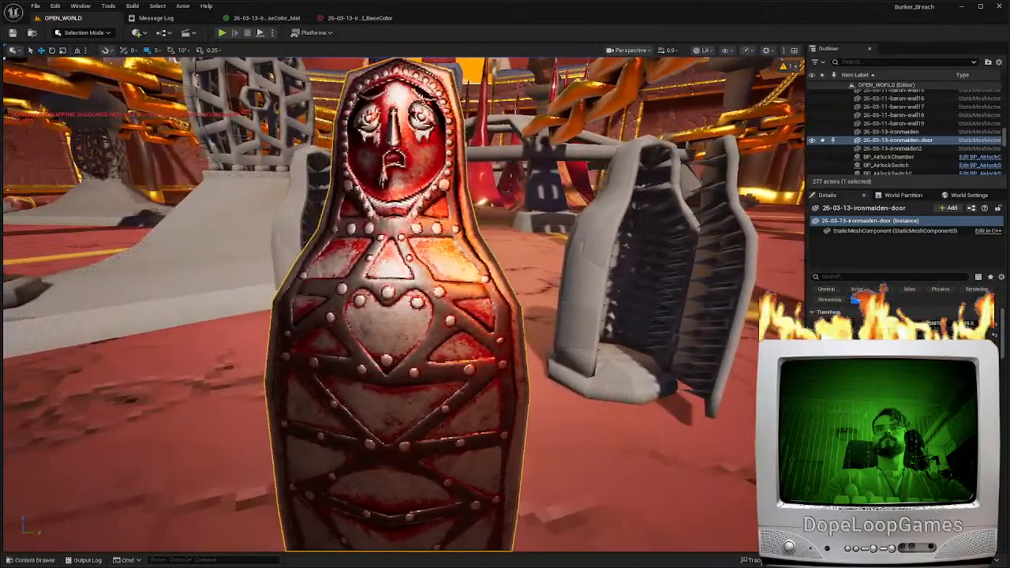
{"action": "key", "text": "s"}
{"action": "key", "text": "a"}
{"action": "mouse_move", "coordinate": [636, 497]}
{"action": "right_mouse_down"}
{"action": "mouse_move", "coordinate": [671, 481]}
{"action": "mouse_move", "coordinate": [631, 485]}
{"action": "mouse_move", "coordinate": [650, 493]}
{"action": "mouse_move", "coordinate": [636, 498]}
{"action": "right_mouse_up"}
{"action": "key", "text": "d"}
{"action": "key", "text": "a"}
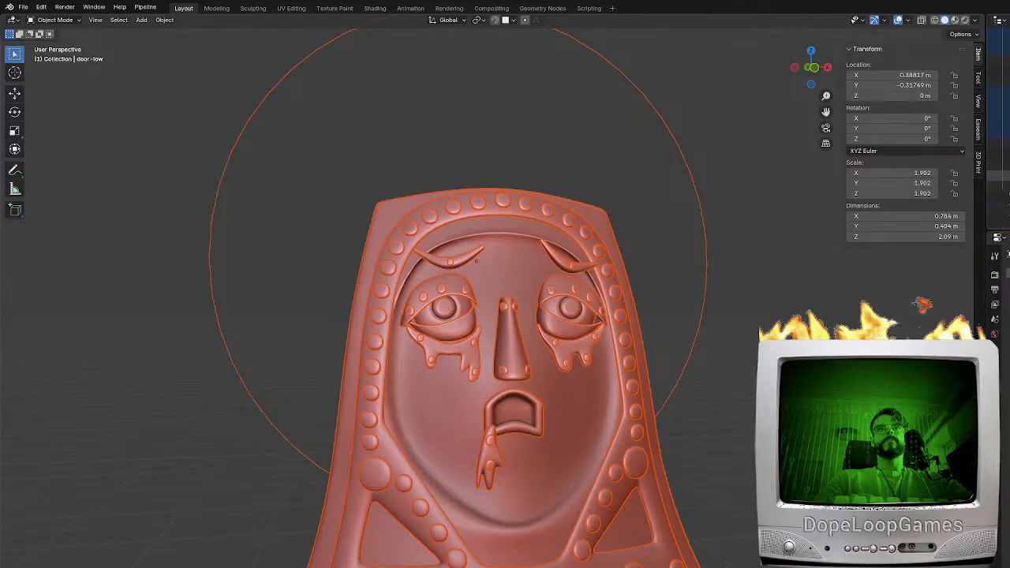
Switch to Blender, reveal the low-poly halo behind the door's head, and select it
{"action": "left_click", "coordinate": [1007, 218]}
{"action": "left_click", "coordinate": [605, 183]}
{"action": "left_click", "coordinate": [639, 169]}
{"action": "middle_click_drag", "start_coordinate": [622, 278], "coordinate": [585, 279]}
{"action": "scroll", "coordinate": [585, 279], "scroll_direction": "down", "scroll_amount": 3}
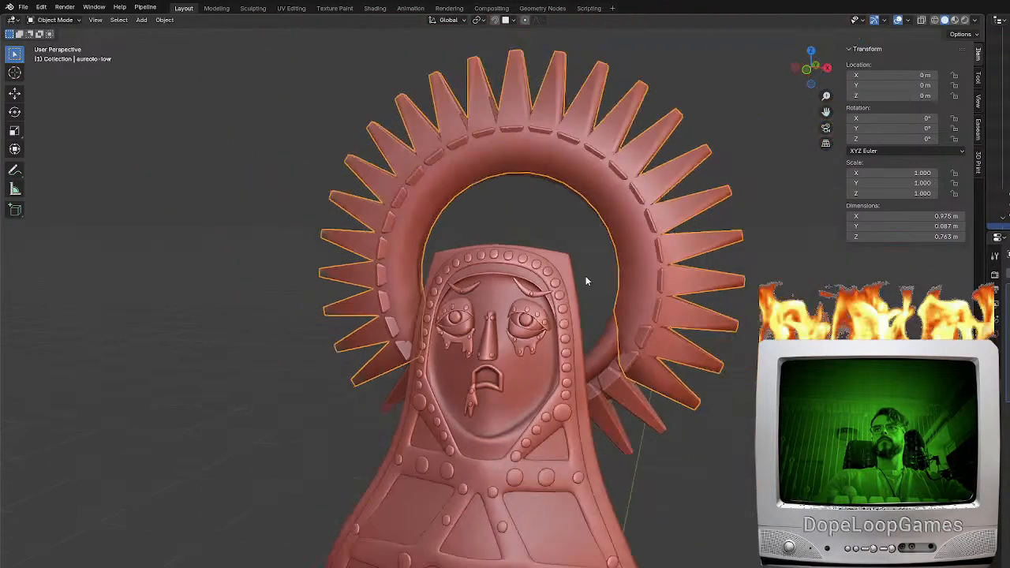
Try to scale the outer tip faces of the low-poly halo's spikes slightly inward
{"action": "key", "text": "Tab"}
{"action": "key", "text": "KP_1"}
{"action": "key", "text": "shift+z"}
{"action": "scroll", "coordinate": [591, 267], "scroll_direction": "up", "scroll_amount": 5}
{"action": "left_click_drag", "start_coordinate": [571, 183], "coordinate": [517, 148]}
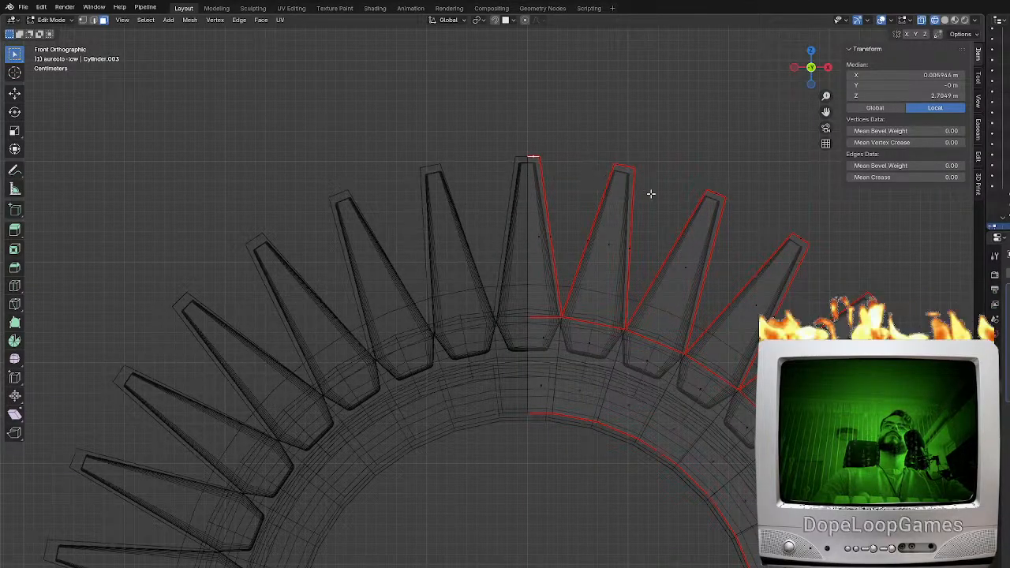
{"action": "left_click_drag", "start_coordinate": [658, 188], "coordinate": [586, 130]}
{"action": "key", "text": "c"}
{"action": "left_click", "coordinate": [536, 156]}
{"action": "scroll", "coordinate": [721, 197], "scroll_direction": "down", "scroll_amount": 6}
{"action": "scroll", "coordinate": [720, 196], "scroll_direction": "down", "scroll_amount": 3}
{"action": "mouse_move", "coordinate": [719, 194]}
{"action": "left_mouse_down"}
{"action": "mouse_move", "coordinate": [852, 263]}
{"action": "mouse_move", "coordinate": [939, 374]}
{"action": "left_mouse_up"}
{"action": "middle_click_drag", "start_coordinate": [945, 385], "coordinate": [748, 159], "text": "shift"}
{"action": "left_click_drag", "start_coordinate": [804, 223], "coordinate": [828, 422]}
{"action": "middle_click_drag", "start_coordinate": [644, 544], "coordinate": [657, 460], "text": "shift"}
{"action": "scroll", "coordinate": [657, 461], "scroll_direction": "up", "scroll_amount": 1}
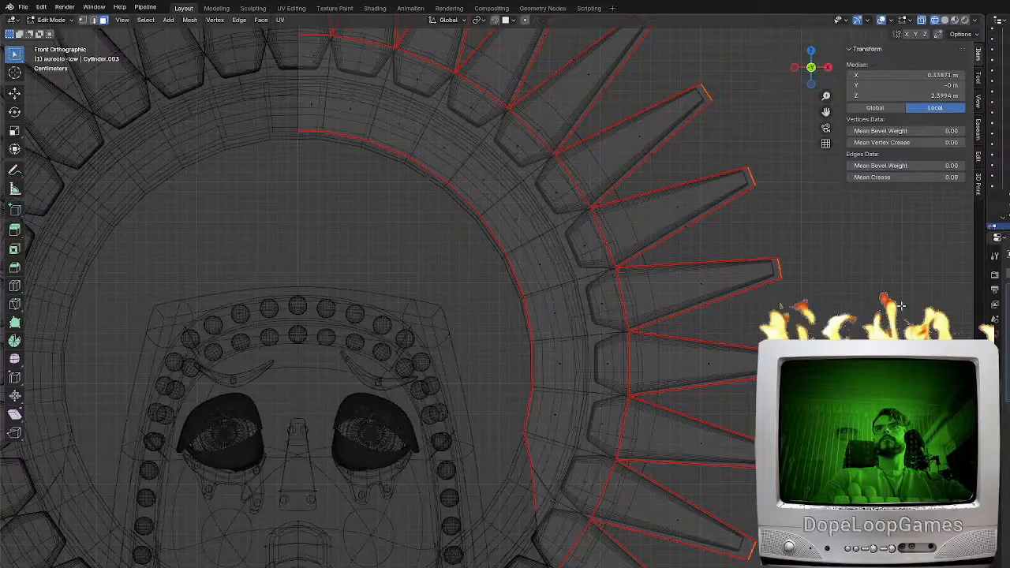
{"action": "key", "text": "s"}
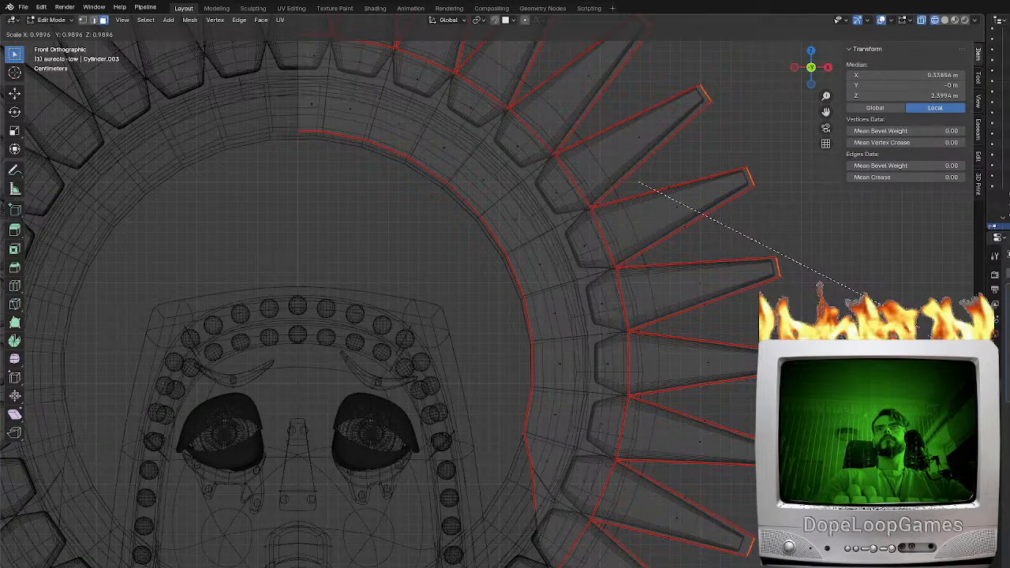
{"action": "left_click", "coordinate": [749, 241]}
{"action": "middle_click_drag", "start_coordinate": [749, 241], "coordinate": [828, 367], "text": "shift"}
{"action": "scroll", "coordinate": [828, 366], "scroll_direction": "down", "scroll_amount": 4}
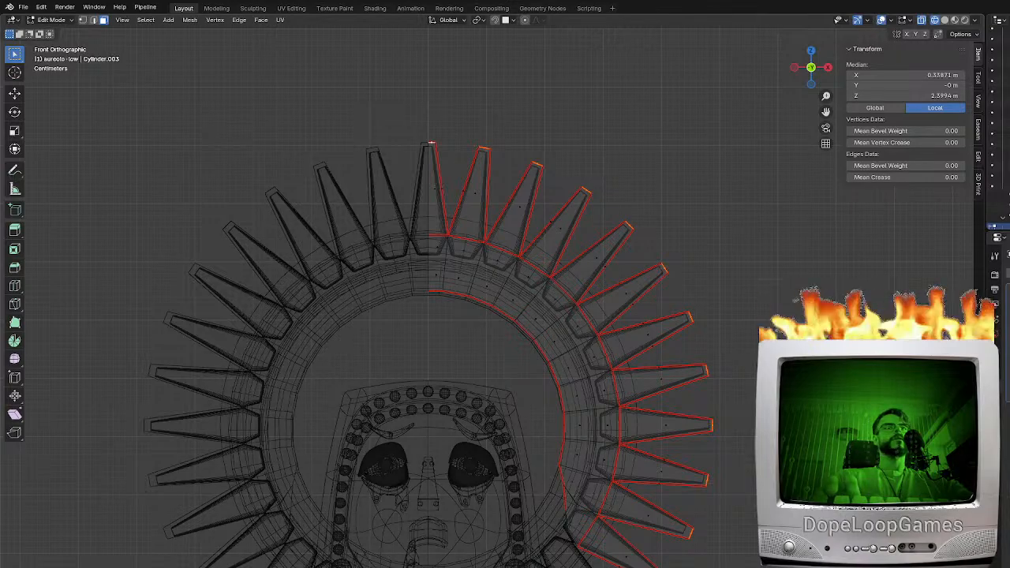
{"action": "key", "text": "Tab"}
{"action": "scroll", "coordinate": [619, 303], "scroll_direction": "down", "scroll_amount": 1}
{"action": "key", "text": "shift+z"}
Export the selected low-poly halo, aureolo-low, as a model file
{"action": "mouse_move", "coordinate": [619, 303]}
{"action": "middle_mouse_down"}
{"action": "mouse_move", "coordinate": [746, 216]}
{"action": "mouse_move", "coordinate": [821, 229]}
{"action": "mouse_move", "coordinate": [611, 310]}
{"action": "mouse_move", "coordinate": [592, 304]}
{"action": "middle_mouse_up"}
{"action": "left_click", "coordinate": [23, 7]}
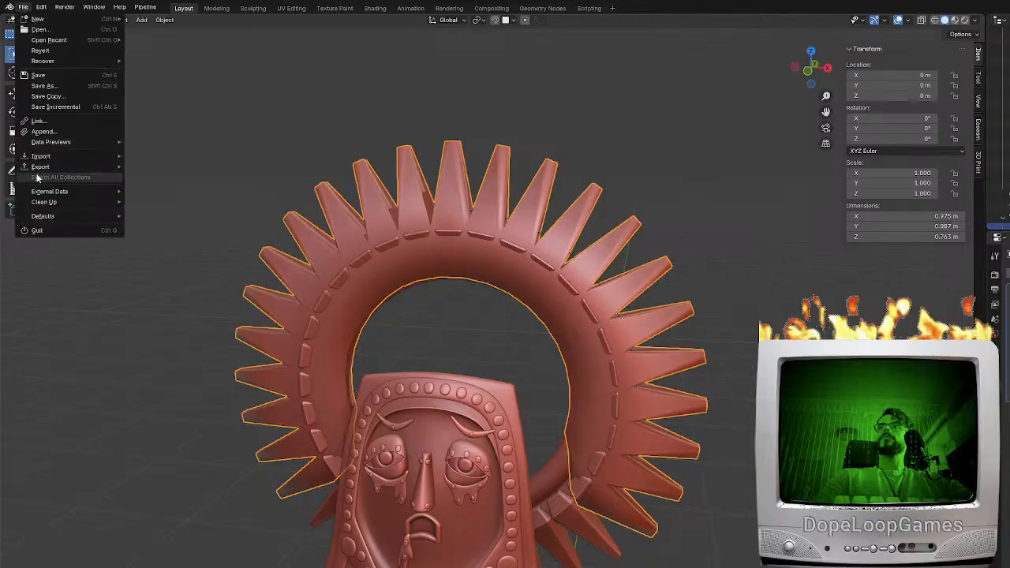
{"action": "mouse_move", "coordinate": [41, 168]}
{"action": "left_click", "coordinate": [164, 261]}
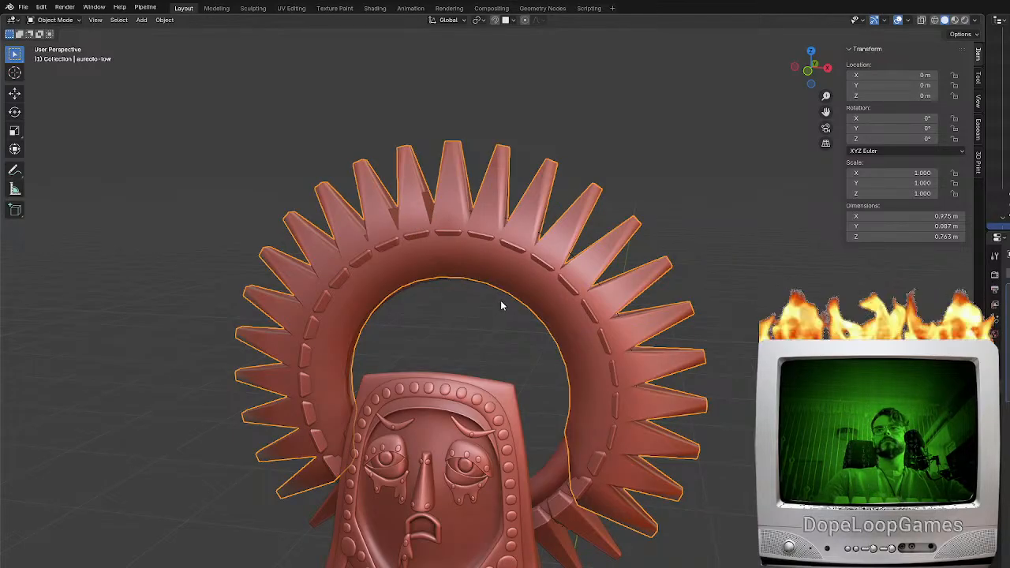
Hide the low-poly halo and select the inner ring of the high-poly halo
{"action": "scroll", "coordinate": [1003, 156], "scroll_direction": "down", "scroll_amount": 2}
{"action": "key", "text": "h"}
{"action": "left_click", "coordinate": [411, 241]}
{"action": "middle_click_drag", "start_coordinate": [411, 241], "coordinate": [366, 322]}
{"action": "left_click", "coordinate": [360, 321], "text": "shift"}
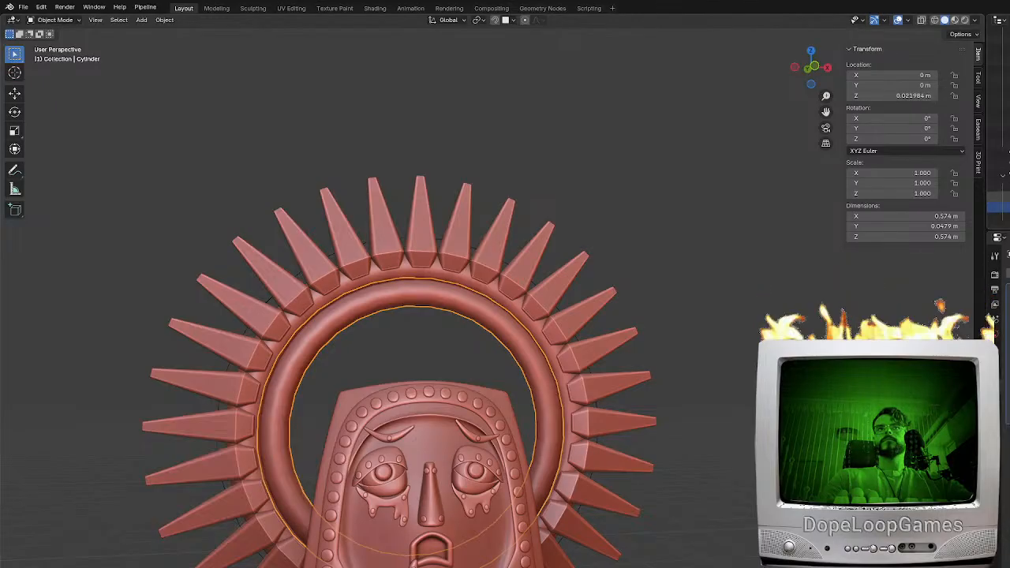
Inspect how the high-poly halo's rings and spikes fit together from several angles
{"action": "left_click", "coordinate": [1008, 186]}
{"action": "left_click", "coordinate": [1009, 186]}
{"action": "left_click", "coordinate": [273, 366]}
{"action": "middle_click_drag", "start_coordinate": [273, 366], "coordinate": [519, 304], "text": "shift"}
{"action": "scroll", "coordinate": [520, 304], "scroll_direction": "up", "scroll_amount": 3}
{"action": "left_click", "coordinate": [501, 370]}
{"action": "middle_click_drag", "start_coordinate": [501, 371], "coordinate": [519, 354]}
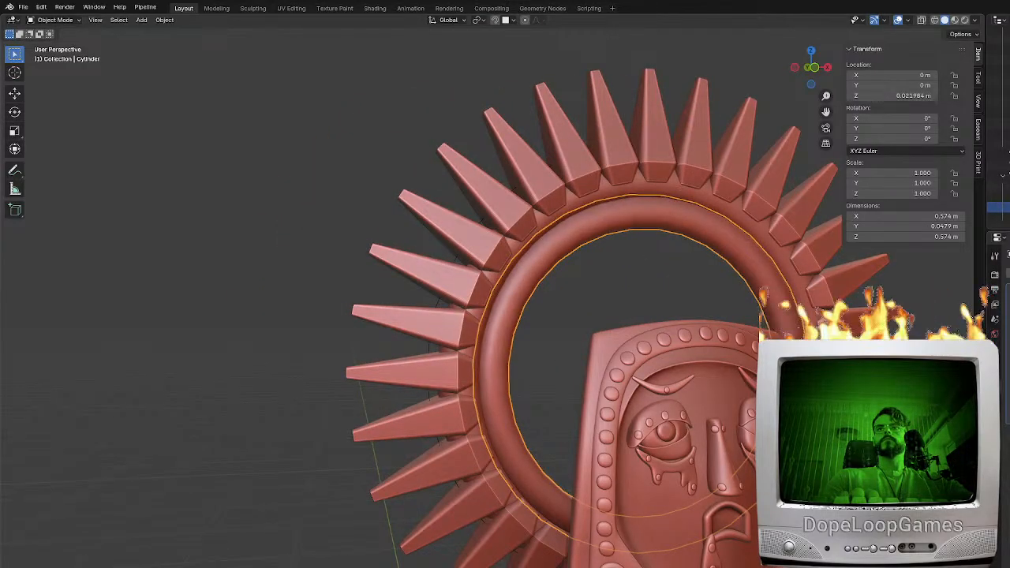
{"action": "middle_click_drag", "start_coordinate": [612, 397], "coordinate": [577, 374]}
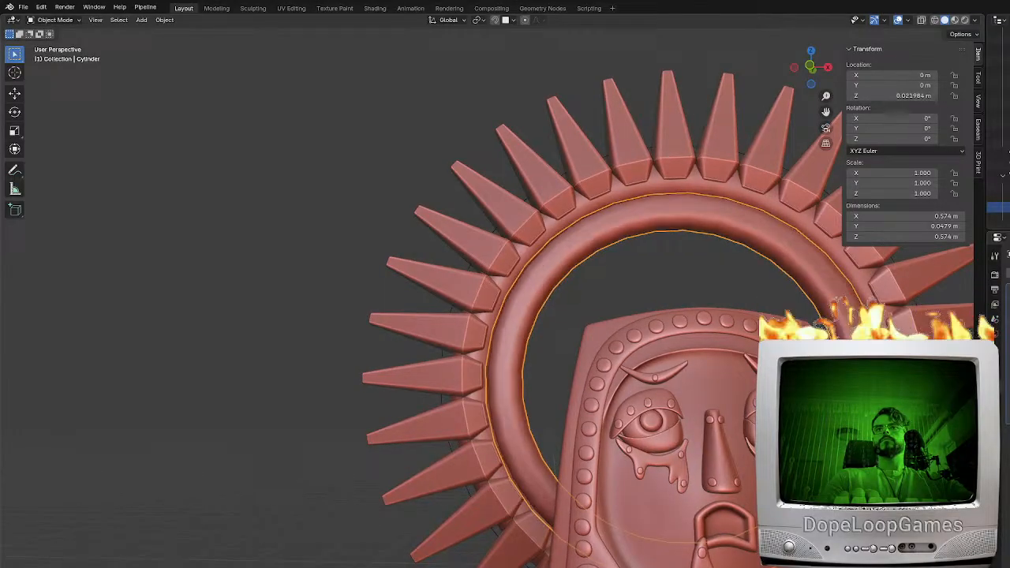
{"action": "middle_click_drag", "start_coordinate": [606, 331], "coordinate": [513, 320]}
{"action": "left_click", "coordinate": [653, 329]}
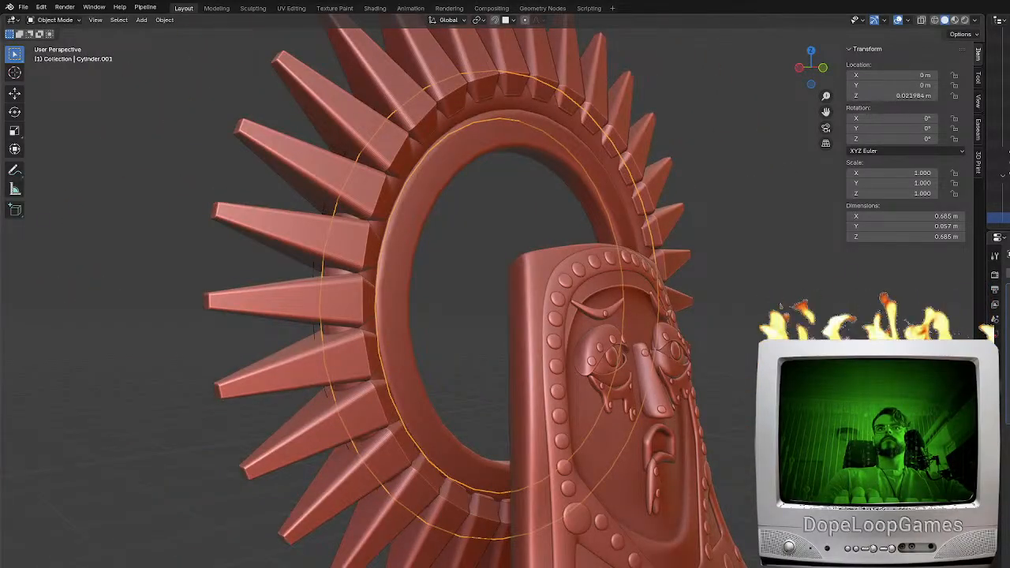
{"action": "middle_click_drag", "start_coordinate": [505, 339], "coordinate": [693, 350]}
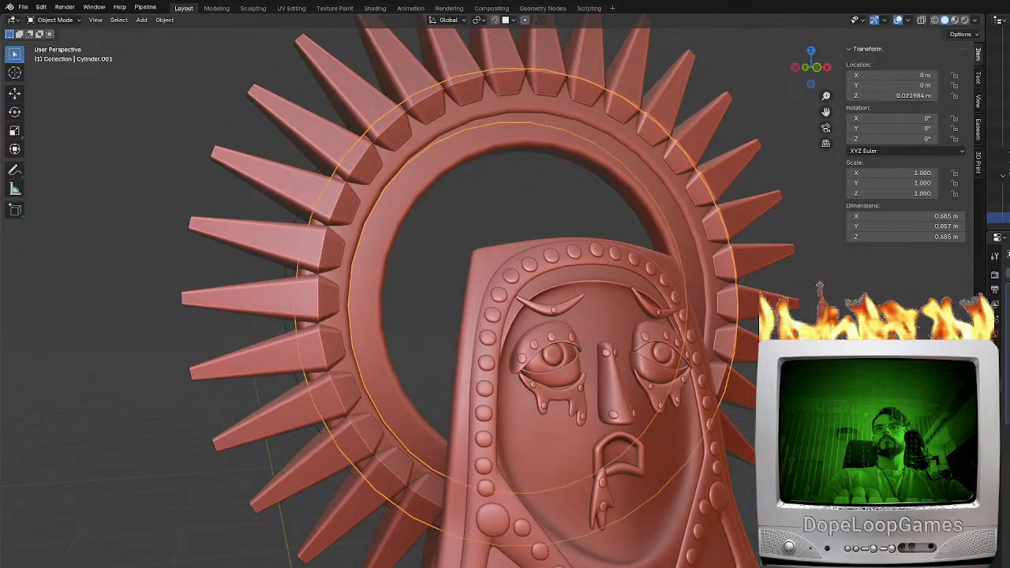
{"action": "middle_click_drag", "start_coordinate": [404, 279], "coordinate": [348, 271]}
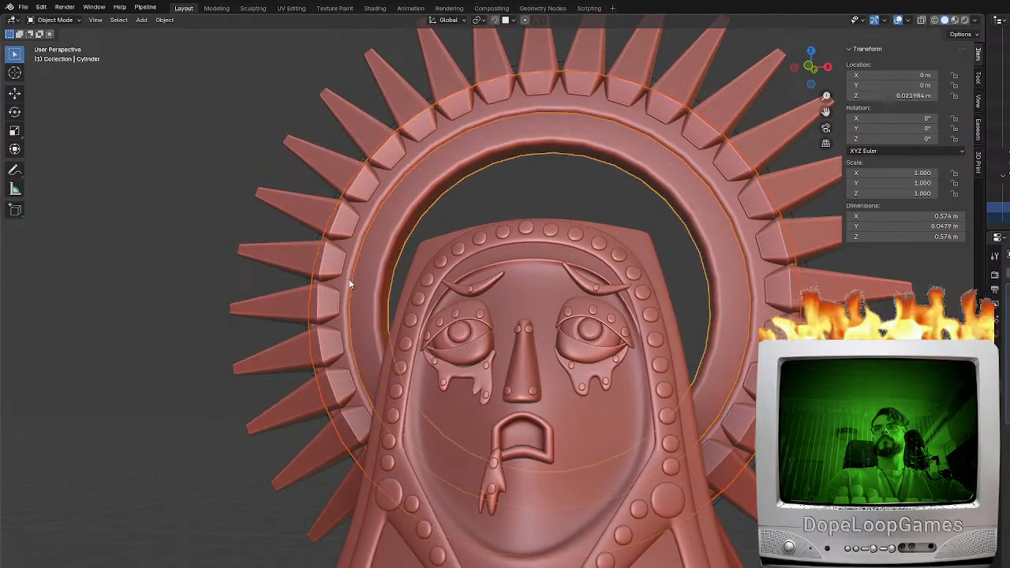
Select the high-poly halo's spikes and apply smooth shading to them
{"action": "left_click", "coordinate": [246, 316]}
{"action": "middle_click_drag", "start_coordinate": [274, 281], "coordinate": [524, 316]}
{"action": "scroll", "coordinate": [467, 292], "scroll_direction": "up", "scroll_amount": 4}
{"action": "key", "text": "F3"}
{"action": "type", "text": "shade"}
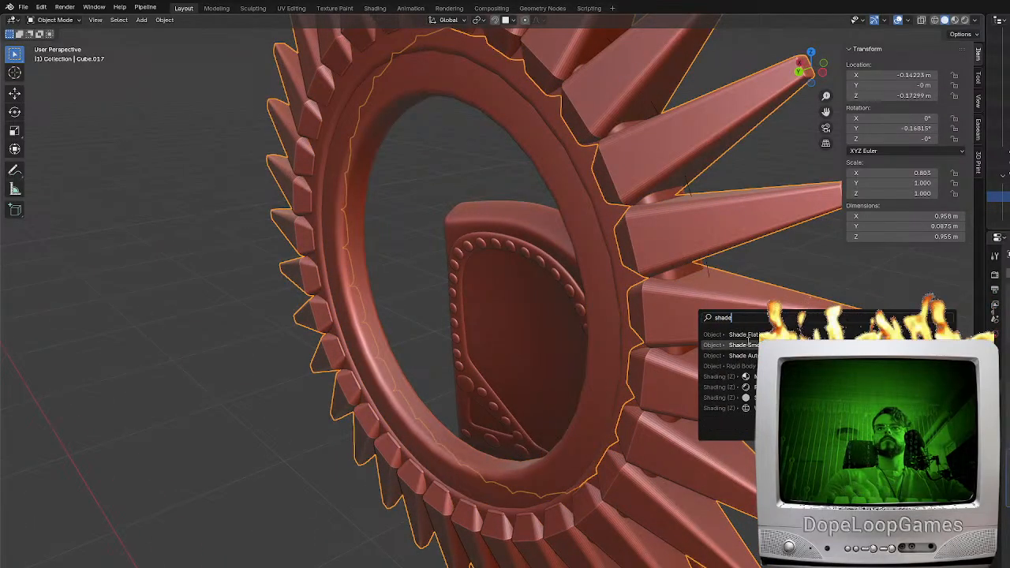
{"action": "left_click", "coordinate": [744, 344]}
Select the high-poly halo's spikes and both rings together and export them as a model file
{"action": "middle_click_drag", "start_coordinate": [683, 343], "coordinate": [349, 296]}
{"action": "left_click", "coordinate": [349, 298], "text": "shift"}
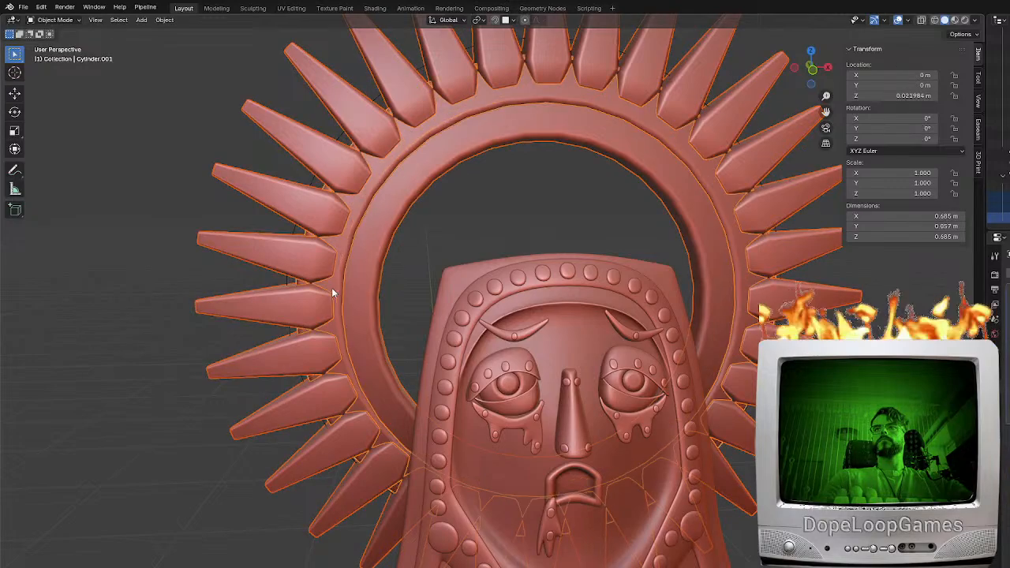
{"action": "left_click", "coordinate": [23, 7]}
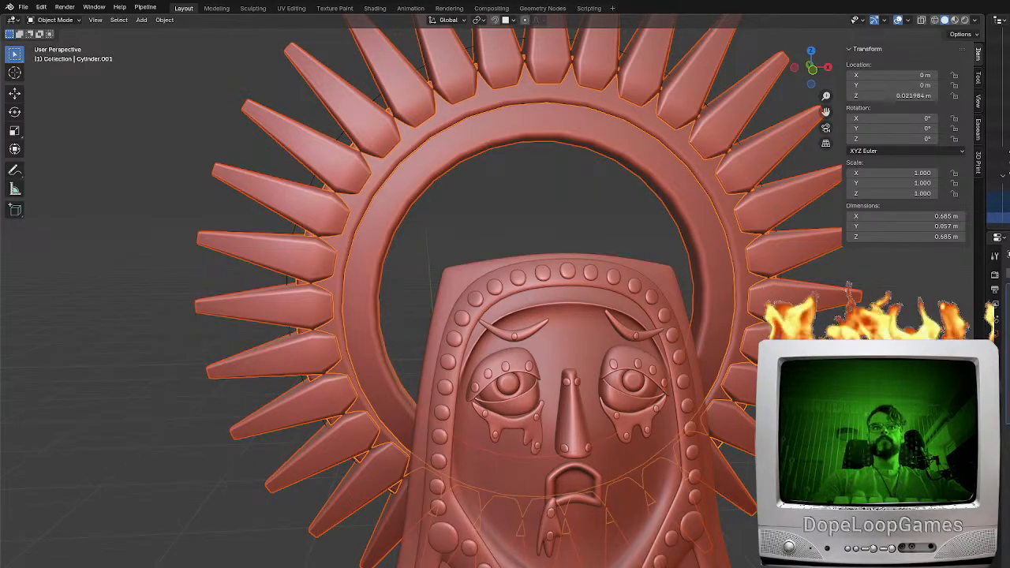
{"action": "middle_click_drag", "start_coordinate": [653, 430], "coordinate": [634, 425]}
{"action": "scroll", "coordinate": [663, 473], "scroll_direction": "down", "scroll_amount": 2}
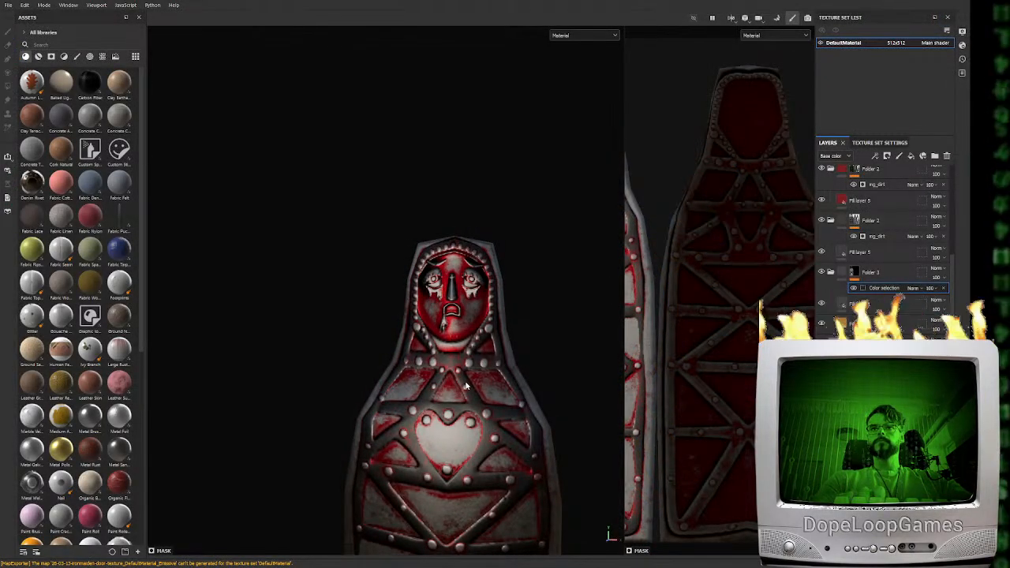
Switch to Substance 3D Painter, gather all the door's layers into a new top-level folder, and rename it iron-maiden-mat
{"action": "scroll", "coordinate": [904, 224], "scroll_direction": "up", "scroll_amount": 5}
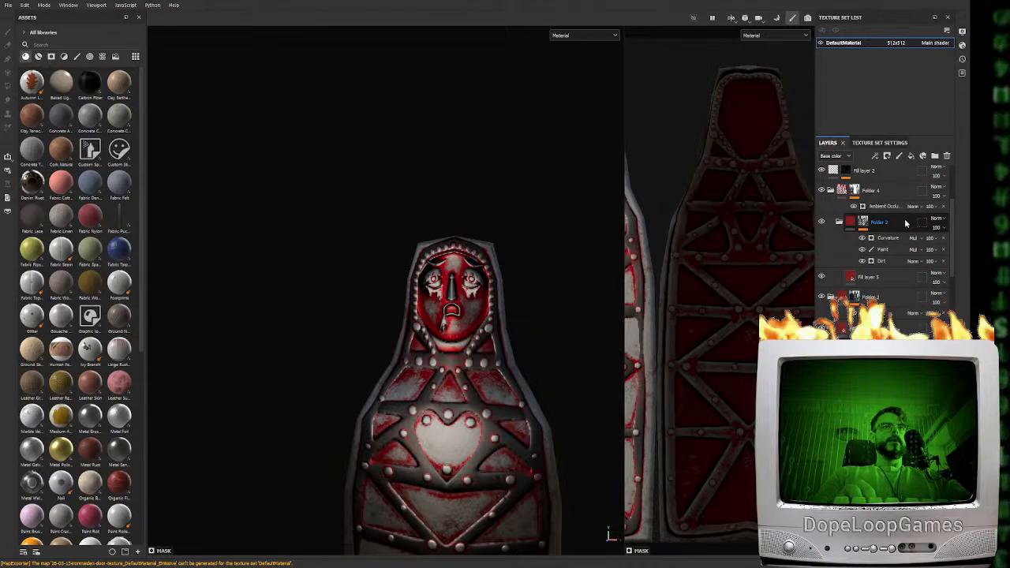
{"action": "left_click", "coordinate": [887, 175]}
{"action": "left_click", "coordinate": [935, 156]}
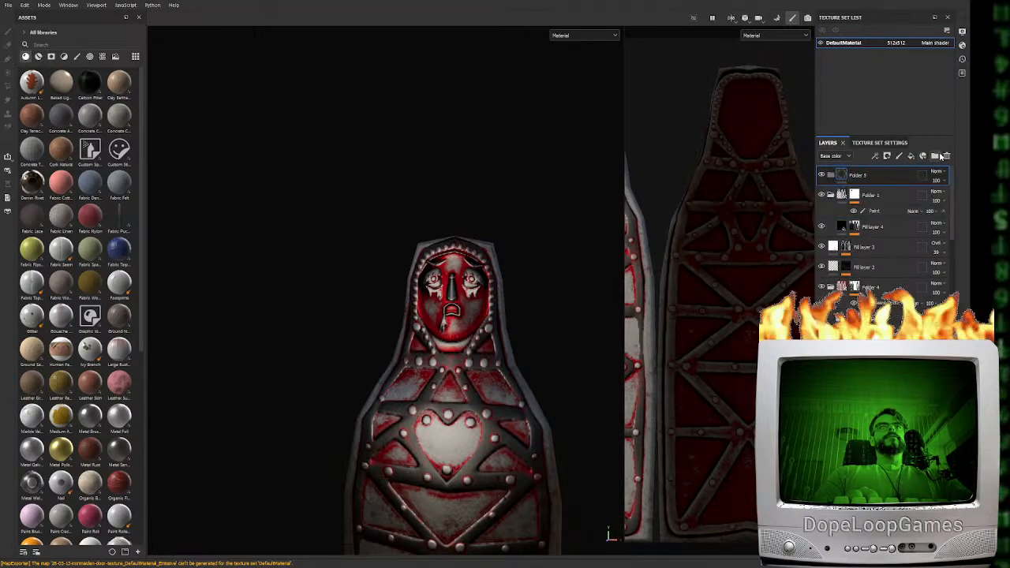
{"action": "left_click", "coordinate": [868, 196]}
{"action": "scroll", "coordinate": [890, 260], "scroll_direction": "down", "scroll_amount": 8}
{"action": "left_click", "coordinate": [875, 272], "text": "shift"}
{"action": "scroll", "coordinate": [873, 260], "scroll_direction": "up", "scroll_amount": 5}
{"action": "scroll", "coordinate": [873, 258], "scroll_direction": "up", "scroll_amount": 3}
{"action": "left_click_drag", "start_coordinate": [870, 197], "coordinate": [861, 174]}
{"action": "double_click", "coordinate": [860, 174]}
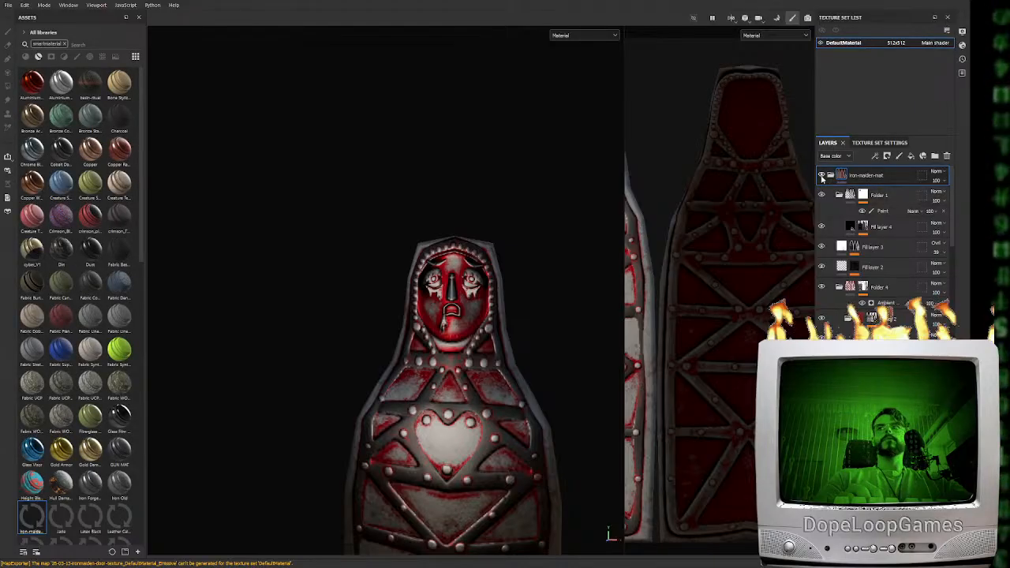
{"action": "left_click", "coordinate": [829, 175]}
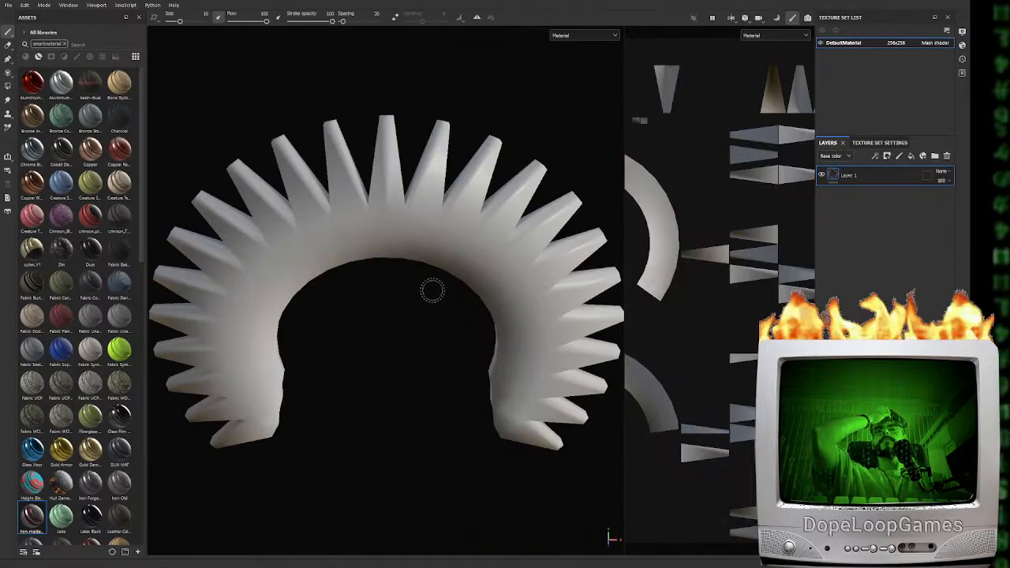
Load the exported high-poly halo as the high definition mesh instead of the low-poly mesh, and bake the halo's selected mesh maps
{"action": "scroll", "coordinate": [911, 219], "scroll_direction": "down", "scroll_amount": 3}
{"action": "scroll", "coordinate": [911, 219], "scroll_direction": "down", "scroll_amount": 2}
{"action": "left_click", "coordinate": [911, 251]}
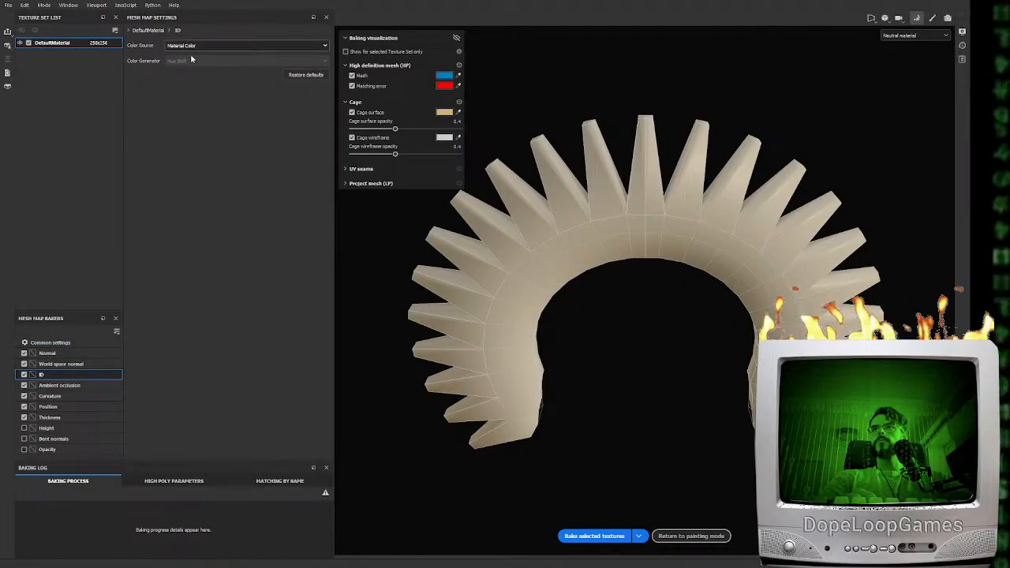
{"action": "left_click", "coordinate": [49, 342]}
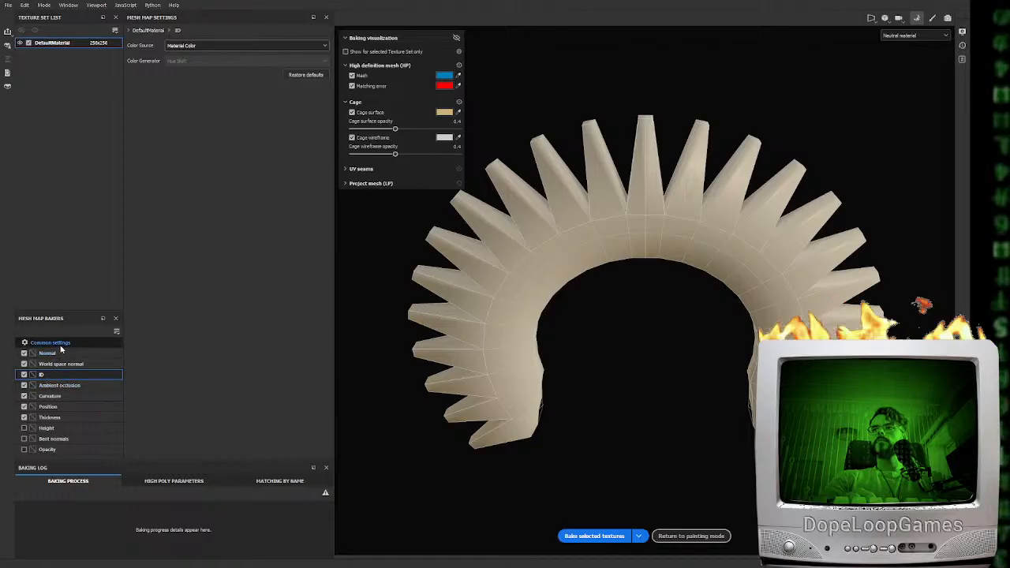
{"action": "left_click", "coordinate": [139, 113]}
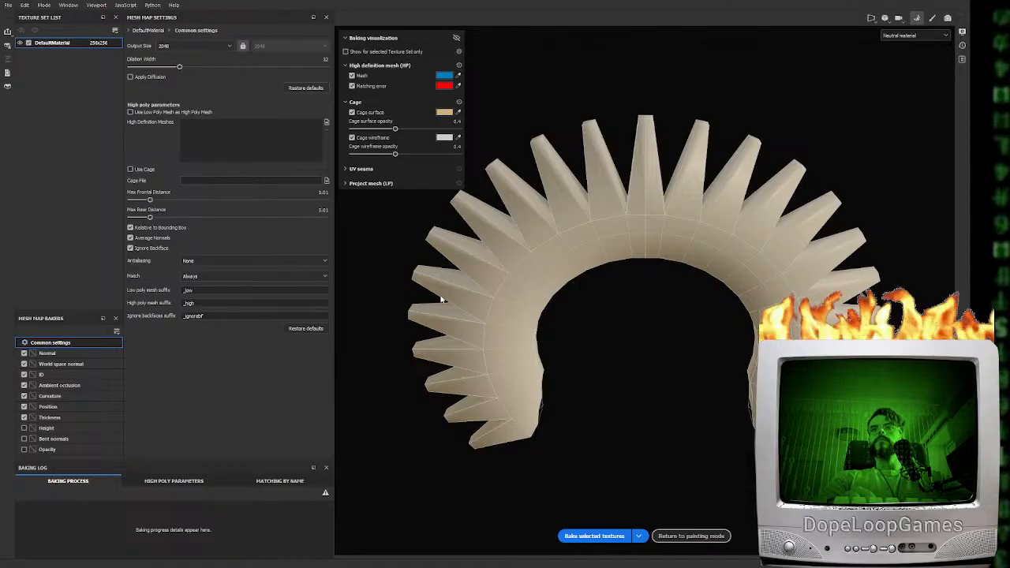
{"action": "left_click_drag", "start_coordinate": [616, 459], "coordinate": [637, 386], "text": "alt"}
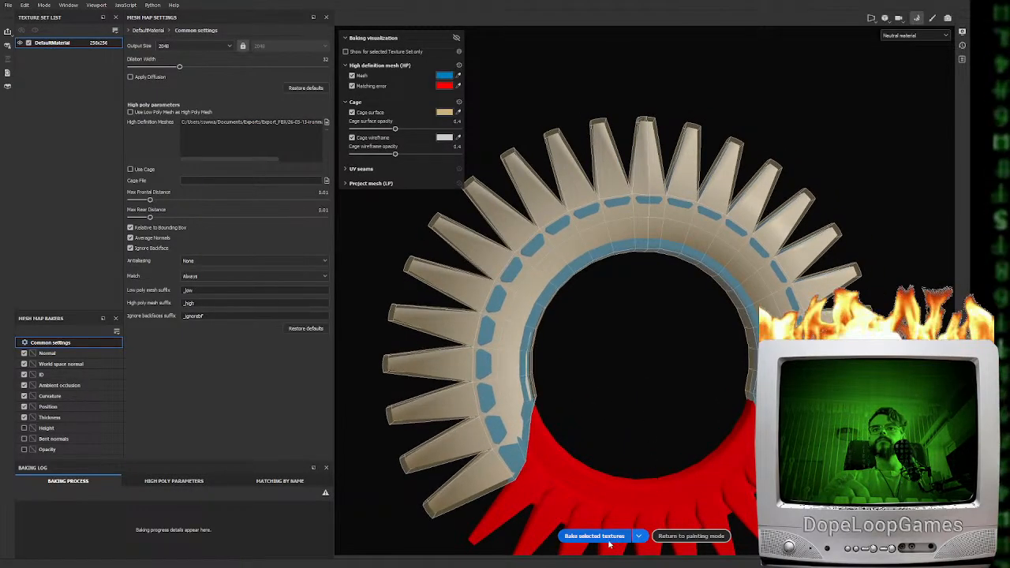
{"action": "left_click", "coordinate": [607, 541]}
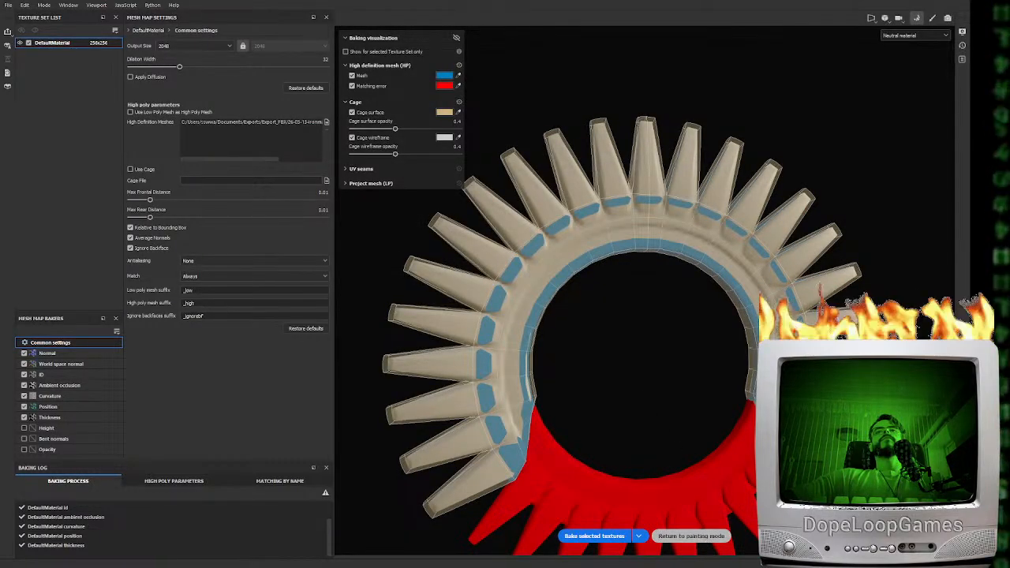
{"action": "left_click", "coordinate": [701, 536]}
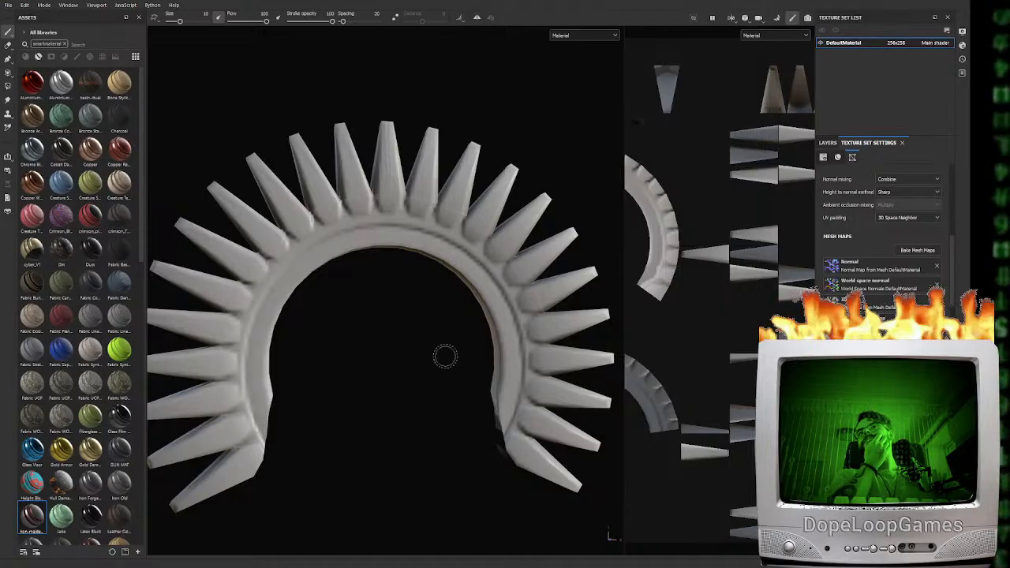
Inspect the baked halo's spikes, ring and lower ends from several angles, along with its UV layout
{"action": "scroll", "coordinate": [416, 308], "scroll_direction": "up", "scroll_amount": 3}
{"action": "left_click_drag", "start_coordinate": [363, 258], "coordinate": [449, 293], "text": "alt"}
{"action": "scroll", "coordinate": [694, 368], "scroll_direction": "down", "scroll_amount": 3}
{"action": "scroll", "coordinate": [707, 365], "scroll_direction": "down", "scroll_amount": 2}
{"action": "left_click_drag", "start_coordinate": [364, 380], "coordinate": [502, 344], "text": "alt"}
{"action": "scroll", "coordinate": [710, 371], "scroll_direction": "down", "scroll_amount": 2}
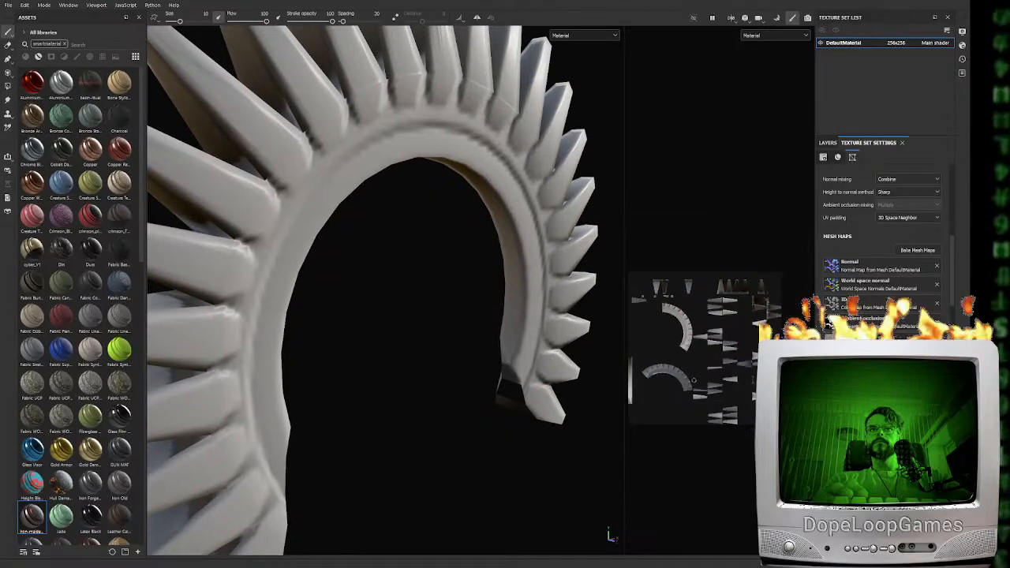
{"action": "scroll", "coordinate": [727, 377], "scroll_direction": "up", "scroll_amount": 3}
{"action": "scroll", "coordinate": [669, 337], "scroll_direction": "down", "scroll_amount": 3}
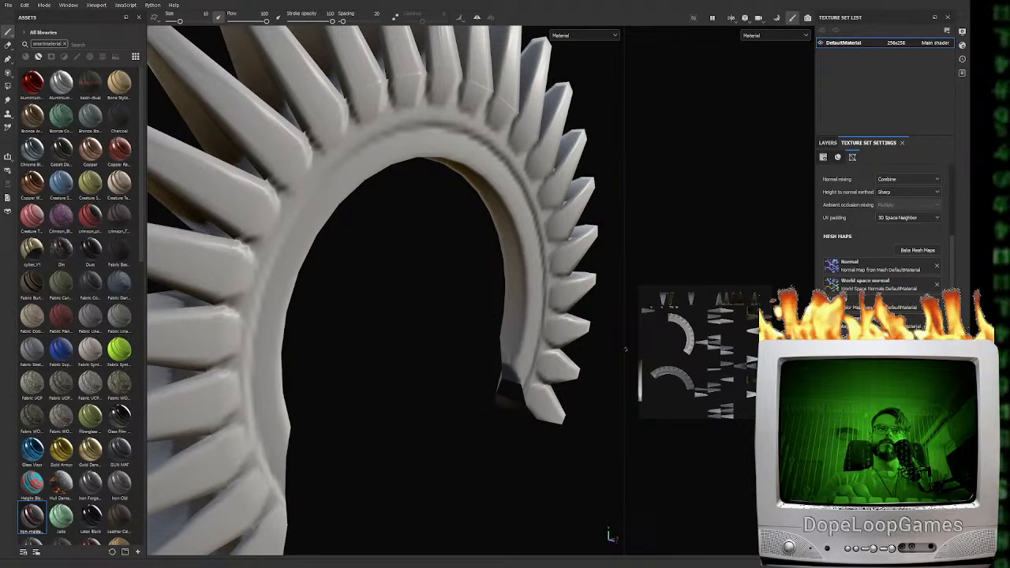
{"action": "left_click_drag", "start_coordinate": [431, 375], "coordinate": [204, 326], "text": "alt"}
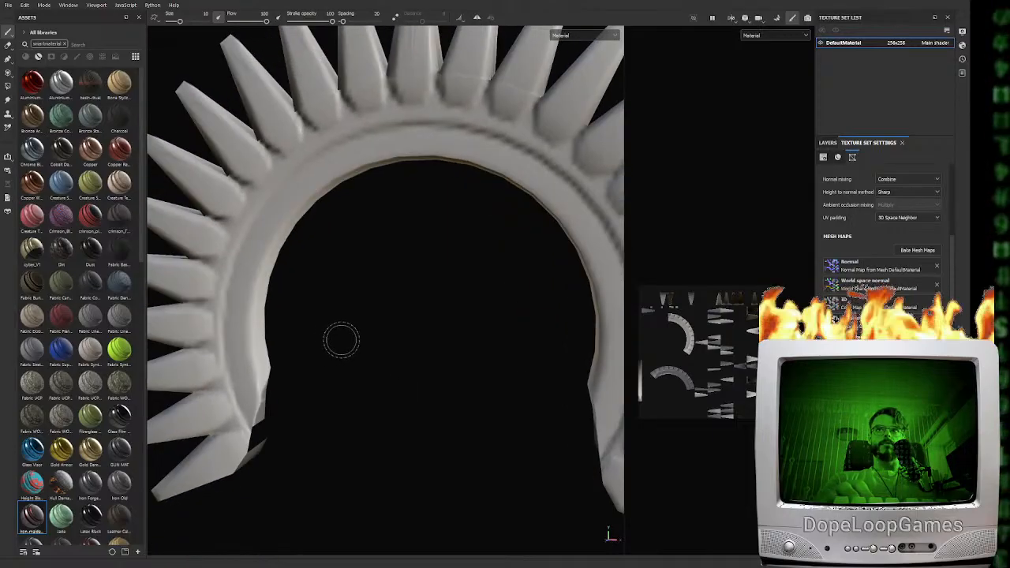
{"action": "scroll", "coordinate": [438, 318], "scroll_direction": "down", "scroll_amount": 3}
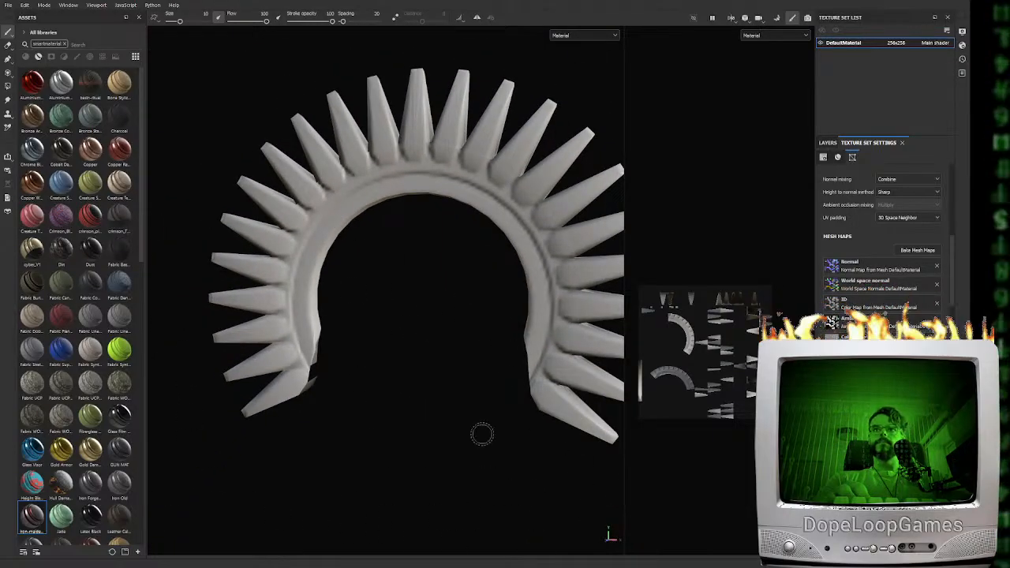
{"action": "left_click_drag", "start_coordinate": [408, 450], "coordinate": [319, 344], "text": "alt"}
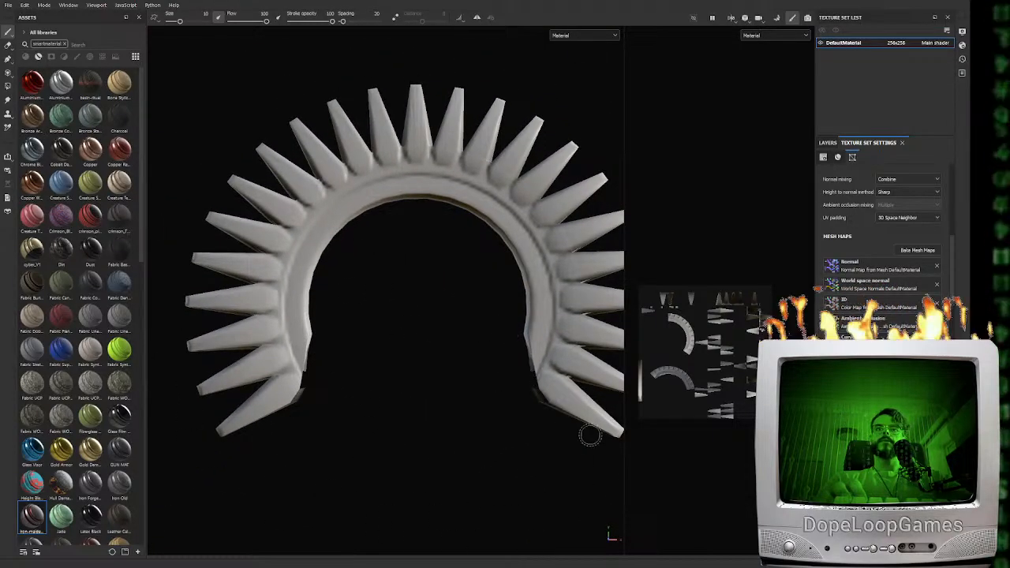
{"action": "scroll", "coordinate": [749, 366], "scroll_direction": "up", "scroll_amount": 4}
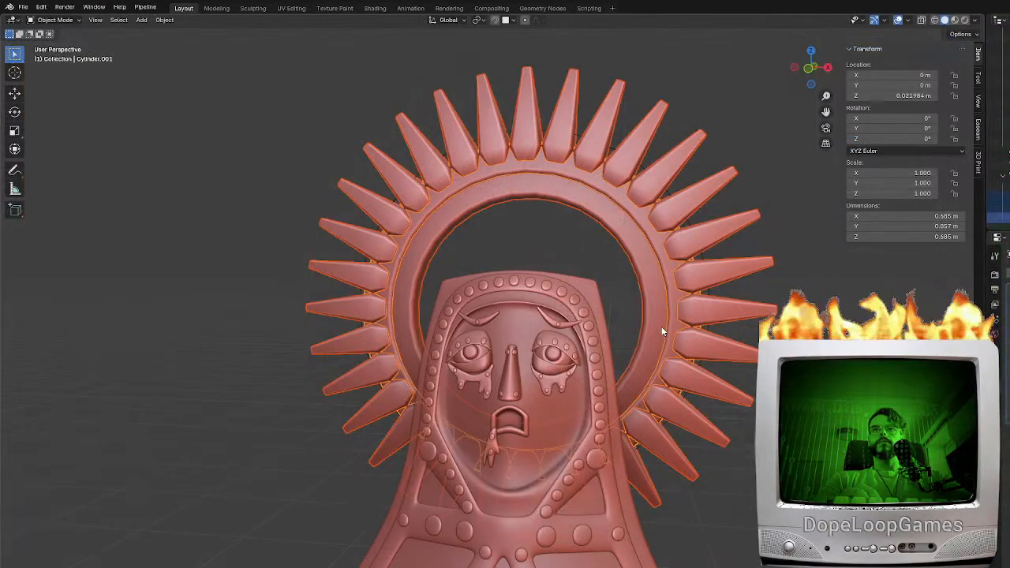
Switch to Blender, unwrap all faces of the low-poly halo aureolo-low with the Angle Based method, and show the layout for UV editing
{"action": "key", "text": "h"}
{"action": "left_click", "coordinate": [1003, 186]}
{"action": "key", "text": "Tab"}
{"action": "key", "text": "a"}
{"action": "key", "text": "F3"}
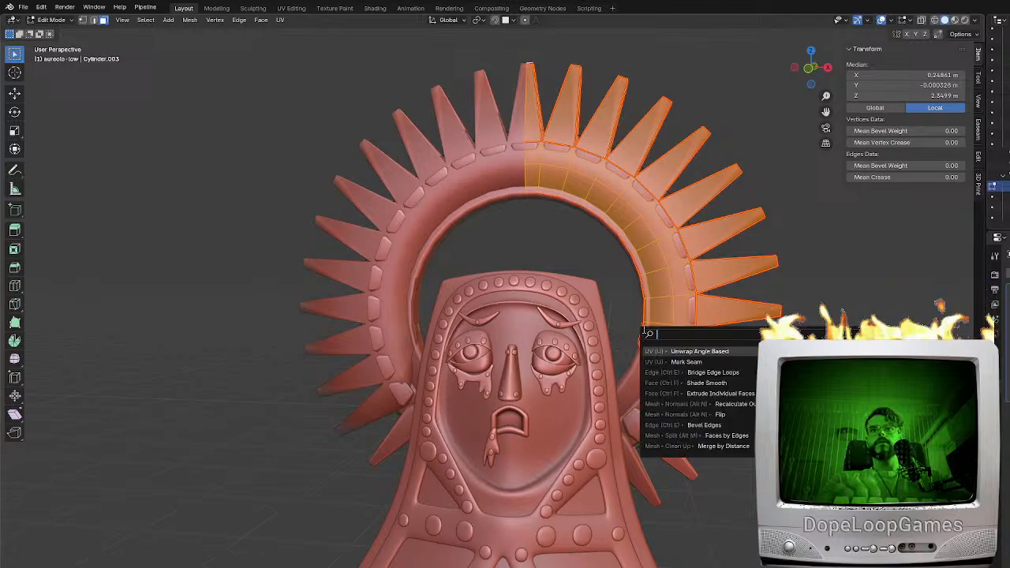
{"action": "left_click", "coordinate": [690, 351]}
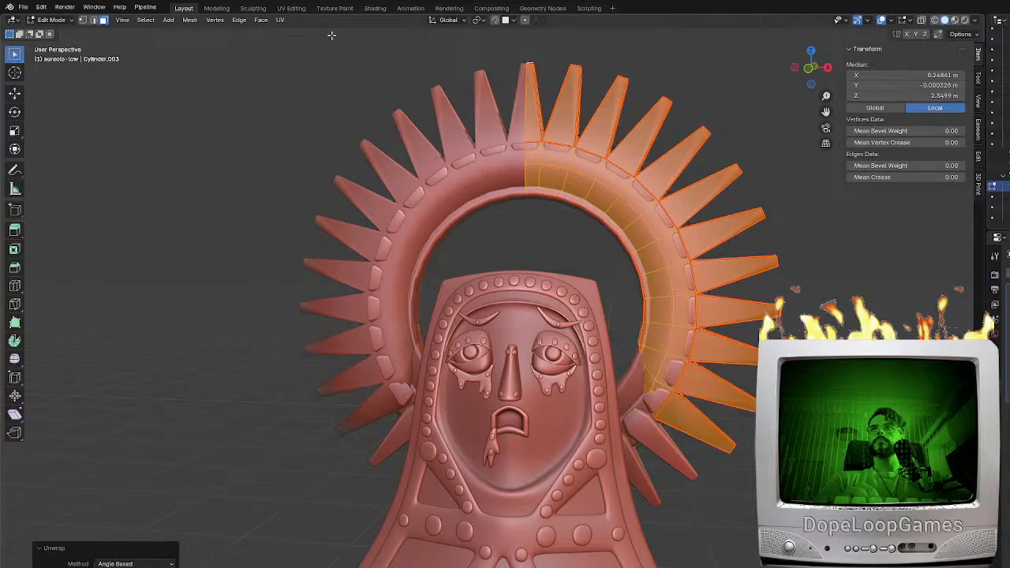
{"action": "left_click", "coordinate": [291, 8]}
{"action": "key", "text": "a"}
{"action": "scroll", "coordinate": [334, 421], "scroll_direction": "up", "scroll_amount": 3}
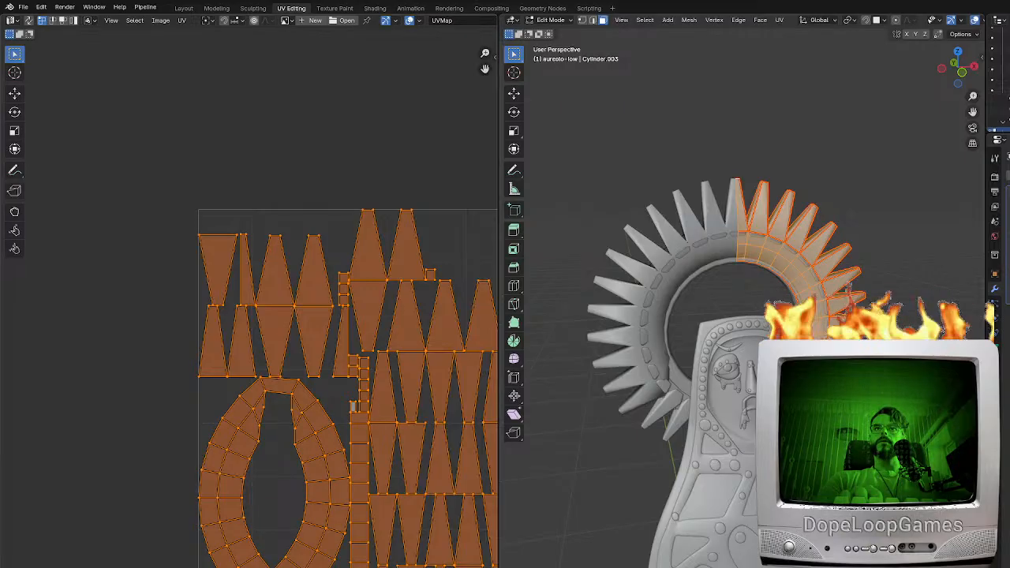
Switch to edge selection and pick the edges at the lower end of the low-poly halo's ring
{"action": "key", "text": "KP_1"}
{"action": "key", "text": "alt+z"}
{"action": "scroll", "coordinate": [735, 387], "scroll_direction": "up", "scroll_amount": 4}
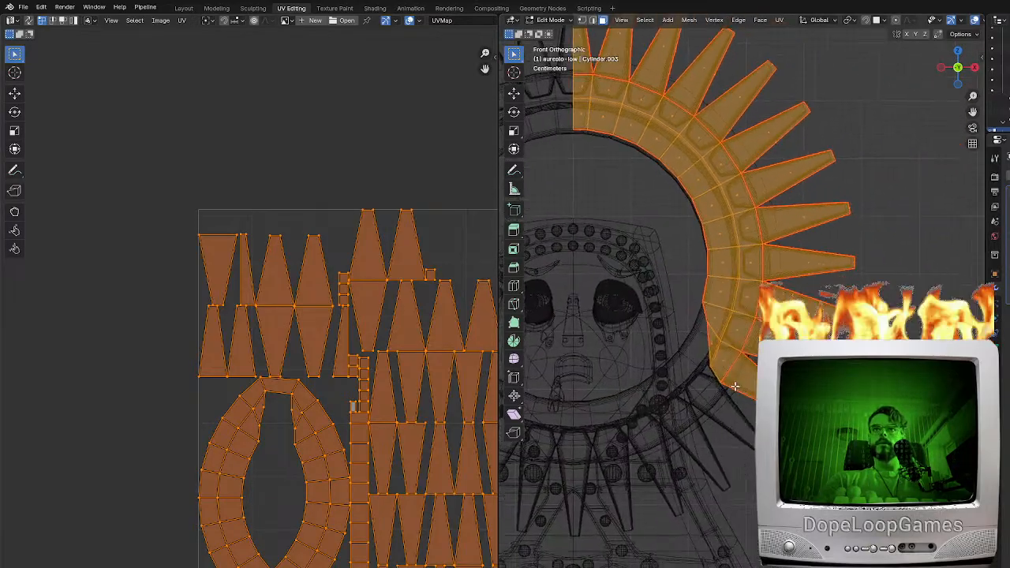
{"action": "scroll", "coordinate": [734, 387], "scroll_direction": "up", "scroll_amount": 3}
{"action": "left_click", "coordinate": [673, 385]}
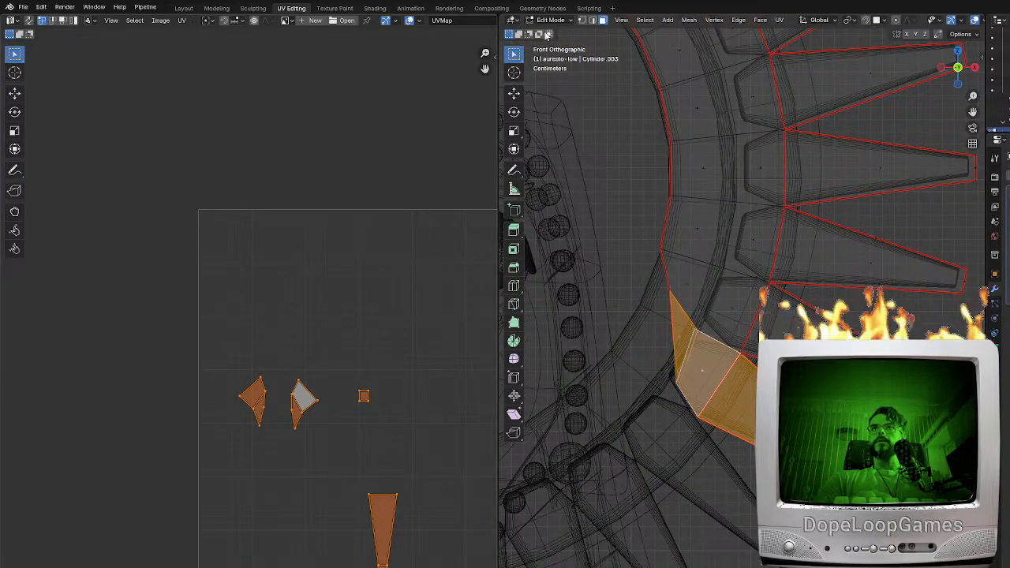
{"action": "left_click", "coordinate": [592, 21]}
{"action": "left_click", "coordinate": [680, 396], "text": "alt"}
{"action": "mouse_move", "coordinate": [680, 395]}
{"action": "middle_mouse_down"}
{"action": "mouse_move", "coordinate": [719, 408]}
{"action": "mouse_move", "coordinate": [667, 403]}
{"action": "middle_mouse_up"}
{"action": "left_click", "coordinate": [716, 426]}
{"action": "key", "text": "alt+z"}
{"action": "left_click", "coordinate": [709, 413], "text": "shift"}
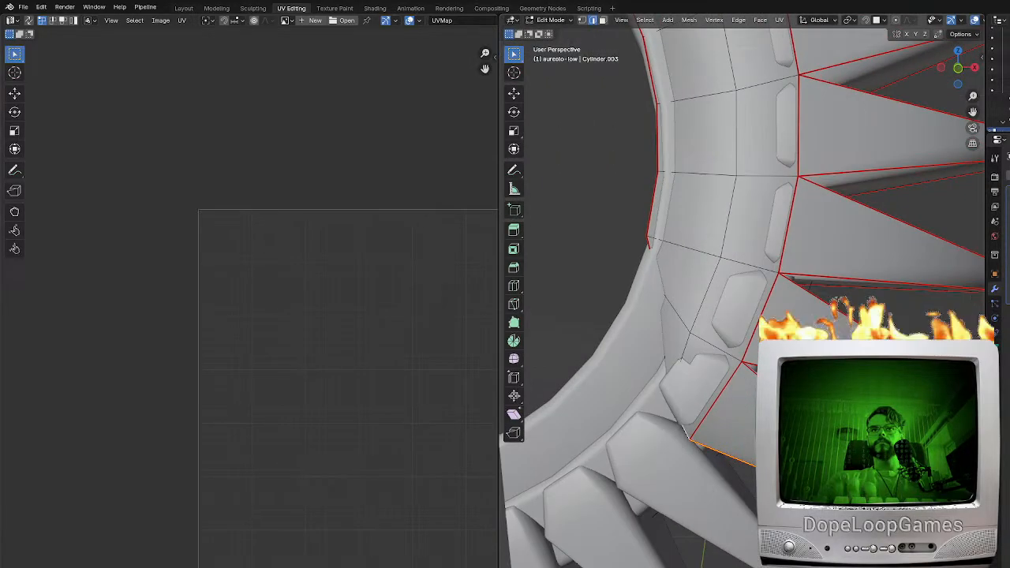
Leave mesh editing and hide the high-poly ring and spikes that cover the low-poly halo
{"action": "key", "text": "Tab"}
{"action": "left_click", "coordinate": [626, 393]}
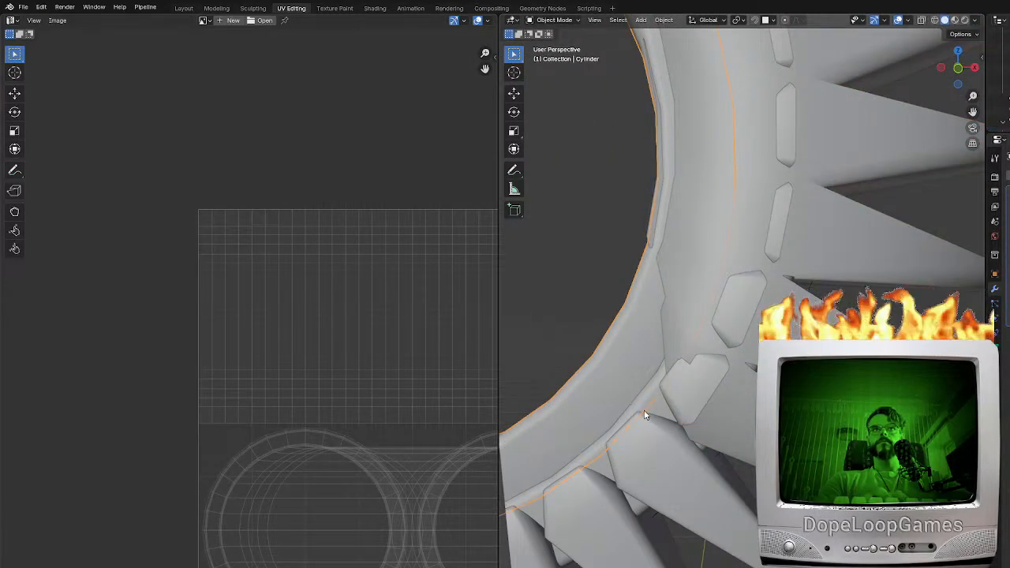
{"action": "key", "text": "h"}
{"action": "left_click", "coordinate": [649, 441]}
{"action": "key", "text": "h"}
{"action": "left_click", "coordinate": [653, 453]}
{"action": "key", "text": "h"}
Mark seams around the end face of the low-poly halo's ring so it separates from the curved front and back
{"action": "left_click", "coordinate": [719, 406]}
{"action": "middle_click_drag", "start_coordinate": [719, 407], "coordinate": [678, 356]}
{"action": "key", "text": "ctrl+z"}
{"action": "key", "text": "ctrl+z"}
{"action": "key", "text": "ctrl+z"}
{"action": "key", "text": "ctrl+z"}
{"action": "key", "text": "ctrl+z"}
{"action": "key", "text": "ctrl+z"}
{"action": "key", "text": "ctrl+z"}
{"action": "key", "text": "ctrl+z"}
{"action": "left_click", "coordinate": [694, 375], "text": "shift"}
{"action": "key", "text": "ctrl+z"}
{"action": "key", "text": "ctrl+z"}
{"action": "scroll", "coordinate": [717, 366], "scroll_direction": "up", "scroll_amount": 4}
{"action": "scroll", "coordinate": [718, 367], "scroll_direction": "down", "scroll_amount": 8}
Select the whole low-poly halo mesh and unwrap it again using the updated seams
{"action": "key", "text": "a"}
{"action": "scroll", "coordinate": [721, 355], "scroll_direction": "down", "scroll_amount": 7}
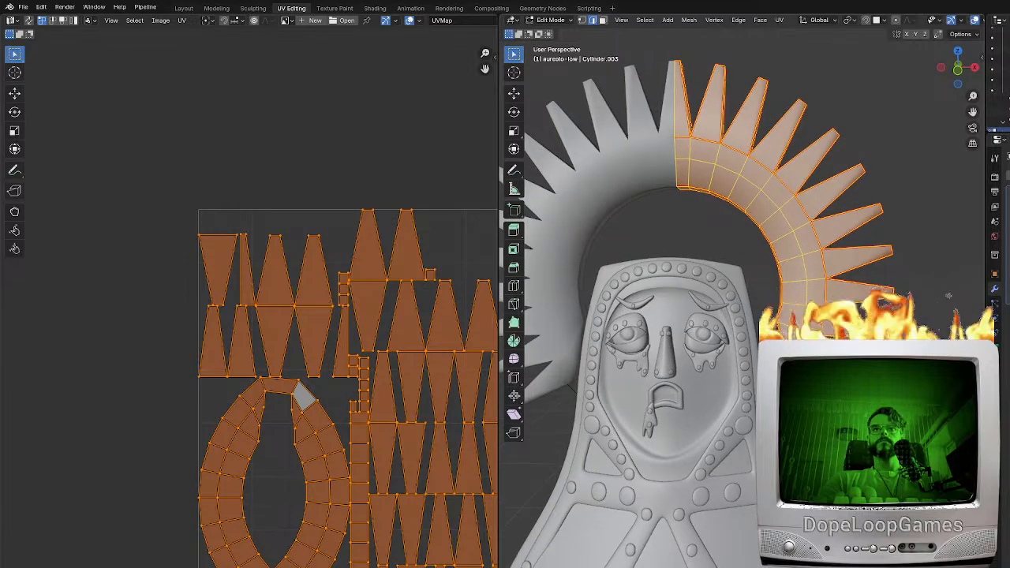
{"action": "key", "text": "u"}
{"action": "key", "text": "Return"}
{"action": "scroll", "coordinate": [232, 518], "scroll_direction": "up", "scroll_amount": 4}
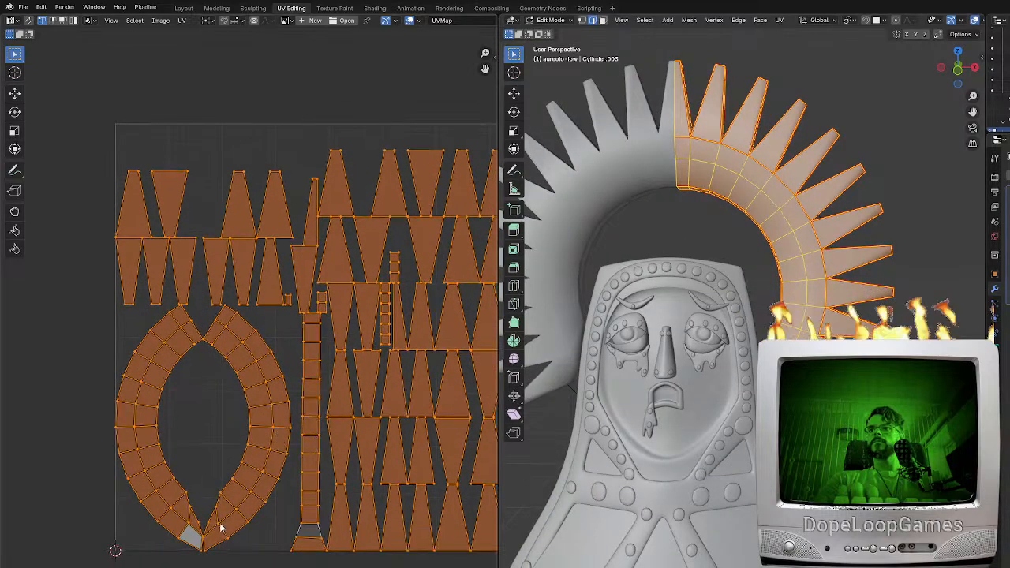
{"action": "scroll", "coordinate": [238, 404], "scroll_direction": "down", "scroll_amount": 5}
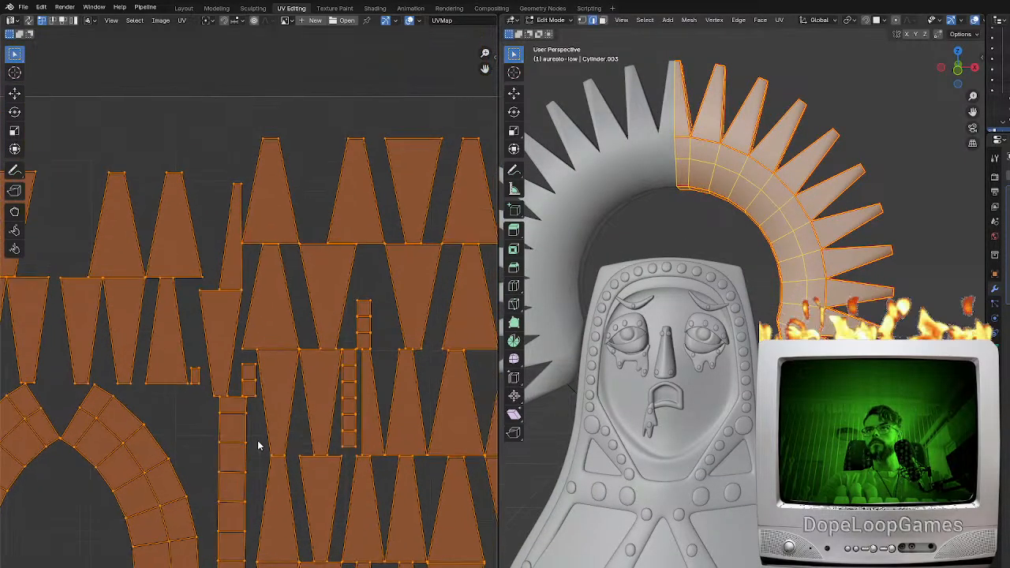
Pack the low-poly halo's UV islands with UV-Packer on a 256 by 256 sheet
{"action": "key", "text": "n"}
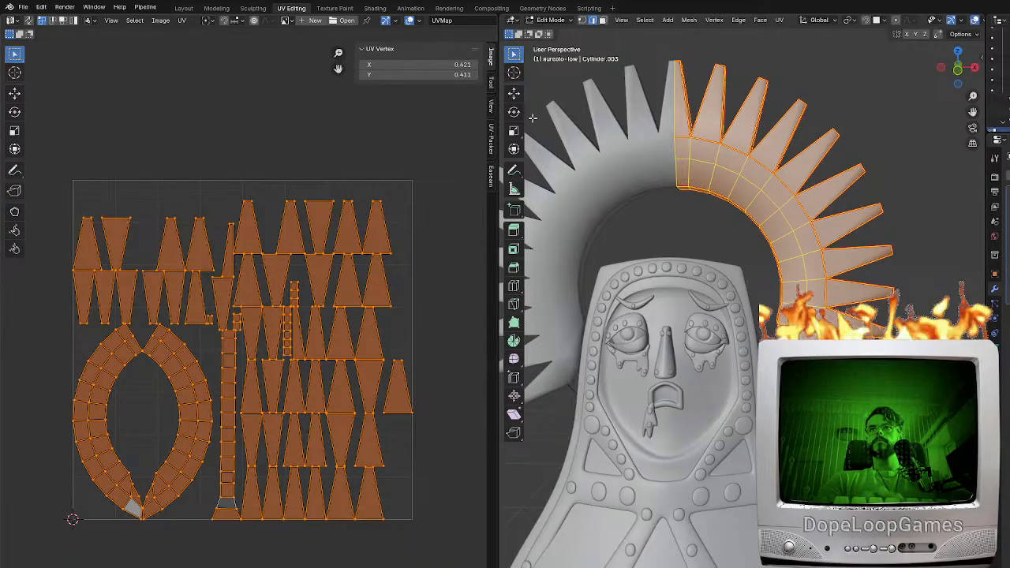
{"action": "left_click", "coordinate": [491, 136]}
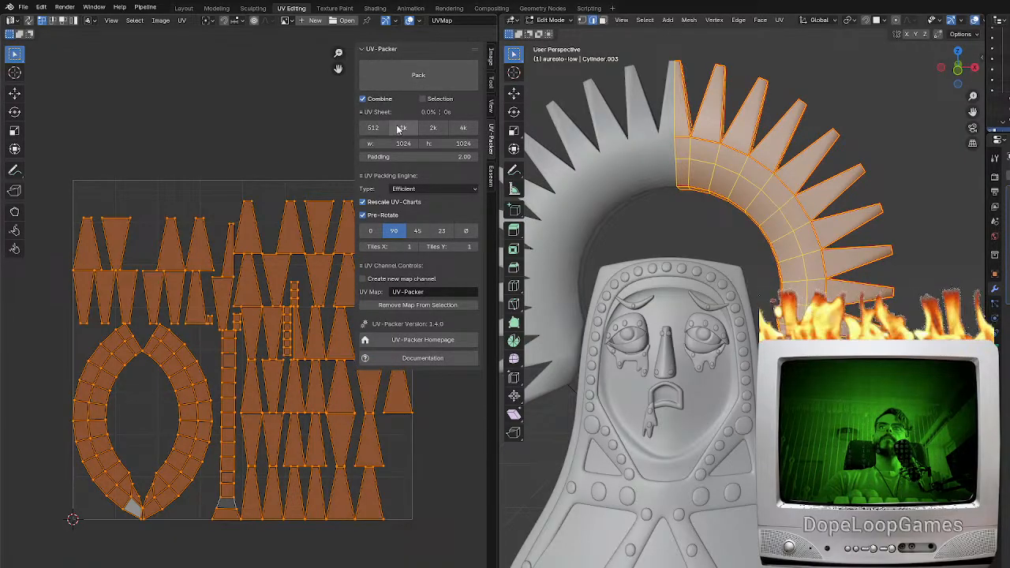
{"action": "type", "text": "56"}
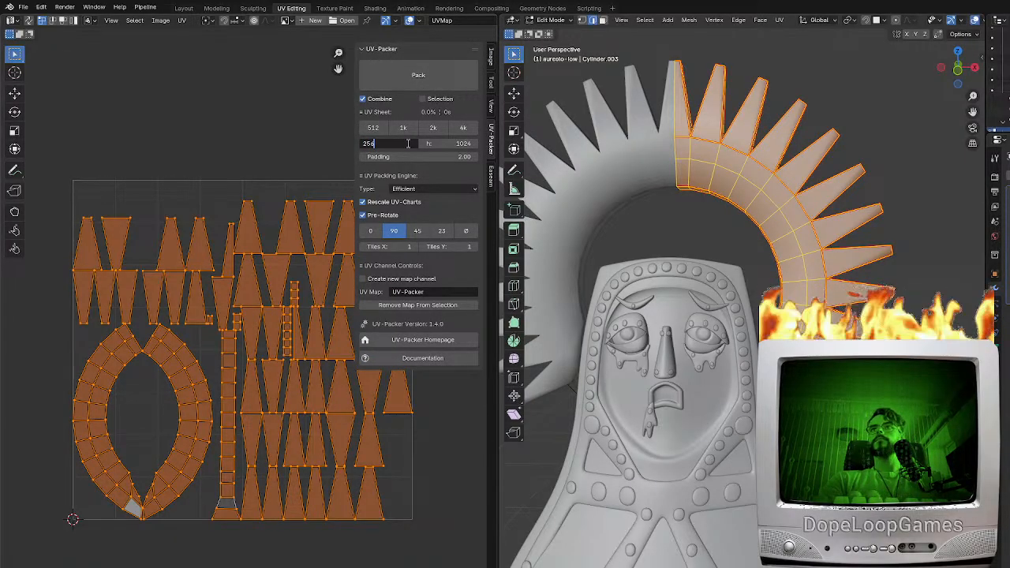
{"action": "left_click", "coordinate": [447, 143]}
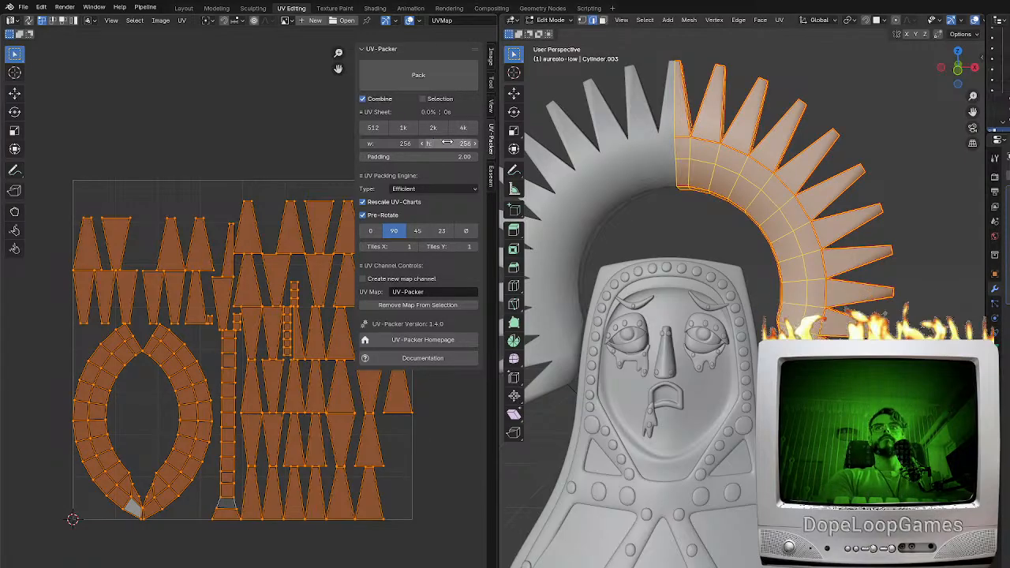
{"action": "left_click", "coordinate": [418, 75]}
{"action": "key", "text": "Tab"}
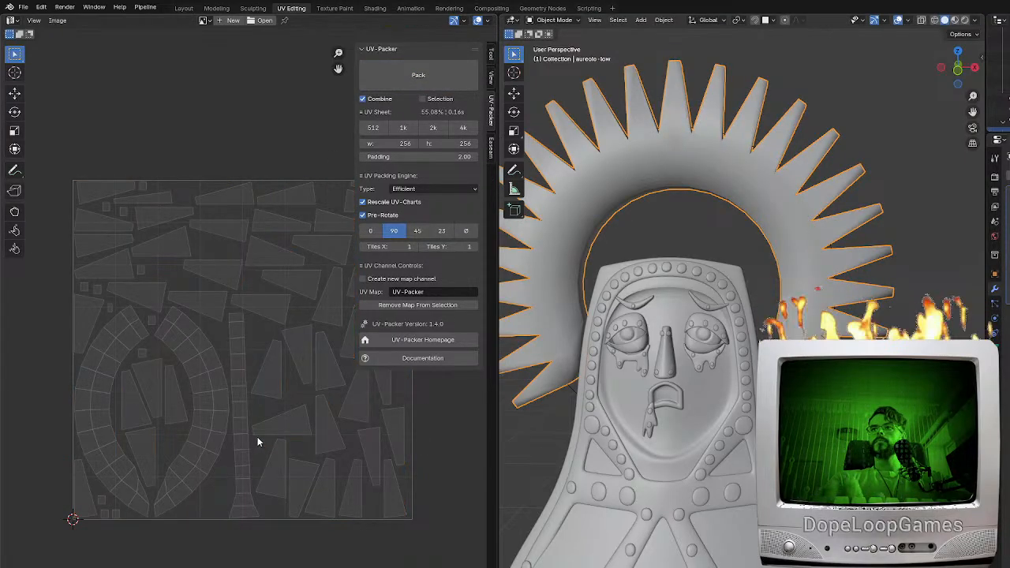
Export the low-poly halo with its new UV layout as an FBX file
{"action": "left_click", "coordinate": [23, 7]}
{"action": "mouse_move", "coordinate": [47, 170]}
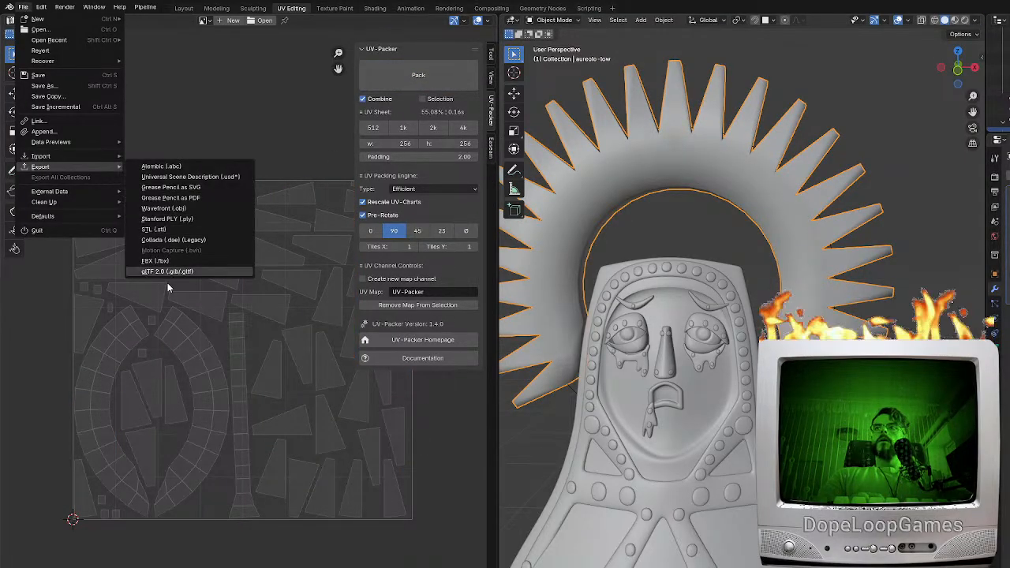
{"action": "left_click", "coordinate": [165, 265]}
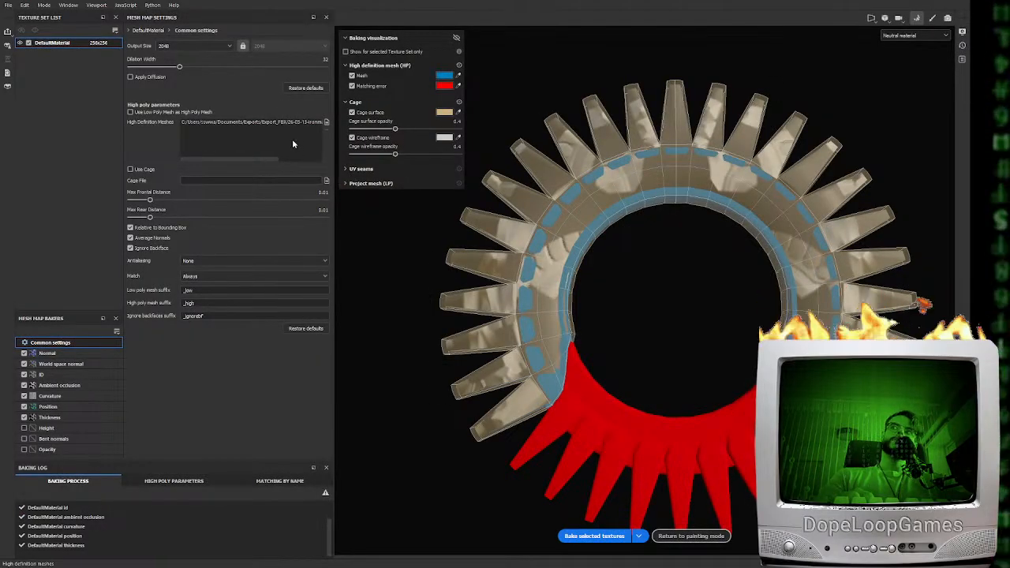
Switch to Substance 3D Painter, rebake the updated halo's mesh maps, and check the result around the ring and spike tips
{"action": "left_click", "coordinate": [595, 537]}
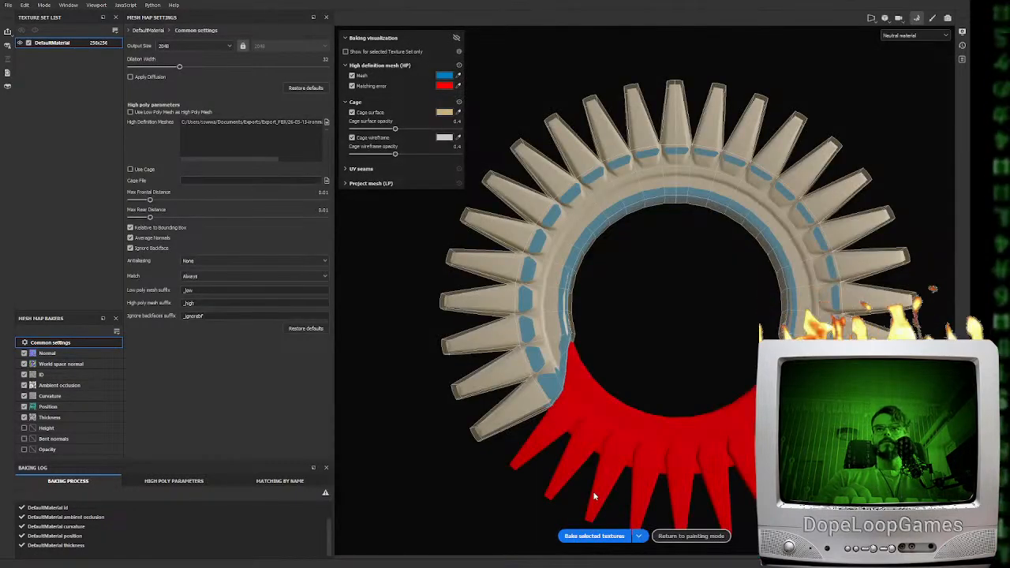
{"action": "left_click", "coordinate": [691, 536]}
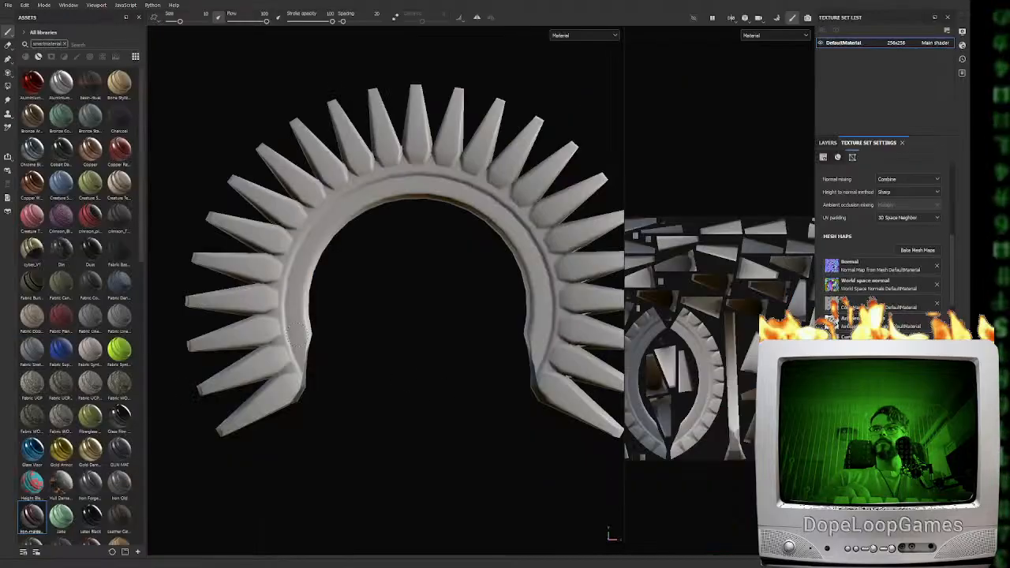
{"action": "mouse_move", "coordinate": [342, 324]}
{"action": "left_mouse_down", "text": "alt"}
{"action": "mouse_move", "coordinate": [462, 323]}
{"action": "mouse_move", "coordinate": [352, 328]}
{"action": "left_mouse_up", "text": "alt"}
{"action": "mouse_move", "coordinate": [418, 300]}
{"action": "left_mouse_down", "text": "alt"}
{"action": "mouse_move", "coordinate": [203, 320]}
{"action": "mouse_move", "coordinate": [189, 347]}
{"action": "mouse_move", "coordinate": [356, 324]}
{"action": "mouse_move", "coordinate": [424, 358]}
{"action": "mouse_move", "coordinate": [469, 329]}
{"action": "mouse_move", "coordinate": [439, 383]}
{"action": "mouse_move", "coordinate": [436, 342]}
{"action": "left_mouse_up", "text": "alt"}
{"action": "left_click_drag", "start_coordinate": [403, 224], "coordinate": [386, 377], "text": "alt"}
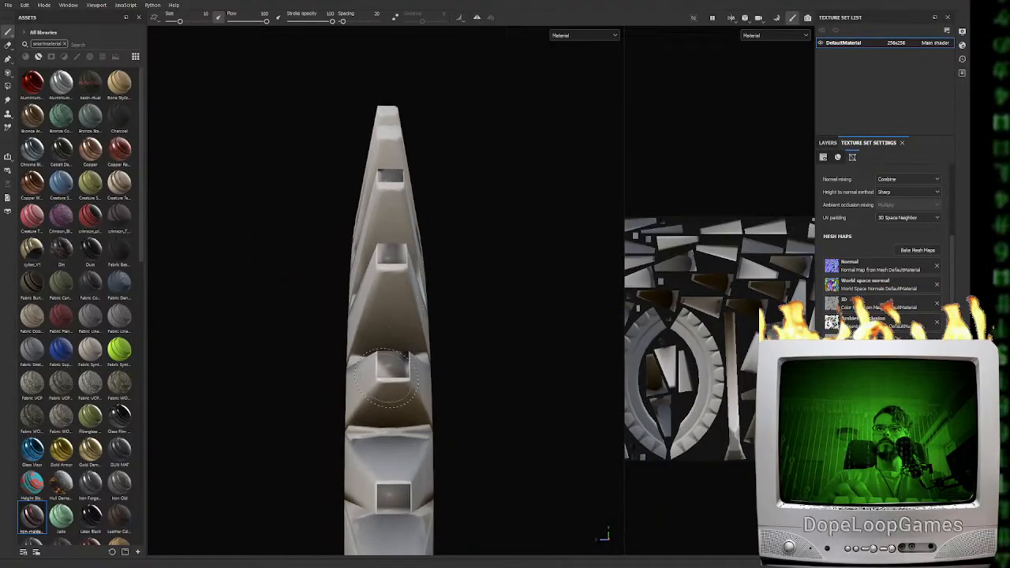
Set the bake's max frontal distance to 0.0167 and max rear distance to 0.0277, and rebake the halo's selected mesh maps
{"action": "left_click", "coordinate": [916, 250]}
{"action": "middle_click_drag", "start_coordinate": [723, 403], "coordinate": [716, 202], "text": "alt"}
{"action": "mouse_move", "coordinate": [701, 316]}
{"action": "left_mouse_down", "text": "alt"}
{"action": "mouse_move", "coordinate": [700, 337]}
{"action": "mouse_move", "coordinate": [753, 325]}
{"action": "mouse_move", "coordinate": [702, 327]}
{"action": "left_mouse_up", "text": "alt"}
{"action": "mouse_move", "coordinate": [150, 218]}
{"action": "left_mouse_down"}
{"action": "mouse_move", "coordinate": [164, 218]}
{"action": "mouse_move", "coordinate": [155, 201]}
{"action": "left_mouse_up"}
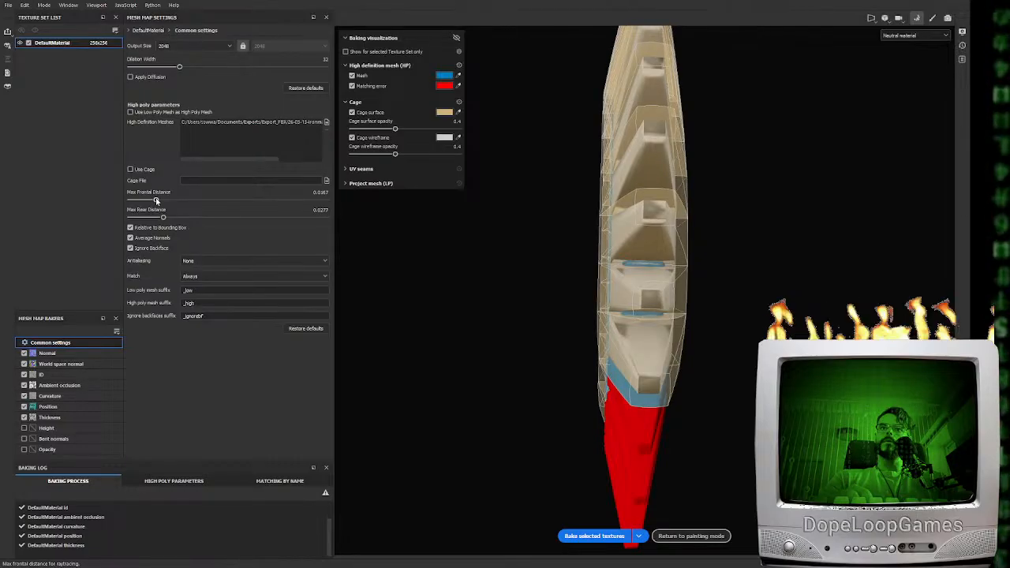
{"action": "left_click", "coordinate": [594, 536]}
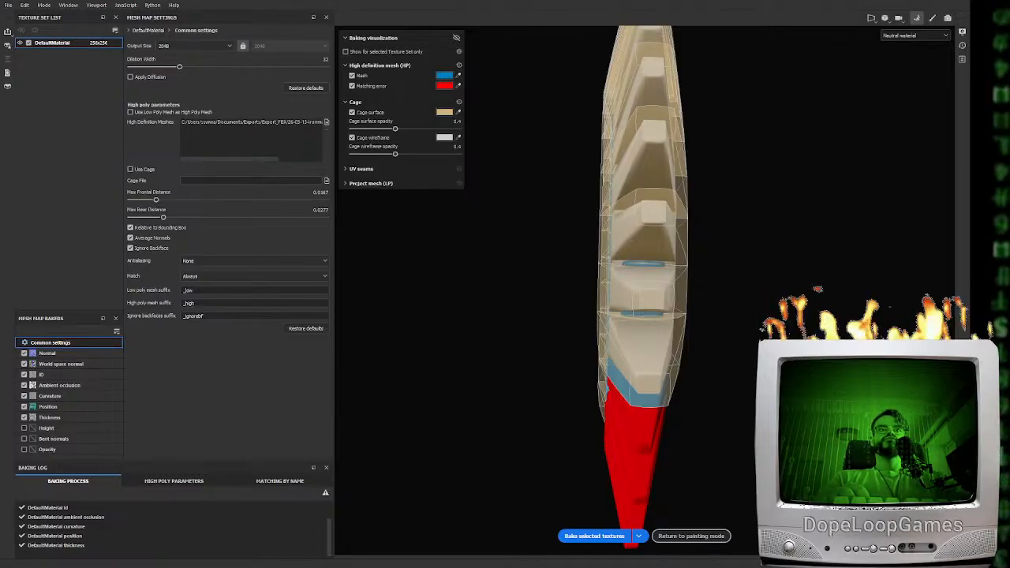
Return to painting mode, apply the iron-maiden-mat smart material to the halo, and check it under different lighting
{"action": "left_click", "coordinate": [691, 536]}
{"action": "left_click_drag", "start_coordinate": [424, 260], "coordinate": [454, 197], "text": "alt+shift"}
{"action": "middle_click_drag", "start_coordinate": [460, 182], "coordinate": [473, 375], "text": "alt"}
{"action": "left_click_drag", "start_coordinate": [402, 264], "coordinate": [515, 322], "text": "alt+shift"}
{"action": "right_click_drag", "start_coordinate": [390, 385], "coordinate": [315, 389], "text": "alt"}
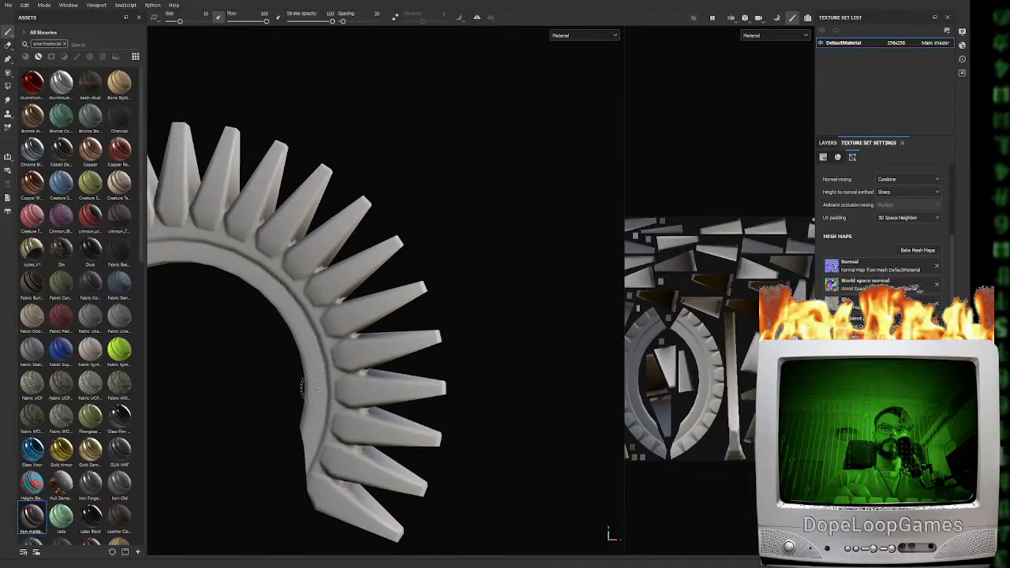
{"action": "middle_click_drag", "start_coordinate": [315, 389], "coordinate": [433, 361], "text": "alt"}
{"action": "left_click_drag", "start_coordinate": [27, 524], "coordinate": [387, 200]}
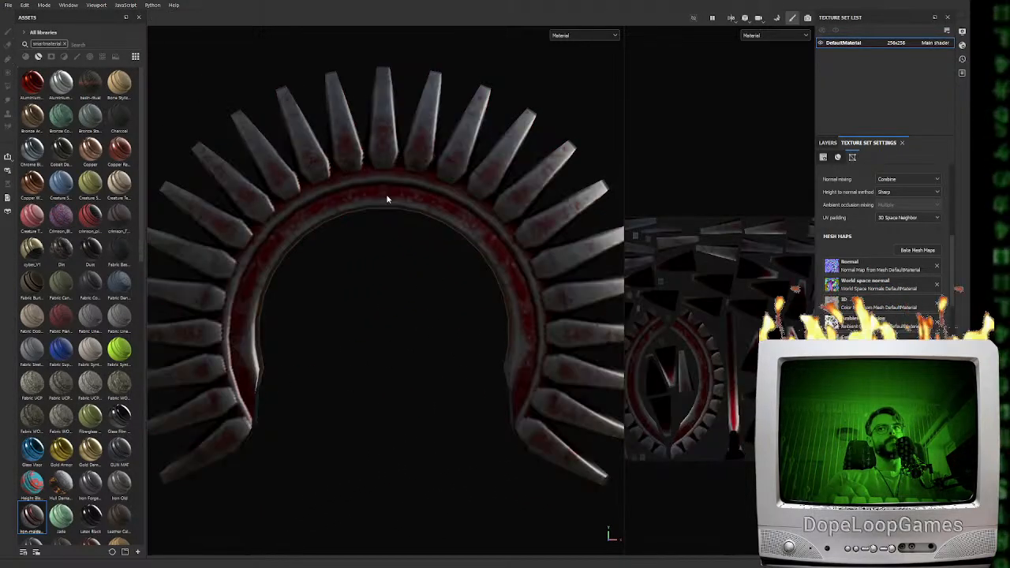
{"action": "left_click_drag", "start_coordinate": [428, 368], "coordinate": [465, 382], "text": "alt"}
{"action": "right_click_drag", "start_coordinate": [465, 382], "coordinate": [474, 385], "text": "shift"}
{"action": "mouse_move", "coordinate": [474, 385]}
{"action": "left_mouse_down", "text": "alt"}
{"action": "mouse_move", "coordinate": [440, 393]}
{"action": "mouse_move", "coordinate": [462, 387]}
{"action": "left_mouse_up", "text": "alt"}
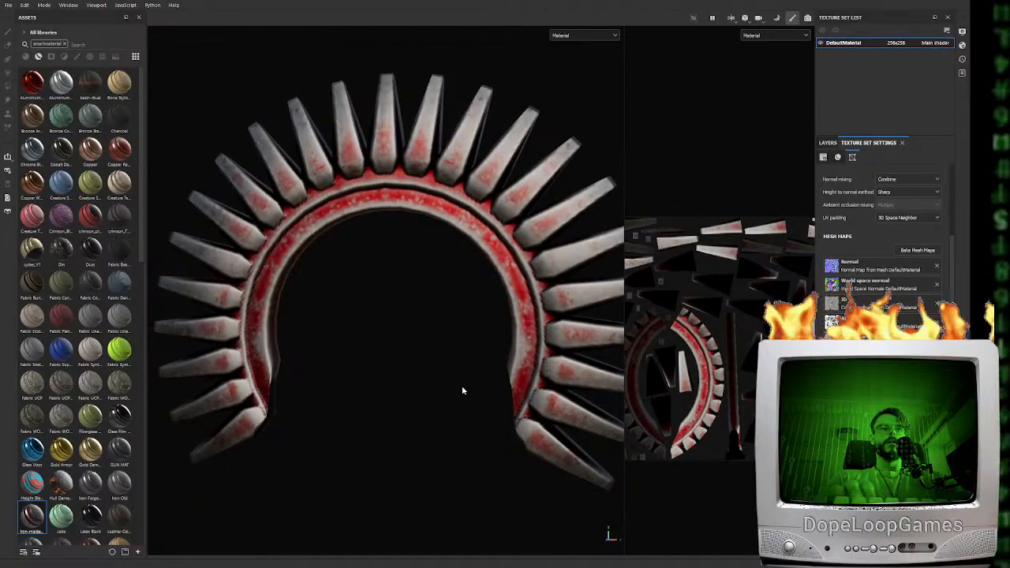
Hide the upper Fill layer 1 in Folder 3, and replace Folder 3's color selection mask with a plain white mask
{"action": "left_click", "coordinate": [827, 143]}
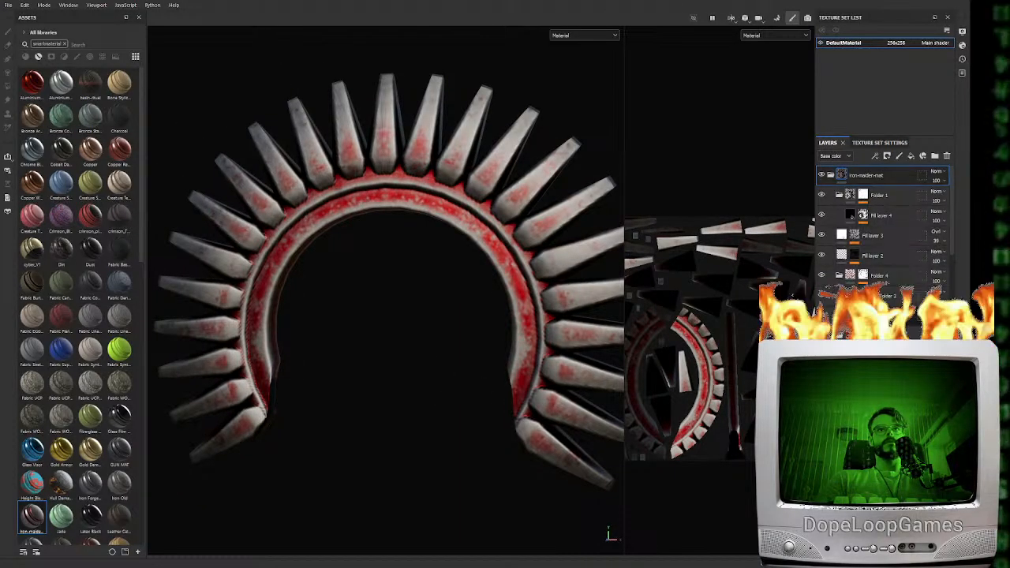
{"action": "scroll", "coordinate": [889, 302], "scroll_direction": "down", "scroll_amount": 2}
{"action": "scroll", "coordinate": [887, 294], "scroll_direction": "up", "scroll_amount": 1}
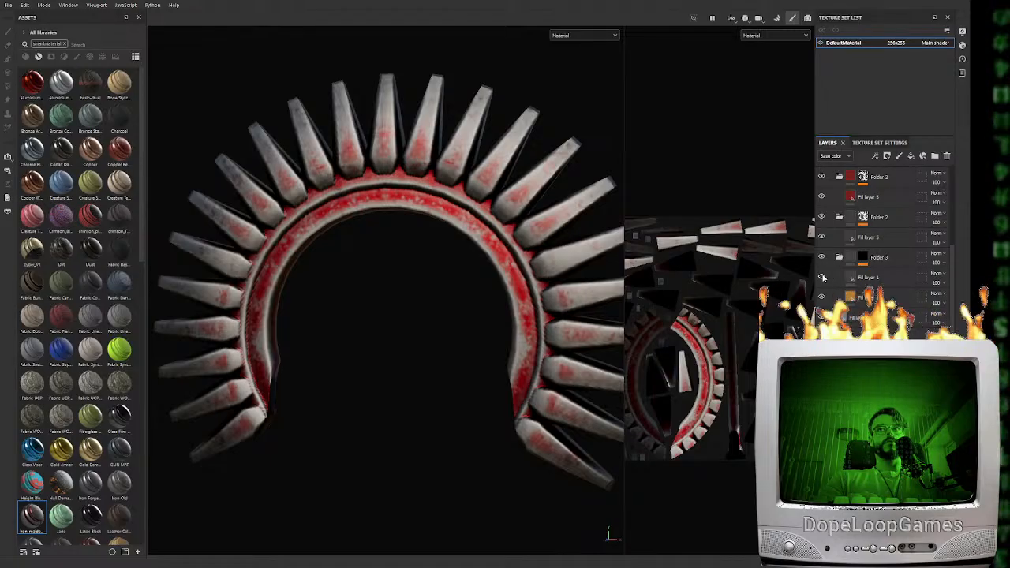
{"action": "left_click", "coordinate": [866, 257]}
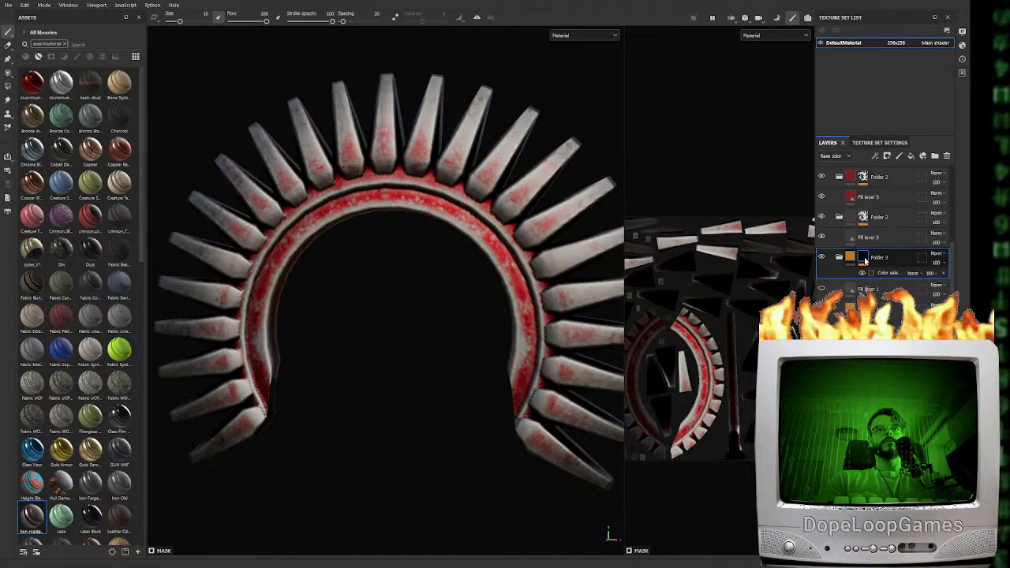
{"action": "key", "text": "ctrl+z"}
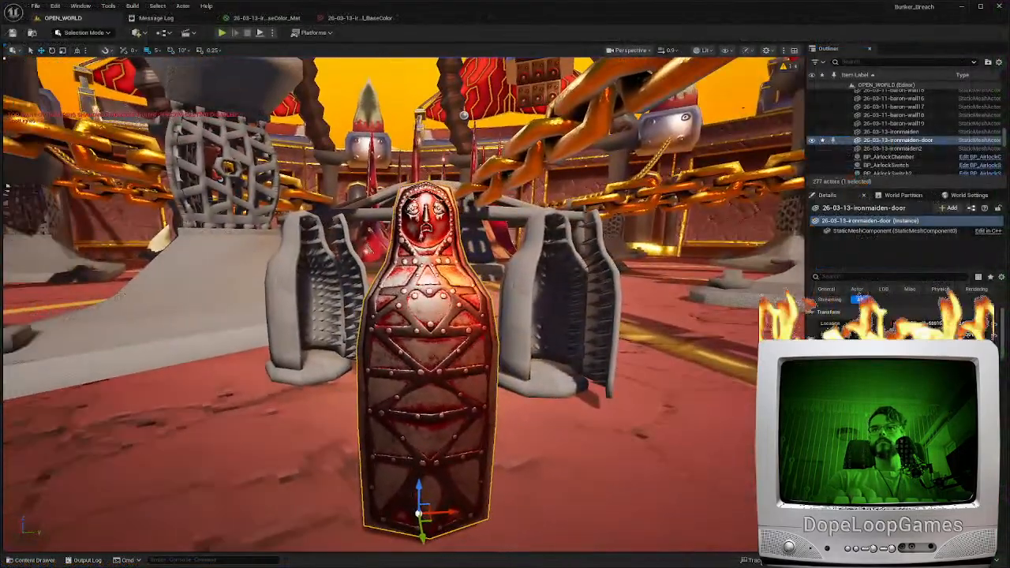
Switch to Unreal Editor and import the halo mesh and its textures into the Content folder
{"action": "right_click_drag", "start_coordinate": [373, 449], "coordinate": [378, 490]}
{"action": "key", "text": "ctrl+space"}
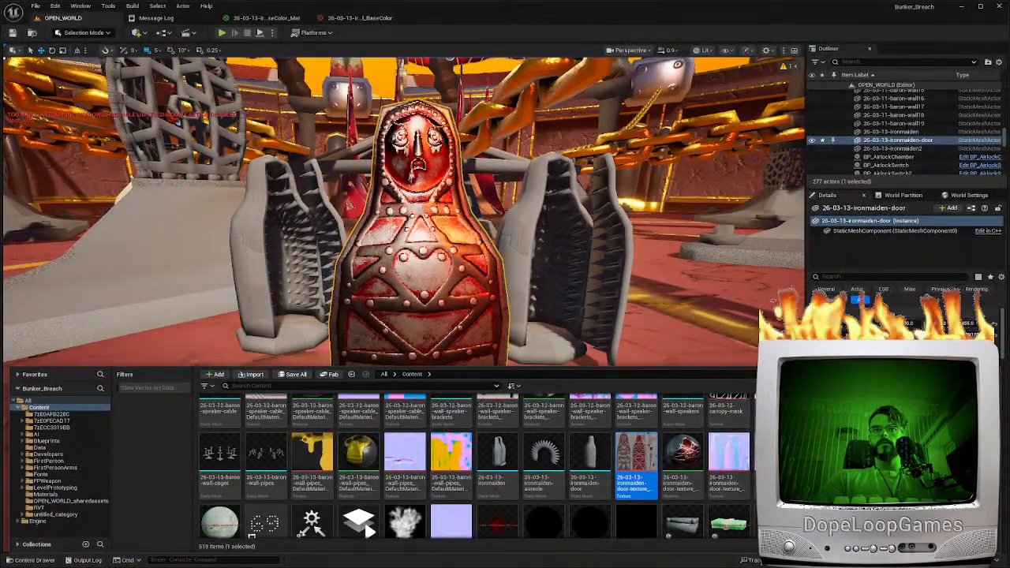
{"action": "scroll", "coordinate": [229, 418], "scroll_direction": "up", "scroll_amount": 4}
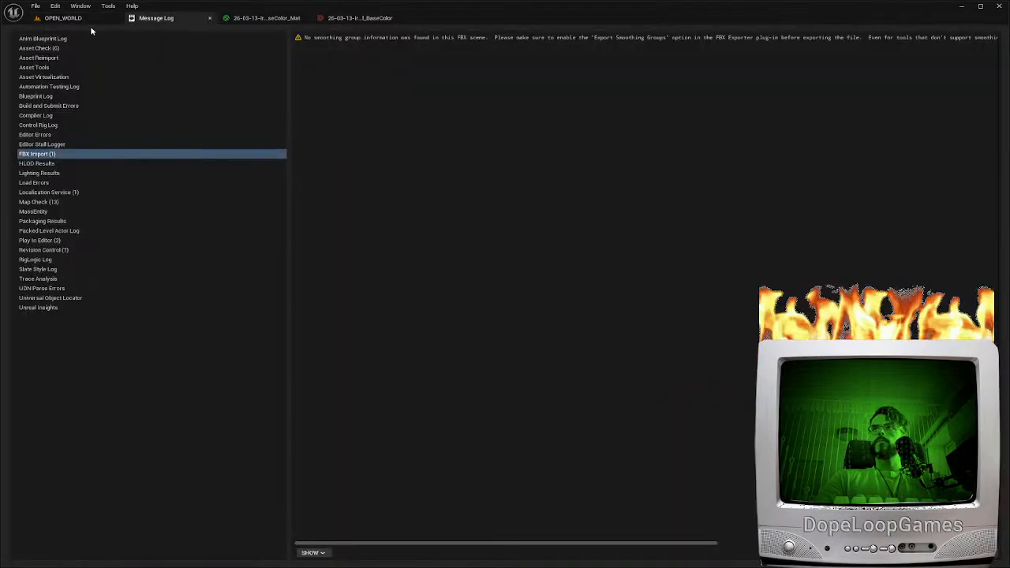
{"action": "left_click", "coordinate": [63, 18]}
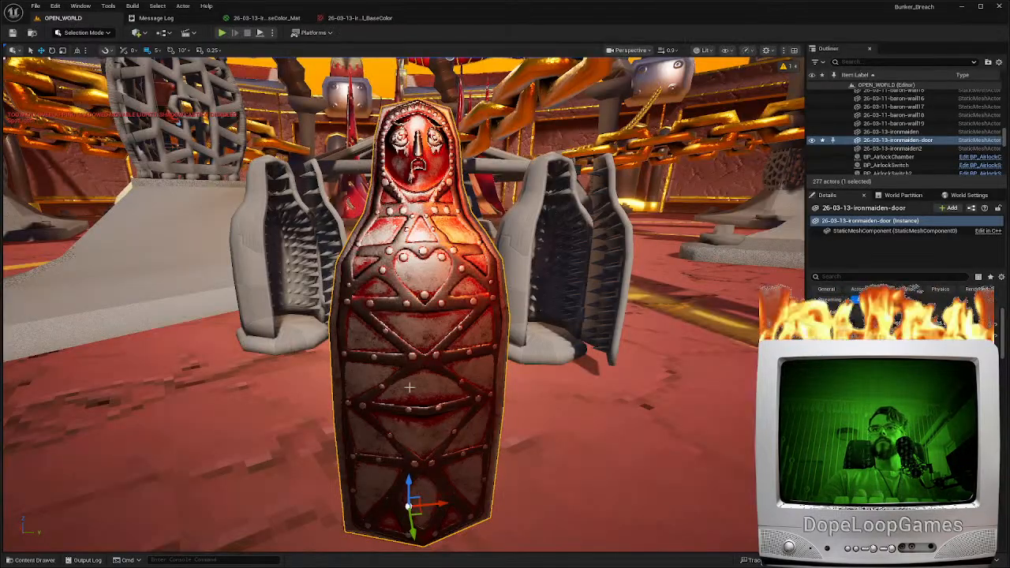
Search the project content for "halo" and create a material from the halo's base color texture
{"action": "key", "text": "ctrl+space"}
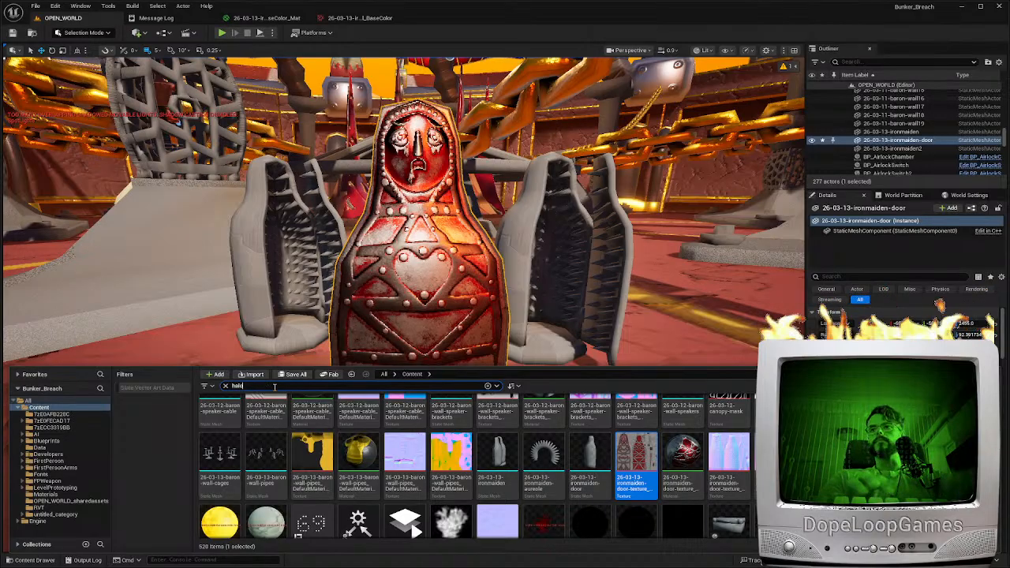
{"action": "right_click", "coordinate": [265, 422]}
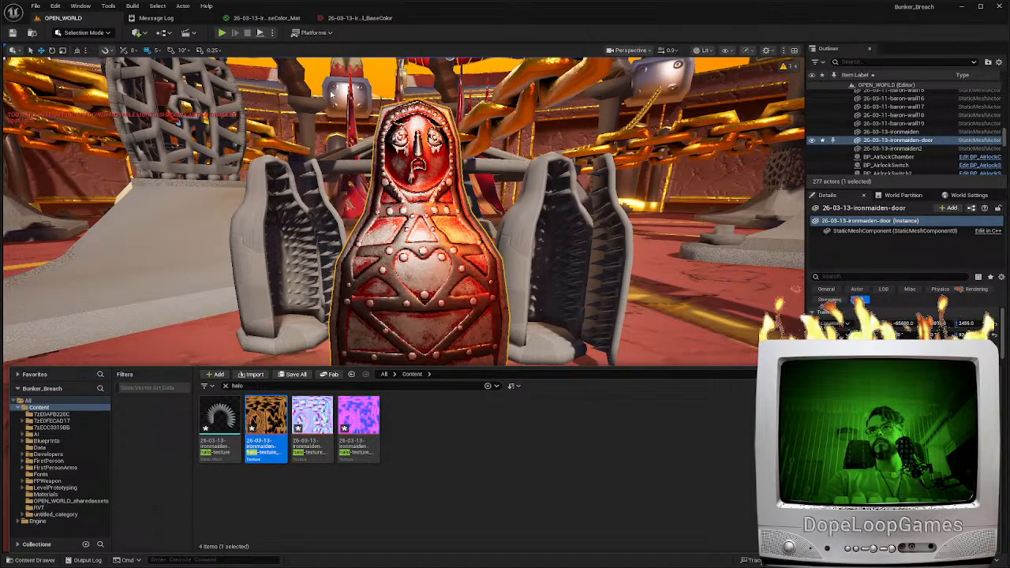
{"action": "left_click", "coordinate": [311, 534]}
{"action": "key", "text": "Return"}
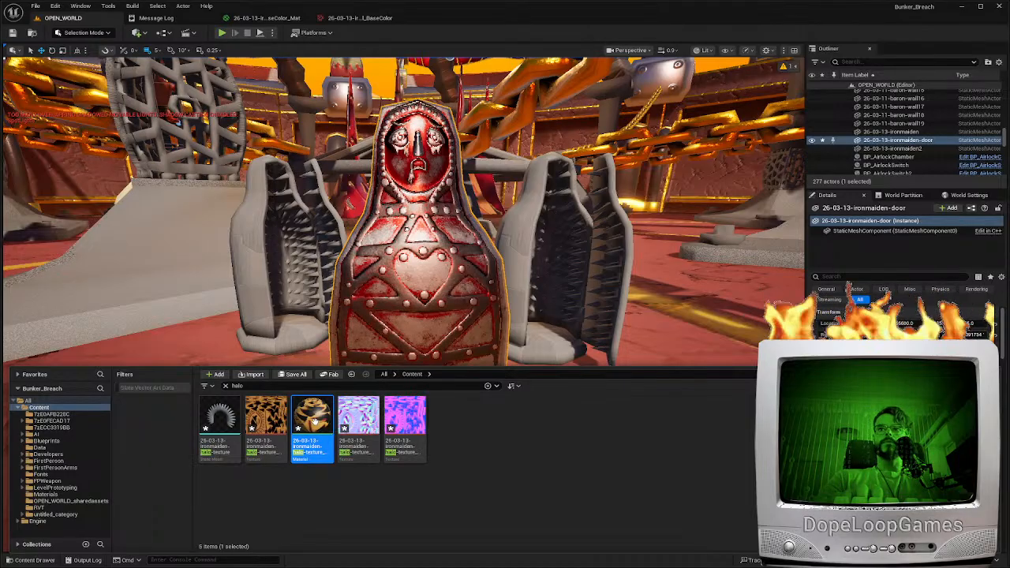
Open the halo material and add two copies of its base color Texture Sample node
{"action": "double_click", "coordinate": [313, 422]}
{"action": "left_click", "coordinate": [427, 187]}
{"action": "key", "text": "ctrl+c"}
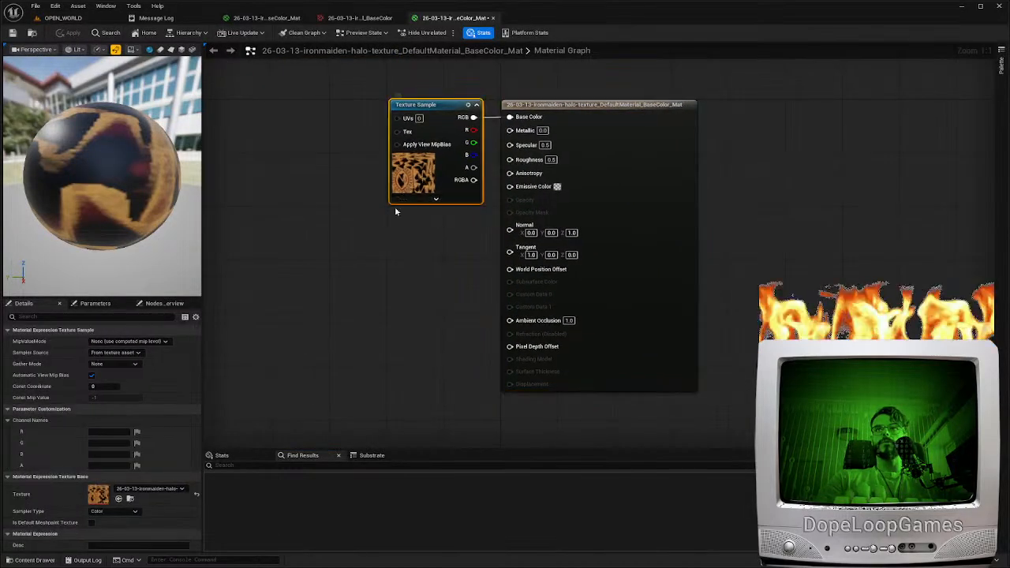
{"action": "key", "text": "ctrl+v"}
{"action": "key", "text": "ctrl+v"}
Assign the halo's roughness-metallic texture to the middle Texture Sample, and open and save that texture asset
{"action": "left_click", "coordinate": [404, 331]}
{"action": "left_click", "coordinate": [150, 489]}
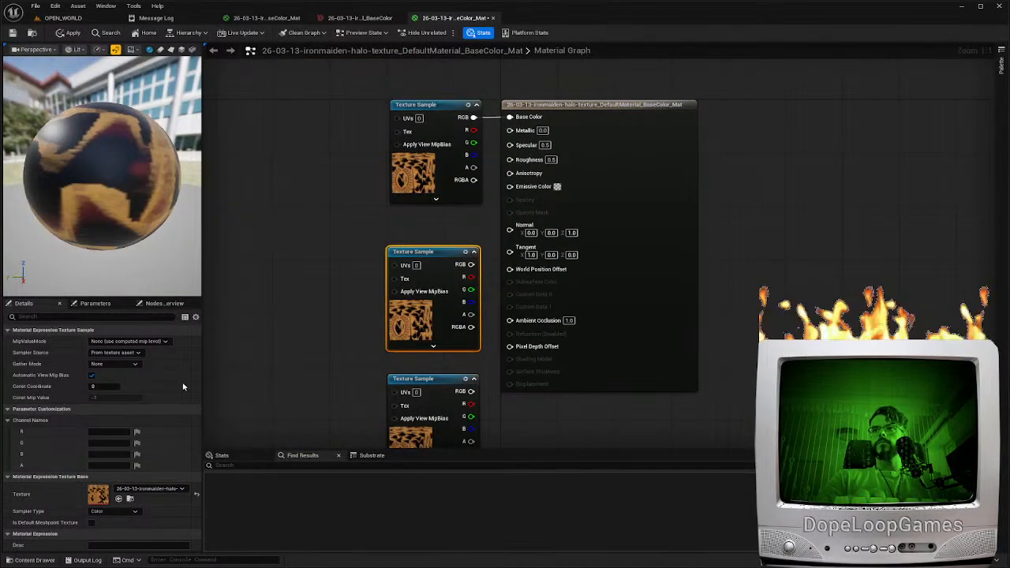
{"action": "left_click", "coordinate": [157, 487]}
{"action": "left_click", "coordinate": [182, 408]}
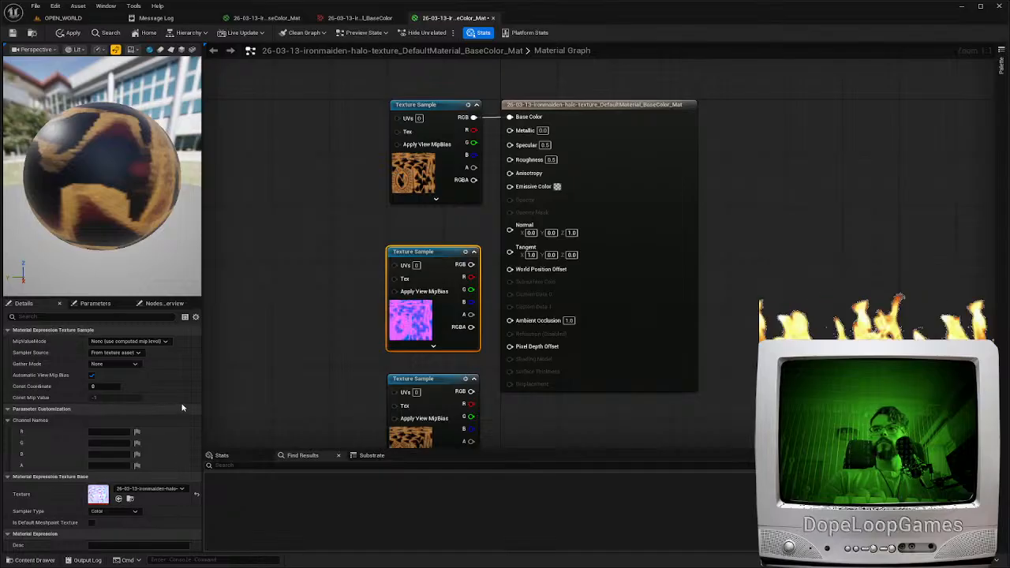
{"action": "double_click", "coordinate": [97, 494]}
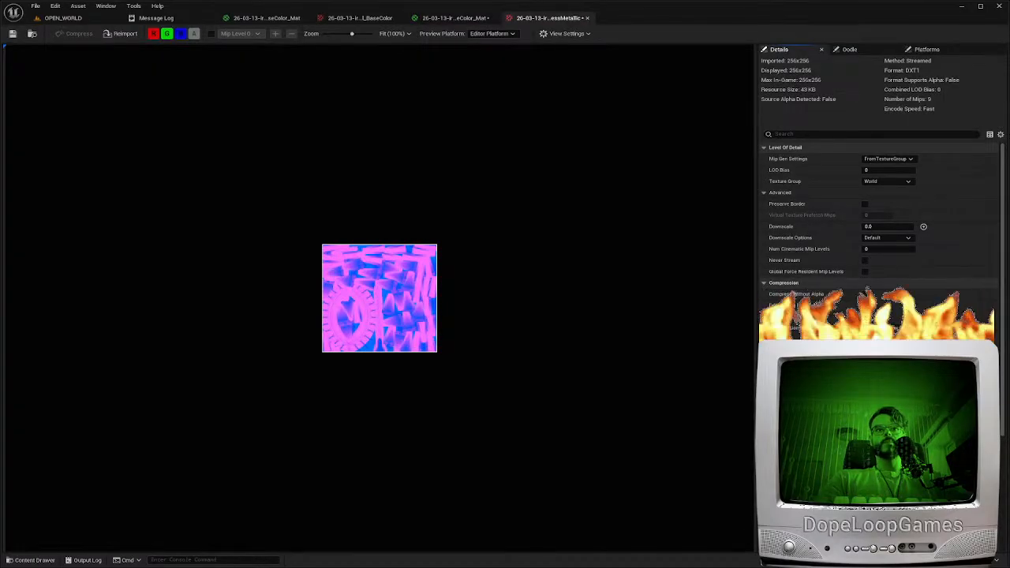
{"action": "key", "text": "ctrl+shift+s"}
{"action": "left_click", "coordinate": [461, 18]}
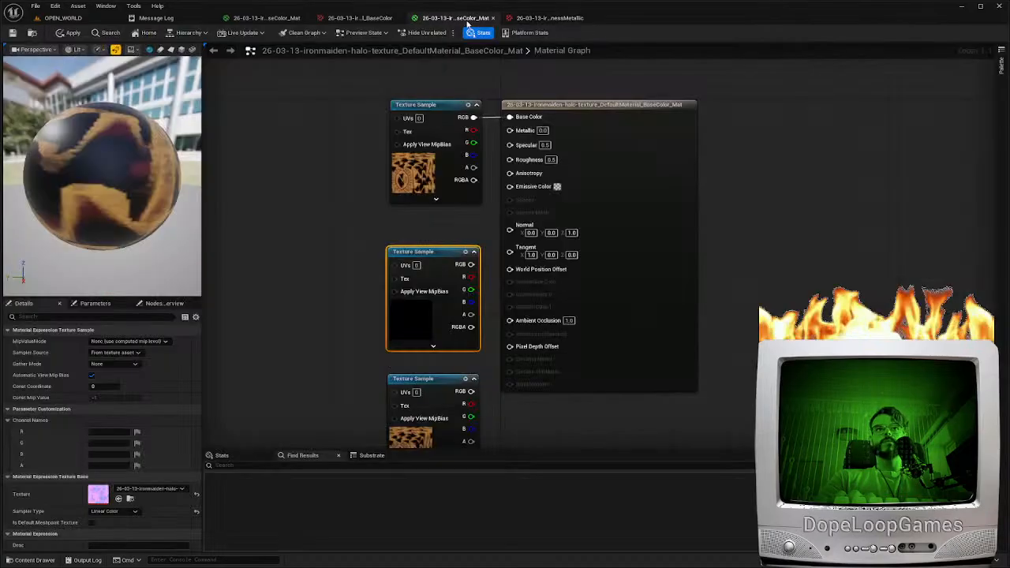
Connect the lowest sample's G to Roughness and B to Metallic, the middle sample's RGB to Normal, and apply the material
{"action": "left_click_drag", "start_coordinate": [468, 416], "coordinate": [509, 159]}
{"action": "left_click_drag", "start_coordinate": [472, 430], "coordinate": [471, 429]}
{"action": "left_click_drag", "start_coordinate": [640, 272], "coordinate": [702, 272]}
{"action": "left_click_drag", "start_coordinate": [471, 265], "coordinate": [576, 227]}
{"action": "left_click", "coordinate": [69, 35]}
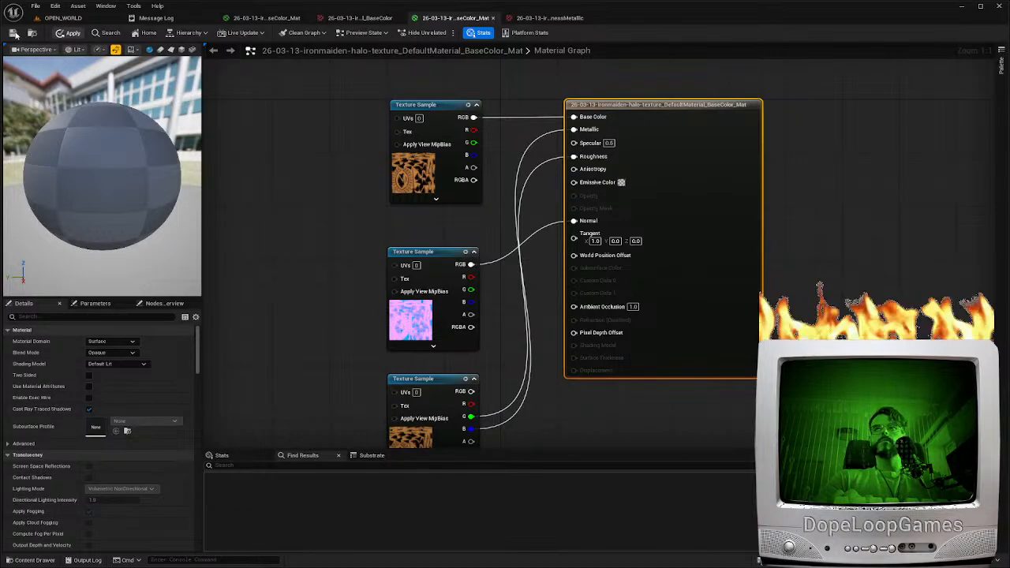
Open the halo static mesh from the level's content and assign the halo material to its Element 0 slot
{"action": "left_click", "coordinate": [63, 17]}
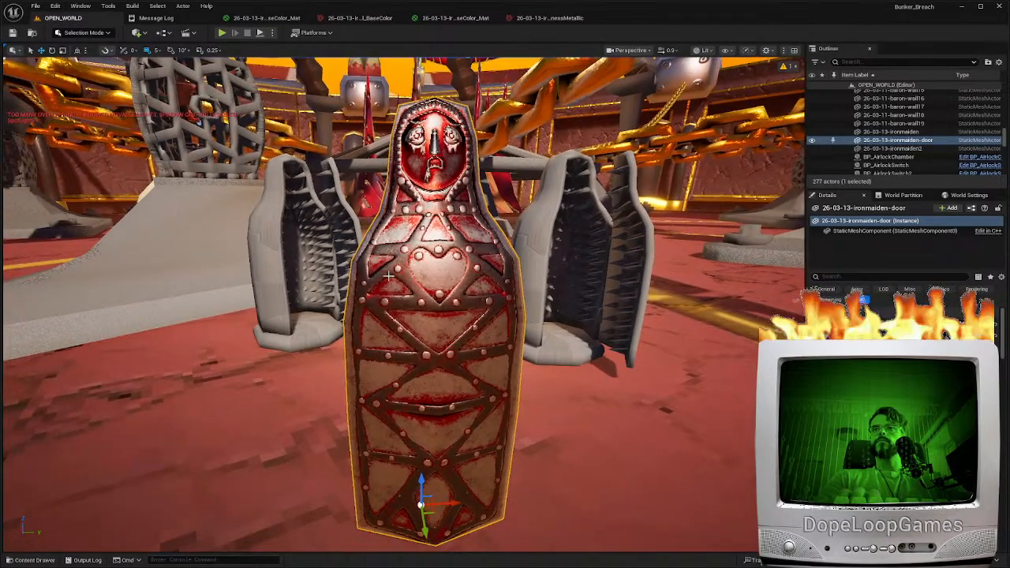
{"action": "key", "text": "ctrl+space"}
{"action": "double_click", "coordinate": [221, 423]}
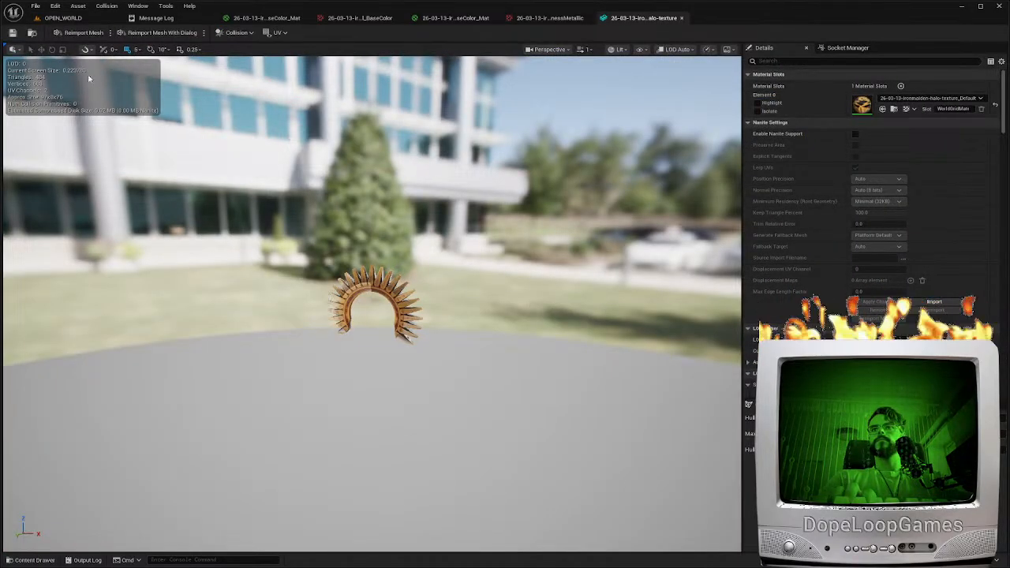
{"action": "right_click_drag", "start_coordinate": [294, 275], "coordinate": [306, 218]}
{"action": "key", "text": "w"}
{"action": "scroll", "coordinate": [352, 248], "scroll_direction": "down", "scroll_amount": 4}
{"action": "key", "text": "w"}
Reopen the halo material, disconnect the Normal input, and swap the positions of the two lower Texture Samples
{"action": "double_click", "coordinate": [860, 108]}
{"action": "right_click_drag", "start_coordinate": [527, 387], "coordinate": [529, 345]}
{"action": "left_click_drag", "start_coordinate": [675, 149], "coordinate": [732, 148]}
{"action": "left_click", "coordinate": [415, 407]}
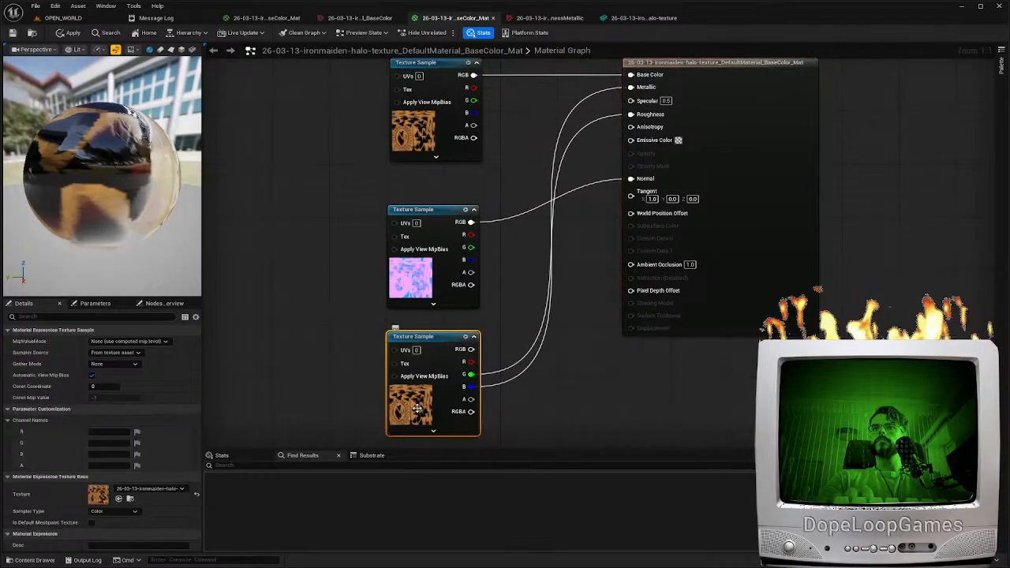
{"action": "left_click", "coordinate": [412, 272]}
{"action": "left_click_drag", "start_coordinate": [417, 278], "coordinate": [443, 199]}
{"action": "left_click", "coordinate": [470, 256], "text": "alt"}
{"action": "left_click_drag", "start_coordinate": [449, 268], "coordinate": [463, 362]}
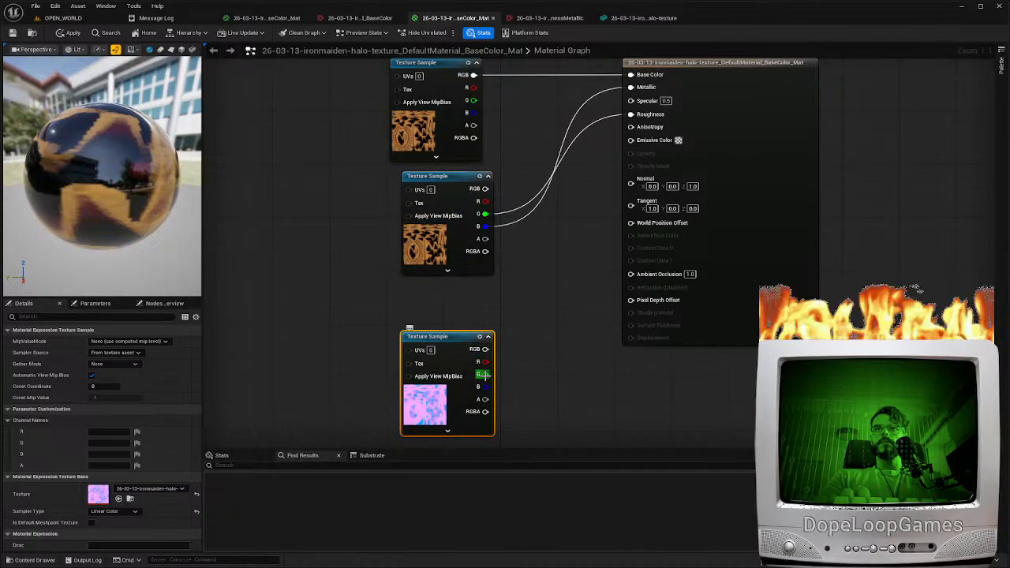
Reconnect Roughness to the G output and Metallic to the B output of the roughness-metallic Texture Sample
{"action": "left_click_drag", "start_coordinate": [666, 144], "coordinate": [632, 115]}
{"action": "left_click_drag", "start_coordinate": [631, 88], "coordinate": [485, 388]}
{"action": "left_click_drag", "start_coordinate": [429, 410], "coordinate": [421, 390]}
Assign the halo's normal texture to the middle sample, connect its RGB to Normal, and apply and save the material
{"action": "left_click", "coordinate": [420, 233]}
{"action": "left_click_drag", "start_coordinate": [421, 233], "coordinate": [411, 247]}
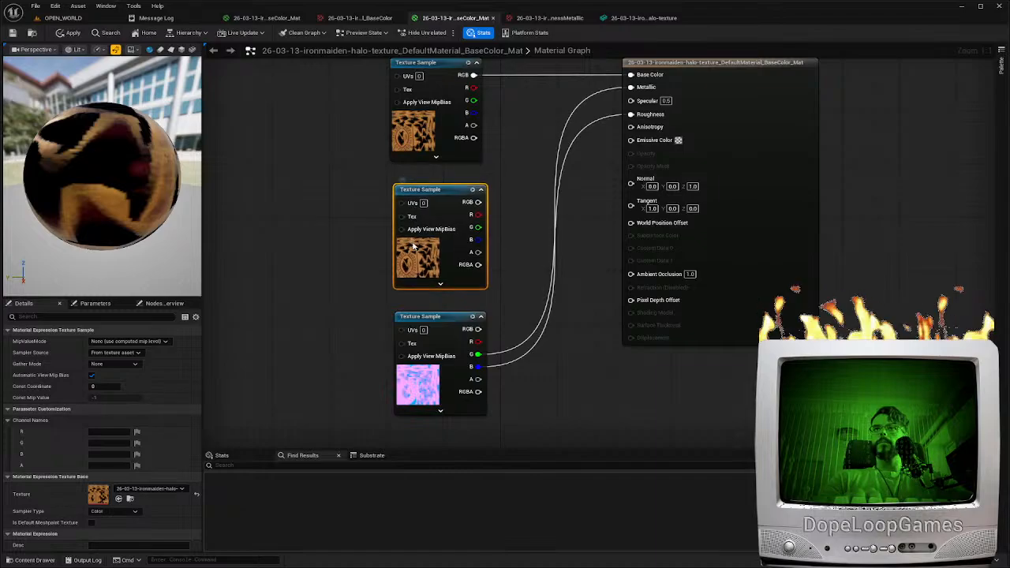
{"action": "left_click", "coordinate": [168, 411]}
{"action": "left_click_drag", "start_coordinate": [476, 203], "coordinate": [632, 188]}
{"action": "left_click", "coordinate": [72, 32]}
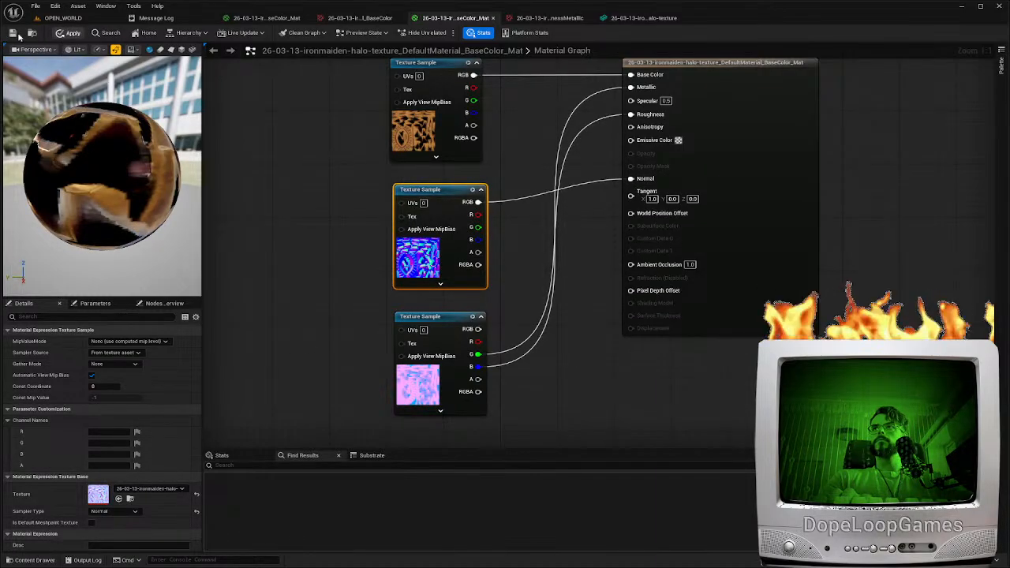
{"action": "left_click", "coordinate": [12, 34]}
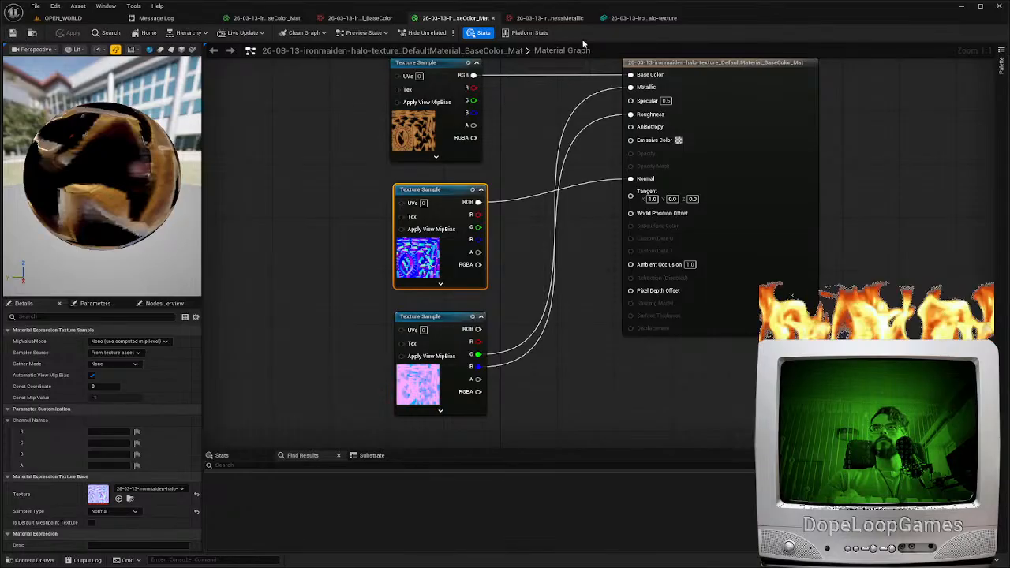
Return to the halo static mesh and examine the material on its ring and spikes up close
{"action": "left_click", "coordinate": [629, 19]}
{"action": "left_click_drag", "start_coordinate": [418, 277], "coordinate": [473, 278]}
{"action": "key", "text": "s"}
{"action": "scroll", "coordinate": [410, 282], "scroll_direction": "up", "scroll_amount": 2}
{"action": "mouse_move", "coordinate": [411, 283]}
{"action": "right_mouse_down"}
{"action": "mouse_move", "coordinate": [364, 302]}
{"action": "mouse_move", "coordinate": [406, 300]}
{"action": "mouse_move", "coordinate": [418, 292]}
{"action": "mouse_move", "coordinate": [411, 282]}
{"action": "right_mouse_up"}
{"action": "key", "text": "w"}
{"action": "key", "text": "s"}
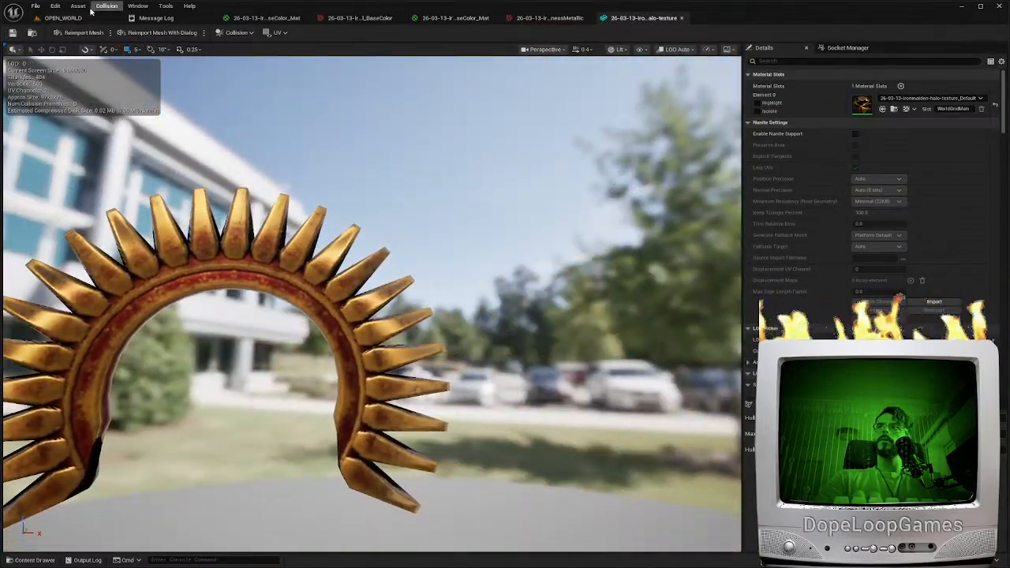
Open the three halo textures together in the property matrix and set their Filter to Nearest
{"action": "left_click", "coordinate": [63, 18]}
{"action": "left_click", "coordinate": [35, 559]}
{"action": "left_click", "coordinate": [265, 418]}
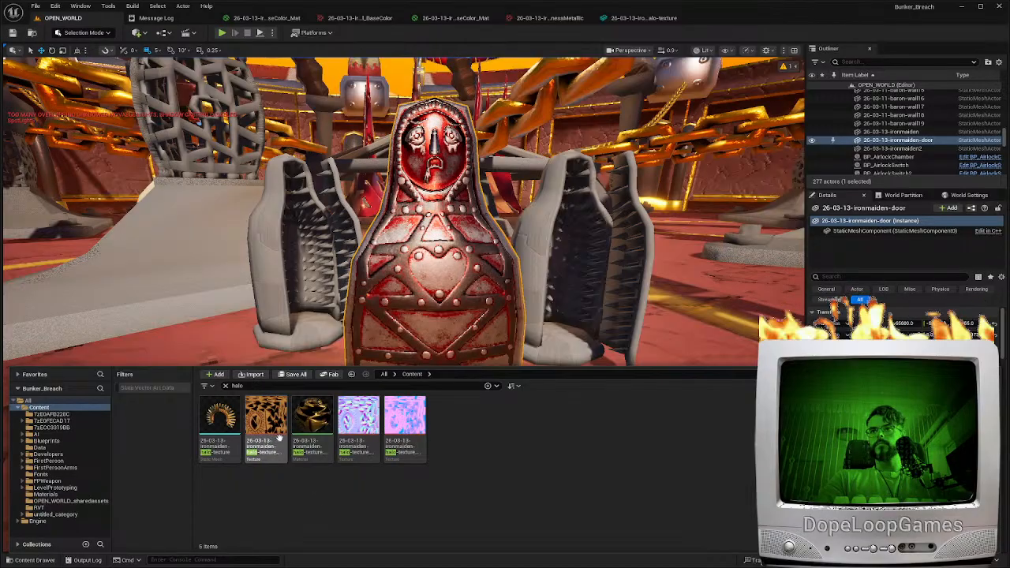
{"action": "left_click", "coordinate": [358, 418], "text": "ctrl"}
{"action": "left_click", "coordinate": [405, 418], "text": "ctrl"}
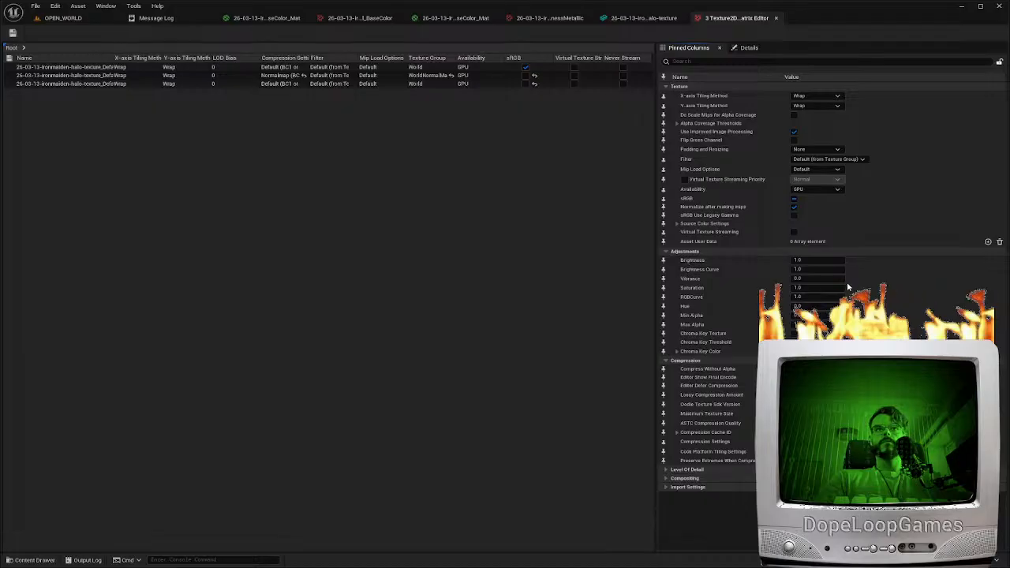
{"action": "left_click", "coordinate": [828, 159]}
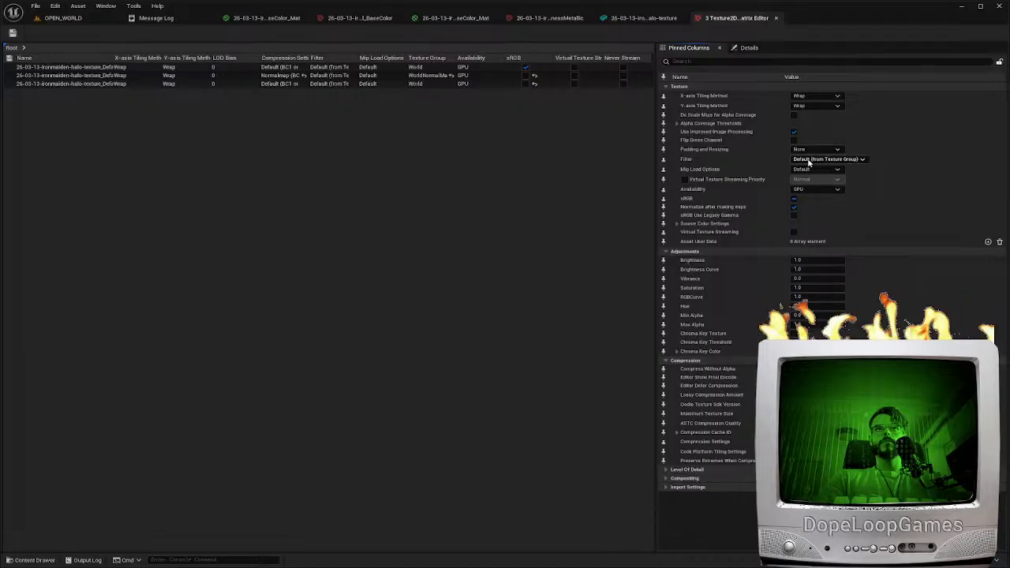
{"action": "left_click", "coordinate": [812, 171]}
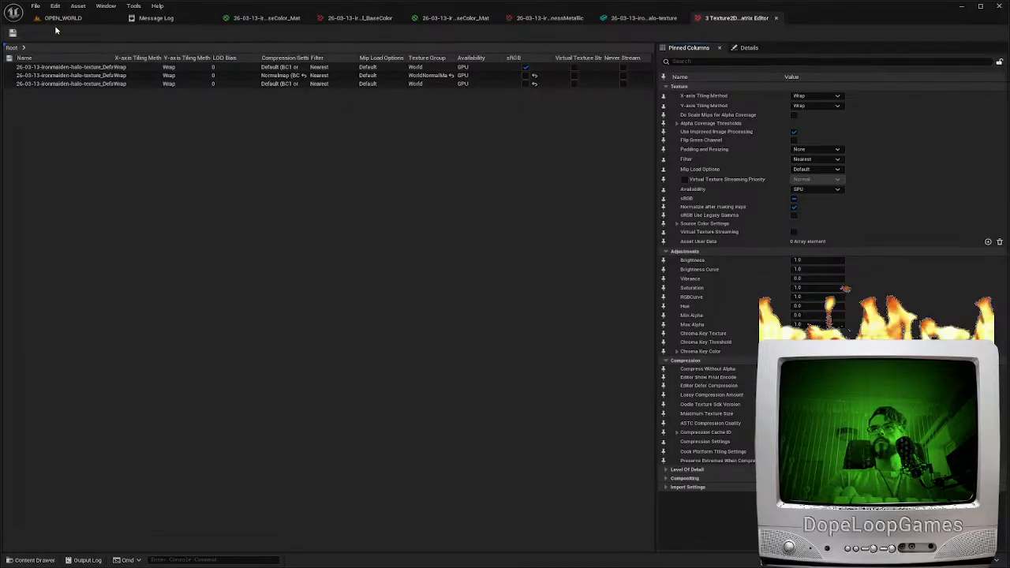
Return to the OPEN_WORLD level, place the halo mesh in it, and select the halo actor
{"action": "left_click", "coordinate": [59, 17]}
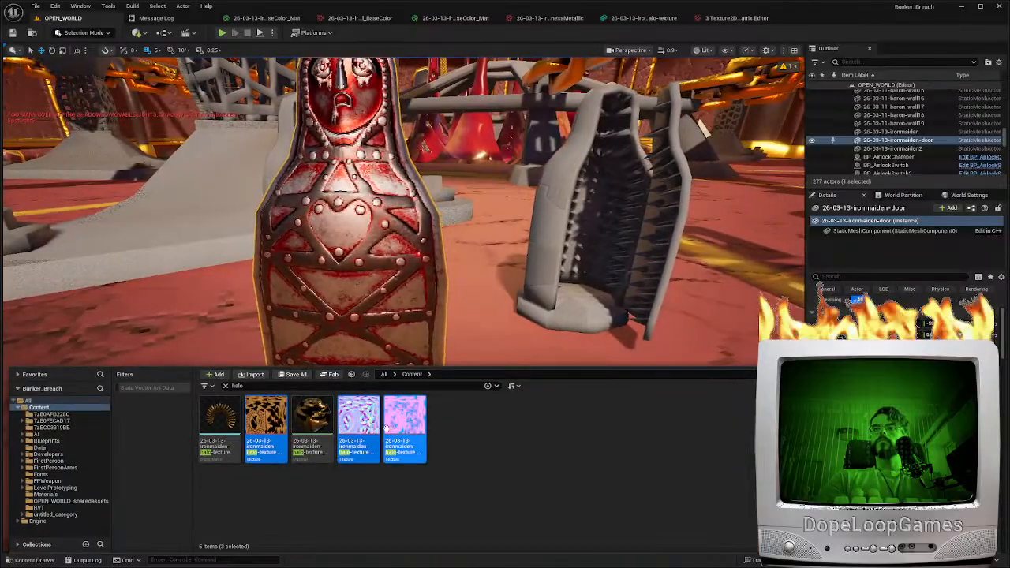
{"action": "key", "text": "ctrl+space"}
{"action": "left_click", "coordinate": [907, 148]}
Rotate and move the halo so it sits around the iron maiden door's head, and check the fit up close
{"action": "mouse_move", "coordinate": [395, 315]}
{"action": "right_mouse_down"}
{"action": "mouse_move", "coordinate": [426, 276]}
{"action": "mouse_move", "coordinate": [394, 284]}
{"action": "mouse_move", "coordinate": [394, 320]}
{"action": "right_mouse_up"}
{"action": "key", "text": "e"}
{"action": "left_click_drag", "start_coordinate": [401, 449], "coordinate": [442, 422]}
{"action": "key", "text": "w"}
{"action": "left_click_drag", "start_coordinate": [398, 396], "coordinate": [399, 427]}
{"action": "left_click_drag", "start_coordinate": [402, 472], "coordinate": [416, 427]}
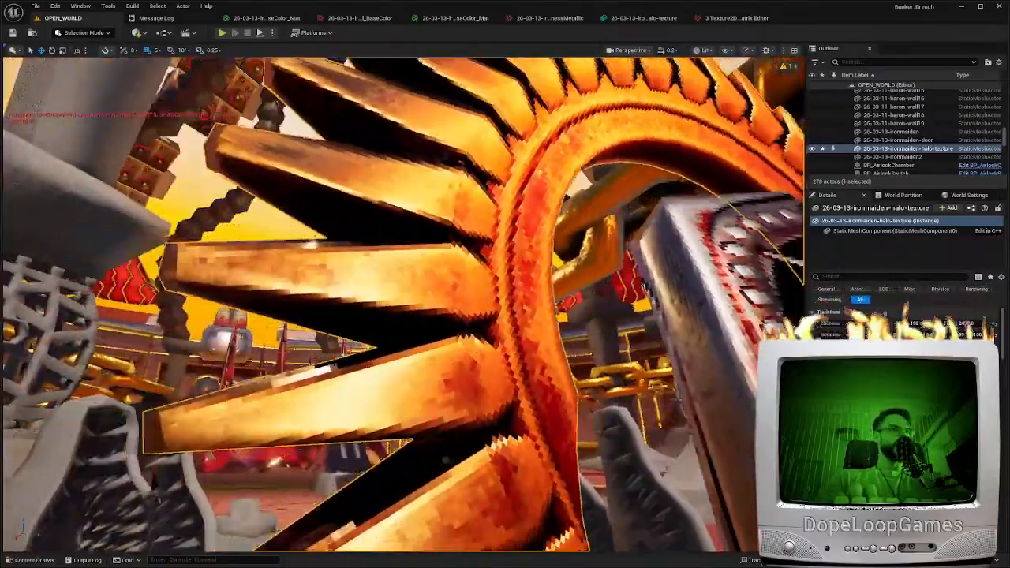
{"action": "key", "text": "d"}
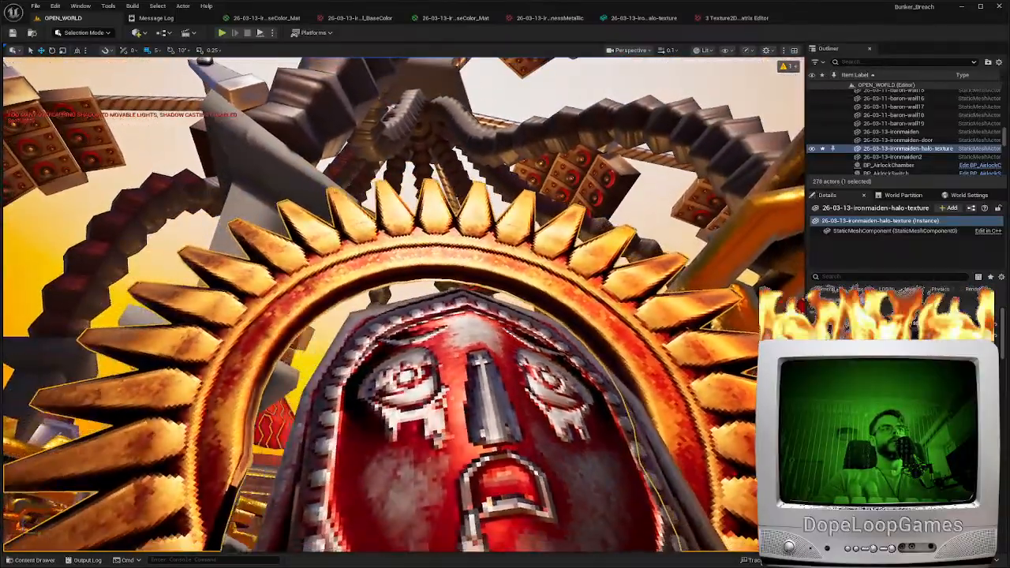
{"action": "right_click_drag", "start_coordinate": [404, 305], "coordinate": [378, 378]}
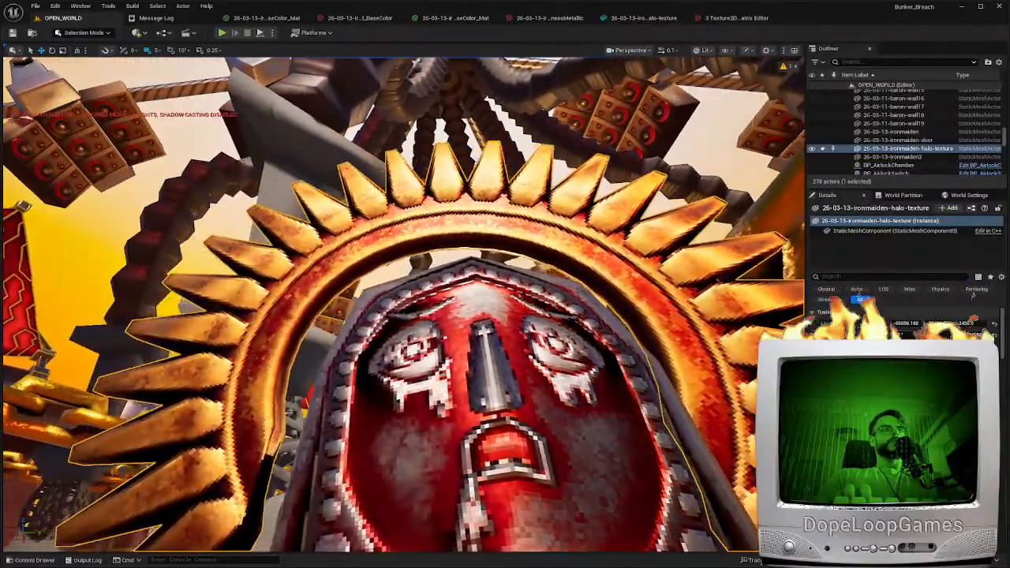
Select the iron maiden door together with the halo and rotate both around the vertical axis
{"action": "right_click_drag", "start_coordinate": [404, 304], "coordinate": [457, 305]}
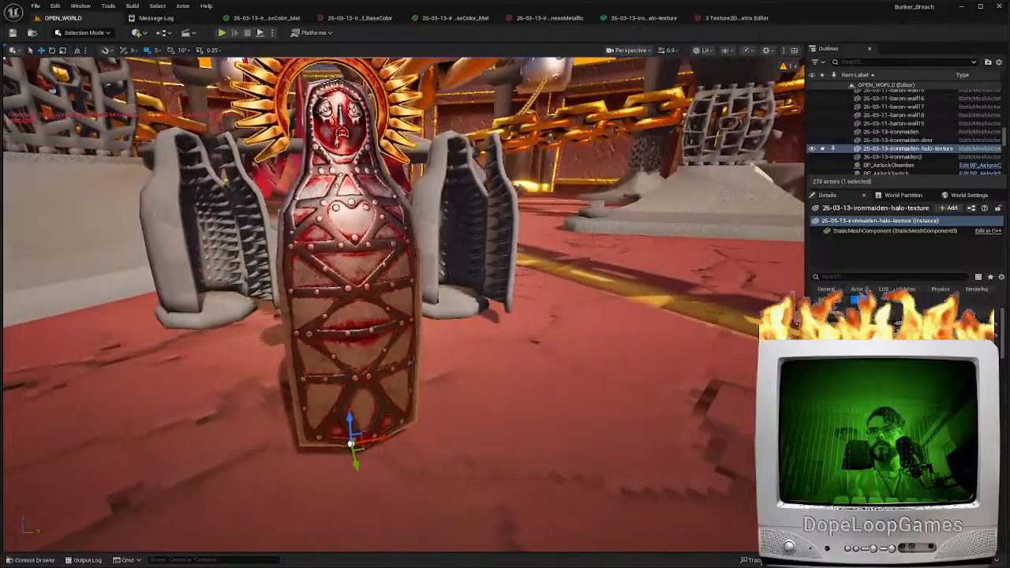
{"action": "left_click", "coordinate": [367, 377]}
{"action": "left_click", "coordinate": [285, 124], "text": "ctrl"}
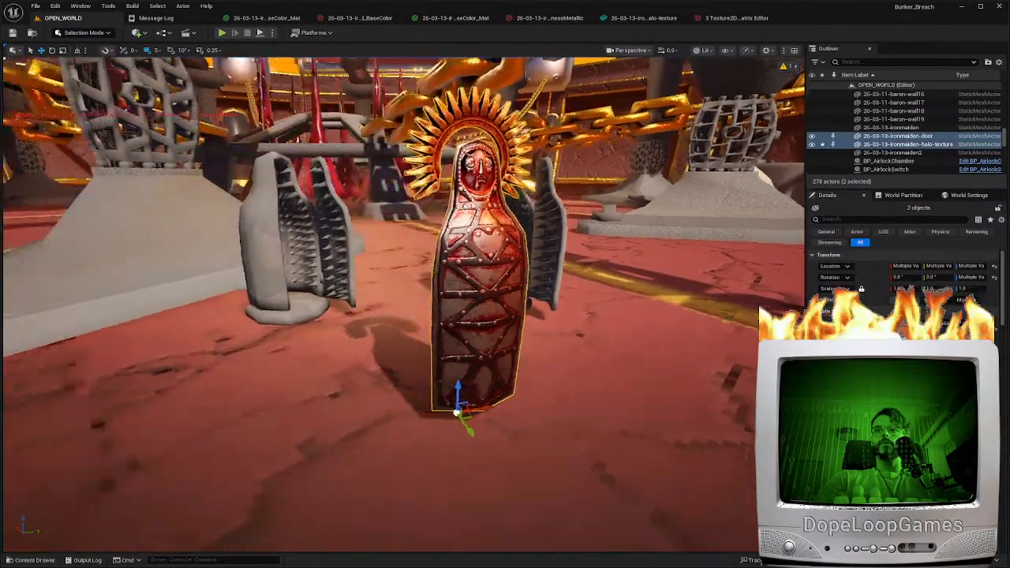
{"action": "right_click_drag", "start_coordinate": [418, 348], "coordinate": [409, 347]}
{"action": "key", "text": "s"}
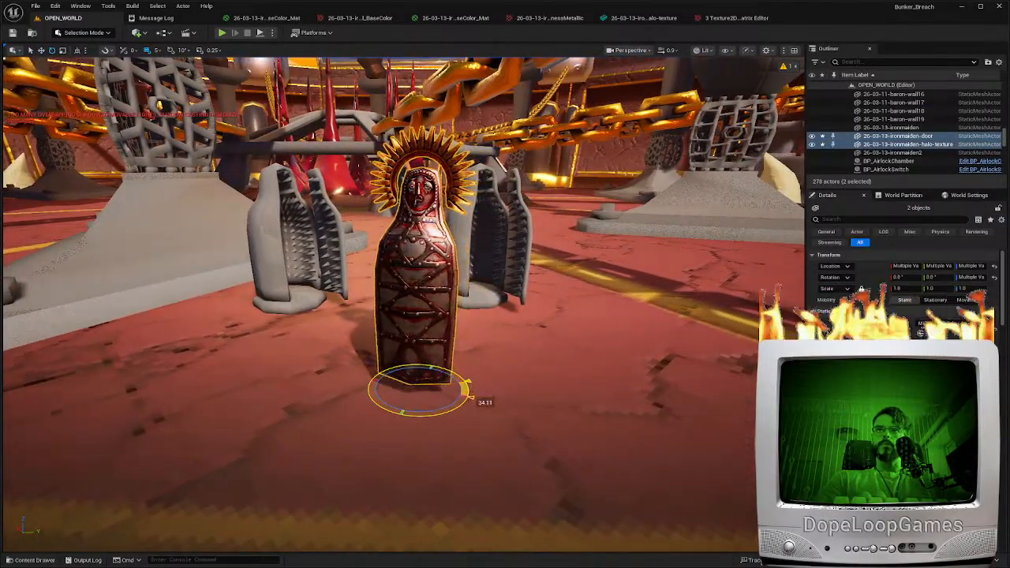
{"action": "left_click_drag", "start_coordinate": [467, 387], "coordinate": [457, 395]}
{"action": "key", "text": "w"}
{"action": "right_click_drag", "start_coordinate": [457, 394], "coordinate": [407, 265]}
Examine the placed door and halo within the surrounding arena from a distance and from above
{"action": "scroll", "coordinate": [457, 300], "scroll_direction": "down", "scroll_amount": 5}
{"action": "scroll", "coordinate": [451, 302], "scroll_direction": "up", "scroll_amount": 2}
{"action": "key", "text": "w"}
{"action": "key", "text": "w"}
{"action": "scroll", "coordinate": [433, 274], "scroll_direction": "down", "scroll_amount": 2}
{"action": "key", "text": "a"}
{"action": "key", "text": "d"}
{"action": "key", "text": "d"}
{"action": "key", "text": "a"}
{"action": "key", "text": "a"}
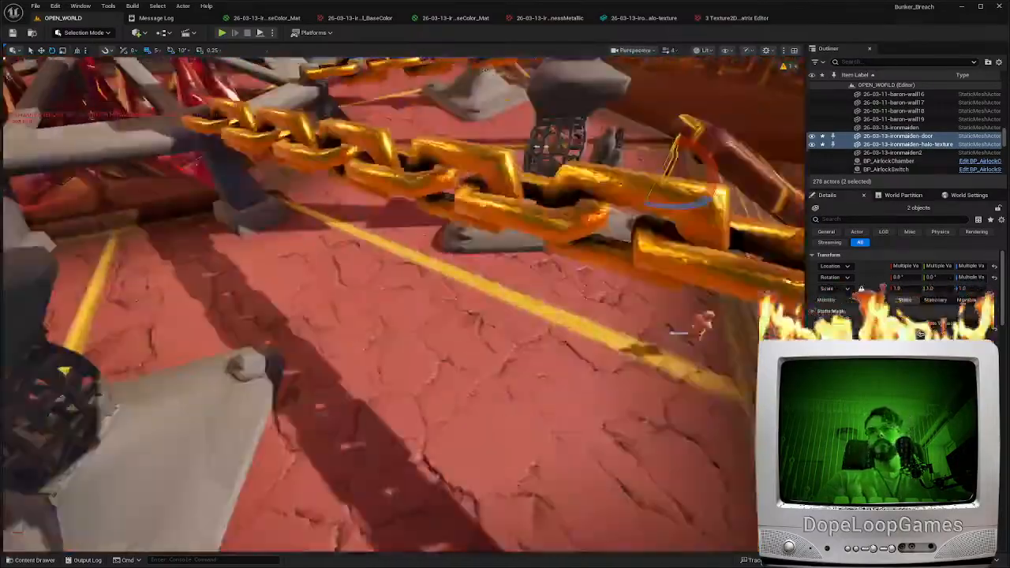
{"action": "right_click_drag", "start_coordinate": [404, 304], "coordinate": [489, 304]}
{"action": "scroll", "coordinate": [403, 305], "scroll_direction": "up", "scroll_amount": 2}
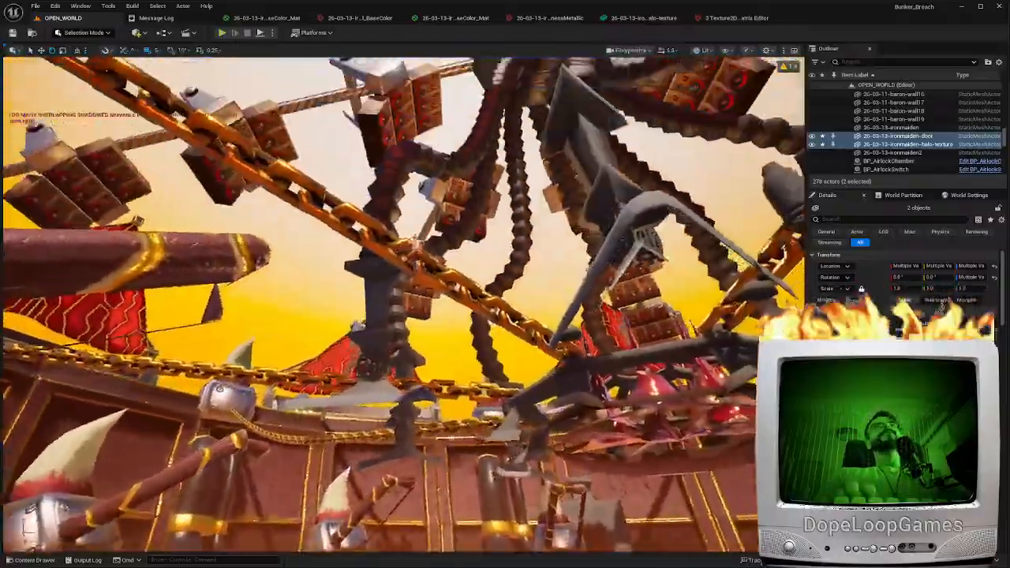
{"action": "right_click_drag", "start_coordinate": [404, 305], "coordinate": [465, 300]}
Examine the door and halo from the side and the door's riveted front up close
{"action": "scroll", "coordinate": [404, 304], "scroll_direction": "down", "scroll_amount": 3}
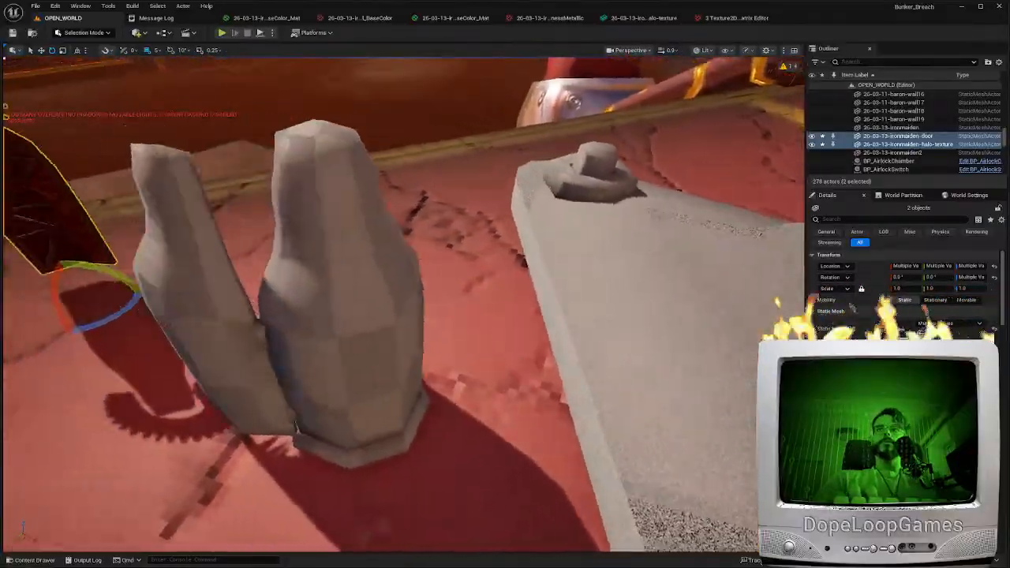
{"action": "right_click_drag", "start_coordinate": [404, 304], "coordinate": [505, 309]}
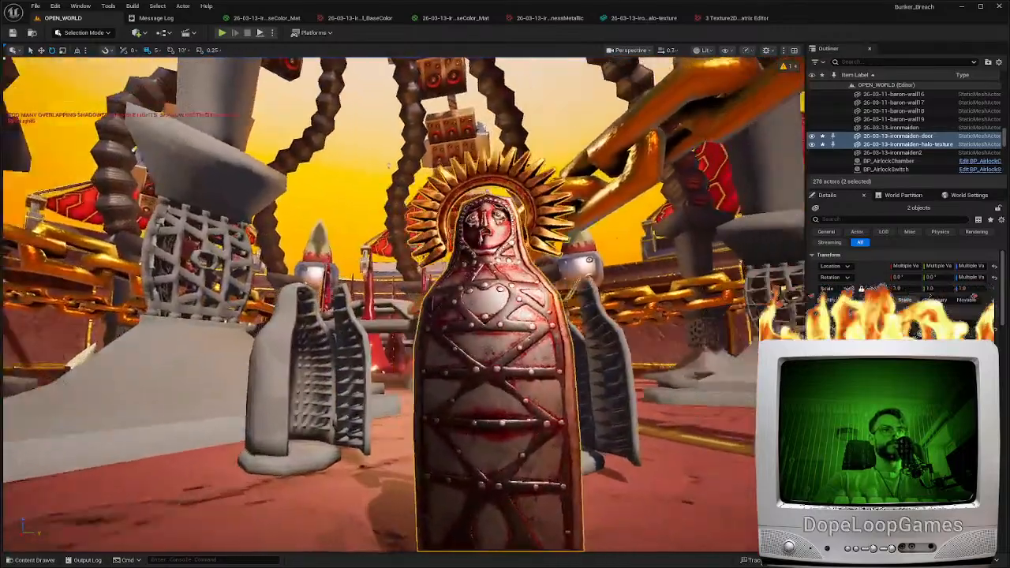
{"action": "scroll", "coordinate": [394, 237], "scroll_direction": "up", "scroll_amount": 3}
{"action": "right_click_drag", "start_coordinate": [388, 166], "coordinate": [400, 276]}
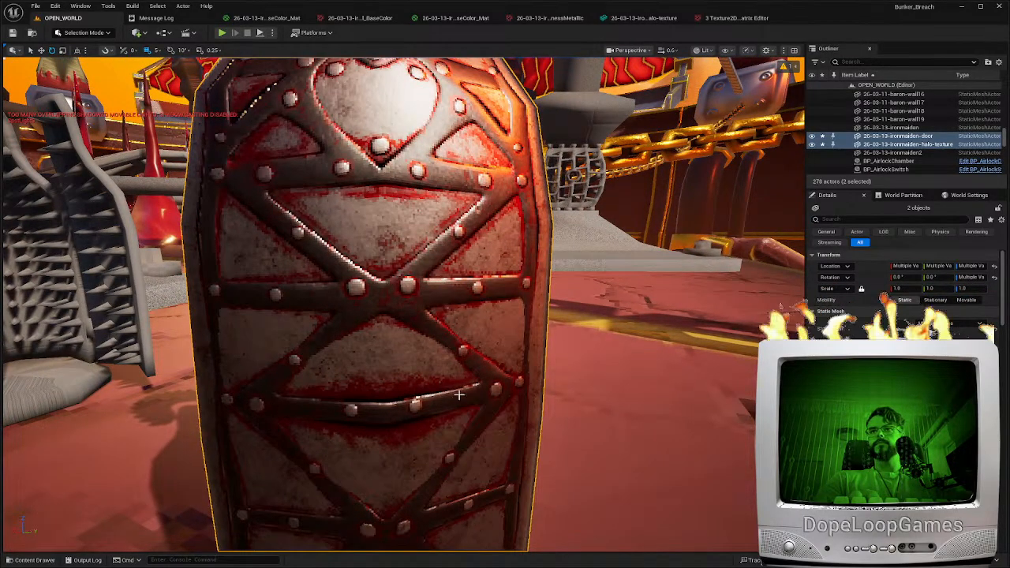
{"action": "right_click_drag", "start_coordinate": [319, 388], "coordinate": [537, 279]}
{"action": "key", "text": "a"}
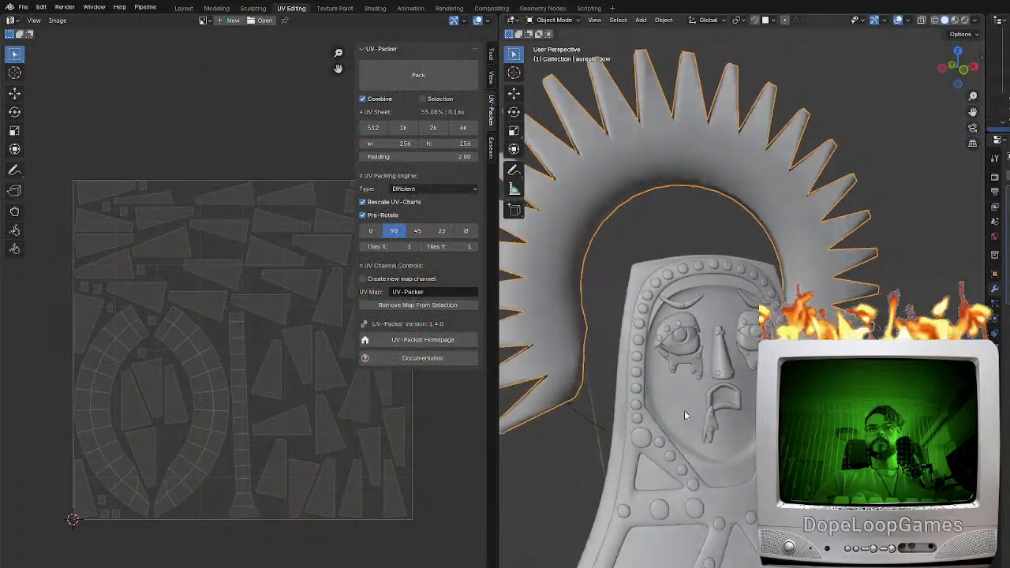
Switch to Blender, hide the low-poly halo, and move the Bézier circle into another collection
{"action": "key", "text": "h"}
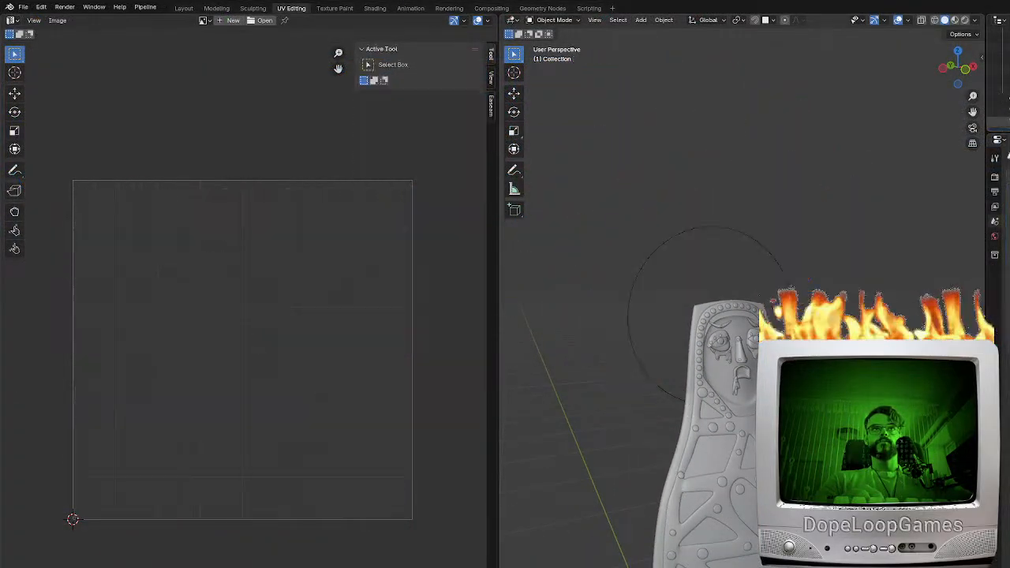
{"action": "left_click", "coordinate": [733, 438]}
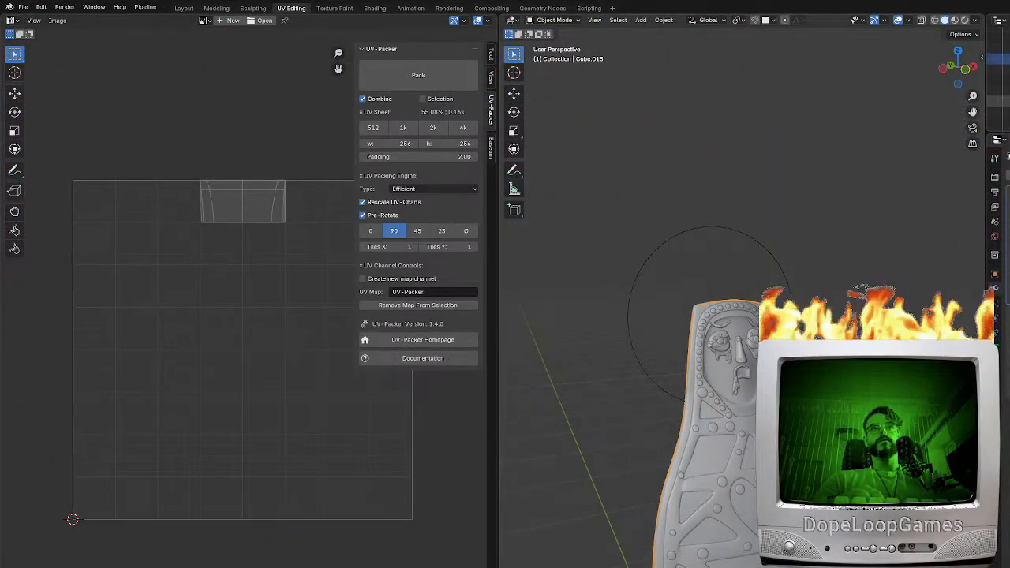
{"action": "scroll", "coordinate": [710, 316], "scroll_direction": "down", "scroll_amount": 4}
{"action": "key", "text": "a"}
{"action": "middle_click_drag", "start_coordinate": [655, 315], "coordinate": [746, 343]}
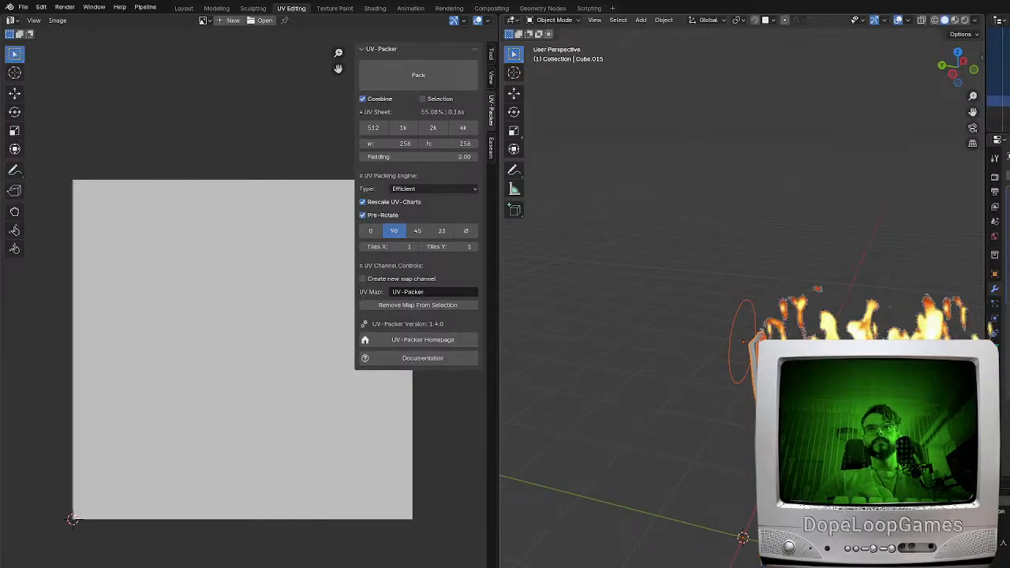
{"action": "left_click", "coordinate": [730, 372]}
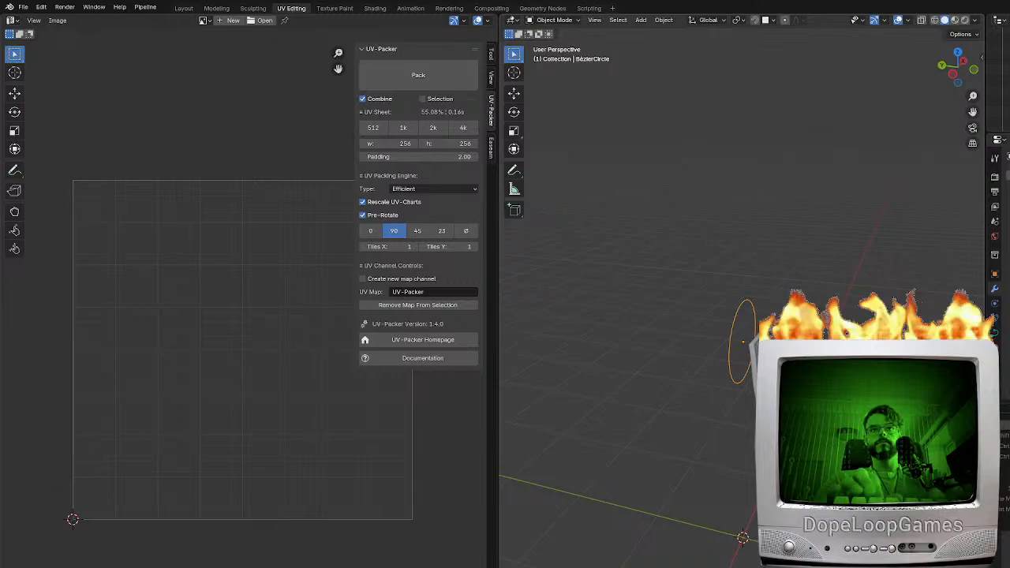
{"action": "key", "text": "m"}
{"action": "left_click", "coordinate": [739, 454]}
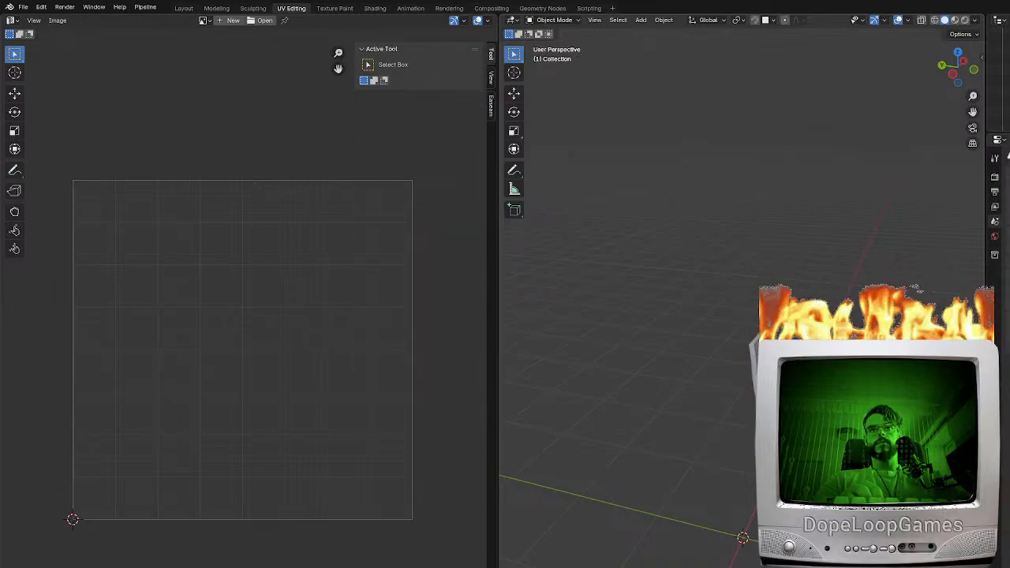
Move the remaining door parts into a new collection and clear them from the viewport
{"action": "left_click", "coordinate": [793, 394]}
{"action": "key", "text": "a"}
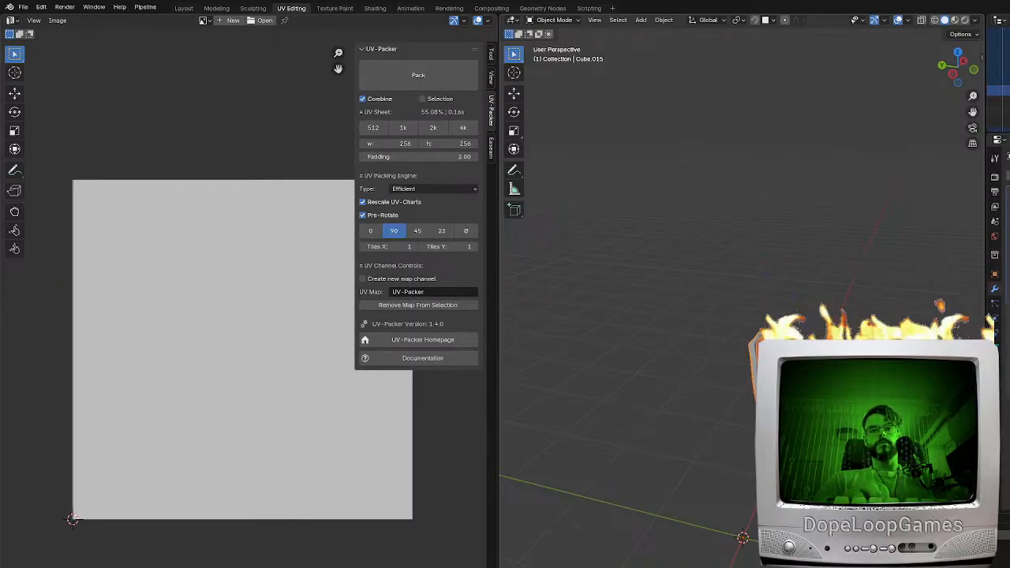
{"action": "key", "text": "m"}
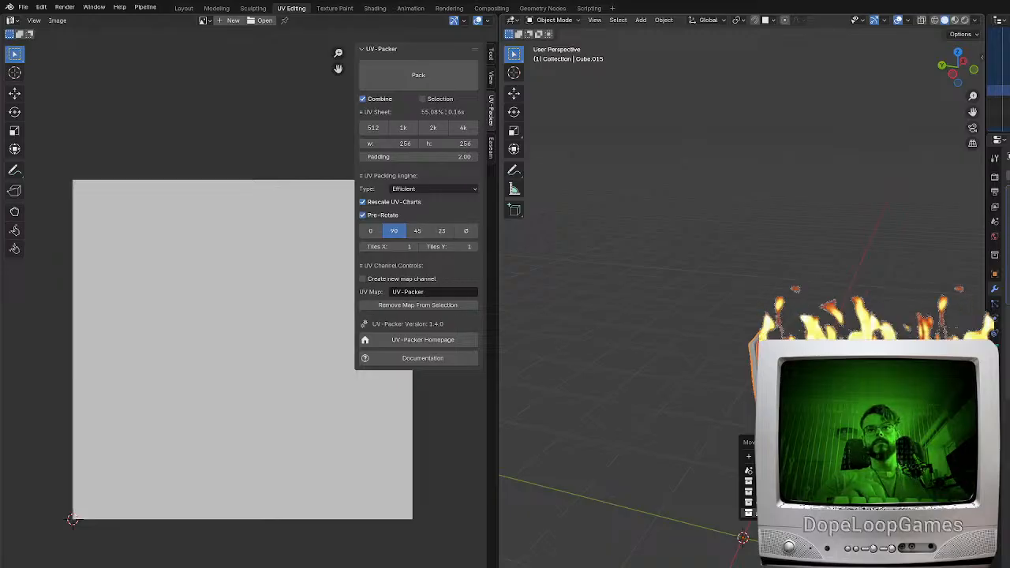
{"action": "left_click", "coordinate": [792, 476]}
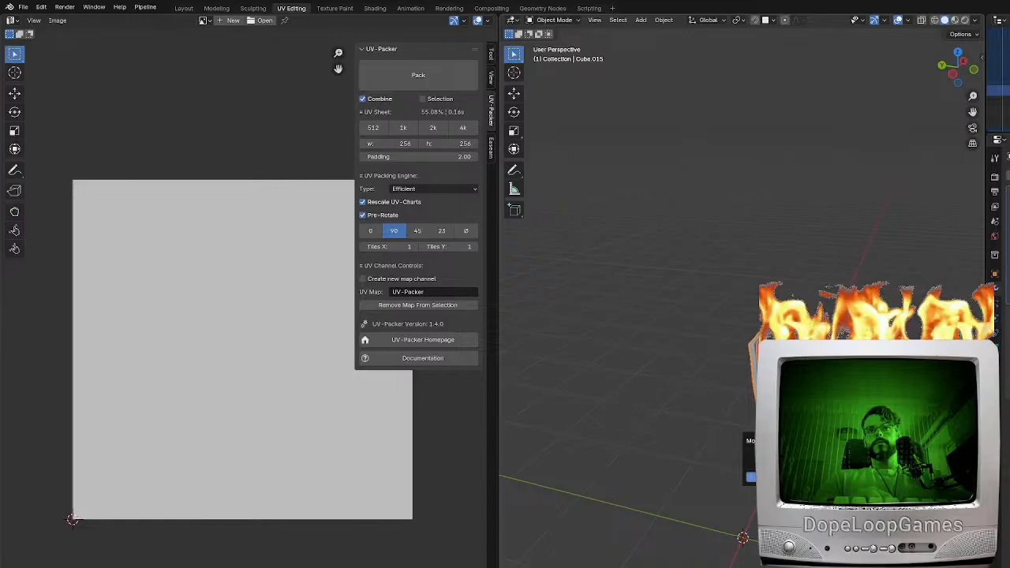
{"action": "key", "text": "Return"}
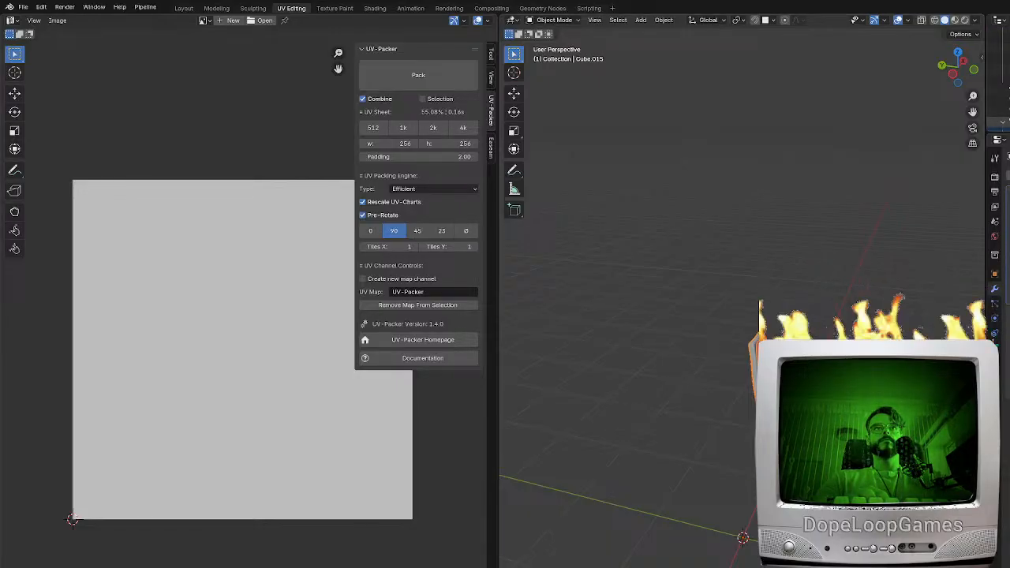
{"action": "key", "text": "Delete"}
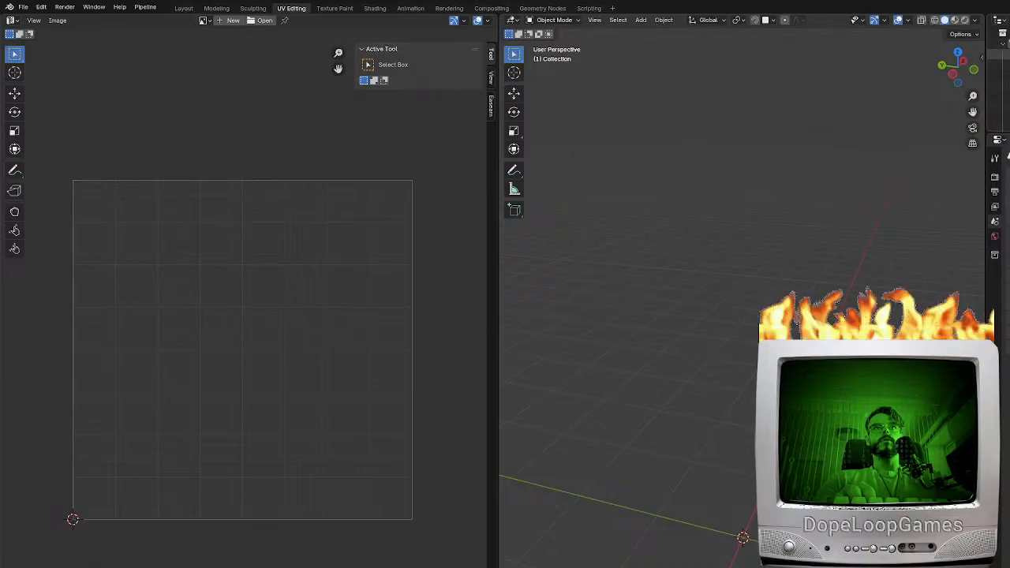
Bring the low-poly iron maiden base into view and examine its shape from the front and right side
{"action": "middle_click_drag", "start_coordinate": [789, 444], "coordinate": [739, 378]}
{"action": "left_click", "coordinate": [721, 360]}
{"action": "middle_click_drag", "start_coordinate": [739, 441], "coordinate": [785, 363], "text": "shift"}
{"action": "scroll", "coordinate": [729, 360], "scroll_direction": "up", "scroll_amount": 4}
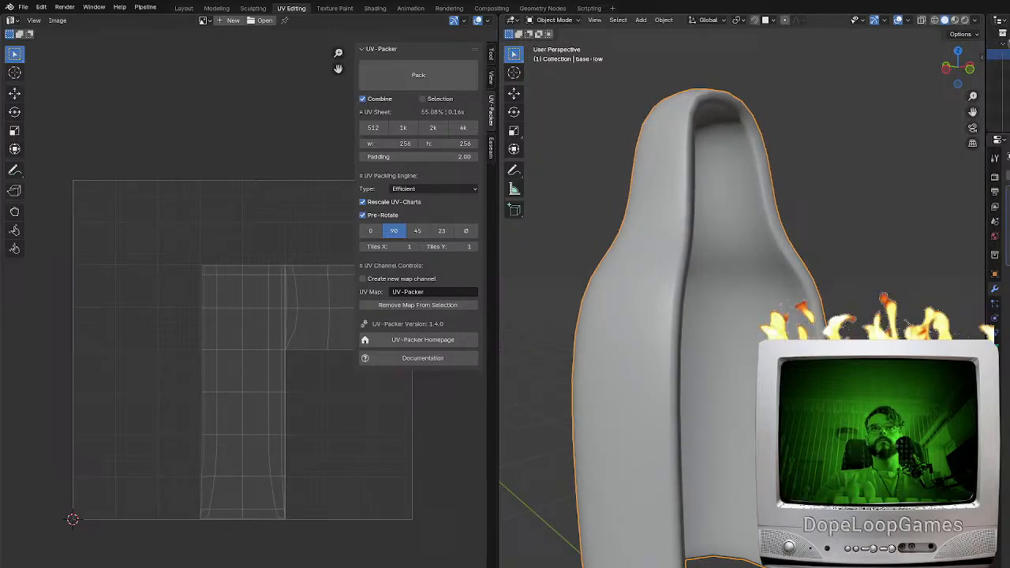
{"action": "middle_click_drag", "start_coordinate": [784, 364], "coordinate": [800, 366]}
{"action": "mouse_move", "coordinate": [691, 403]}
{"action": "middle_mouse_down"}
{"action": "mouse_move", "coordinate": [903, 404]}
{"action": "mouse_move", "coordinate": [700, 410]}
{"action": "middle_mouse_up"}
{"action": "scroll", "coordinate": [700, 410], "scroll_direction": "down", "scroll_amount": 5}
{"action": "key", "text": "KP_1"}
{"action": "scroll", "coordinate": [700, 410], "scroll_direction": "up", "scroll_amount": 3}
{"action": "key", "text": "KP_3"}
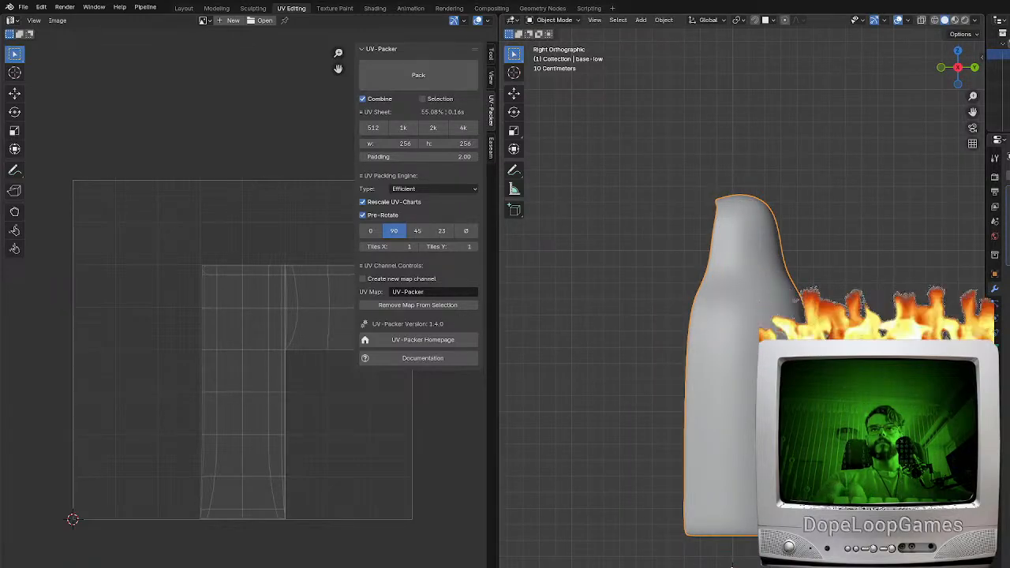
Edit the base-low mesh in face selection mode and select the outer side faces from the bottom upwards
{"action": "key", "text": "Tab"}
{"action": "key", "text": "a"}
{"action": "mouse_move", "coordinate": [700, 410]}
{"action": "middle_mouse_down"}
{"action": "mouse_move", "coordinate": [753, 409]}
{"action": "mouse_move", "coordinate": [695, 394]}
{"action": "middle_mouse_up"}
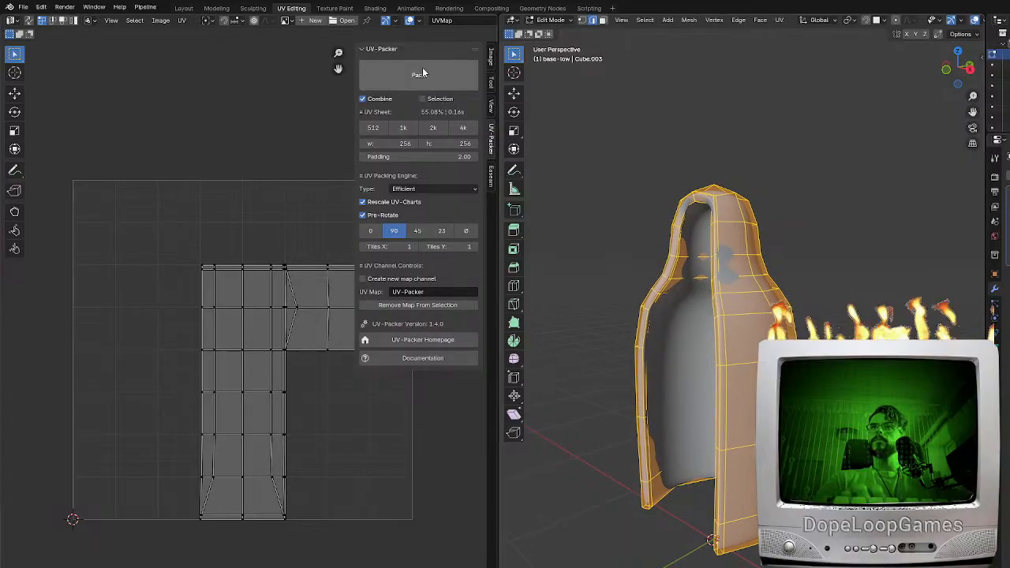
{"action": "left_click", "coordinate": [603, 21]}
{"action": "middle_click_drag", "start_coordinate": [730, 441], "coordinate": [701, 437]}
{"action": "left_click", "coordinate": [709, 540]}
{"action": "middle_click_drag", "start_coordinate": [710, 539], "coordinate": [685, 535]}
{"action": "left_click", "coordinate": [741, 542], "text": "ctrl"}
{"action": "left_click", "coordinate": [701, 488], "text": "ctrl"}
{"action": "left_click", "coordinate": [712, 399], "text": "shift"}
{"action": "left_click", "coordinate": [761, 394], "text": "shift"}
{"action": "left_click", "coordinate": [727, 333], "text": "shift"}
{"action": "left_click", "coordinate": [760, 330], "text": "shift"}
{"action": "left_click", "coordinate": [730, 298], "text": "shift"}
{"action": "mouse_move", "coordinate": [730, 299]}
{"action": "middle_mouse_down"}
{"action": "mouse_move", "coordinate": [816, 319]}
{"action": "mouse_move", "coordinate": [726, 355]}
{"action": "middle_mouse_up"}
{"action": "key", "text": "a"}
{"action": "left_click", "coordinate": [756, 354]}
Extend the selection with circle select over the outer faces across the body's back and opposite side
{"action": "key", "text": "c"}
{"action": "left_click_drag", "start_coordinate": [732, 537], "coordinate": [729, 339]}
{"action": "right_click", "coordinate": [729, 340]}
{"action": "middle_click_drag", "start_coordinate": [729, 339], "coordinate": [643, 343]}
{"action": "key", "text": "c"}
{"action": "left_click_drag", "start_coordinate": [769, 517], "coordinate": [771, 461]}
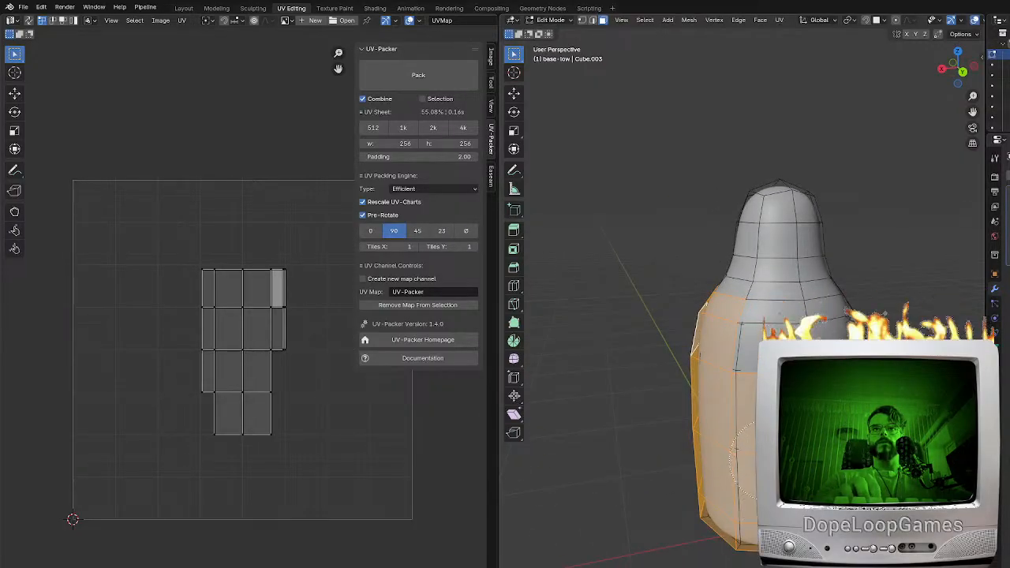
{"action": "middle_click_drag", "start_coordinate": [789, 355], "coordinate": [759, 340]}
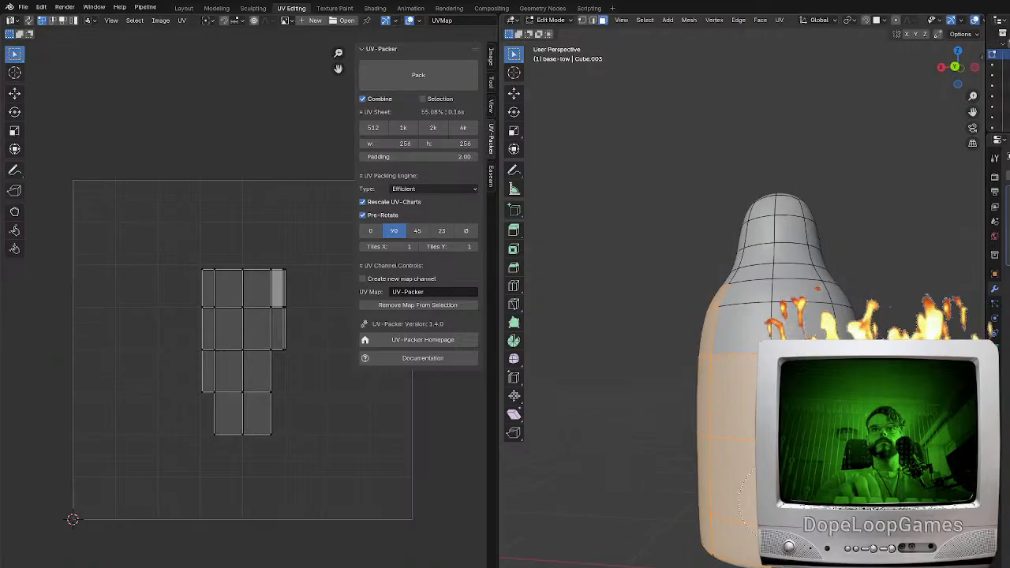
{"action": "key", "text": "c"}
{"action": "left_click_drag", "start_coordinate": [757, 344], "coordinate": [761, 330]}
{"action": "right_click", "coordinate": [761, 330]}
{"action": "middle_click_drag", "start_coordinate": [761, 329], "coordinate": [695, 336]}
{"action": "key", "text": "c"}
{"action": "left_click_drag", "start_coordinate": [728, 530], "coordinate": [732, 358]}
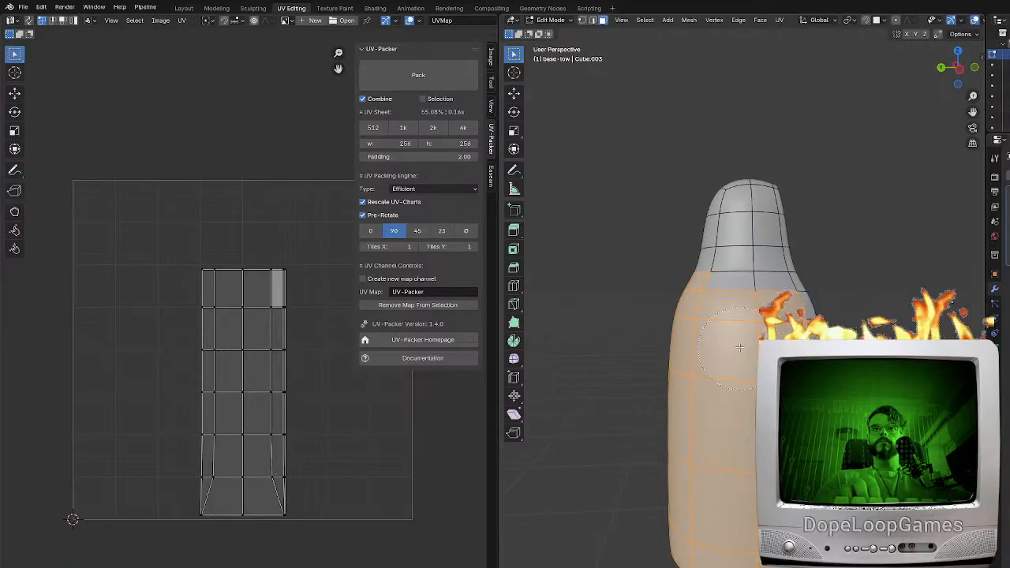
{"action": "right_click", "coordinate": [732, 355]}
{"action": "middle_click_drag", "start_coordinate": [749, 352], "coordinate": [734, 363]}
Add the outer faces of the base's shoulders and head to the selection
{"action": "key", "text": "c"}
{"action": "left_click_drag", "start_coordinate": [721, 339], "coordinate": [732, 247]}
{"action": "right_click", "coordinate": [733, 247]}
{"action": "middle_click_drag", "start_coordinate": [733, 247], "coordinate": [928, 259]}
{"action": "key", "text": "c"}
{"action": "left_click_drag", "start_coordinate": [813, 217], "coordinate": [750, 272]}
{"action": "right_click", "coordinate": [750, 273]}
{"action": "mouse_move", "coordinate": [750, 272]}
{"action": "middle_mouse_down"}
{"action": "mouse_move", "coordinate": [895, 267]}
{"action": "mouse_move", "coordinate": [825, 272]}
{"action": "middle_mouse_up"}
Add the outer faces still missing around the hood and shoulder to the selection
{"action": "middle_click_drag", "start_coordinate": [738, 339], "coordinate": [785, 321], "text": "shift"}
{"action": "scroll", "coordinate": [726, 377], "scroll_direction": "up", "scroll_amount": 4}
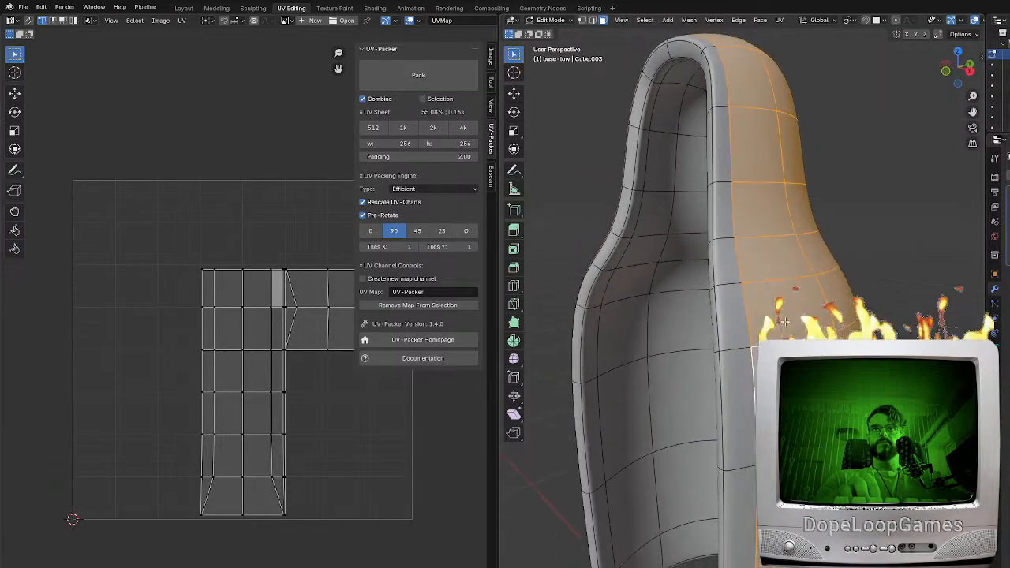
{"action": "left_click_drag", "start_coordinate": [775, 290], "coordinate": [771, 220]}
{"action": "right_click", "coordinate": [770, 219]}
{"action": "middle_click_drag", "start_coordinate": [812, 118], "coordinate": [858, 295], "text": "shift"}
{"action": "mouse_move", "coordinate": [789, 315]}
{"action": "middle_mouse_down"}
{"action": "mouse_move", "coordinate": [757, 319]}
{"action": "mouse_move", "coordinate": [796, 307]}
{"action": "middle_mouse_up"}
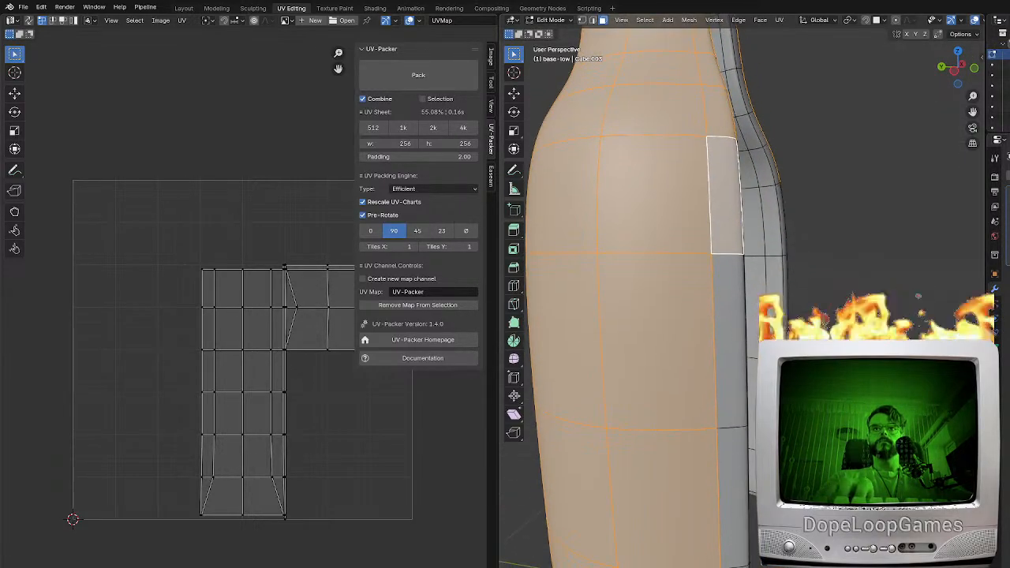
Add the remaining outer faces along the edge of the base's open side to the selection
{"action": "left_click", "coordinate": [731, 473], "text": "ctrl"}
{"action": "middle_click_drag", "start_coordinate": [732, 331], "coordinate": [592, 323]}
{"action": "scroll", "coordinate": [742, 315], "scroll_direction": "down", "scroll_amount": 3}
{"action": "left_click", "coordinate": [821, 542], "text": "shift"}
{"action": "left_click", "coordinate": [820, 473], "text": "shift"}
{"action": "left_click", "coordinate": [822, 267], "text": "ctrl"}
{"action": "middle_click_drag", "start_coordinate": [822, 266], "coordinate": [868, 277]}
Duplicate the selected outer faces in place, separate them into their own object, and select that shell
{"action": "key", "text": "shift+d"}
{"action": "key", "text": "Escape"}
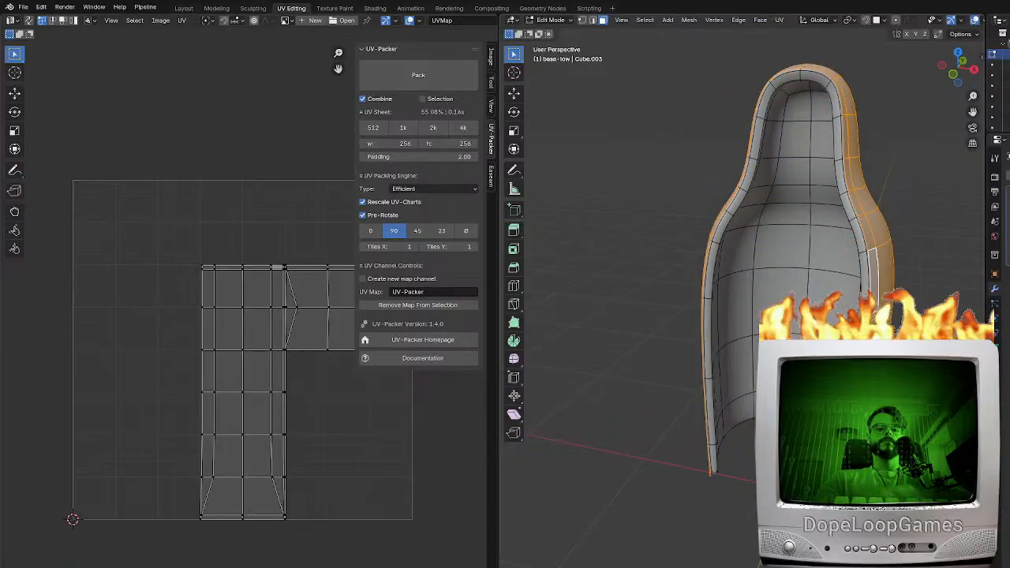
{"action": "key", "text": "p"}
{"action": "key", "text": "s"}
{"action": "key", "text": "Tab"}
{"action": "left_click", "coordinate": [871, 276]}
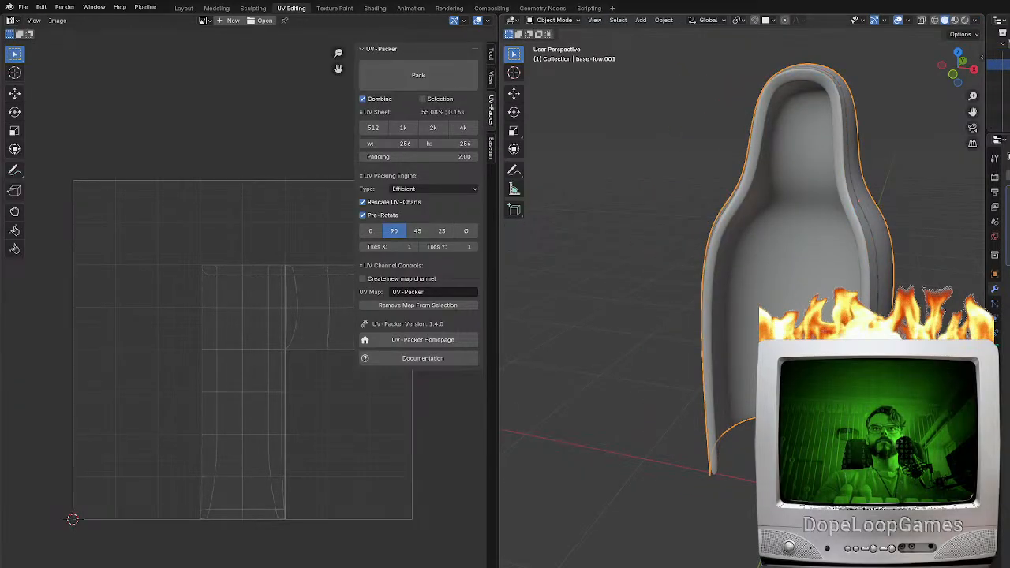
Add a Solidify modifier to the separated outer shell base-low.001
{"action": "key", "text": "Tab"}
{"action": "middle_click_drag", "start_coordinate": [871, 276], "coordinate": [667, 275]}
{"action": "key", "text": "a"}
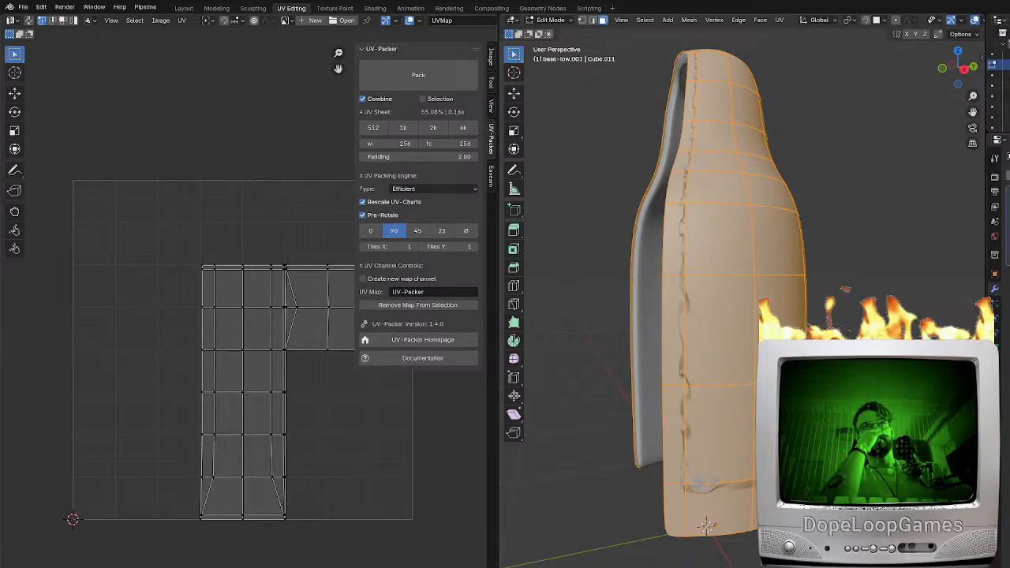
{"action": "key", "text": "shift+a"}
{"action": "left_click", "coordinate": [1006, 181]}
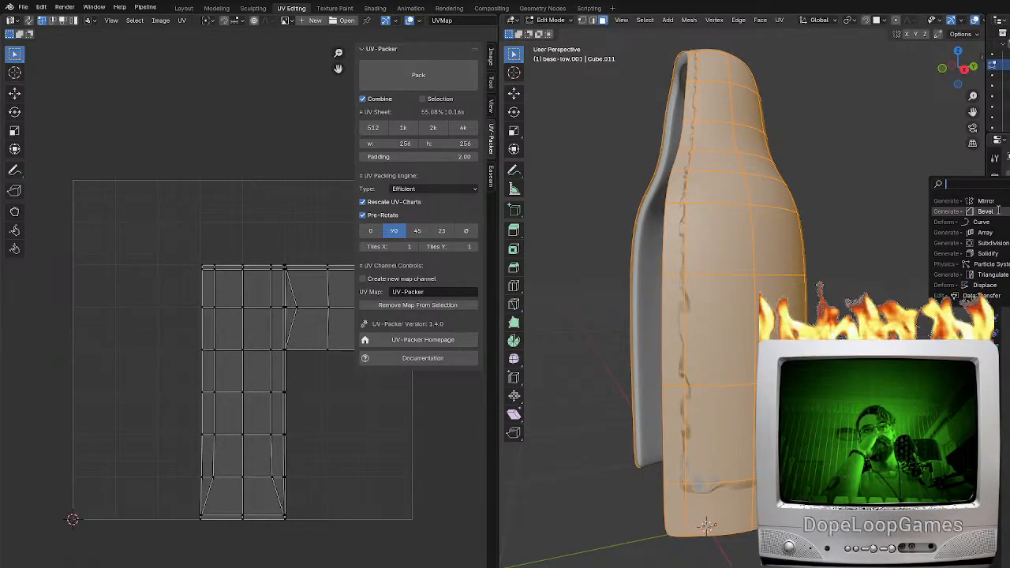
{"action": "left_click", "coordinate": [984, 255]}
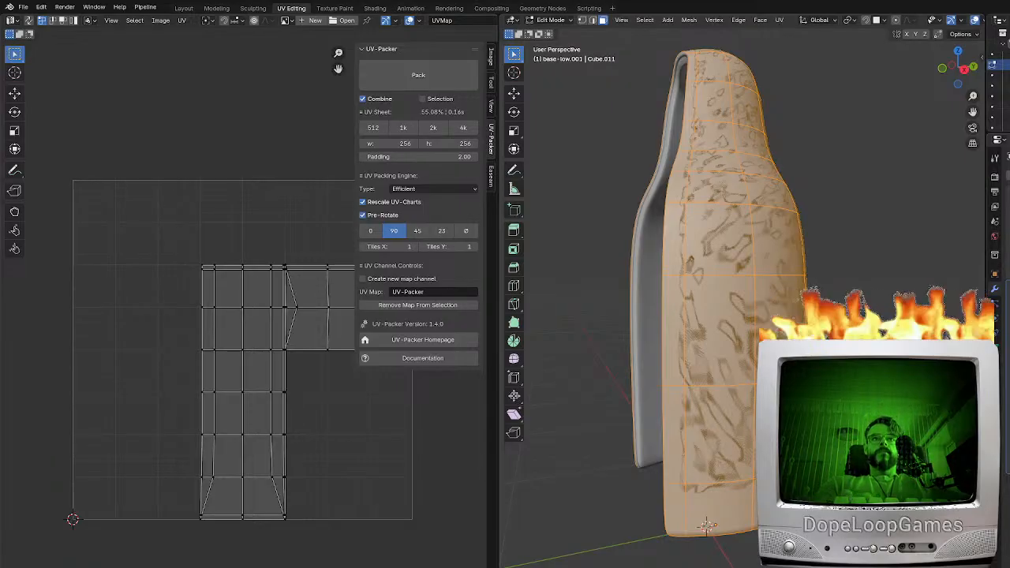
Inspect the shell's thickened rim up close in Object Mode and Edit Mode
{"action": "key", "text": "ctrl+z"}
{"action": "middle_click_drag", "start_coordinate": [677, 276], "coordinate": [714, 284]}
{"action": "left_click", "coordinate": [716, 285]}
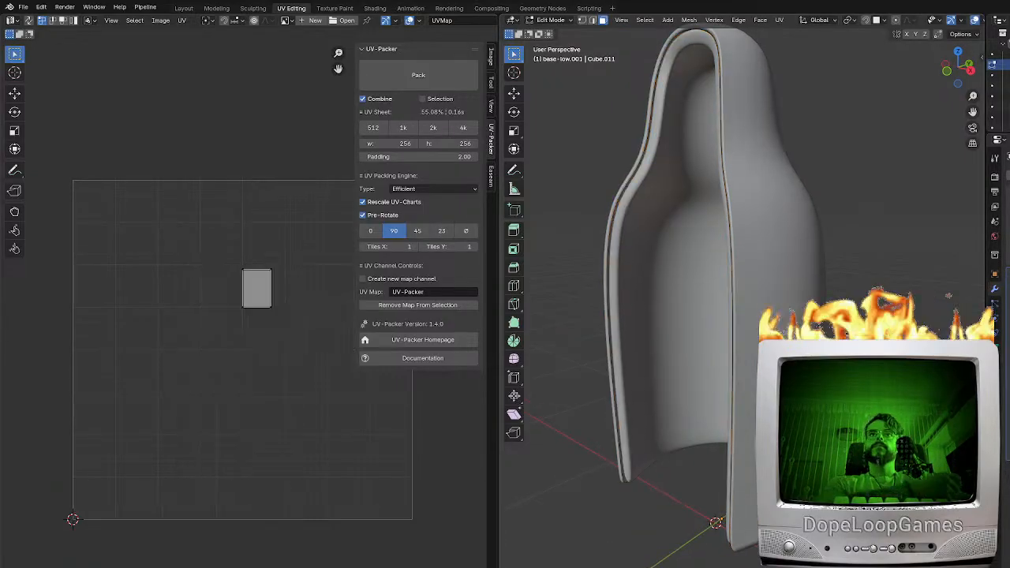
{"action": "key", "text": "Tab"}
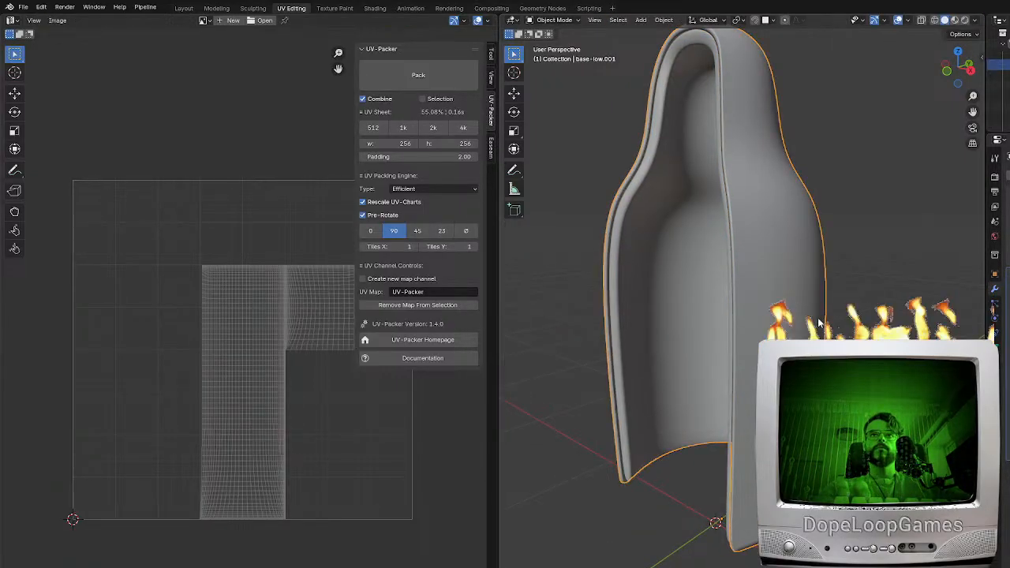
{"action": "scroll", "coordinate": [726, 268], "scroll_direction": "up", "scroll_amount": 3}
{"action": "key", "text": "Tab"}
{"action": "middle_click_drag", "start_coordinate": [671, 276], "coordinate": [836, 264]}
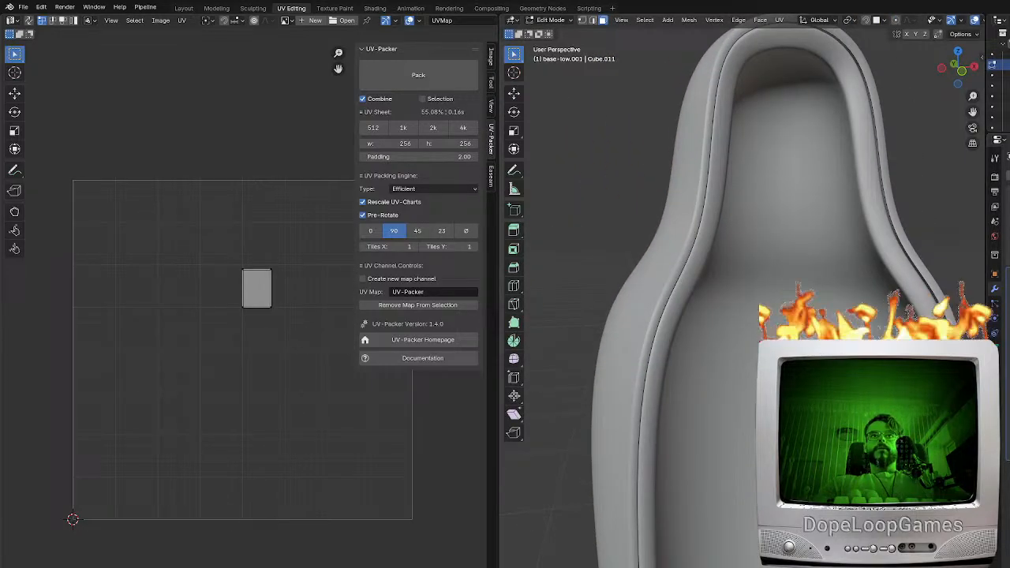
Select the lowest horizontal edge loop around the outer shell and move it down about 0.11 m along Z
{"action": "middle_click_drag", "start_coordinate": [613, 424], "coordinate": [676, 409]}
{"action": "middle_click_drag", "start_coordinate": [676, 561], "coordinate": [695, 378], "text": "shift"}
{"action": "left_click", "coordinate": [704, 449]}
{"action": "left_click", "coordinate": [592, 20]}
{"action": "left_click", "coordinate": [740, 430]}
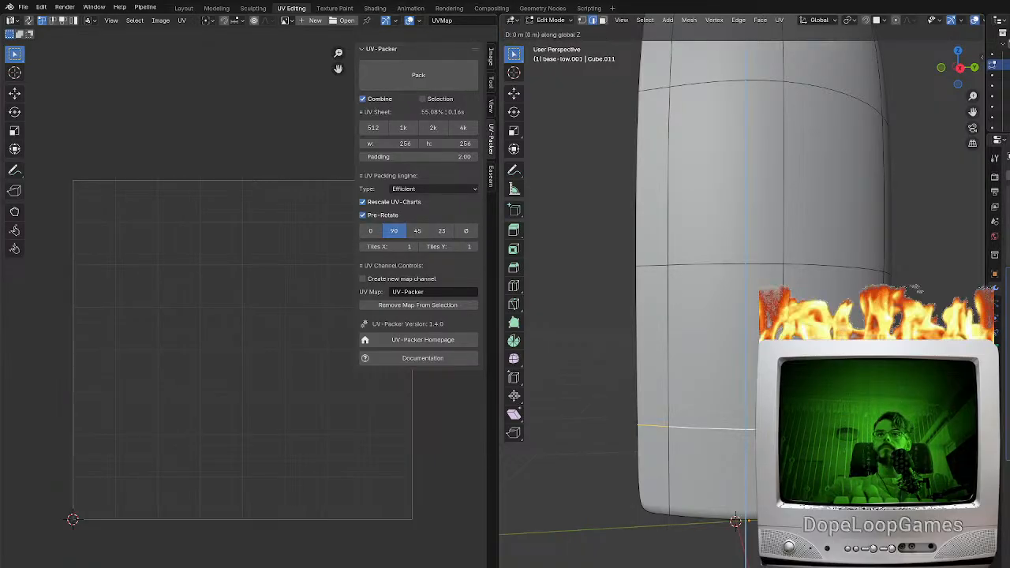
{"action": "middle_click_drag", "start_coordinate": [717, 533], "coordinate": [724, 487]}
{"action": "left_click", "coordinate": [737, 458]}
{"action": "left_click", "coordinate": [737, 458], "text": "alt"}
{"action": "key", "text": "g"}
{"action": "key", "text": "z"}
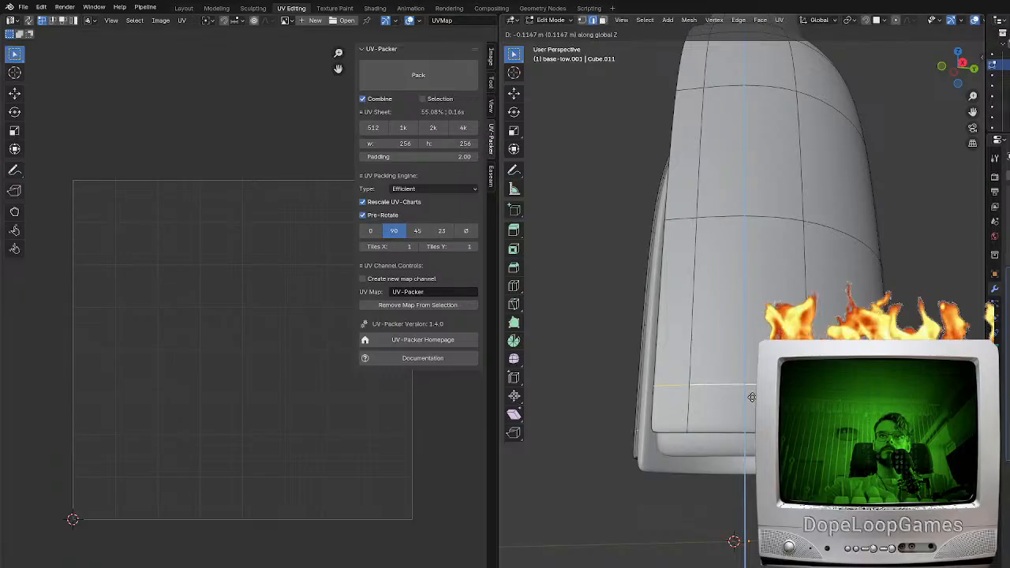
{"action": "left_click", "coordinate": [751, 394]}
Split the shell along the selected lower edge loop using Faces by Edges
{"action": "middle_click_drag", "start_coordinate": [712, 396], "coordinate": [715, 403]}
{"action": "middle_click_drag", "start_coordinate": [631, 442], "coordinate": [663, 457]}
{"action": "key", "text": "F3"}
{"action": "type", "text": "split face"}
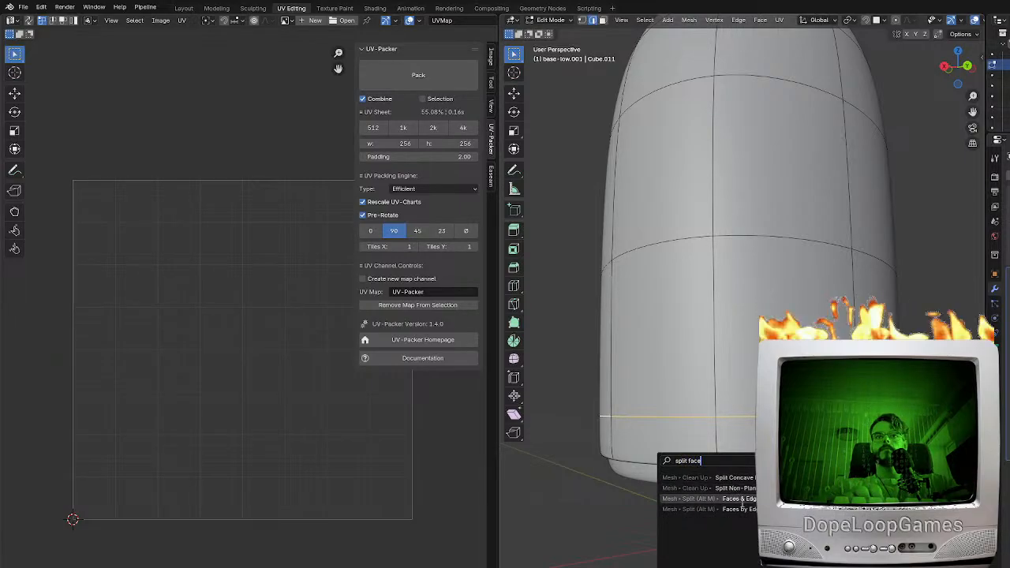
{"action": "left_click", "coordinate": [740, 510]}
{"action": "middle_click_drag", "start_coordinate": [696, 506], "coordinate": [777, 482]}
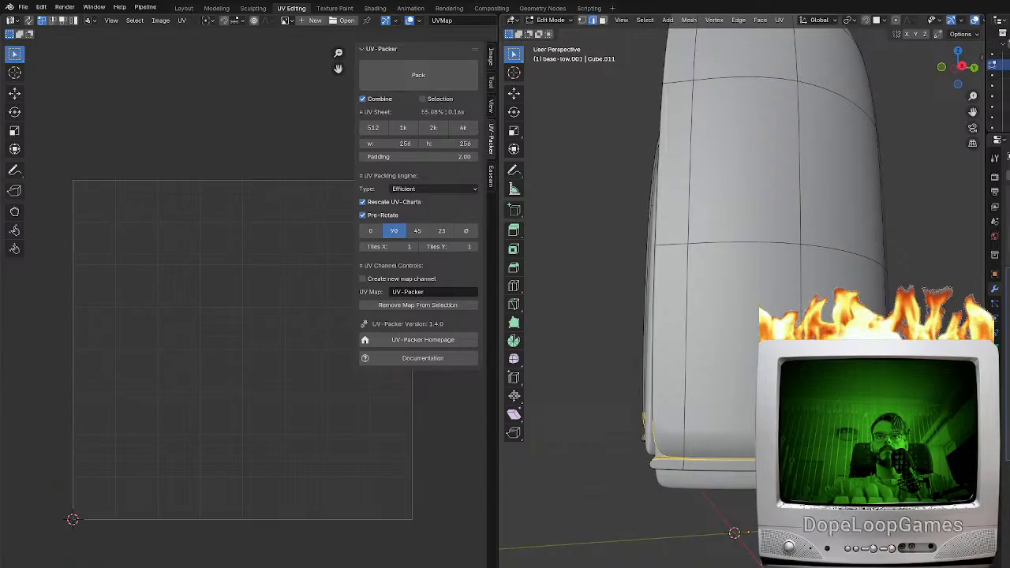
Select the vertices around the split at the shell's lower front corner and merge them by distance
{"action": "middle_click_drag", "start_coordinate": [777, 483], "coordinate": [681, 434]}
{"action": "key", "text": "alt+a"}
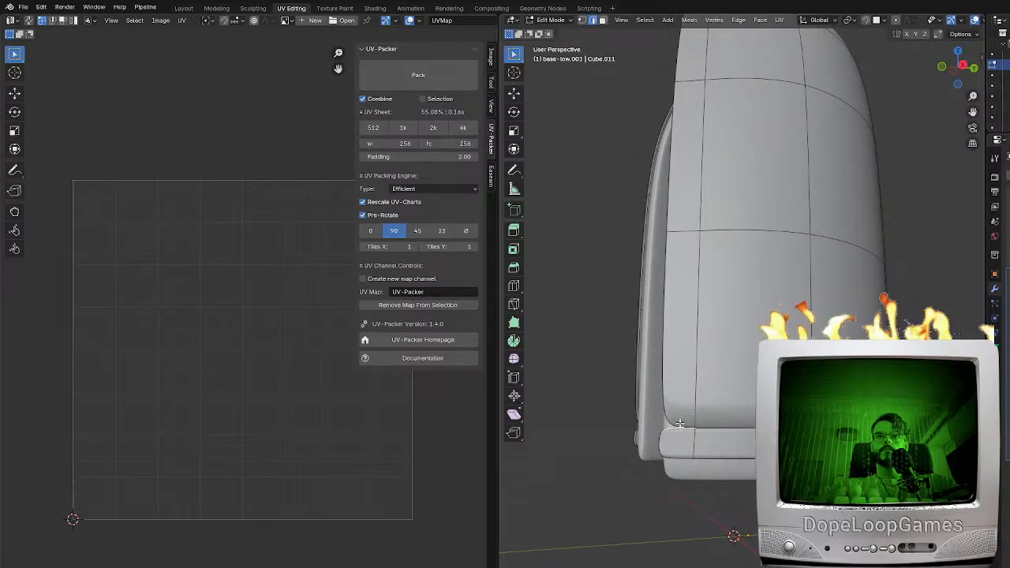
{"action": "key", "text": "shift+z"}
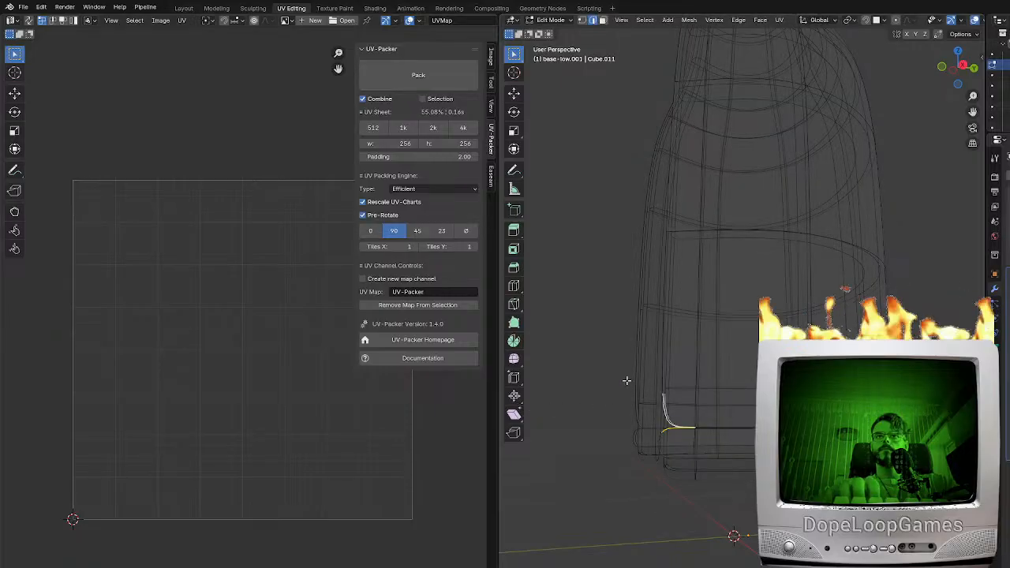
{"action": "left_click", "coordinate": [580, 22]}
{"action": "middle_click_drag", "start_coordinate": [702, 451], "coordinate": [712, 434]}
{"action": "key", "text": "F3"}
{"action": "type", "text": "dista"}
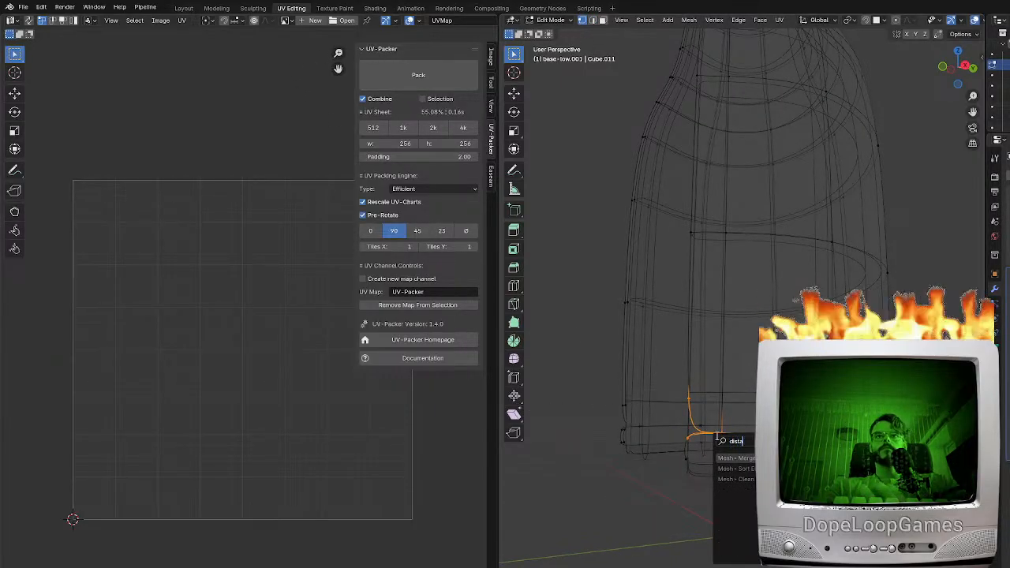
{"action": "key", "text": "Return"}
{"action": "key", "text": "shift+z"}
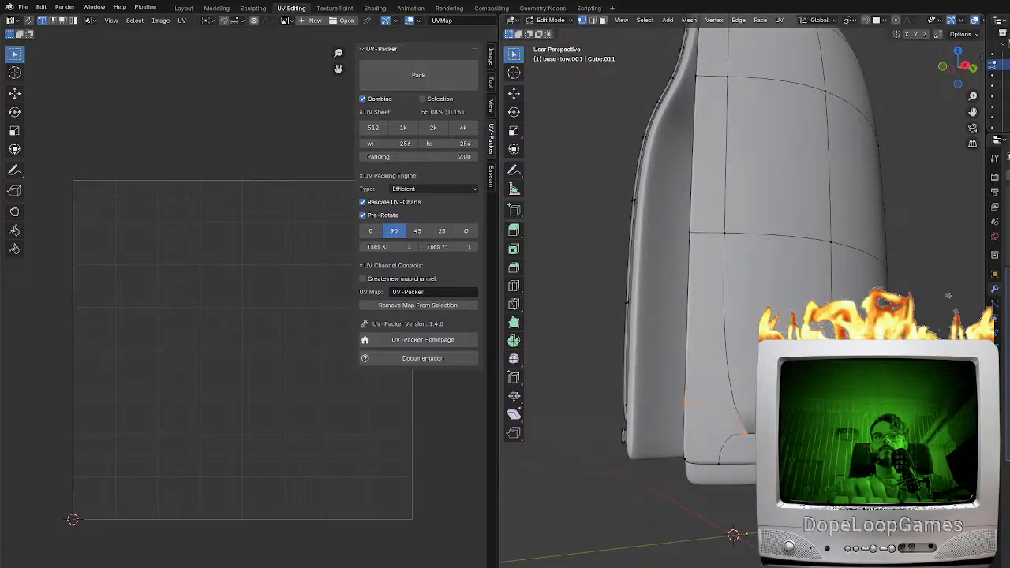
Select the vertical edge loop beside the shell's open-side rim and split the rim strip from the main surface along it
{"action": "left_click", "coordinate": [693, 240], "text": "alt"}
{"action": "left_click", "coordinate": [685, 270], "text": "alt"}
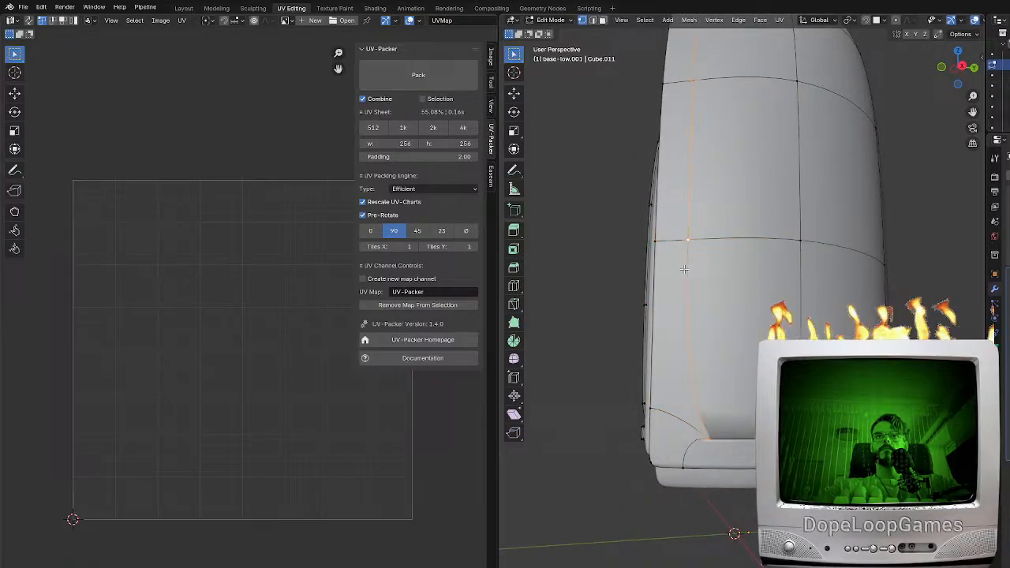
{"action": "middle_click_drag", "start_coordinate": [686, 270], "coordinate": [694, 466], "text": "shift"}
{"action": "middle_click_drag", "start_coordinate": [793, 253], "coordinate": [970, 225]}
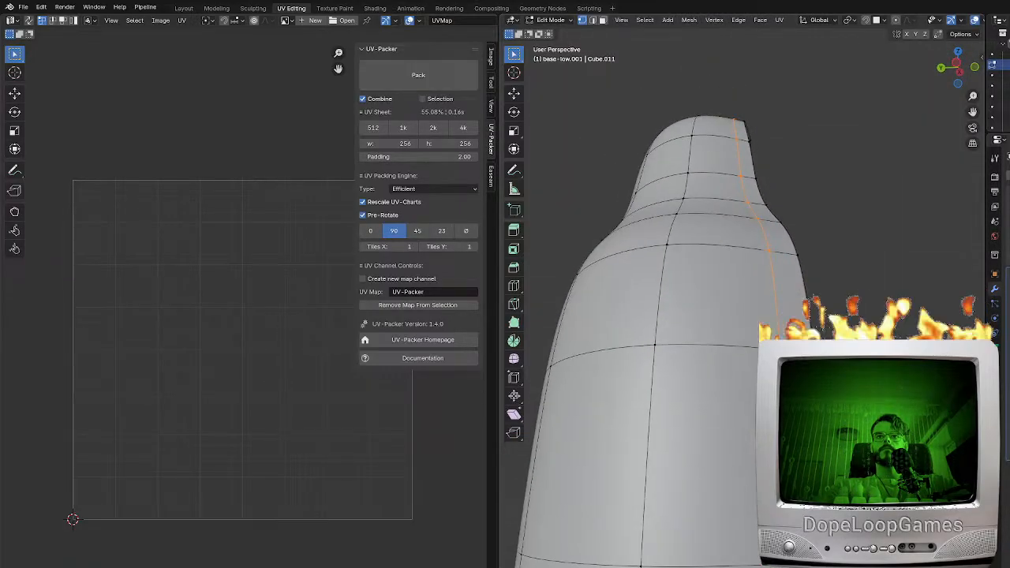
{"action": "middle_click_drag", "start_coordinate": [797, 379], "coordinate": [788, 127], "text": "shift"}
{"action": "middle_click_drag", "start_coordinate": [789, 237], "coordinate": [777, 272]}
{"action": "mouse_move", "coordinate": [884, 430]}
{"action": "middle_mouse_down"}
{"action": "mouse_move", "coordinate": [861, 446]}
{"action": "mouse_move", "coordinate": [892, 430]}
{"action": "mouse_move", "coordinate": [877, 434]}
{"action": "middle_mouse_up"}
{"action": "key", "text": "F3"}
{"action": "key", "text": "Return"}
{"action": "left_click", "coordinate": [738, 439]}
{"action": "middle_click_drag", "start_coordinate": [761, 392], "coordinate": [792, 407]}
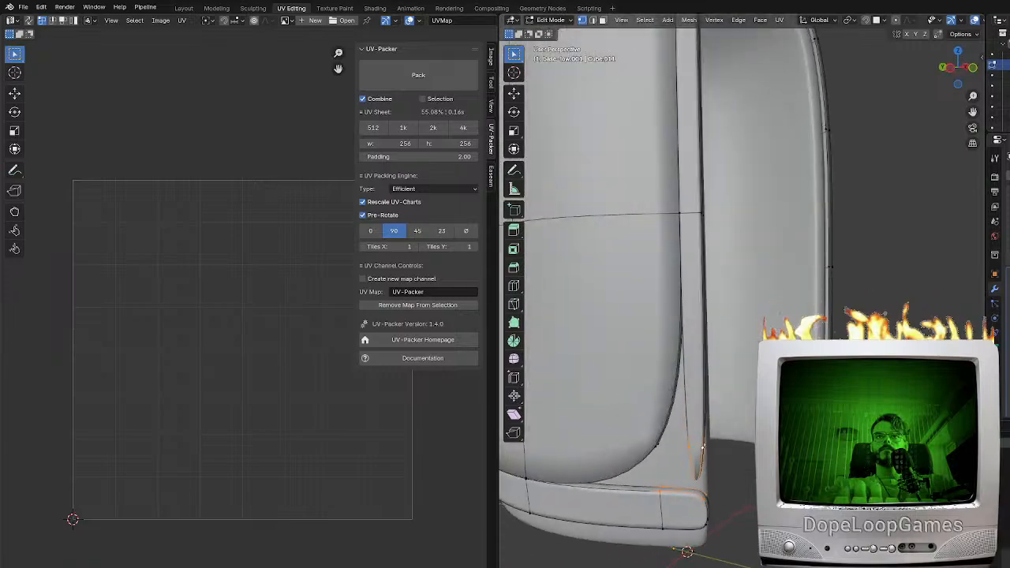
Examine the split rim and bottom strip of the shell from several sides in Object Mode and Edit Mode
{"action": "scroll", "coordinate": [725, 435], "scroll_direction": "down", "scroll_amount": 8}
{"action": "middle_click_drag", "start_coordinate": [725, 435], "coordinate": [702, 347]}
{"action": "key", "text": "Tab"}
{"action": "scroll", "coordinate": [764, 410], "scroll_direction": "up", "scroll_amount": 3}
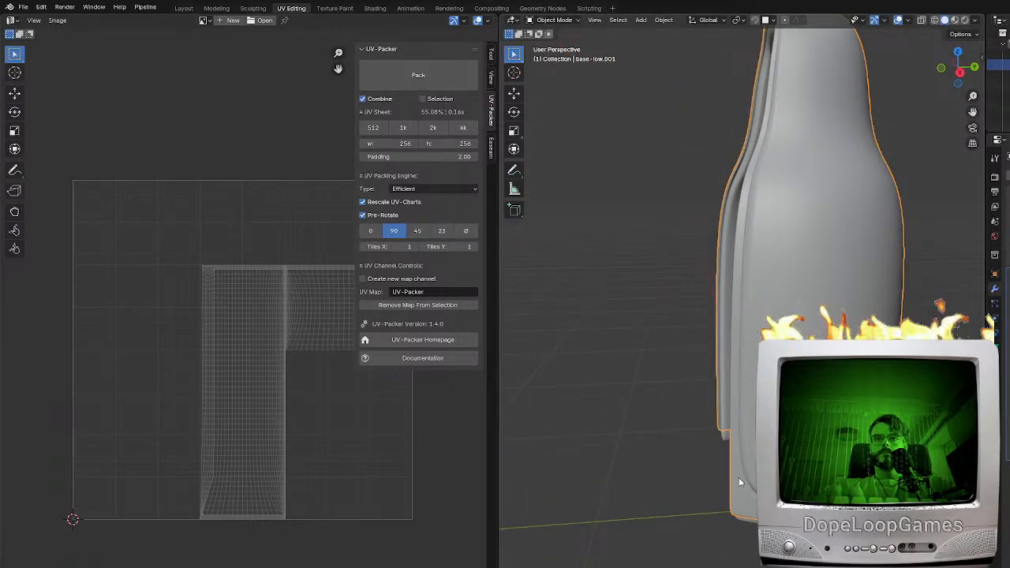
{"action": "key", "text": "Tab"}
{"action": "middle_click_drag", "start_coordinate": [746, 479], "coordinate": [966, 300]}
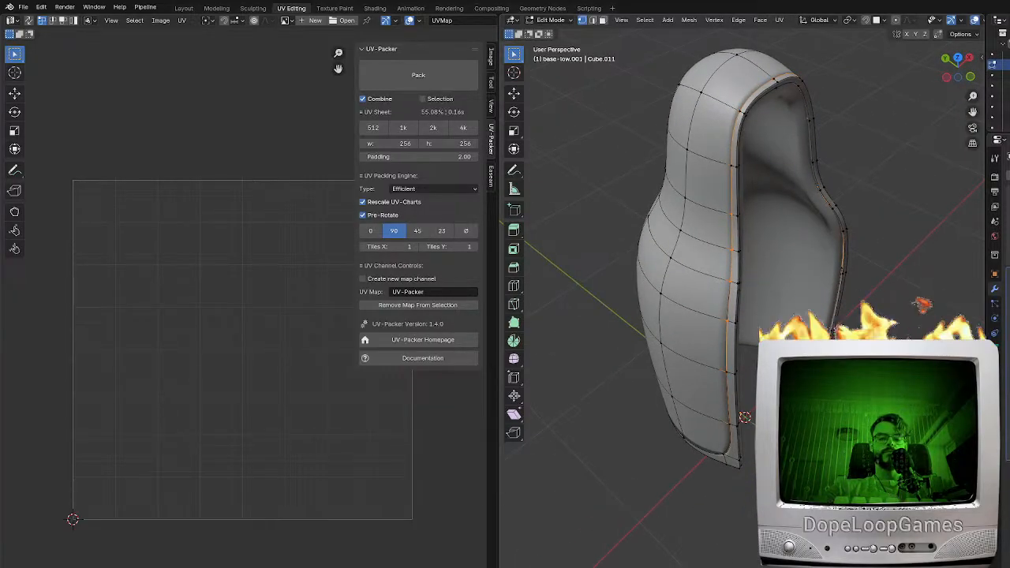
{"action": "key", "text": "KP_7"}
{"action": "middle_click_drag", "start_coordinate": [710, 341], "coordinate": [711, 448]}
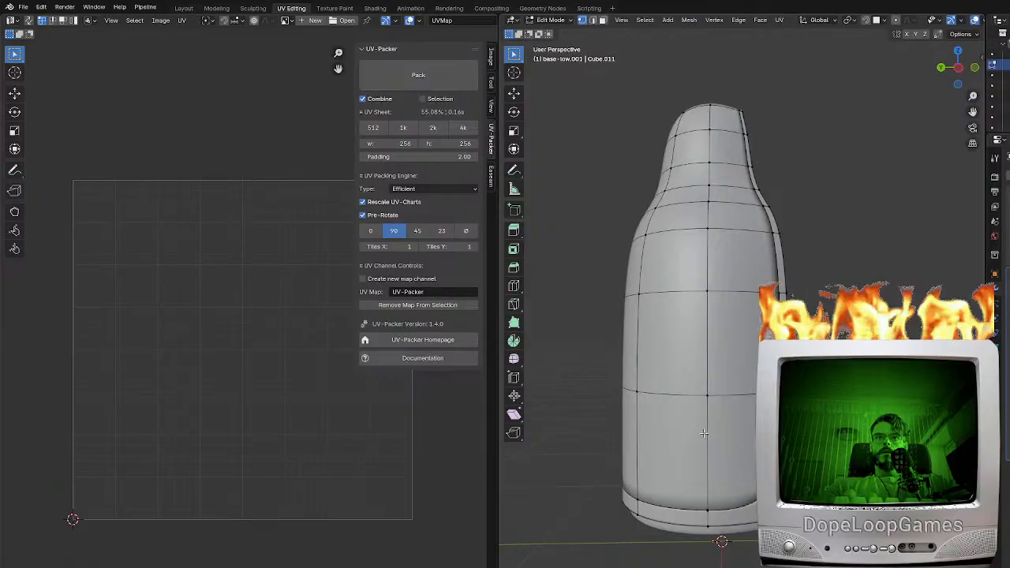
Add two horizontal edge loops around the lower body of the shell
{"action": "key", "text": "ctrl+r"}
{"action": "left_click", "coordinate": [699, 425]}
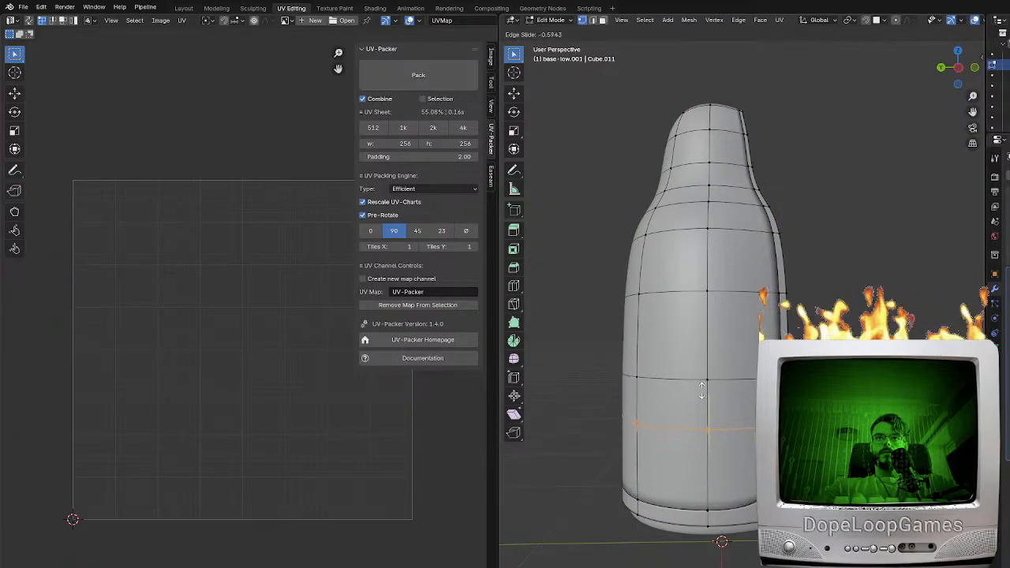
{"action": "left_click", "coordinate": [703, 400]}
{"action": "key", "text": "ctrl+r"}
{"action": "left_click", "coordinate": [705, 409]}
{"action": "left_click", "coordinate": [706, 409]}
Add another horizontal edge loop between the two new loops on the shell's lower body
{"action": "middle_click_drag", "start_coordinate": [725, 410], "coordinate": [698, 385]}
{"action": "scroll", "coordinate": [698, 385], "scroll_direction": "up", "scroll_amount": 1}
{"action": "key", "text": "ctrl+r"}
{"action": "left_click", "coordinate": [777, 395]}
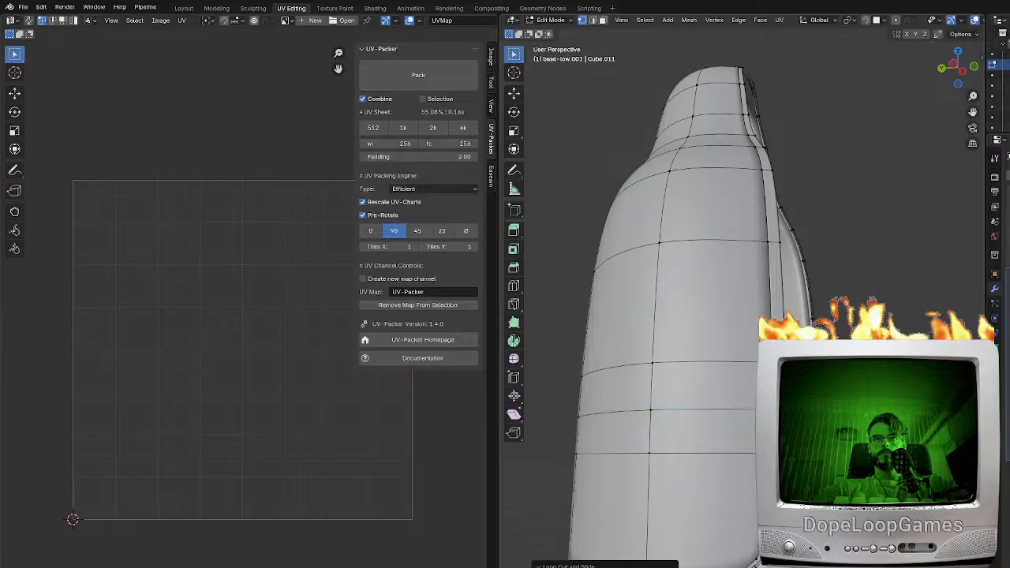
{"action": "key", "text": "ctrl+r"}
{"action": "left_click", "coordinate": [702, 433]}
{"action": "left_click", "coordinate": [702, 422]}
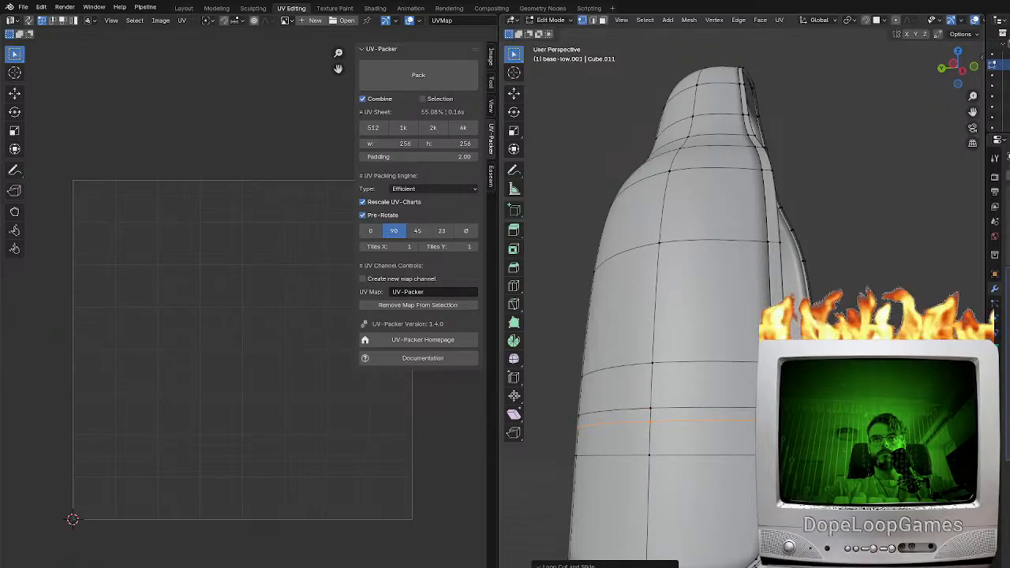
With the smoothed preview off, move the two lowest of the new edge loops down along Z to widen the bands
{"action": "key", "text": "alt+z"}
{"action": "key", "text": "alt+z"}
{"action": "scroll", "coordinate": [694, 315], "scroll_direction": "up", "scroll_amount": 1}
{"action": "middle_click_drag", "start_coordinate": [694, 394], "coordinate": [678, 304], "text": "shift"}
{"action": "scroll", "coordinate": [694, 316], "scroll_direction": "up", "scroll_amount": 1}
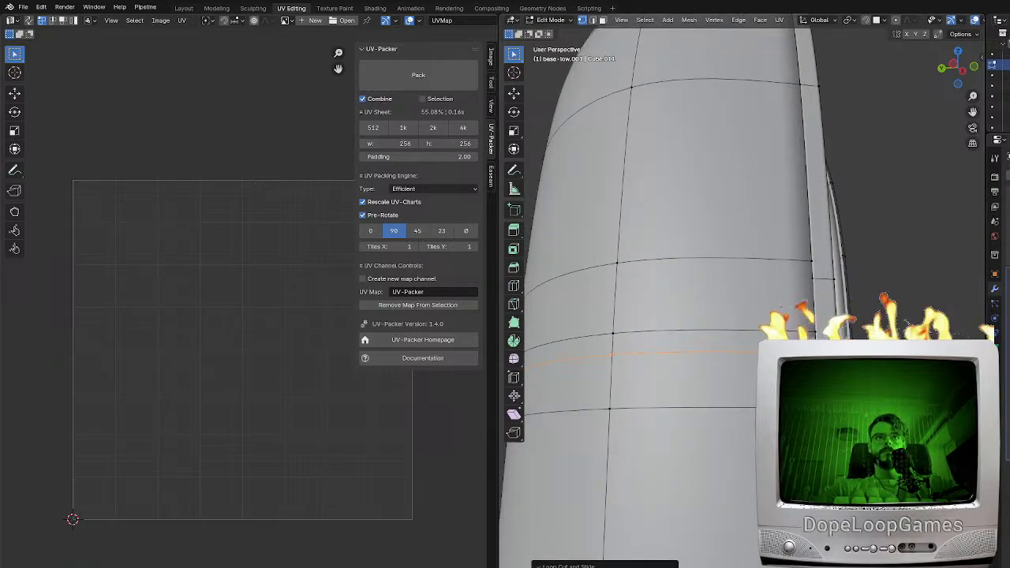
{"action": "middle_click_drag", "start_coordinate": [705, 422], "coordinate": [814, 453], "text": "shift"}
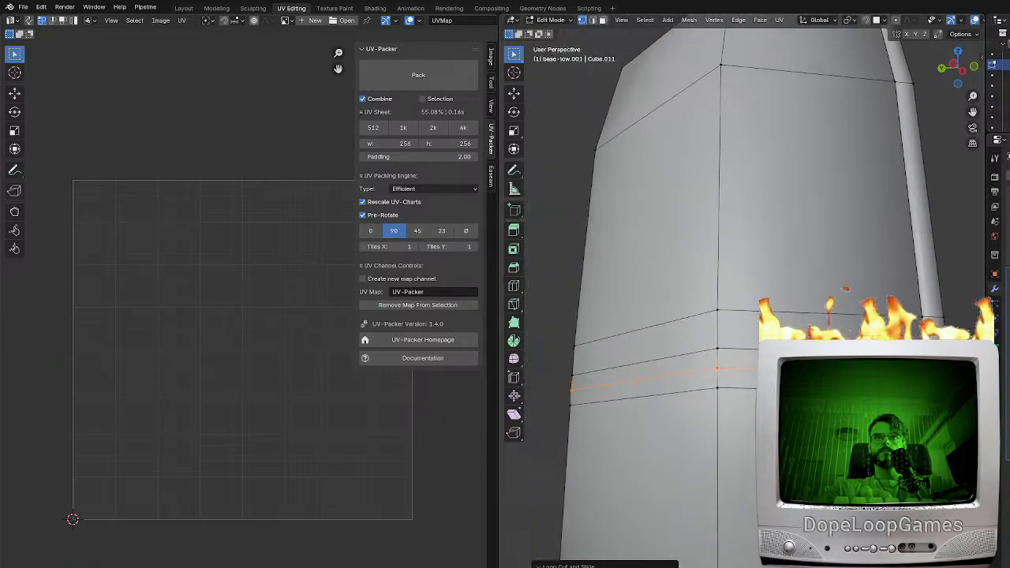
{"action": "left_click", "coordinate": [725, 403]}
{"action": "left_click", "coordinate": [726, 403], "text": "alt"}
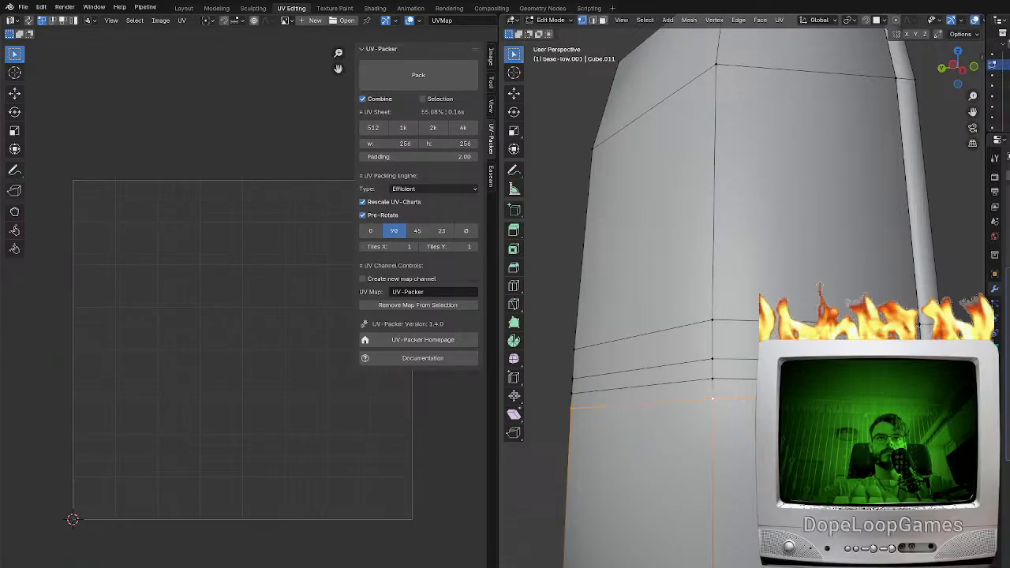
{"action": "key", "text": "g"}
{"action": "key", "text": "z"}
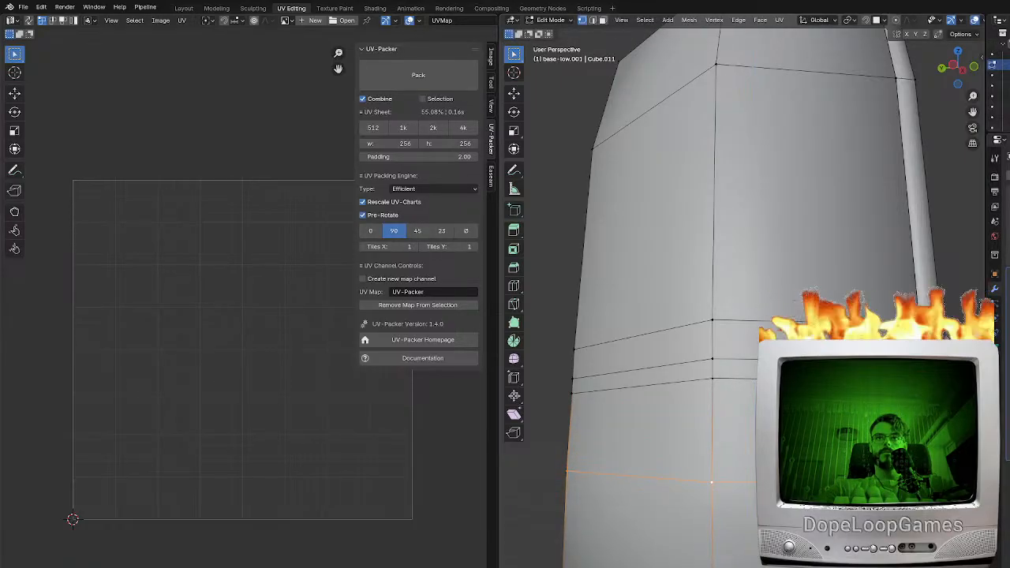
{"action": "left_click", "coordinate": [727, 422]}
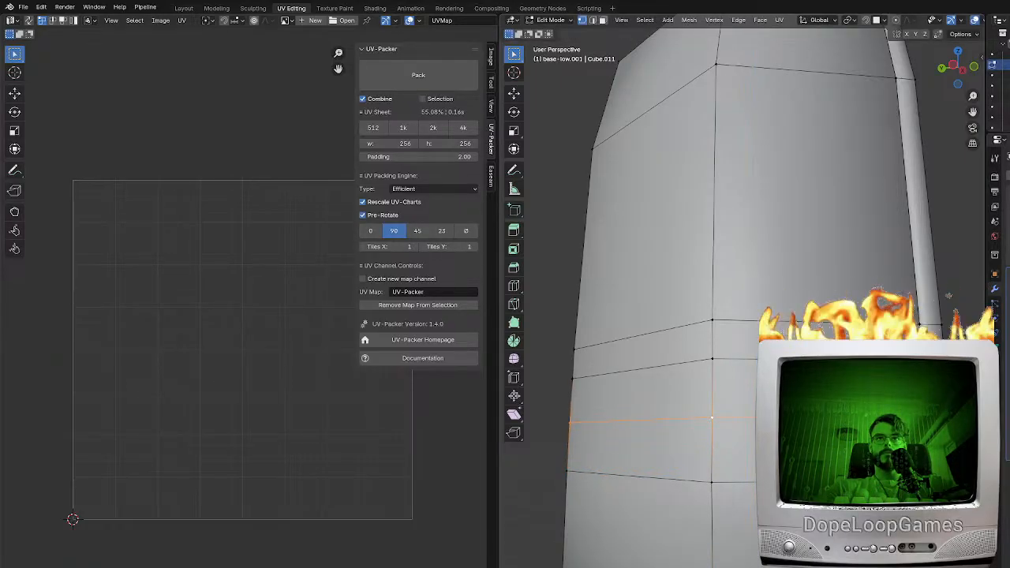
Cut a further edge loop within the widened bands on the shell's lower body
{"action": "middle_click_drag", "start_coordinate": [727, 422], "coordinate": [580, 414], "text": "shift"}
{"action": "key", "text": "ctrl+r"}
{"action": "left_click", "coordinate": [580, 415]}
{"action": "left_click", "coordinate": [581, 379]}
{"action": "middle_click_drag", "start_coordinate": [581, 379], "coordinate": [604, 377]}
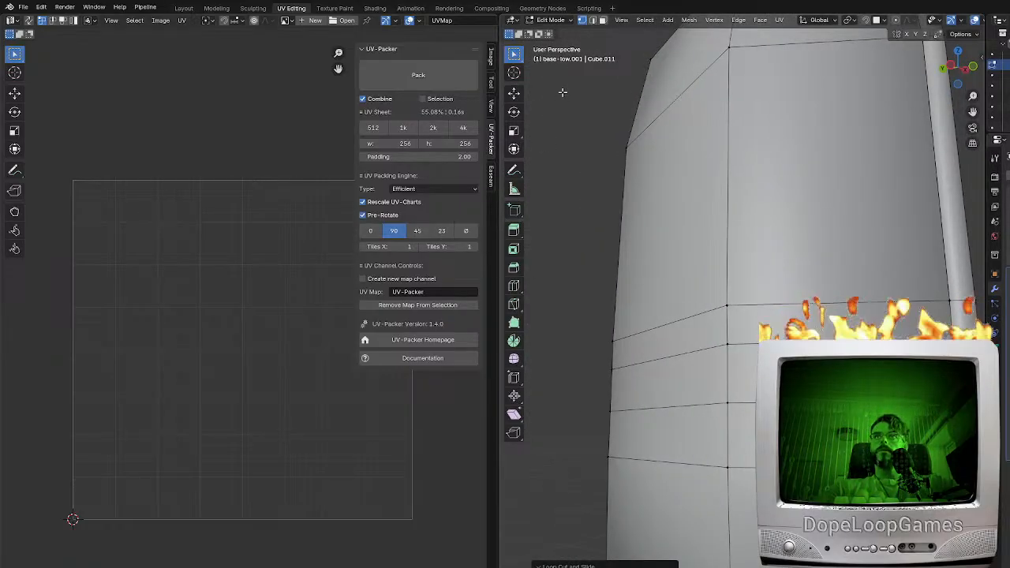
Select the ring of faces directly below the shell's upper section and delete it to open a gap
{"action": "left_click", "coordinate": [603, 26]}
{"action": "left_click", "coordinate": [745, 366]}
{"action": "left_click", "coordinate": [678, 379], "text": "shift"}
{"action": "middle_click_drag", "start_coordinate": [648, 383], "coordinate": [701, 405]}
{"action": "left_click", "coordinate": [627, 407], "text": "shift"}
{"action": "middle_click_drag", "start_coordinate": [627, 407], "coordinate": [746, 402]}
{"action": "left_click", "coordinate": [625, 404], "text": "shift"}
{"action": "left_click", "coordinate": [770, 402], "text": "shift"}
{"action": "left_click", "coordinate": [738, 400], "text": "shift"}
{"action": "key", "text": "x"}
{"action": "left_click", "coordinate": [742, 426]}
Delete the tall ring of faces between the narrow middle band and the bottom strip
{"action": "scroll", "coordinate": [777, 418], "scroll_direction": "down", "scroll_amount": 3}
{"action": "middle_click_drag", "start_coordinate": [828, 418], "coordinate": [652, 417]}
{"action": "left_click", "coordinate": [788, 398]}
{"action": "left_click", "coordinate": [770, 418], "text": "alt"}
{"action": "key", "text": "x"}
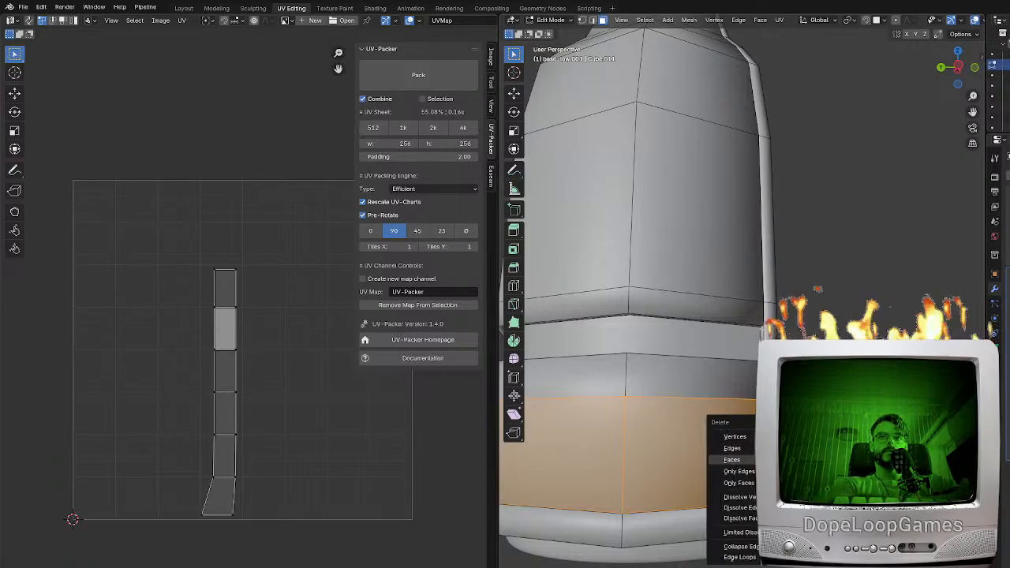
{"action": "left_click", "coordinate": [732, 459]}
{"action": "scroll", "coordinate": [733, 394], "scroll_direction": "up", "scroll_amount": 2}
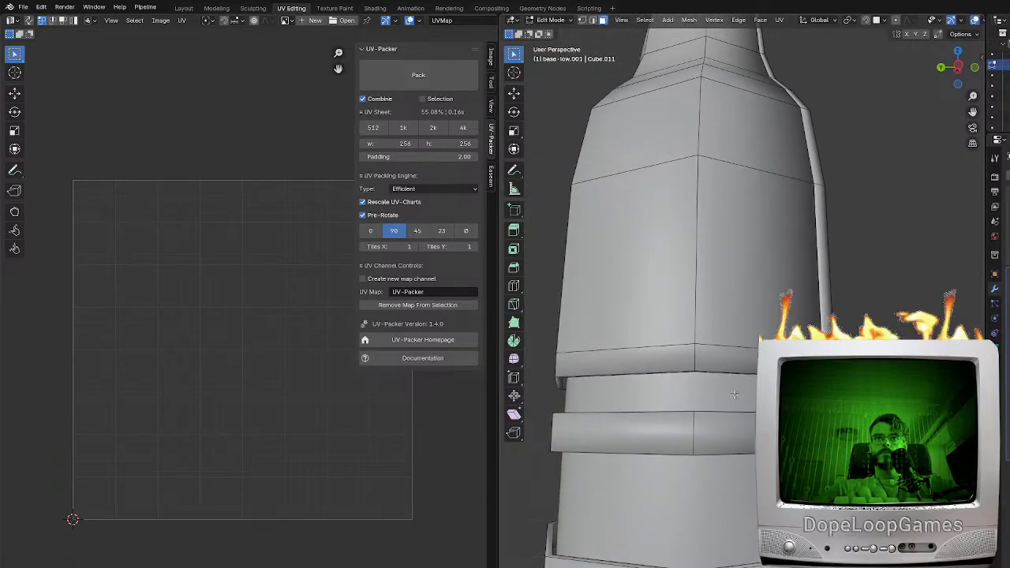
Add two horizontal edge loops around the shell's upper section and scale them together along Z to about 0.73
{"action": "left_click", "coordinate": [704, 289]}
{"action": "mouse_move", "coordinate": [704, 289]}
{"action": "middle_mouse_down"}
{"action": "mouse_move", "coordinate": [870, 298]}
{"action": "mouse_move", "coordinate": [705, 291]}
{"action": "middle_mouse_up"}
{"action": "middle_click_drag", "start_coordinate": [955, 290], "coordinate": [916, 288]}
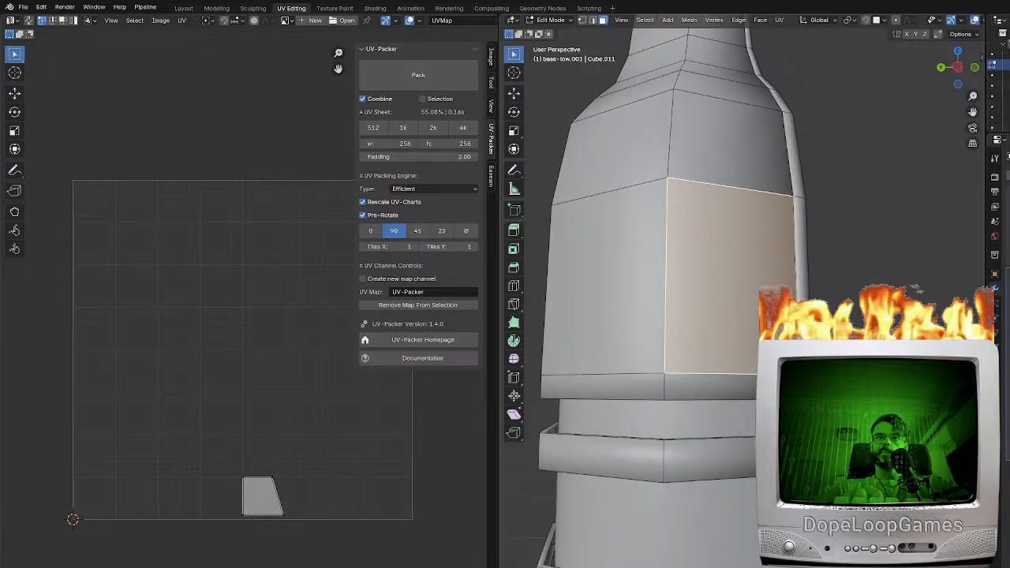
{"action": "mouse_move", "coordinate": [646, 323]}
{"action": "middle_mouse_down"}
{"action": "mouse_move", "coordinate": [683, 327]}
{"action": "mouse_move", "coordinate": [648, 317]}
{"action": "middle_mouse_up"}
{"action": "key", "text": "ctrl+r"}
{"action": "scroll", "coordinate": [654, 257], "scroll_direction": "up", "scroll_amount": 1}
{"action": "left_click", "coordinate": [654, 256]}
{"action": "right_click", "coordinate": [654, 257]}
{"action": "middle_click_drag", "start_coordinate": [871, 345], "coordinate": [877, 372]}
{"action": "key", "text": "s"}
{"action": "key", "text": "z"}
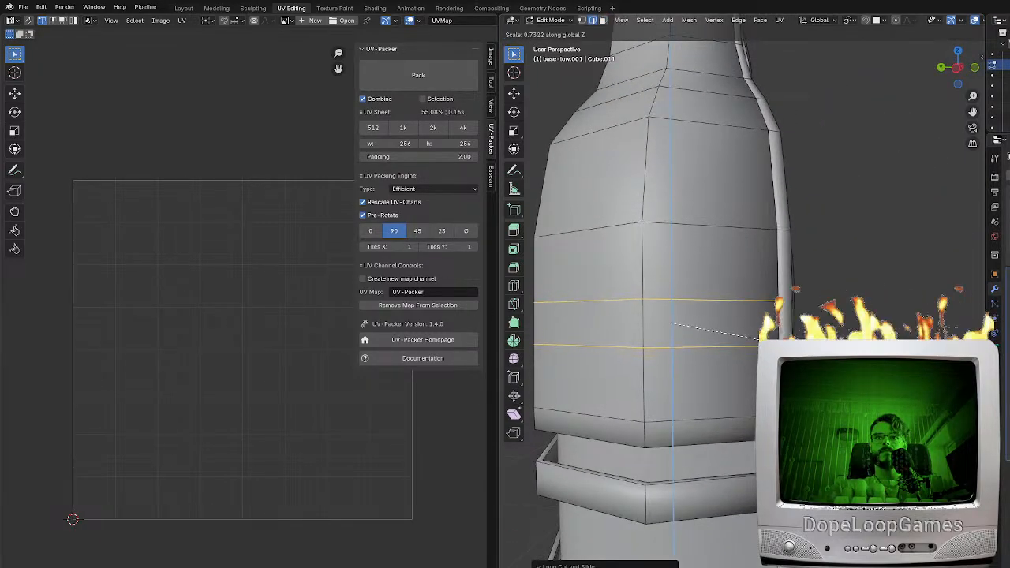
{"action": "left_click", "coordinate": [759, 334]}
Add two matching edge loops across the shell's rim strip and scale them closer together along Z to about 0.39
{"action": "scroll", "coordinate": [759, 334], "scroll_direction": "up", "scroll_amount": 2}
{"action": "key", "text": "ctrl+r"}
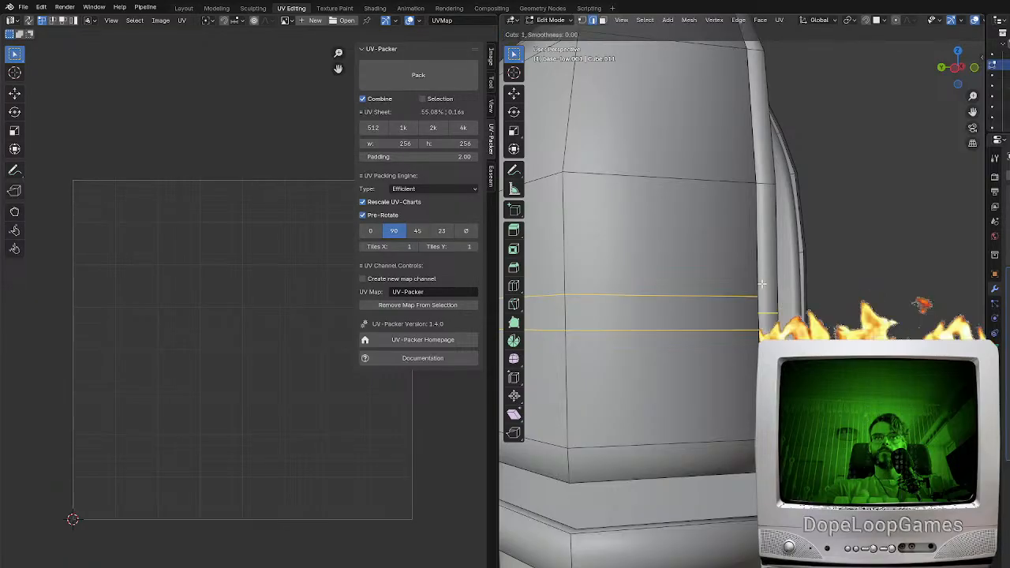
{"action": "left_click", "coordinate": [762, 283]}
{"action": "right_click", "coordinate": [762, 283]}
{"action": "key", "text": "s"}
{"action": "key", "text": "z"}
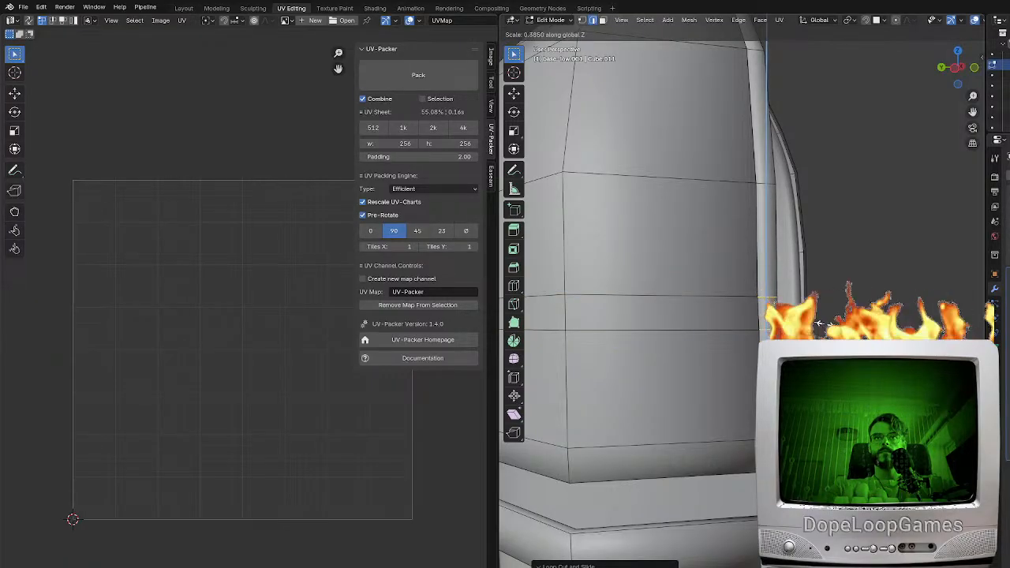
{"action": "left_click", "coordinate": [820, 324]}
Examine the whole segmented shell from the side and front, including in wireframe, and clear the selection
{"action": "scroll", "coordinate": [631, 398], "scroll_direction": "down", "scroll_amount": 6}
{"action": "middle_click_drag", "start_coordinate": [607, 401], "coordinate": [789, 461]}
{"action": "key", "text": "KP_3"}
{"action": "key", "text": "KP_1"}
{"action": "key", "text": "shift+z"}
{"action": "left_click_drag", "start_coordinate": [932, 540], "coordinate": [775, 144]}
{"action": "key", "text": "alt+a"}
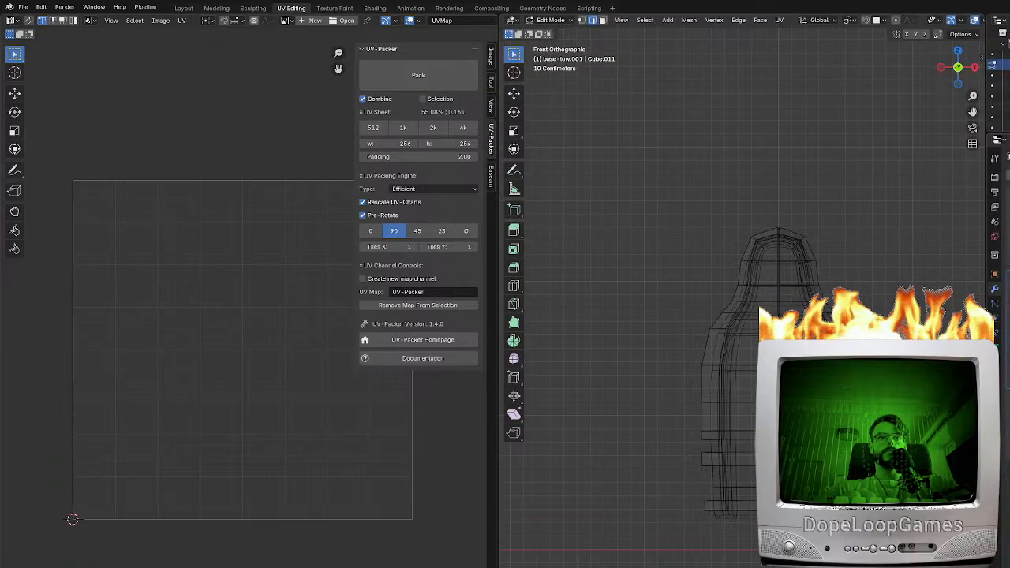
{"action": "scroll", "coordinate": [741, 304], "scroll_direction": "up", "scroll_amount": 2}
{"action": "key", "text": "shift+z"}
Add an edge loop across the rim strip and slide it level with the lower edge of the upper section
{"action": "middle_click_drag", "start_coordinate": [670, 316], "coordinate": [769, 305]}
{"action": "scroll", "coordinate": [671, 300], "scroll_direction": "up", "scroll_amount": 5}
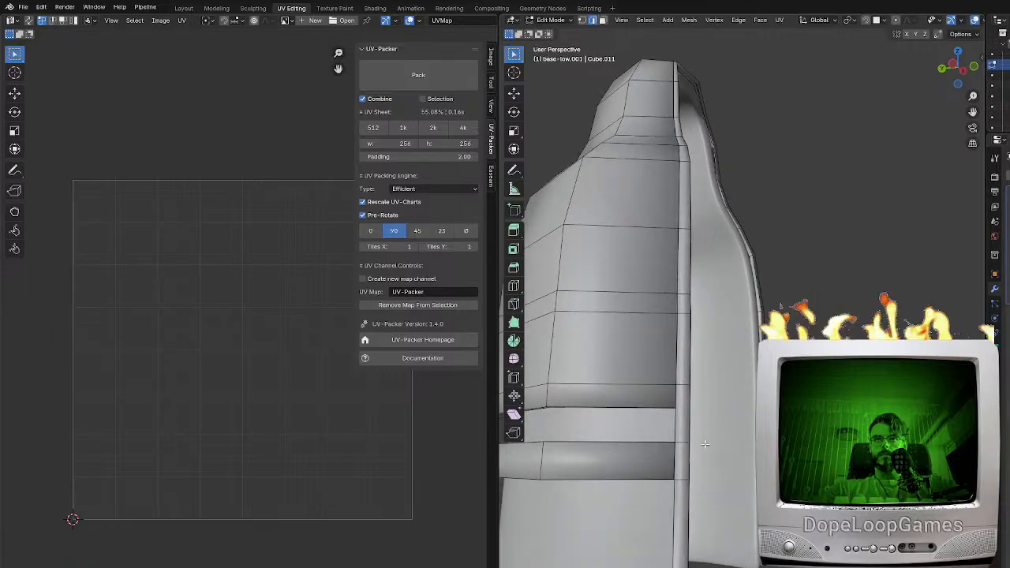
{"action": "key", "text": "ctrl+r"}
{"action": "left_click", "coordinate": [739, 432]}
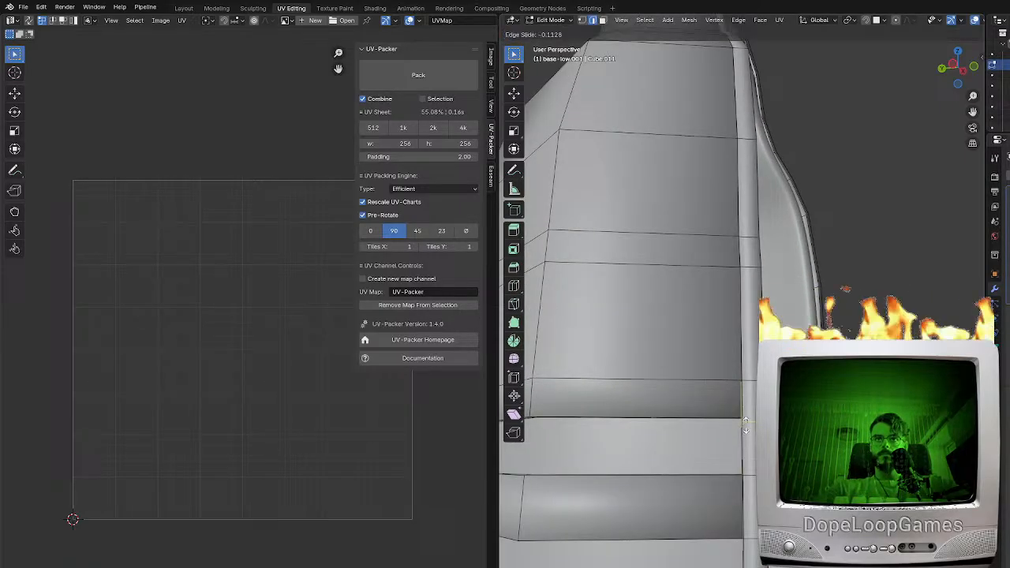
{"action": "left_click", "coordinate": [738, 418]}
{"action": "scroll", "coordinate": [738, 416], "scroll_direction": "up", "scroll_amount": 6}
{"action": "middle_click_drag", "start_coordinate": [738, 415], "coordinate": [741, 356], "text": "shift"}
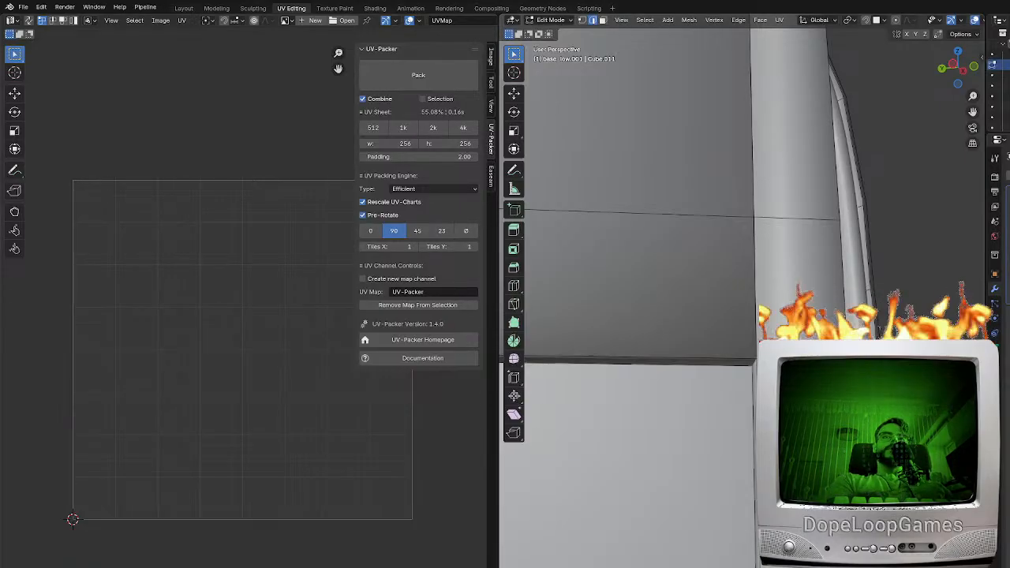
{"action": "scroll", "coordinate": [742, 347], "scroll_direction": "down", "scroll_amount": 2}
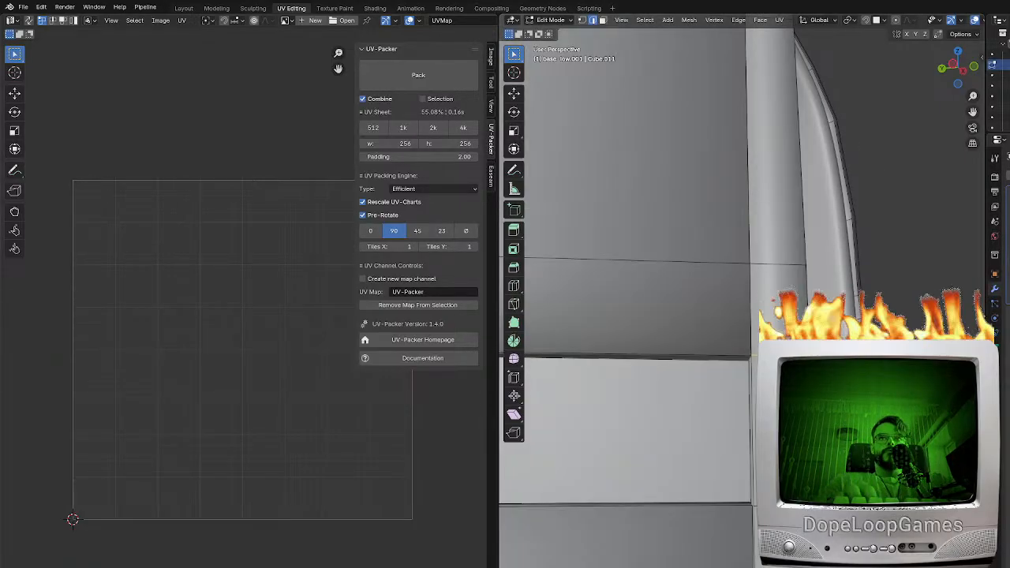
{"action": "scroll", "coordinate": [741, 347], "scroll_direction": "down", "scroll_amount": 2}
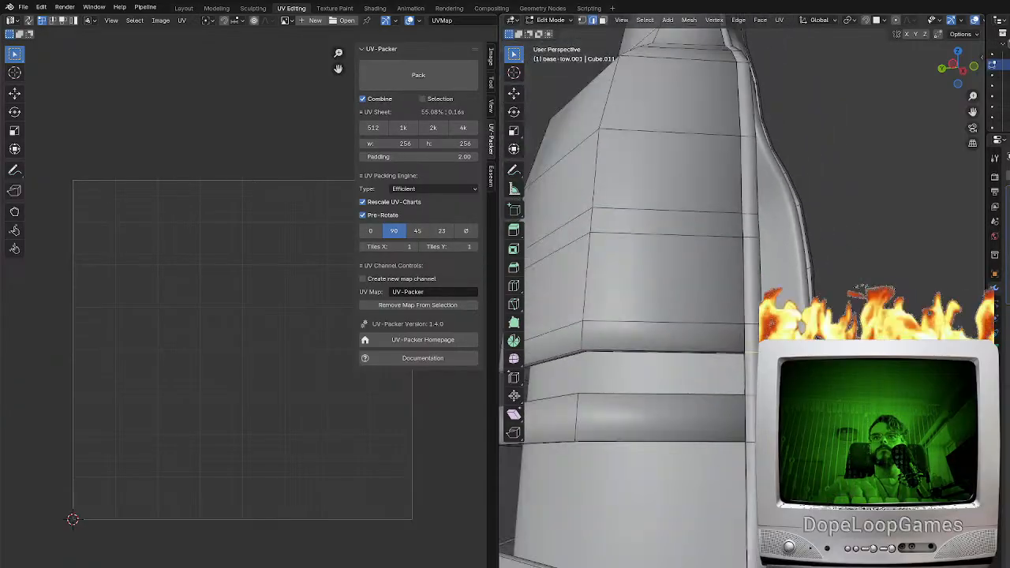
Delete the large panel faces between the edge loops of the shell's upper body section, leaving its border strips
{"action": "middle_click_drag", "start_coordinate": [629, 286], "coordinate": [712, 338], "text": "shift"}
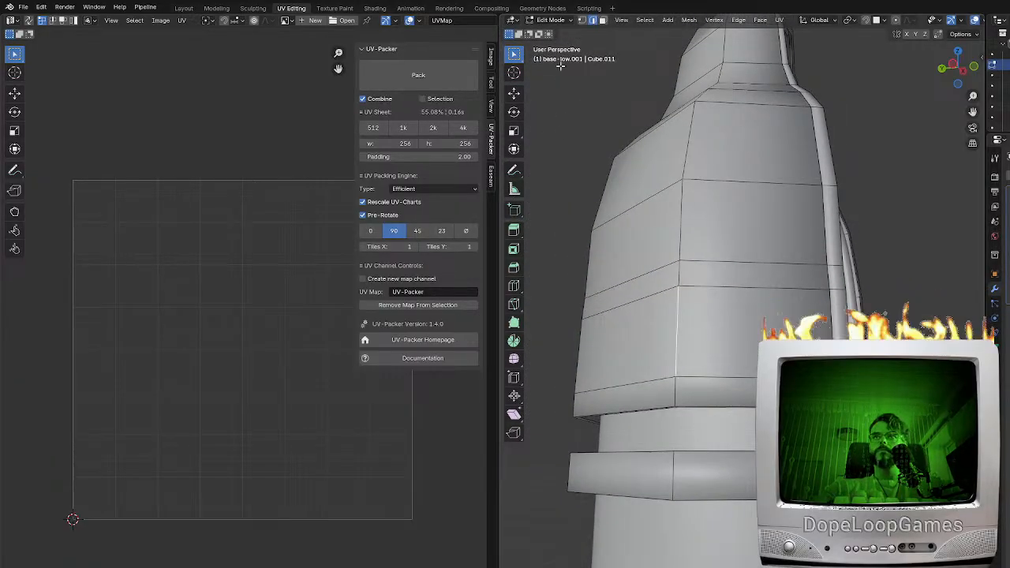
{"action": "left_click", "coordinate": [603, 22]}
{"action": "left_click", "coordinate": [691, 328]}
{"action": "left_click", "coordinate": [637, 340], "text": "shift"}
{"action": "middle_click_drag", "start_coordinate": [628, 340], "coordinate": [880, 320]}
{"action": "left_click", "coordinate": [754, 335], "text": "alt"}
{"action": "scroll", "coordinate": [880, 319], "scroll_direction": "down", "scroll_amount": 6}
{"action": "middle_click_drag", "start_coordinate": [714, 347], "coordinate": [530, 364]}
{"action": "scroll", "coordinate": [787, 367], "scroll_direction": "up", "scroll_amount": 3}
{"action": "key", "text": "x"}
{"action": "left_click", "coordinate": [742, 367]}
Add an edge loop around the adjoining shell section and a matching loop across the rim strip
{"action": "middle_click_drag", "start_coordinate": [669, 336], "coordinate": [710, 374], "text": "shift"}
{"action": "left_click", "coordinate": [755, 325]}
{"action": "middle_click_drag", "start_coordinate": [741, 328], "coordinate": [693, 348], "text": "shift"}
{"action": "scroll", "coordinate": [685, 303], "scroll_direction": "up", "scroll_amount": 2}
{"action": "key", "text": "ctrl+r"}
{"action": "left_click", "coordinate": [683, 297]}
{"action": "left_click", "coordinate": [684, 325]}
{"action": "middle_click_drag", "start_coordinate": [795, 312], "coordinate": [753, 313]}
{"action": "scroll", "coordinate": [753, 314], "scroll_direction": "up", "scroll_amount": 3}
{"action": "key", "text": "ctrl+r"}
{"action": "left_click", "coordinate": [818, 263]}
{"action": "left_click", "coordinate": [827, 270]}
{"action": "middle_click_drag", "start_coordinate": [827, 270], "coordinate": [853, 272]}
Add an edge loop around the next section up and slide a matching loop across the rim strip beside it
{"action": "middle_click_drag", "start_coordinate": [797, 237], "coordinate": [816, 335], "text": "shift"}
{"action": "key", "text": "ctrl+r"}
{"action": "left_click", "coordinate": [714, 275]}
{"action": "left_click", "coordinate": [707, 289]}
{"action": "middle_click_drag", "start_coordinate": [707, 290], "coordinate": [694, 309]}
{"action": "left_click", "coordinate": [895, 316]}
{"action": "left_click", "coordinate": [898, 321]}
{"action": "middle_click_drag", "start_coordinate": [898, 322], "coordinate": [866, 442]}
Add two more edge loops near the shell's shoulder, lined up with the neighbouring section loops
{"action": "middle_click_drag", "start_coordinate": [729, 331], "coordinate": [731, 286], "text": "shift"}
{"action": "key", "text": "ctrl+r"}
{"action": "left_click", "coordinate": [729, 285]}
{"action": "left_click", "coordinate": [728, 283]}
{"action": "middle_click_drag", "start_coordinate": [860, 287], "coordinate": [669, 236], "text": "shift"}
{"action": "key", "text": "ctrl+r"}
{"action": "left_click", "coordinate": [728, 309]}
{"action": "left_click", "coordinate": [728, 316]}
Add an edge loop around the top of the neck section and align new loops across the rim strip with it
{"action": "key", "text": "ctrl+r"}
{"action": "left_click", "coordinate": [663, 248]}
{"action": "left_click", "coordinate": [658, 217]}
{"action": "middle_click_drag", "start_coordinate": [792, 238], "coordinate": [767, 314], "text": "shift"}
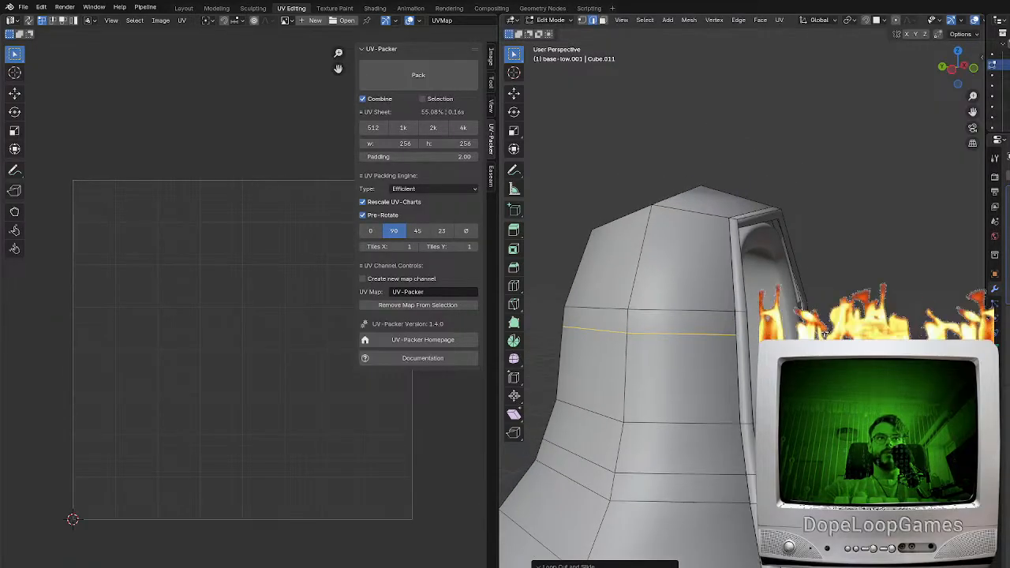
{"action": "scroll", "coordinate": [761, 327], "scroll_direction": "up", "scroll_amount": 3}
{"action": "key", "text": "ctrl+r"}
{"action": "left_click", "coordinate": [740, 323]}
{"action": "left_click", "coordinate": [738, 321]}
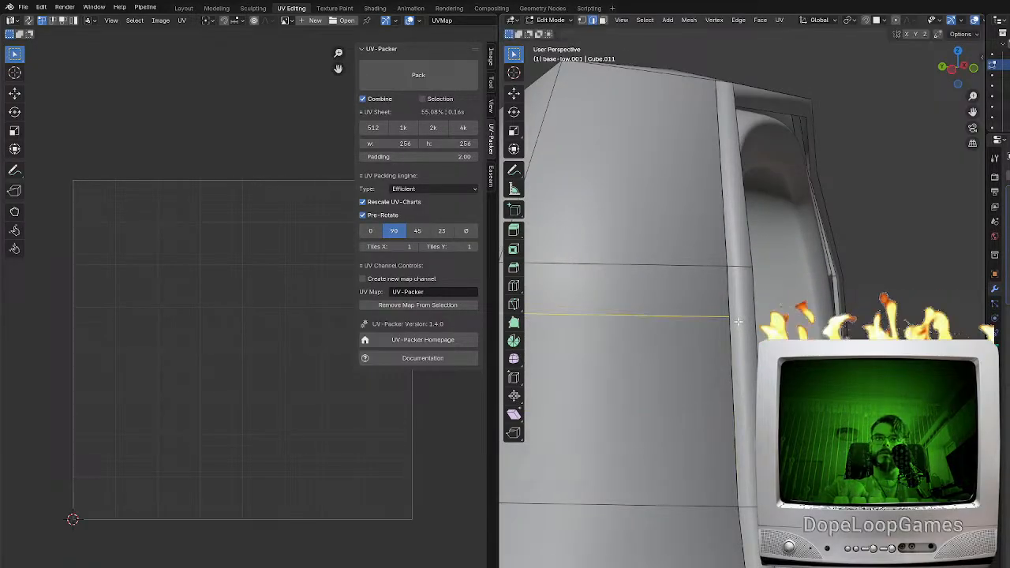
{"action": "key", "text": "ctrl+r"}
{"action": "left_click", "coordinate": [741, 344]}
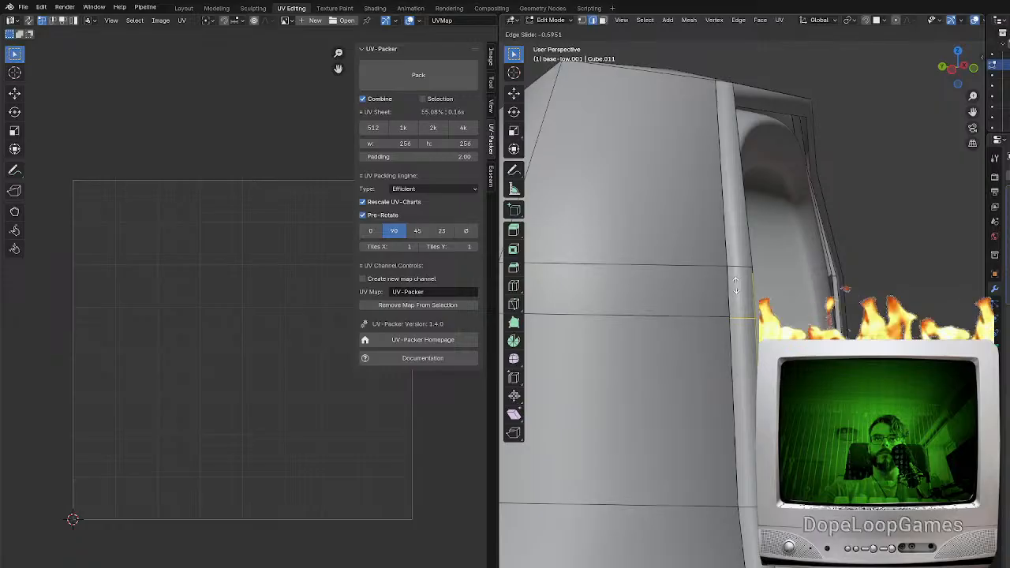
{"action": "left_click", "coordinate": [735, 285]}
{"action": "scroll", "coordinate": [701, 377], "scroll_direction": "down", "scroll_amount": 5}
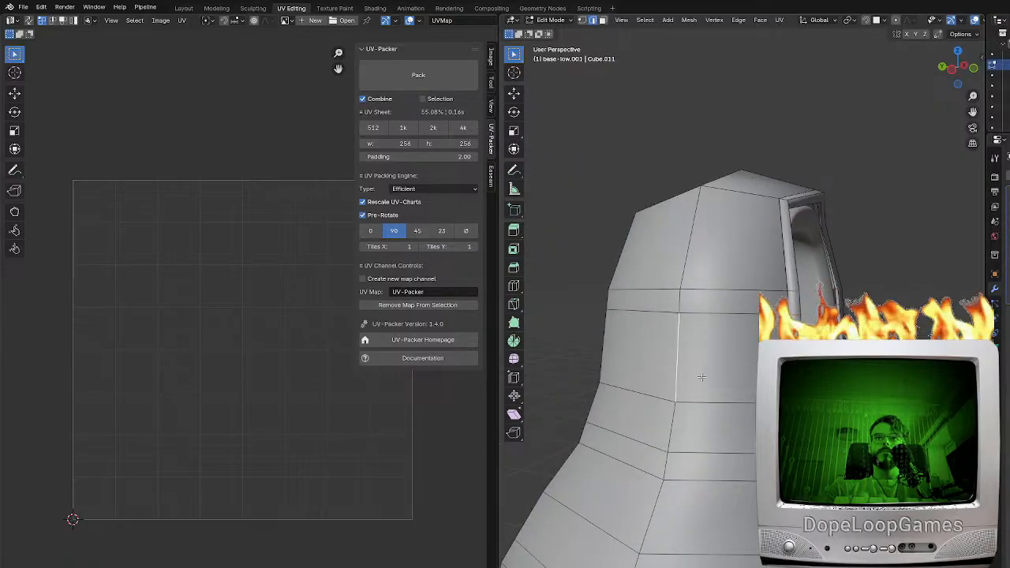
Delete the panel faces of the neck, shoulder and body sections, keeping the narrow bands between them
{"action": "left_click", "coordinate": [714, 429]}
{"action": "left_click", "coordinate": [661, 423], "text": "shift"}
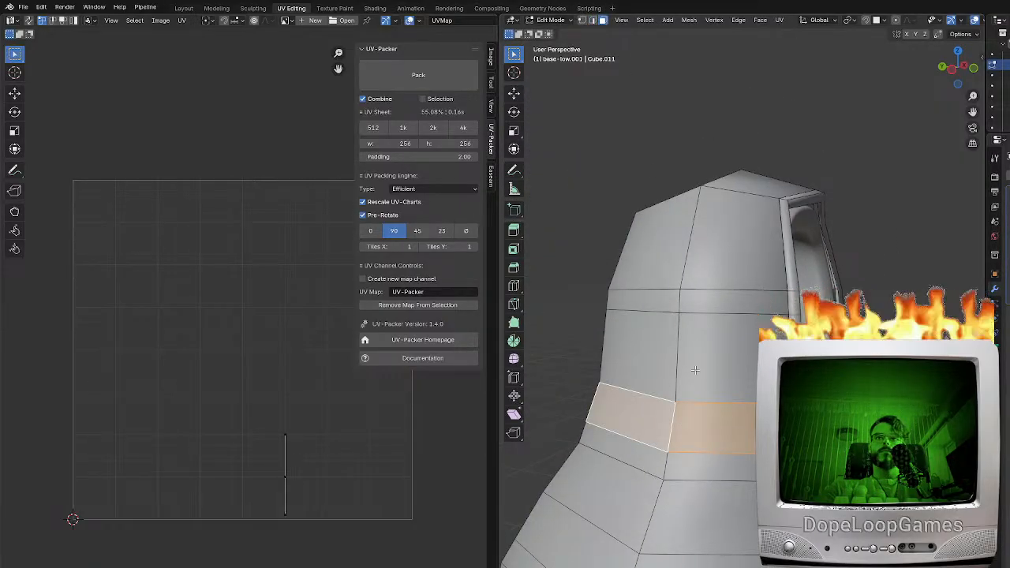
{"action": "left_click", "coordinate": [710, 363], "text": "shift"}
{"action": "double_click", "coordinate": [682, 386]}
{"action": "double_click", "coordinate": [669, 426], "text": "shift"}
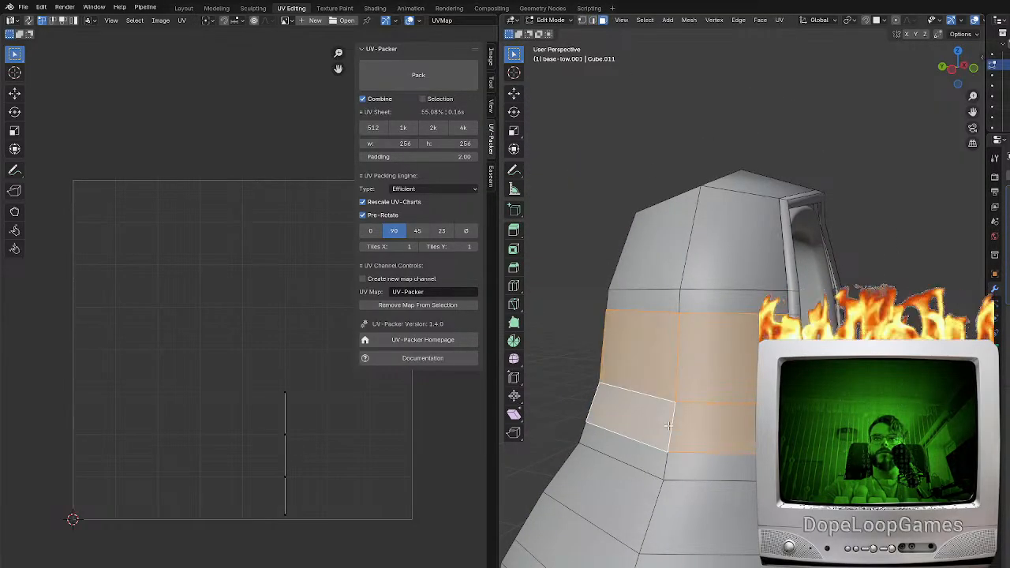
{"action": "double_click", "coordinate": [650, 529], "text": "shift"}
{"action": "double_click", "coordinate": [641, 561], "text": "shift"}
{"action": "middle_click_drag", "start_coordinate": [678, 557], "coordinate": [727, 386], "text": "shift"}
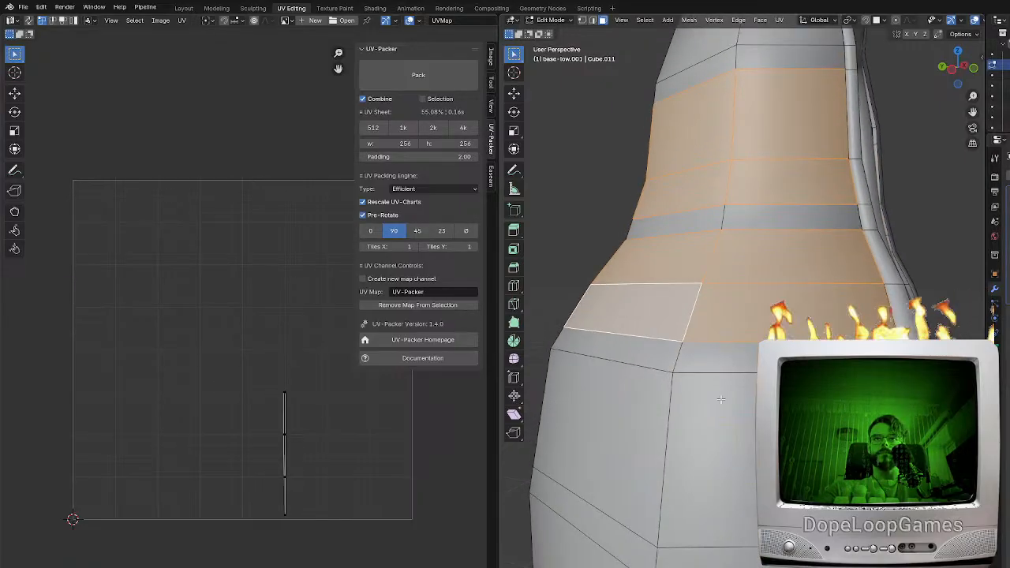
{"action": "left_click", "coordinate": [662, 481], "text": "alt+shift"}
{"action": "middle_click_drag", "start_coordinate": [661, 481], "coordinate": [824, 390], "text": "shift"}
{"action": "left_click", "coordinate": [684, 370], "text": "alt+shift"}
{"action": "scroll", "coordinate": [741, 386], "scroll_direction": "down", "scroll_amount": 5}
{"action": "middle_click_drag", "start_coordinate": [717, 387], "coordinate": [663, 406]}
{"action": "key", "text": "x"}
{"action": "left_click", "coordinate": [740, 397]}
Examine the remaining bands and rim frame with everything selected, from the body up to the hood
{"action": "scroll", "coordinate": [692, 410], "scroll_direction": "up", "scroll_amount": 3}
{"action": "middle_click_drag", "start_coordinate": [726, 403], "coordinate": [670, 401]}
{"action": "middle_click_drag", "start_coordinate": [733, 379], "coordinate": [627, 385], "text": "shift"}
{"action": "key", "text": "a"}
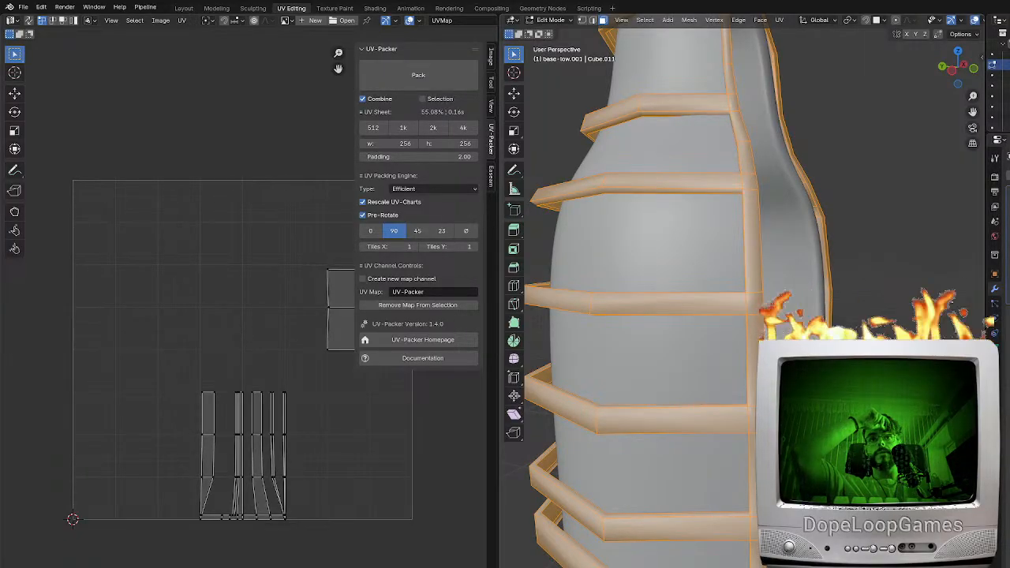
{"action": "scroll", "coordinate": [828, 251], "scroll_direction": "down", "scroll_amount": 5}
{"action": "middle_click_drag", "start_coordinate": [828, 251], "coordinate": [883, 464]}
{"action": "left_click", "coordinate": [798, 335]}
{"action": "middle_click_drag", "start_coordinate": [798, 335], "coordinate": [800, 316]}
{"action": "scroll", "coordinate": [820, 314], "scroll_direction": "up", "scroll_amount": 4}
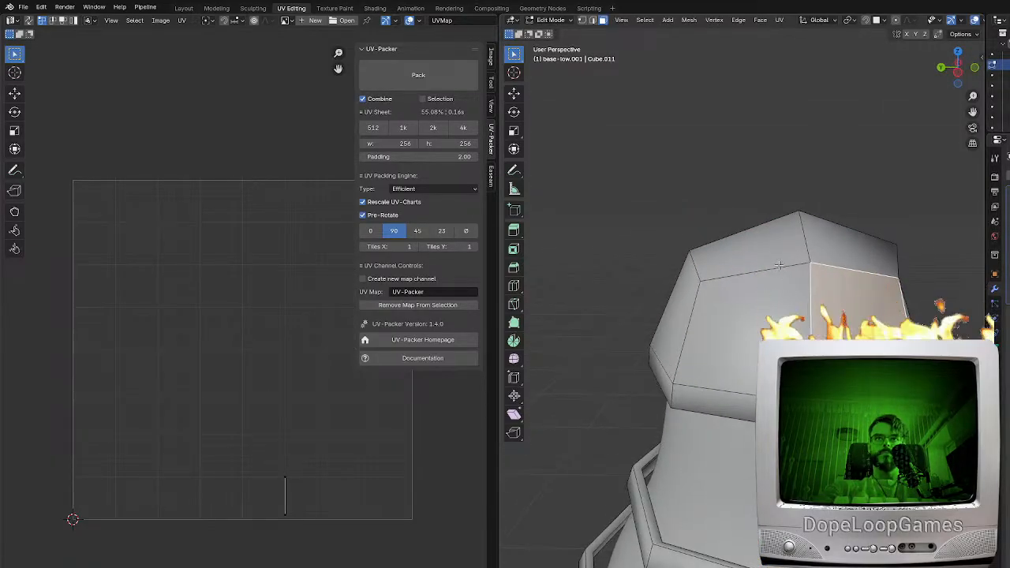
Add an edge loop running over the hood and slide it close to the hood's centre edge
{"action": "key", "text": "ctrl+r"}
{"action": "left_click", "coordinate": [780, 267]}
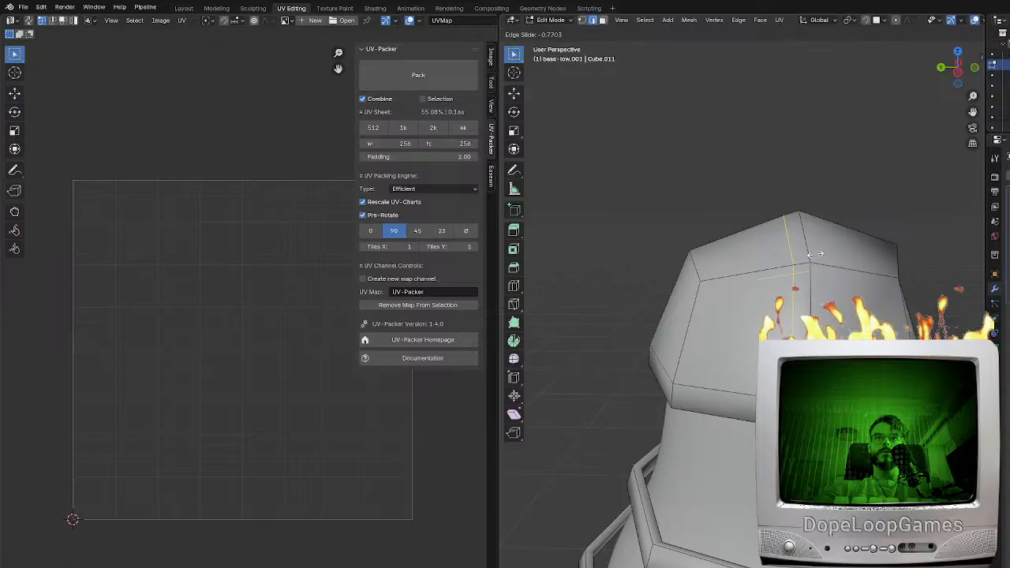
{"action": "left_click", "coordinate": [818, 254]}
{"action": "middle_click_drag", "start_coordinate": [815, 256], "coordinate": [789, 264]}
{"action": "left_click", "coordinate": [747, 331]}
{"action": "mouse_move", "coordinate": [795, 382]}
{"action": "middle_mouse_down"}
{"action": "mouse_move", "coordinate": [753, 403]}
{"action": "mouse_move", "coordinate": [797, 398]}
{"action": "middle_mouse_up"}
{"action": "middle_click_drag", "start_coordinate": [832, 287], "coordinate": [793, 288]}
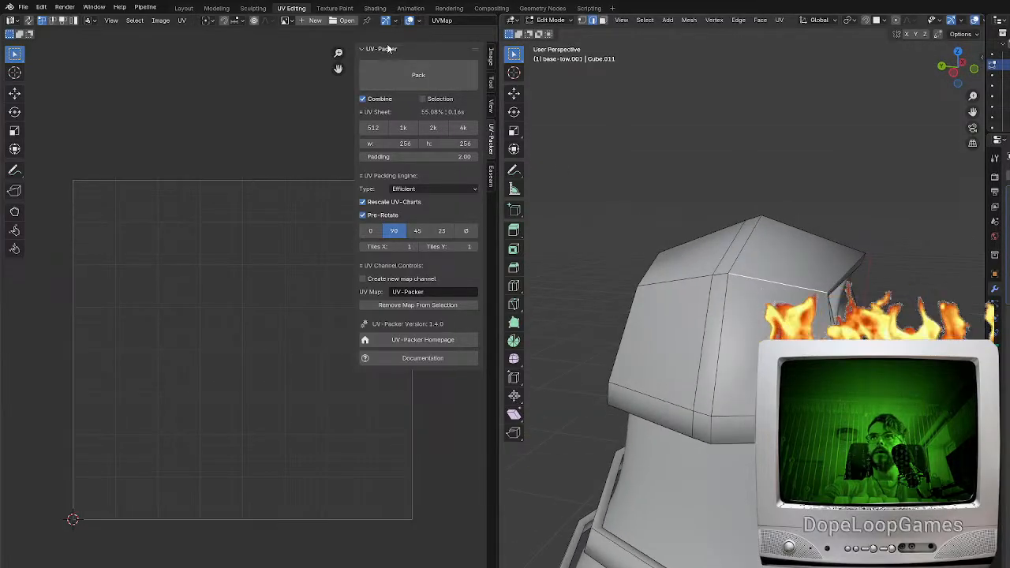
Extrude the hood's front rim edges forward along global Y and delete the unneeded faces below the rim
{"action": "left_click", "coordinate": [582, 22]}
{"action": "left_click_drag", "start_coordinate": [801, 270], "coordinate": [838, 303]}
{"action": "middle_click_drag", "start_coordinate": [836, 301], "coordinate": [758, 331]}
{"action": "scroll", "coordinate": [636, 344], "scroll_direction": "up", "scroll_amount": 4}
{"action": "scroll", "coordinate": [635, 344], "scroll_direction": "down", "scroll_amount": 4}
{"action": "left_click", "coordinate": [539, 157]}
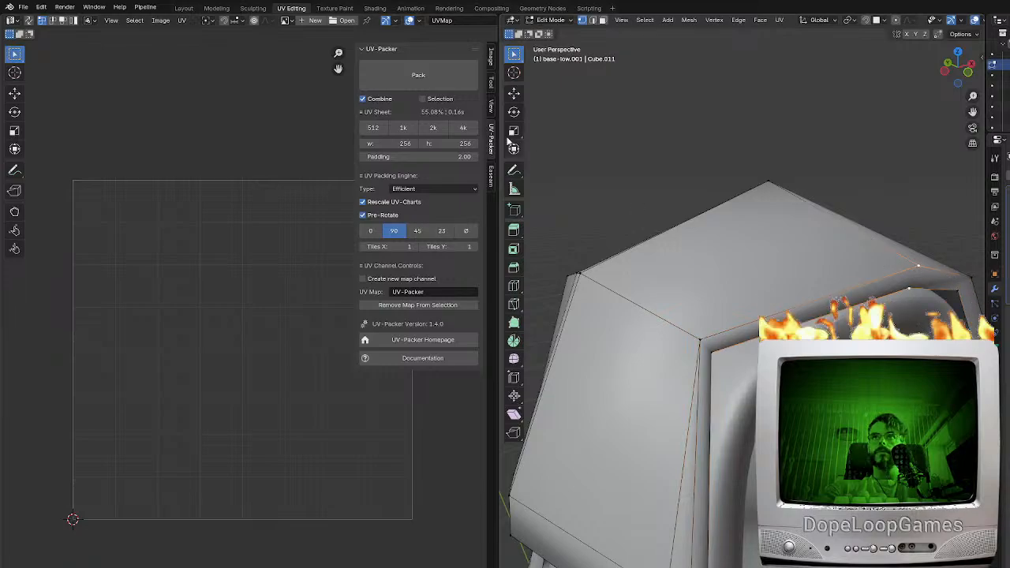
{"action": "left_click", "coordinate": [594, 22]}
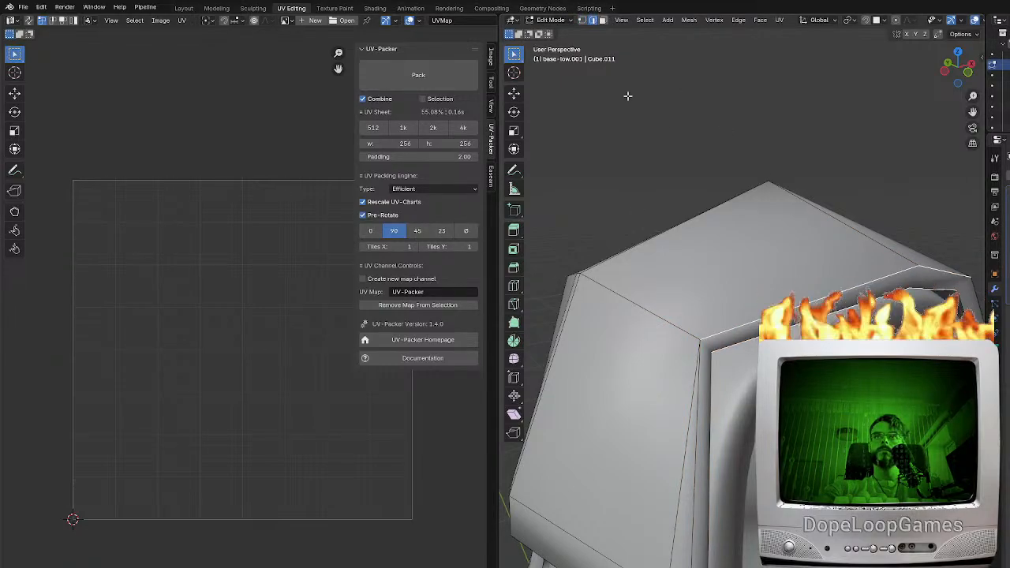
{"action": "middle_click_drag", "start_coordinate": [753, 390], "coordinate": [793, 320]}
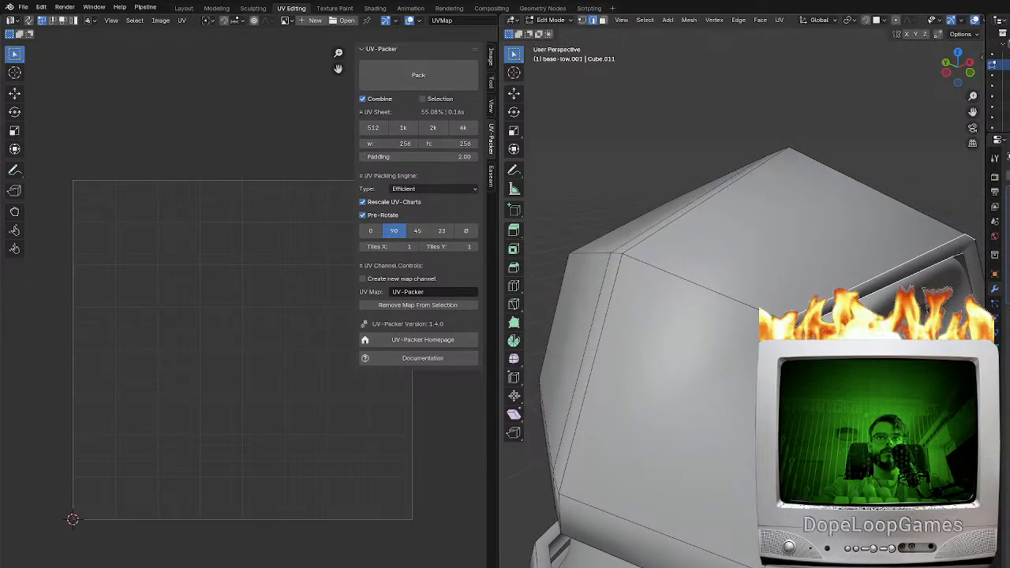
{"action": "key", "text": "e"}
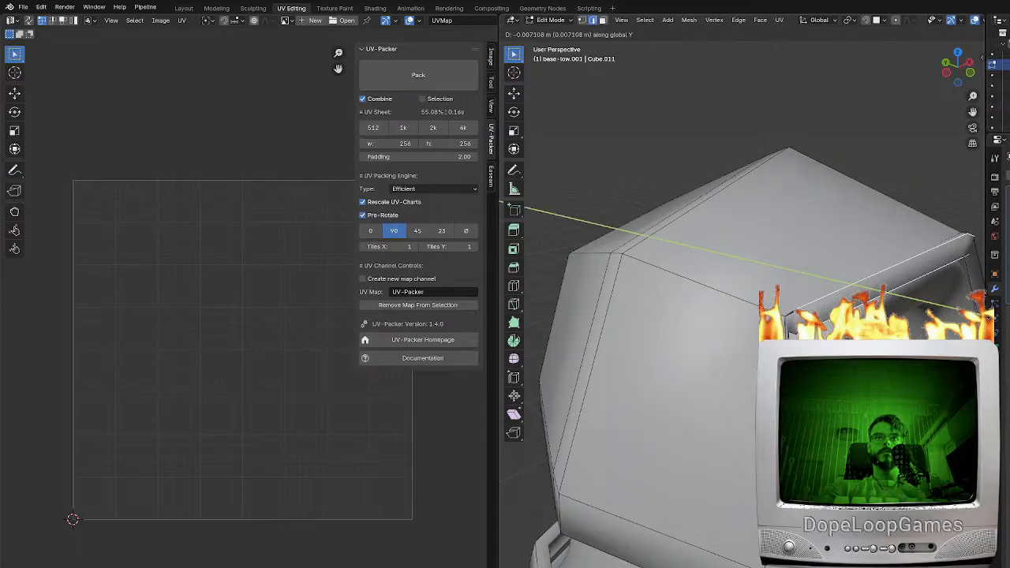
{"action": "key", "text": "Return"}
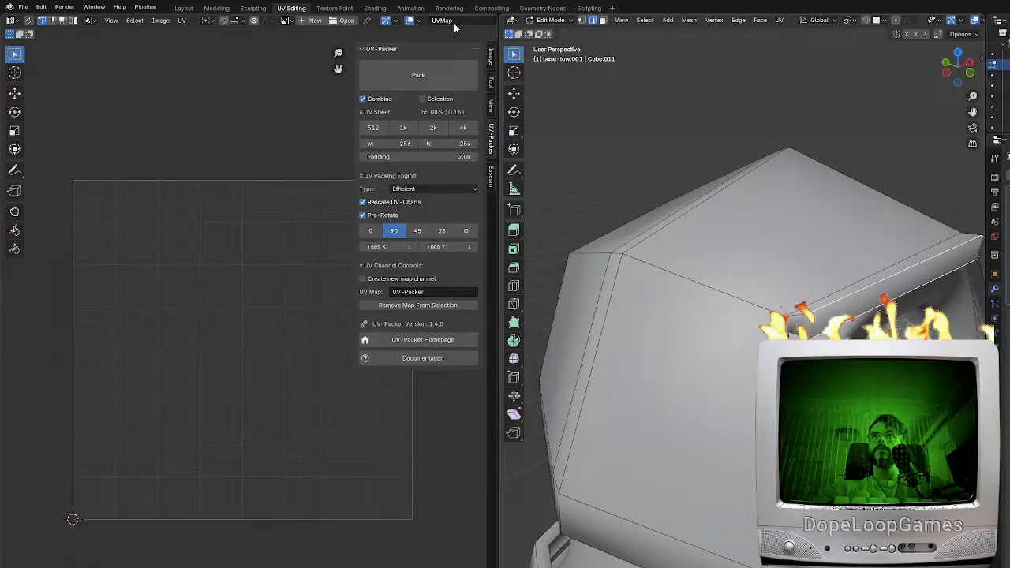
{"action": "key", "text": "x"}
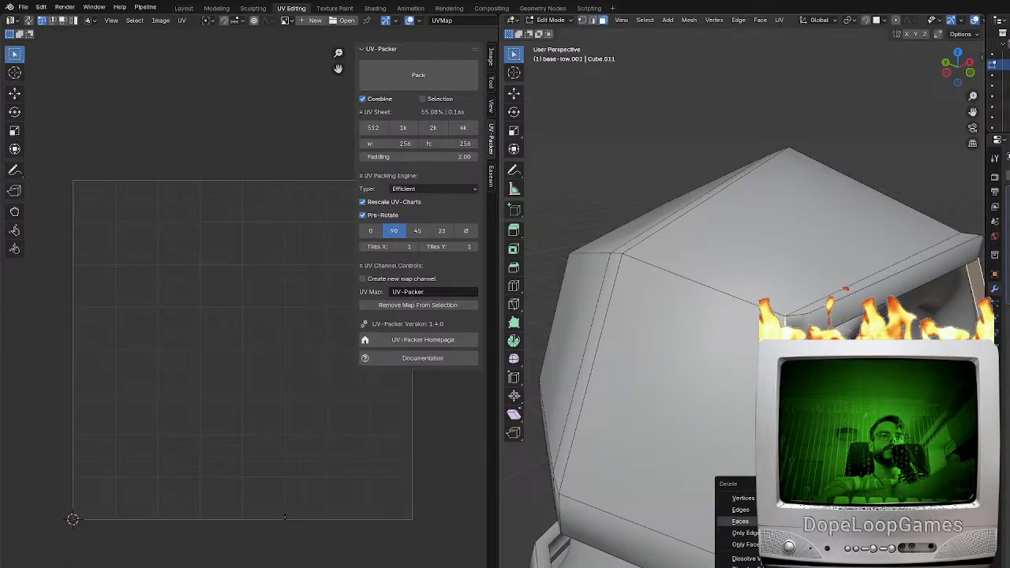
{"action": "left_click", "coordinate": [744, 522]}
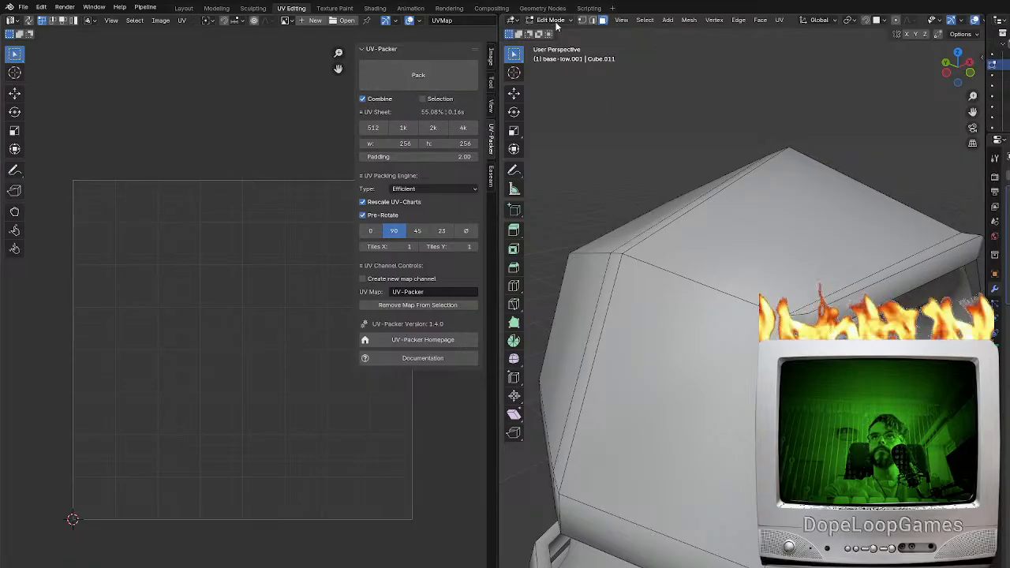
Add a horizontal edge loop around the hood and slide it just below the upper corner edge
{"action": "middle_click_drag", "start_coordinate": [820, 351], "coordinate": [836, 399]}
{"action": "scroll", "coordinate": [772, 353], "scroll_direction": "down", "scroll_amount": 3}
{"action": "middle_click_drag", "start_coordinate": [771, 276], "coordinate": [662, 307]}
{"action": "key", "text": "ctrl+r"}
{"action": "left_click", "coordinate": [698, 349]}
{"action": "left_click", "coordinate": [693, 325]}
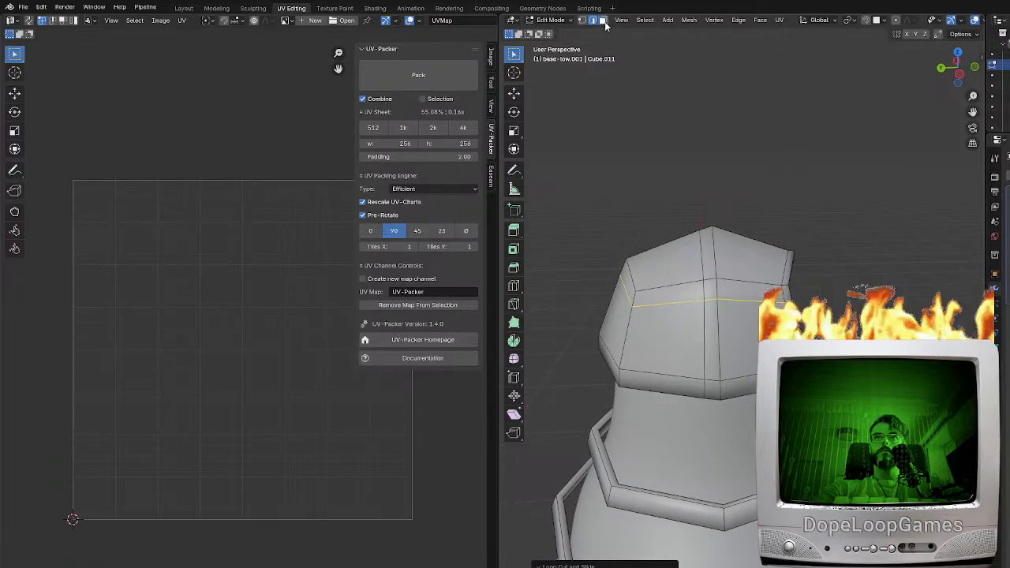
Add a vertical edge loop to the hood's side panel and slide it next to the corner edge
{"action": "left_click", "coordinate": [604, 21]}
{"action": "left_click", "coordinate": [736, 334]}
{"action": "left_click", "coordinate": [636, 340], "text": "shift"}
{"action": "middle_click_drag", "start_coordinate": [633, 340], "coordinate": [658, 341]}
{"action": "key", "text": "ctrl+r"}
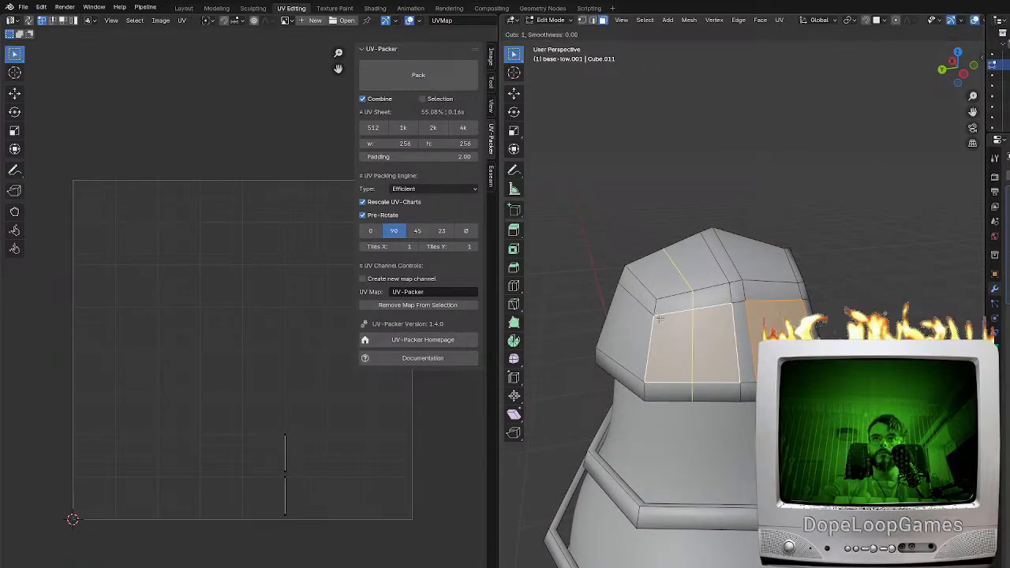
{"action": "left_click", "coordinate": [658, 320]}
{"action": "left_click", "coordinate": [652, 324]}
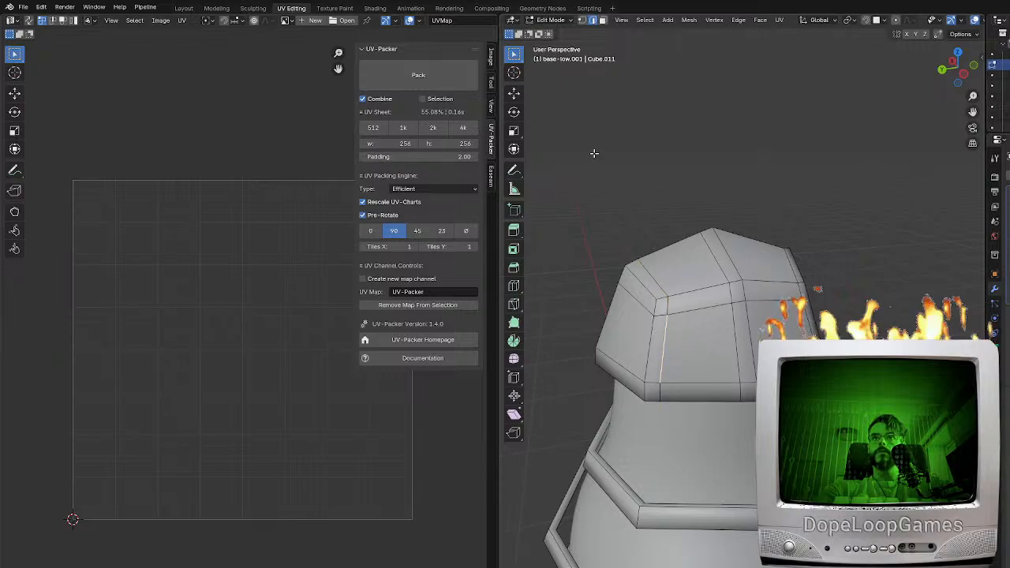
Add vertical edge loops over the hood on both sides of its other corner edge
{"action": "left_click", "coordinate": [604, 20]}
{"action": "left_click", "coordinate": [698, 335]}
{"action": "left_click", "coordinate": [694, 272], "text": "shift"}
{"action": "left_click", "coordinate": [752, 264], "text": "shift"}
{"action": "left_click", "coordinate": [759, 309], "text": "shift"}
{"action": "middle_click_drag", "start_coordinate": [670, 327], "coordinate": [712, 329]}
{"action": "left_click", "coordinate": [710, 338], "text": "shift"}
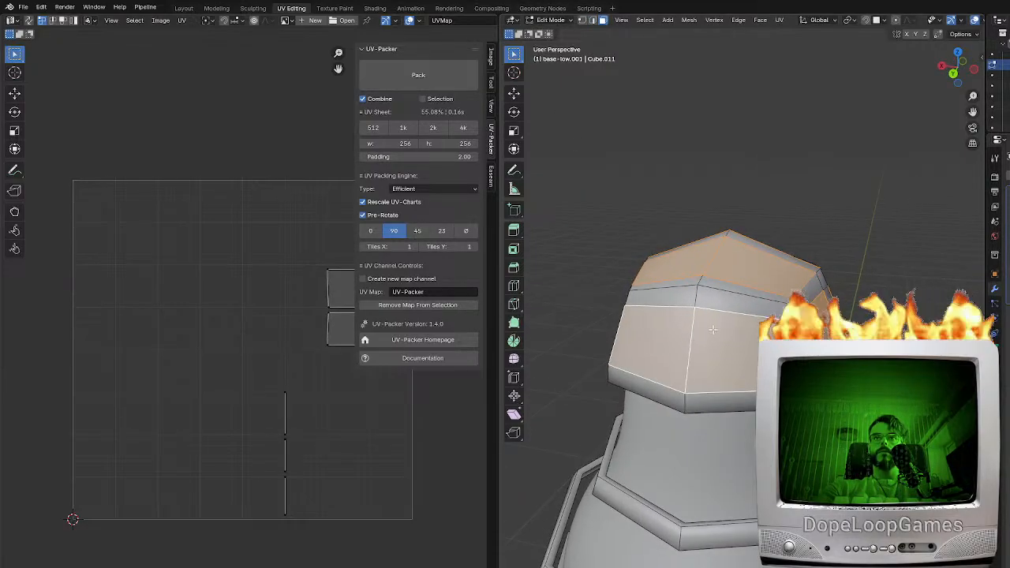
{"action": "key", "text": "ctrl+r"}
{"action": "left_click", "coordinate": [690, 320]}
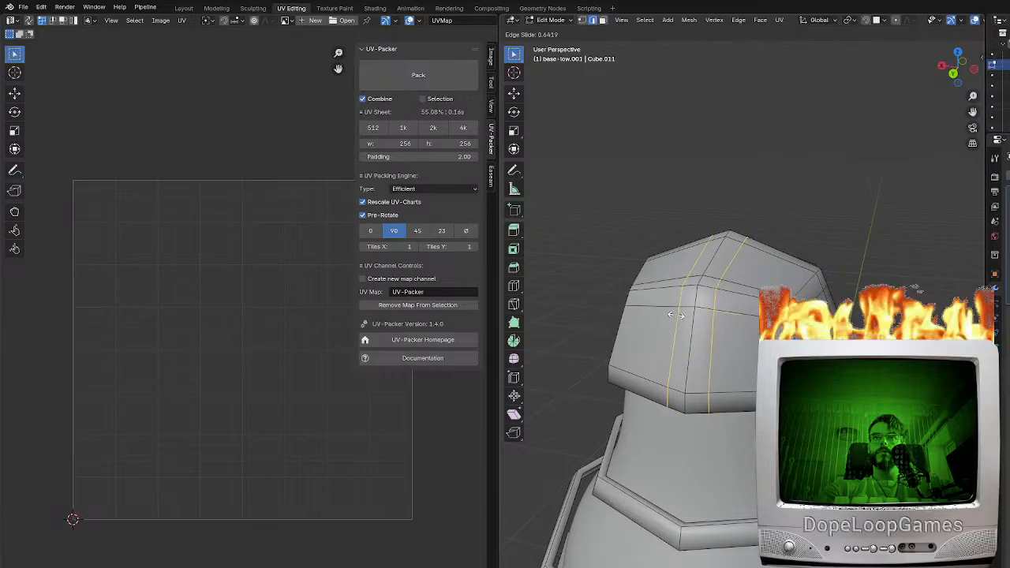
{"action": "left_click", "coordinate": [675, 315]}
Delete the hood's large upper and side panel faces, leaving the narrow strips as a frame
{"action": "middle_click_drag", "start_coordinate": [676, 316], "coordinate": [690, 340]}
{"action": "left_click", "coordinate": [602, 20]}
{"action": "left_click", "coordinate": [727, 247]}
{"action": "left_click", "coordinate": [773, 272], "text": "shift"}
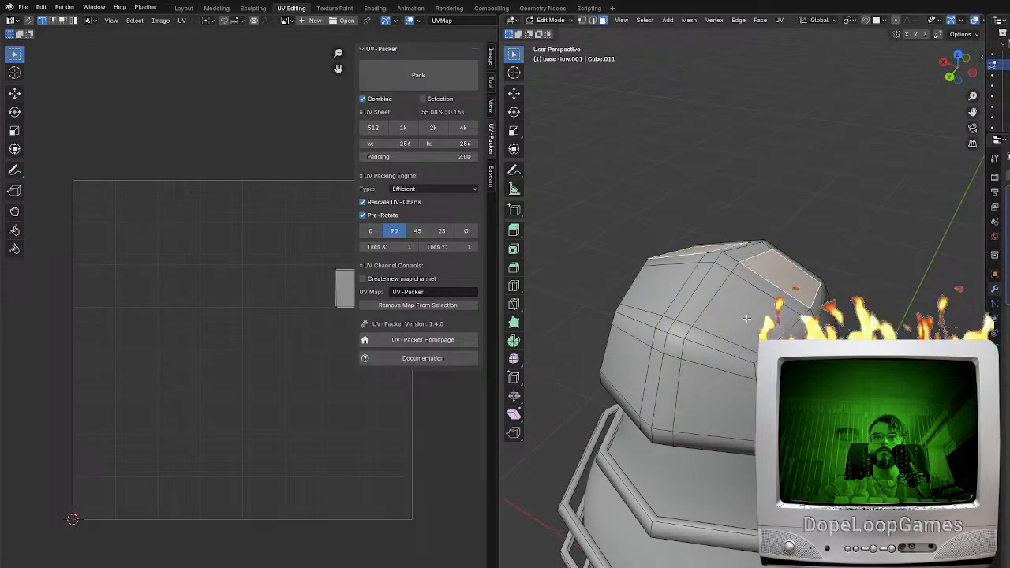
{"action": "left_click", "coordinate": [746, 320], "text": "shift"}
{"action": "left_click", "coordinate": [659, 291], "text": "shift"}
{"action": "left_click", "coordinate": [631, 364], "text": "shift"}
{"action": "left_click", "coordinate": [710, 392], "text": "shift"}
{"action": "middle_click_drag", "start_coordinate": [710, 393], "coordinate": [629, 387]}
{"action": "left_click", "coordinate": [726, 355], "text": "shift"}
{"action": "key", "text": "x"}
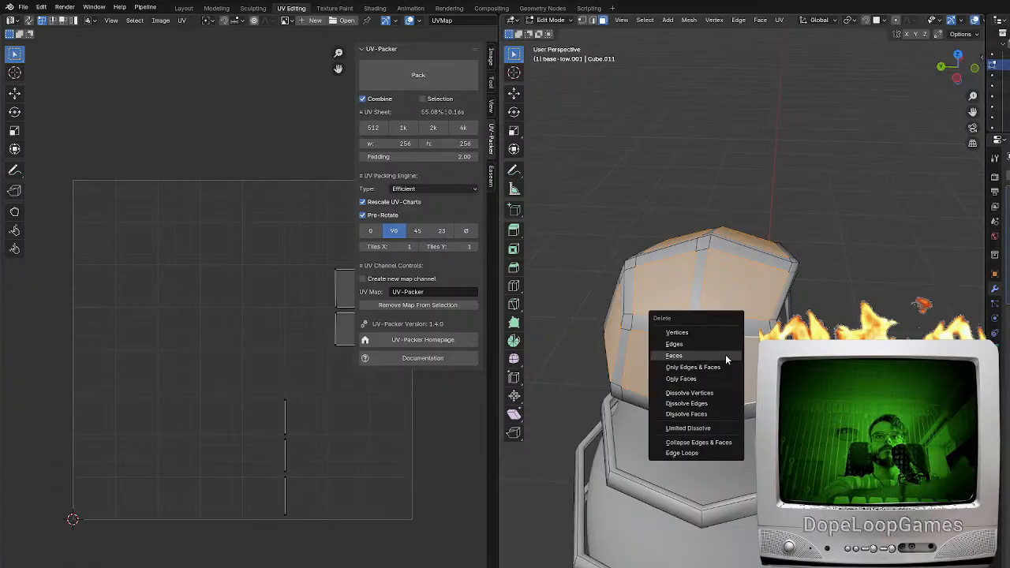
{"action": "left_click", "coordinate": [725, 358]}
Examine the whole openwork shell in Object Mode and compare it with the edit view
{"action": "middle_click_drag", "start_coordinate": [725, 359], "coordinate": [754, 165]}
{"action": "key", "text": "Tab"}
{"action": "scroll", "coordinate": [717, 339], "scroll_direction": "down", "scroll_amount": 2}
{"action": "scroll", "coordinate": [796, 180], "scroll_direction": "down", "scroll_amount": 2}
{"action": "middle_click_drag", "start_coordinate": [756, 380], "coordinate": [742, 397]}
{"action": "key", "text": "Tab"}
{"action": "key", "text": "Tab"}
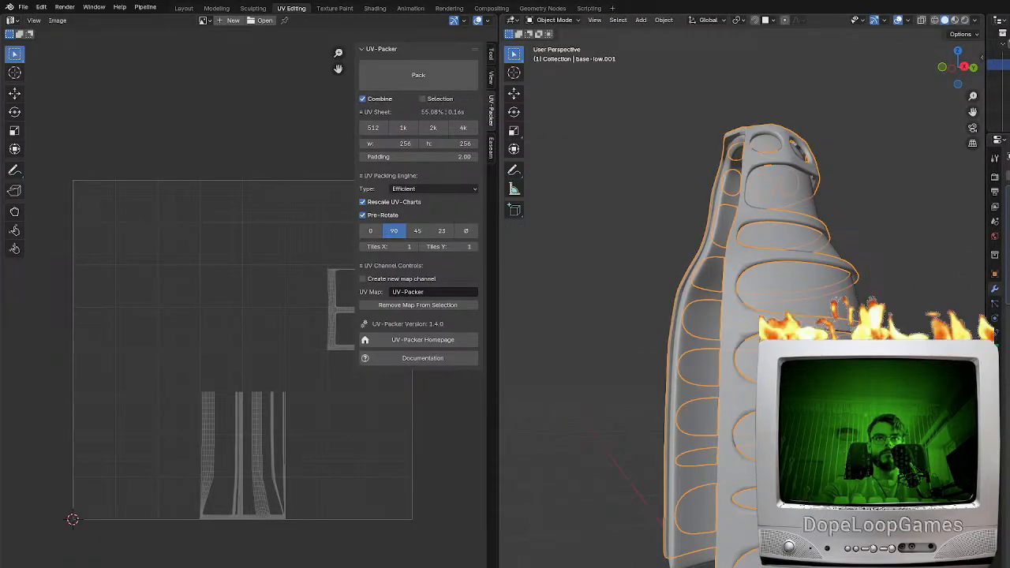
Add an edge loop across the shell's vertical side strip and slide it toward the end of a panel opening
{"action": "key", "text": "Tab"}
{"action": "middle_click_drag", "start_coordinate": [756, 394], "coordinate": [731, 405]}
{"action": "key", "text": "ctrl+r"}
{"action": "key", "text": "Escape"}
{"action": "key", "text": "ctrl+r"}
{"action": "left_click", "coordinate": [732, 407]}
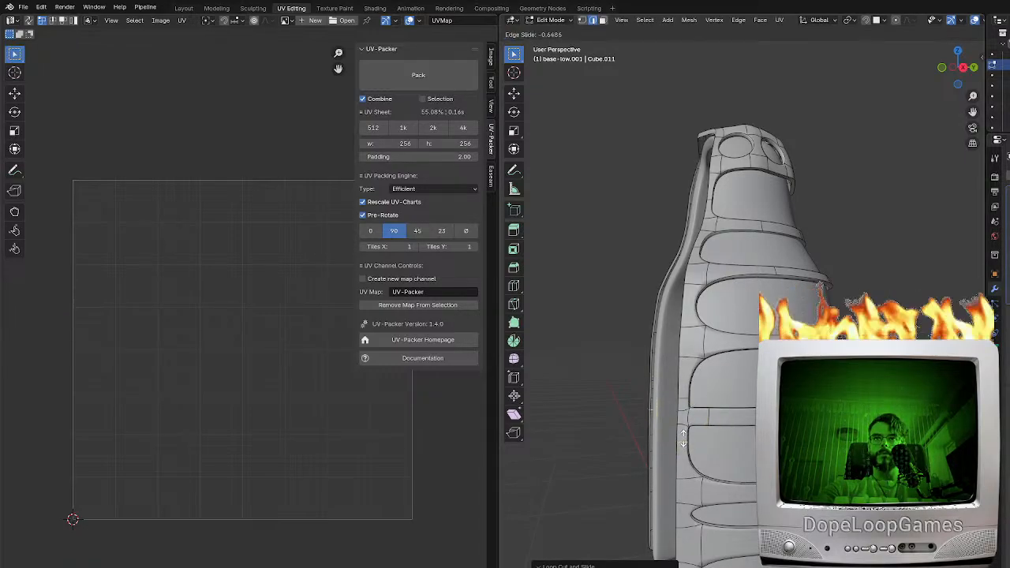
{"action": "left_click", "coordinate": [683, 437]}
{"action": "middle_click_drag", "start_coordinate": [683, 437], "coordinate": [726, 432]}
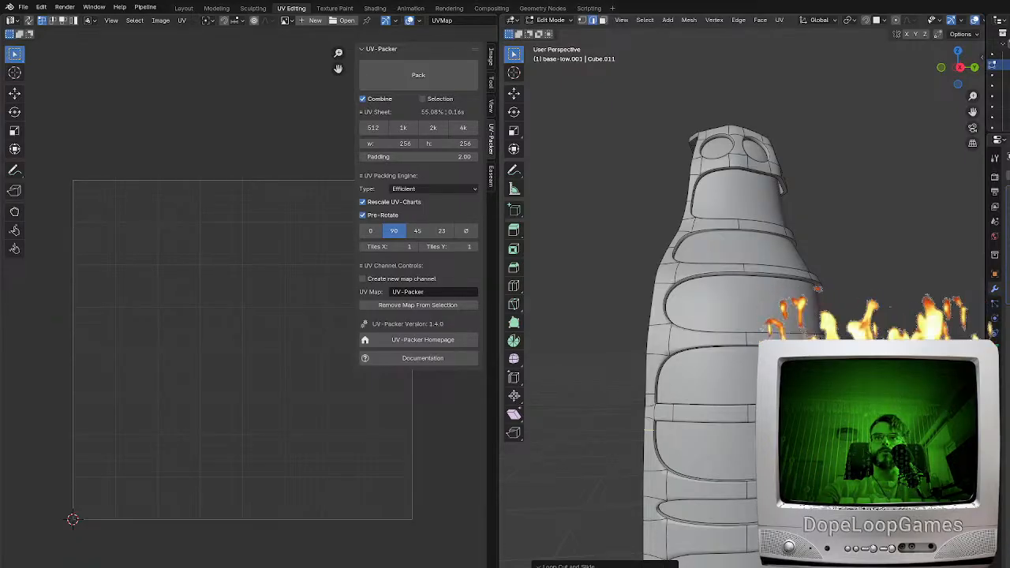
Add an edge loop across the vertical side strip next to the upper end of a panel opening
{"action": "middle_click_drag", "start_coordinate": [660, 365], "coordinate": [661, 392], "text": "shift"}
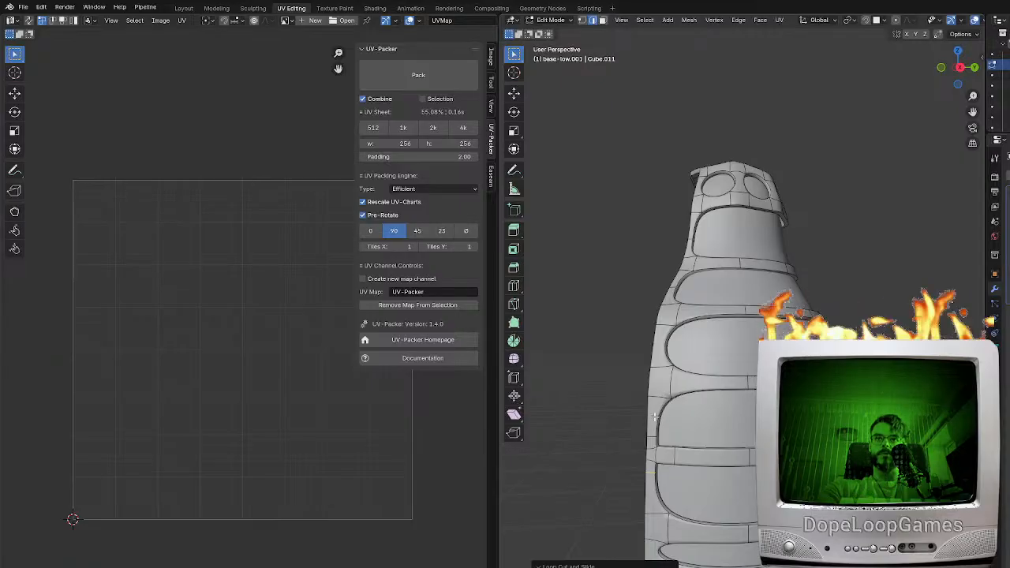
{"action": "scroll", "coordinate": [655, 418], "scroll_direction": "up", "scroll_amount": 1}
{"action": "middle_click_drag", "start_coordinate": [648, 425], "coordinate": [675, 425], "text": "shift"}
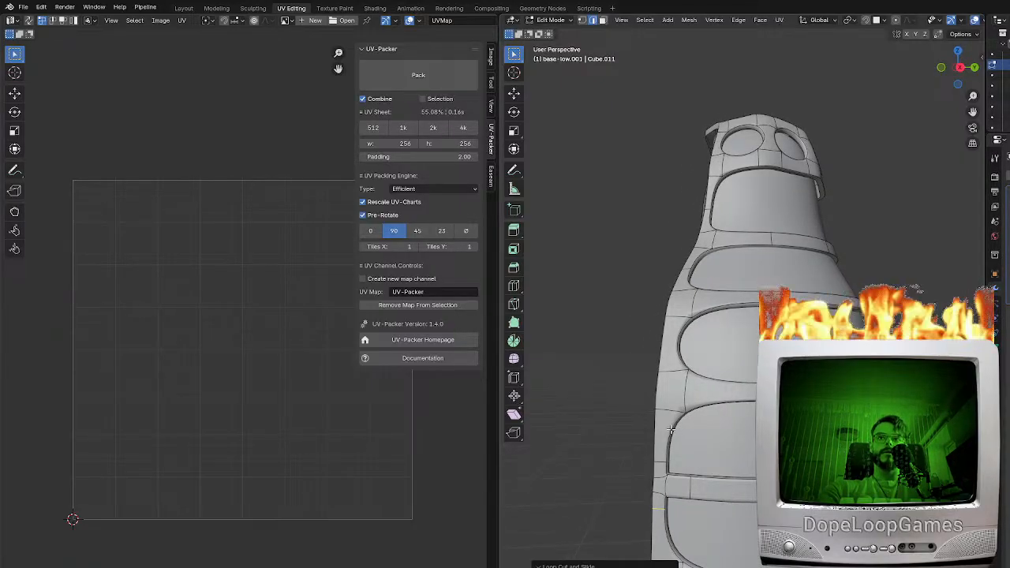
{"action": "scroll", "coordinate": [670, 430], "scroll_direction": "up", "scroll_amount": 2}
{"action": "middle_click_drag", "start_coordinate": [670, 430], "coordinate": [682, 433], "text": "shift"}
{"action": "key", "text": "ctrl+r"}
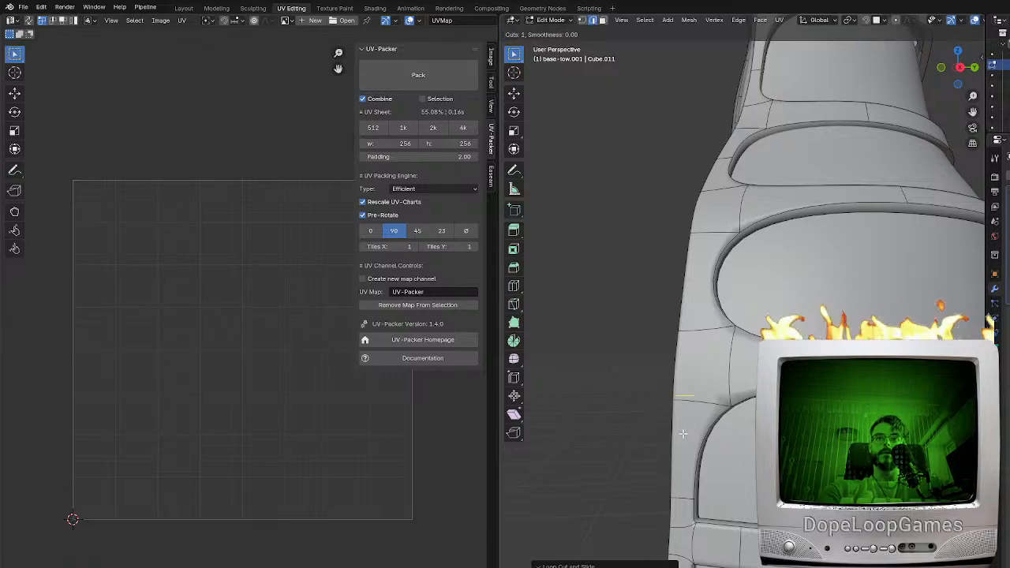
{"action": "left_click", "coordinate": [689, 441]}
{"action": "left_click", "coordinate": [689, 438]}
Add an edge loop across the vertical side strip between two panel openings and another across the adjoining horizontal band, slid toward the strip
{"action": "key", "text": "ctrl+r"}
{"action": "left_click", "coordinate": [683, 408]}
{"action": "left_click", "coordinate": [682, 406]}
{"action": "key", "text": "ctrl+r"}
{"action": "left_click", "coordinate": [692, 410]}
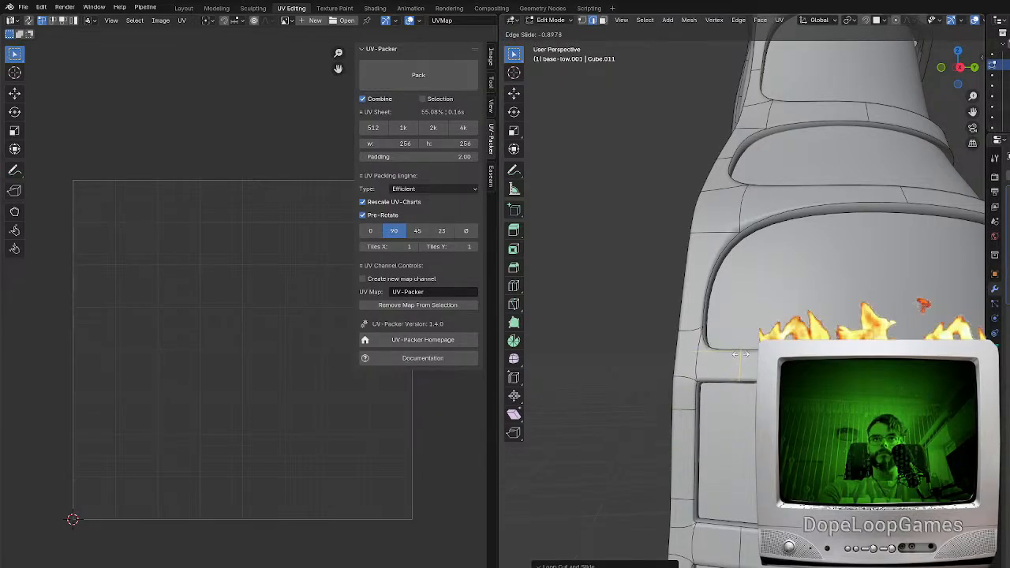
{"action": "left_click", "coordinate": [709, 305]}
Add an edge loop across the vertical side strip beside the lower part of the large panel opening
{"action": "key", "text": "ctrl+r"}
{"action": "left_click", "coordinate": [705, 304]}
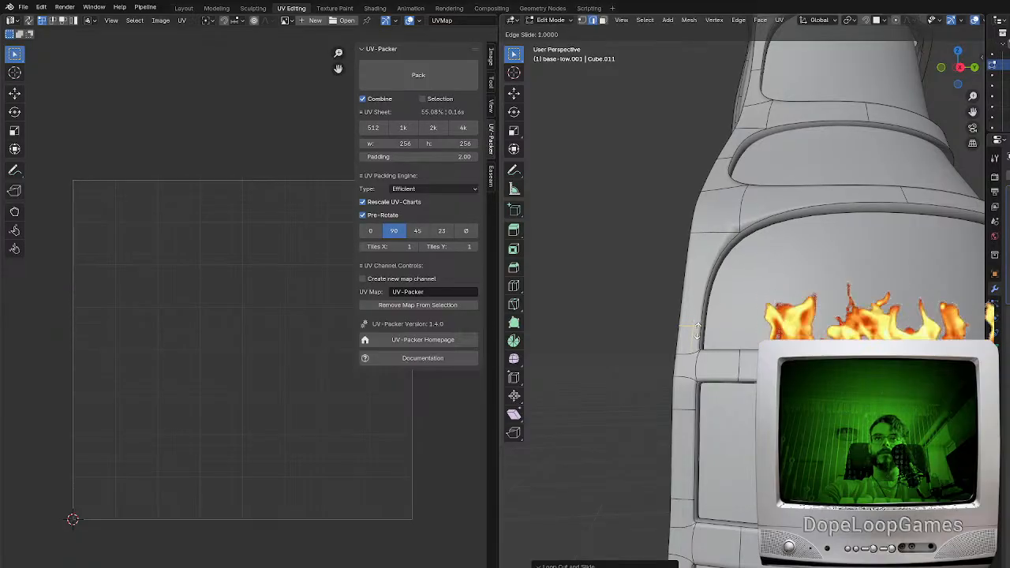
{"action": "left_click", "coordinate": [700, 327]}
{"action": "middle_click_drag", "start_coordinate": [681, 377], "coordinate": [755, 381]}
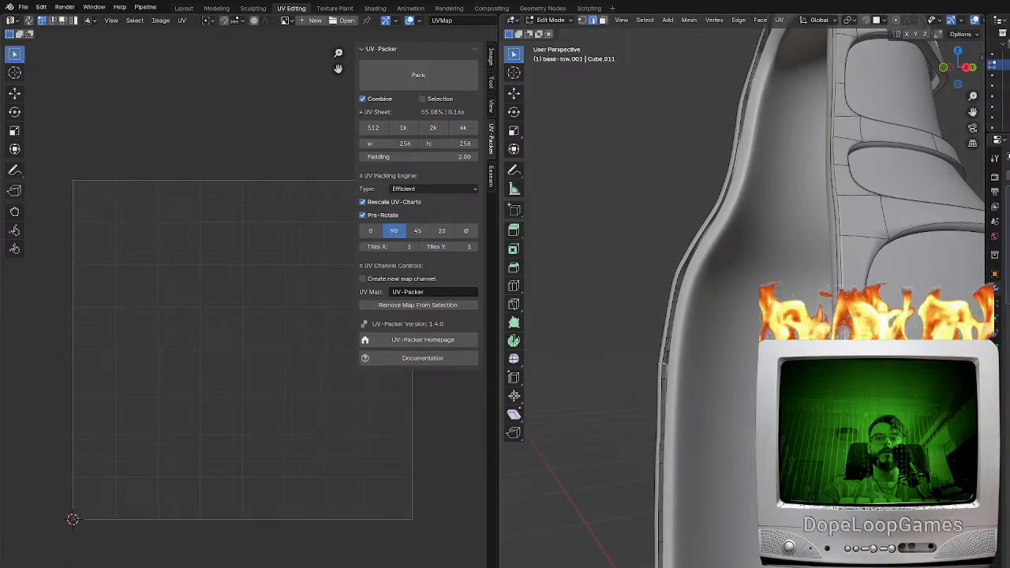
{"action": "middle_click_drag", "start_coordinate": [663, 362], "coordinate": [649, 354]}
{"action": "key", "text": "ctrl+r"}
{"action": "key", "text": "Escape"}
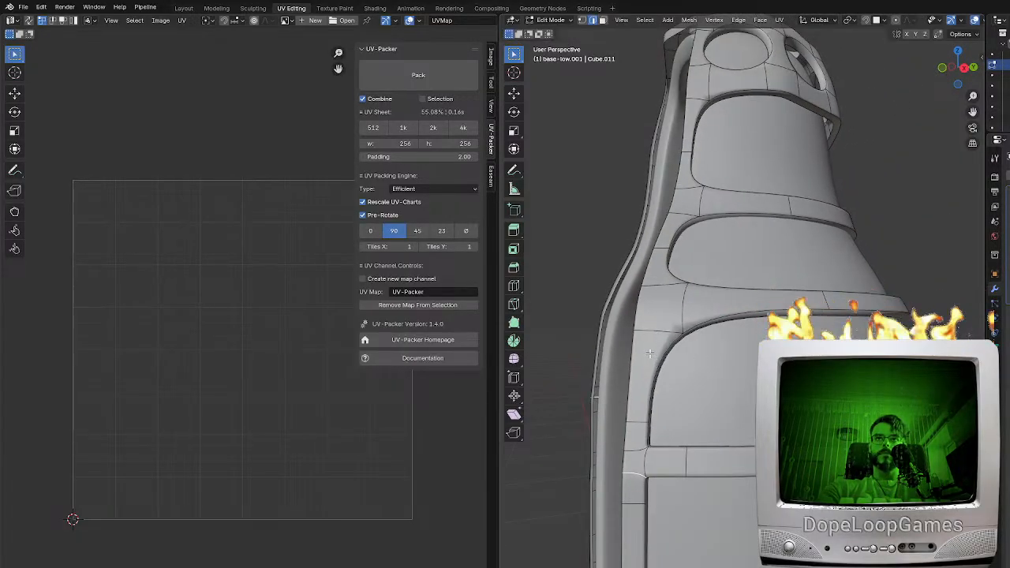
Add an edge loop across the side strip near the large opening's upper end and another across the horizontal band above it
{"action": "middle_click_drag", "start_coordinate": [665, 387], "coordinate": [708, 410]}
{"action": "key", "text": "ctrl+r"}
{"action": "left_click", "coordinate": [710, 399]}
{"action": "left_click", "coordinate": [710, 382]}
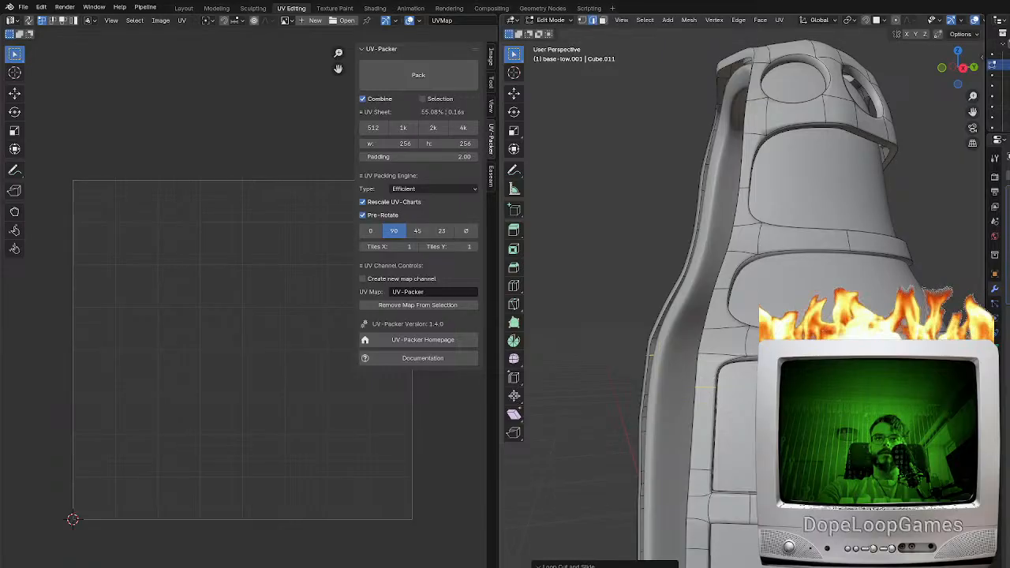
{"action": "left_click", "coordinate": [709, 332]}
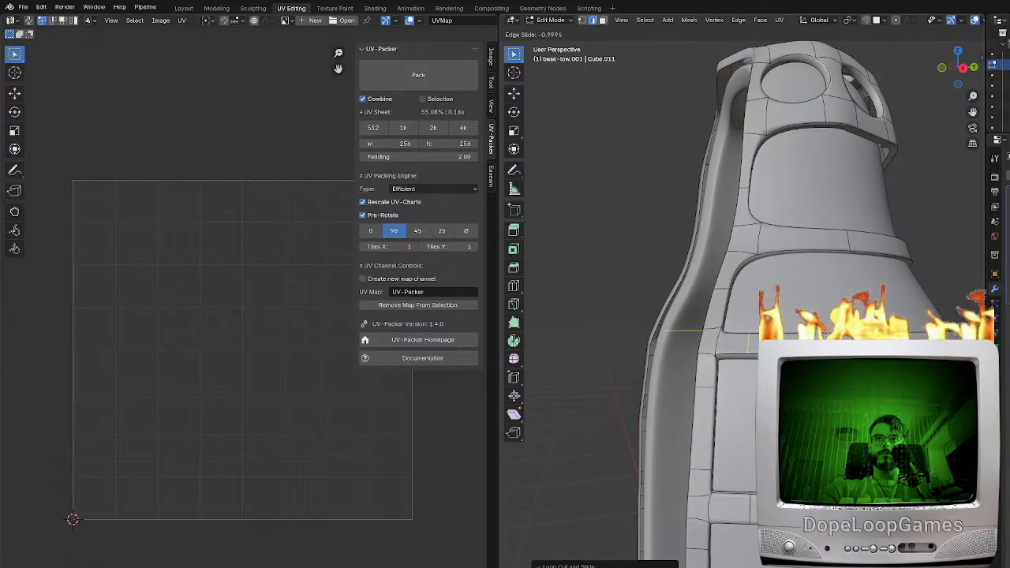
{"action": "left_click", "coordinate": [716, 333]}
{"action": "middle_click_drag", "start_coordinate": [719, 305], "coordinate": [713, 317]}
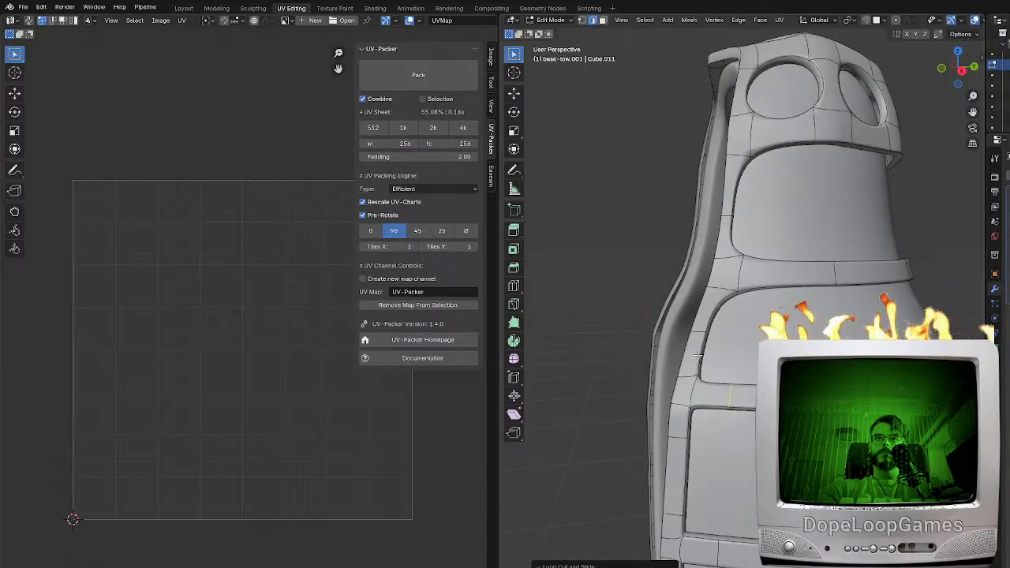
In front view, move the selected side-strip edge beside the horizontal band outward about 0.006 m along X
{"action": "middle_click_drag", "start_coordinate": [710, 422], "coordinate": [788, 421]}
{"action": "key", "text": "ctrl+z"}
{"action": "key", "text": "KP_1"}
{"action": "scroll", "coordinate": [733, 391], "scroll_direction": "up", "scroll_amount": 5}
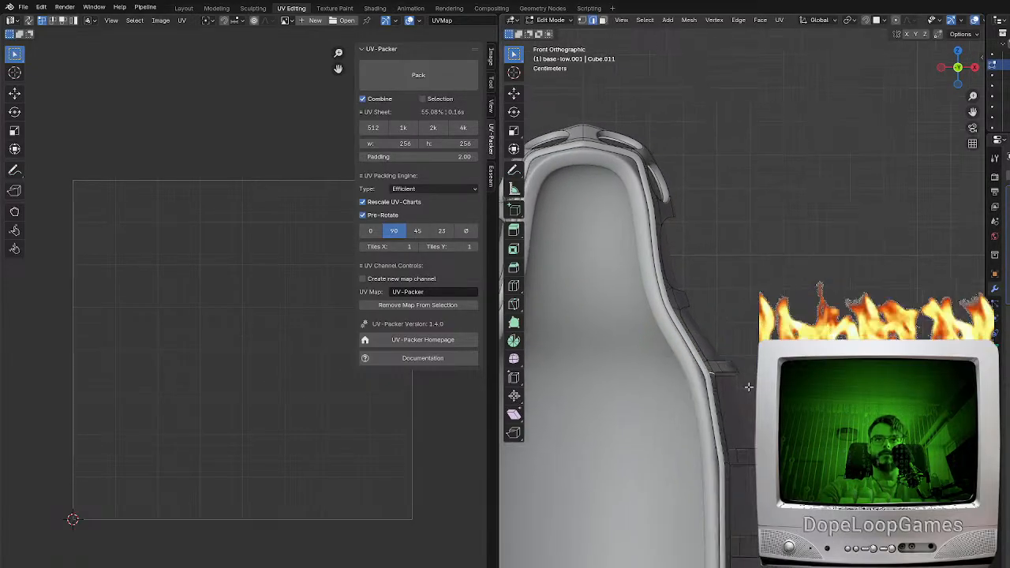
{"action": "scroll", "coordinate": [735, 389], "scroll_direction": "up", "scroll_amount": 2}
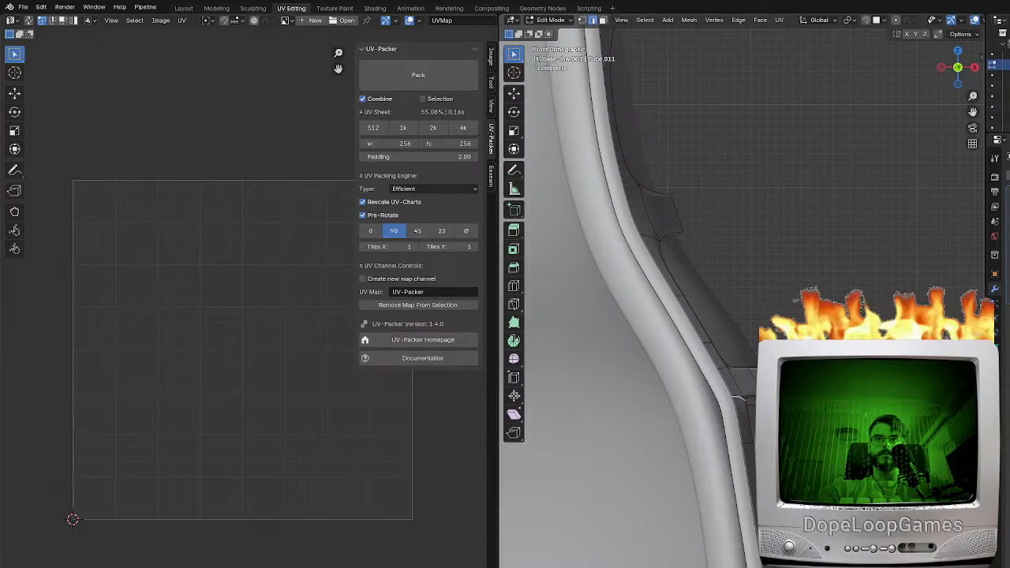
{"action": "key", "text": "g"}
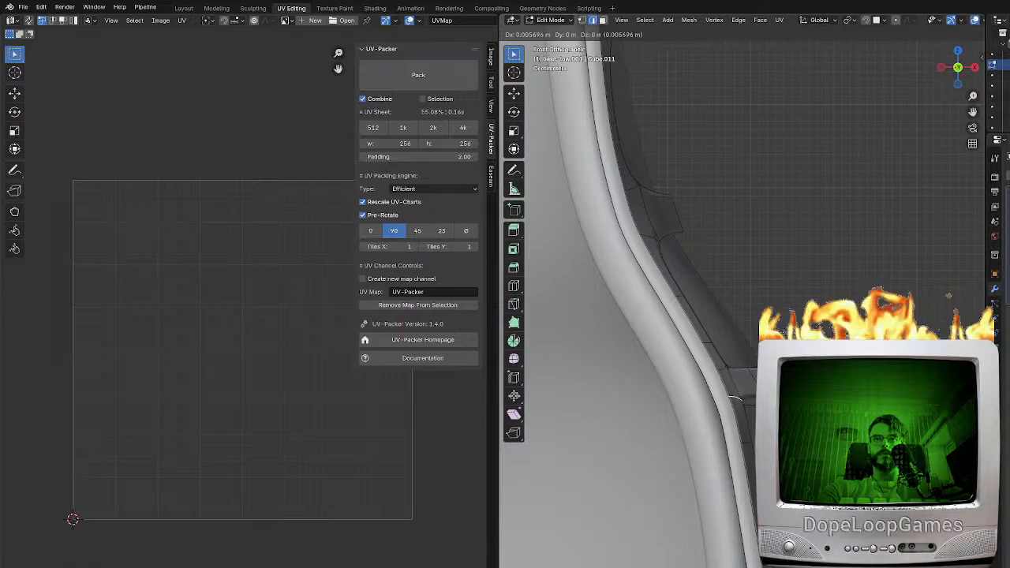
{"action": "left_click", "coordinate": [740, 402]}
{"action": "mouse_move", "coordinate": [740, 402]}
{"action": "middle_mouse_down"}
{"action": "mouse_move", "coordinate": [727, 419]}
{"action": "mouse_move", "coordinate": [692, 412]}
{"action": "mouse_move", "coordinate": [744, 403]}
{"action": "middle_mouse_up"}
{"action": "scroll", "coordinate": [729, 417], "scroll_direction": "down", "scroll_amount": 4}
{"action": "scroll", "coordinate": [692, 411], "scroll_direction": "down", "scroll_amount": 3}
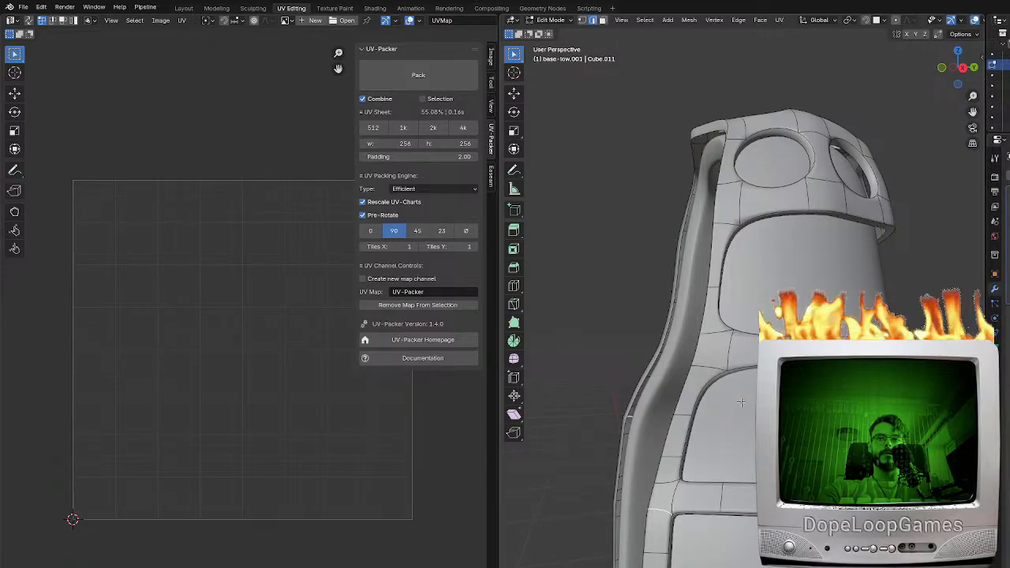
{"action": "middle_click_drag", "start_coordinate": [698, 392], "coordinate": [698, 424]}
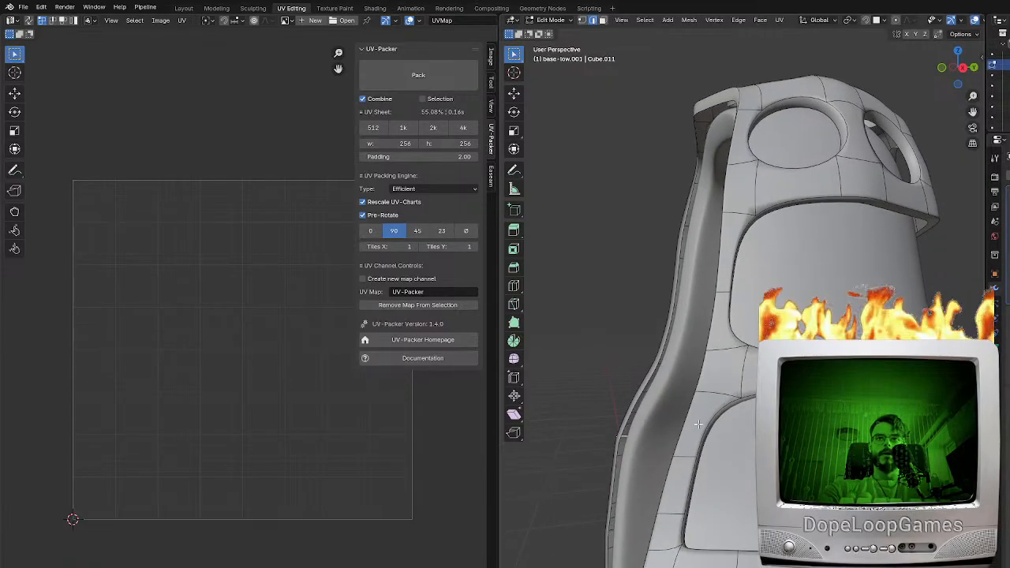
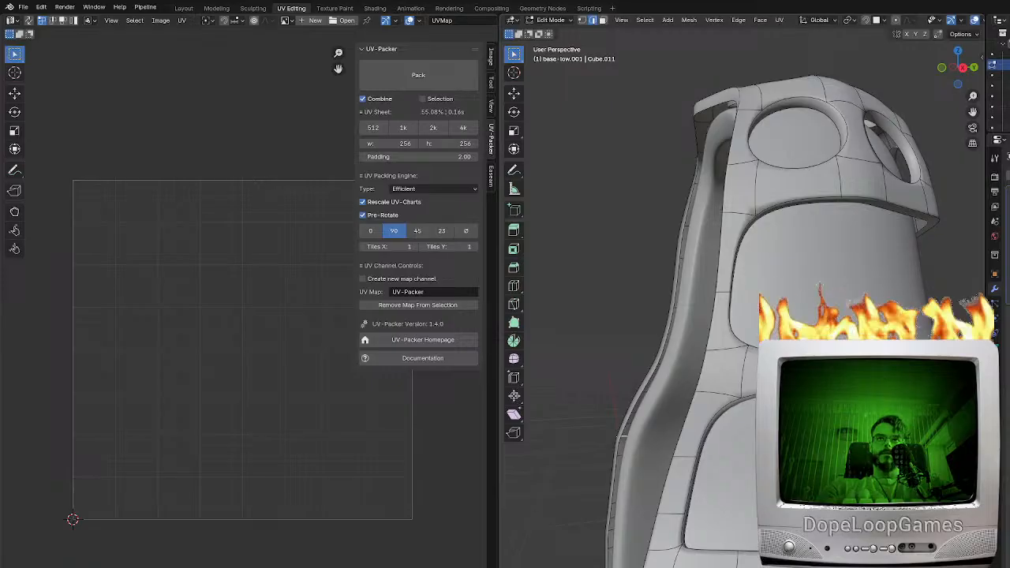
Add an edge loop across the side strip at the junction between two large openings and another beside the upper opening's top part
{"action": "middle_click_drag", "start_coordinate": [713, 352], "coordinate": [709, 356]}
{"action": "key", "text": "ctrl+r"}
{"action": "left_click", "coordinate": [708, 357]}
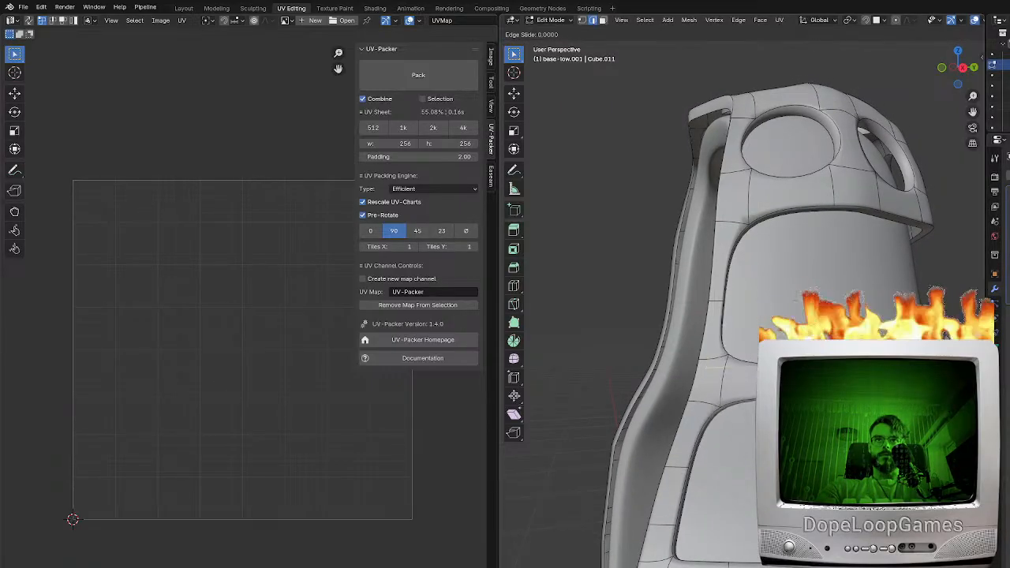
{"action": "left_click", "coordinate": [750, 383]}
{"action": "middle_click_drag", "start_coordinate": [750, 382], "coordinate": [715, 370]}
{"action": "key", "text": "ctrl+r"}
{"action": "left_click", "coordinate": [716, 370]}
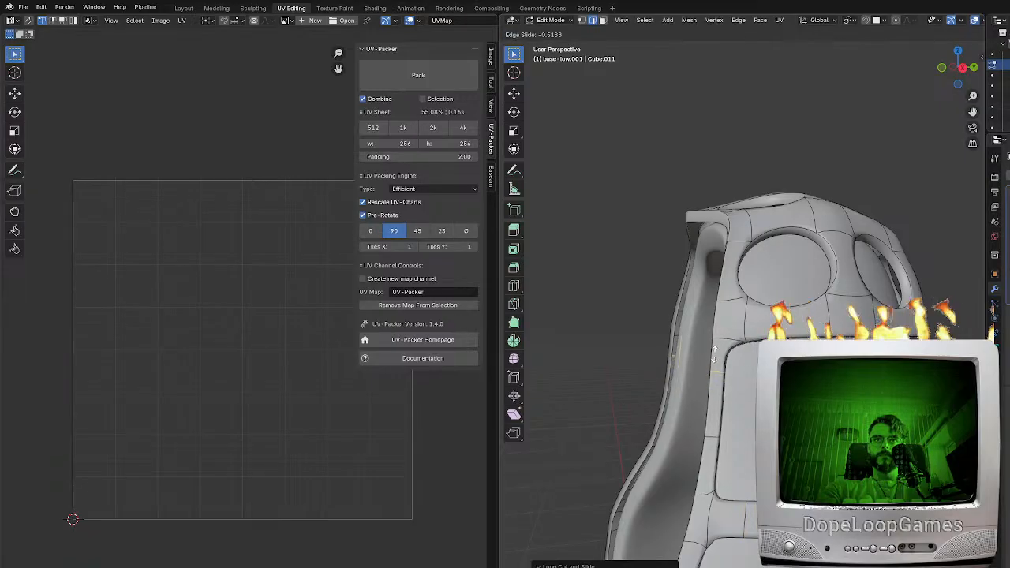
{"action": "left_click", "coordinate": [722, 349]}
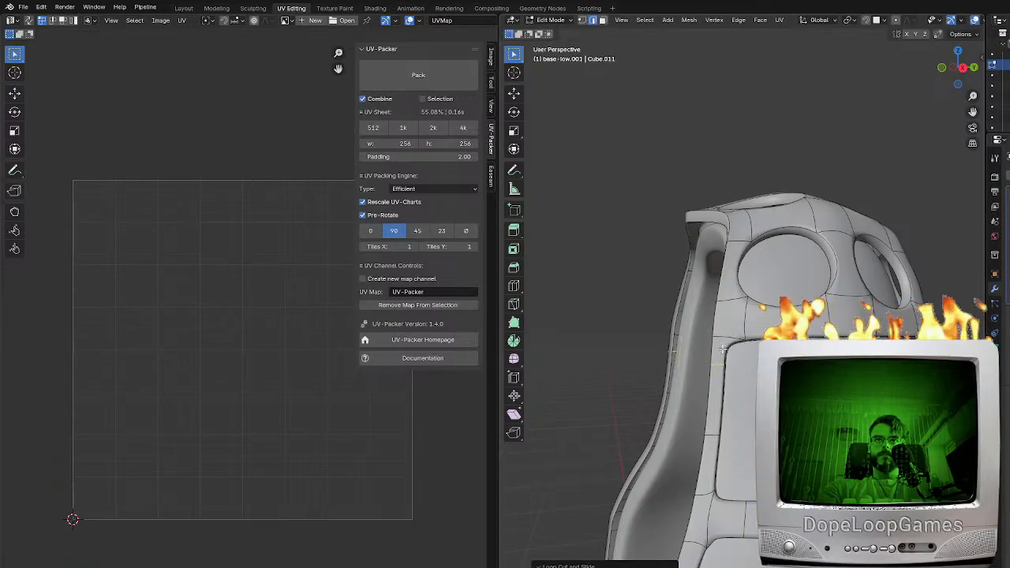
Add edge loops across the horizontal band and side strip around the head's side opening to flatten its rounded lower edge
{"action": "key", "text": "ctrl+r"}
{"action": "left_click", "coordinate": [776, 318]}
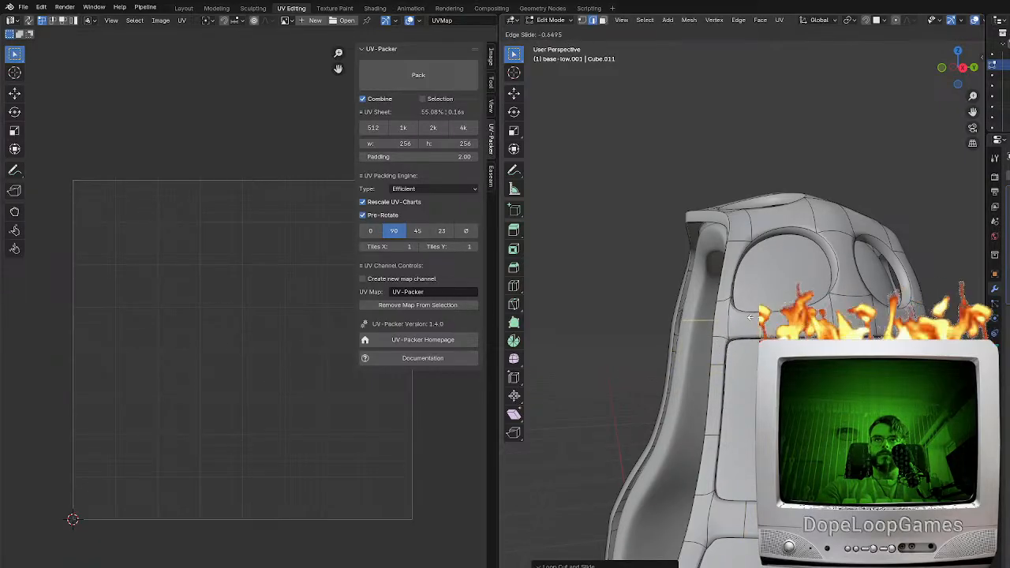
{"action": "left_click", "coordinate": [732, 341]}
{"action": "middle_click_drag", "start_coordinate": [731, 341], "coordinate": [732, 339]}
{"action": "key", "text": "ctrl+r"}
{"action": "left_click", "coordinate": [732, 339]}
{"action": "left_click", "coordinate": [722, 385]}
{"action": "middle_click_drag", "start_coordinate": [722, 365], "coordinate": [721, 341]}
{"action": "key", "text": "ctrl+r"}
{"action": "left_click", "coordinate": [721, 341]}
{"action": "left_click", "coordinate": [804, 308]}
Add edge loops across the band between the head's top opening and the arched side opening below it
{"action": "middle_click_drag", "start_coordinate": [788, 308], "coordinate": [744, 262]}
{"action": "key", "text": "ctrl+r"}
{"action": "left_click", "coordinate": [810, 329]}
{"action": "key", "text": "ctrl+r"}
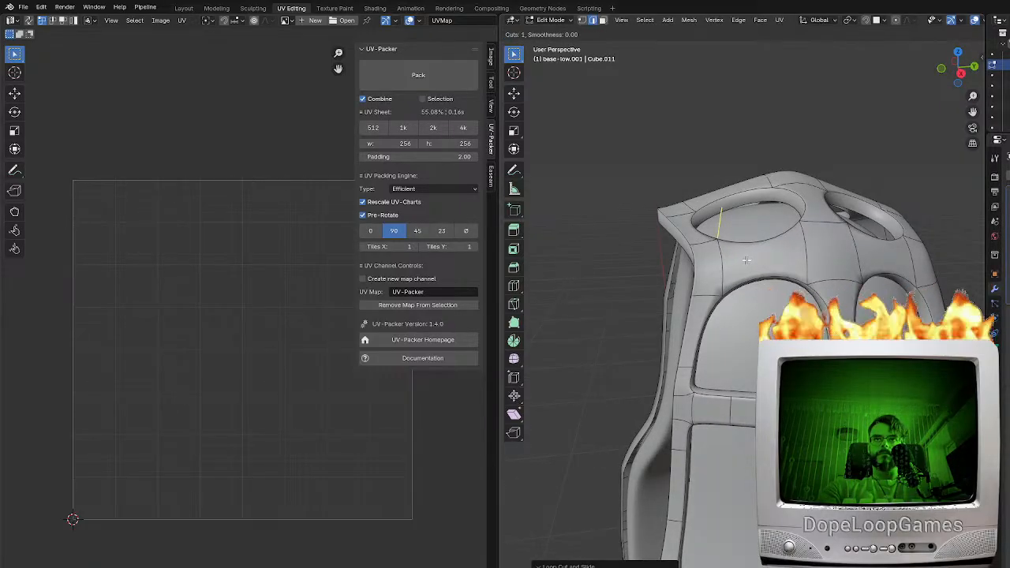
{"action": "left_click", "coordinate": [746, 260]}
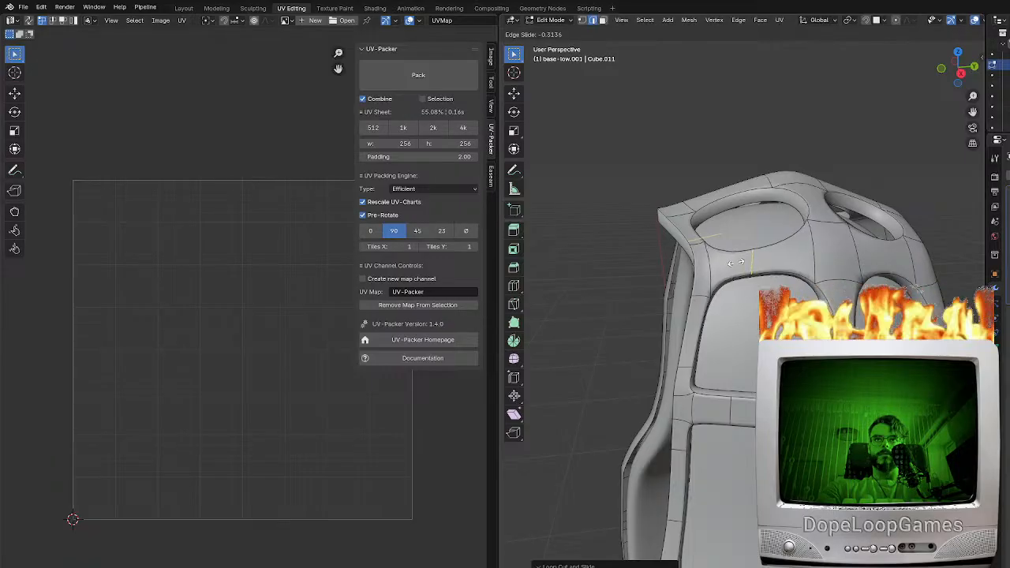
{"action": "left_click", "coordinate": [739, 260]}
Add an edge loop across the horizontal band below the arched head openings and slide it close to the neighbouring edge
{"action": "middle_click_drag", "start_coordinate": [739, 260], "coordinate": [734, 331]}
{"action": "key", "text": "ctrl+r"}
{"action": "left_click", "coordinate": [733, 330]}
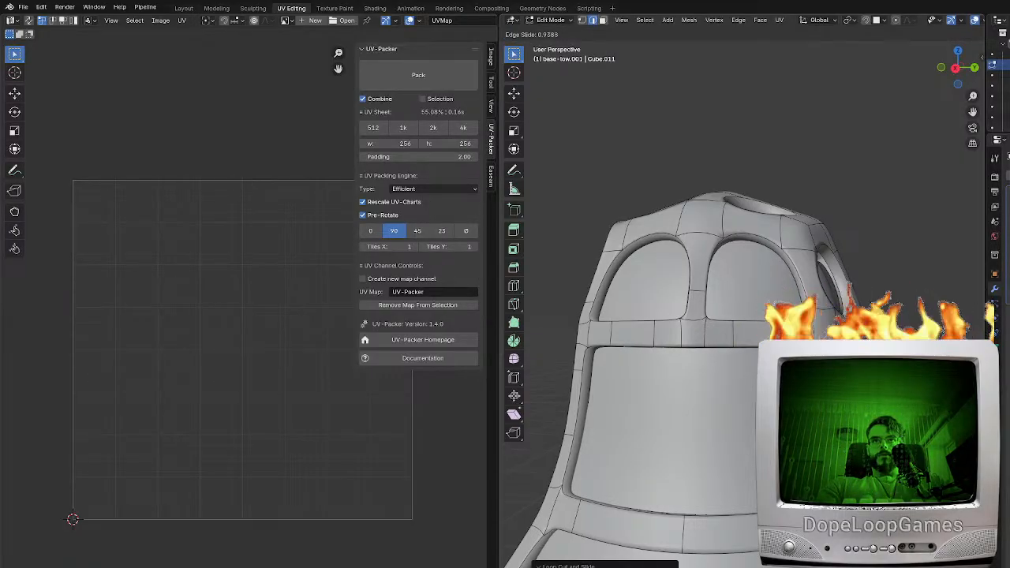
{"action": "left_click", "coordinate": [779, 323]}
{"action": "middle_click_drag", "start_coordinate": [778, 323], "coordinate": [918, 297]}
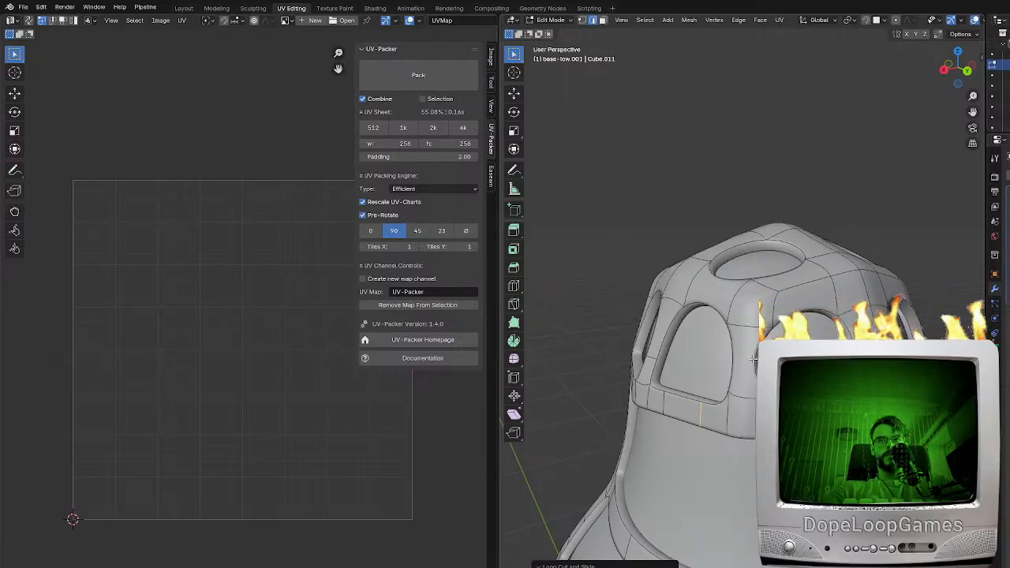
{"action": "scroll", "coordinate": [752, 358], "scroll_direction": "up", "scroll_amount": 1}
{"action": "key", "text": "ctrl+r"}
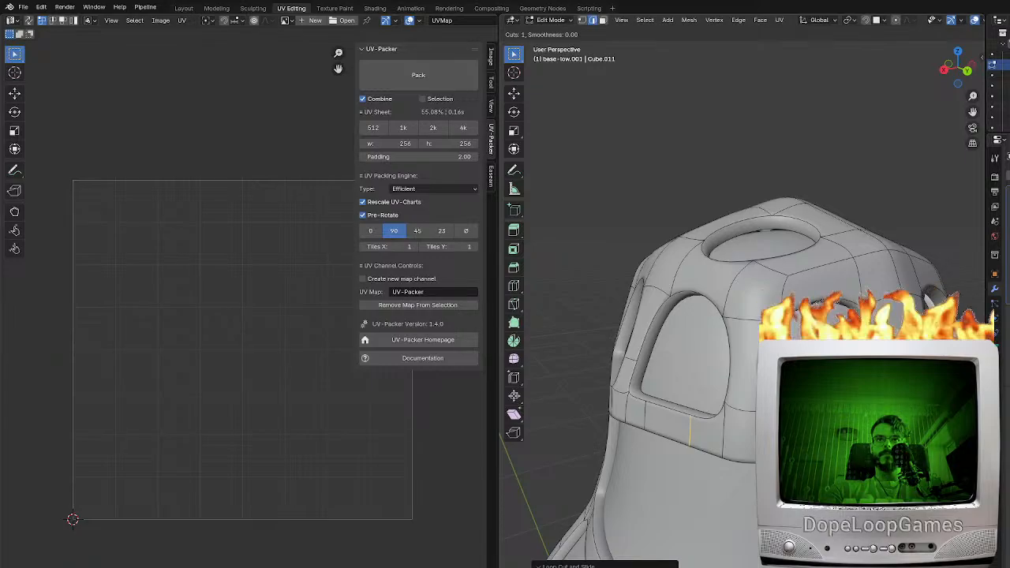
{"action": "left_click", "coordinate": [749, 347]}
{"action": "mouse_move", "coordinate": [749, 347]}
{"action": "middle_mouse_down"}
{"action": "mouse_move", "coordinate": [681, 377]}
{"action": "mouse_move", "coordinate": [740, 344]}
{"action": "middle_mouse_up"}
{"action": "key", "text": "ctrl+z"}
Add an edge loop across the lower part of the vertical strip between two arched head openings and adjust it with edge slide
{"action": "key", "text": "ctrl+r"}
{"action": "left_click", "coordinate": [740, 344]}
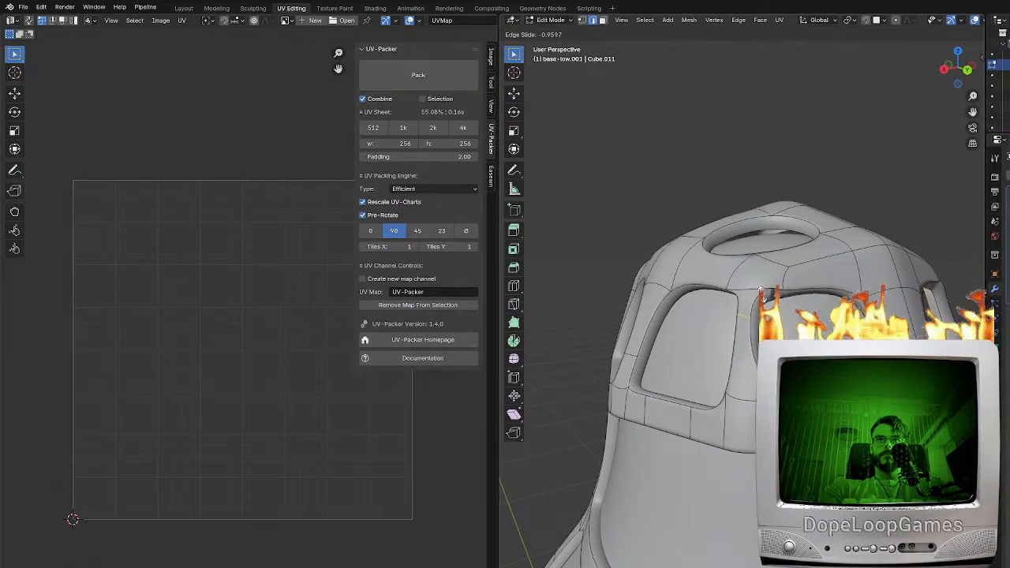
{"action": "left_click", "coordinate": [742, 394]}
{"action": "middle_click_drag", "start_coordinate": [741, 394], "coordinate": [842, 312]}
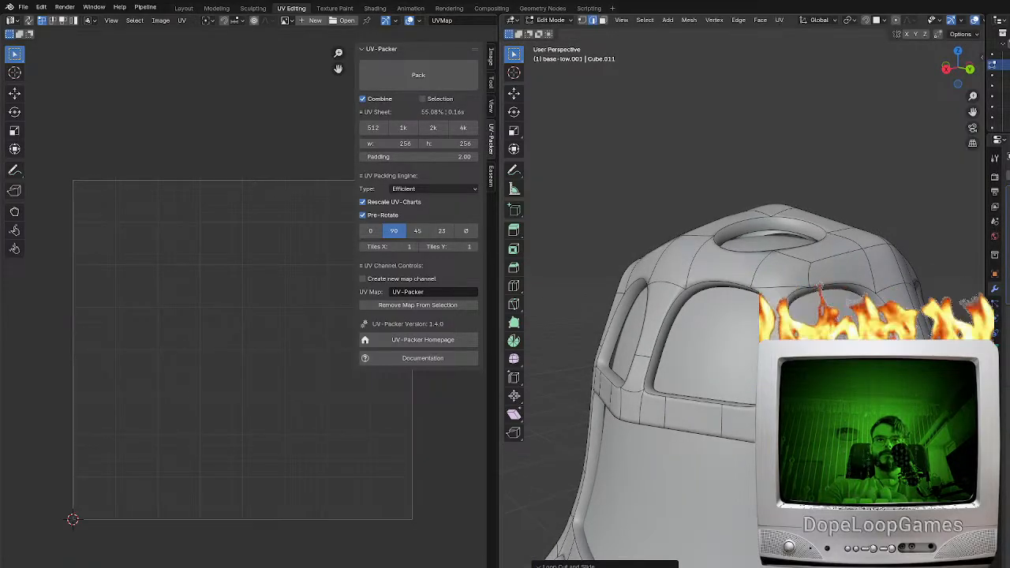
{"action": "key", "text": "g"}
{"action": "key", "text": "g"}
{"action": "left_click", "coordinate": [848, 355]}
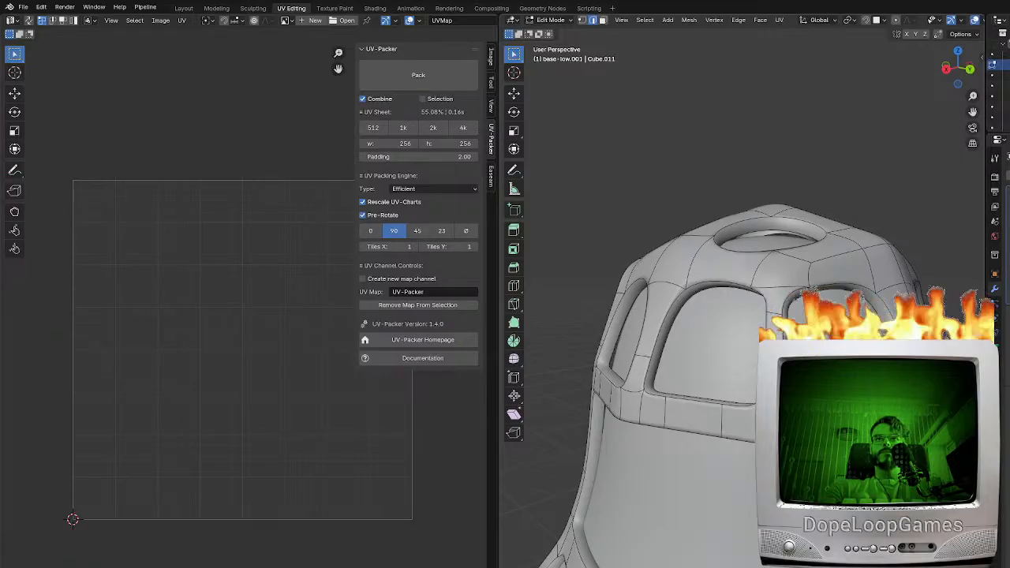
Fill a diagonal brace across the large opening below the head band and add an edge loop across the brace's middle
{"action": "middle_click_drag", "start_coordinate": [848, 355], "coordinate": [822, 406]}
{"action": "middle_click_drag", "start_coordinate": [709, 341], "coordinate": [842, 315]}
{"action": "scroll", "coordinate": [844, 320], "scroll_direction": "down", "scroll_amount": 3}
{"action": "middle_click_drag", "start_coordinate": [852, 418], "coordinate": [830, 304], "text": "shift"}
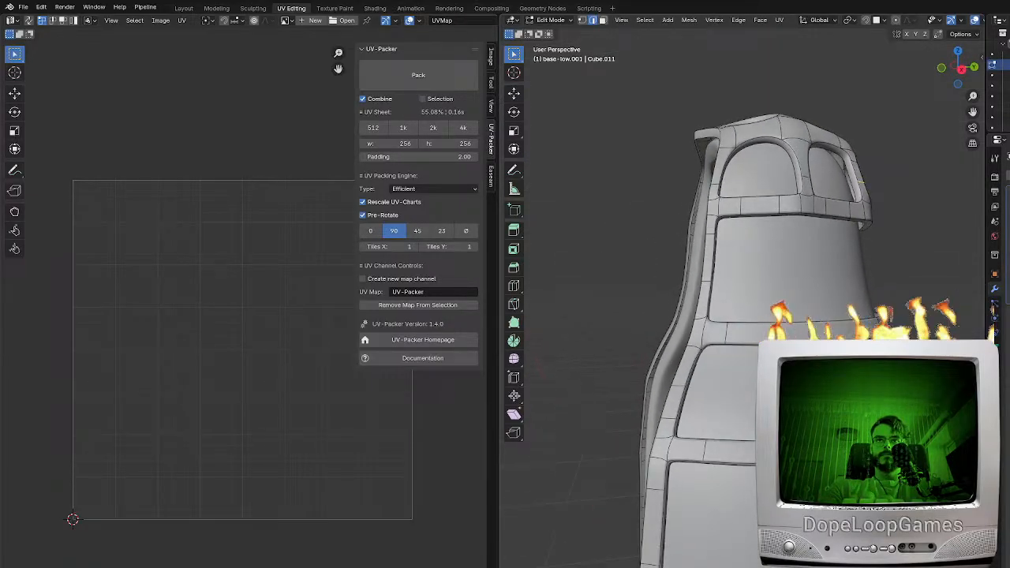
{"action": "middle_click_drag", "start_coordinate": [716, 321], "coordinate": [783, 280]}
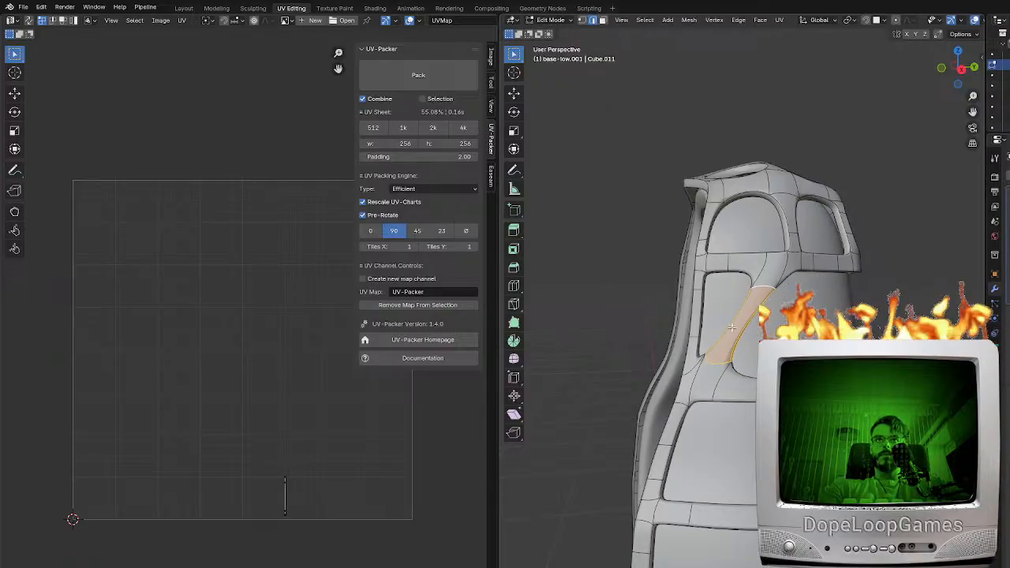
{"action": "key", "text": "ctrl+r"}
{"action": "left_click", "coordinate": [744, 324]}
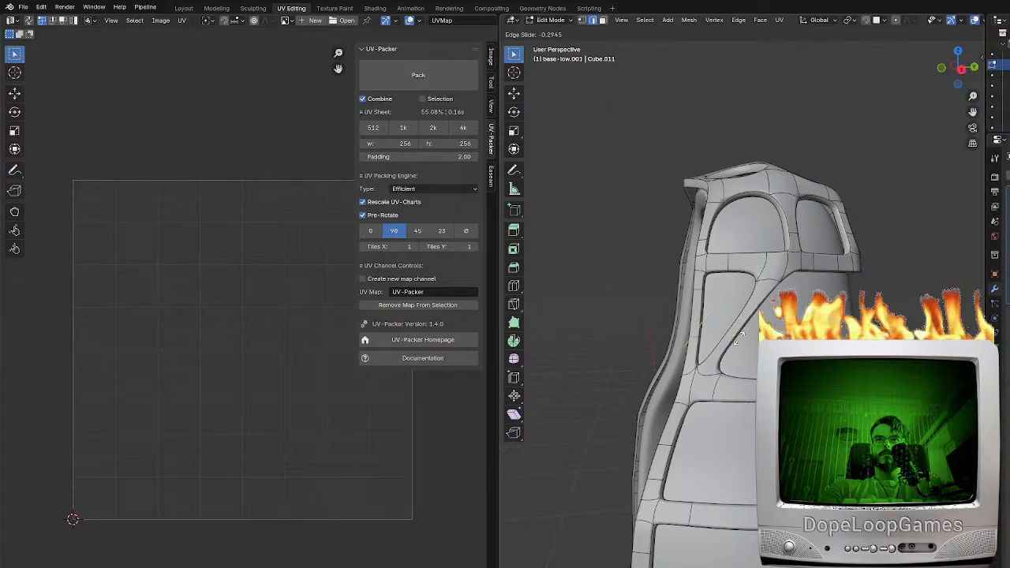
{"action": "left_click", "coordinate": [738, 341]}
{"action": "key", "text": "s"}
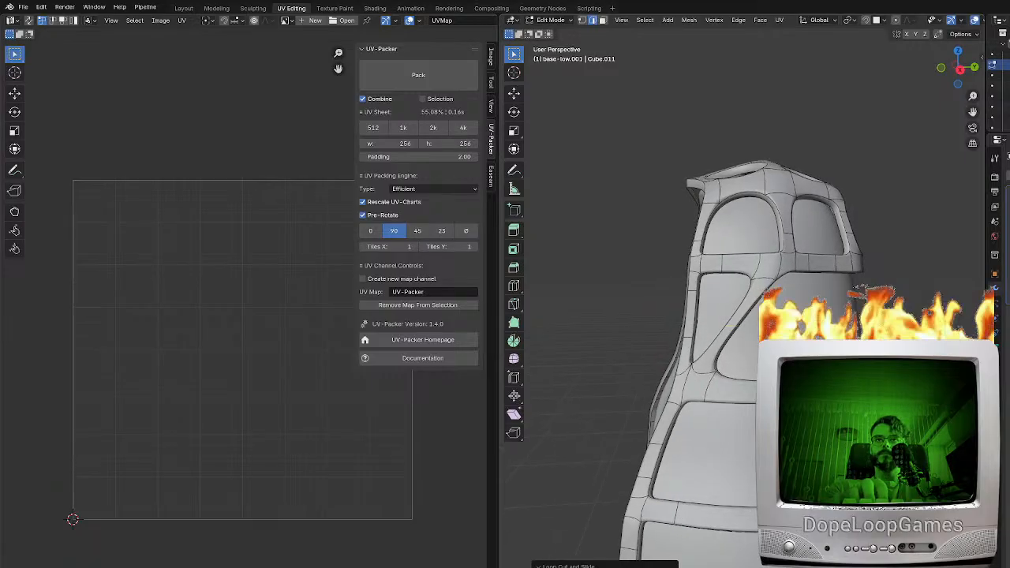
{"action": "left_click", "coordinate": [715, 309]}
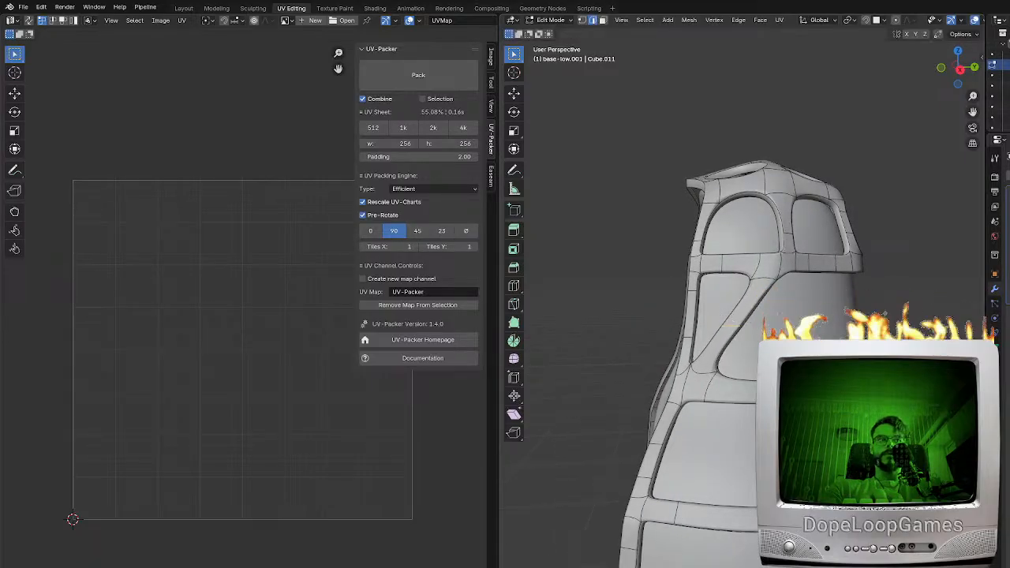
{"action": "middle_click_drag", "start_coordinate": [748, 324], "coordinate": [686, 339]}
{"action": "key", "text": "ctrl+r"}
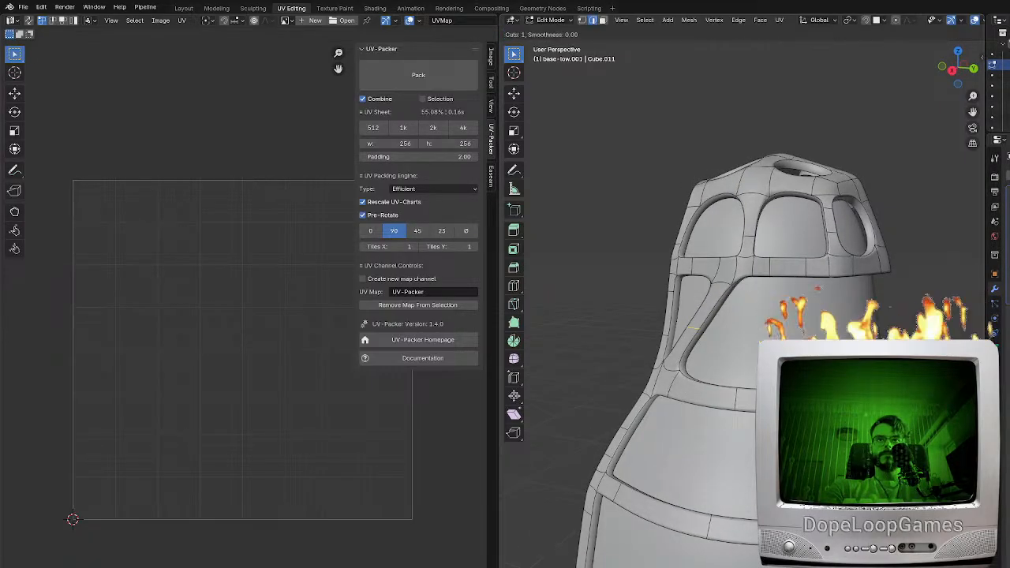
{"action": "key", "text": "Escape"}
{"action": "key", "text": "ctrl+z"}
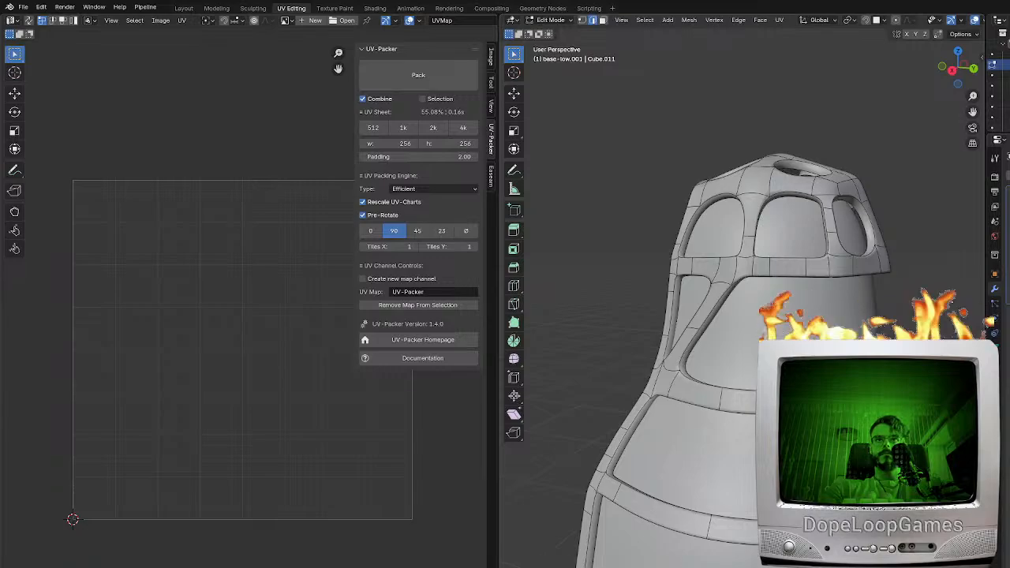
Add a second, opposing diagonal brace to form a triangular opening below the head band, and add an edge loop across it
{"action": "middle_click_drag", "start_coordinate": [756, 323], "coordinate": [795, 323]}
{"action": "key", "text": "ctrl+r"}
{"action": "left_click", "coordinate": [777, 327]}
{"action": "left_click", "coordinate": [777, 326]}
{"action": "key", "text": "ctrl+r"}
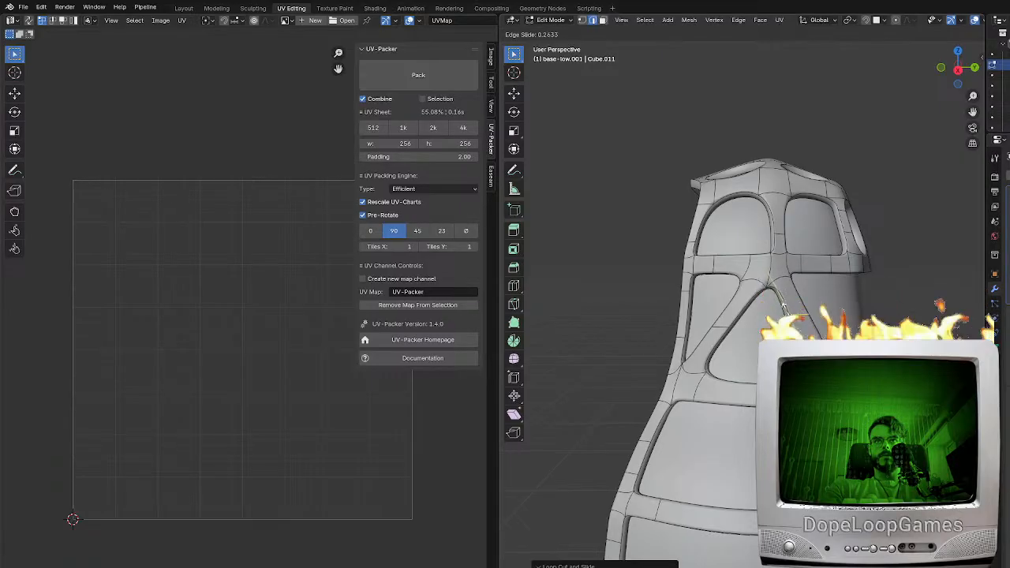
{"action": "left_click", "coordinate": [783, 306]}
Add an edge loop across the first diagonal brace near its upper end
{"action": "scroll", "coordinate": [708, 370], "scroll_direction": "up", "scroll_amount": 3}
{"action": "scroll", "coordinate": [708, 370], "scroll_direction": "down", "scroll_amount": 2}
{"action": "middle_click_drag", "start_coordinate": [709, 370], "coordinate": [756, 288]}
{"action": "key", "text": "ctrl+r"}
{"action": "left_click", "coordinate": [761, 275]}
{"action": "left_click", "coordinate": [755, 279]}
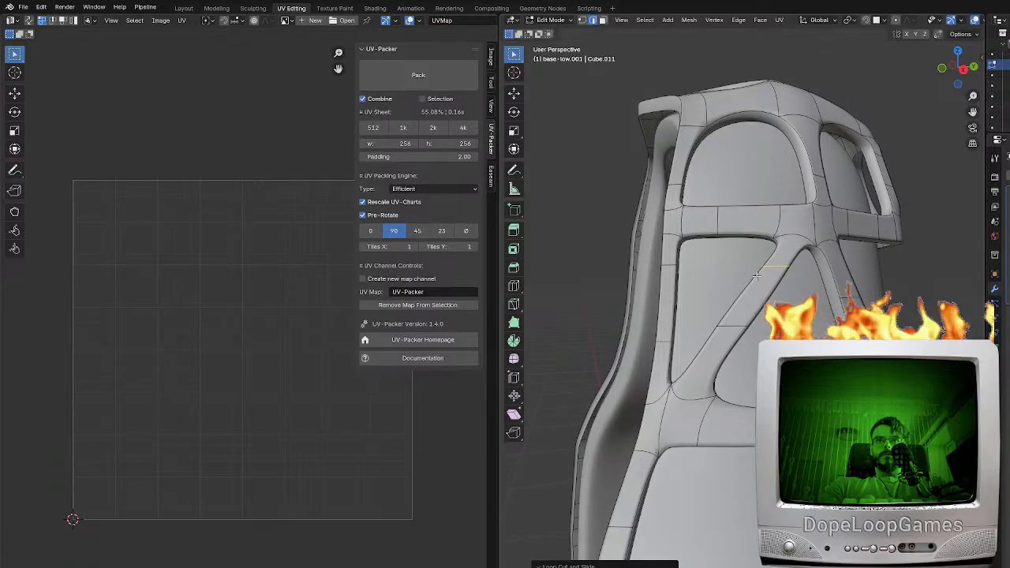
Add an edge loop across the horizontal band under the next large opening down
{"action": "middle_click_drag", "start_coordinate": [755, 279], "coordinate": [777, 306]}
{"action": "middle_click_drag", "start_coordinate": [735, 465], "coordinate": [800, 316], "text": "shift"}
{"action": "key", "text": "ctrl+r"}
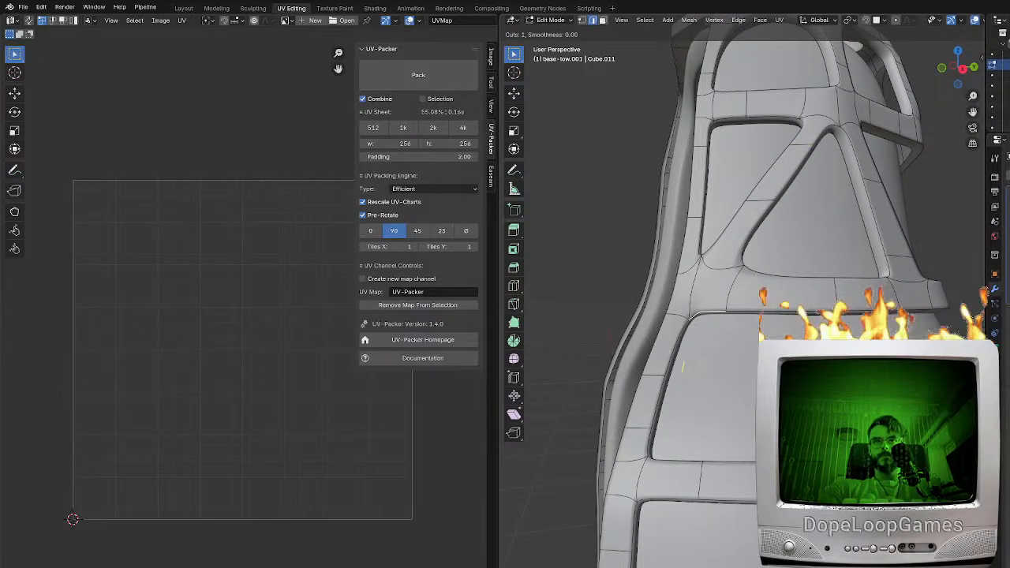
{"action": "left_click", "coordinate": [777, 466]}
{"action": "left_click", "coordinate": [777, 462]}
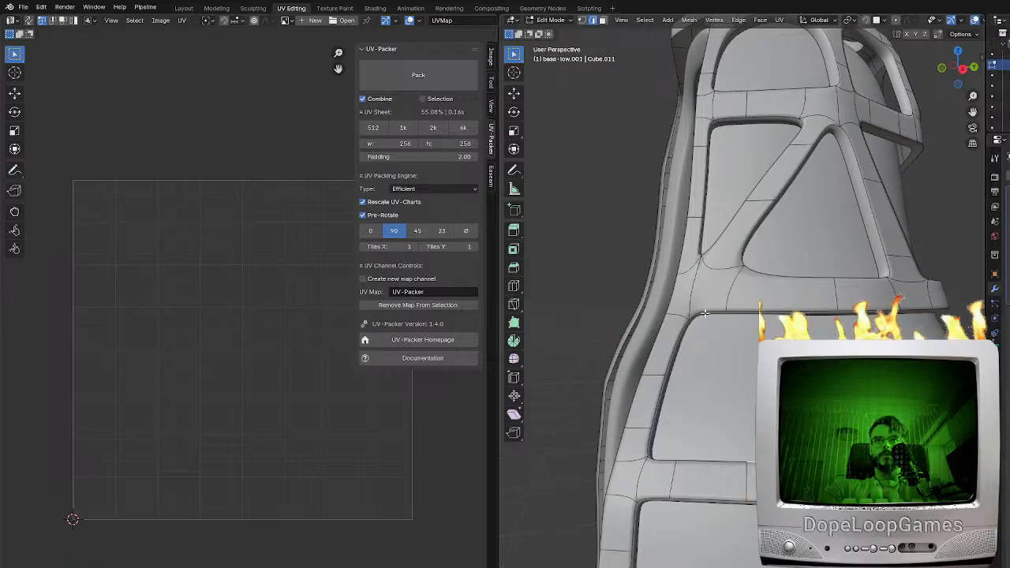
Fill a diagonal brace across the lower large opening and add an edge loop across the horizontal band beneath it
{"action": "left_click", "coordinate": [719, 314], "text": "shift"}
{"action": "key", "text": "f"}
{"action": "middle_click_drag", "start_coordinate": [836, 462], "coordinate": [723, 415], "text": "shift"}
{"action": "key", "text": "ctrl+r"}
{"action": "left_click", "coordinate": [722, 415]}
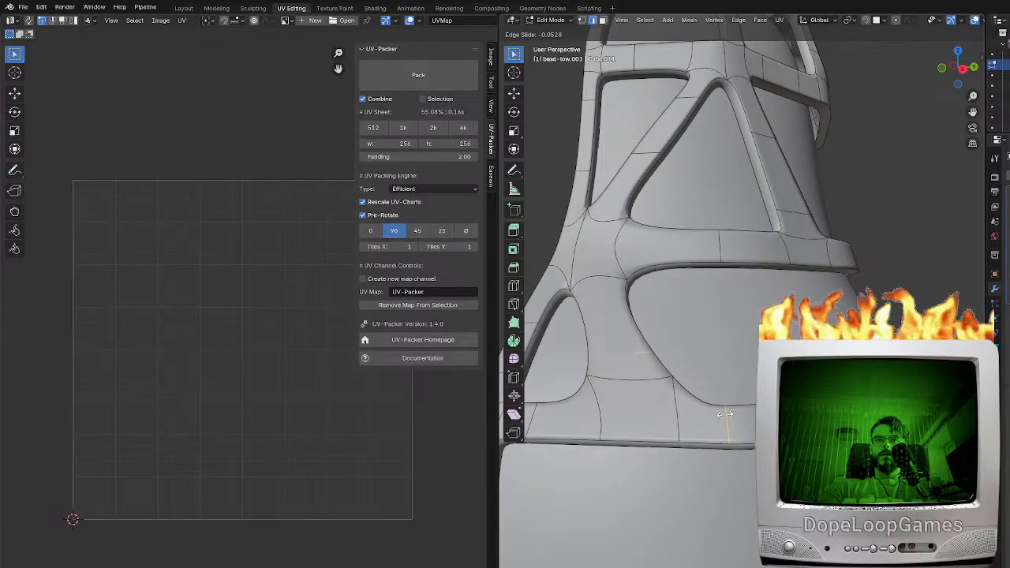
{"action": "left_click", "coordinate": [713, 412]}
Fill an opposing diagonal brace in the lower large opening and add an edge loop across it near its lower end
{"action": "middle_click_drag", "start_coordinate": [713, 413], "coordinate": [744, 340]}
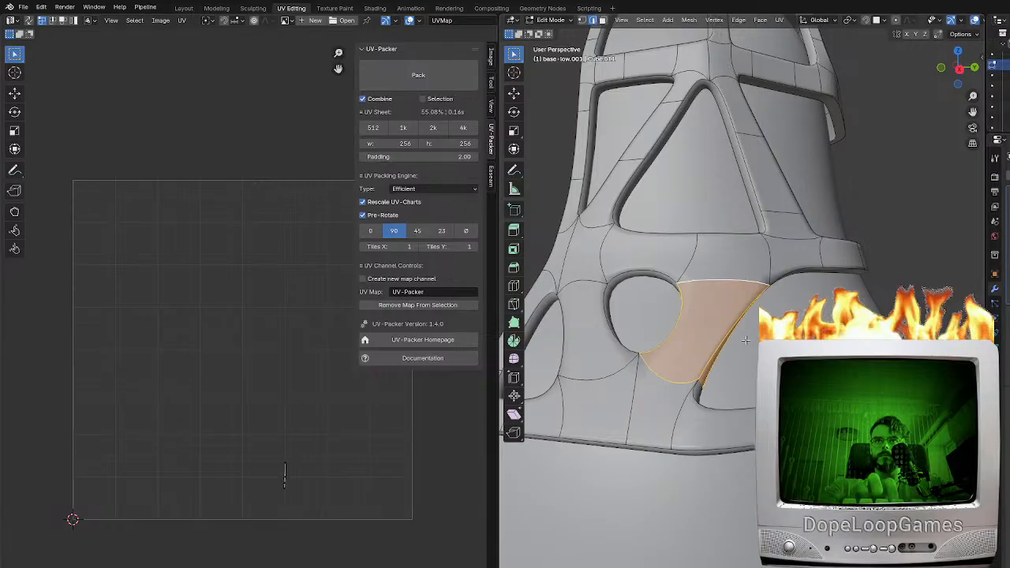
{"action": "key", "text": "ctrl+r"}
{"action": "left_click", "coordinate": [677, 353]}
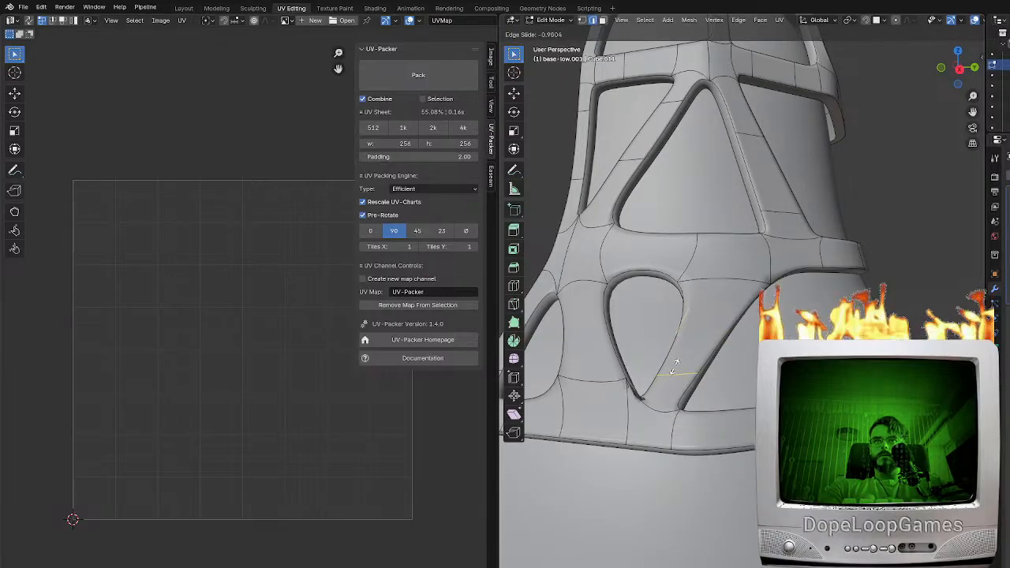
{"action": "left_click", "coordinate": [685, 361]}
Add an edge loop across the lower section's first diagonal brace, slid toward the brace's lower end
{"action": "middle_click_drag", "start_coordinate": [685, 361], "coordinate": [716, 361]}
{"action": "key", "text": "ctrl+r"}
{"action": "left_click", "coordinate": [649, 355]}
{"action": "left_click", "coordinate": [649, 356]}
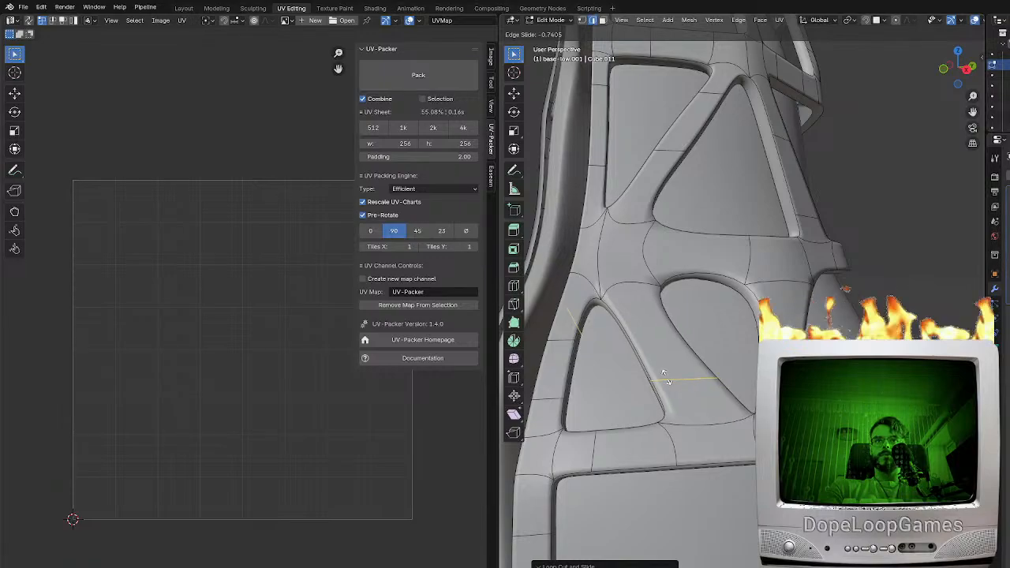
{"action": "left_click", "coordinate": [662, 372]}
Move the selected edge of the horizontal band into line with the shell's curve, refining its position in top view
{"action": "middle_click_drag", "start_coordinate": [663, 372], "coordinate": [710, 327]}
{"action": "middle_click_drag", "start_coordinate": [730, 374], "coordinate": [728, 394]}
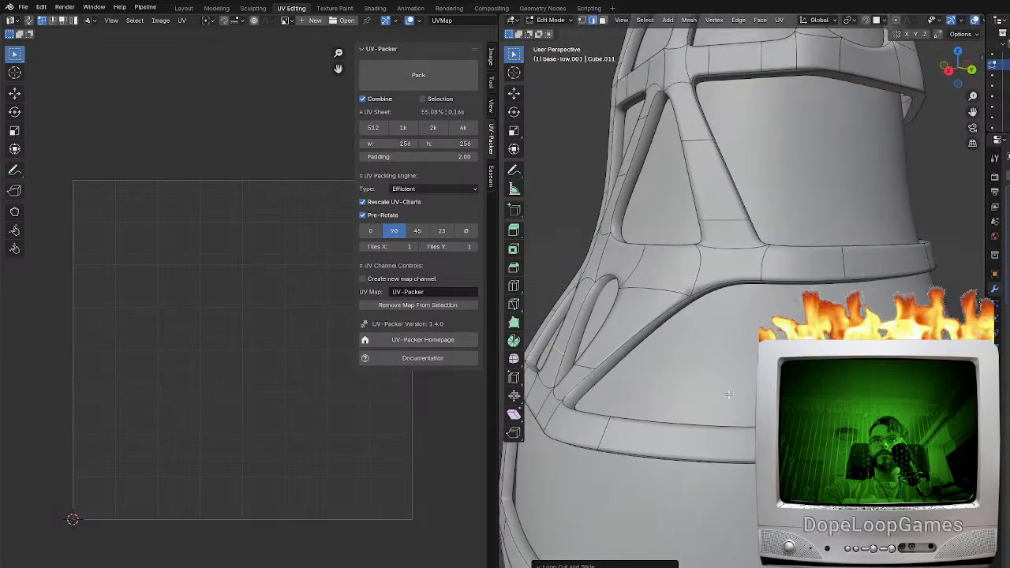
{"action": "middle_click_drag", "start_coordinate": [660, 426], "coordinate": [789, 329]}
{"action": "left_click", "coordinate": [836, 267]}
{"action": "left_click", "coordinate": [842, 253], "text": "shift"}
{"action": "middle_click_drag", "start_coordinate": [844, 255], "coordinate": [809, 386]}
{"action": "key", "text": "g"}
{"action": "left_click", "coordinate": [816, 287]}
{"action": "key", "text": "KP_7"}
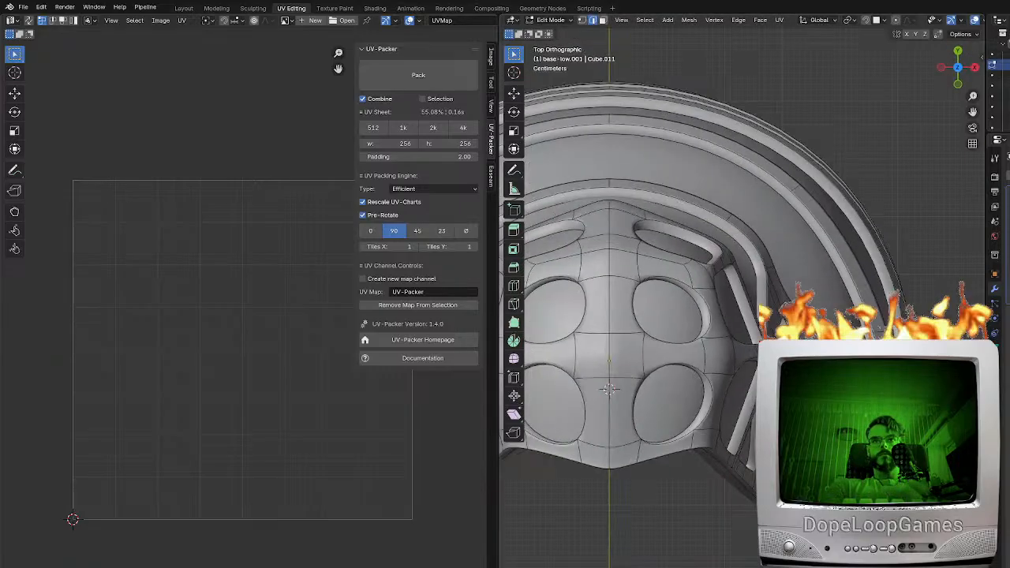
{"action": "middle_click_drag", "start_coordinate": [773, 348], "coordinate": [721, 398], "text": "shift"}
{"action": "scroll", "coordinate": [722, 399], "scroll_direction": "up", "scroll_amount": 2}
{"action": "key", "text": "g"}
{"action": "left_click", "coordinate": [716, 385]}
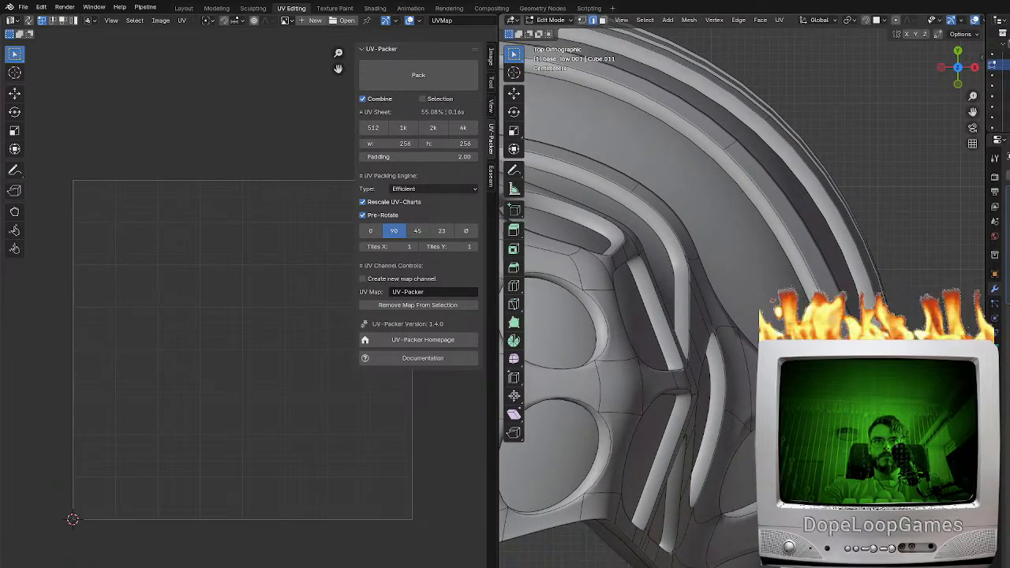
Check the frame's shading in Object Mode and add an edge loop near the upper end of the lower section's second diagonal brace
{"action": "middle_click_drag", "start_coordinate": [715, 385], "coordinate": [683, 317]}
{"action": "scroll", "coordinate": [704, 398], "scroll_direction": "down", "scroll_amount": 4}
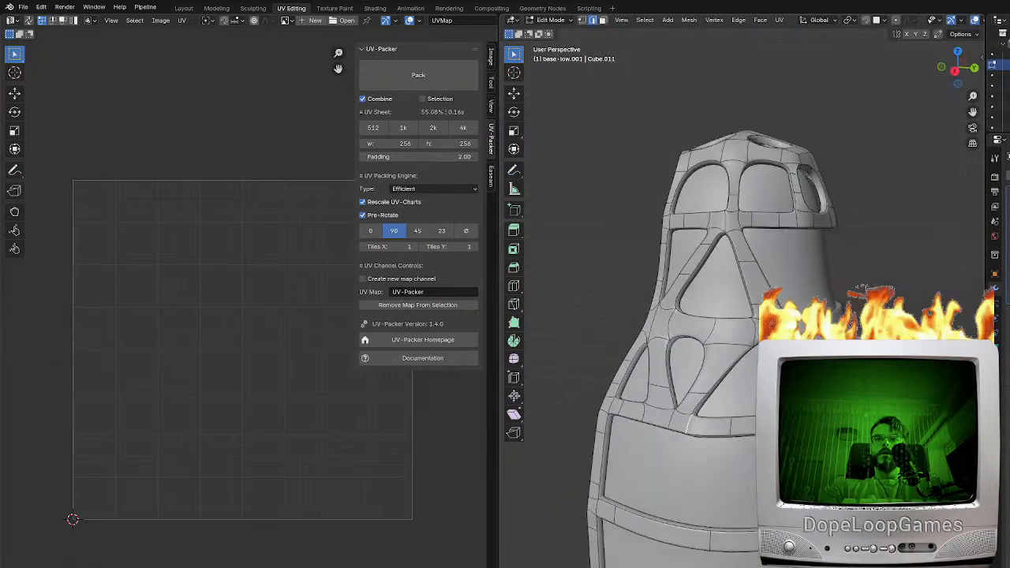
{"action": "middle_click_drag", "start_coordinate": [703, 398], "coordinate": [711, 417]}
{"action": "key", "text": "Tab"}
{"action": "key", "text": "Tab"}
{"action": "key", "text": "Tab"}
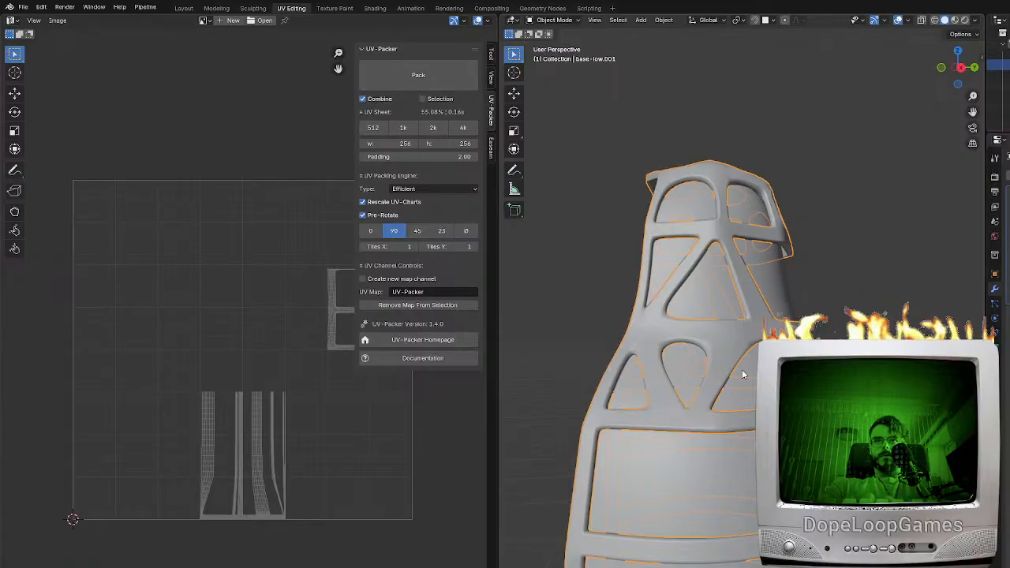
{"action": "key", "text": "Tab"}
{"action": "scroll", "coordinate": [741, 369], "scroll_direction": "up", "scroll_amount": 3}
{"action": "key", "text": "g"}
{"action": "key", "text": "g"}
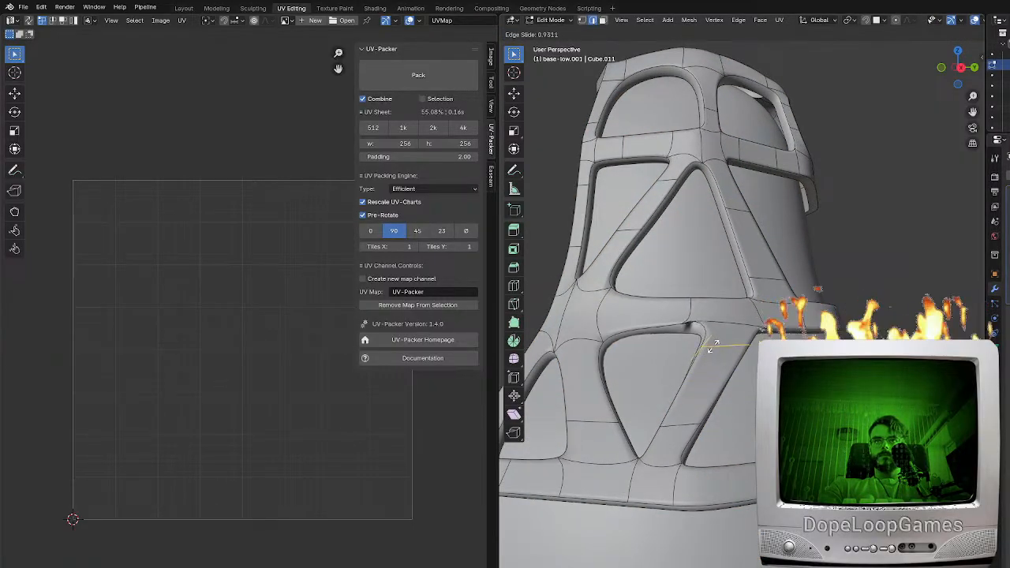
{"action": "left_click", "coordinate": [705, 354]}
Refine the edge loop near the upper end of the lower section's second brace by edge sliding, and check the shading in Object Mode
{"action": "scroll", "coordinate": [604, 388], "scroll_direction": "up", "scroll_amount": 2}
{"action": "middle_click_drag", "start_coordinate": [604, 387], "coordinate": [745, 380]}
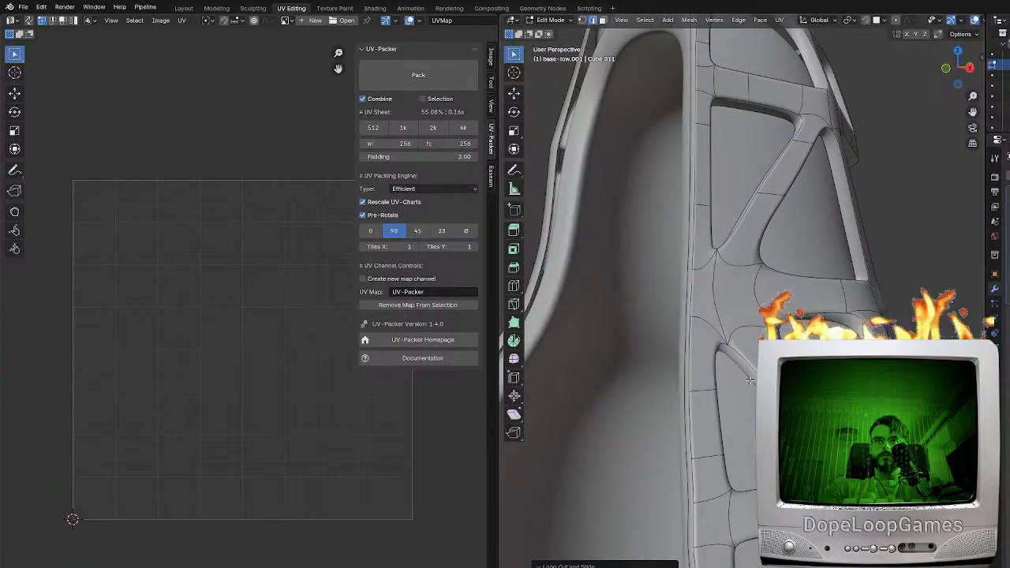
{"action": "key", "text": "g"}
{"action": "key", "text": "g"}
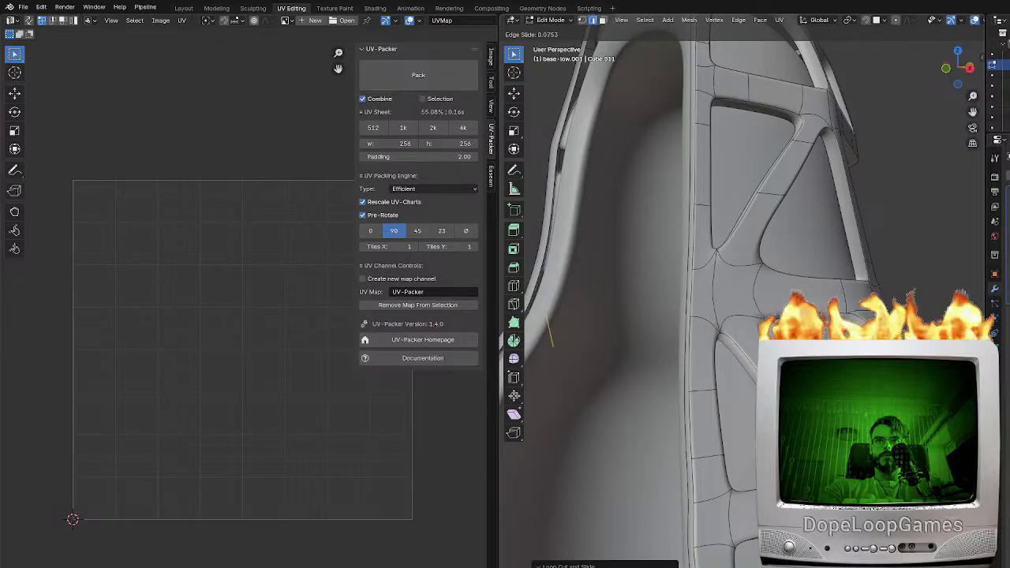
{"action": "left_click", "coordinate": [733, 375]}
{"action": "middle_click_drag", "start_coordinate": [733, 375], "coordinate": [683, 372]}
{"action": "key", "text": "Tab"}
{"action": "scroll", "coordinate": [682, 372], "scroll_direction": "down", "scroll_amount": 4}
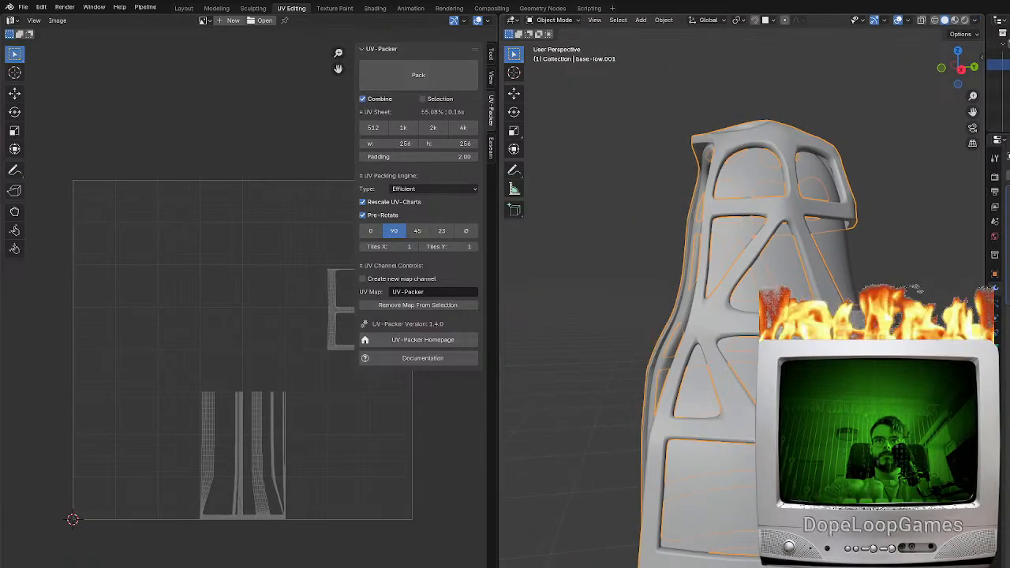
{"action": "scroll", "coordinate": [702, 418], "scroll_direction": "down", "scroll_amount": 4}
{"action": "key", "text": "alt+a"}
{"action": "scroll", "coordinate": [745, 424], "scroll_direction": "up", "scroll_amount": 4}
{"action": "middle_click_drag", "start_coordinate": [793, 414], "coordinate": [729, 396]}
Add edge loops across the horizontal band below the first large unbraced opening, spaced for the ends of diagonal braces
{"action": "key", "text": "Tab"}
{"action": "scroll", "coordinate": [729, 395], "scroll_direction": "up", "scroll_amount": 3}
{"action": "scroll", "coordinate": [748, 368], "scroll_direction": "up", "scroll_amount": 2}
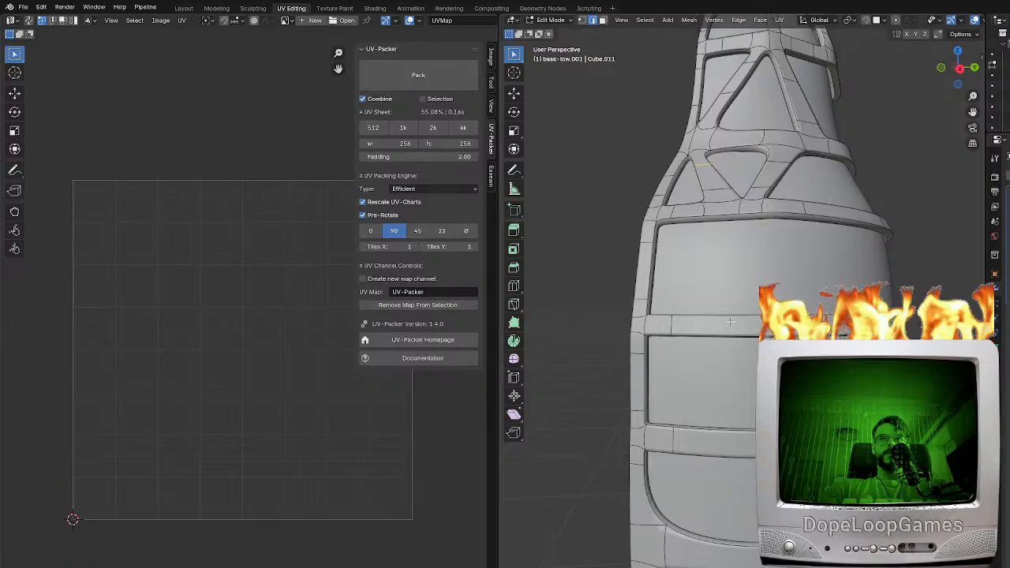
{"action": "scroll", "coordinate": [731, 321], "scroll_direction": "down", "scroll_amount": 1}
{"action": "scroll", "coordinate": [676, 447], "scroll_direction": "up", "scroll_amount": 3}
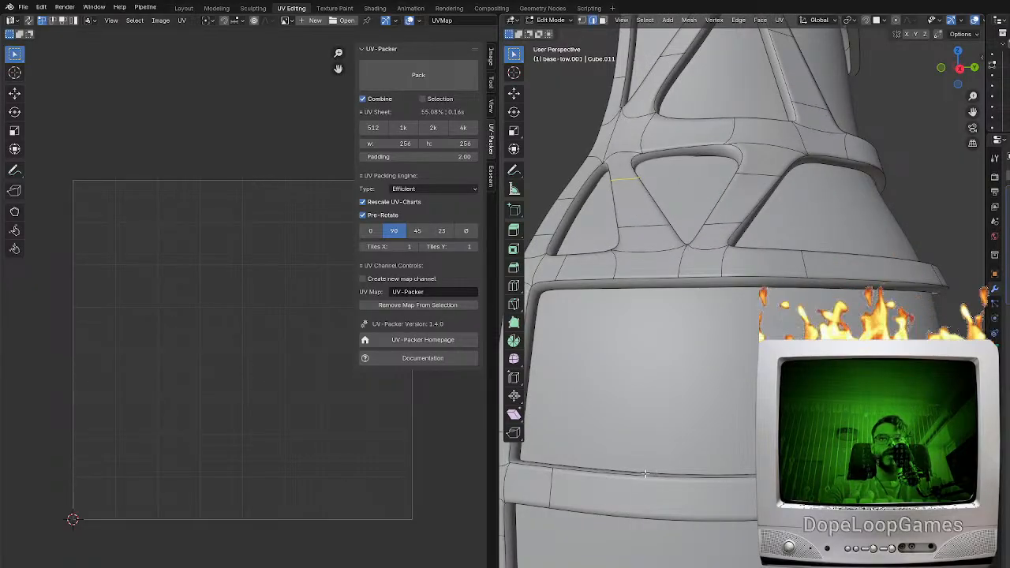
{"action": "scroll", "coordinate": [655, 505], "scroll_direction": "down", "scroll_amount": 1}
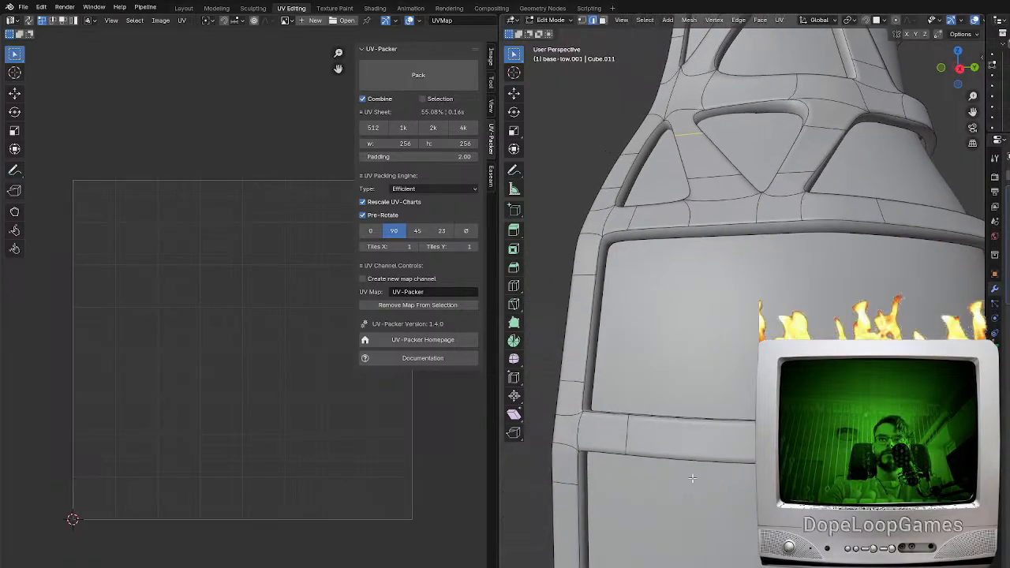
{"action": "key", "text": "ctrl+r"}
{"action": "left_click", "coordinate": [734, 435]}
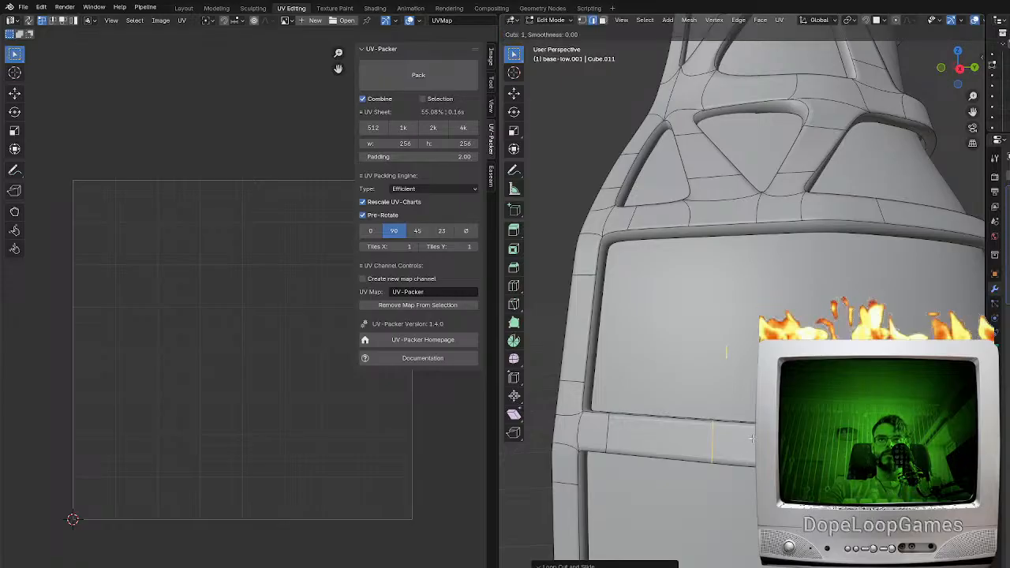
{"action": "left_click", "coordinate": [740, 435]}
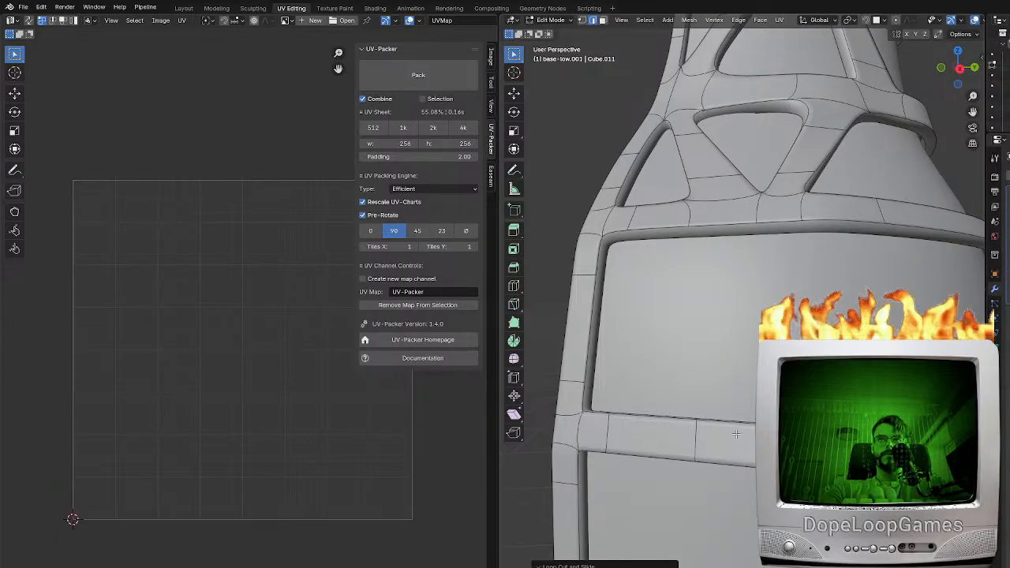
{"action": "middle_click_drag", "start_coordinate": [739, 435], "coordinate": [783, 436], "text": "shift"}
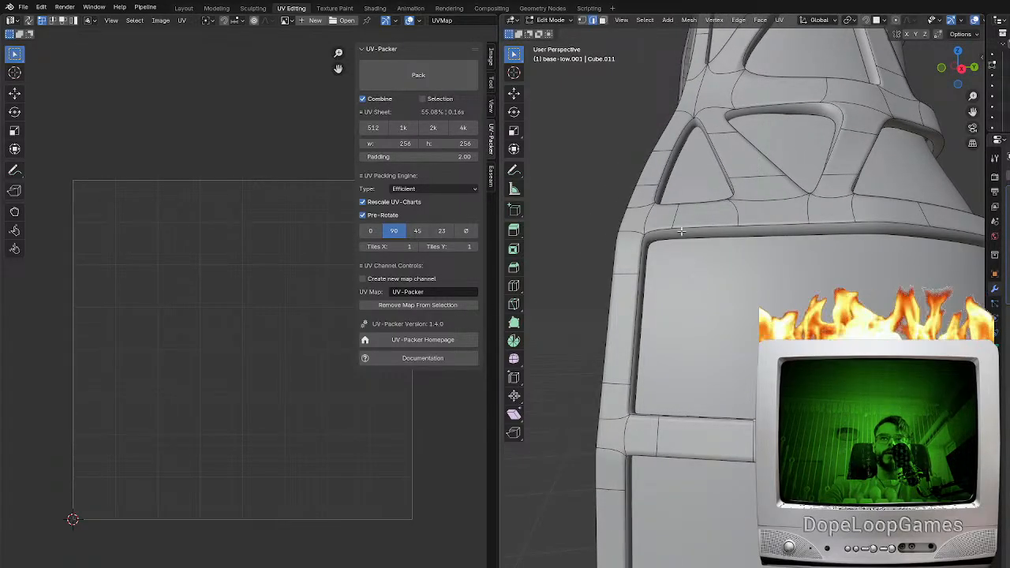
Fill a diagonal brace across that opening down to the band and add edge loops near the brace's two ends
{"action": "key", "text": "f"}
{"action": "key", "text": "ctrl+r"}
{"action": "left_click", "coordinate": [730, 360]}
{"action": "left_click", "coordinate": [756, 393]}
{"action": "middle_click_drag", "start_coordinate": [771, 394], "coordinate": [745, 398]}
{"action": "key", "text": "ctrl+r"}
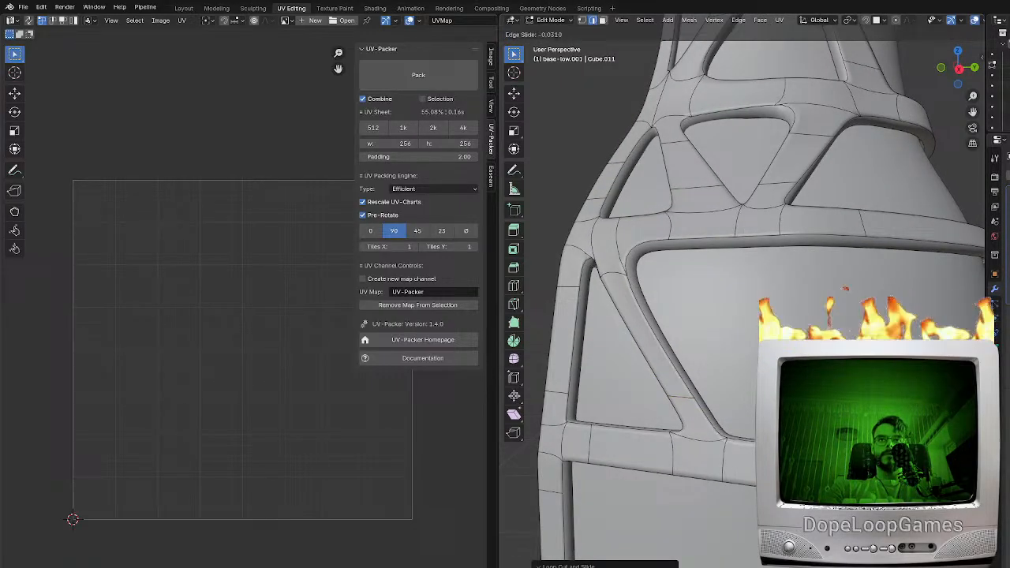
{"action": "left_click", "coordinate": [745, 443]}
Fill the opposing diagonal brace to form a V in the same opening and add edge loops near its two ends
{"action": "left_click", "coordinate": [743, 442]}
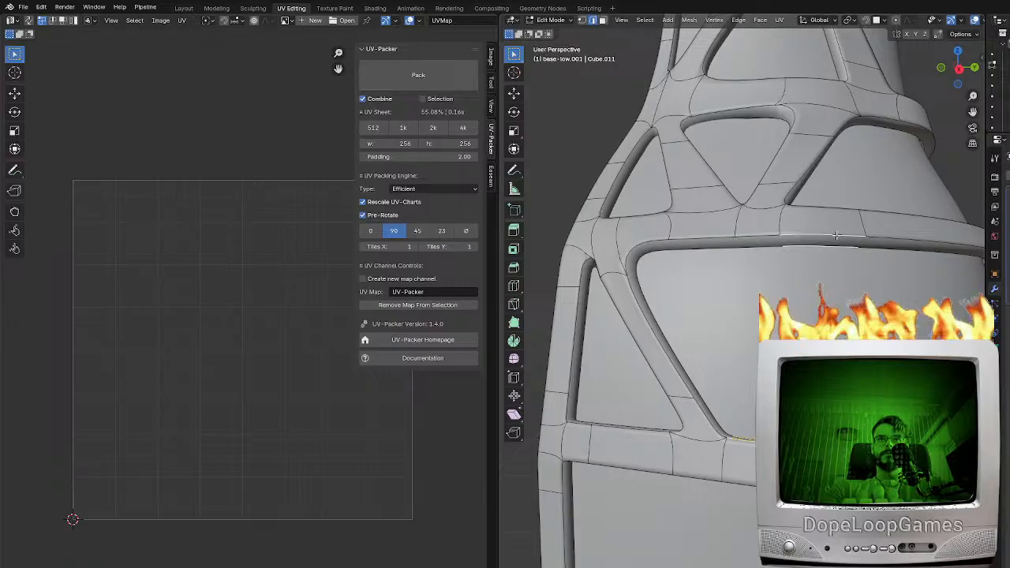
{"action": "key", "text": "f"}
{"action": "key", "text": "ctrl+r"}
{"action": "left_click", "coordinate": [749, 343]}
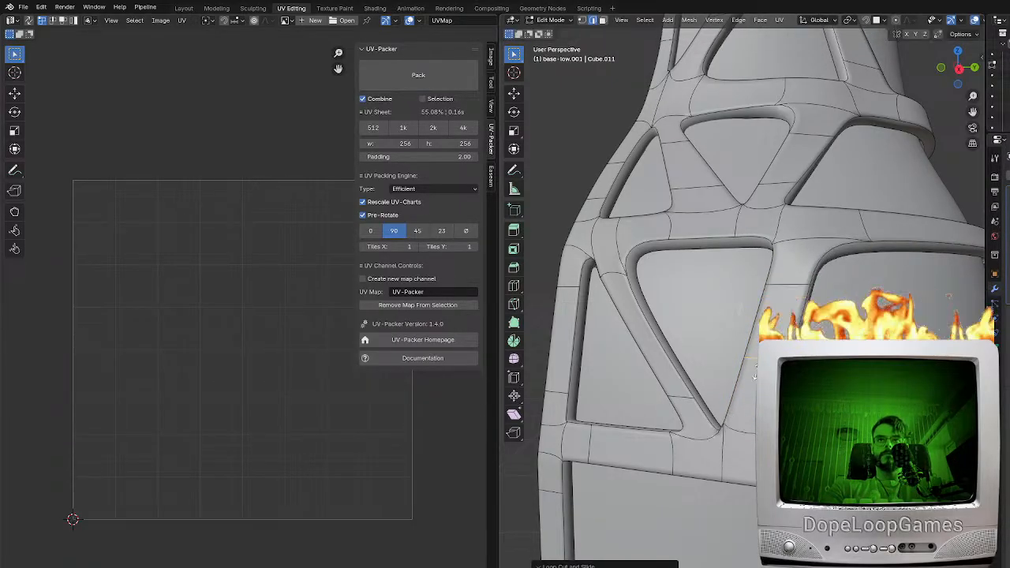
{"action": "left_click", "coordinate": [751, 403]}
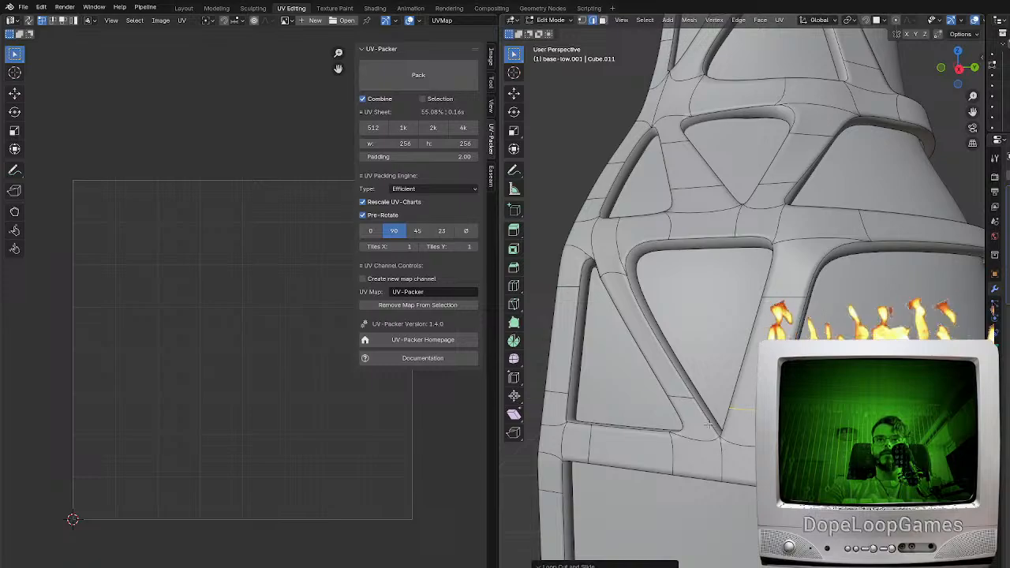
{"action": "middle_click_drag", "start_coordinate": [708, 423], "coordinate": [716, 420]}
Add edge loops across the next horizontal band down, below the following unbraced opening
{"action": "scroll", "coordinate": [696, 429], "scroll_direction": "down", "scroll_amount": 4}
{"action": "middle_click_drag", "start_coordinate": [743, 478], "coordinate": [754, 370], "text": "shift"}
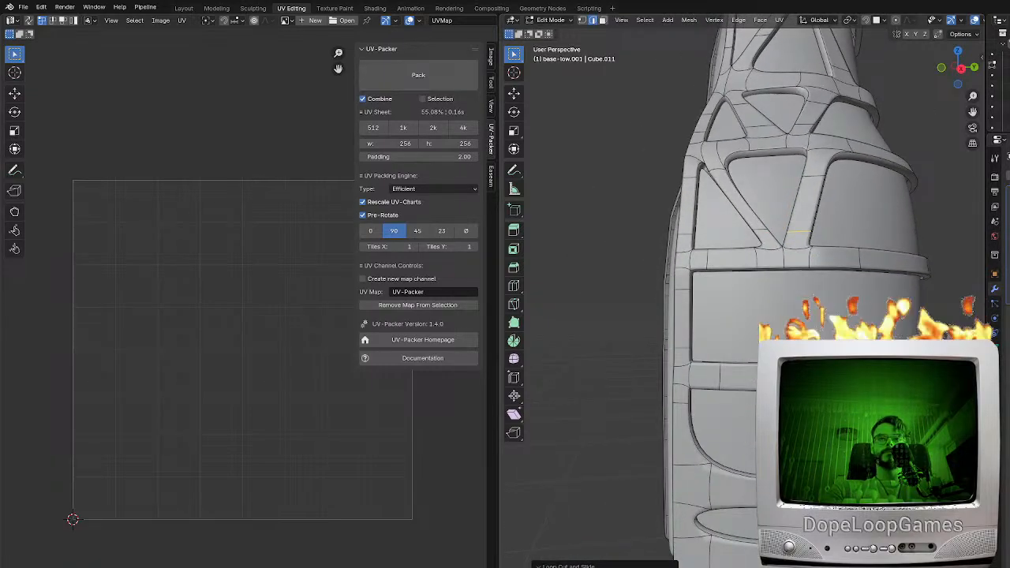
{"action": "middle_click_drag", "start_coordinate": [791, 411], "coordinate": [746, 405], "text": "shift"}
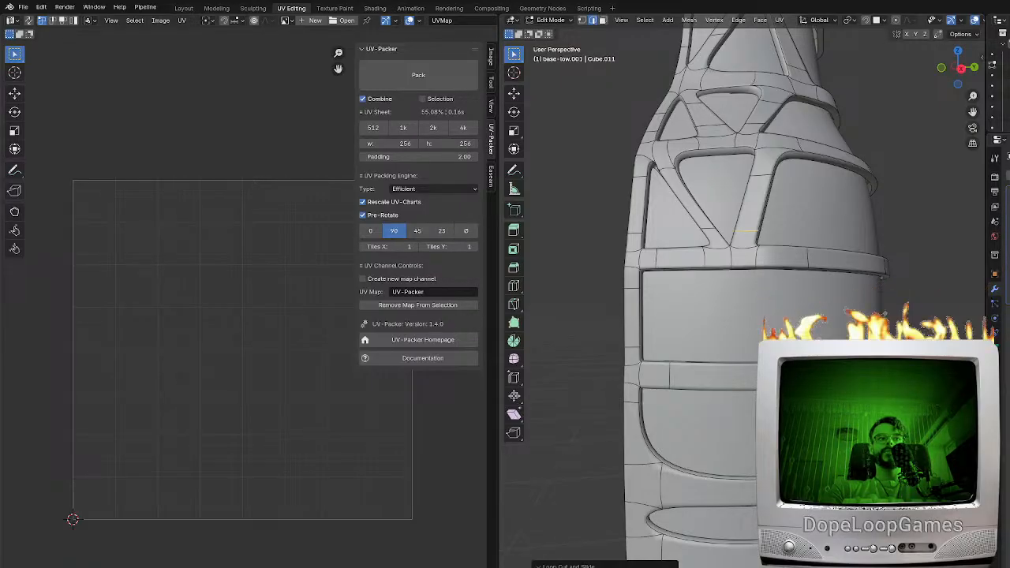
{"action": "scroll", "coordinate": [715, 365], "scroll_direction": "up", "scroll_amount": 5}
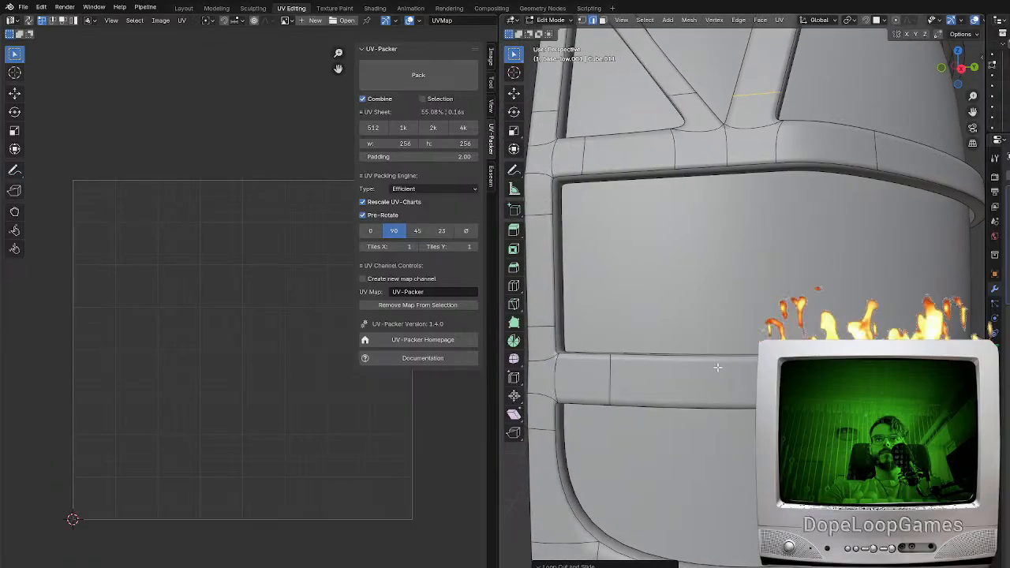
{"action": "scroll", "coordinate": [716, 366], "scroll_direction": "down", "scroll_amount": 4}
{"action": "key", "text": "ctrl+r"}
{"action": "left_click", "coordinate": [744, 366]}
{"action": "left_click", "coordinate": [729, 371]}
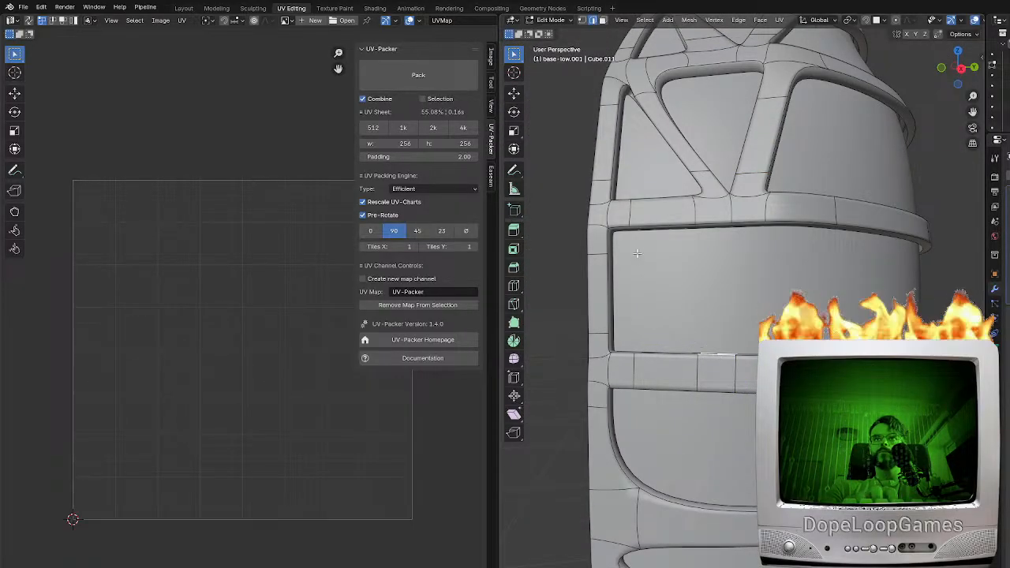
Fill a diagonal brace in the opening above that band, from the middle down to the vertical side rim, and check it in Object Mode
{"action": "left_click", "coordinate": [718, 225]}
{"action": "left_click", "coordinate": [628, 358], "text": "shift"}
{"action": "key", "text": "f"}
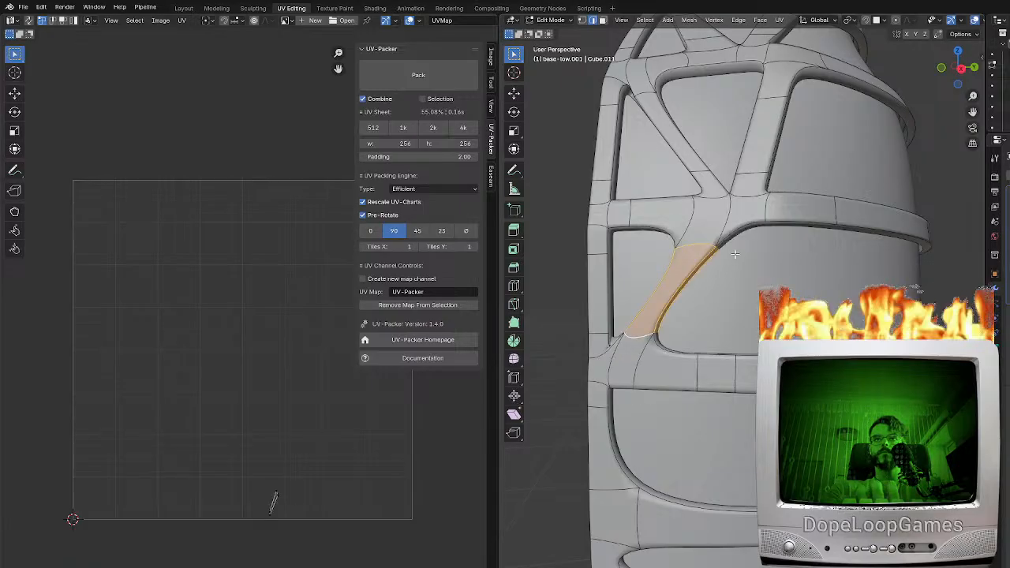
{"action": "scroll", "coordinate": [730, 253], "scroll_direction": "down", "scroll_amount": 4}
{"action": "key", "text": "Tab"}
{"action": "middle_click_drag", "start_coordinate": [729, 253], "coordinate": [744, 217]}
{"action": "scroll", "coordinate": [741, 346], "scroll_direction": "up", "scroll_amount": 4}
{"action": "key", "text": "Tab"}
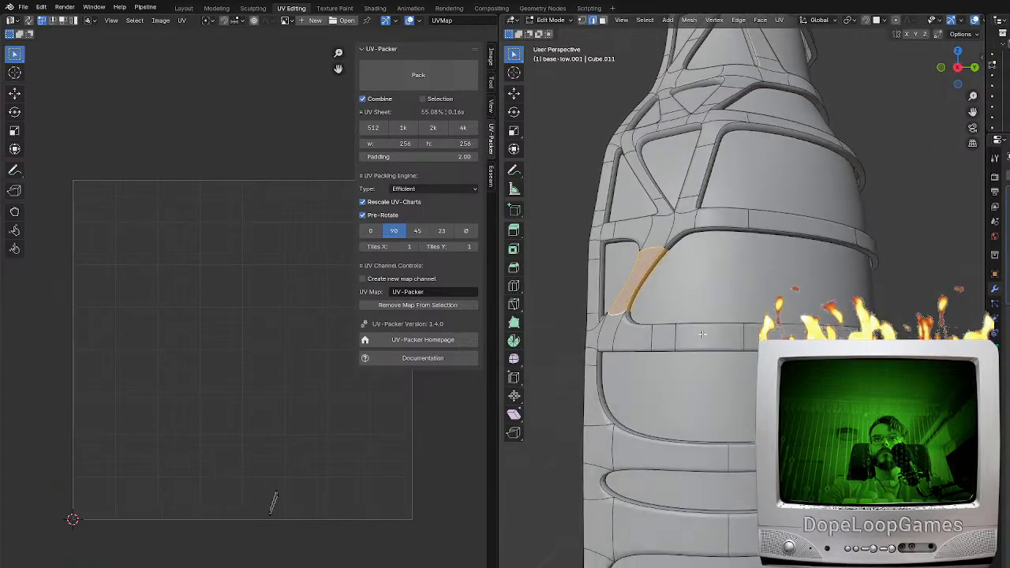
Try an opposing brace from the upper band's middle down to the lower band, with an edge loop near its upper end
{"action": "left_click", "coordinate": [684, 235]}
{"action": "left_click", "coordinate": [713, 326], "text": "shift"}
{"action": "key", "text": "f"}
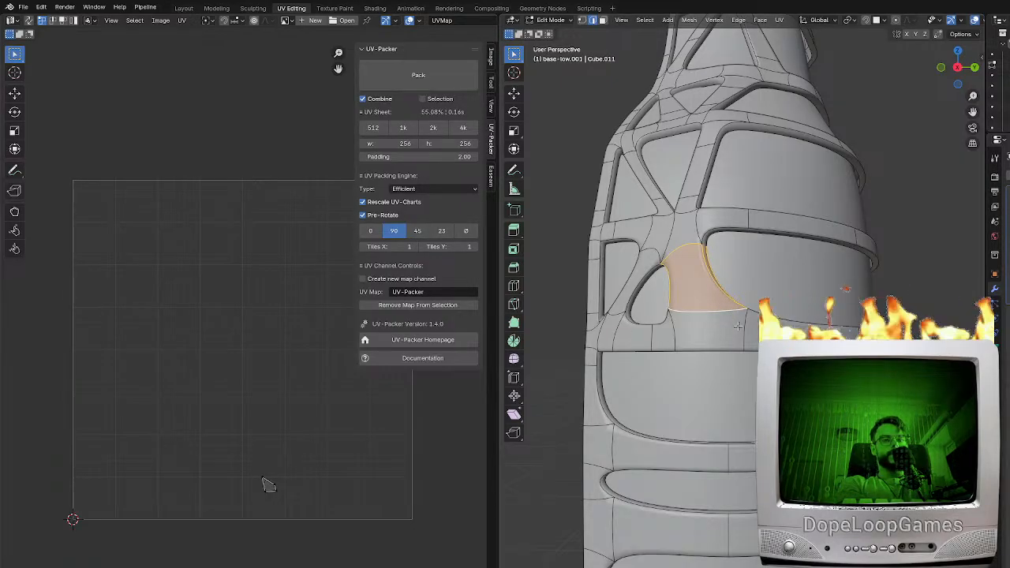
{"action": "scroll", "coordinate": [726, 307], "scroll_direction": "up", "scroll_amount": 4}
{"action": "middle_click_drag", "start_coordinate": [721, 308], "coordinate": [712, 288]}
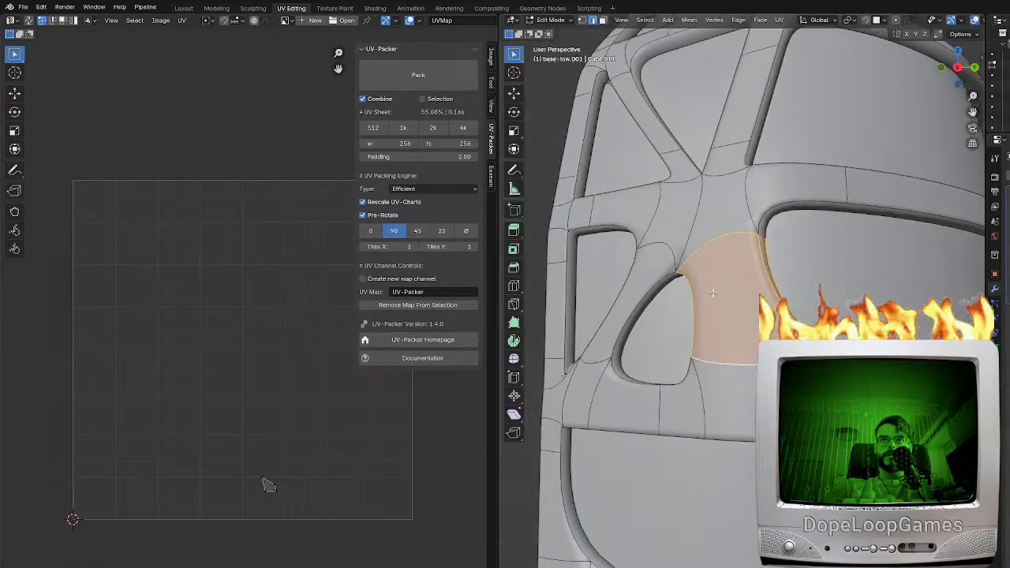
{"action": "key", "text": "ctrl+r"}
{"action": "left_click", "coordinate": [708, 292]}
{"action": "left_click", "coordinate": [718, 284]}
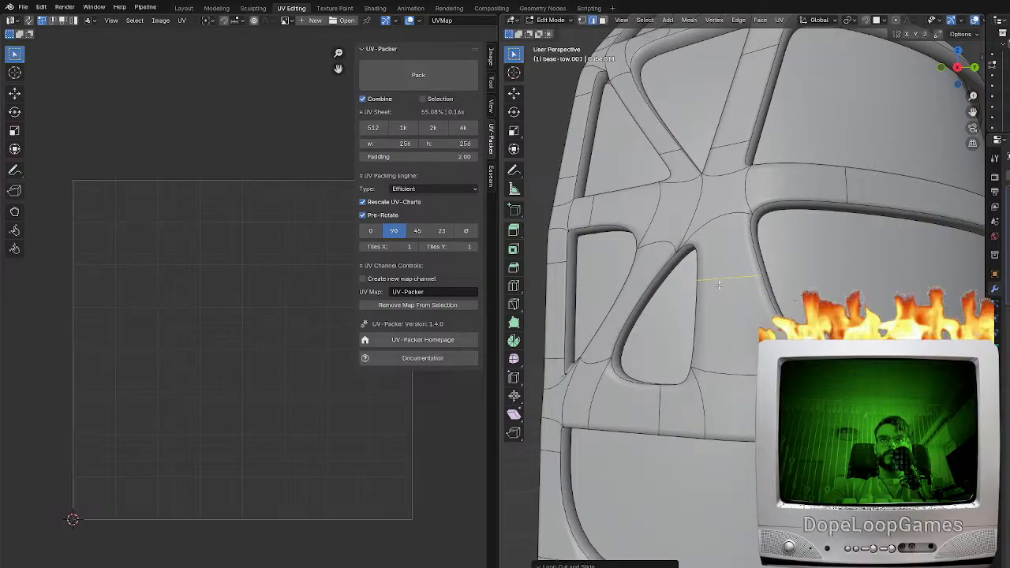
Try sliding the brace's lower edge loop and corner vertex in right view, and undo back to the plain brace fill
{"action": "key", "text": "g"}
{"action": "key", "text": "g"}
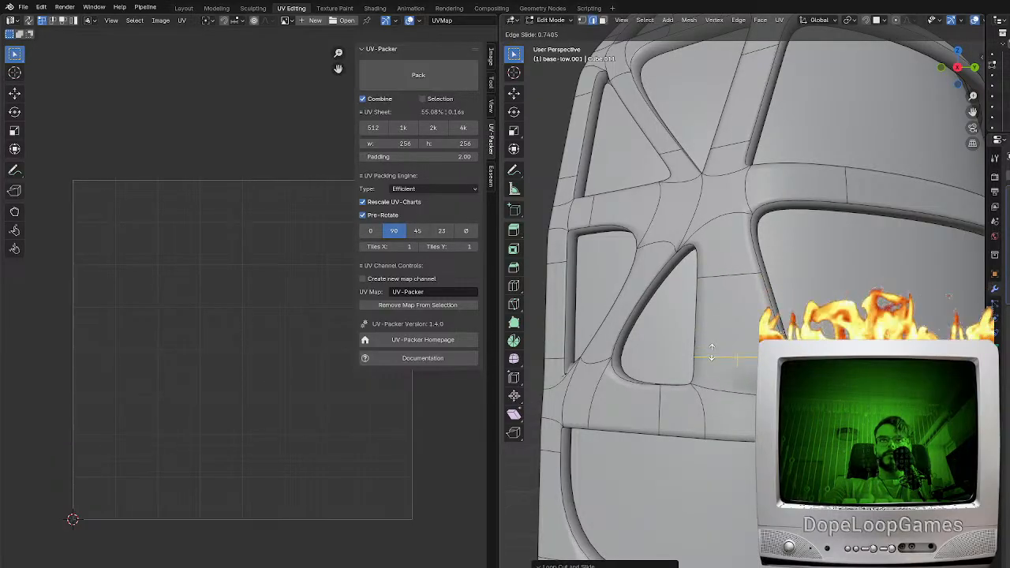
{"action": "right_click", "coordinate": [718, 353]}
{"action": "key", "text": "KP_1"}
{"action": "key", "text": "KP_3"}
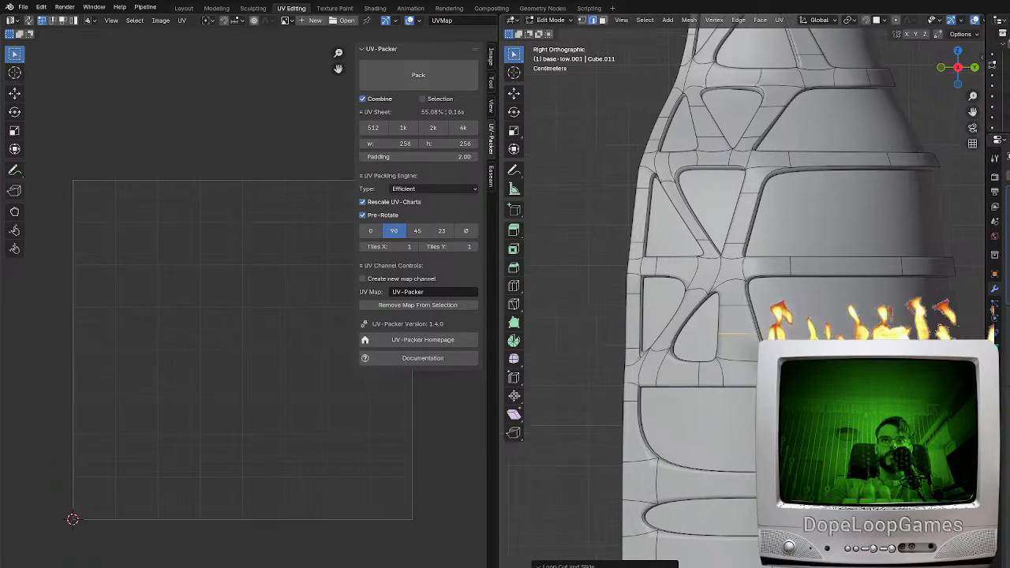
{"action": "scroll", "coordinate": [725, 321], "scroll_direction": "up", "scroll_amount": 3}
{"action": "key", "text": "ctrl+z"}
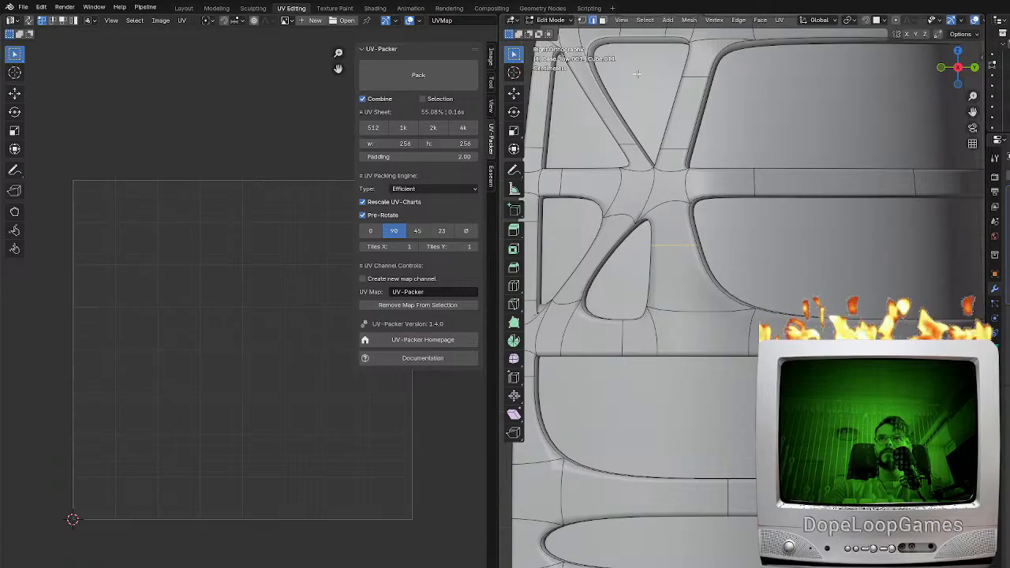
{"action": "key", "text": "g"}
{"action": "key", "text": "g"}
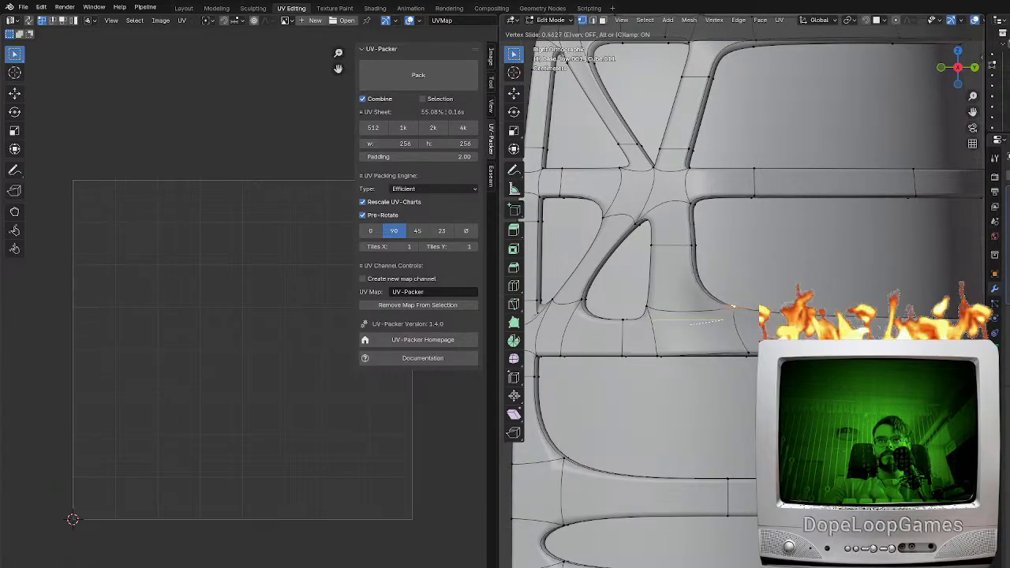
{"action": "right_click", "coordinate": [796, 317]}
{"action": "key", "text": "ctrl+z"}
{"action": "key", "text": "ctrl+z"}
{"action": "key", "text": "ctrl+z"}
{"action": "key", "text": "ctrl+z"}
{"action": "key", "text": "ctrl+z"}
{"action": "key", "text": "ctrl+z"}
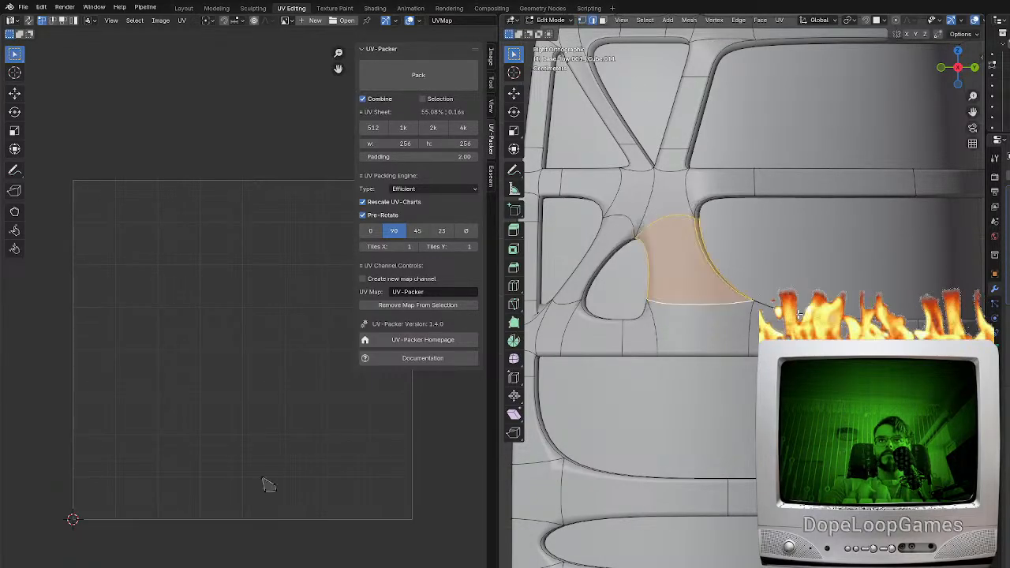
Undo the opposing brace's fill and add another edge loop across the horizontal band below the opening
{"action": "key", "text": "ctrl+r"}
{"action": "left_click", "coordinate": [722, 329]}
{"action": "right_click", "coordinate": [722, 328]}
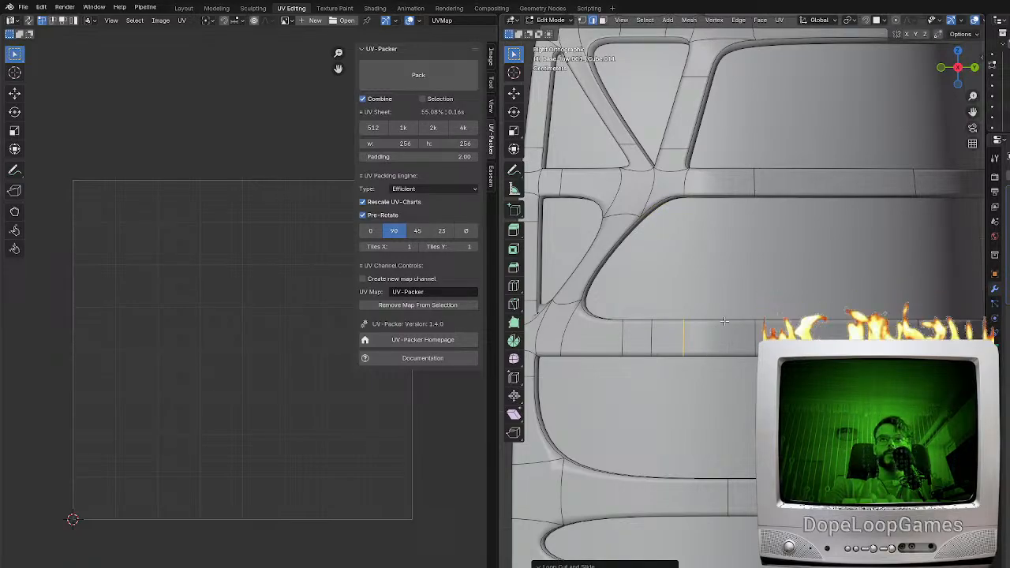
Fill the opposing brace down to the horizontal band again and add an edge loop across it, slid toward its lower end
{"action": "left_click", "coordinate": [725, 321]}
{"action": "left_click", "coordinate": [665, 204], "text": "shift"}
{"action": "key", "text": "f"}
{"action": "middle_click_drag", "start_coordinate": [709, 273], "coordinate": [714, 331]}
{"action": "scroll", "coordinate": [724, 274], "scroll_direction": "down", "scroll_amount": 4}
{"action": "key", "text": "ctrl+r"}
{"action": "left_click", "coordinate": [704, 349]}
{"action": "left_click", "coordinate": [749, 377]}
Inspect the whole frame and its brace pattern in Object Mode
{"action": "key", "text": "Tab"}
{"action": "scroll", "coordinate": [754, 379], "scroll_direction": "down", "scroll_amount": 7}
{"action": "scroll", "coordinate": [750, 387], "scroll_direction": "down", "scroll_amount": 2}
{"action": "key", "text": "Tab"}
{"action": "scroll", "coordinate": [674, 359], "scroll_direction": "down", "scroll_amount": 4}
{"action": "scroll", "coordinate": [678, 362], "scroll_direction": "up", "scroll_amount": 2}
{"action": "key", "text": "Tab"}
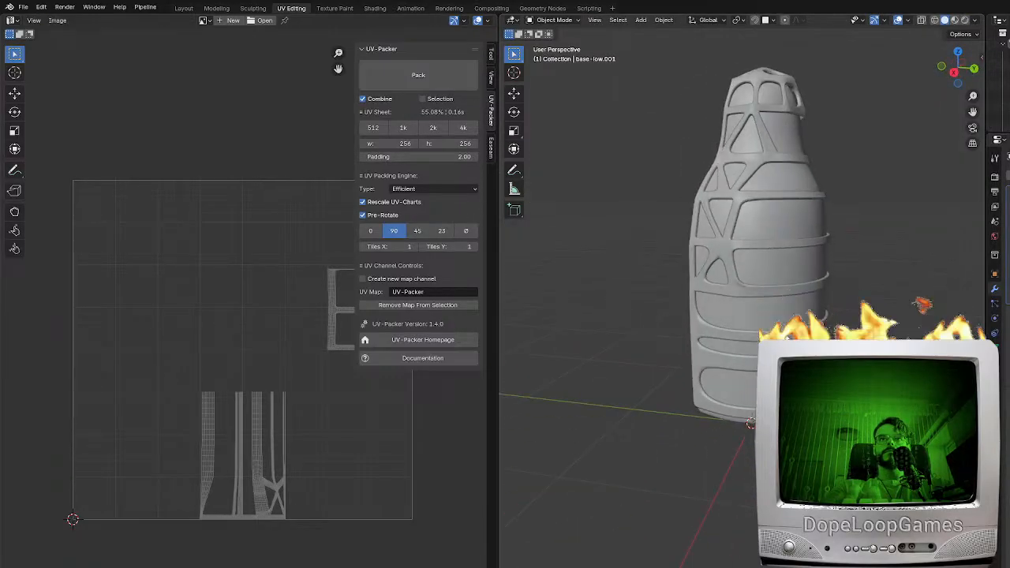
{"action": "scroll", "coordinate": [714, 316], "scroll_direction": "up", "scroll_amount": 4}
Add edge loops across the next lower horizontal band, just above the narrow oval opening
{"action": "key", "text": "Tab"}
{"action": "middle_click_drag", "start_coordinate": [749, 272], "coordinate": [697, 328]}
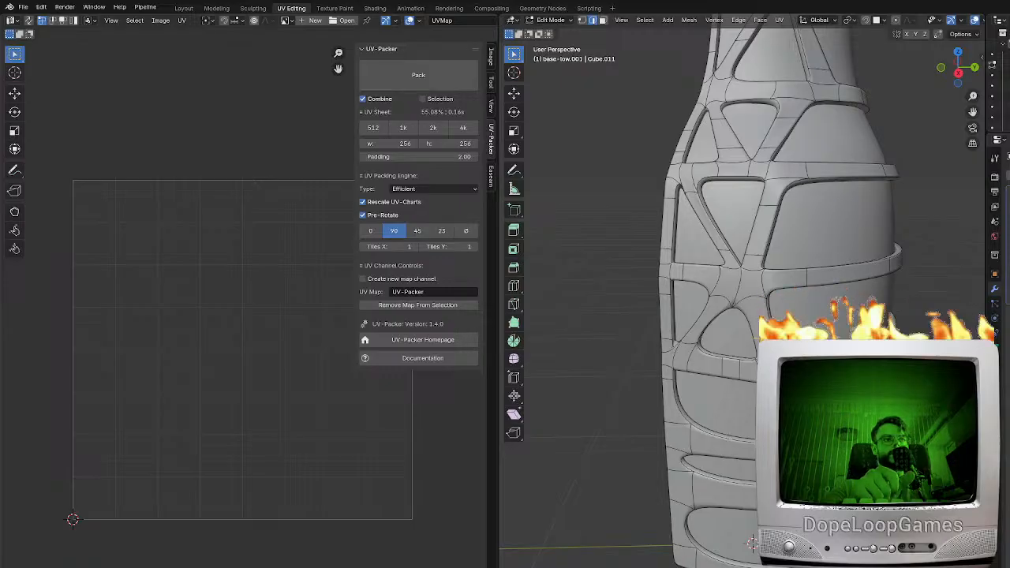
{"action": "middle_click_drag", "start_coordinate": [730, 430], "coordinate": [735, 381]}
{"action": "scroll", "coordinate": [713, 411], "scroll_direction": "up", "scroll_amount": 1}
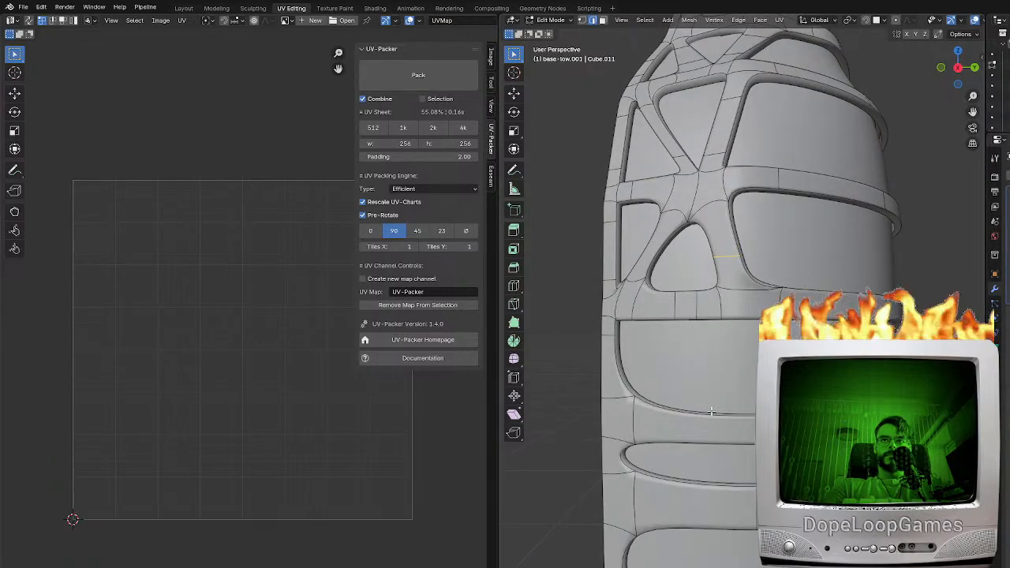
{"action": "middle_click_drag", "start_coordinate": [688, 418], "coordinate": [706, 402], "text": "shift"}
{"action": "key", "text": "ctrl+r"}
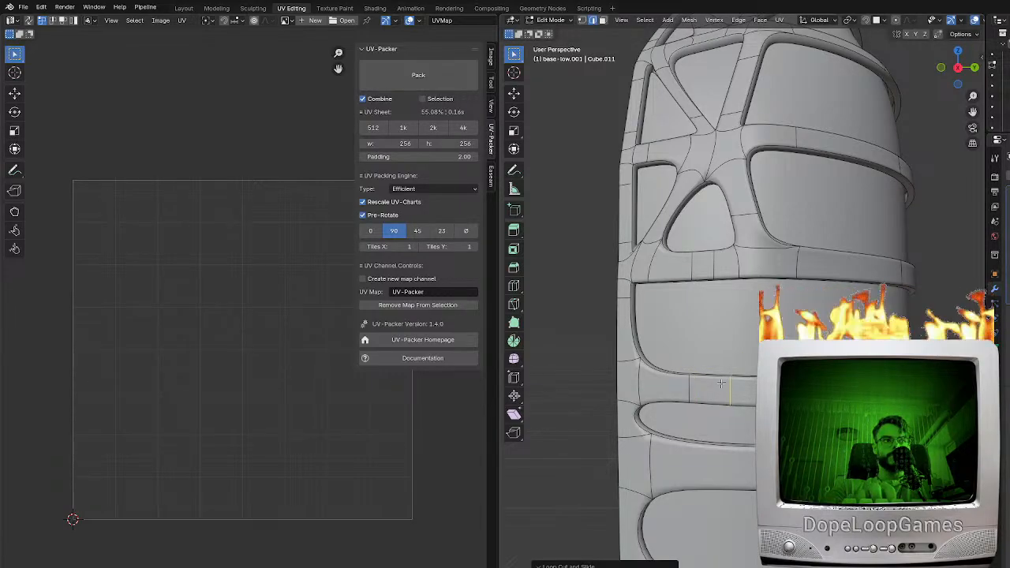
Fill a diagonal brace from the side rim down to that band in the opening above it, and add an edge loop by its lower end
{"action": "middle_click_drag", "start_coordinate": [654, 296], "coordinate": [705, 289]}
{"action": "key", "text": "f"}
{"action": "key", "text": "ctrl+r"}
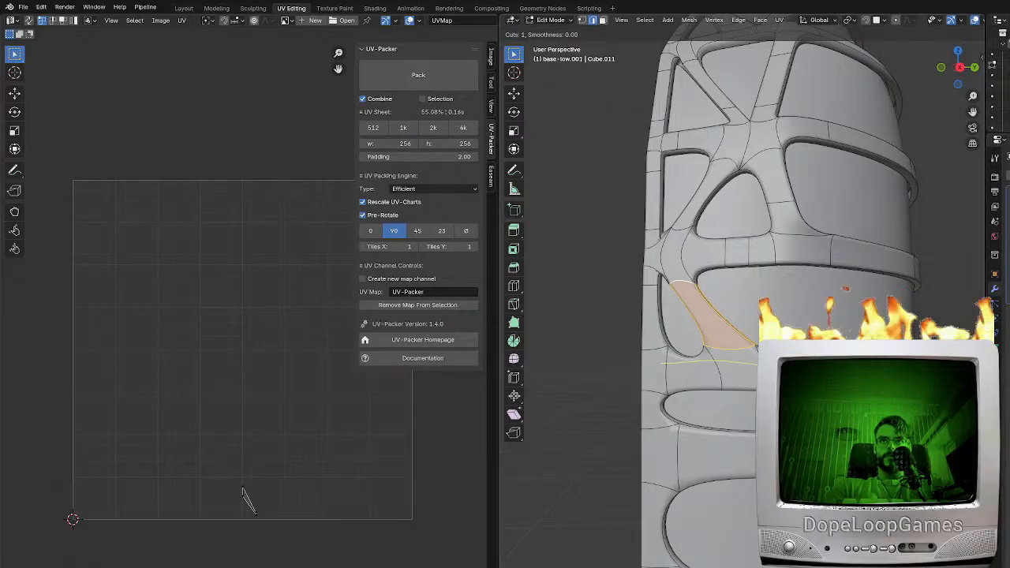
{"action": "left_click", "coordinate": [731, 349]}
{"action": "right_click", "coordinate": [732, 349]}
Fill an upright brace between the two bands beside the diagonal one, and add edge loops across both braces
{"action": "left_click", "coordinate": [798, 263]}
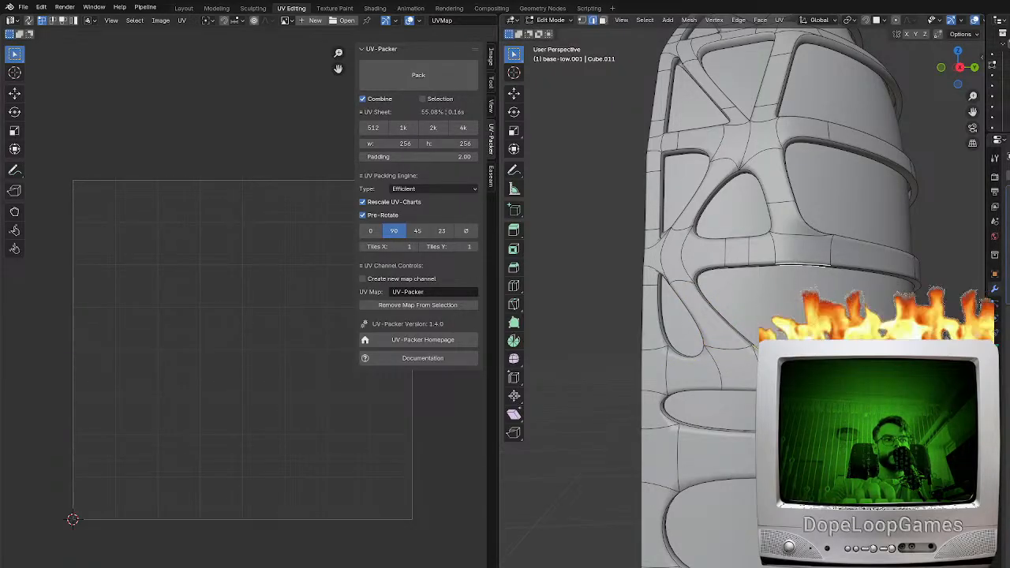
{"action": "key", "text": "f"}
{"action": "middle_click_drag", "start_coordinate": [762, 322], "coordinate": [740, 325]}
{"action": "key", "text": "ctrl+r"}
{"action": "left_click", "coordinate": [739, 327]}
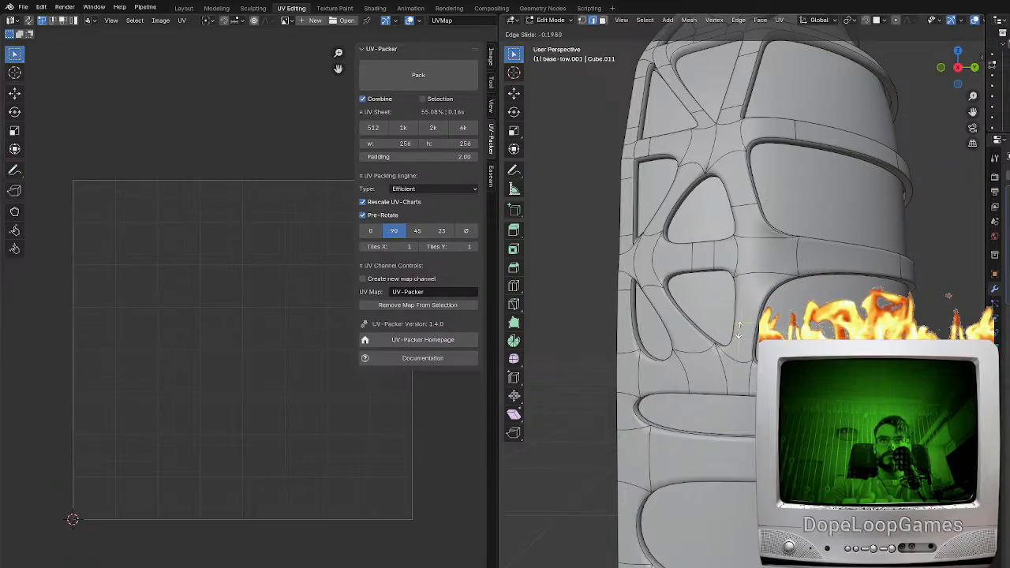
{"action": "left_click", "coordinate": [733, 344]}
{"action": "key", "text": "ctrl+r"}
{"action": "left_click", "coordinate": [666, 312]}
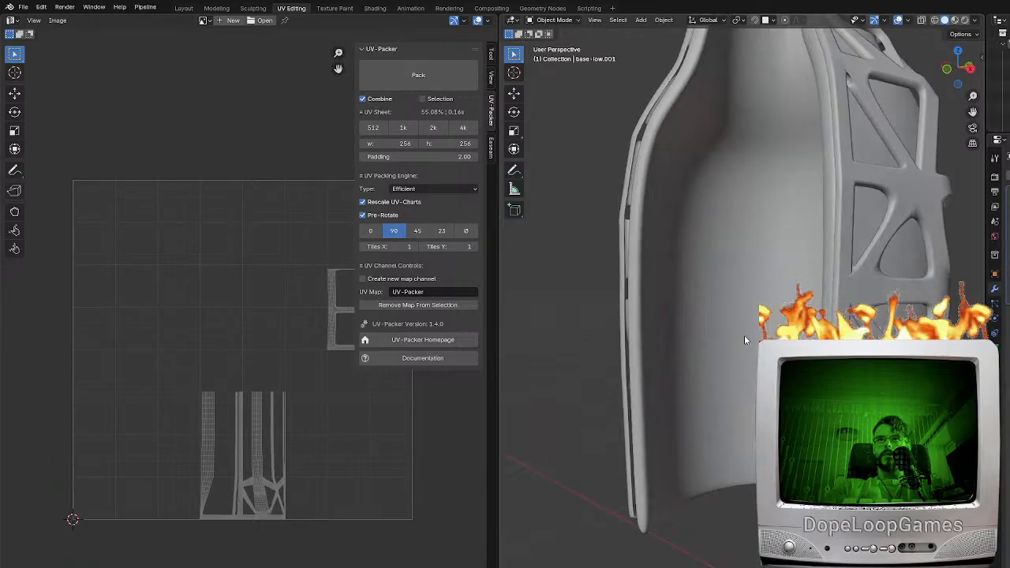
Switch to the Layout workspace, add a cylinder and raise its mesh along Z above the iron maiden base
{"action": "left_click", "coordinate": [184, 7]}
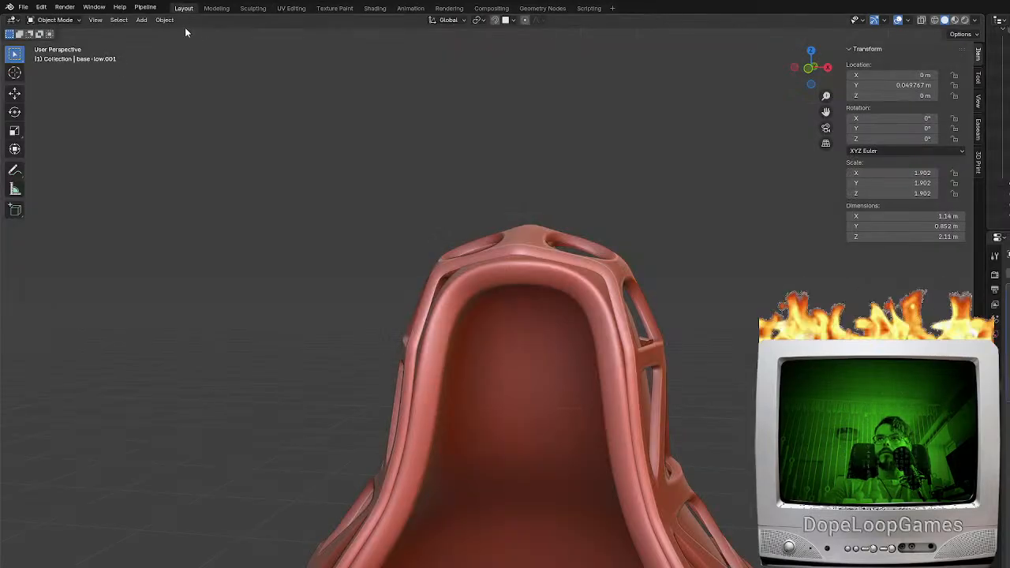
{"action": "left_click", "coordinate": [141, 19]}
{"action": "mouse_move", "coordinate": [157, 31]}
{"action": "left_click", "coordinate": [251, 88]}
{"action": "scroll", "coordinate": [675, 396], "scroll_direction": "down", "scroll_amount": 5}
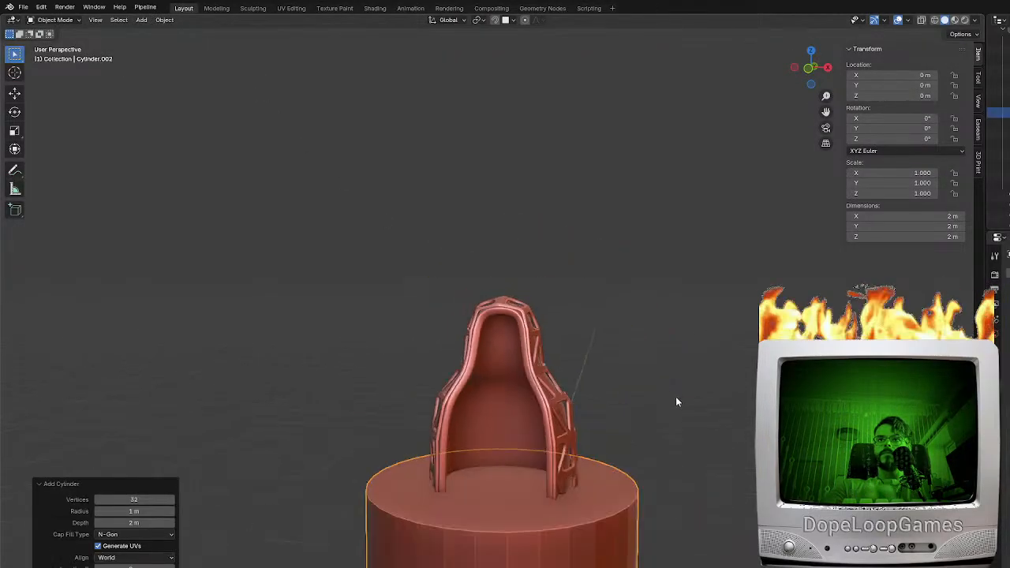
{"action": "key", "text": "Tab"}
{"action": "key", "text": "g"}
{"action": "key", "text": "z"}
{"action": "left_click", "coordinate": [703, 135]}
Flatten the cylinder along Z and scale it by 0.293 into a thin disc
{"action": "key", "text": "s"}
{"action": "key", "text": "z"}
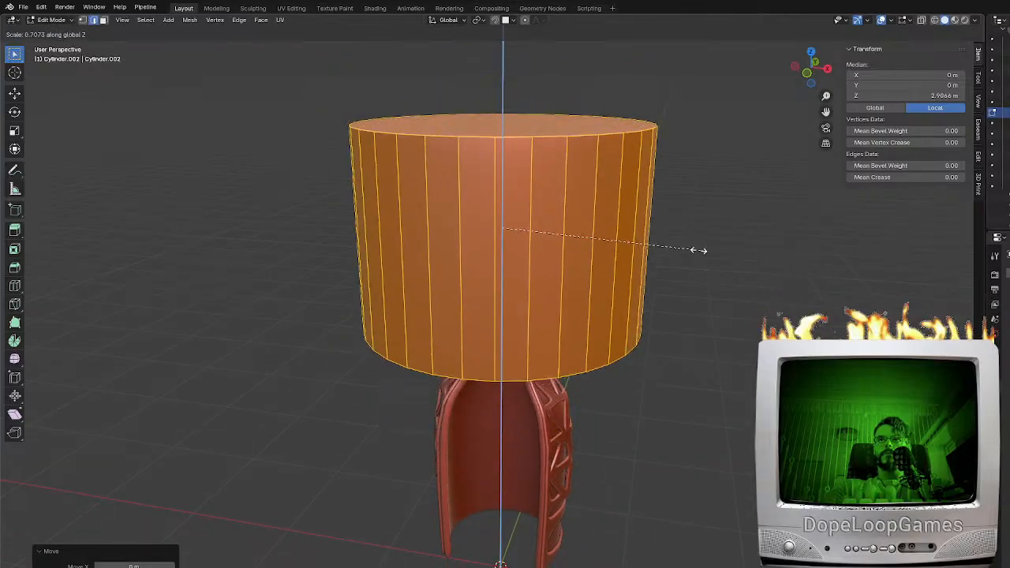
{"action": "left_click", "coordinate": [546, 242]}
{"action": "key", "text": "s"}
{"action": "left_click", "coordinate": [577, 227]}
{"action": "scroll", "coordinate": [560, 226], "scroll_direction": "up", "scroll_amount": 4}
{"action": "middle_click_drag", "start_coordinate": [545, 224], "coordinate": [568, 312], "text": "shift"}
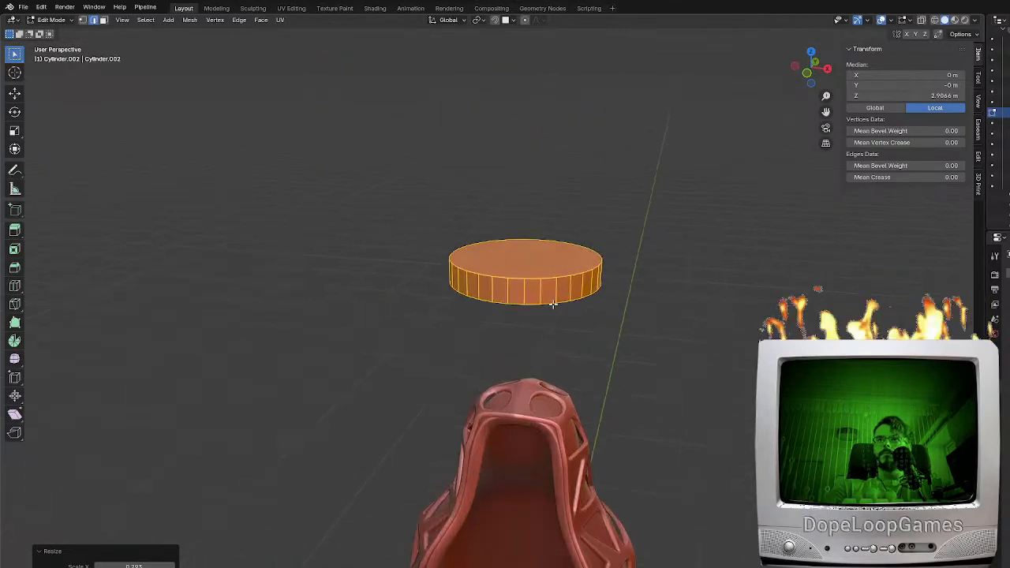
Inset the disc's top face and raise the inset along Z to form a sloped shoulder
{"action": "left_click", "coordinate": [104, 21]}
{"action": "left_click", "coordinate": [483, 251]}
{"action": "middle_click_drag", "start_coordinate": [643, 320], "coordinate": [604, 356]}
{"action": "key", "text": "i"}
{"action": "left_click", "coordinate": [667, 325]}
{"action": "key", "text": "g"}
{"action": "key", "text": "z"}
{"action": "left_click", "coordinate": [659, 298]}
Extrude the inset top face, scale it by 0.667 and raise it about 0.38 m into a tapered column
{"action": "key", "text": "e"}
{"action": "key", "text": "s"}
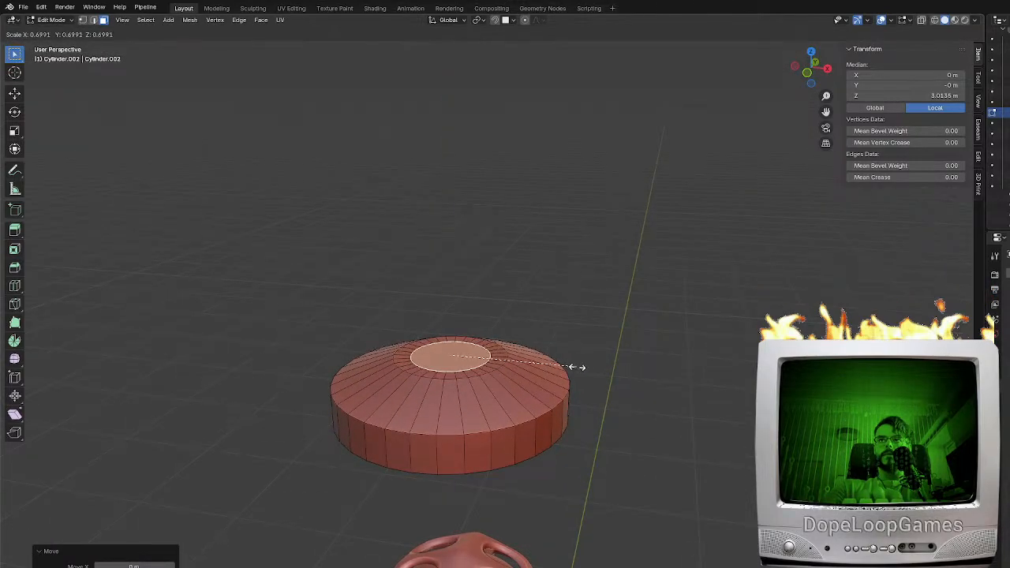
{"action": "left_click", "coordinate": [571, 366]}
{"action": "key", "text": "g"}
{"action": "key", "text": "z"}
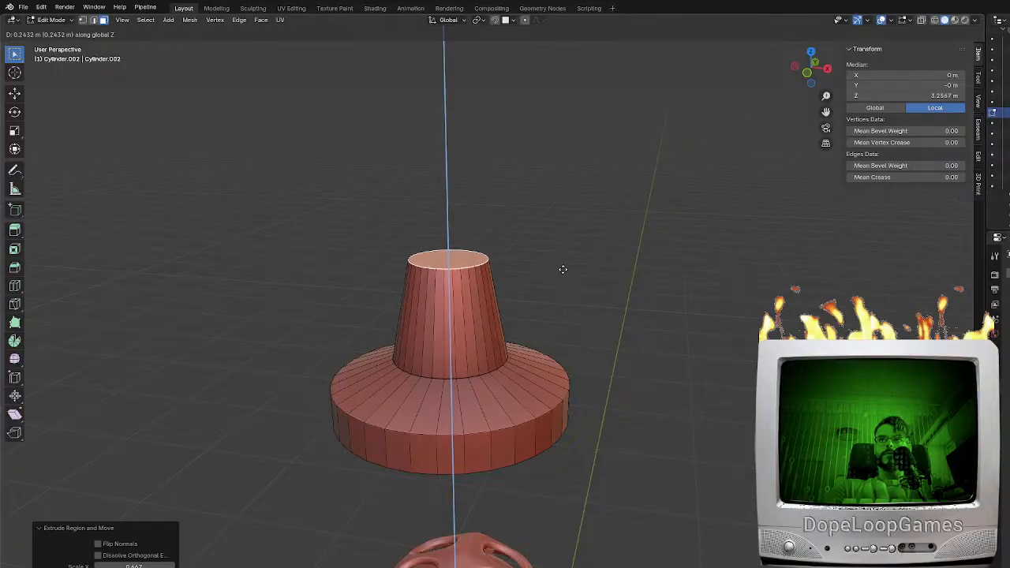
{"action": "left_click", "coordinate": [547, 207]}
{"action": "middle_click_drag", "start_coordinate": [548, 207], "coordinate": [601, 311], "text": "shift"}
{"action": "scroll", "coordinate": [602, 295], "scroll_direction": "down", "scroll_amount": 3}
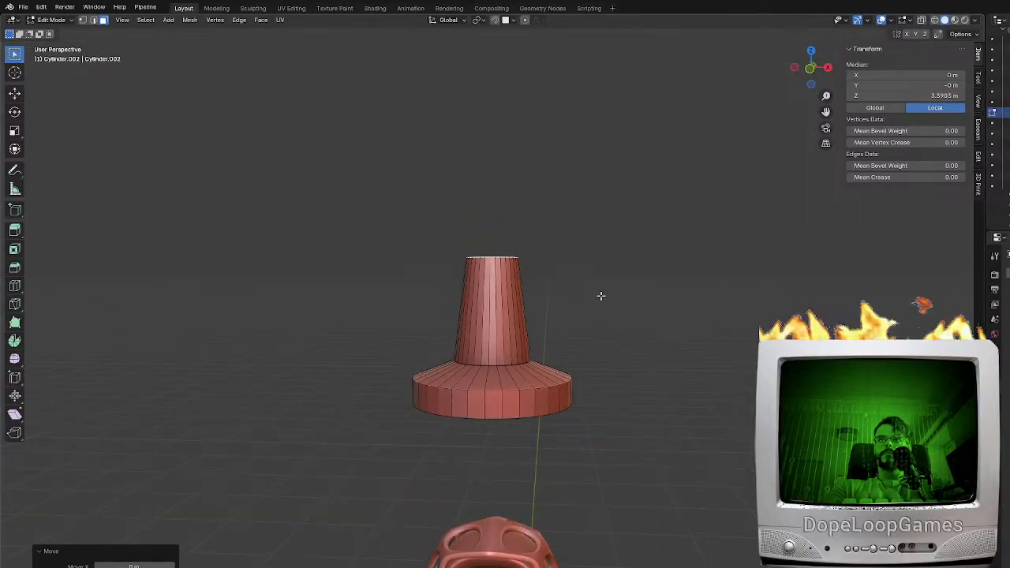
Extrude the column's top face upward and widen it into a flared neck
{"action": "key", "text": "s"}
{"action": "left_click", "coordinate": [665, 309]}
{"action": "key", "text": "e"}
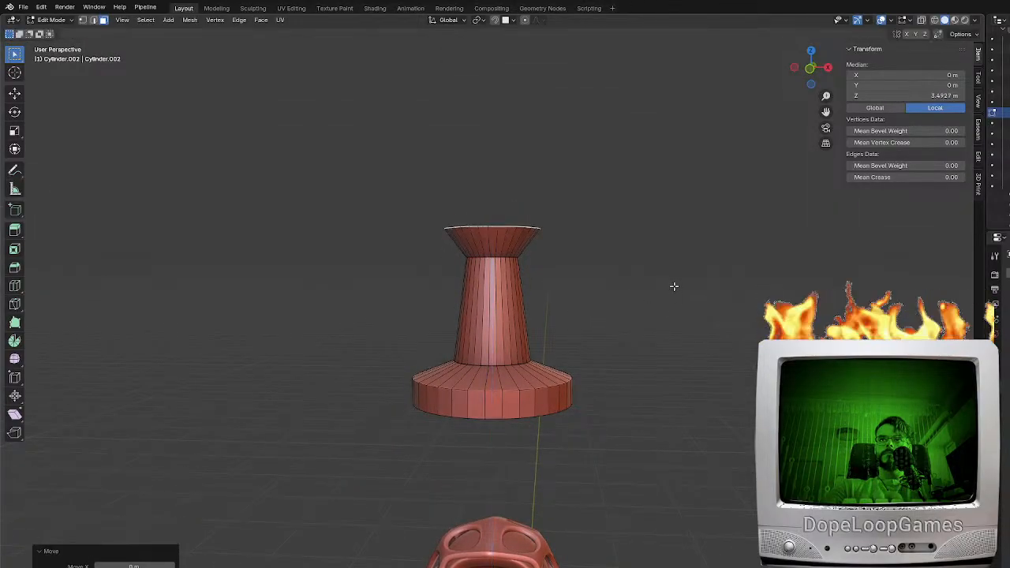
{"action": "left_click", "coordinate": [661, 280]}
{"action": "middle_click_drag", "start_coordinate": [661, 277], "coordinate": [657, 291]}
Extrude the flared top into a straight-sided head and shrink its top face inward to leave a rim
{"action": "key", "text": "e"}
{"action": "key", "text": "s"}
{"action": "left_click", "coordinate": [617, 282]}
{"action": "key", "text": "e"}
{"action": "key", "text": "s"}
{"action": "left_click", "coordinate": [594, 276]}
Extrude the head's inner face downward along Z to hollow it, and scale the cavity floor by 0.798
{"action": "key", "text": "e"}
{"action": "key", "text": "z"}
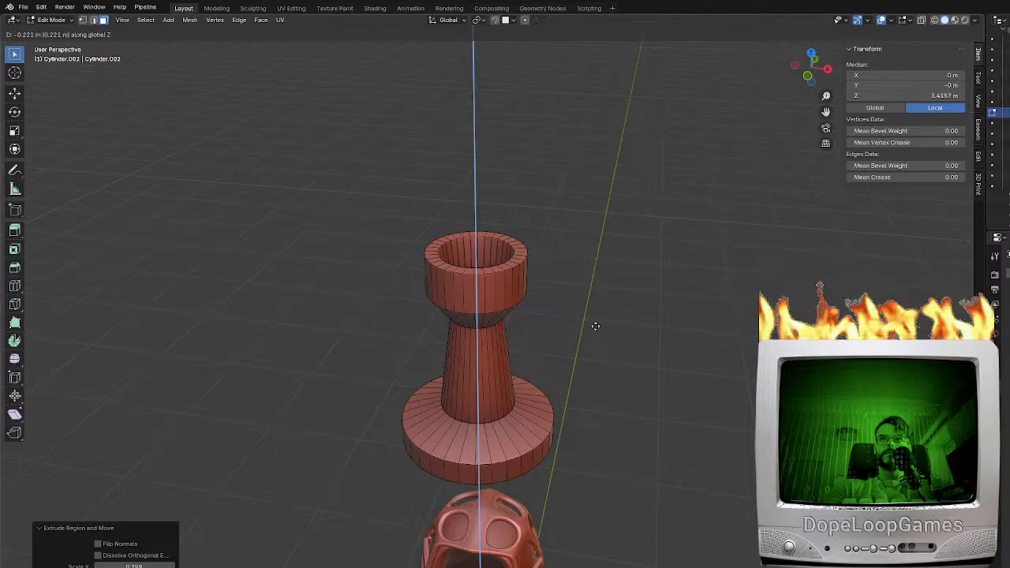
{"action": "left_click", "coordinate": [585, 297]}
{"action": "mouse_move", "coordinate": [586, 298]}
{"action": "middle_mouse_down"}
{"action": "mouse_move", "coordinate": [608, 325]}
{"action": "mouse_move", "coordinate": [592, 312]}
{"action": "middle_mouse_up"}
{"action": "key", "text": "s"}
{"action": "left_click", "coordinate": [586, 324]}
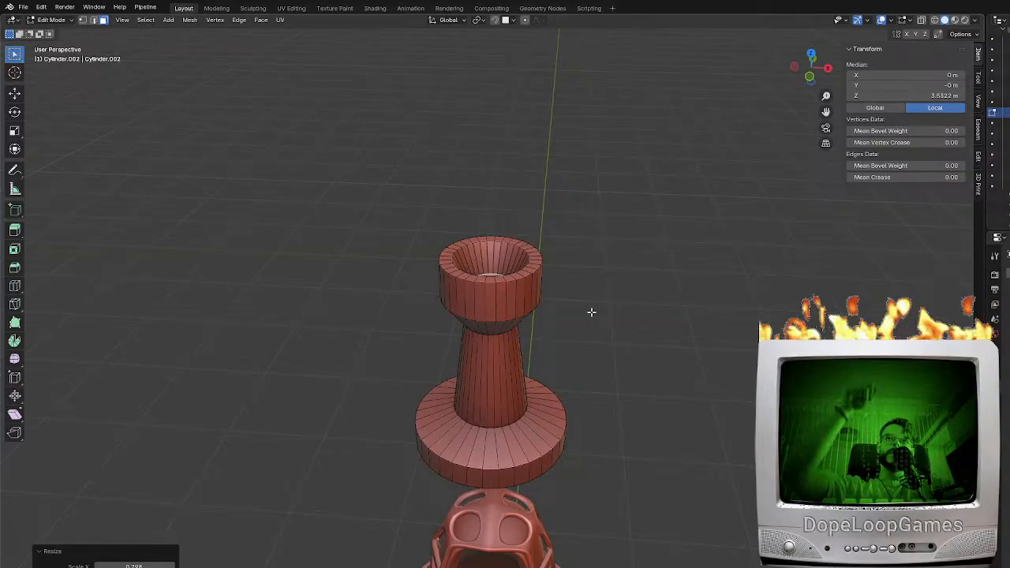
Shade the column smooth in Object Mode and give it subdivision smoothing
{"action": "middle_click_drag", "start_coordinate": [530, 242], "coordinate": [541, 326]}
{"action": "key", "text": "Tab"}
{"action": "key", "text": "F3"}
{"action": "type", "text": "salade"}
{"action": "type", "text": "shade"}
{"action": "left_click", "coordinate": [598, 354]}
{"action": "middle_click_drag", "start_coordinate": [651, 328], "coordinate": [626, 348], "text": "shift"}
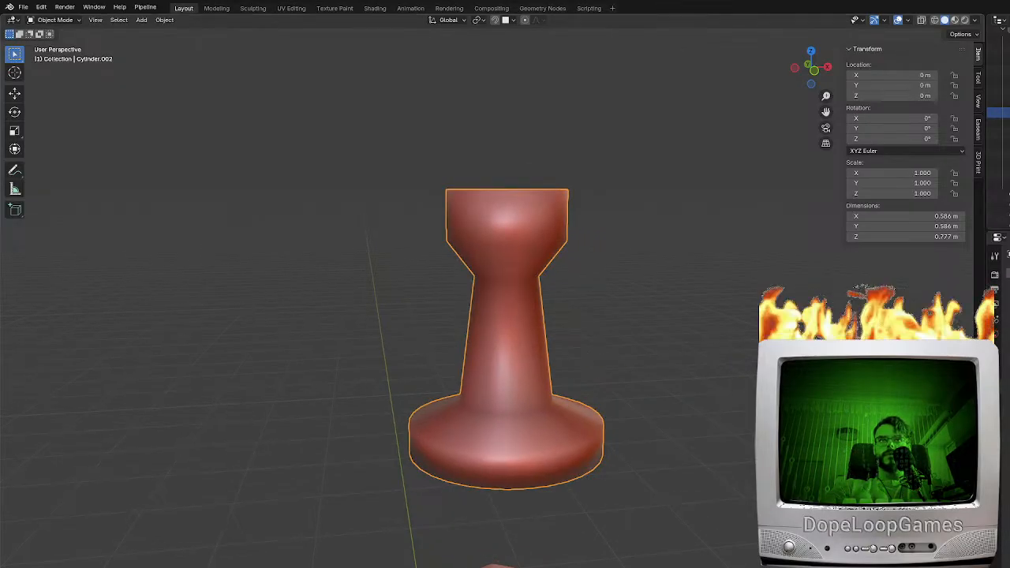
{"action": "left_click", "coordinate": [1000, 348]}
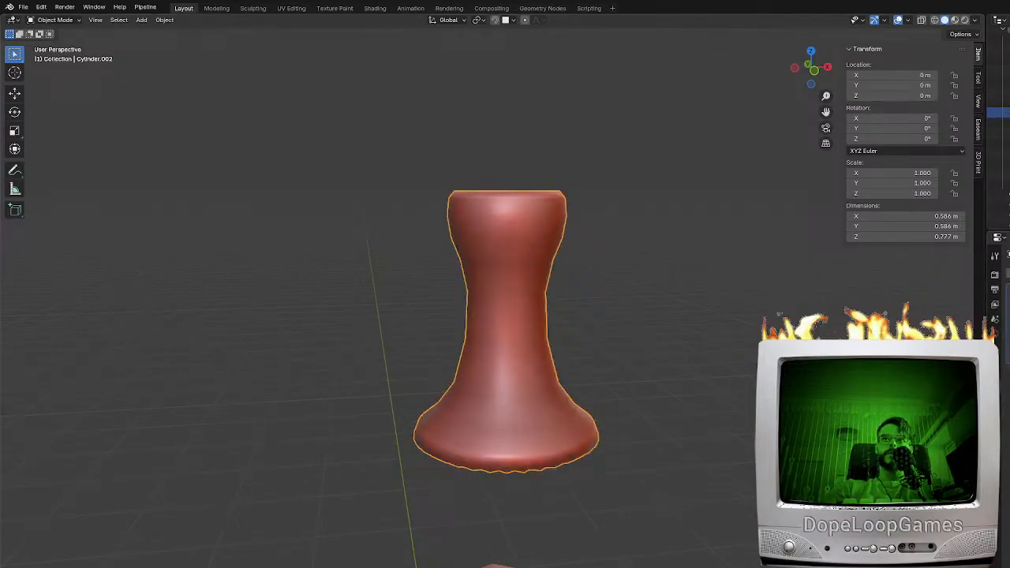
Add edge loops near the base disc's lower and upper edges and near both ends of the tapered shaft
{"action": "key", "text": "Tab"}
{"action": "key", "text": "ctrl+r"}
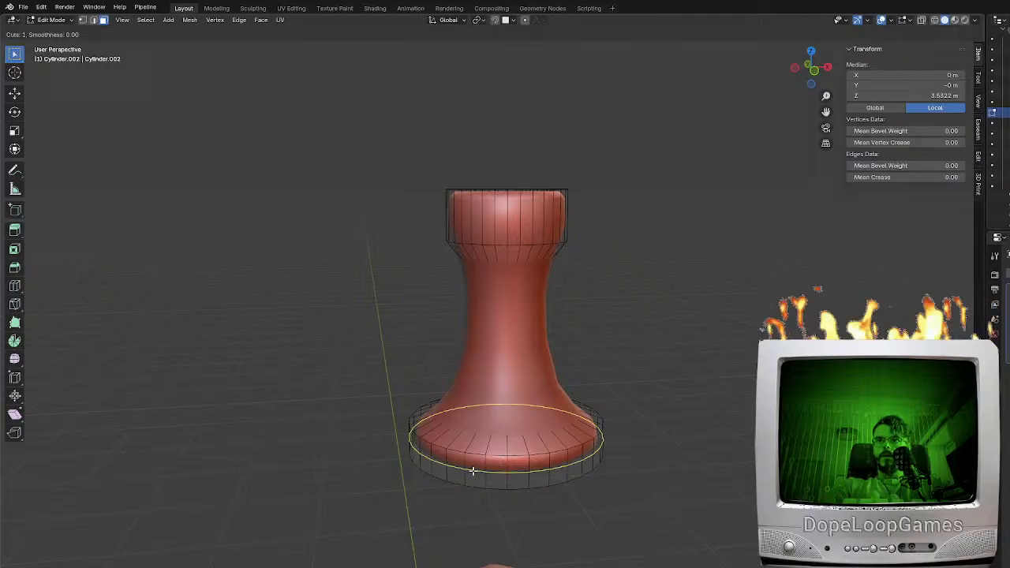
{"action": "left_click", "coordinate": [472, 474]}
{"action": "left_click", "coordinate": [471, 481]}
{"action": "key", "text": "ctrl+r"}
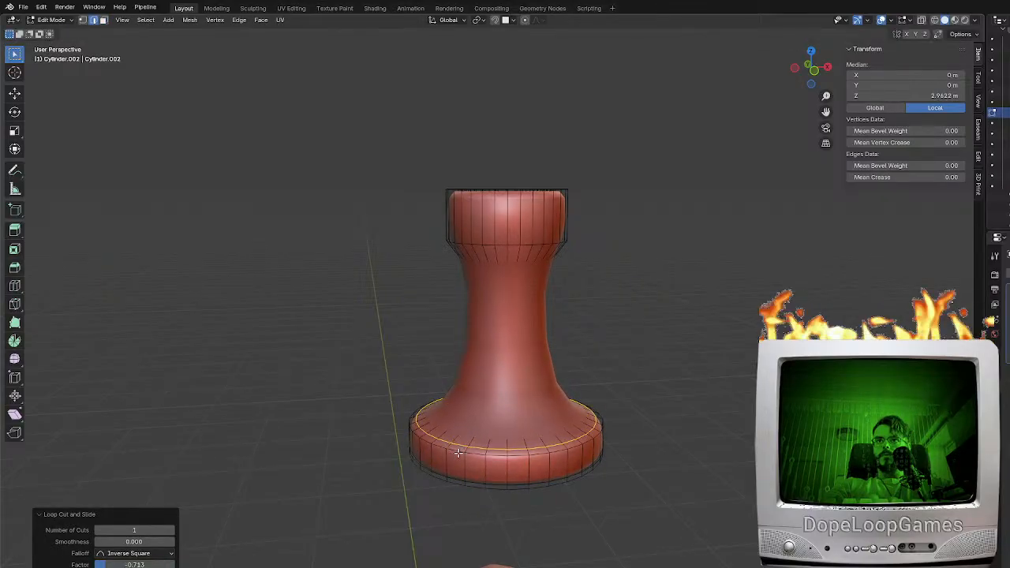
{"action": "left_click", "coordinate": [474, 372]}
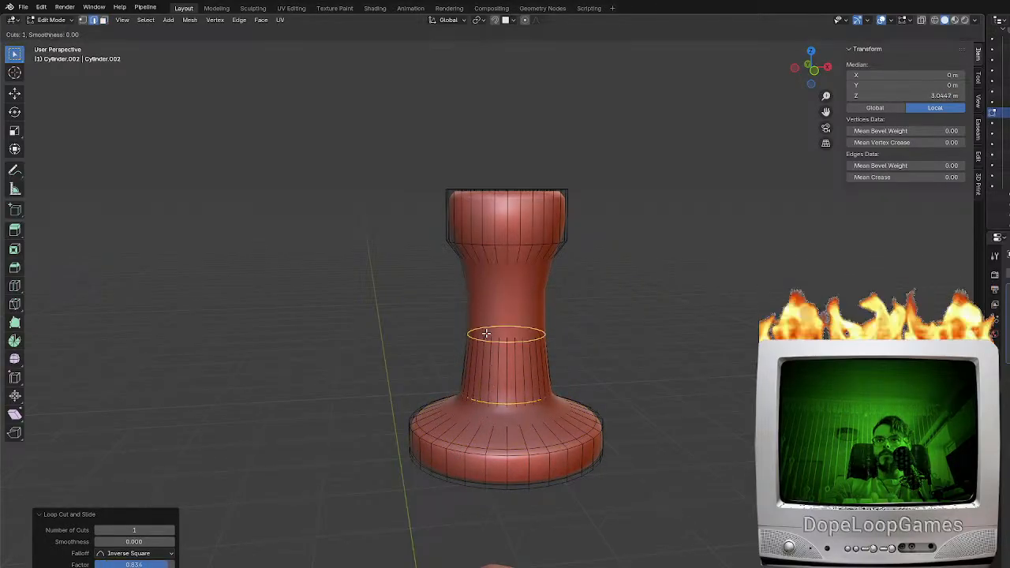
{"action": "left_click", "coordinate": [488, 282]}
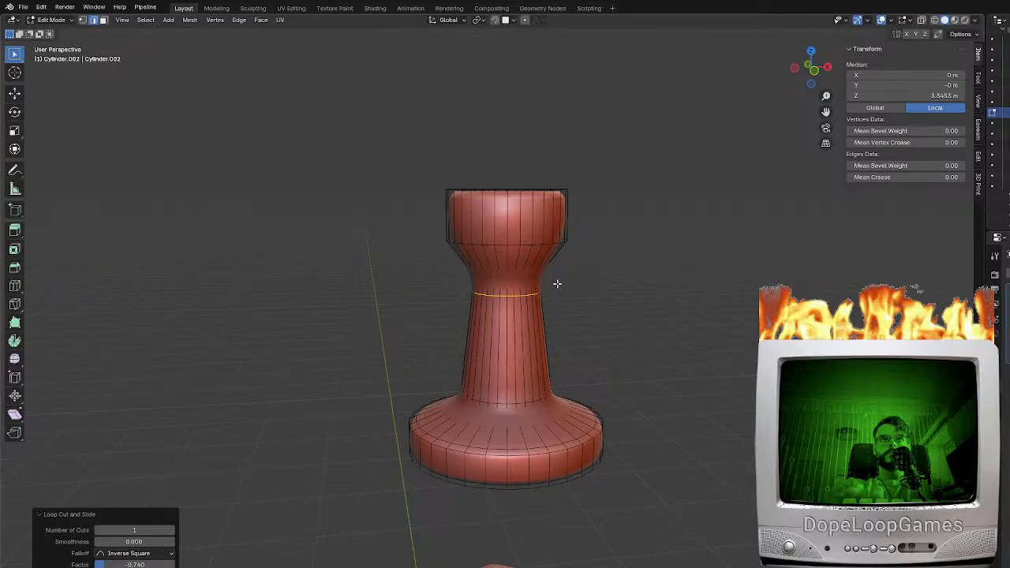
Add edge loops around the head's lower corner and on the flare above the neck
{"action": "key", "text": "Tab"}
{"action": "middle_click_drag", "start_coordinate": [557, 282], "coordinate": [475, 228]}
{"action": "key", "text": "Tab"}
{"action": "key", "text": "ctrl+r"}
{"action": "left_click", "coordinate": [444, 225]}
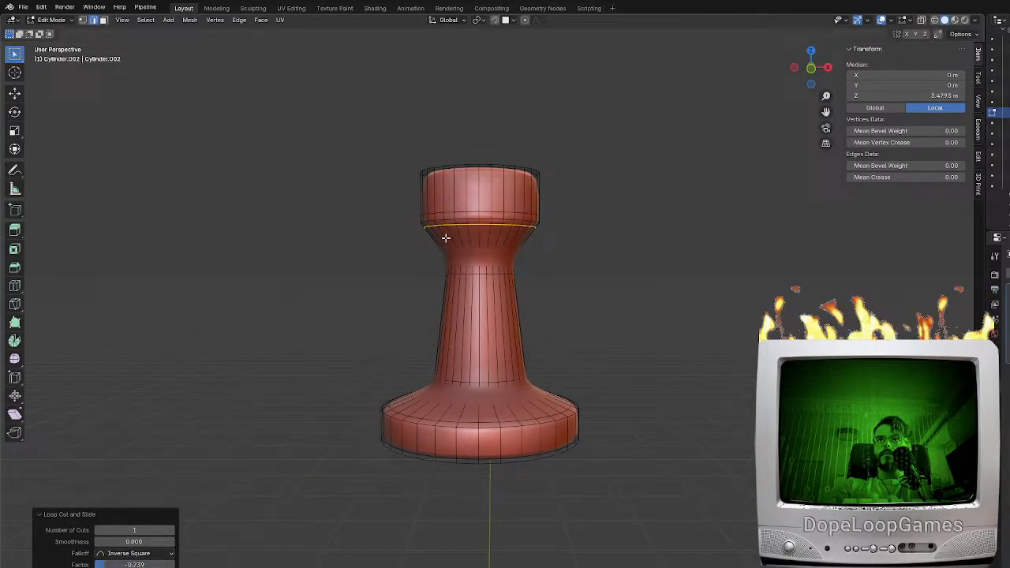
{"action": "left_click", "coordinate": [444, 248]}
Add an edge loop inside the head's cavity, close to the rim
{"action": "key", "text": "Tab"}
{"action": "middle_click_drag", "start_coordinate": [518, 266], "coordinate": [476, 228]}
{"action": "key", "text": "Tab"}
{"action": "key", "text": "ctrl+r"}
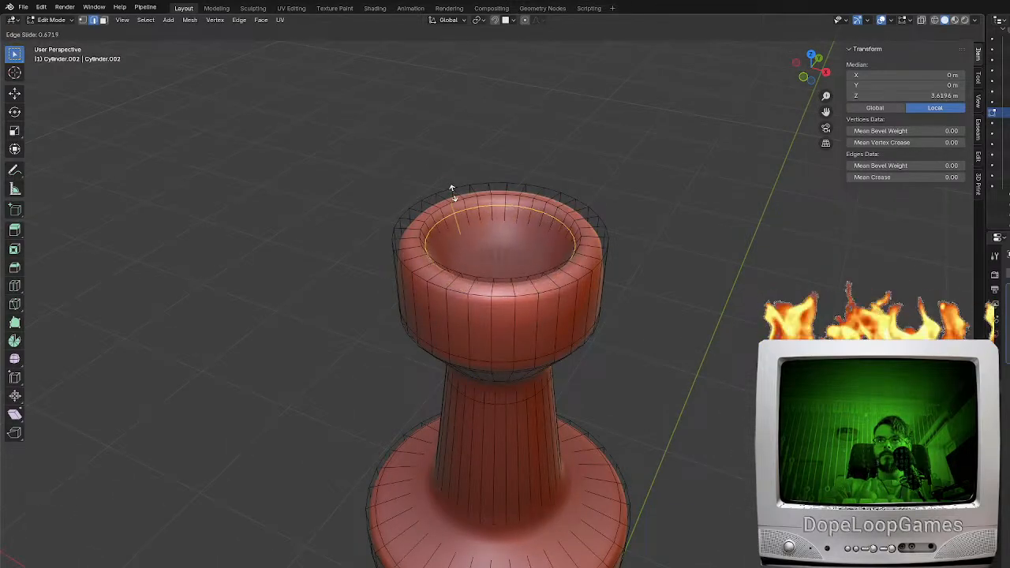
{"action": "left_click", "coordinate": [456, 225]}
{"action": "left_click", "coordinate": [457, 243]}
Examine the smoothed column's sharpened corners in Object Mode
{"action": "middle_click_drag", "start_coordinate": [500, 270], "coordinate": [570, 295]}
{"action": "key", "text": "Tab"}
{"action": "scroll", "coordinate": [561, 318], "scroll_direction": "down", "scroll_amount": 3}
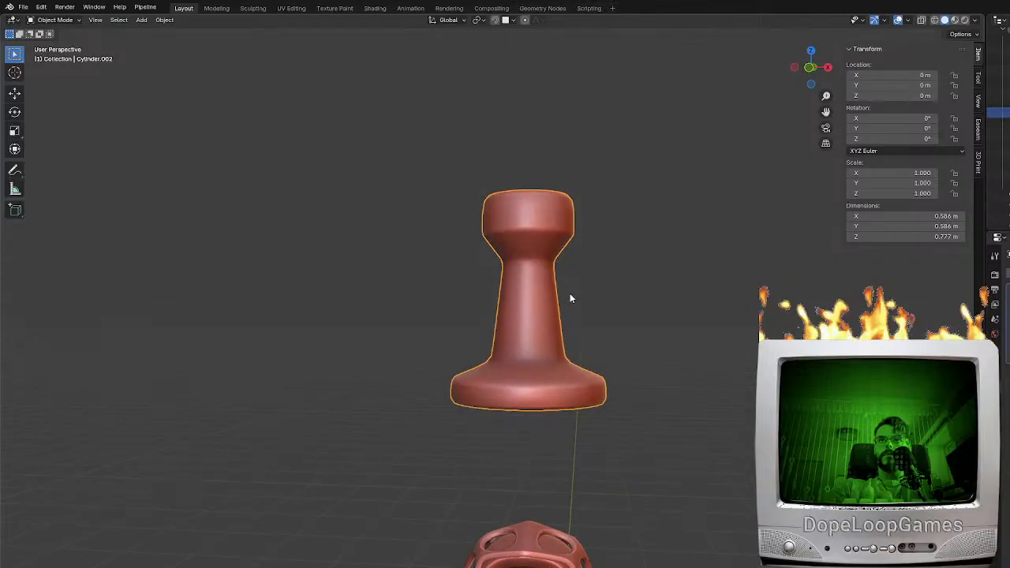
{"action": "scroll", "coordinate": [514, 341], "scroll_direction": "up", "scroll_amount": 6}
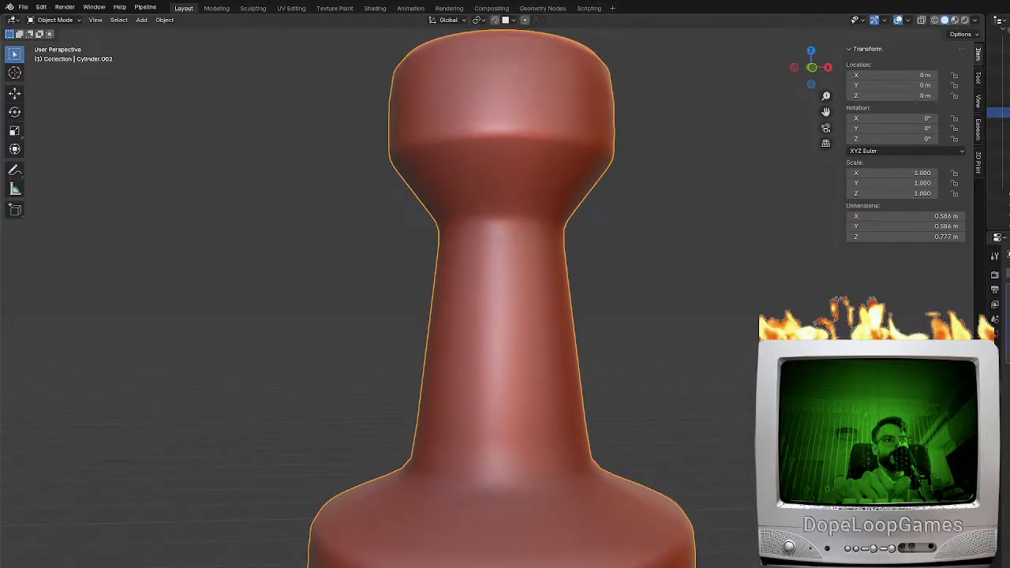
{"action": "scroll", "coordinate": [638, 469], "scroll_direction": "down", "scroll_amount": 5}
{"action": "middle_click_drag", "start_coordinate": [637, 469], "coordinate": [509, 437]}
{"action": "scroll", "coordinate": [510, 437], "scroll_direction": "down", "scroll_amount": 3}
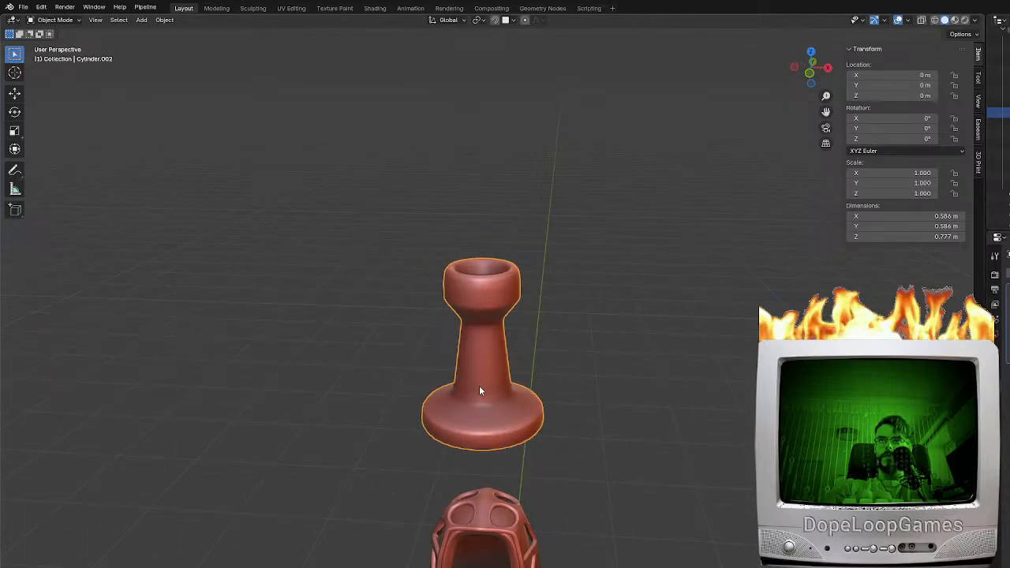
{"action": "key", "text": "Tab"}
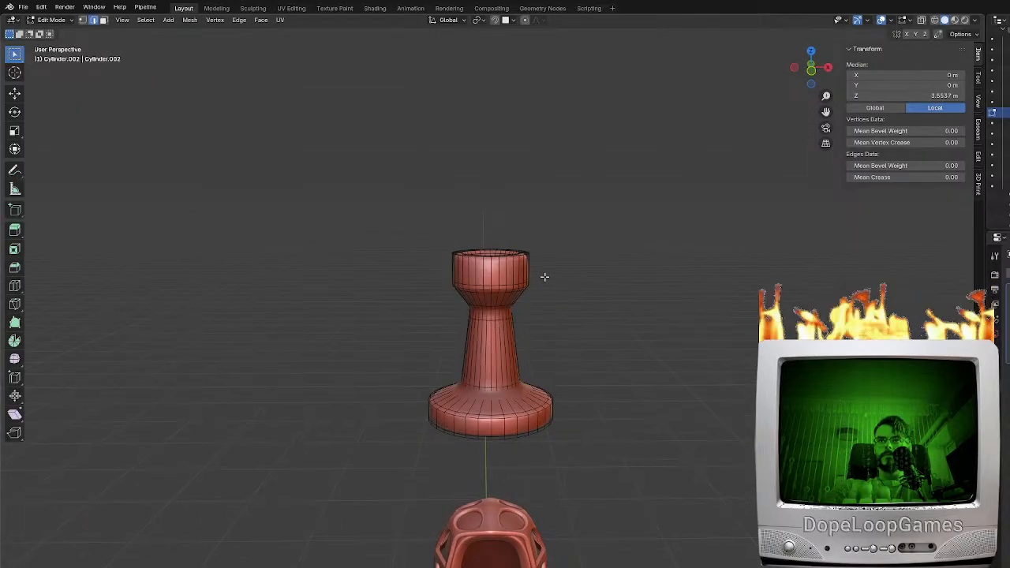
{"action": "key", "text": "shift+z"}
{"action": "left_click_drag", "start_coordinate": [593, 333], "coordinate": [396, 182]}
{"action": "key", "text": "z"}
{"action": "key", "text": "z"}
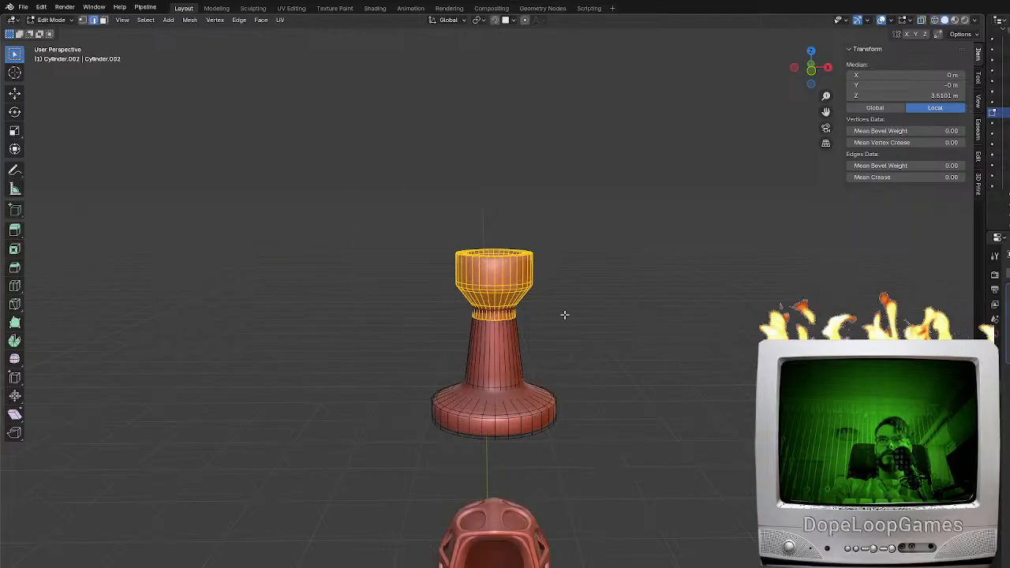
{"action": "key", "text": "h"}
{"action": "key", "text": "z"}
{"action": "key", "text": "alt+h"}
Select the column's head and upper neck through the mesh and raise them along Z
{"action": "key", "text": "z"}
{"action": "left_click", "coordinate": [732, 346]}
{"action": "key", "text": "z"}
{"action": "left_click_drag", "start_coordinate": [624, 360], "coordinate": [278, 159]}
{"action": "key", "text": "z"}
{"action": "key", "text": "g"}
{"action": "key", "text": "z"}
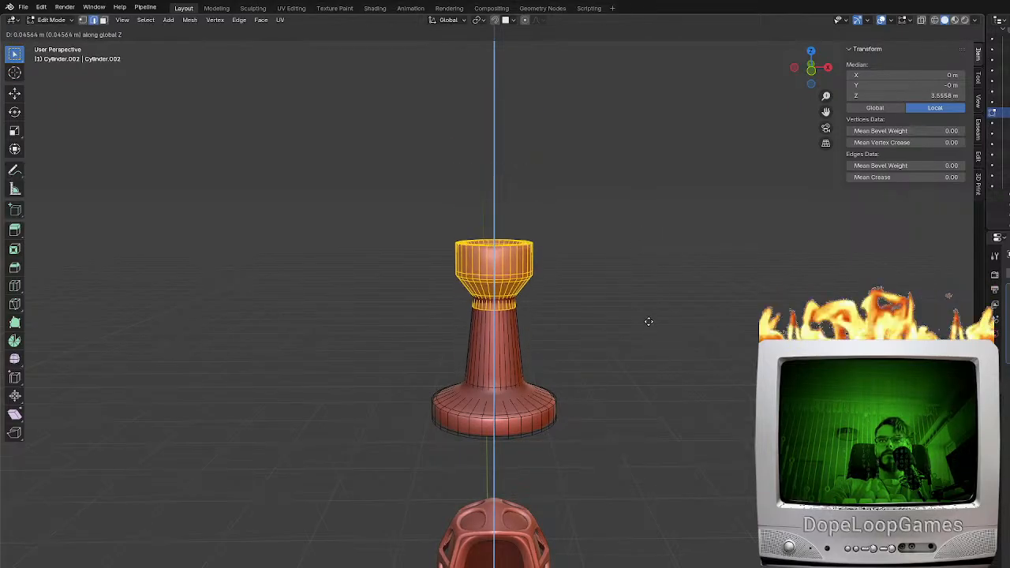
{"action": "left_click", "coordinate": [656, 273]}
Hide the column object and open the base's outer frame in Edit Mode
{"action": "middle_click_drag", "start_coordinate": [655, 273], "coordinate": [649, 306]}
{"action": "key", "text": "Tab"}
{"action": "key", "text": "h"}
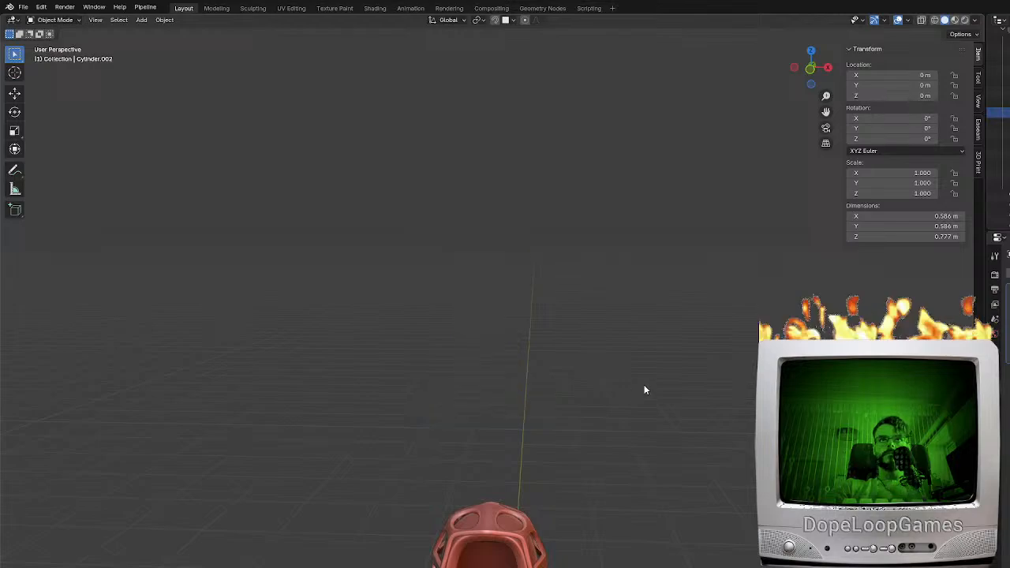
{"action": "middle_click_drag", "start_coordinate": [508, 500], "coordinate": [526, 297], "text": "shift"}
{"action": "key", "text": "KP_1"}
{"action": "middle_click_drag", "start_coordinate": [618, 403], "coordinate": [467, 342]}
{"action": "left_click", "coordinate": [479, 407]}
{"action": "key", "text": "Tab"}
In the right orthographic view, add an edge loop across the band below the narrow oval opening, slid toward the side rim
{"action": "key", "text": "KP_1"}
{"action": "key", "text": "KP_3"}
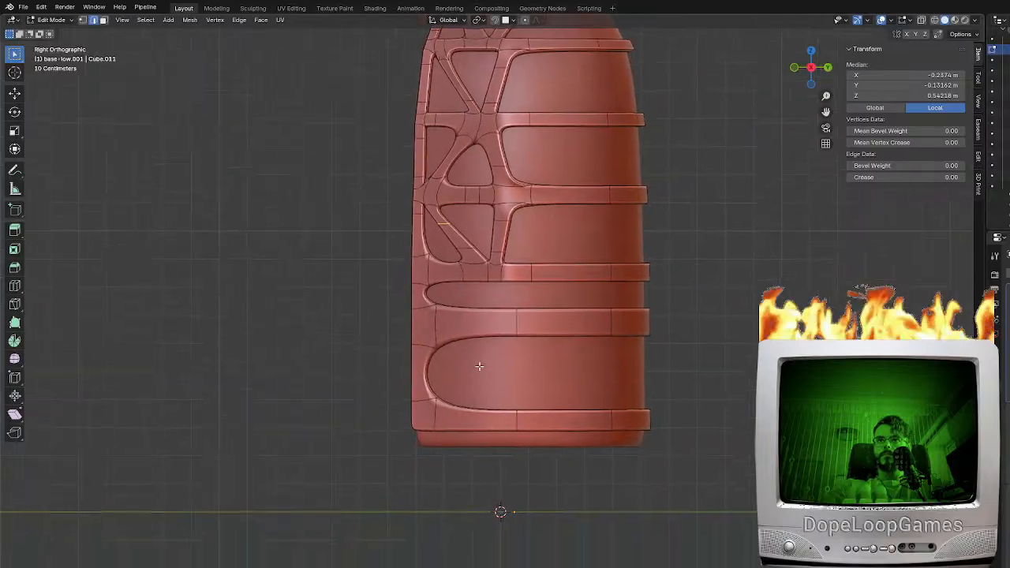
{"action": "scroll", "coordinate": [478, 367], "scroll_direction": "up", "scroll_amount": 3}
{"action": "key", "text": "ctrl+r"}
{"action": "left_click", "coordinate": [460, 307]}
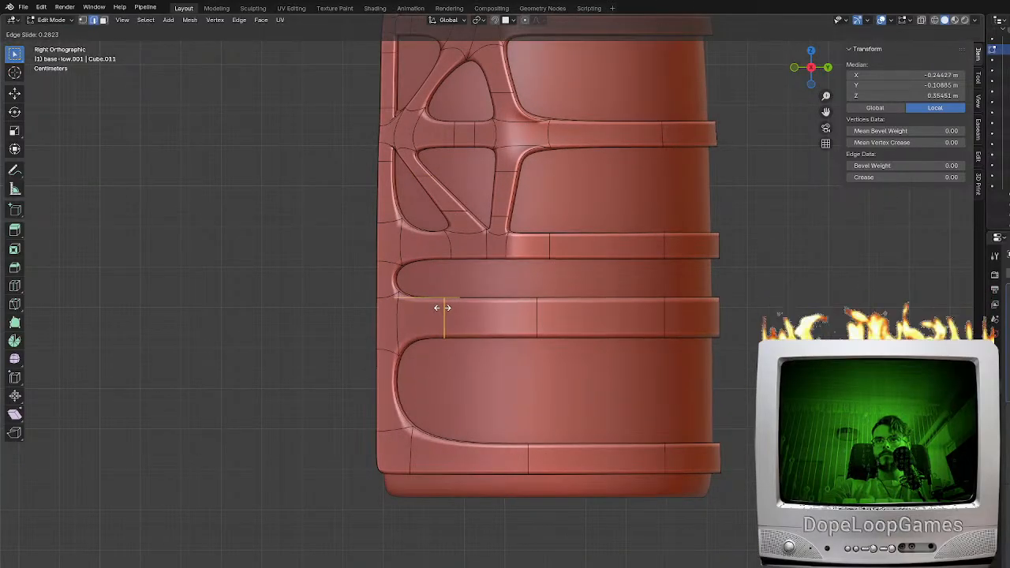
{"action": "left_click", "coordinate": [442, 307]}
Add two edge loops across the bottommost band and a second one across the band below the narrow oval opening
{"action": "key", "text": "ctrl+r"}
{"action": "left_click", "coordinate": [469, 439]}
{"action": "left_click", "coordinate": [470, 439]}
{"action": "key", "text": "ctrl+r"}
{"action": "left_click", "coordinate": [524, 449]}
{"action": "left_click", "coordinate": [524, 448]}
{"action": "key", "text": "ctrl+r"}
{"action": "left_click", "coordinate": [501, 320]}
{"action": "left_click", "coordinate": [501, 320]}
Fill a short brace across the narrow oval opening between its two bands, and add an edge loop across the brace
{"action": "left_click", "coordinate": [520, 332]}
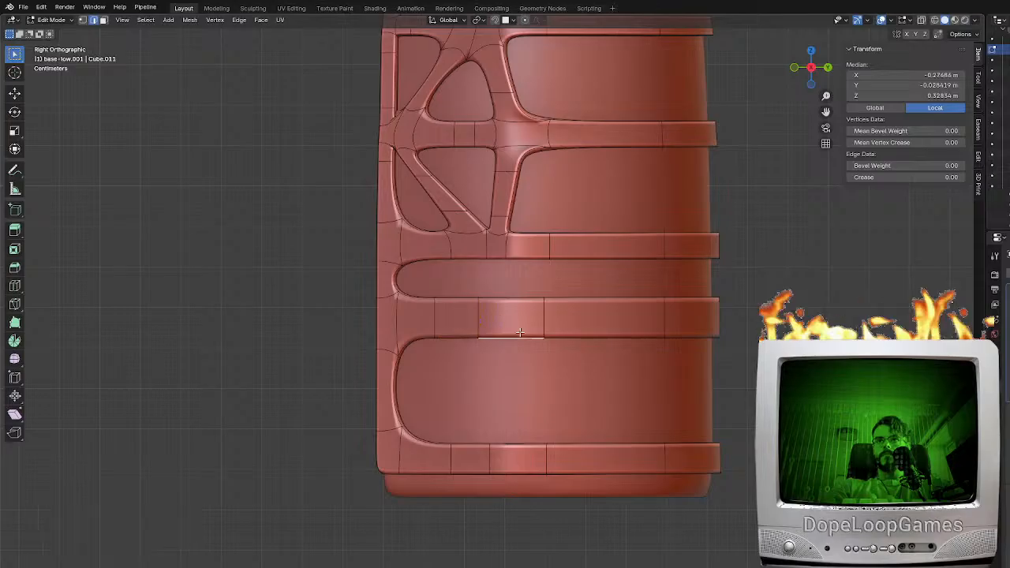
{"action": "left_click", "coordinate": [467, 272]}
{"action": "left_click", "coordinate": [449, 278]}
{"action": "key", "text": "g"}
{"action": "key", "text": "g"}
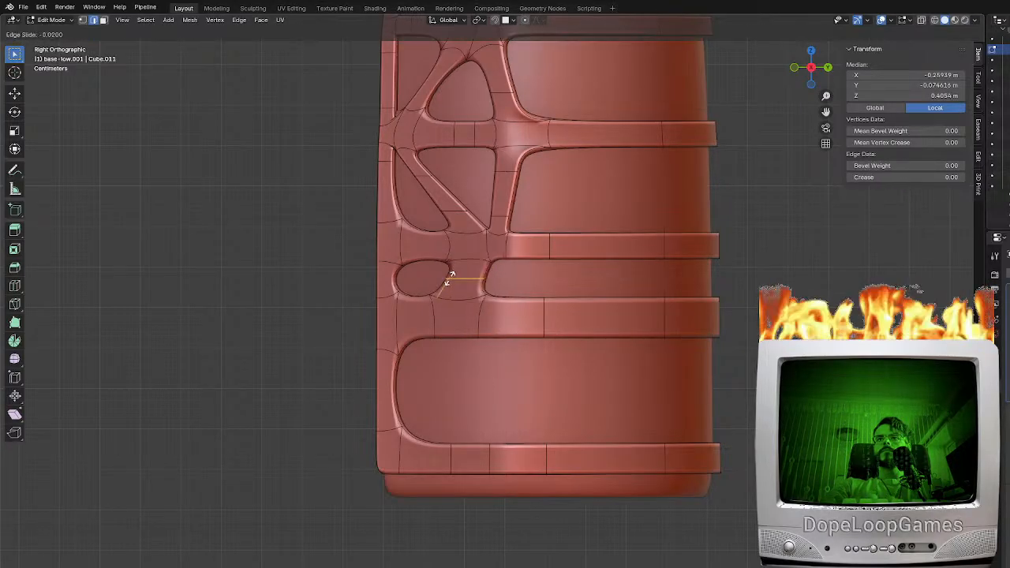
{"action": "left_click", "coordinate": [450, 283]}
Add edge loops in the side rim and in the bands above and below the small opening beside the short brace
{"action": "key", "text": "ctrl+r"}
{"action": "left_click", "coordinate": [394, 277]}
{"action": "left_click", "coordinate": [396, 265]}
{"action": "key", "text": "ctrl+r"}
{"action": "left_click", "coordinate": [406, 243]}
{"action": "left_click", "coordinate": [400, 245]}
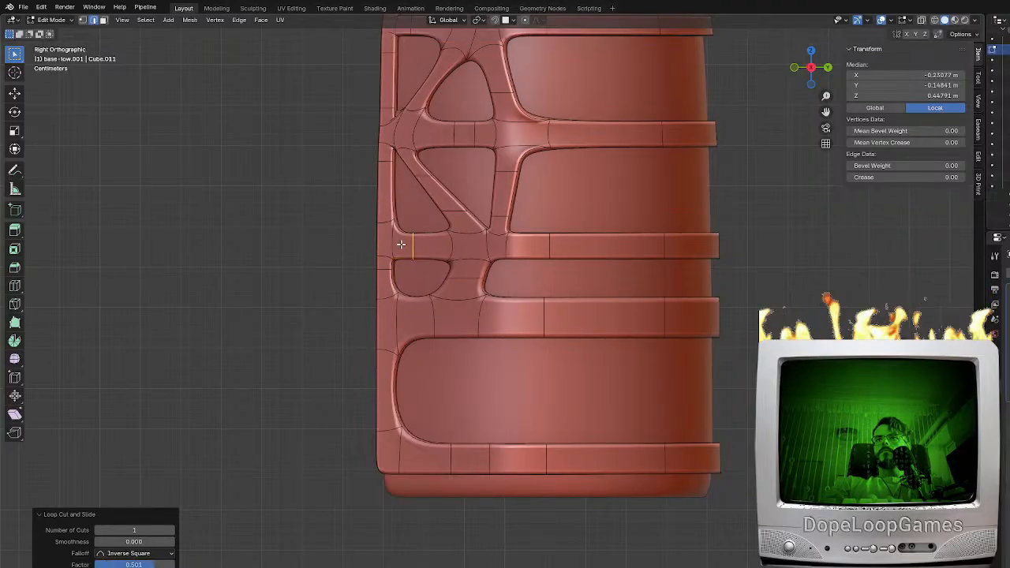
{"action": "key", "text": "ctrl+r"}
{"action": "left_click", "coordinate": [422, 301]}
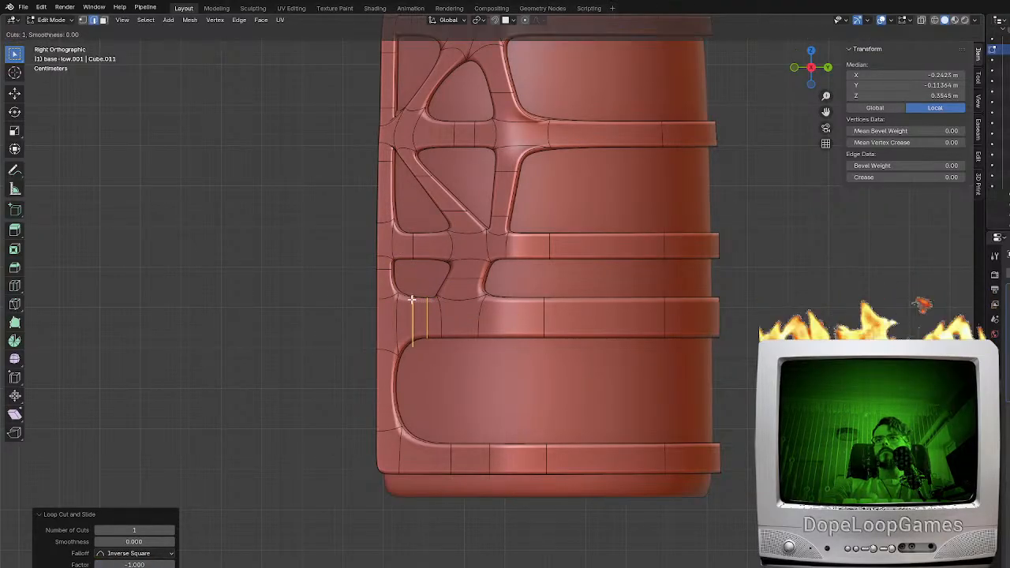
{"action": "left_click", "coordinate": [447, 331]}
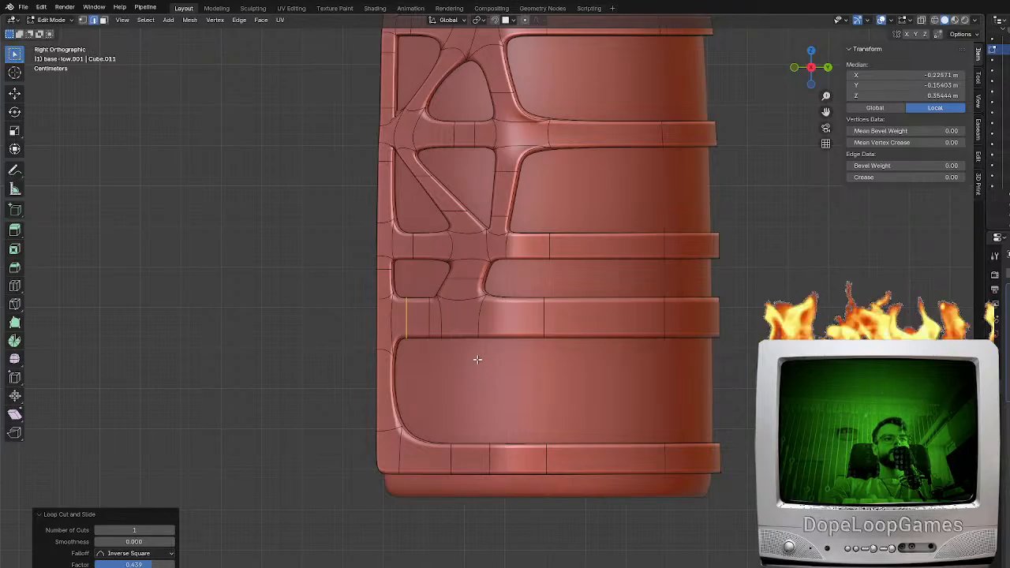
Fill a brace across the lowest opening between the wide band and the bottommost band, and add an edge loop near each end
{"action": "left_click", "coordinate": [528, 447]}
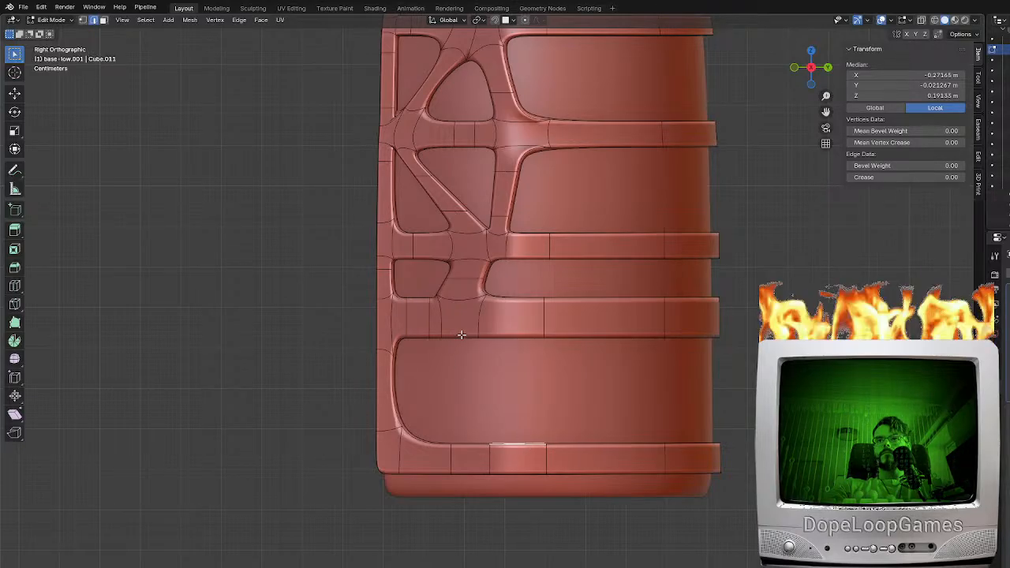
{"action": "key", "text": "f"}
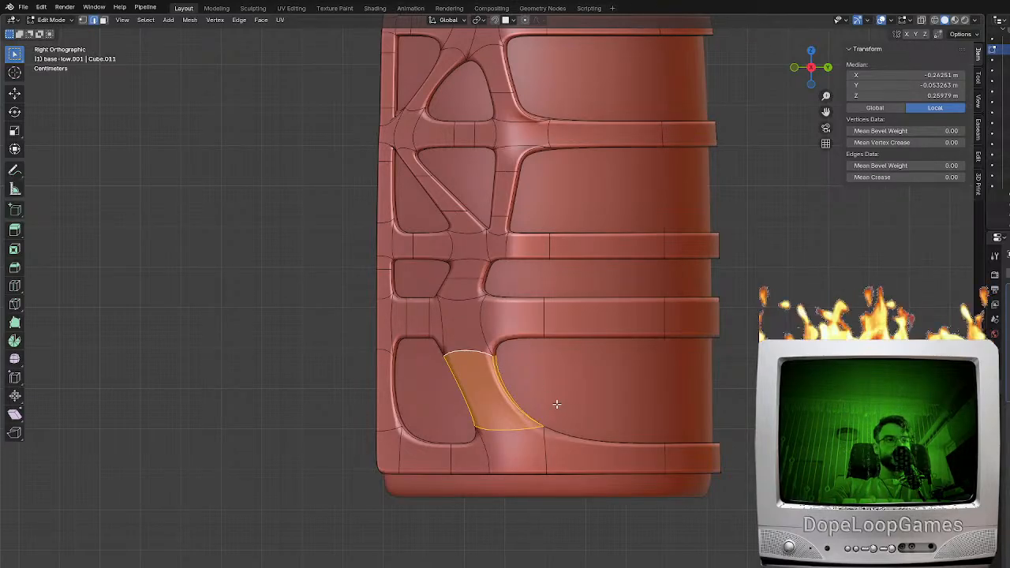
{"action": "key", "text": "ctrl+r"}
{"action": "left_click", "coordinate": [457, 342]}
{"action": "left_click", "coordinate": [464, 361]}
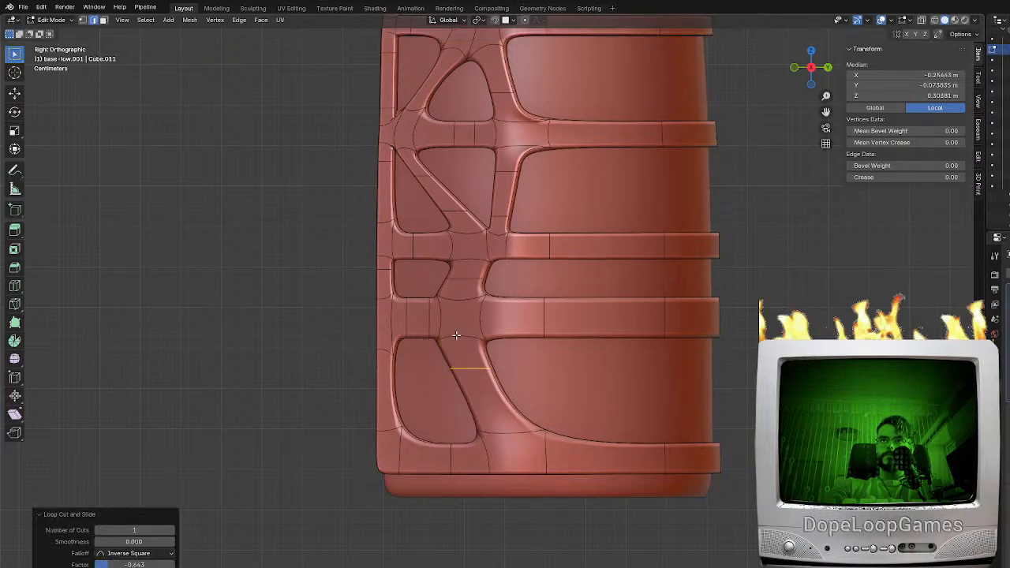
{"action": "key", "text": "g"}
{"action": "key", "text": "g"}
{"action": "left_click", "coordinate": [482, 424]}
{"action": "middle_click_drag", "start_coordinate": [483, 424], "coordinate": [486, 351]}
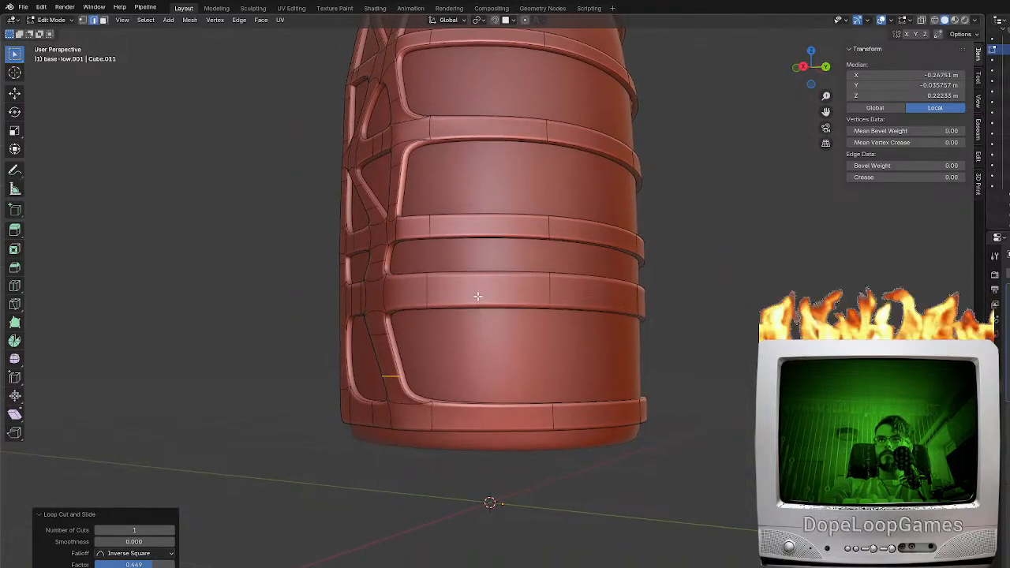
Add two edge loops across the wide lower band and fill a second, slanted brace from it down to the first brace's foot
{"action": "key", "text": "ctrl+r"}
{"action": "left_click", "coordinate": [484, 288]}
{"action": "left_click", "coordinate": [485, 288]}
{"action": "key", "text": "ctrl+r"}
{"action": "left_click", "coordinate": [507, 282]}
{"action": "left_click", "coordinate": [508, 282]}
{"action": "left_click", "coordinate": [494, 303]}
{"action": "middle_click_drag", "start_coordinate": [493, 302], "coordinate": [502, 366]}
{"action": "key", "text": "f"}
Add edge loops near the lower and upper ends of the new slanted brace above the bottommost band
{"action": "key", "text": "ctrl+r"}
{"action": "left_click", "coordinate": [491, 354]}
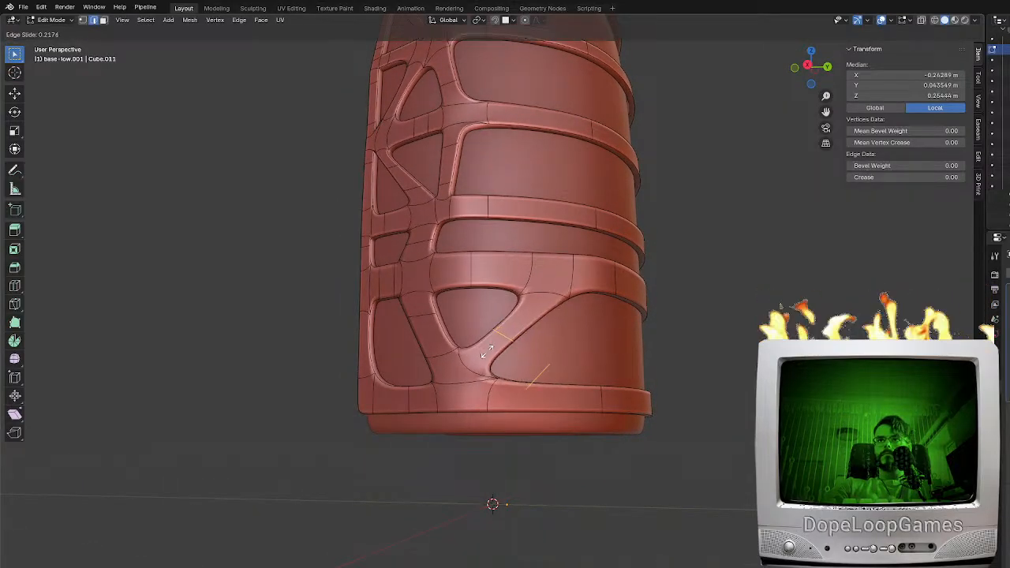
{"action": "left_click", "coordinate": [483, 363]}
{"action": "key", "text": "ctrl+r"}
{"action": "left_click", "coordinate": [526, 316]}
{"action": "left_click", "coordinate": [536, 302]}
Examine the slanted brace's lower corner at vertex level and the whole shell's bands and braces, in and out of Edit Mode
{"action": "middle_click_drag", "start_coordinate": [537, 302], "coordinate": [557, 336]}
{"action": "left_click", "coordinate": [84, 20]}
{"action": "scroll", "coordinate": [552, 300], "scroll_direction": "up", "scroll_amount": 3}
{"action": "left_click", "coordinate": [550, 295]}
{"action": "scroll", "coordinate": [620, 291], "scroll_direction": "up", "scroll_amount": 1}
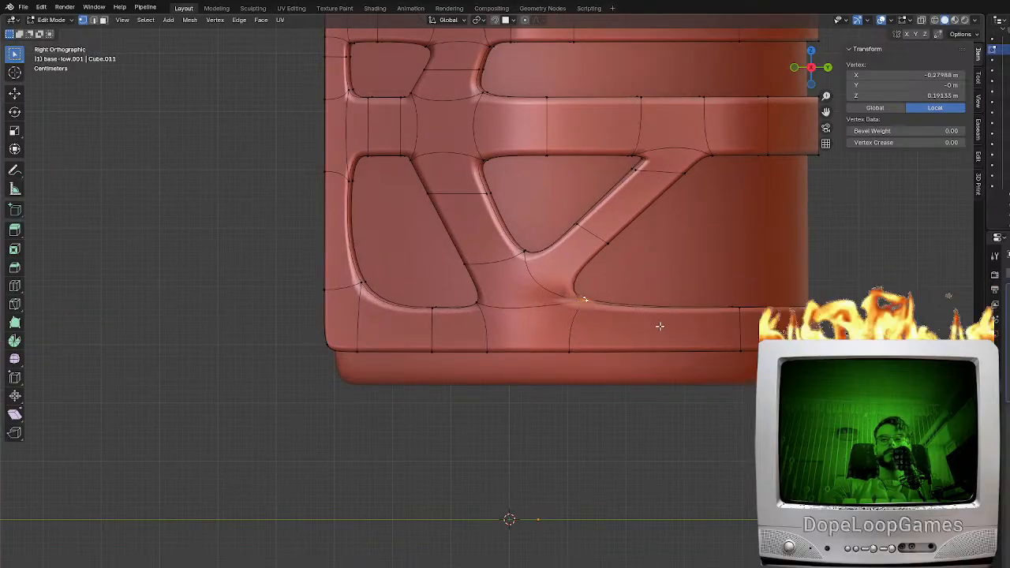
{"action": "middle_click_drag", "start_coordinate": [658, 303], "coordinate": [601, 313]}
{"action": "scroll", "coordinate": [601, 312], "scroll_direction": "down", "scroll_amount": 5}
{"action": "key", "text": "Tab"}
{"action": "middle_click_drag", "start_coordinate": [652, 340], "coordinate": [558, 329]}
{"action": "scroll", "coordinate": [580, 347], "scroll_direction": "up", "scroll_amount": 3}
{"action": "key", "text": "Tab"}
{"action": "middle_click_drag", "start_coordinate": [560, 279], "coordinate": [612, 275], "text": "shift"}
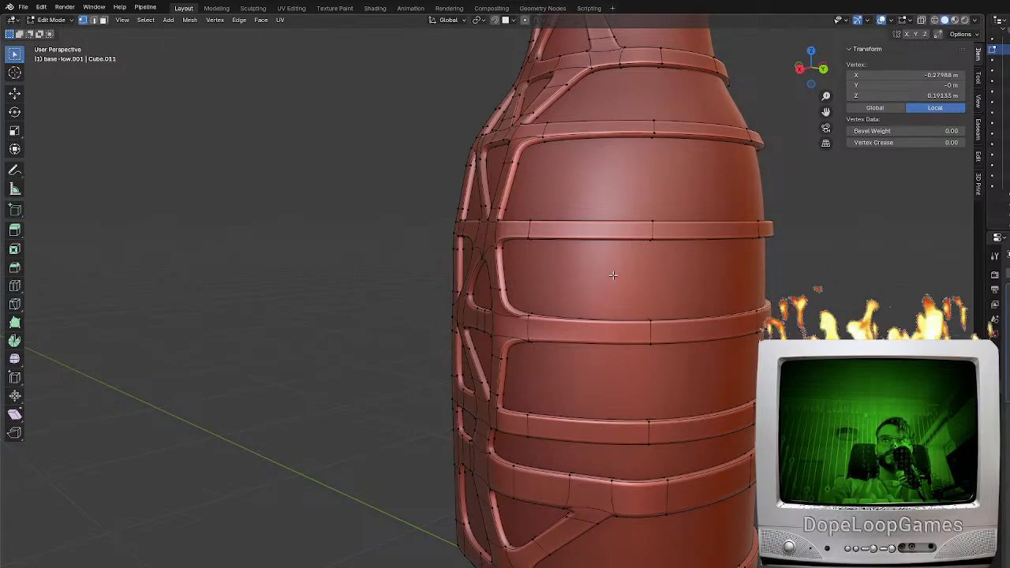
{"action": "middle_click_drag", "start_coordinate": [657, 247], "coordinate": [556, 296]}
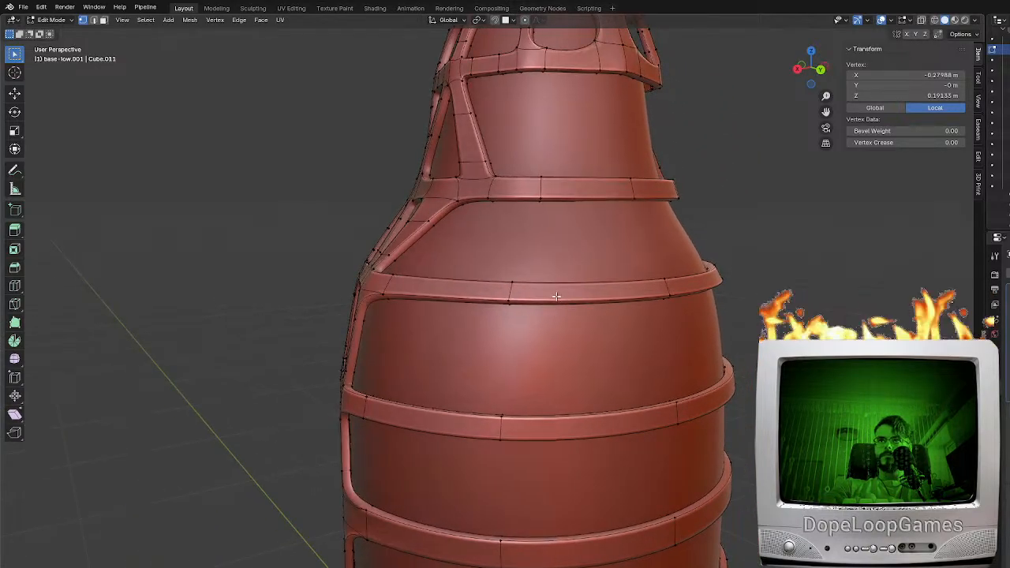
{"action": "middle_click_drag", "start_coordinate": [508, 318], "coordinate": [554, 344]}
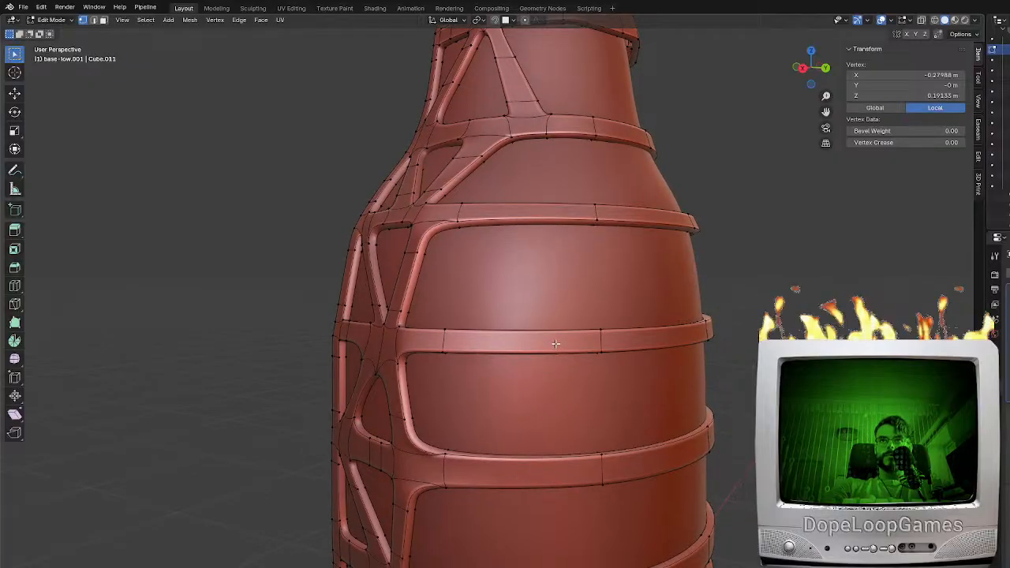
Add two centred edge loops across the band below the large opening under the shoulder
{"action": "key", "text": "ctrl+r"}
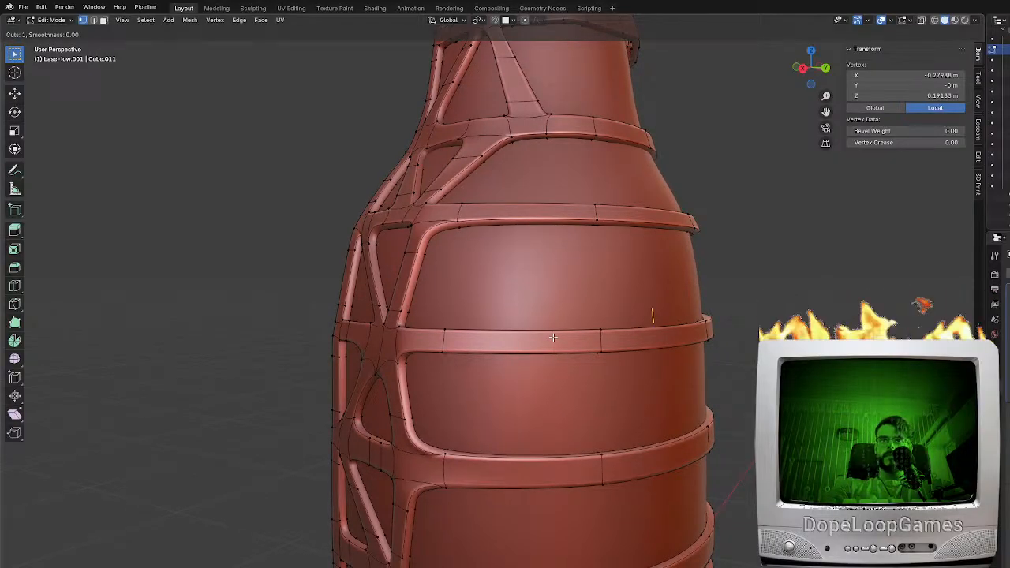
{"action": "left_click", "coordinate": [553, 338]}
{"action": "right_click", "coordinate": [553, 337]}
{"action": "key", "text": "ctrl+r"}
{"action": "left_click", "coordinate": [554, 337]}
{"action": "right_click", "coordinate": [554, 337]}
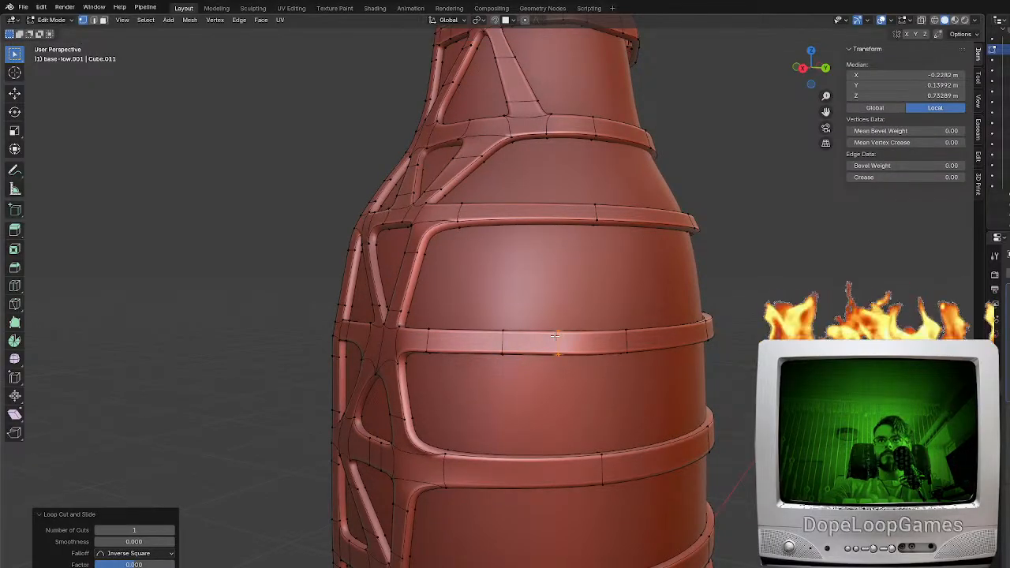
Fill a diagonal brace across the large opening under the shoulder, joining its upper band to the new segment of the lower band
{"action": "left_click", "coordinate": [94, 20]}
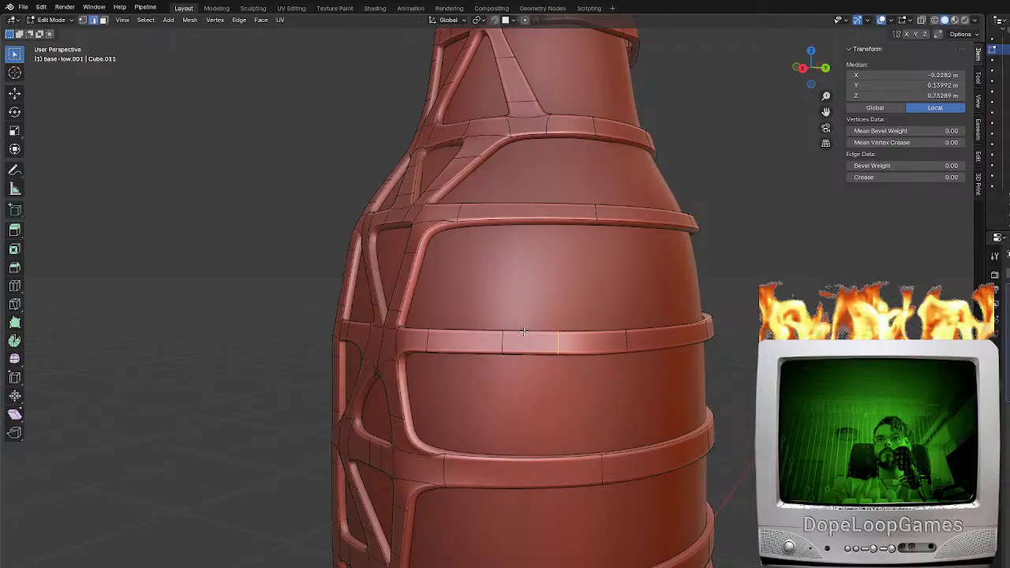
{"action": "middle_click_drag", "start_coordinate": [523, 337], "coordinate": [562, 336]}
{"action": "left_click", "coordinate": [548, 245], "text": "shift"}
{"action": "key", "text": "f"}
{"action": "middle_click_drag", "start_coordinate": [555, 257], "coordinate": [547, 260]}
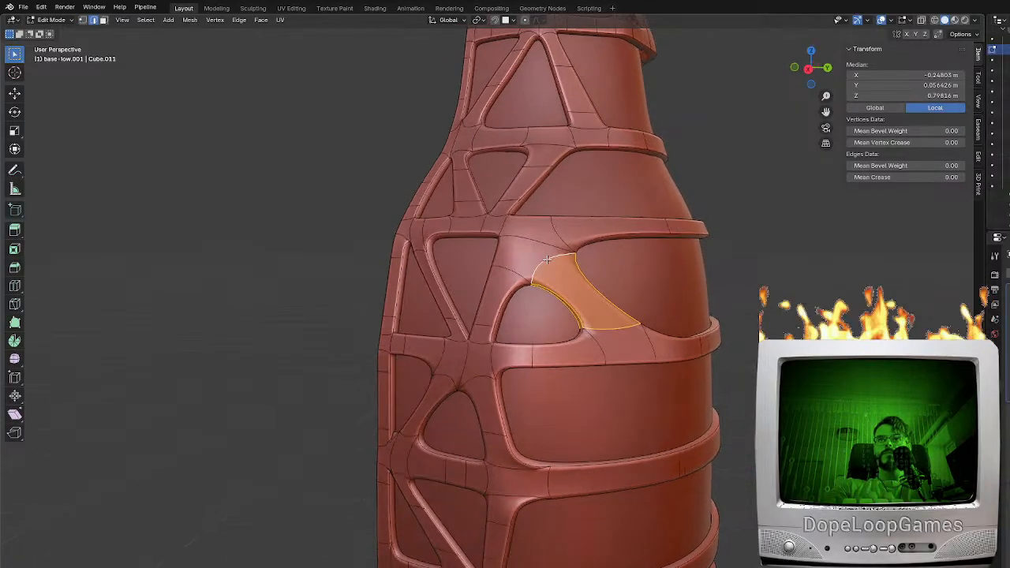
Add an edge loop near each end of the diagonal brace under the shoulder to sharpen its corners
{"action": "key", "text": "ctrl+r"}
{"action": "left_click", "coordinate": [558, 276]}
{"action": "left_click", "coordinate": [549, 263]}
{"action": "key", "text": "ctrl+r"}
{"action": "left_click", "coordinate": [587, 305]}
{"action": "left_click", "coordinate": [600, 323]}
Add edge loops across the next band down and fill a brace between it and the band above, slanting the opposite way
{"action": "middle_click_drag", "start_coordinate": [614, 418], "coordinate": [544, 323], "text": "shift"}
{"action": "key", "text": "ctrl+r"}
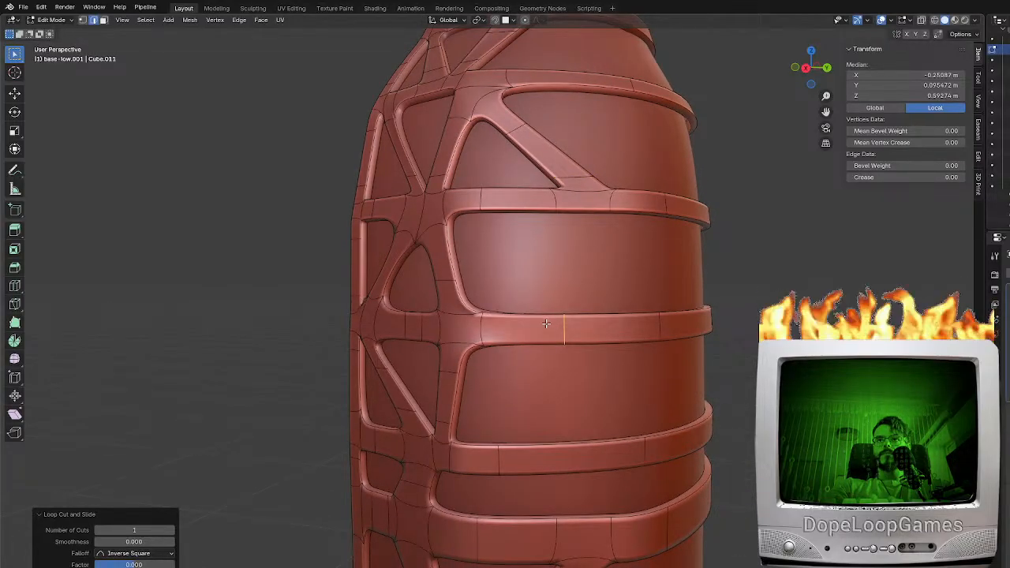
{"action": "left_click", "coordinate": [597, 321]}
{"action": "left_click", "coordinate": [555, 237]}
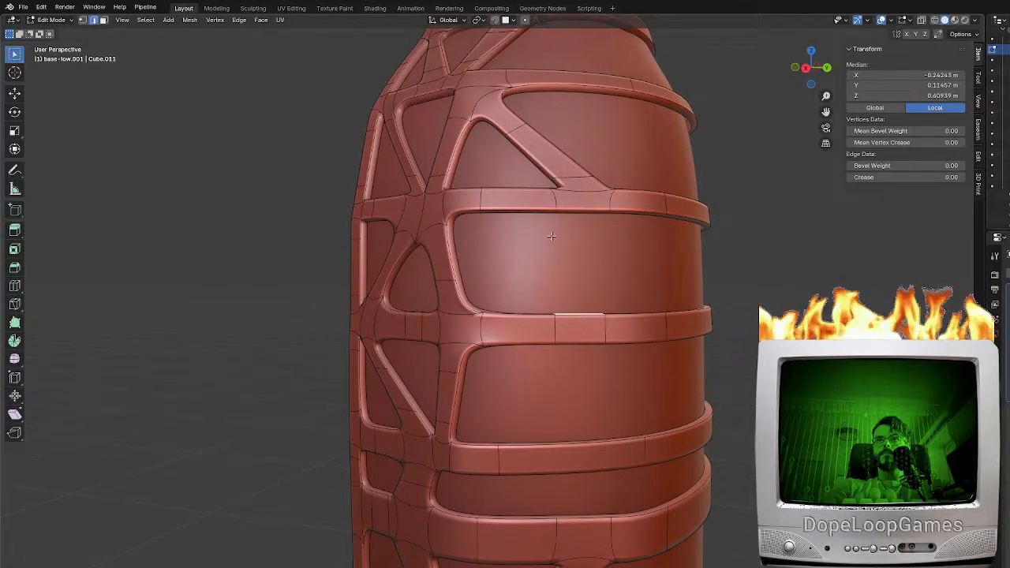
{"action": "left_click", "coordinate": [508, 318], "text": "shift"}
{"action": "key", "text": "f"}
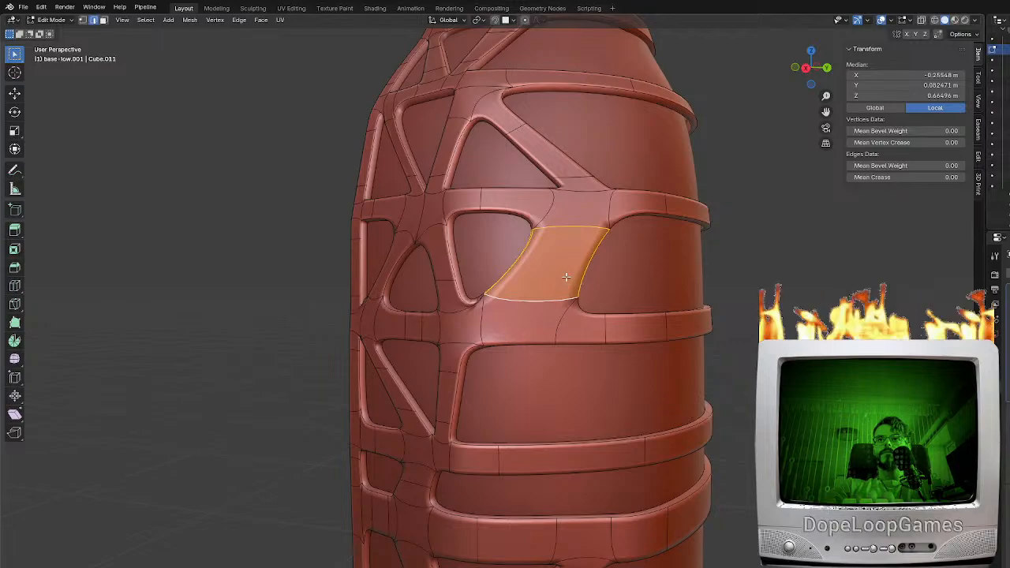
Add one edge loop near the upper end and another near the lower end of the new wide brace
{"action": "key", "text": "ctrl+r"}
{"action": "left_click", "coordinate": [535, 253]}
{"action": "left_click", "coordinate": [554, 224]}
{"action": "key", "text": "ctrl+r"}
{"action": "left_click", "coordinate": [541, 256]}
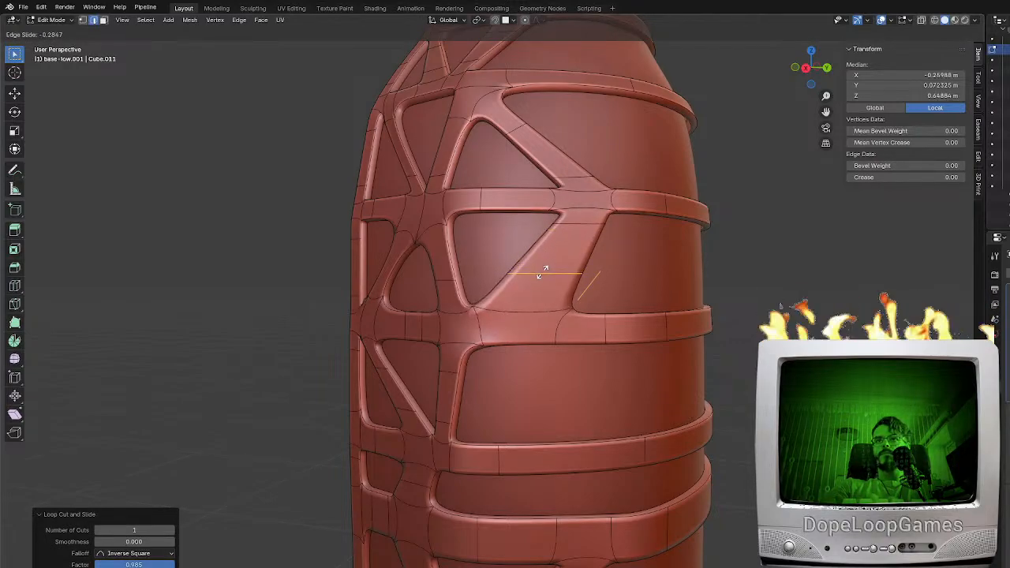
{"action": "left_click", "coordinate": [541, 286]}
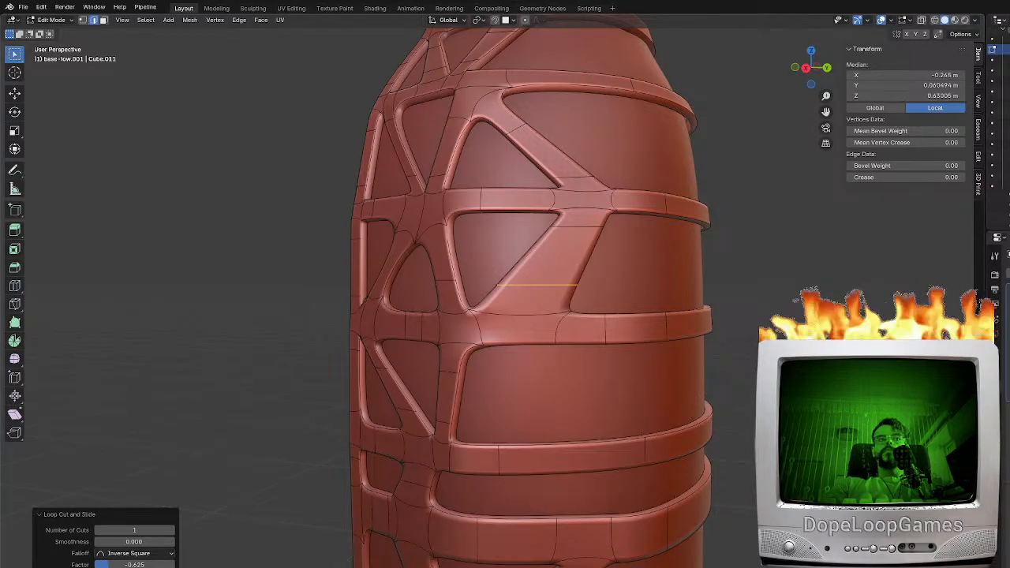
{"action": "middle_click_drag", "start_coordinate": [568, 394], "coordinate": [582, 367]}
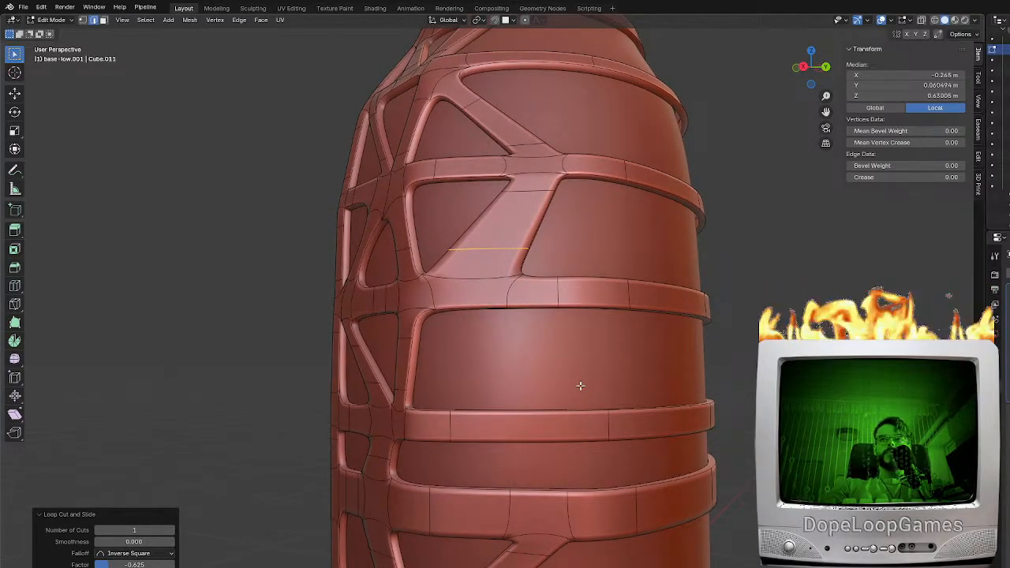
{"action": "middle_click_drag", "start_coordinate": [544, 308], "coordinate": [541, 337], "text": "shift"}
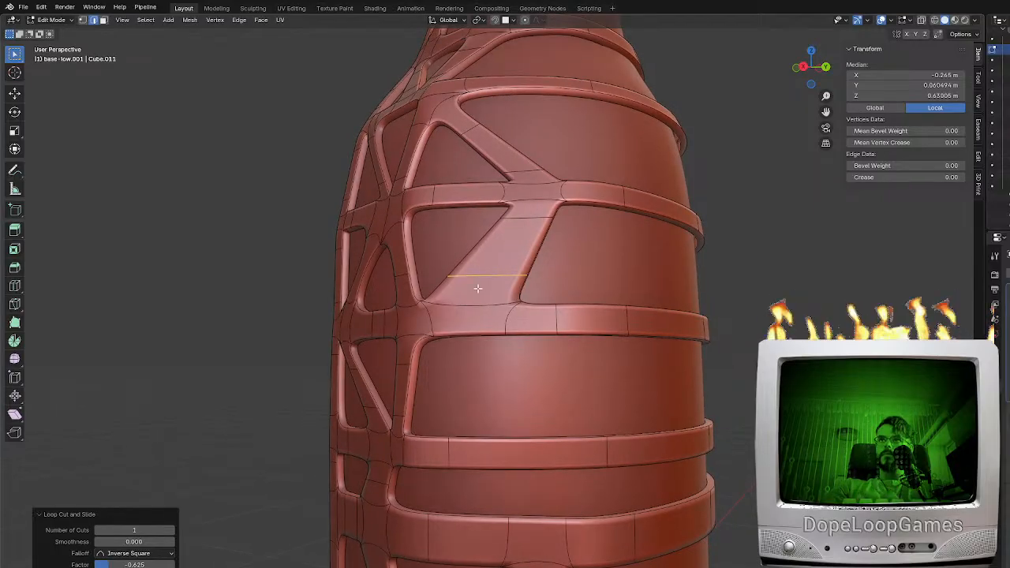
{"action": "left_click", "coordinate": [526, 250]}
{"action": "left_click", "coordinate": [535, 250]}
{"action": "key", "text": "KP_1"}
{"action": "key", "text": "KP_3"}
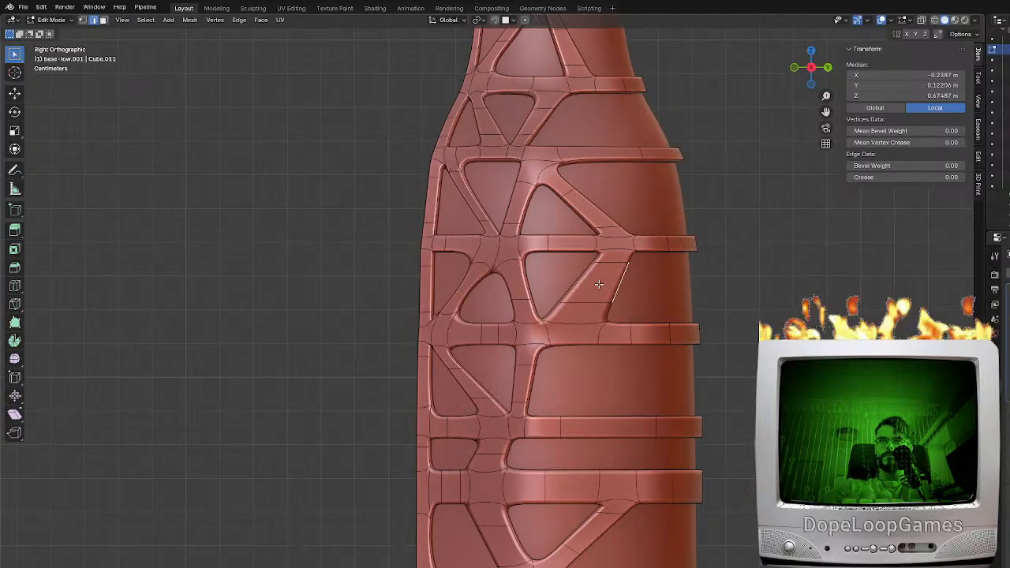
{"action": "scroll", "coordinate": [601, 284], "scroll_direction": "up", "scroll_amount": 3}
{"action": "middle_click_drag", "start_coordinate": [728, 295], "coordinate": [664, 270], "text": "shift"}
{"action": "key", "text": "g"}
{"action": "right_click", "coordinate": [683, 279]}
{"action": "scroll", "coordinate": [664, 270], "scroll_direction": "up", "scroll_amount": 3}
{"action": "scroll", "coordinate": [663, 271], "scroll_direction": "down", "scroll_amount": 4}
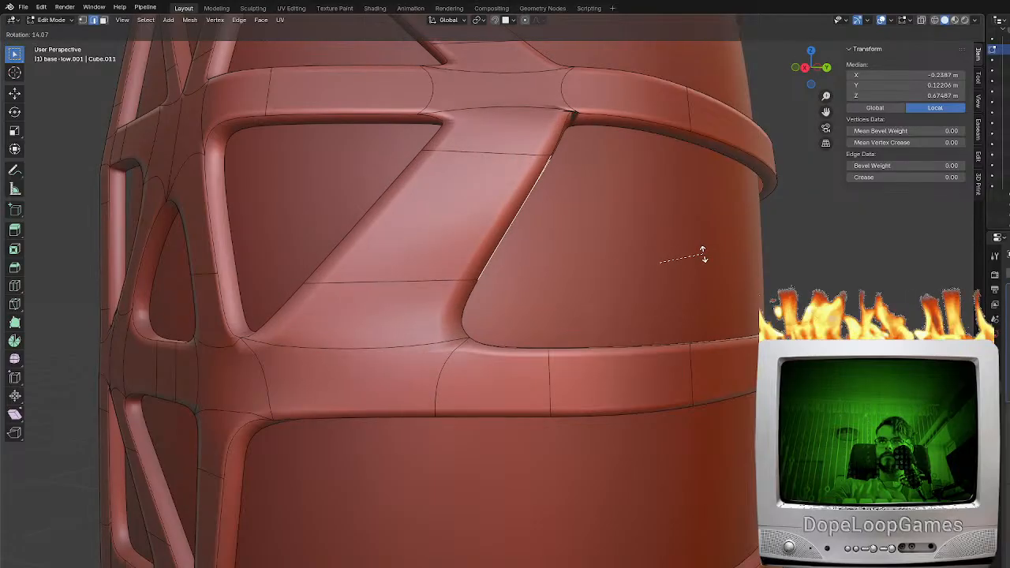
{"action": "key", "text": "KP_5"}
{"action": "key", "text": "KP_3"}
{"action": "middle_click_drag", "start_coordinate": [626, 255], "coordinate": [624, 253]}
Move the lower vertex on the wide brace's outer edge inward along Y and slightly along X to narrow the brace's foot
{"action": "left_click", "coordinate": [82, 22]}
{"action": "middle_click_drag", "start_coordinate": [709, 247], "coordinate": [535, 274], "text": "shift"}
{"action": "left_click", "coordinate": [593, 259]}
{"action": "left_click", "coordinate": [361, 295]}
{"action": "middle_click_drag", "start_coordinate": [294, 285], "coordinate": [377, 284], "text": "shift"}
{"action": "key", "text": "g"}
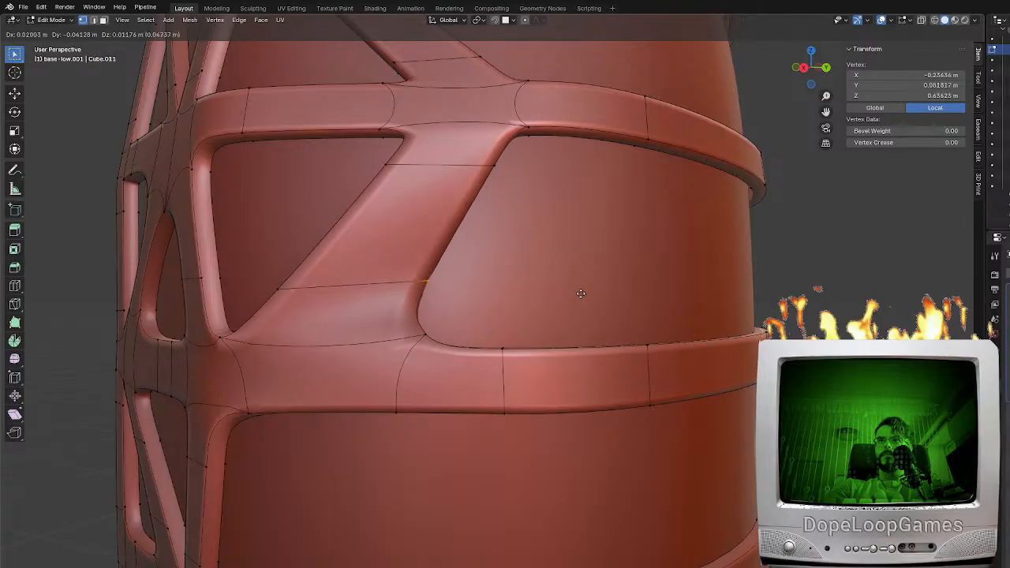
{"action": "left_click", "coordinate": [587, 293]}
{"action": "key", "text": "ctrl+z"}
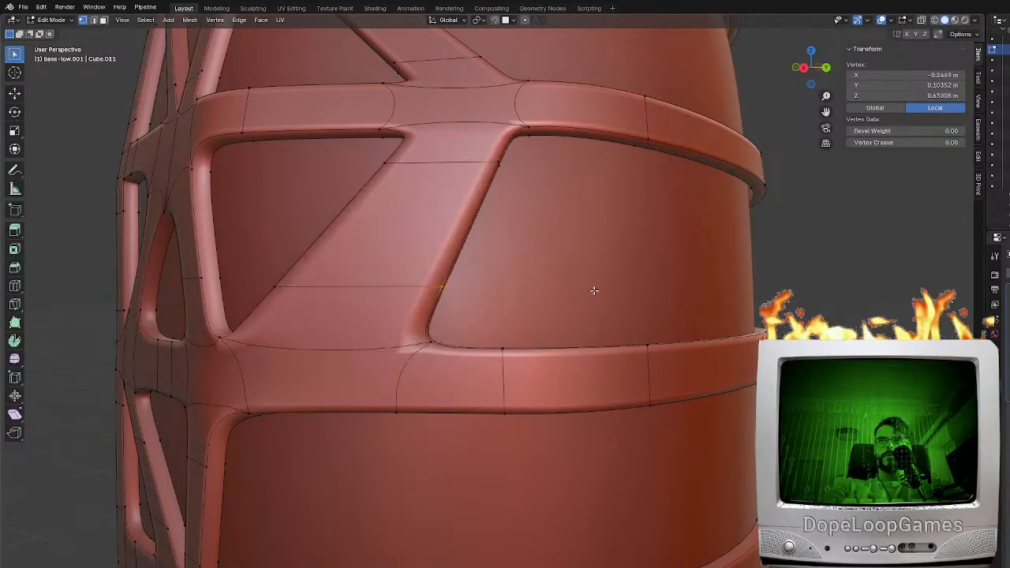
{"action": "key", "text": "g"}
{"action": "key", "text": "y"}
{"action": "left_click", "coordinate": [573, 282]}
{"action": "middle_click_drag", "start_coordinate": [575, 284], "coordinate": [596, 244]}
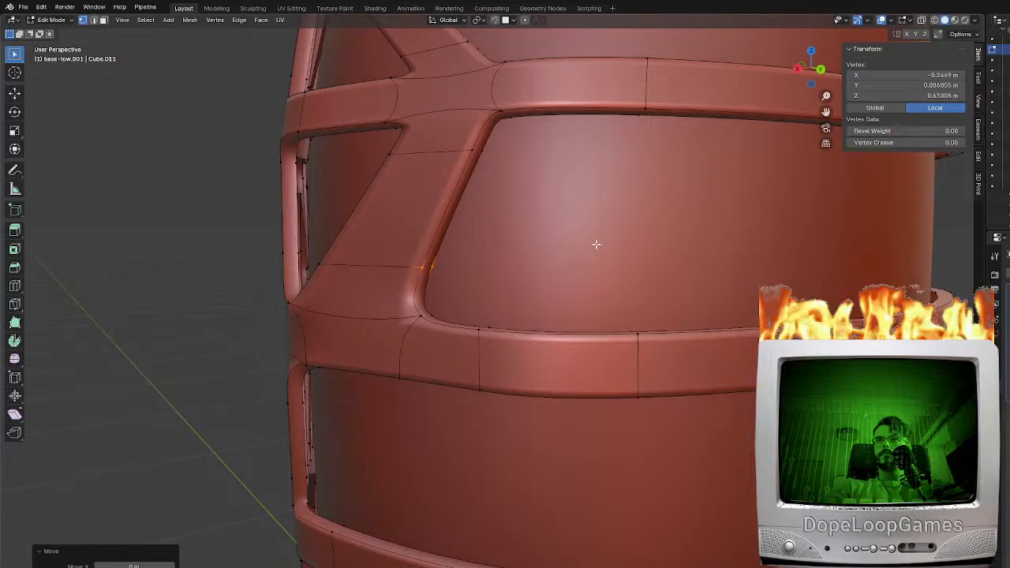
{"action": "scroll", "coordinate": [591, 241], "scroll_direction": "down", "scroll_amount": 3}
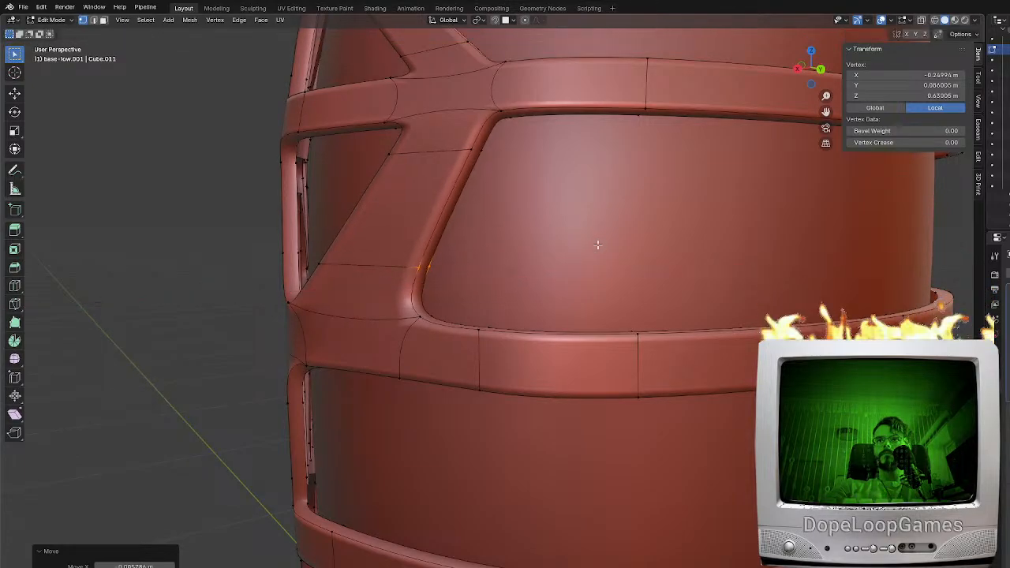
Check the whole model outside Edit Mode and add two edge loops across the band above the narrow oval opening
{"action": "key", "text": "KP_1"}
{"action": "key", "text": "Tab"}
{"action": "scroll", "coordinate": [626, 299], "scroll_direction": "down", "scroll_amount": 5}
{"action": "middle_click_drag", "start_coordinate": [626, 298], "coordinate": [533, 342]}
{"action": "key", "text": "Tab"}
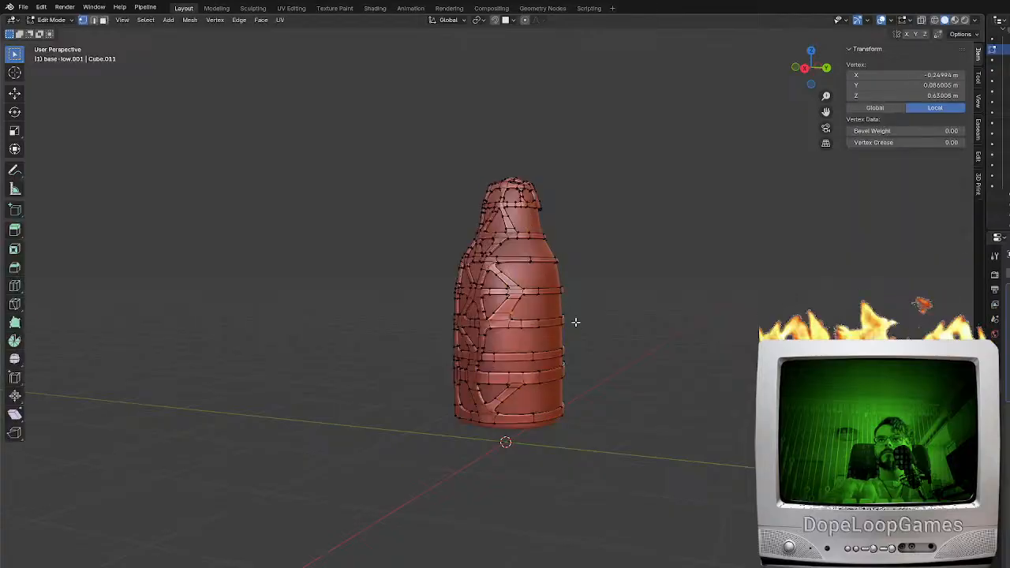
{"action": "scroll", "coordinate": [576, 319], "scroll_direction": "up", "scroll_amount": 3}
{"action": "scroll", "coordinate": [566, 330], "scroll_direction": "up", "scroll_amount": 5}
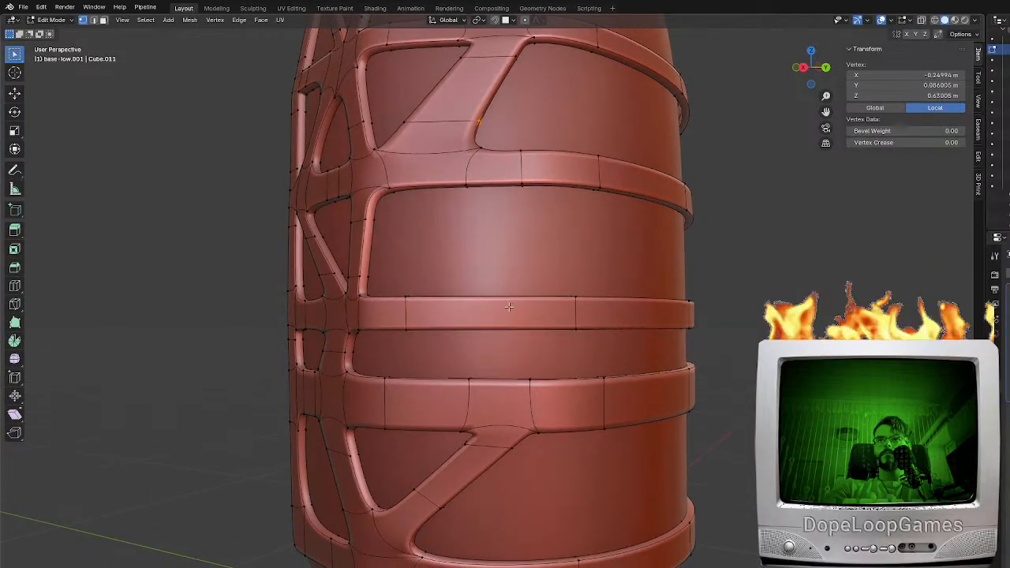
{"action": "key", "text": "ctrl+r"}
{"action": "left_click", "coordinate": [510, 307]}
{"action": "right_click", "coordinate": [511, 307]}
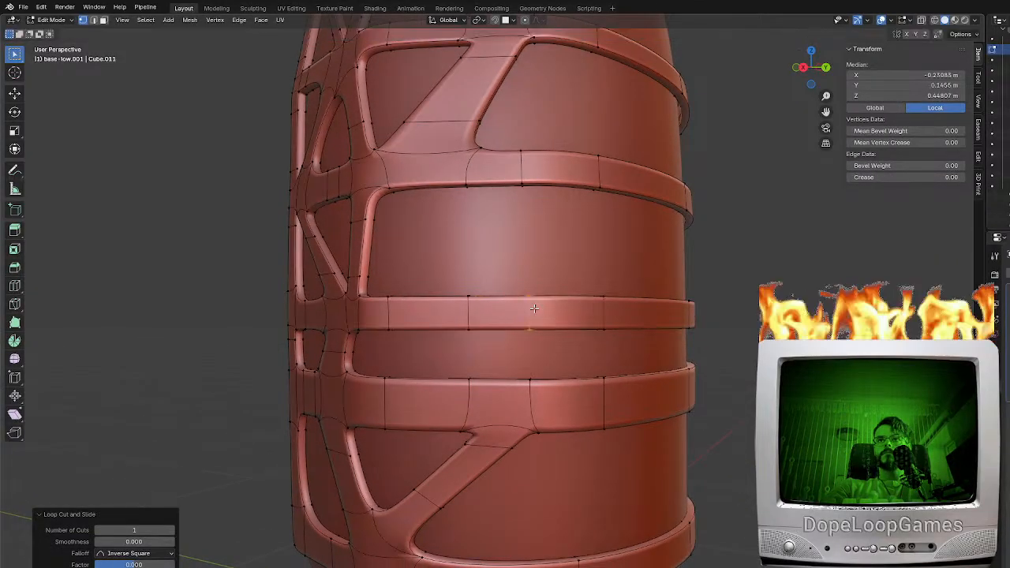
Fill a diagonal brace across the large opening above that band, and add an edge loop near each of its ends
{"action": "key", "text": "2"}
{"action": "left_click", "coordinate": [495, 301]}
{"action": "middle_click_drag", "start_coordinate": [490, 276], "coordinate": [504, 271]}
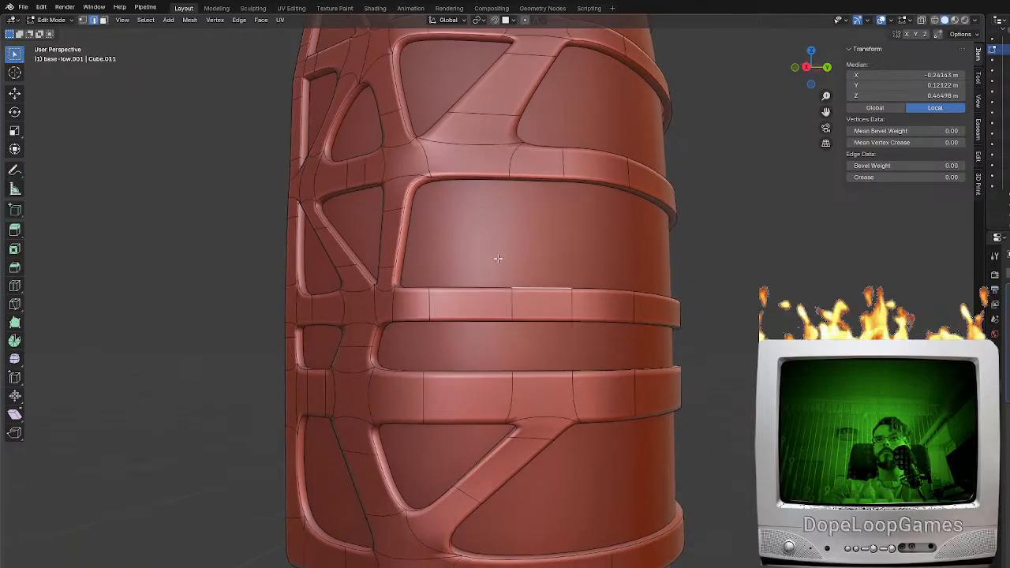
{"action": "key", "text": "f"}
{"action": "key", "text": "ctrl+r"}
{"action": "left_click", "coordinate": [477, 222]}
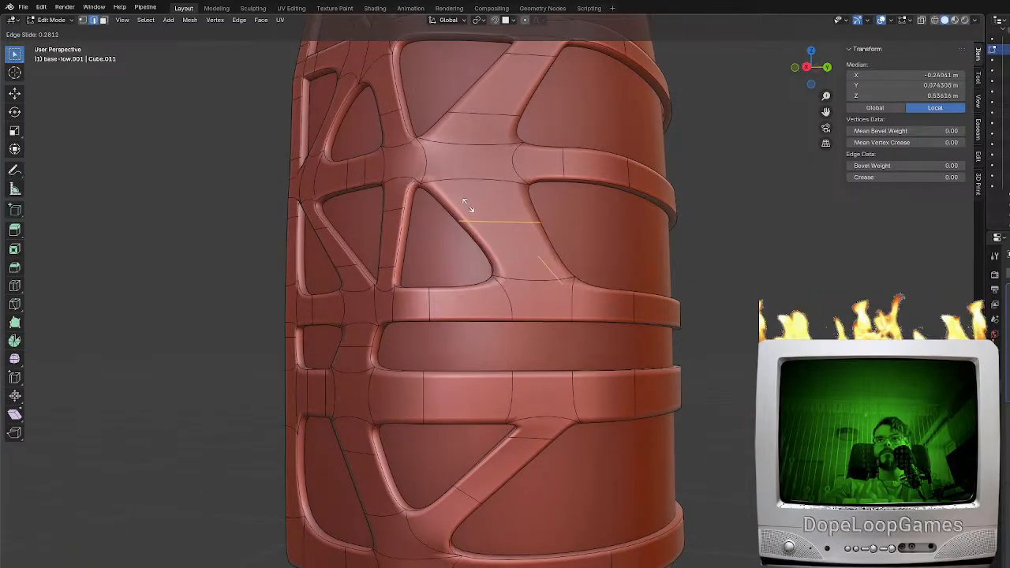
{"action": "left_click", "coordinate": [465, 197]}
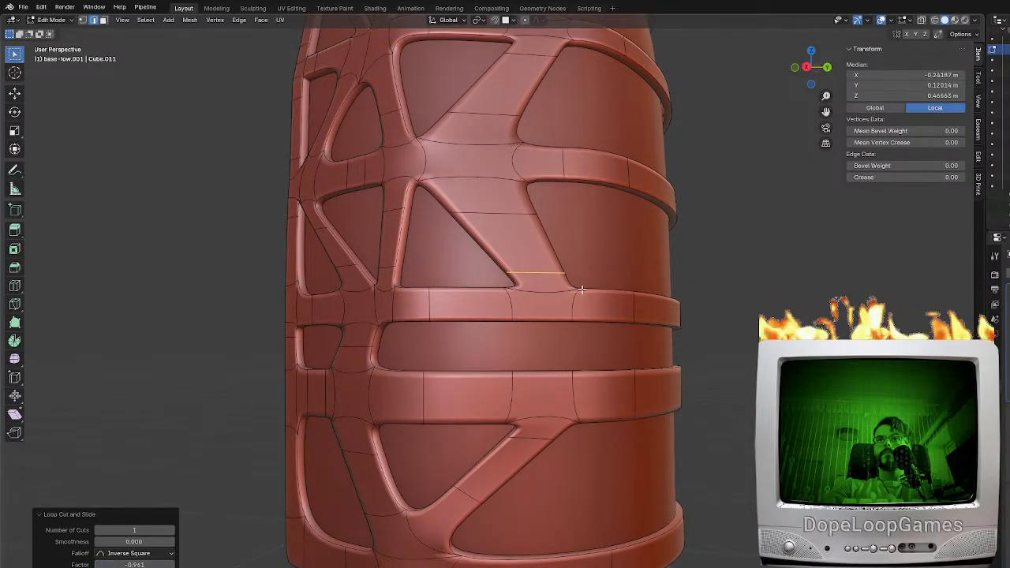
Slide the curved edge across the band where the two wide braces meet outward, away from the junction
{"action": "key", "text": "Tab"}
{"action": "scroll", "coordinate": [575, 296], "scroll_direction": "down", "scroll_amount": 3}
{"action": "mouse_move", "coordinate": [575, 297]}
{"action": "middle_mouse_down"}
{"action": "mouse_move", "coordinate": [604, 327]}
{"action": "mouse_move", "coordinate": [662, 293]}
{"action": "mouse_move", "coordinate": [569, 289]}
{"action": "middle_mouse_up"}
{"action": "key", "text": "Tab"}
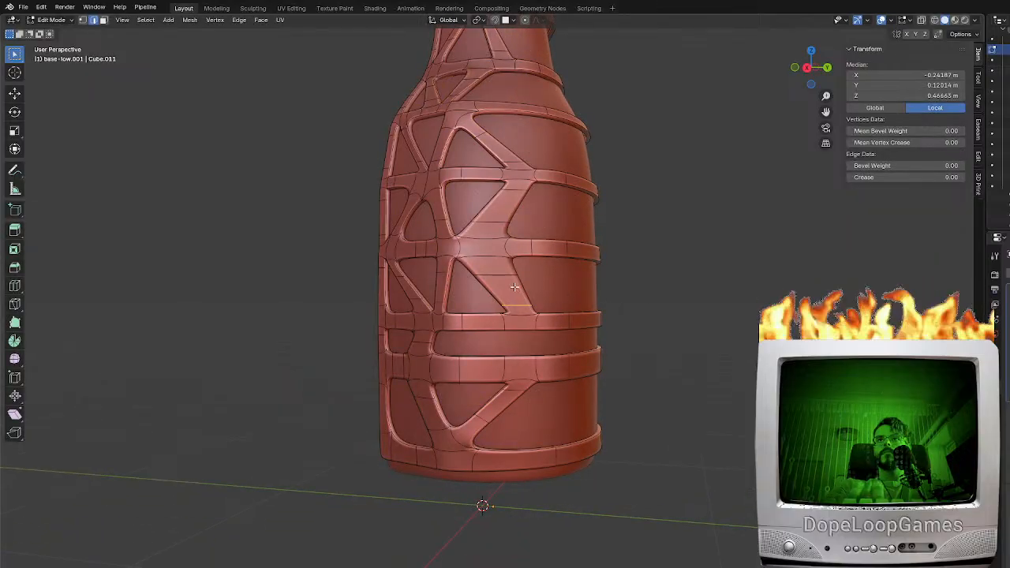
{"action": "scroll", "coordinate": [529, 249], "scroll_direction": "up", "scroll_amount": 2}
{"action": "left_click", "coordinate": [521, 224]}
{"action": "left_click", "coordinate": [518, 186], "text": "shift"}
{"action": "middle_click_drag", "start_coordinate": [561, 231], "coordinate": [585, 244], "text": "shift"}
{"action": "scroll", "coordinate": [626, 280], "scroll_direction": "up", "scroll_amount": 1}
{"action": "key", "text": "g"}
Slide the vertices on the outer edges of the two wide braces along their edges, above and below the band junction
{"action": "key", "text": "g"}
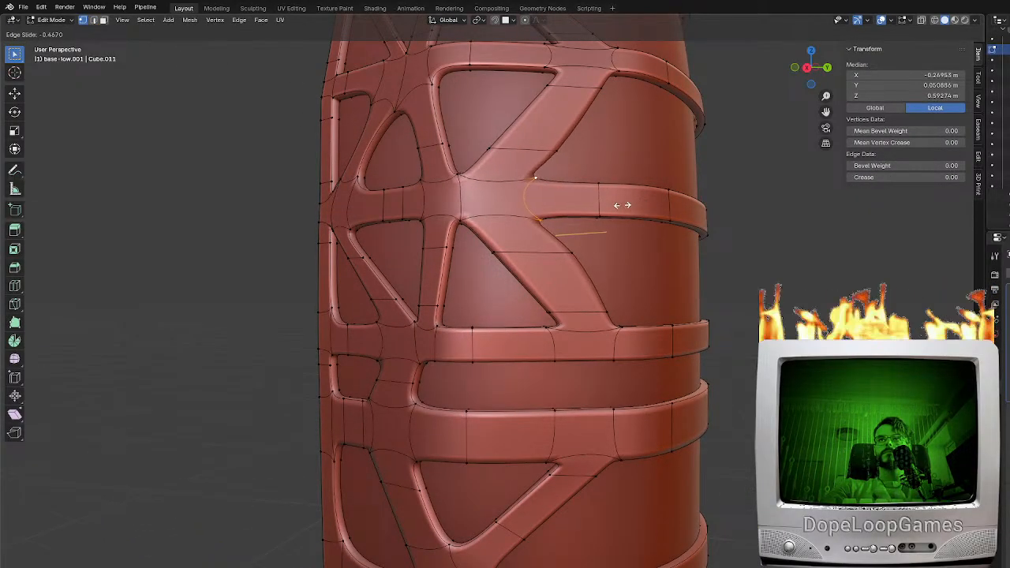
{"action": "left_click", "coordinate": [633, 207]}
{"action": "left_click", "coordinate": [568, 256]}
{"action": "key", "text": "g"}
{"action": "key", "text": "g"}
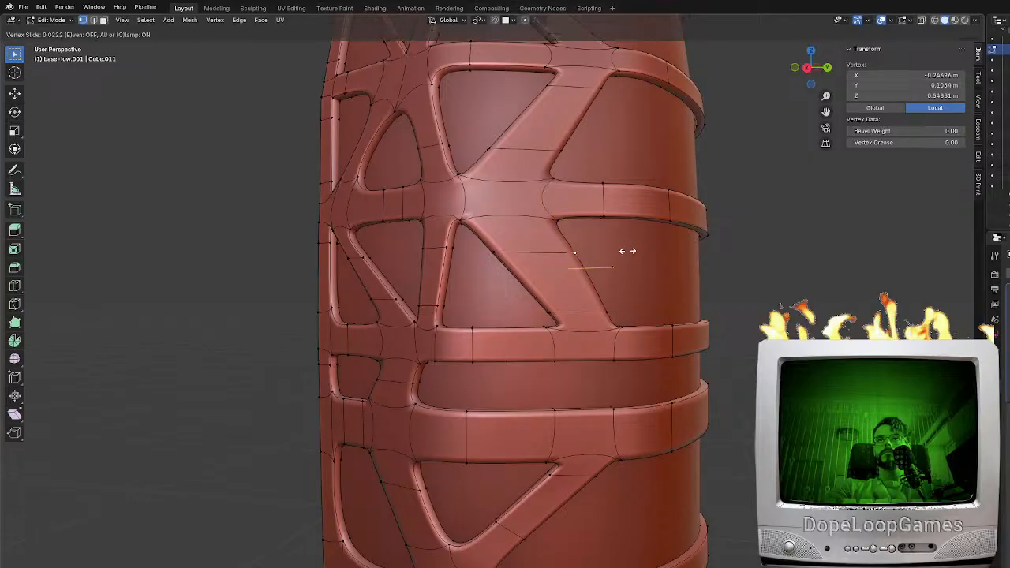
{"action": "left_click", "coordinate": [616, 253]}
{"action": "left_click", "coordinate": [567, 156]}
{"action": "left_click", "coordinate": [557, 144]}
{"action": "middle_click_drag", "start_coordinate": [608, 142], "coordinate": [602, 234], "text": "shift"}
{"action": "key", "text": "g"}
{"action": "key", "text": "g"}
{"action": "left_click", "coordinate": [594, 233]}
Check the model outside Edit Mode and add a centred edge loop across the shoulder band above the large opening
{"action": "key", "text": "Tab"}
{"action": "middle_click_drag", "start_coordinate": [682, 316], "coordinate": [543, 312]}
{"action": "scroll", "coordinate": [542, 313], "scroll_direction": "down", "scroll_amount": 6}
{"action": "middle_click_drag", "start_coordinate": [575, 283], "coordinate": [531, 305]}
{"action": "key", "text": "Tab"}
{"action": "scroll", "coordinate": [523, 291], "scroll_direction": "up", "scroll_amount": 3}
{"action": "middle_click_drag", "start_coordinate": [523, 220], "coordinate": [524, 266], "text": "shift"}
{"action": "key", "text": "ctrl+r"}
{"action": "left_click", "coordinate": [546, 187]}
{"action": "right_click", "coordinate": [546, 187]}
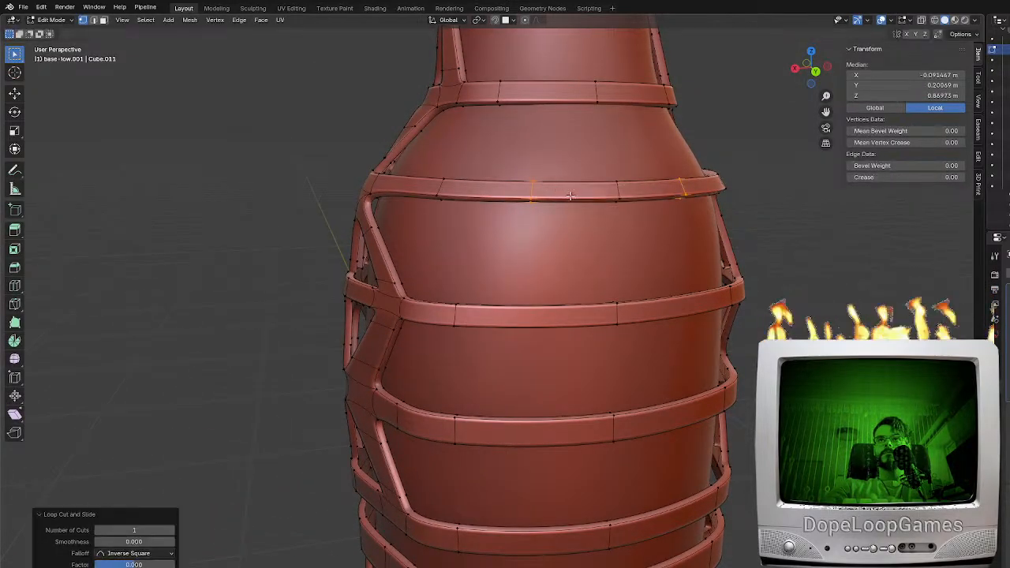
Fill a diagonal brace face between the shoulder band's lower edge and the upper edge of the band below
{"action": "middle_click_drag", "start_coordinate": [519, 218], "coordinate": [538, 251]}
{"action": "left_click", "coordinate": [540, 250]}
{"action": "left_click", "coordinate": [94, 20]}
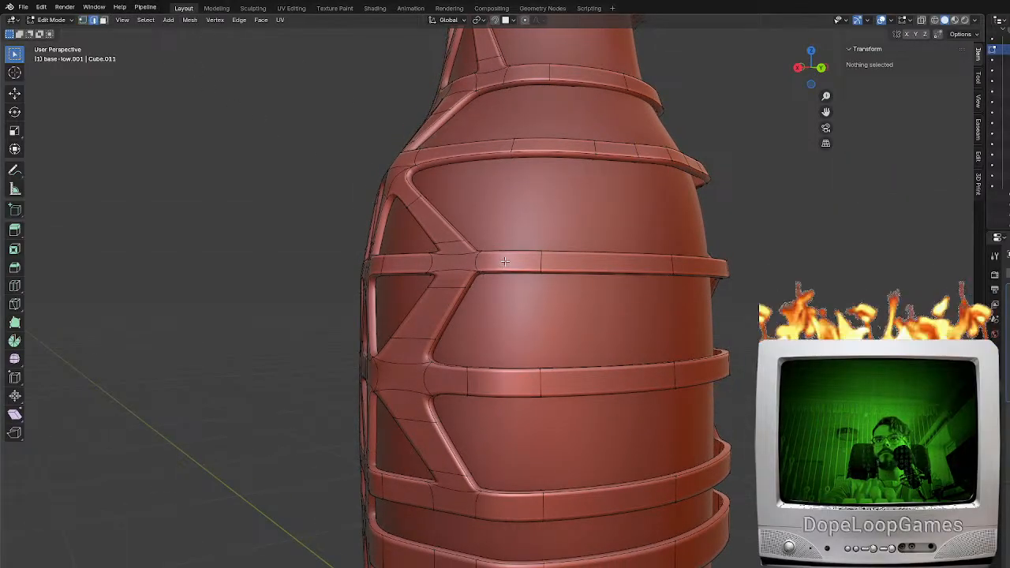
{"action": "left_click", "coordinate": [505, 254]}
{"action": "left_click", "coordinate": [610, 150], "text": "ctrl+alt"}
{"action": "middle_click_drag", "start_coordinate": [640, 198], "coordinate": [611, 212]}
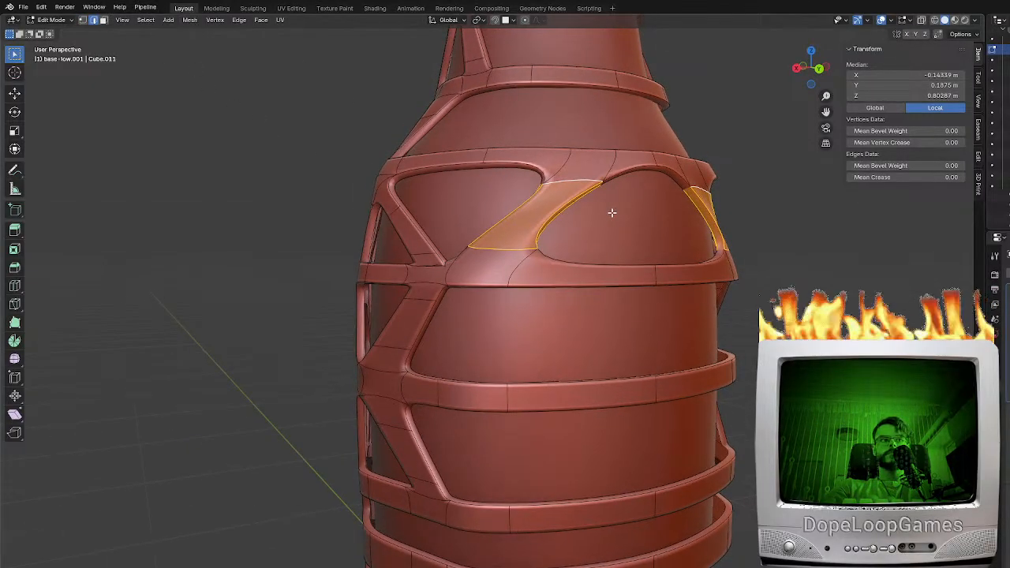
Tighten the new brace's corners with an edge loop and edge slide, and add an edge loop across the lower band beside its foot
{"action": "key", "text": "ctrl+r"}
{"action": "left_click_drag", "start_coordinate": [505, 234], "coordinate": [523, 225]}
{"action": "key", "text": "g"}
{"action": "key", "text": "g"}
{"action": "left_click", "coordinate": [496, 248]}
{"action": "key", "text": "ctrl+r"}
{"action": "left_click", "coordinate": [539, 269]}
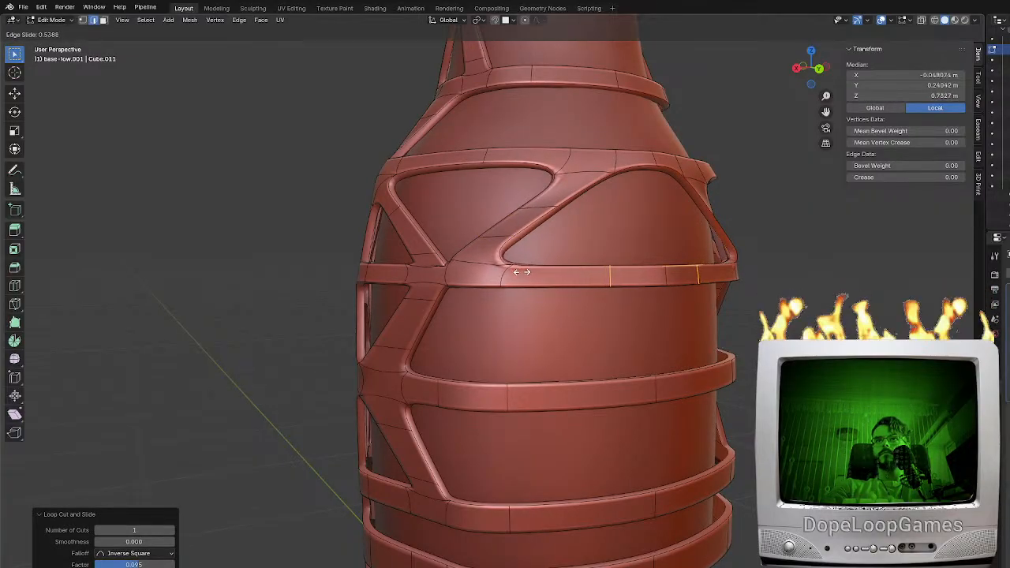
{"action": "left_click", "coordinate": [560, 268]}
Check the model outside Edit Mode and add two edge loops across the next band down
{"action": "middle_click_drag", "start_coordinate": [560, 269], "coordinate": [552, 259]}
{"action": "key", "text": "Tab"}
{"action": "scroll", "coordinate": [577, 297], "scroll_direction": "down", "scroll_amount": 4}
{"action": "middle_click_drag", "start_coordinate": [578, 296], "coordinate": [540, 296]}
{"action": "key", "text": "Tab"}
{"action": "scroll", "coordinate": [541, 316], "scroll_direction": "up", "scroll_amount": 4}
{"action": "key", "text": "ctrl+r"}
{"action": "left_click", "coordinate": [545, 340]}
{"action": "right_click", "coordinate": [545, 340]}
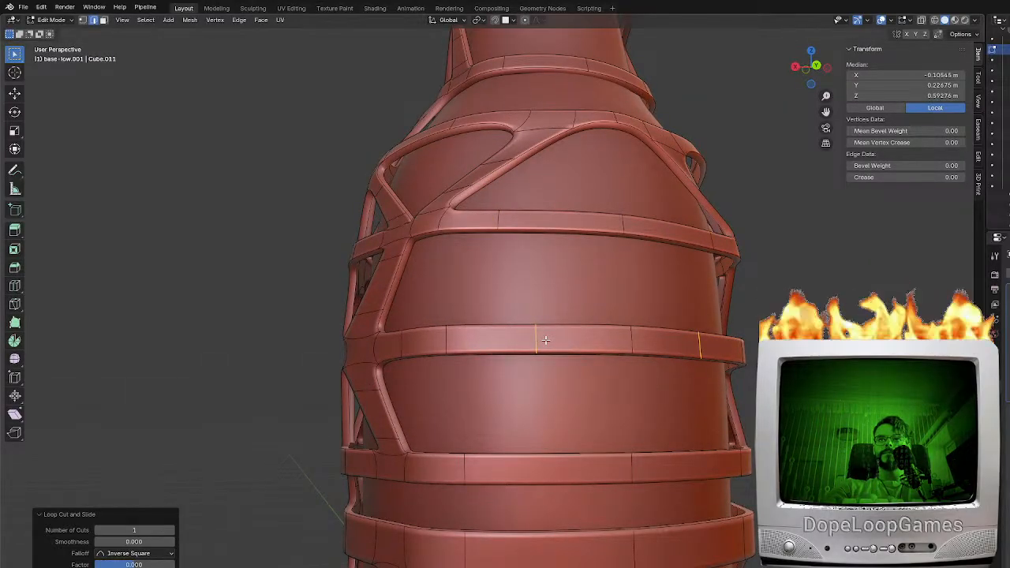
{"action": "key", "text": "ctrl+r"}
{"action": "left_click", "coordinate": [558, 335]}
{"action": "right_click", "coordinate": [558, 335]}
Fill a diagonal brace down to that band, add an edge loop across it and rotate the loop about Z
{"action": "left_click", "coordinate": [560, 327]}
{"action": "middle_click_drag", "start_coordinate": [549, 326], "coordinate": [585, 333]}
{"action": "left_click", "coordinate": [503, 252], "text": "shift"}
{"action": "key", "text": "f"}
{"action": "middle_click_drag", "start_coordinate": [520, 261], "coordinate": [535, 317]}
{"action": "key", "text": "ctrl+r"}
{"action": "left_click", "coordinate": [521, 270]}
{"action": "left_click", "coordinate": [510, 275]}
{"action": "scroll", "coordinate": [534, 318], "scroll_direction": "up", "scroll_amount": 3}
{"action": "scroll", "coordinate": [536, 294], "scroll_direction": "down", "scroll_amount": 3}
{"action": "key", "text": "r"}
{"action": "key", "text": "z"}
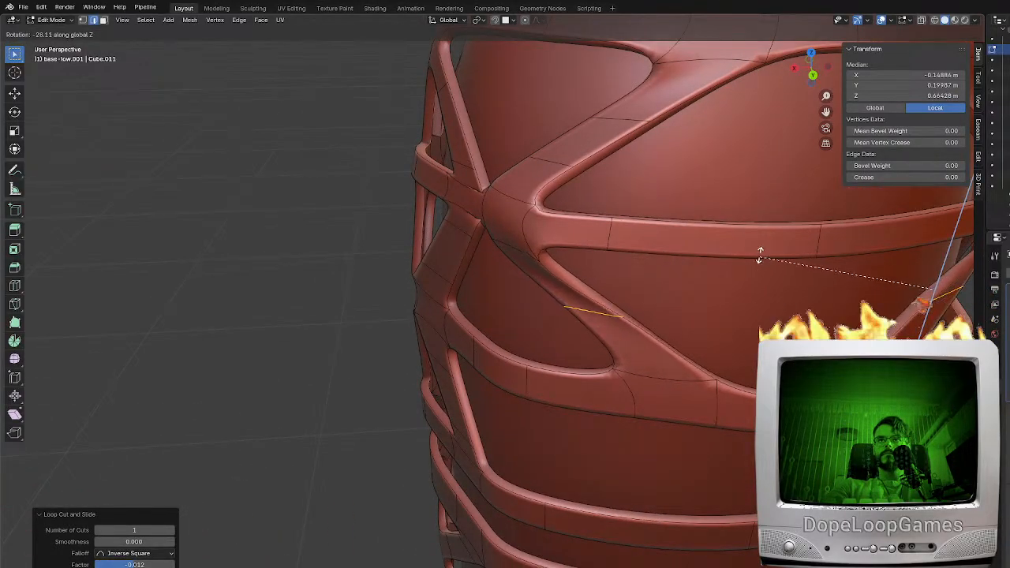
{"action": "left_click", "coordinate": [755, 245]}
Rotate the edge at the new brace's upper end about Z where it joins the band
{"action": "middle_click_drag", "start_coordinate": [562, 276], "coordinate": [593, 245]}
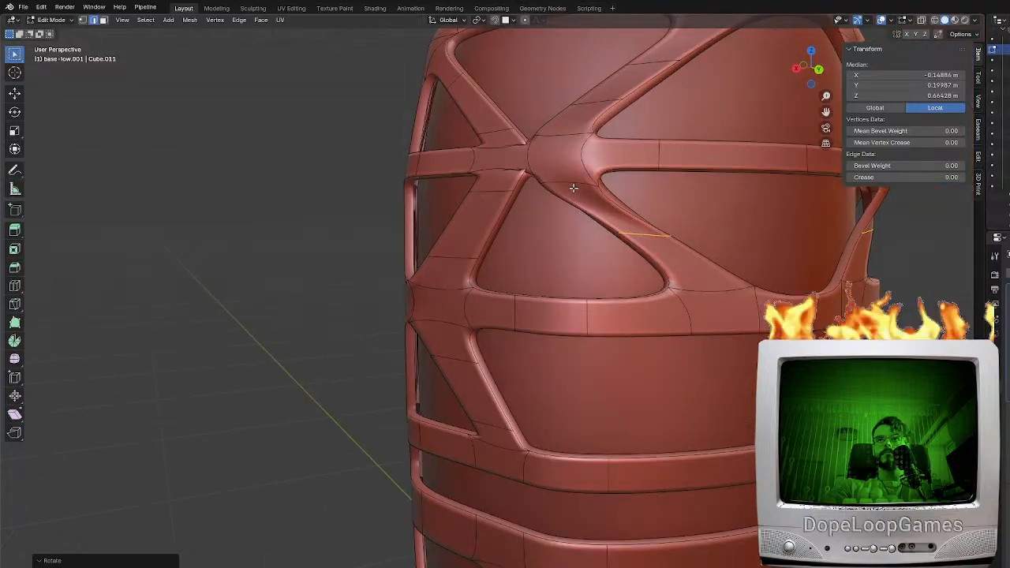
{"action": "left_click", "coordinate": [574, 189]}
{"action": "middle_click_drag", "start_coordinate": [574, 189], "coordinate": [553, 246]}
{"action": "key", "text": "r"}
{"action": "key", "text": "z"}
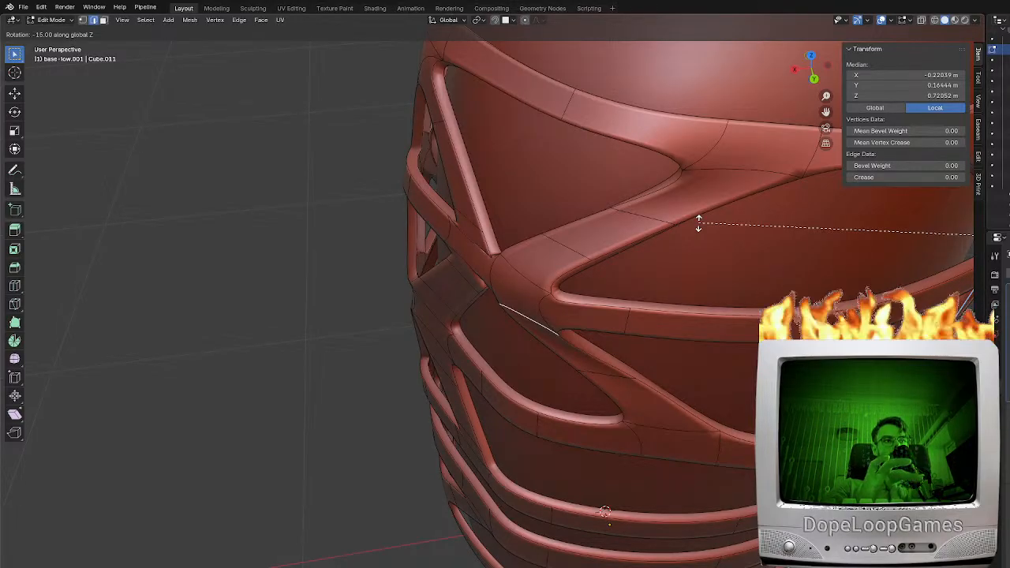
{"action": "left_click", "coordinate": [675, 252]}
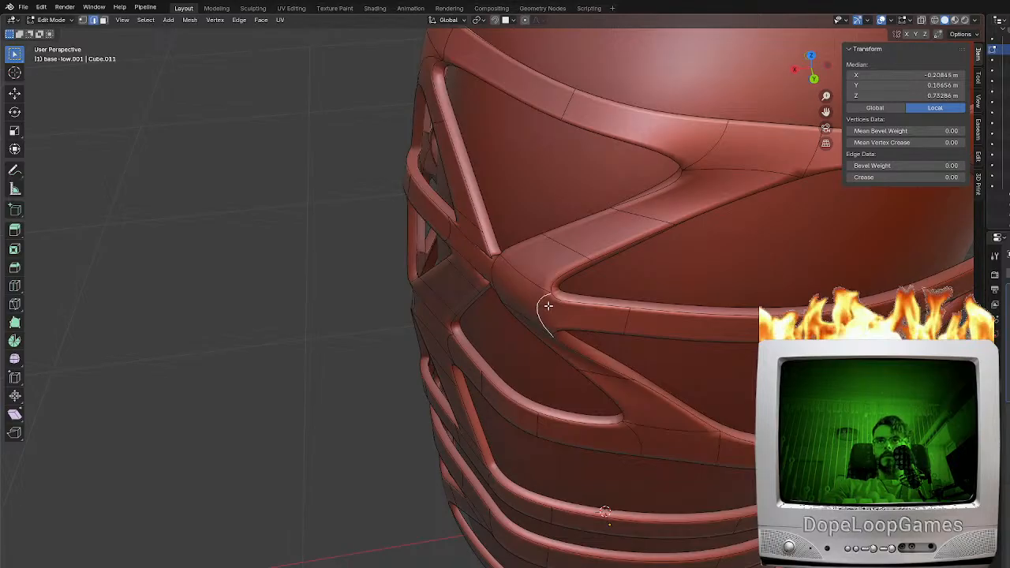
Slide the wide brace's upper cross edge down along it, and move the cross edge on the brace above away from the junction
{"action": "scroll", "coordinate": [595, 314], "scroll_direction": "down", "scroll_amount": 1}
{"action": "middle_click_drag", "start_coordinate": [602, 324], "coordinate": [627, 314]}
{"action": "middle_click_drag", "start_coordinate": [571, 276], "coordinate": [599, 261]}
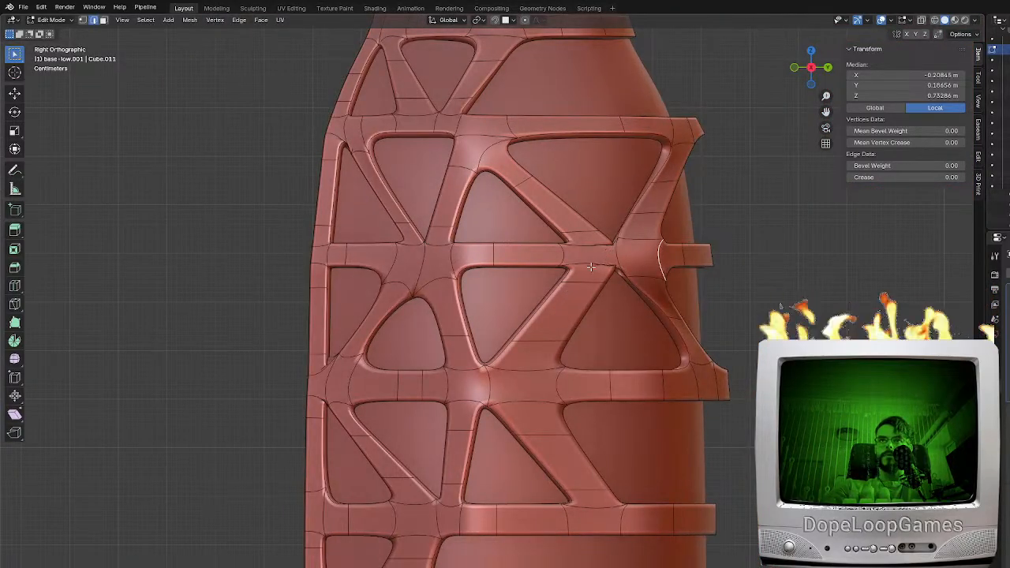
{"action": "scroll", "coordinate": [598, 261], "scroll_direction": "up", "scroll_amount": 3}
{"action": "left_click", "coordinate": [542, 326]}
{"action": "key", "text": "g"}
{"action": "key", "text": "g"}
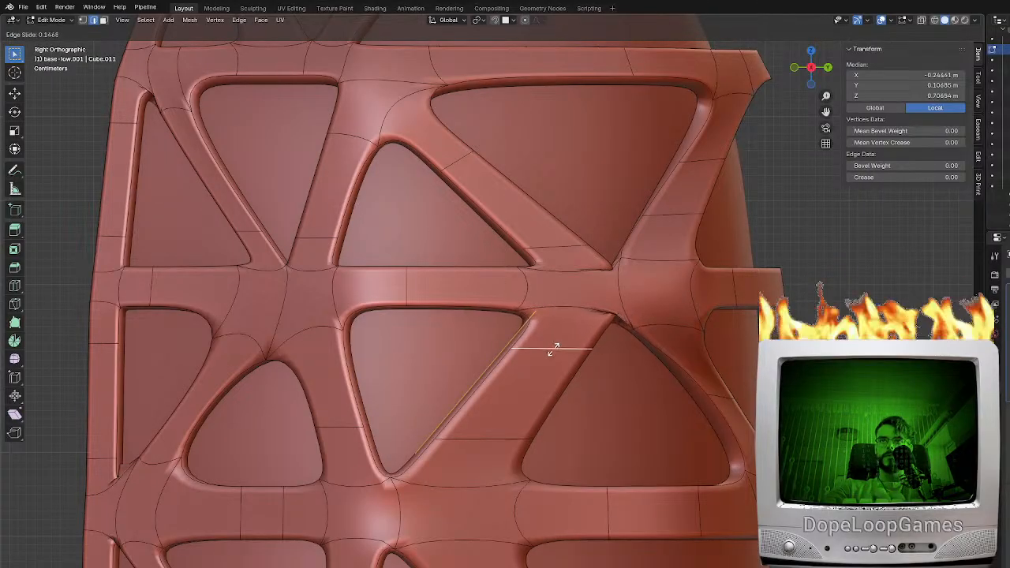
{"action": "left_click", "coordinate": [542, 368]}
{"action": "left_click", "coordinate": [562, 240]}
{"action": "key", "text": "g"}
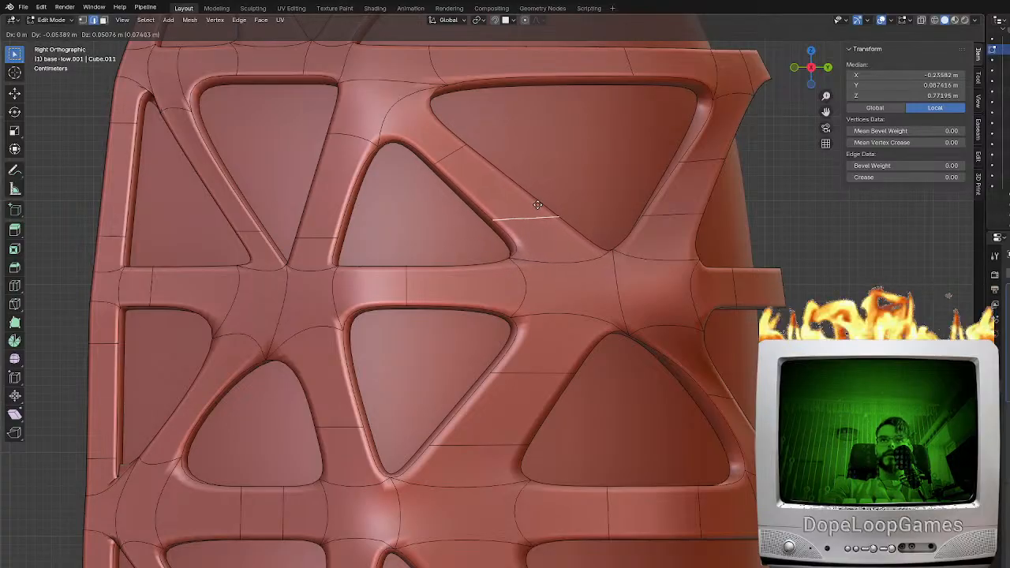
{"action": "left_click", "coordinate": [541, 205]}
Move the curved edge at the band junction inward along X and Y in an orthographic view from above
{"action": "middle_click_drag", "start_coordinate": [603, 292], "coordinate": [484, 376]}
{"action": "left_click", "coordinate": [709, 378]}
{"action": "left_click", "coordinate": [473, 285]}
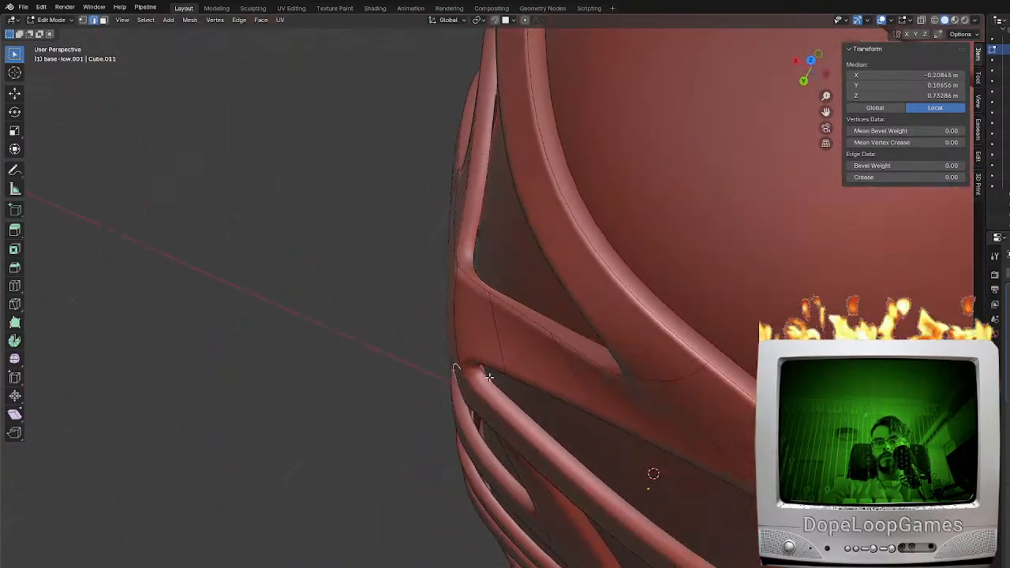
{"action": "key", "text": "KP_5"}
{"action": "middle_click_drag", "start_coordinate": [530, 270], "coordinate": [575, 336], "text": "shift"}
{"action": "scroll", "coordinate": [721, 331], "scroll_direction": "up", "scroll_amount": 2}
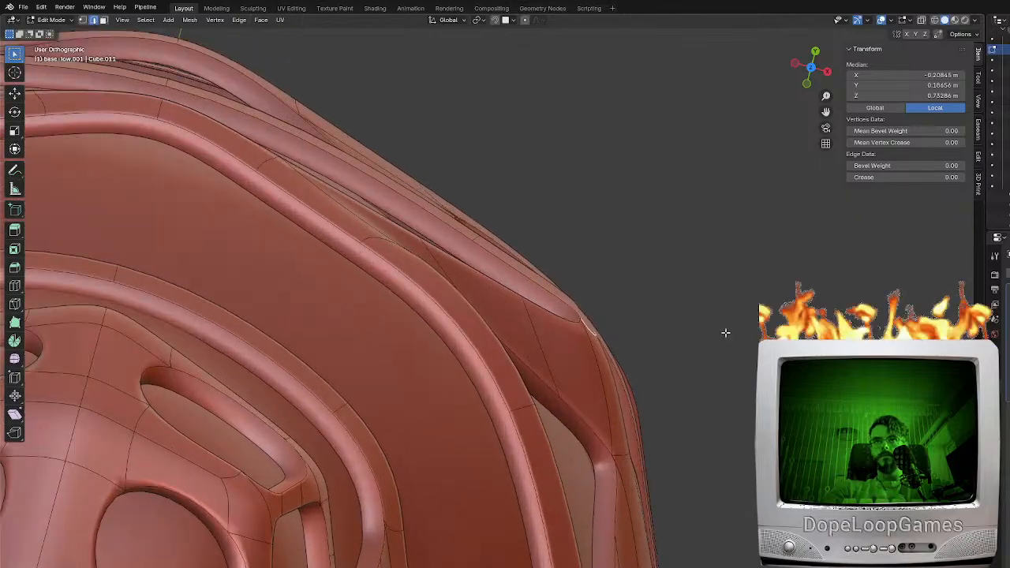
{"action": "key", "text": "g"}
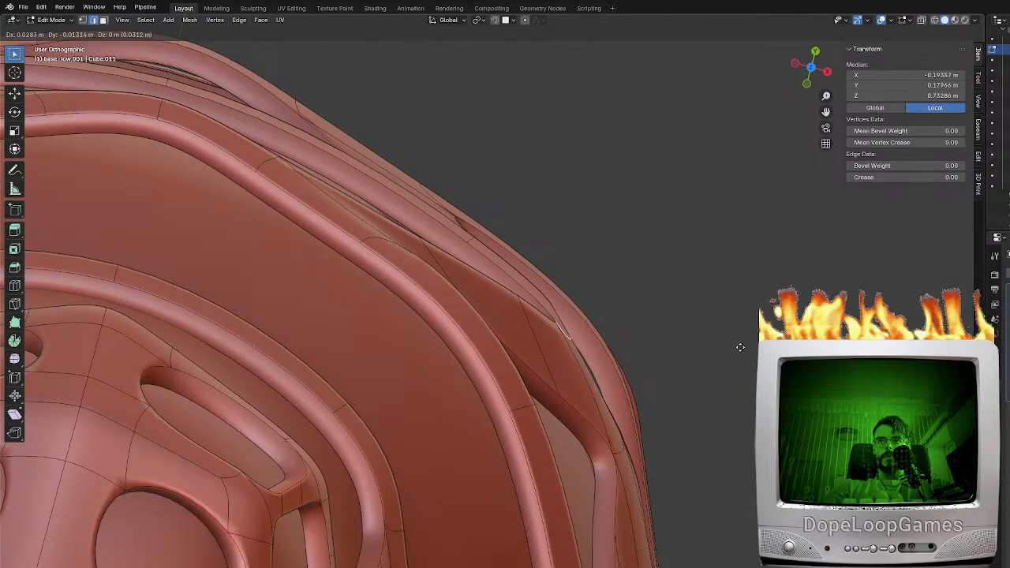
{"action": "left_click", "coordinate": [746, 351]}
Add a centred edge loop across the diagonal brace just below the band junction
{"action": "middle_click_drag", "start_coordinate": [651, 337], "coordinate": [460, 253]}
{"action": "key", "text": "KP_1"}
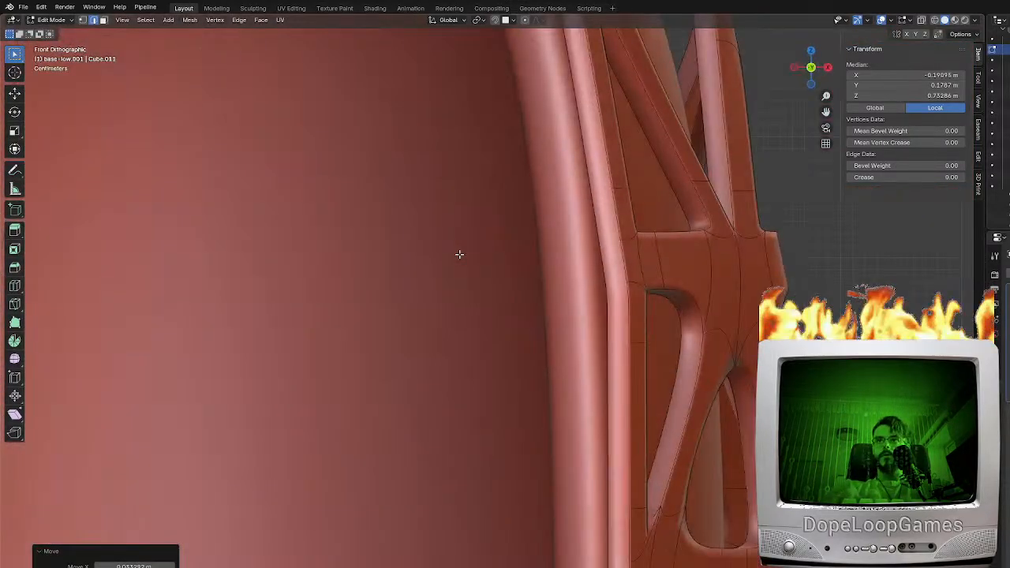
{"action": "key", "text": "KP_3"}
{"action": "middle_click_drag", "start_coordinate": [524, 267], "coordinate": [489, 256]}
{"action": "middle_click_drag", "start_coordinate": [544, 405], "coordinate": [500, 400]}
{"action": "scroll", "coordinate": [483, 335], "scroll_direction": "down", "scroll_amount": 3}
{"action": "middle_click_drag", "start_coordinate": [464, 365], "coordinate": [525, 336], "text": "shift"}
{"action": "key", "text": "ctrl+r"}
{"action": "right_click", "coordinate": [489, 329]}
{"action": "key", "text": "ctrl+r"}
{"action": "left_click", "coordinate": [496, 334]}
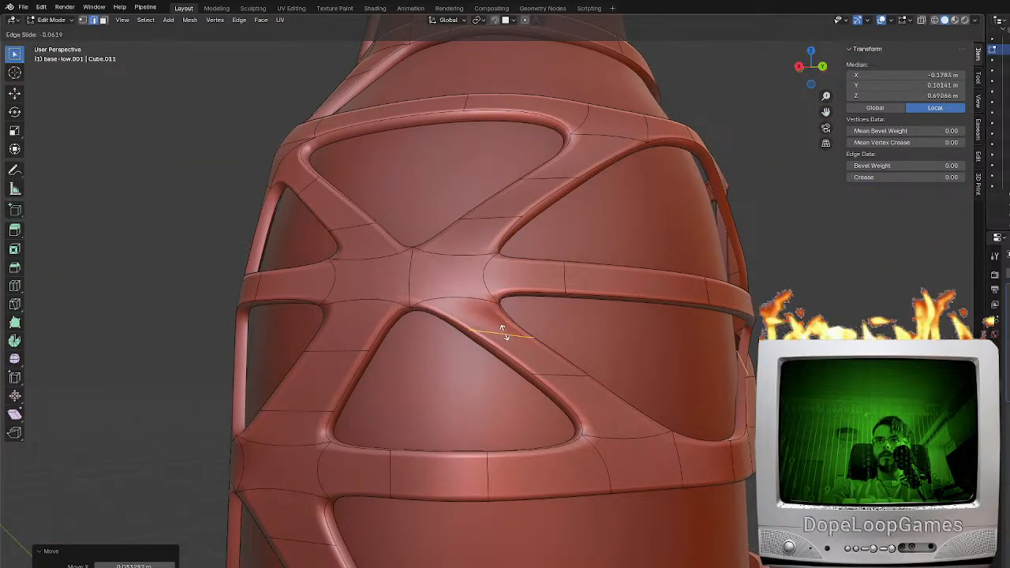
{"action": "right_click", "coordinate": [508, 333]}
Fill a diagonal brace across the large opening below, joining the two bands in the opposite direction
{"action": "middle_click_drag", "start_coordinate": [504, 412], "coordinate": [562, 310], "text": "shift"}
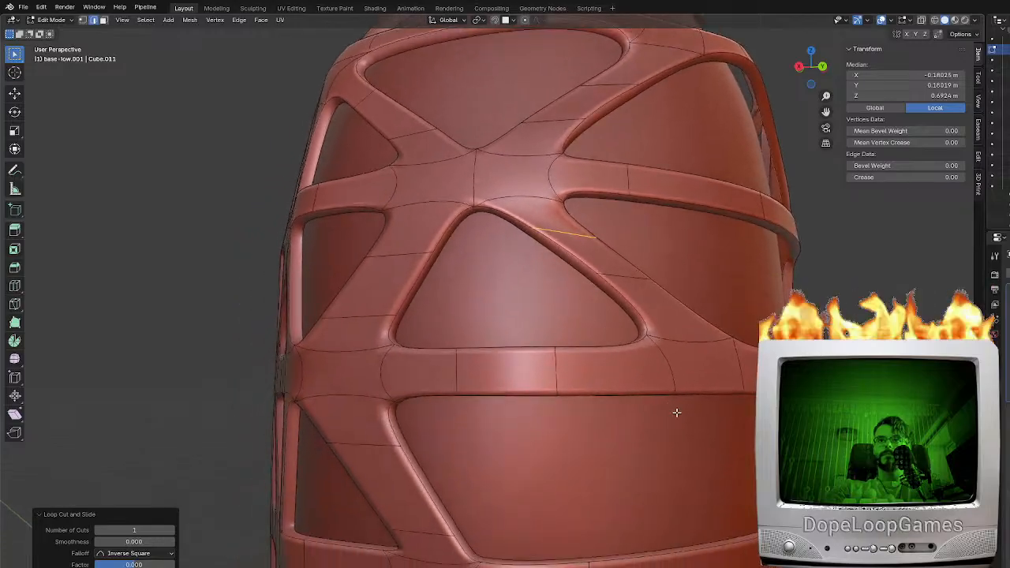
{"action": "left_click", "coordinate": [684, 386]}
{"action": "middle_click_drag", "start_coordinate": [637, 445], "coordinate": [608, 321], "text": "shift"}
{"action": "middle_click_drag", "start_coordinate": [504, 425], "coordinate": [515, 411]}
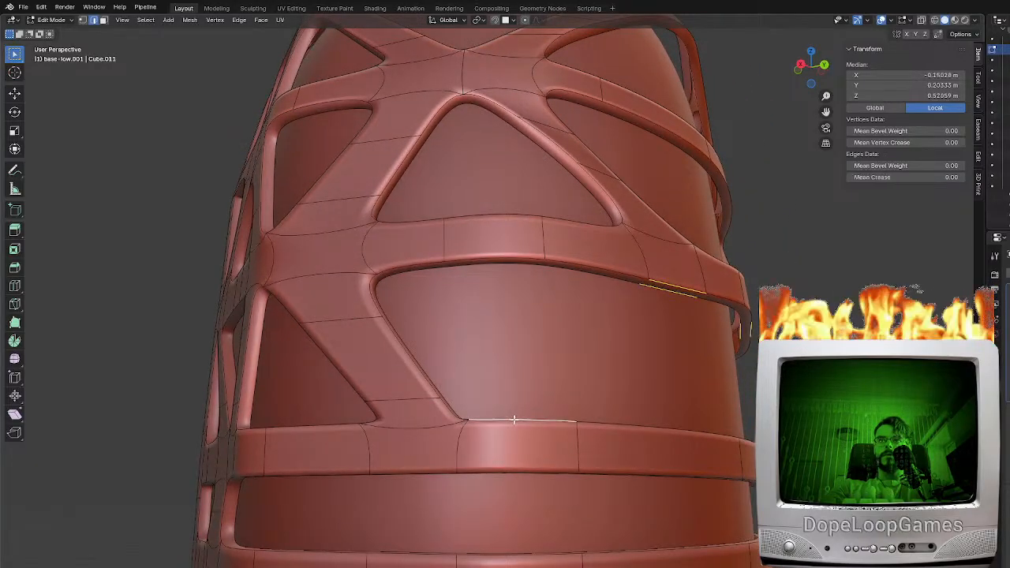
{"action": "key", "text": "f"}
Slide the neighbouring brace's lower cross edge upward and add an edge loop across the new brace near its foot
{"action": "left_click", "coordinate": [412, 401]}
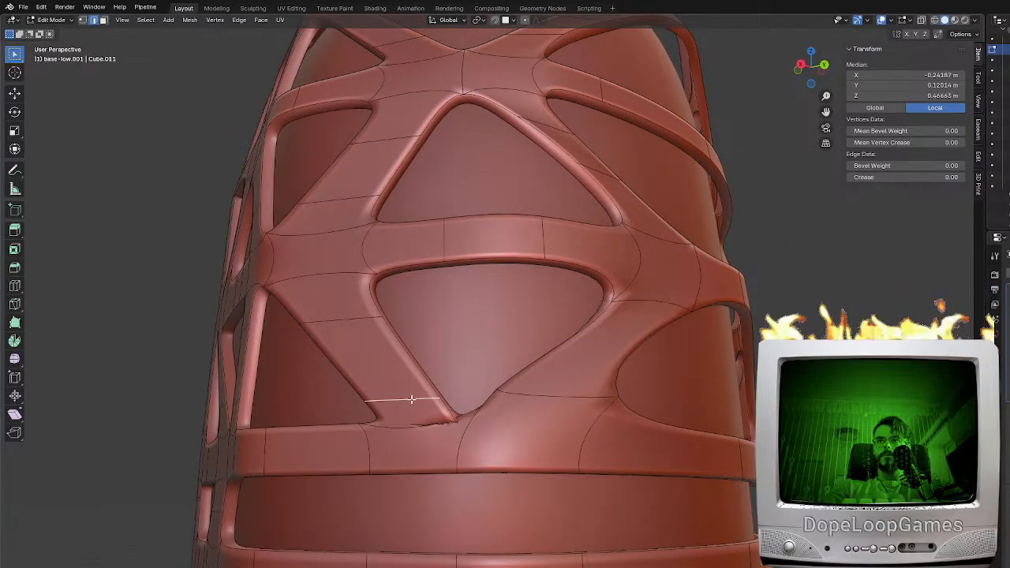
{"action": "middle_click_drag", "start_coordinate": [411, 401], "coordinate": [457, 404]}
{"action": "key", "text": "g"}
{"action": "key", "text": "g"}
{"action": "left_click", "coordinate": [479, 391]}
{"action": "key", "text": "ctrl+r"}
{"action": "left_click", "coordinate": [567, 349]}
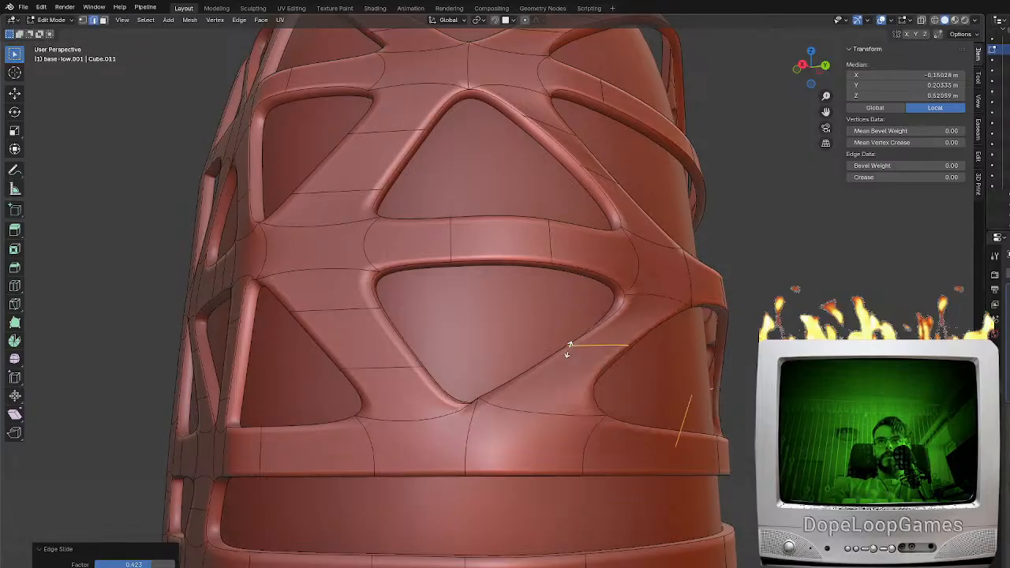
{"action": "left_click", "coordinate": [541, 392]}
Move the vertex on the new brace's outer edge and the corner vertex at its foot to narrow the brace
{"action": "key", "text": "KP_3"}
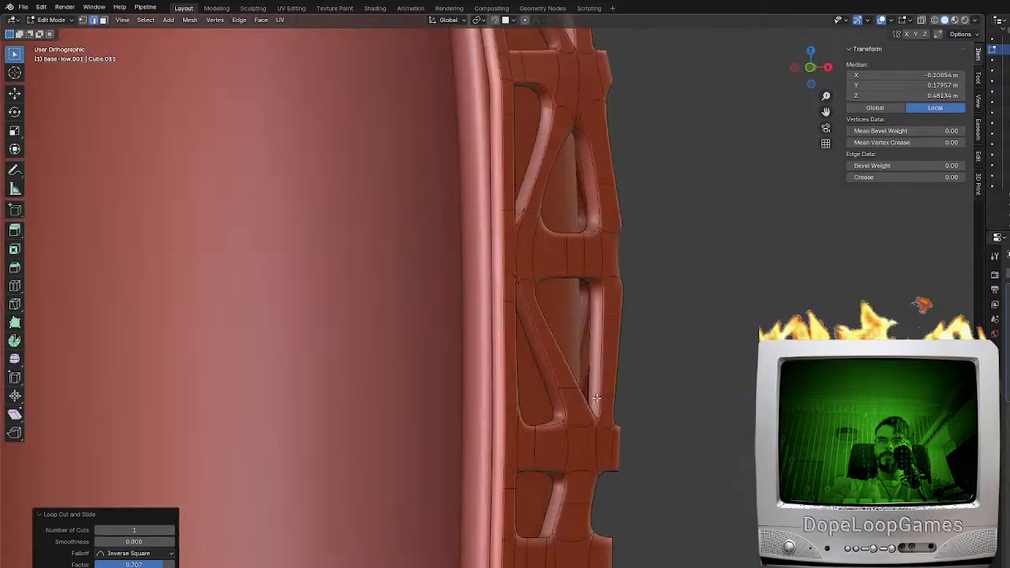
{"action": "left_click", "coordinate": [81, 21]}
{"action": "left_click", "coordinate": [578, 417]}
{"action": "middle_click_drag", "start_coordinate": [578, 418], "coordinate": [481, 401]}
{"action": "key", "text": "g"}
{"action": "left_click", "coordinate": [521, 382]}
{"action": "key", "text": "KP_1"}
{"action": "key", "text": "KP_3"}
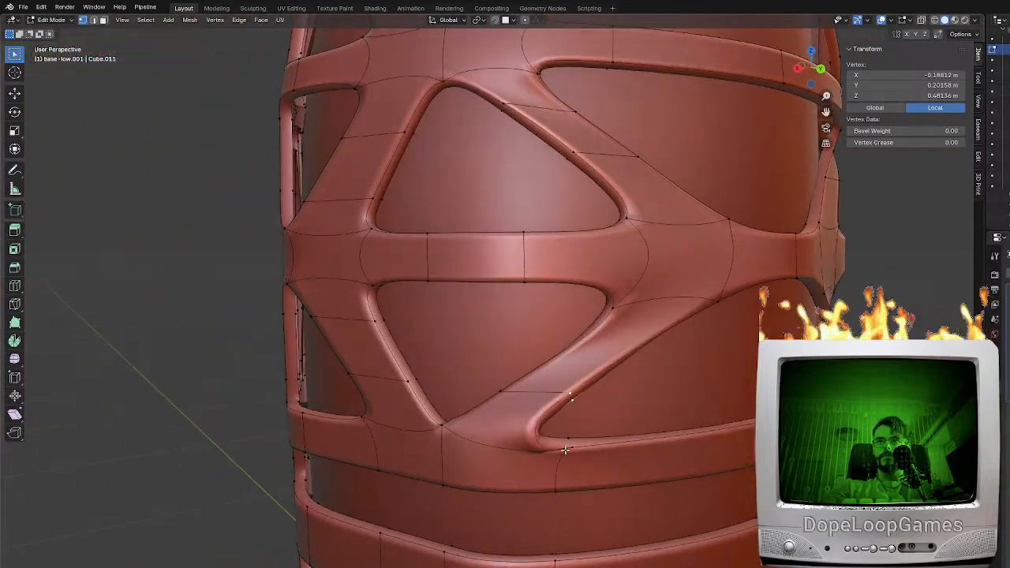
{"action": "key", "text": "g"}
{"action": "left_click", "coordinate": [600, 430]}
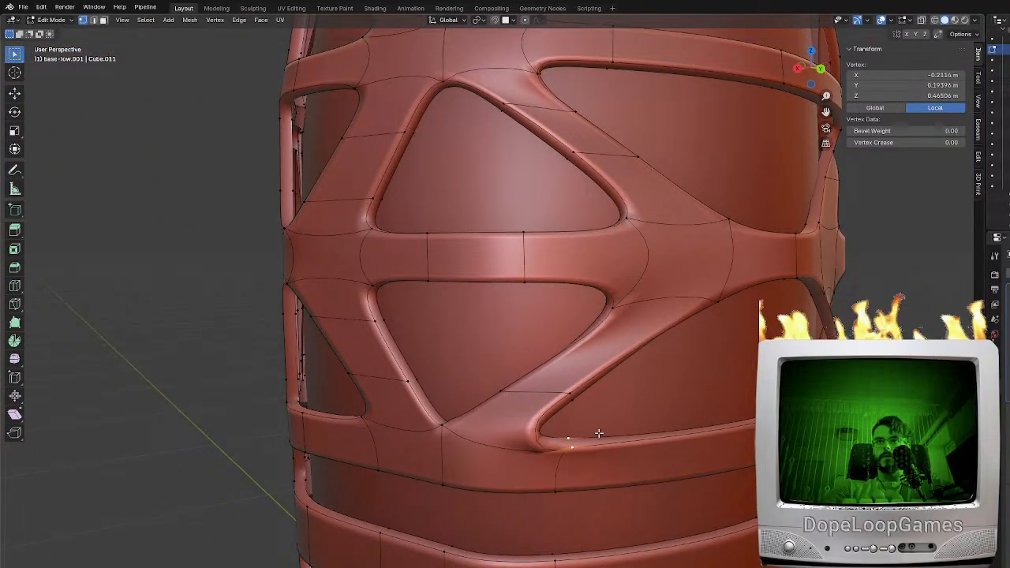
Move the outer-edge vertex near the brace's foot farther up along the brace
{"action": "middle_click_drag", "start_coordinate": [600, 431], "coordinate": [557, 388]}
{"action": "middle_click_drag", "start_coordinate": [490, 381], "coordinate": [589, 379]}
{"action": "key", "text": "g"}
{"action": "left_click", "coordinate": [592, 360]}
{"action": "left_click", "coordinate": [604, 383]}
{"action": "key", "text": "g"}
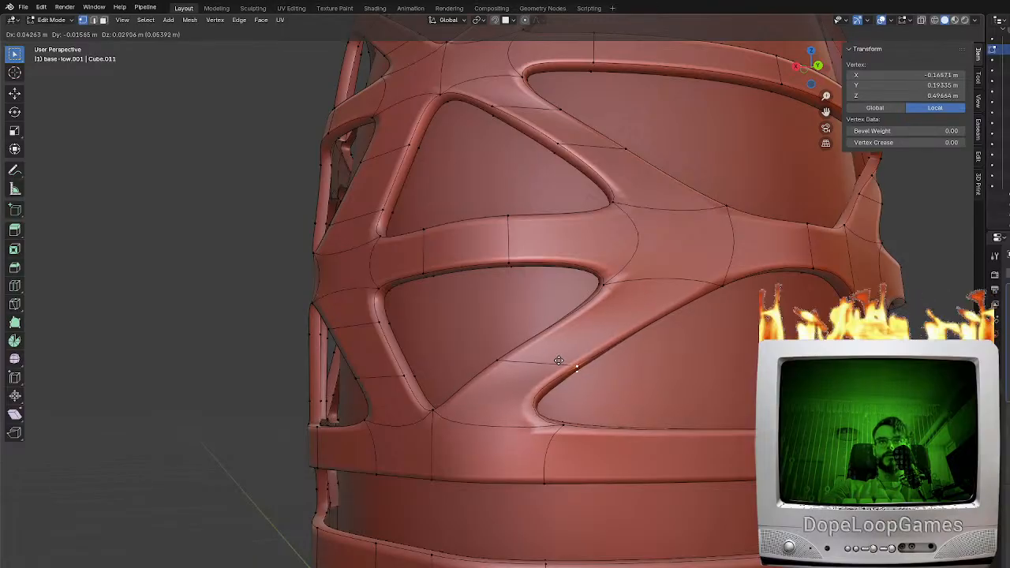
{"action": "left_click", "coordinate": [559, 360]}
Move the outer-edge vertex and the foot's corner vertex together inward toward the inner shell
{"action": "middle_click_drag", "start_coordinate": [559, 360], "coordinate": [492, 376]}
{"action": "scroll", "coordinate": [493, 372], "scroll_direction": "down", "scroll_amount": 2}
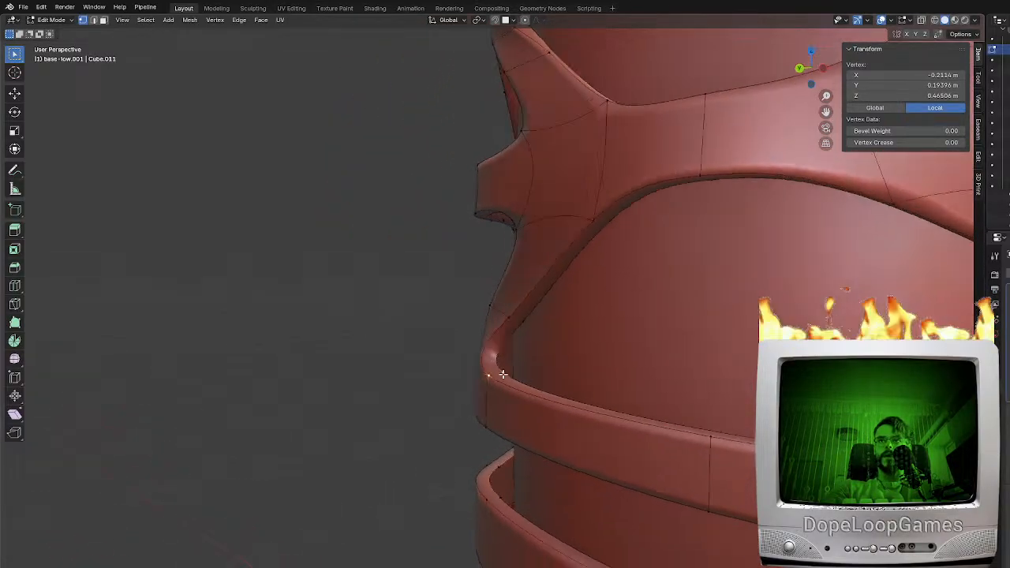
{"action": "scroll", "coordinate": [539, 322], "scroll_direction": "up", "scroll_amount": 1}
{"action": "left_click", "coordinate": [543, 322]}
{"action": "scroll", "coordinate": [534, 358], "scroll_direction": "up", "scroll_amount": 1}
{"action": "key", "text": "g"}
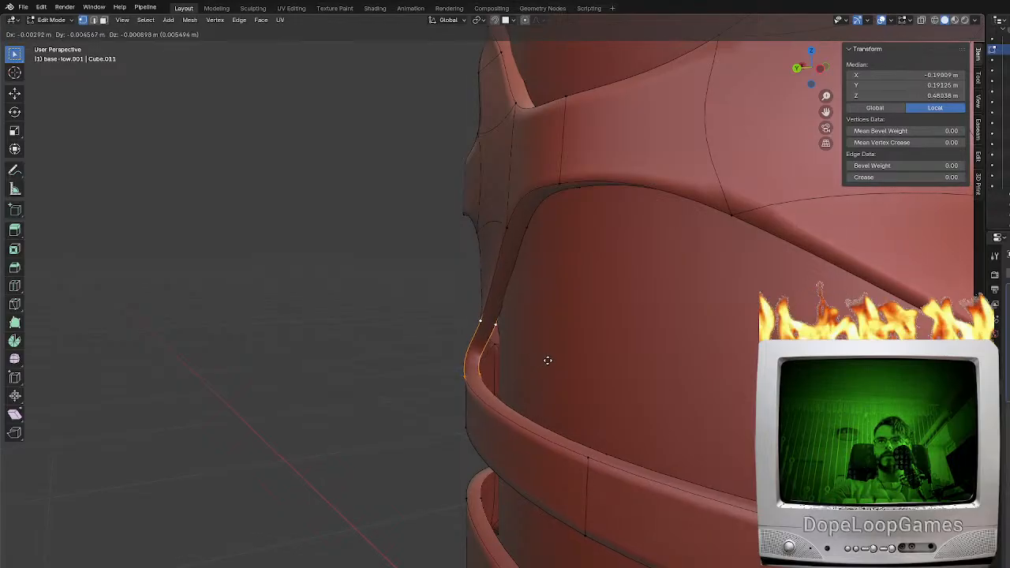
{"action": "left_click", "coordinate": [571, 370]}
{"action": "key", "text": "r"}
{"action": "right_click", "coordinate": [567, 322]}
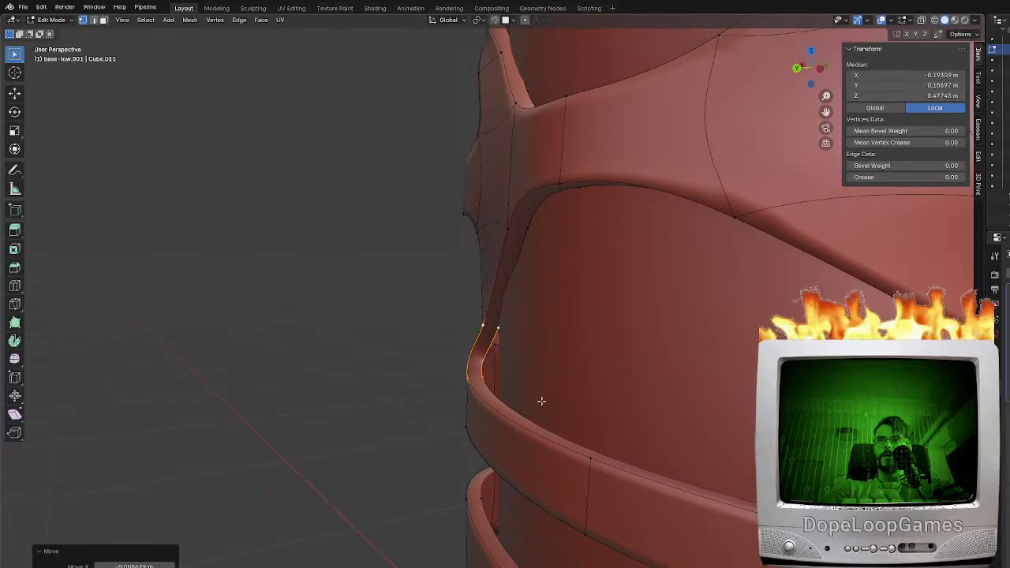
Add a centred edge loop across the band below the narrow gap
{"action": "middle_click_drag", "start_coordinate": [541, 402], "coordinate": [638, 385]}
{"action": "scroll", "coordinate": [638, 384], "scroll_direction": "down", "scroll_amount": 4}
{"action": "key", "text": "KP_1"}
{"action": "key", "text": "KP_3"}
{"action": "middle_click_drag", "start_coordinate": [433, 391], "coordinate": [523, 393]}
{"action": "key", "text": "ctrl+r"}
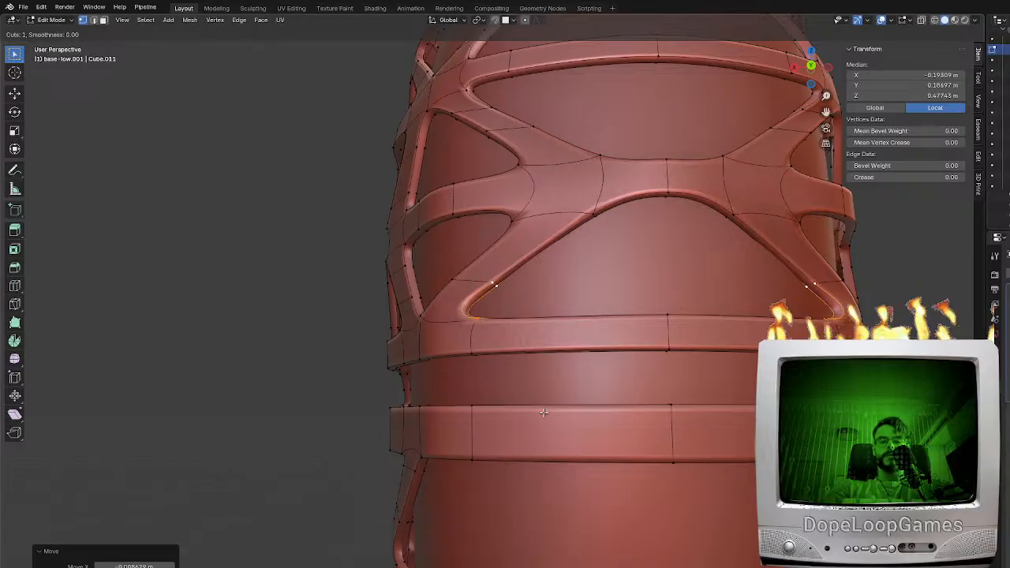
{"action": "left_click", "coordinate": [543, 412]}
{"action": "right_click", "coordinate": [543, 411]}
Try to fill a brace across the narrow gap between the two bands, and undo the fill
{"action": "middle_click_drag", "start_coordinate": [568, 407], "coordinate": [612, 404]}
{"action": "left_click", "coordinate": [94, 21]}
{"action": "left_click", "coordinate": [636, 409]}
{"action": "left_click", "coordinate": [495, 346], "text": "shift"}
{"action": "key", "text": "f"}
{"action": "key", "text": "ctrl+z"}
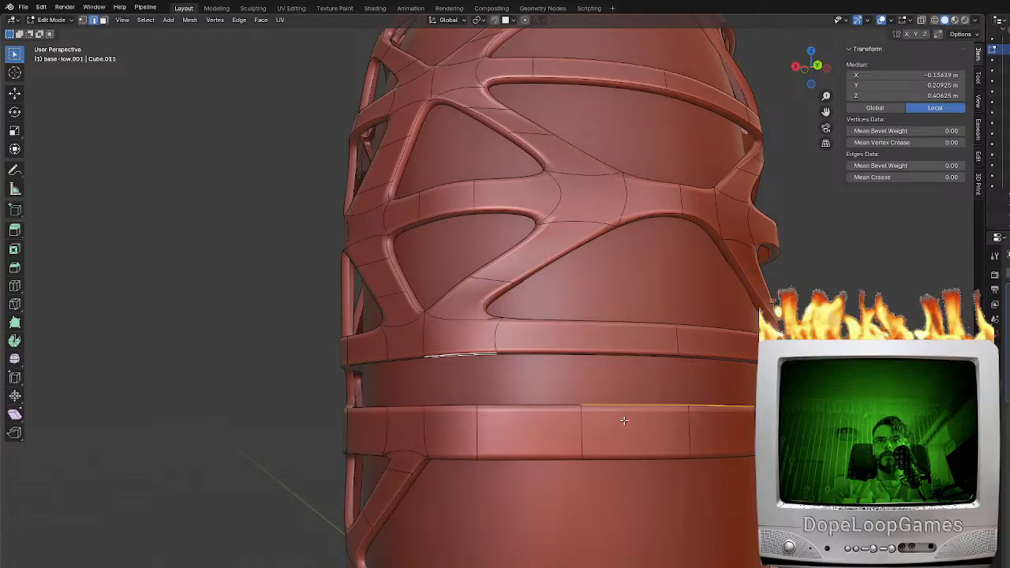
Try filling the narrow gap from a different pair of band edges, and undo the attempt
{"action": "left_click", "coordinate": [469, 347], "text": "shift"}
{"action": "key", "text": "f"}
{"action": "middle_click_drag", "start_coordinate": [516, 399], "coordinate": [623, 385]}
{"action": "key", "text": "ctrl+i"}
{"action": "key", "text": "ctrl+z"}
{"action": "key", "text": "ctrl+z"}
Turn on the Face Orientation overlay and examine the direction of the frame's faces around the narrow gap
{"action": "left_click", "coordinate": [914, 21]}
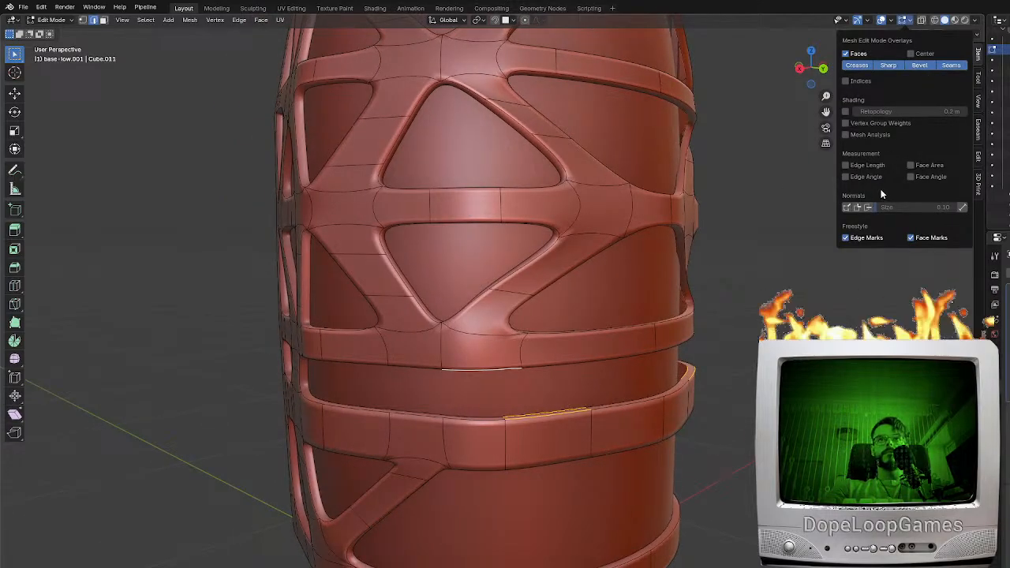
{"action": "left_click", "coordinate": [891, 21]}
{"action": "middle_click_drag", "start_coordinate": [600, 379], "coordinate": [564, 383]}
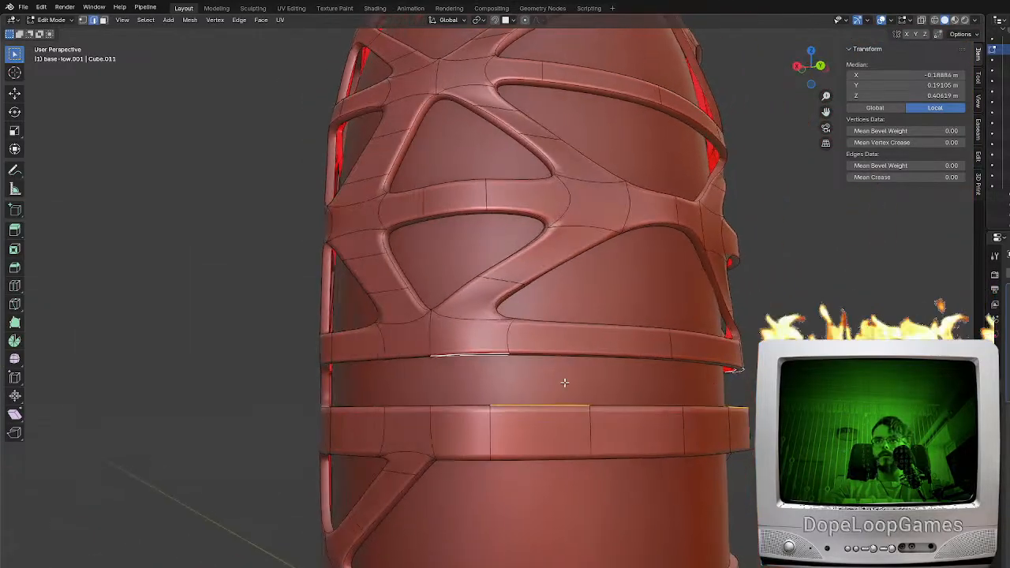
Try to fill a face between the selected edges of the two bands across the narrow gap, and undo it
{"action": "scroll", "coordinate": [559, 395], "scroll_direction": "up", "scroll_amount": 1}
{"action": "key", "text": "f"}
{"action": "middle_click_drag", "start_coordinate": [541, 415], "coordinate": [531, 438]}
{"action": "key", "text": "ctrl+z"}
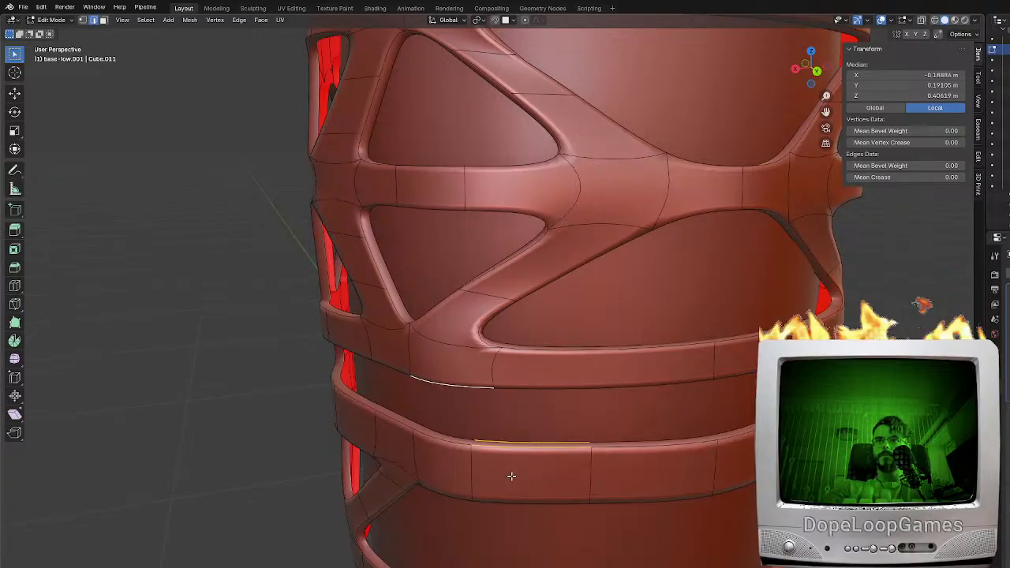
Add two centred edge loops across the bottom rim below the large opening
{"action": "middle_click_drag", "start_coordinate": [511, 477], "coordinate": [517, 442]}
{"action": "middle_click_drag", "start_coordinate": [537, 530], "coordinate": [594, 336], "text": "shift"}
{"action": "key", "text": "ctrl+r"}
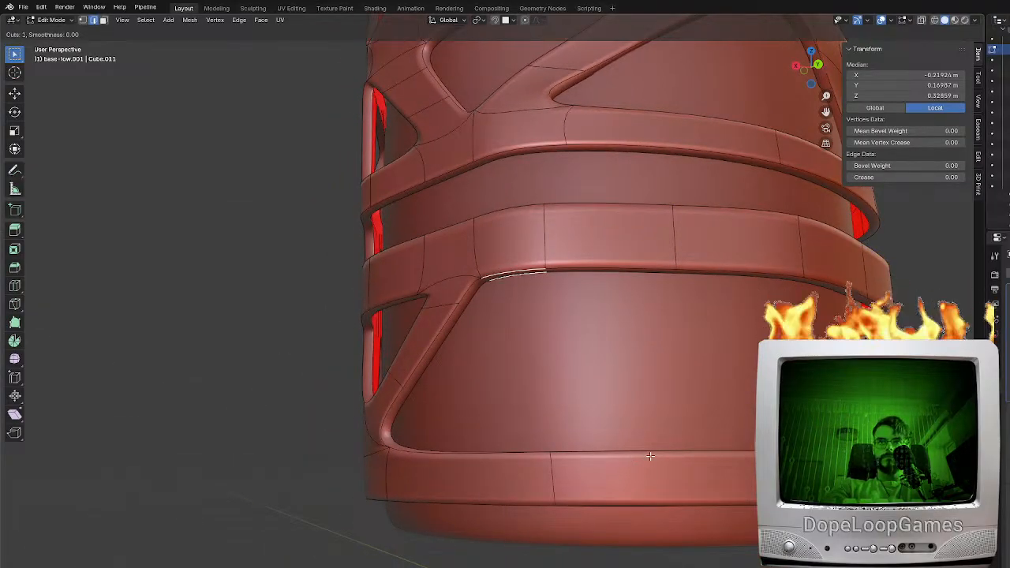
{"action": "left_click", "coordinate": [646, 457]}
{"action": "right_click", "coordinate": [647, 455]}
{"action": "middle_click_drag", "start_coordinate": [662, 457], "coordinate": [635, 458]}
{"action": "key", "text": "ctrl+r"}
{"action": "left_click", "coordinate": [709, 459]}
{"action": "right_click", "coordinate": [709, 459]}
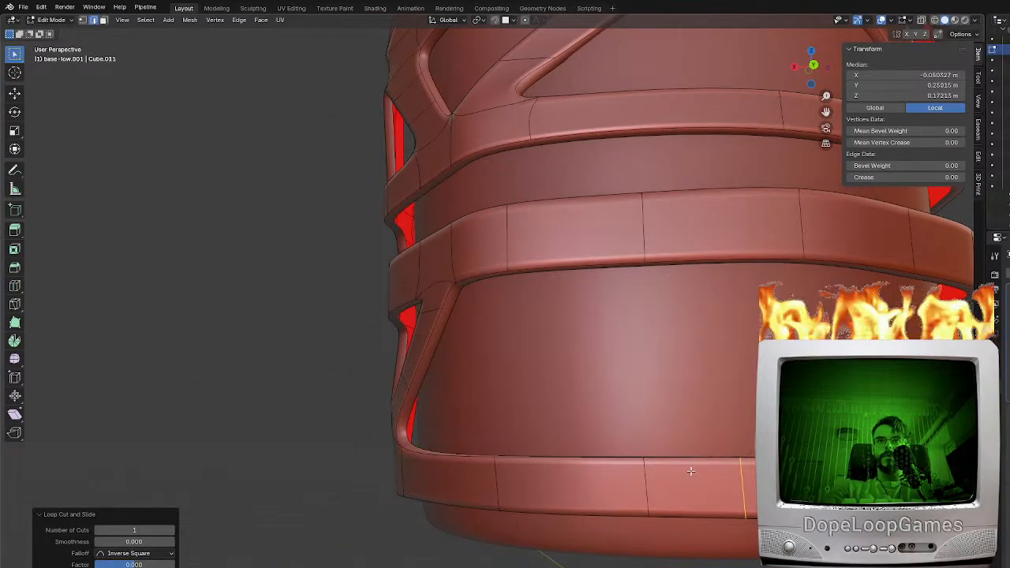
Fill a diagonal brace between the lower band's bottom edge and the bottom rim's top edge
{"action": "left_click", "coordinate": [694, 470]}
{"action": "middle_click_drag", "start_coordinate": [693, 470], "coordinate": [713, 448]}
{"action": "left_click", "coordinate": [527, 268], "text": "shift"}
{"action": "key", "text": "f"}
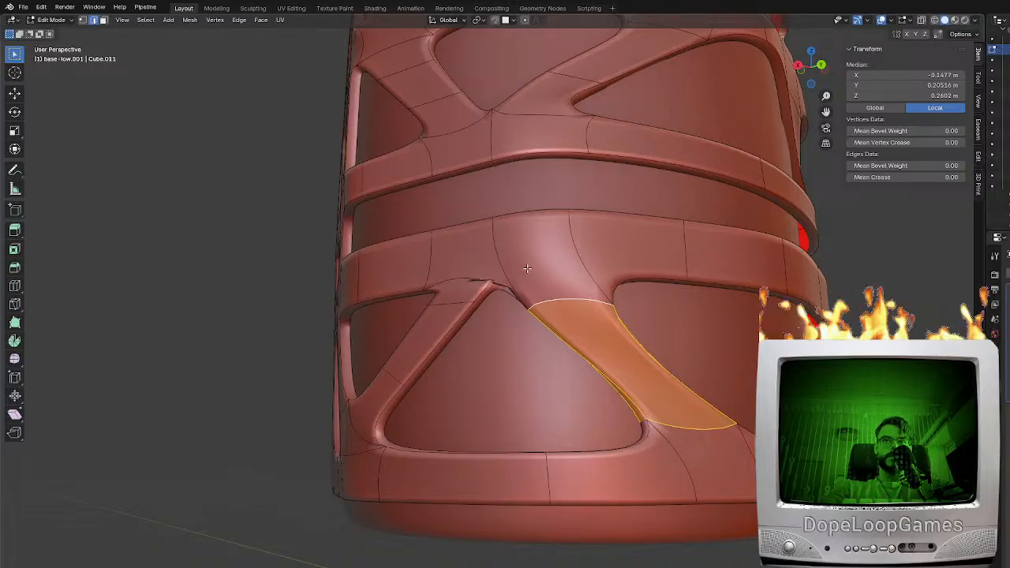
Add an edge loop across the middle of the new diagonal brace
{"action": "key", "text": "ctrl+r"}
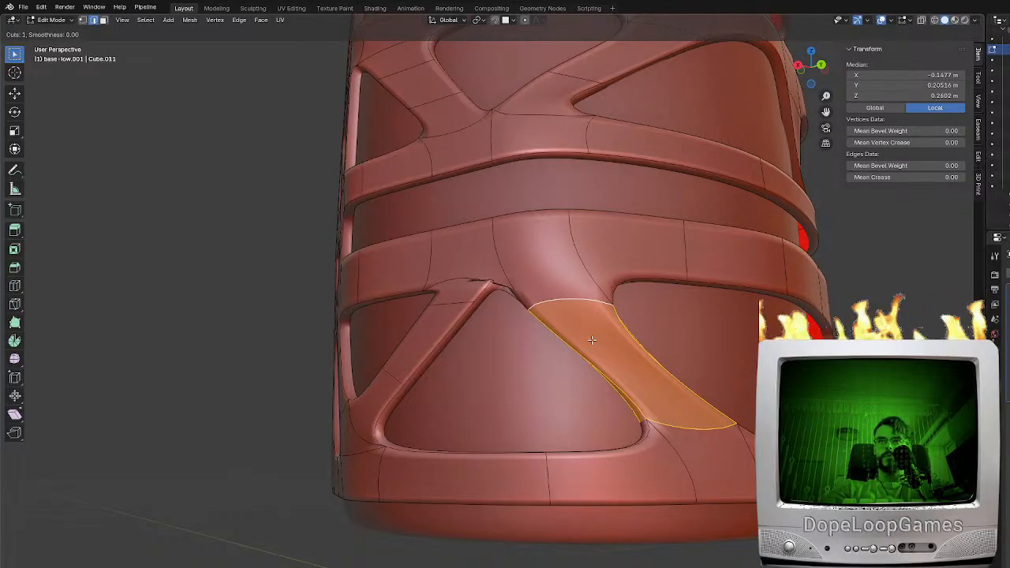
{"action": "left_click", "coordinate": [593, 339]}
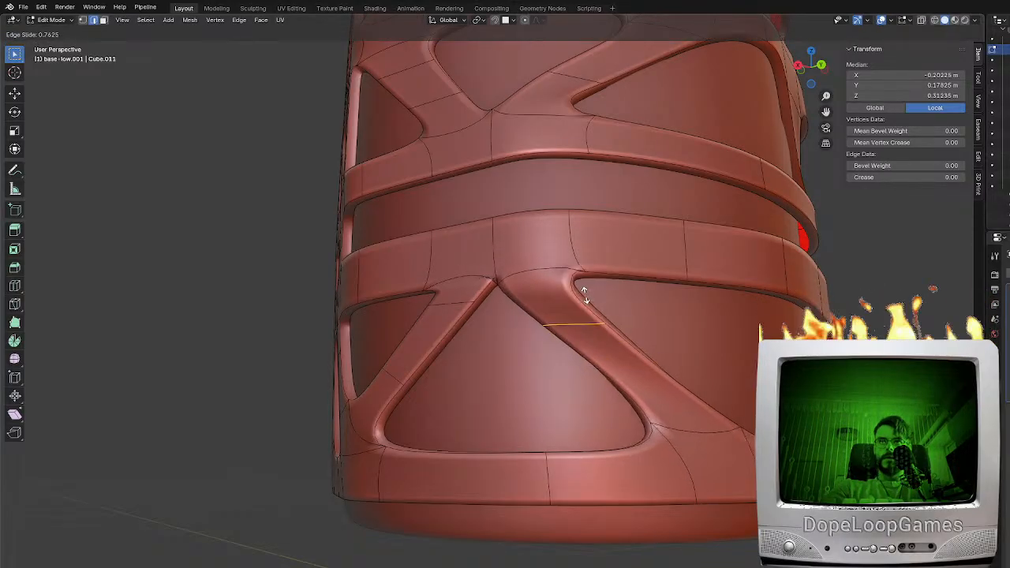
{"action": "left_click", "coordinate": [599, 335]}
{"action": "middle_click_drag", "start_coordinate": [599, 334], "coordinate": [580, 311]}
{"action": "left_click", "coordinate": [630, 359]}
{"action": "key", "text": "ctrl+r"}
{"action": "left_click", "coordinate": [600, 367]}
{"action": "right_click", "coordinate": [602, 367]}
Try to raise the new brace's upper edge along the Z axis
{"action": "left_click", "coordinate": [553, 293]}
{"action": "key", "text": "g"}
{"action": "key", "text": "z"}
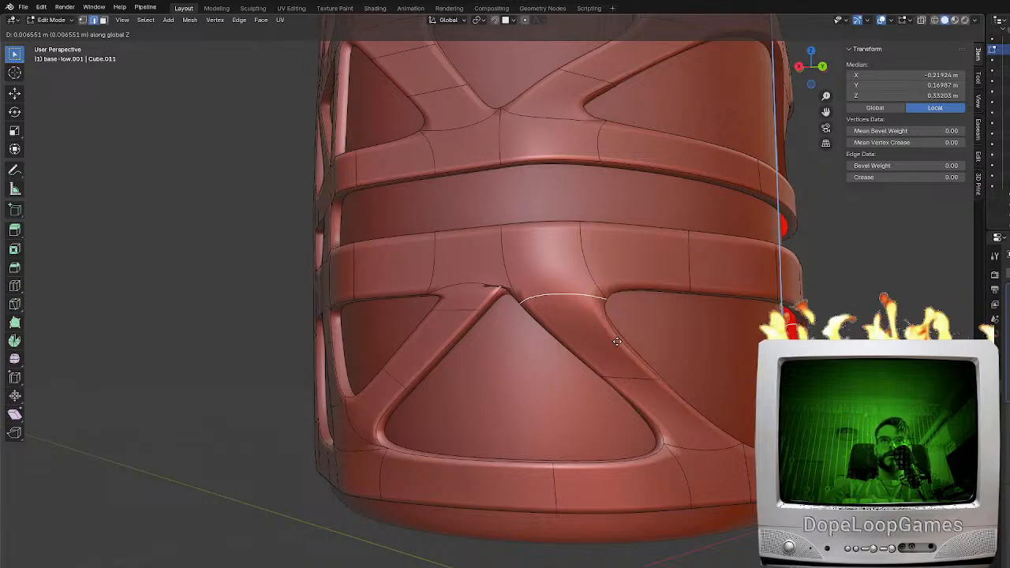
{"action": "left_click", "coordinate": [617, 339]}
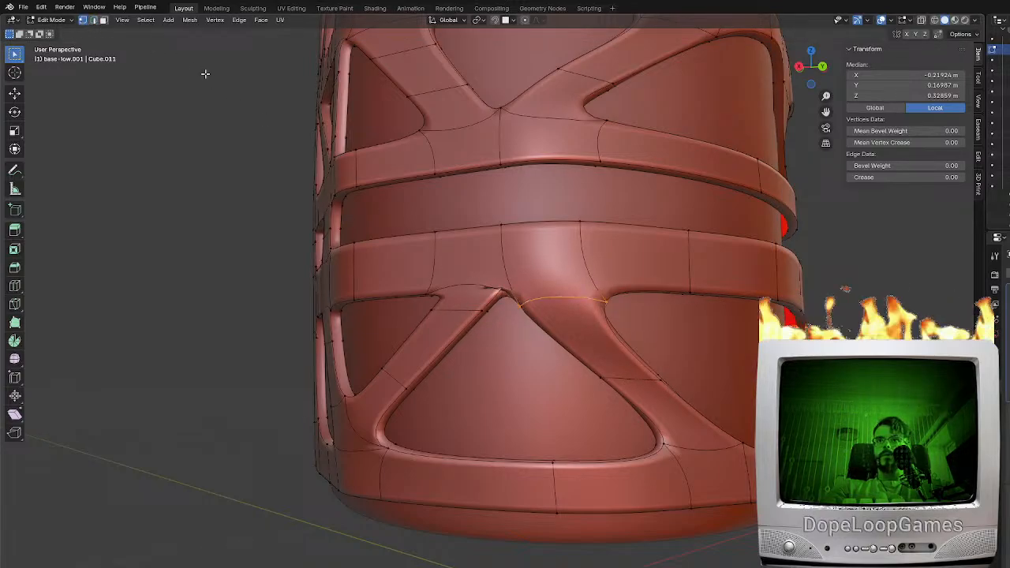
Slide both end vertices of the upper edge loop on the neighbouring diagonal brace along the brace's sides
{"action": "key", "text": "KP_3"}
{"action": "left_click", "coordinate": [568, 305]}
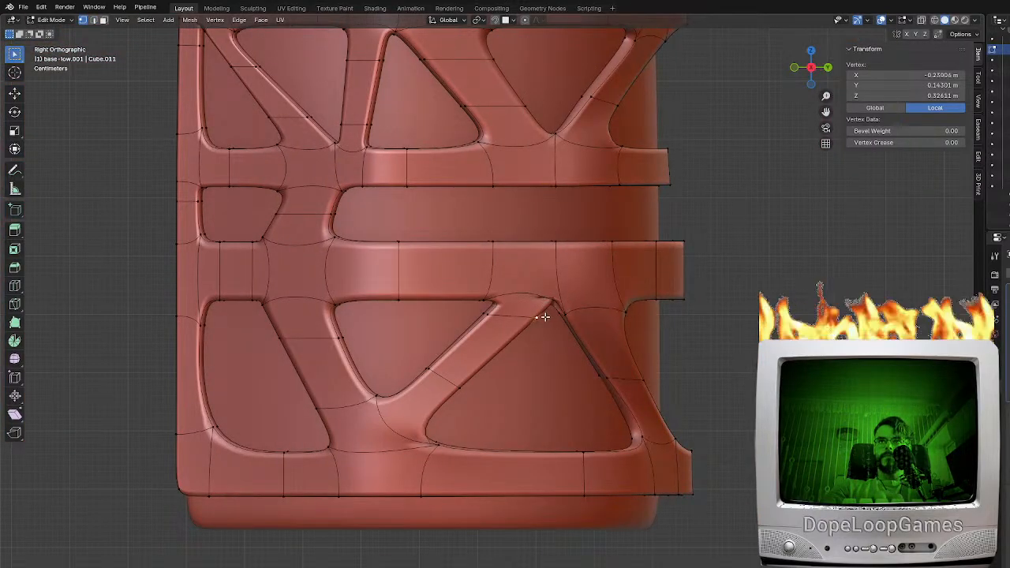
{"action": "middle_click_drag", "start_coordinate": [544, 316], "coordinate": [552, 319]}
{"action": "key", "text": "shift+v"}
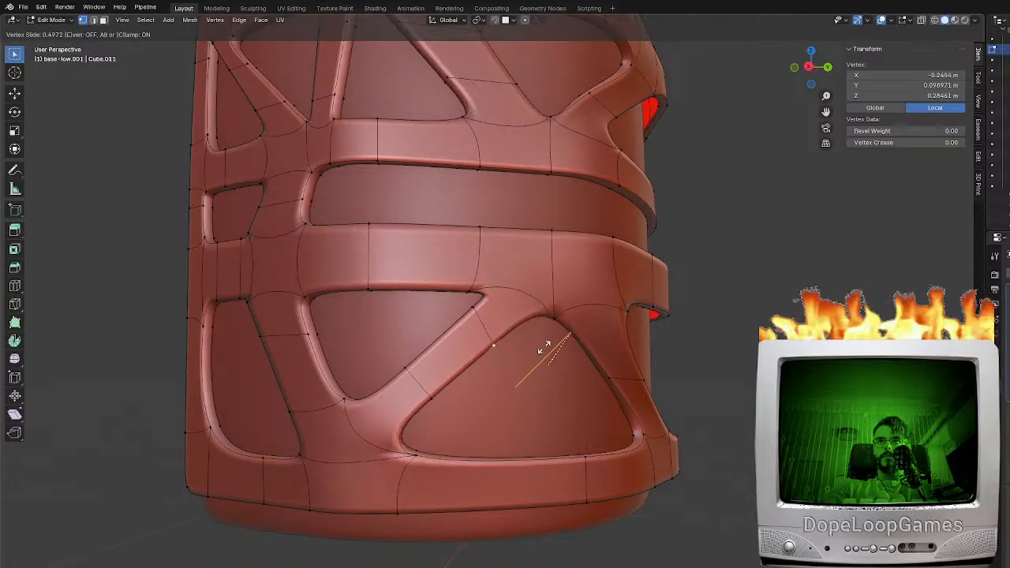
{"action": "left_click", "coordinate": [541, 350]}
{"action": "key", "text": "g"}
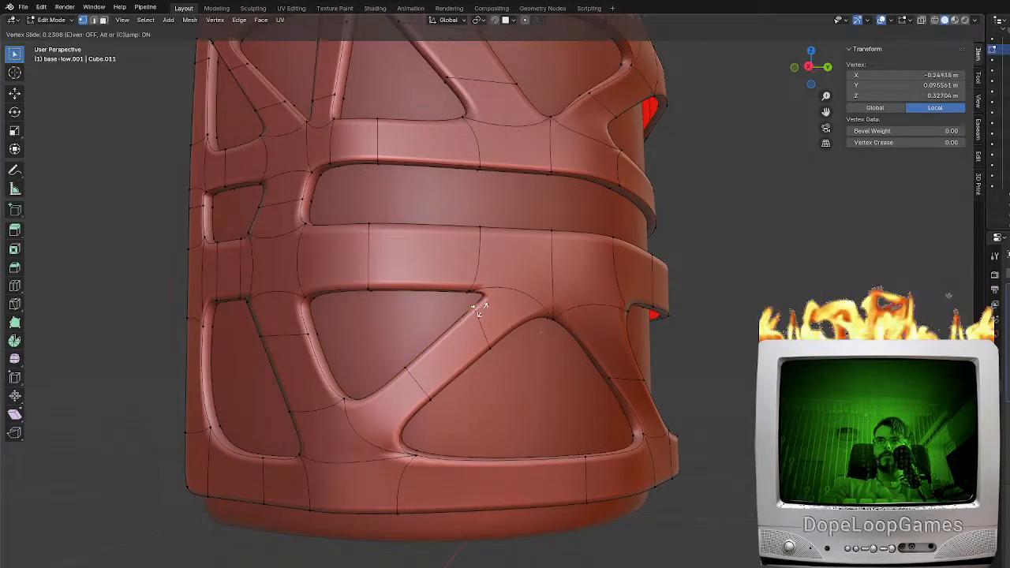
{"action": "left_click", "coordinate": [471, 321]}
Add an edge loop near the upper end of the new brace and slide the vertex at its upper corner
{"action": "middle_click_drag", "start_coordinate": [471, 322], "coordinate": [559, 318]}
{"action": "left_click", "coordinate": [534, 321]}
{"action": "key", "text": "ctrl+r"}
{"action": "left_click", "coordinate": [559, 317]}
{"action": "left_click", "coordinate": [606, 278]}
{"action": "left_click", "coordinate": [607, 282]}
{"action": "key", "text": "shift+v"}
{"action": "left_click", "coordinate": [626, 285]}
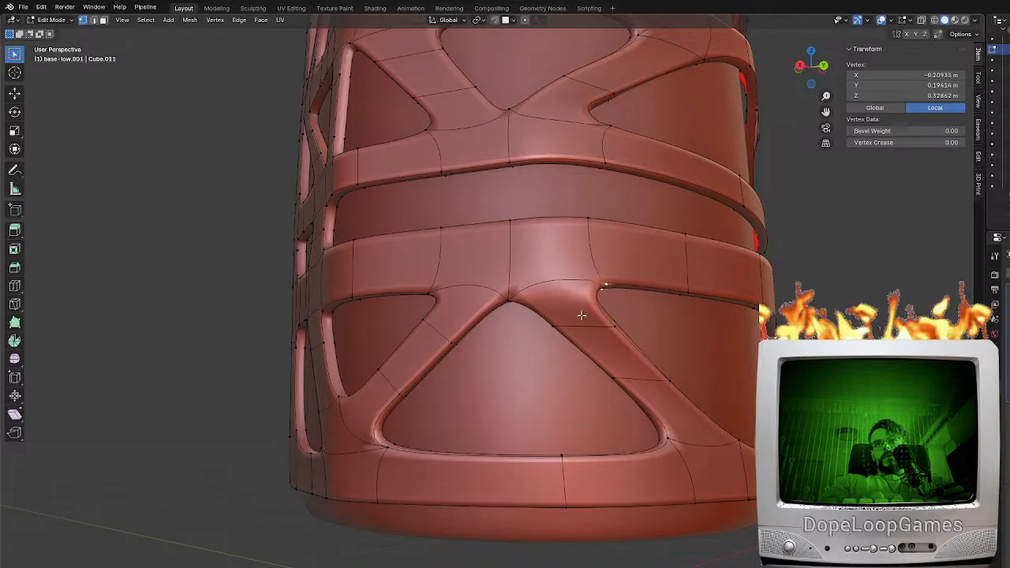
Adjust the end vertices of the new brace's upper edge loop to even out its width
{"action": "middle_click_drag", "start_coordinate": [586, 321], "coordinate": [729, 377]}
{"action": "key", "text": "g"}
{"action": "left_click", "coordinate": [617, 342]}
{"action": "key", "text": "g"}
{"action": "left_click", "coordinate": [635, 339]}
Rotate the edge across the middle of the new brace to follow the brace's direction
{"action": "left_click", "coordinate": [596, 234]}
{"action": "left_click", "coordinate": [608, 394]}
{"action": "left_click", "coordinate": [601, 407], "text": "shift"}
{"action": "key", "text": "r"}
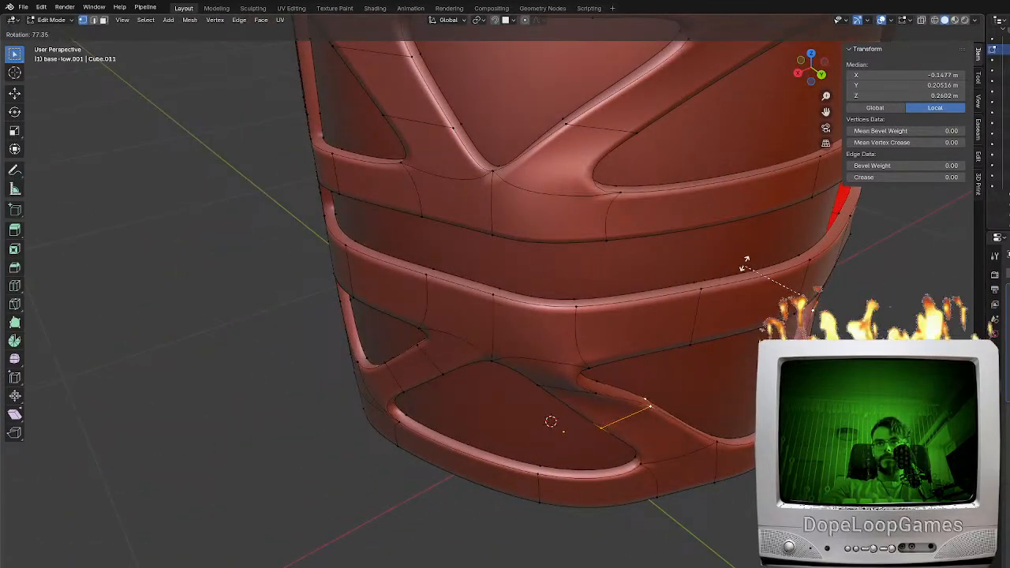
{"action": "left_click", "coordinate": [739, 287]}
{"action": "left_click", "coordinate": [601, 387]}
{"action": "middle_click_drag", "start_coordinate": [611, 384], "coordinate": [613, 326]}
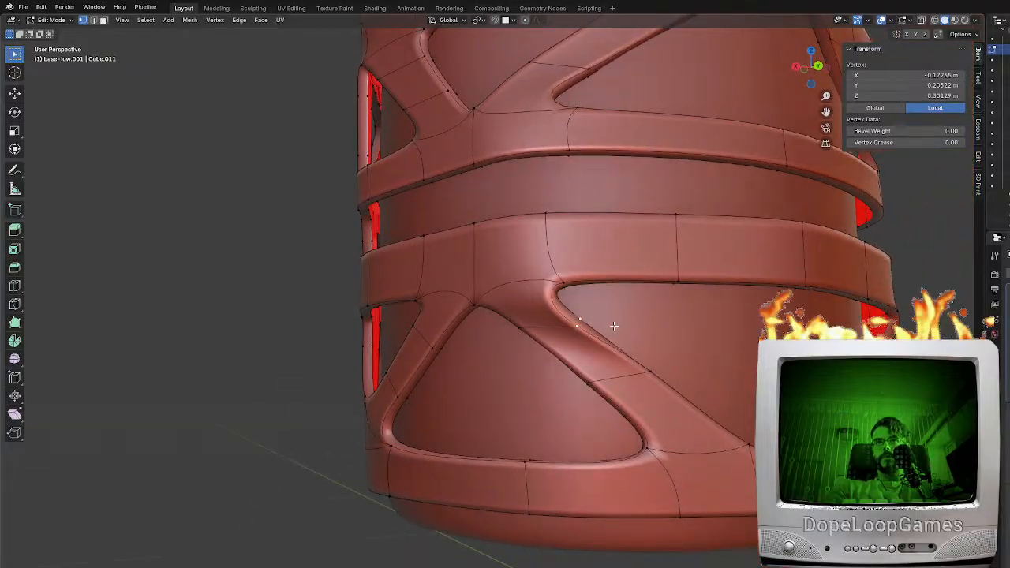
Try adding an edge loop across the lower band beside the brace, and undo it
{"action": "middle_click_drag", "start_coordinate": [573, 291], "coordinate": [600, 276]}
{"action": "key", "text": "ctrl+r"}
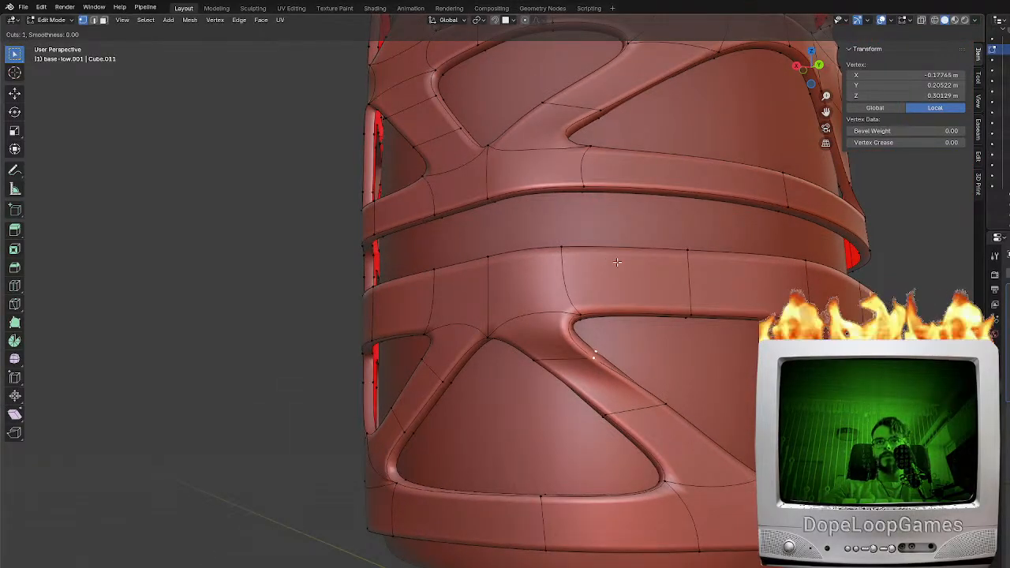
{"action": "left_click", "coordinate": [604, 254]}
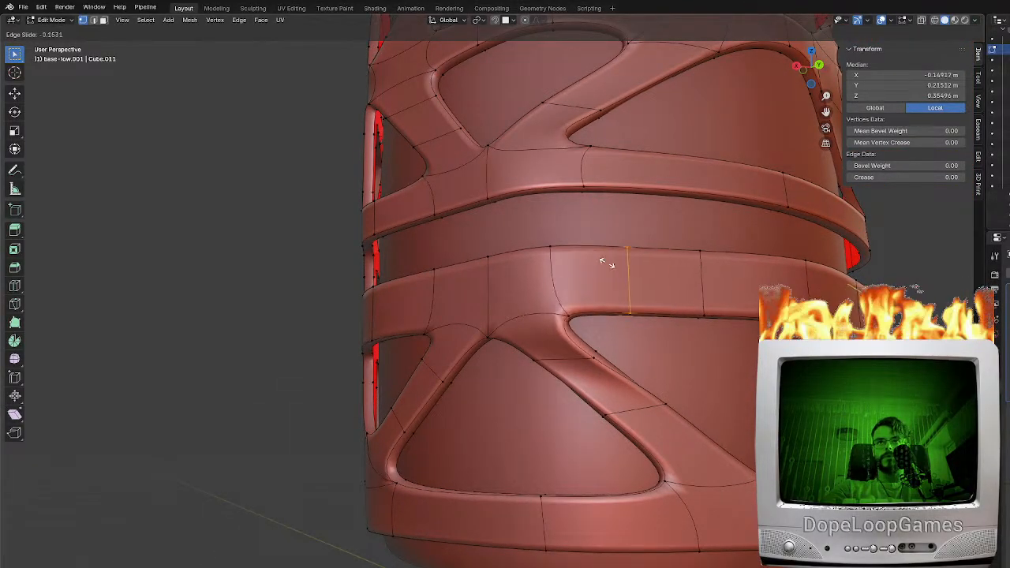
{"action": "left_click", "coordinate": [606, 265]}
{"action": "key", "text": "ctrl+z"}
Try moving the brace's upper corner vertex and scaling the edge loop around the narrow gap, and cancel both
{"action": "middle_click_drag", "start_coordinate": [591, 337], "coordinate": [496, 355]}
{"action": "key", "text": "g"}
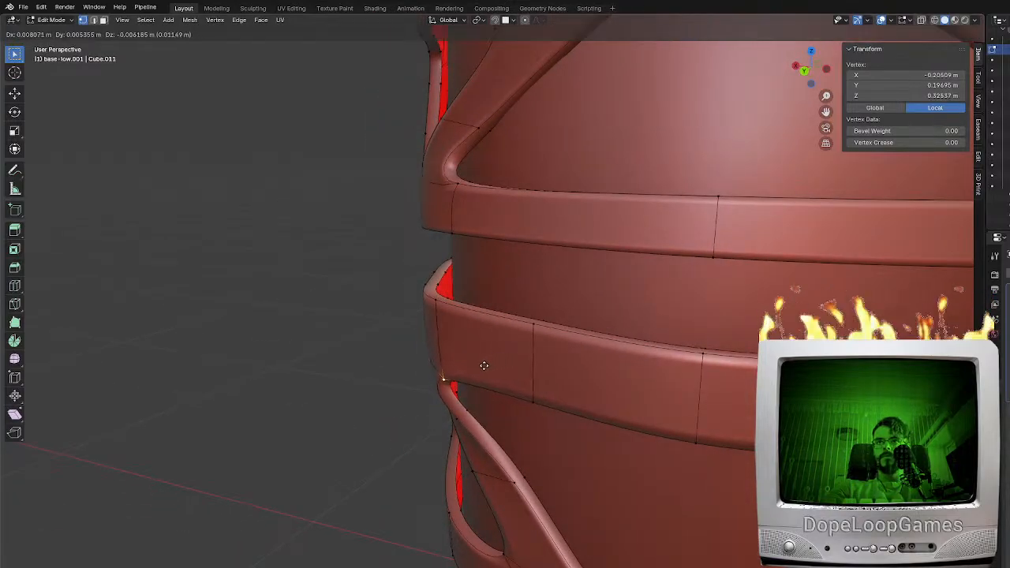
{"action": "right_click", "coordinate": [466, 353]}
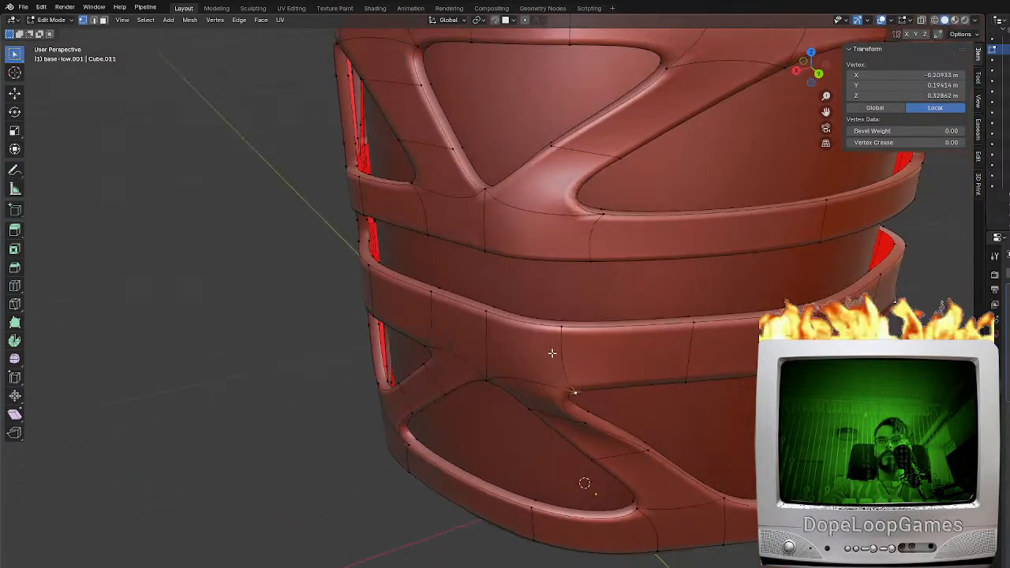
{"action": "double_click", "coordinate": [552, 352]}
{"action": "double_click", "coordinate": [538, 328]}
{"action": "middle_click_drag", "start_coordinate": [593, 340], "coordinate": [555, 336]}
{"action": "key", "text": "s"}
{"action": "right_click", "coordinate": [499, 368]}
{"action": "middle_click_drag", "start_coordinate": [500, 367], "coordinate": [511, 335], "text": "alt"}
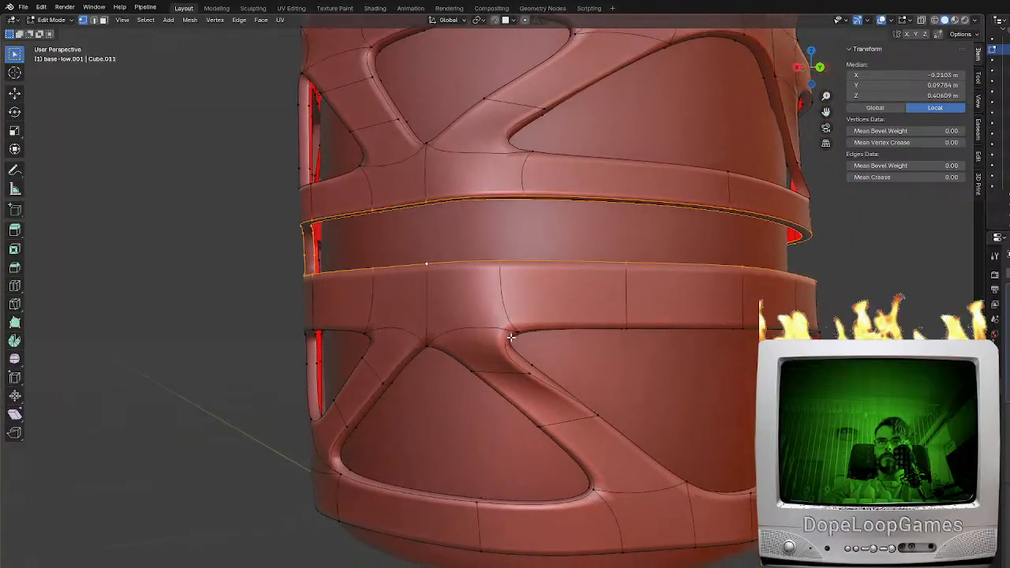
Add an edge loop across each of the two bands bordering the narrow gap
{"action": "middle_click_drag", "start_coordinate": [533, 377], "coordinate": [518, 342]}
{"action": "left_click", "coordinate": [518, 342]}
{"action": "left_click", "coordinate": [542, 386]}
{"action": "middle_click_drag", "start_coordinate": [542, 386], "coordinate": [561, 411]}
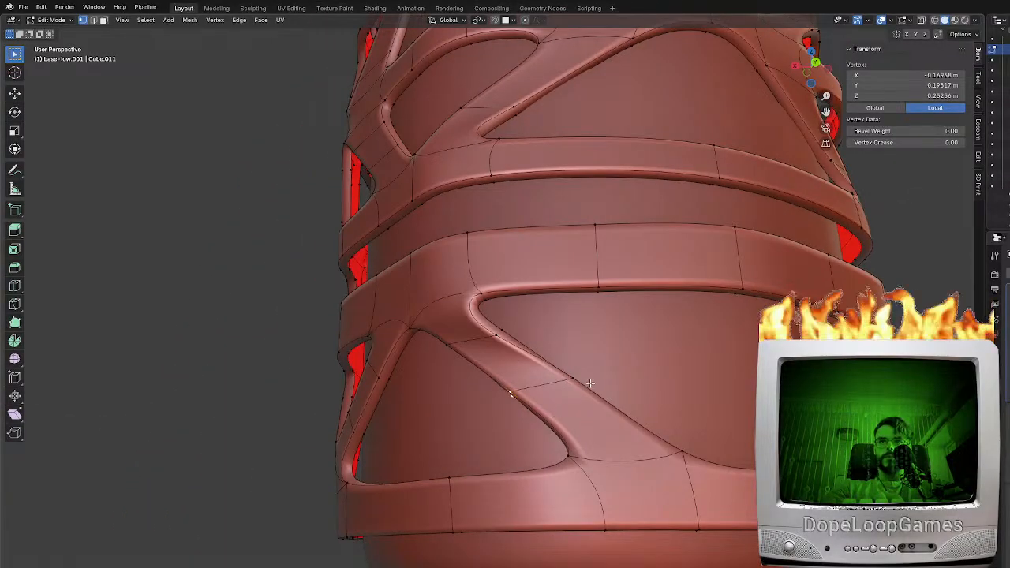
{"action": "middle_click_drag", "start_coordinate": [612, 322], "coordinate": [569, 365]}
{"action": "key", "text": "ctrl+r"}
{"action": "left_click", "coordinate": [556, 381]}
{"action": "key", "text": "ctrl+r"}
{"action": "left_click", "coordinate": [631, 284]}
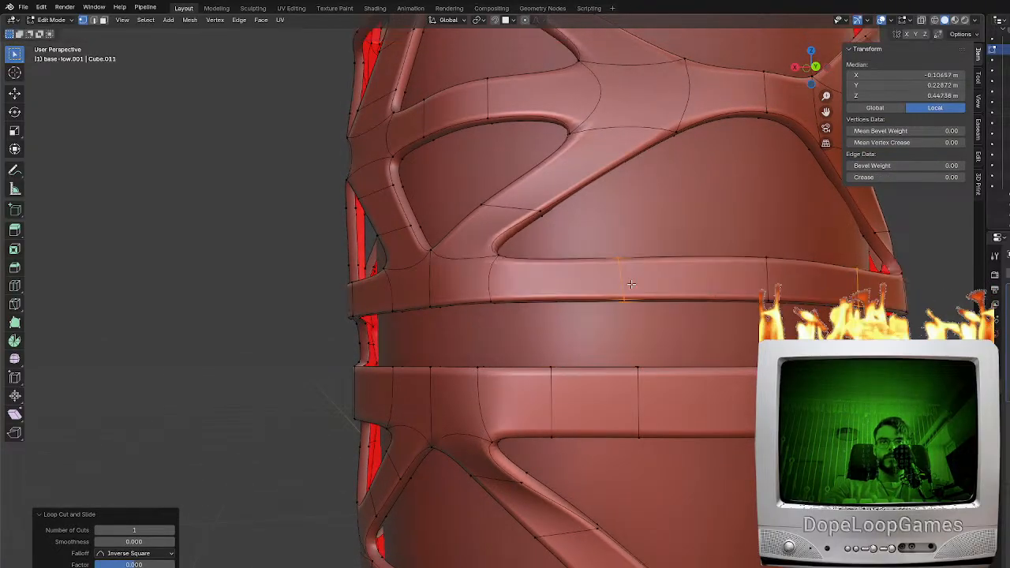
Fill a slanted brace across the narrow gap between an edge of the upper band and one of the lower band
{"action": "left_click", "coordinate": [95, 20]}
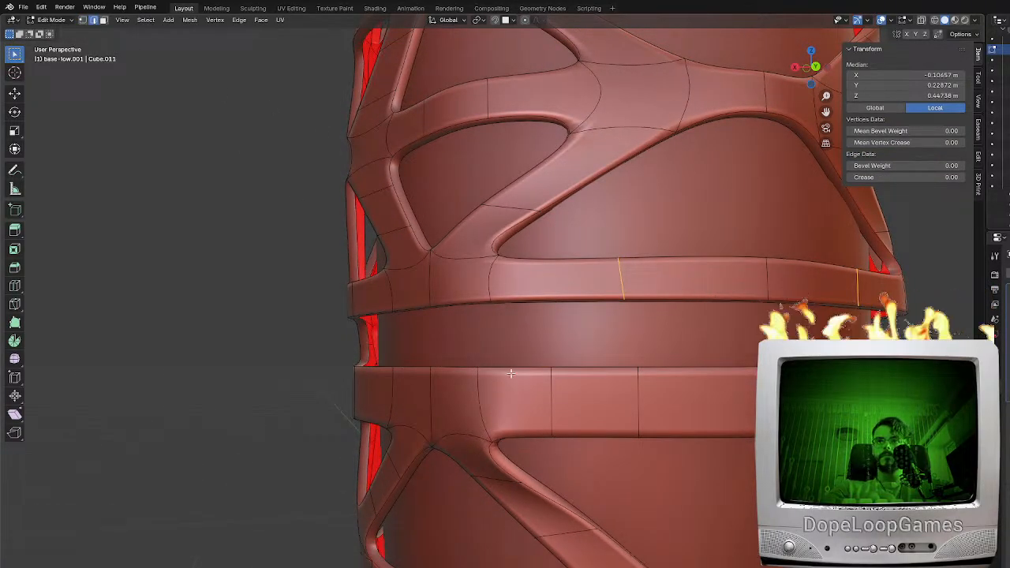
{"action": "left_click", "coordinate": [695, 293], "text": "shift"}
{"action": "key", "text": "f"}
{"action": "middle_click_drag", "start_coordinate": [743, 375], "coordinate": [724, 374]}
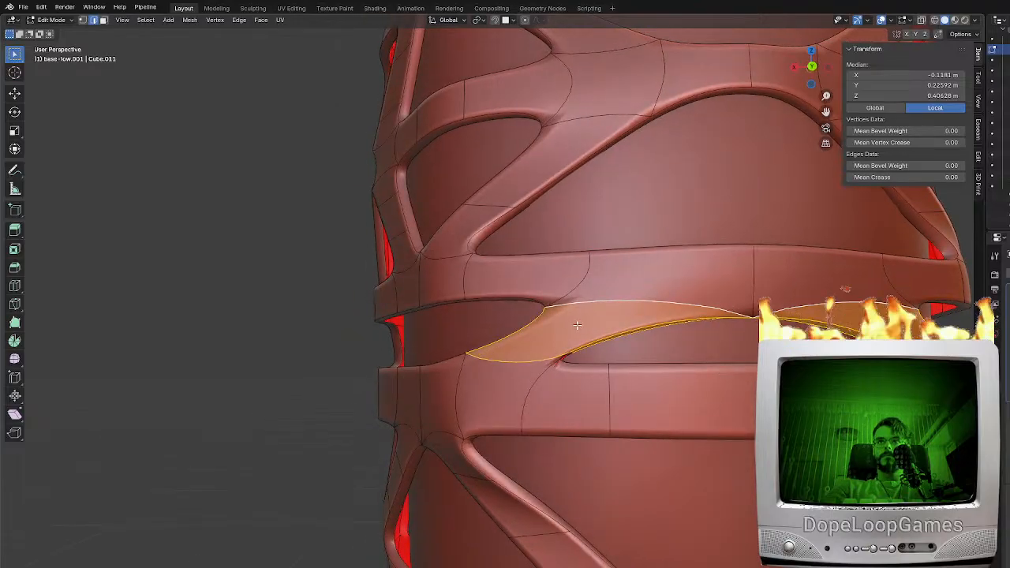
Add an edge loop across the slanted brace in the narrow gap and slide it slightly off centre
{"action": "left_click", "coordinate": [577, 324]}
{"action": "key", "text": "g"}
{"action": "key", "text": "g"}
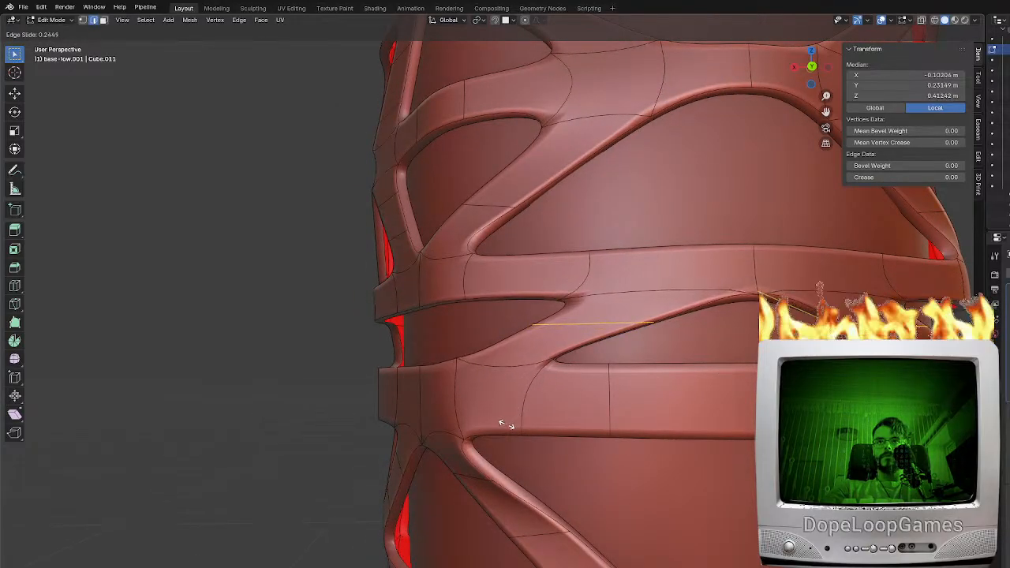
{"action": "left_click", "coordinate": [521, 351]}
Add an edge loop across the lower band next to the foot of the slanted brace
{"action": "key", "text": "ctrl+r"}
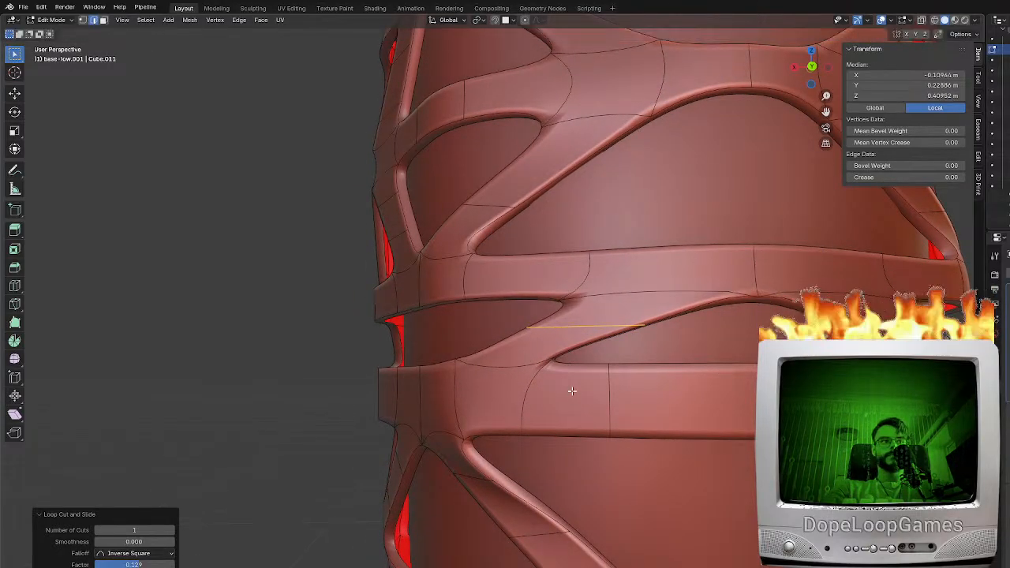
{"action": "left_click", "coordinate": [582, 381]}
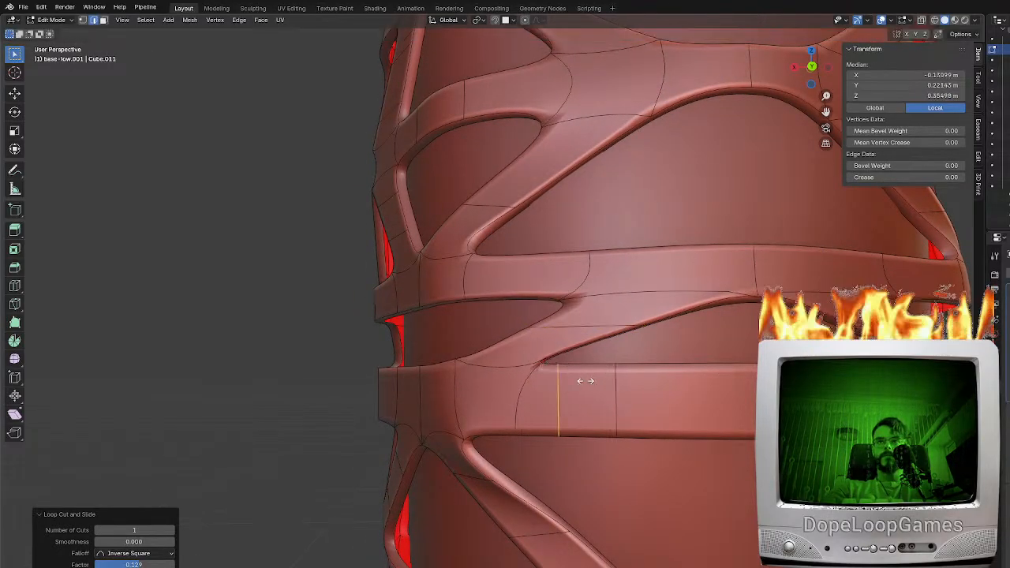
{"action": "left_click", "coordinate": [529, 387]}
Leave Edit Mode to examine the whole frame's brace pattern, and return to editing
{"action": "key", "text": "Tab"}
{"action": "scroll", "coordinate": [602, 379], "scroll_direction": "down", "scroll_amount": 8}
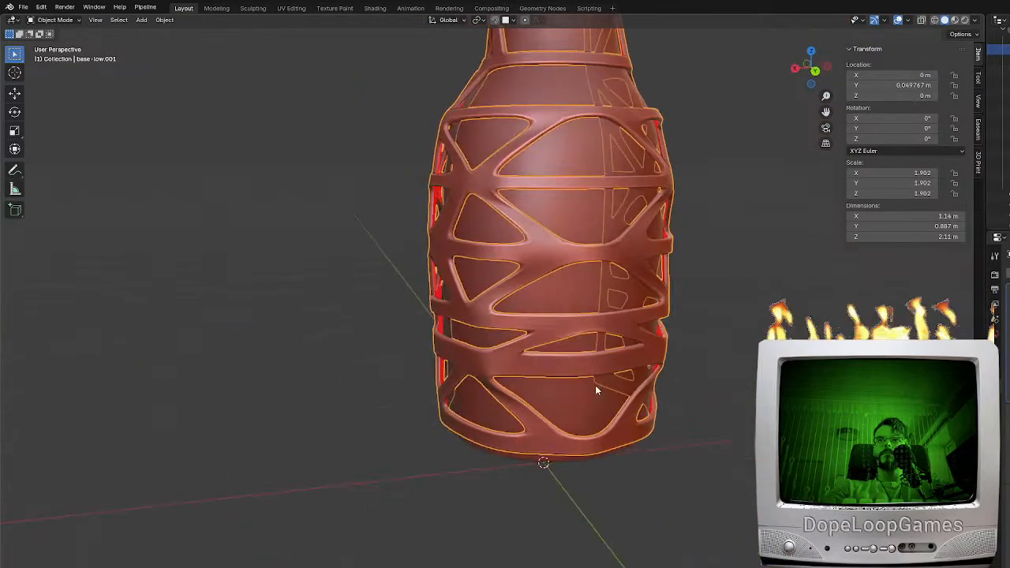
{"action": "scroll", "coordinate": [595, 390], "scroll_direction": "down", "scroll_amount": 5}
{"action": "key", "text": "Tab"}
Select the bent vertical edge of the lower band above the diagonal brace, enable snapping, and try to move the edge
{"action": "middle_click_drag", "start_coordinate": [570, 379], "coordinate": [497, 407]}
{"action": "left_click", "coordinate": [610, 384]}
{"action": "scroll", "coordinate": [555, 391], "scroll_direction": "up", "scroll_amount": 5}
{"action": "left_click", "coordinate": [521, 372]}
{"action": "middle_click_drag", "start_coordinate": [496, 407], "coordinate": [585, 313], "text": "shift"}
{"action": "scroll", "coordinate": [552, 344], "scroll_direction": "up", "scroll_amount": 4}
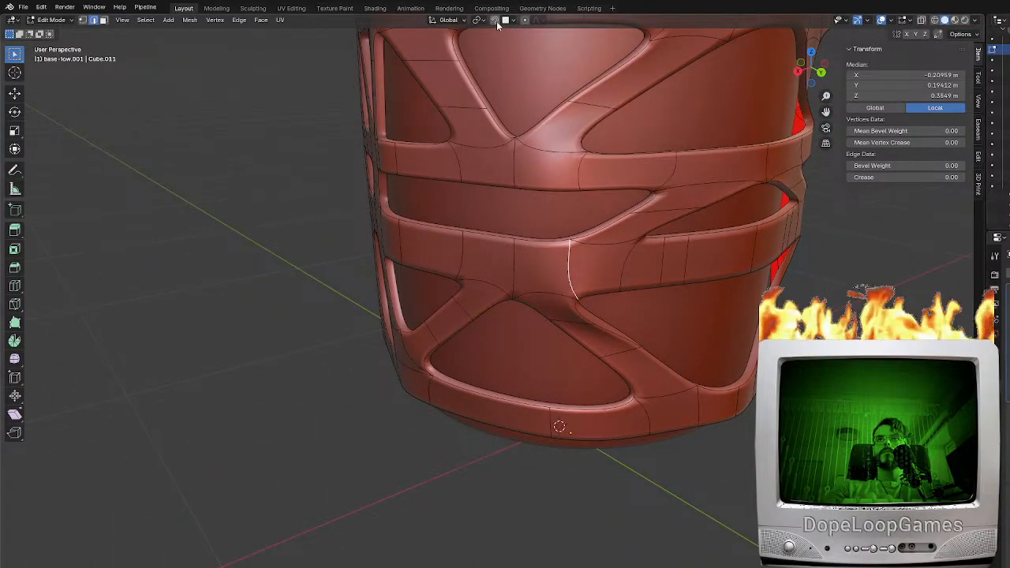
{"action": "scroll", "coordinate": [631, 250], "scroll_direction": "up", "scroll_amount": 2}
{"action": "middle_click_drag", "start_coordinate": [632, 250], "coordinate": [589, 260], "text": "shift"}
{"action": "middle_click_drag", "start_coordinate": [588, 300], "coordinate": [586, 239]}
{"action": "key", "text": "g"}
{"action": "right_click", "coordinate": [586, 240]}
Switch to vertex selection and try moving a vertex at the diagonal brace's upper end with snapping on
{"action": "middle_click_drag", "start_coordinate": [580, 168], "coordinate": [425, 157]}
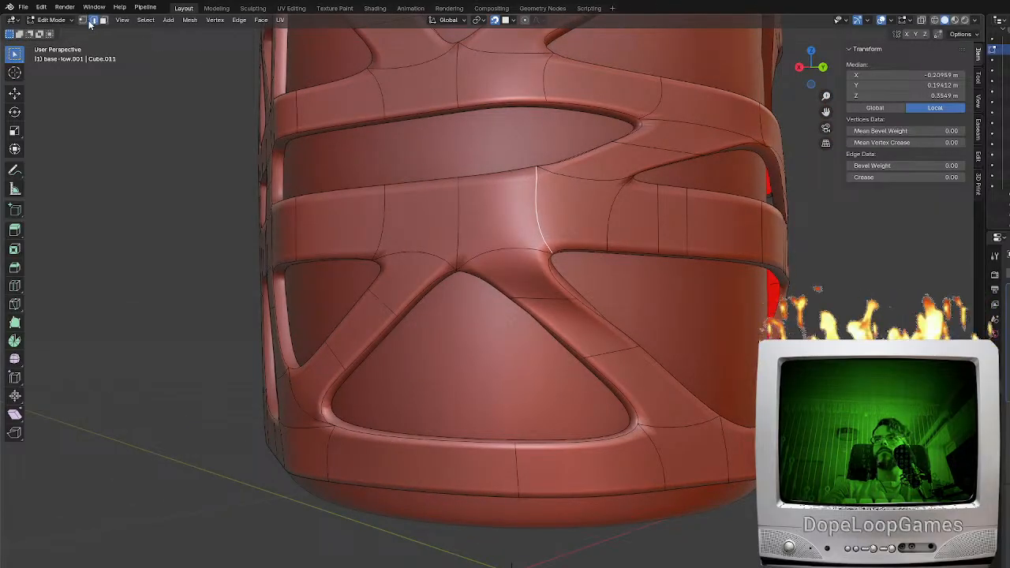
{"action": "middle_click_drag", "start_coordinate": [575, 253], "coordinate": [576, 293], "text": "shift"}
{"action": "left_click", "coordinate": [578, 336]}
{"action": "key", "text": "g"}
{"action": "key", "text": "g"}
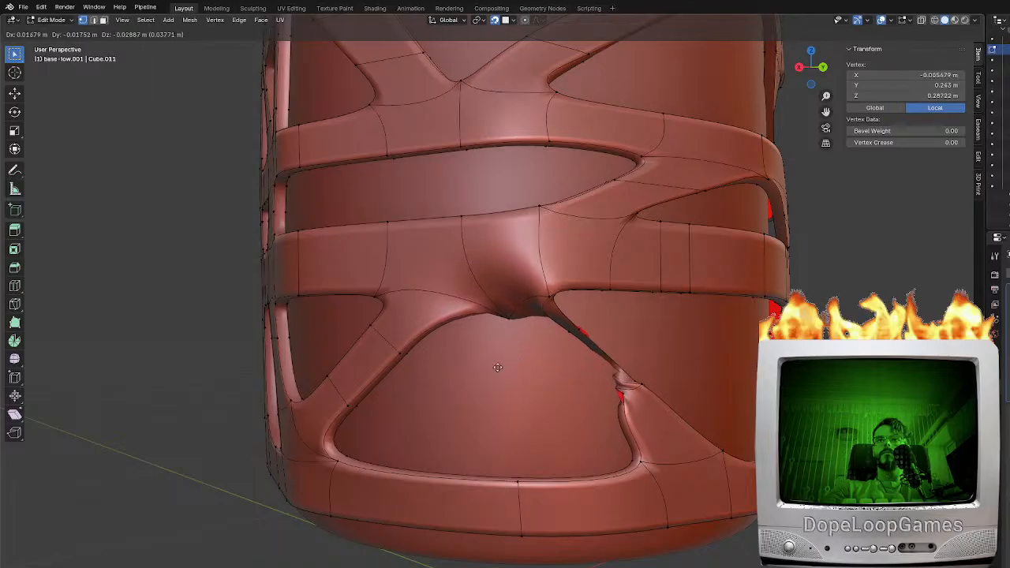
{"action": "left_click", "coordinate": [507, 368]}
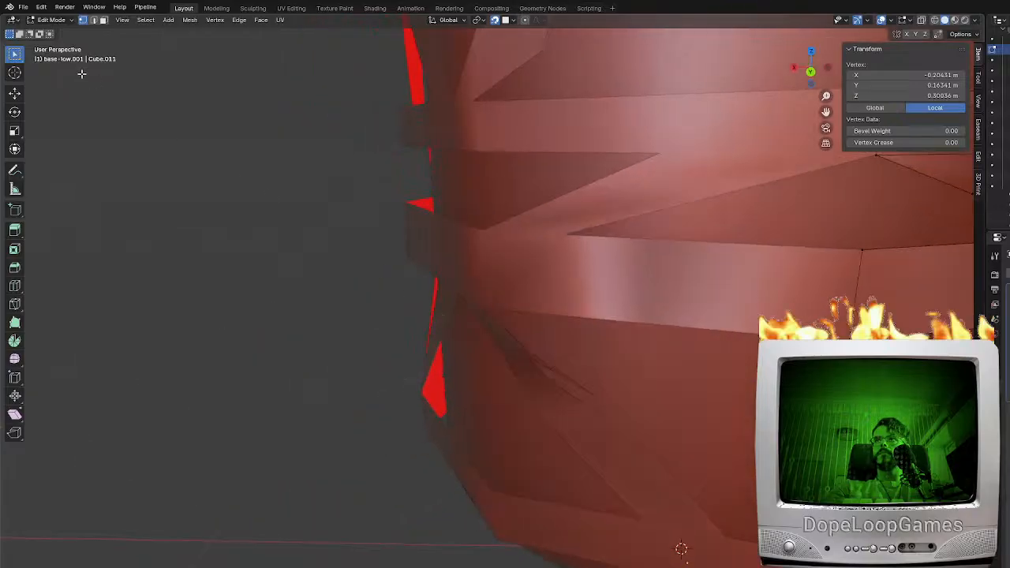
Move the sunken vertices of the lower diagonal brace onto the base's surface
{"action": "left_click", "coordinate": [48, 20]}
{"action": "left_click", "coordinate": [59, 32]}
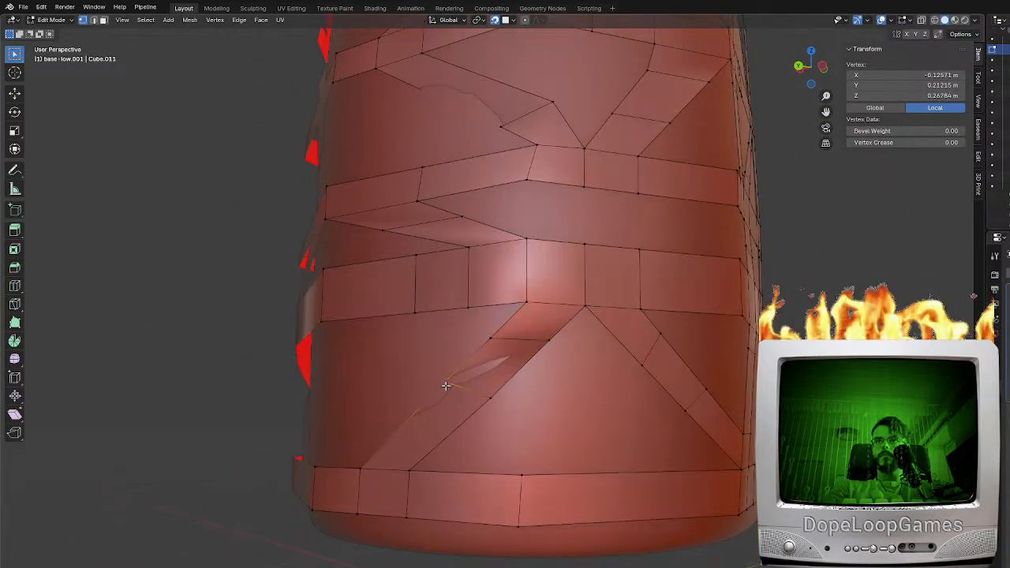
{"action": "middle_click_drag", "start_coordinate": [445, 386], "coordinate": [430, 362]}
{"action": "key", "text": "g"}
{"action": "left_click", "coordinate": [566, 348]}
{"action": "key", "text": "g"}
{"action": "left_click", "coordinate": [512, 370]}
{"action": "key", "text": "g"}
{"action": "left_click", "coordinate": [509, 348]}
{"action": "left_click", "coordinate": [527, 321]}
{"action": "key", "text": "g"}
{"action": "left_click", "coordinate": [479, 335]}
Reposition the end vertices of the diagonal brace's middle edge so its sides run straight along the surface
{"action": "key", "text": "KP_1"}
{"action": "key", "text": "KP_3"}
{"action": "left_click", "coordinate": [587, 361]}
{"action": "scroll", "coordinate": [647, 351], "scroll_direction": "up", "scroll_amount": 2}
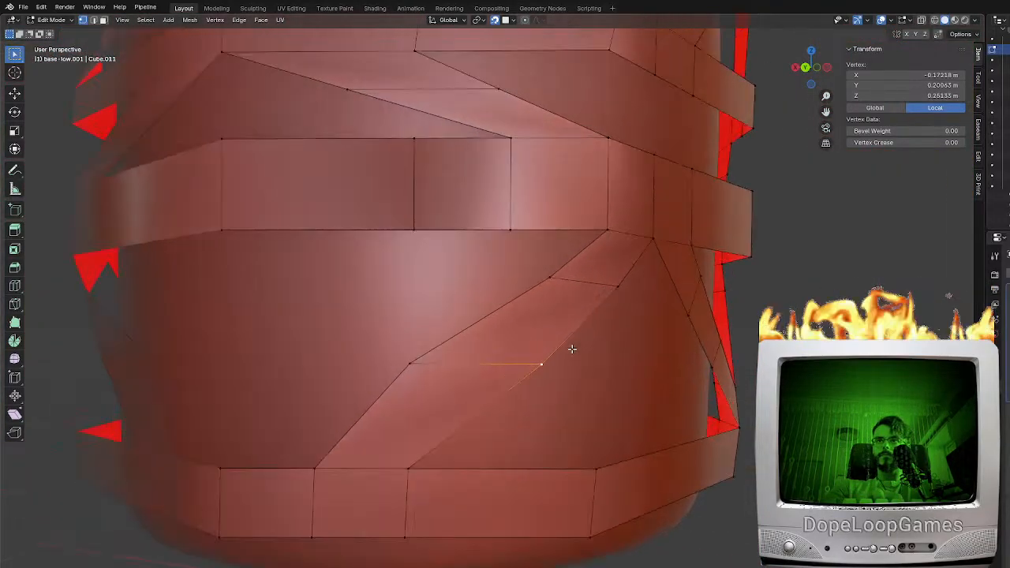
{"action": "middle_click_drag", "start_coordinate": [570, 350], "coordinate": [548, 341]}
{"action": "key", "text": "g"}
{"action": "right_click", "coordinate": [548, 339]}
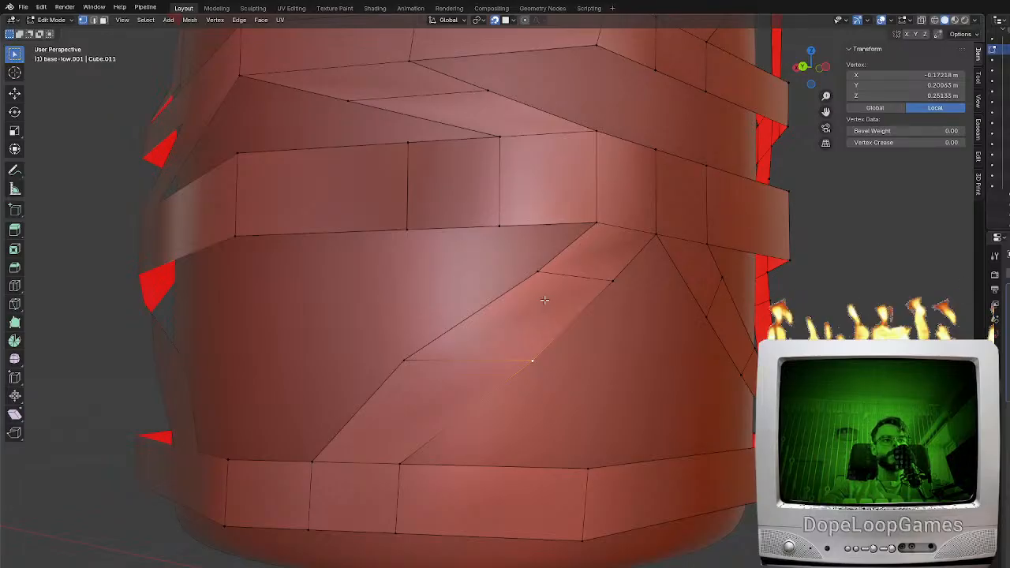
{"action": "mouse_move", "coordinate": [536, 340]}
{"action": "middle_mouse_down"}
{"action": "mouse_move", "coordinate": [575, 340]}
{"action": "mouse_move", "coordinate": [525, 356]}
{"action": "middle_mouse_up"}
{"action": "key", "text": "g"}
{"action": "left_click", "coordinate": [589, 338]}
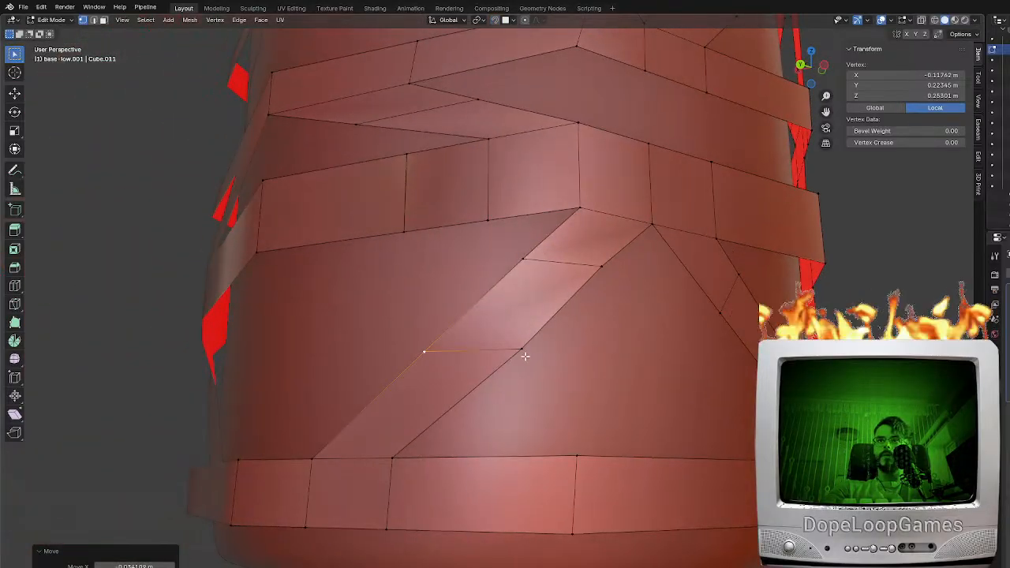
Undo the last vertex move and reposition the lower diagonal brace's crosswise edge vertices to straighten its sides
{"action": "key", "text": "ctrl+z"}
{"action": "key", "text": "g"}
{"action": "left_click", "coordinate": [572, 363]}
{"action": "left_click", "coordinate": [603, 271]}
{"action": "middle_click_drag", "start_coordinate": [643, 286], "coordinate": [593, 296]}
{"action": "key", "text": "g"}
{"action": "left_click", "coordinate": [634, 307]}
{"action": "middle_click_drag", "start_coordinate": [520, 224], "coordinate": [514, 380], "text": "shift"}
Reposition a vertex of the diagonal brace in the panel above so it follows the base's surface
{"action": "left_click", "coordinate": [442, 302]}
{"action": "middle_click_drag", "start_coordinate": [442, 303], "coordinate": [517, 296]}
{"action": "middle_click_drag", "start_coordinate": [352, 259], "coordinate": [502, 345], "text": "shift"}
{"action": "left_click", "coordinate": [673, 209]}
{"action": "middle_click_drag", "start_coordinate": [678, 213], "coordinate": [599, 210]}
{"action": "key", "text": "g"}
{"action": "left_click", "coordinate": [597, 186]}
{"action": "middle_click_drag", "start_coordinate": [634, 133], "coordinate": [658, 266]}
Slide the middle vertex on the brace's upper side along its edge, closer to the brace's lower end
{"action": "key", "text": "KP_1"}
{"action": "key", "text": "KP_3"}
{"action": "key", "text": "g"}
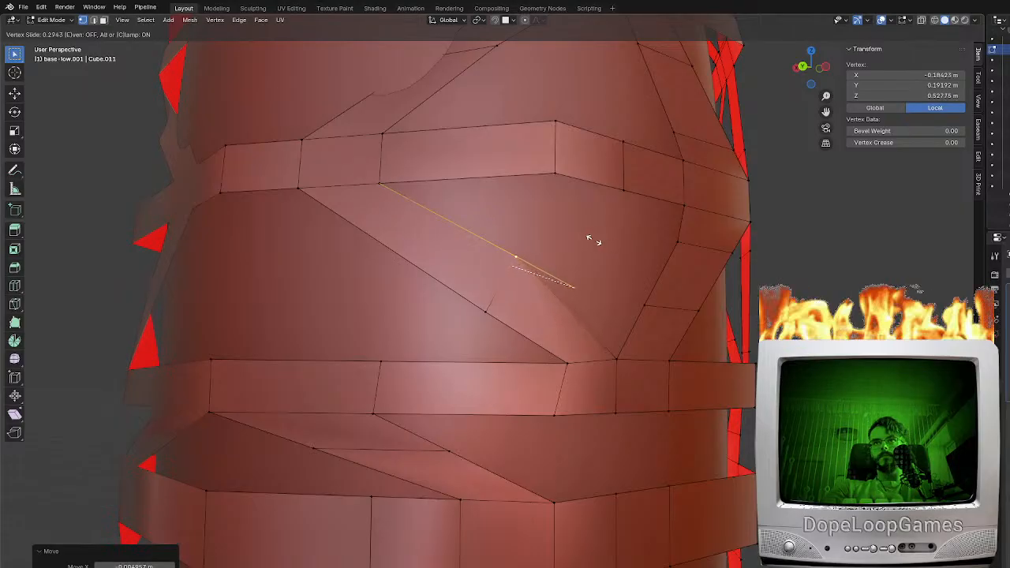
{"action": "left_click", "coordinate": [602, 241]}
{"action": "key", "text": "g"}
{"action": "key", "text": "g"}
{"action": "left_click", "coordinate": [621, 288]}
Add one loop cut across the same brace and slide it towards the upper end with a factor of -0.538
{"action": "middle_click_drag", "start_coordinate": [622, 289], "coordinate": [675, 287]}
{"action": "key", "text": "ctrl+r"}
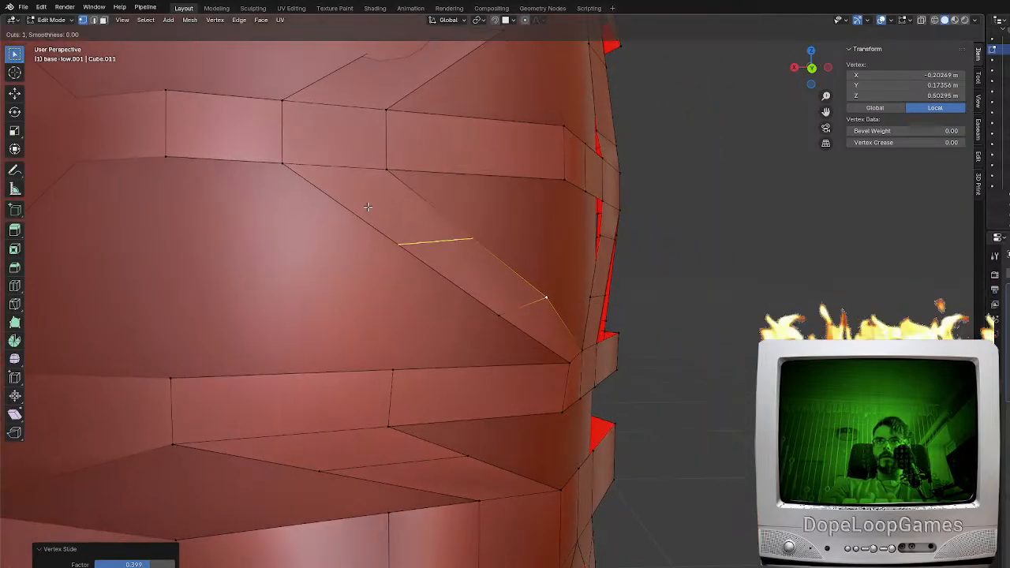
{"action": "left_click", "coordinate": [367, 206]}
{"action": "left_click", "coordinate": [314, 155]}
{"action": "middle_click_drag", "start_coordinate": [314, 155], "coordinate": [539, 261]}
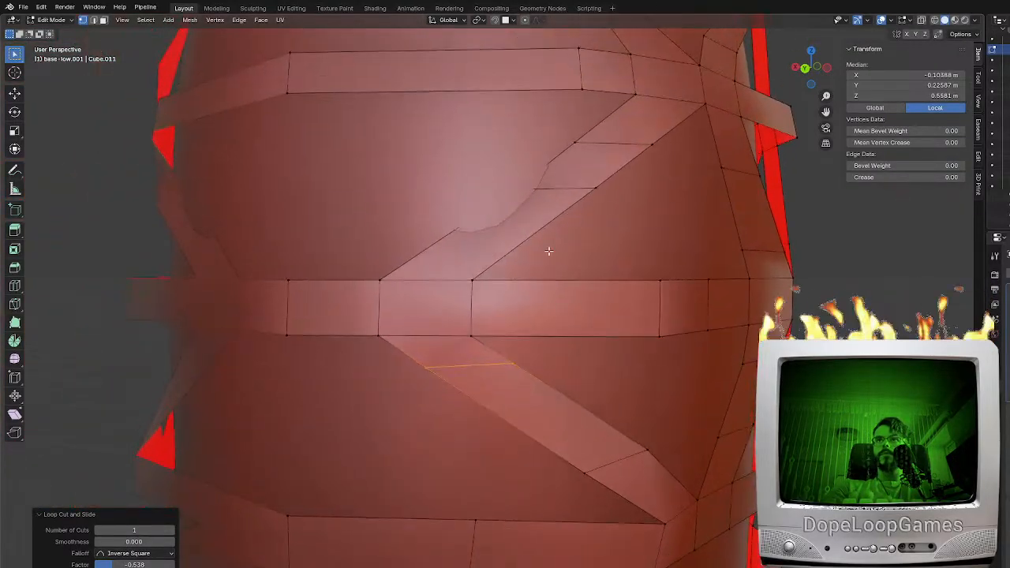
Move the sunken side vertex of the brace above the band outward onto the base's surface
{"action": "left_click", "coordinate": [535, 185]}
{"action": "middle_click_drag", "start_coordinate": [579, 197], "coordinate": [481, 207]}
{"action": "key", "text": "g"}
{"action": "middle_click_drag", "start_coordinate": [638, 194], "coordinate": [526, 205]}
{"action": "left_click", "coordinate": [572, 200]}
{"action": "left_click", "coordinate": [552, 203]}
{"action": "key", "text": "g"}
{"action": "left_click", "coordinate": [509, 178]}
Reposition the remaining crosswise edge vertices of that upper brace so its sides run evenly over the surface
{"action": "left_click", "coordinate": [524, 155]}
{"action": "key", "text": "g"}
{"action": "left_click", "coordinate": [498, 149]}
{"action": "left_click", "coordinate": [498, 149]}
{"action": "middle_click_drag", "start_coordinate": [547, 150], "coordinate": [492, 145]}
{"action": "key", "text": "g"}
{"action": "left_click", "coordinate": [502, 142]}
{"action": "key", "text": "KP_1"}
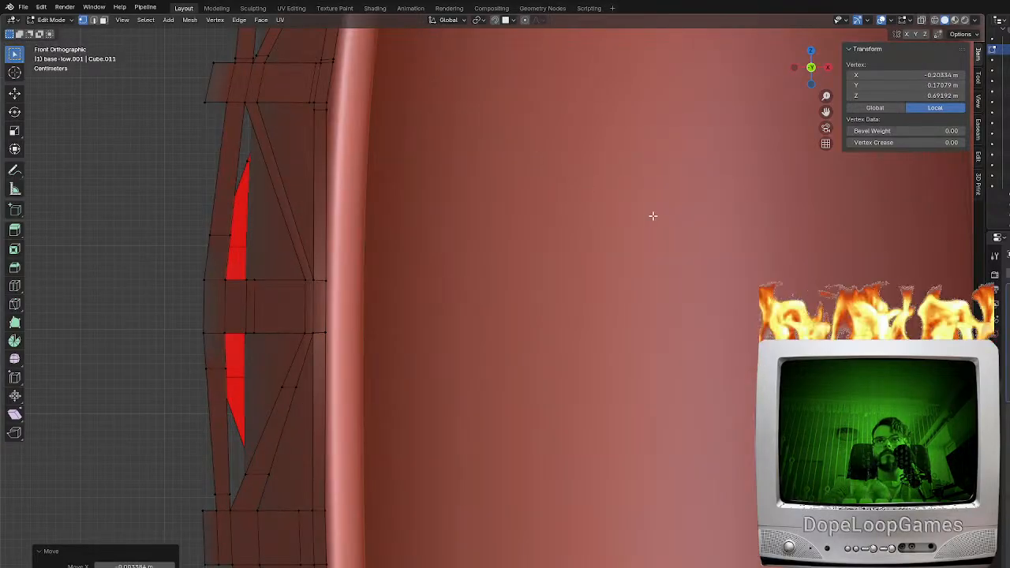
{"action": "middle_click_drag", "start_coordinate": [465, 224], "coordinate": [479, 224]}
{"action": "scroll", "coordinate": [479, 224], "scroll_direction": "down", "scroll_amount": 5}
{"action": "middle_click_drag", "start_coordinate": [616, 226], "coordinate": [722, 235]}
{"action": "middle_click_drag", "start_coordinate": [654, 287], "coordinate": [631, 213], "text": "shift"}
{"action": "scroll", "coordinate": [550, 339], "scroll_direction": "up", "scroll_amount": 2}
{"action": "middle_click_drag", "start_coordinate": [499, 361], "coordinate": [632, 310], "text": "shift"}
{"action": "scroll", "coordinate": [633, 310], "scroll_direction": "up", "scroll_amount": 1}
{"action": "left_click", "coordinate": [593, 304]}
{"action": "mouse_move", "coordinate": [594, 303]}
{"action": "middle_mouse_down"}
{"action": "mouse_move", "coordinate": [557, 300]}
{"action": "mouse_move", "coordinate": [590, 300]}
{"action": "middle_mouse_up"}
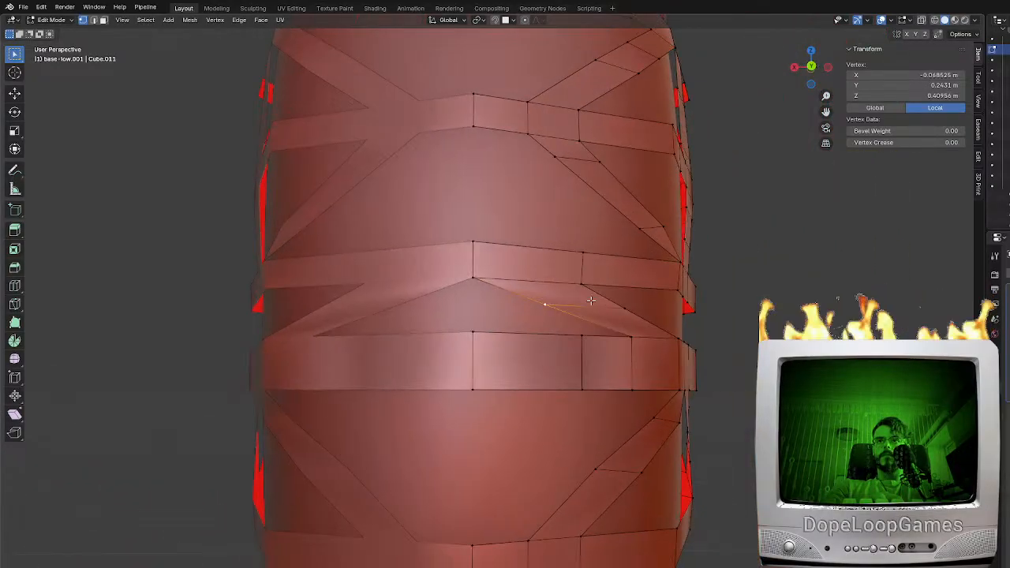
{"action": "left_click", "coordinate": [583, 345]}
{"action": "middle_click_drag", "start_coordinate": [533, 357], "coordinate": [511, 330], "text": "shift"}
{"action": "left_click", "coordinate": [451, 304], "text": "shift"}
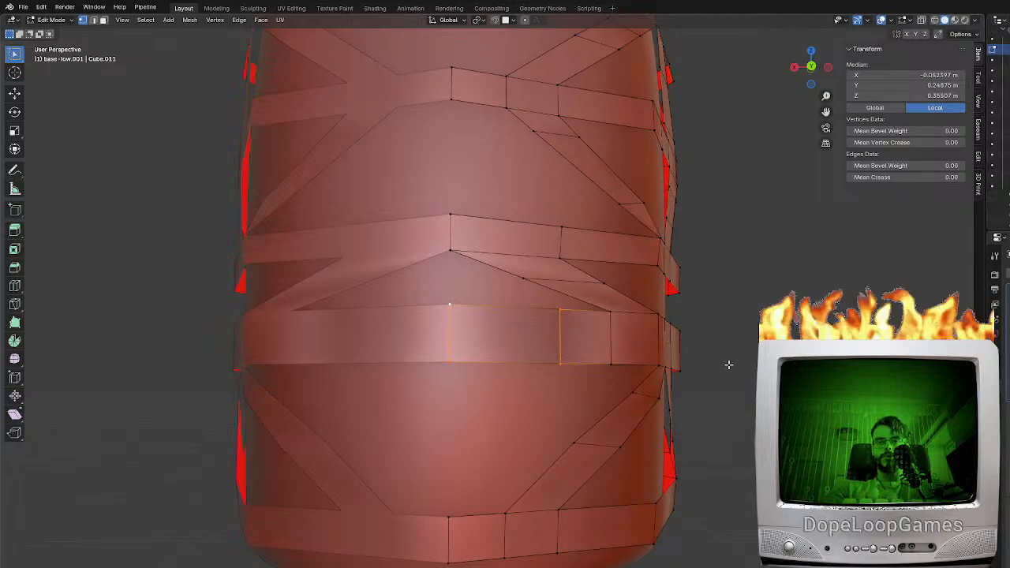
{"action": "key", "text": "g"}
{"action": "key", "text": "z"}
{"action": "key", "text": "Escape"}
Select the whole linked band frame and merge its duplicate vertices by distance
{"action": "middle_click_drag", "start_coordinate": [545, 123], "coordinate": [646, 375]}
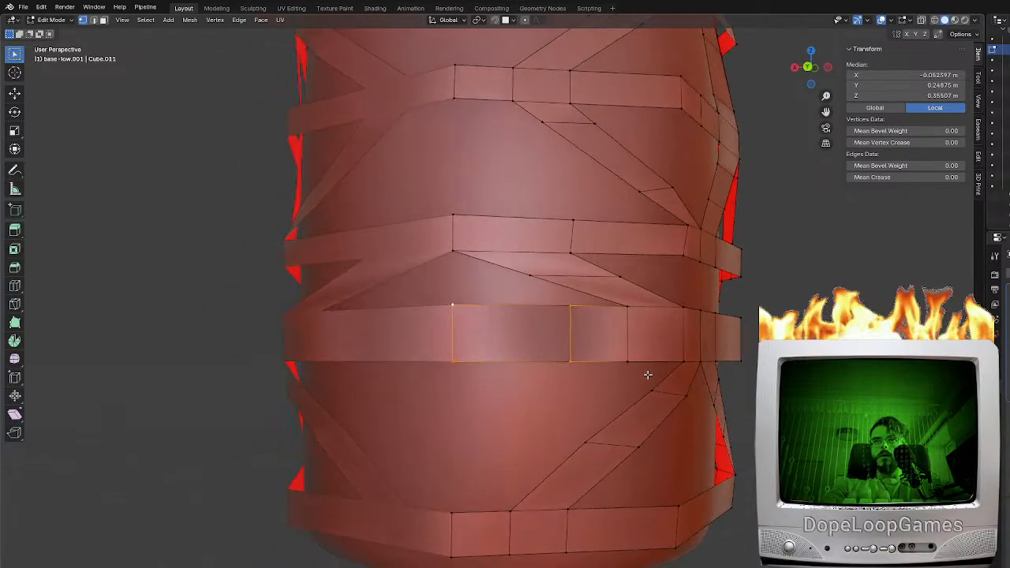
{"action": "key", "text": "l"}
{"action": "middle_click_drag", "start_coordinate": [584, 368], "coordinate": [576, 381]}
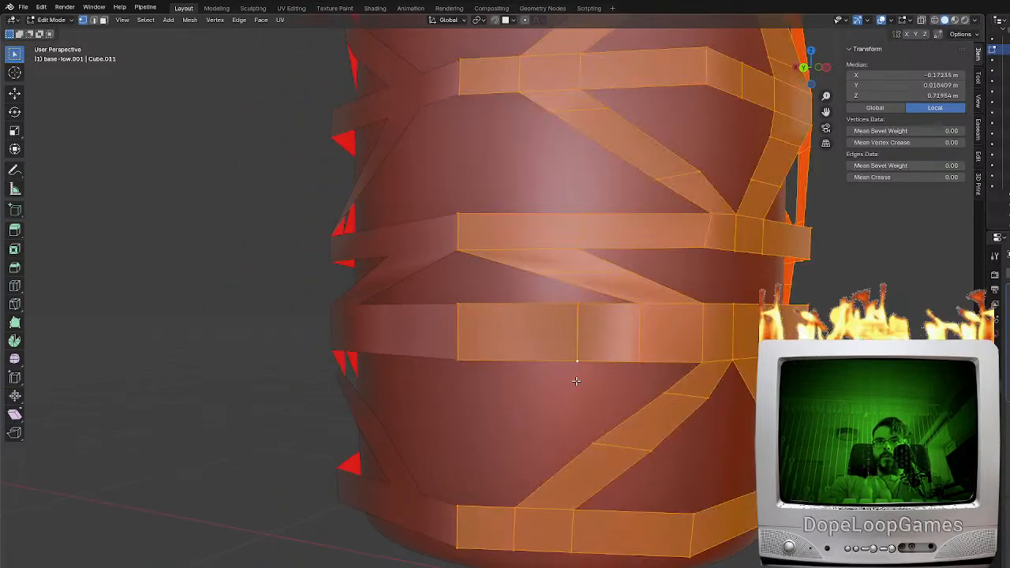
{"action": "key", "text": "F3"}
{"action": "type", "text": "m"}
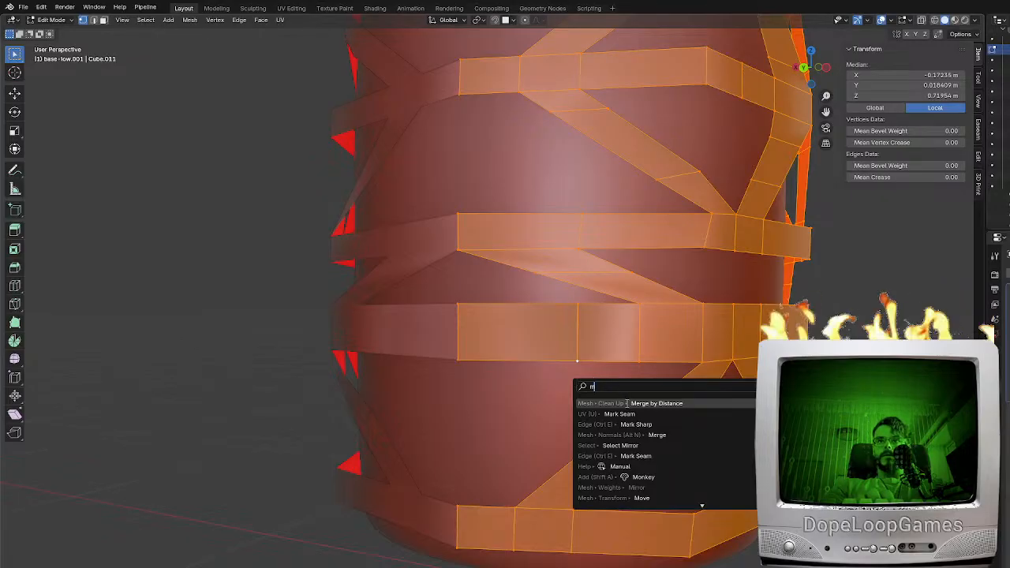
{"action": "left_click", "coordinate": [652, 403]}
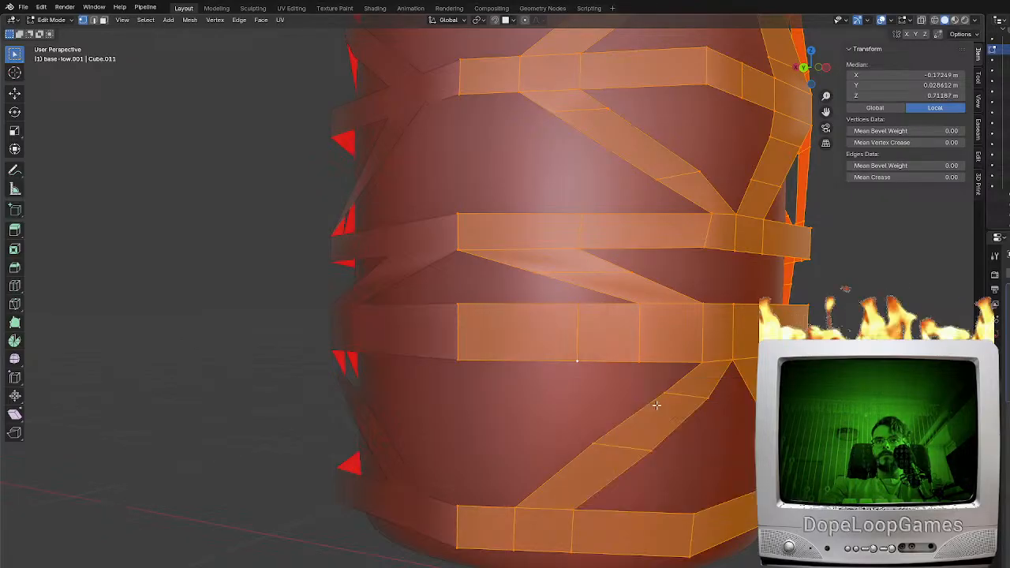
In edge selection, scale the front segment of the band below the short diagonal brace narrower in Z and lower it
{"action": "left_click", "coordinate": [95, 20]}
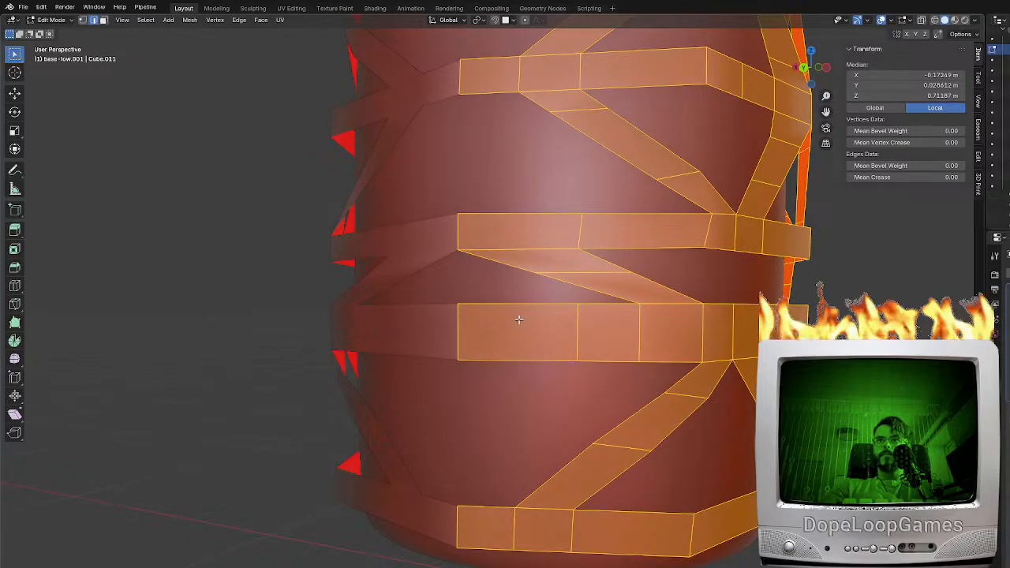
{"action": "left_click", "coordinate": [518, 318]}
{"action": "left_click", "coordinate": [510, 348], "text": "shift"}
{"action": "middle_click_drag", "start_coordinate": [617, 306], "coordinate": [615, 352], "text": "shift"}
{"action": "key", "text": "s"}
{"action": "key", "text": "z"}
{"action": "left_click", "coordinate": [603, 339]}
{"action": "key", "text": "g"}
{"action": "key", "text": "z"}
{"action": "left_click", "coordinate": [612, 349]}
Raise the upper and lower edges of the next band's front segment along Z
{"action": "left_click", "coordinate": [454, 235]}
{"action": "left_click", "coordinate": [447, 256], "text": "shift"}
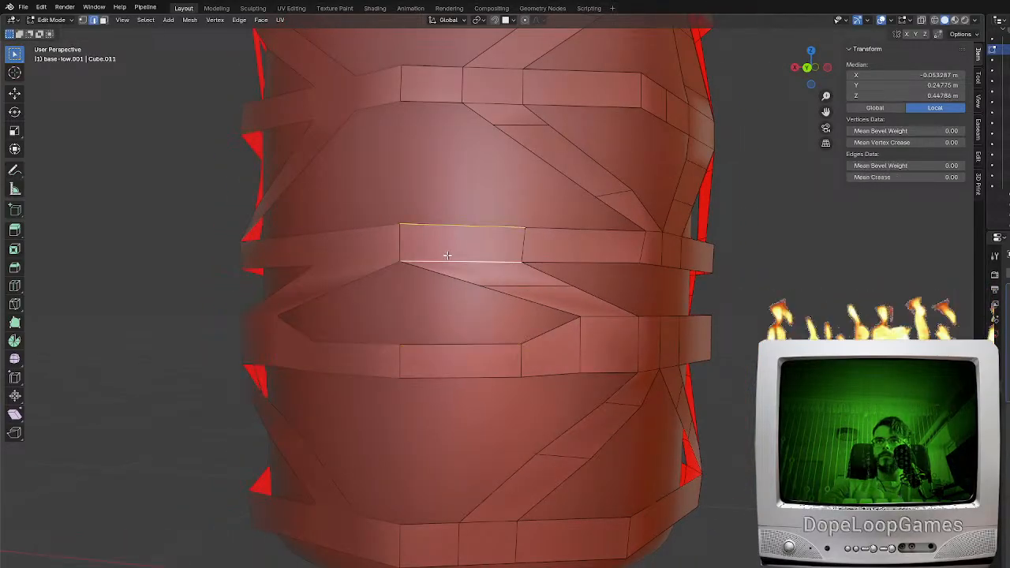
{"action": "middle_click_drag", "start_coordinate": [446, 255], "coordinate": [567, 315], "text": "shift"}
{"action": "key", "text": "g"}
{"action": "key", "text": "z"}
{"action": "left_click", "coordinate": [569, 311]}
Rotate the crosswise edge of the short diagonal brace between the two bands slightly and raise it along Z
{"action": "left_click", "coordinate": [565, 357]}
{"action": "middle_click_drag", "start_coordinate": [658, 360], "coordinate": [663, 348]}
{"action": "key", "text": "g"}
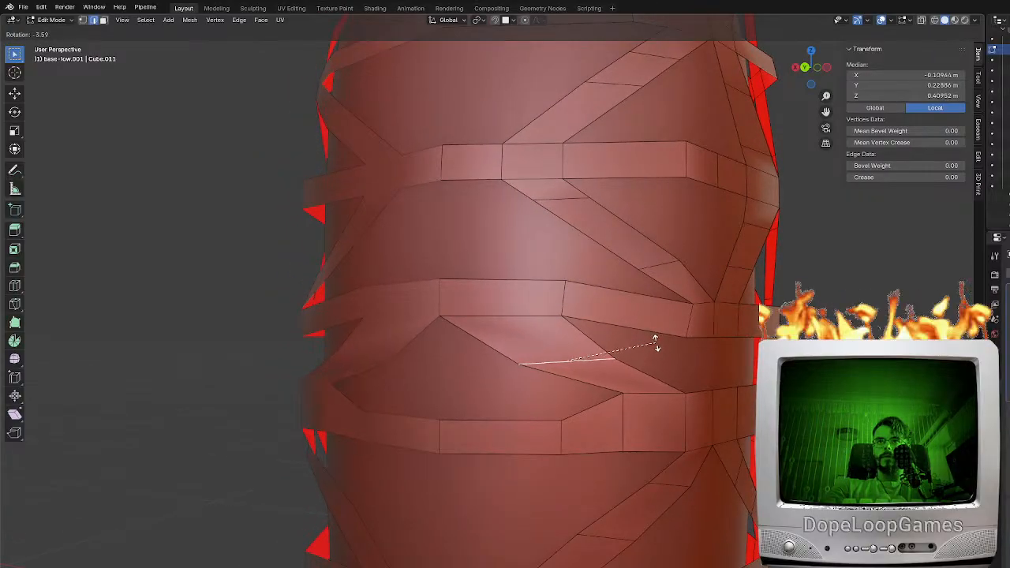
{"action": "key", "text": "z"}
{"action": "left_click", "coordinate": [653, 335]}
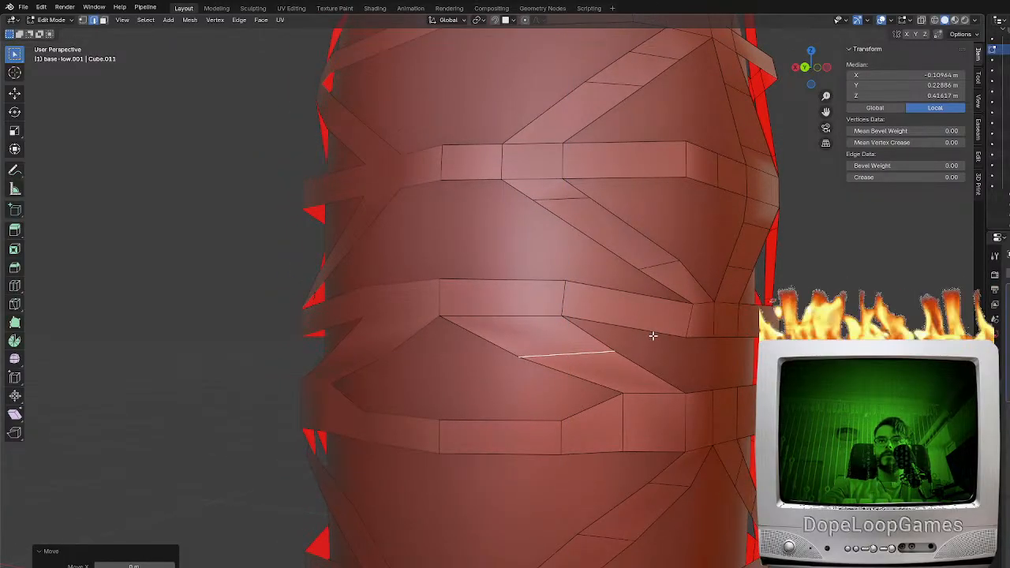
Raise the band's side junction along Z together with the adjoining crosswise edges of the two braces above
{"action": "middle_click_drag", "start_coordinate": [659, 274], "coordinate": [611, 281]}
{"action": "left_click", "coordinate": [700, 322]}
{"action": "middle_click_drag", "start_coordinate": [699, 323], "coordinate": [605, 321], "text": "shift"}
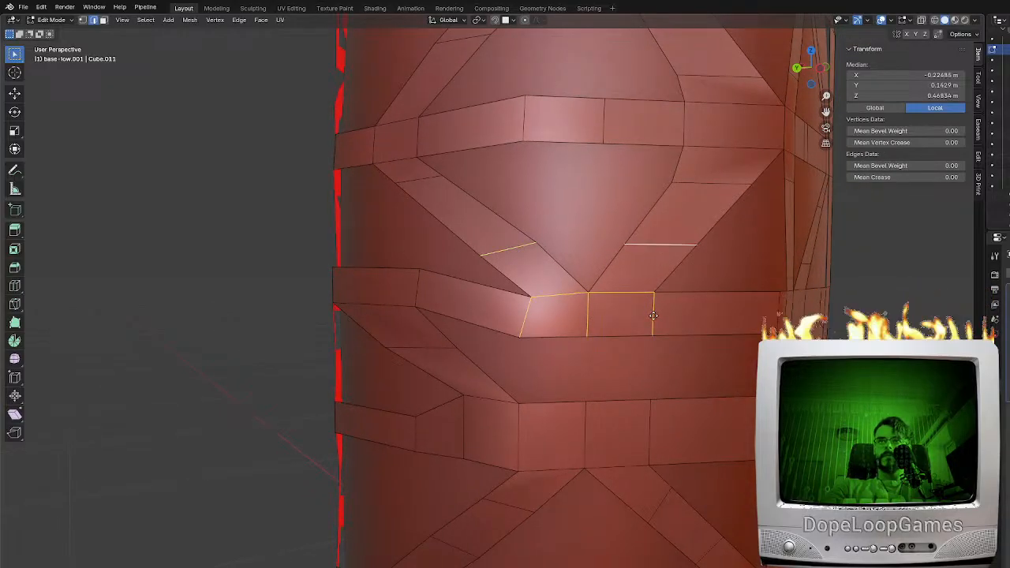
{"action": "key", "text": "g"}
{"action": "key", "text": "z"}
{"action": "left_click", "coordinate": [654, 298]}
Slide the crosswise edge of one brace above the junction and reposition the matching edge on the other brace
{"action": "left_click", "coordinate": [656, 224]}
{"action": "key", "text": "g"}
{"action": "key", "text": "g"}
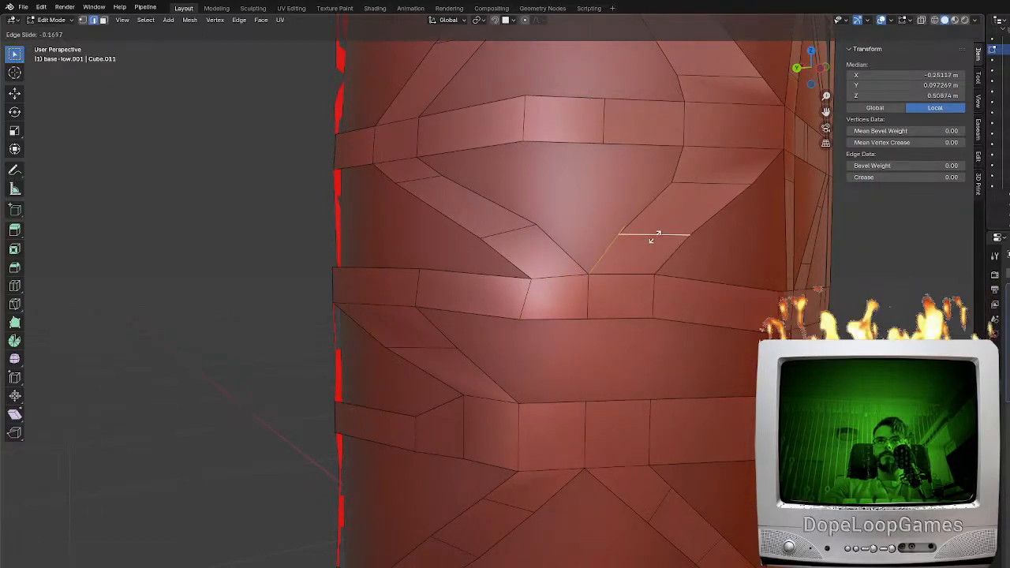
{"action": "left_click", "coordinate": [655, 237]}
{"action": "left_click", "coordinate": [577, 228]}
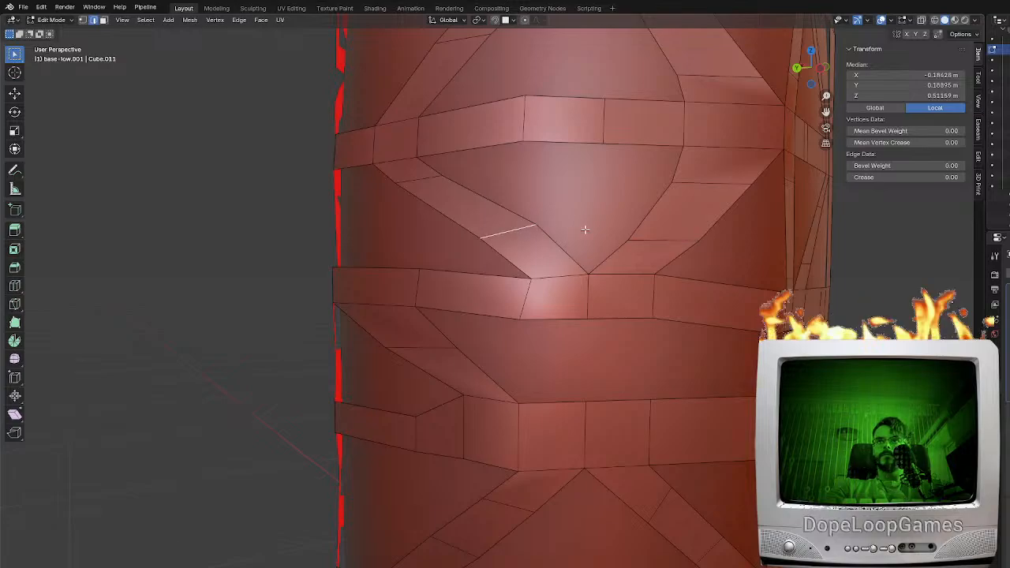
{"action": "key", "text": "g"}
{"action": "left_click", "coordinate": [575, 234]}
Move the slanted vertical edge beside the band's side junction to even out the band's corner
{"action": "middle_click_drag", "start_coordinate": [576, 234], "coordinate": [628, 254]}
{"action": "left_click", "coordinate": [593, 307]}
{"action": "mouse_move", "coordinate": [593, 307]}
{"action": "middle_mouse_down"}
{"action": "mouse_move", "coordinate": [649, 294]}
{"action": "mouse_move", "coordinate": [542, 291]}
{"action": "mouse_move", "coordinate": [581, 300]}
{"action": "middle_mouse_up"}
{"action": "key", "text": "g"}
{"action": "left_click", "coordinate": [638, 295]}
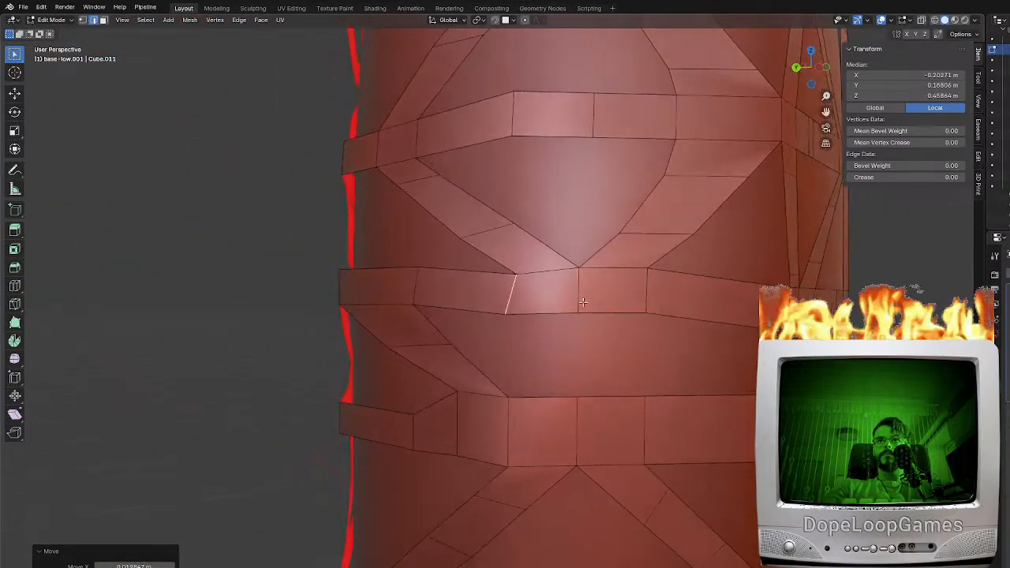
Reposition the vertical corner edges of the bands higher up the side to match the curved surface
{"action": "scroll", "coordinate": [582, 299], "scroll_direction": "down", "scroll_amount": 2}
{"action": "left_click", "coordinate": [566, 189]}
{"action": "middle_click_drag", "start_coordinate": [572, 186], "coordinate": [555, 314], "text": "shift"}
{"action": "key", "text": "g"}
{"action": "left_click", "coordinate": [523, 279]}
{"action": "left_click", "coordinate": [539, 270]}
{"action": "key", "text": "g"}
{"action": "left_click", "coordinate": [627, 332]}
Bridge the shoulder band and the neck band with a diagonal brace face and add one centred loop cut
{"action": "scroll", "coordinate": [555, 315], "scroll_direction": "down", "scroll_amount": 6}
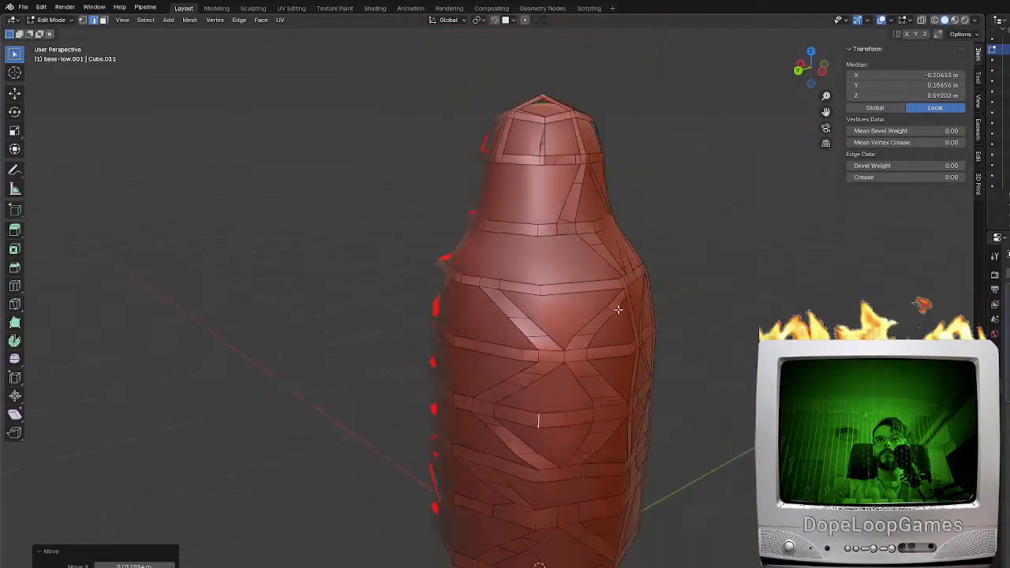
{"action": "scroll", "coordinate": [520, 300], "scroll_direction": "up", "scroll_amount": 3}
{"action": "left_click", "coordinate": [525, 296]}
{"action": "scroll", "coordinate": [526, 293], "scroll_direction": "up", "scroll_amount": 2}
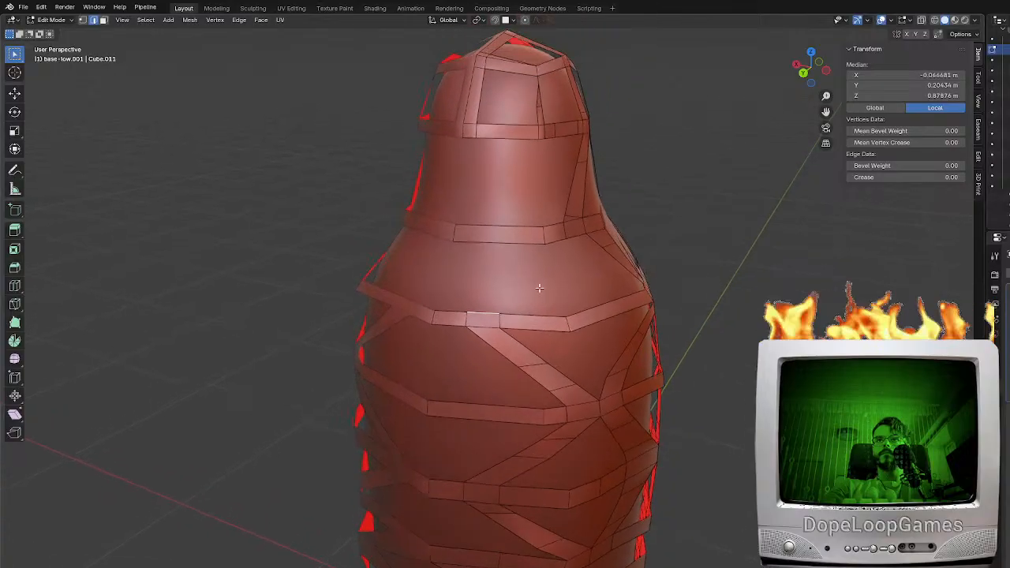
{"action": "middle_click_drag", "start_coordinate": [560, 264], "coordinate": [531, 263]}
{"action": "key", "text": "ctrl+r"}
{"action": "left_click", "coordinate": [491, 287]}
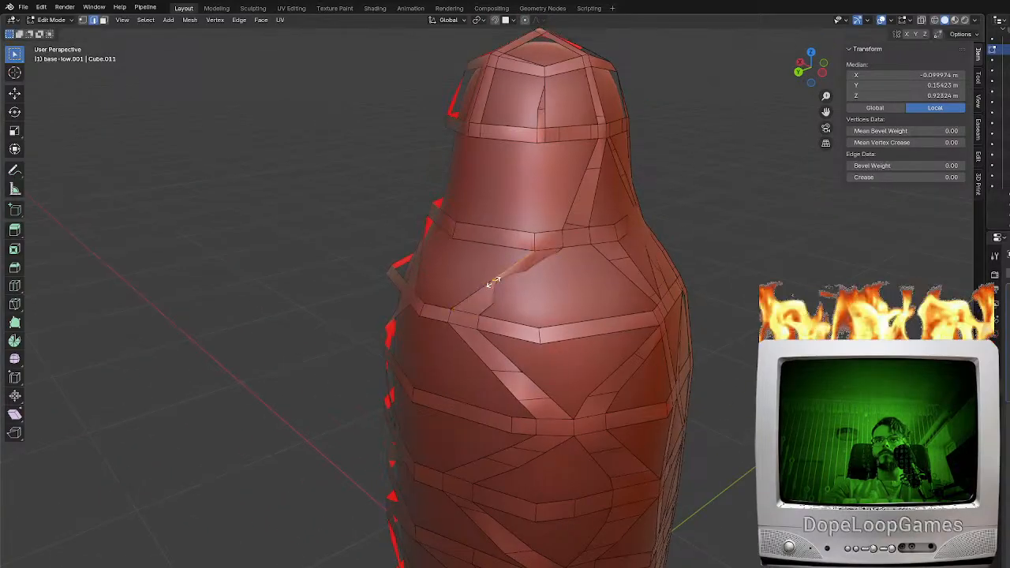
{"action": "right_click", "coordinate": [492, 285]}
Move the new shoulder brace's middle edge onto the surface with snapping, then turn snapping off and refine its position
{"action": "middle_click_drag", "start_coordinate": [459, 120], "coordinate": [496, 116]}
{"action": "scroll", "coordinate": [497, 116], "scroll_direction": "up", "scroll_amount": 4}
{"action": "key", "text": "g"}
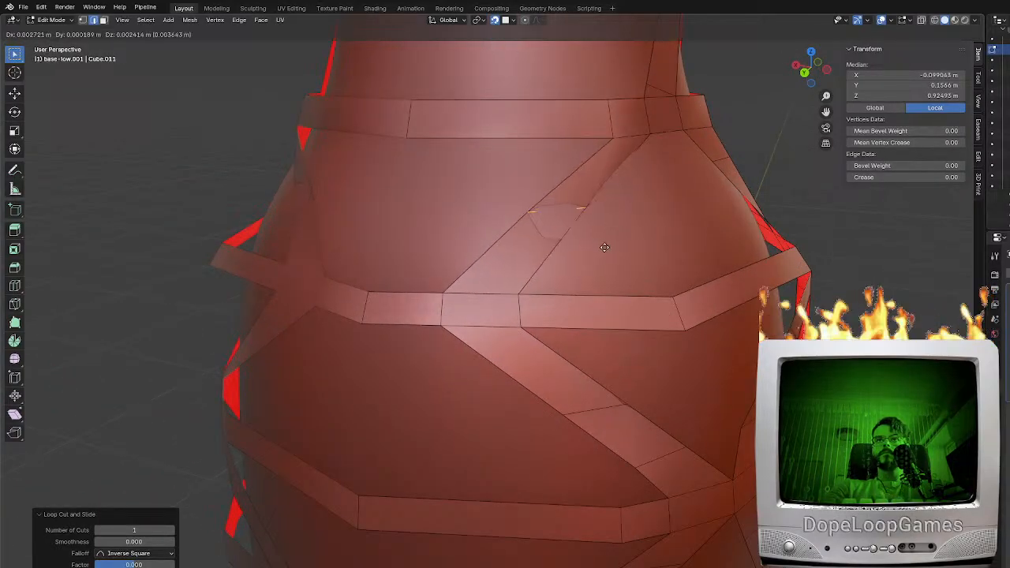
{"action": "left_click", "coordinate": [605, 249]}
{"action": "left_click", "coordinate": [493, 21]}
{"action": "key", "text": "g"}
{"action": "middle_click_drag", "start_coordinate": [647, 228], "coordinate": [689, 349]}
{"action": "left_click", "coordinate": [534, 224]}
Fill a diagonal brace from the neck band up to the head band and add one centred loop cut
{"action": "key", "text": "alt+a"}
{"action": "left_click", "coordinate": [689, 350]}
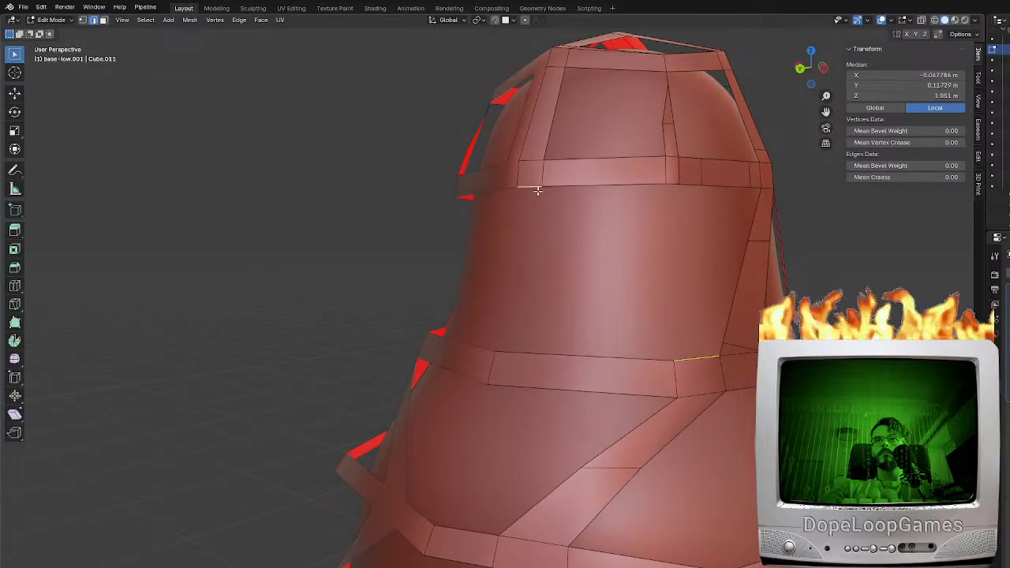
{"action": "key", "text": "f"}
{"action": "middle_click_drag", "start_coordinate": [594, 271], "coordinate": [623, 276]}
{"action": "key", "text": "ctrl+r"}
{"action": "left_click", "coordinate": [603, 267]}
{"action": "right_click", "coordinate": [603, 267]}
Move the new neck brace's middle edge out to the surface and trackball-rotate it to follow the curvature
{"action": "middle_click_drag", "start_coordinate": [593, 241], "coordinate": [719, 269]}
{"action": "key", "text": "g"}
{"action": "left_click", "coordinate": [566, 284]}
{"action": "key", "text": "r"}
{"action": "key", "text": "r"}
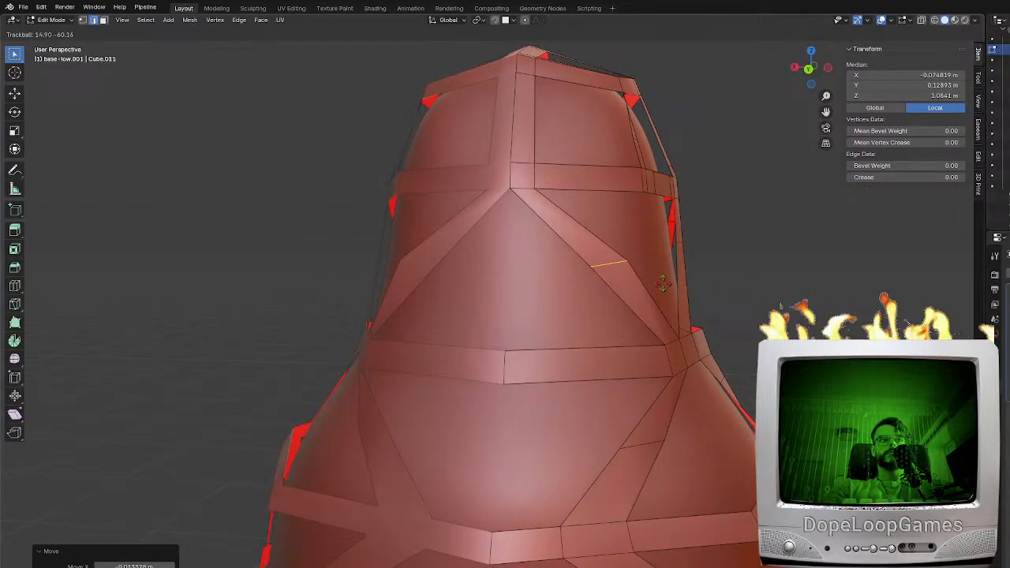
{"action": "left_click", "coordinate": [662, 284]}
Rotate the neck band's upper edge at the foot of the new brace to align with the band
{"action": "middle_click_drag", "start_coordinate": [662, 284], "coordinate": [726, 349]}
{"action": "key", "text": "r"}
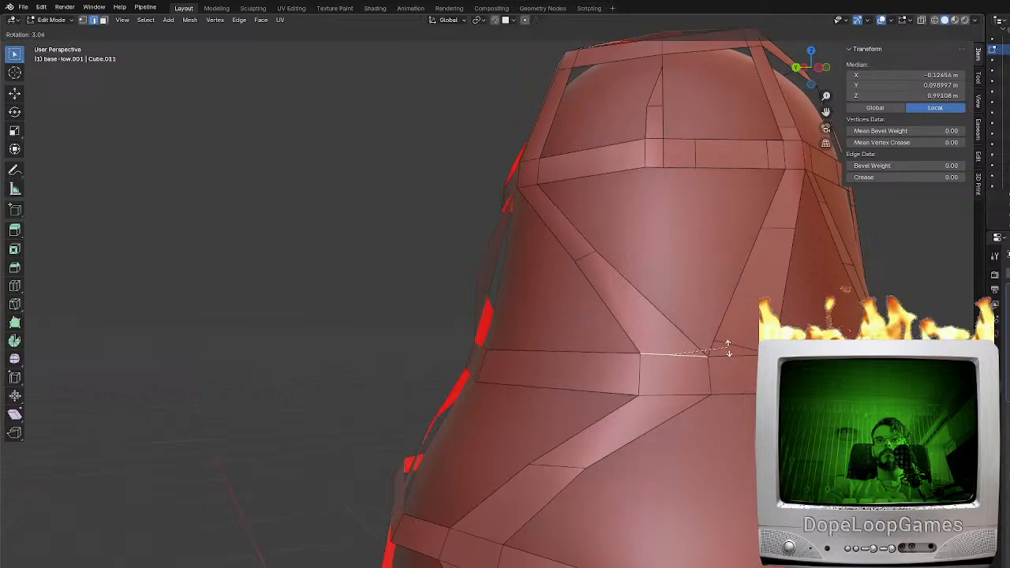
{"action": "left_click", "coordinate": [740, 342]}
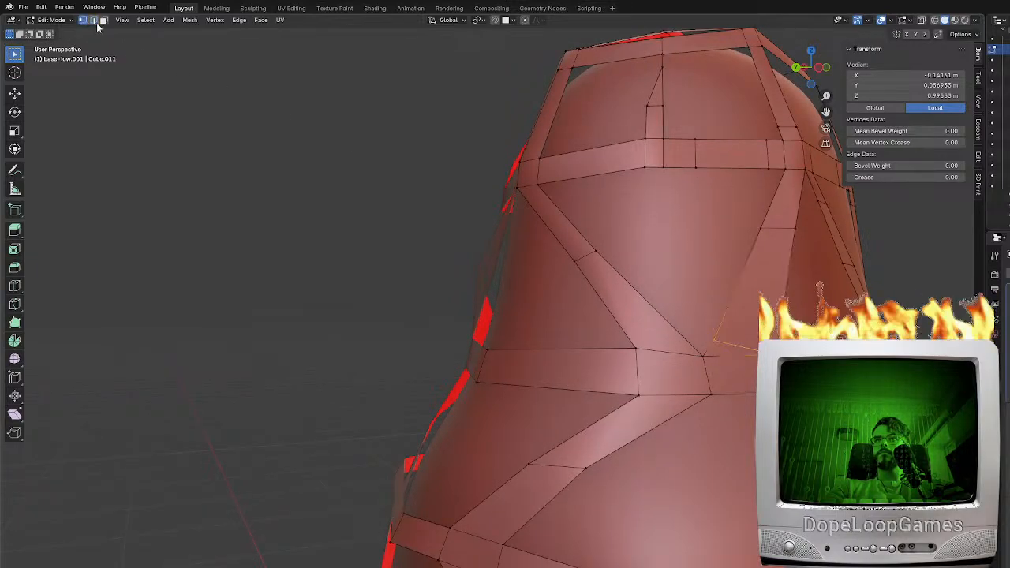
Slide the raised vertex at the foot of the neighbouring neck brace down to line up with the band's upper edge
{"action": "left_click", "coordinate": [781, 354]}
{"action": "middle_click_drag", "start_coordinate": [805, 354], "coordinate": [628, 342], "text": "shift"}
{"action": "scroll", "coordinate": [631, 343], "scroll_direction": "up", "scroll_amount": 2}
{"action": "key", "text": "g"}
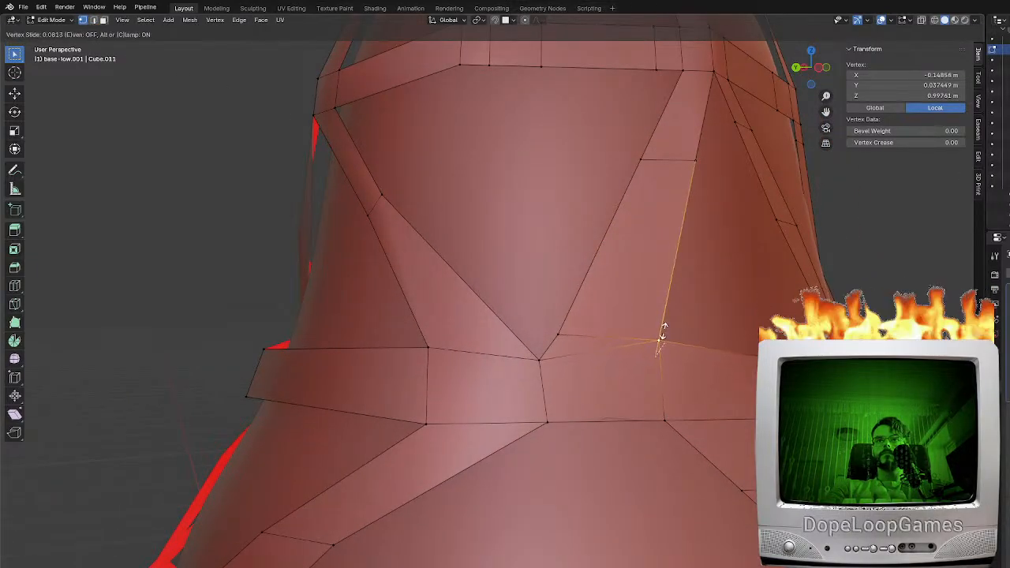
{"action": "left_click", "coordinate": [680, 365]}
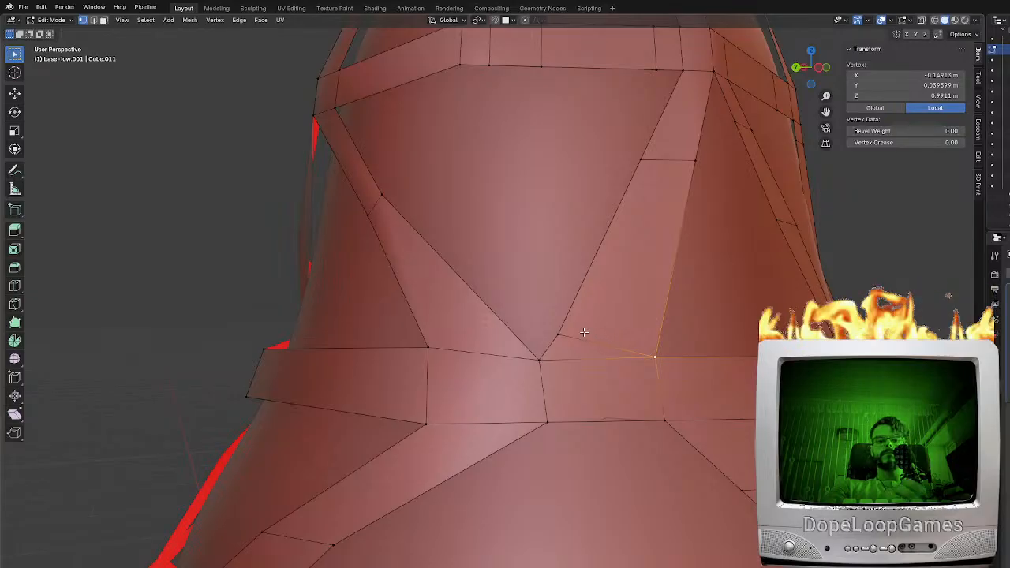
Cut a horizontal edge across the foot of that neck brace and dissolve the diagonal edge beneath it
{"action": "left_click", "coordinate": [669, 339], "text": "shift"}
{"action": "key", "text": "ctrl+z"}
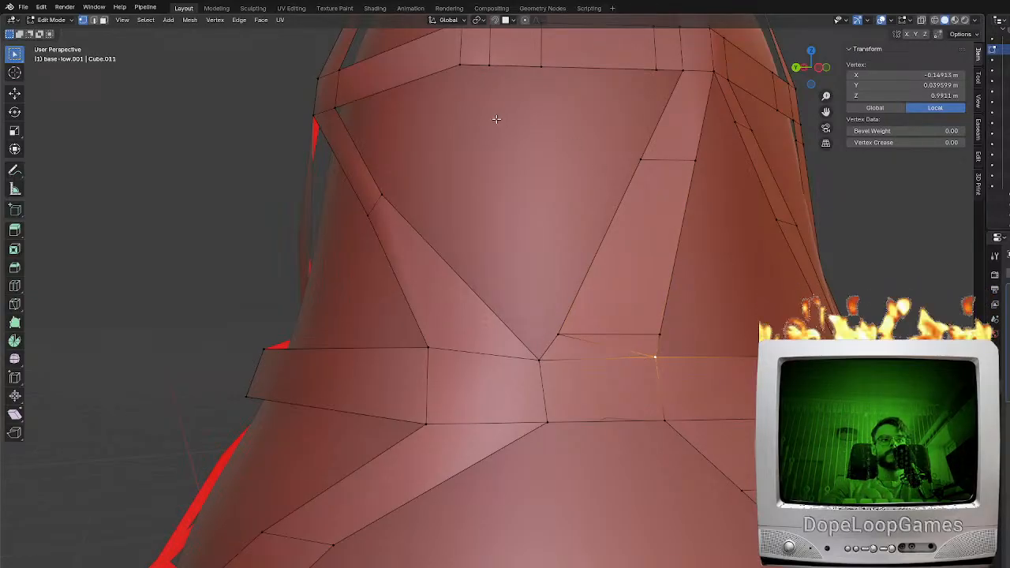
{"action": "left_click", "coordinate": [93, 20]}
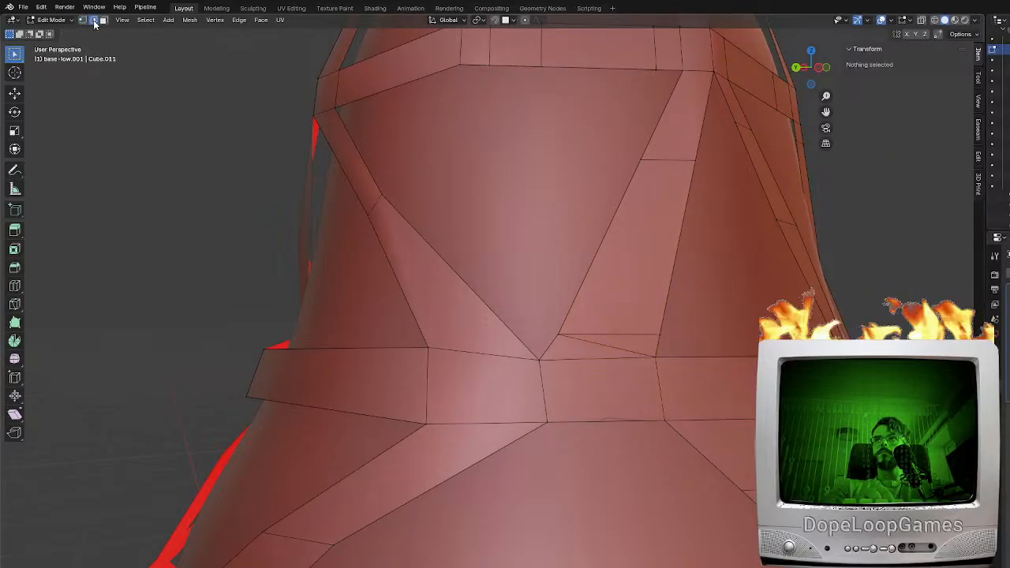
{"action": "left_click", "coordinate": [601, 350]}
{"action": "key", "text": "x"}
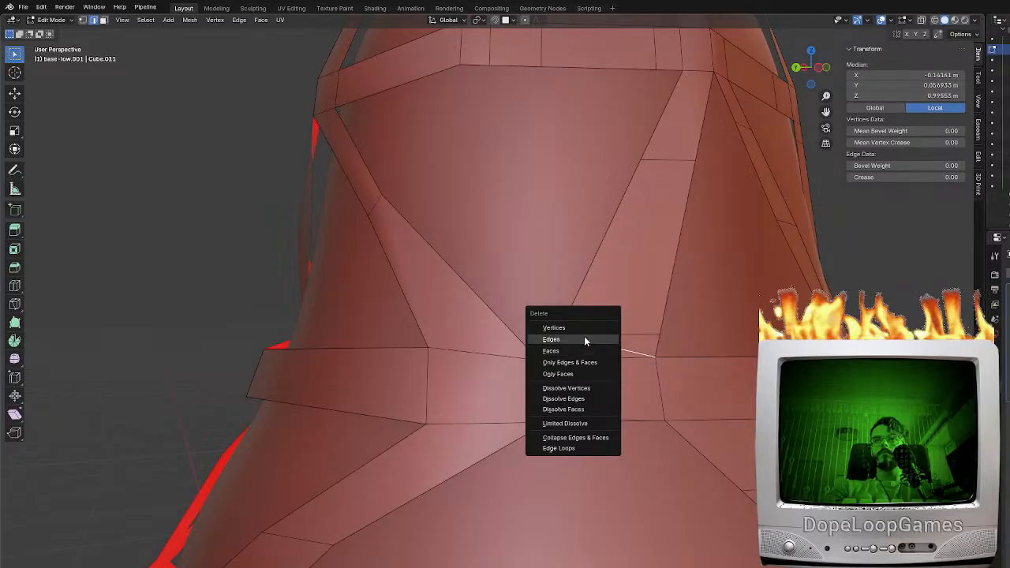
{"action": "left_click", "coordinate": [573, 399]}
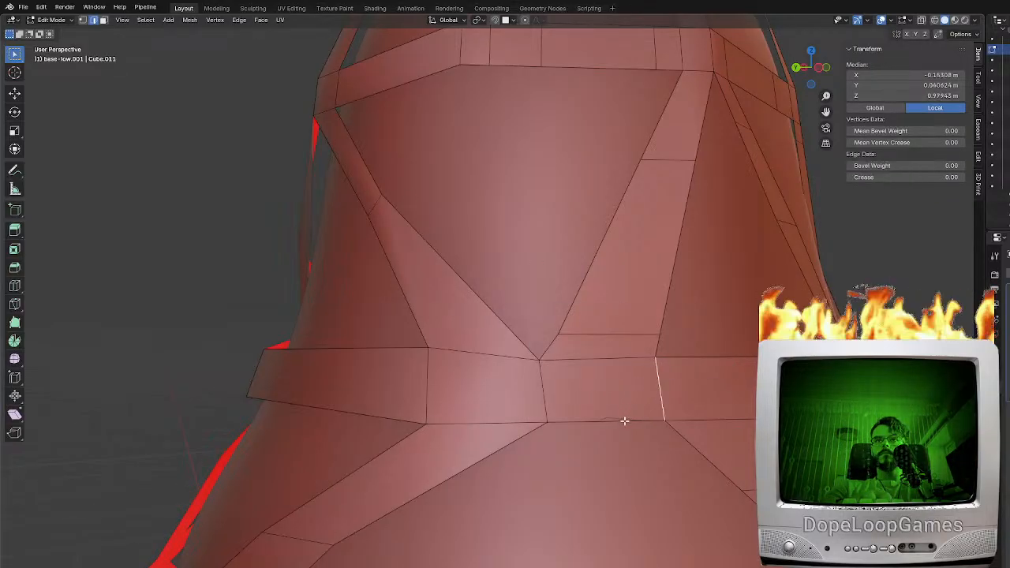
Move the neck band's next vertical edge outward so the band clears the base surface
{"action": "middle_click_drag", "start_coordinate": [663, 393], "coordinate": [299, 398]}
{"action": "left_click", "coordinate": [457, 399]}
{"action": "middle_click_drag", "start_coordinate": [360, 426], "coordinate": [548, 360]}
{"action": "key", "text": "g"}
{"action": "left_click", "coordinate": [365, 418]}
{"action": "scroll", "coordinate": [442, 228], "scroll_direction": "up", "scroll_amount": 2}
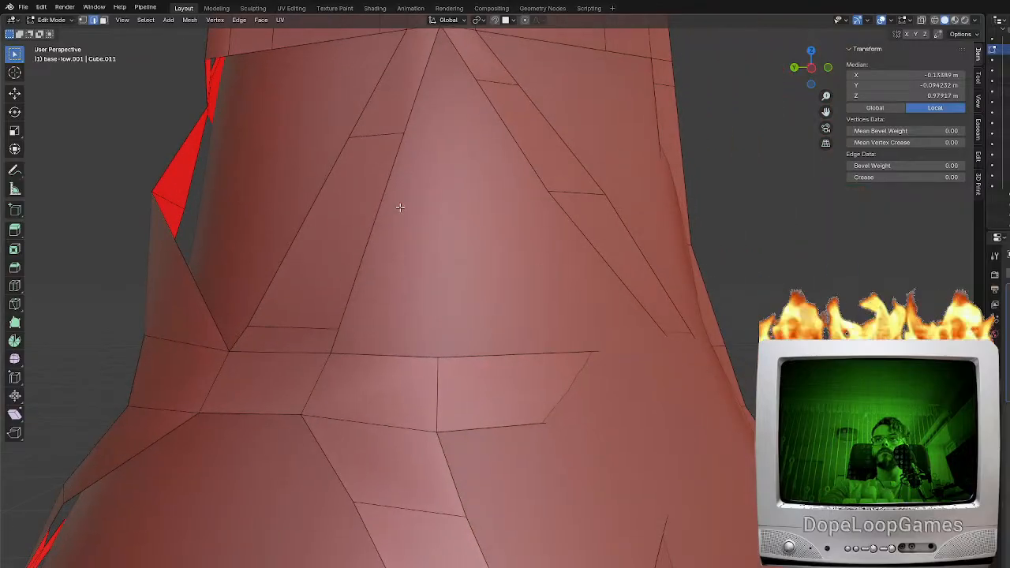
Select the buried neck band face near the opening in X-ray view and move it out to the surface
{"action": "left_click", "coordinate": [103, 19]}
{"action": "key", "text": "shift+z"}
{"action": "left_click", "coordinate": [613, 412]}
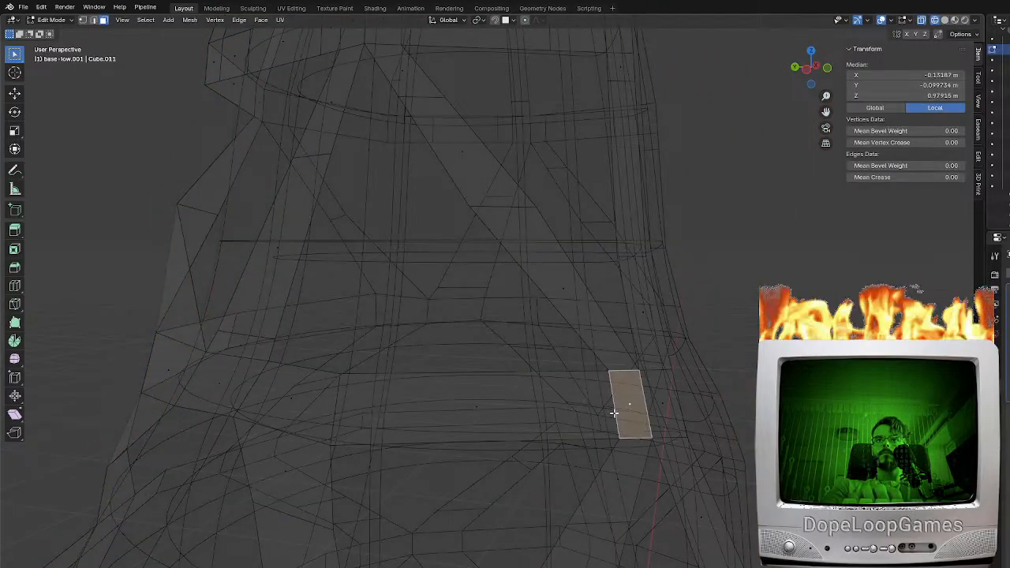
{"action": "left_click", "coordinate": [537, 382]}
{"action": "middle_click_drag", "start_coordinate": [667, 356], "coordinate": [515, 275]}
{"action": "mouse_move", "coordinate": [378, 278]}
{"action": "middle_mouse_down", "text": "shift"}
{"action": "mouse_move", "coordinate": [583, 283]}
{"action": "mouse_move", "coordinate": [562, 297]}
{"action": "mouse_move", "coordinate": [537, 253]}
{"action": "mouse_move", "coordinate": [574, 279]}
{"action": "middle_mouse_up", "text": "shift"}
{"action": "key", "text": "g"}
{"action": "left_click", "coordinate": [541, 291]}
{"action": "key", "text": "g"}
{"action": "left_click", "coordinate": [538, 265]}
Move the partly sunken brace face below the neck band, and one of the brace's edges, out to the surface
{"action": "left_click", "coordinate": [490, 376]}
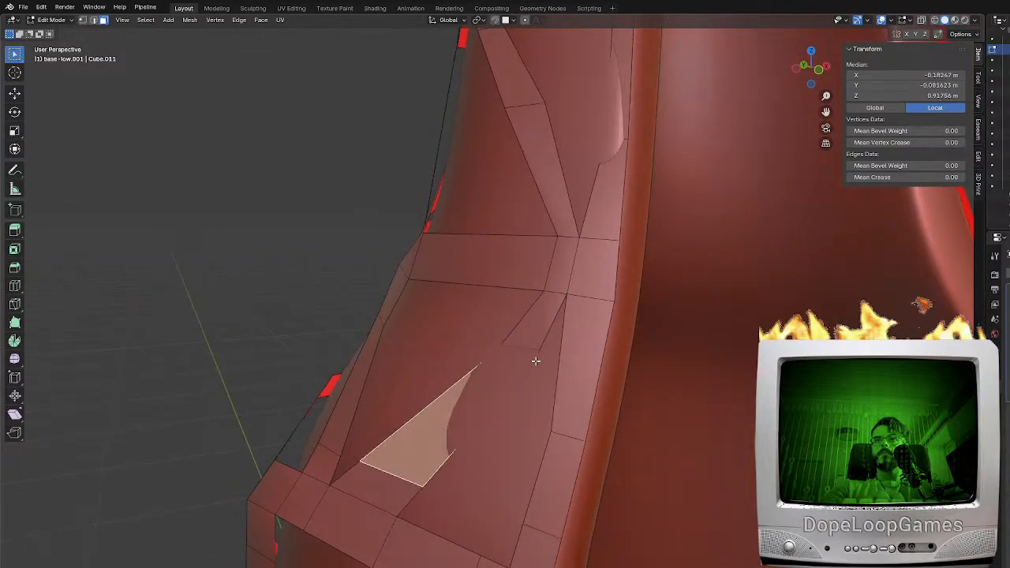
{"action": "middle_click_drag", "start_coordinate": [537, 361], "coordinate": [503, 356]}
{"action": "key", "text": "g"}
{"action": "left_click", "coordinate": [484, 347]}
{"action": "left_click", "coordinate": [94, 21]}
{"action": "left_click", "coordinate": [426, 338]}
{"action": "key", "text": "g"}
{"action": "left_click", "coordinate": [509, 348]}
Scale and reposition the lower cross edge of the brace beneath the neck band to even out its width
{"action": "key", "text": "KP_1"}
{"action": "middle_click_drag", "start_coordinate": [461, 398], "coordinate": [552, 434]}
{"action": "left_click", "coordinate": [560, 427]}
{"action": "key", "text": "s"}
{"action": "left_click", "coordinate": [632, 444]}
{"action": "key", "text": "g"}
{"action": "left_click", "coordinate": [642, 443]}
{"action": "scroll", "coordinate": [642, 438], "scroll_direction": "down", "scroll_amount": 2}
{"action": "middle_click_drag", "start_coordinate": [642, 434], "coordinate": [634, 352]}
{"action": "scroll", "coordinate": [505, 243], "scroll_direction": "up", "scroll_amount": 2}
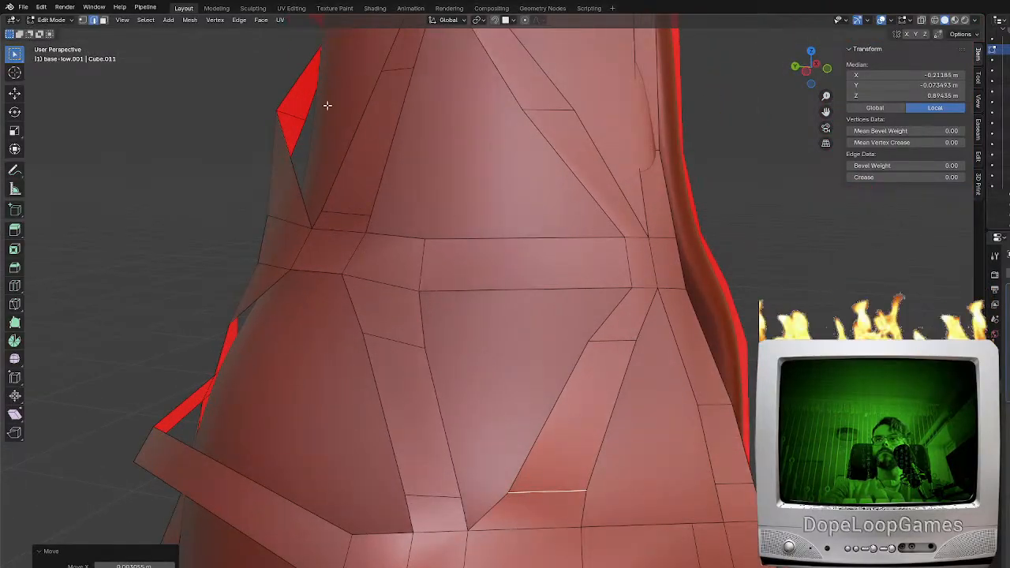
Slide the neck band's lower and upper vertices above that brace along their edges to straighten the joint
{"action": "left_click", "coordinate": [82, 21]}
{"action": "left_click", "coordinate": [629, 292]}
{"action": "middle_click_drag", "start_coordinate": [631, 292], "coordinate": [674, 291]}
{"action": "key", "text": "g"}
{"action": "key", "text": "g"}
{"action": "left_click", "coordinate": [637, 291]}
{"action": "left_click", "coordinate": [620, 241]}
{"action": "key", "text": "g"}
{"action": "key", "text": "g"}
{"action": "left_click", "coordinate": [610, 235]}
Move the end vertex of the head's upper band beside the front opening
{"action": "middle_click_drag", "start_coordinate": [638, 168], "coordinate": [482, 259], "text": "shift"}
{"action": "left_click", "coordinate": [650, 286]}
{"action": "left_click", "coordinate": [682, 277], "text": "shift"}
{"action": "key", "text": "g"}
{"action": "left_click", "coordinate": [562, 267]}
{"action": "left_click", "coordinate": [484, 256]}
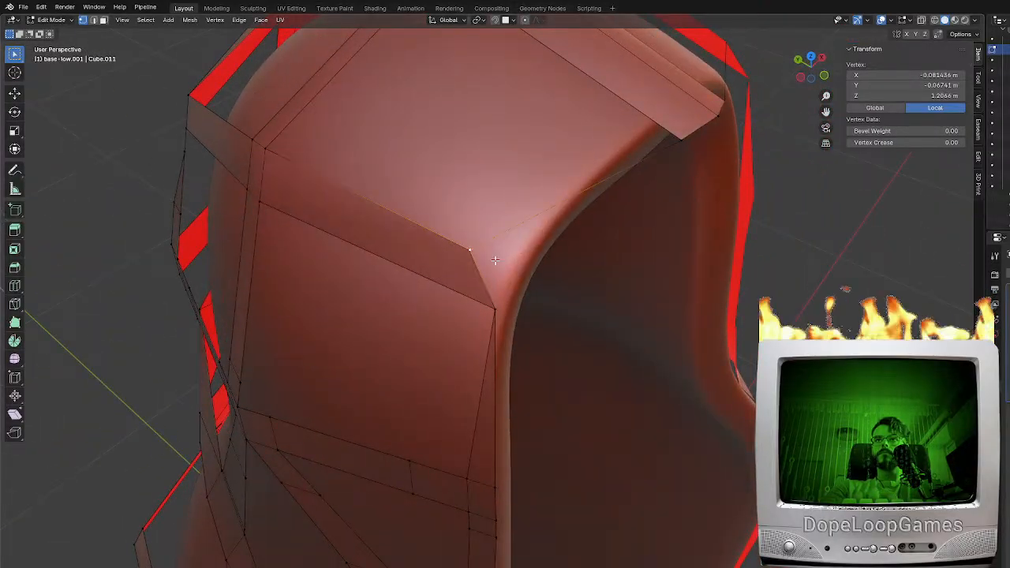
Add a loop cut close to the front end of the crown band, with a slide factor of about -0.72
{"action": "scroll", "coordinate": [509, 299], "scroll_direction": "up", "scroll_amount": 2}
{"action": "middle_click_drag", "start_coordinate": [544, 289], "coordinate": [684, 162]}
{"action": "key", "text": "ctrl+r"}
{"action": "left_click", "coordinate": [683, 161]}
{"action": "left_click", "coordinate": [769, 241]}
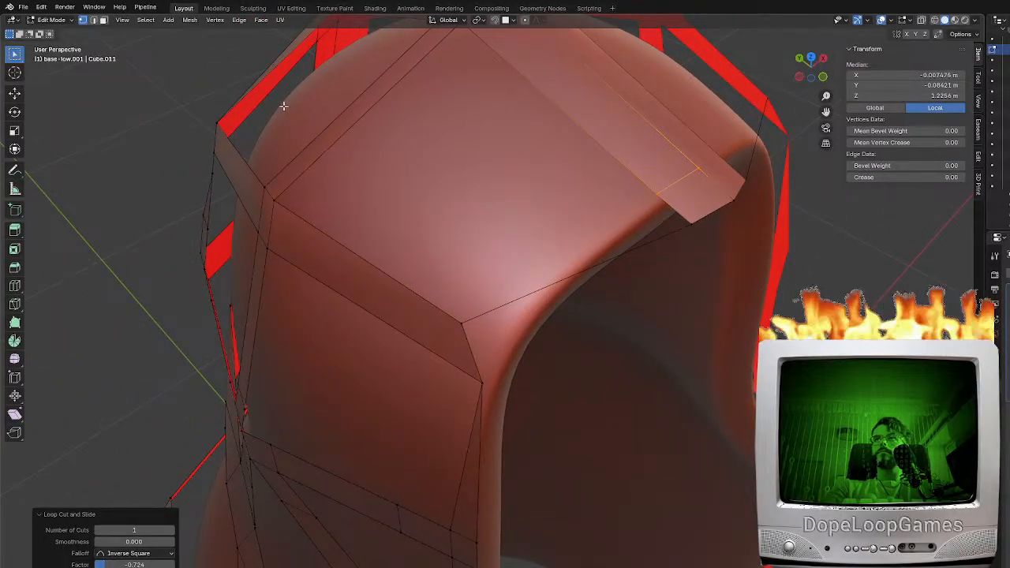
Delete the loose edge stretched across the opening between the crown band and the side head band
{"action": "left_click", "coordinate": [103, 21]}
{"action": "key", "text": "a"}
{"action": "middle_click_drag", "start_coordinate": [387, 175], "coordinate": [552, 315]}
{"action": "key", "text": "Tab"}
{"action": "key", "text": "Tab"}
{"action": "left_click", "coordinate": [93, 19]}
{"action": "left_click", "coordinate": [508, 347]}
{"action": "key", "text": "x"}
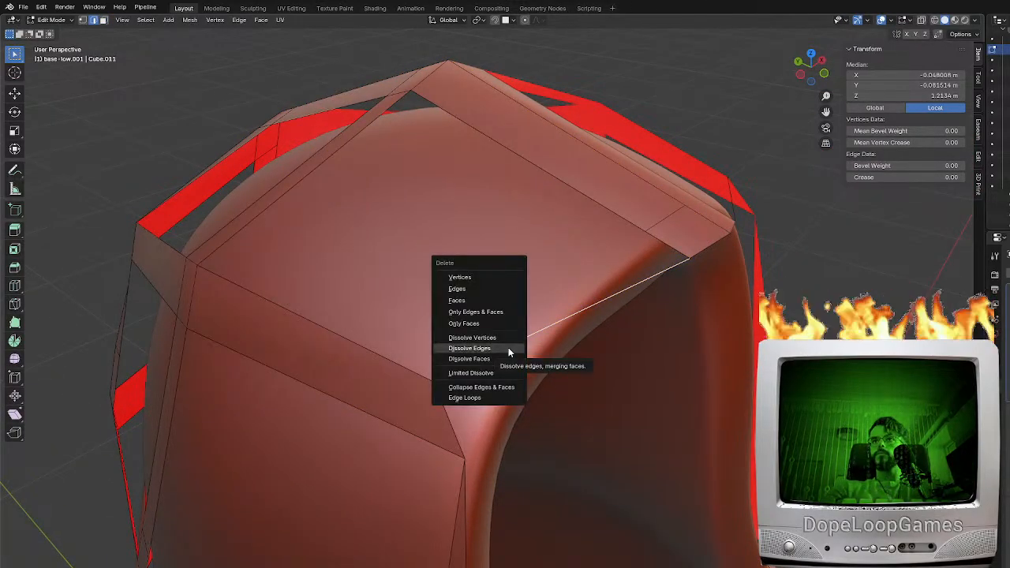
{"action": "left_click", "coordinate": [462, 288]}
Delete the narrow triangular face along the front opening between the two head bands
{"action": "middle_click_drag", "start_coordinate": [462, 289], "coordinate": [504, 418]}
{"action": "left_click", "coordinate": [471, 428]}
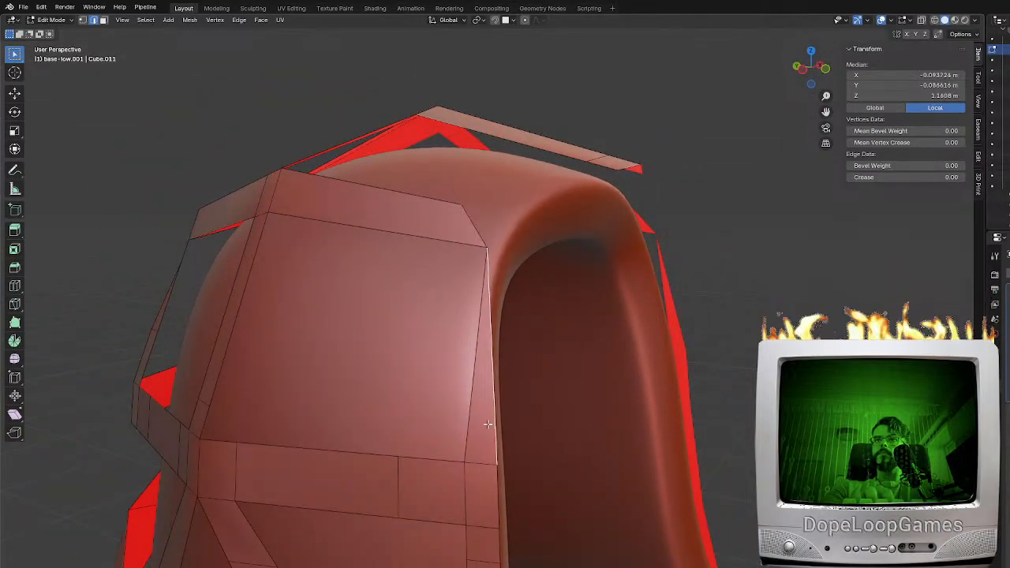
{"action": "left_click", "coordinate": [103, 22]}
{"action": "left_click", "coordinate": [490, 380]}
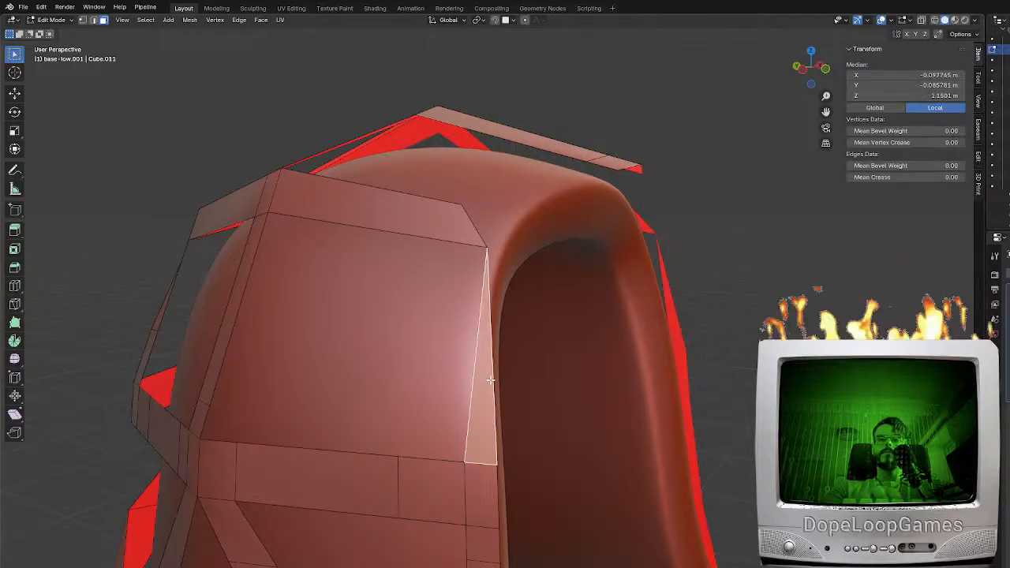
{"action": "key", "text": "x"}
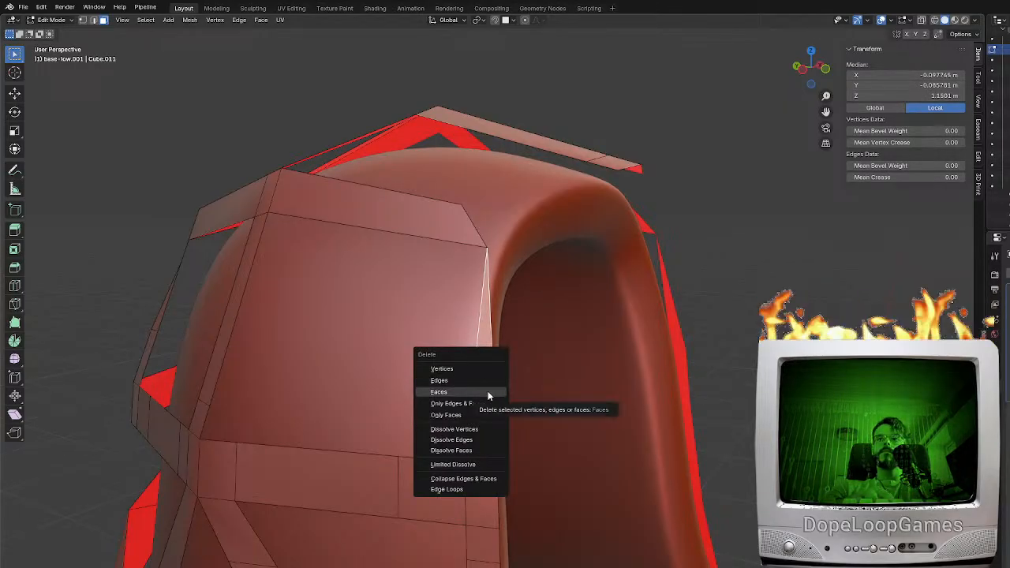
{"action": "left_click", "coordinate": [487, 381]}
Rotate the slanted end edge of the upper head band so it runs parallel to the opening's rim
{"action": "left_click", "coordinate": [477, 223]}
{"action": "middle_click_drag", "start_coordinate": [477, 222], "coordinate": [621, 229]}
{"action": "key", "text": "r"}
{"action": "key", "text": "r"}
{"action": "left_click", "coordinate": [571, 237]}
{"action": "key", "text": "r"}
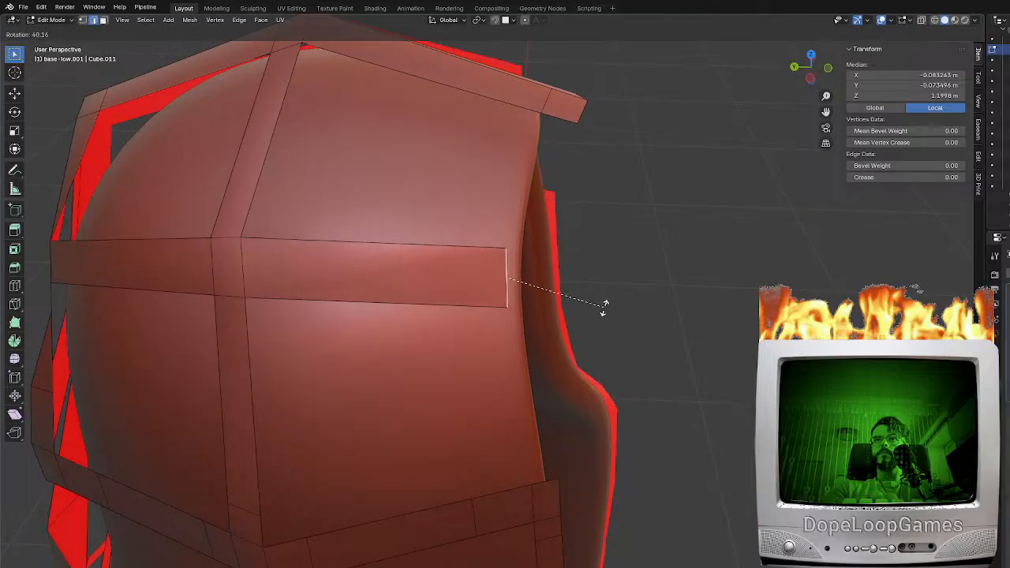
{"action": "left_click", "coordinate": [599, 318]}
Extend the upper head band's end with a short extruded segment out to the opening's rim
{"action": "mouse_move", "coordinate": [600, 317]}
{"action": "middle_mouse_down"}
{"action": "mouse_move", "coordinate": [577, 295]}
{"action": "mouse_move", "coordinate": [585, 311]}
{"action": "middle_mouse_up"}
{"action": "key", "text": "g"}
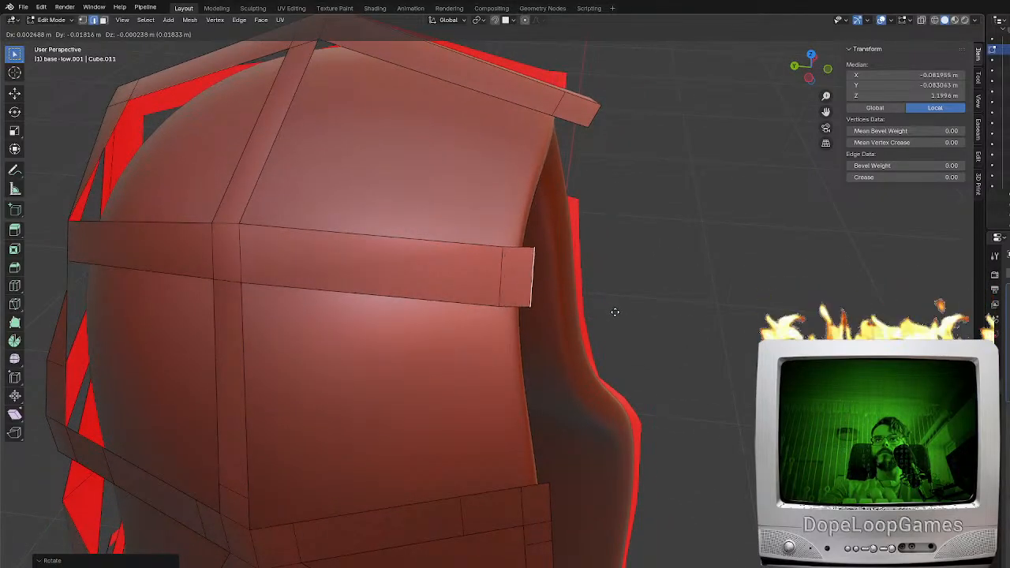
{"action": "left_click", "coordinate": [537, 308]}
Fill rim faces from the upper head band's new end segment down to the lower band and up to the crown band
{"action": "left_click", "coordinate": [526, 384]}
{"action": "left_click", "coordinate": [519, 263]}
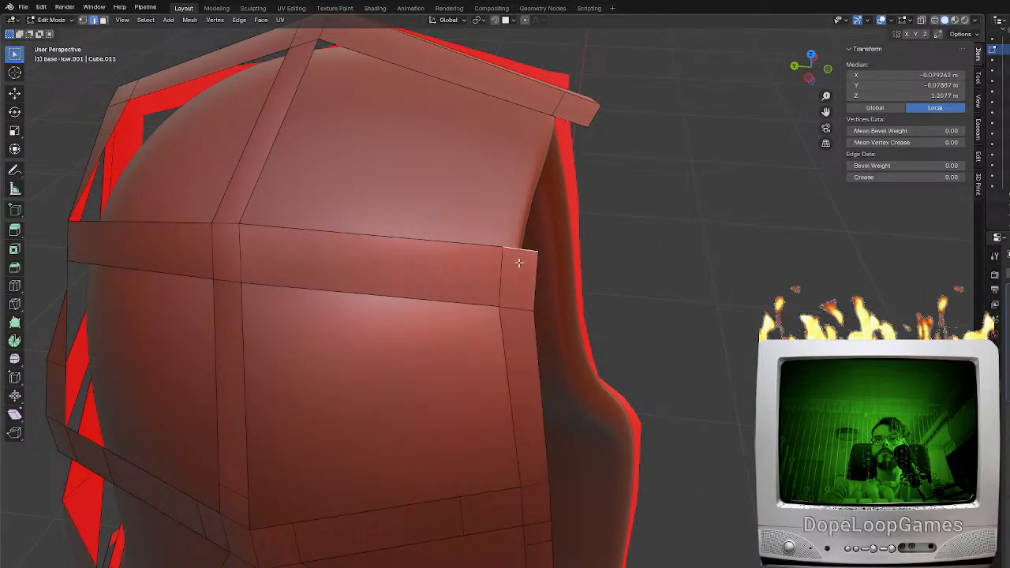
{"action": "left_click", "coordinate": [566, 126], "text": "shift"}
{"action": "key", "text": "f"}
{"action": "middle_click_drag", "start_coordinate": [540, 276], "coordinate": [482, 241]}
{"action": "key", "text": "Tab"}
{"action": "scroll", "coordinate": [464, 332], "scroll_direction": "down", "scroll_amount": 4}
{"action": "middle_click_drag", "start_coordinate": [462, 331], "coordinate": [558, 379]}
{"action": "key", "text": "Tab"}
{"action": "scroll", "coordinate": [568, 394], "scroll_direction": "up", "scroll_amount": 6}
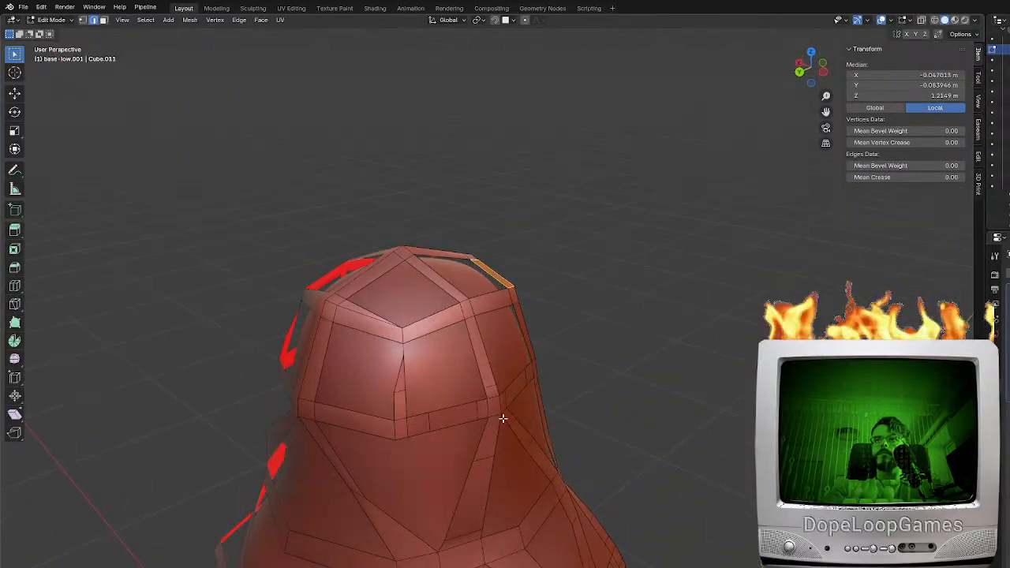
Delete the thin tapering face of the vertical strip at the back corner of the head
{"action": "scroll", "coordinate": [475, 300], "scroll_direction": "up", "scroll_amount": 2}
{"action": "left_click", "coordinate": [454, 219]}
{"action": "scroll", "coordinate": [354, 150], "scroll_direction": "up", "scroll_amount": 3}
{"action": "left_click", "coordinate": [102, 20]}
{"action": "left_click", "coordinate": [526, 352]}
{"action": "key", "text": "x"}
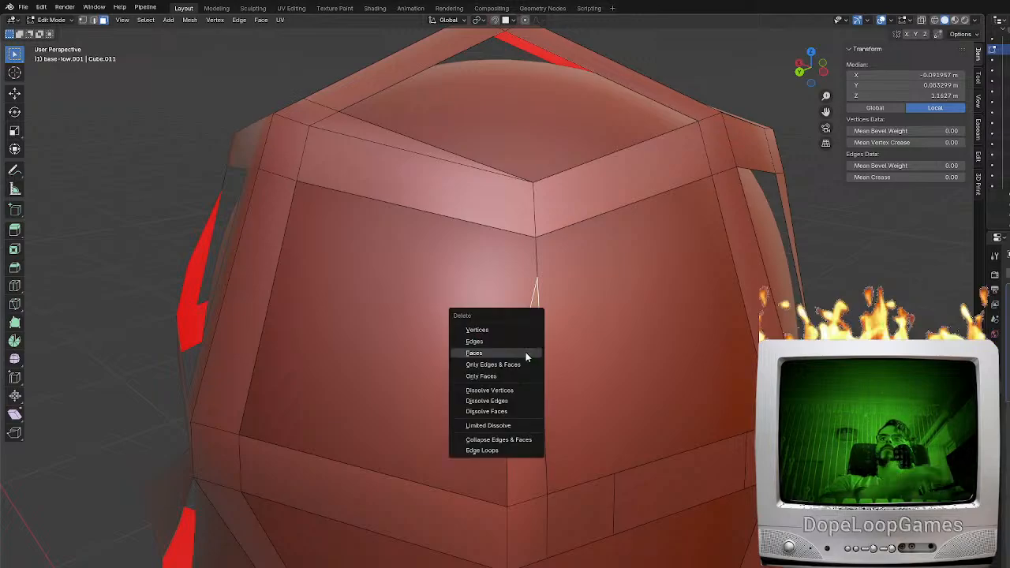
{"action": "left_click", "coordinate": [527, 354]}
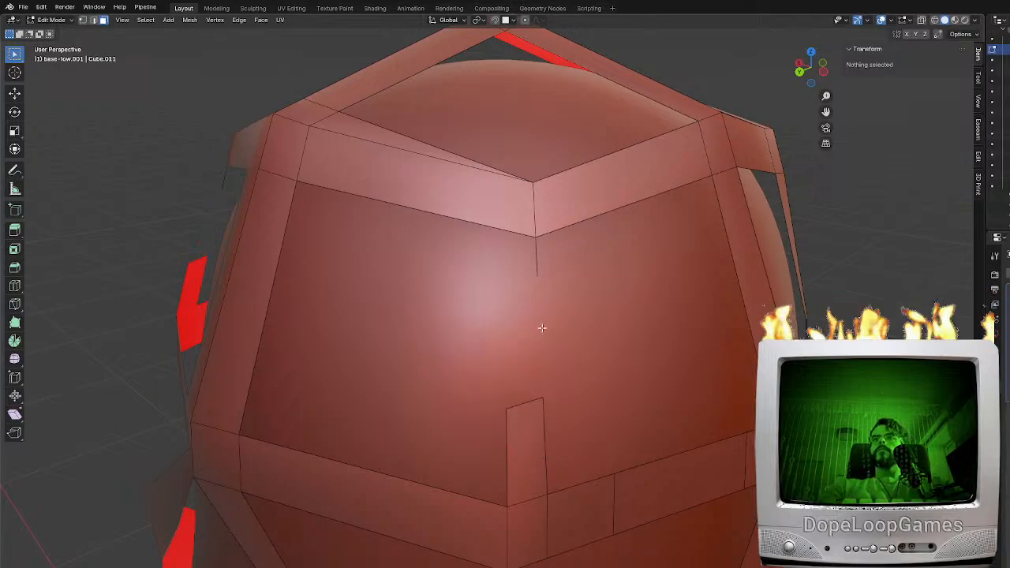
Delete the loose edge and the leftover stub face between the two bands at the head's back corner
{"action": "left_click", "coordinate": [535, 264]}
{"action": "key", "text": "x"}
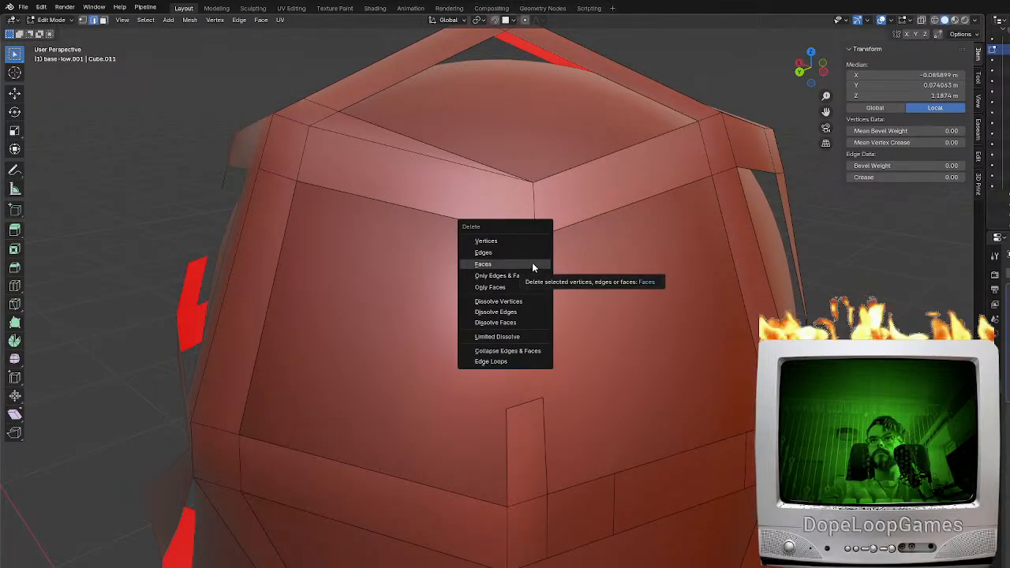
{"action": "left_click", "coordinate": [502, 252]}
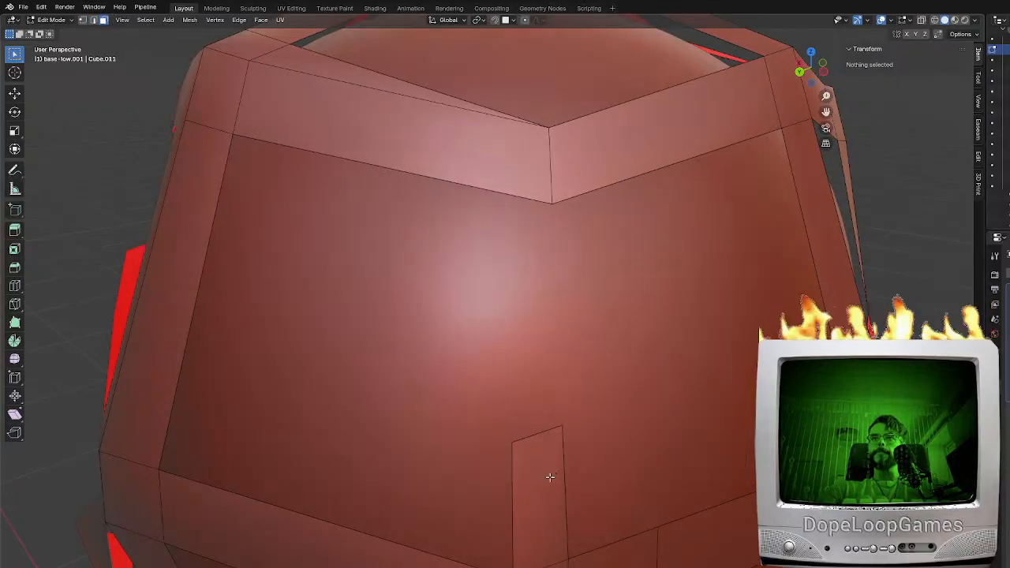
{"action": "left_click", "coordinate": [548, 476]}
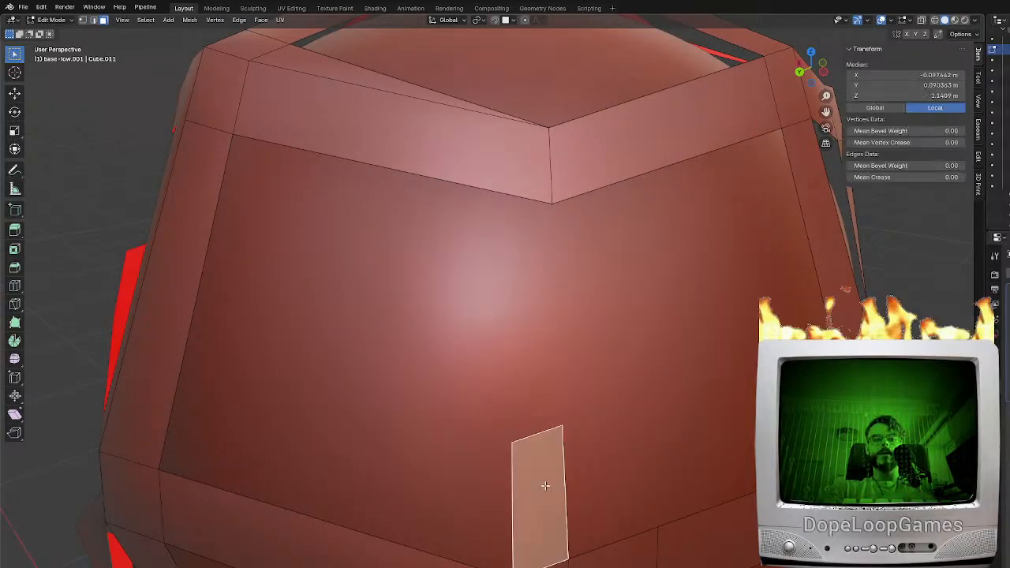
{"action": "key", "text": "x"}
{"action": "left_click", "coordinate": [520, 500]}
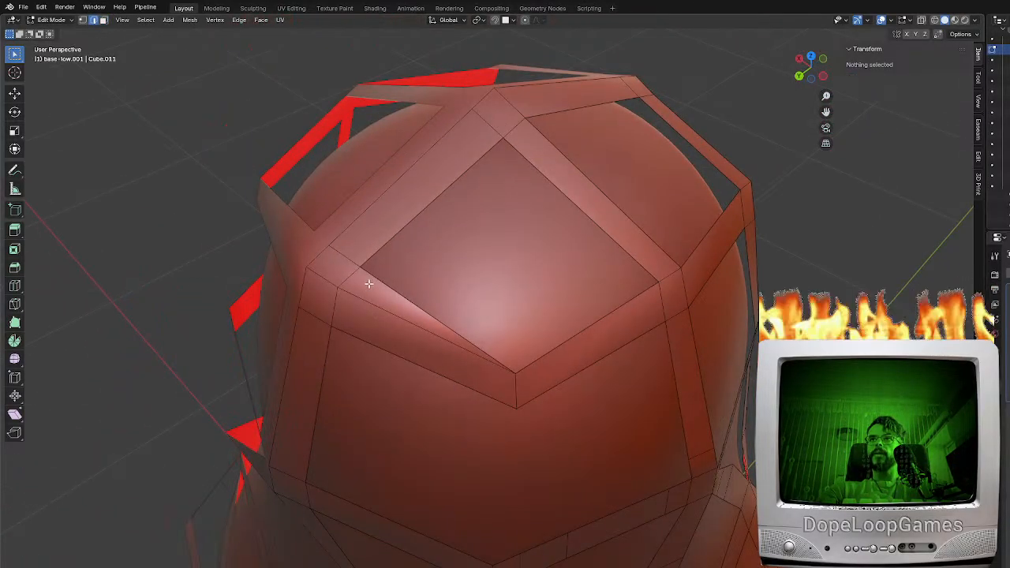
Add a loop cut to the lower head band on the uncut side of its back corner
{"action": "left_click", "coordinate": [370, 285]}
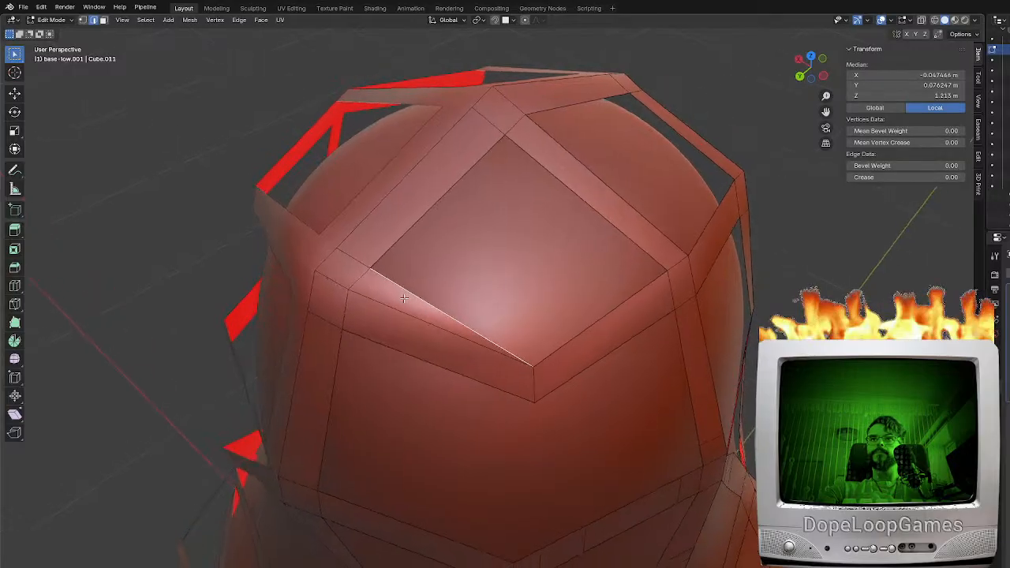
{"action": "left_click", "coordinate": [103, 20]}
{"action": "left_click", "coordinate": [392, 286]}
{"action": "middle_click_drag", "start_coordinate": [392, 286], "coordinate": [455, 297]}
{"action": "middle_click_drag", "start_coordinate": [513, 498], "coordinate": [541, 480]}
{"action": "key", "text": "ctrl+r"}
{"action": "left_click", "coordinate": [568, 465]}
{"action": "left_click", "coordinate": [656, 456]}
Delete the thin triangular face above the upper head band next to its back corner
{"action": "middle_click_drag", "start_coordinate": [657, 456], "coordinate": [520, 279]}
{"action": "left_click", "coordinate": [400, 217]}
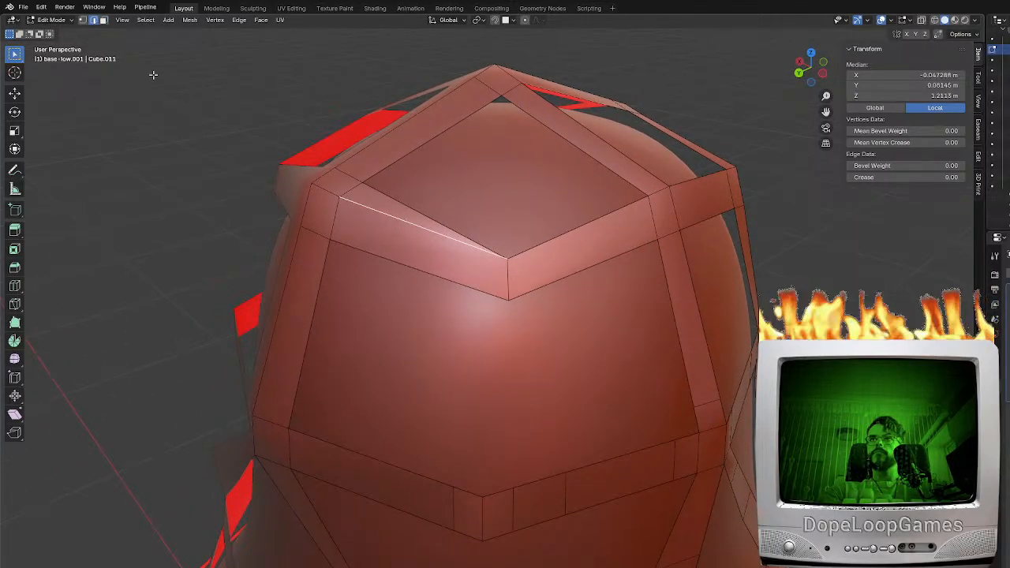
{"action": "left_click", "coordinate": [102, 21]}
{"action": "left_click", "coordinate": [372, 205]}
{"action": "middle_click_drag", "start_coordinate": [372, 206], "coordinate": [404, 219]}
{"action": "key", "text": "x"}
{"action": "left_click", "coordinate": [404, 219]}
Add a loop cut to the upper head band on each side of its back corner
{"action": "middle_click_drag", "start_coordinate": [490, 296], "coordinate": [495, 283]}
{"action": "key", "text": "ctrl+r"}
{"action": "left_click", "coordinate": [519, 239]}
{"action": "left_click", "coordinate": [590, 253]}
{"action": "middle_click_drag", "start_coordinate": [598, 254], "coordinate": [571, 251]}
{"action": "key", "text": "ctrl+r"}
{"action": "left_click", "coordinate": [455, 235]}
{"action": "left_click", "coordinate": [393, 241]}
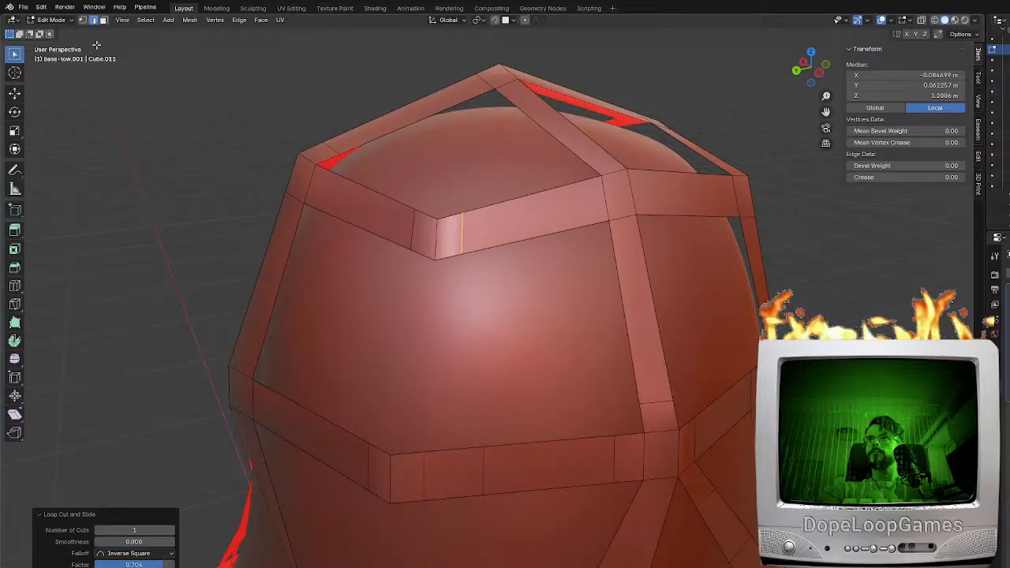
Dissolve the corner edges in the middle of the upper and lower head bands
{"action": "left_click", "coordinate": [394, 480]}
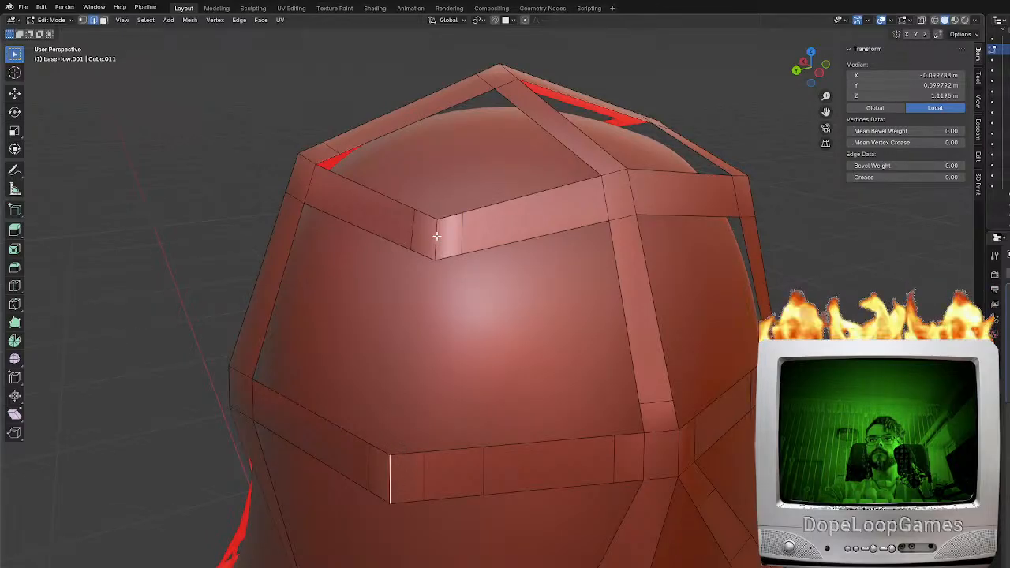
{"action": "key", "text": "x"}
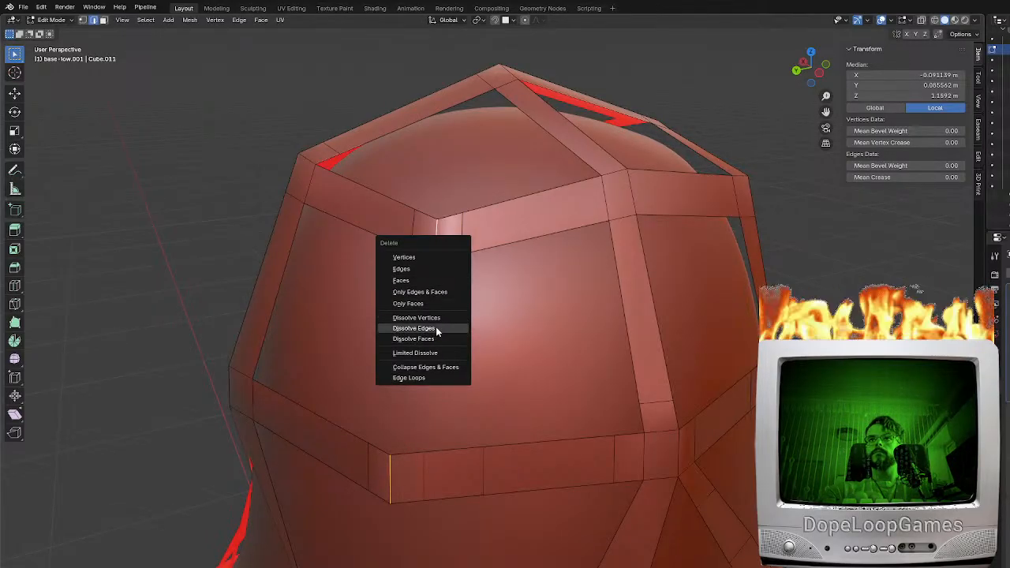
{"action": "left_click", "coordinate": [435, 328]}
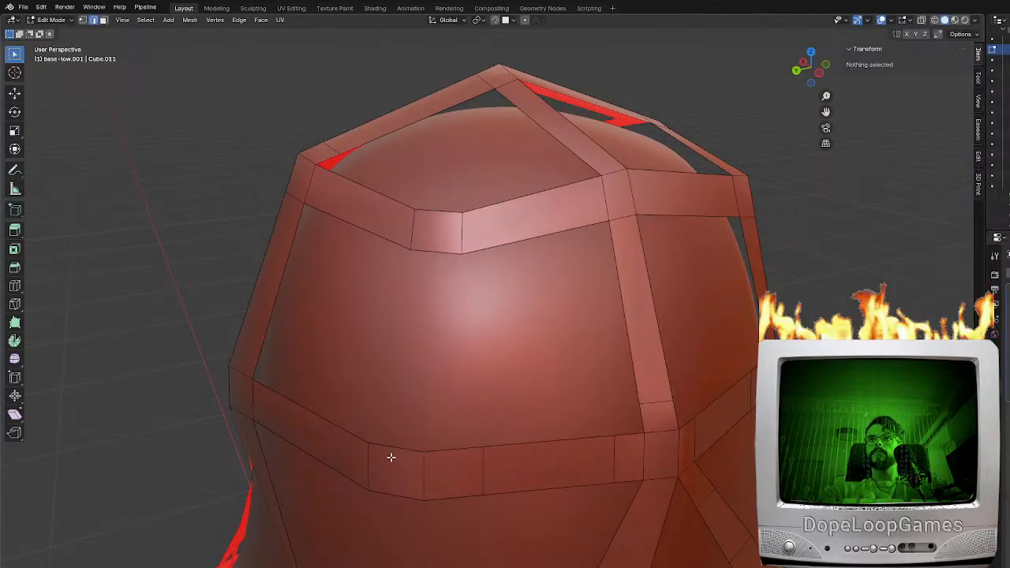
Fill a vertical strip face between the widened corner segments of the upper and lower head bands
{"action": "left_click", "coordinate": [392, 452]}
{"action": "left_click", "coordinate": [449, 259], "text": "shift"}
{"action": "key", "text": "f"}
{"action": "middle_click_drag", "start_coordinate": [466, 303], "coordinate": [502, 338]}
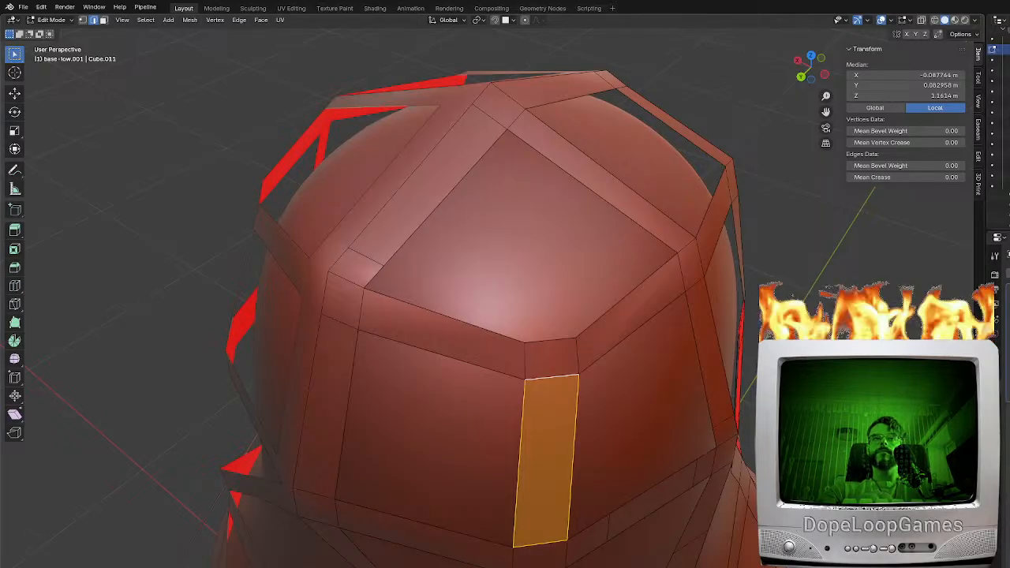
{"action": "middle_click_drag", "start_coordinate": [497, 432], "coordinate": [447, 448]}
Examine the whole frame from several sides, including its thickened and smoothed appearance, for problem areas
{"action": "scroll", "coordinate": [473, 372], "scroll_direction": "down", "scroll_amount": 4}
{"action": "middle_click_drag", "start_coordinate": [473, 371], "coordinate": [520, 390]}
{"action": "key", "text": "Tab"}
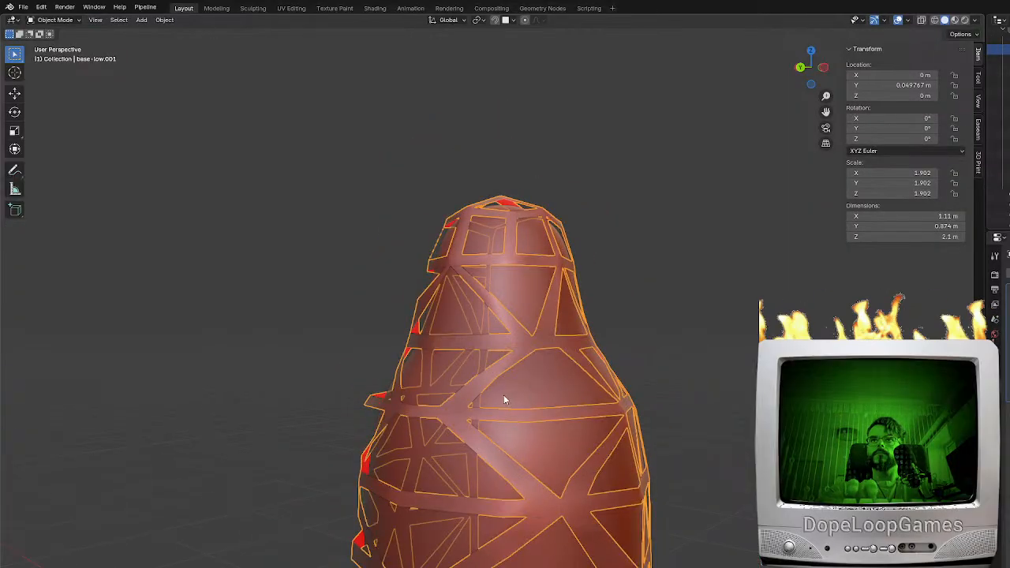
{"action": "scroll", "coordinate": [504, 396], "scroll_direction": "down", "scroll_amount": 3}
{"action": "mouse_move", "coordinate": [574, 428]}
{"action": "middle_mouse_down"}
{"action": "mouse_move", "coordinate": [570, 356]}
{"action": "mouse_move", "coordinate": [601, 371]}
{"action": "mouse_move", "coordinate": [644, 345]}
{"action": "mouse_move", "coordinate": [417, 377]}
{"action": "mouse_move", "coordinate": [567, 411]}
{"action": "middle_mouse_up"}
{"action": "scroll", "coordinate": [557, 408], "scroll_direction": "up", "scroll_amount": 3}
{"action": "key", "text": "Tab"}
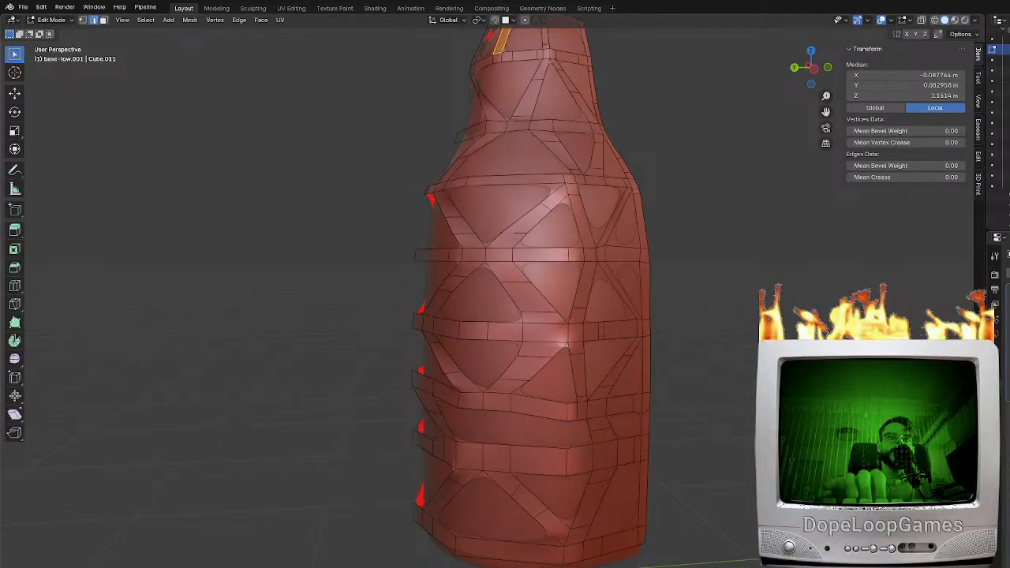
{"action": "middle_click_drag", "start_coordinate": [632, 359], "coordinate": [556, 360]}
{"action": "scroll", "coordinate": [556, 361], "scroll_direction": "up", "scroll_amount": 1}
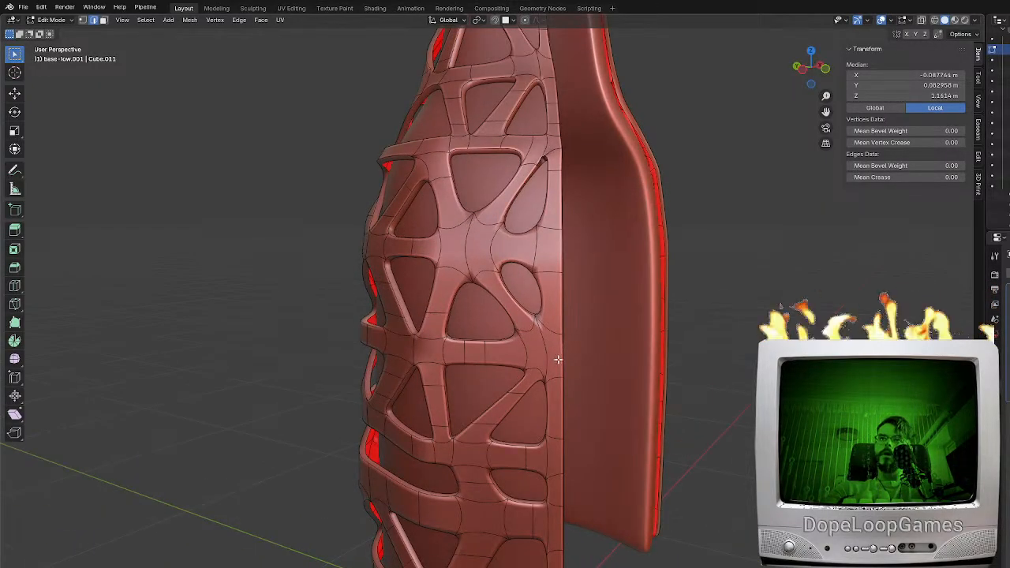
{"action": "key", "text": "Tab"}
{"action": "middle_click_drag", "start_coordinate": [714, 394], "coordinate": [553, 334]}
{"action": "scroll", "coordinate": [672, 401], "scroll_direction": "down", "scroll_amount": 4}
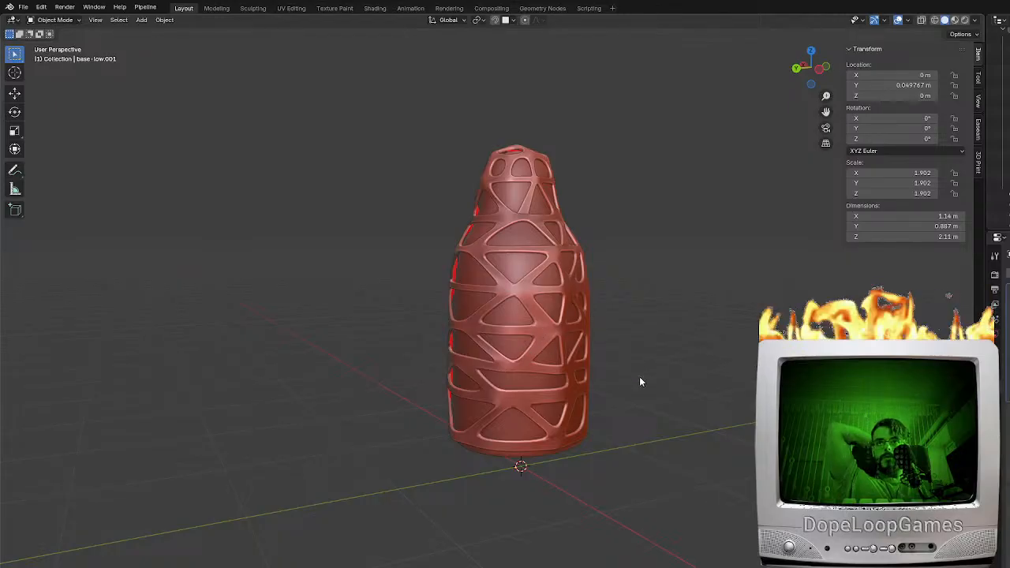
{"action": "middle_click_drag", "start_coordinate": [627, 382], "coordinate": [597, 365]}
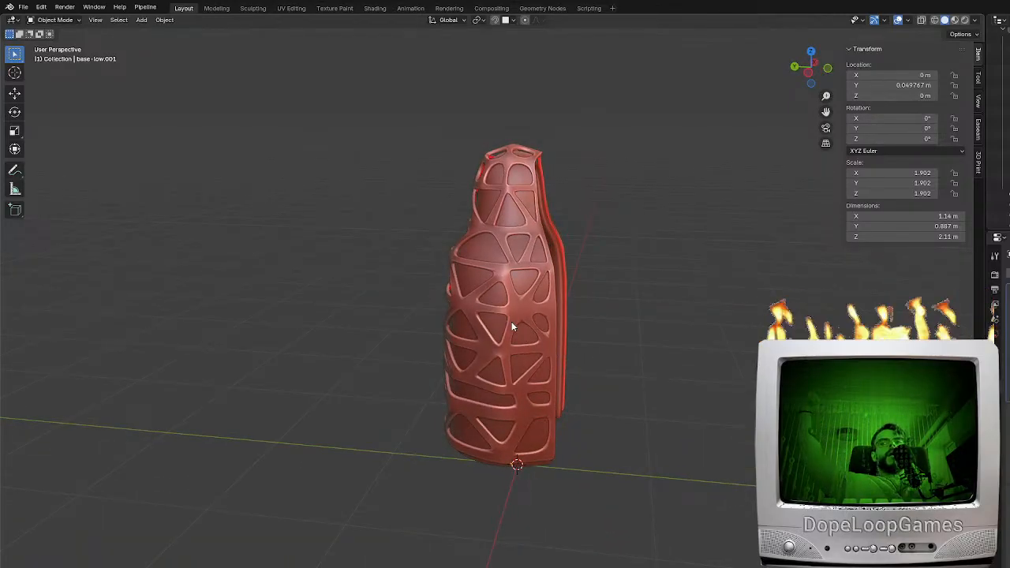
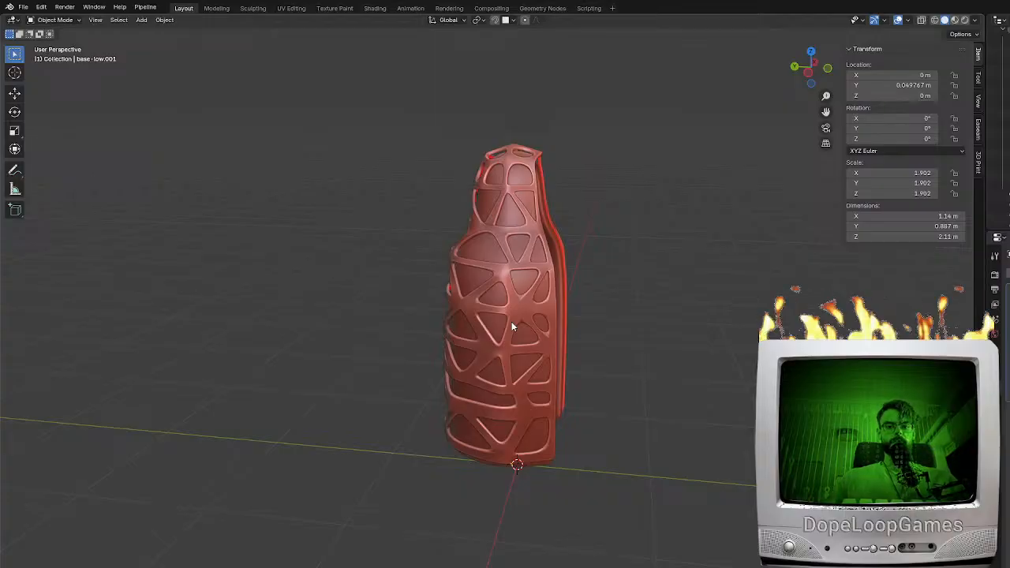
Start editing the frame's mesh with its subdivision smoothing and thickness preview switched off
{"action": "left_click", "coordinate": [511, 321]}
{"action": "key", "text": "Tab"}
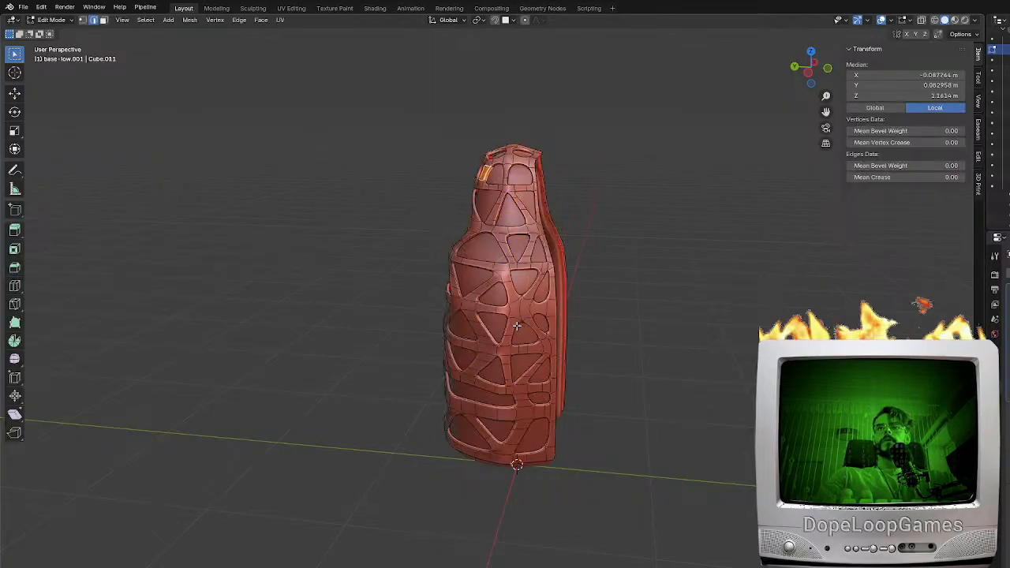
{"action": "scroll", "coordinate": [511, 321], "scroll_direction": "up", "scroll_amount": 5}
{"action": "key", "text": "ctrl+0"}
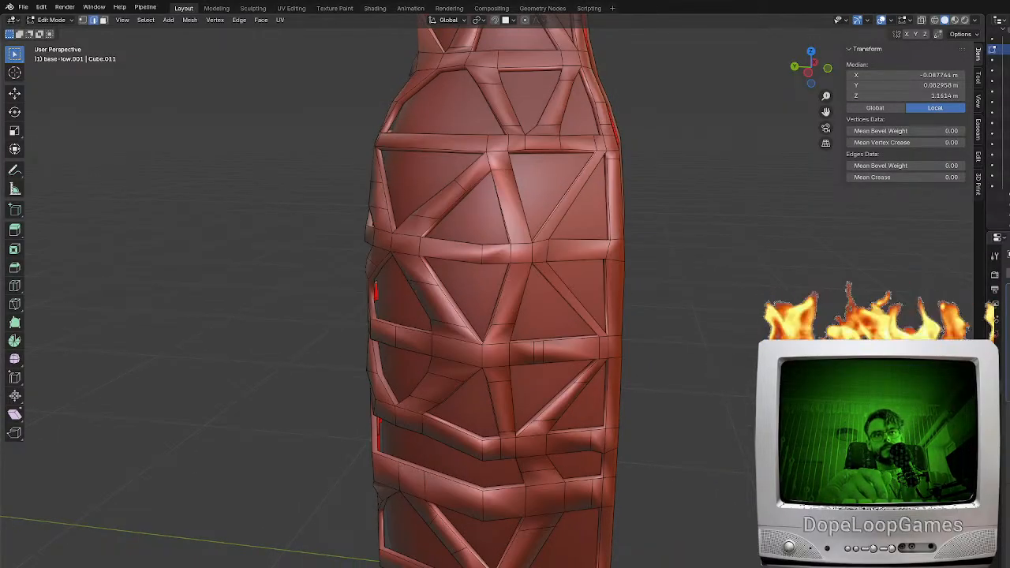
{"action": "key", "text": "ctrl+z"}
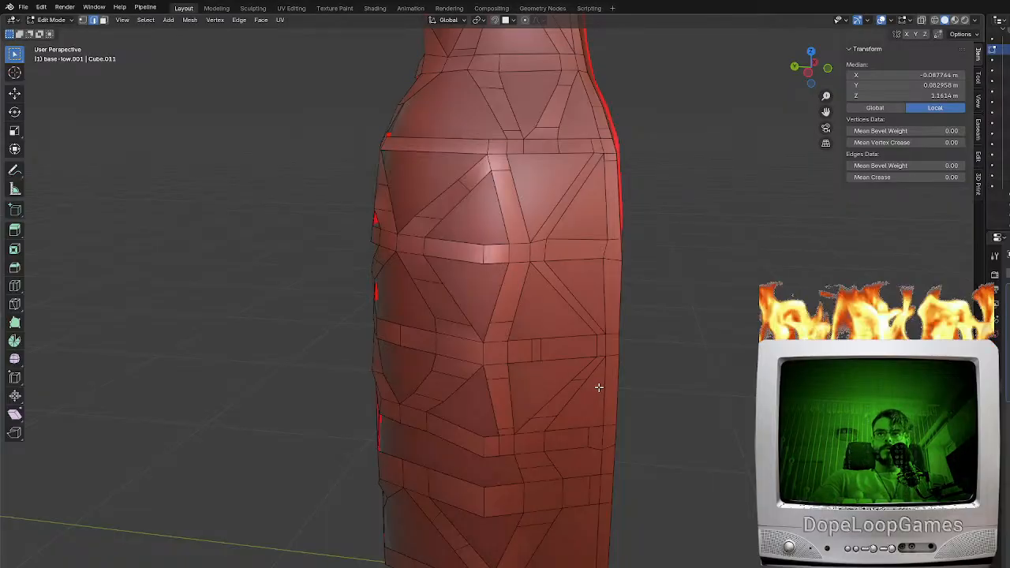
Add loop cuts to the side rim just above and below a middle band, and near the adjoining diagonal brace's lower end
{"action": "scroll", "coordinate": [579, 368], "scroll_direction": "up", "scroll_amount": 6}
{"action": "key", "text": "ctrl+r"}
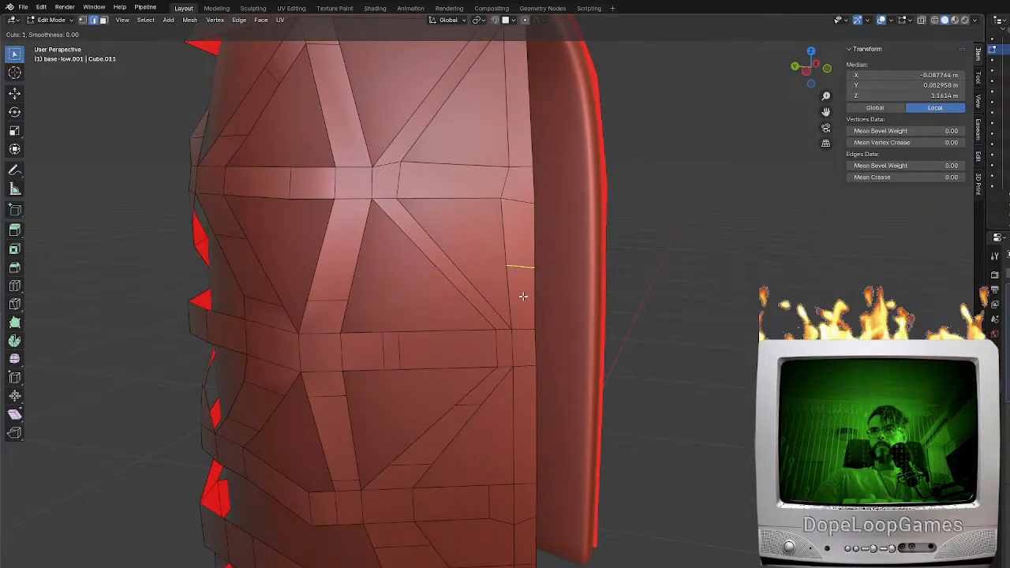
{"action": "left_click", "coordinate": [518, 285]}
{"action": "left_click", "coordinate": [522, 330]}
{"action": "key", "text": "ctrl+r"}
{"action": "left_click", "coordinate": [515, 387]}
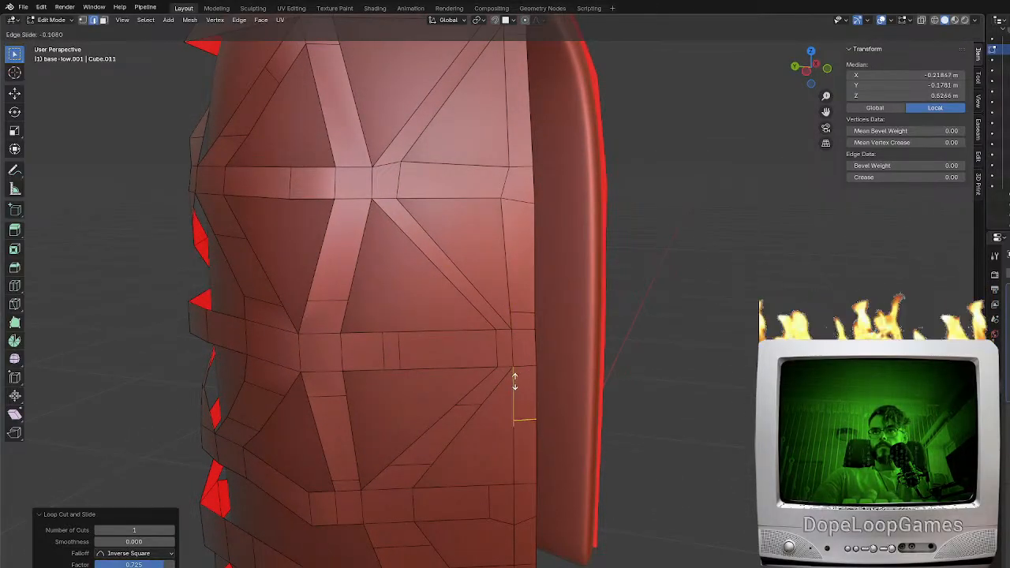
{"action": "left_click", "coordinate": [514, 346]}
{"action": "key", "text": "ctrl+r"}
{"action": "left_click", "coordinate": [483, 301]}
{"action": "left_click", "coordinate": [524, 343]}
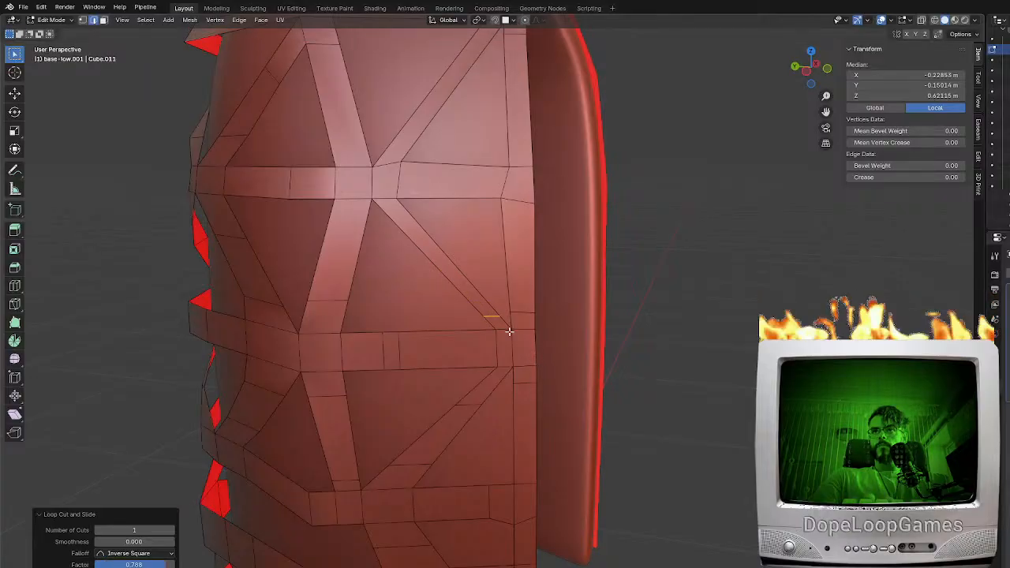
Add loop cuts to the diagonal and upright brace ends that meet at the junction on the next band up
{"action": "middle_click_drag", "start_coordinate": [524, 343], "coordinate": [646, 393], "text": "shift"}
{"action": "key", "text": "ctrl+r"}
{"action": "left_click", "coordinate": [533, 276]}
{"action": "left_click", "coordinate": [498, 243]}
{"action": "key", "text": "ctrl+r"}
{"action": "left_click", "coordinate": [485, 274]}
{"action": "left_click", "coordinate": [487, 239]}
{"action": "middle_click_drag", "start_coordinate": [477, 195], "coordinate": [518, 266], "text": "shift"}
{"action": "key", "text": "ctrl+r"}
{"action": "left_click", "coordinate": [505, 234]}
{"action": "left_click", "coordinate": [515, 266]}
Add a loop cut near each end of the diagonal brace running from that junction up to the shoulder band
{"action": "key", "text": "ctrl+r"}
{"action": "left_click", "coordinate": [587, 260]}
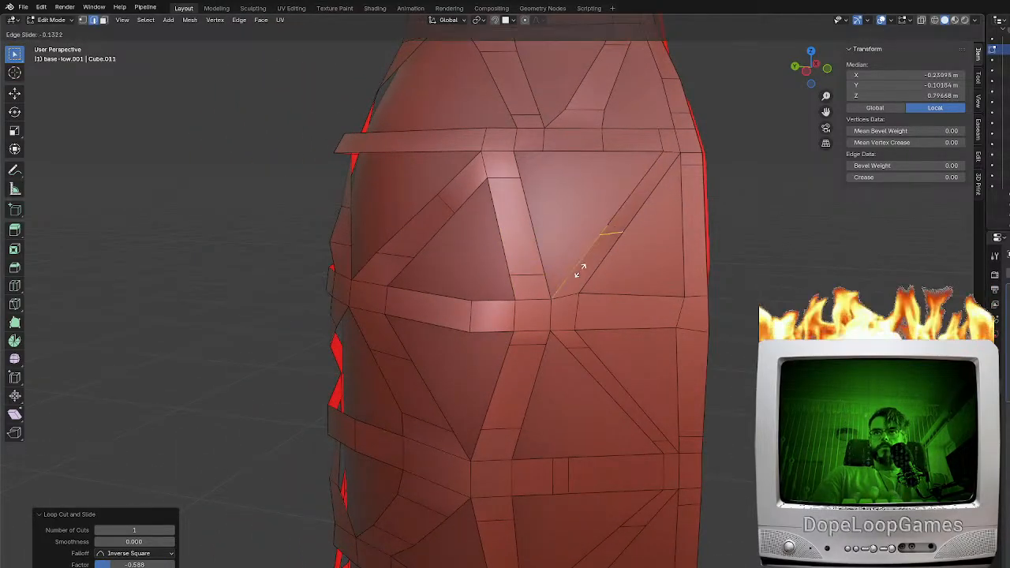
{"action": "left_click", "coordinate": [552, 306]}
{"action": "key", "text": "ctrl+r"}
{"action": "left_click", "coordinate": [624, 213]}
{"action": "left_click", "coordinate": [632, 175]}
Add loop cuts to the side rim and the adjoining band close to where they meet
{"action": "key", "text": "ctrl+r"}
{"action": "left_click", "coordinate": [686, 288]}
{"action": "left_click", "coordinate": [684, 316]}
{"action": "key", "text": "ctrl+r"}
{"action": "left_click", "coordinate": [633, 312]}
{"action": "left_click", "coordinate": [663, 314]}
Add a loop cut to the shoulder band close to its junction with the diagonal and upright braces
{"action": "middle_click_drag", "start_coordinate": [440, 271], "coordinate": [621, 298], "text": "shift"}
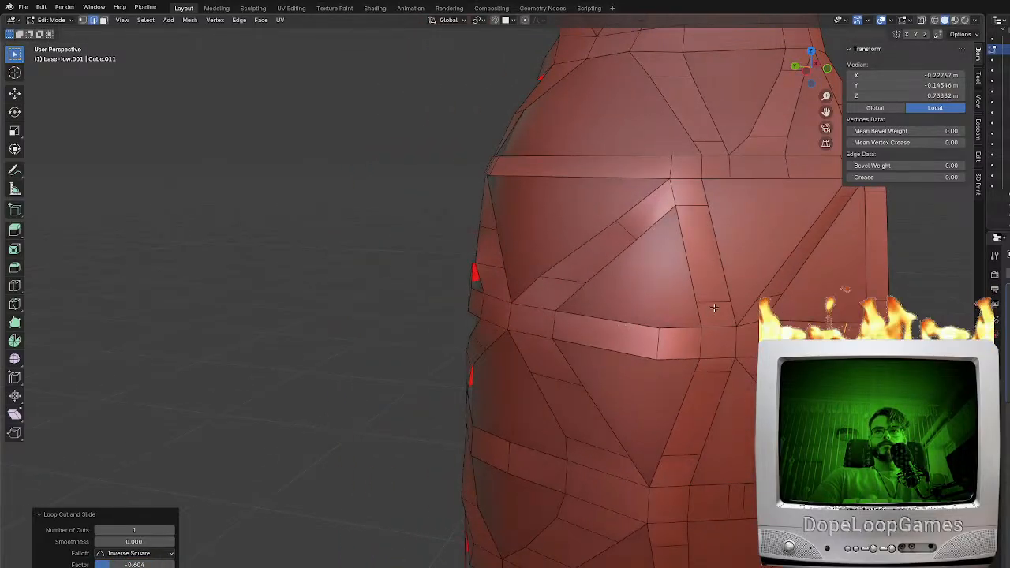
{"action": "middle_click_drag", "start_coordinate": [697, 210], "coordinate": [710, 293], "text": "shift"}
{"action": "key", "text": "ctrl+r"}
{"action": "left_click", "coordinate": [664, 298]}
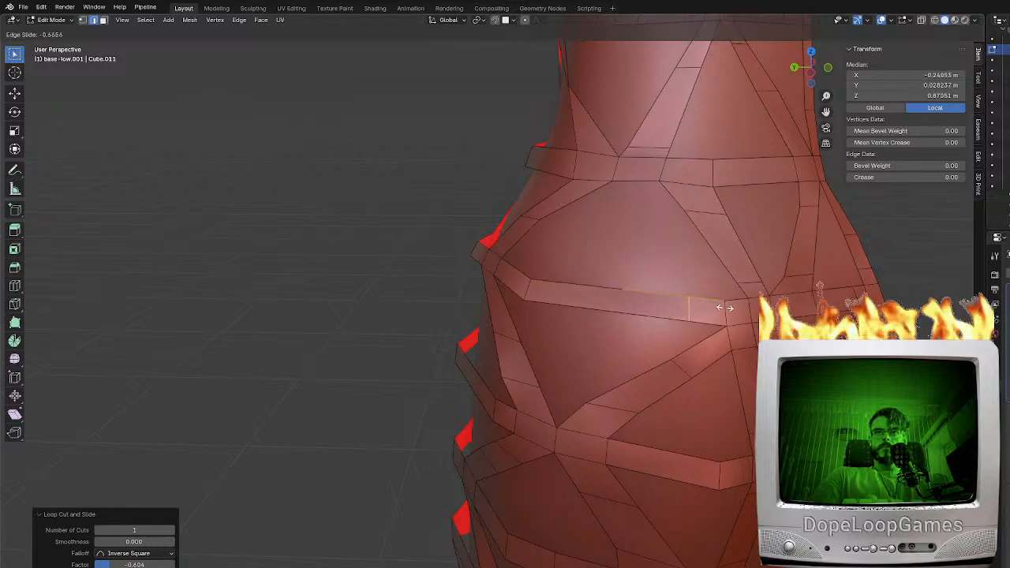
{"action": "left_click", "coordinate": [728, 317]}
Slide the crosswise corner edge of the shoulder band along the band to even out its segments
{"action": "middle_click_drag", "start_coordinate": [591, 347], "coordinate": [591, 290], "text": "shift"}
{"action": "middle_click_drag", "start_coordinate": [591, 290], "coordinate": [651, 238]}
{"action": "left_click", "coordinate": [639, 187]}
{"action": "middle_click_drag", "start_coordinate": [661, 184], "coordinate": [704, 222]}
{"action": "key", "text": "g"}
{"action": "key", "text": "g"}
{"action": "left_click", "coordinate": [643, 192]}
{"action": "key", "text": "g"}
{"action": "key", "text": "g"}
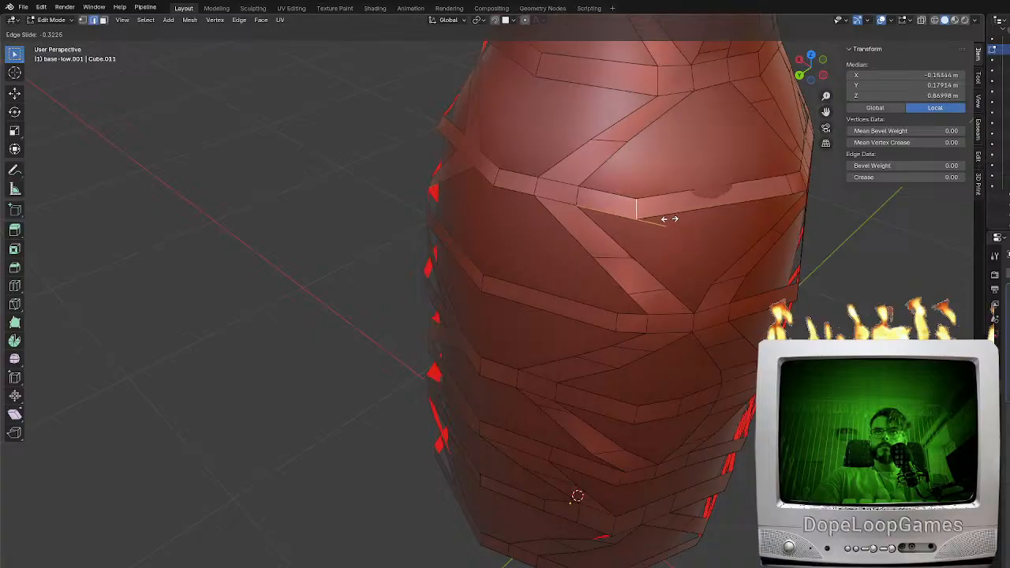
{"action": "left_click", "coordinate": [663, 219]}
Add a centred loop cut to the long shoulder band segment, and move and rotate the new edge to fit the surface
{"action": "key", "text": "ctrl+r"}
{"action": "left_click", "coordinate": [691, 197]}
{"action": "right_click", "coordinate": [692, 197]}
{"action": "middle_click_drag", "start_coordinate": [691, 197], "coordinate": [603, 198]}
{"action": "middle_click_drag", "start_coordinate": [571, 246], "coordinate": [533, 199]}
{"action": "key", "text": "g"}
{"action": "left_click", "coordinate": [523, 223]}
{"action": "key", "text": "r"}
{"action": "left_click", "coordinate": [429, 183]}
Add a loop cut near each end of the brace between the shoulder band and the neck band
{"action": "middle_click_drag", "start_coordinate": [430, 183], "coordinate": [607, 264]}
{"action": "key", "text": "g"}
{"action": "key", "text": "g"}
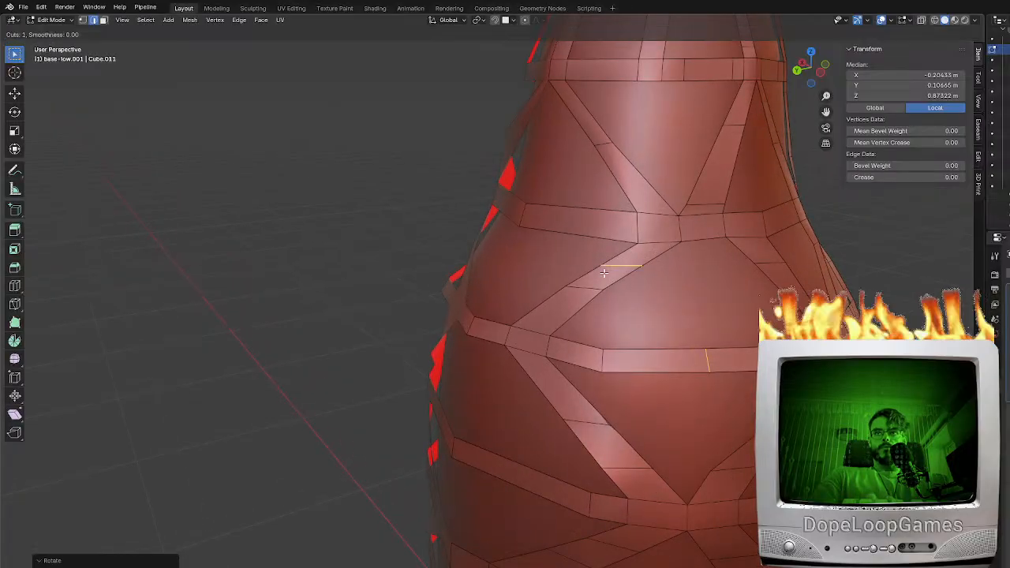
{"action": "left_click", "coordinate": [625, 257]}
{"action": "key", "text": "ctrl+r"}
{"action": "left_click", "coordinate": [534, 304]}
{"action": "left_click", "coordinate": [530, 319]}
Add a loop cut to the lower neck band close to its brace junction
{"action": "middle_click_drag", "start_coordinate": [529, 319], "coordinate": [679, 228]}
{"action": "key", "text": "g"}
{"action": "key", "text": "g"}
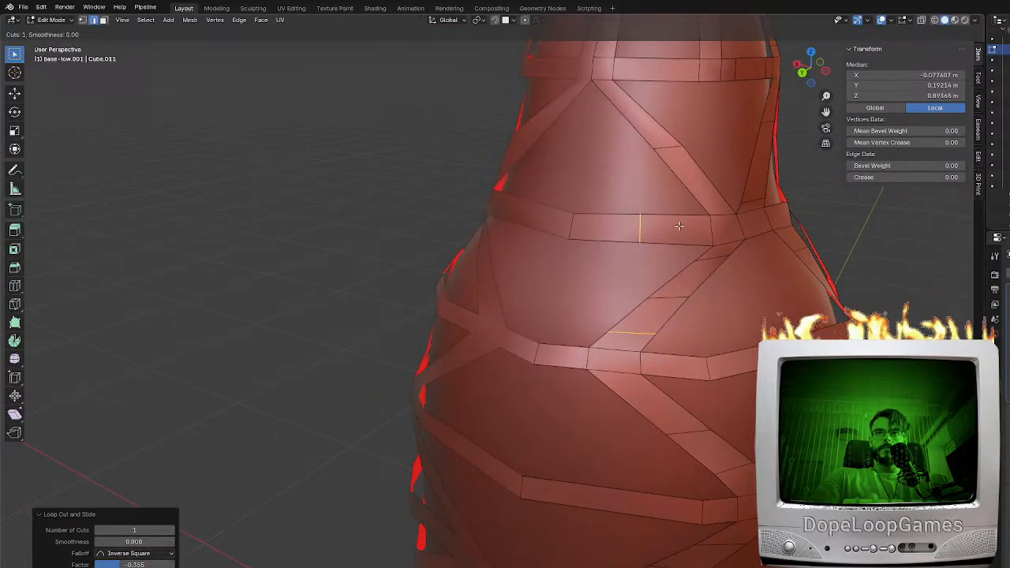
{"action": "left_click", "coordinate": [723, 224]}
Switch the frame's thickness and smoothing preview back on and check the new loop cuts from the side
{"action": "key", "text": "Tab"}
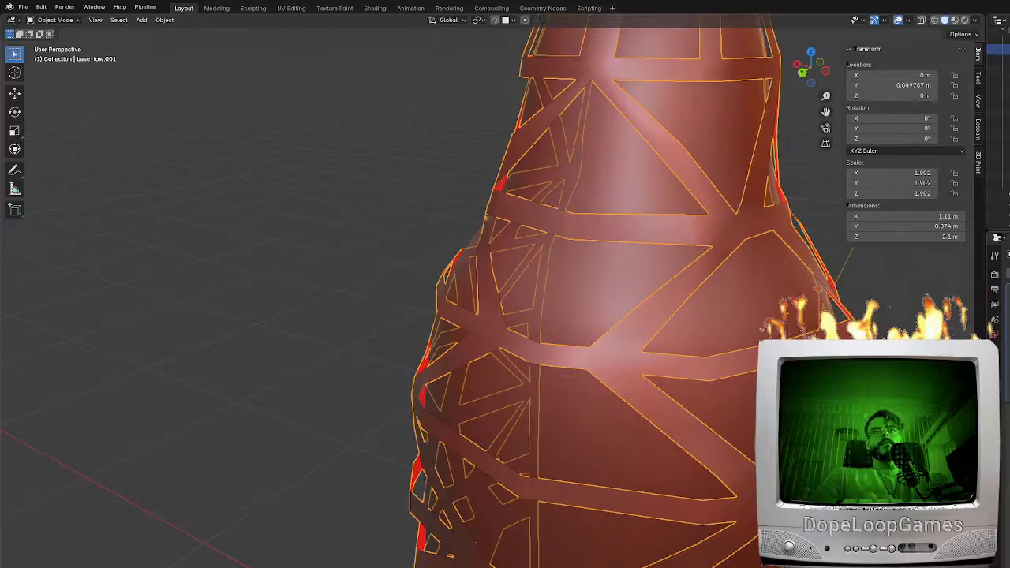
{"action": "middle_click_drag", "start_coordinate": [777, 464], "coordinate": [671, 400]}
{"action": "scroll", "coordinate": [710, 428], "scroll_direction": "down", "scroll_amount": 4}
{"action": "key", "text": "ctrl+z"}
{"action": "key", "text": "ctrl+z"}
{"action": "key", "text": "ctrl+z"}
{"action": "key", "text": "ctrl+z"}
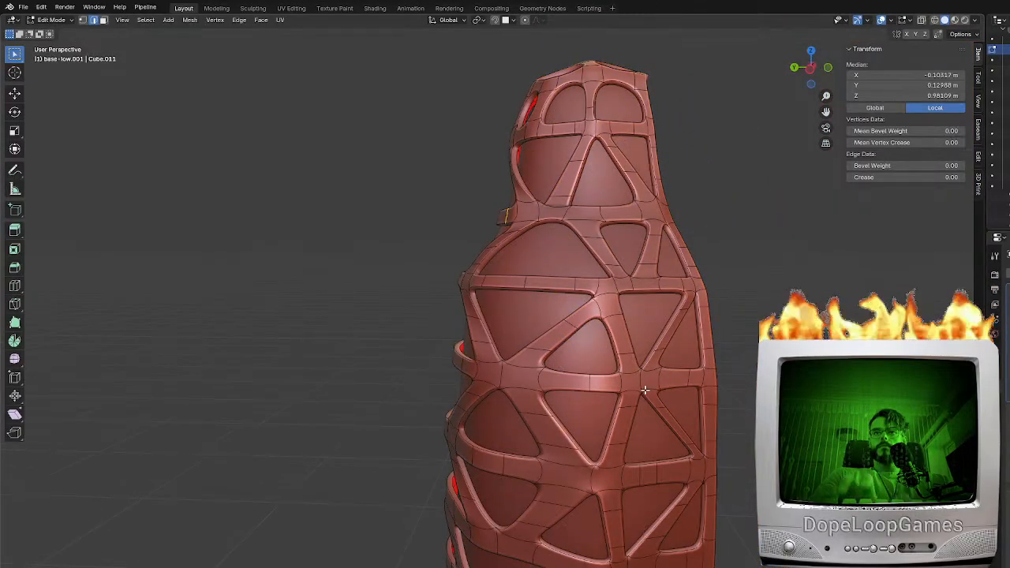
{"action": "middle_click_drag", "start_coordinate": [710, 442], "coordinate": [681, 425]}
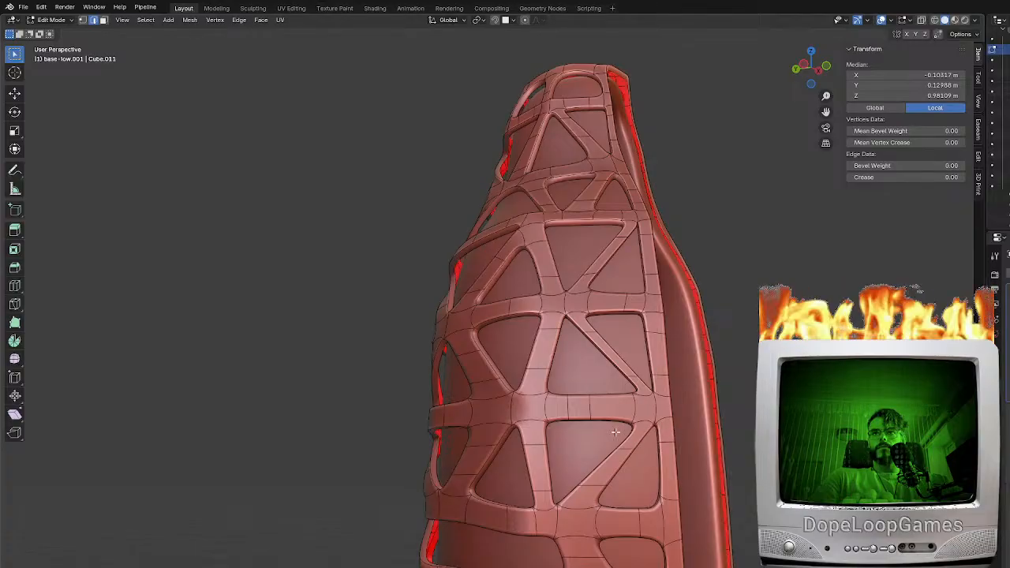
Select the entire linked frame mesh and shrinkwrap it onto the base-low object
{"action": "left_click", "coordinate": [628, 362]}
{"action": "middle_click_drag", "start_coordinate": [571, 380], "coordinate": [596, 312], "text": "shift"}
{"action": "key", "text": "ctrl+l"}
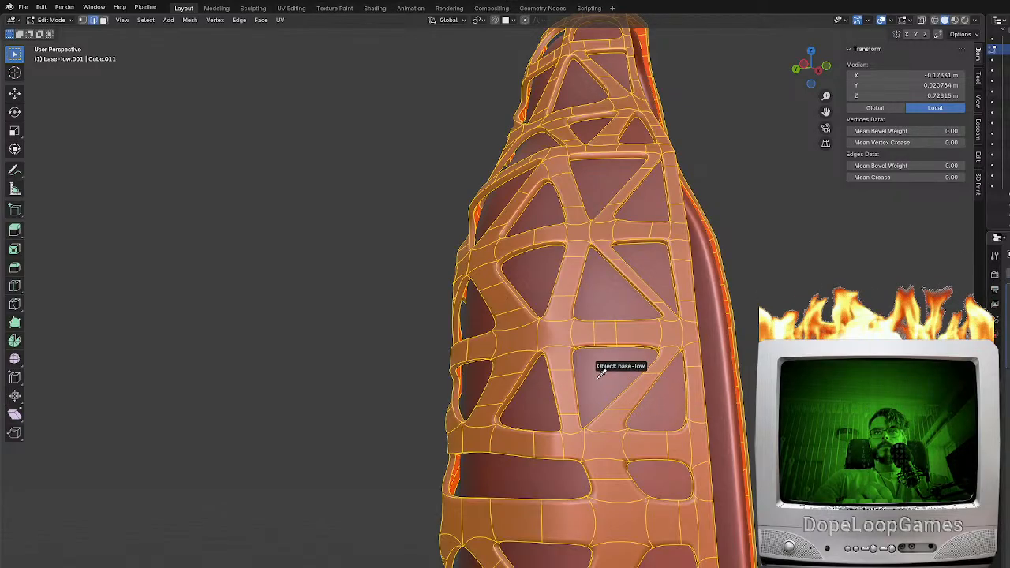
{"action": "key", "text": "ctrl+z"}
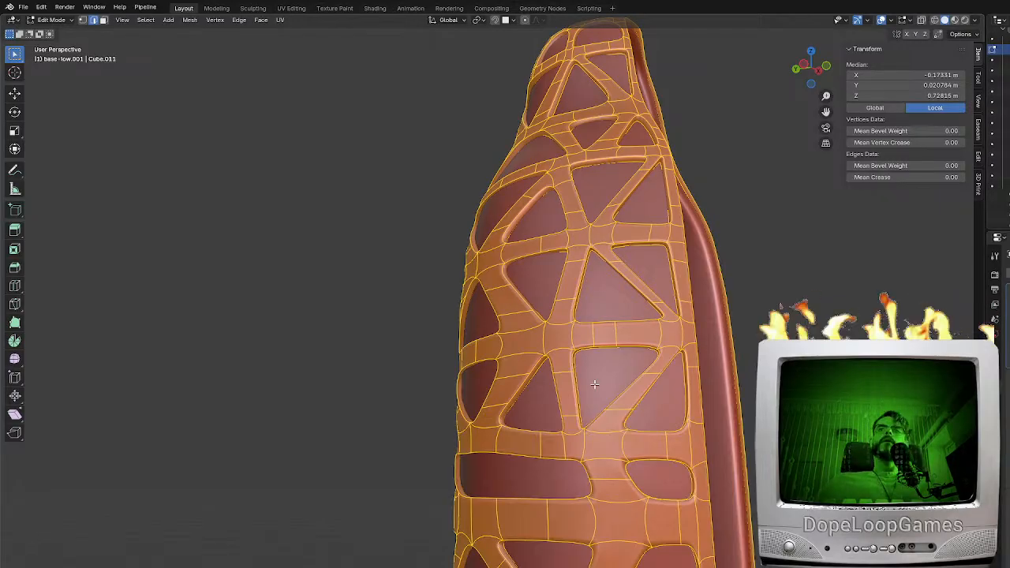
Try an extra centred loop cut across the lower diagonal braces of the large back opening
{"action": "key", "text": "Tab"}
{"action": "middle_click_drag", "start_coordinate": [581, 399], "coordinate": [629, 420]}
{"action": "scroll", "coordinate": [665, 429], "scroll_direction": "up", "scroll_amount": 4}
{"action": "key", "text": "Tab"}
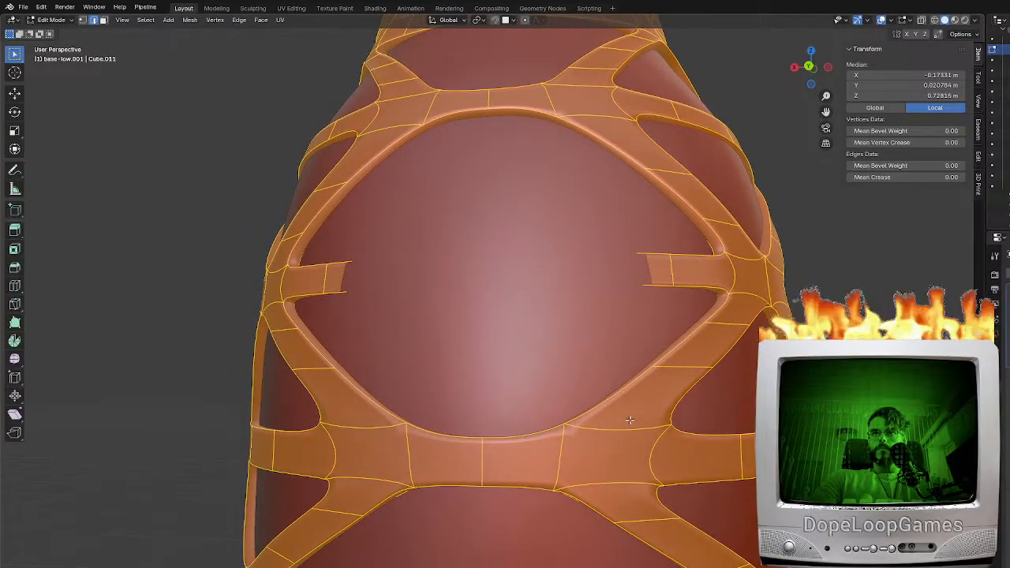
{"action": "left_click", "coordinate": [619, 416], "text": "alt"}
{"action": "key", "text": "g"}
{"action": "key", "text": "g"}
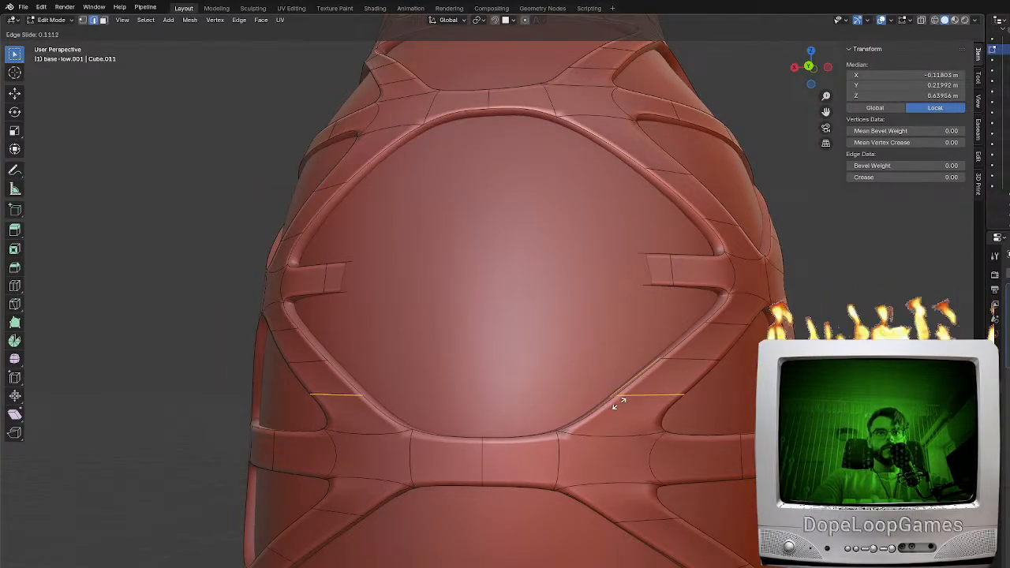
{"action": "left_click", "coordinate": [678, 381]}
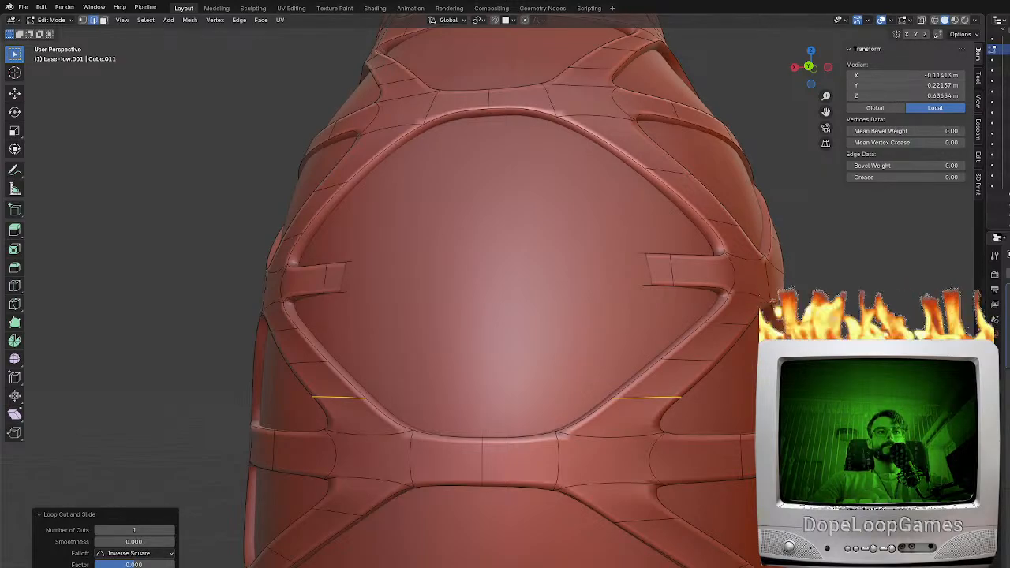
Check the smoothed braces around the large back opening and undo the extra loop cut
{"action": "middle_click_drag", "start_coordinate": [671, 402], "coordinate": [689, 402]}
{"action": "middle_click_drag", "start_coordinate": [616, 393], "coordinate": [623, 375]}
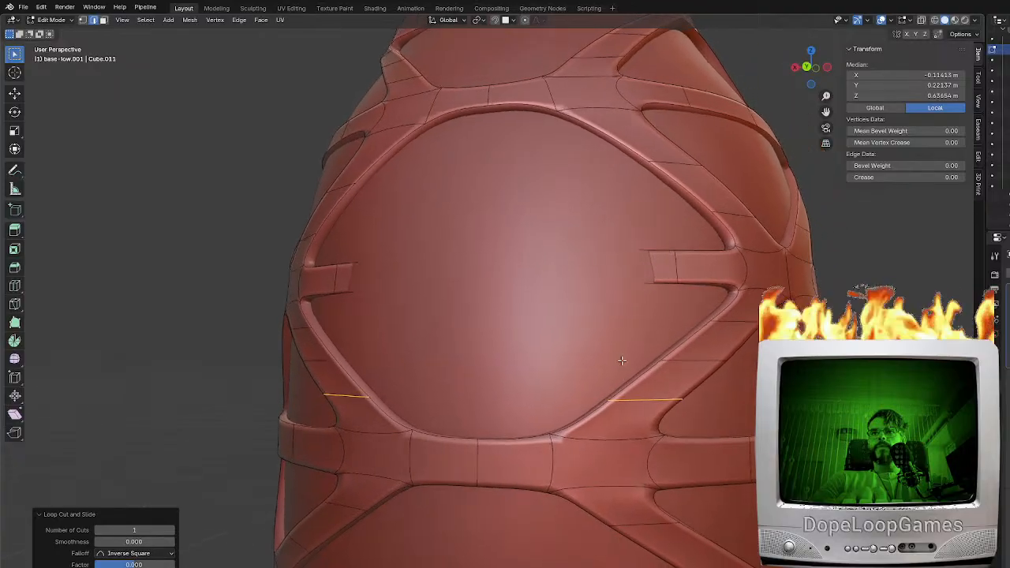
{"action": "key", "text": "Tab"}
{"action": "key", "text": "Tab"}
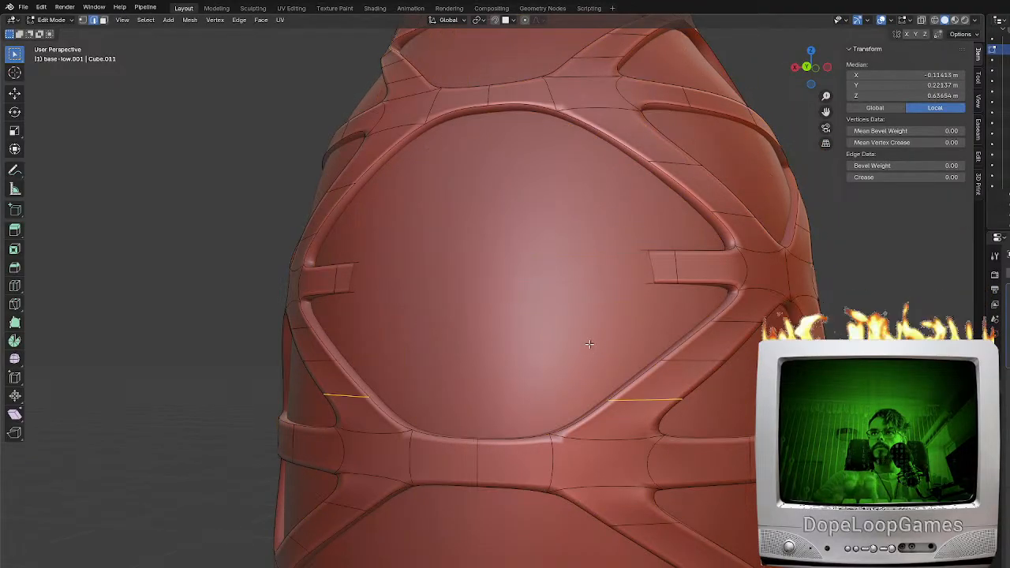
{"action": "key", "text": "shift+z"}
{"action": "middle_click_drag", "start_coordinate": [567, 308], "coordinate": [577, 323]}
{"action": "key", "text": "shift+z"}
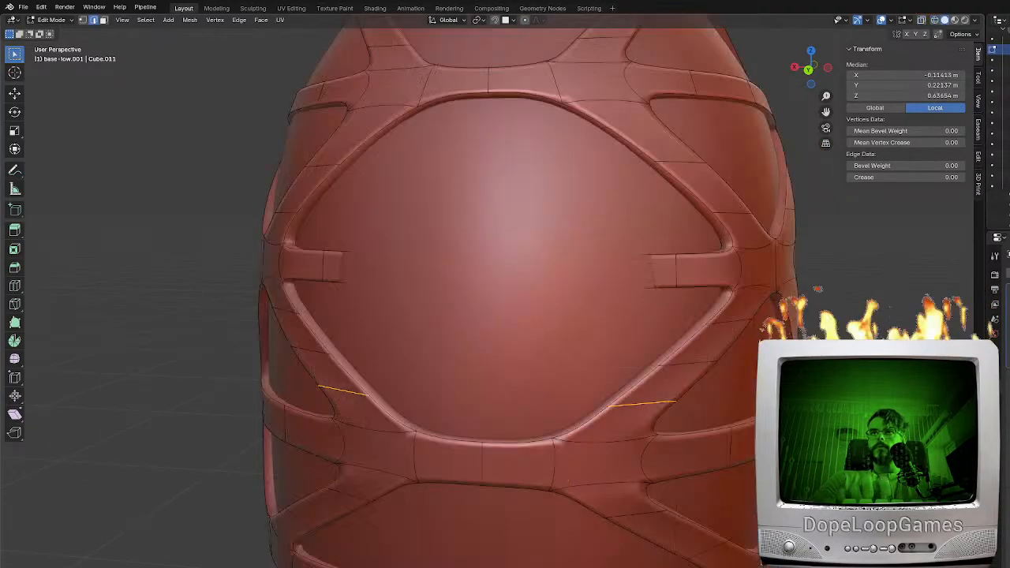
{"action": "key", "text": "ctrl+z"}
{"action": "key", "text": "ctrl+z"}
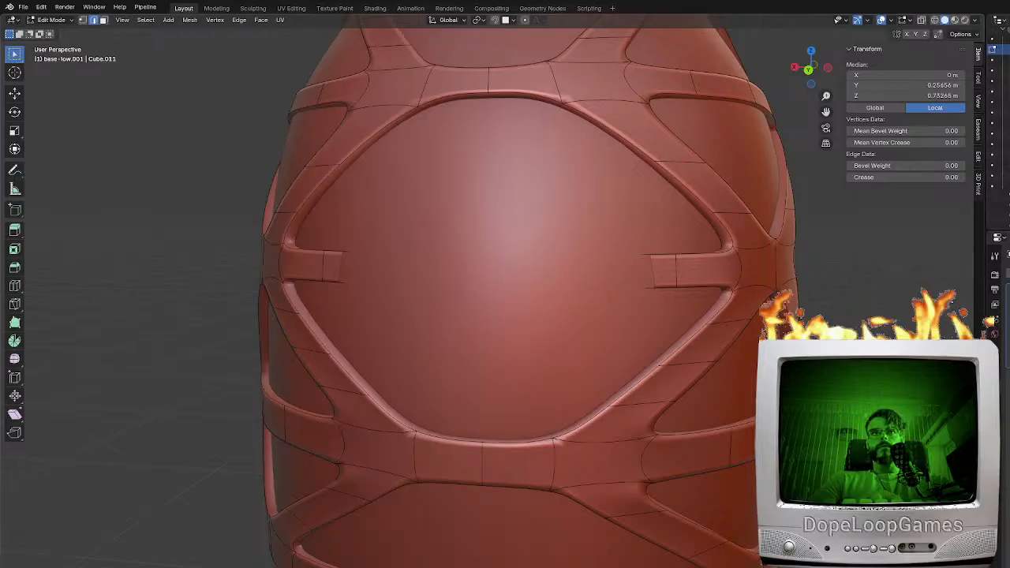
Try a different shrinkwrap setting to bring the interrupted band across the back opening out over the base surface
{"action": "middle_click_drag", "start_coordinate": [695, 323], "coordinate": [729, 325]}
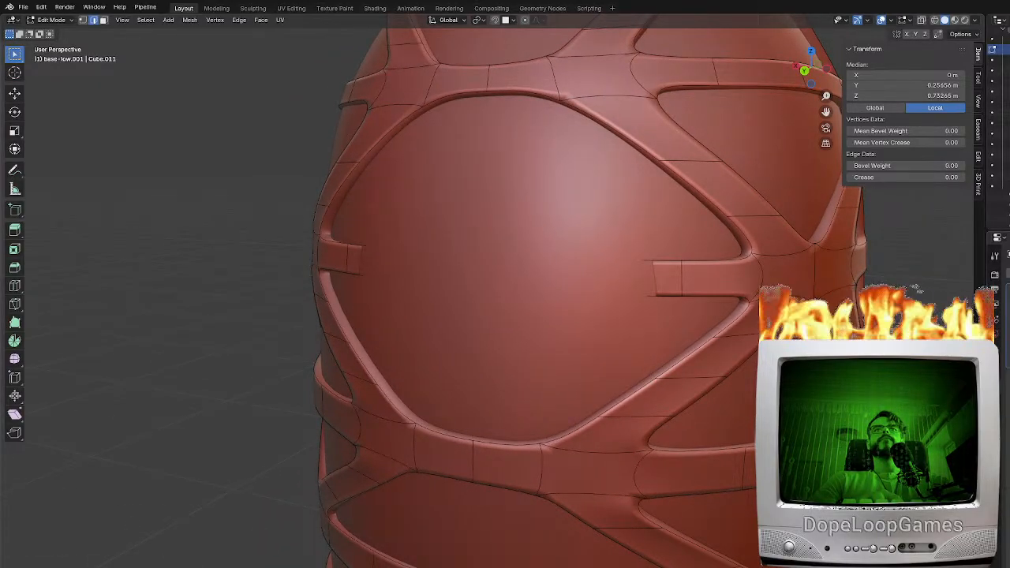
{"action": "left_click_drag", "start_coordinate": [1001, 347], "coordinate": [1000, 347]}
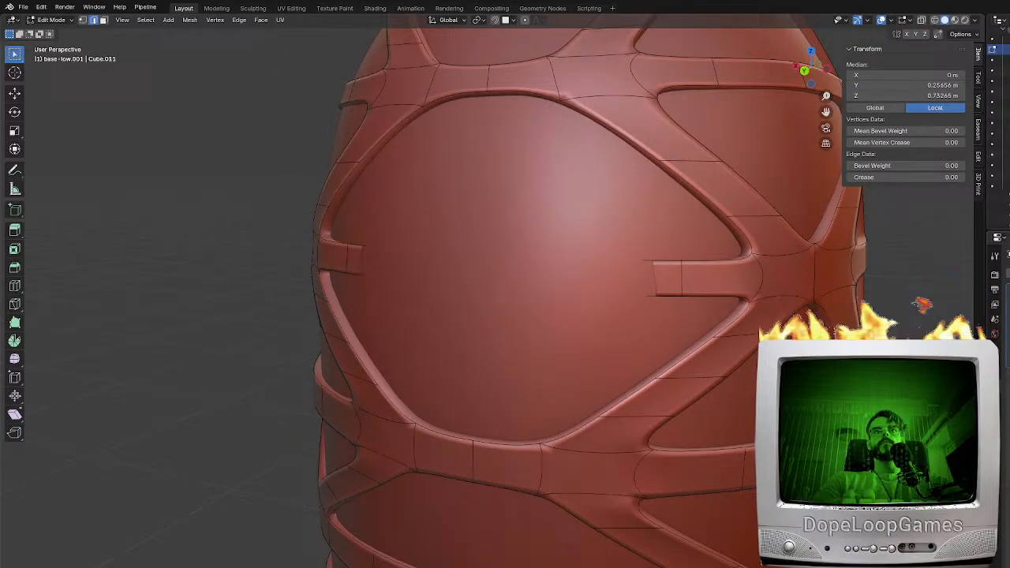
{"action": "left_click_drag", "start_coordinate": [1000, 347], "coordinate": [1007, 347]}
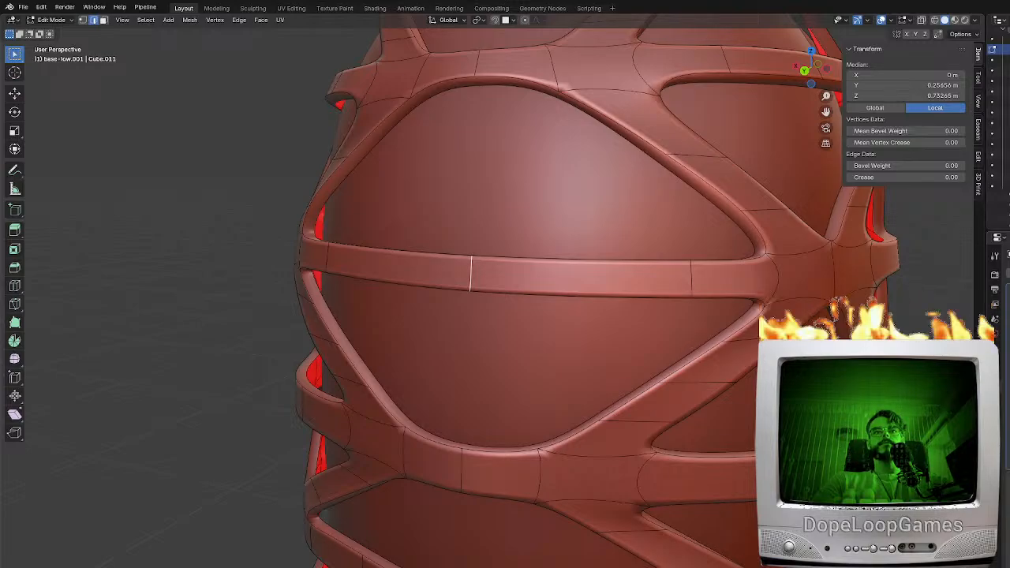
{"action": "key", "text": "ctrl+z"}
{"action": "key", "text": "ctrl+z"}
{"action": "key", "text": "ctrl+z"}
{"action": "key", "text": "ctrl+z"}
{"action": "key", "text": "ctrl+z"}
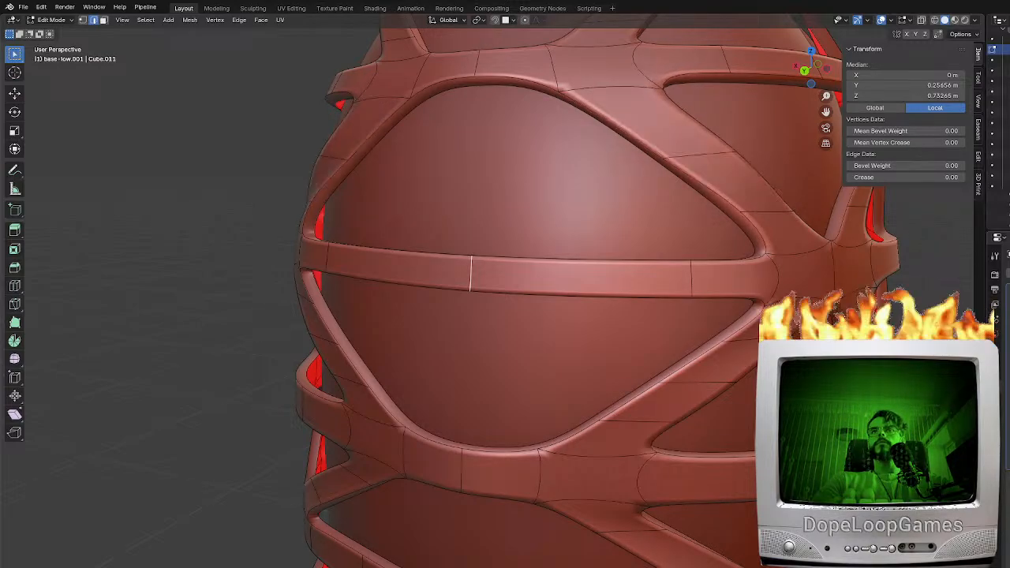
Switch between further shrinkwrap settings and compare how the braces around the back opening are shaped
{"action": "key", "text": "ctrl+z"}
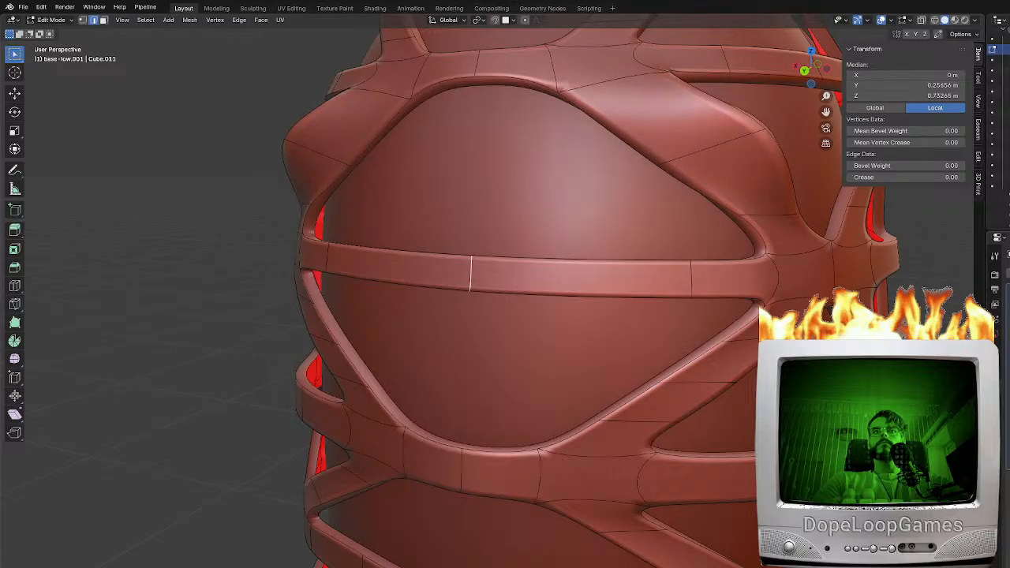
{"action": "key", "text": "ctrl+z"}
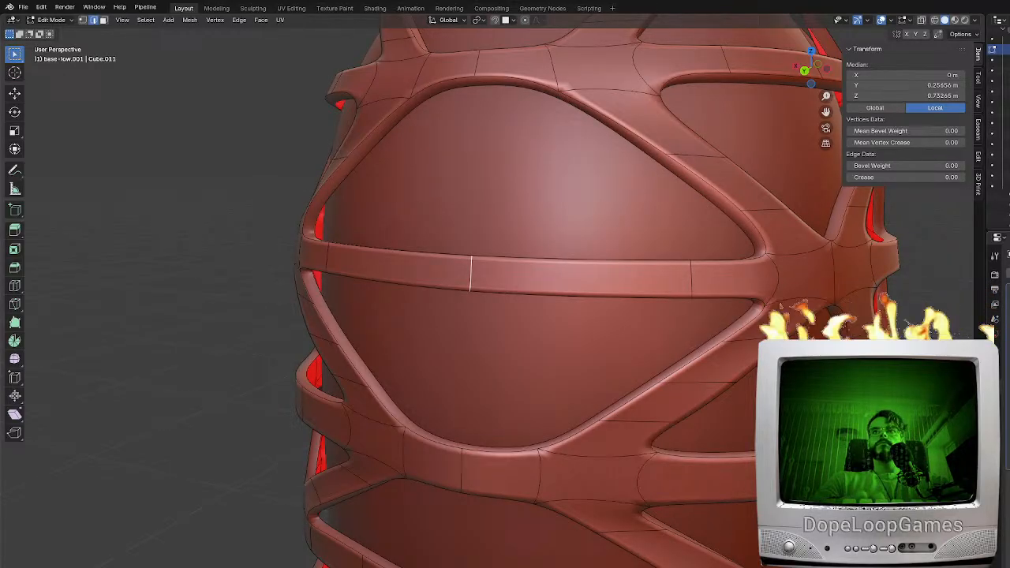
{"action": "key", "text": "ctrl+z"}
{"action": "key", "text": "ctrl+z"}
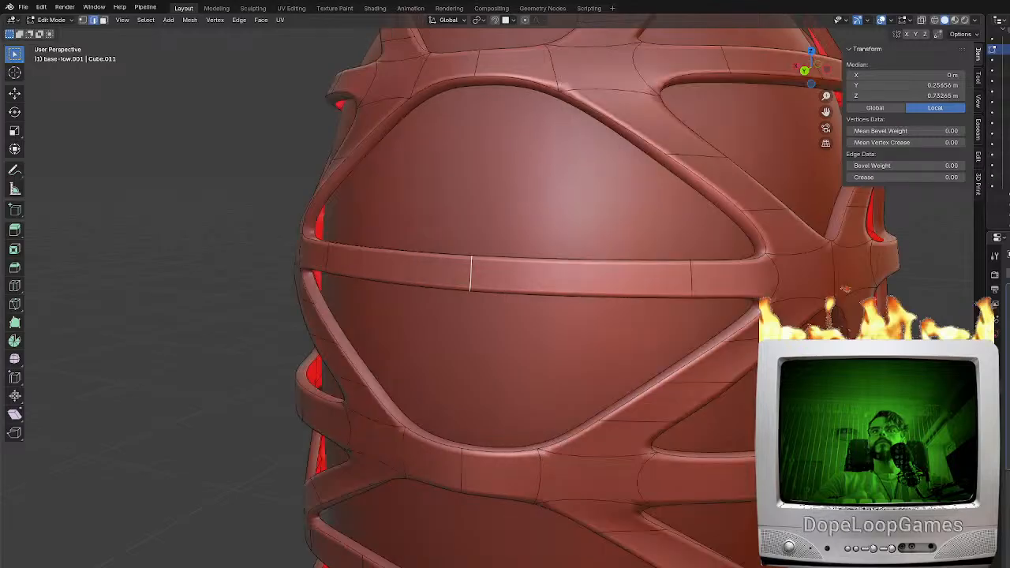
{"action": "key", "text": "ctrl+z"}
{"action": "key", "text": "ctrl+z"}
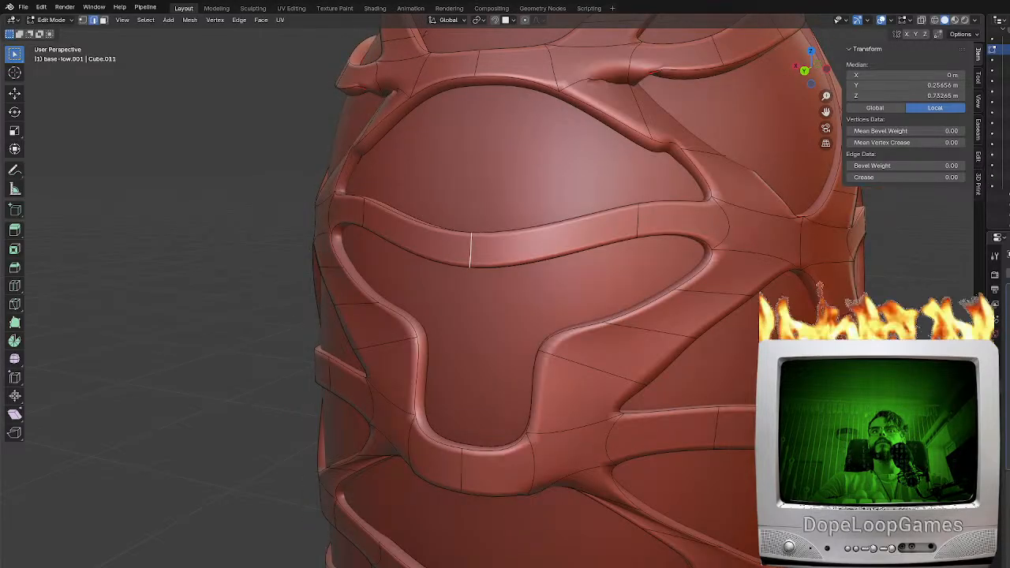
Compare the alternative shrinkwrap results on the braces and the band across the large back opening
{"action": "middle_click_drag", "start_coordinate": [500, 412], "coordinate": [585, 405]}
{"action": "scroll", "coordinate": [568, 385], "scroll_direction": "down", "scroll_amount": 3}
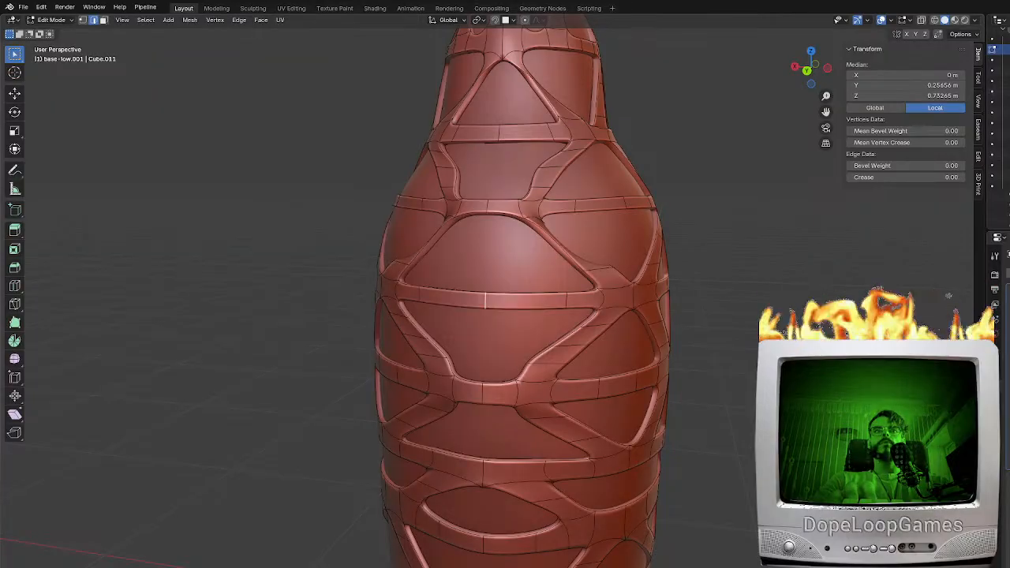
{"action": "key", "text": "ctrl+z"}
{"action": "key", "text": "ctrl+shift+z"}
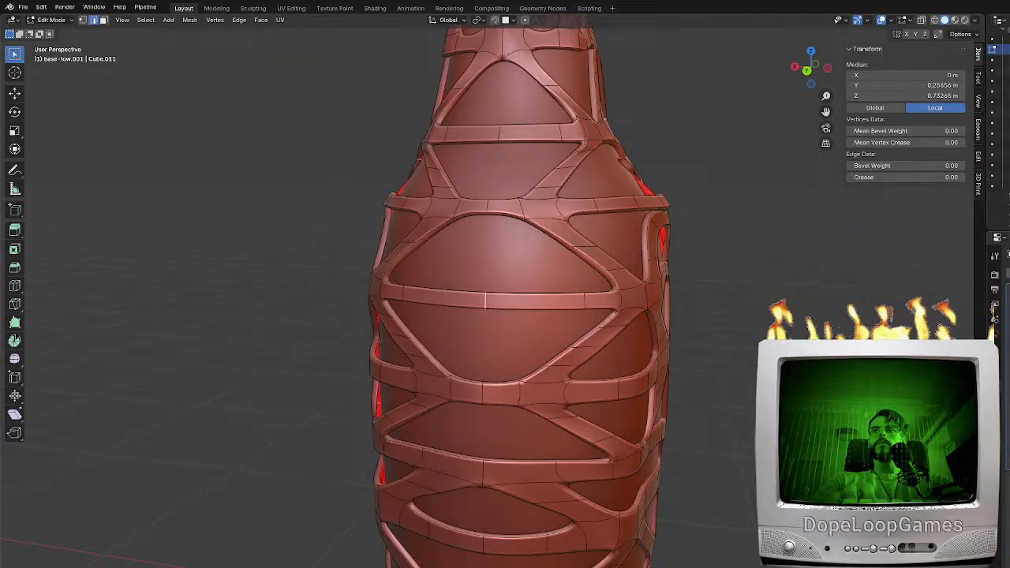
{"action": "key", "text": "ctrl+z"}
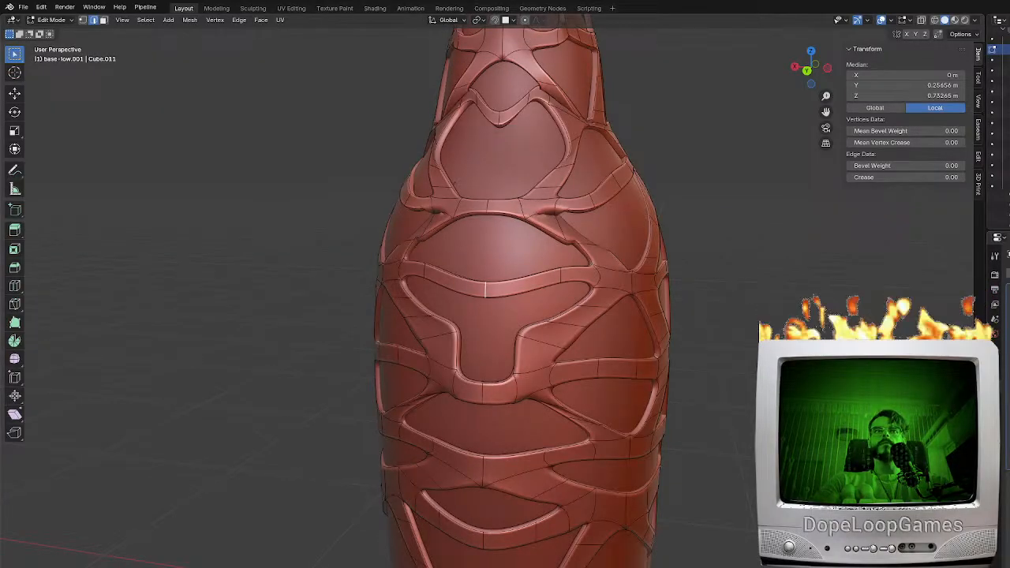
{"action": "key", "text": "ctrl+shift+z"}
{"action": "middle_click_drag", "start_coordinate": [550, 360], "coordinate": [769, 345]}
{"action": "scroll", "coordinate": [658, 355], "scroll_direction": "down", "scroll_amount": 6}
{"action": "middle_click_drag", "start_coordinate": [656, 359], "coordinate": [515, 433]}
{"action": "scroll", "coordinate": [490, 339], "scroll_direction": "up", "scroll_amount": 6}
{"action": "middle_click_drag", "start_coordinate": [480, 297], "coordinate": [387, 224]}
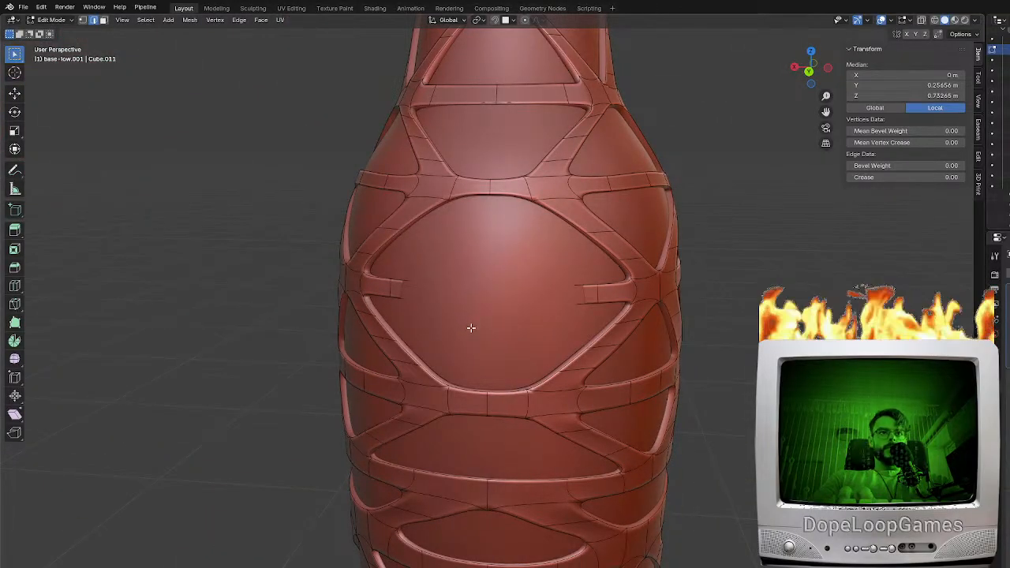
{"action": "middle_click_drag", "start_coordinate": [503, 476], "coordinate": [526, 474]}
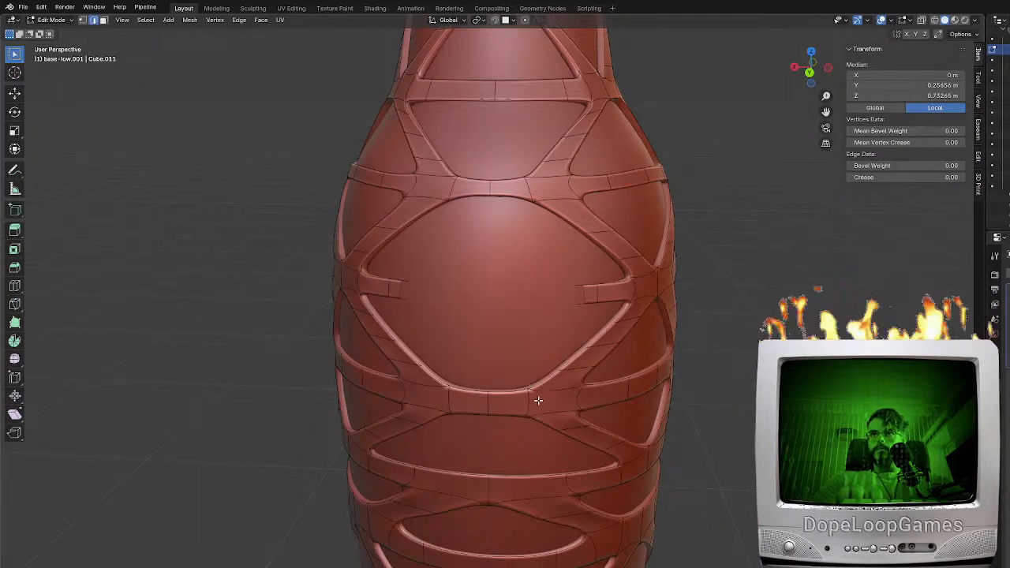
Examine the interrupted band across the large back opening in wireframe, selecting its face and its centre edge
{"action": "key", "text": "ctrl+z"}
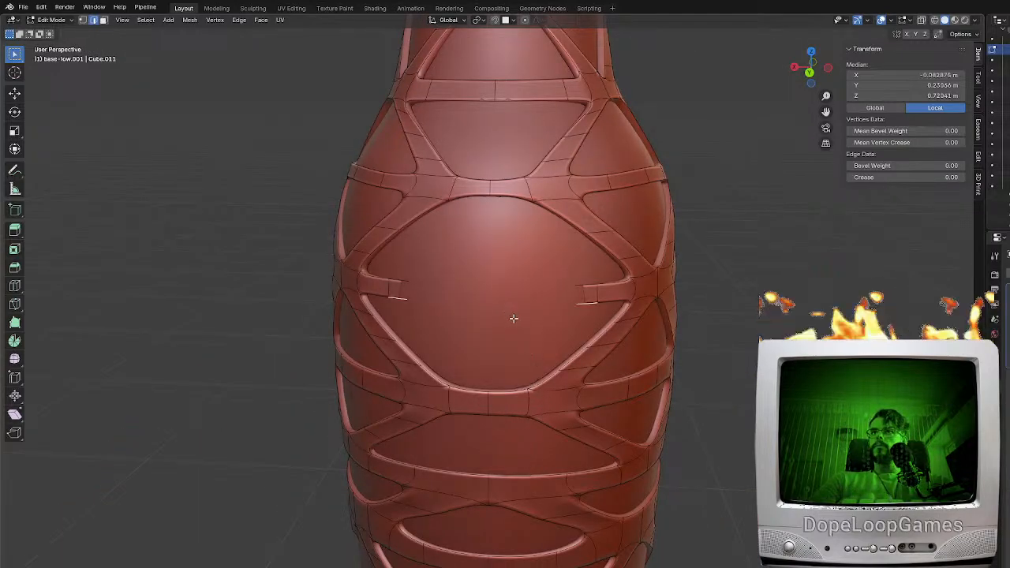
{"action": "left_click", "coordinate": [103, 22]}
{"action": "key", "text": "shift+z"}
{"action": "left_click", "coordinate": [496, 302], "text": "alt"}
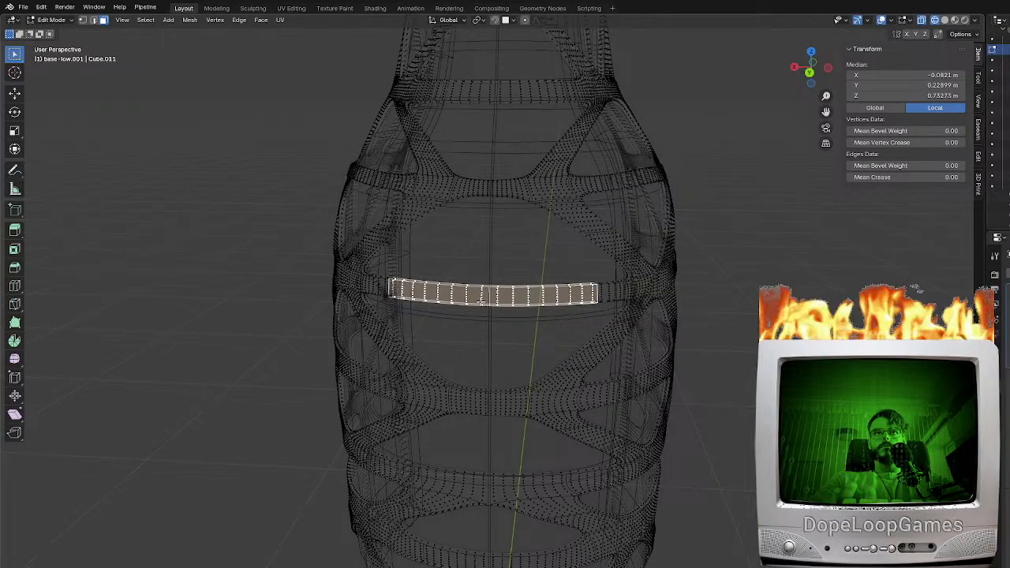
{"action": "key", "text": "a"}
{"action": "key", "text": "ctrl+z"}
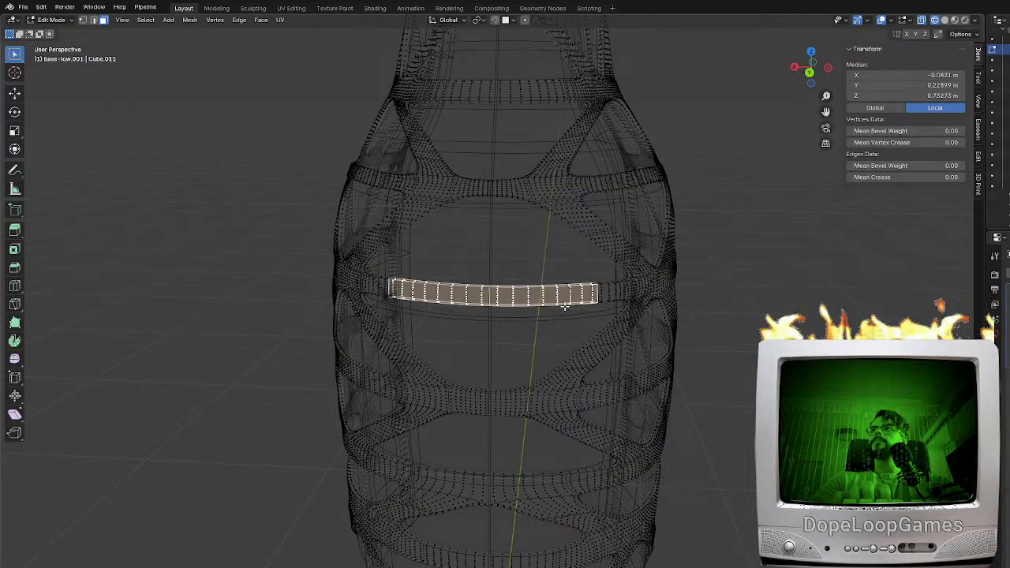
{"action": "left_click", "coordinate": [554, 298]}
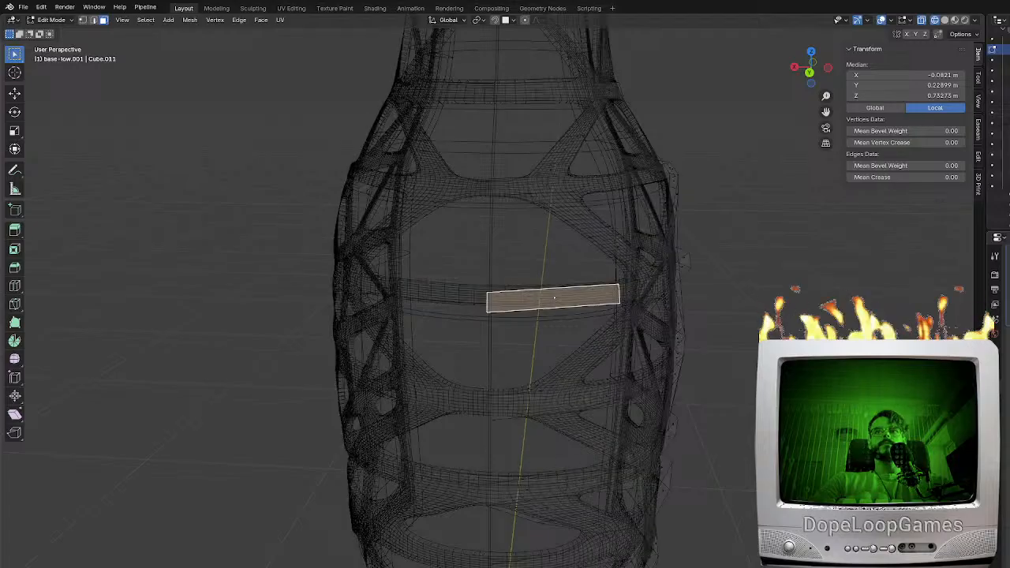
{"action": "left_click", "coordinate": [95, 21]}
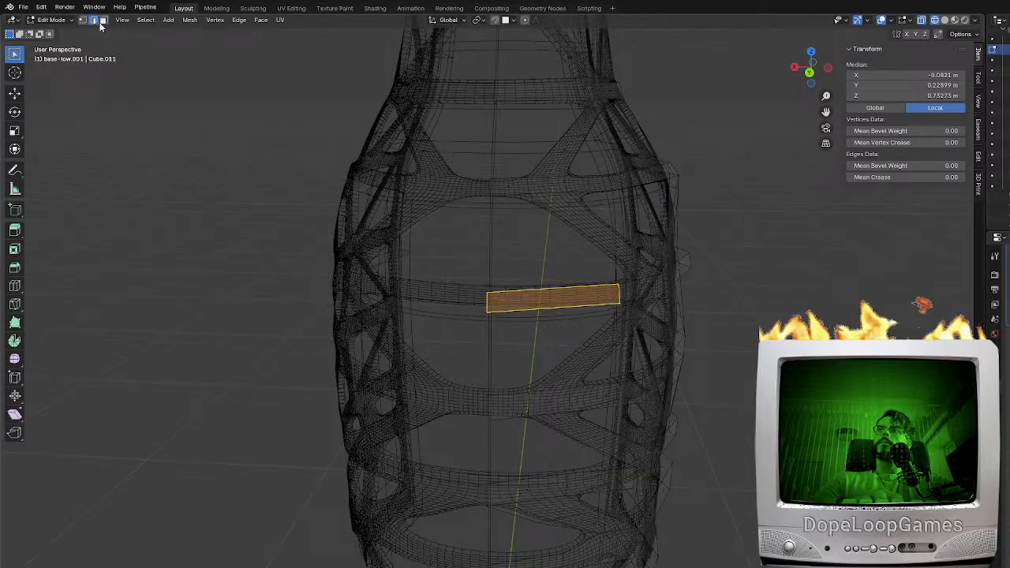
{"action": "left_click", "coordinate": [490, 306]}
{"action": "key", "text": "shift+z"}
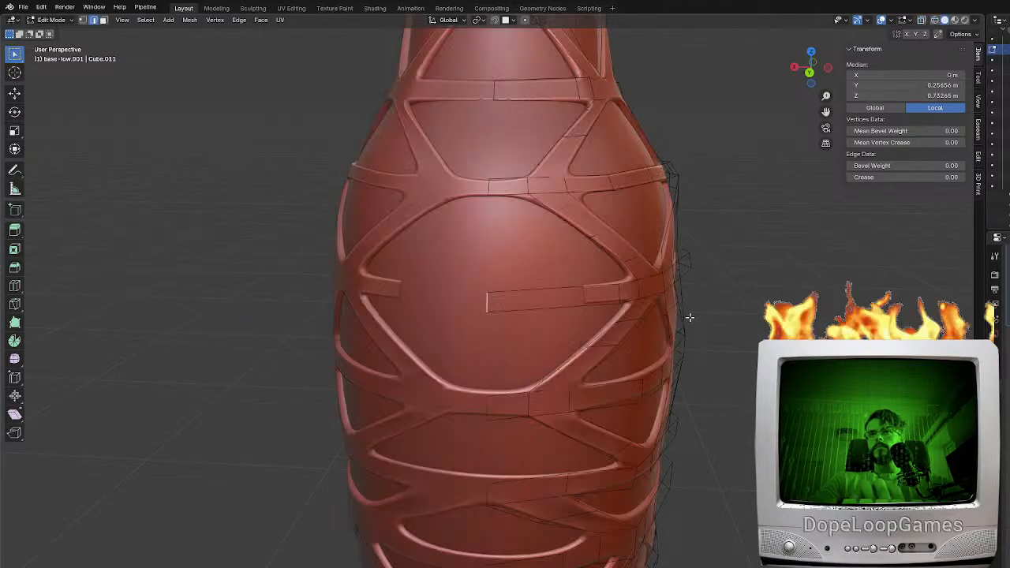
Try moving the interrupted band's centre edge outward along the Y axis
{"action": "scroll", "coordinate": [631, 324], "scroll_direction": "up", "scroll_amount": 5}
{"action": "key", "text": "g"}
{"action": "key", "text": "y"}
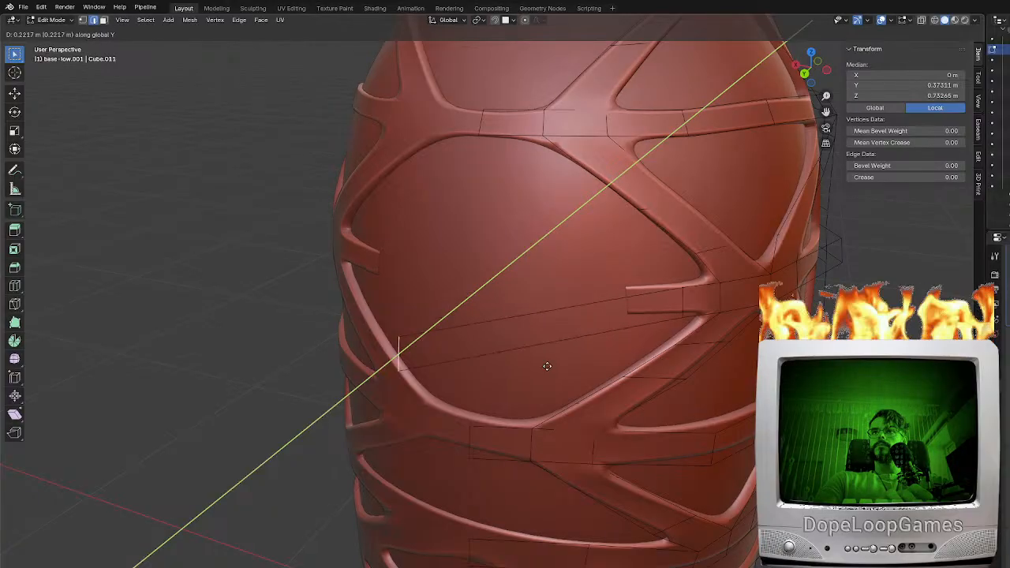
{"action": "left_click", "coordinate": [563, 300]}
{"action": "mouse_move", "coordinate": [563, 300]}
{"action": "middle_mouse_down"}
{"action": "mouse_move", "coordinate": [702, 222]}
{"action": "mouse_move", "coordinate": [562, 270]}
{"action": "mouse_move", "coordinate": [575, 322]}
{"action": "mouse_move", "coordinate": [592, 296]}
{"action": "mouse_move", "coordinate": [565, 304]}
{"action": "middle_mouse_up"}
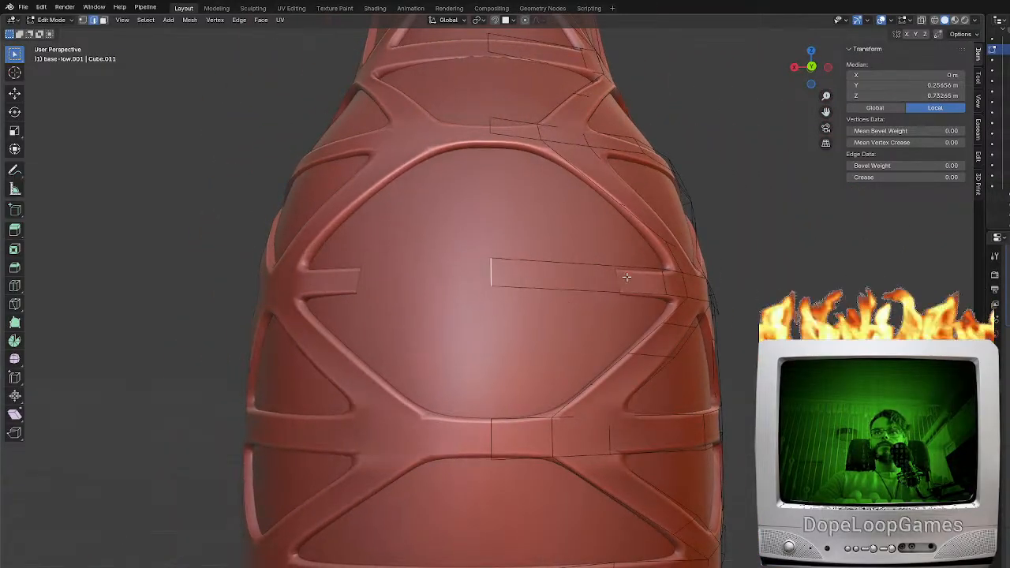
Delete the band face that spans the middle of the large back opening
{"action": "left_click", "coordinate": [625, 276]}
{"action": "middle_click_drag", "start_coordinate": [625, 277], "coordinate": [594, 287]}
{"action": "left_click", "coordinate": [103, 21]}
{"action": "left_click", "coordinate": [650, 280]}
{"action": "left_click", "coordinate": [559, 284]}
{"action": "left_click", "coordinate": [616, 283]}
{"action": "key", "text": "x"}
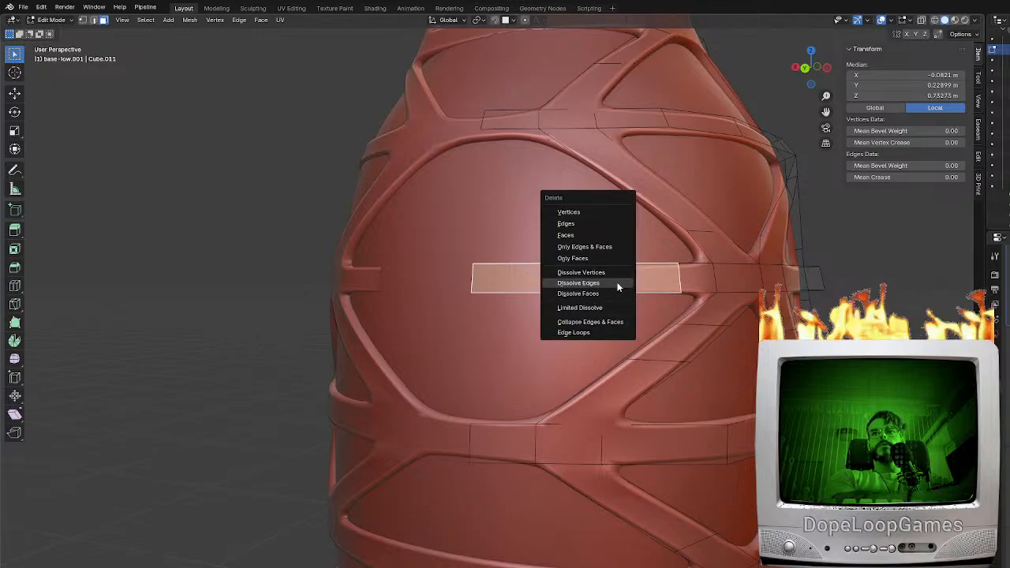
{"action": "left_click", "coordinate": [562, 237]}
{"action": "key", "text": "ctrl+z"}
{"action": "key", "text": "x"}
{"action": "left_click", "coordinate": [666, 280]}
{"action": "middle_click_drag", "start_coordinate": [595, 292], "coordinate": [540, 291]}
Inspect the whole frame around the base in Object Mode, from the sides down to the bottom rim
{"action": "key", "text": "Tab"}
{"action": "scroll", "coordinate": [574, 297], "scroll_direction": "down", "scroll_amount": 8}
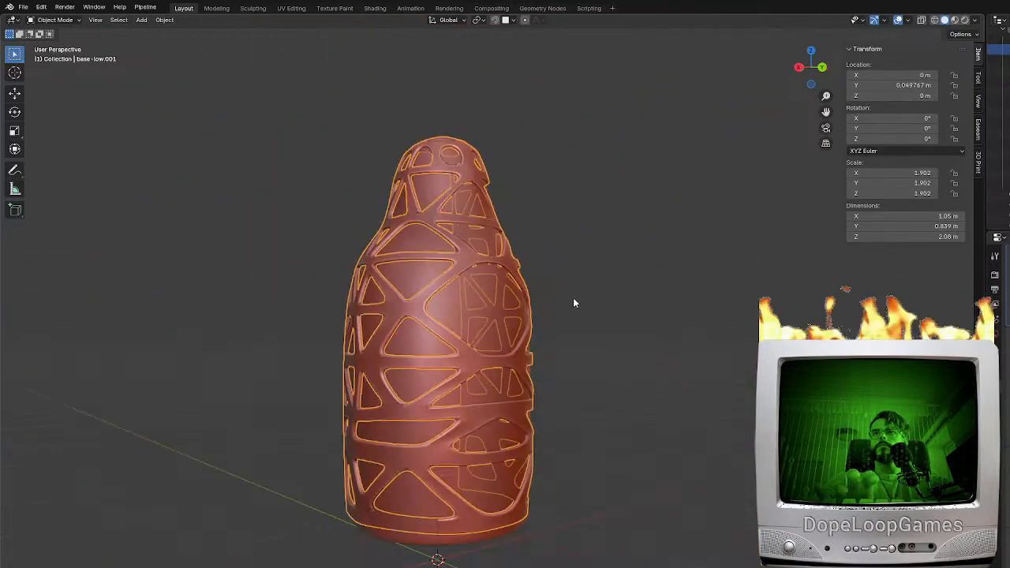
{"action": "middle_click_drag", "start_coordinate": [465, 293], "coordinate": [433, 192]}
{"action": "scroll", "coordinate": [531, 282], "scroll_direction": "up", "scroll_amount": 5}
{"action": "middle_click_drag", "start_coordinate": [531, 282], "coordinate": [495, 281]}
{"action": "left_click", "coordinate": [464, 227]}
{"action": "key", "text": "Tab"}
Add one centred loop cut across a segment of the frame's bottom rim
{"action": "key", "text": "Tab"}
{"action": "left_click", "coordinate": [493, 429]}
{"action": "middle_click_drag", "start_coordinate": [493, 429], "coordinate": [554, 253]}
{"action": "key", "text": "Tab"}
{"action": "scroll", "coordinate": [554, 254], "scroll_direction": "up", "scroll_amount": 5}
{"action": "left_click", "coordinate": [593, 142]}
{"action": "middle_click_drag", "start_coordinate": [597, 135], "coordinate": [620, 295]}
{"action": "scroll", "coordinate": [546, 326], "scroll_direction": "up", "scroll_amount": 3}
{"action": "middle_click_drag", "start_coordinate": [547, 326], "coordinate": [522, 363]}
{"action": "key", "text": "ctrl+r"}
{"action": "left_click", "coordinate": [522, 541]}
{"action": "right_click", "coordinate": [522, 541]}
{"action": "scroll", "coordinate": [578, 437], "scroll_direction": "down", "scroll_amount": 3}
{"action": "scroll", "coordinate": [658, 457], "scroll_direction": "up", "scroll_amount": 2}
{"action": "scroll", "coordinate": [504, 454], "scroll_direction": "down", "scroll_amount": 4}
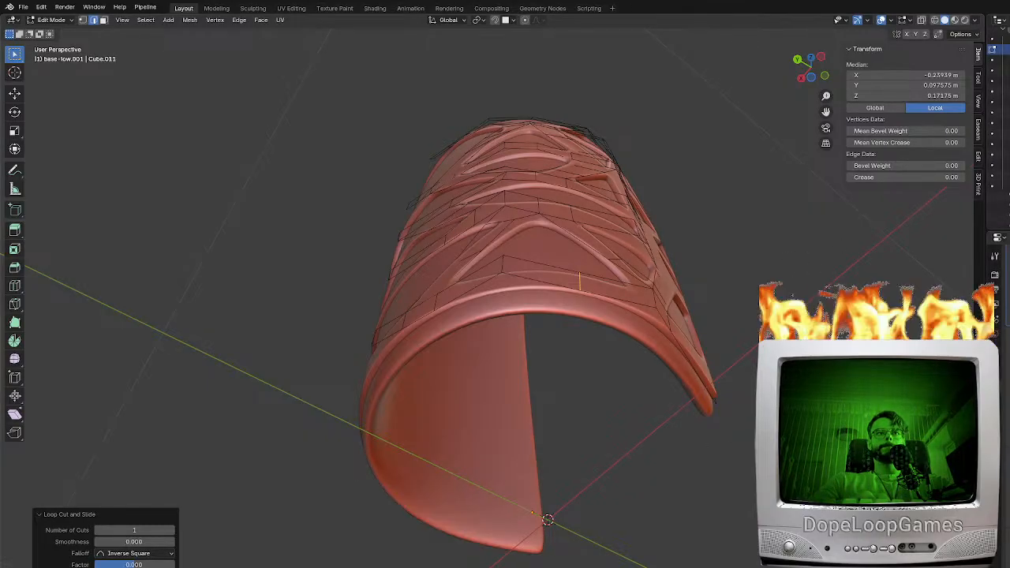
Fill a vertical face across the large back opening between the centre edges of the bands above and below it
{"action": "middle_click_drag", "start_coordinate": [708, 280], "coordinate": [679, 354]}
{"action": "middle_click_drag", "start_coordinate": [582, 277], "coordinate": [580, 296]}
{"action": "left_click", "coordinate": [544, 264]}
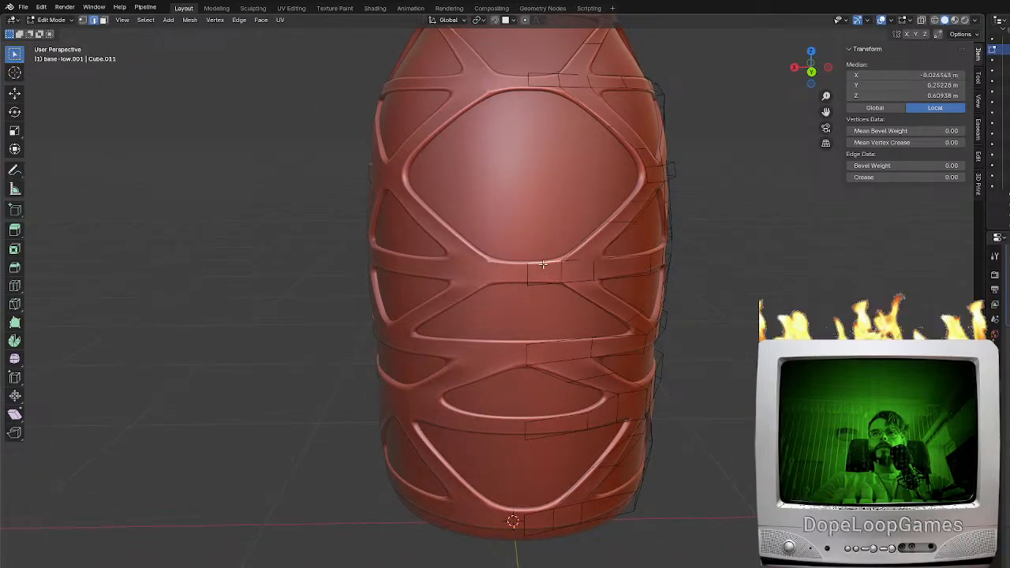
{"action": "left_click", "coordinate": [537, 87], "text": "shift"}
{"action": "key", "text": "f"}
{"action": "middle_click_drag", "start_coordinate": [627, 241], "coordinate": [536, 201]}
Cut edges across the new vertical bar near its upper and lower ends
{"action": "key", "text": "ctrl+r"}
{"action": "left_click", "coordinate": [515, 194]}
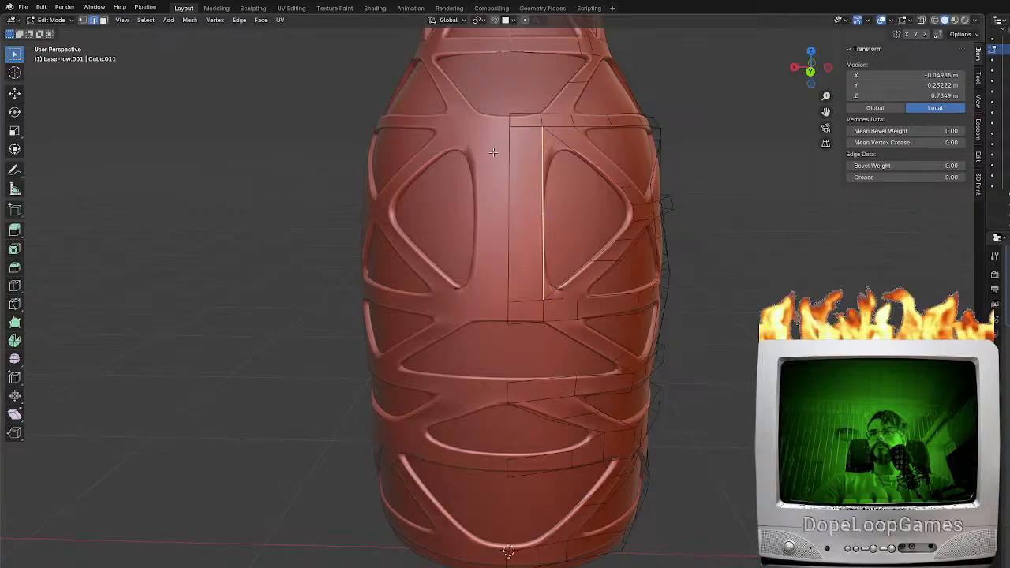
{"action": "left_click", "coordinate": [520, 139]}
{"action": "key", "text": "g"}
{"action": "key", "text": "g"}
{"action": "left_click", "coordinate": [537, 276]}
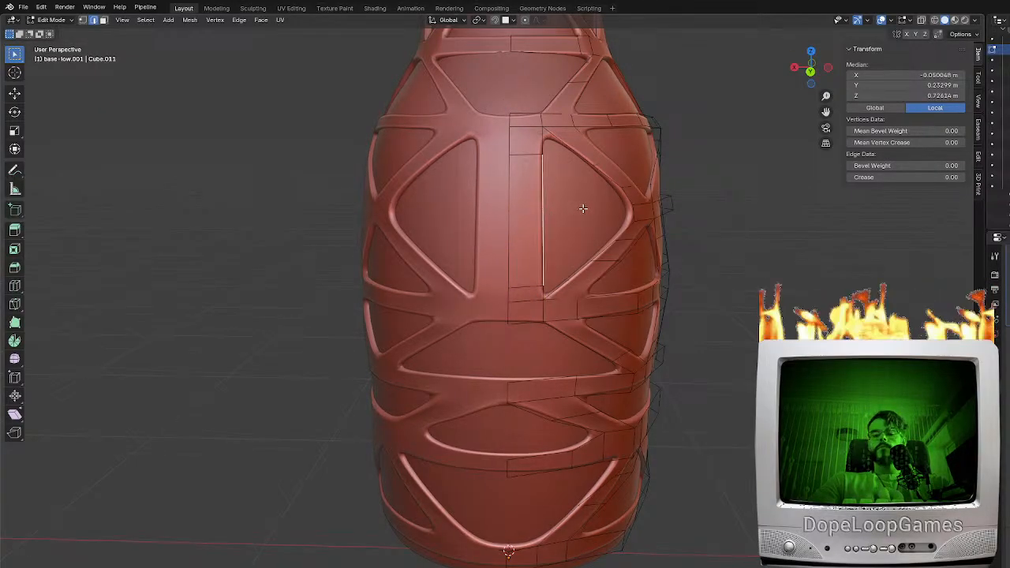
Narrow the middle of the vertical bar by moving its outer edge along X toward the centre line
{"action": "key", "text": "g"}
{"action": "key", "text": "y"}
{"action": "key", "text": "y"}
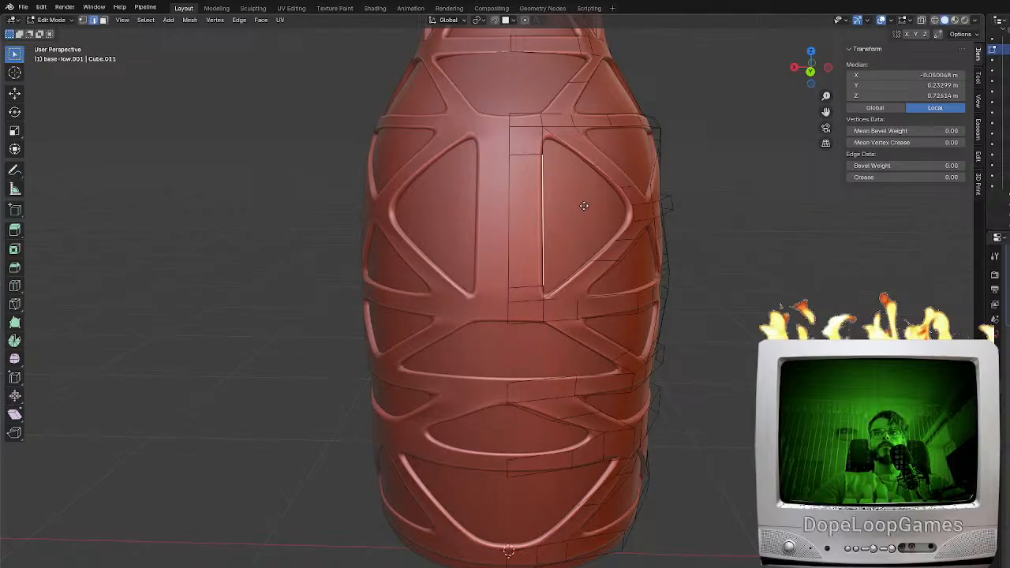
{"action": "key", "text": "x"}
{"action": "left_click", "coordinate": [558, 209]}
{"action": "key", "text": "Tab"}
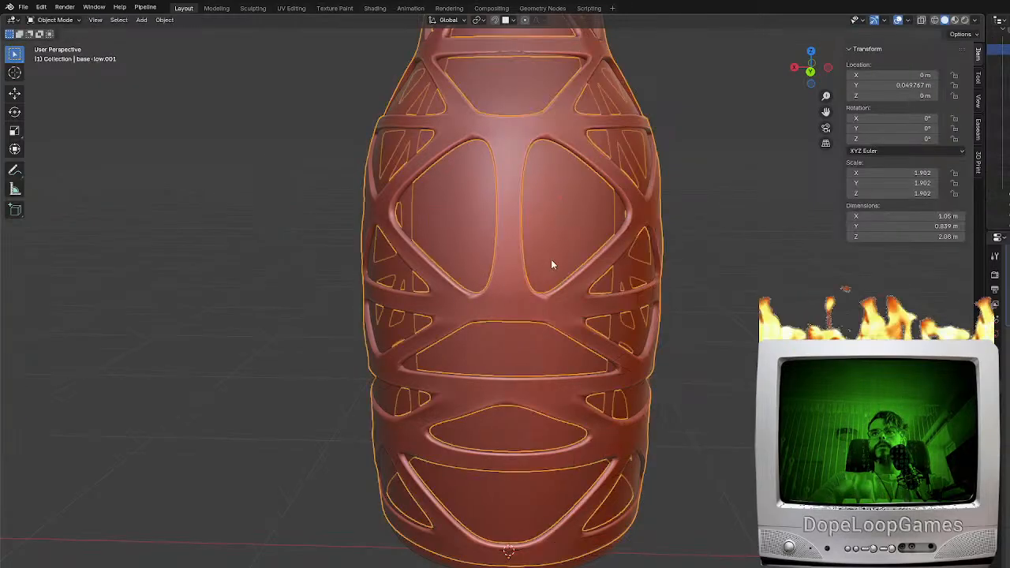
Check the frame and the base together from the back, the sides and the front opening
{"action": "middle_click_drag", "start_coordinate": [556, 245], "coordinate": [592, 250]}
{"action": "scroll", "coordinate": [631, 316], "scroll_direction": "down", "scroll_amount": 5}
{"action": "left_click", "coordinate": [663, 341]}
{"action": "middle_click_drag", "start_coordinate": [664, 341], "coordinate": [509, 346]}
{"action": "scroll", "coordinate": [508, 340], "scroll_direction": "up", "scroll_amount": 4}
{"action": "key", "text": "KP_1"}
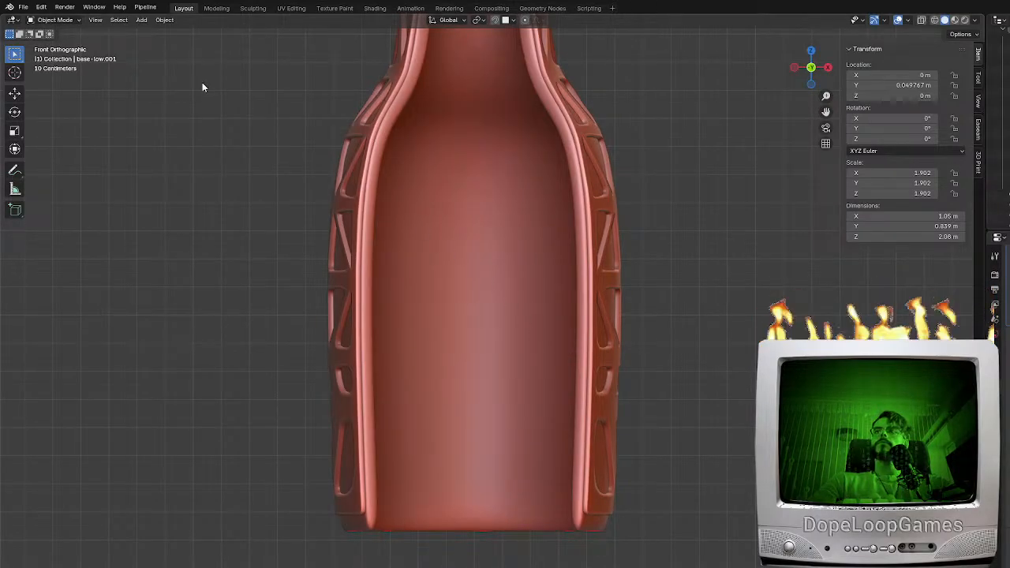
{"action": "middle_click_drag", "start_coordinate": [414, 372], "coordinate": [564, 356]}
{"action": "left_click", "coordinate": [515, 538]}
{"action": "scroll", "coordinate": [539, 500], "scroll_direction": "down", "scroll_amount": 5}
{"action": "middle_click_drag", "start_coordinate": [602, 404], "coordinate": [489, 446]}
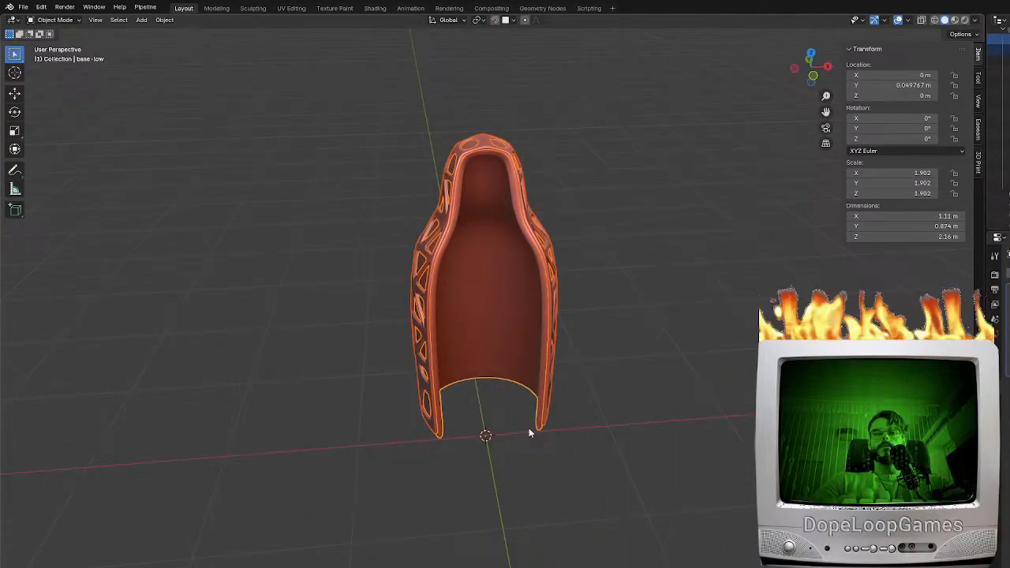
Check the base-low shell against base-low.002 by selecting each object and viewing it beneath the frame
{"action": "left_click", "coordinate": [23, 7]}
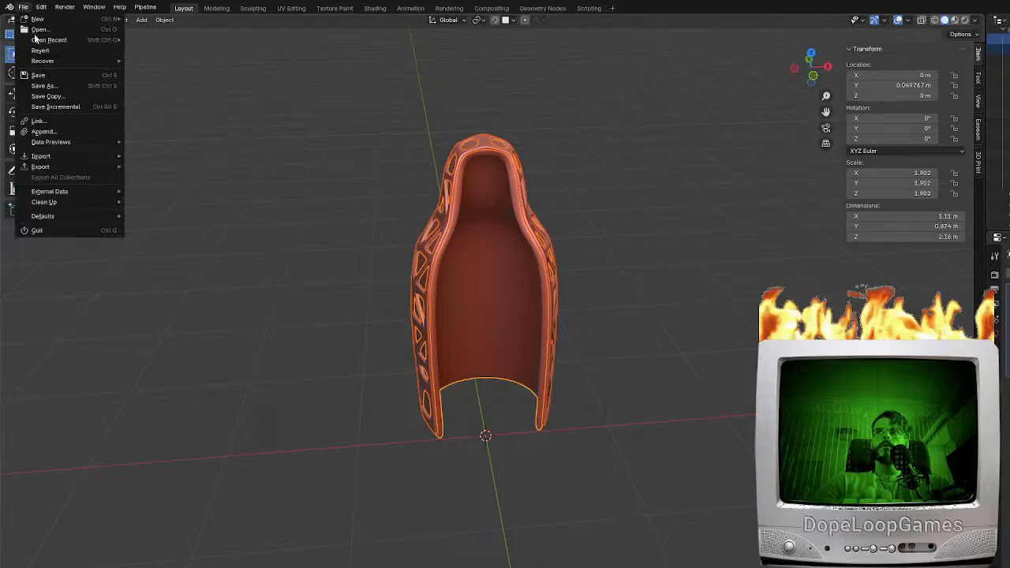
{"action": "mouse_move", "coordinate": [41, 168]}
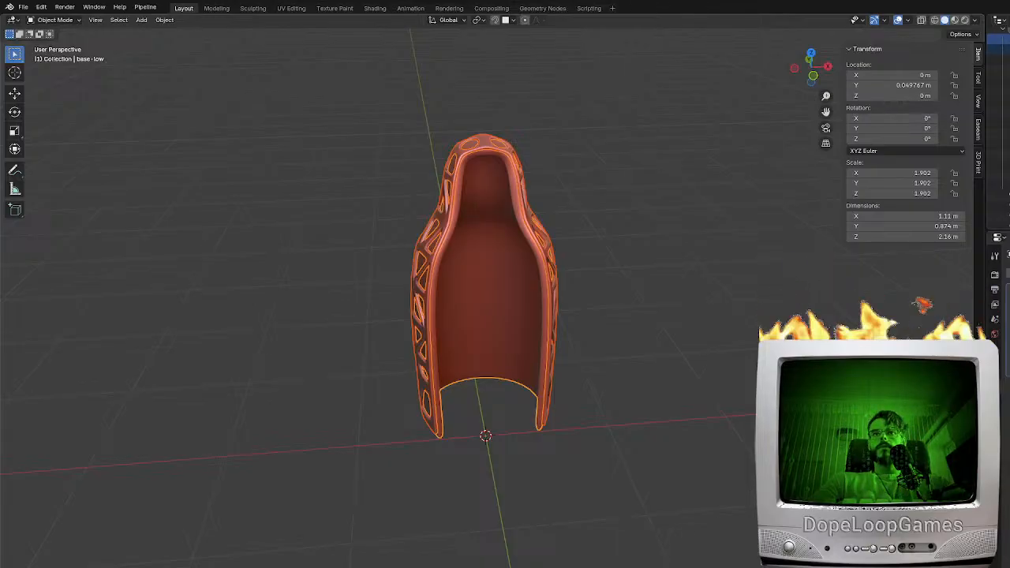
{"action": "middle_click_drag", "start_coordinate": [688, 216], "coordinate": [716, 205]}
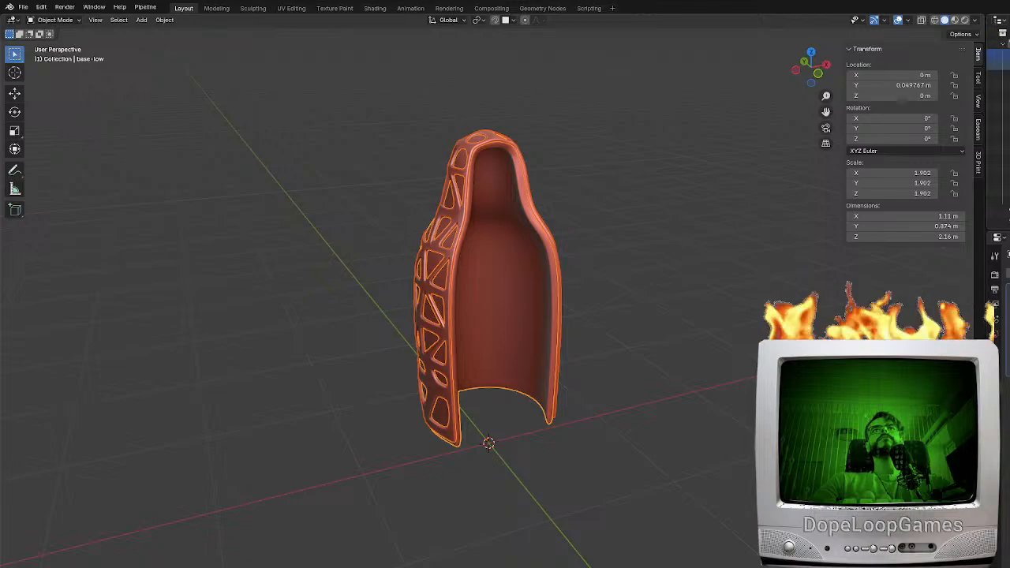
{"action": "left_click", "coordinate": [1003, 53]}
{"action": "middle_click_drag", "start_coordinate": [571, 321], "coordinate": [614, 306]}
{"action": "scroll", "coordinate": [613, 306], "scroll_direction": "up", "scroll_amount": 3}
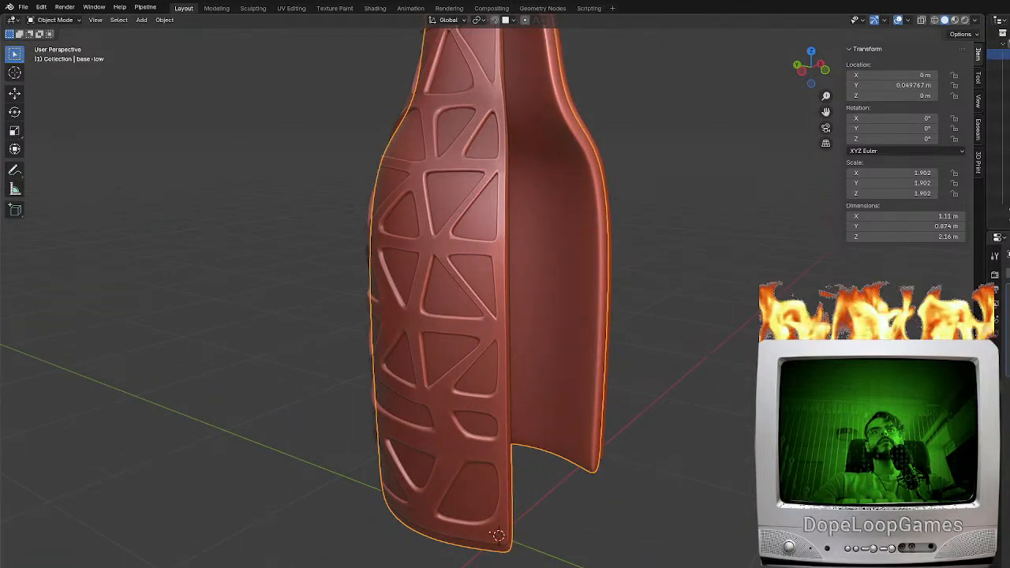
{"action": "left_click", "coordinate": [1002, 74]}
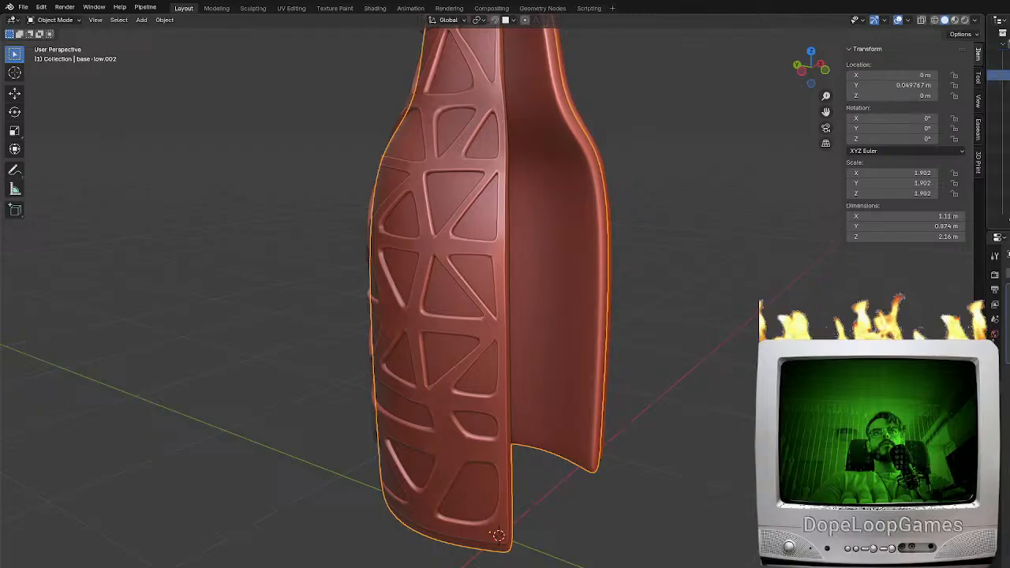
{"action": "left_click", "coordinate": [1003, 54]}
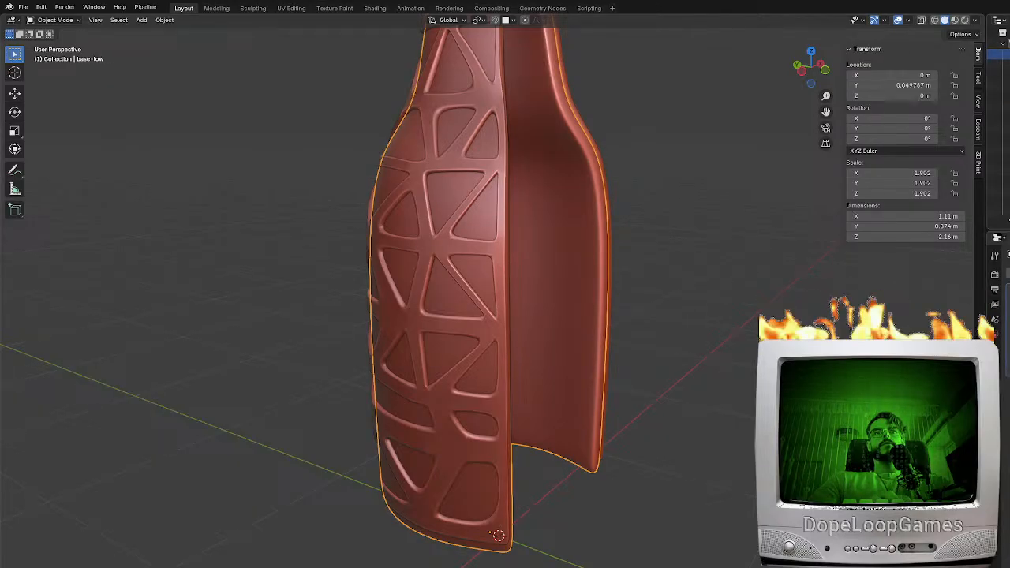
{"action": "middle_click_drag", "start_coordinate": [519, 298], "coordinate": [572, 335], "text": "shift"}
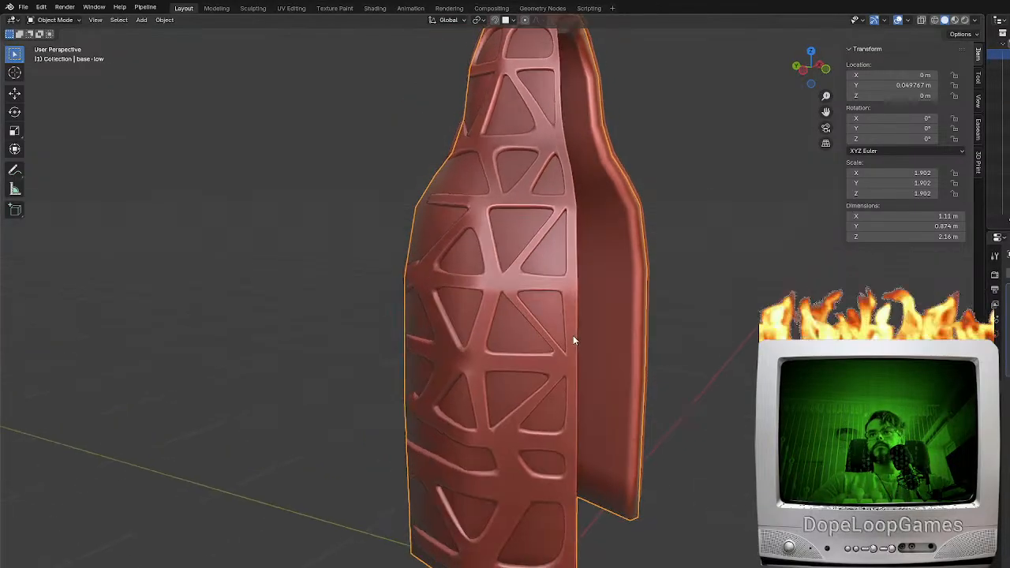
Hide the frame object base-low.001 and select all geometry of the base-low shell in Edit Mode
{"action": "left_click", "coordinate": [487, 313]}
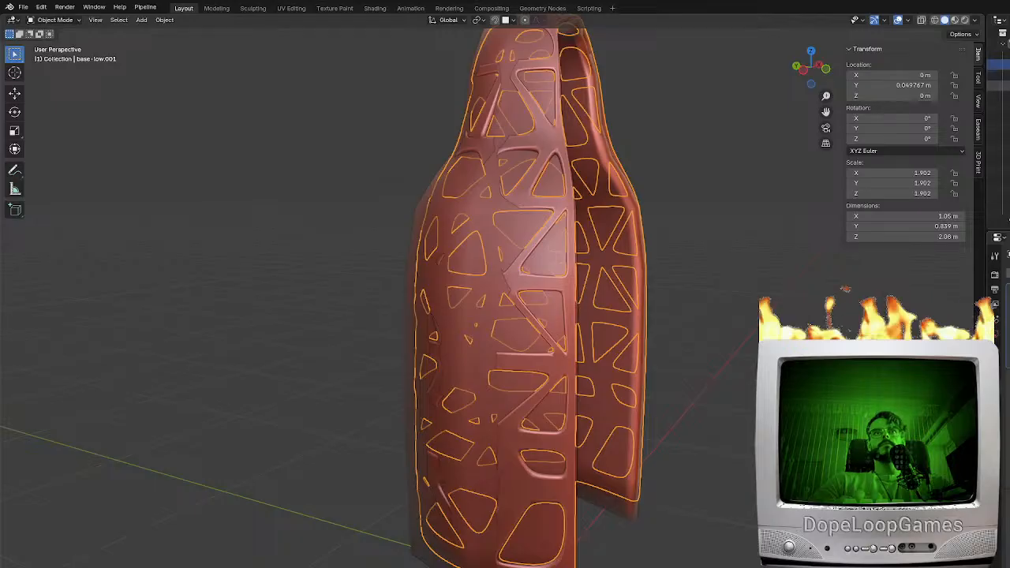
{"action": "key", "text": "h"}
{"action": "left_click", "coordinate": [463, 309]}
{"action": "key", "text": "Tab"}
{"action": "middle_click_drag", "start_coordinate": [624, 241], "coordinate": [478, 151]}
{"action": "key", "text": "a"}
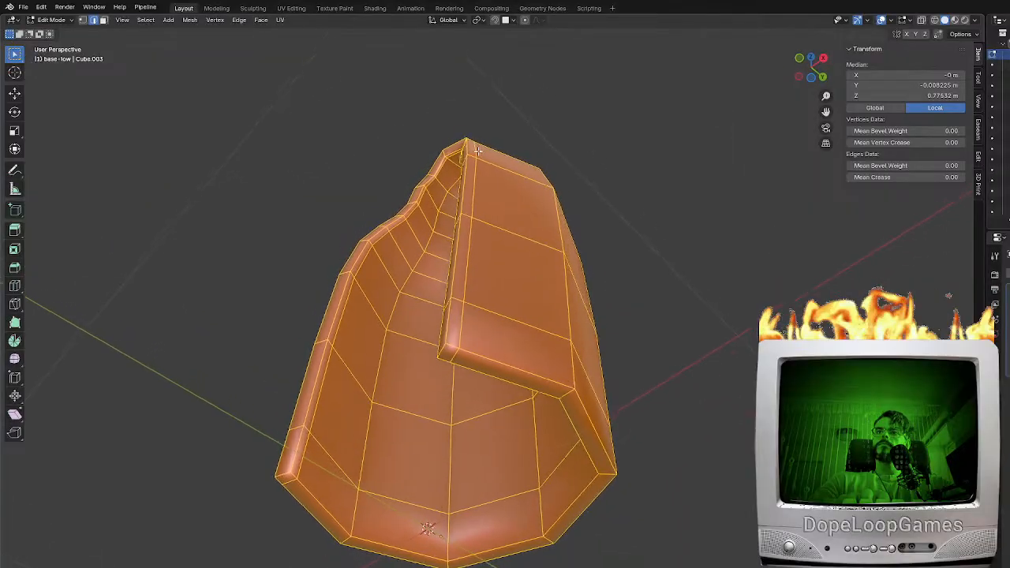
Mark the edge loops bordering the rim of the base-low shell's front opening as seams
{"action": "scroll", "coordinate": [487, 268], "scroll_direction": "up", "scroll_amount": 3}
{"action": "middle_click_drag", "start_coordinate": [486, 267], "coordinate": [493, 255]}
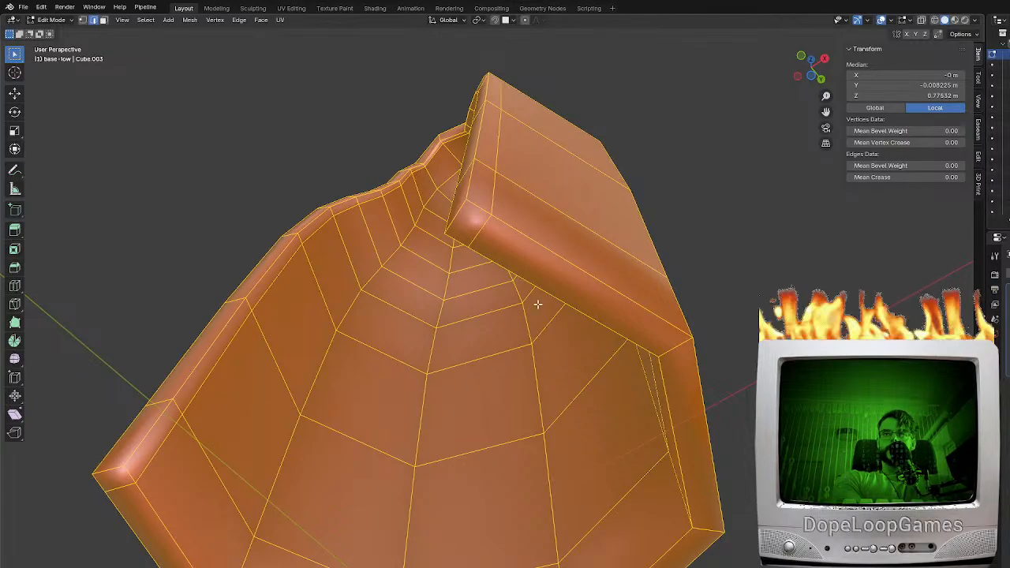
{"action": "middle_click_drag", "start_coordinate": [399, 371], "coordinate": [520, 379]}
{"action": "scroll", "coordinate": [586, 378], "scroll_direction": "down", "scroll_amount": 4}
{"action": "middle_click_drag", "start_coordinate": [445, 413], "coordinate": [323, 308]}
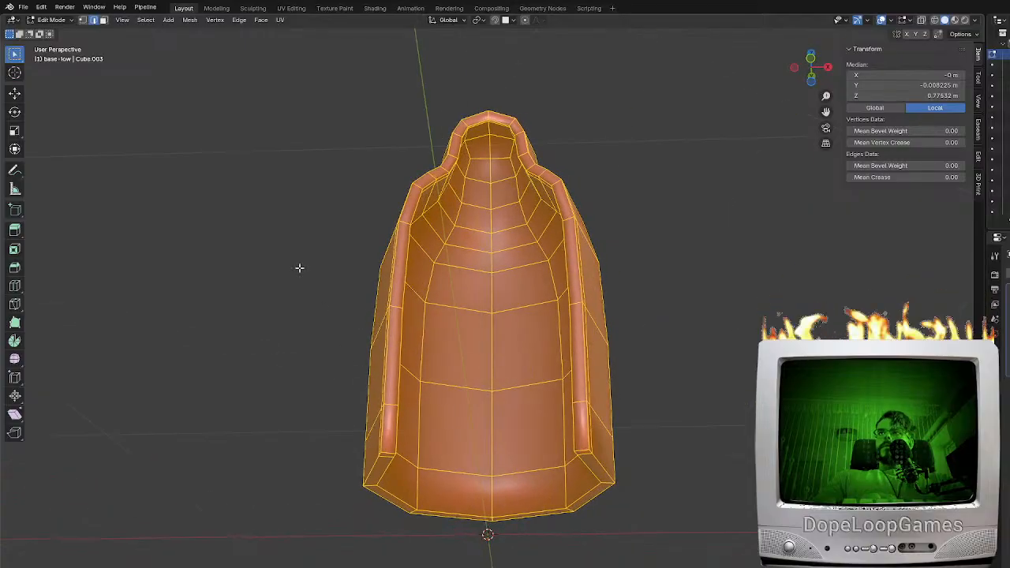
{"action": "left_click", "coordinate": [383, 428], "text": "alt"}
{"action": "middle_click_drag", "start_coordinate": [386, 424], "coordinate": [380, 380]}
{"action": "left_click", "coordinate": [420, 379], "text": "alt+shift"}
{"action": "left_click", "coordinate": [394, 343], "text": "shift"}
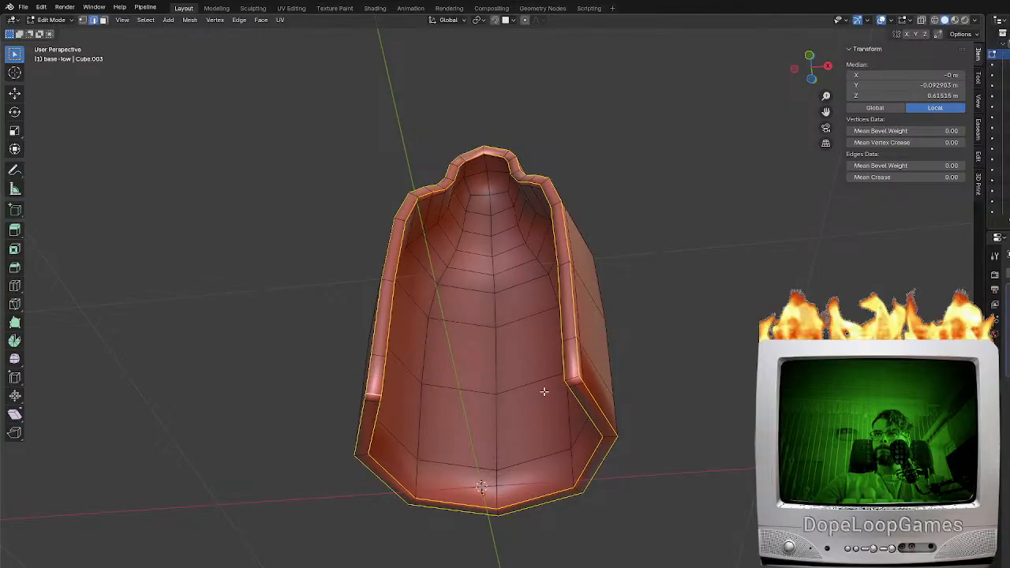
{"action": "key", "text": "F3"}
{"action": "type", "text": "seam"}
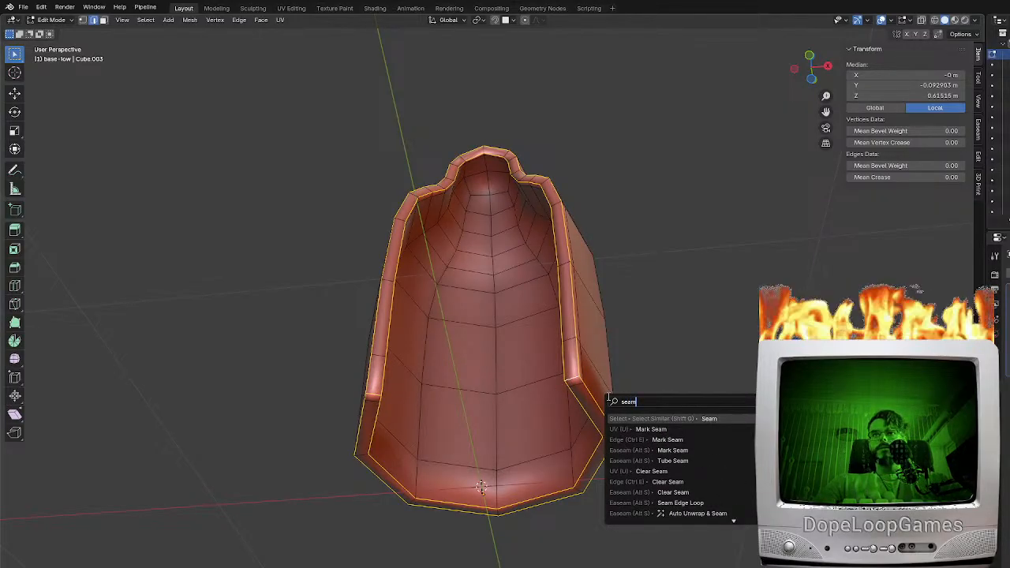
{"action": "key", "text": "Return"}
Mark the horizontal edge loop around the shell above its shoulders as a seam
{"action": "middle_click_drag", "start_coordinate": [636, 397], "coordinate": [554, 383]}
{"action": "middle_click_drag", "start_coordinate": [589, 336], "coordinate": [436, 267]}
{"action": "left_click", "coordinate": [426, 216], "text": "alt"}
{"action": "middle_click_drag", "start_coordinate": [515, 255], "coordinate": [714, 285]}
{"action": "scroll", "coordinate": [570, 243], "scroll_direction": "up", "scroll_amount": 3}
{"action": "middle_click_drag", "start_coordinate": [571, 241], "coordinate": [601, 175]}
{"action": "key", "text": "F3"}
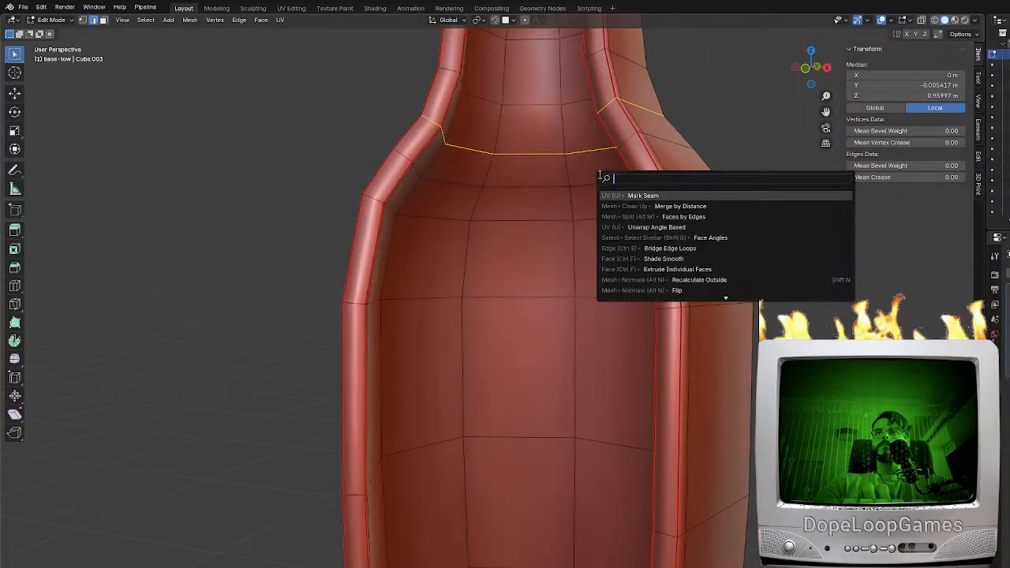
Unwrap the entire shell and pack its UV islands with UV-Packer for a 512 × 512 texture
{"action": "key", "text": "a"}
{"action": "left_click", "coordinate": [291, 8]}
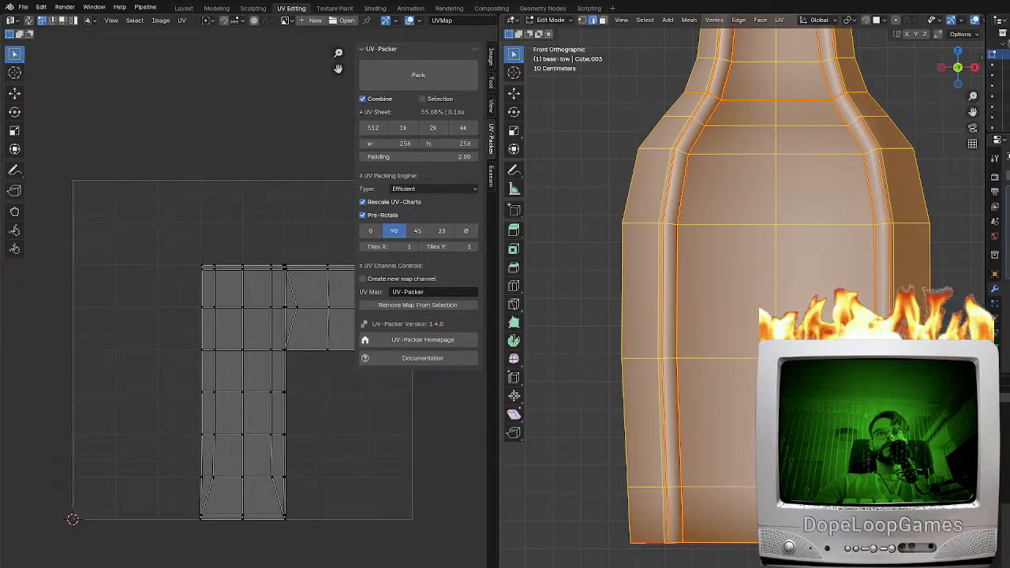
{"action": "key", "text": "u"}
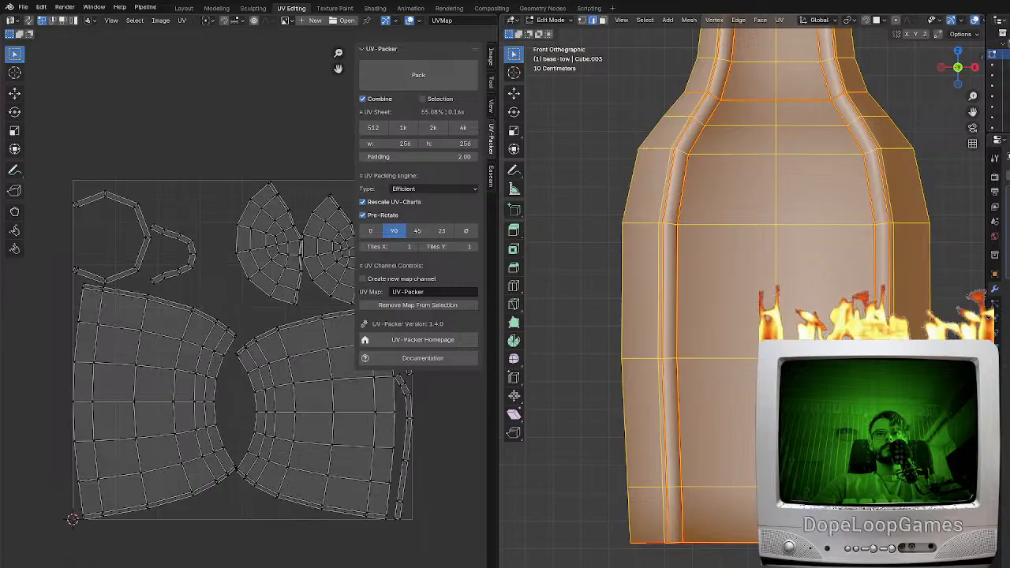
{"action": "key", "text": "a"}
{"action": "left_click", "coordinate": [378, 127]}
{"action": "left_click", "coordinate": [417, 76]}
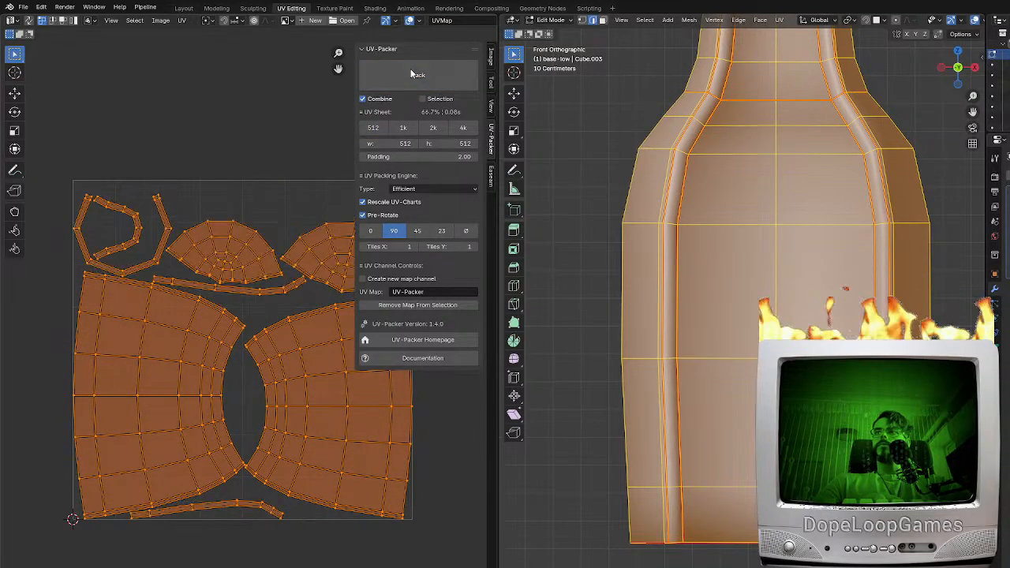
Return the base-low shell to Object Mode and open the file export options
{"action": "key", "text": "Tab"}
{"action": "middle_click_drag", "start_coordinate": [826, 249], "coordinate": [733, 331], "text": "shift"}
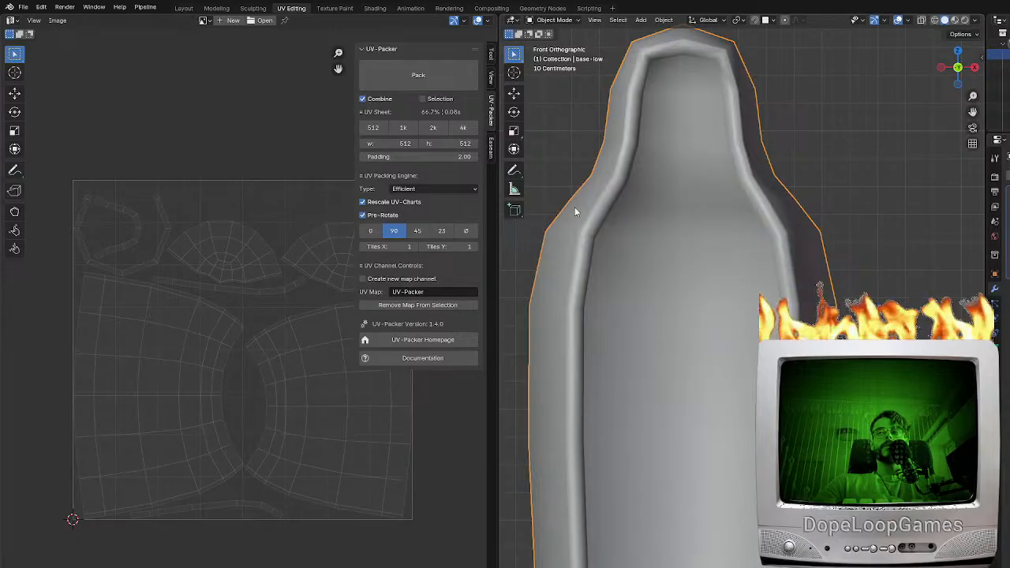
{"action": "left_click", "coordinate": [23, 7]}
{"action": "mouse_move", "coordinate": [39, 166]}
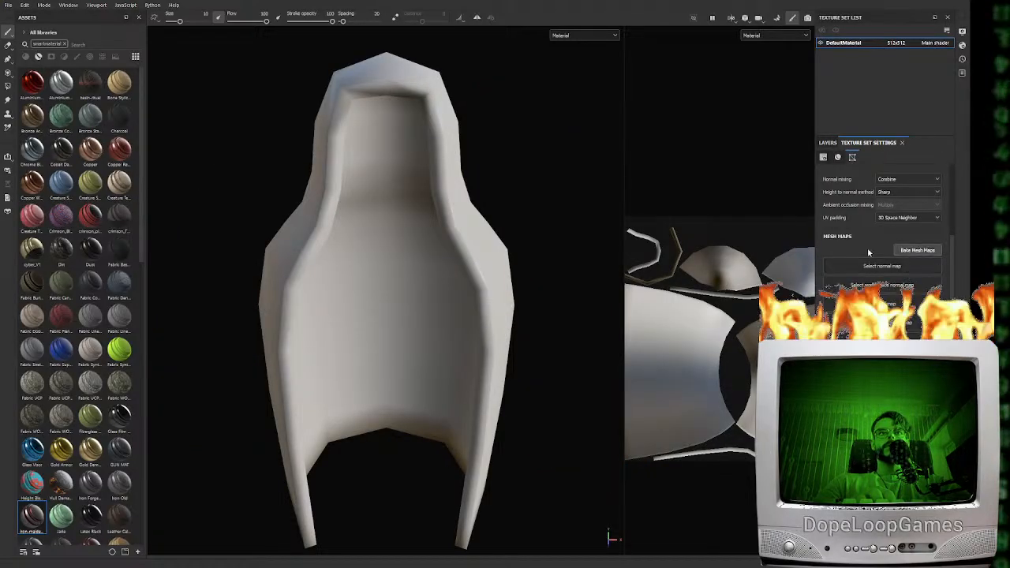
In Substance Painter, set Max Frontal Distance to 0.0322 and Max Rear Distance to 0.0284, and bake the shell's selected mesh maps
{"action": "left_click", "coordinate": [896, 251]}
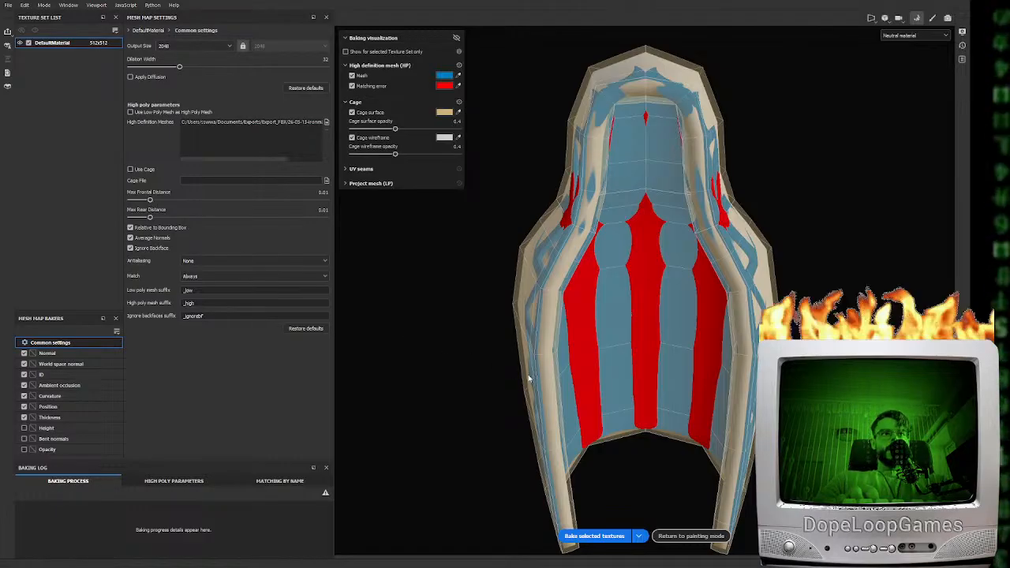
{"action": "left_click_drag", "start_coordinate": [508, 355], "coordinate": [479, 317], "text": "alt"}
{"action": "left_click_drag", "start_coordinate": [151, 199], "coordinate": [166, 199]}
{"action": "mouse_move", "coordinate": [678, 205]}
{"action": "left_mouse_down", "text": "alt"}
{"action": "mouse_move", "coordinate": [825, 205]}
{"action": "mouse_move", "coordinate": [677, 203]}
{"action": "left_mouse_up", "text": "alt"}
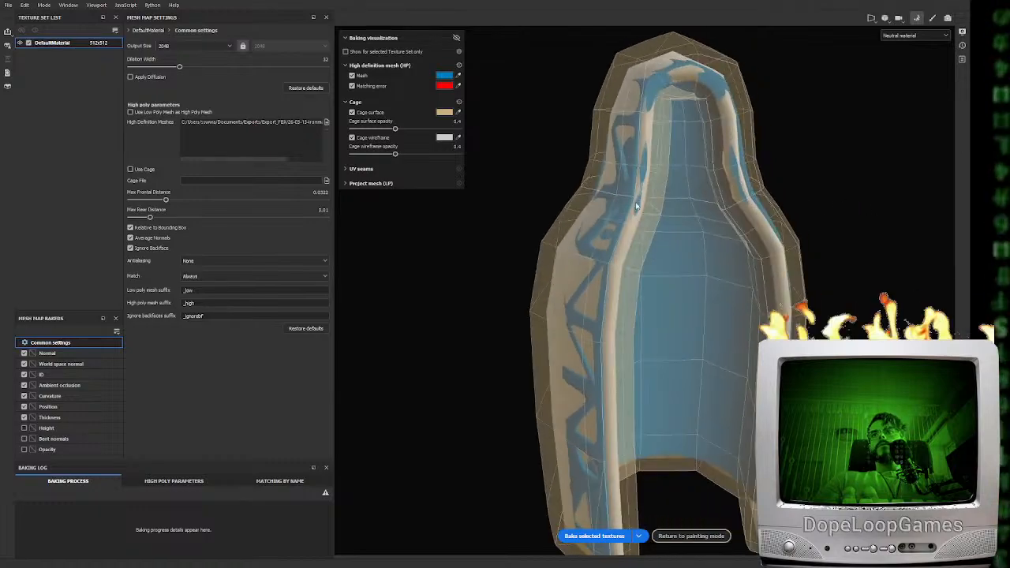
{"action": "left_click", "coordinate": [621, 535]}
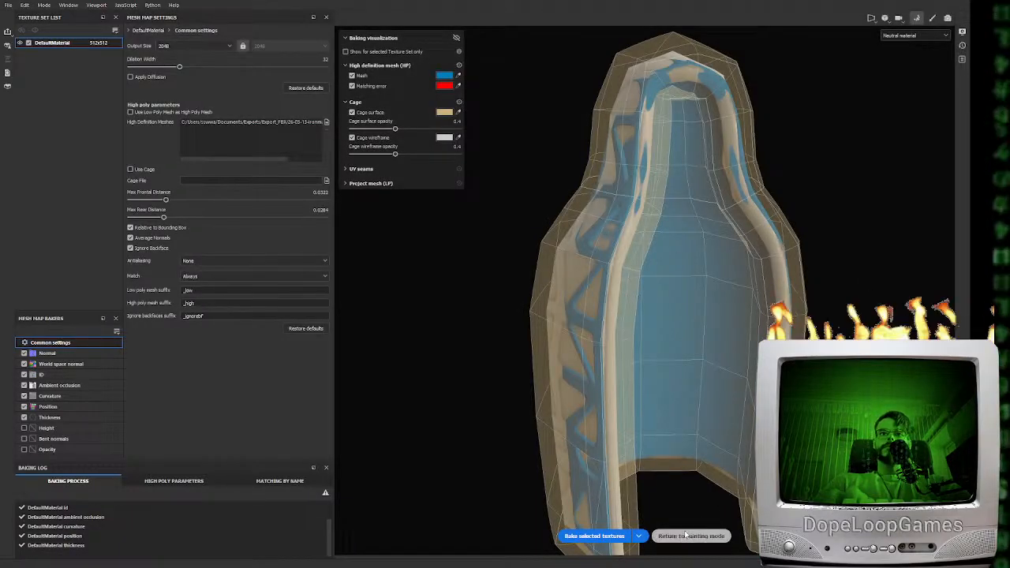
Apply the iron maiden smart material to the shell in painting mode and export its texture maps
{"action": "left_click", "coordinate": [686, 536]}
{"action": "mouse_move", "coordinate": [599, 363]}
{"action": "left_mouse_down", "text": "alt"}
{"action": "mouse_move", "coordinate": [511, 354]}
{"action": "mouse_move", "coordinate": [499, 377]}
{"action": "mouse_move", "coordinate": [570, 386]}
{"action": "mouse_move", "coordinate": [462, 387]}
{"action": "mouse_move", "coordinate": [613, 396]}
{"action": "mouse_move", "coordinate": [423, 443]}
{"action": "mouse_move", "coordinate": [286, 427]}
{"action": "left_mouse_up", "text": "alt"}
{"action": "left_click_drag", "start_coordinate": [24, 520], "coordinate": [348, 376]}
{"action": "left_click_drag", "start_coordinate": [386, 333], "coordinate": [505, 350], "text": "alt"}
{"action": "right_click_drag", "start_coordinate": [505, 350], "coordinate": [531, 385], "text": "shift"}
{"action": "left_click_drag", "start_coordinate": [532, 385], "coordinate": [518, 369], "text": "alt"}
{"action": "middle_click_drag", "start_coordinate": [518, 369], "coordinate": [441, 369], "text": "alt"}
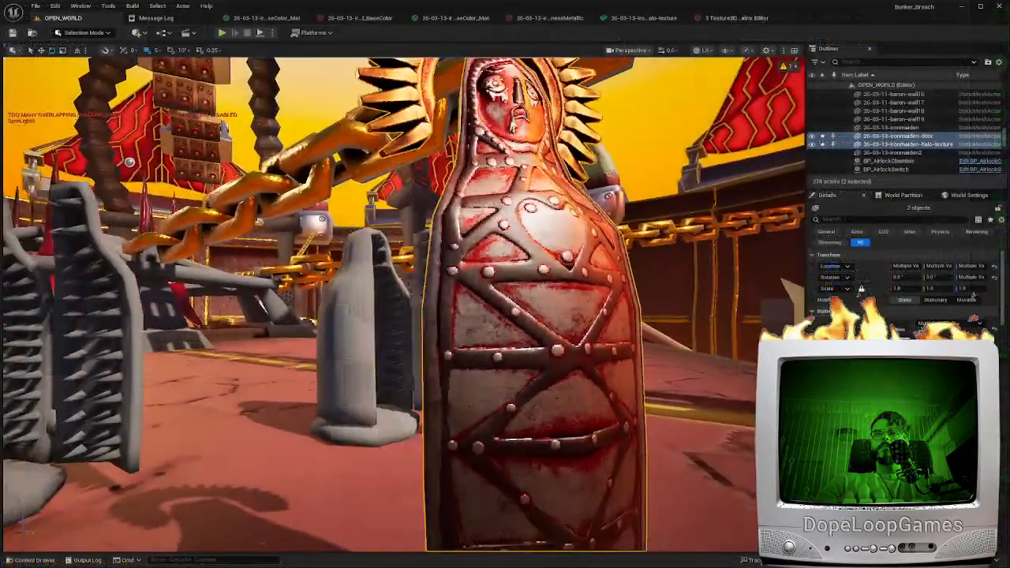
{"action": "mouse_move", "coordinate": [528, 336]}
{"action": "right_mouse_down"}
{"action": "mouse_move", "coordinate": [442, 331]}
{"action": "mouse_move", "coordinate": [453, 410]}
{"action": "mouse_move", "coordinate": [426, 378]}
{"action": "mouse_move", "coordinate": [529, 337]}
{"action": "right_mouse_up"}
Switch to Unreal Editor, filter the content for "iron mai" and create a material from the base-low BaseColor texture
{"action": "key", "text": "ctrl+space"}
{"action": "left_click", "coordinate": [342, 491]}
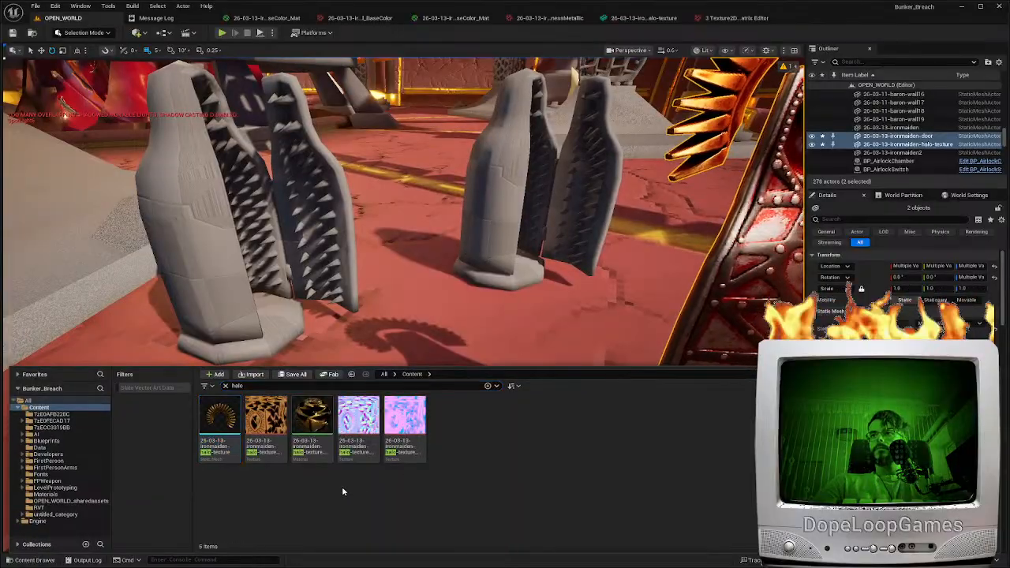
{"action": "left_click", "coordinate": [295, 386]}
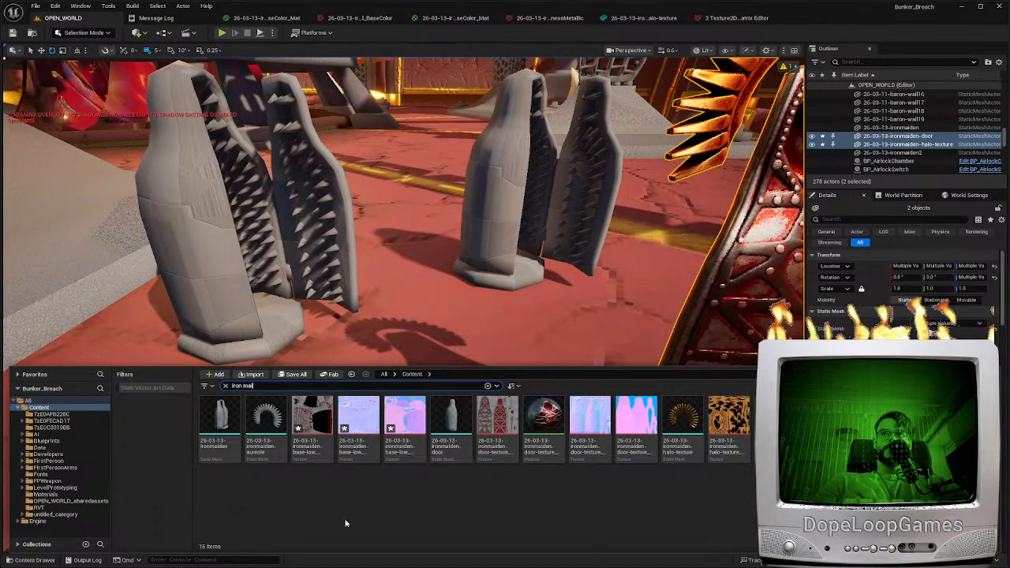
{"action": "left_click", "coordinate": [314, 421]}
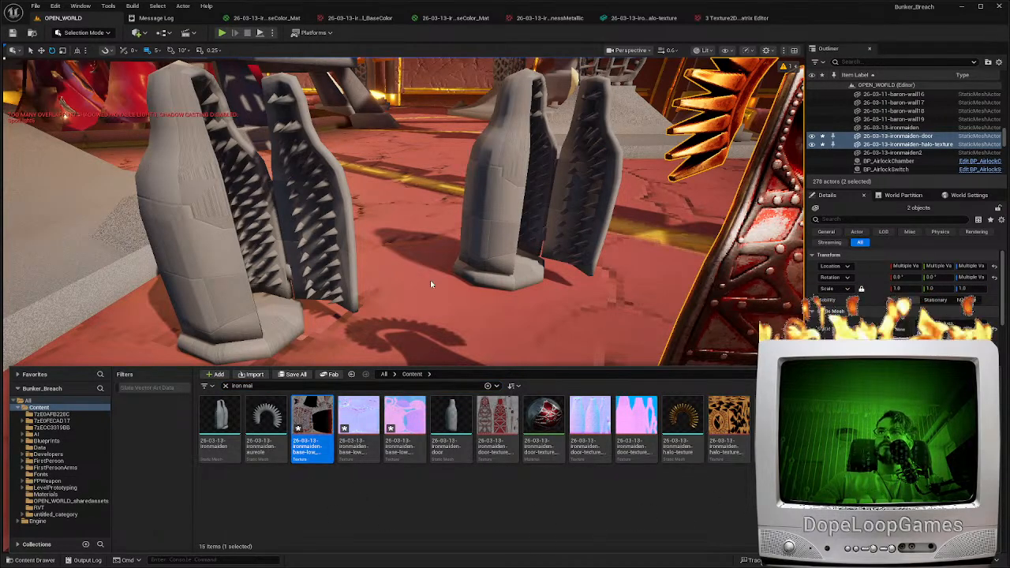
{"action": "left_click", "coordinate": [357, 418]}
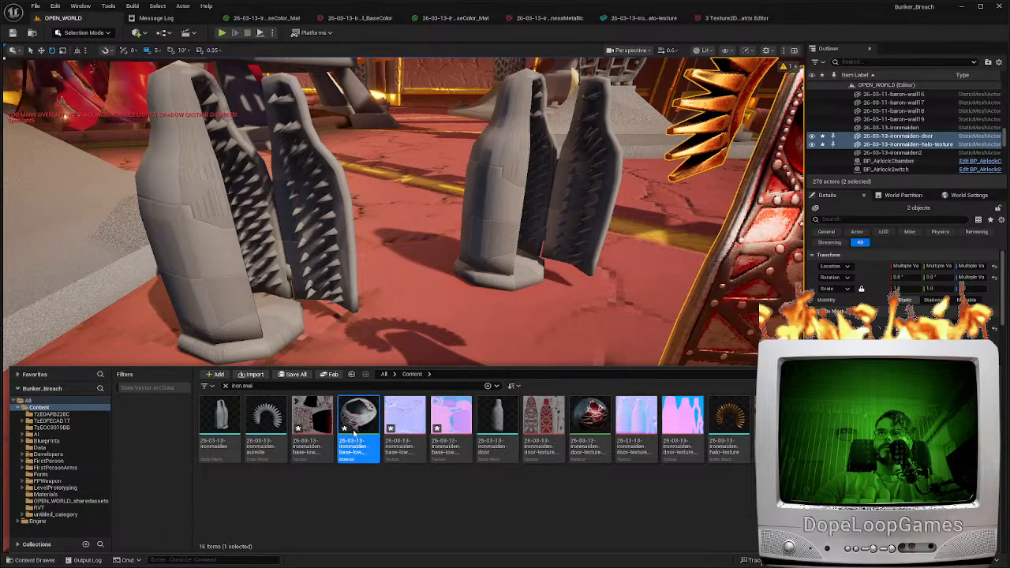
Add the base-low normal and OcclusionRoughnessMetallic textures to the new material, and connect the normal texture's RGB to Normal
{"action": "double_click", "coordinate": [355, 426]}
{"action": "key", "text": "ctrl+v"}
{"action": "key", "text": "ctrl+v"}
{"action": "left_click", "coordinate": [431, 319]}
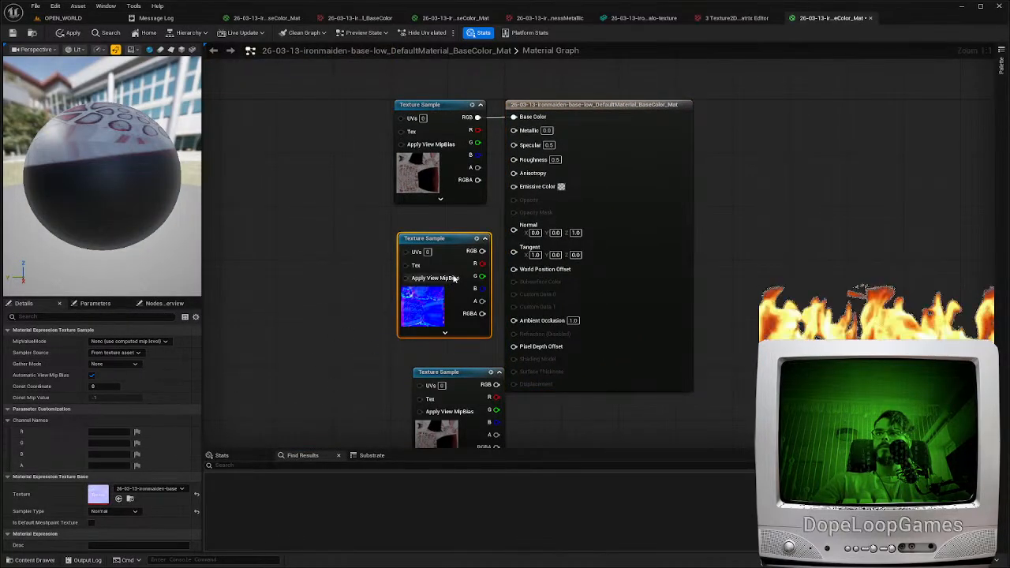
{"action": "left_click_drag", "start_coordinate": [486, 251], "coordinate": [513, 229]}
{"action": "left_click_drag", "start_coordinate": [612, 209], "coordinate": [683, 208]}
{"action": "left_click_drag", "start_coordinate": [425, 306], "coordinate": [426, 280]}
{"action": "left_click_drag", "start_coordinate": [463, 394], "coordinate": [445, 344]}
Set the OcclusionRoughnessMetallic texture's group to World and its compression to Default, and save it
{"action": "left_click", "coordinate": [157, 489]}
{"action": "left_click", "coordinate": [164, 419]}
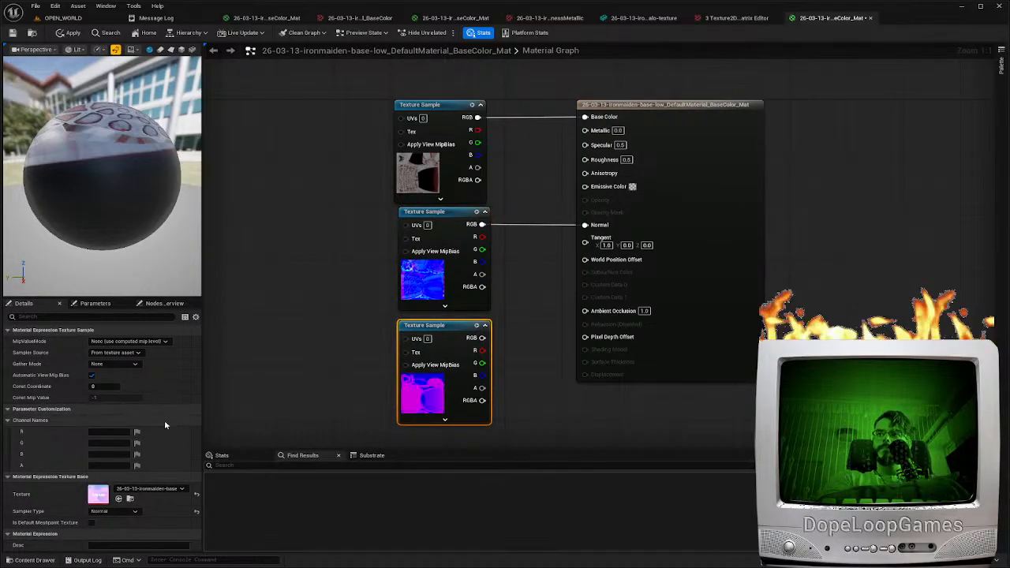
{"action": "double_click", "coordinate": [98, 499]}
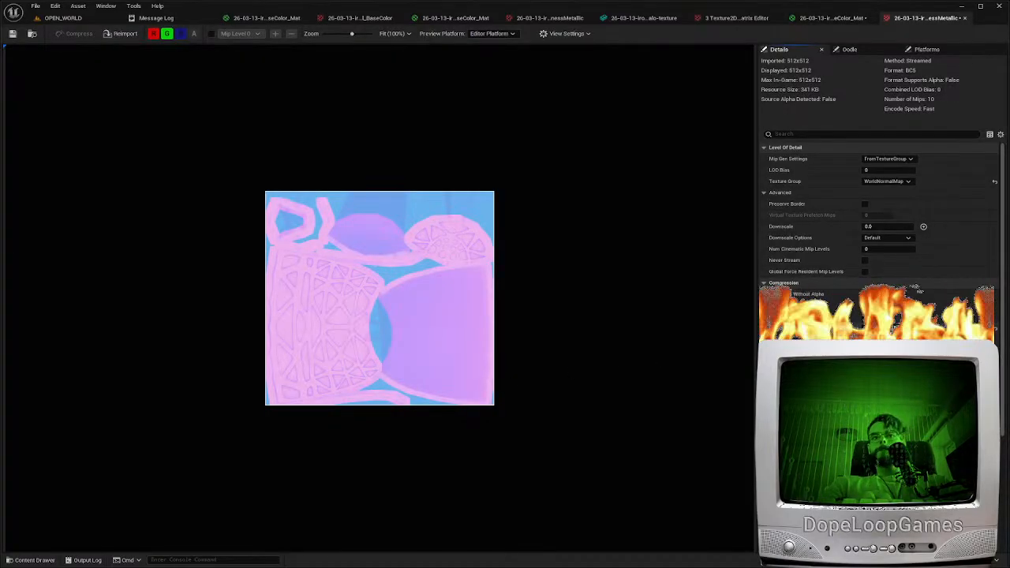
{"action": "left_click", "coordinate": [994, 181]}
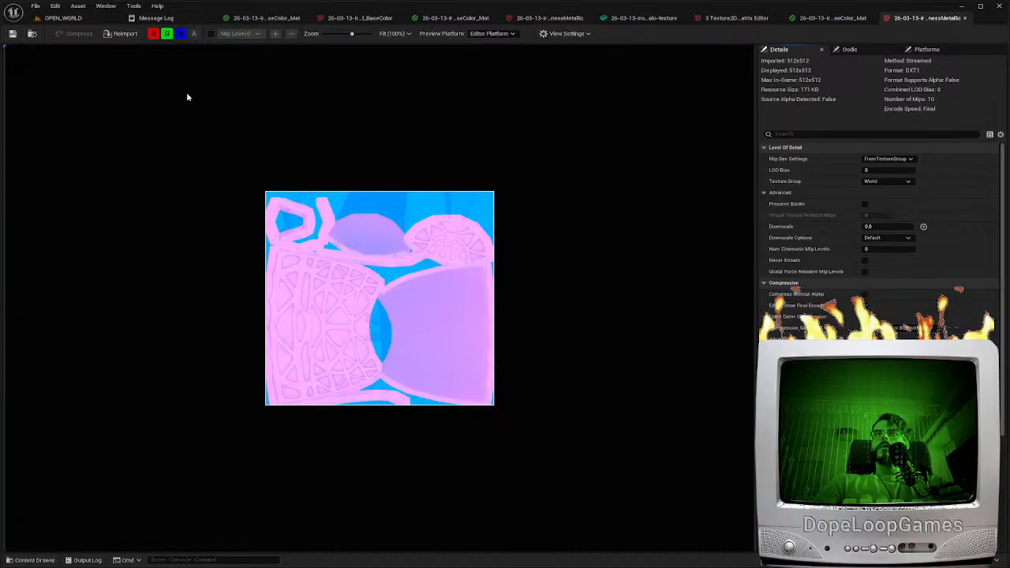
{"action": "left_click", "coordinate": [865, 305]}
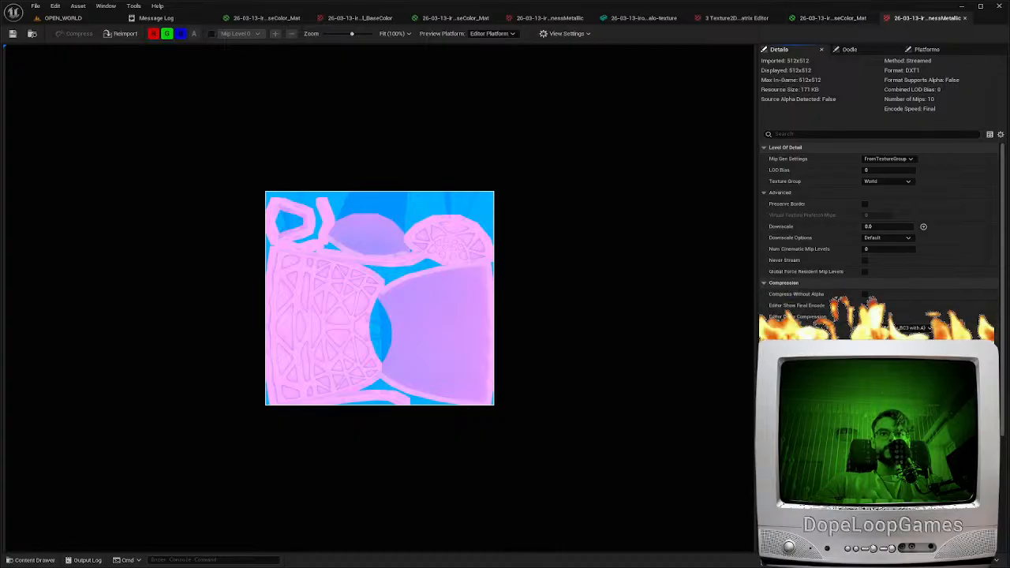
Connect the OcclusionRoughnessMetallic sample's R to Ambient Occlusion, G to Roughness and B to Metallic in the material
{"action": "left_click", "coordinate": [830, 17]}
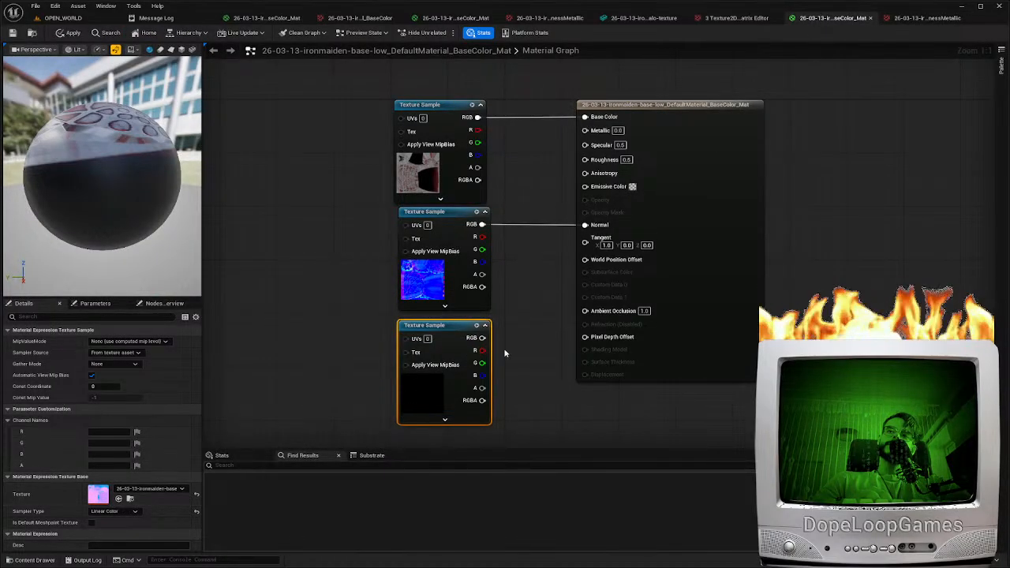
{"action": "left_click_drag", "start_coordinate": [481, 349], "coordinate": [606, 313]}
{"action": "mouse_move", "coordinate": [481, 362]}
{"action": "left_mouse_down"}
{"action": "mouse_move", "coordinate": [585, 158]}
{"action": "mouse_move", "coordinate": [482, 374]}
{"action": "left_mouse_up"}
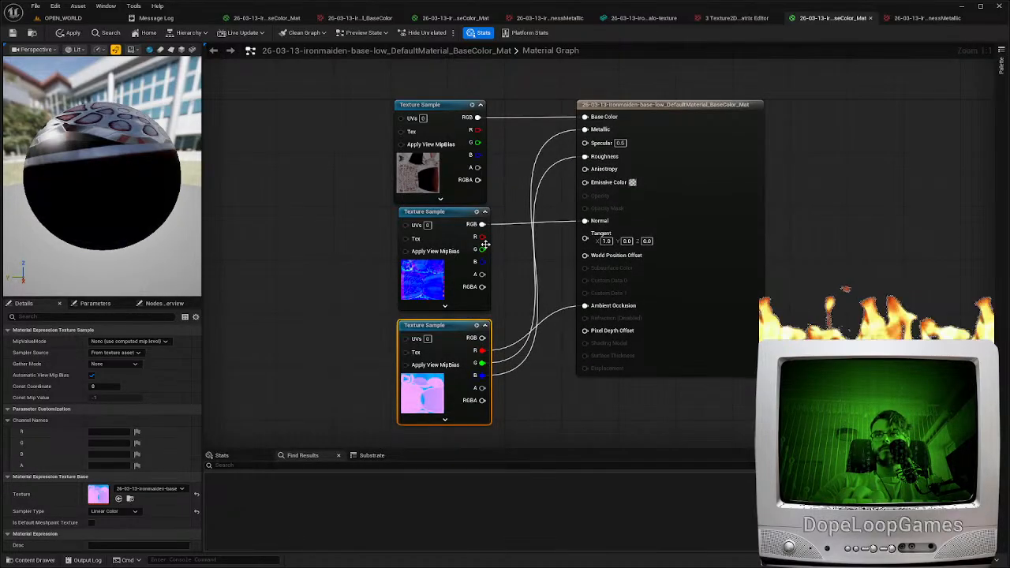
Import the iron maiden base-low FBX mesh into the project's Content folder and return to the level
{"action": "left_click", "coordinate": [63, 17]}
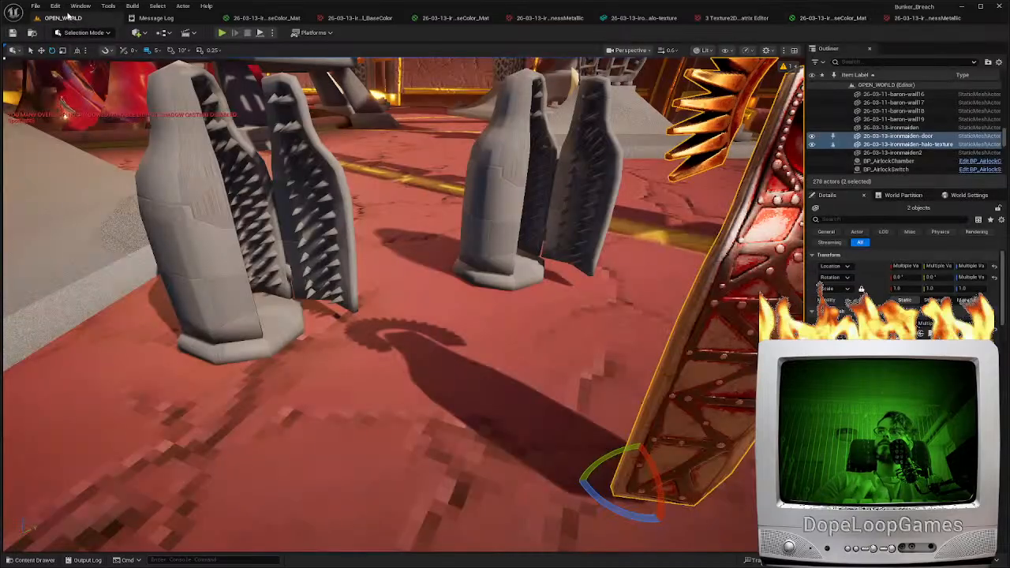
{"action": "left_click", "coordinate": [280, 494]}
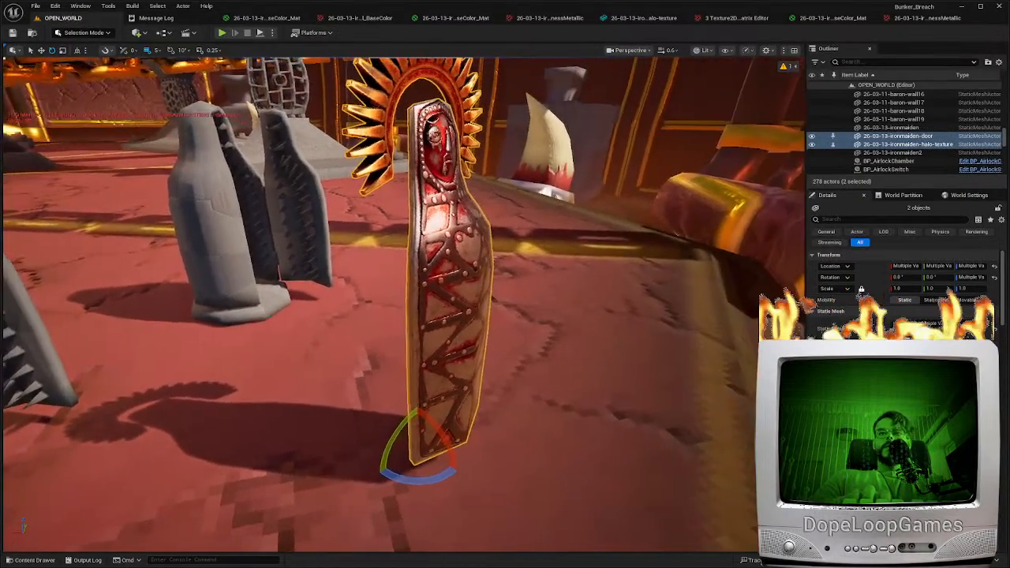
{"action": "right_click_drag", "start_coordinate": [493, 383], "coordinate": [408, 444]}
Place the base-low mesh in the level and assign the base-low material to it
{"action": "key", "text": "ctrl+space"}
{"action": "left_click_drag", "start_coordinate": [313, 415], "coordinate": [347, 379]}
{"action": "left_click_drag", "start_coordinate": [404, 418], "coordinate": [359, 313]}
Move the base-low shell across the floor towards the textured iron maiden door
{"action": "right_click_drag", "start_coordinate": [359, 313], "coordinate": [315, 308]}
{"action": "left_click_drag", "start_coordinate": [295, 479], "coordinate": [213, 476]}
{"action": "right_click_drag", "start_coordinate": [397, 344], "coordinate": [460, 287]}
{"action": "key", "text": "w"}
{"action": "mouse_move", "coordinate": [397, 340]}
{"action": "right_mouse_down"}
{"action": "mouse_move", "coordinate": [379, 347]}
{"action": "mouse_move", "coordinate": [442, 268]}
{"action": "mouse_move", "coordinate": [449, 228]}
{"action": "mouse_move", "coordinate": [426, 331]}
{"action": "mouse_move", "coordinate": [379, 260]}
{"action": "mouse_move", "coordinate": [397, 345]}
{"action": "right_mouse_up"}
{"action": "scroll", "coordinate": [397, 339], "scroll_direction": "down", "scroll_amount": 1}
{"action": "left_click_drag", "start_coordinate": [390, 504], "coordinate": [360, 507]}
{"action": "right_click_drag", "start_coordinate": [361, 506], "coordinate": [190, 524]}
Rotate the base-low shell to match the open door and shift it against the door's edge
{"action": "key", "text": "e"}
{"action": "left_click_drag", "start_coordinate": [435, 399], "coordinate": [422, 432]}
{"action": "mouse_move", "coordinate": [467, 373]}
{"action": "right_mouse_down"}
{"action": "mouse_move", "coordinate": [489, 465]}
{"action": "mouse_move", "coordinate": [441, 442]}
{"action": "mouse_move", "coordinate": [473, 370]}
{"action": "right_mouse_up"}
{"action": "key", "text": "w"}
{"action": "left_click_drag", "start_coordinate": [469, 283], "coordinate": [453, 289]}
{"action": "right_click_drag", "start_coordinate": [454, 289], "coordinate": [288, 225]}
{"action": "scroll", "coordinate": [339, 225], "scroll_direction": "down", "scroll_amount": 4}
{"action": "right_click_drag", "start_coordinate": [446, 310], "coordinate": [394, 306]}
Edit the three base-low textures together, setting their Filter to Nearest, and save them
{"action": "key", "text": "ctrl+space"}
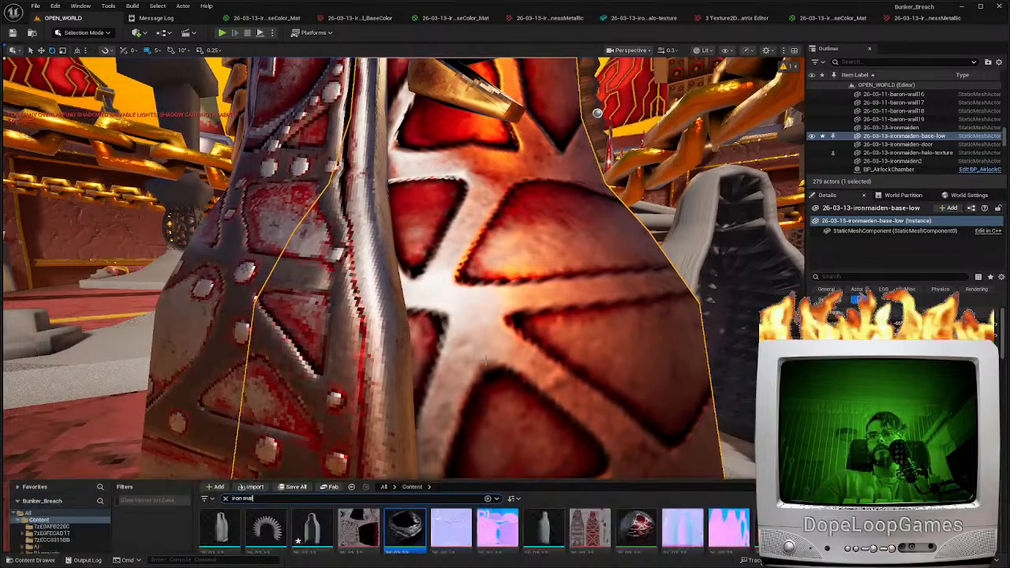
{"action": "left_click", "coordinate": [503, 501]}
{"action": "left_click", "coordinate": [358, 426]}
{"action": "left_click", "coordinate": [450, 426], "text": "ctrl"}
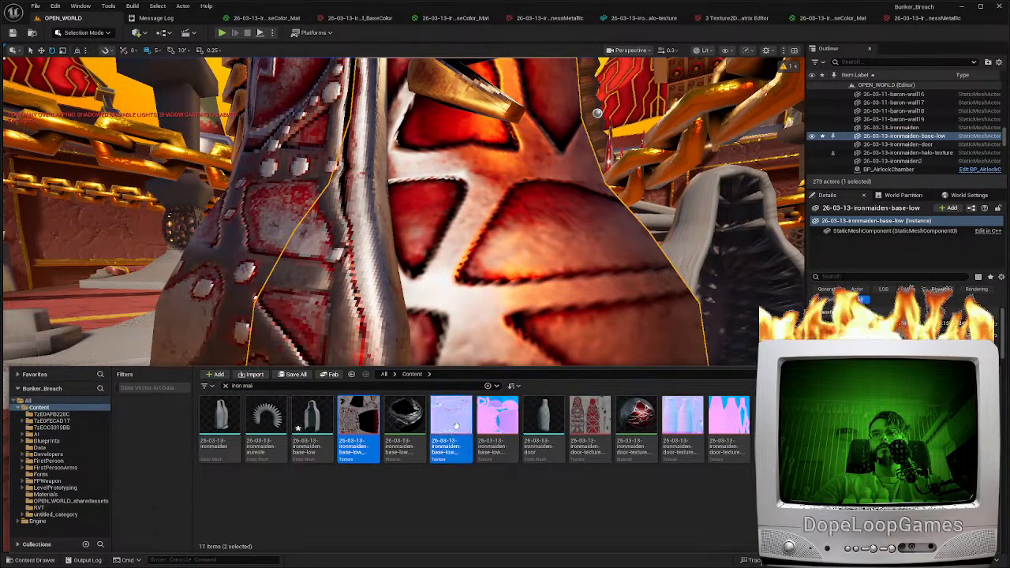
{"action": "left_click", "coordinate": [497, 422], "text": "ctrl"}
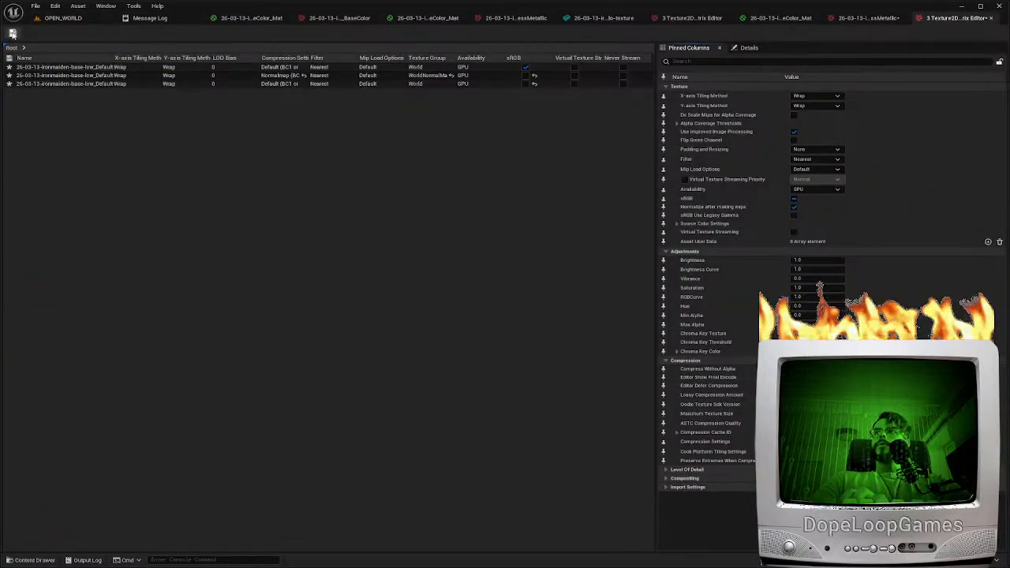
{"action": "left_click", "coordinate": [67, 19]}
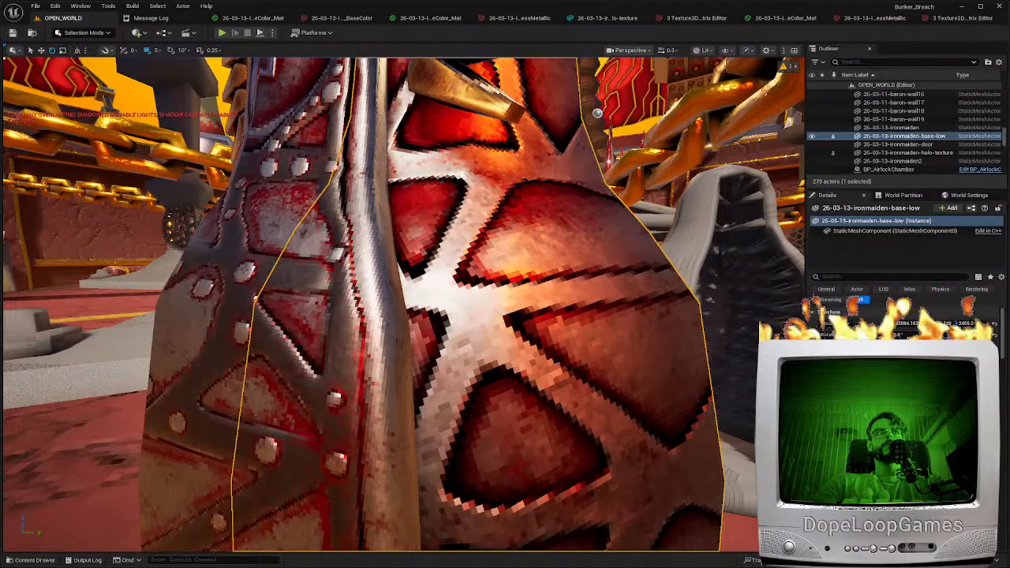
Inspect the textured base beside the door and play the level to walk around the iron maiden
{"action": "right_click_drag", "start_coordinate": [392, 347], "coordinate": [438, 335]}
{"action": "scroll", "coordinate": [392, 348], "scroll_direction": "up", "scroll_amount": 1}
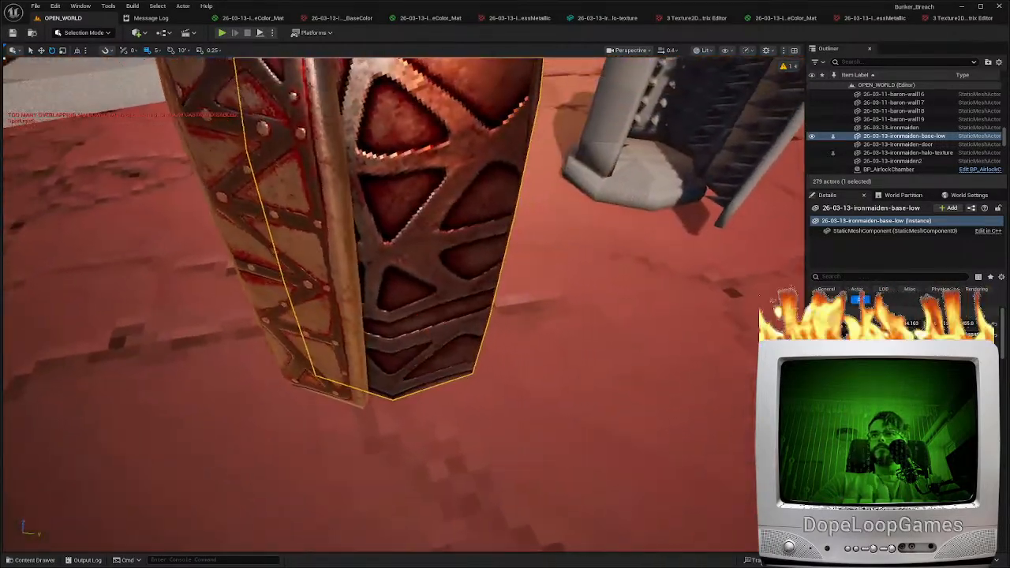
{"action": "key", "text": "w"}
{"action": "left_click_drag", "start_coordinate": [371, 349], "coordinate": [419, 372]}
{"action": "right_click_drag", "start_coordinate": [419, 372], "coordinate": [378, 308]}
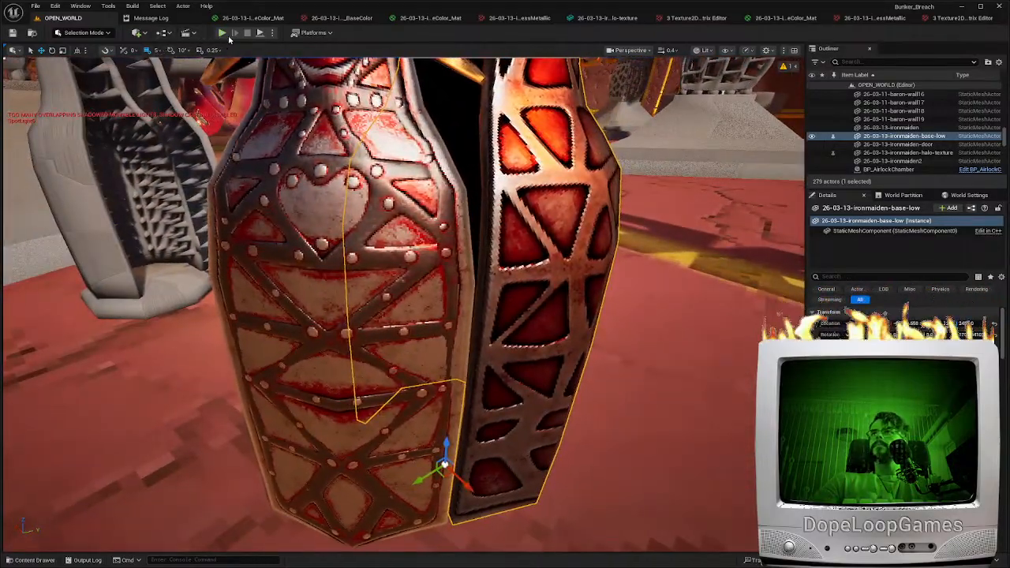
{"action": "key", "text": "alt+p"}
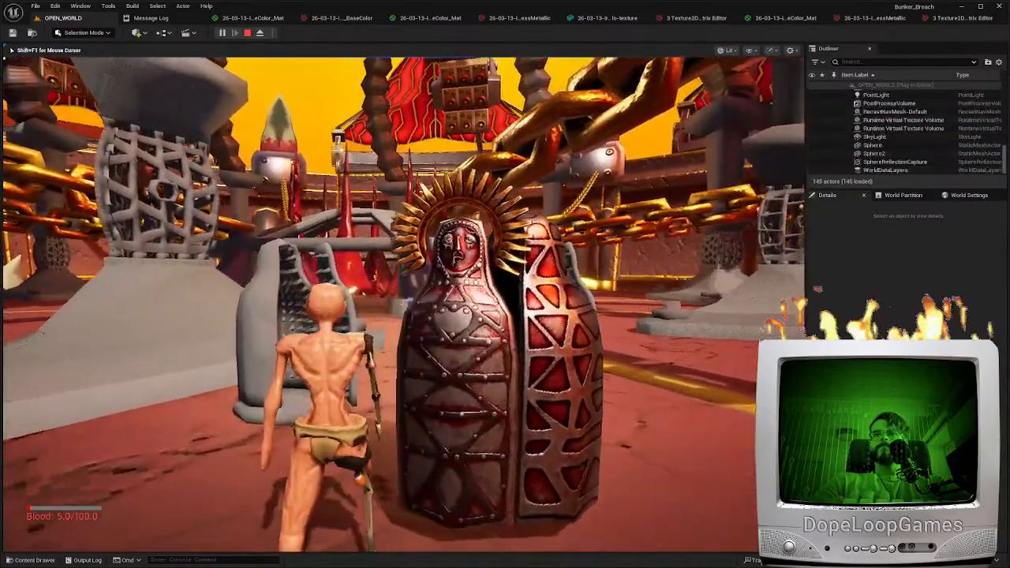
{"action": "key", "text": "w"}
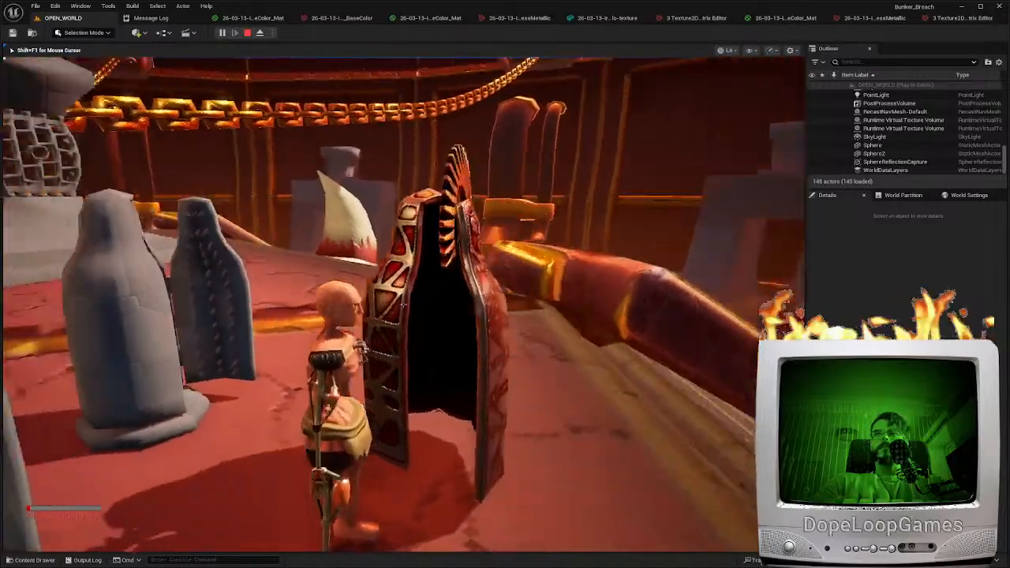
Walk up to the open iron maiden to check its dark interior, and end the play session
{"action": "key", "text": "w"}
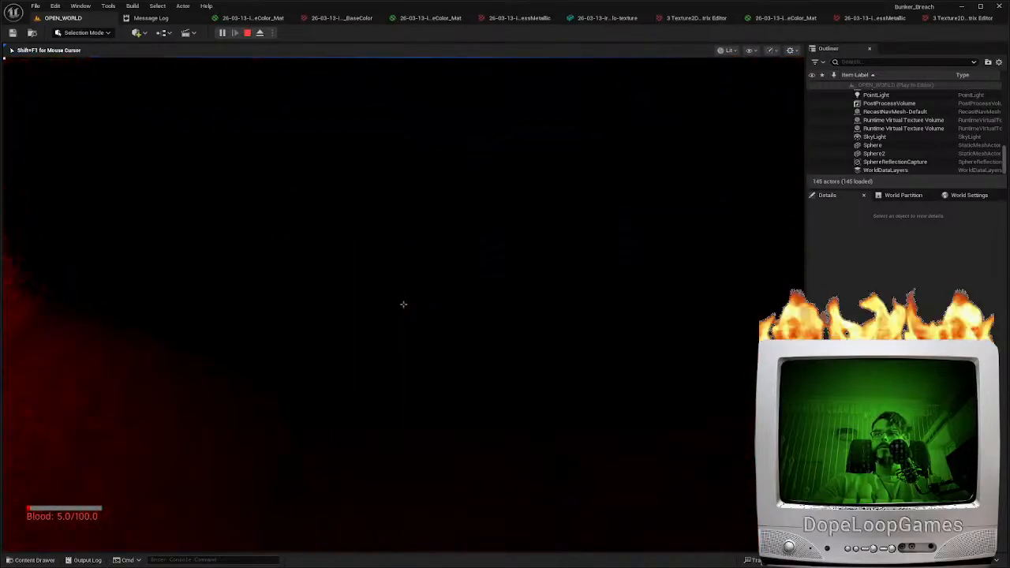
{"action": "key", "text": "w"}
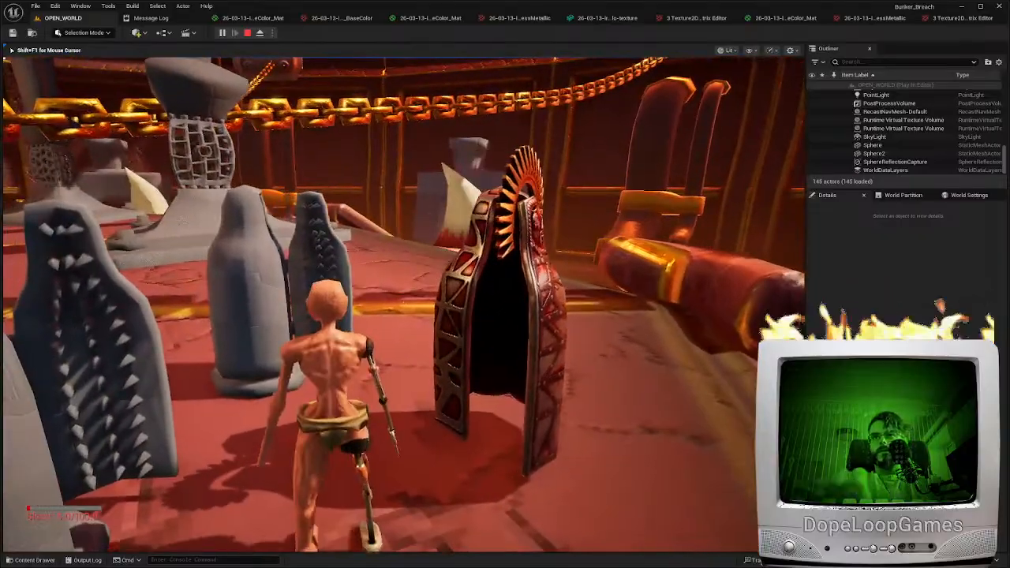
{"action": "key", "text": "Escape"}
Disconnect the Ambient Occlusion input in the base-low material, save it, and return to the level
{"action": "left_click", "coordinate": [785, 18]}
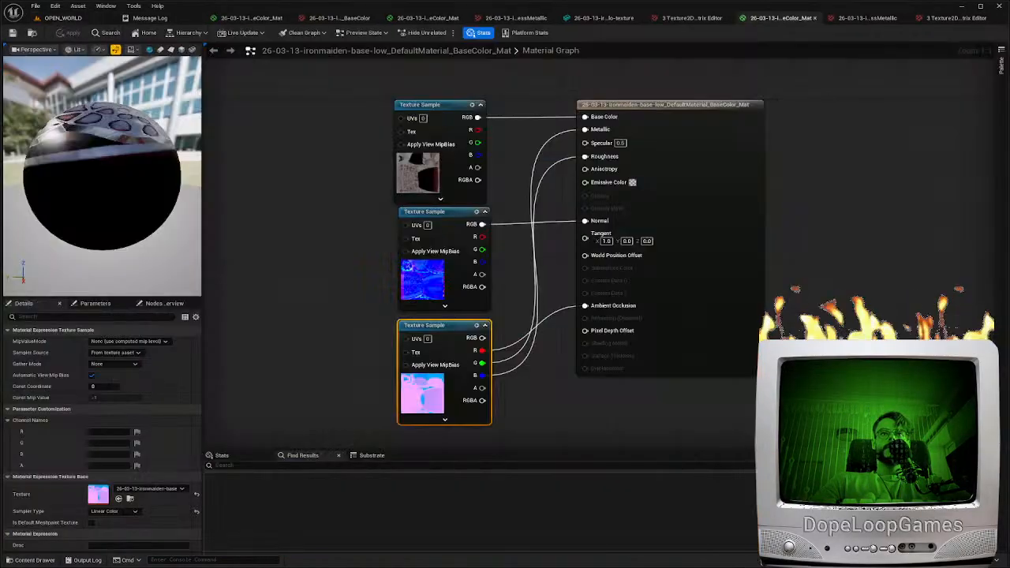
{"action": "left_click", "coordinate": [584, 305], "text": "alt"}
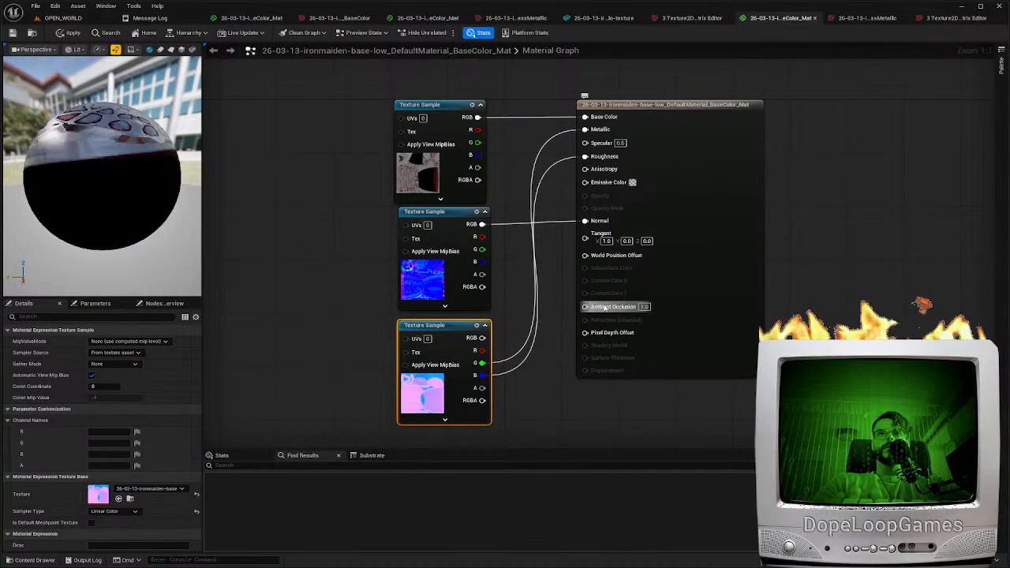
{"action": "left_click", "coordinate": [12, 33]}
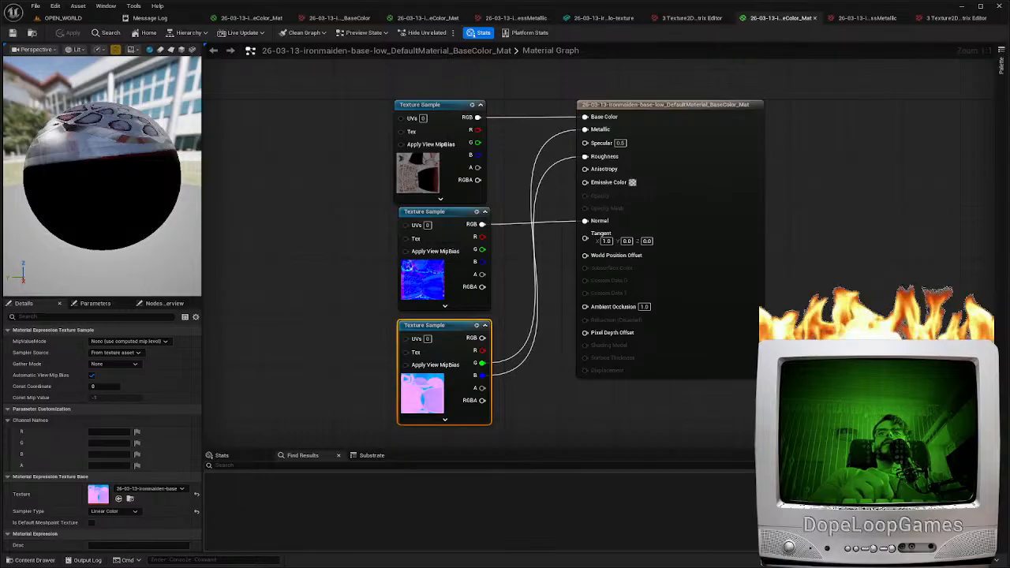
{"action": "left_click", "coordinate": [669, 391]}
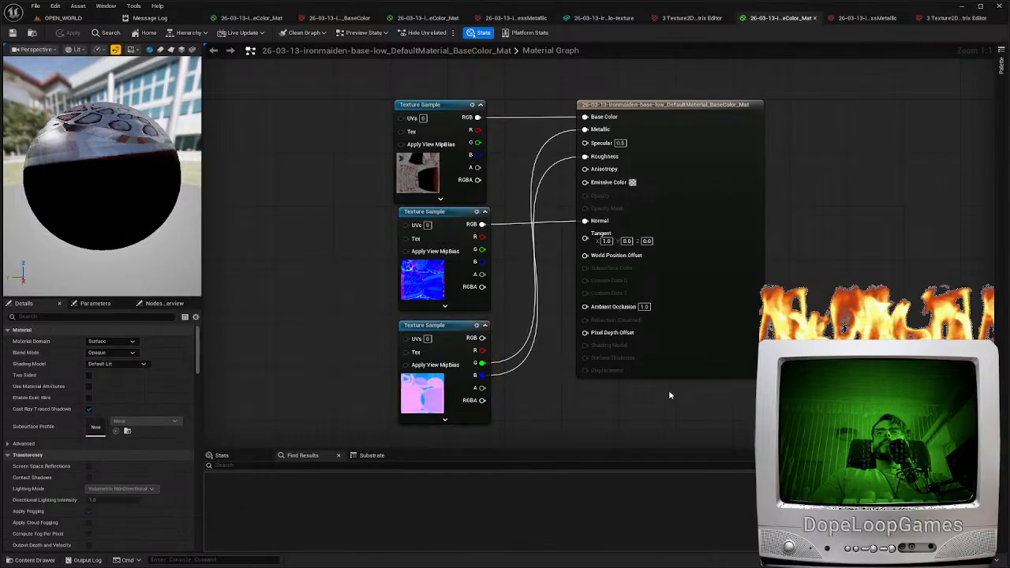
{"action": "left_click", "coordinate": [75, 17]}
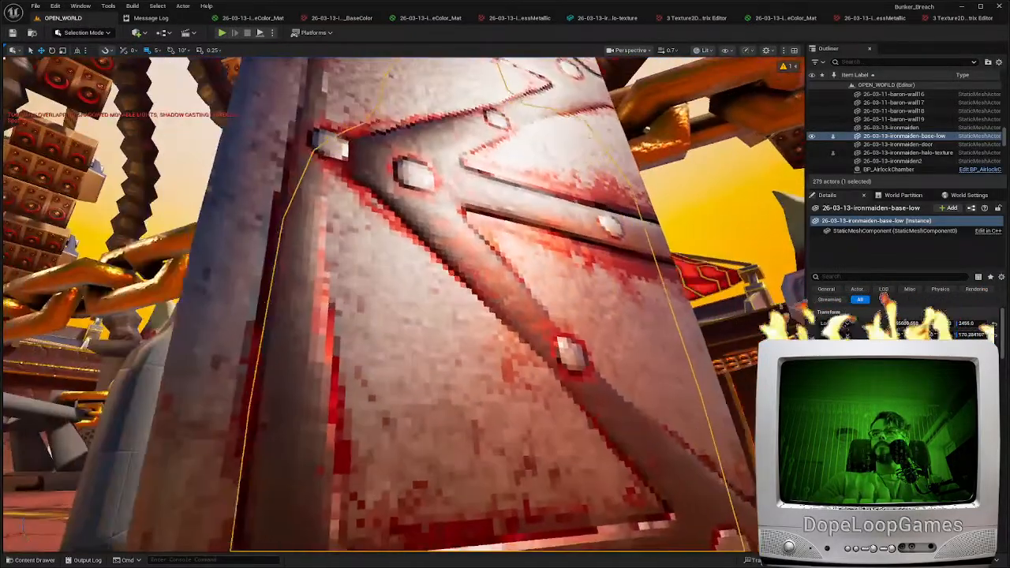
Duplicate the base-low shell and place the copy on open floor away from the assembled iron maiden
{"action": "right_click_drag", "start_coordinate": [404, 304], "coordinate": [268, 315]}
{"action": "scroll", "coordinate": [404, 304], "scroll_direction": "down", "scroll_amount": 3}
{"action": "scroll", "coordinate": [436, 213], "scroll_direction": "up", "scroll_amount": 3}
{"action": "mouse_move", "coordinate": [436, 213]}
{"action": "right_mouse_down"}
{"action": "mouse_move", "coordinate": [474, 332]}
{"action": "mouse_move", "coordinate": [442, 268]}
{"action": "mouse_move", "coordinate": [497, 323]}
{"action": "mouse_move", "coordinate": [436, 213]}
{"action": "right_mouse_up"}
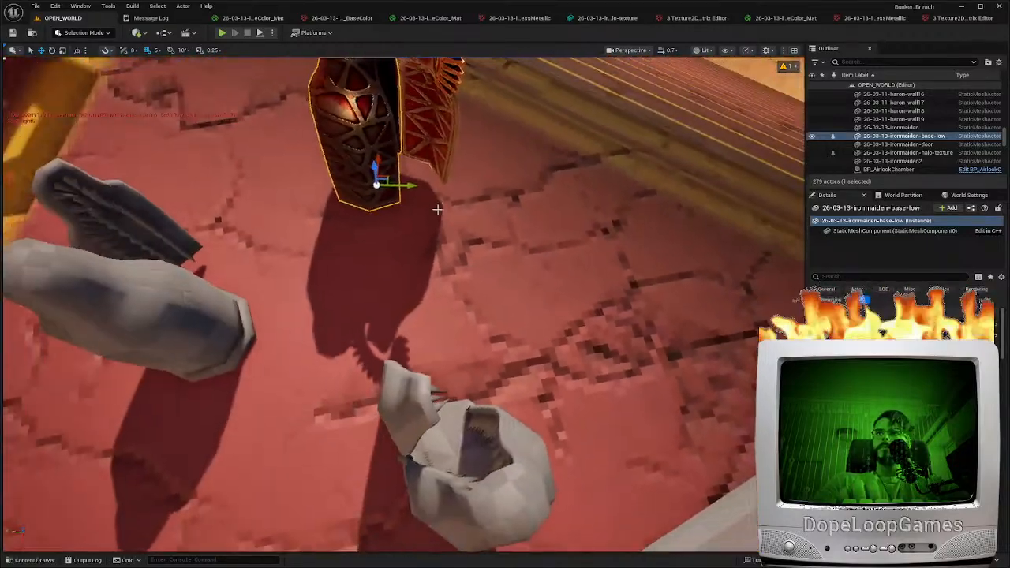
{"action": "left_click_drag", "start_coordinate": [385, 180], "coordinate": [651, 302], "text": "alt"}
{"action": "right_click_drag", "start_coordinate": [652, 301], "coordinate": [709, 355]}
{"action": "scroll", "coordinate": [406, 392], "scroll_direction": "up", "scroll_amount": 3}
Rotate the copied base-low shell about its vertical axis
{"action": "right_click_drag", "start_coordinate": [406, 393], "coordinate": [449, 256]}
{"action": "key", "text": "e"}
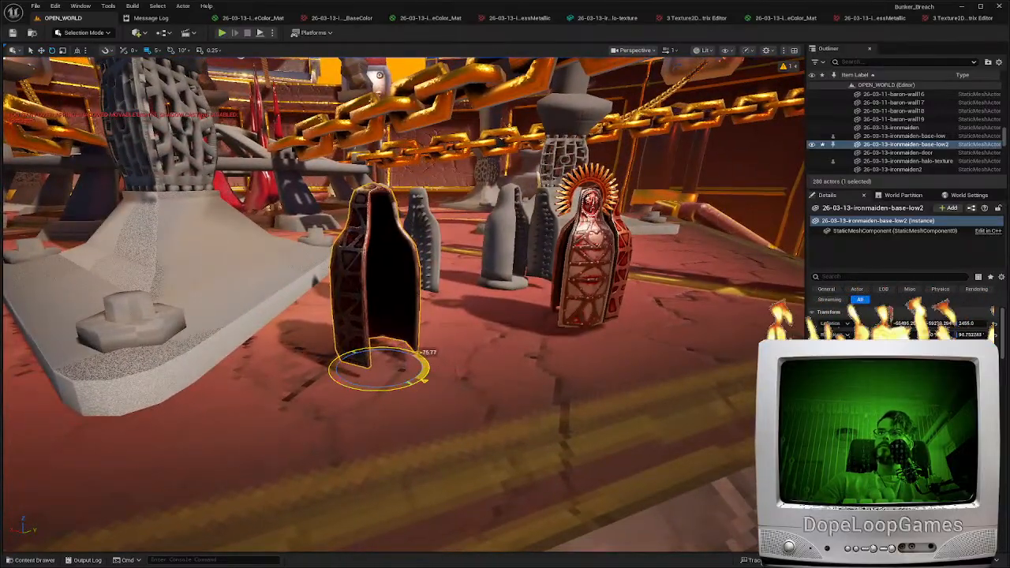
{"action": "left_click_drag", "start_coordinate": [423, 380], "coordinate": [387, 387]}
{"action": "right_click_drag", "start_coordinate": [387, 386], "coordinate": [343, 288]}
Inspect the copied shell's dark interior up close and play the level to walk around it
{"action": "scroll", "coordinate": [387, 387], "scroll_direction": "down", "scroll_amount": 3}
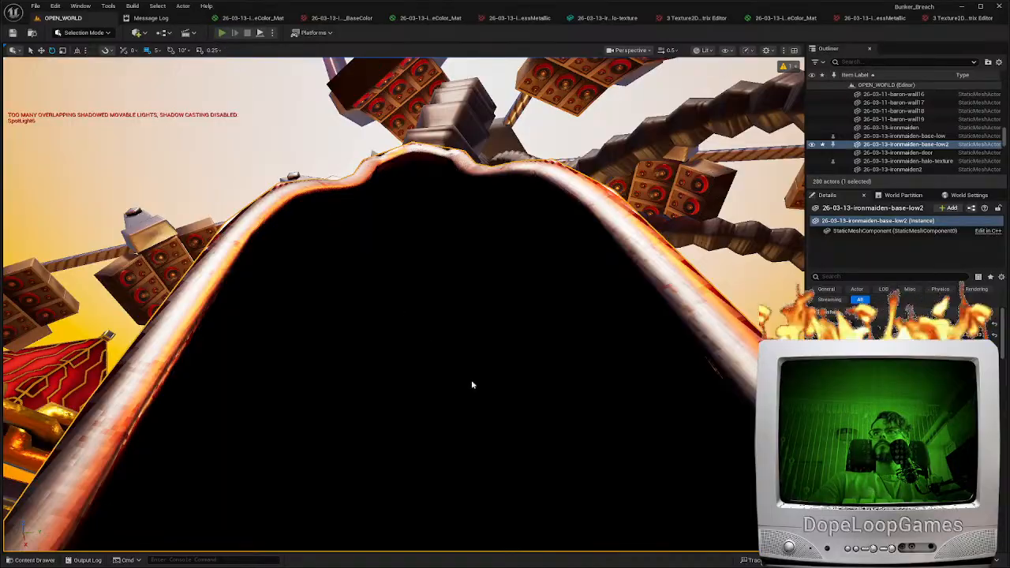
{"action": "key", "text": "alt+p"}
{"action": "key", "text": "w"}
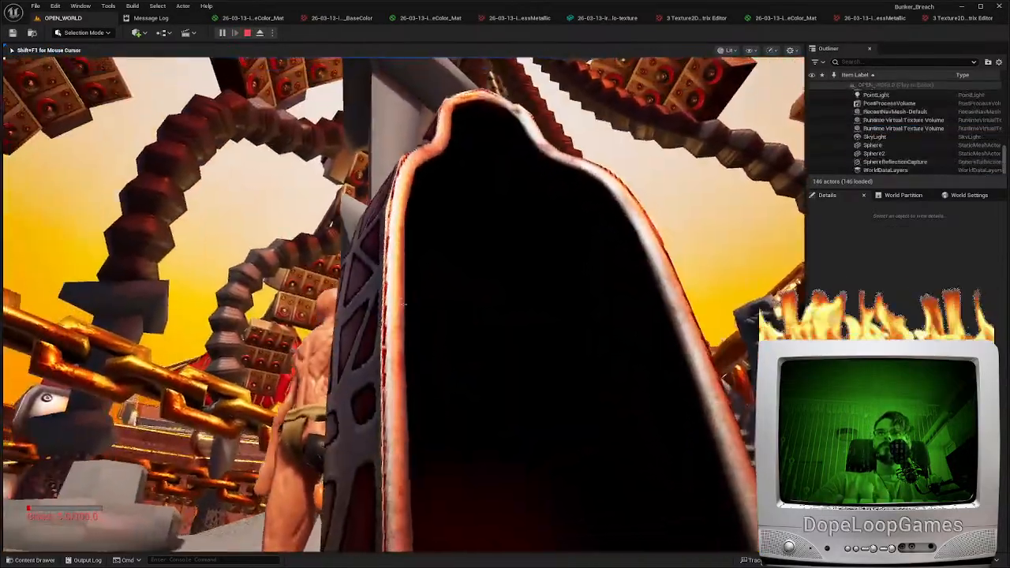
{"action": "key", "text": "d"}
{"action": "key", "text": "a"}
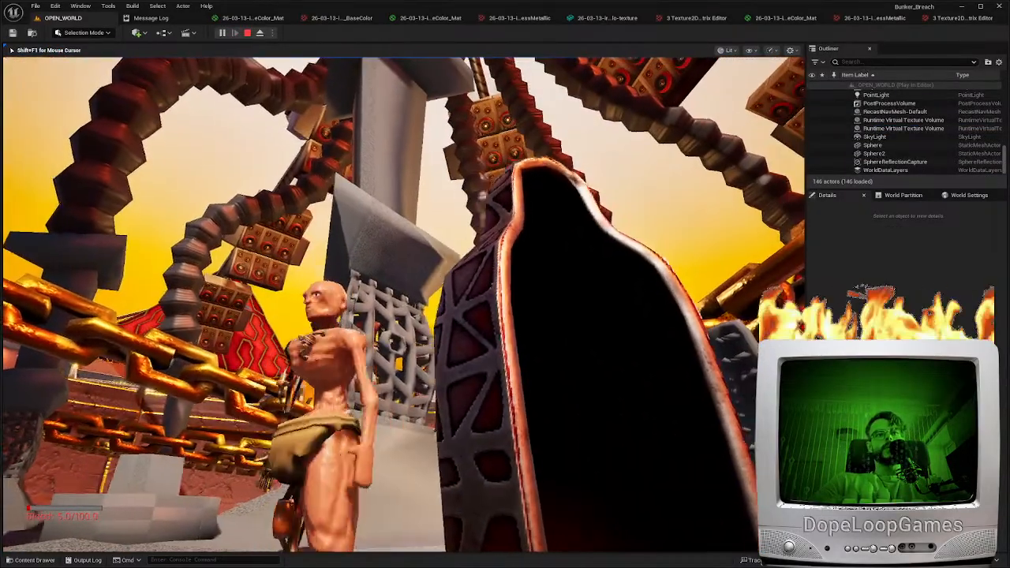
{"action": "key", "text": "w"}
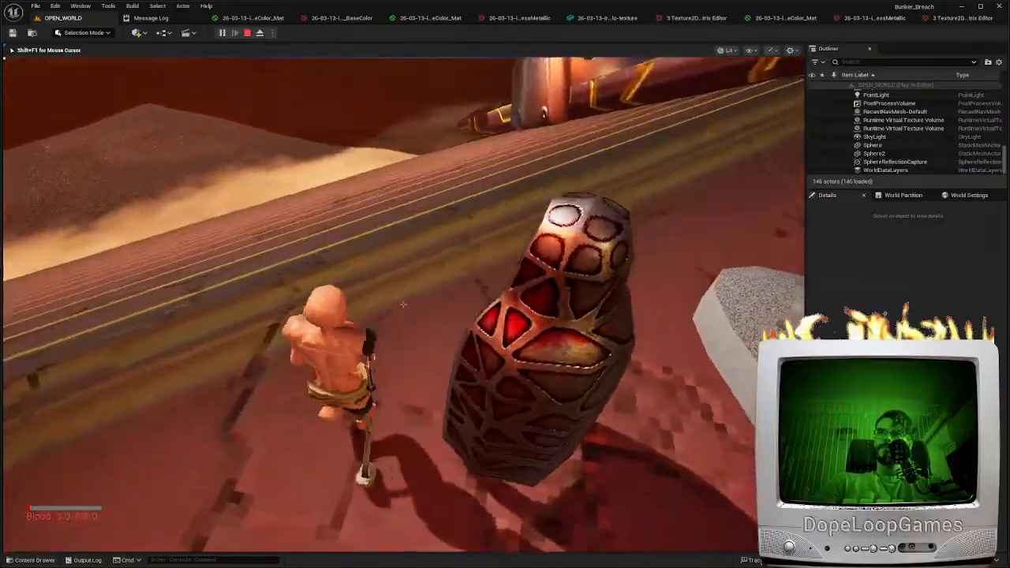
{"action": "key", "text": "Escape"}
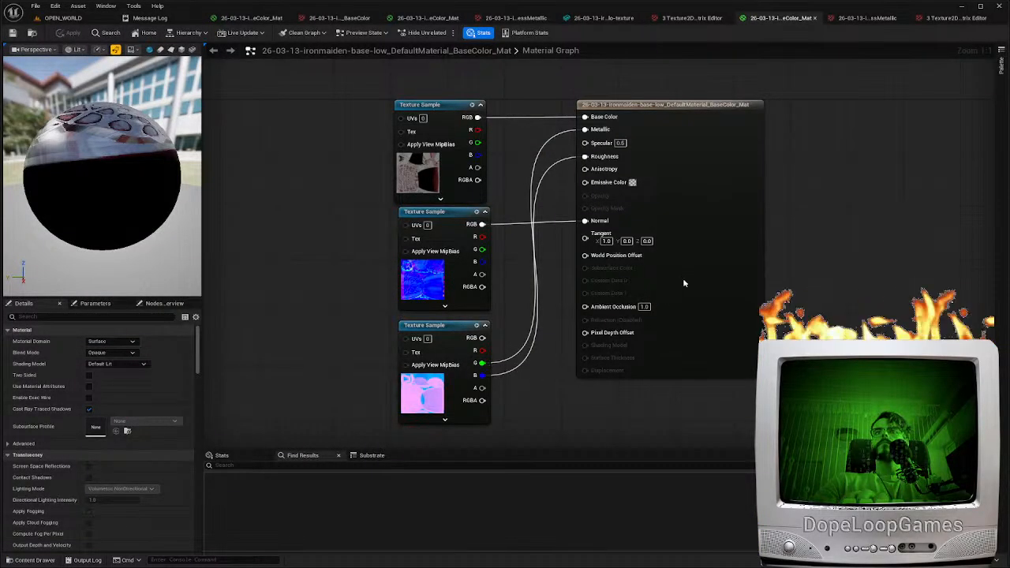
Restore the link from the packed texture's red output to Ambient Occlusion in the base-low material and return to the level
{"action": "left_click", "coordinate": [683, 283]}
{"action": "left_click_drag", "start_coordinate": [612, 319], "coordinate": [613, 307]}
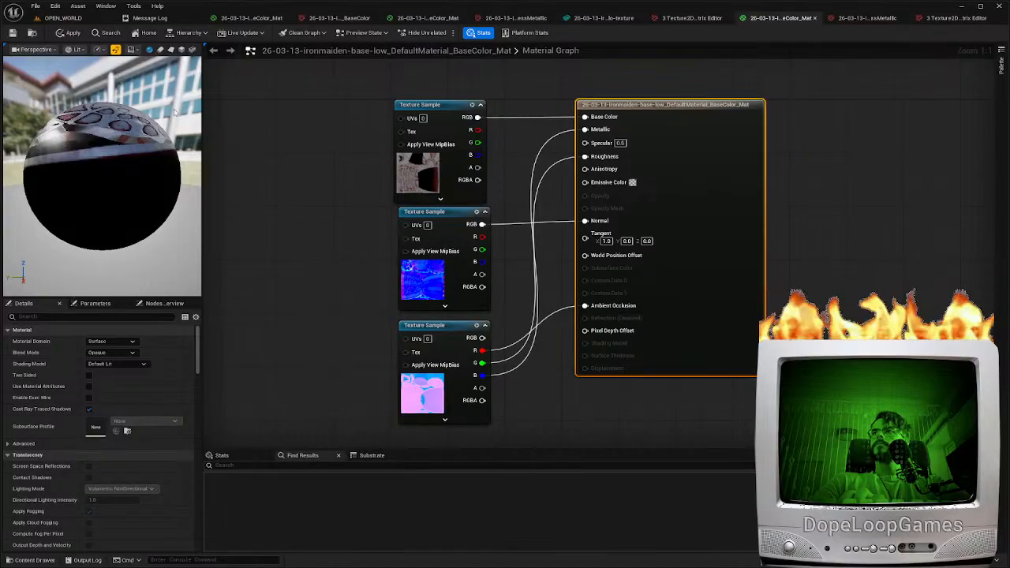
{"action": "left_click", "coordinate": [79, 19]}
Examine the copied base-low shell from several sides and compare it with the untextured spiked iron maidens
{"action": "right_click_drag", "start_coordinate": [426, 300], "coordinate": [509, 312]}
{"action": "key", "text": "d"}
{"action": "key", "text": "w"}
{"action": "key", "text": "a"}
{"action": "key", "text": "d"}
{"action": "key", "text": "s"}
{"action": "key", "text": "w"}
{"action": "key", "text": "s"}
{"action": "key", "text": "w"}
{"action": "key", "text": "a"}
{"action": "key", "text": "s"}
{"action": "key", "text": "a"}
{"action": "scroll", "coordinate": [528, 315], "scroll_direction": "up", "scroll_amount": 2}
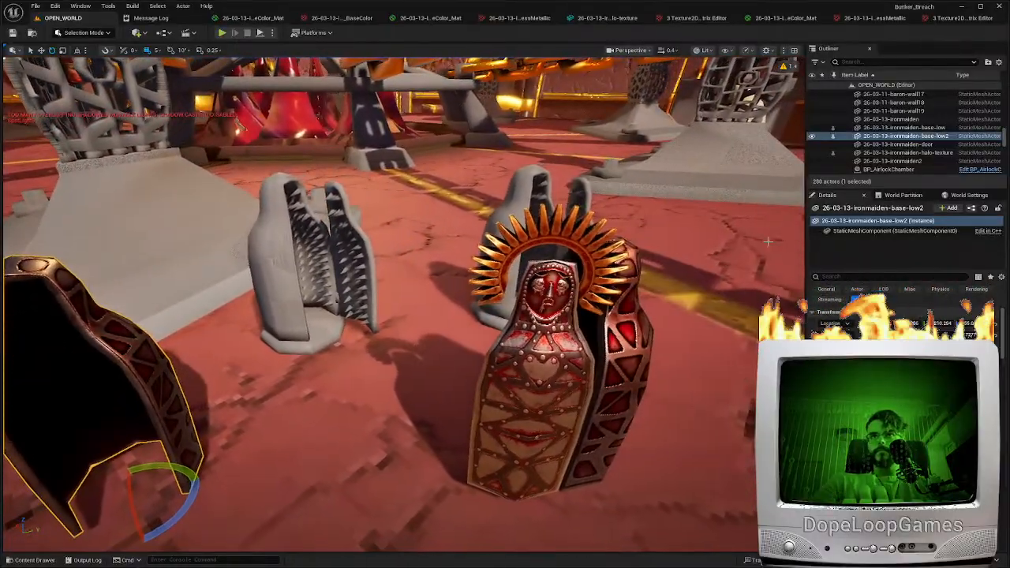
Try to rotate the iron maiden door about its vertical axis beside the base-low shell
{"action": "left_click", "coordinate": [606, 257]}
{"action": "right_click_drag", "start_coordinate": [606, 257], "coordinate": [580, 316]}
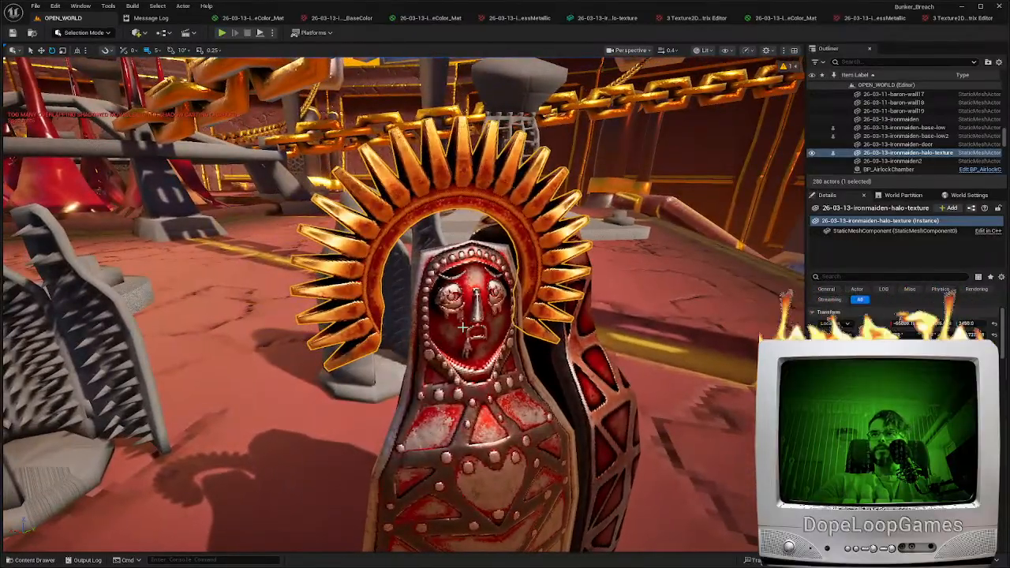
{"action": "right_click_drag", "start_coordinate": [463, 326], "coordinate": [473, 414]}
{"action": "mouse_move", "coordinate": [590, 359]}
{"action": "right_mouse_down"}
{"action": "mouse_move", "coordinate": [580, 339]}
{"action": "mouse_move", "coordinate": [607, 354]}
{"action": "mouse_move", "coordinate": [590, 359]}
{"action": "mouse_move", "coordinate": [603, 369]}
{"action": "right_mouse_up"}
{"action": "left_click", "coordinate": [485, 336]}
{"action": "right_click_drag", "start_coordinate": [474, 339], "coordinate": [405, 319]}
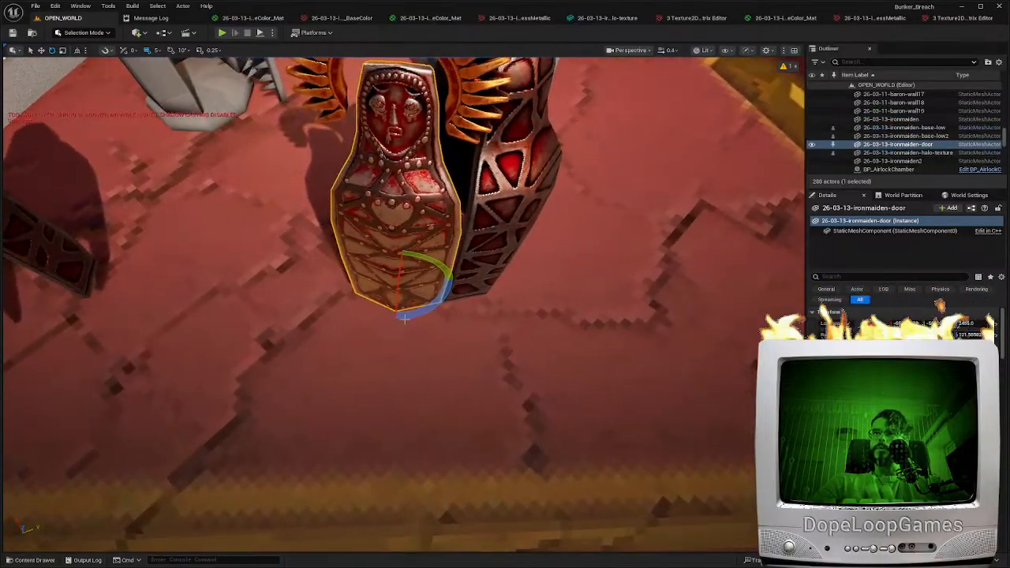
{"action": "left_click_drag", "start_coordinate": [404, 319], "coordinate": [450, 279]}
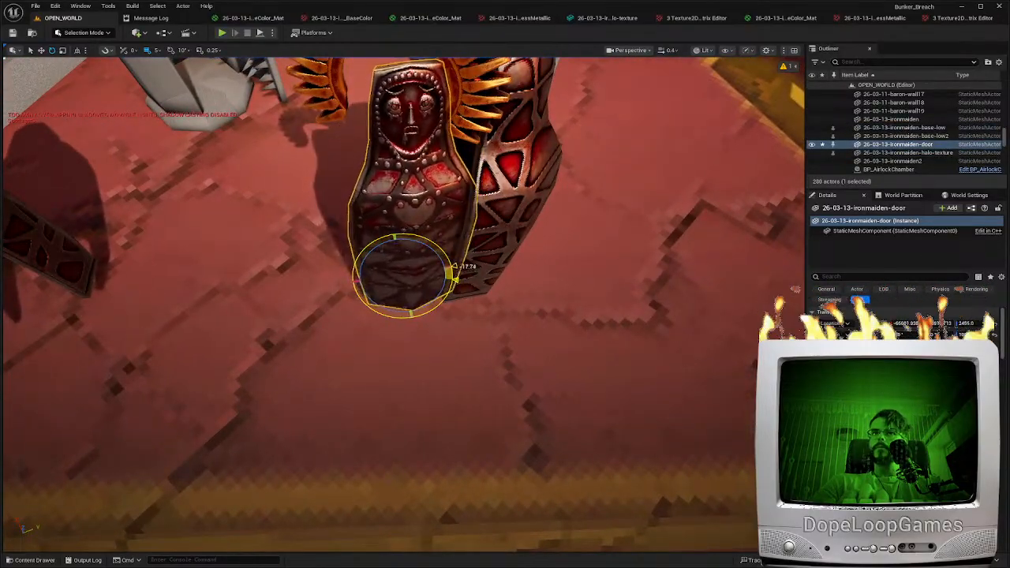
{"action": "left_click_drag", "start_coordinate": [456, 315], "coordinate": [481, 315]}
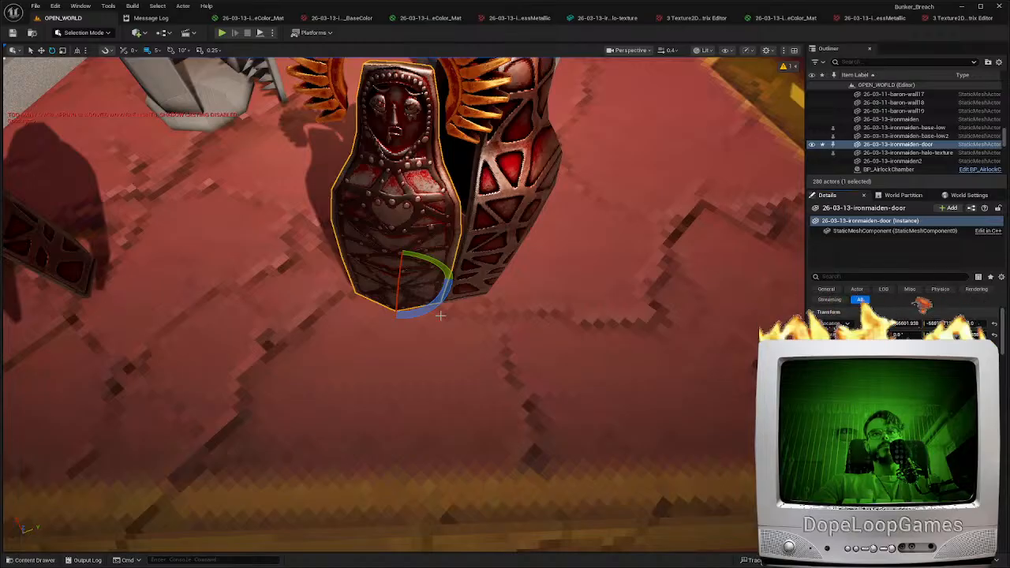
{"action": "right_click_drag", "start_coordinate": [455, 317], "coordinate": [462, 272]}
Check how the base-low shell and halo sit with the door, and play the level to view the assembled iron maiden
{"action": "left_click", "coordinate": [484, 296]}
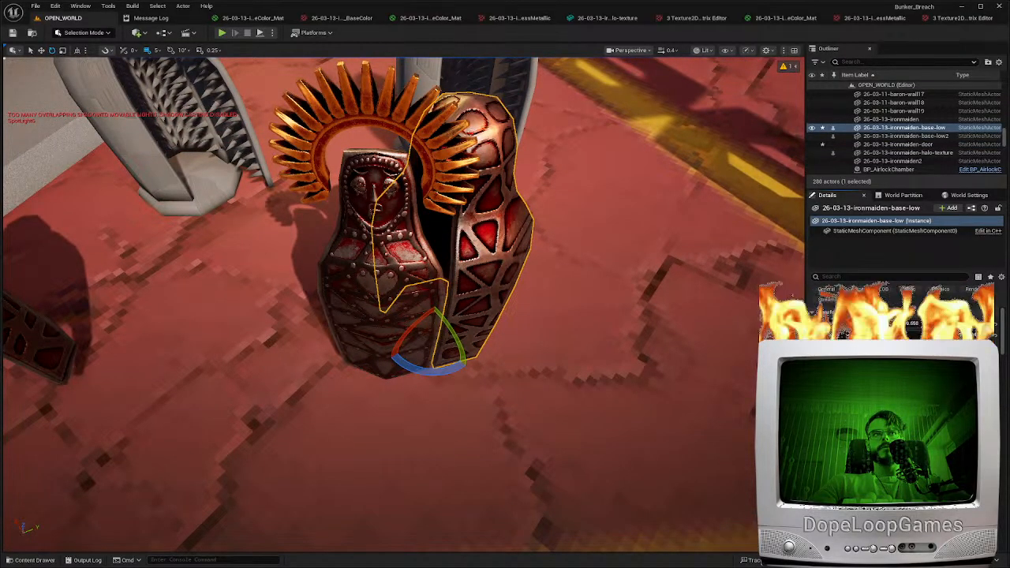
{"action": "right_click_drag", "start_coordinate": [450, 171], "coordinate": [504, 119]}
{"action": "left_click", "coordinate": [450, 170]}
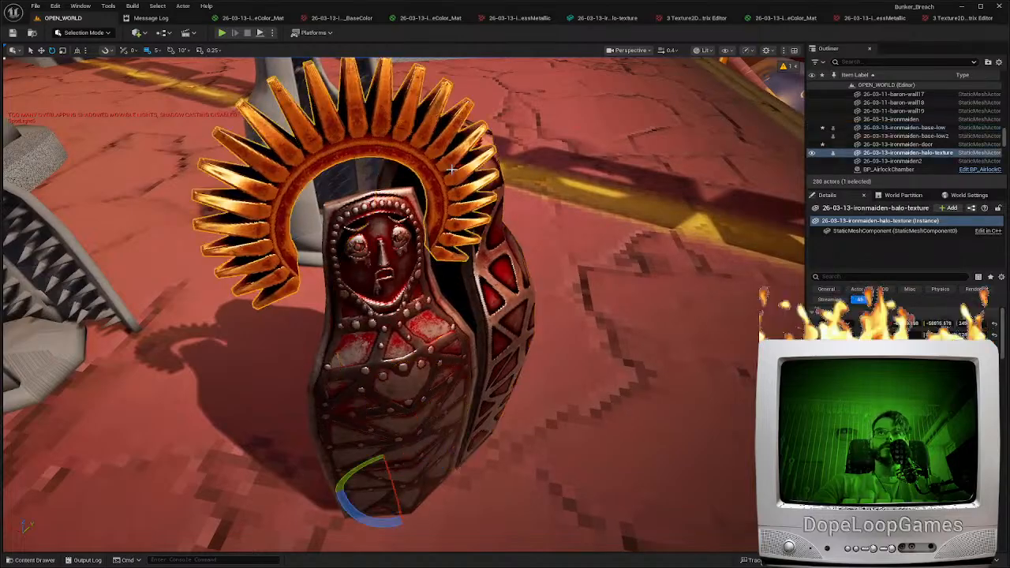
{"action": "right_click_drag", "start_coordinate": [449, 170], "coordinate": [454, 135]}
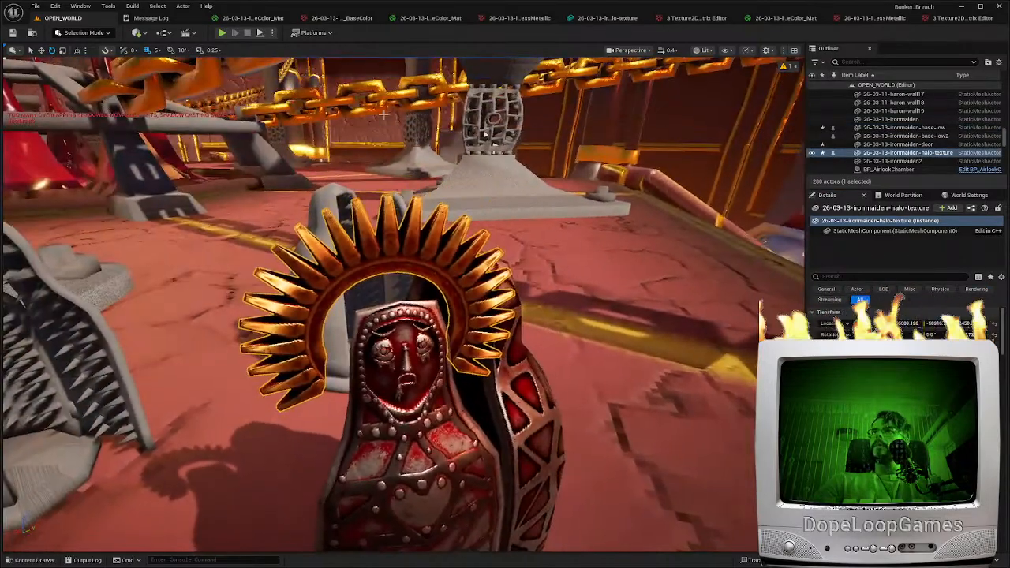
{"action": "left_click", "coordinate": [222, 34]}
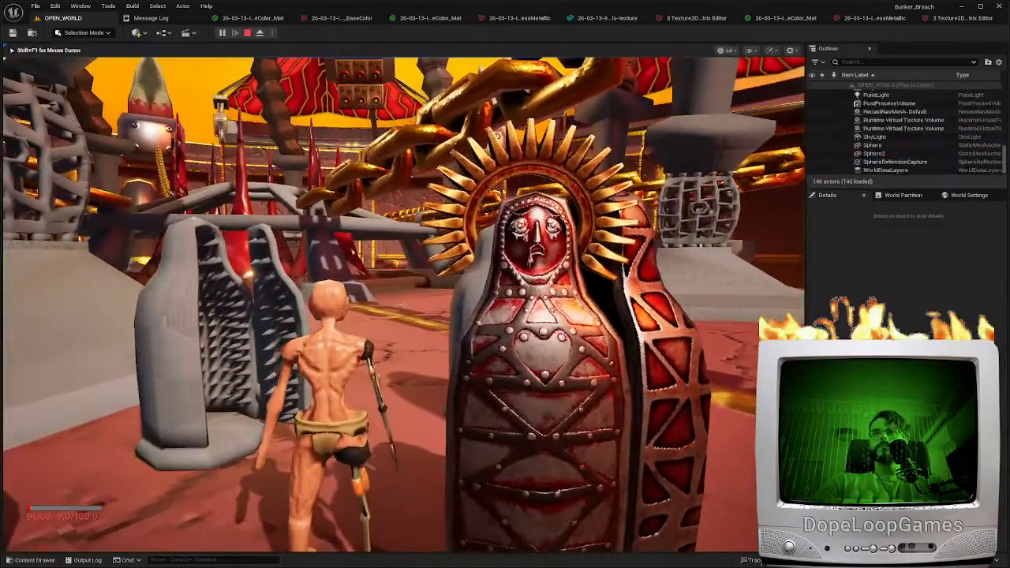
{"action": "key", "text": "w"}
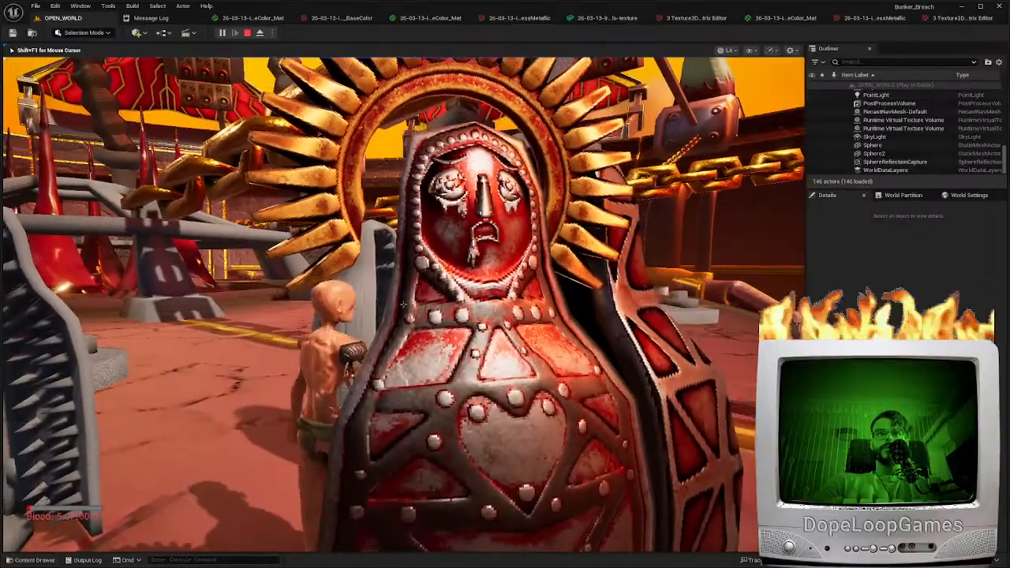
{"action": "key", "text": "s"}
{"action": "key", "text": "w"}
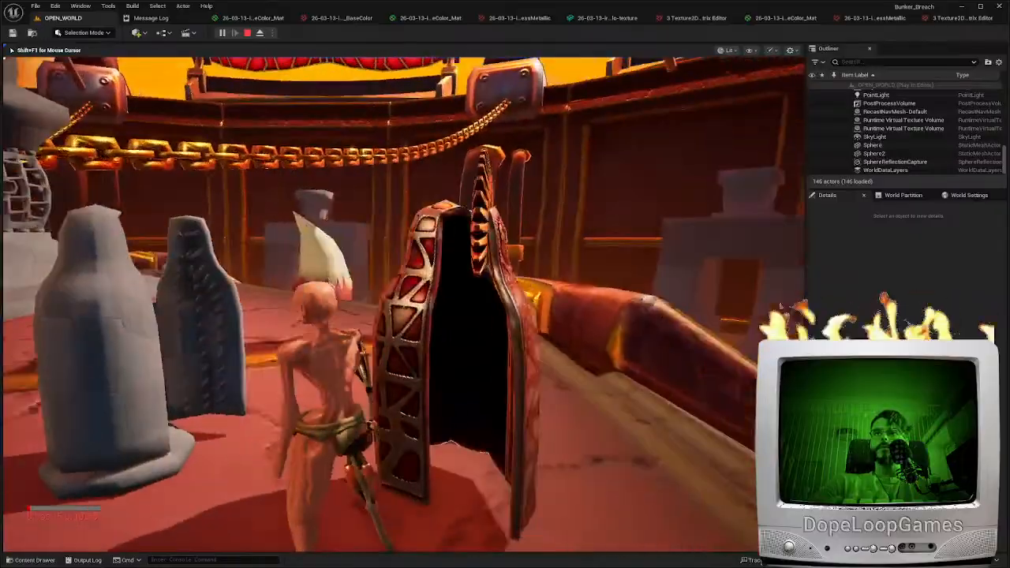
{"action": "key", "text": "s"}
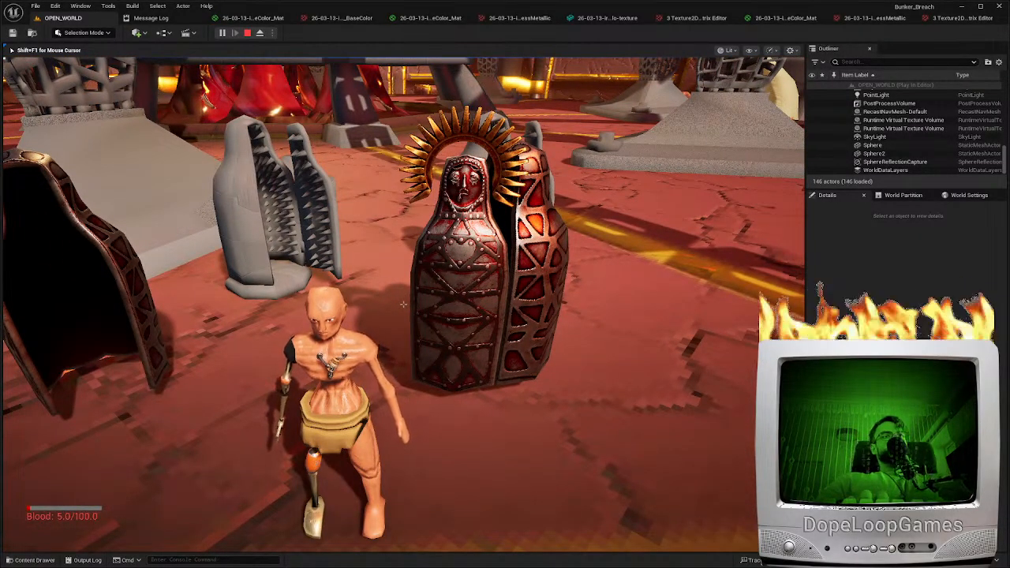
{"action": "key", "text": "Escape"}
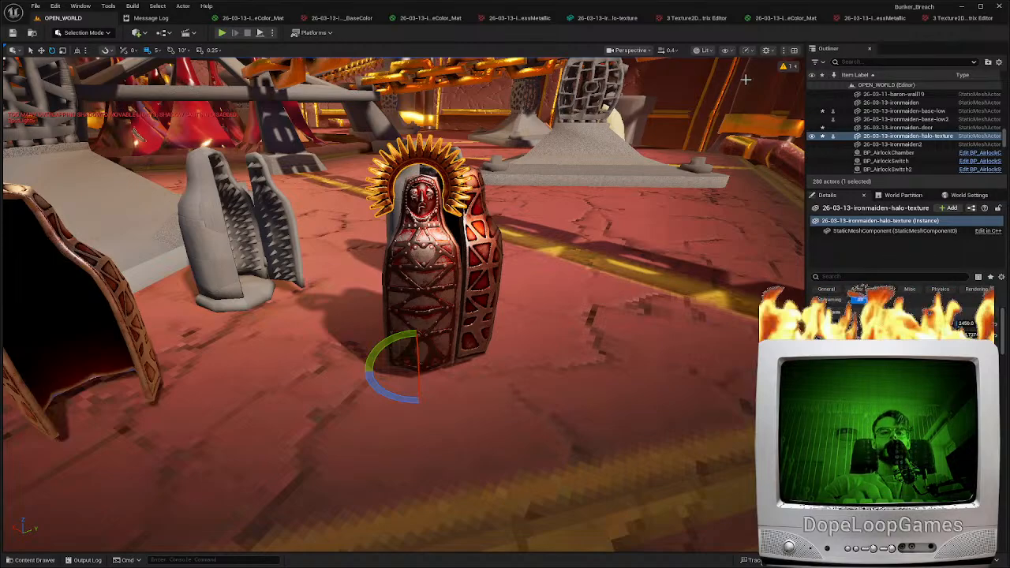
Rotate the original base-low shell about its vertical axis so that its opening faces forward
{"action": "right_click_drag", "start_coordinate": [467, 336], "coordinate": [497, 336]}
{"action": "key", "text": "w"}
{"action": "left_click", "coordinate": [633, 355]}
{"action": "key", "text": "w"}
{"action": "right_click_drag", "start_coordinate": [632, 354], "coordinate": [625, 319]}
{"action": "scroll", "coordinate": [628, 350], "scroll_direction": "up", "scroll_amount": 2}
{"action": "key", "text": "s"}
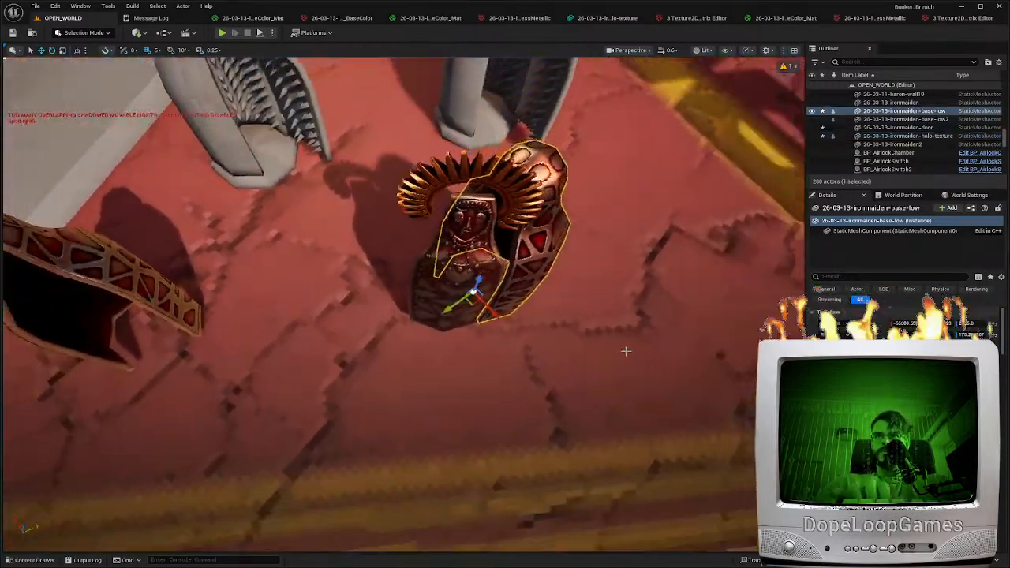
{"action": "key", "text": "e"}
{"action": "left_click_drag", "start_coordinate": [482, 337], "coordinate": [511, 278]}
{"action": "right_click_drag", "start_coordinate": [510, 278], "coordinate": [510, 291]}
Move the base-low shell out from behind the door onto the clear floor beside it
{"action": "key", "text": "w"}
{"action": "key", "text": "s"}
{"action": "key", "text": "w"}
{"action": "left_click_drag", "start_coordinate": [510, 297], "coordinate": [417, 267]}
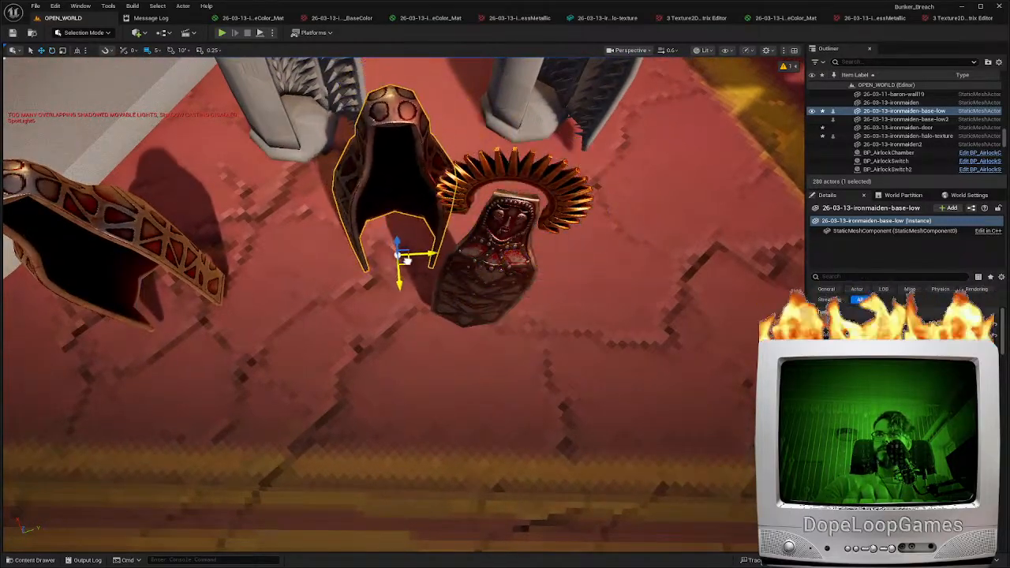
Move the halo from the door's head to behind the top of the base-low shell
{"action": "left_click", "coordinate": [467, 189]}
{"action": "right_click_drag", "start_coordinate": [467, 189], "coordinate": [434, 273]}
{"action": "key", "text": "w"}
{"action": "key", "text": "s"}
{"action": "left_click", "coordinate": [371, 172]}
{"action": "right_click_drag", "start_coordinate": [371, 172], "coordinate": [339, 165]}
{"action": "key", "text": "d"}
{"action": "left_click", "coordinate": [590, 235]}
{"action": "key", "text": "a"}
{"action": "right_click_drag", "start_coordinate": [590, 235], "coordinate": [582, 235]}
{"action": "key", "text": "d"}
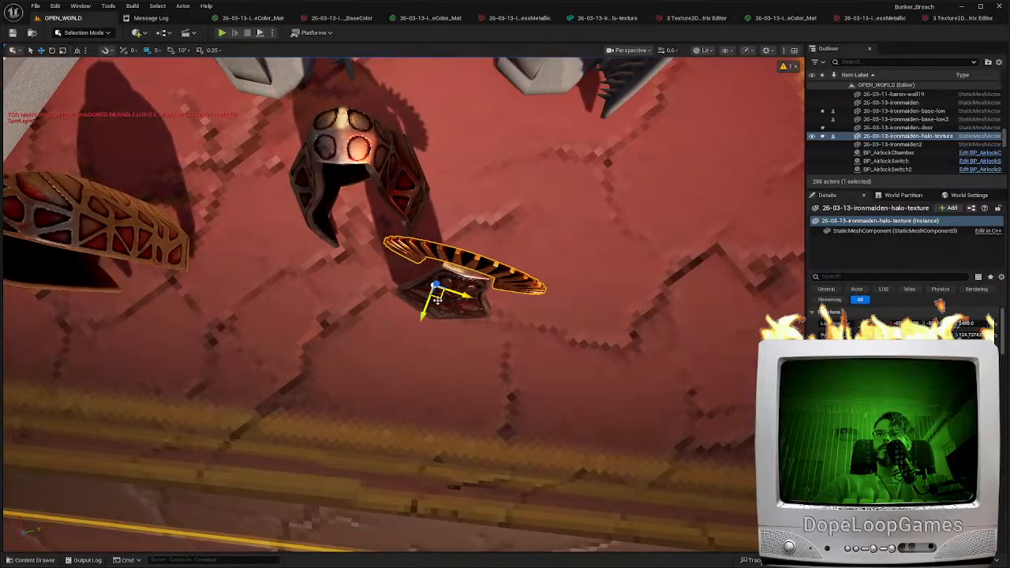
{"action": "left_click_drag", "start_coordinate": [410, 229], "coordinate": [409, 231]}
{"action": "right_click_drag", "start_coordinate": [409, 231], "coordinate": [418, 130]}
{"action": "key", "text": "s"}
{"action": "key", "text": "w"}
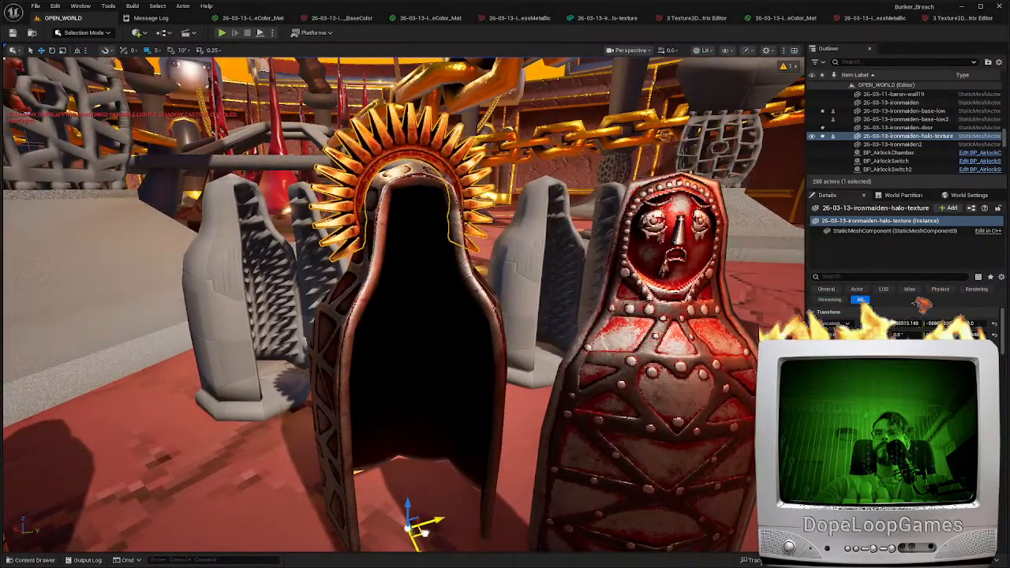
{"action": "mouse_move", "coordinate": [424, 529]}
{"action": "right_mouse_down"}
{"action": "mouse_move", "coordinate": [465, 552]}
{"action": "mouse_move", "coordinate": [429, 544]}
{"action": "right_mouse_up"}
Select the iron maiden door and reposition it beside the base-low shell
{"action": "key", "text": "a"}
{"action": "key", "text": "d"}
{"action": "left_click", "coordinate": [430, 473]}
{"action": "right_click_drag", "start_coordinate": [430, 474], "coordinate": [477, 385]}
{"action": "key", "text": "s"}
{"action": "key", "text": "w"}
Survey the arena around the blood pit, chains, walls and ramp, and view the iron maidens from a distance
{"action": "key", "text": "a"}
{"action": "key", "text": "d"}
{"action": "key", "text": "s"}
{"action": "key", "text": "a"}
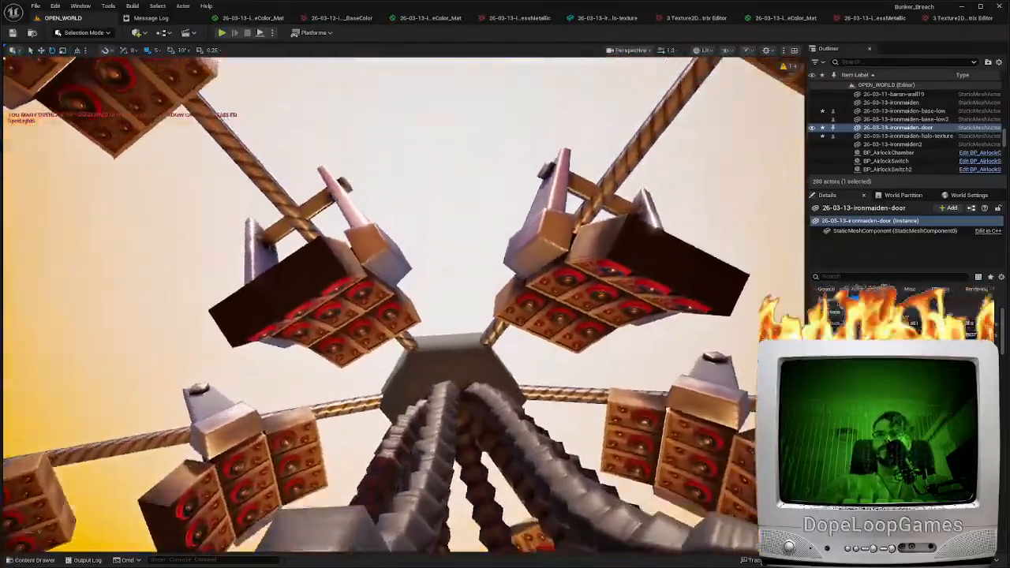
{"action": "right_click_drag", "start_coordinate": [404, 305], "coordinate": [410, 394]}
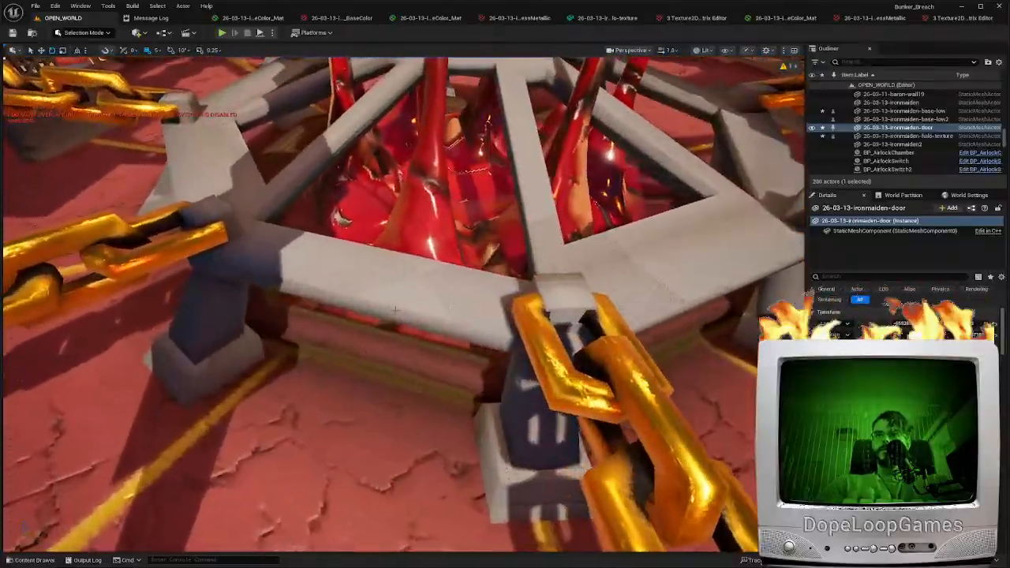
{"action": "left_click", "coordinate": [394, 310]}
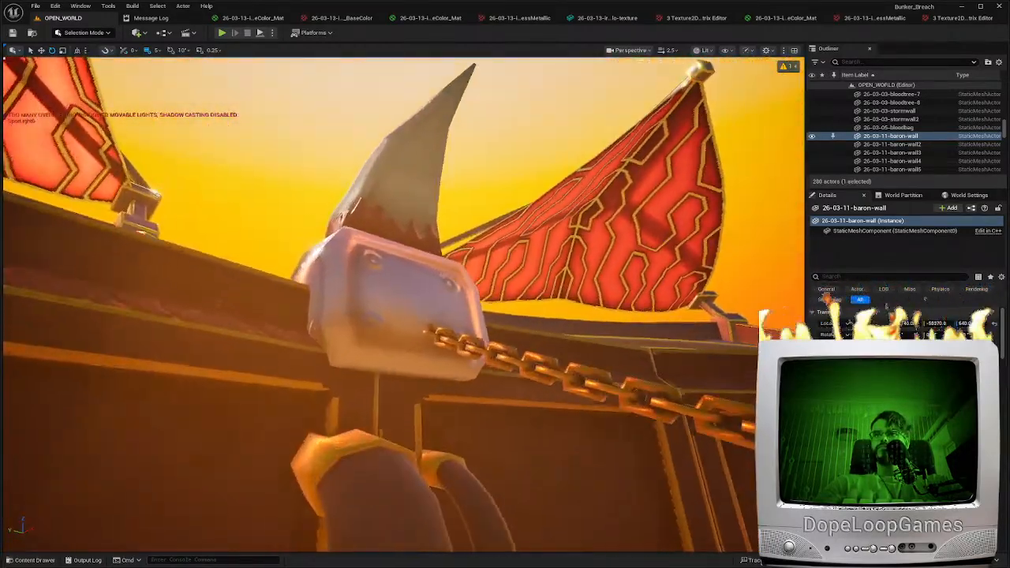
{"action": "right_click_drag", "start_coordinate": [404, 304], "coordinate": [583, 323]}
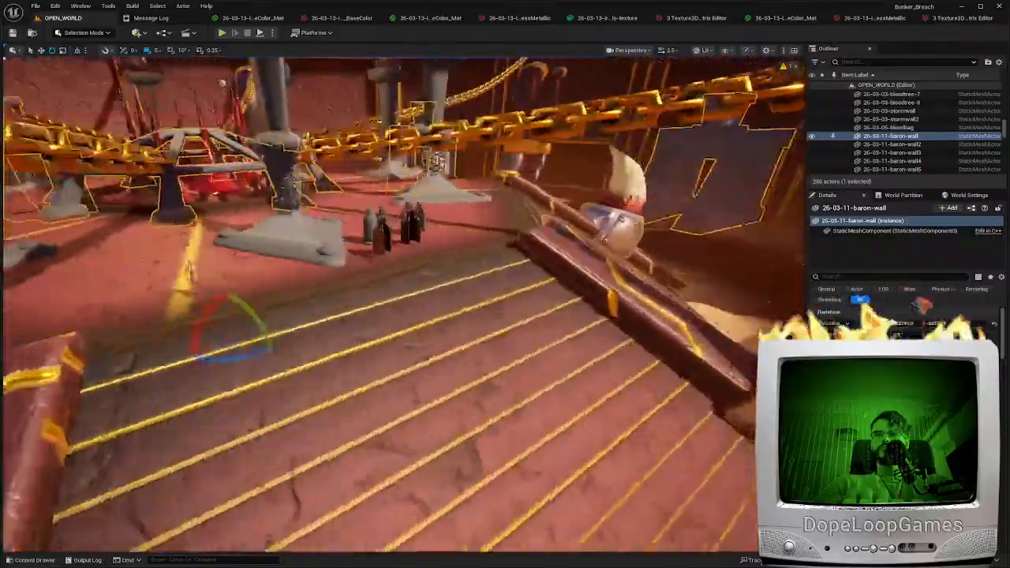
Examine the textured iron maiden shells next to the grey spiked versions from several sides on the arena floor
{"action": "key", "text": "w"}
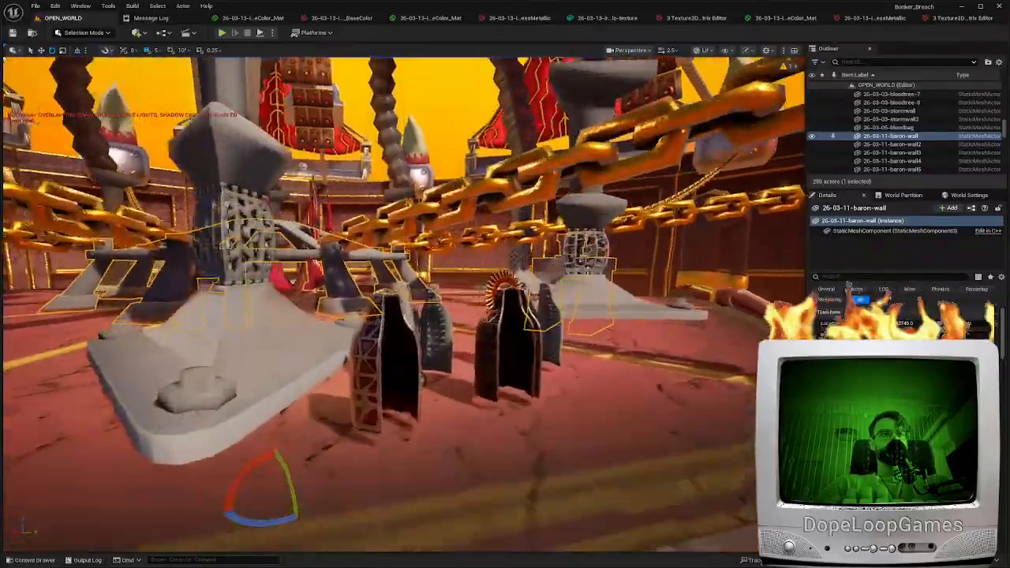
{"action": "key", "text": "a"}
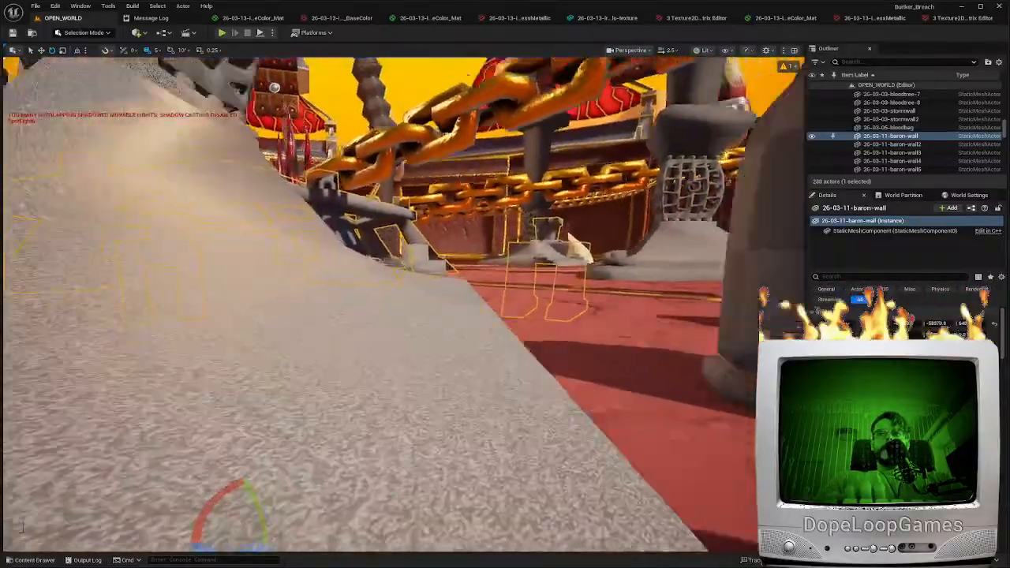
{"action": "key", "text": "a"}
{"action": "key", "text": "w"}
{"action": "key", "text": "s"}
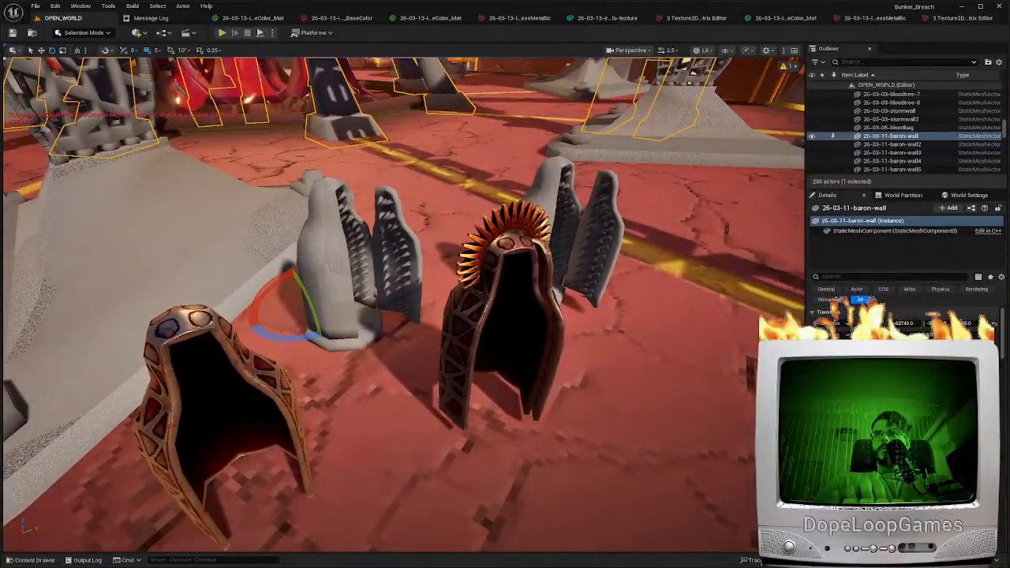
{"action": "key", "text": "a"}
{"action": "key", "text": "d"}
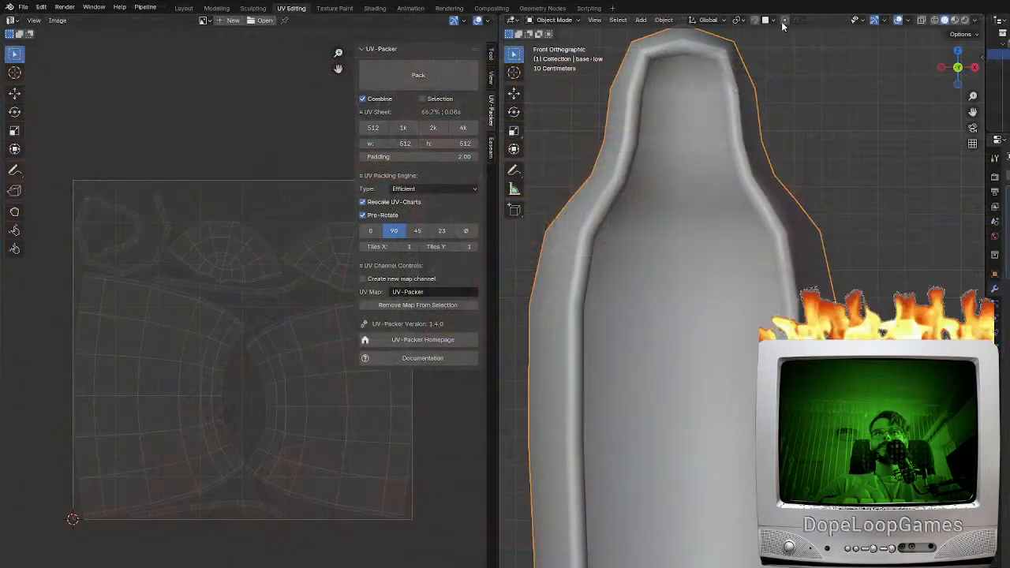
Switch to Blender's modelling workspace, show the hidden interior spikes inside the base-low shell, and select the spikes inside.001 object
{"action": "left_click", "coordinate": [189, 9]}
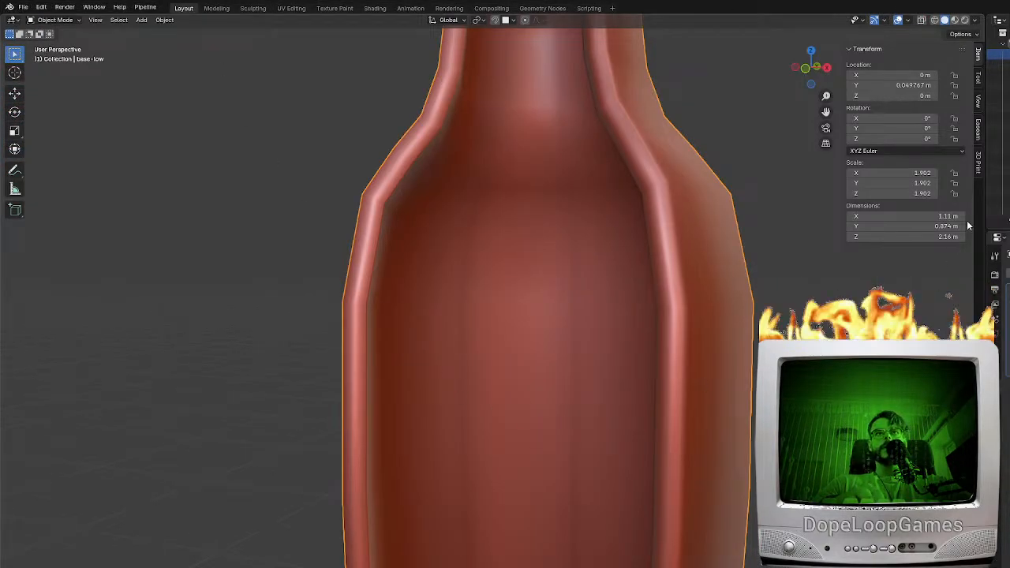
{"action": "left_click", "coordinate": [1002, 201]}
{"action": "left_click", "coordinate": [1002, 191]}
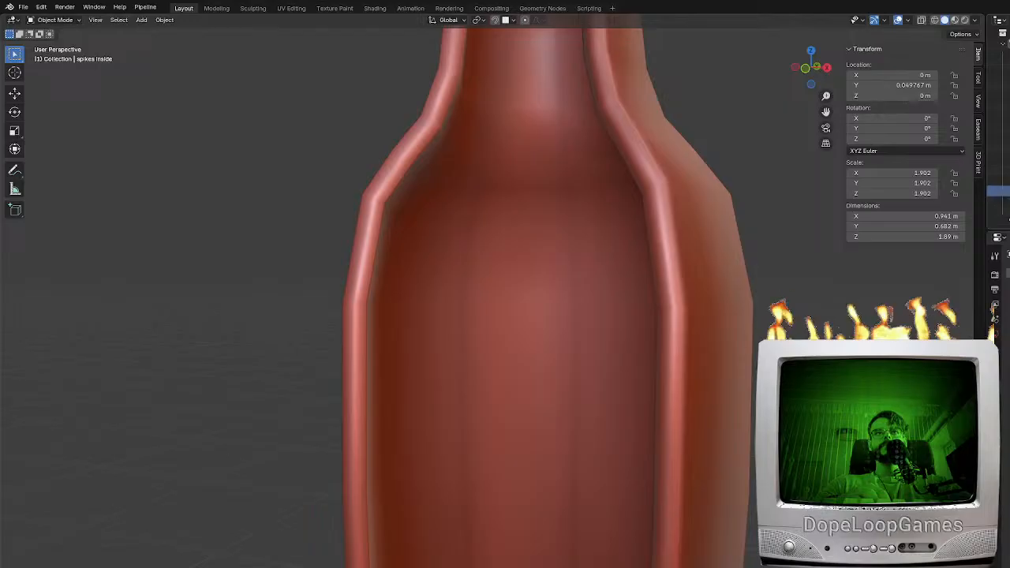
{"action": "left_click", "coordinate": [1009, 191]}
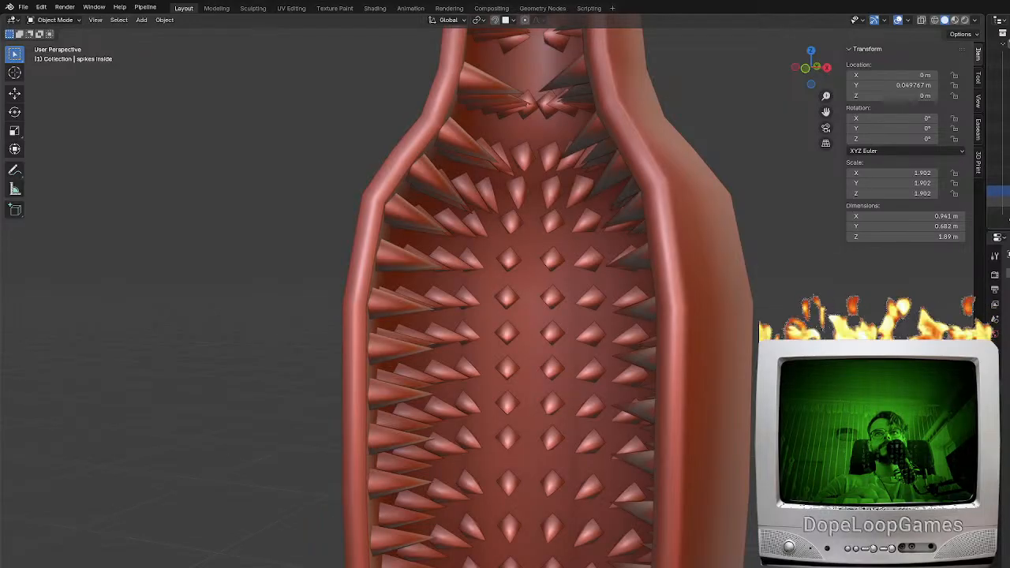
{"action": "left_click", "coordinate": [500, 378]}
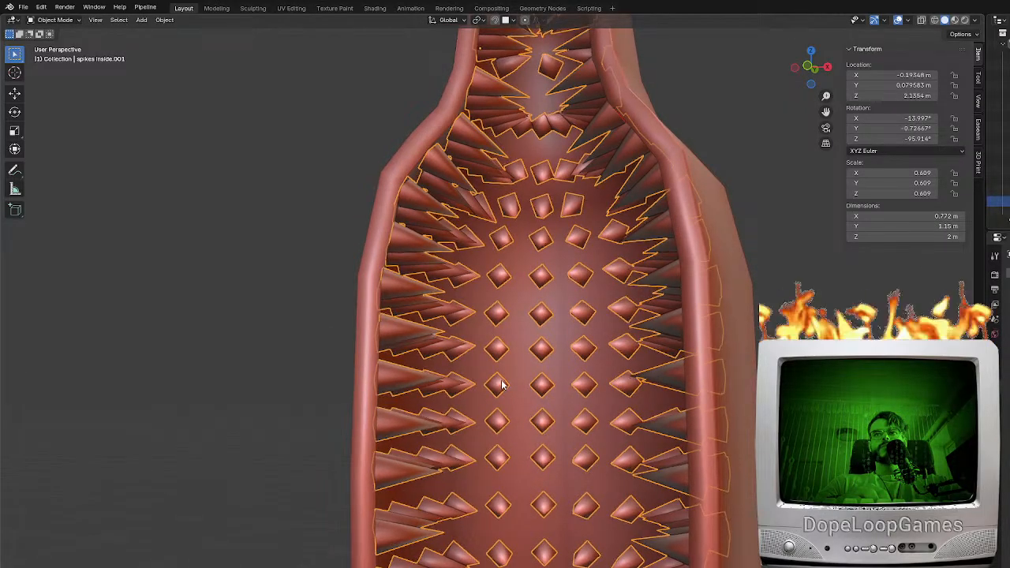
Select the whole mesh of the interior spikes and merge its duplicate vertices
{"action": "key", "text": "Tab"}
{"action": "key", "text": "a"}
{"action": "middle_click_drag", "start_coordinate": [595, 495], "coordinate": [538, 410]}
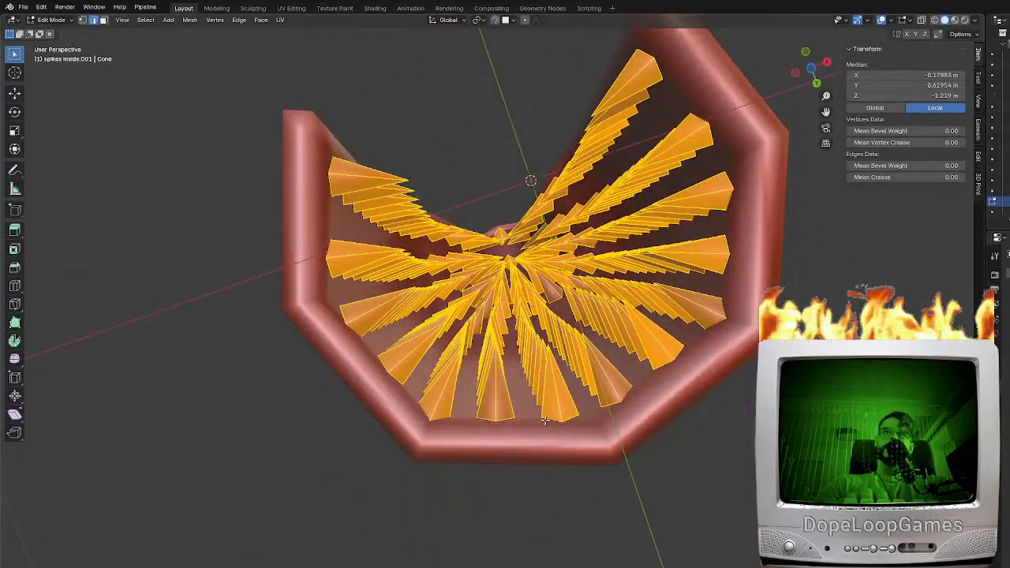
{"action": "left_click", "coordinate": [558, 411]}
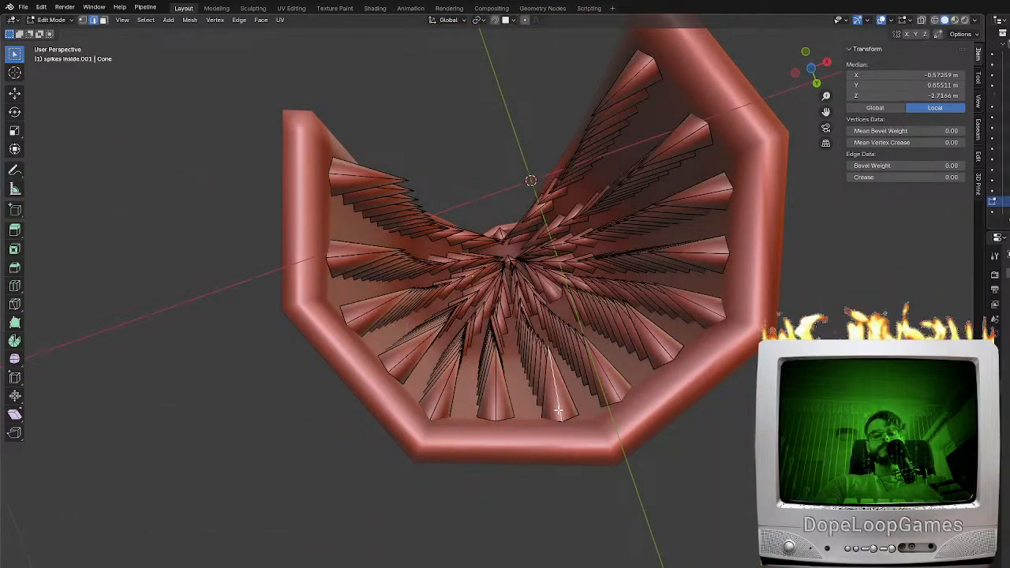
{"action": "key", "text": "l"}
{"action": "middle_click_drag", "start_coordinate": [558, 410], "coordinate": [572, 508]}
{"action": "key", "text": "a"}
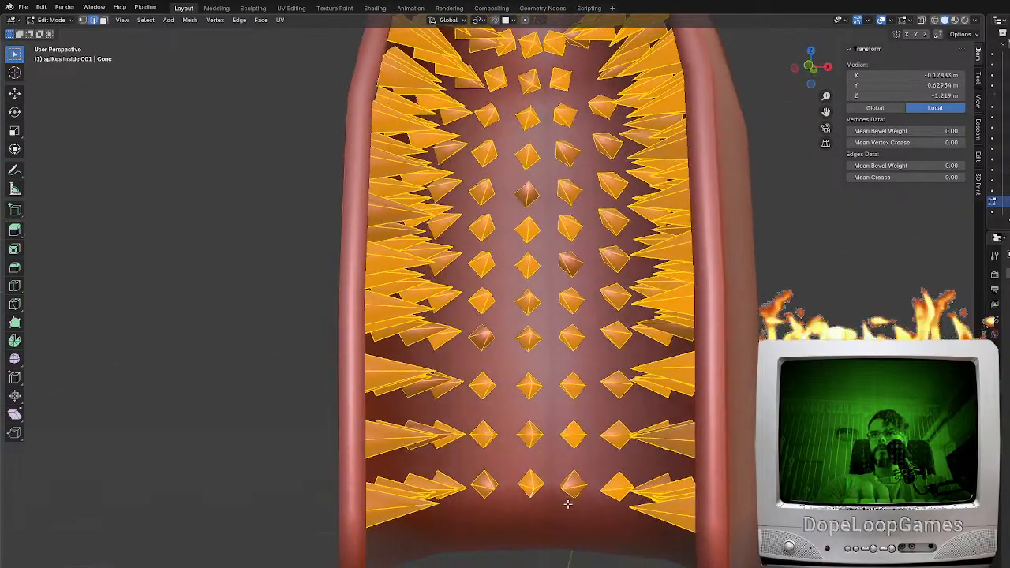
{"action": "key", "text": "F3"}
{"action": "type", "text": "mer"}
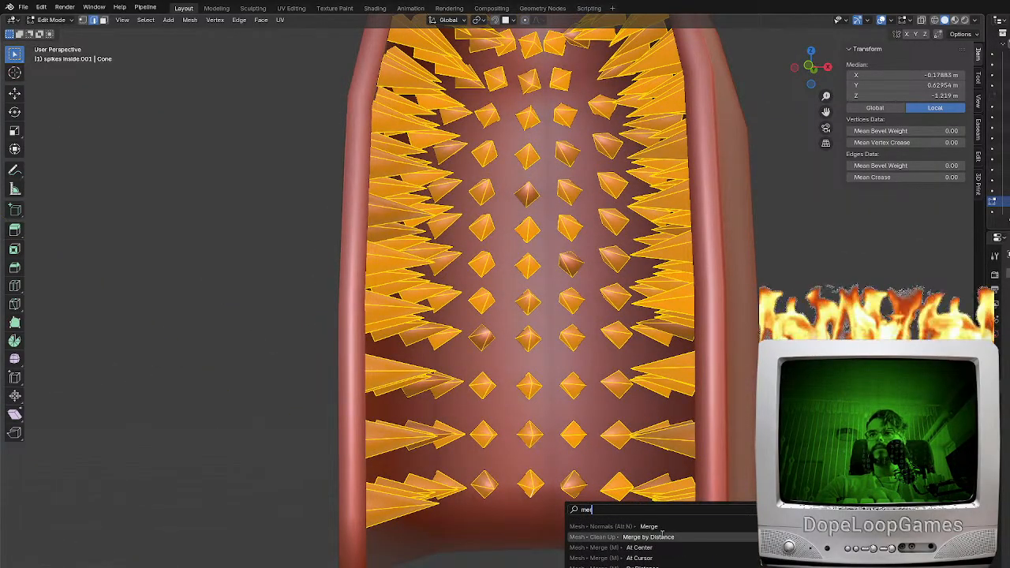
{"action": "left_click", "coordinate": [661, 536]}
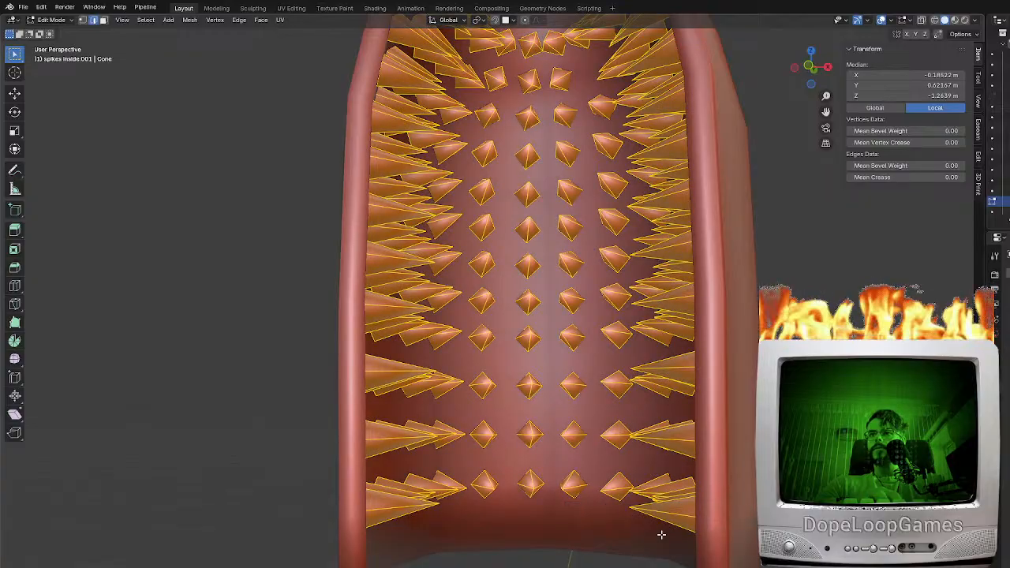
{"action": "middle_click_drag", "start_coordinate": [548, 507], "coordinate": [523, 500]}
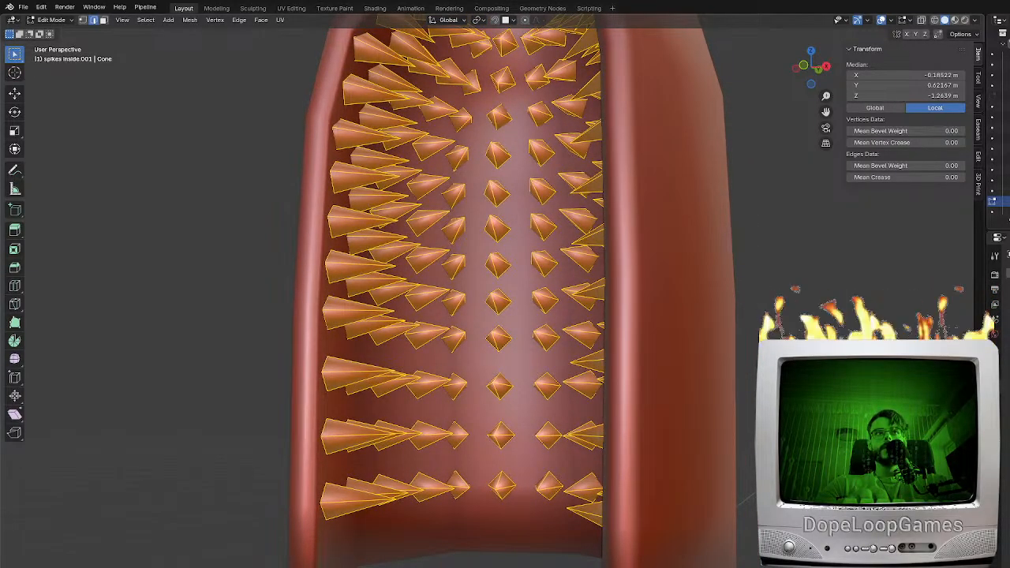
{"action": "middle_click_drag", "start_coordinate": [498, 514], "coordinate": [569, 523]}
{"action": "key", "text": "Tab"}
Reopen the interior spikes mesh for editing around the head area and set it to vertex selection
{"action": "middle_click_drag", "start_coordinate": [582, 261], "coordinate": [557, 500], "text": "shift"}
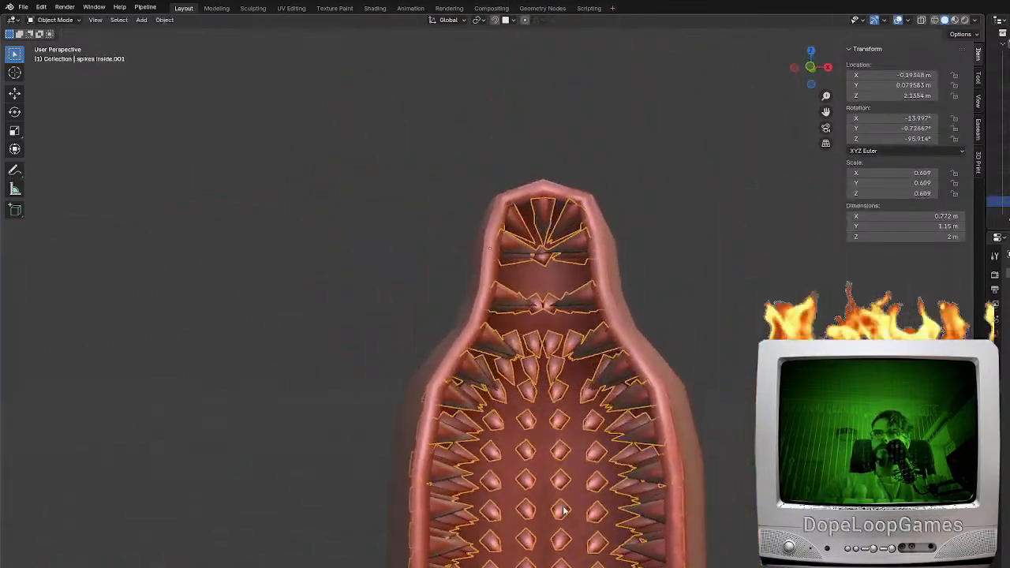
{"action": "scroll", "coordinate": [579, 378], "scroll_direction": "up", "scroll_amount": 3}
{"action": "key", "text": "Tab"}
{"action": "mouse_move", "coordinate": [590, 305]}
{"action": "middle_mouse_down"}
{"action": "mouse_move", "coordinate": [588, 331]}
{"action": "mouse_move", "coordinate": [595, 292]}
{"action": "middle_mouse_up"}
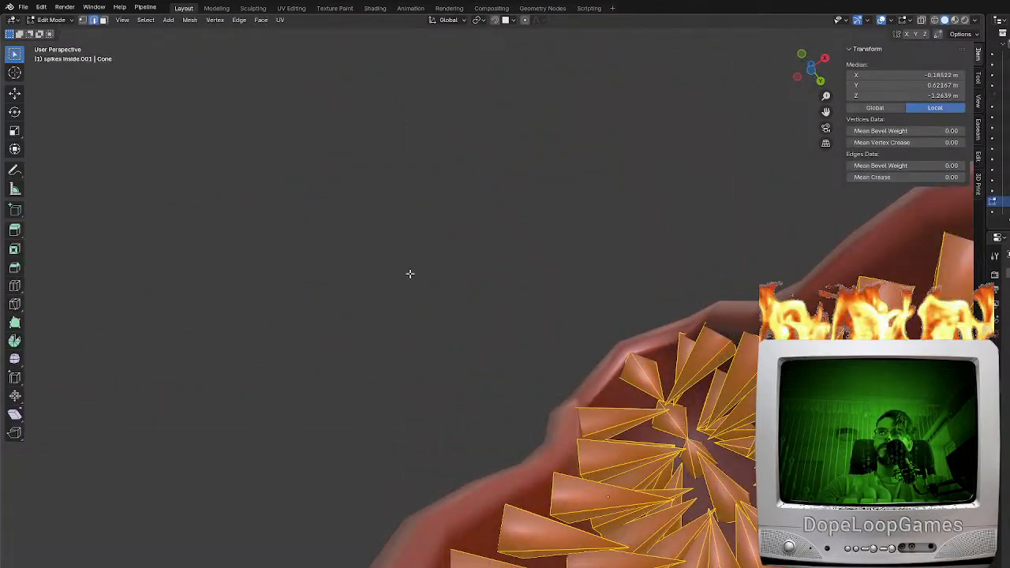
{"action": "left_click", "coordinate": [83, 21]}
{"action": "middle_click_drag", "start_coordinate": [704, 477], "coordinate": [712, 502]}
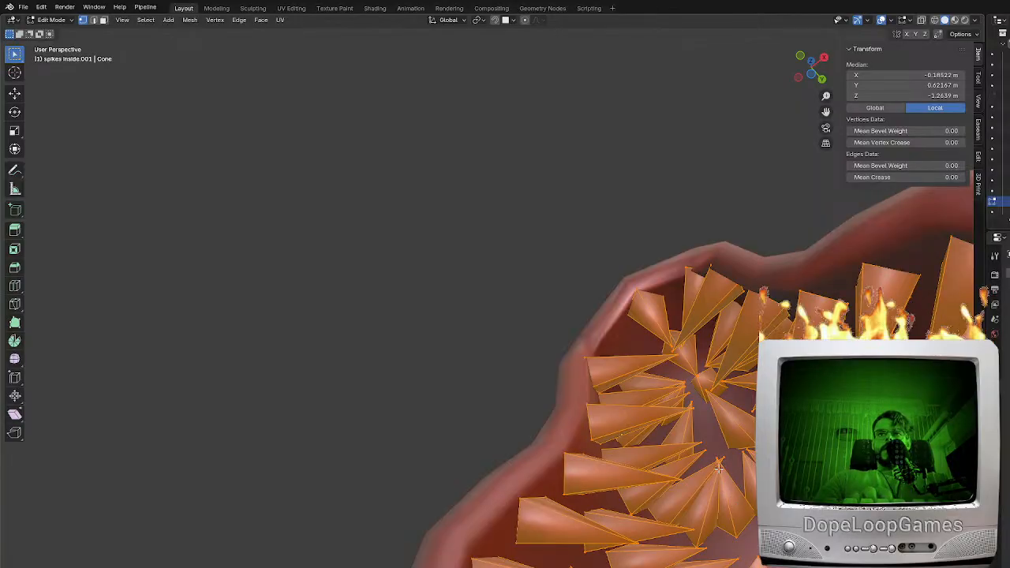
Try to pick individual spike tips by hand inside the head and neck
{"action": "double_click", "coordinate": [719, 469]}
{"action": "left_click", "coordinate": [725, 459]}
{"action": "left_click", "coordinate": [719, 465], "text": "shift"}
{"action": "left_click", "coordinate": [717, 464], "text": "shift"}
{"action": "middle_click_drag", "start_coordinate": [740, 434], "coordinate": [754, 436]}
{"action": "left_click", "coordinate": [657, 477], "text": "shift"}
{"action": "left_click", "coordinate": [662, 474], "text": "shift"}
{"action": "middle_click_drag", "start_coordinate": [663, 473], "coordinate": [695, 481]}
{"action": "left_click", "coordinate": [599, 487], "text": "shift"}
{"action": "left_click", "coordinate": [602, 491], "text": "shift"}
{"action": "left_click", "coordinate": [604, 484], "text": "shift"}
{"action": "middle_click_drag", "start_coordinate": [617, 481], "coordinate": [604, 386], "text": "shift"}
{"action": "left_click", "coordinate": [606, 362], "text": "shift"}
Circle-select the spike tips around the central opening in a see-through top view of the shell
{"action": "key", "text": "KP_3"}
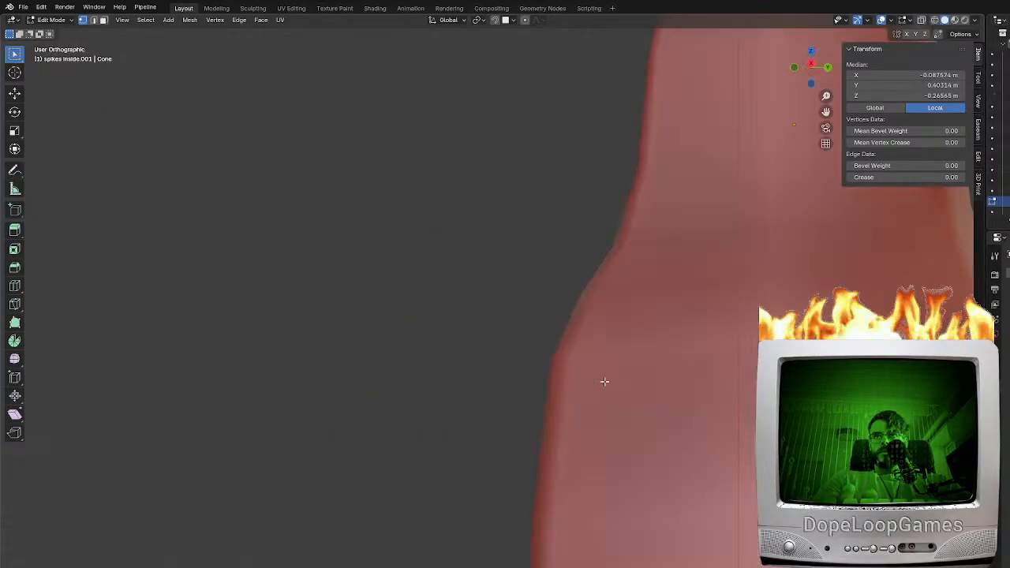
{"action": "key", "text": "KP_1"}
{"action": "key", "text": "KP_7"}
{"action": "key", "text": "shift+z"}
{"action": "mouse_move", "coordinate": [658, 49]}
{"action": "middle_mouse_down", "text": "shift"}
{"action": "mouse_move", "coordinate": [594, 365]}
{"action": "mouse_move", "coordinate": [589, 355]}
{"action": "middle_mouse_up", "text": "shift"}
{"action": "left_click", "coordinate": [553, 377]}
{"action": "key", "text": "c"}
{"action": "left_click", "coordinate": [554, 357]}
{"action": "mouse_move", "coordinate": [555, 358]}
{"action": "left_mouse_down"}
{"action": "mouse_move", "coordinate": [529, 395]}
{"action": "mouse_move", "coordinate": [541, 367]}
{"action": "mouse_move", "coordinate": [523, 372]}
{"action": "mouse_move", "coordinate": [518, 437]}
{"action": "left_mouse_up"}
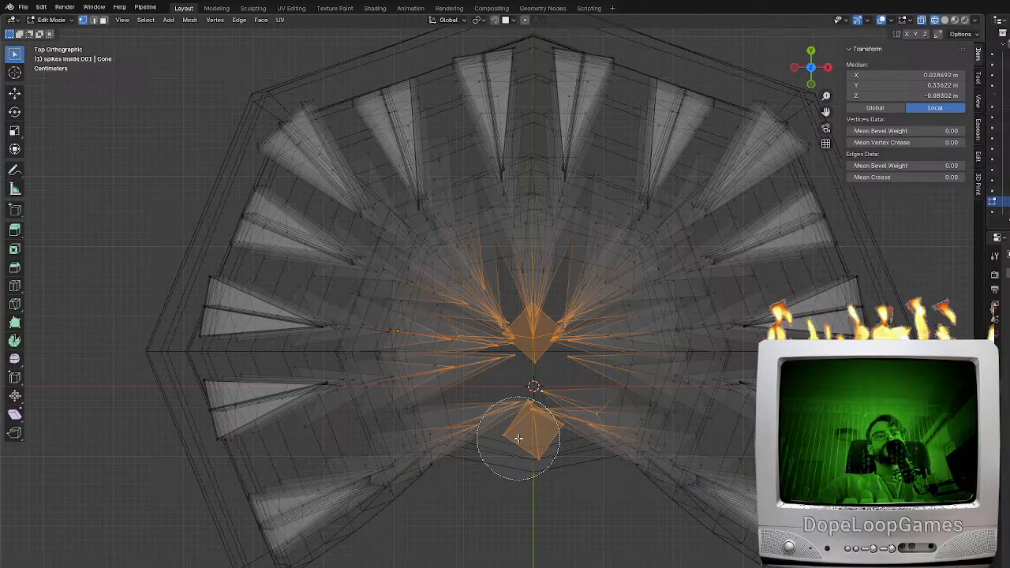
{"action": "key", "text": "Escape"}
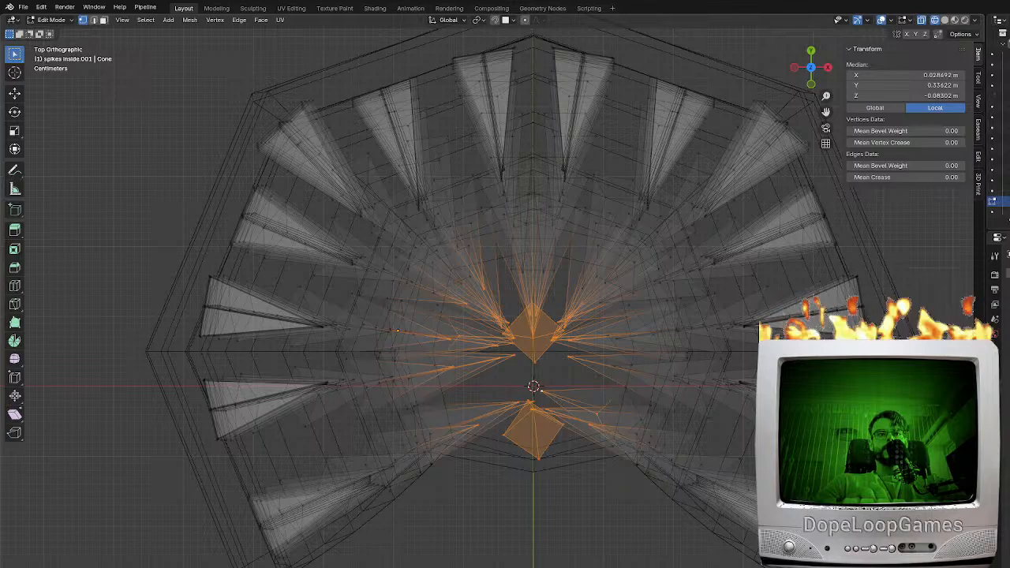
{"action": "key", "text": "c"}
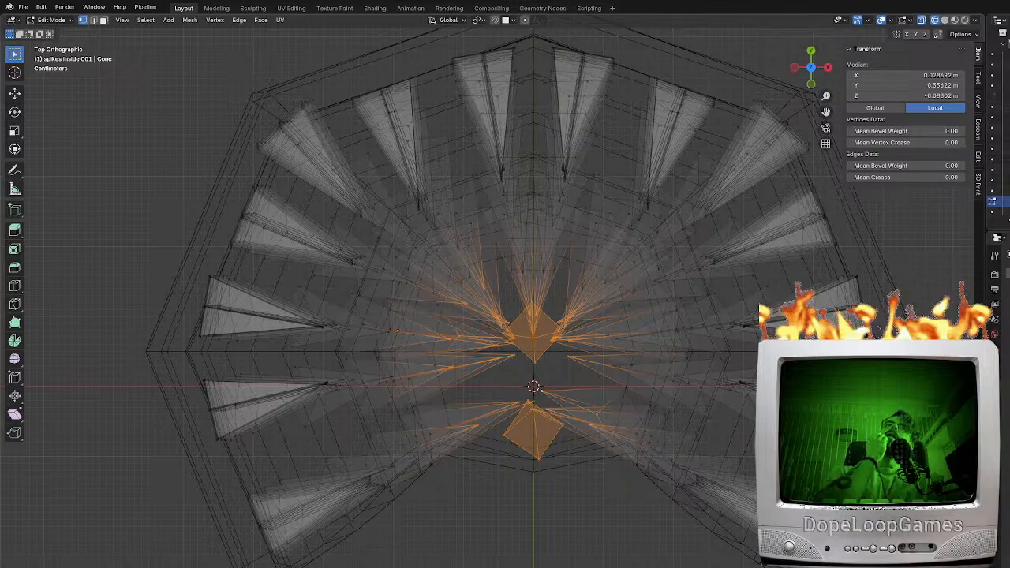
{"action": "key", "text": "c"}
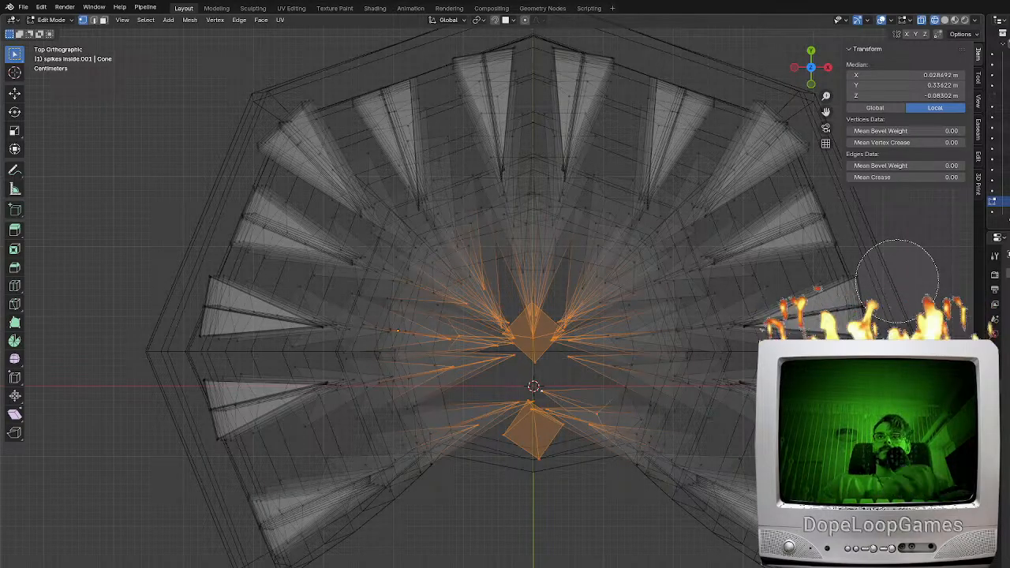
{"action": "key", "text": "Escape"}
Remove the spike tips below the neck row from the selection in the front view
{"action": "key", "text": "KP_1"}
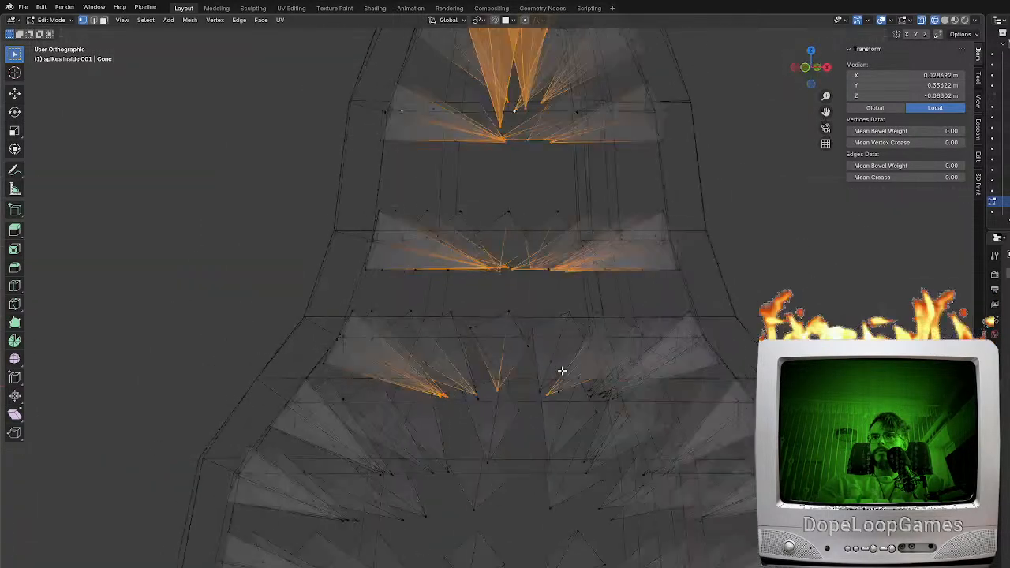
{"action": "middle_click_drag", "start_coordinate": [560, 425], "coordinate": [548, 315], "text": "shift"}
{"action": "key", "text": "c"}
{"action": "middle_click_drag", "start_coordinate": [613, 314], "coordinate": [368, 293]}
{"action": "key", "text": "Escape"}
{"action": "scroll", "coordinate": [475, 405], "scroll_direction": "down", "scroll_amount": 5}
{"action": "mouse_move", "coordinate": [562, 521]}
{"action": "middle_mouse_down", "text": "shift"}
{"action": "mouse_move", "coordinate": [606, 282]}
{"action": "mouse_move", "coordinate": [606, 214]}
{"action": "middle_mouse_up", "text": "shift"}
{"action": "key", "text": "c"}
{"action": "key", "text": "Escape"}
{"action": "middle_click_drag", "start_coordinate": [590, 176], "coordinate": [599, 505], "text": "shift"}
{"action": "scroll", "coordinate": [594, 297], "scroll_direction": "up", "scroll_amount": 3}
{"action": "middle_click_drag", "start_coordinate": [602, 210], "coordinate": [595, 347], "text": "shift"}
{"action": "scroll", "coordinate": [595, 347], "scroll_direction": "up", "scroll_amount": 2}
Deselect the spike base vertices at the top of the head and try scaling the remaining tips
{"action": "key", "text": "s"}
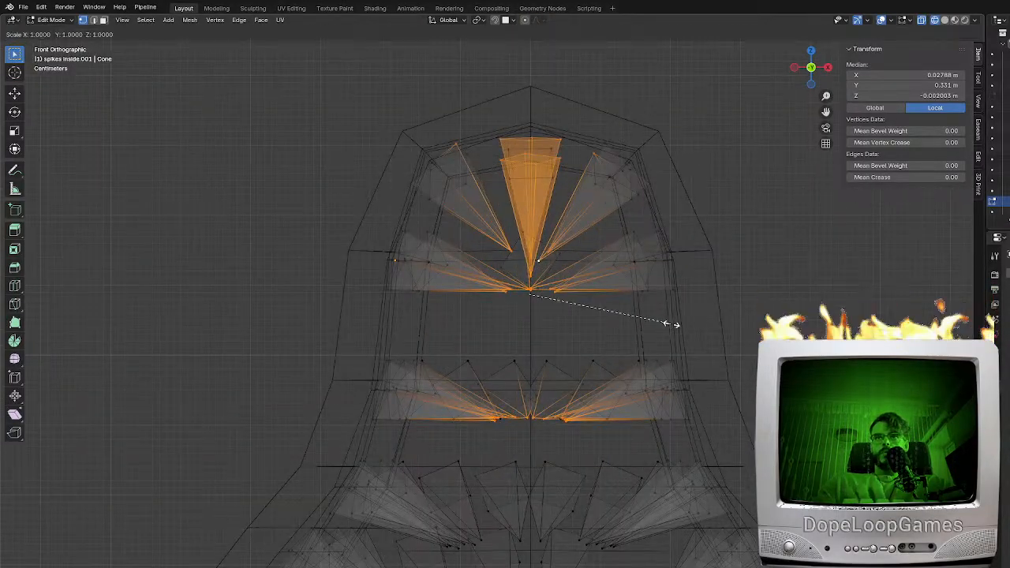
{"action": "right_click", "coordinate": [681, 325]}
{"action": "key", "text": "c"}
{"action": "middle_click_drag", "start_coordinate": [611, 165], "coordinate": [499, 124]}
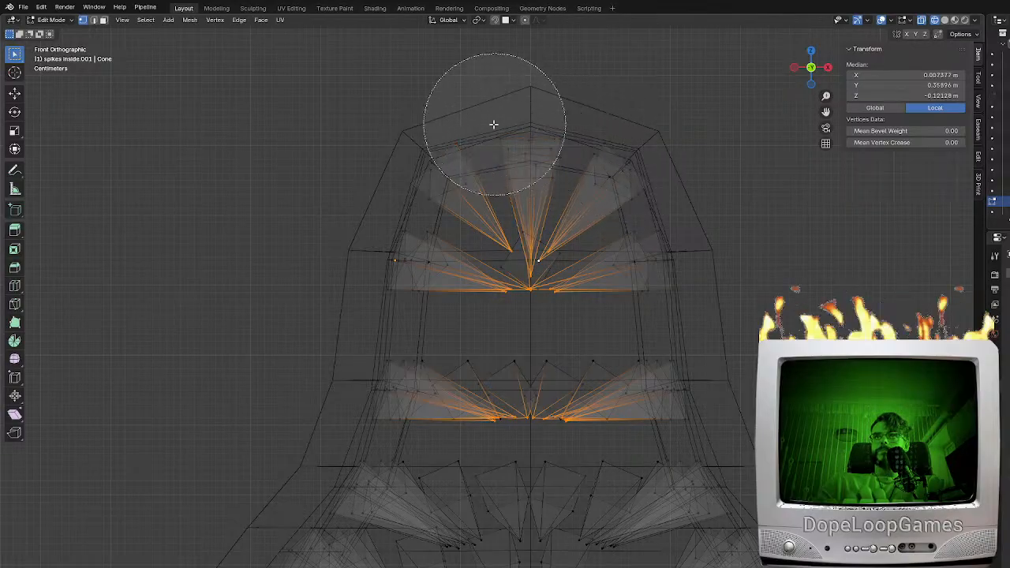
{"action": "key", "text": "Escape"}
{"action": "key", "text": "s"}
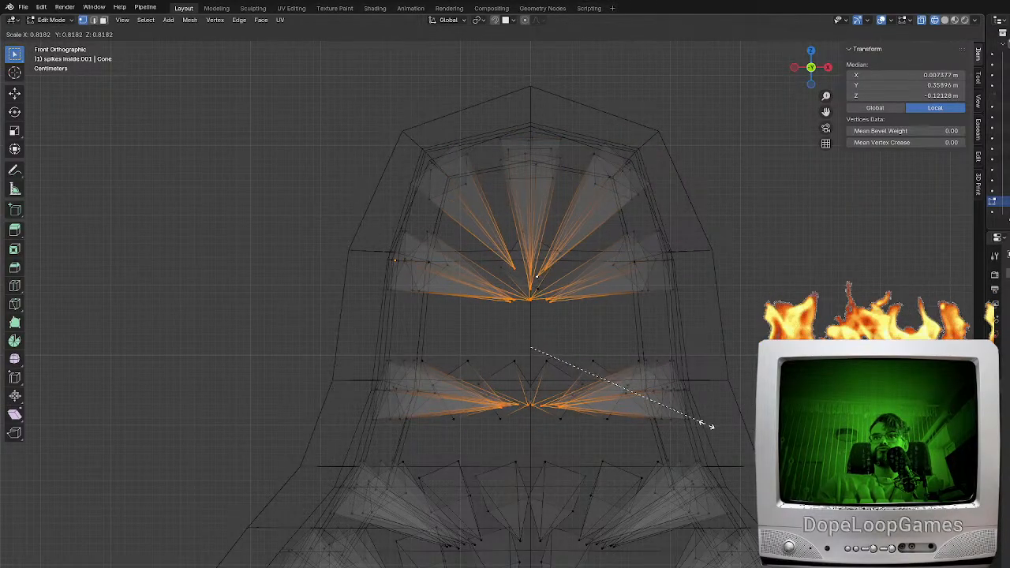
{"action": "right_click", "coordinate": [744, 421]}
Deselect the head's upper spike tips and scale the neck row's tips outward by about 1.806
{"action": "key", "text": "c"}
{"action": "middle_click_drag", "start_coordinate": [536, 282], "coordinate": [534, 274]}
{"action": "key", "text": "Escape"}
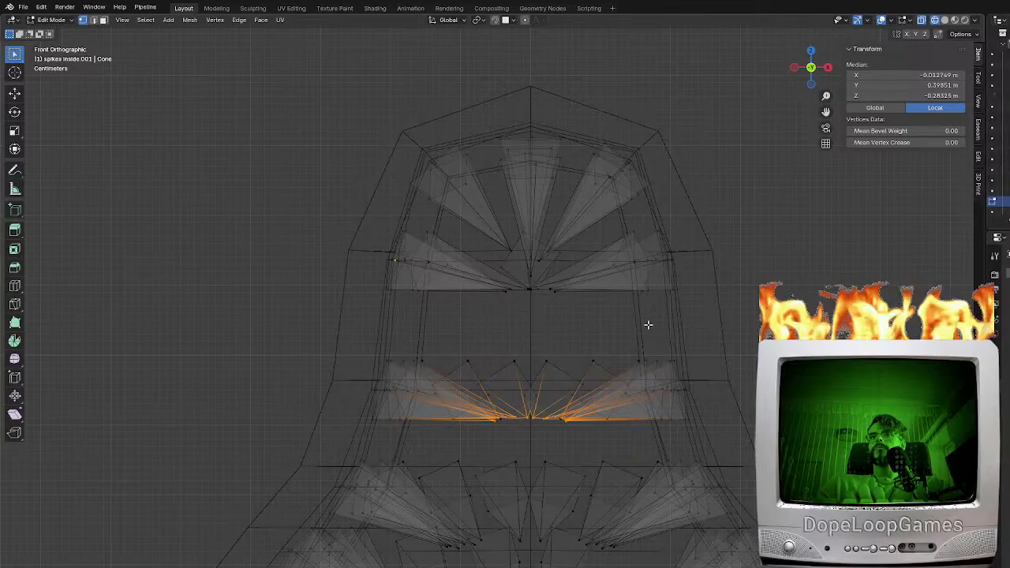
{"action": "key", "text": "s"}
{"action": "left_click", "coordinate": [761, 401]}
{"action": "middle_click_drag", "start_coordinate": [676, 462], "coordinate": [671, 481]}
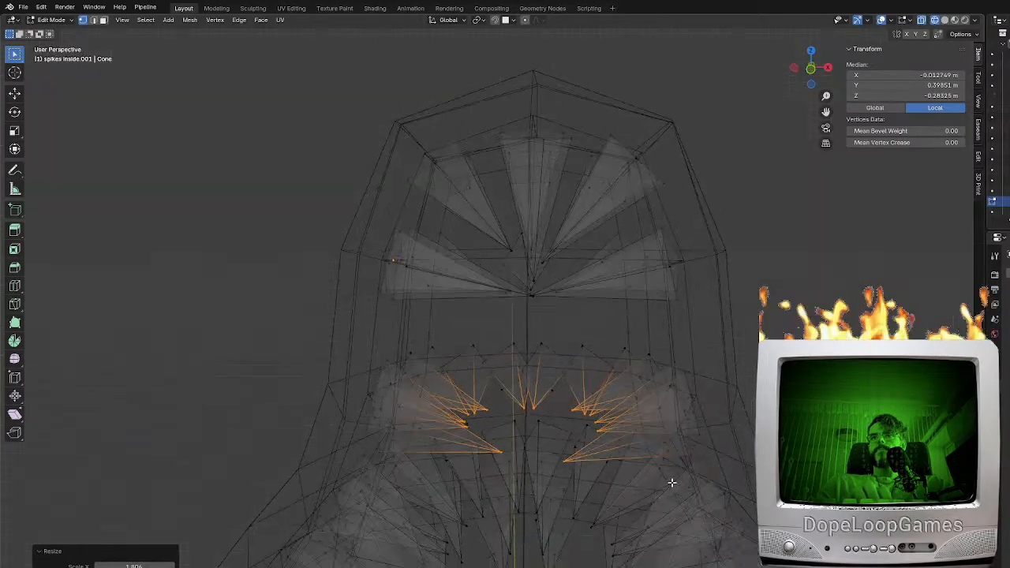
Select the two front spike tips of the neck row in solid shading and scale them apart
{"action": "key", "text": "z"}
{"action": "left_click", "coordinate": [564, 462]}
{"action": "left_click", "coordinate": [559, 460]}
{"action": "left_click", "coordinate": [521, 458], "text": "shift"}
{"action": "key", "text": "z"}
{"action": "left_click", "coordinate": [516, 455]}
{"action": "left_click", "coordinate": [511, 457]}
{"action": "key", "text": "z"}
{"action": "left_click", "coordinate": [568, 459]}
{"action": "left_click", "coordinate": [566, 458], "text": "shift"}
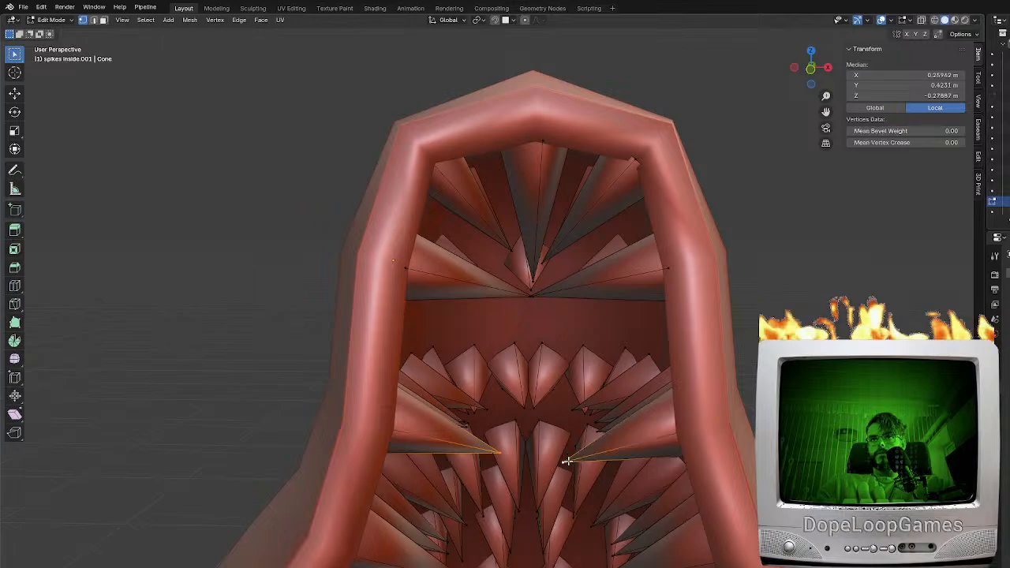
{"action": "key", "text": "s"}
{"action": "left_click", "coordinate": [646, 470]}
Select a matching pair of inner neck-row spike tips and move them along the Y axis
{"action": "middle_click_drag", "start_coordinate": [647, 471], "coordinate": [660, 371]}
{"action": "left_click", "coordinate": [598, 405], "text": "shift"}
{"action": "left_click", "coordinate": [584, 404], "text": "shift"}
{"action": "middle_click_drag", "start_coordinate": [584, 404], "coordinate": [592, 353]}
{"action": "key", "text": "g"}
{"action": "key", "text": "y"}
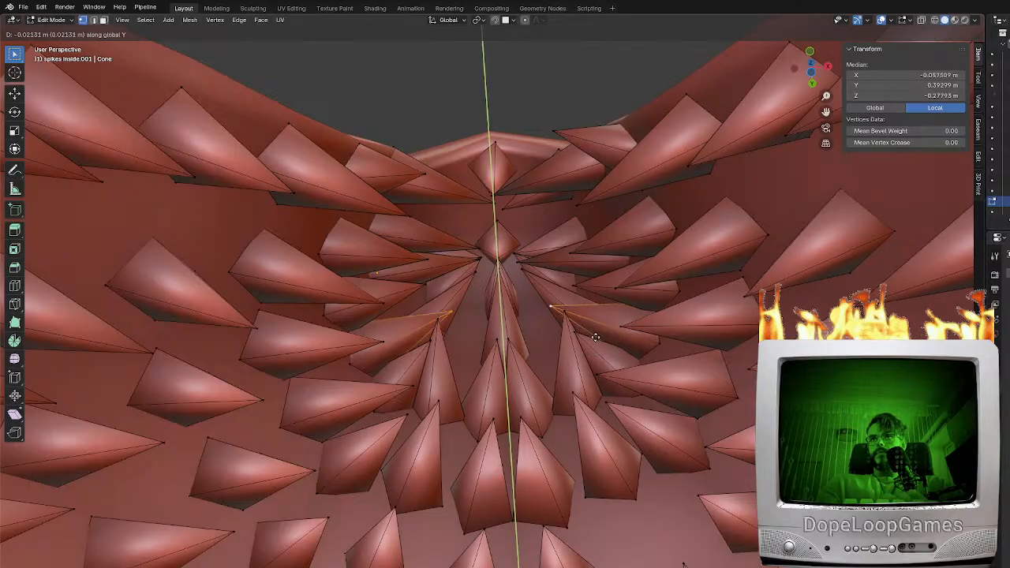
{"action": "left_click", "coordinate": [597, 329]}
Select the next pair of spike tips on either side of the back centre and scale their spacing
{"action": "left_click", "coordinate": [576, 320]}
{"action": "left_click", "coordinate": [442, 322], "text": "shift"}
{"action": "scroll", "coordinate": [445, 323], "scroll_direction": "up", "scroll_amount": 3}
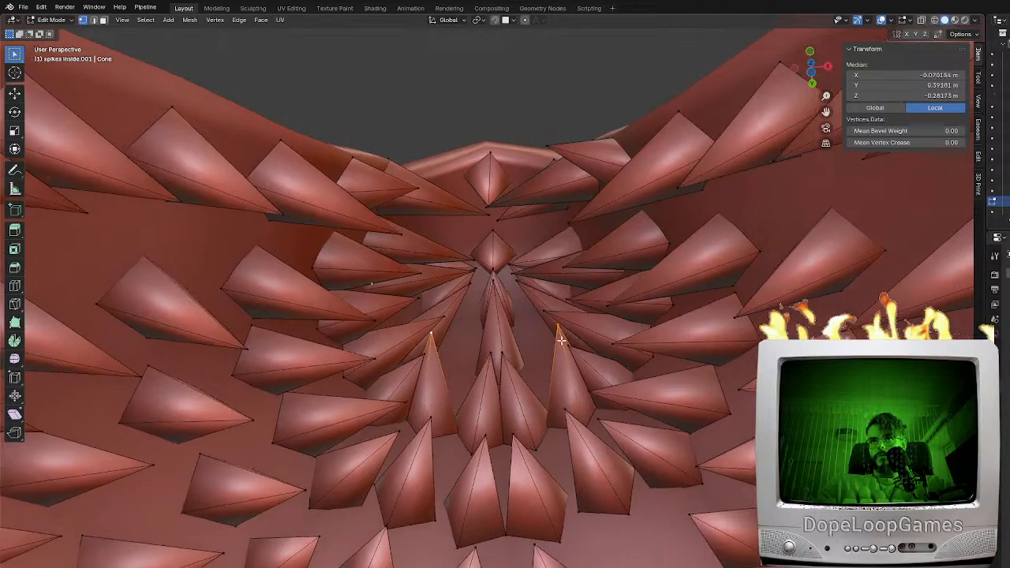
{"action": "key", "text": "s"}
{"action": "left_click", "coordinate": [613, 384]}
Select another mirrored set of neck-row spike tips and adjust their spacing by scaling
{"action": "middle_click_drag", "start_coordinate": [544, 409], "coordinate": [543, 465]}
{"action": "left_click", "coordinate": [556, 438]}
{"action": "left_click", "coordinate": [404, 427], "text": "shift"}
{"action": "left_click", "coordinate": [431, 429]}
{"action": "left_click", "coordinate": [408, 431]}
{"action": "left_click", "coordinate": [418, 433]}
{"action": "middle_click_drag", "start_coordinate": [419, 433], "coordinate": [489, 452]}
{"action": "left_click", "coordinate": [553, 427], "text": "shift"}
{"action": "middle_click_drag", "start_coordinate": [554, 428], "coordinate": [576, 464]}
{"action": "key", "text": "s"}
{"action": "left_click", "coordinate": [644, 441]}
{"action": "middle_click_drag", "start_coordinate": [644, 441], "coordinate": [623, 419]}
Select the frontmost pair of neck-row spike tips, move them along the Y axis, and check the row from the front
{"action": "left_click", "coordinate": [348, 468]}
{"action": "left_click", "coordinate": [480, 556], "text": "shift"}
{"action": "key", "text": "g"}
{"action": "key", "text": "y"}
{"action": "left_click", "coordinate": [576, 452]}
{"action": "key", "text": "KP_1"}
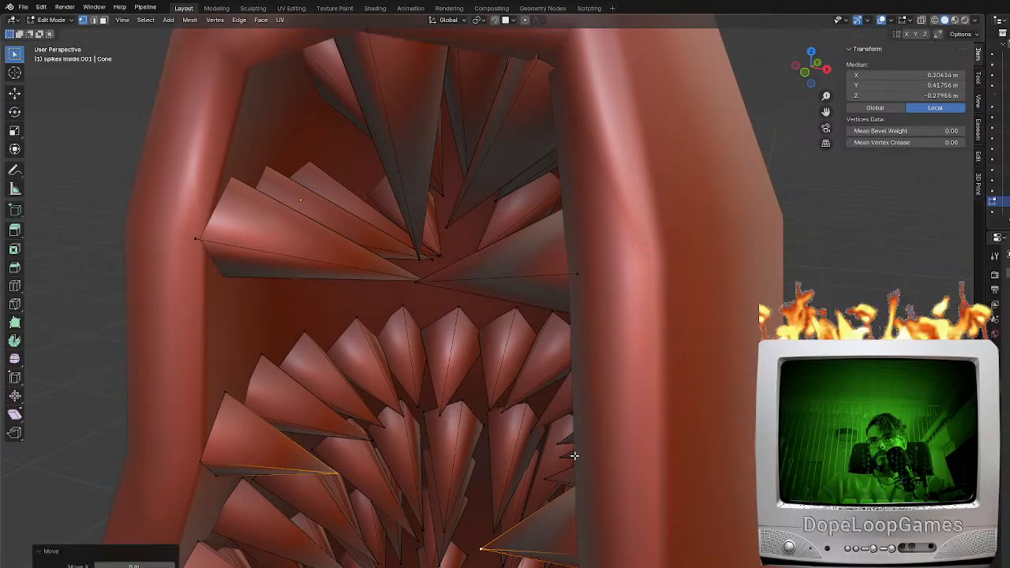
{"action": "middle_click_drag", "start_coordinate": [605, 412], "coordinate": [599, 379], "text": "shift"}
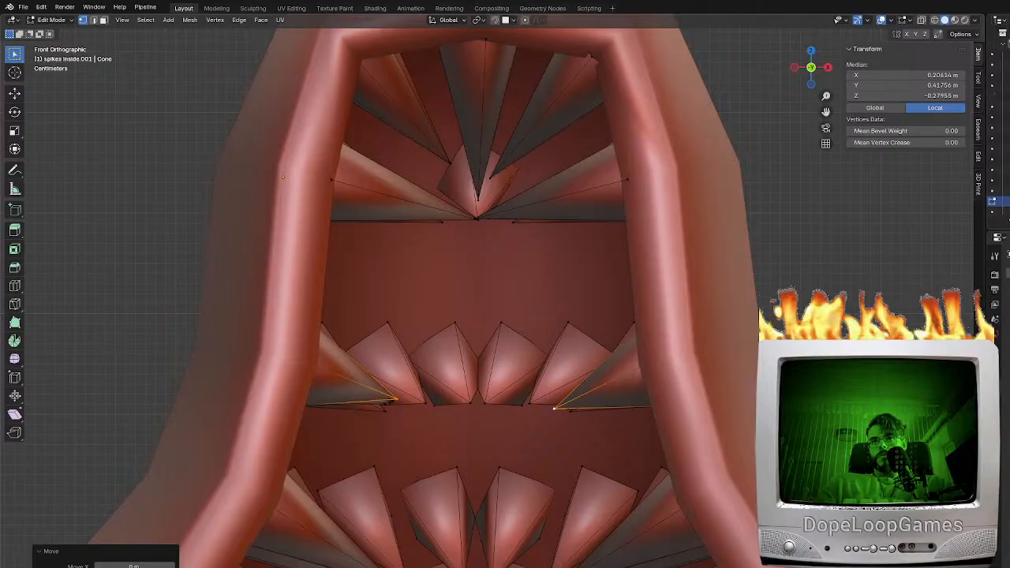
{"action": "middle_click_drag", "start_coordinate": [573, 563], "coordinate": [605, 477], "text": "shift"}
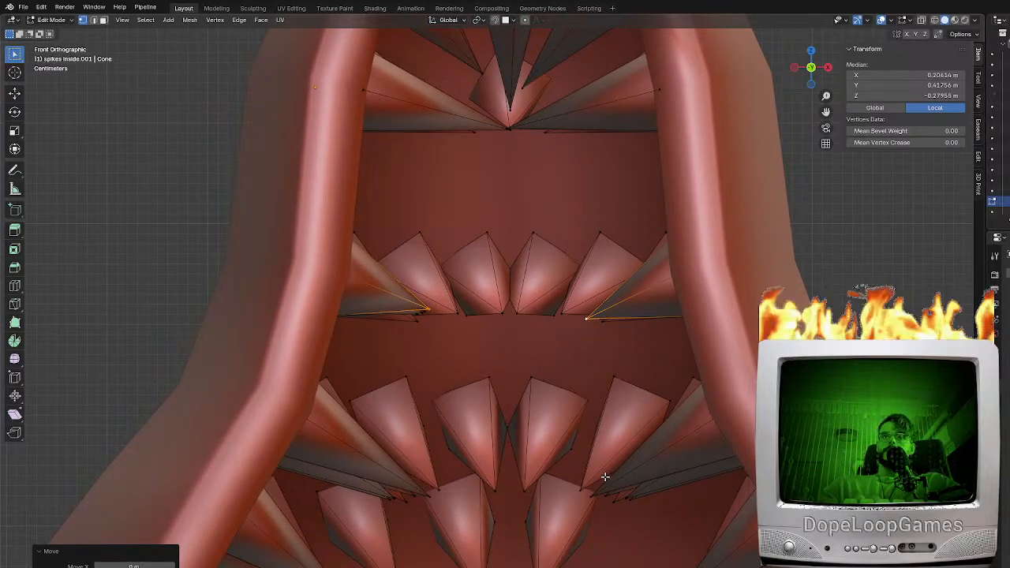
{"action": "scroll", "coordinate": [541, 95], "scroll_direction": "up", "scroll_amount": 3}
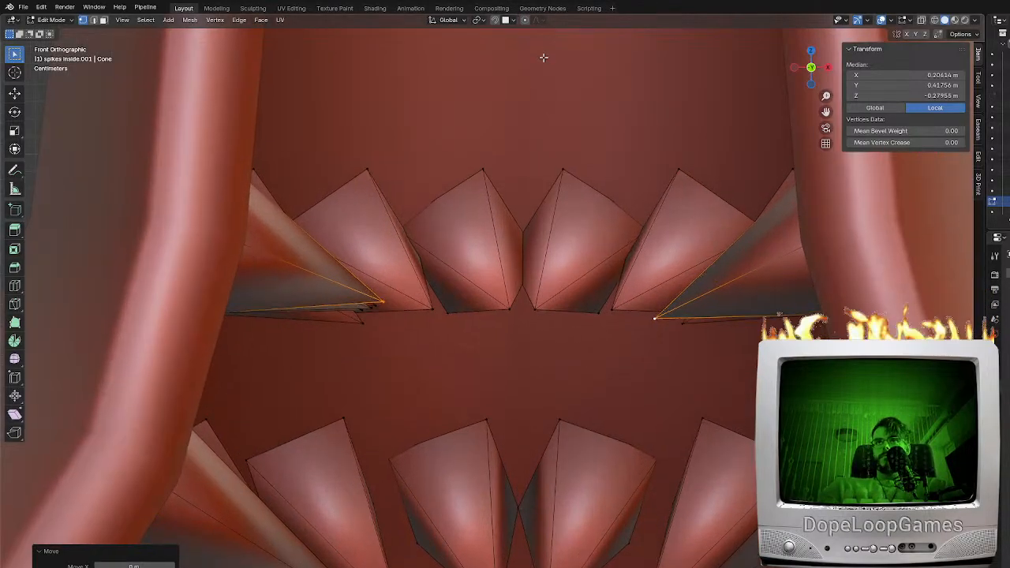
Select the tip of the front top-centre head spike and move it along the Z axis
{"action": "middle_click_drag", "start_coordinate": [514, 62], "coordinate": [483, 342], "text": "shift"}
{"action": "left_click", "coordinate": [495, 241]}
{"action": "middle_click_drag", "start_coordinate": [496, 242], "coordinate": [488, 344], "text": "shift"}
{"action": "key", "text": "g"}
{"action": "key", "text": "z"}
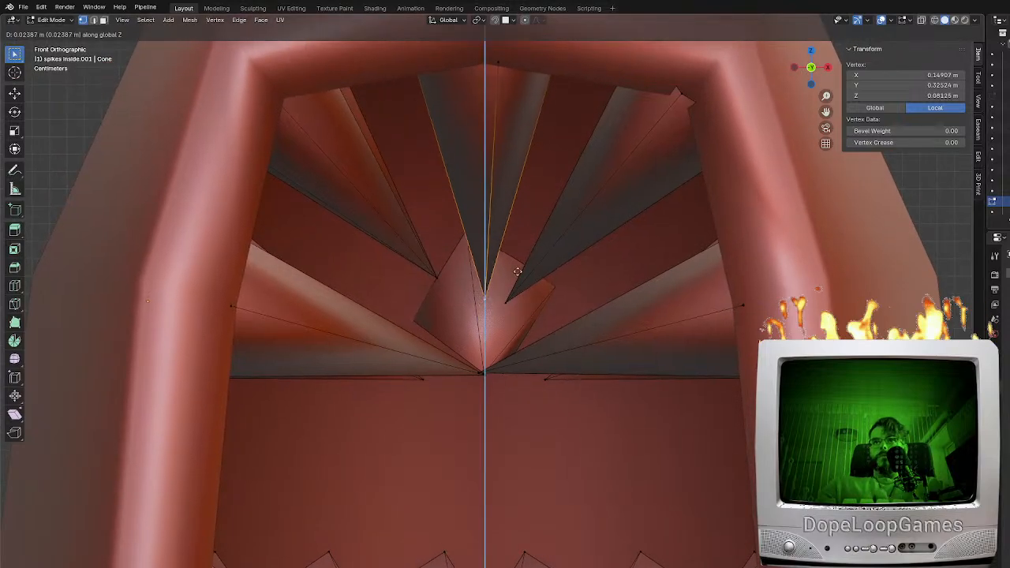
{"action": "right_click", "coordinate": [517, 226]}
{"action": "key", "text": "g"}
{"action": "key", "text": "z"}
{"action": "left_click", "coordinate": [512, 218]}
Select the tip of the spike behind the front top-centre one and move it along the Z axis
{"action": "left_click", "coordinate": [484, 291]}
{"action": "key", "text": "g"}
{"action": "key", "text": "z"}
{"action": "left_click", "coordinate": [509, 228]}
{"action": "mouse_move", "coordinate": [509, 228]}
{"action": "middle_mouse_down"}
{"action": "mouse_move", "coordinate": [493, 277]}
{"action": "mouse_move", "coordinate": [517, 272]}
{"action": "mouse_move", "coordinate": [550, 307]}
{"action": "mouse_move", "coordinate": [527, 300]}
{"action": "middle_mouse_up"}
Reposition an upper head spike tip in a wireframe side view
{"action": "key", "text": "KP_3"}
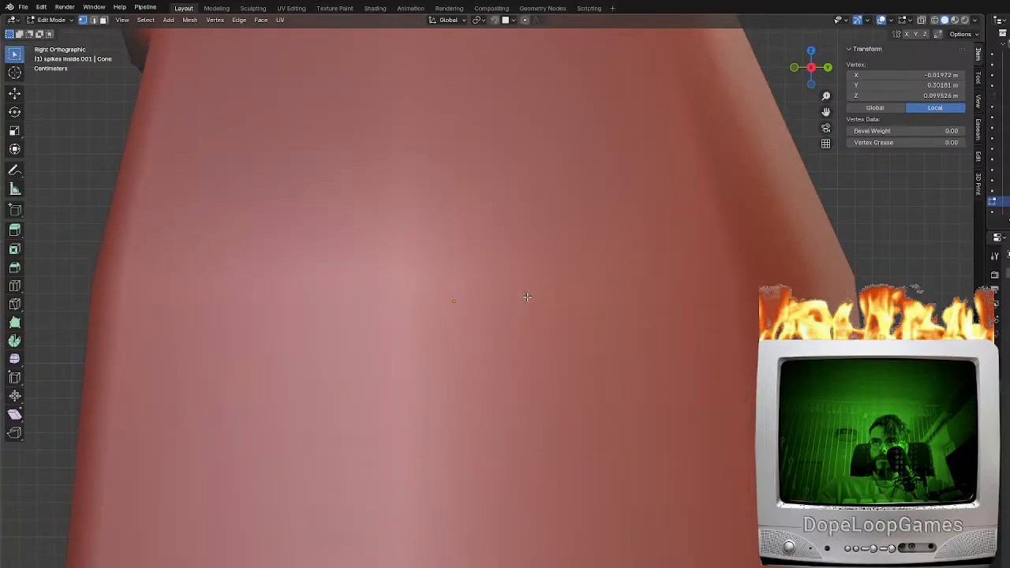
{"action": "key", "text": "z"}
{"action": "left_click", "coordinate": [393, 276]}
{"action": "key", "text": "g"}
{"action": "left_click", "coordinate": [589, 247]}
{"action": "left_click", "coordinate": [441, 281]}
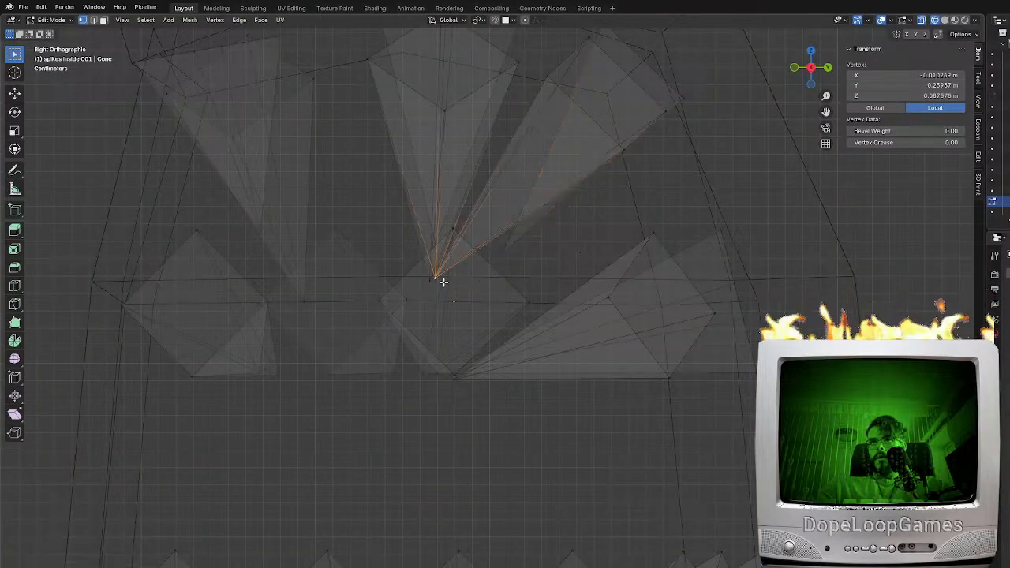
{"action": "key", "text": "g"}
{"action": "right_click", "coordinate": [456, 260]}
Move the tips of the upper diagonal head spikes up and outward in the front view
{"action": "scroll", "coordinate": [466, 271], "scroll_direction": "up", "scroll_amount": 1}
{"action": "middle_click_drag", "start_coordinate": [465, 271], "coordinate": [468, 412], "text": "shift"}
{"action": "scroll", "coordinate": [439, 339], "scroll_direction": "up", "scroll_amount": 1}
{"action": "left_click", "coordinate": [599, 401]}
{"action": "middle_click_drag", "start_coordinate": [624, 408], "coordinate": [642, 422]}
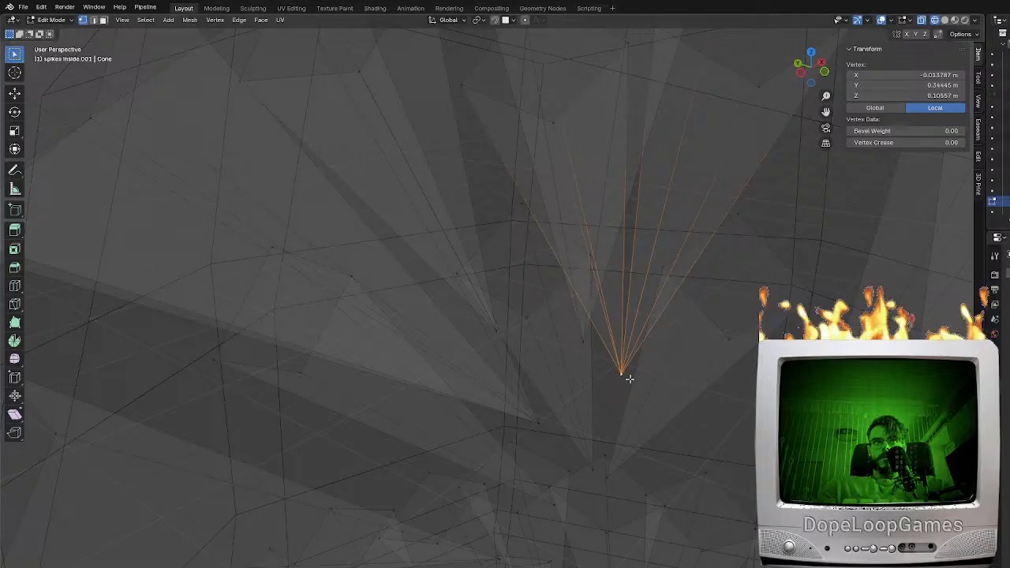
{"action": "middle_click_drag", "start_coordinate": [627, 417], "coordinate": [540, 427]}
{"action": "key", "text": "KP_1"}
{"action": "key", "text": "g"}
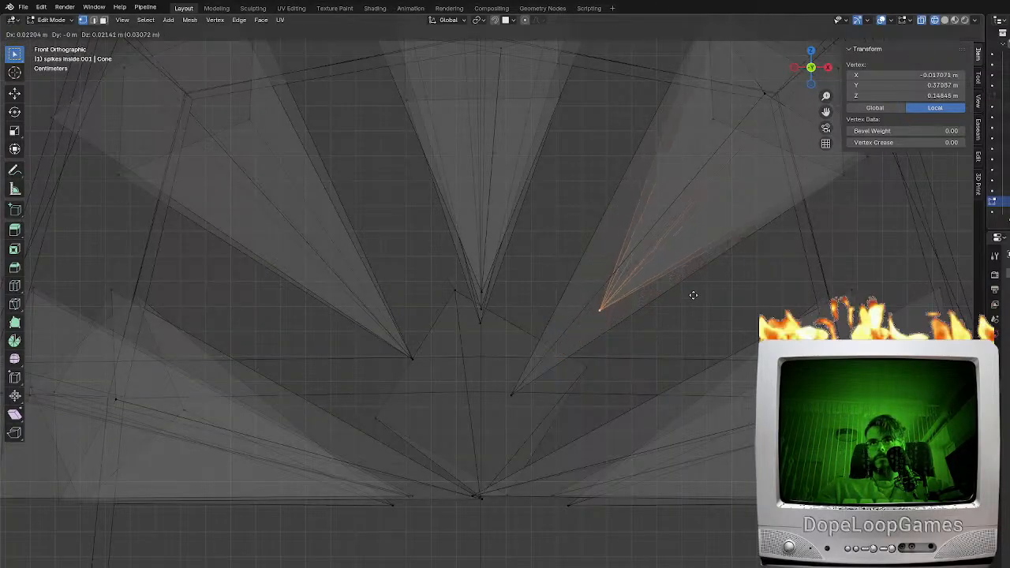
{"action": "left_click", "coordinate": [701, 280]}
{"action": "key", "text": "g"}
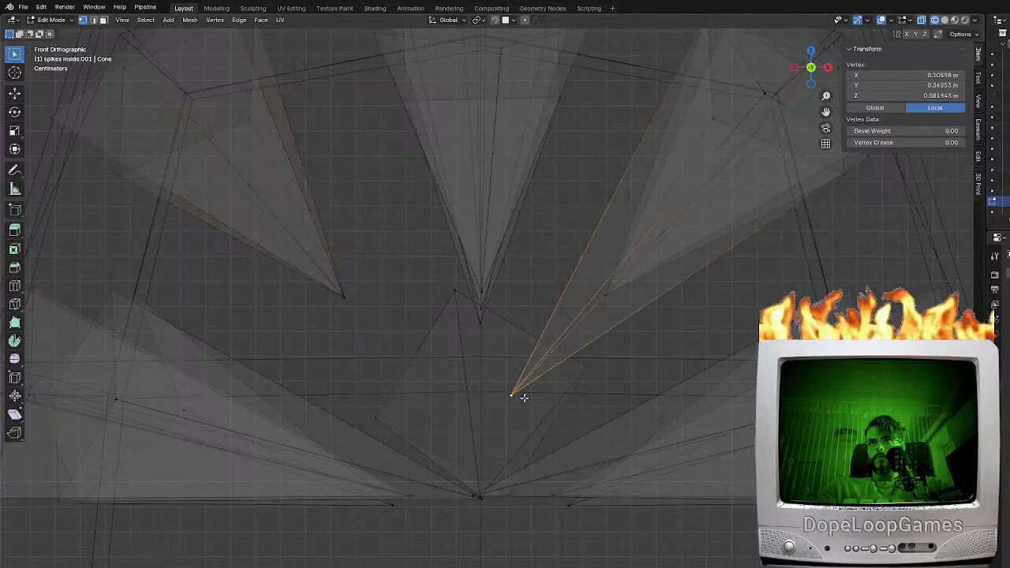
{"action": "left_click", "coordinate": [627, 313]}
Turn off the see-through display, select lower side spike tips in the head, and adjust their spacing by scaling
{"action": "left_click", "coordinate": [562, 505]}
{"action": "middle_click_drag", "start_coordinate": [553, 507], "coordinate": [514, 373]}
{"action": "key", "text": "alt+z"}
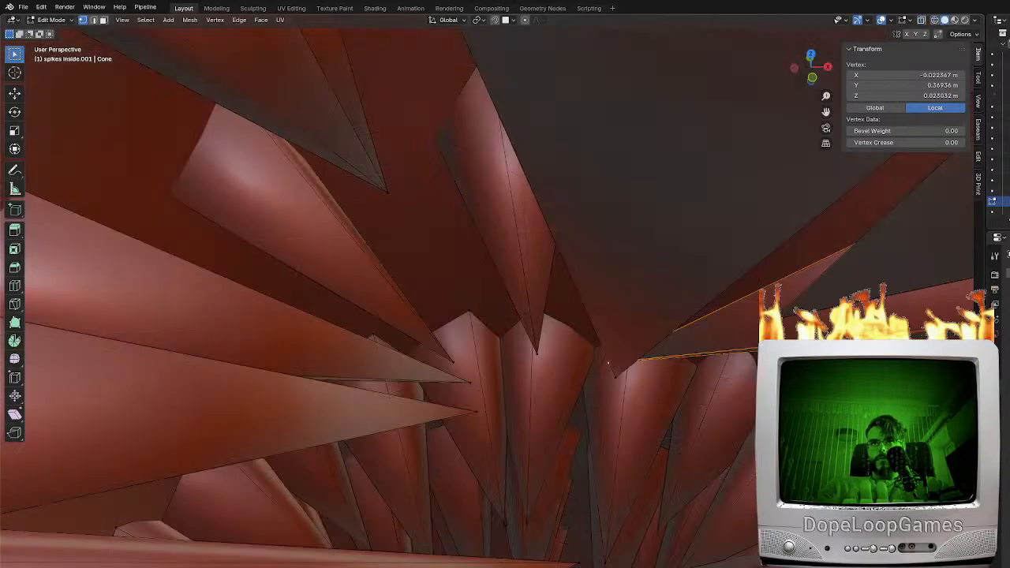
{"action": "left_click", "coordinate": [468, 404], "text": "shift"}
{"action": "middle_click_drag", "start_coordinate": [468, 405], "coordinate": [574, 374]}
{"action": "key", "text": "s"}
{"action": "left_click", "coordinate": [716, 375]}
{"action": "left_click", "coordinate": [409, 470]}
{"action": "left_click", "coordinate": [428, 441], "text": "shift"}
{"action": "scroll", "coordinate": [453, 450], "scroll_direction": "down", "scroll_amount": 3}
{"action": "scroll", "coordinate": [547, 392], "scroll_direction": "down", "scroll_amount": 1}
{"action": "key", "text": "s"}
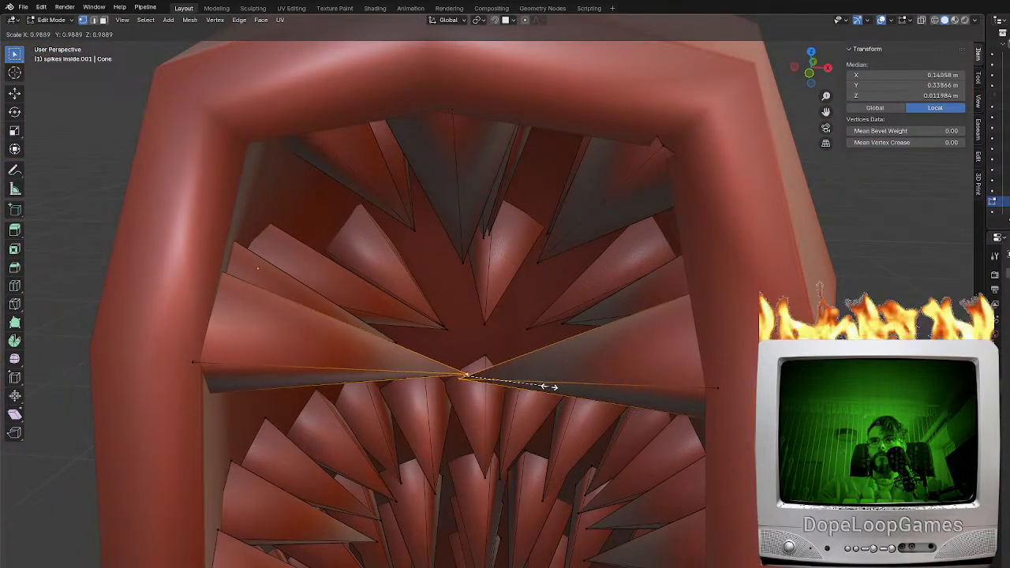
{"action": "right_click", "coordinate": [551, 387]}
Separate the touching tips of the two front side head spikes by moving each one individually
{"action": "left_click", "coordinate": [465, 374]}
{"action": "middle_click_drag", "start_coordinate": [464, 374], "coordinate": [316, 283]}
{"action": "key", "text": "g"}
{"action": "left_click", "coordinate": [585, 331]}
{"action": "left_click", "coordinate": [480, 347]}
{"action": "key", "text": "g"}
{"action": "left_click", "coordinate": [433, 324]}
{"action": "key", "text": "g"}
{"action": "left_click", "coordinate": [302, 283]}
Select a vertex on a front side head spike and fine-tune its position from two viewing angles
{"action": "left_click", "coordinate": [764, 305]}
{"action": "middle_click_drag", "start_coordinate": [764, 305], "coordinate": [954, 299]}
{"action": "key", "text": "g"}
{"action": "left_click", "coordinate": [743, 302]}
{"action": "middle_click_drag", "start_coordinate": [836, 304], "coordinate": [685, 306]}
{"action": "key", "text": "g"}
{"action": "left_click", "coordinate": [709, 306]}
Move the base corners of the front upper head spikes that poke into the rim
{"action": "left_click", "coordinate": [593, 133]}
{"action": "middle_click_drag", "start_coordinate": [656, 157], "coordinate": [563, 297]}
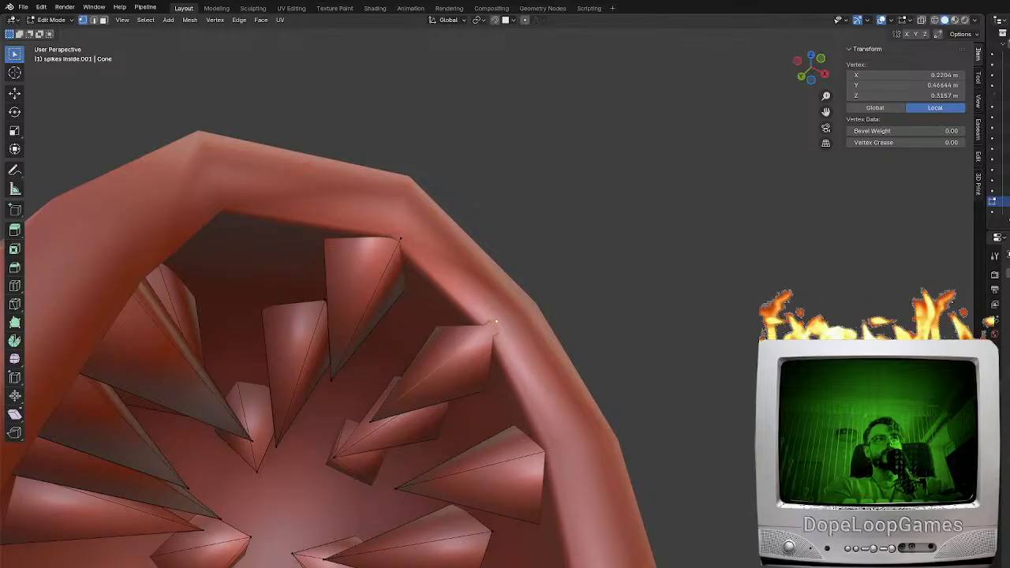
{"action": "middle_click_drag", "start_coordinate": [607, 331], "coordinate": [363, 405]}
{"action": "key", "text": "g"}
{"action": "left_click", "coordinate": [505, 307]}
{"action": "key", "text": "g"}
{"action": "left_click", "coordinate": [443, 271]}
Select a spike tip in the lower row of the head and move it to a new position
{"action": "middle_click_drag", "start_coordinate": [255, 489], "coordinate": [460, 311]}
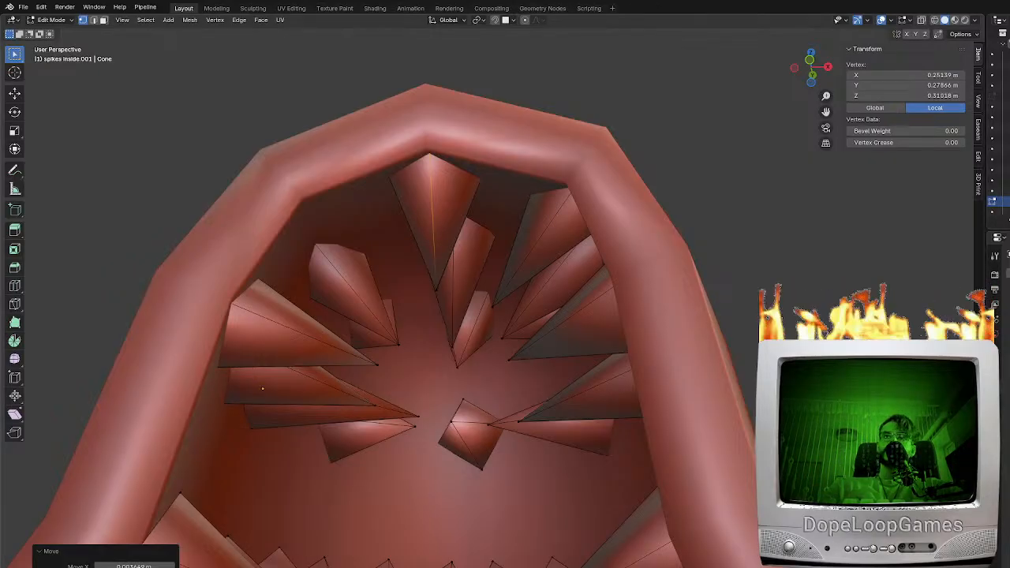
{"action": "left_click", "coordinate": [462, 424]}
{"action": "middle_click_drag", "start_coordinate": [462, 425], "coordinate": [496, 410]}
{"action": "key", "text": "g"}
{"action": "left_click", "coordinate": [499, 480]}
{"action": "left_click", "coordinate": [474, 480]}
Adjust a neighbouring lower-row head spike by scaling and moving its selected vertices
{"action": "left_click", "coordinate": [382, 472], "text": "shift"}
{"action": "key", "text": "g"}
{"action": "right_click", "coordinate": [510, 481]}
{"action": "key", "text": "s"}
{"action": "left_click", "coordinate": [532, 499]}
{"action": "key", "text": "g"}
{"action": "left_click", "coordinate": [500, 491]}
{"action": "middle_click_drag", "start_coordinate": [500, 490], "coordinate": [561, 407]}
Check the whole spike layout from the front, then unwrap the UVs of the entire interior spikes mesh
{"action": "key", "text": "Tab"}
{"action": "key", "text": "KP_1"}
{"action": "scroll", "coordinate": [507, 545], "scroll_direction": "down", "scroll_amount": 10}
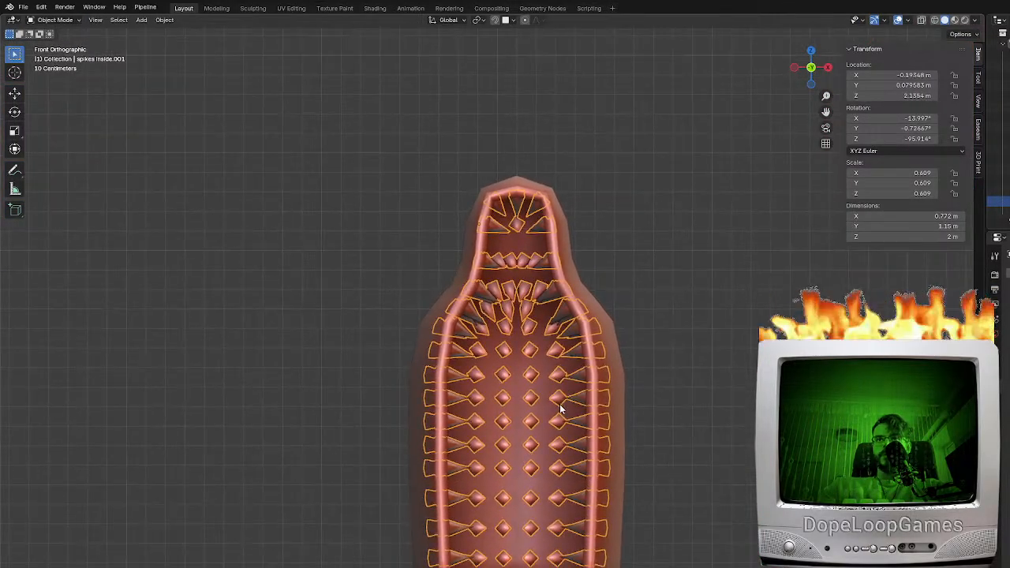
{"action": "left_click", "coordinate": [560, 407], "text": "shift"}
{"action": "key", "text": "Tab"}
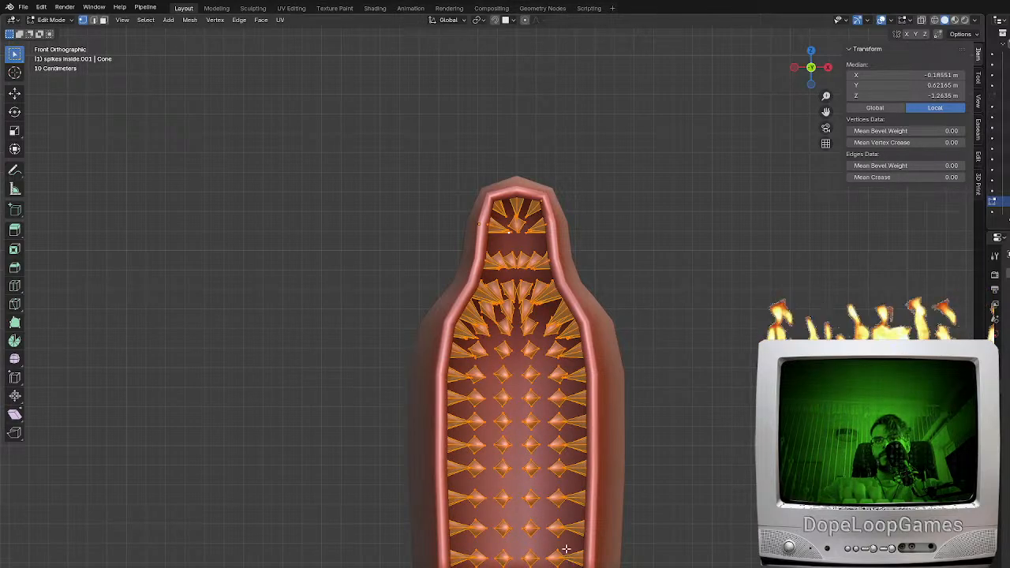
{"action": "scroll", "coordinate": [570, 478], "scroll_direction": "up", "scroll_amount": 2}
{"action": "scroll", "coordinate": [579, 493], "scroll_direction": "up", "scroll_amount": 2}
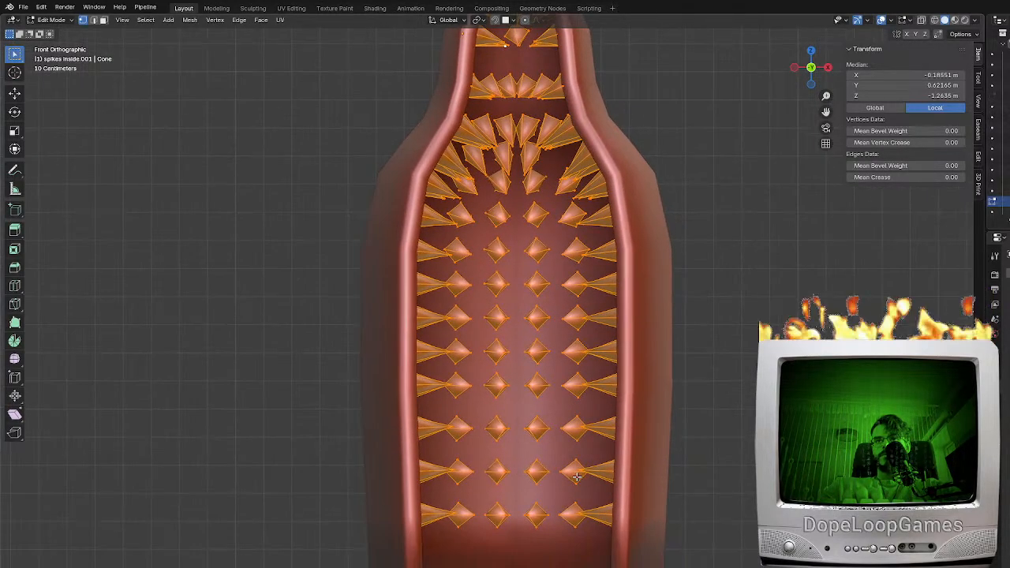
{"action": "key", "text": "F3"}
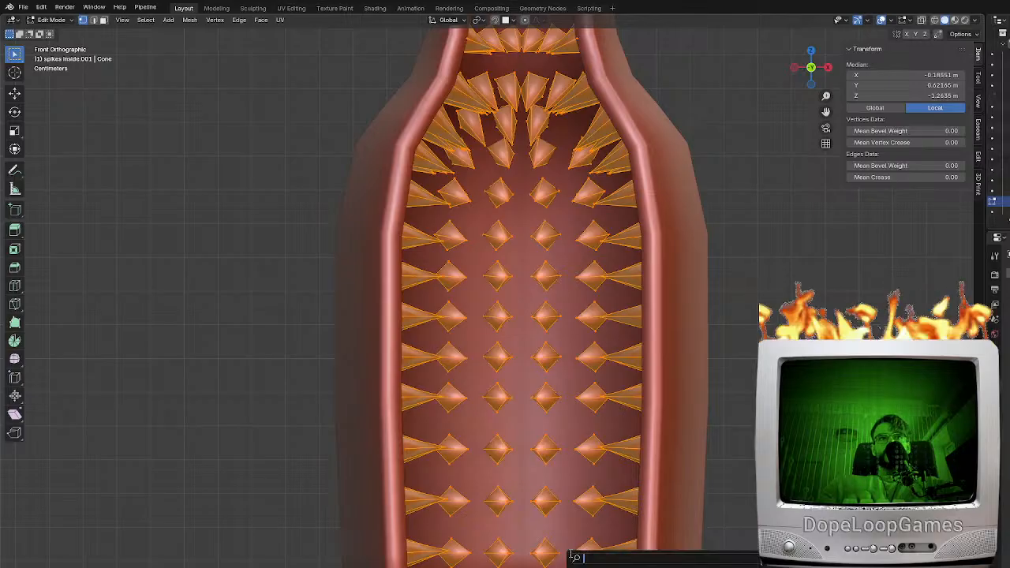
{"action": "type", "text": "unwra"}
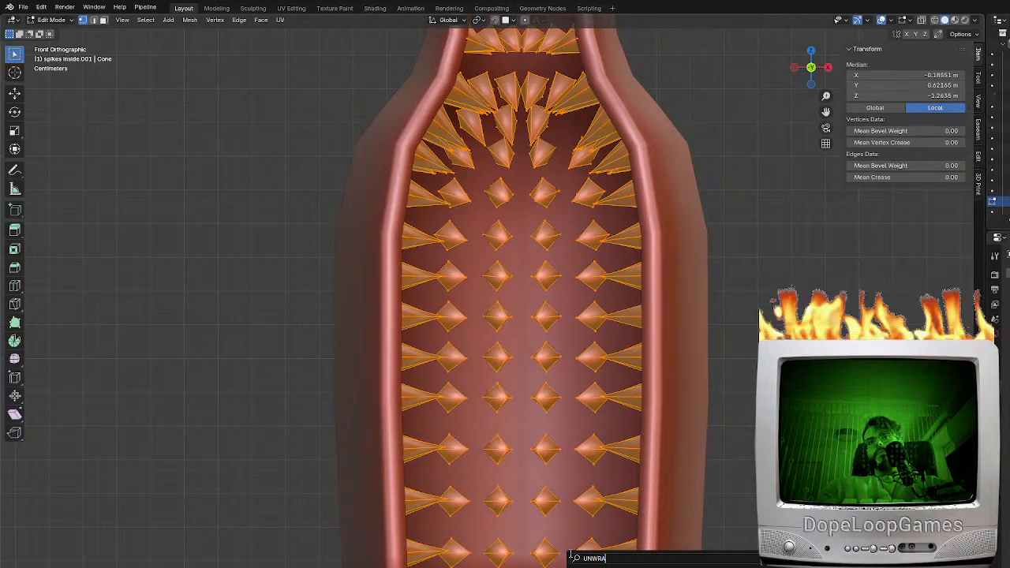
{"action": "key", "text": "Return"}
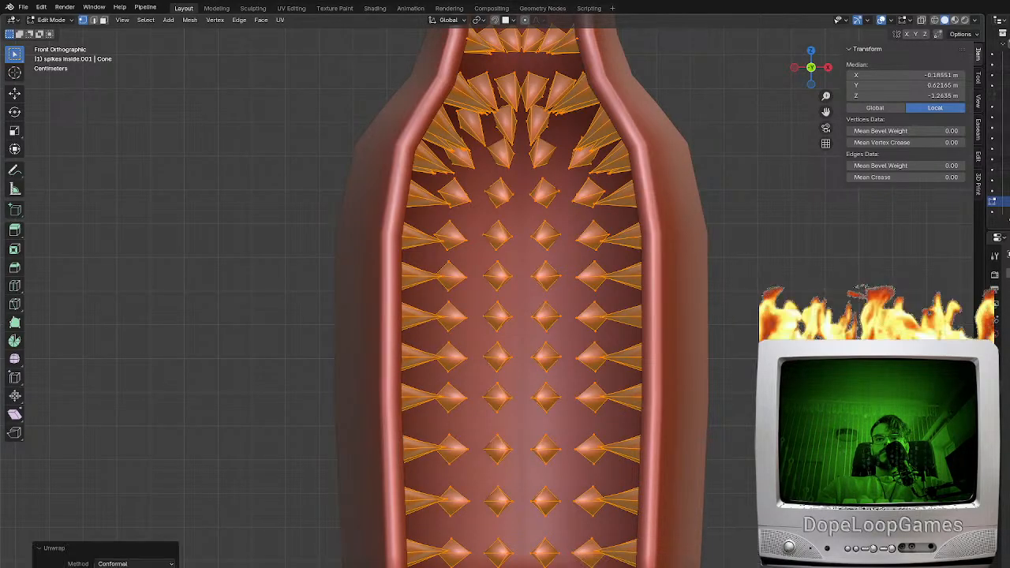
Open the UV Editing workspace, run the unwrap again on all spikes, and inspect the resulting islands
{"action": "left_click", "coordinate": [291, 9]}
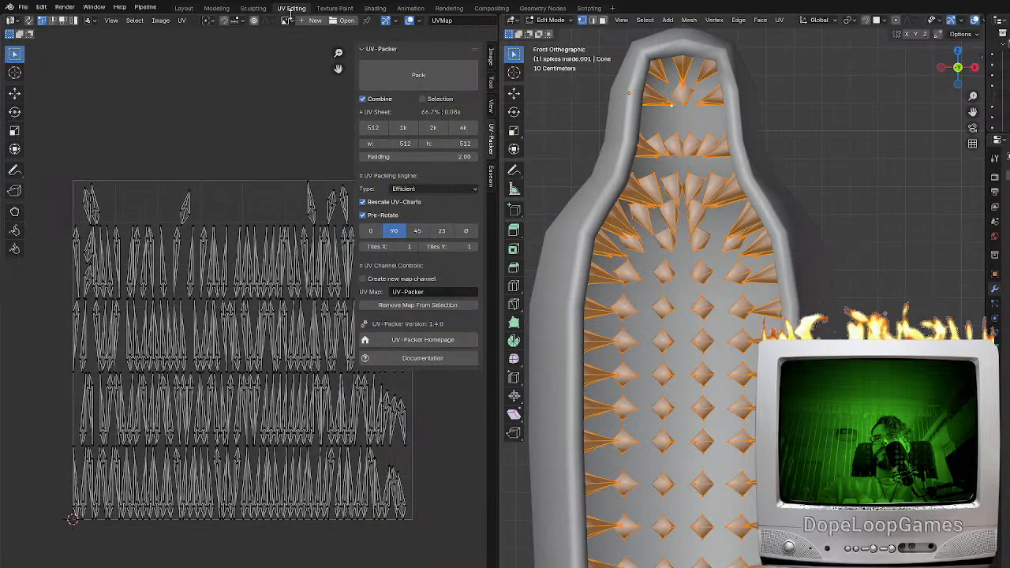
{"action": "scroll", "coordinate": [276, 440], "scroll_direction": "down", "scroll_amount": 2}
{"action": "key", "text": "F3"}
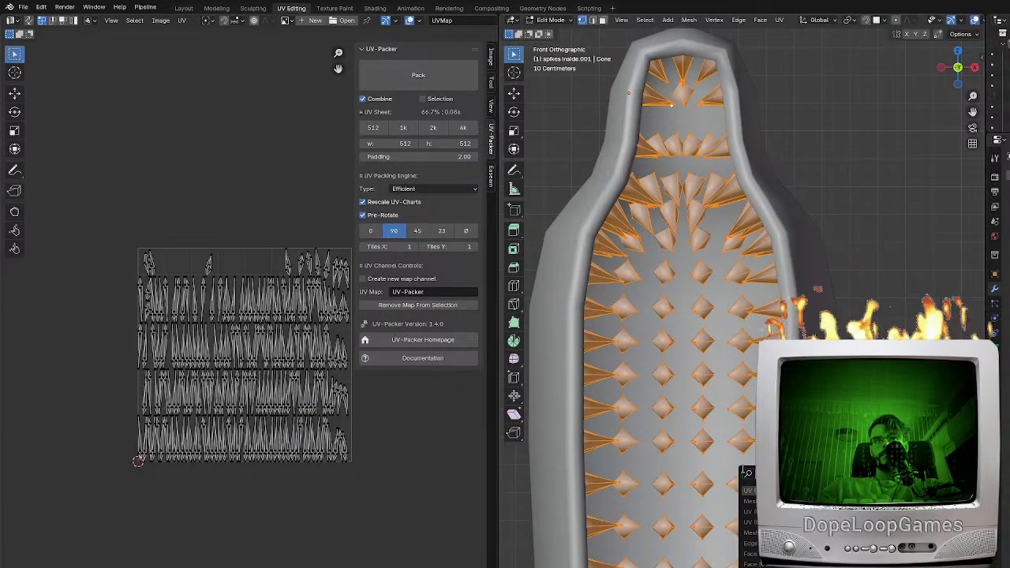
{"action": "key", "text": "Return"}
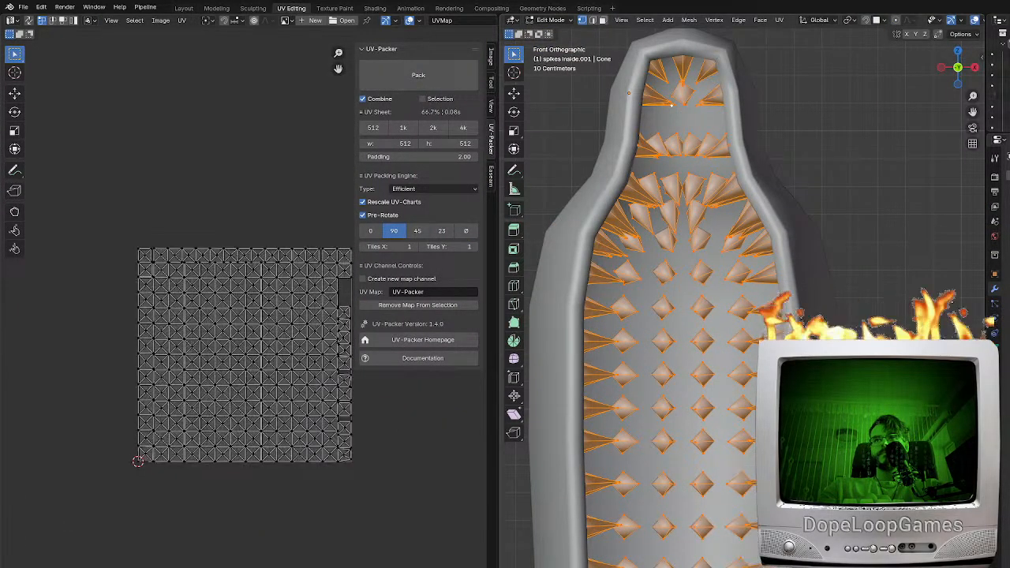
{"action": "scroll", "coordinate": [249, 460], "scroll_direction": "up", "scroll_amount": 4}
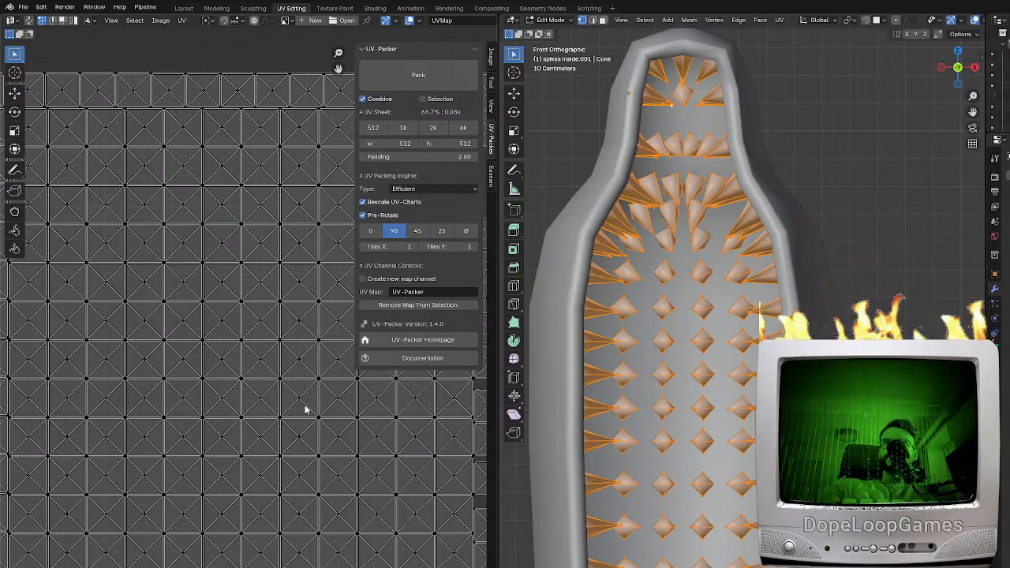
{"action": "middle_click_drag", "start_coordinate": [248, 395], "coordinate": [310, 464]}
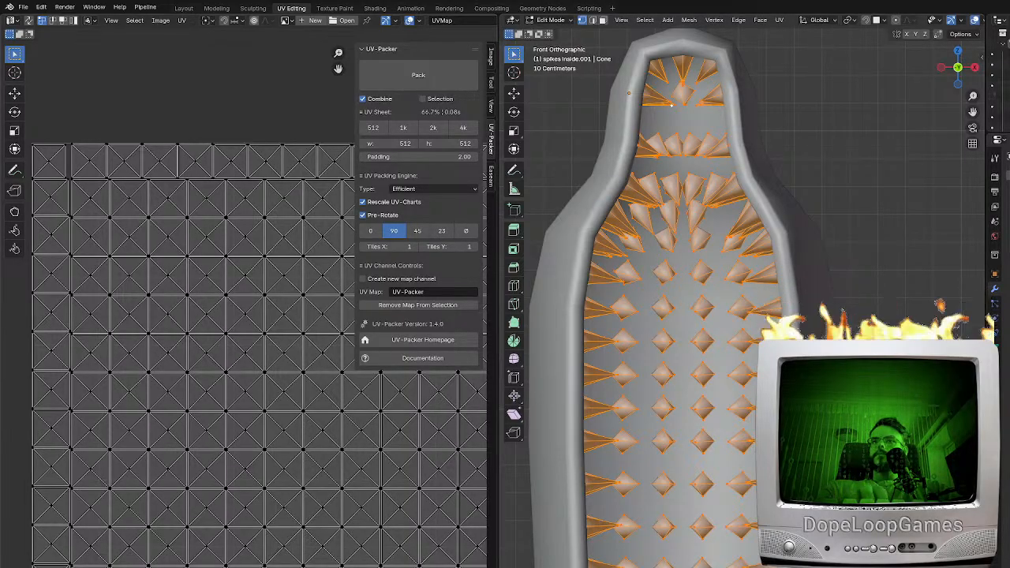
Select all the spike UV islands and pack them with UV-Packer
{"action": "left_click", "coordinate": [418, 75]}
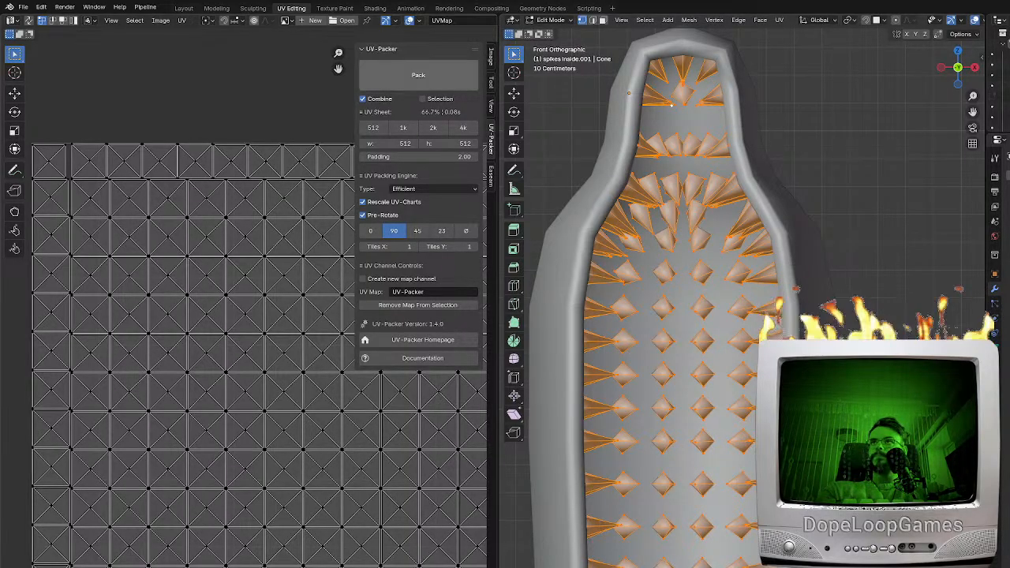
{"action": "left_click", "coordinate": [184, 8]}
{"action": "key", "text": "KP_1"}
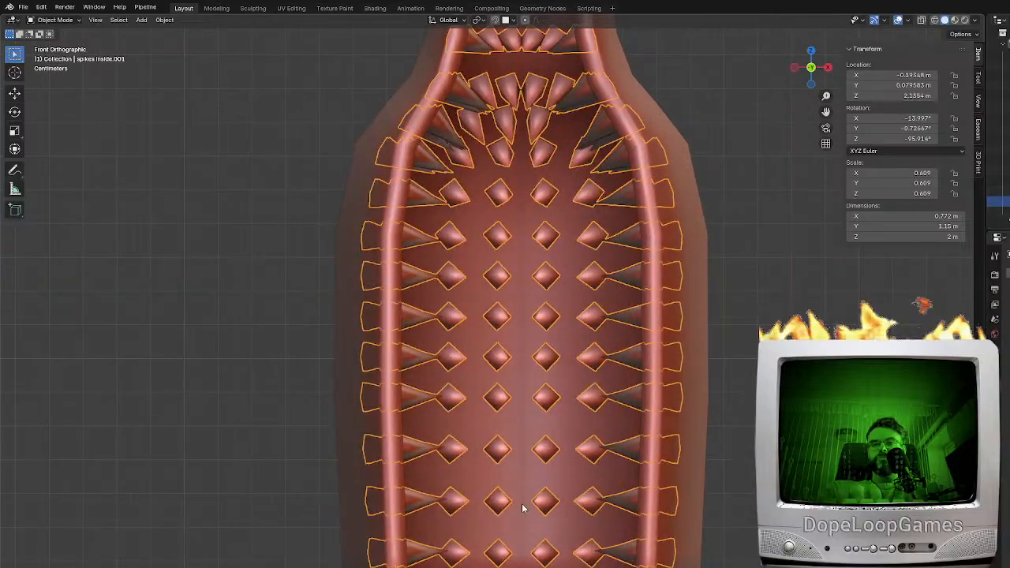
{"action": "key", "text": "Tab"}
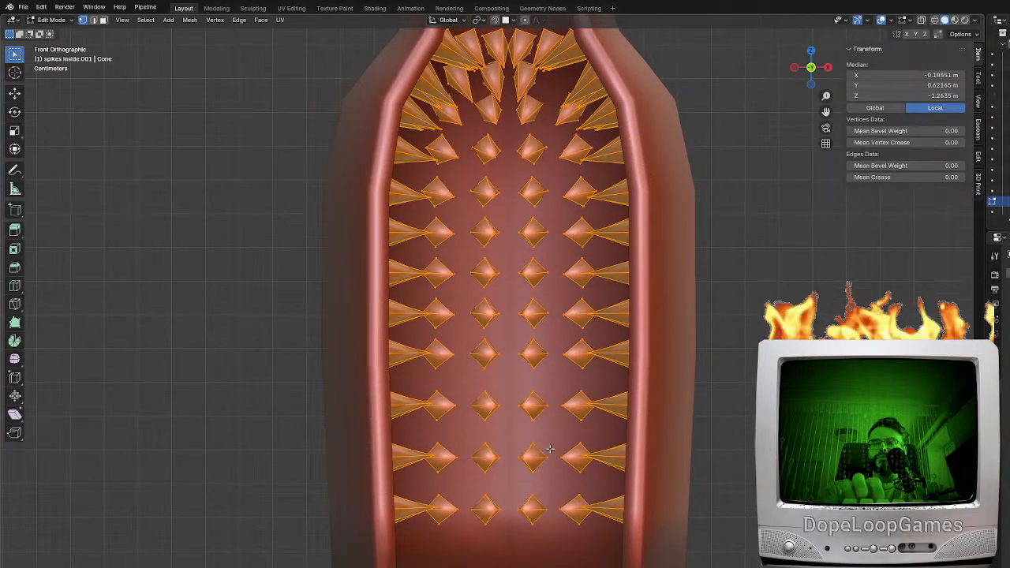
{"action": "left_click", "coordinate": [291, 8]}
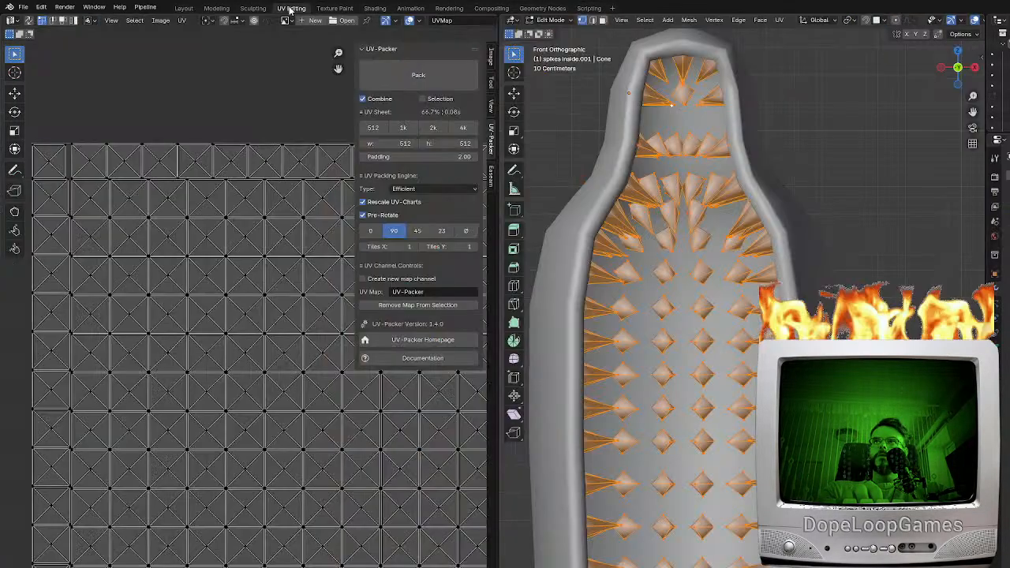
{"action": "key", "text": "a"}
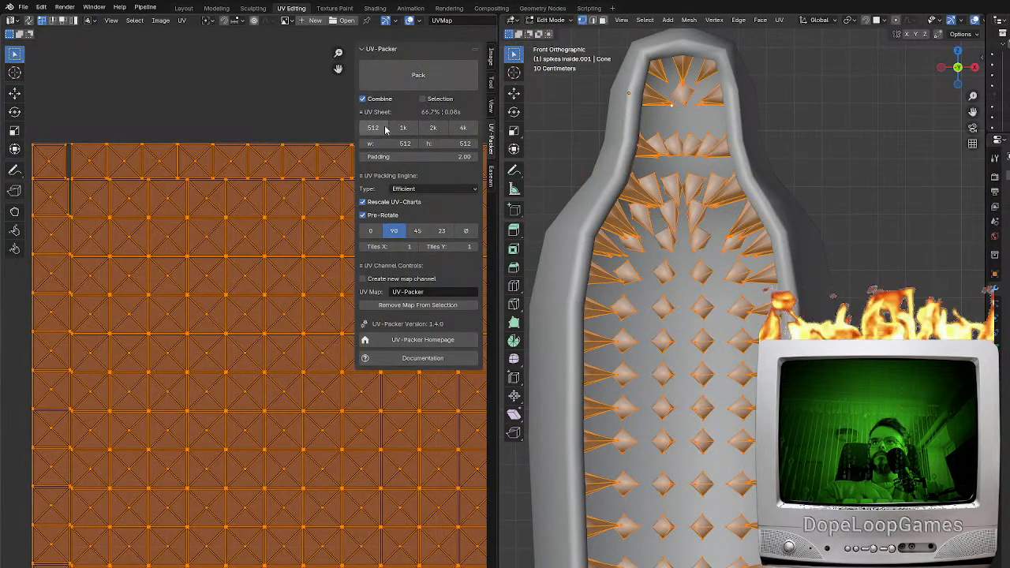
{"action": "left_click", "coordinate": [418, 75]}
Set the UV-Packer sheet width and height to 256 and pack the islands again
{"action": "left_click", "coordinate": [406, 144]}
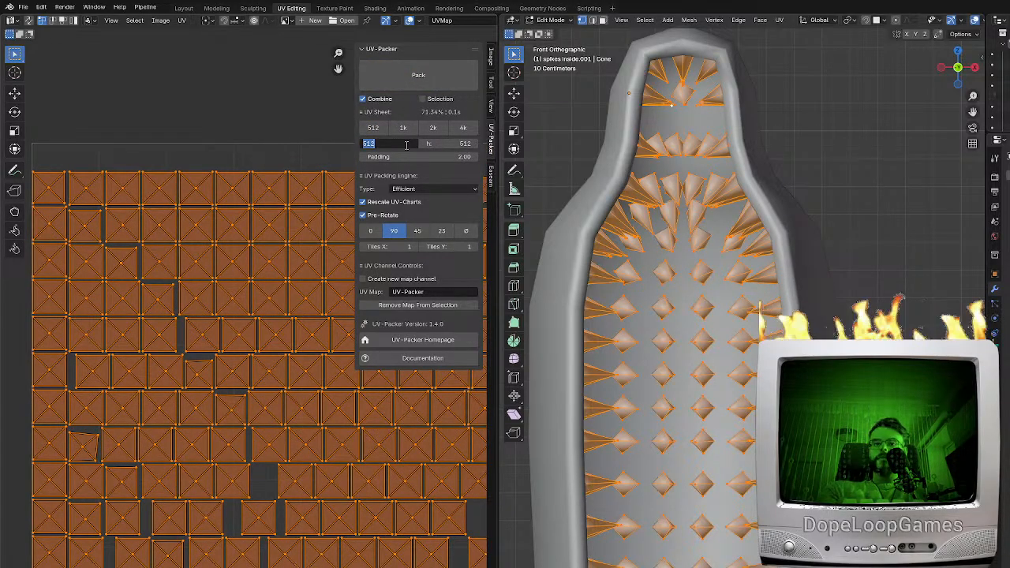
{"action": "type", "text": "256"}
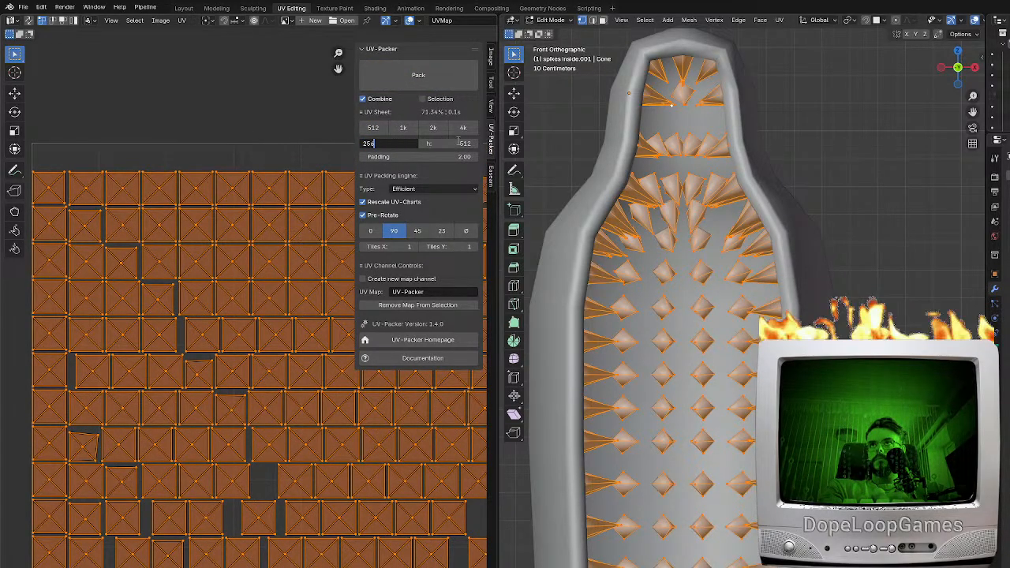
{"action": "left_click", "coordinate": [456, 144]}
{"action": "type", "text": "256"}
{"action": "key", "text": "Return"}
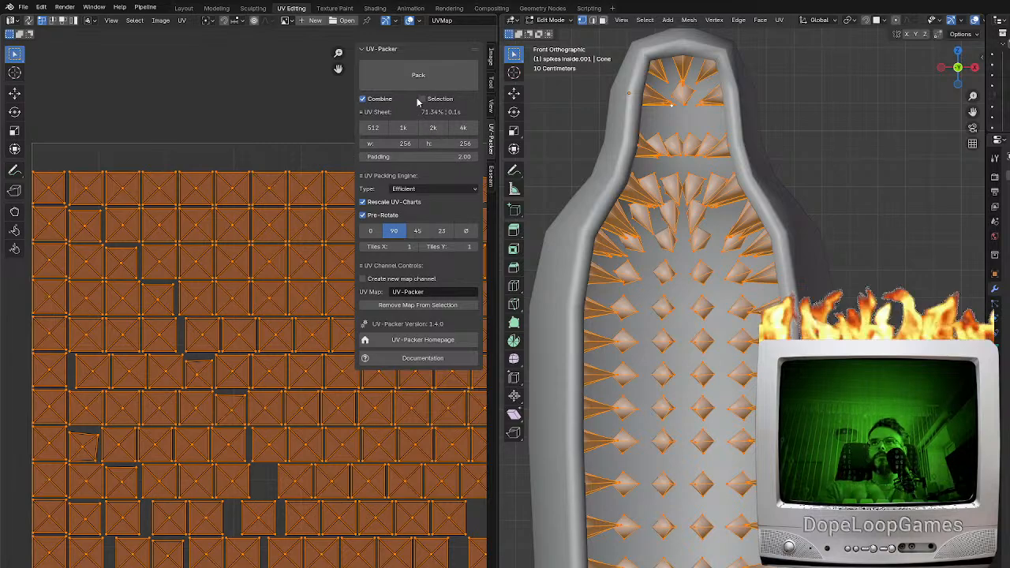
{"action": "left_click", "coordinate": [403, 79]}
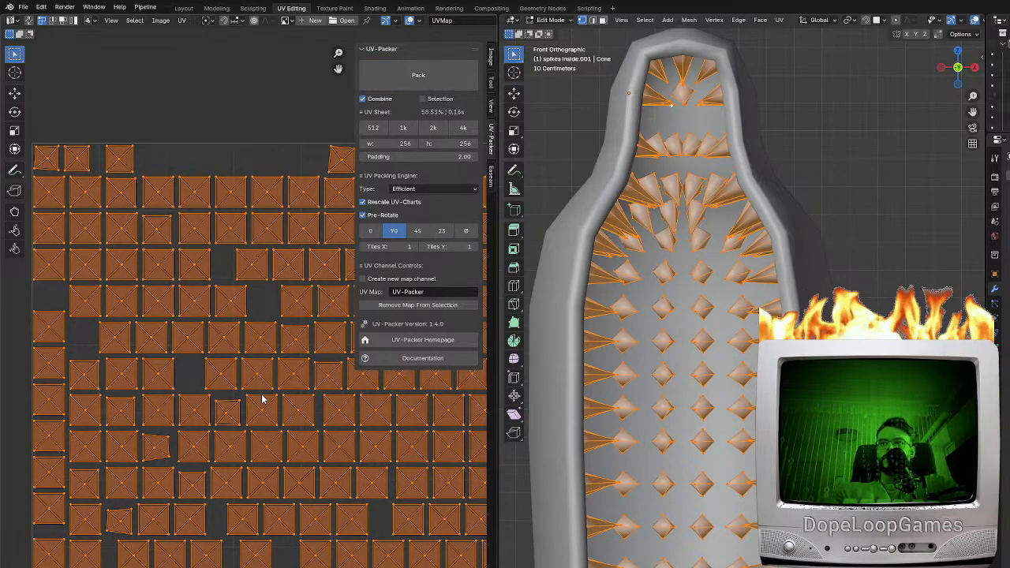
Inspect the packed UV layout, leave Edit Mode, and open the file commands
{"action": "scroll", "coordinate": [145, 496], "scroll_direction": "down", "scroll_amount": 3}
{"action": "middle_click_drag", "start_coordinate": [264, 455], "coordinate": [197, 491]}
{"action": "key", "text": "Tab"}
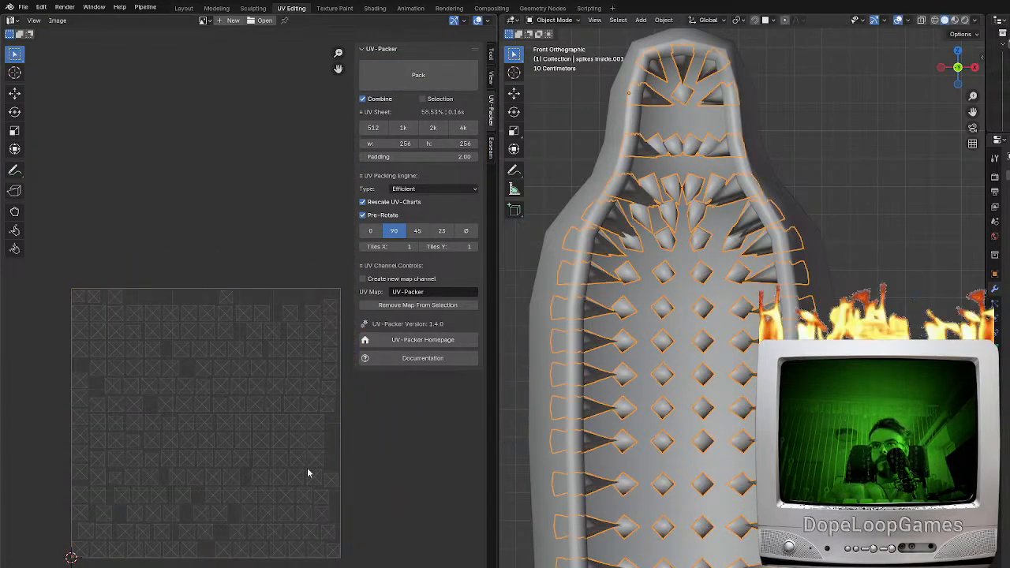
{"action": "left_click", "coordinate": [23, 7]}
{"action": "mouse_move", "coordinate": [43, 167]}
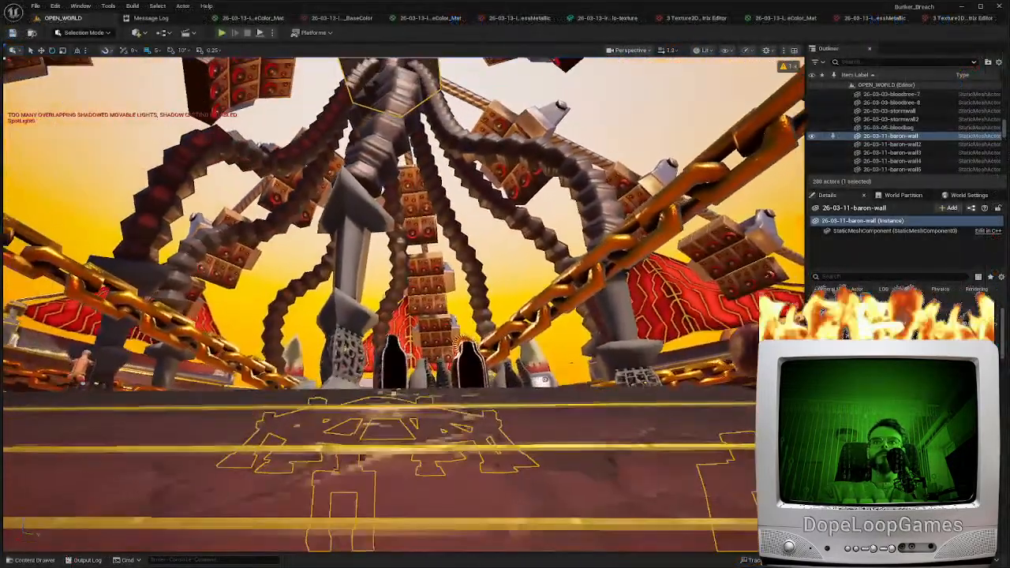
Switch to Unreal Editor, bring up the iron maiden assets, and select the textured base without a halo in the level
{"action": "right_click_drag", "start_coordinate": [567, 502], "coordinate": [567, 502]}
{"action": "key", "text": "ctrl+space"}
{"action": "left_click", "coordinate": [566, 503]}
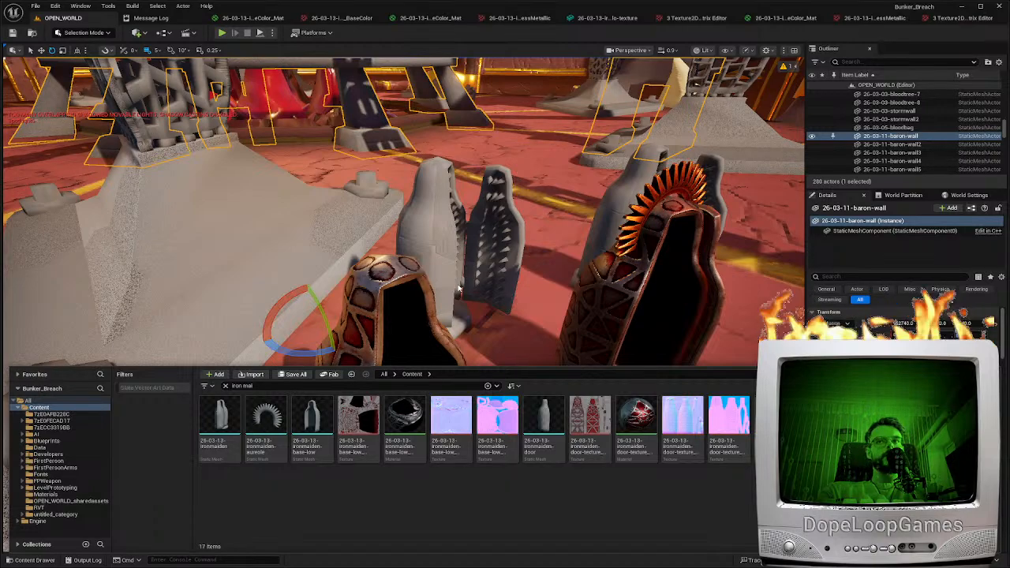
{"action": "left_click", "coordinate": [150, 18]}
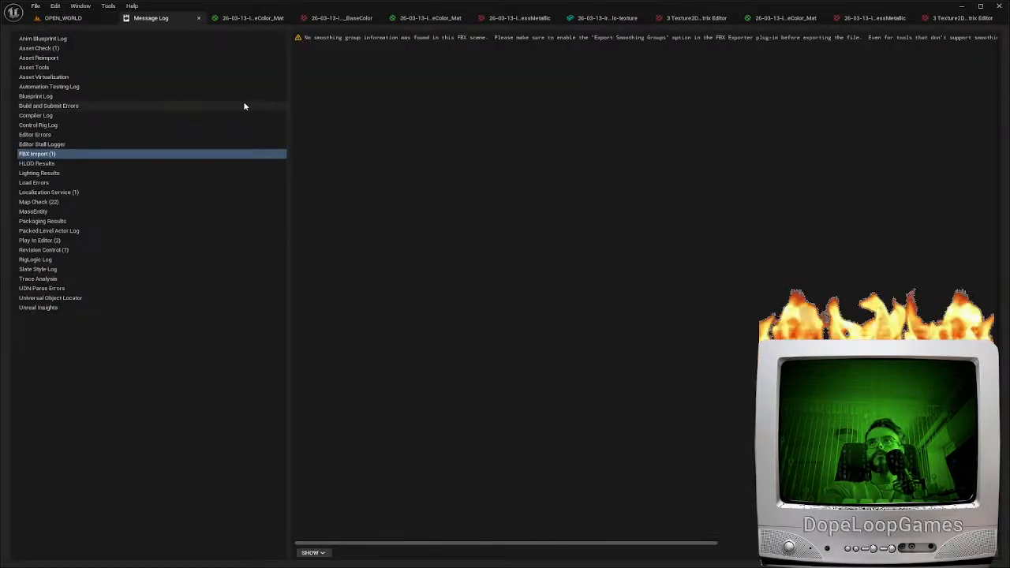
{"action": "left_click", "coordinate": [67, 18]}
{"action": "left_click", "coordinate": [347, 385]}
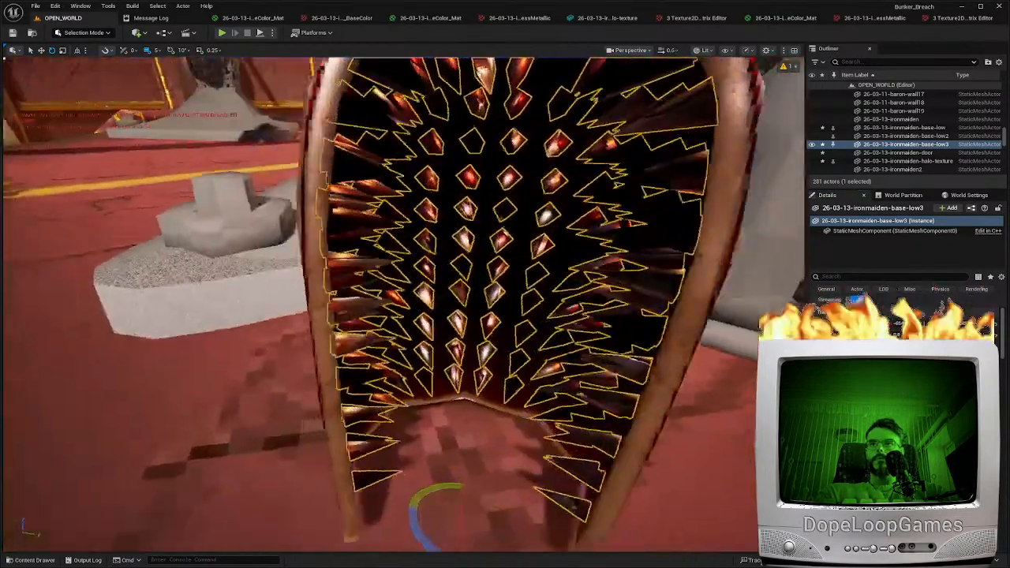
Examine the spikes inside the iron maiden base up close, play-test the level beside it, and end the play session
{"action": "right_click_drag", "start_coordinate": [511, 435], "coordinate": [511, 435]}
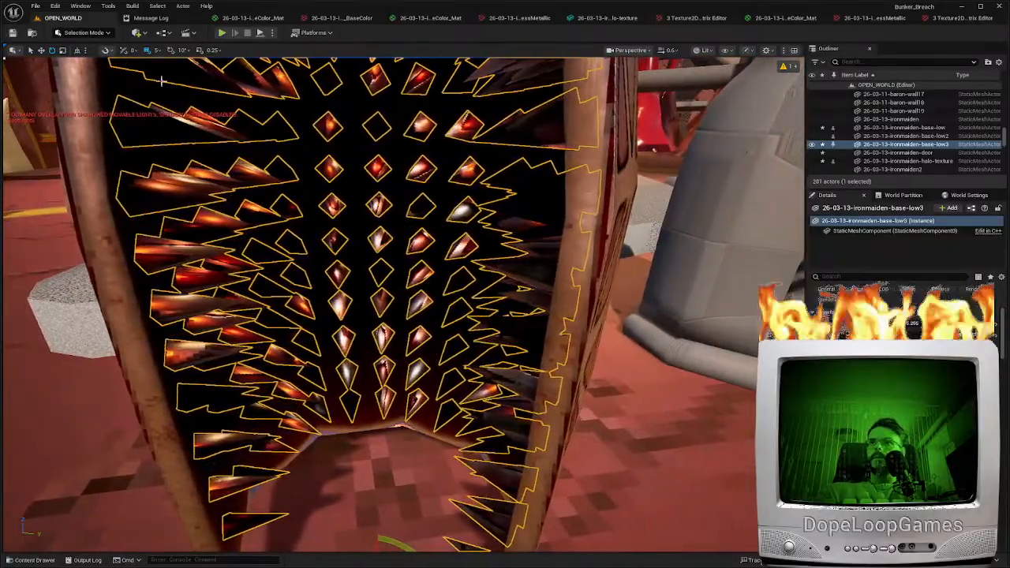
{"action": "left_click", "coordinate": [334, 243]}
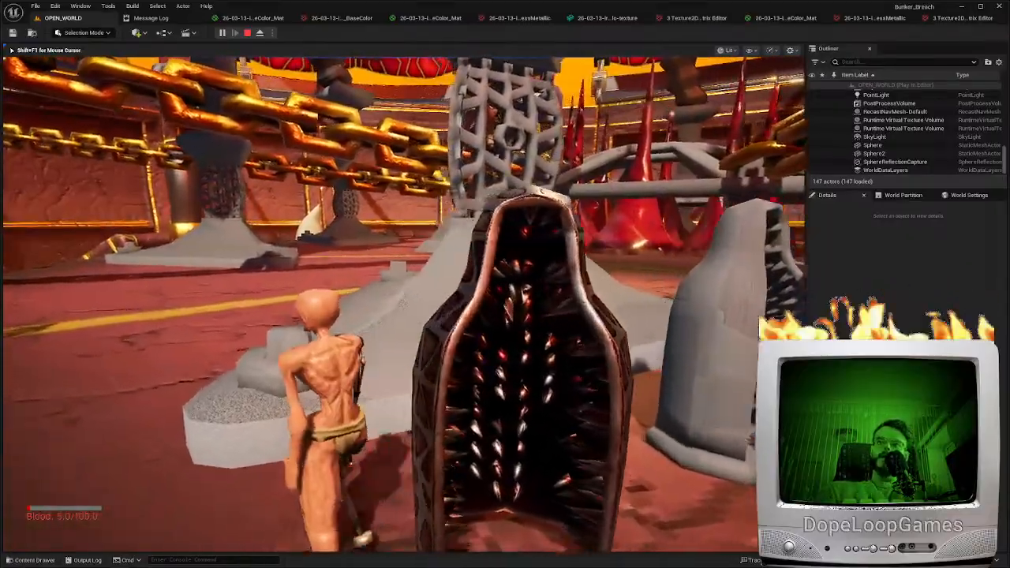
{"action": "key", "text": "Escape"}
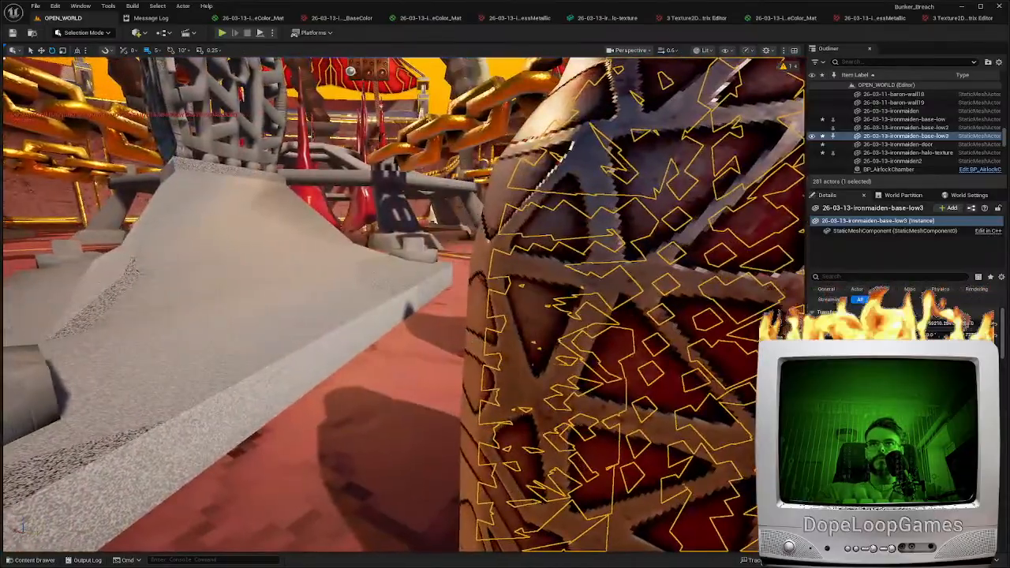
Select the iron maiden base around the spikes and examine how the current texture looks on the interior spikes from several distances
{"action": "left_click", "coordinate": [532, 329]}
{"action": "right_click_drag", "start_coordinate": [532, 329], "coordinate": [550, 343]}
{"action": "key", "text": "w"}
{"action": "scroll", "coordinate": [552, 347], "scroll_direction": "down", "scroll_amount": 1}
{"action": "key", "text": "w"}
{"action": "right_click_drag", "start_coordinate": [441, 355], "coordinate": [462, 392]}
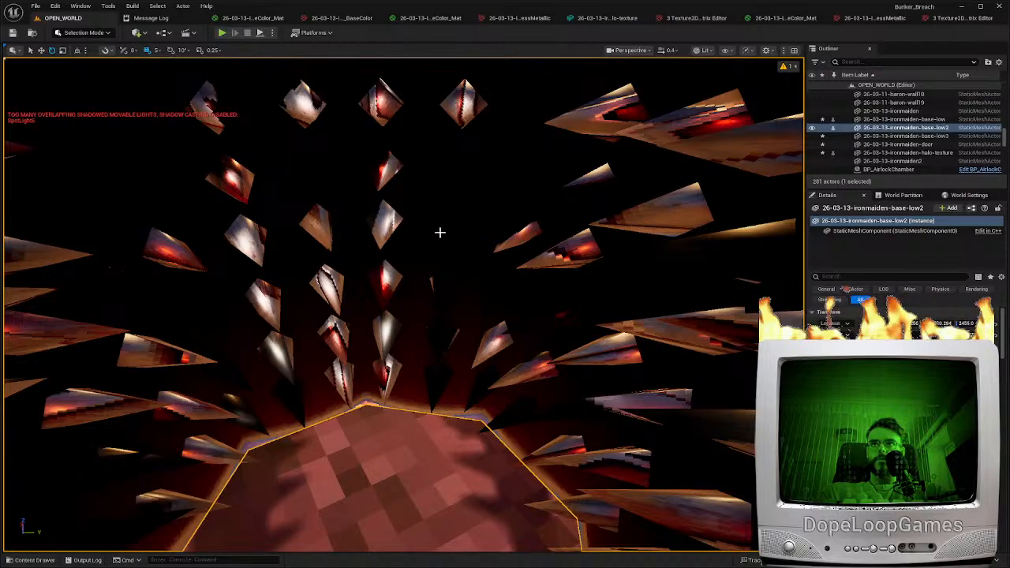
{"action": "right_click_drag", "start_coordinate": [479, 234], "coordinate": [373, 445]}
{"action": "key", "text": "w"}
{"action": "key", "text": "s"}
{"action": "key", "text": "s"}
{"action": "mouse_move", "coordinate": [417, 507]}
{"action": "right_mouse_down"}
{"action": "mouse_move", "coordinate": [245, 481]}
{"action": "mouse_move", "coordinate": [345, 481]}
{"action": "right_mouse_up"}
{"action": "key", "text": "s"}
{"action": "key", "text": "w"}
{"action": "key", "text": "s"}
{"action": "key", "text": "s"}
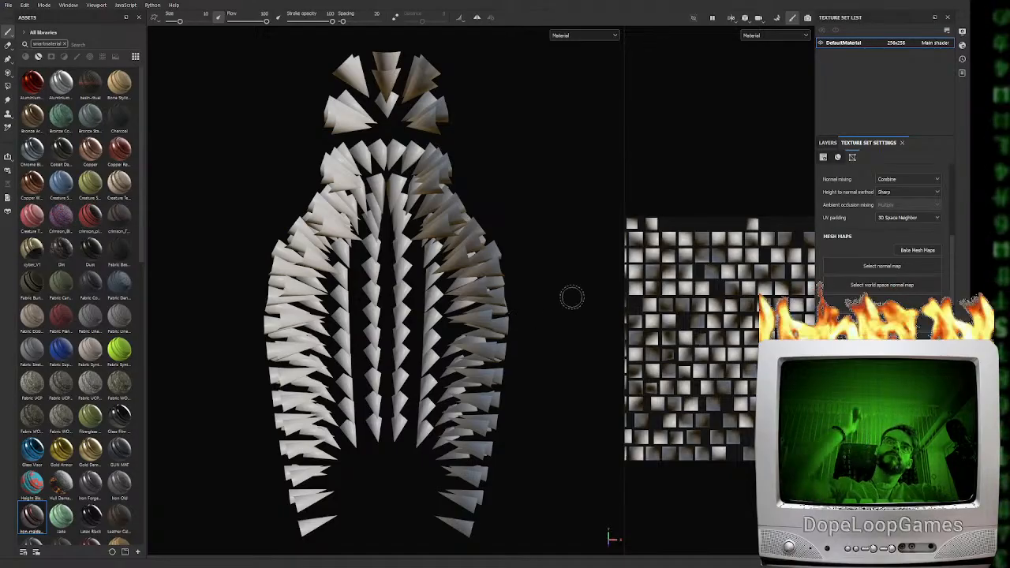
In Substance Painter, bake the selected mesh maps for the spike mesh and return to painting mode
{"action": "left_click", "coordinate": [917, 250]}
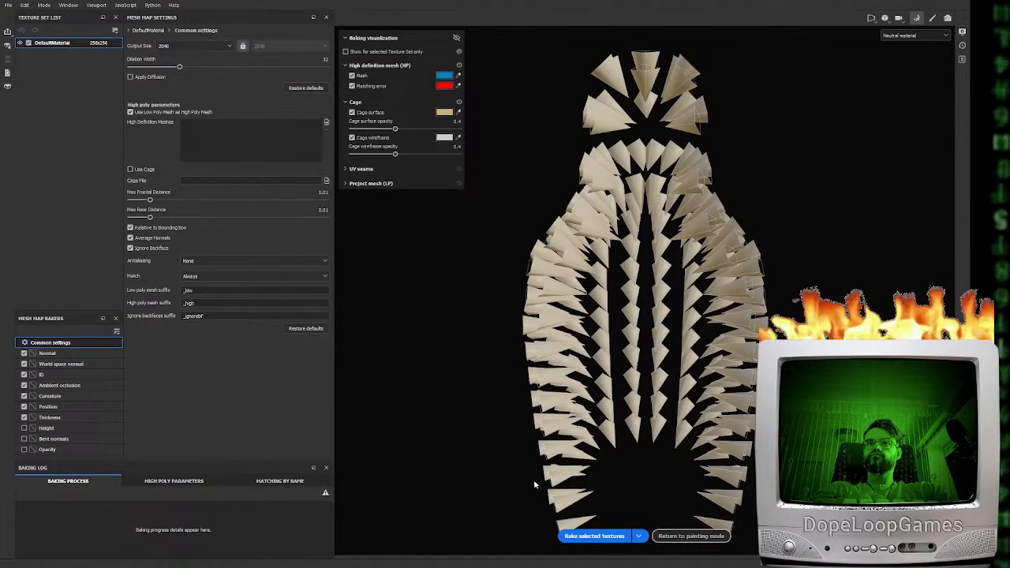
{"action": "left_click", "coordinate": [596, 537]}
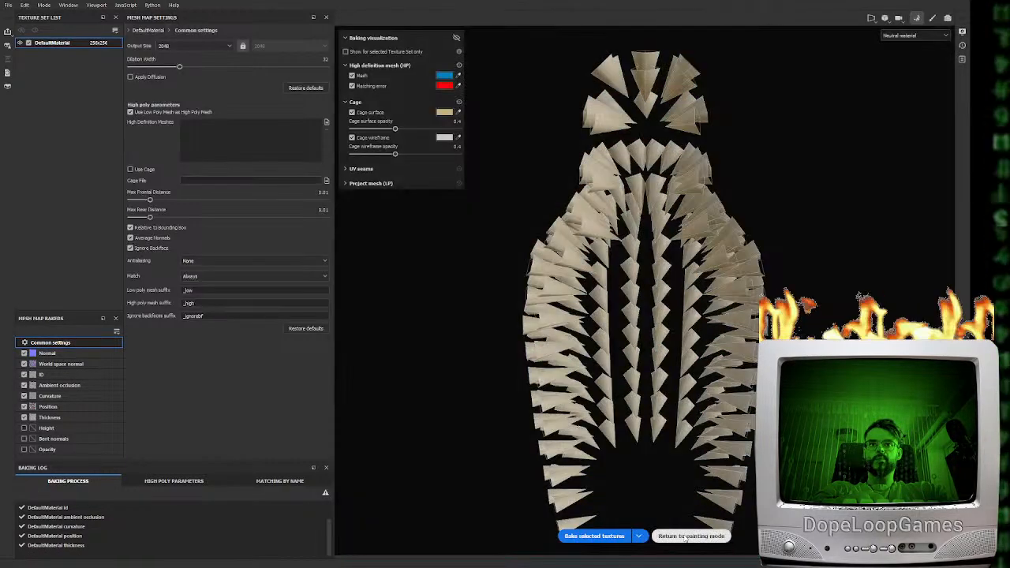
{"action": "left_click", "coordinate": [685, 537]}
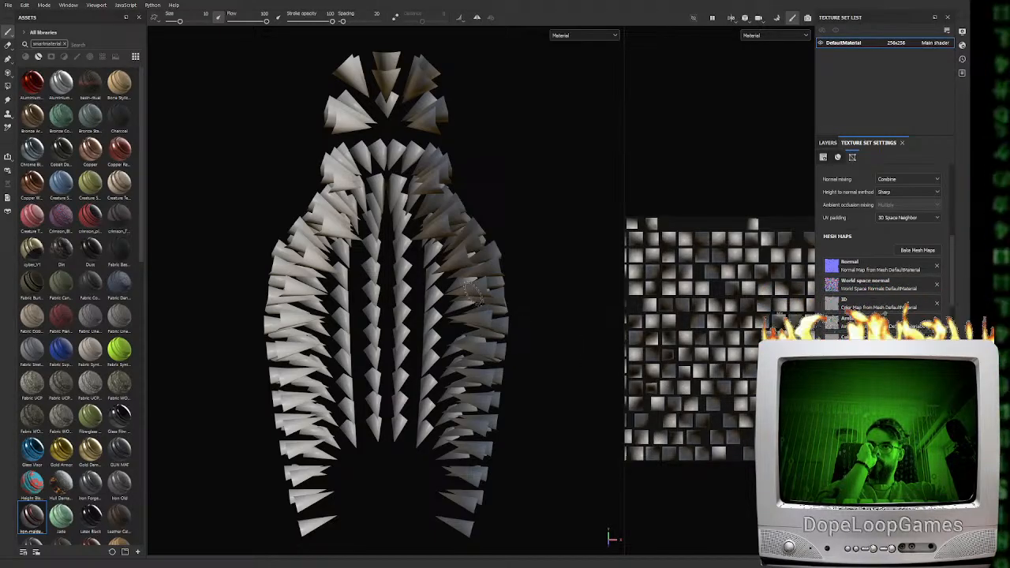
Apply the iron-maiden-mat smart material to the spikes and check it from several angles
{"action": "left_click_drag", "start_coordinate": [33, 514], "coordinate": [296, 370]}
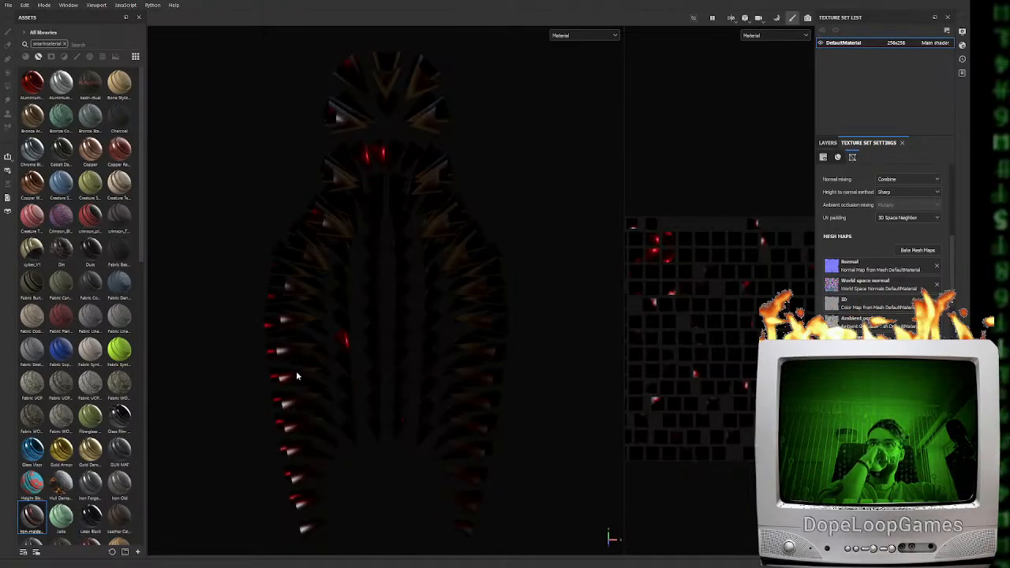
{"action": "left_click_drag", "start_coordinate": [366, 325], "coordinate": [381, 301], "text": "alt"}
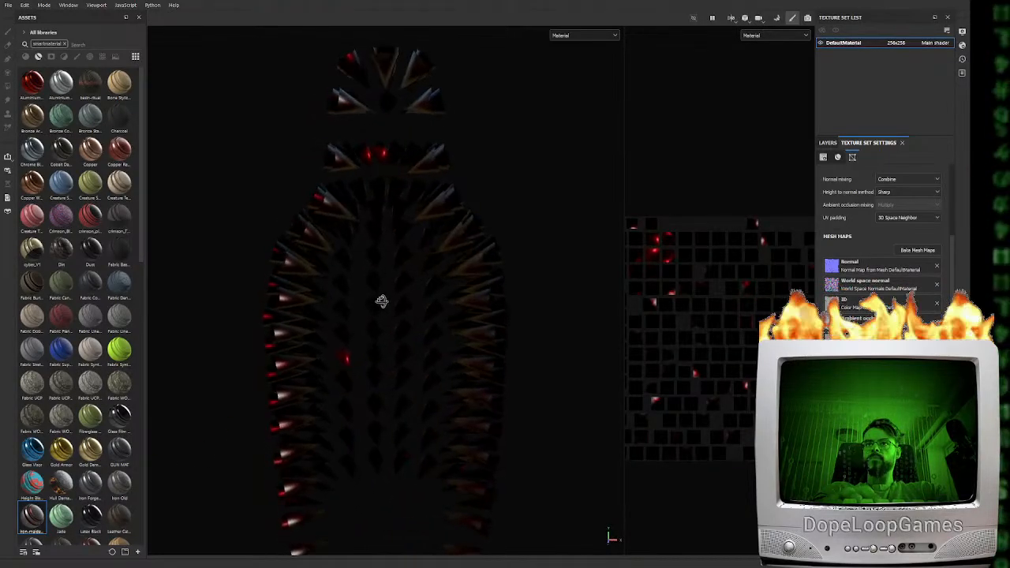
{"action": "right_click_drag", "start_coordinate": [462, 414], "coordinate": [435, 404], "text": "shift"}
{"action": "left_click_drag", "start_coordinate": [396, 414], "coordinate": [334, 360], "text": "alt"}
Hide Fill layer 4 in Folder 1 of the iron-maiden-mat material and inspect the spikes from several angles
{"action": "left_click", "coordinate": [828, 143]}
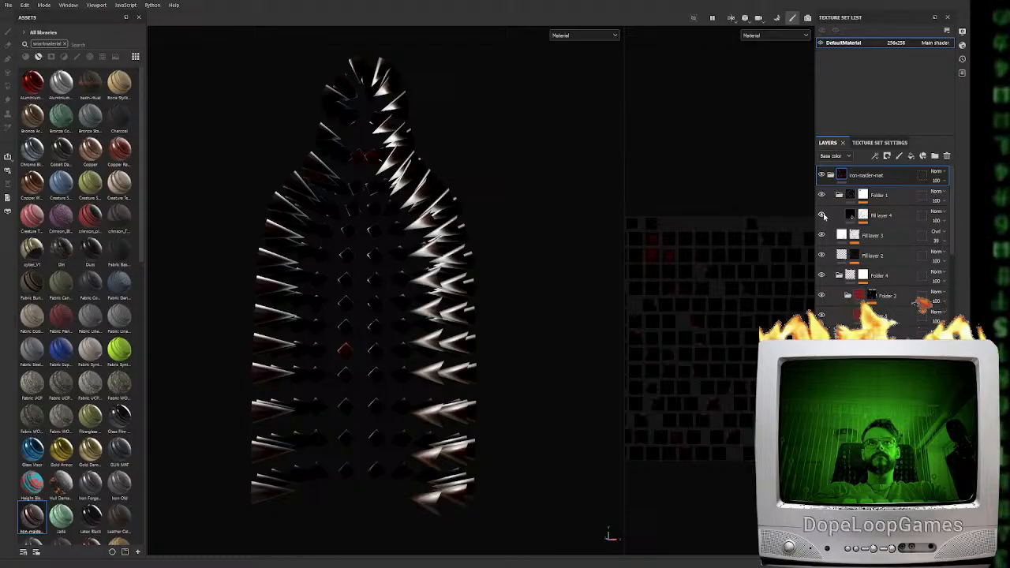
{"action": "left_click", "coordinate": [821, 215]}
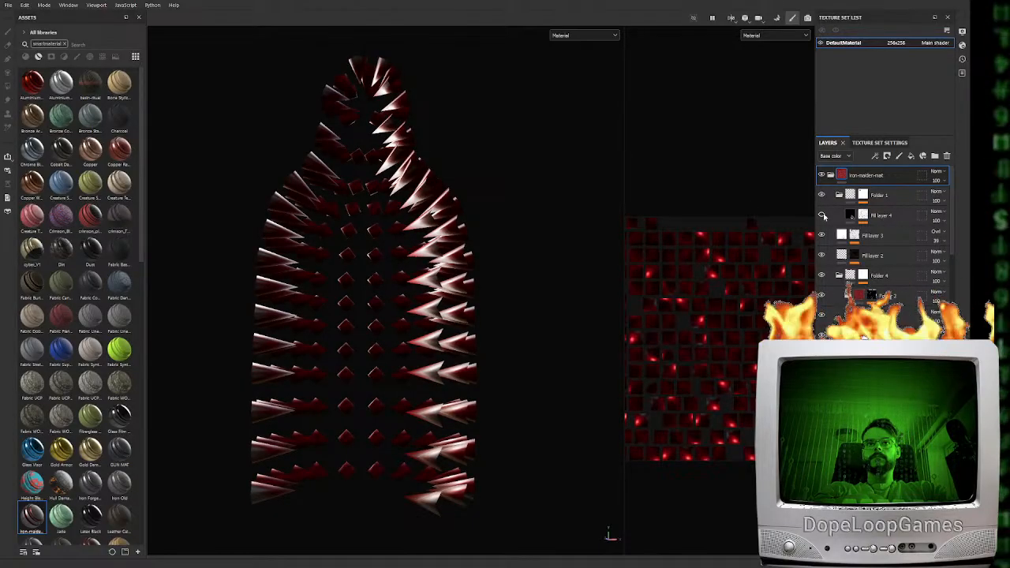
{"action": "left_click", "coordinate": [822, 215]}
{"action": "left_click", "coordinate": [823, 215]}
{"action": "left_click", "coordinate": [862, 214]}
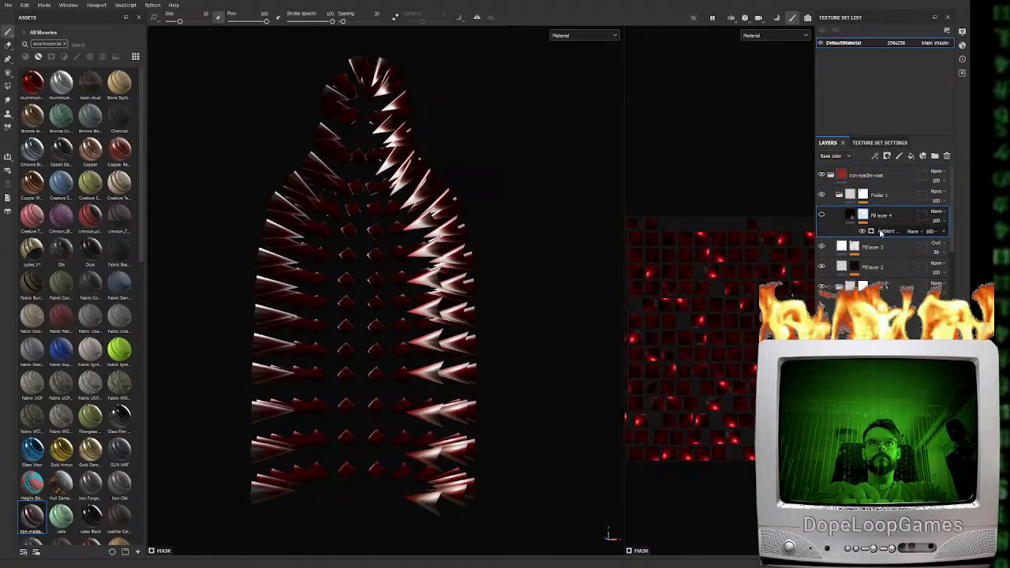
{"action": "left_click_drag", "start_coordinate": [377, 382], "coordinate": [417, 257], "text": "alt"}
{"action": "scroll", "coordinate": [417, 351], "scroll_direction": "up", "scroll_amount": 5}
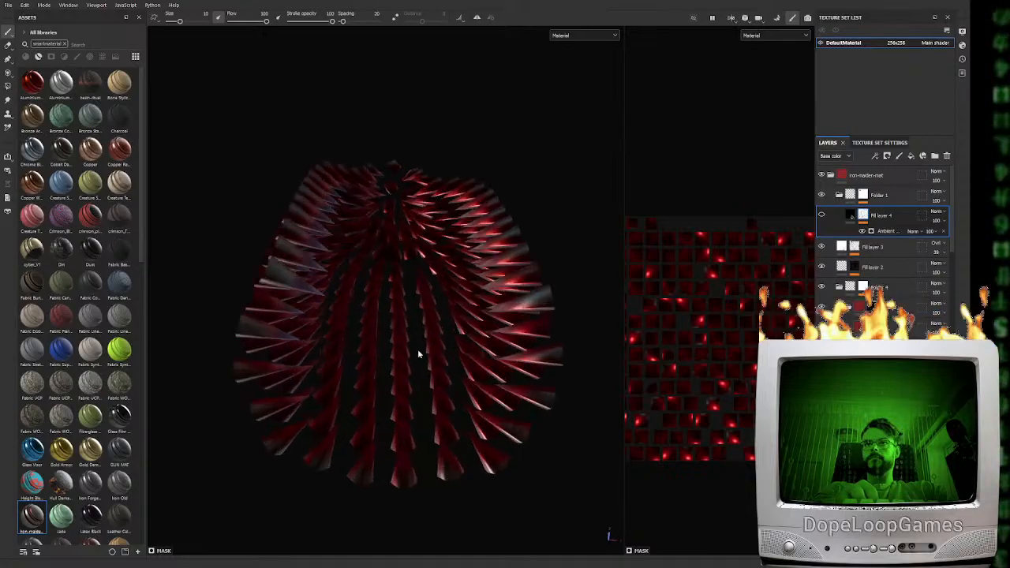
{"action": "left_click_drag", "start_coordinate": [421, 339], "coordinate": [446, 480], "text": "alt"}
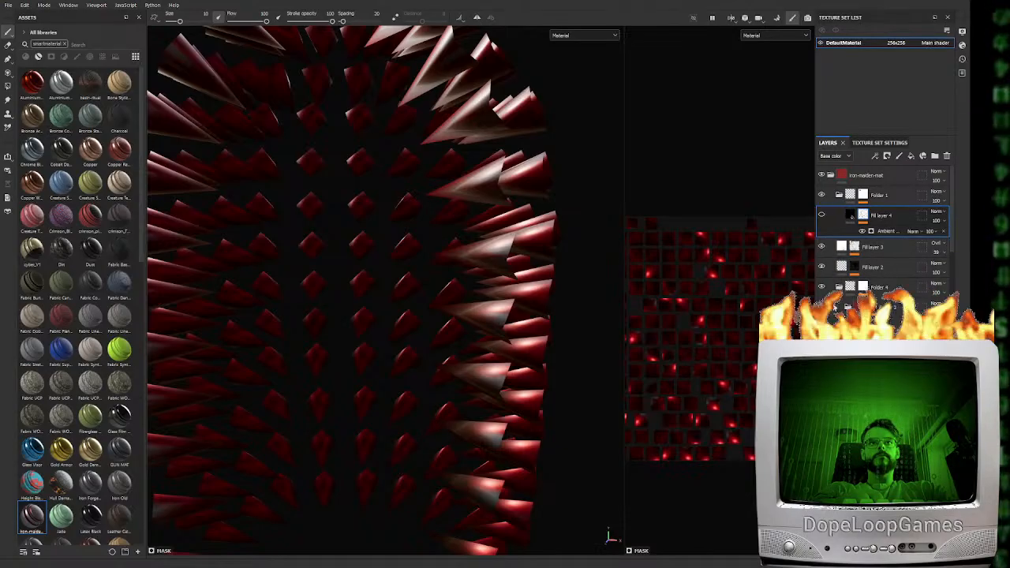
{"action": "scroll", "coordinate": [836, 288], "scroll_direction": "down", "scroll_amount": 1}
Disable the curvature, paint and dirt effects on the mask of the Folder 2 nested inside Folder 4
{"action": "left_click", "coordinate": [872, 282]}
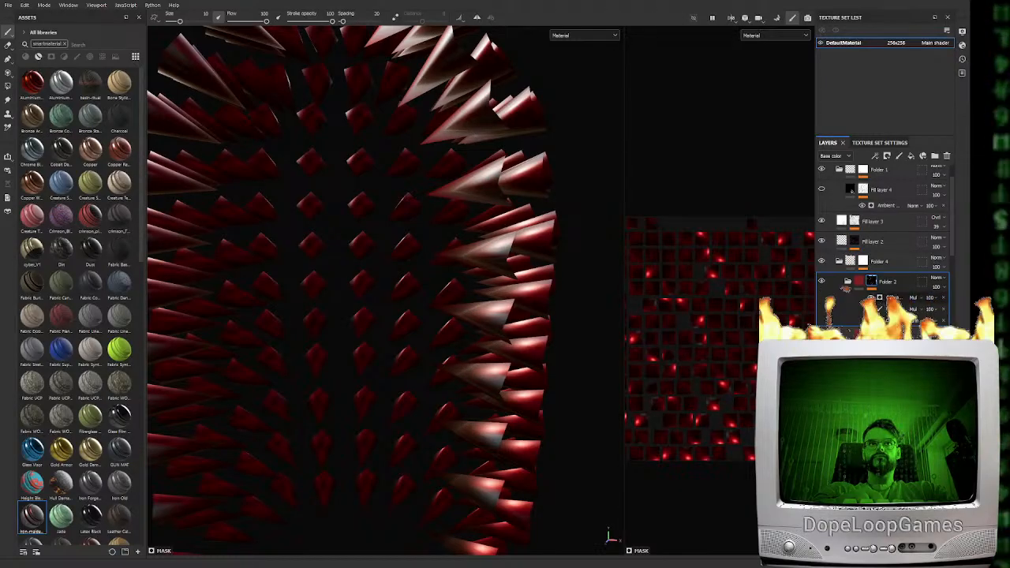
{"action": "left_click", "coordinate": [895, 298]}
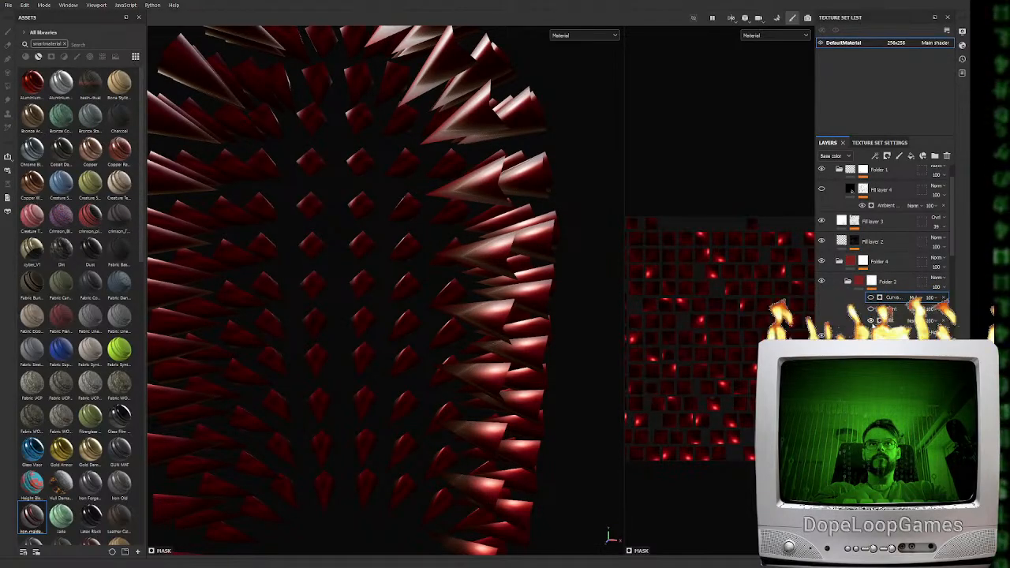
{"action": "scroll", "coordinate": [884, 236], "scroll_direction": "down", "scroll_amount": 2}
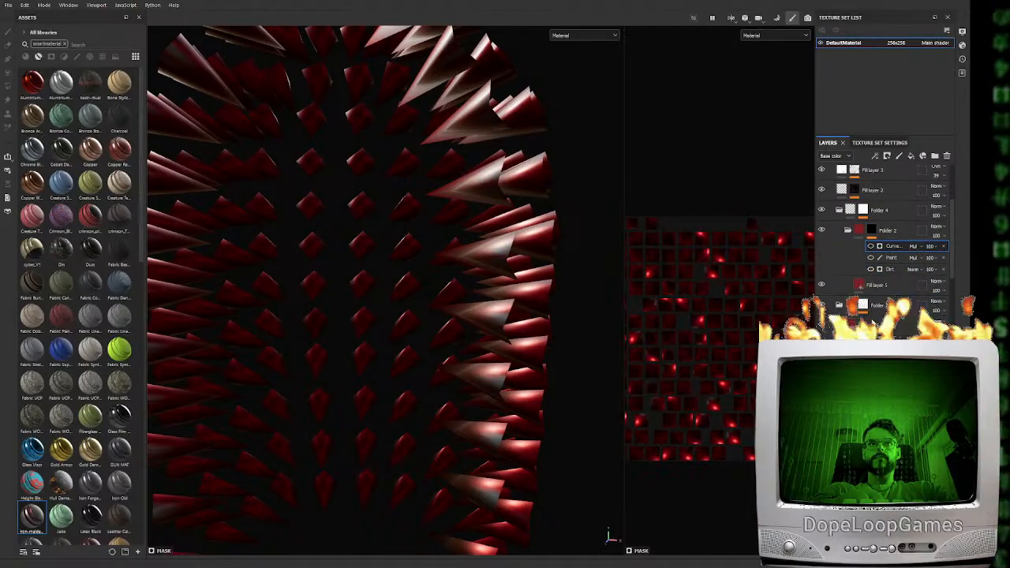
{"action": "scroll", "coordinate": [877, 285], "scroll_direction": "down", "scroll_amount": 1}
Adjust the Dirt generator on the lower Folder 2's mask to break up the red coverage, comparing it on and off on the spikes
{"action": "left_click", "coordinate": [863, 280]}
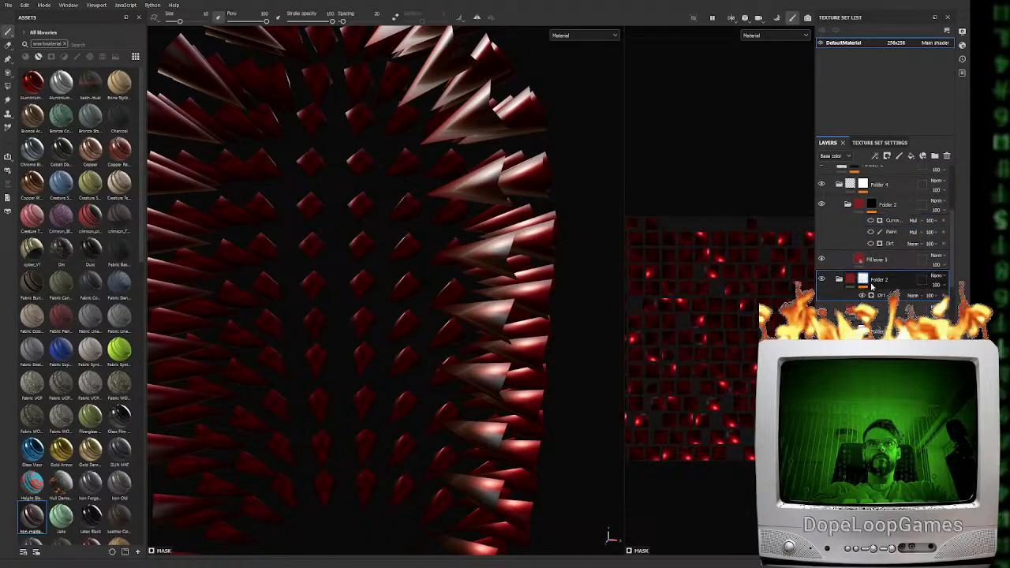
{"action": "left_click", "coordinate": [881, 295]}
{"action": "left_click", "coordinate": [861, 295]}
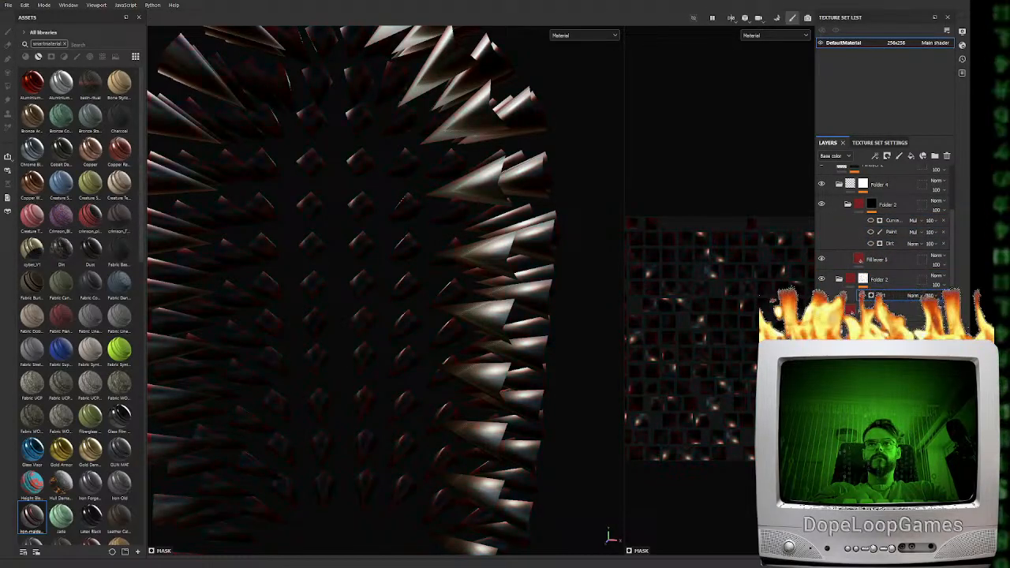
{"action": "left_click", "coordinate": [862, 295]}
{"action": "left_click_drag", "start_coordinate": [489, 260], "coordinate": [456, 414], "text": "alt"}
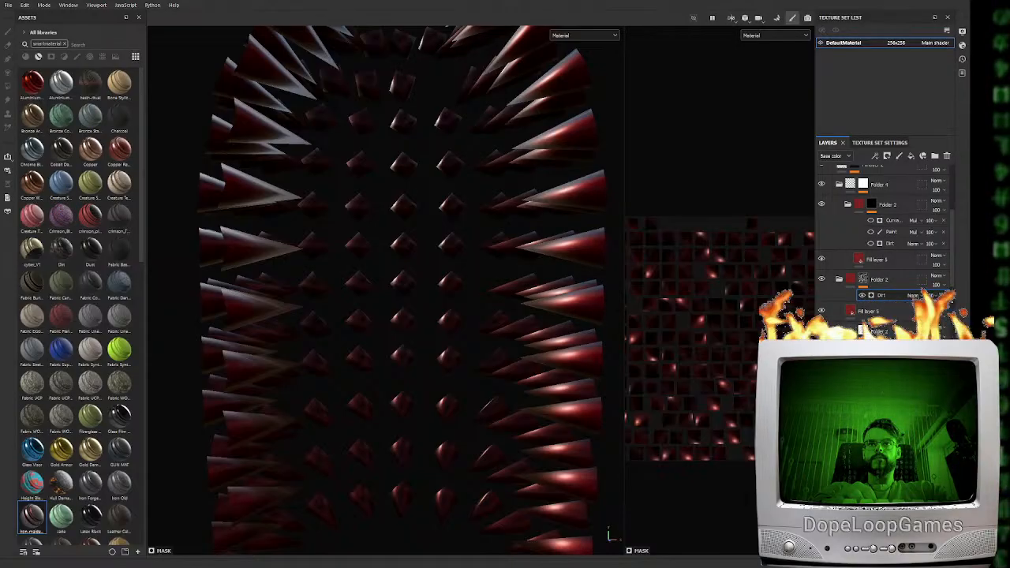
{"action": "left_click_drag", "start_coordinate": [442, 355], "coordinate": [416, 360], "text": "alt"}
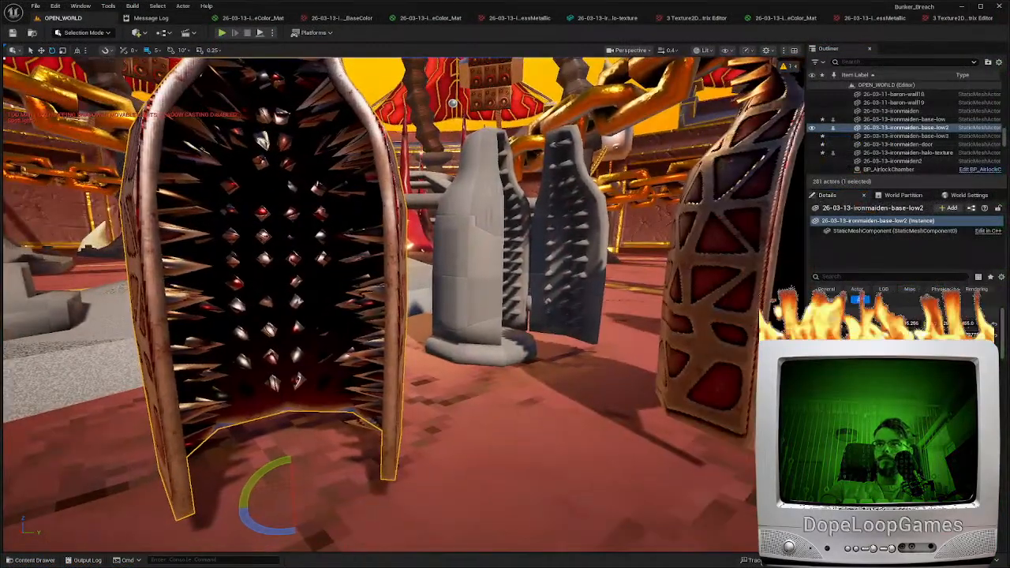
Switch to Unreal Editor, search the assets for "spike", create a material from the iron maiden spikes' base color texture, and open it
{"action": "key", "text": "ctrl+space"}
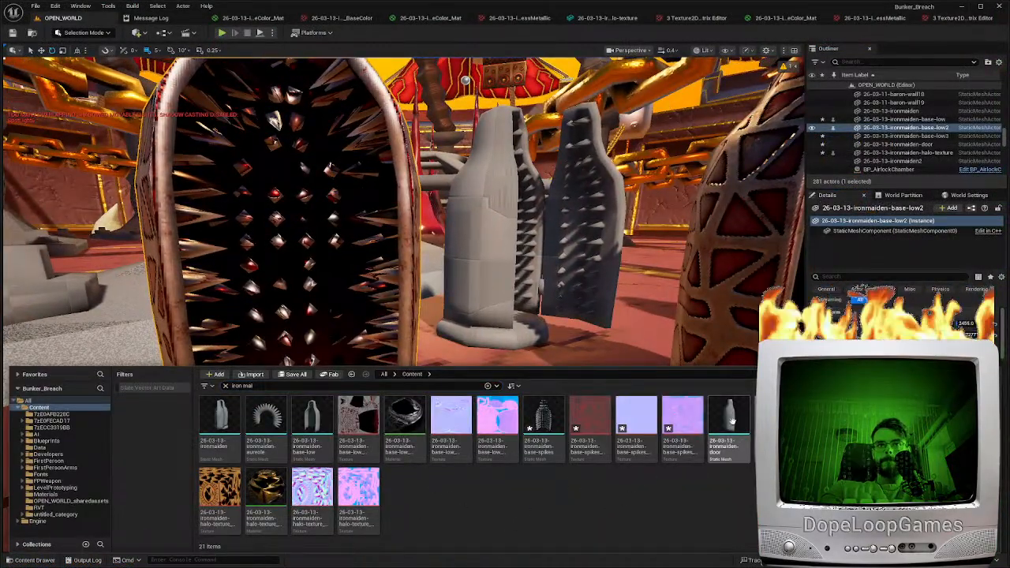
{"action": "left_click_drag", "start_coordinate": [289, 385], "coordinate": [173, 370]}
{"action": "type", "text": "spike"}
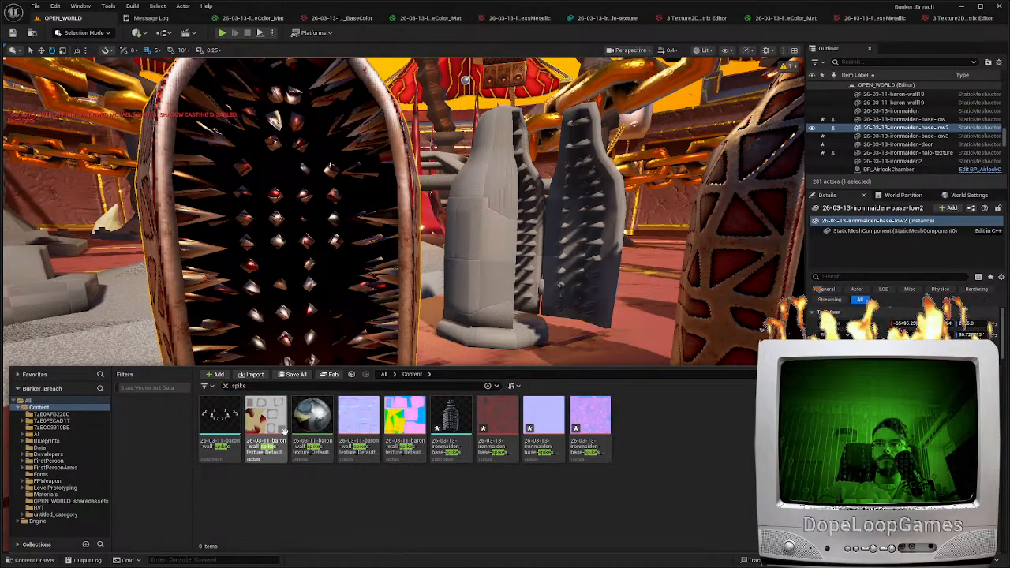
{"action": "left_click", "coordinate": [506, 426]}
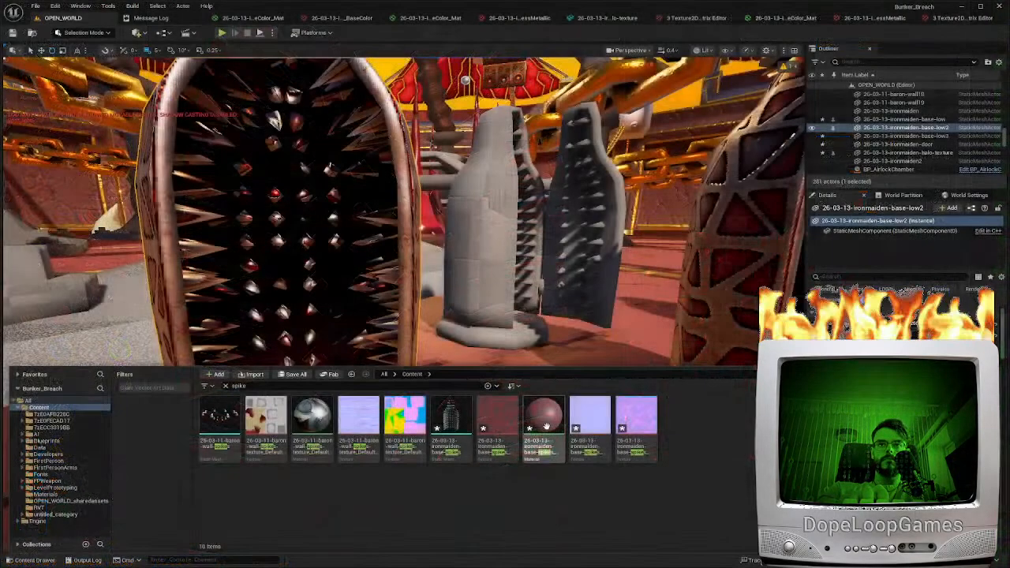
{"action": "double_click", "coordinate": [545, 426]}
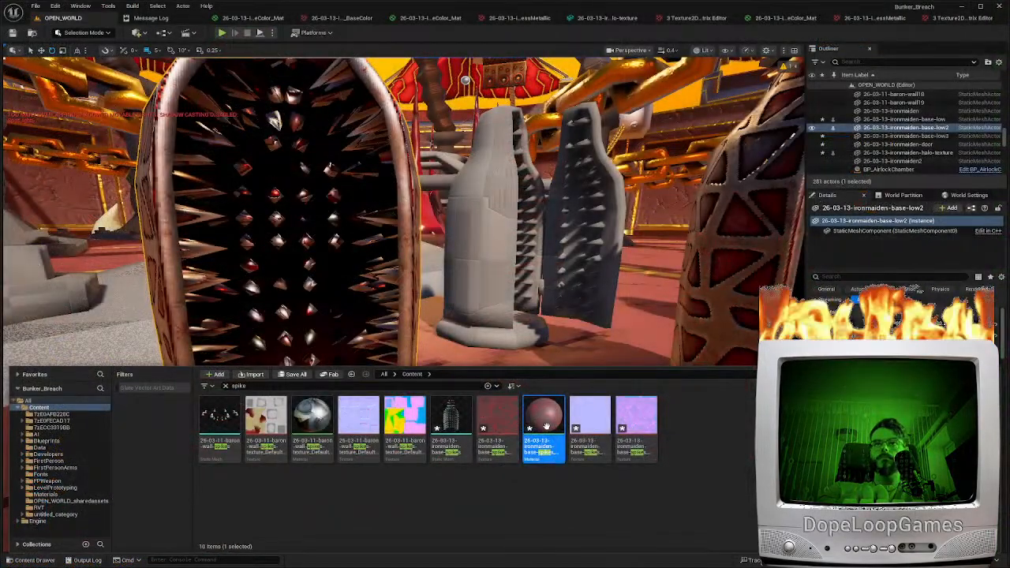
Duplicate the texture sample twice, assign the spikes' normal texture to one copy, and connect its RGB output to Normal
{"action": "key", "text": "ctrl+d"}
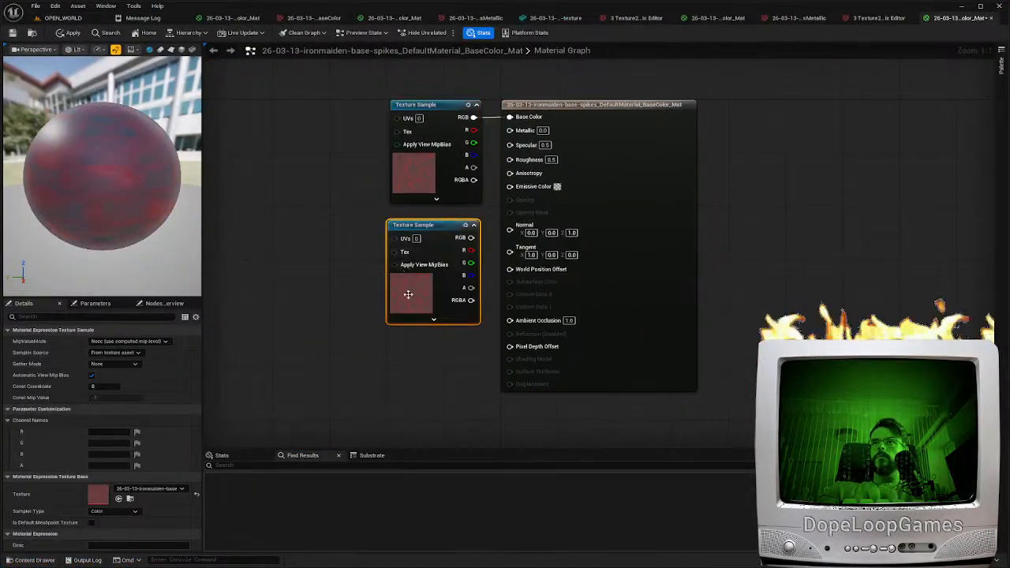
{"action": "key", "text": "ctrl+d"}
{"action": "left_click", "coordinate": [151, 489]}
{"action": "left_click", "coordinate": [194, 406]}
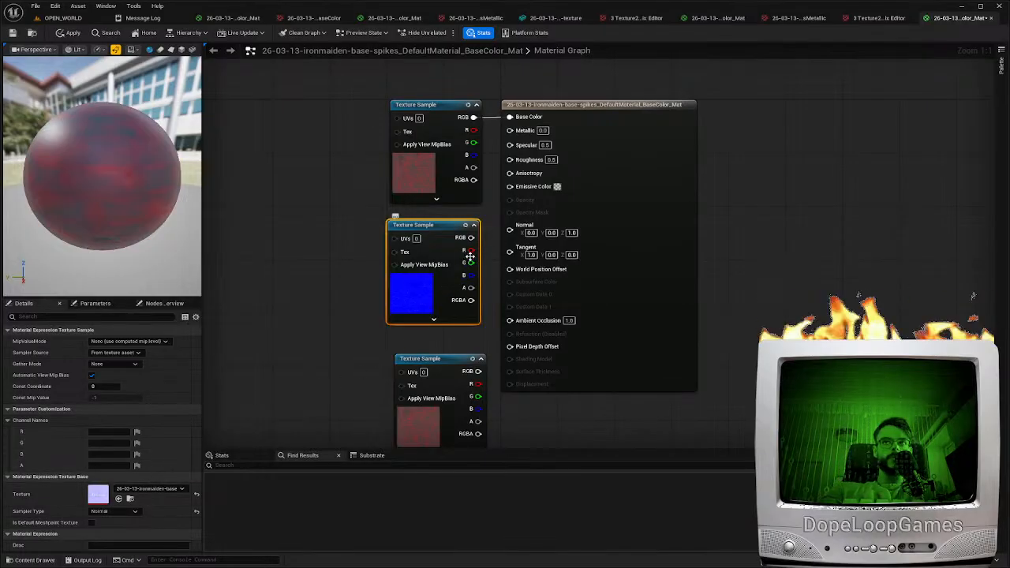
{"action": "left_click_drag", "start_coordinate": [471, 238], "coordinate": [518, 228]}
{"action": "left_click_drag", "start_coordinate": [619, 261], "coordinate": [647, 261]}
{"action": "left_click_drag", "start_coordinate": [414, 298], "coordinate": [420, 284]}
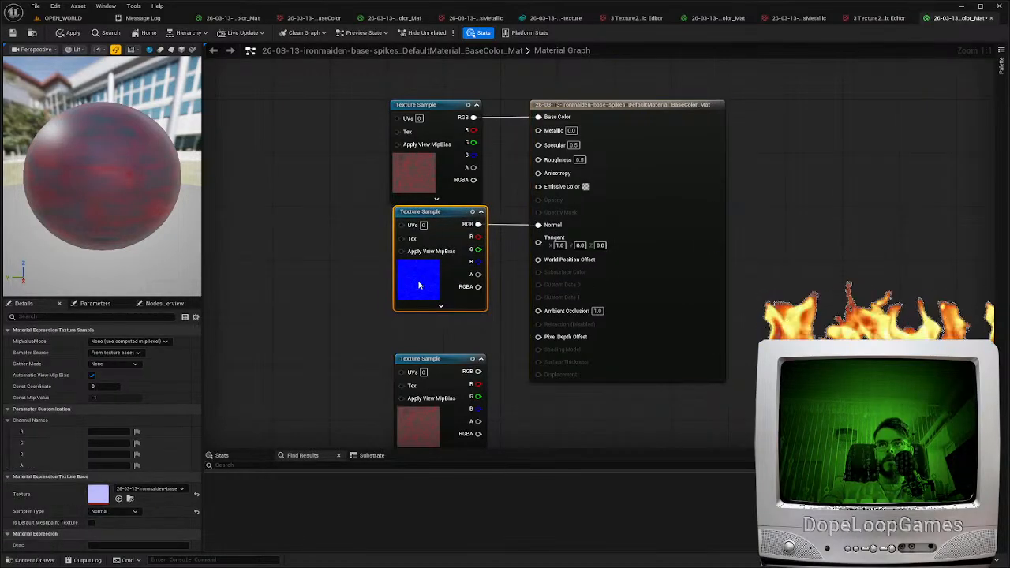
Assign the spikes' occlusion-roughness-metallic texture to the third sample and reset that texture's compression to default and its Texture Group to World
{"action": "left_click", "coordinate": [418, 410]}
{"action": "left_click", "coordinate": [145, 490]}
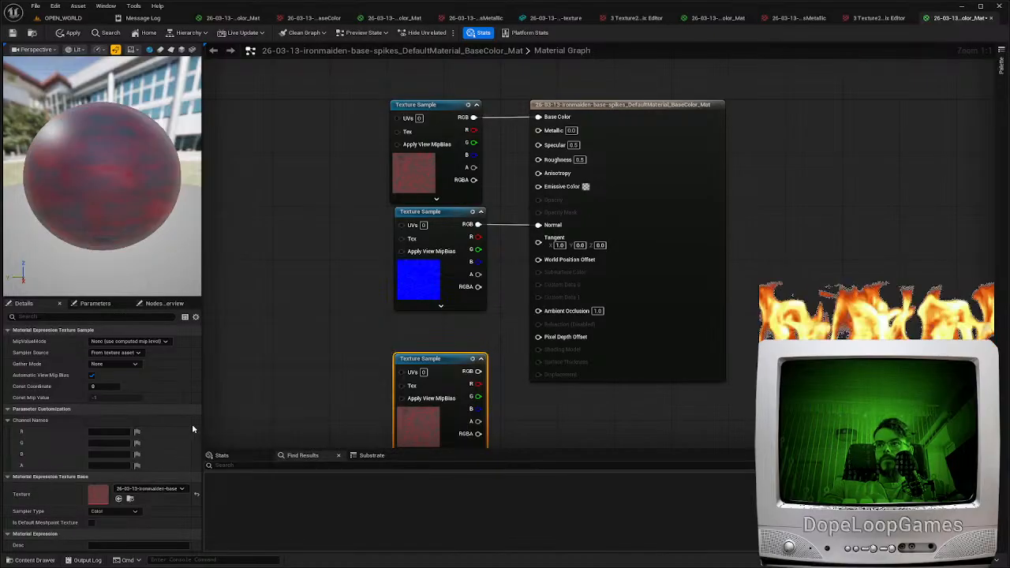
{"action": "left_click", "coordinate": [189, 419]}
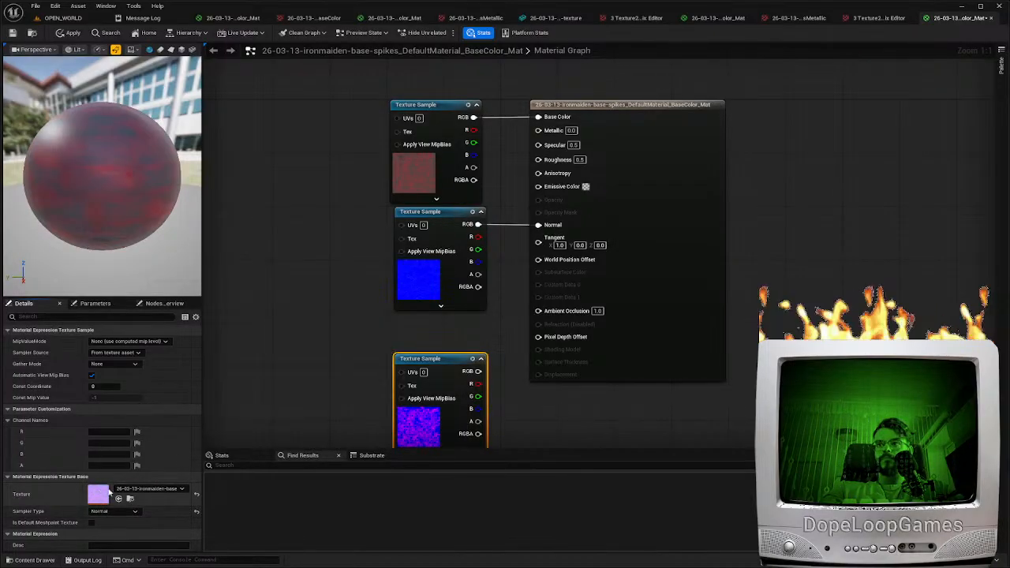
{"action": "double_click", "coordinate": [96, 492]}
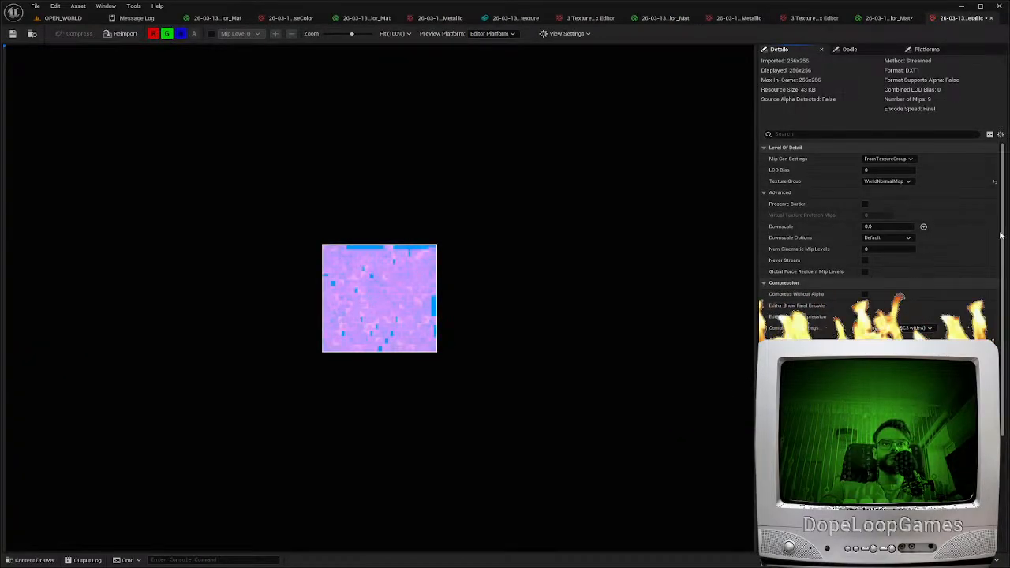
{"action": "left_click", "coordinate": [994, 180]}
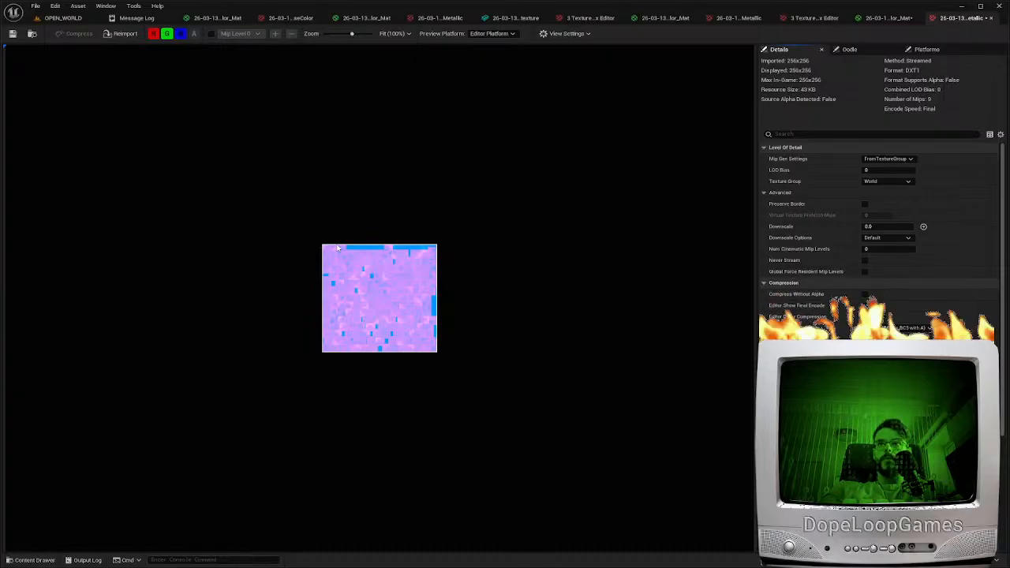
In the spikes material, connect the third sample's R output to Ambient Occlusion, G to Roughness and B to Metallic
{"action": "left_click", "coordinate": [888, 17]}
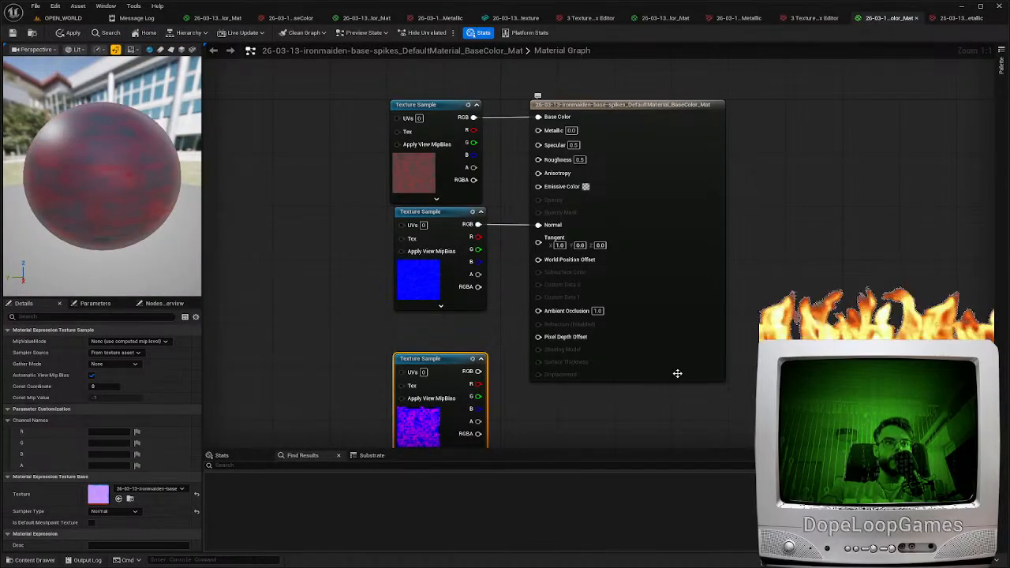
{"action": "left_click_drag", "start_coordinate": [475, 385], "coordinate": [538, 310]}
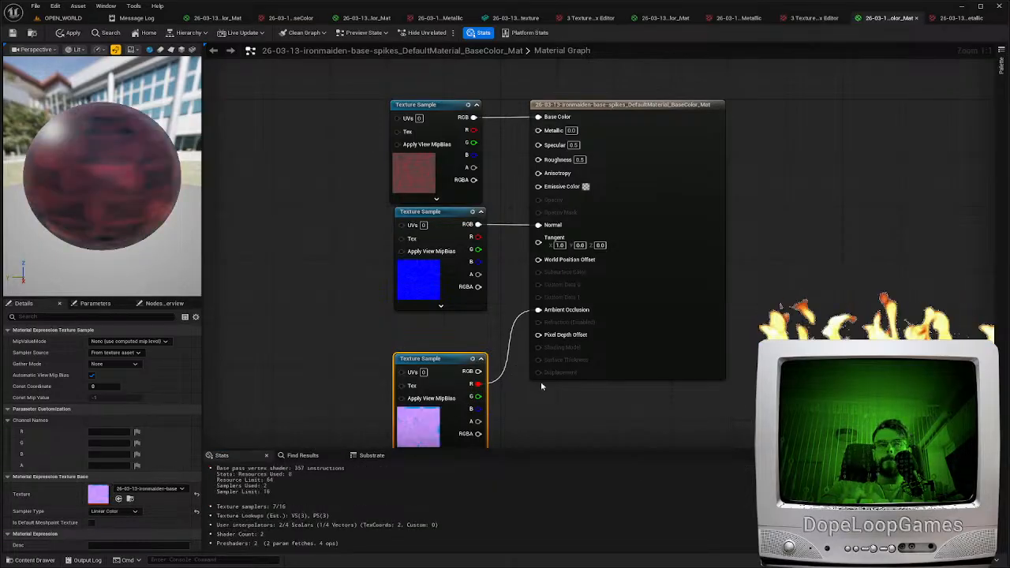
{"action": "mouse_move", "coordinate": [477, 395]}
{"action": "left_mouse_down"}
{"action": "mouse_move", "coordinate": [517, 284]}
{"action": "mouse_move", "coordinate": [538, 159]}
{"action": "mouse_move", "coordinate": [485, 414]}
{"action": "mouse_move", "coordinate": [478, 409]}
{"action": "left_mouse_up"}
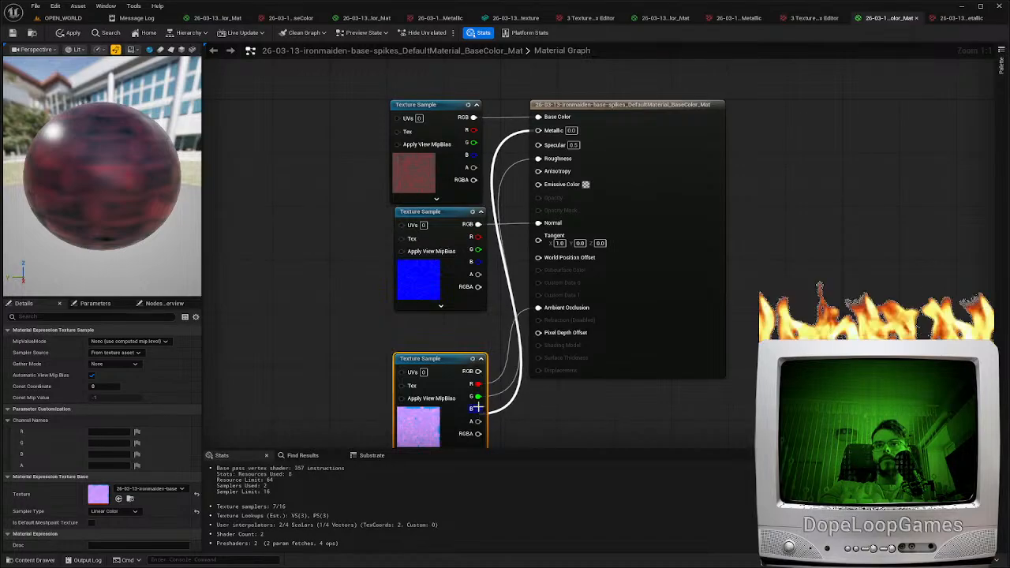
Move the spikes material's output node away from the texture samples, apply the material changes, and return to the level
{"action": "left_click_drag", "start_coordinate": [614, 211], "coordinate": [663, 209]}
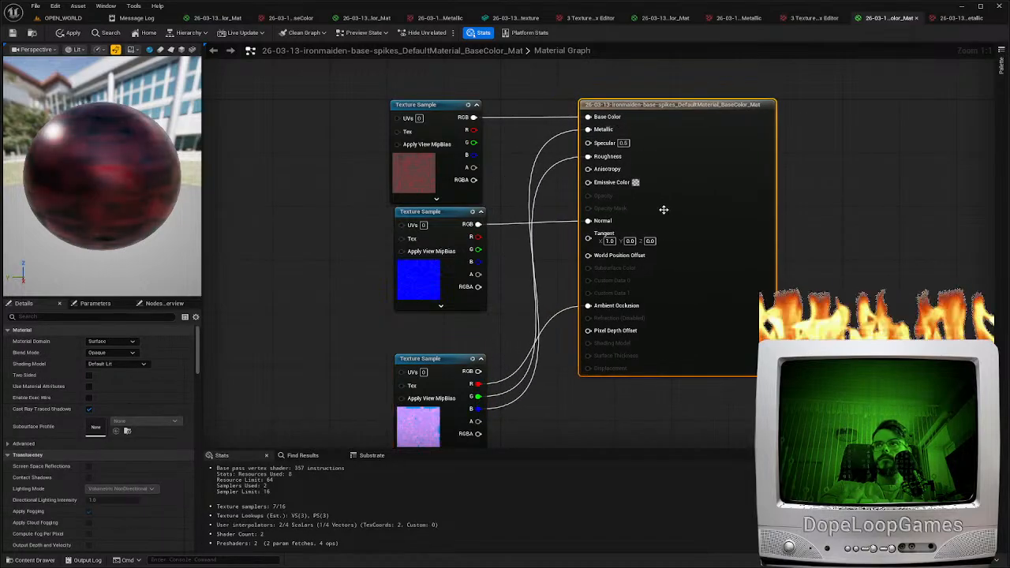
{"action": "left_click", "coordinate": [70, 33]}
{"action": "left_click", "coordinate": [62, 18]}
Assign the new spikes material to the iron maiden's interior spikes in the level, undo and redo it to compare, and select the spikes
{"action": "right_click_drag", "start_coordinate": [385, 299], "coordinate": [339, 299]}
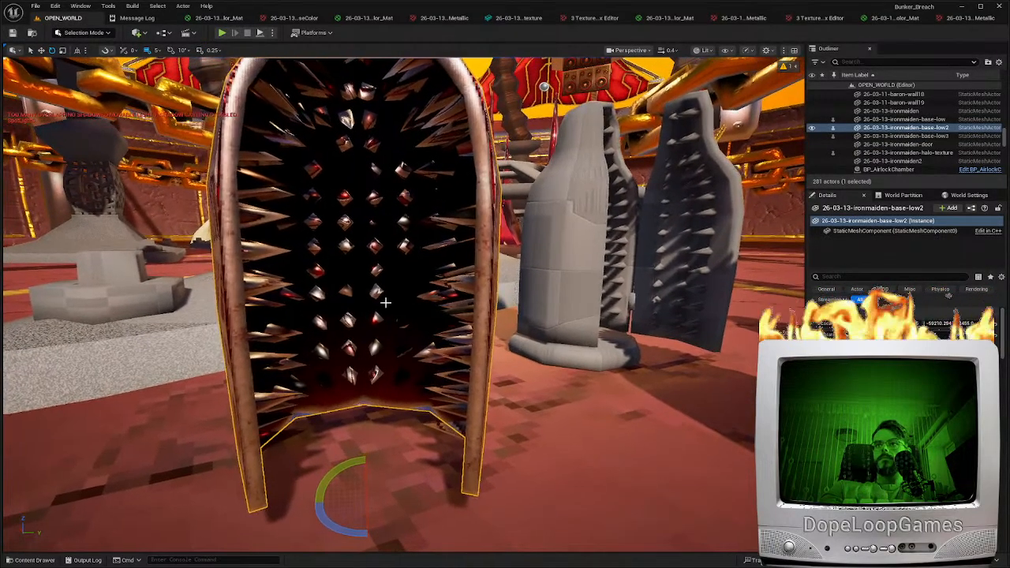
{"action": "key", "text": "ctrl+space"}
{"action": "left_click_drag", "start_coordinate": [544, 426], "coordinate": [320, 336]}
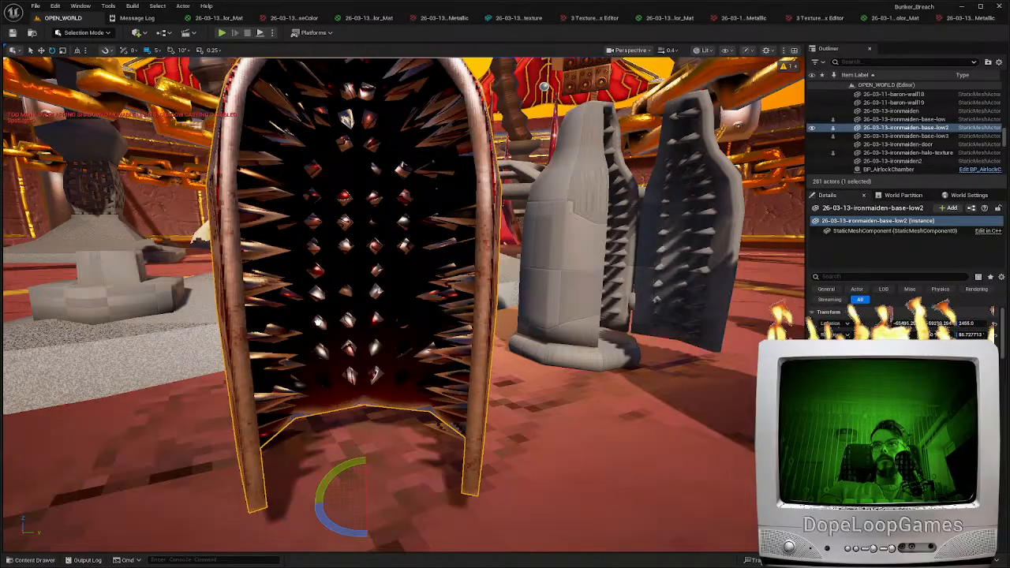
{"action": "key", "text": "ctrl+z"}
{"action": "key", "text": "ctrl+y"}
{"action": "left_click", "coordinate": [320, 320]}
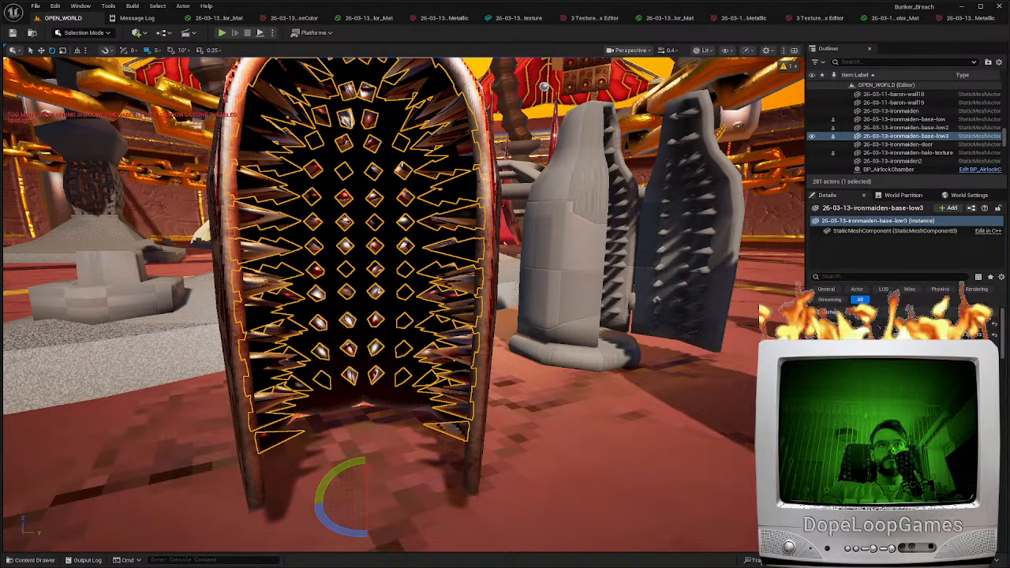
{"action": "right_click_drag", "start_coordinate": [401, 367], "coordinate": [471, 316]}
Select the spikes' base color, normal and occlusion-roughness-metallic textures together, edit their shared properties in bulk, and save them
{"action": "key", "text": "ctrl+space"}
{"action": "left_click", "coordinate": [497, 426]}
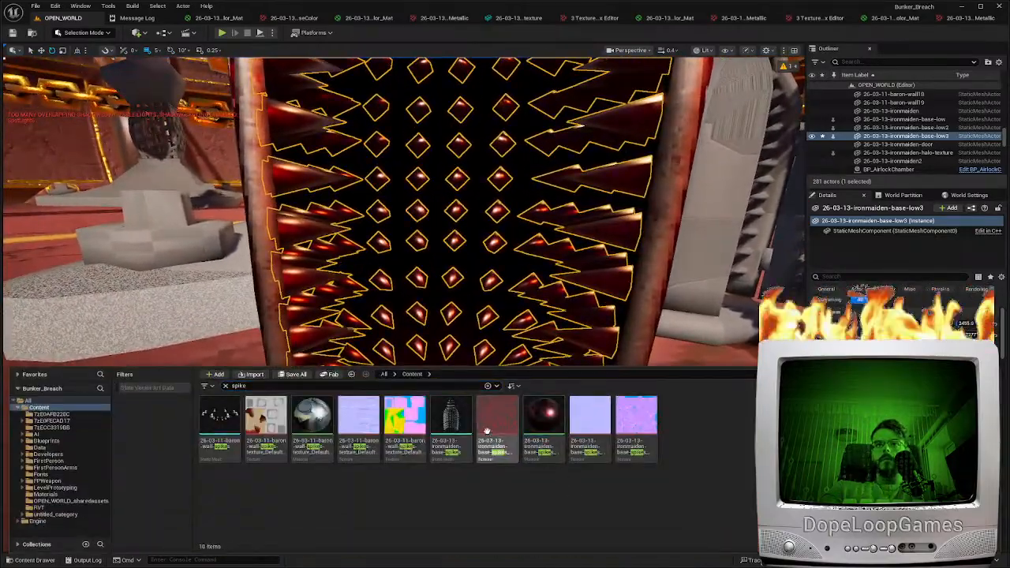
{"action": "left_click", "coordinate": [636, 426], "text": "ctrl"}
{"action": "left_click", "coordinate": [590, 426], "text": "ctrl"}
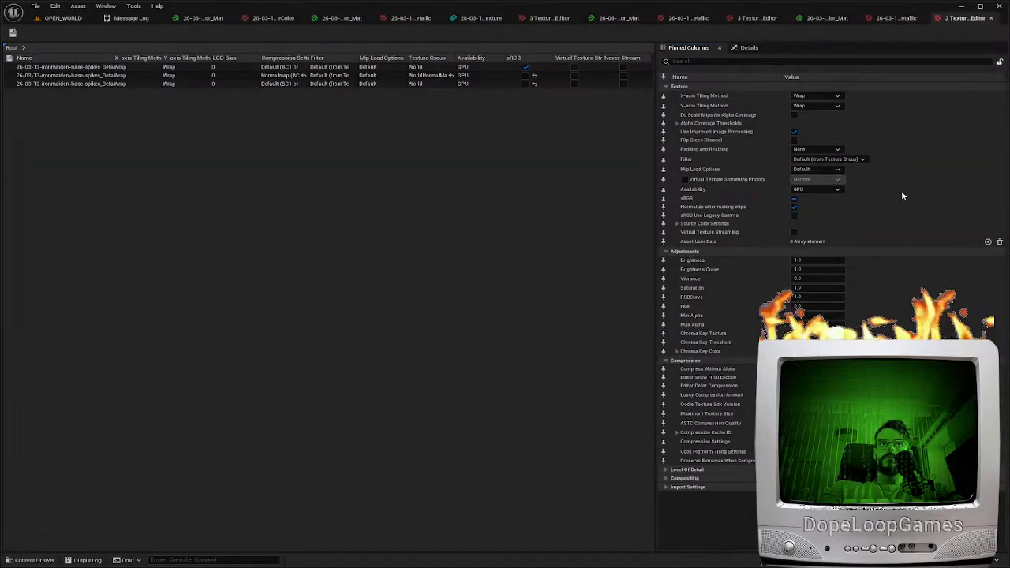
{"action": "left_click", "coordinate": [828, 160]}
{"action": "left_click", "coordinate": [803, 168]}
{"action": "left_click", "coordinate": [12, 33]}
Return to the level and examine the textured interior spikes of the iron maiden from near and far
{"action": "left_click", "coordinate": [57, 18]}
{"action": "key", "text": "w"}
{"action": "right_click_drag", "start_coordinate": [395, 354], "coordinate": [674, 274]}
{"action": "key", "text": "w"}
{"action": "key", "text": "w"}
{"action": "scroll", "coordinate": [430, 322], "scroll_direction": "up", "scroll_amount": 2}
{"action": "key", "text": "s"}
{"action": "key", "text": "s"}
{"action": "scroll", "coordinate": [575, 339], "scroll_direction": "up", "scroll_amount": 2}
{"action": "key", "text": "w"}
{"action": "key", "text": "s"}
{"action": "scroll", "coordinate": [615, 359], "scroll_direction": "down", "scroll_amount": 1}
{"action": "key", "text": "w"}
{"action": "key", "text": "s"}
{"action": "right_click_drag", "start_coordinate": [347, 339], "coordinate": [398, 364]}
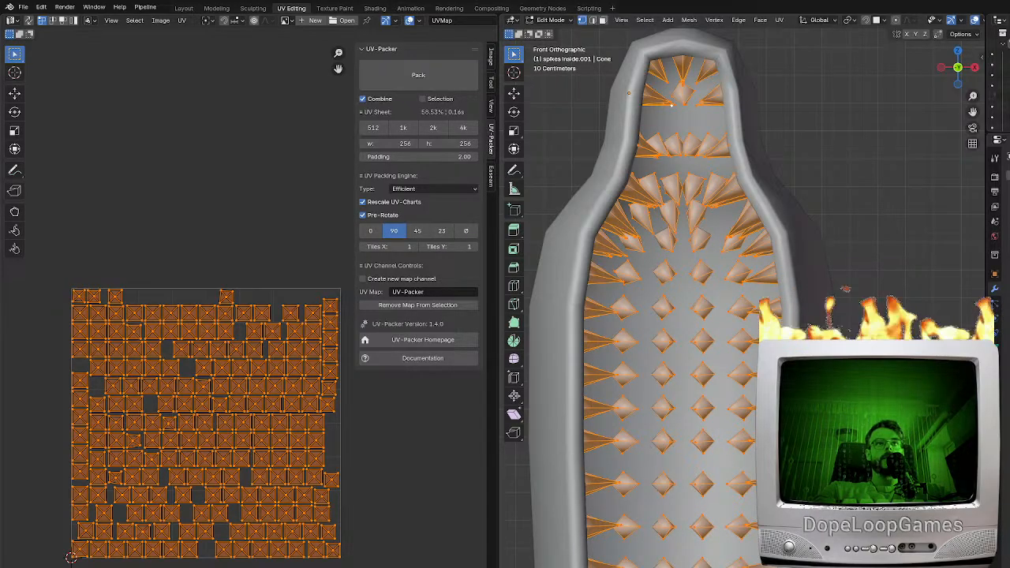
Switch to Blender, duplicate the inside spikes in place, and add modifiers that subdivide and roughen the copy's surface
{"action": "key", "text": "Tab"}
{"action": "key", "text": "shift+d"}
{"action": "key", "text": "Escape"}
{"action": "left_click", "coordinate": [1004, 175]}
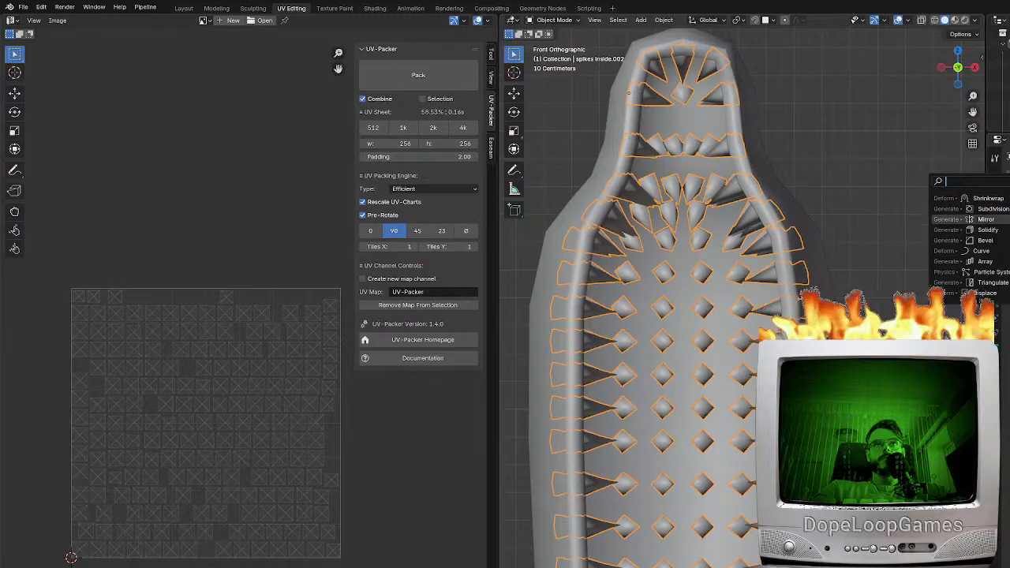
{"action": "middle_click_drag", "start_coordinate": [750, 473], "coordinate": [742, 503]}
{"action": "left_click", "coordinate": [1007, 176]}
{"action": "left_click", "coordinate": [1004, 180]}
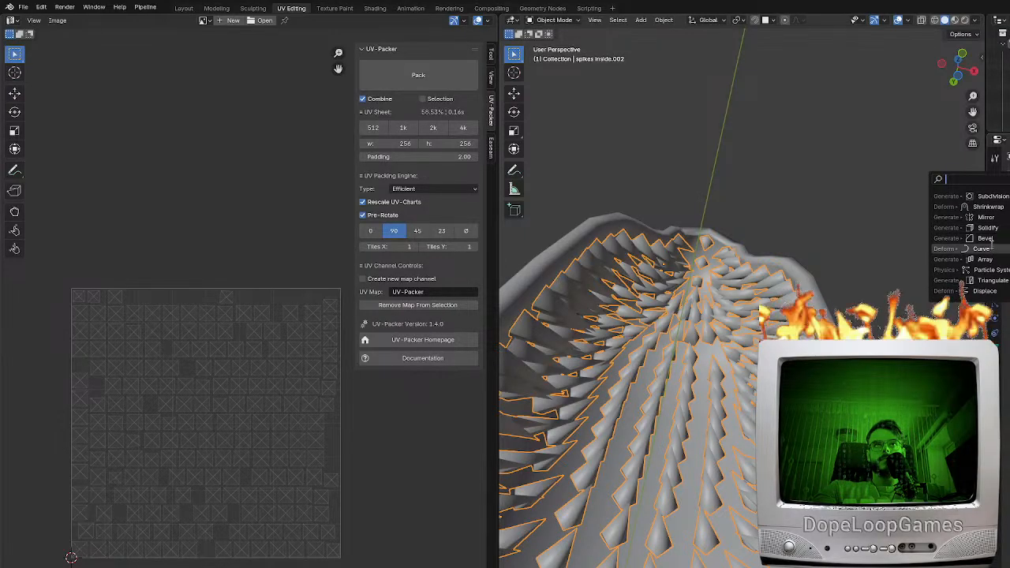
{"action": "left_click", "coordinate": [986, 248]}
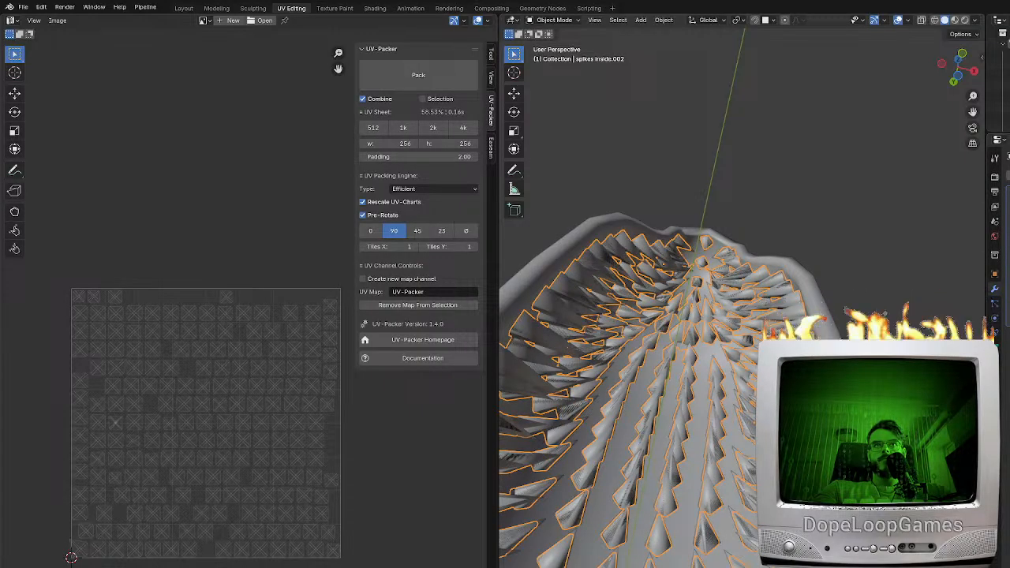
Check the roughened spikes' mesh in the viewport and export the duplicated spikes in FBX format
{"action": "middle_click_drag", "start_coordinate": [735, 459], "coordinate": [725, 470]}
{"action": "key", "text": "Tab"}
{"action": "key", "text": "Tab"}
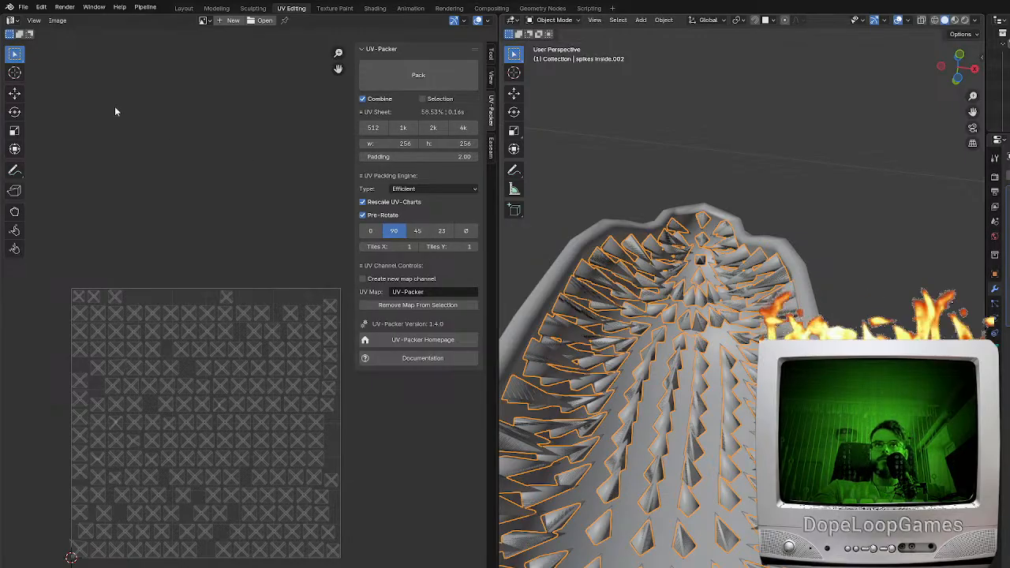
{"action": "left_click", "coordinate": [23, 7]}
{"action": "mouse_move", "coordinate": [43, 169]}
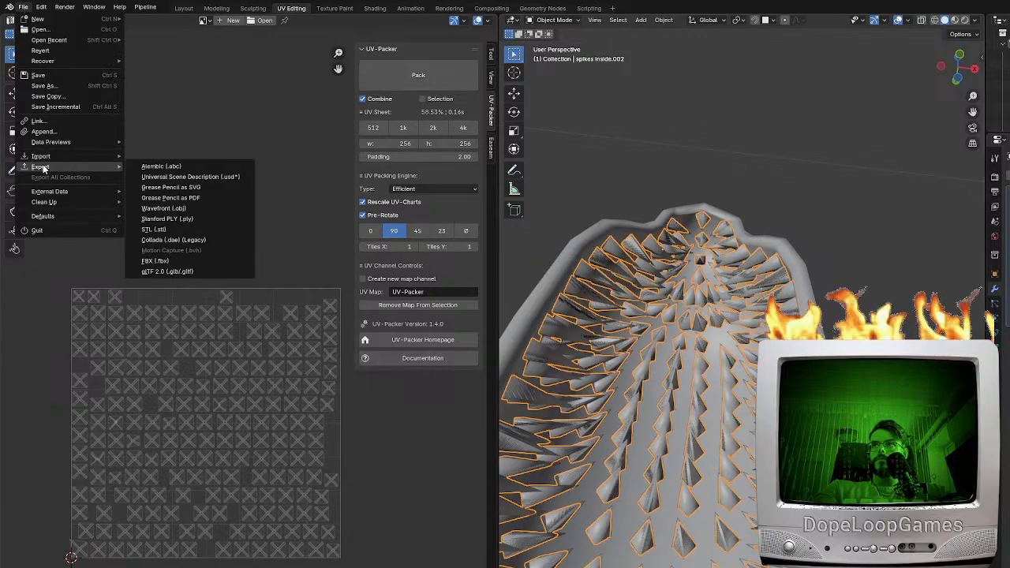
{"action": "left_click", "coordinate": [162, 261]}
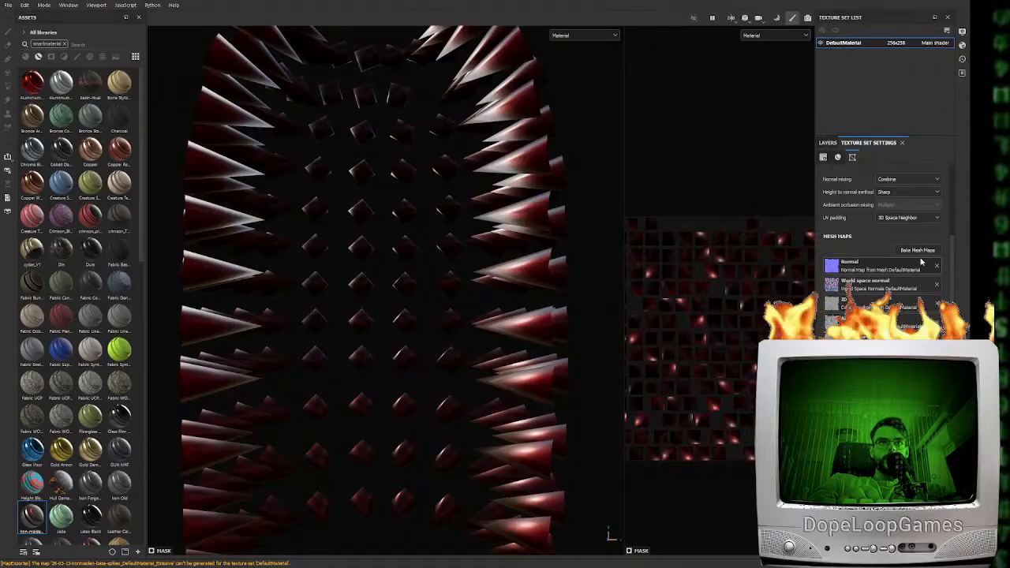
Switch to Substance Painter, open the mesh map baking for the spikes, and disable Use Low Poly Mesh as High Poly Mesh
{"action": "left_click", "coordinate": [920, 258]}
{"action": "left_click", "coordinate": [160, 113]}
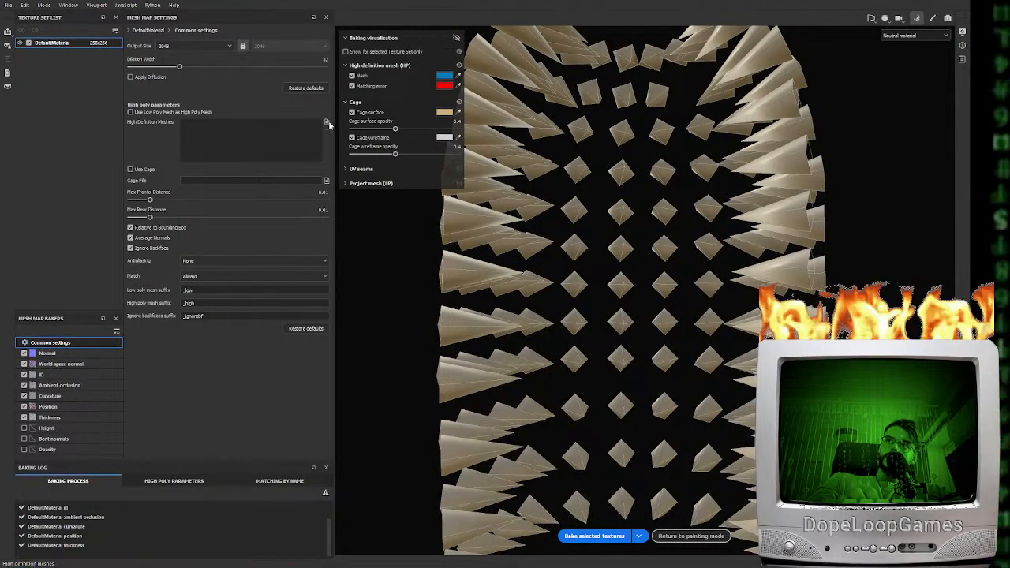
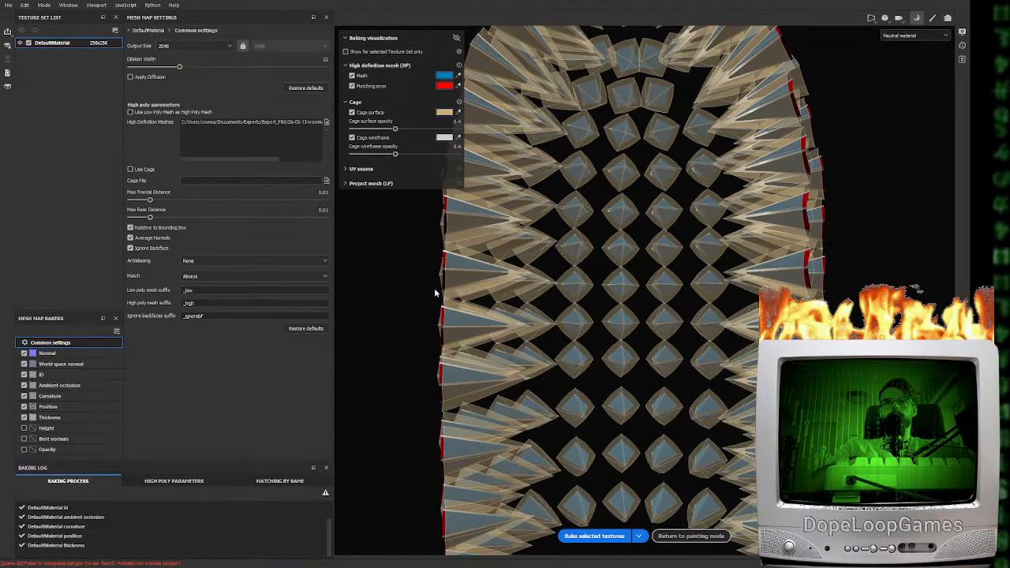
Rebake the selected mesh maps of the DefaultMaterial texture set and export the updated spike textures from painting mode
{"action": "left_click", "coordinate": [594, 536]}
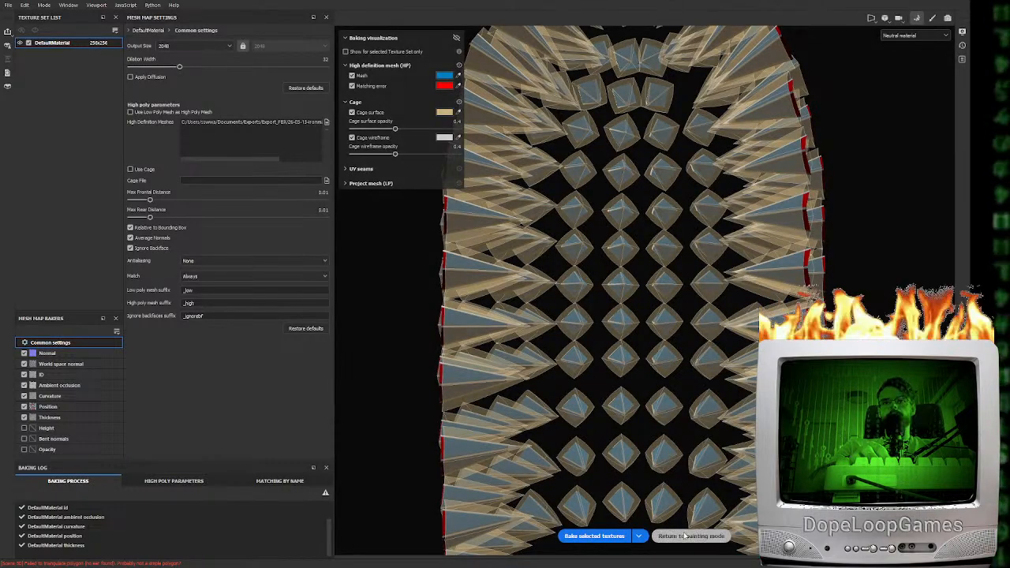
{"action": "left_click", "coordinate": [684, 537]}
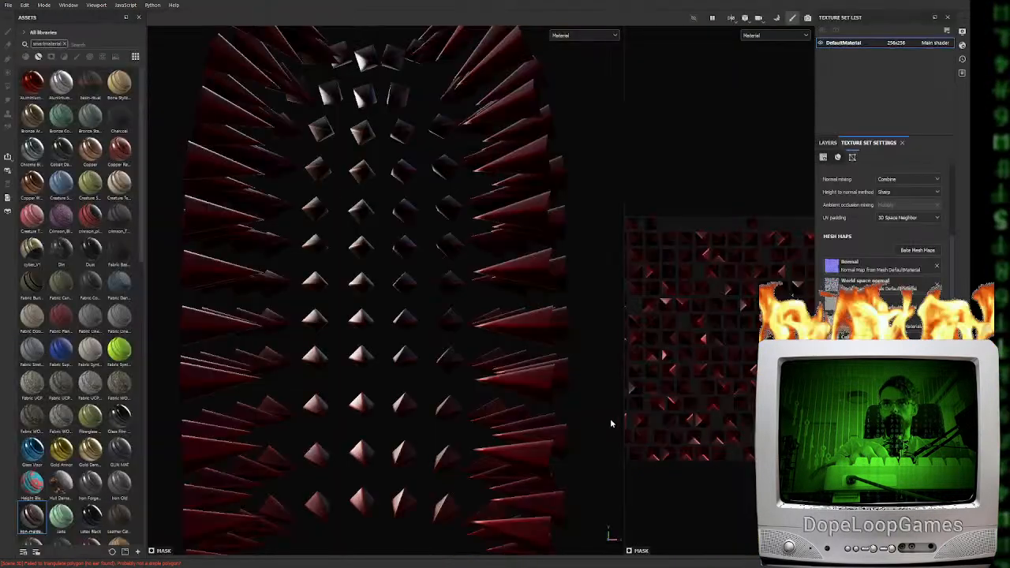
{"action": "mouse_move", "coordinate": [429, 399]}
{"action": "left_mouse_down", "text": "alt"}
{"action": "mouse_move", "coordinate": [400, 468]}
{"action": "mouse_move", "coordinate": [439, 403]}
{"action": "left_mouse_up", "text": "alt"}
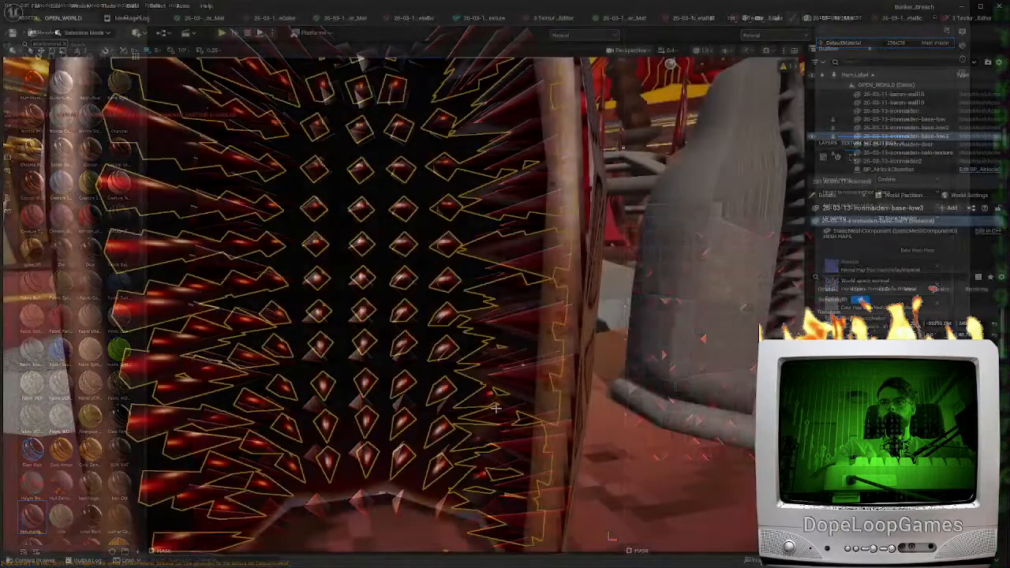
Switch to Unreal Editor and examine the texture on the spikes inside the iron maiden base from close up and farther back
{"action": "scroll", "coordinate": [495, 407], "scroll_direction": "up", "scroll_amount": 5}
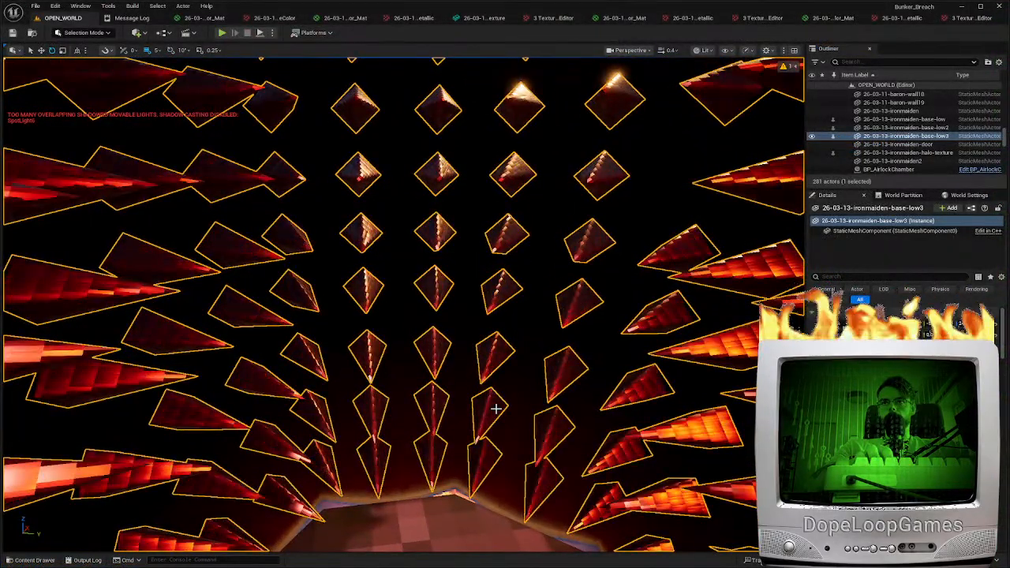
{"action": "mouse_move", "coordinate": [497, 407]}
{"action": "right_mouse_down"}
{"action": "mouse_move", "coordinate": [494, 371]}
{"action": "mouse_move", "coordinate": [483, 364]}
{"action": "mouse_move", "coordinate": [557, 368]}
{"action": "mouse_move", "coordinate": [599, 355]}
{"action": "mouse_move", "coordinate": [529, 359]}
{"action": "mouse_move", "coordinate": [568, 359]}
{"action": "mouse_move", "coordinate": [529, 359]}
{"action": "mouse_move", "coordinate": [560, 367]}
{"action": "mouse_move", "coordinate": [524, 394]}
{"action": "mouse_move", "coordinate": [492, 395]}
{"action": "right_mouse_up"}
{"action": "key", "text": "w"}
{"action": "scroll", "coordinate": [529, 358], "scroll_direction": "down", "scroll_amount": 3}
{"action": "key", "text": "s"}
{"action": "scroll", "coordinate": [544, 359], "scroll_direction": "up", "scroll_amount": 4}
{"action": "key", "text": "a"}
{"action": "key", "text": "w"}
{"action": "scroll", "coordinate": [525, 394], "scroll_direction": "down", "scroll_amount": 1}
{"action": "key", "text": "s"}
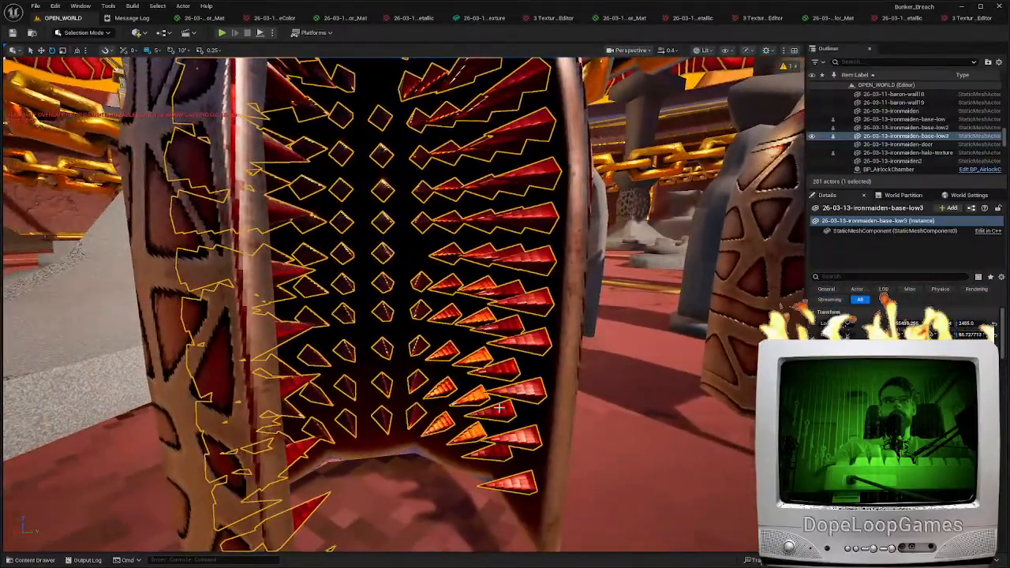
Play-test the level to view the spiked iron maiden base beside the player character, and end the session
{"action": "left_click", "coordinate": [222, 33]}
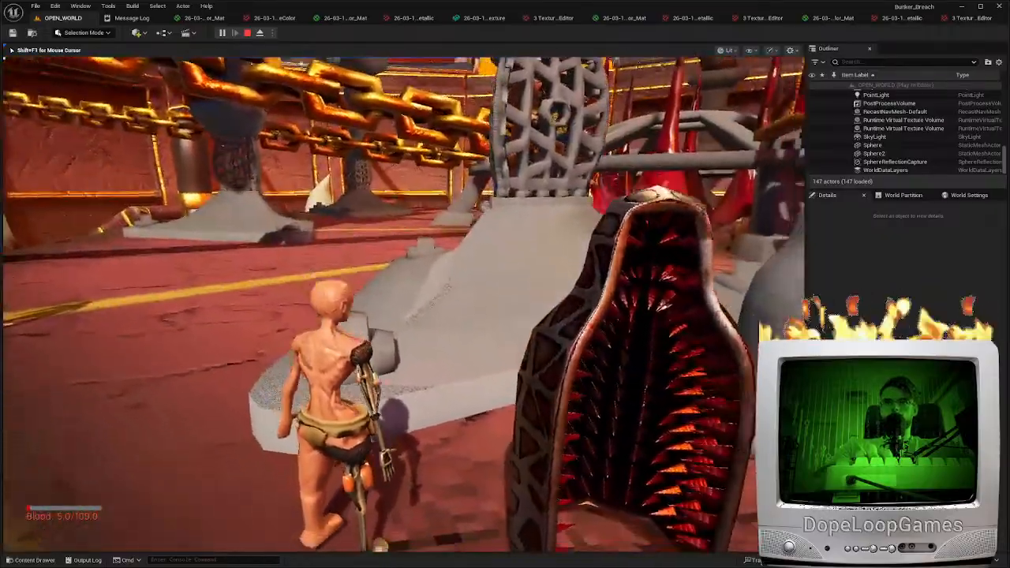
{"action": "key", "text": "w"}
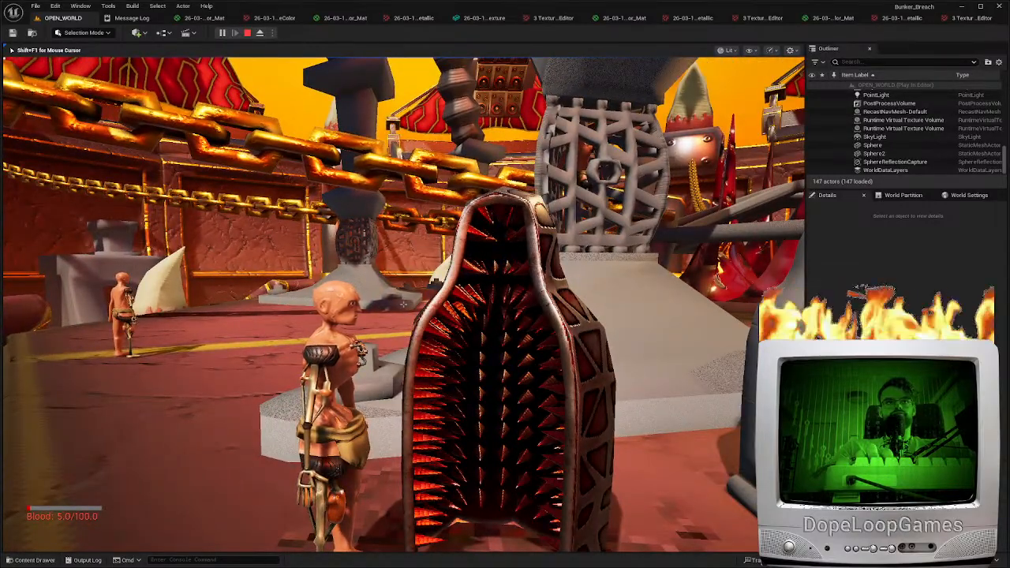
{"action": "key", "text": "Escape"}
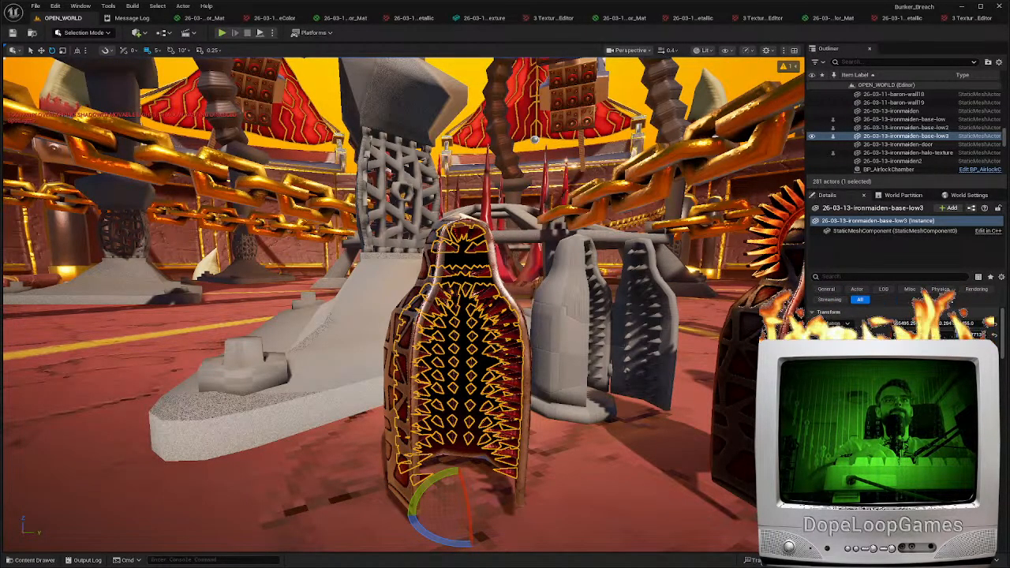
Examine the open iron maiden base, its spiked interior and the neighbouring iron maidens from several sides in the level
{"action": "key", "text": "w"}
{"action": "mouse_move", "coordinate": [489, 332]}
{"action": "right_mouse_down"}
{"action": "mouse_move", "coordinate": [579, 332]}
{"action": "mouse_move", "coordinate": [442, 332]}
{"action": "mouse_move", "coordinate": [478, 336]}
{"action": "right_mouse_up"}
{"action": "scroll", "coordinate": [489, 332], "scroll_direction": "down", "scroll_amount": 1}
{"action": "key", "text": "w"}
{"action": "scroll", "coordinate": [489, 332], "scroll_direction": "up", "scroll_amount": 1}
{"action": "key", "text": "s"}
{"action": "key", "text": "w"}
{"action": "mouse_move", "coordinate": [401, 341]}
{"action": "right_mouse_down"}
{"action": "mouse_move", "coordinate": [513, 333]}
{"action": "mouse_move", "coordinate": [390, 340]}
{"action": "right_mouse_up"}
{"action": "key", "text": "d"}
{"action": "right_click_drag", "start_coordinate": [497, 332], "coordinate": [505, 425]}
{"action": "scroll", "coordinate": [496, 332], "scroll_direction": "up", "scroll_amount": 3}
{"action": "key", "text": "s"}
{"action": "key", "text": "d"}
Select the textured iron maiden's door and compare that model with the open base, including the base's latticed outer shell
{"action": "left_click", "coordinate": [497, 306]}
{"action": "key", "text": "e"}
{"action": "left_click_drag", "start_coordinate": [405, 305], "coordinate": [466, 228]}
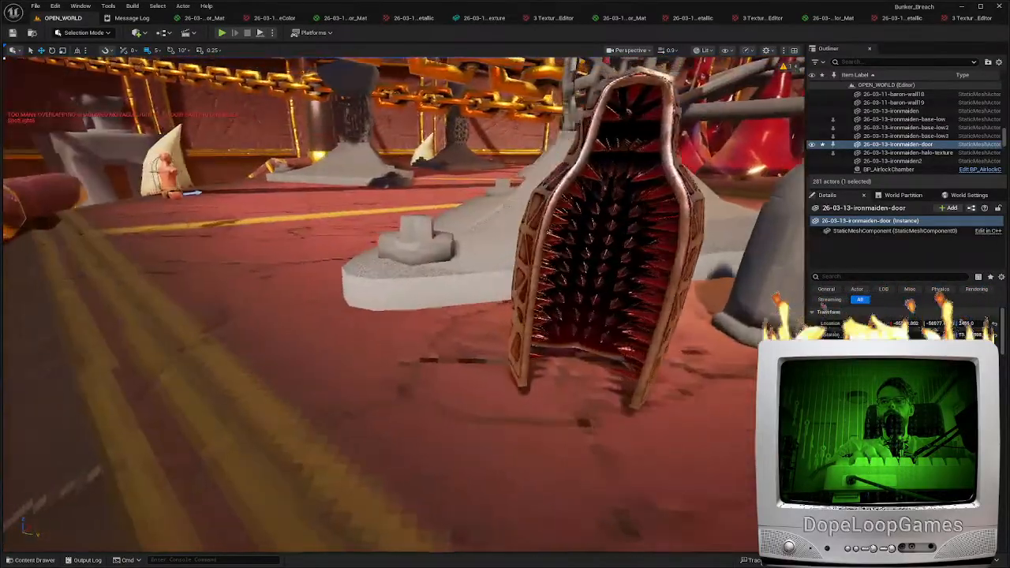
{"action": "right_click_drag", "start_coordinate": [404, 304], "coordinate": [545, 245]}
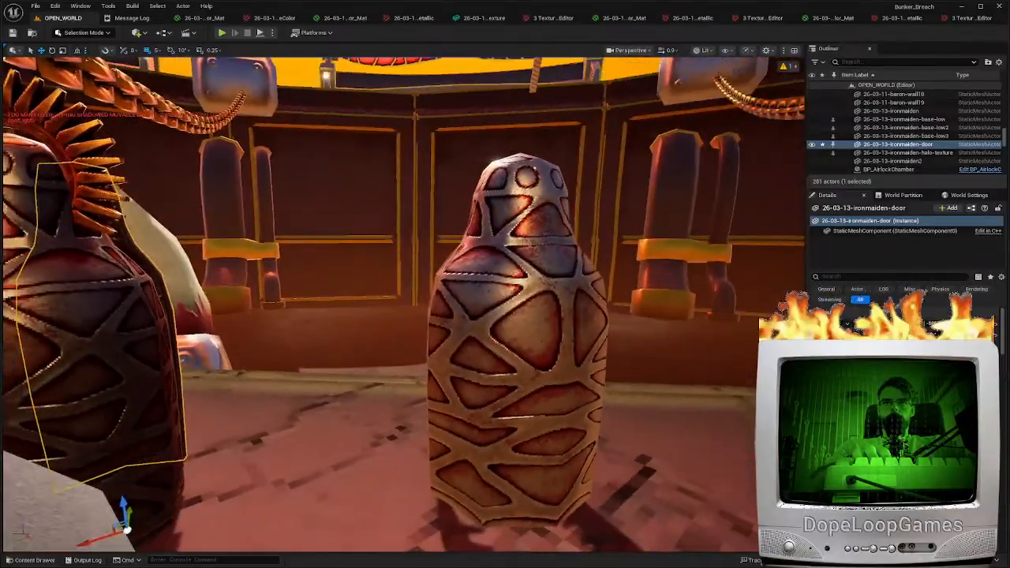
{"action": "right_click_drag", "start_coordinate": [446, 322], "coordinate": [497, 322]}
{"action": "scroll", "coordinate": [446, 323], "scroll_direction": "down", "scroll_amount": 1}
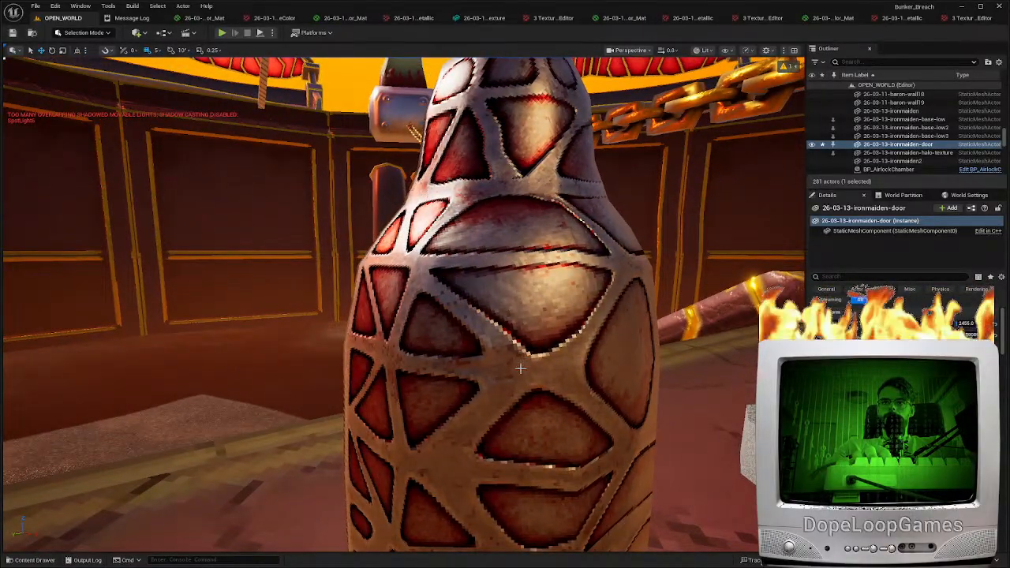
{"action": "right_click_drag", "start_coordinate": [492, 366], "coordinate": [276, 363]}
{"action": "mouse_move", "coordinate": [434, 352]}
{"action": "right_mouse_down"}
{"action": "mouse_move", "coordinate": [426, 347]}
{"action": "mouse_move", "coordinate": [434, 352]}
{"action": "right_mouse_up"}
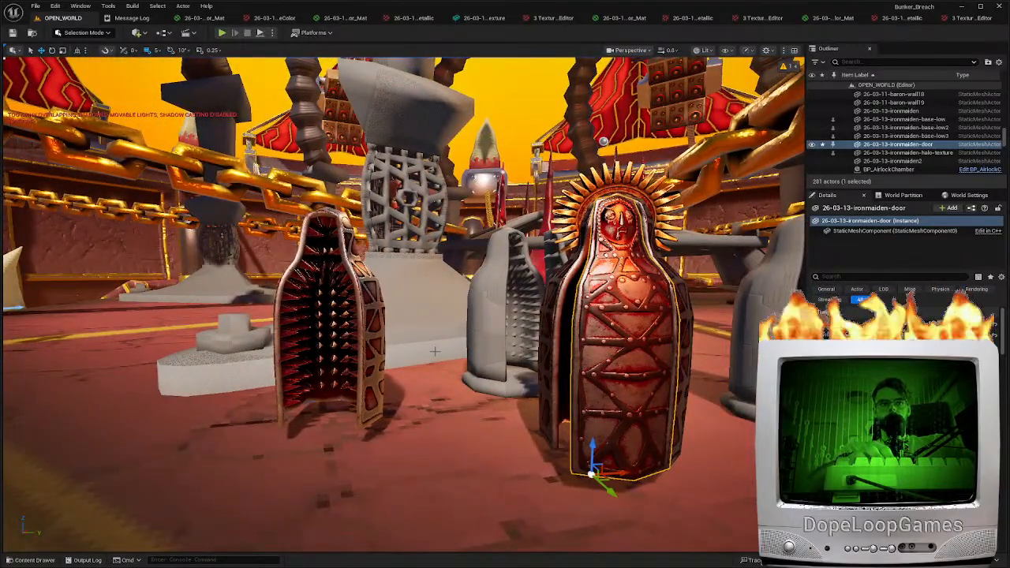
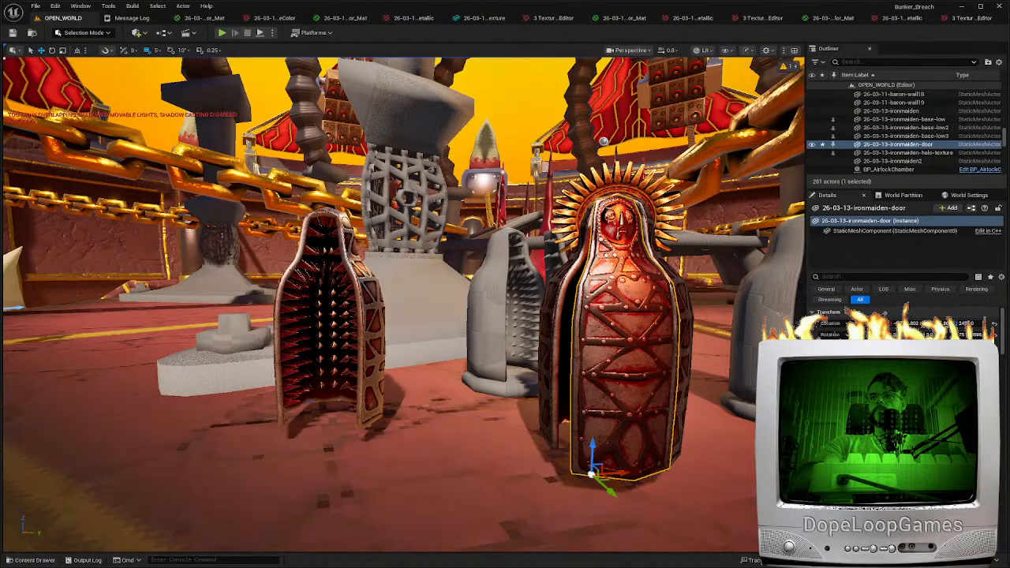
Examine the spiked interior of the open iron maiden base and compare it with the textured iron maiden in the level
{"action": "key", "text": "d"}
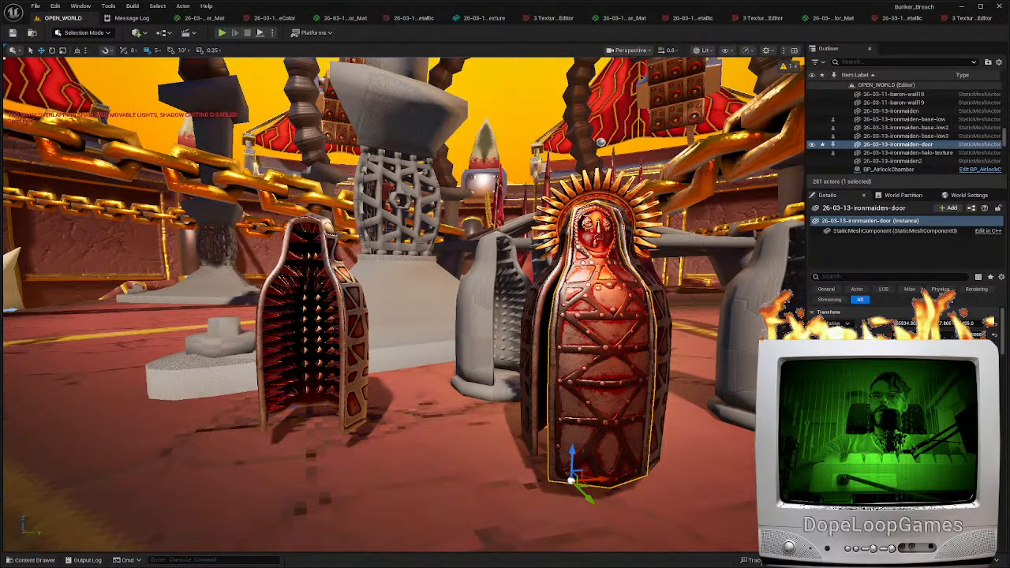
{"action": "key", "text": "w"}
{"action": "right_click_drag", "start_coordinate": [403, 304], "coordinate": [473, 330]}
{"action": "key", "text": "a"}
{"action": "scroll", "coordinate": [404, 304], "scroll_direction": "down", "scroll_amount": 1}
{"action": "key", "text": "d"}
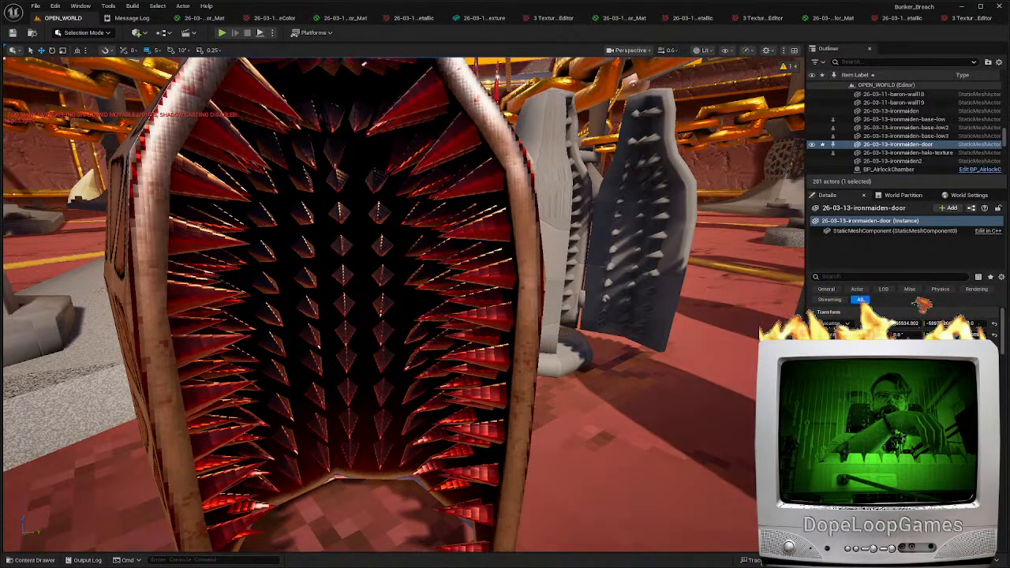
{"action": "key", "text": "s"}
{"action": "right_click_drag", "start_coordinate": [404, 303], "coordinate": [501, 286]}
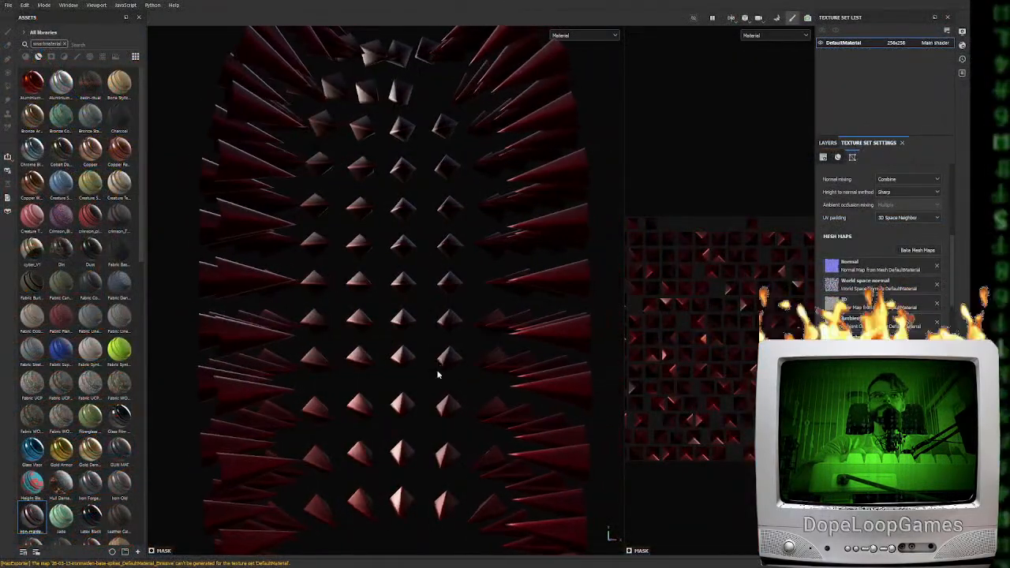
Switch to Substance Painter, put the iron maiden material group into a new folder and name it Folder
{"action": "left_click", "coordinate": [828, 143]}
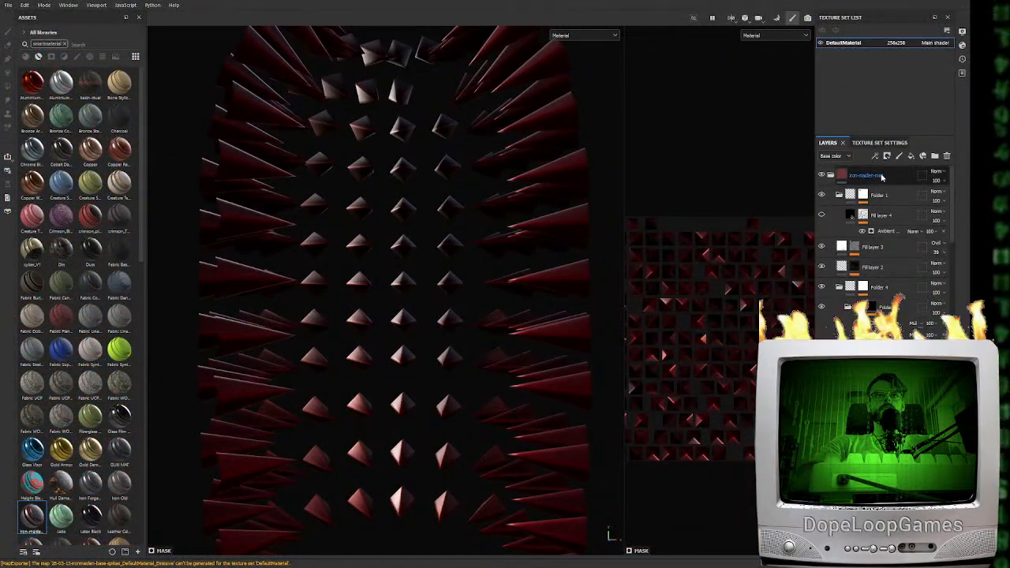
{"action": "left_click", "coordinate": [829, 174]}
{"action": "left_click", "coordinate": [934, 156]}
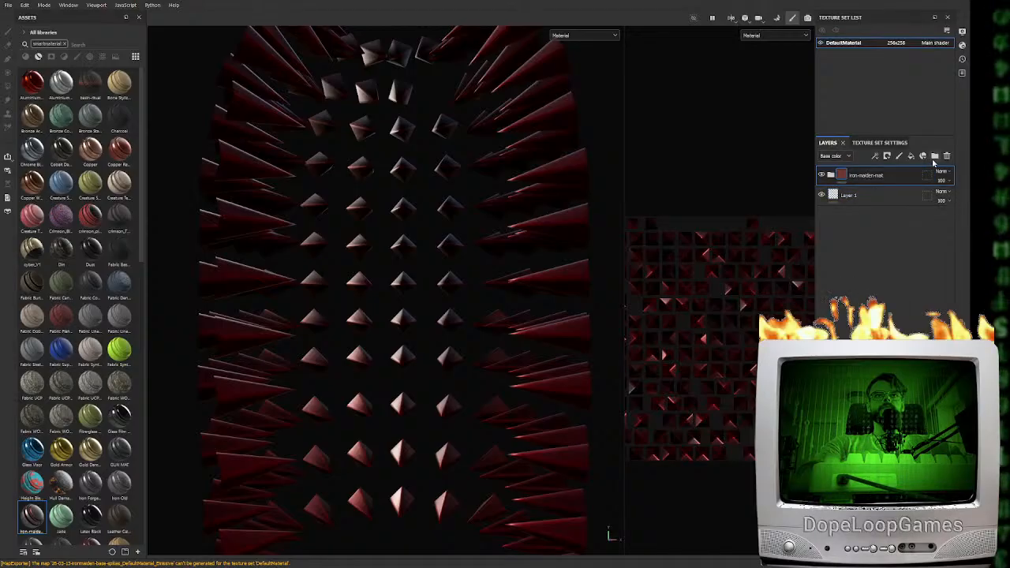
{"action": "left_click_drag", "start_coordinate": [868, 194], "coordinate": [860, 180]}
{"action": "left_click", "coordinate": [860, 180]}
{"action": "key", "text": "F2"}
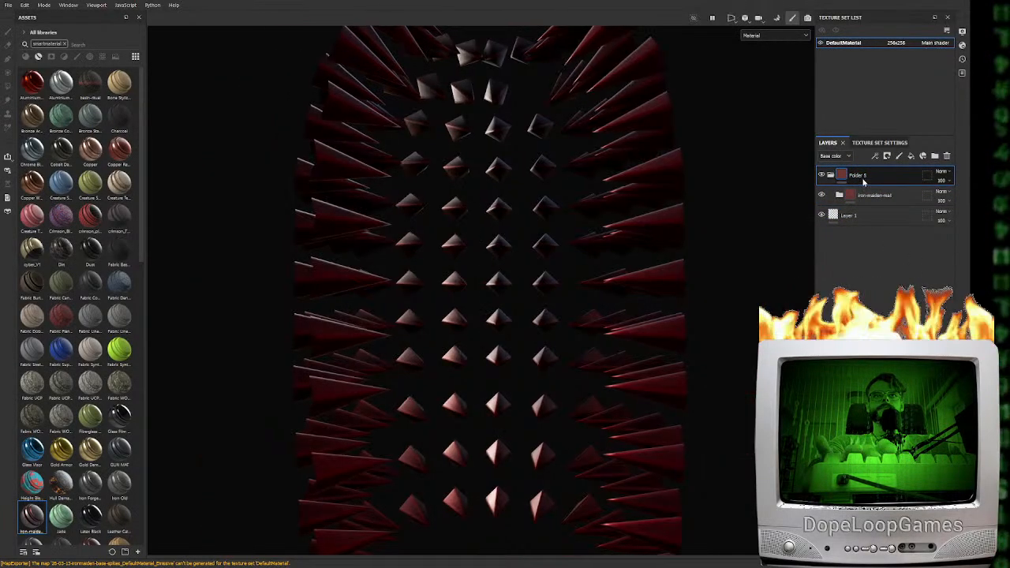
{"action": "double_click", "coordinate": [863, 176]}
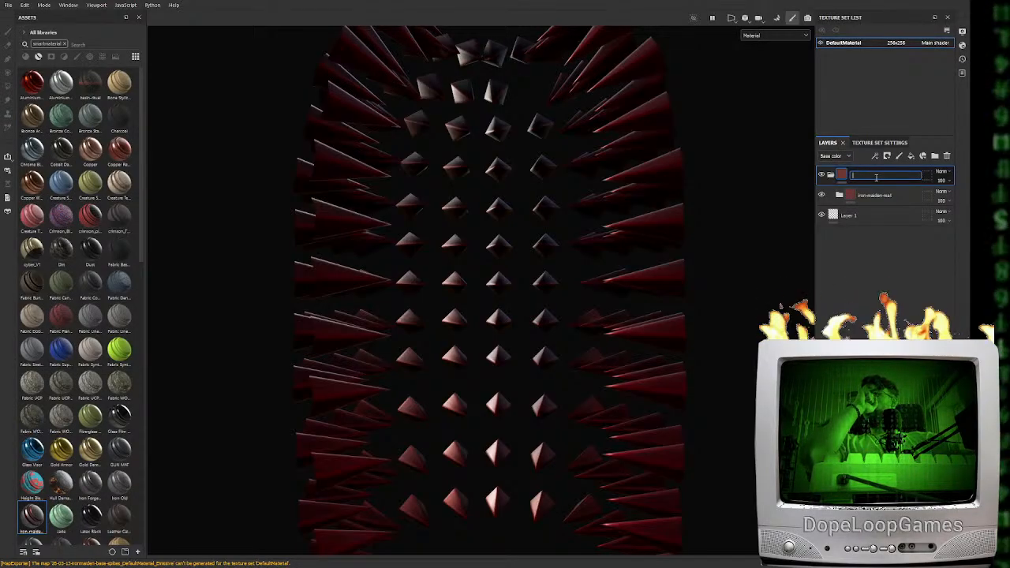
Add a fill layer above Folder 1 in the iron maiden group, with a black mask and a Curvature generator, and select its fill
{"action": "left_click", "coordinate": [839, 195]}
{"action": "left_click", "coordinate": [885, 218]}
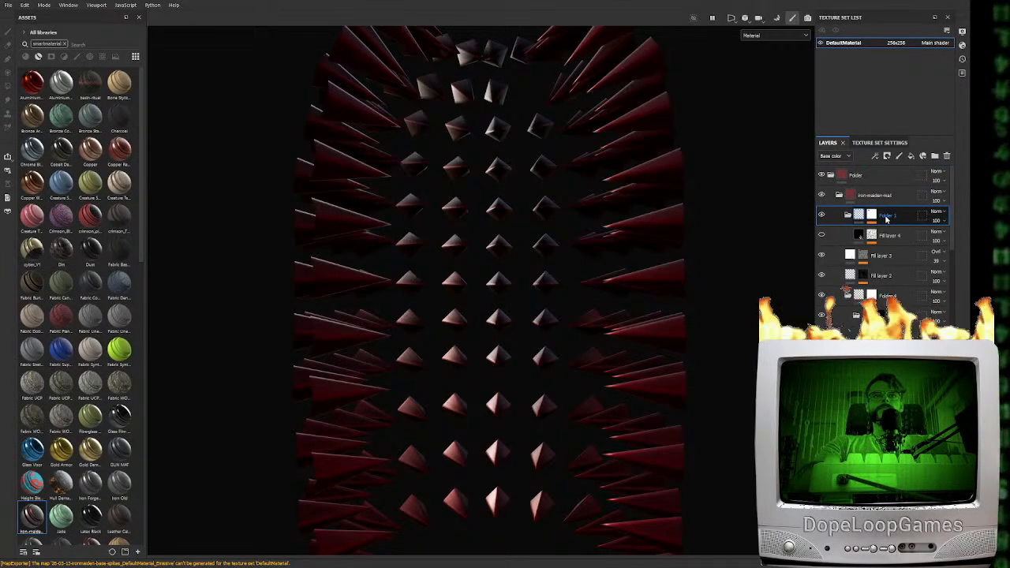
{"action": "left_click", "coordinate": [910, 157]}
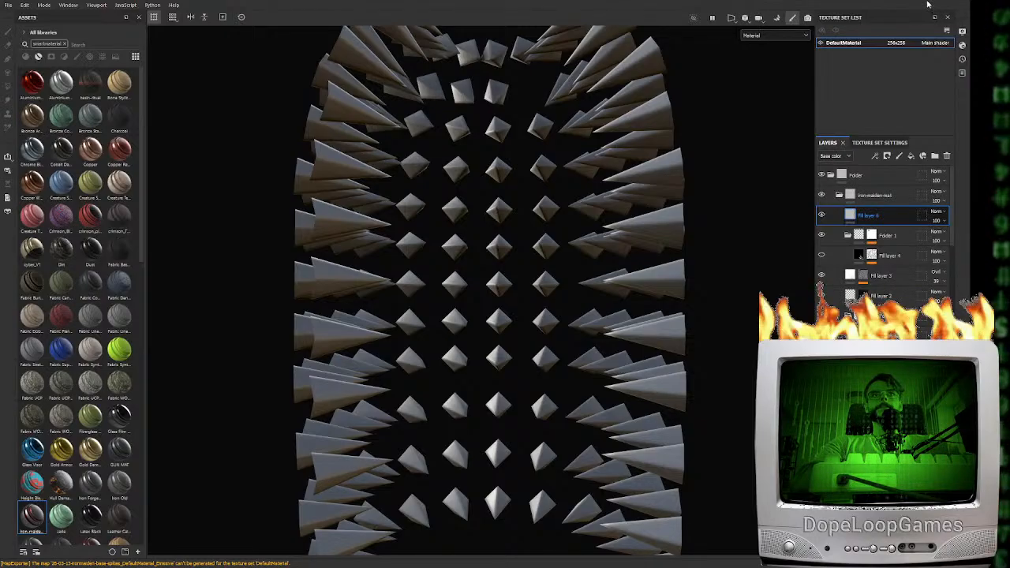
{"action": "left_click", "coordinate": [886, 156]}
{"action": "left_click", "coordinate": [907, 178]}
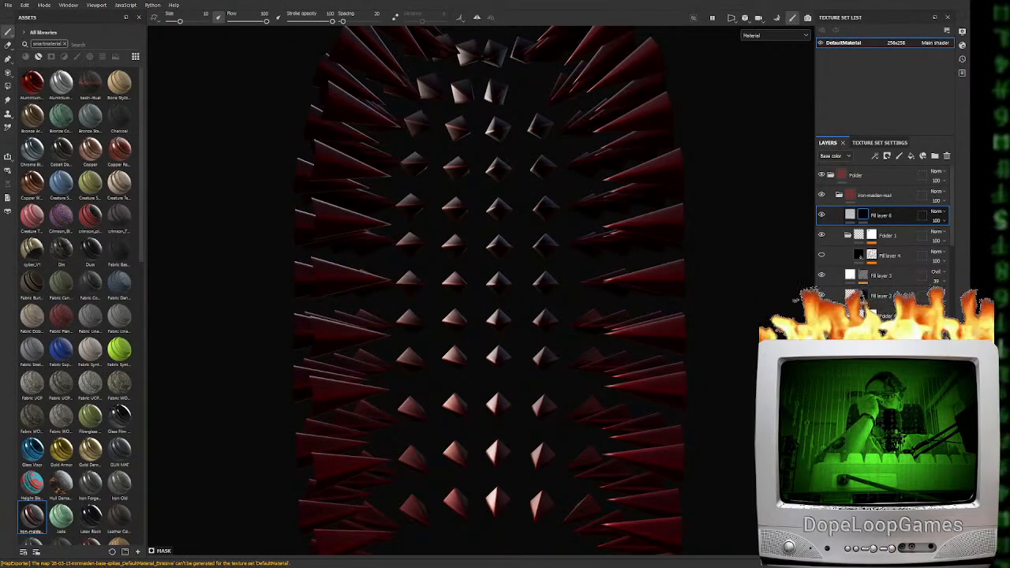
{"action": "left_click", "coordinate": [898, 167]}
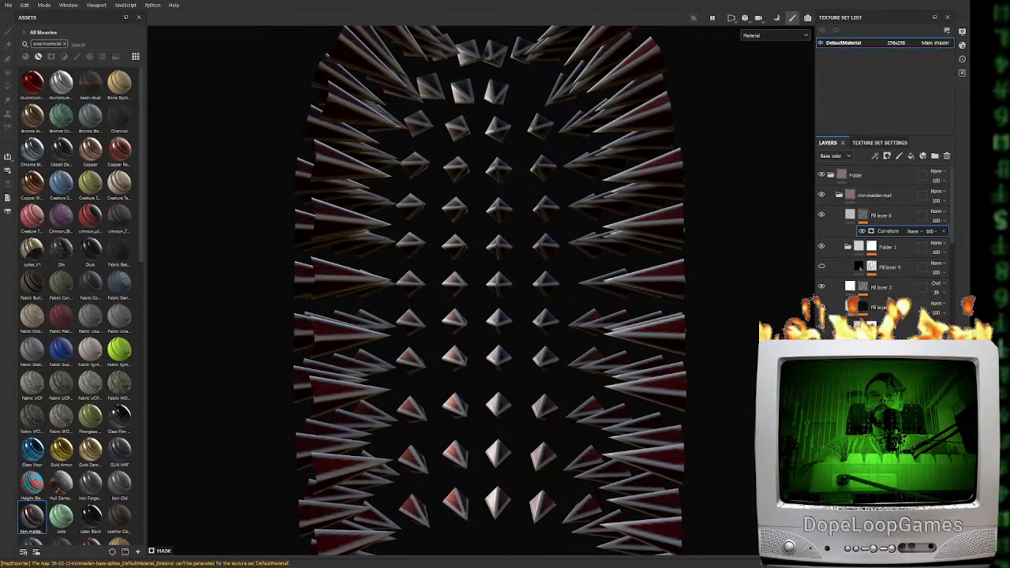
{"action": "left_click", "coordinate": [850, 214]}
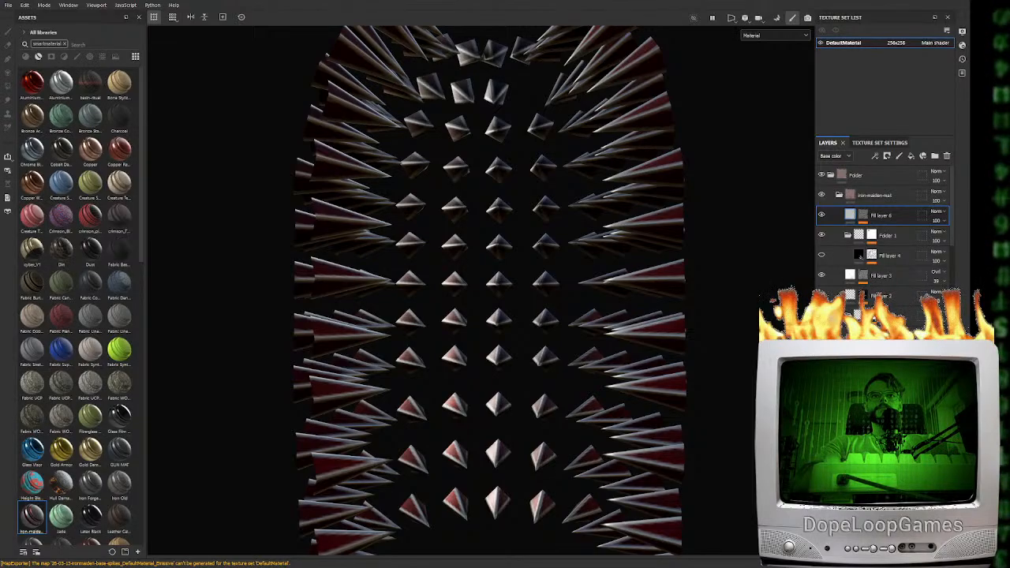
Check the spikes from another angle and in the Unreal level, and change the texture set's size in Substance Painter
{"action": "left_click_drag", "start_coordinate": [489, 432], "coordinate": [582, 474], "text": "alt"}
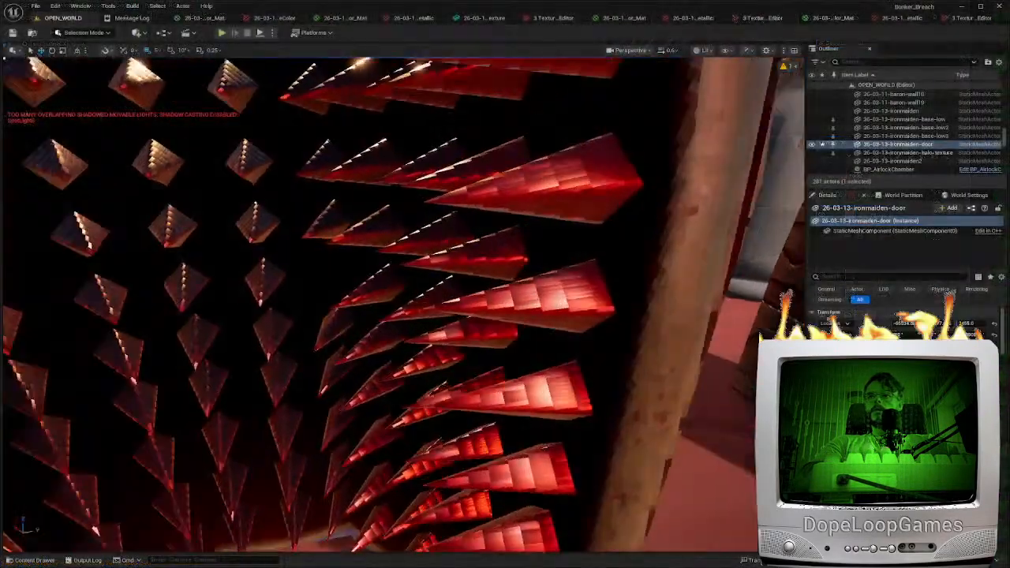
{"action": "mouse_move", "coordinate": [402, 300]}
{"action": "right_mouse_down"}
{"action": "mouse_move", "coordinate": [457, 309]}
{"action": "mouse_move", "coordinate": [451, 344]}
{"action": "mouse_move", "coordinate": [432, 347]}
{"action": "mouse_move", "coordinate": [488, 373]}
{"action": "mouse_move", "coordinate": [391, 356]}
{"action": "right_mouse_up"}
{"action": "scroll", "coordinate": [463, 366], "scroll_direction": "down", "scroll_amount": 3}
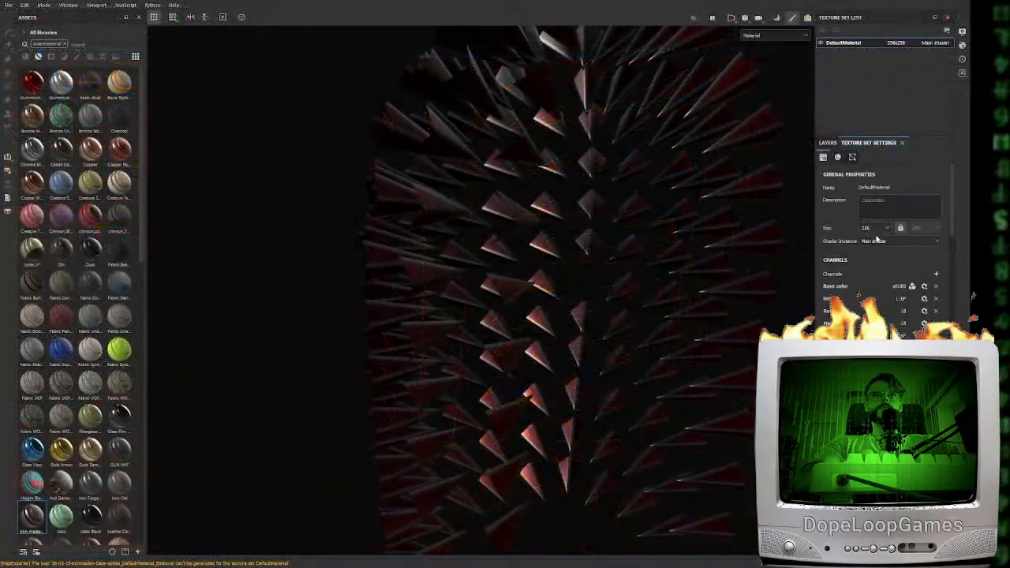
{"action": "left_click", "coordinate": [876, 227]}
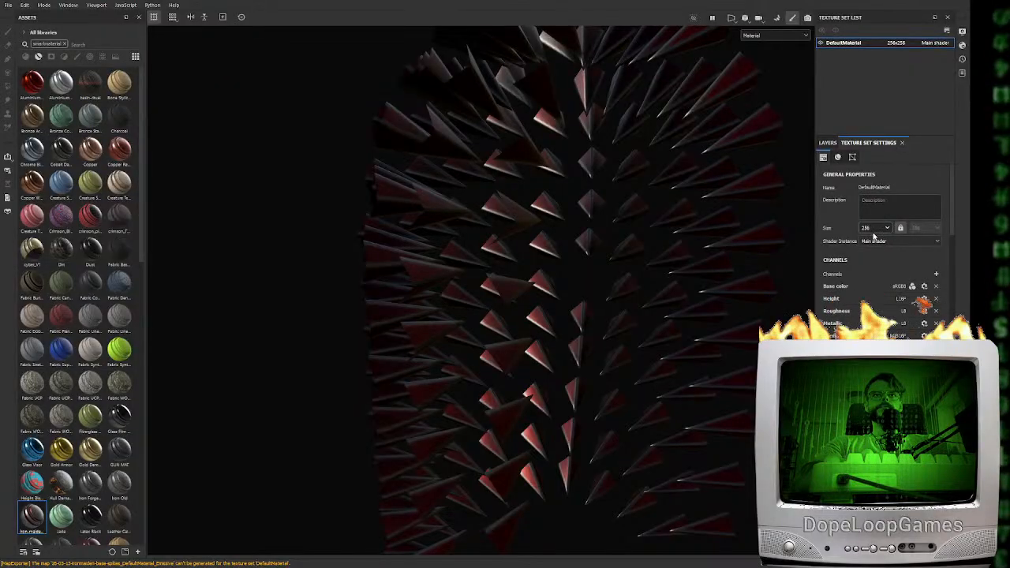
{"action": "left_click", "coordinate": [869, 255]}
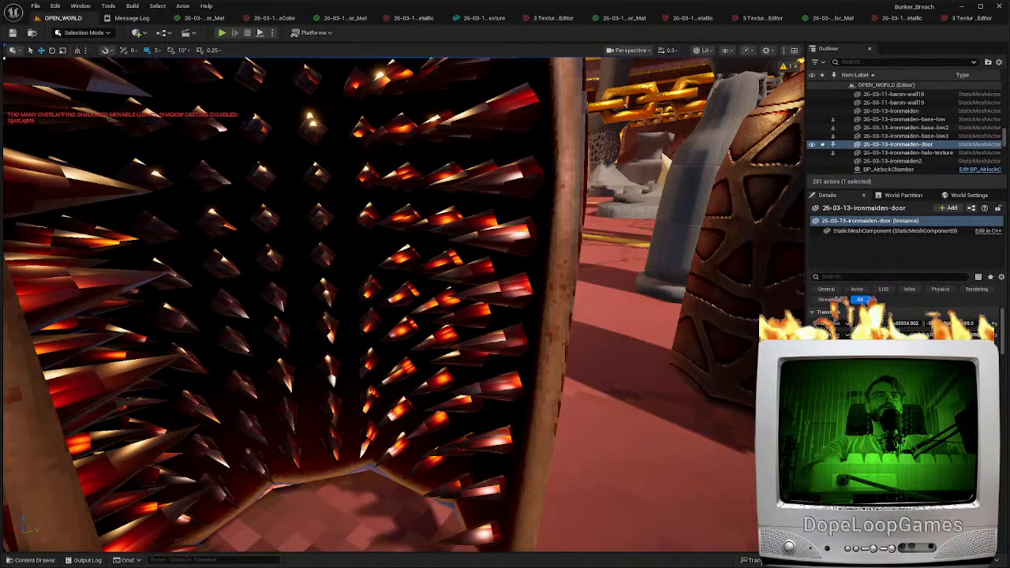
Switch to Unreal Editor and examine the updated spike texture inside the open iron maiden base from close up and farther back
{"action": "right_click_drag", "start_coordinate": [601, 326], "coordinate": [529, 324]}
{"action": "scroll", "coordinate": [601, 327], "scroll_direction": "up", "scroll_amount": 2}
{"action": "key", "text": "s"}
{"action": "key", "text": "a"}
{"action": "key", "text": "w"}
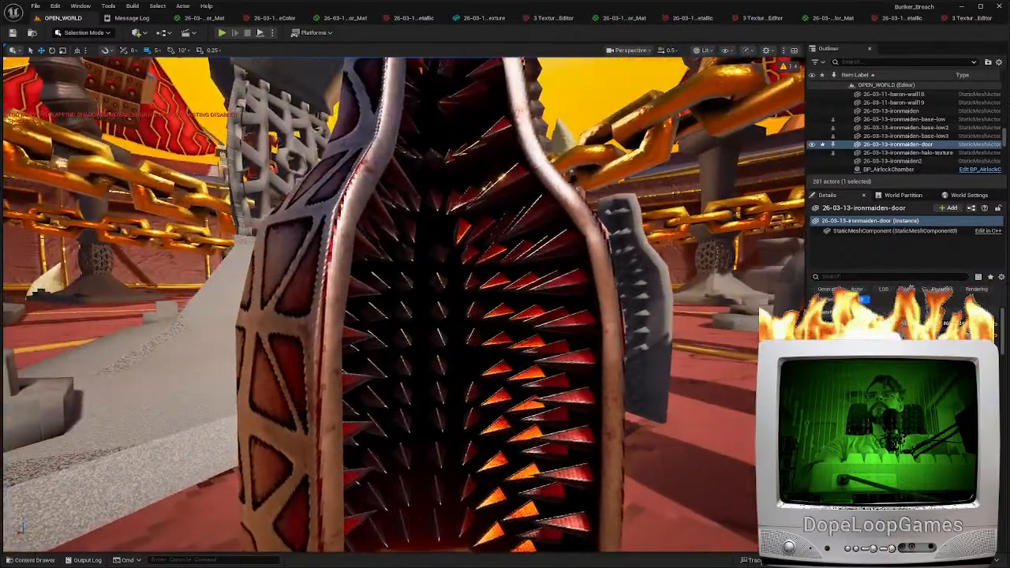
Play-test the level, walk the character around the iron maidens to view them from several sides, and end the session
{"action": "left_click", "coordinate": [222, 34]}
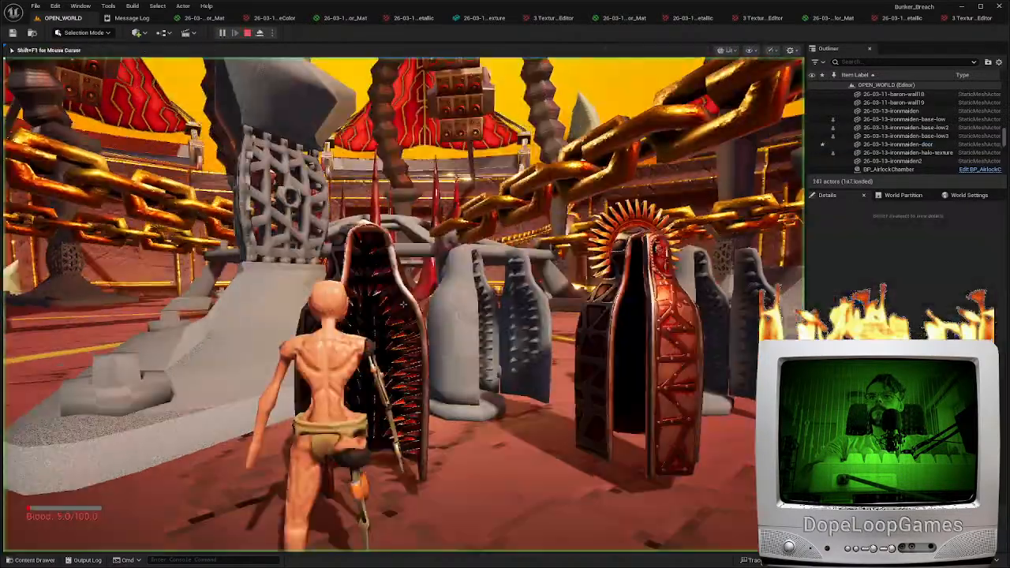
{"action": "key", "text": "w"}
{"action": "key", "text": "s"}
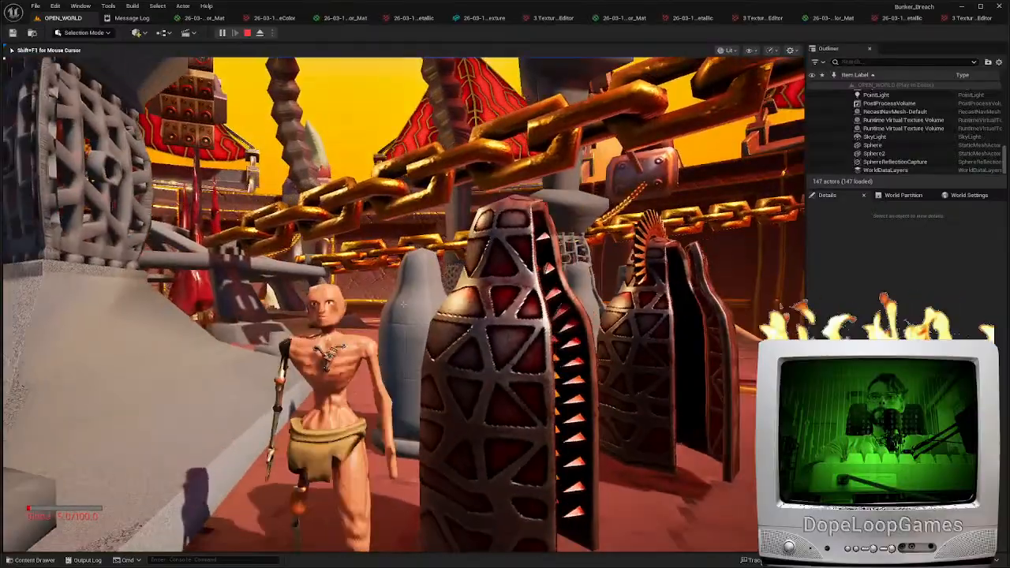
{"action": "key", "text": "d"}
{"action": "key", "text": "w"}
{"action": "key", "text": "s"}
{"action": "key", "text": "w"}
{"action": "key", "text": "s"}
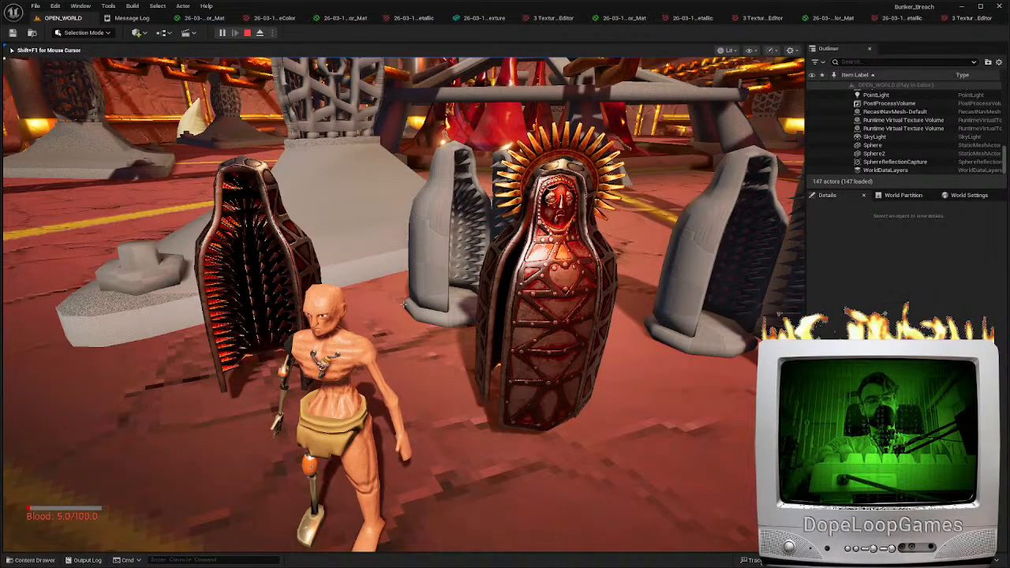
{"action": "key", "text": "Escape"}
Examine the textured iron maiden's door, dark interior and halo from close up and farther back in the level
{"action": "mouse_move", "coordinate": [301, 234]}
{"action": "right_mouse_down"}
{"action": "mouse_move", "coordinate": [332, 230]}
{"action": "mouse_move", "coordinate": [301, 236]}
{"action": "mouse_move", "coordinate": [316, 242]}
{"action": "right_mouse_up"}
{"action": "key", "text": "w"}
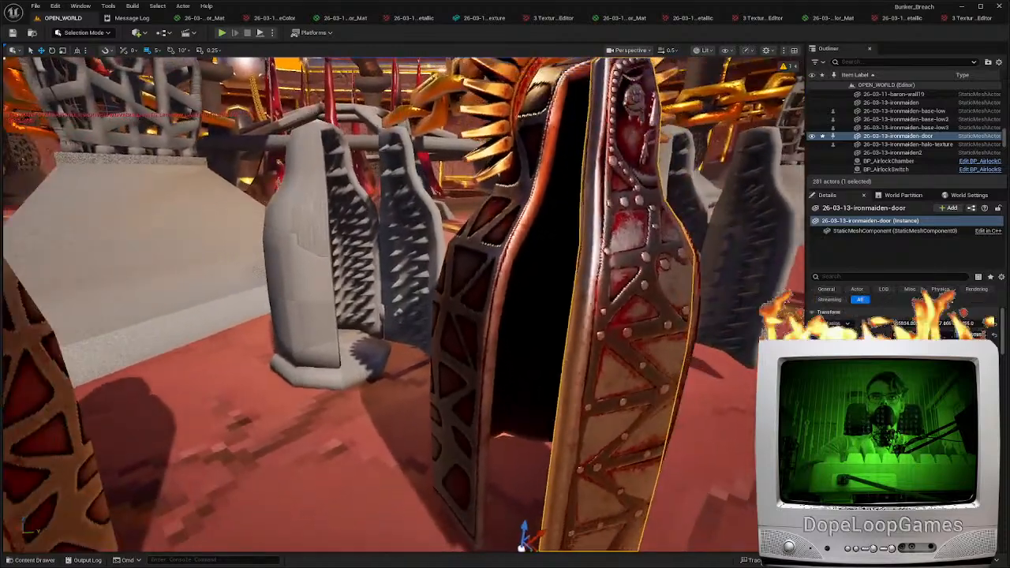
{"action": "left_click_drag", "start_coordinate": [530, 544], "coordinate": [518, 541]}
{"action": "key", "text": "s"}
{"action": "mouse_move", "coordinate": [385, 356]}
{"action": "right_mouse_down"}
{"action": "mouse_move", "coordinate": [395, 357]}
{"action": "mouse_move", "coordinate": [385, 357]}
{"action": "right_mouse_up"}
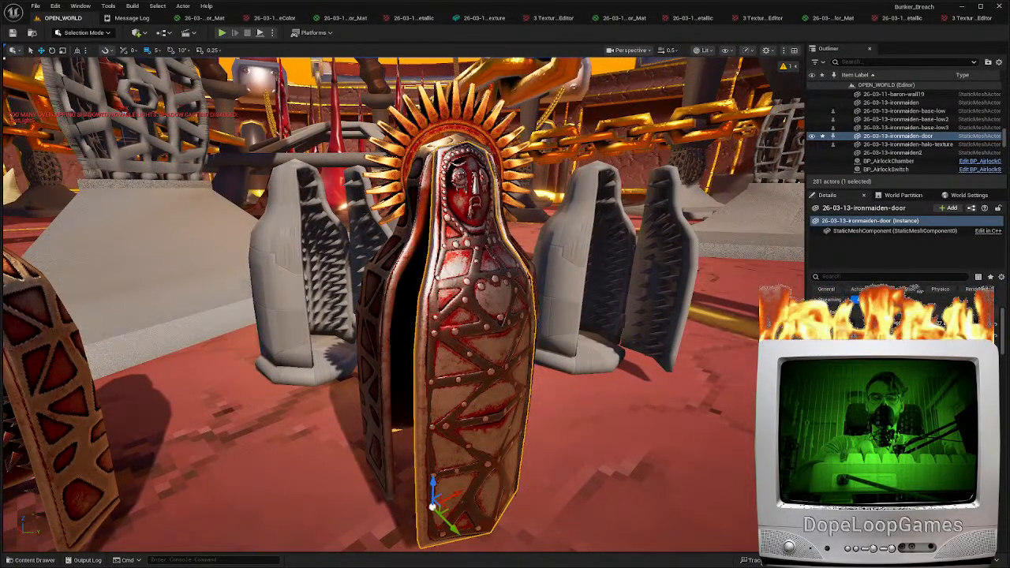
{"action": "key", "text": "a"}
{"action": "right_click_drag", "start_coordinate": [574, 390], "coordinate": [529, 387]}
{"action": "key", "text": "d"}
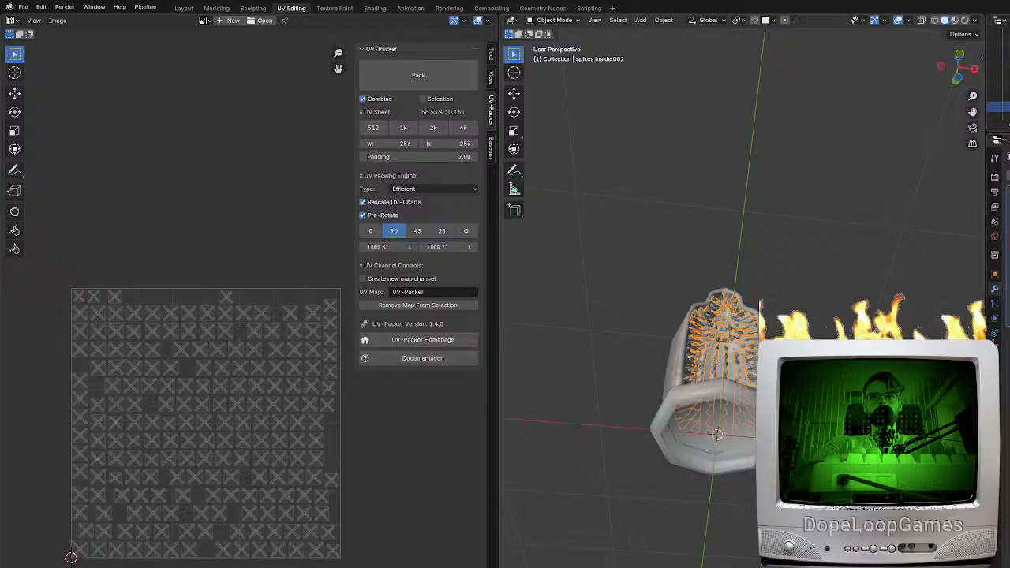
Switch to Blender and open the stand beneath the iron maiden for mesh editing
{"action": "left_click", "coordinate": [737, 466]}
{"action": "middle_click_drag", "start_coordinate": [737, 467], "coordinate": [750, 541]}
{"action": "key", "text": "KP_1"}
{"action": "key", "text": "Tab"}
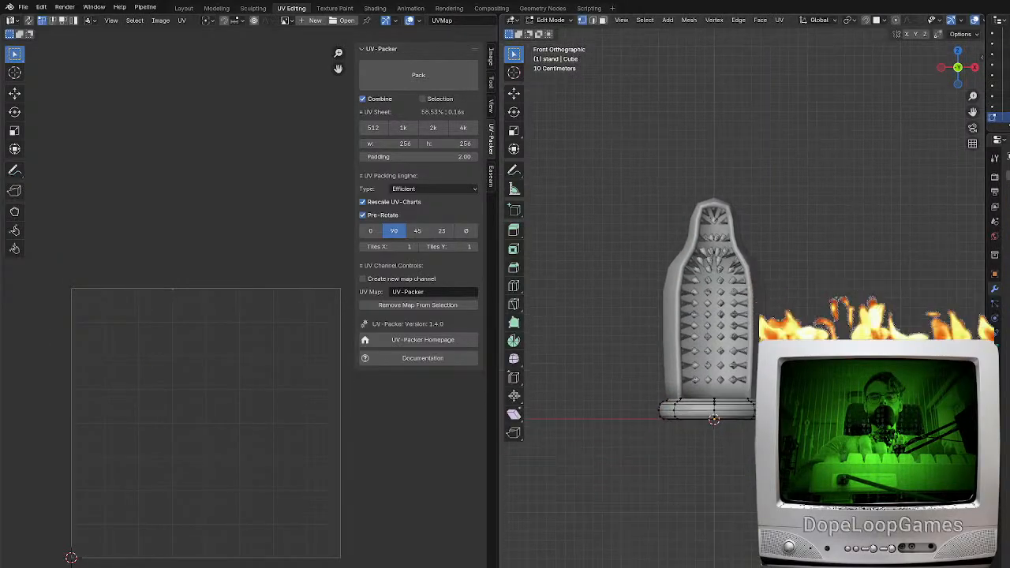
{"action": "scroll", "coordinate": [755, 447], "scroll_direction": "up", "scroll_amount": 4}
Select the faces on the stand's flat top and inset them evenly to form a rim
{"action": "key", "text": "a"}
{"action": "middle_click_drag", "start_coordinate": [701, 360], "coordinate": [688, 416]}
{"action": "left_click", "coordinate": [665, 419]}
{"action": "key", "text": "3"}
{"action": "left_click", "coordinate": [669, 335]}
{"action": "key", "text": "c"}
{"action": "left_click", "coordinate": [677, 357]}
{"action": "right_click", "coordinate": [680, 357]}
{"action": "middle_click_drag", "start_coordinate": [683, 357], "coordinate": [727, 345], "text": "shift"}
{"action": "scroll", "coordinate": [727, 346], "scroll_direction": "up", "scroll_amount": 2}
{"action": "key", "text": "i"}
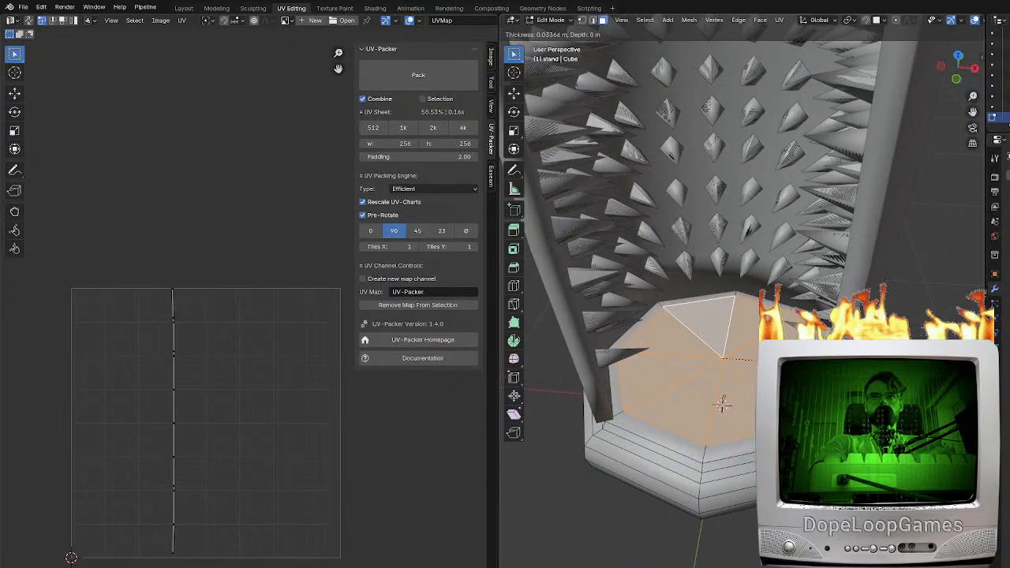
{"action": "left_click", "coordinate": [788, 364]}
Inset the stand's top faces again by about 0.015 m and sink them about 0.046 m, checking the resulting recess
{"action": "key", "text": "i"}
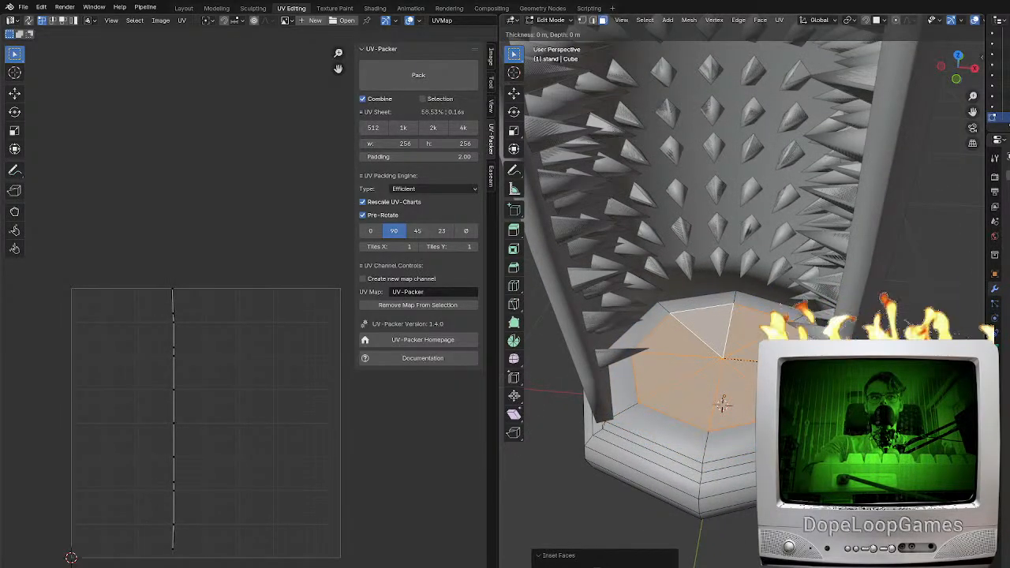
{"action": "key", "text": "ctrl"}
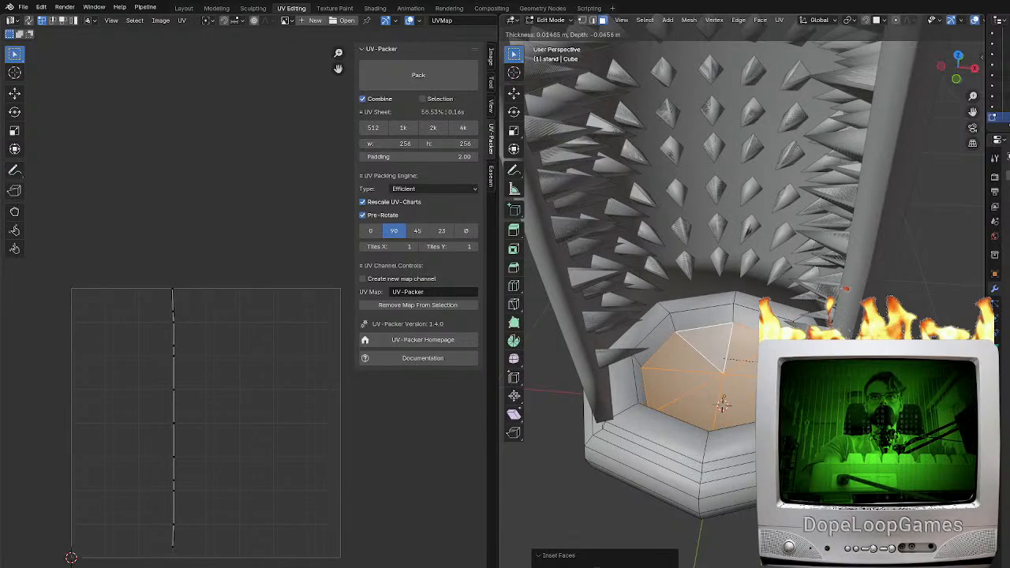
{"action": "left_click", "coordinate": [722, 404]}
{"action": "middle_click_drag", "start_coordinate": [722, 404], "coordinate": [719, 358]}
{"action": "key", "text": "Tab"}
{"action": "key", "text": "Tab"}
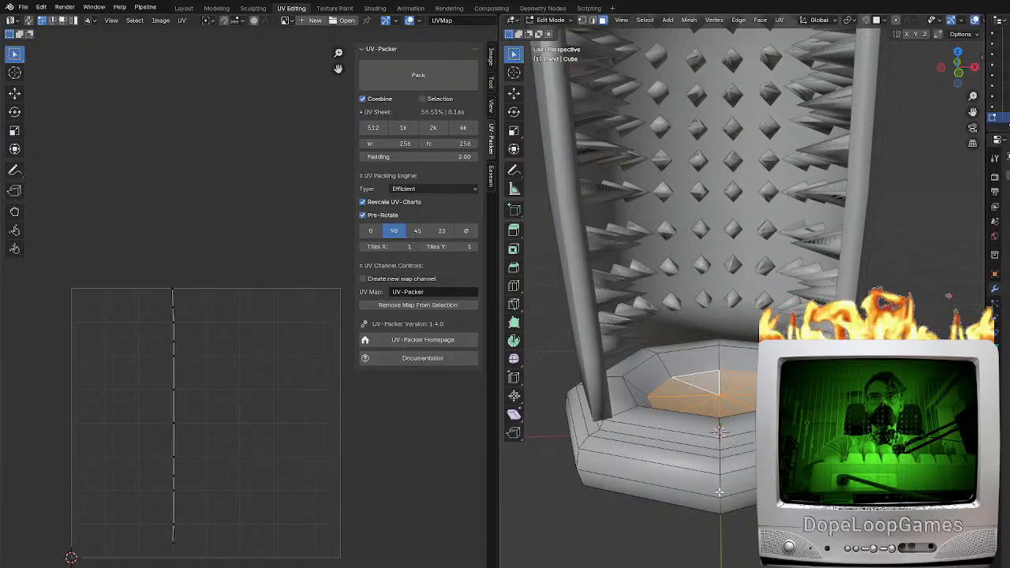
Mark the edge loop around the recess on the stand's top as a UV seam
{"action": "left_click", "coordinate": [719, 492], "text": "alt"}
{"action": "middle_click_drag", "start_coordinate": [718, 493], "coordinate": [698, 420]}
{"action": "middle_click_drag", "start_coordinate": [755, 435], "coordinate": [667, 450]}
{"action": "key", "text": "c"}
{"action": "middle_click", "coordinate": [708, 363]}
{"action": "right_click", "coordinate": [712, 353]}
{"action": "mouse_move", "coordinate": [708, 363]}
{"action": "middle_mouse_down"}
{"action": "mouse_move", "coordinate": [711, 354]}
{"action": "mouse_move", "coordinate": [699, 357]}
{"action": "middle_mouse_up"}
{"action": "left_click", "coordinate": [694, 309], "text": "alt+shift"}
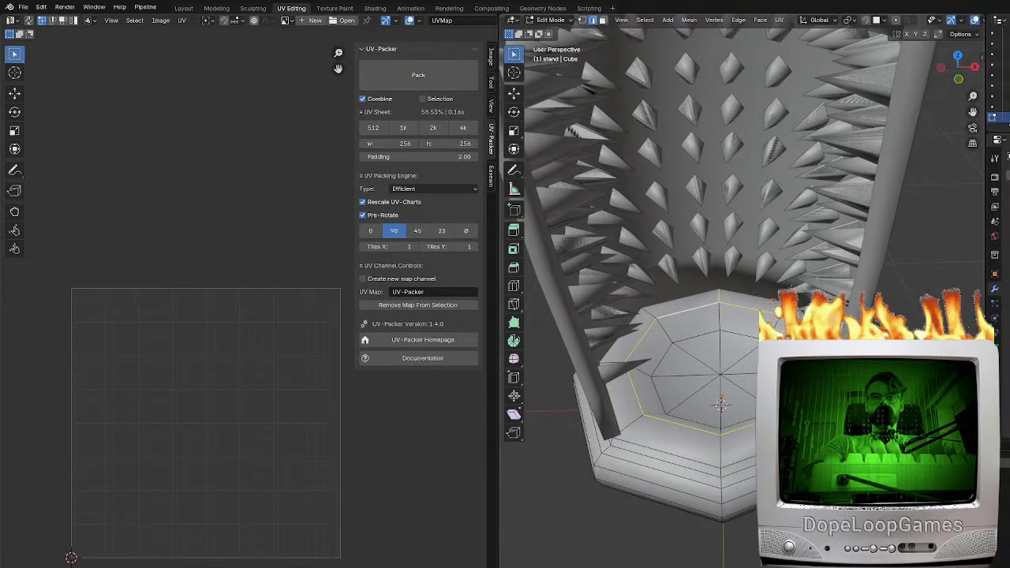
{"action": "key", "text": "l"}
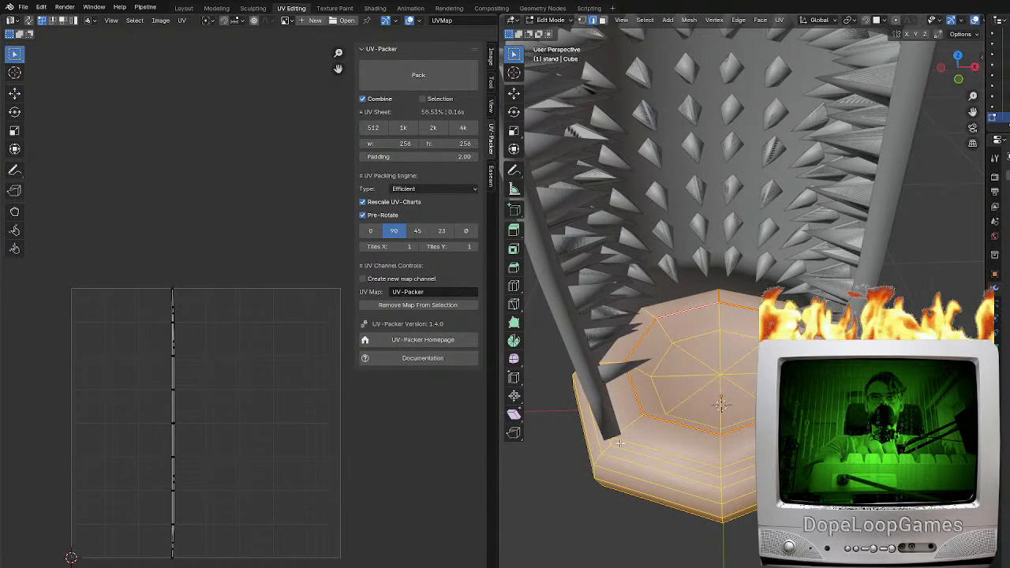
Mark the edges on opposite sides of the stand's outer wall as UV seams, dividing the wall into two halves
{"action": "left_click", "coordinate": [721, 300], "text": "alt"}
{"action": "middle_click_drag", "start_coordinate": [720, 301], "coordinate": [726, 294]}
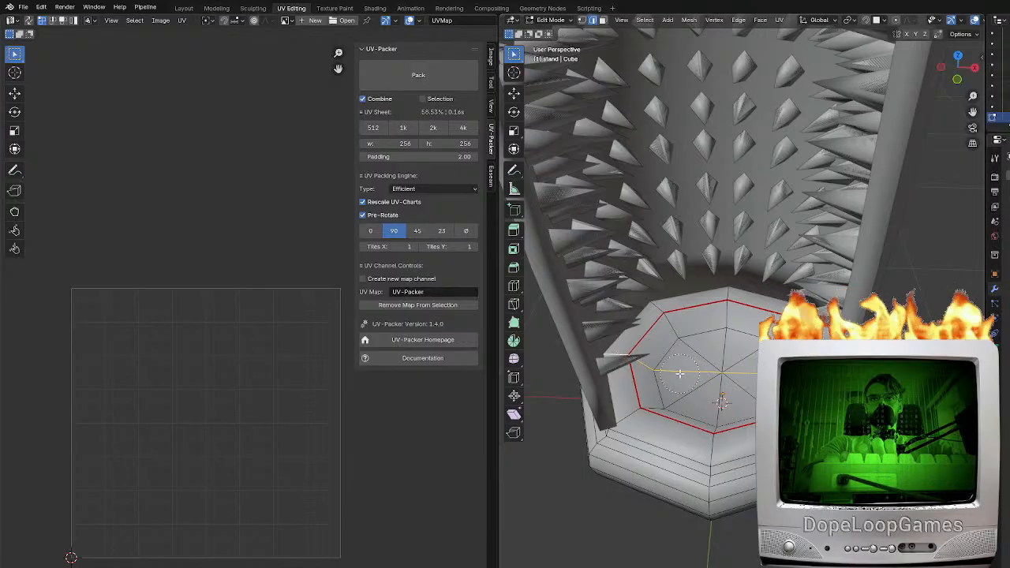
{"action": "key", "text": "F3"}
{"action": "left_click", "coordinate": [765, 433]}
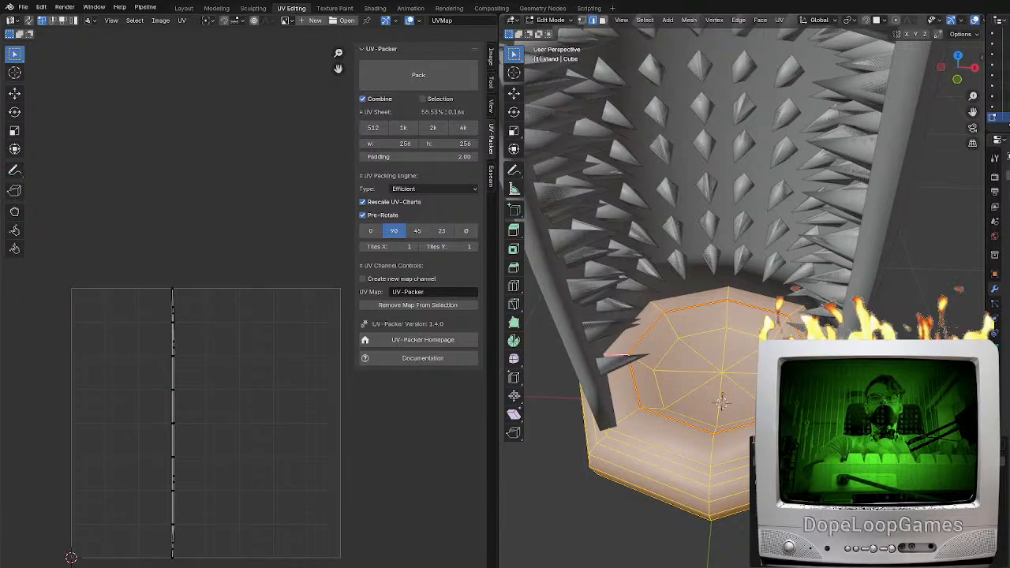
Unwrap the whole stand mesh and pack all its UV islands with UV-Packer
{"action": "key", "text": "u"}
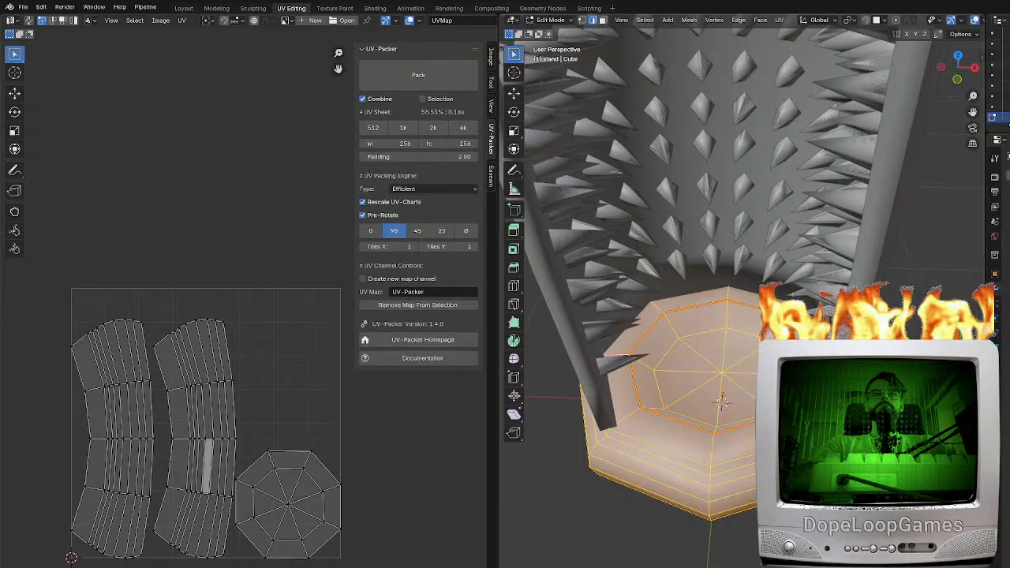
{"action": "key", "text": "a"}
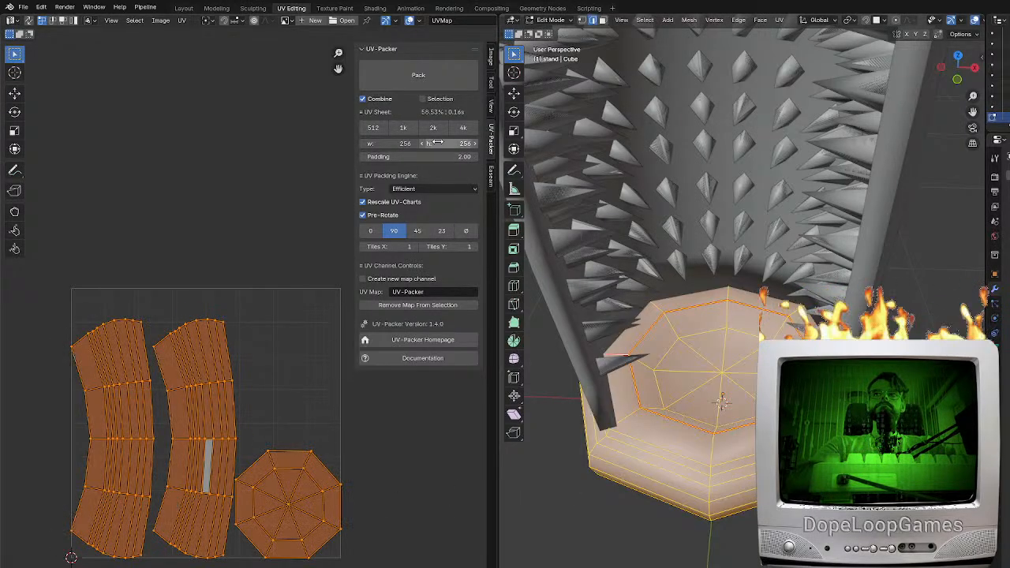
{"action": "left_click", "coordinate": [397, 83]}
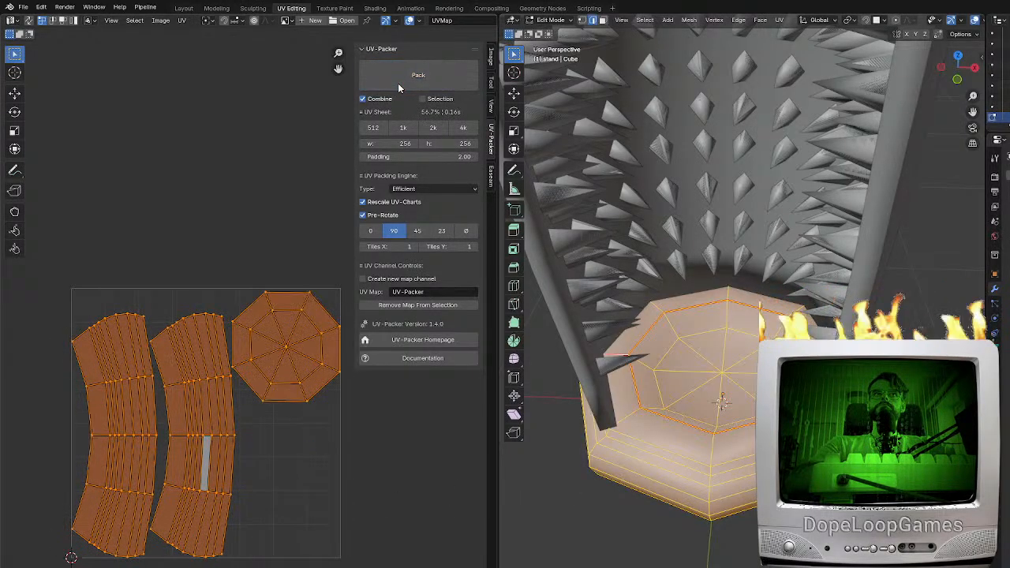
Export the unwrapped stand mesh from the file options
{"action": "left_click", "coordinate": [24, 8]}
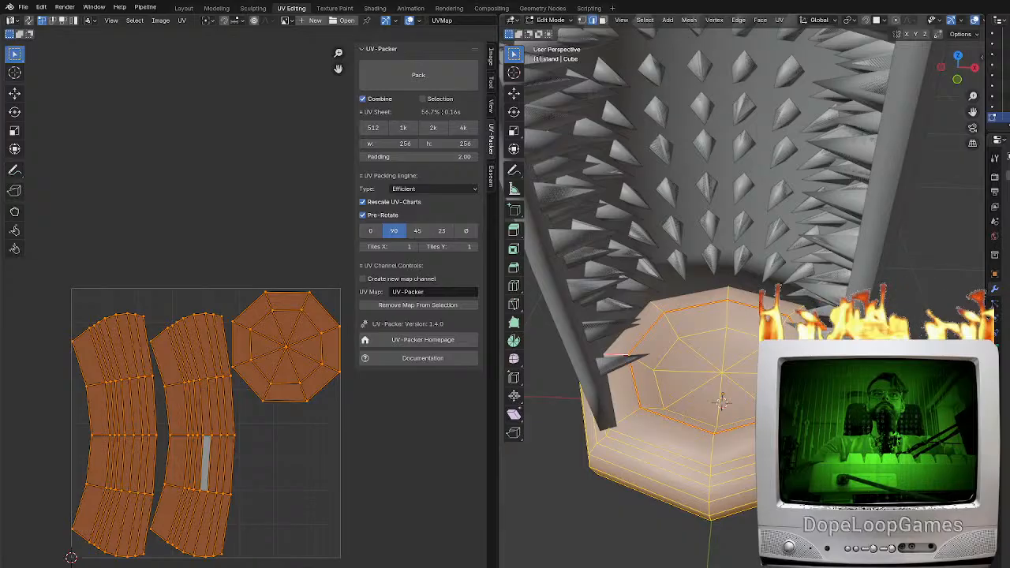
{"action": "left_click", "coordinate": [24, 7]}
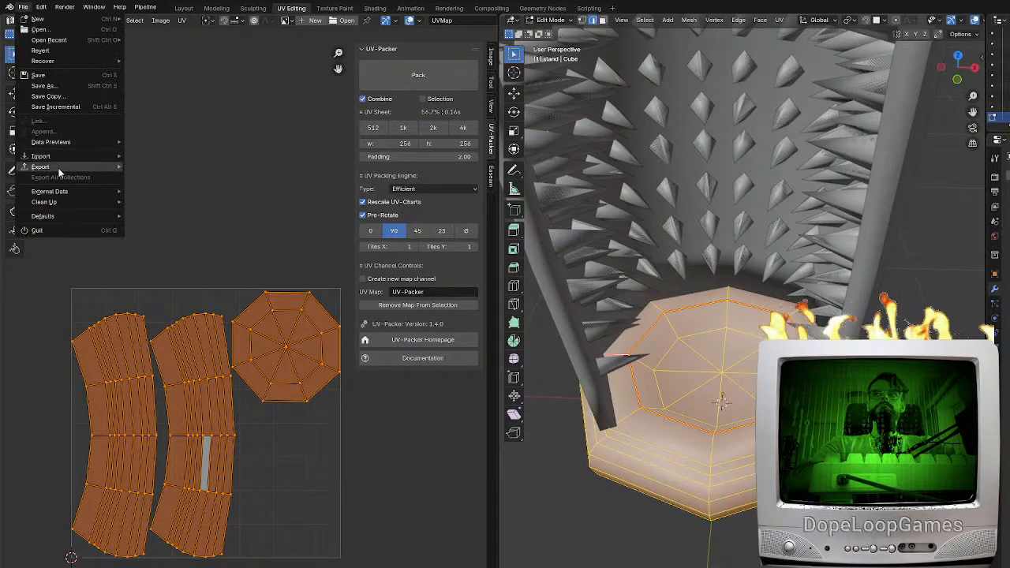
{"action": "mouse_move", "coordinate": [45, 168]}
{"action": "left_click", "coordinate": [177, 259]}
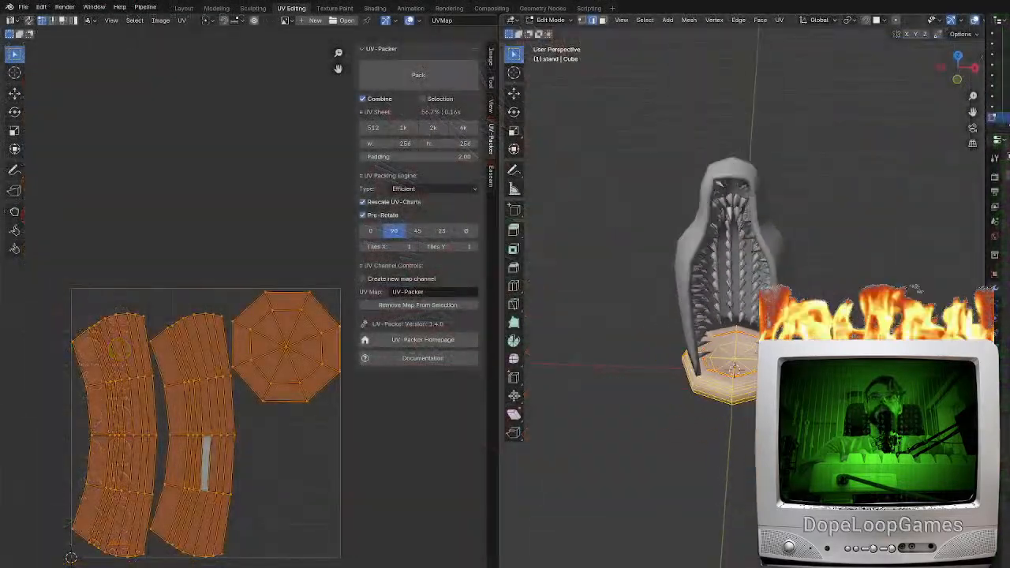
Move all the door spikes about 0.39 m out in front of the iron maiden, working from the top view
{"action": "left_click", "coordinate": [739, 305]}
{"action": "scroll", "coordinate": [739, 304], "scroll_direction": "up", "scroll_amount": 4}
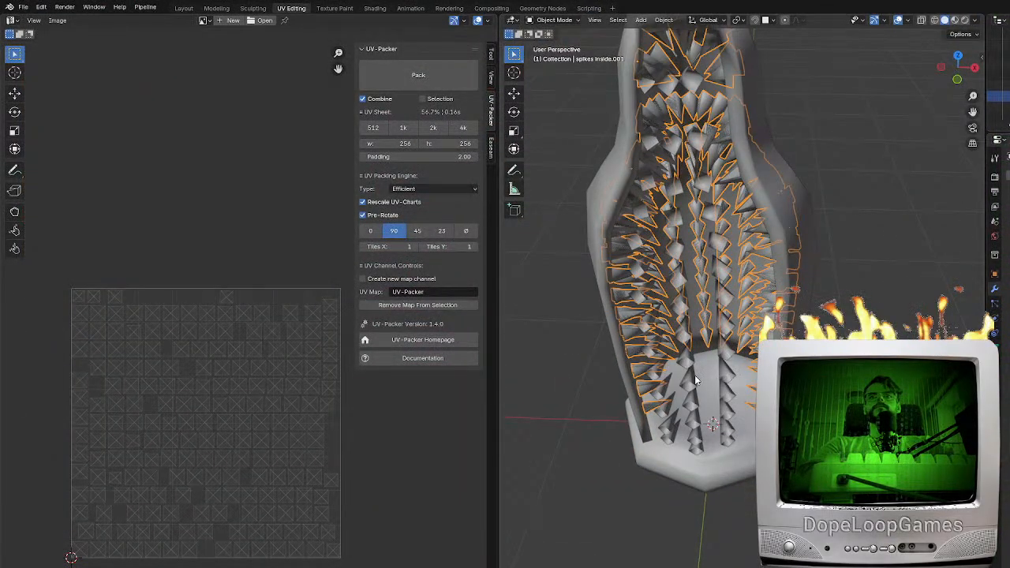
{"action": "left_click", "coordinate": [698, 380]}
{"action": "key", "text": "Tab"}
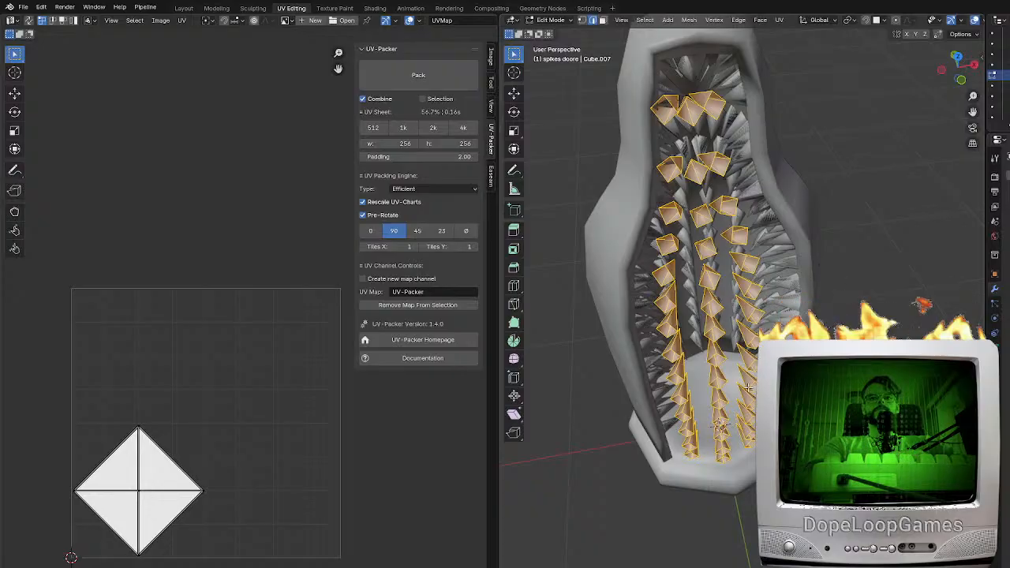
{"action": "key", "text": "KP_7"}
{"action": "scroll", "coordinate": [746, 386], "scroll_direction": "up", "scroll_amount": 3}
{"action": "key", "text": "g"}
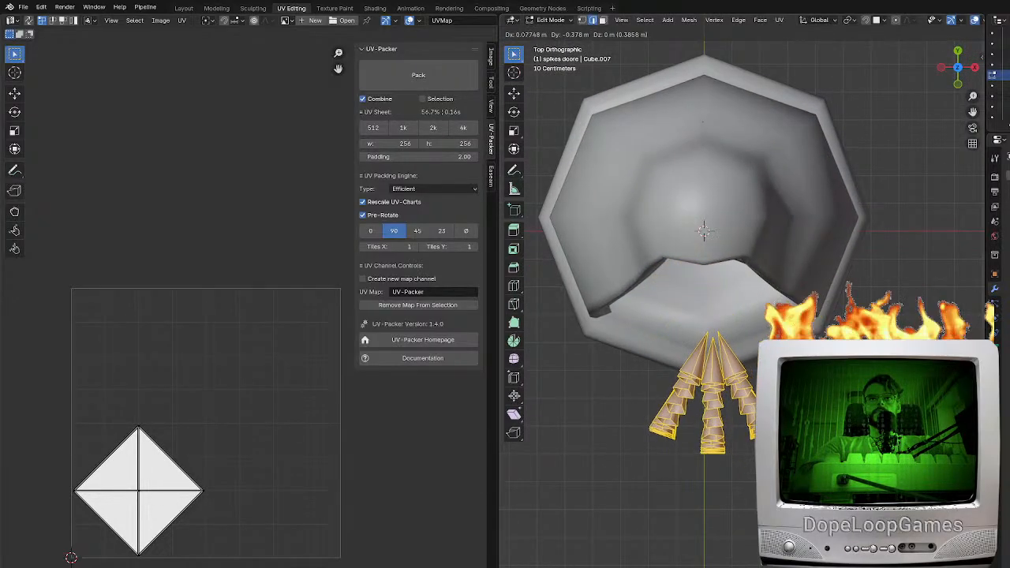
{"action": "left_click", "coordinate": [710, 386]}
{"action": "middle_click_drag", "start_coordinate": [710, 387], "coordinate": [771, 299]}
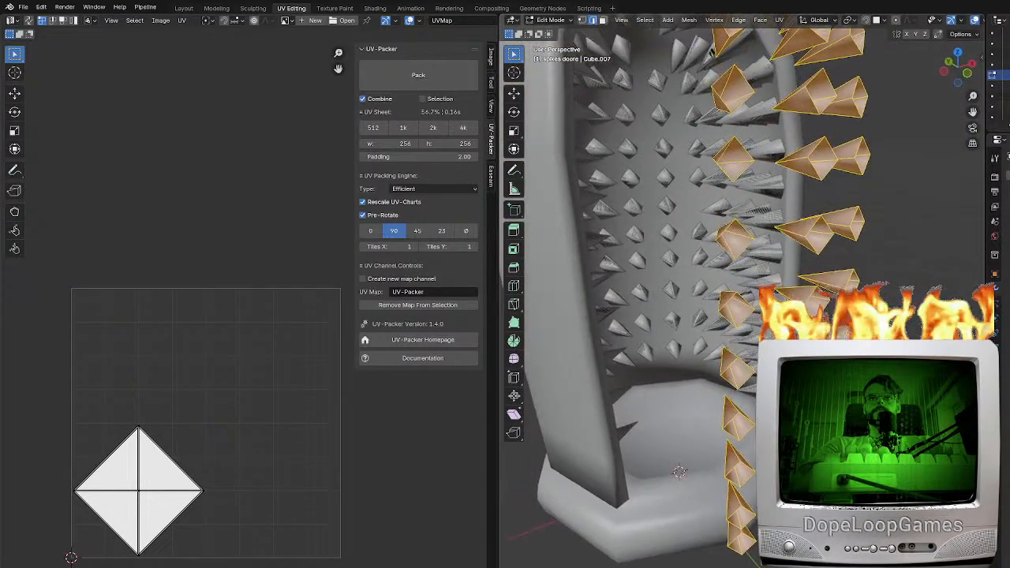
Join the spikes doore.001 object into spikes inside.002
{"action": "key", "text": "Tab"}
{"action": "left_click", "coordinate": [1000, 96]}
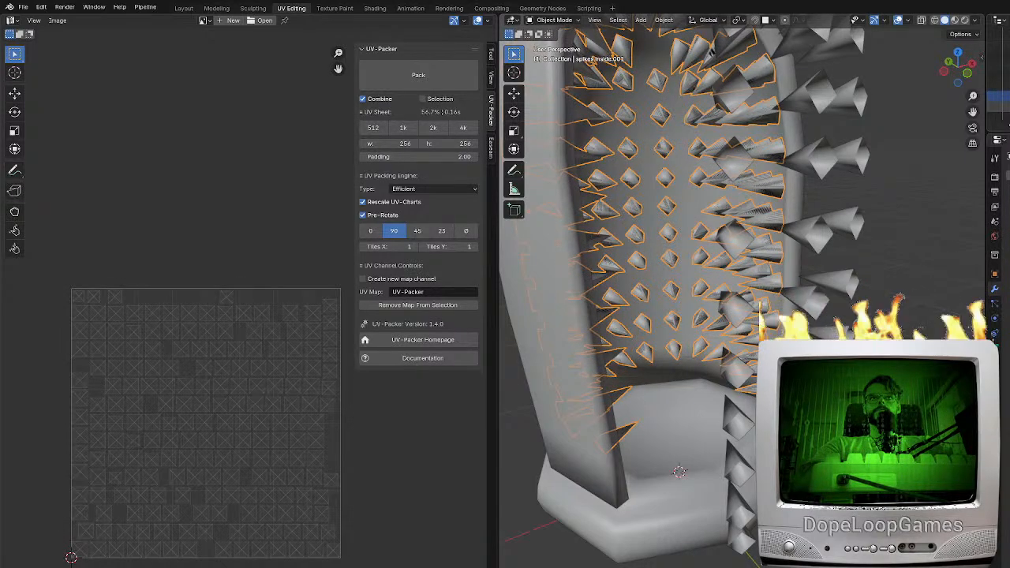
{"action": "left_click", "coordinate": [998, 75]}
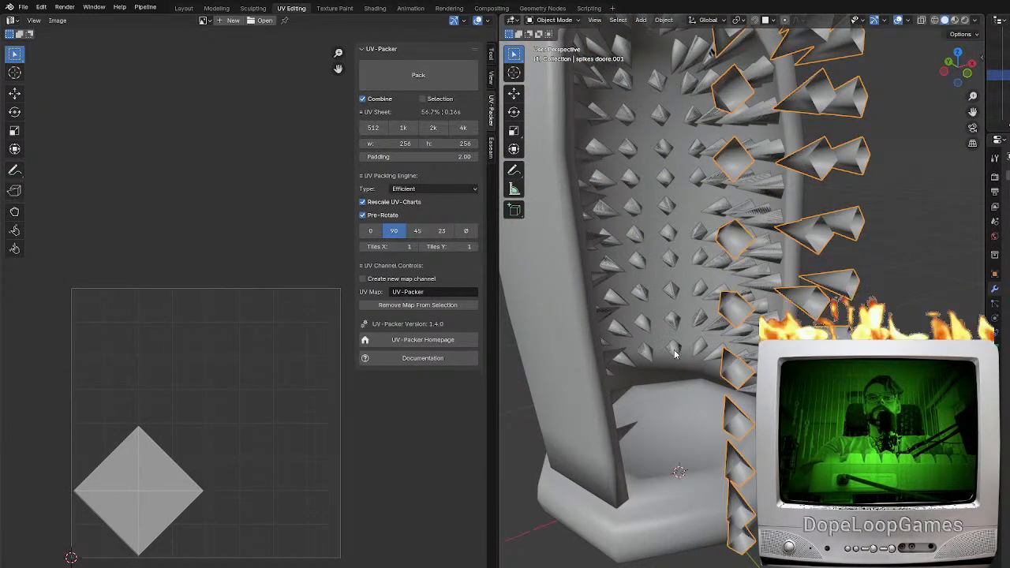
{"action": "left_click", "coordinate": [998, 107], "text": "ctrl"}
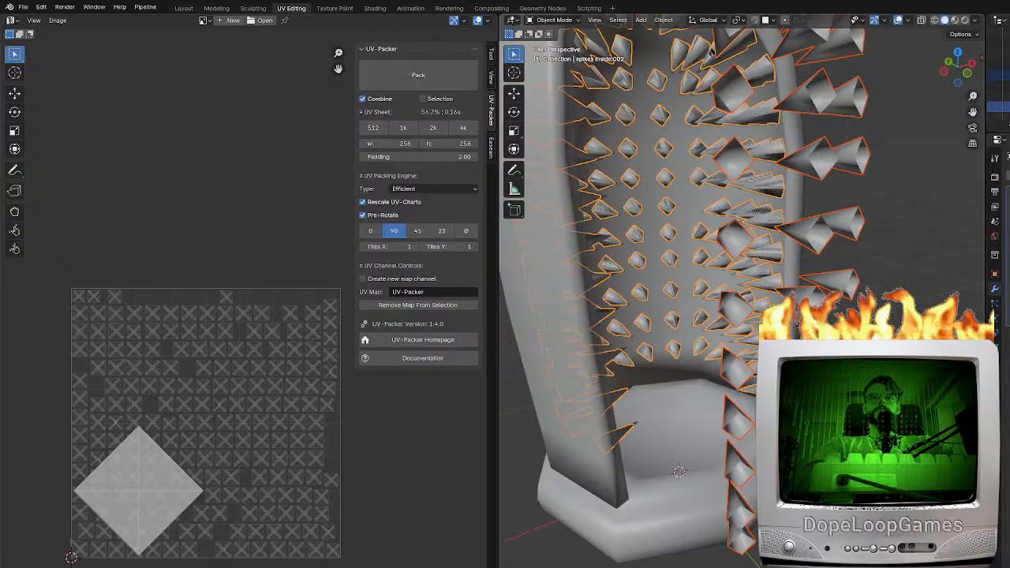
{"action": "key", "text": "ctrl+j"}
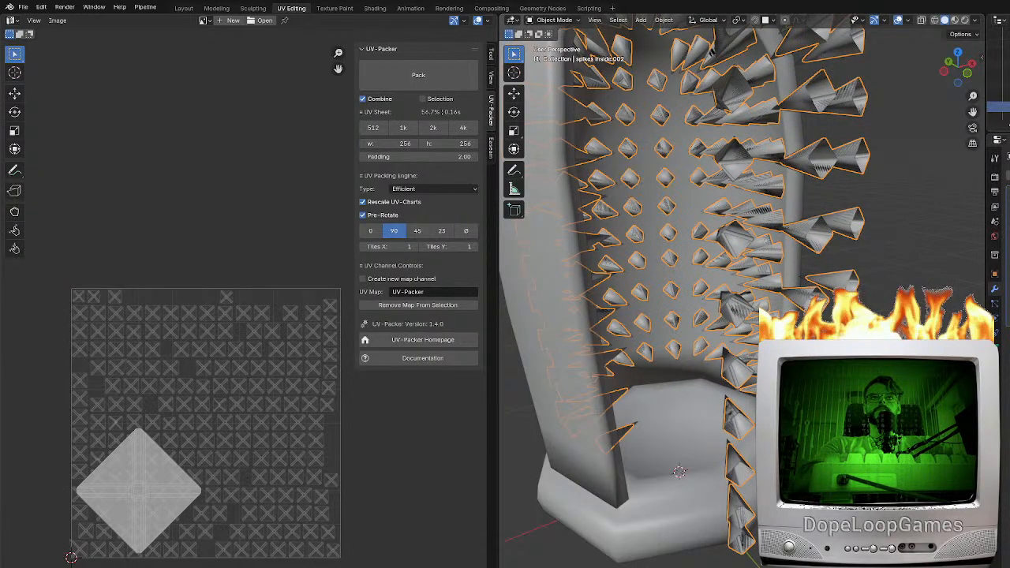
{"action": "middle_click_drag", "start_coordinate": [712, 319], "coordinate": [701, 335]}
{"action": "key", "text": "g"}
{"action": "right_click", "coordinate": [746, 235]}
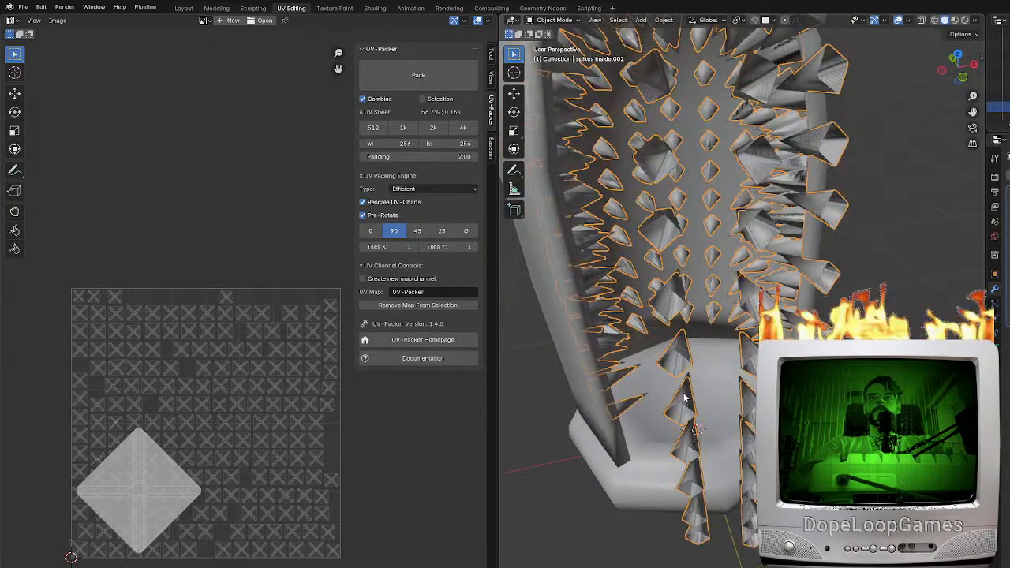
Join the spikes doore object into spikes inside.001 and unwrap the whole combined mesh
{"action": "left_click", "coordinate": [685, 398]}
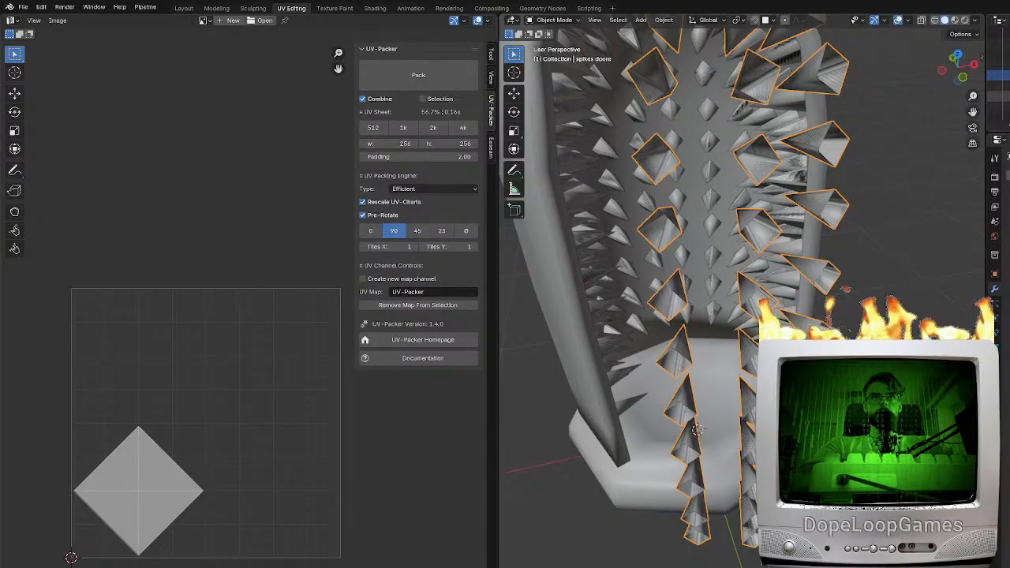
{"action": "left_click", "coordinate": [698, 429], "text": "shift"}
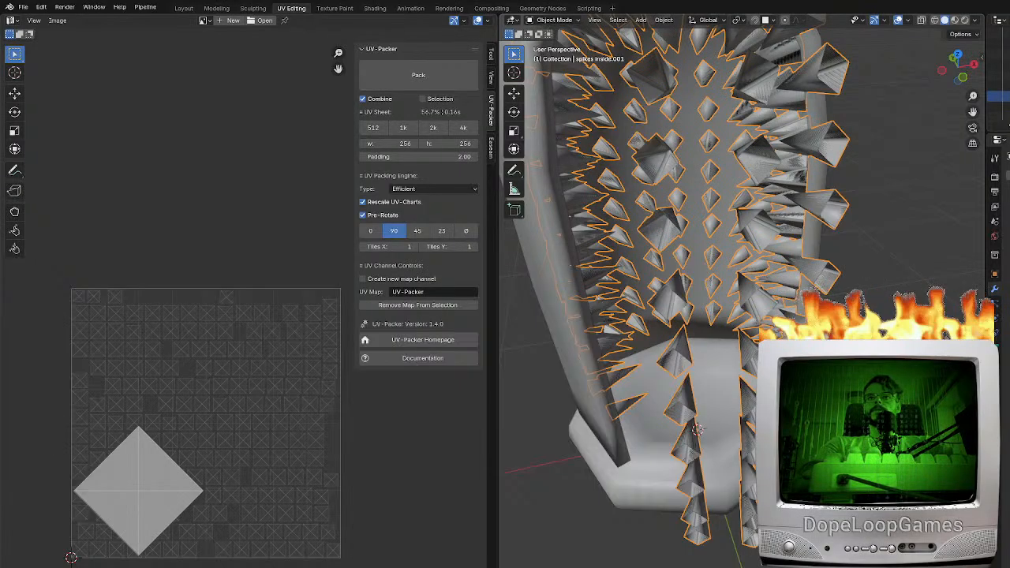
{"action": "key", "text": "Tab"}
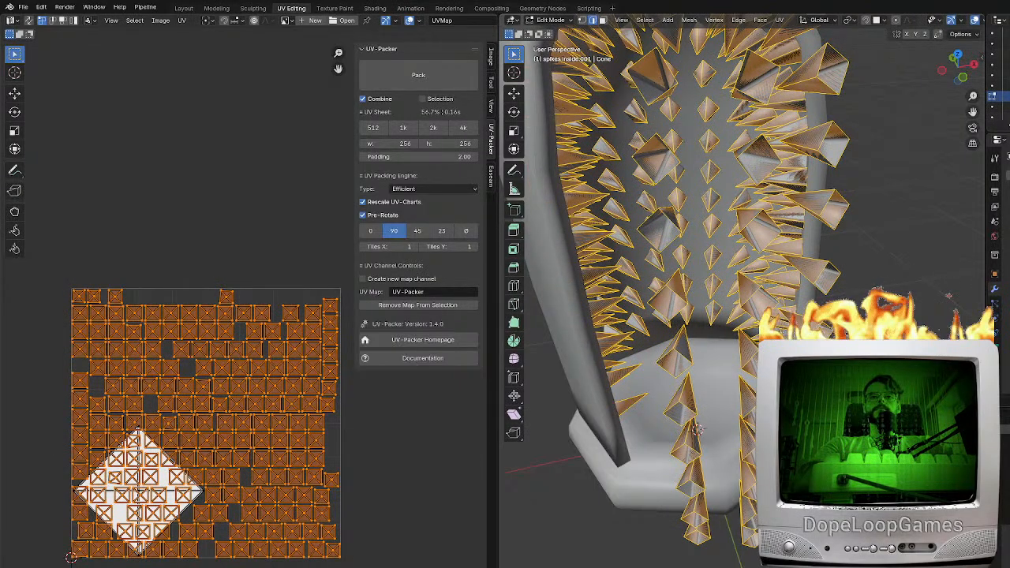
{"action": "key", "text": "u"}
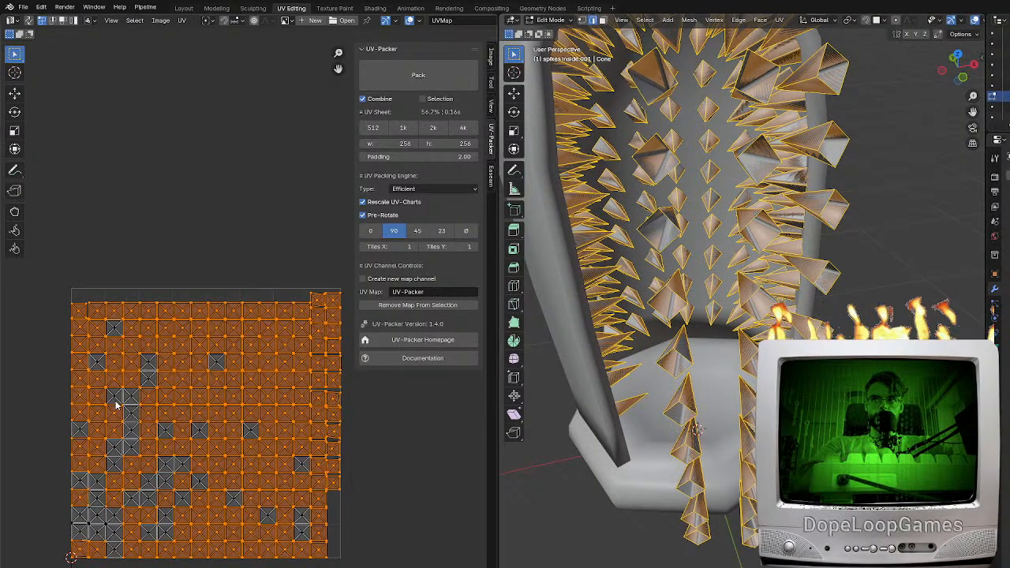
Pack the combined spikes' UV islands with UV-Packer, using a 512 × 512 sheet size
{"action": "left_click", "coordinate": [426, 83]}
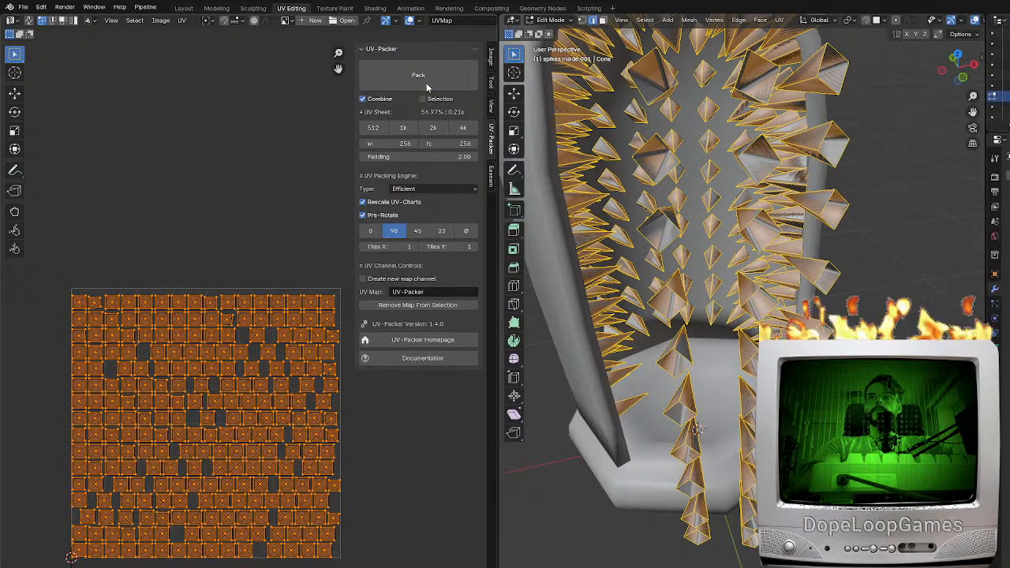
{"action": "left_click", "coordinate": [372, 127]}
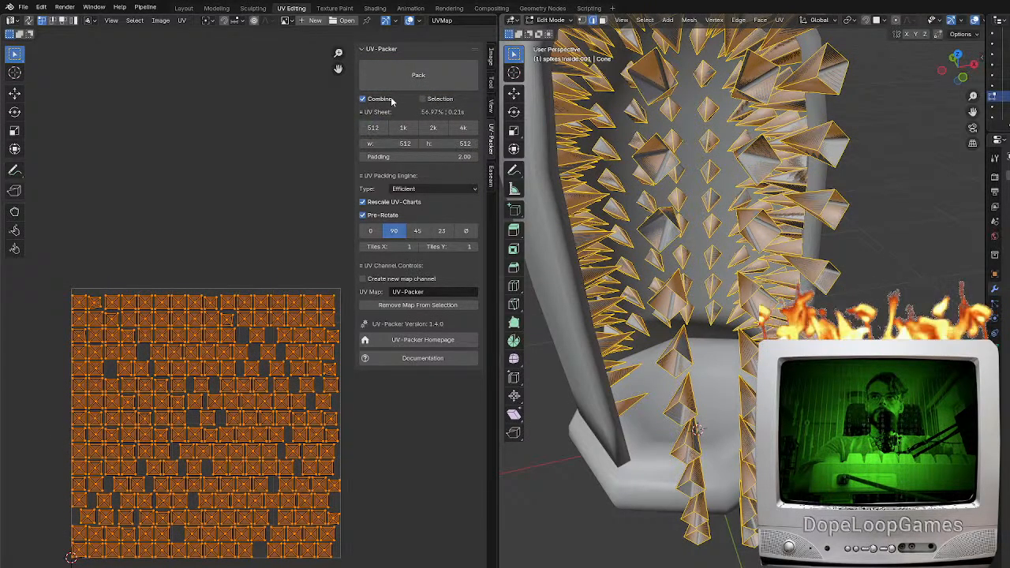
{"action": "left_click", "coordinate": [402, 85]}
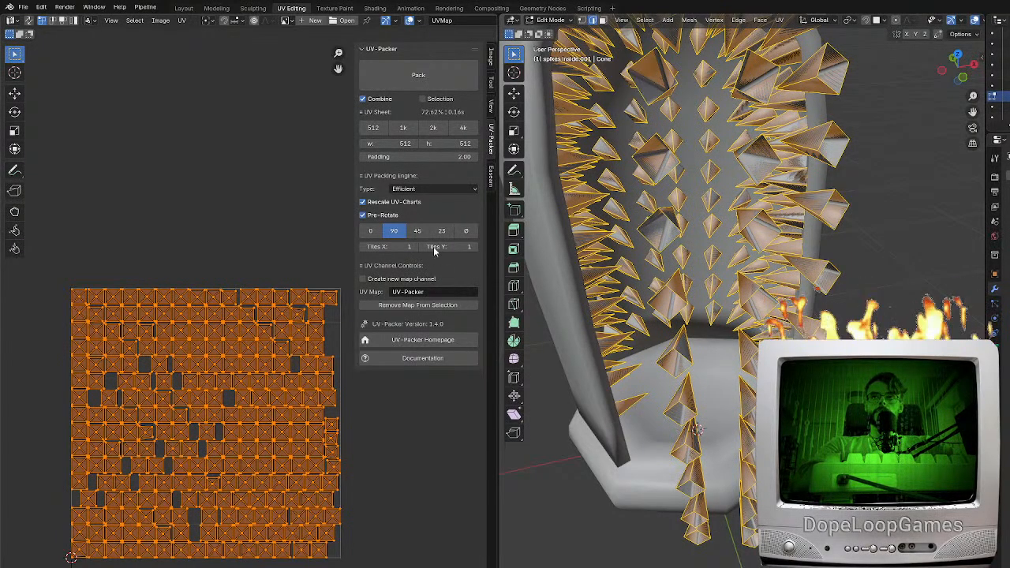
Export the combined spikes inside.001 mesh and the combined spikes inside.002 mesh separately
{"action": "left_click", "coordinate": [24, 7]}
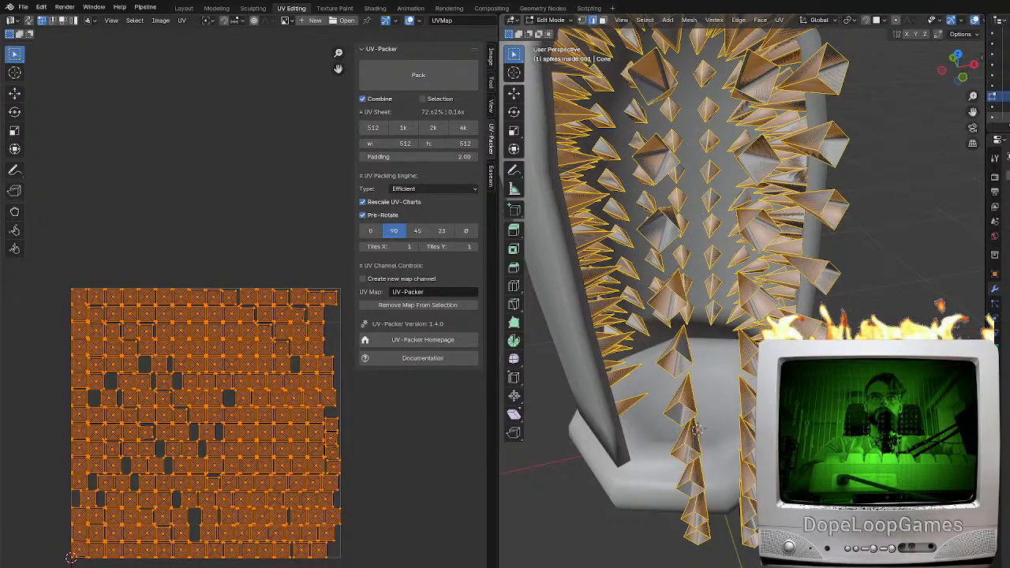
{"action": "key", "text": "Tab"}
{"action": "left_click", "coordinate": [999, 107]}
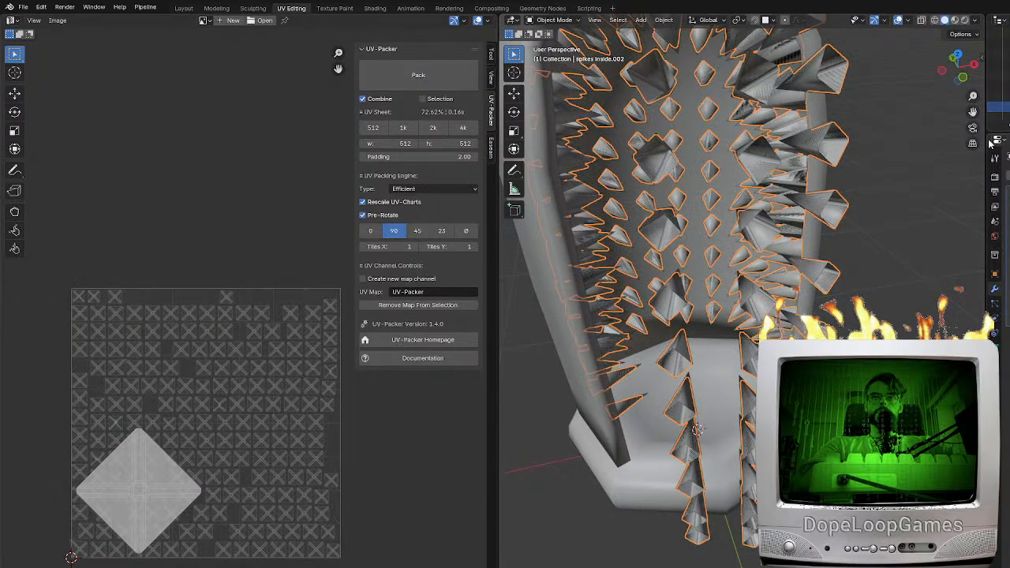
{"action": "left_click", "coordinate": [23, 7]}
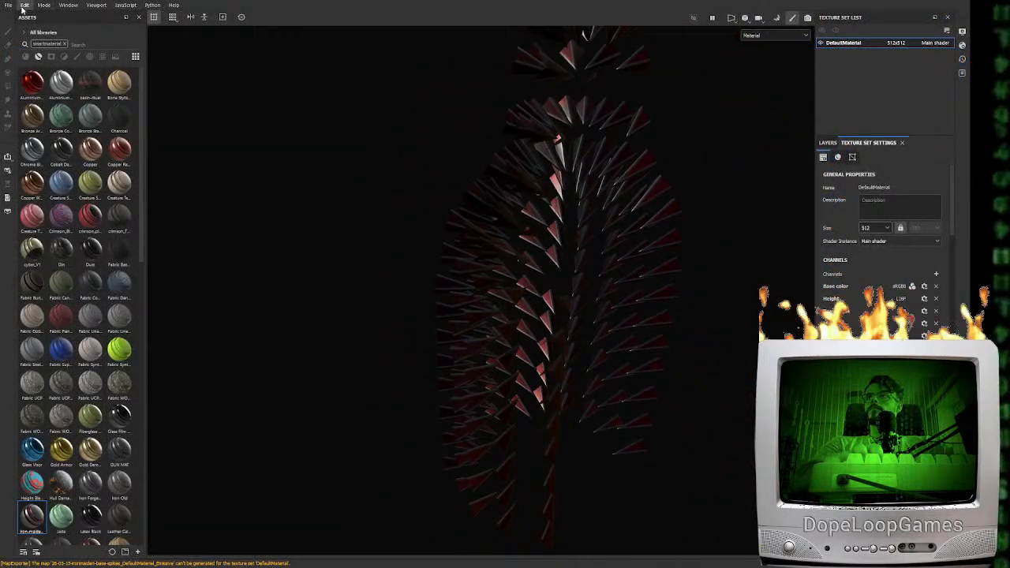
In Substance 3D Painter, rebake the mesh maps for the updated spikes and export their textures
{"action": "left_click_drag", "start_coordinate": [265, 156], "coordinate": [615, 394], "text": "alt"}
{"action": "scroll", "coordinate": [907, 237], "scroll_direction": "down", "scroll_amount": 6}
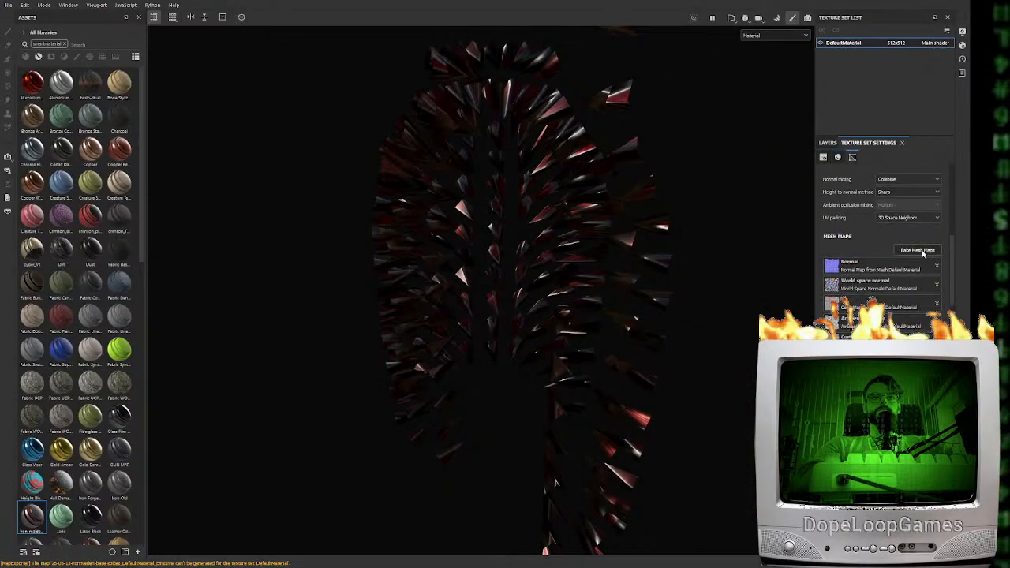
{"action": "left_click", "coordinate": [917, 250]}
{"action": "left_click", "coordinate": [591, 536]}
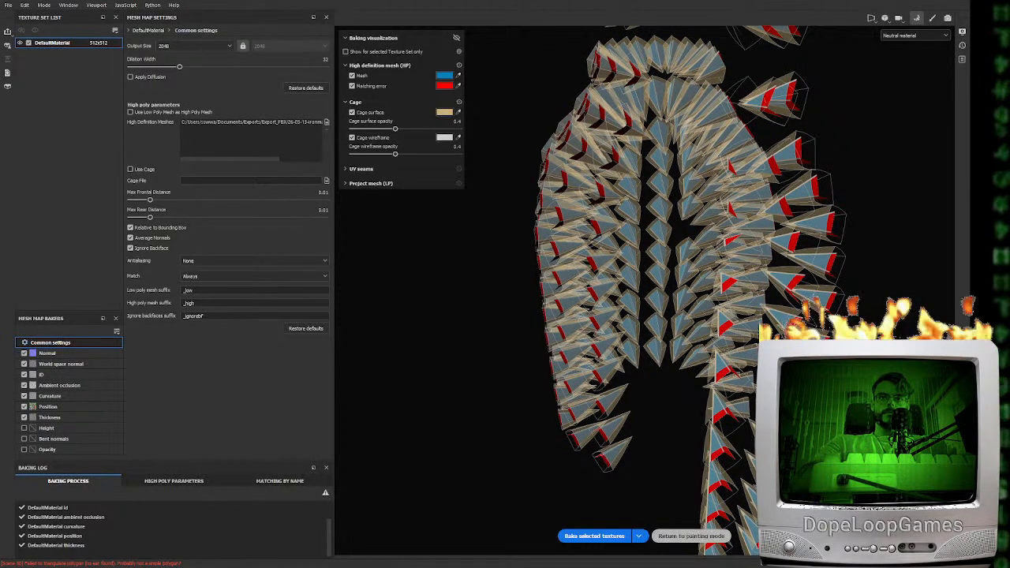
{"action": "left_click", "coordinate": [669, 537]}
{"action": "left_click_drag", "start_coordinate": [577, 381], "coordinate": [542, 380], "text": "alt"}
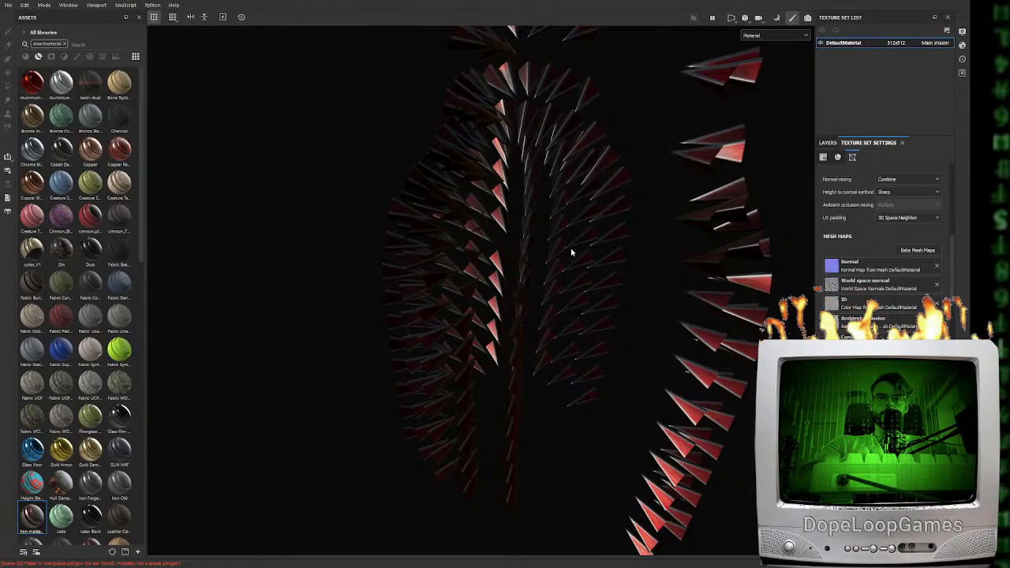
{"action": "key", "text": "ctrl+shift+e"}
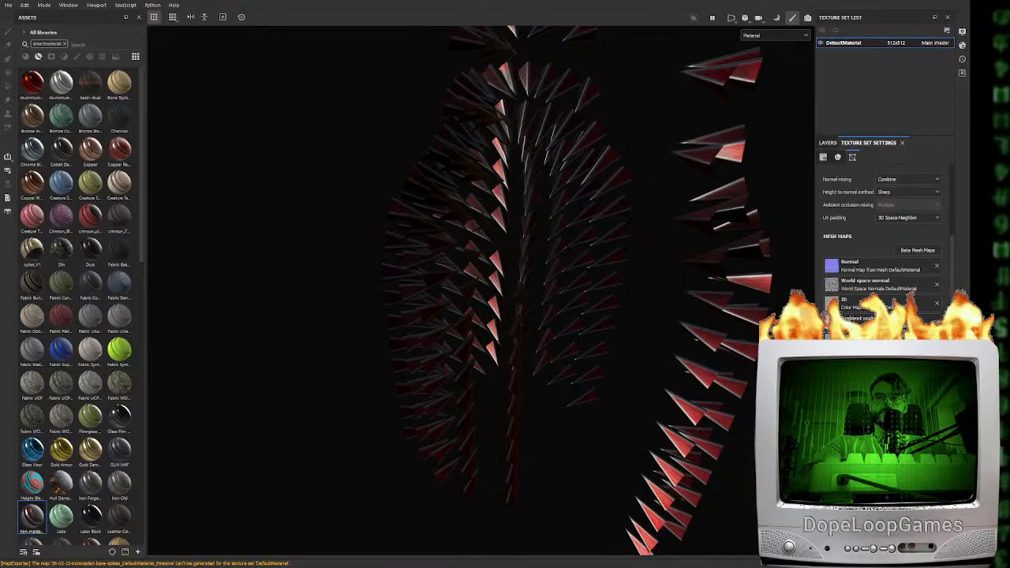
In Unreal Engine, reimport the spikes mesh used by 26-03-13-ironmaiden-base-low3 and check it in the level
{"action": "key", "text": "alt+Tab"}
{"action": "left_click", "coordinate": [361, 340]}
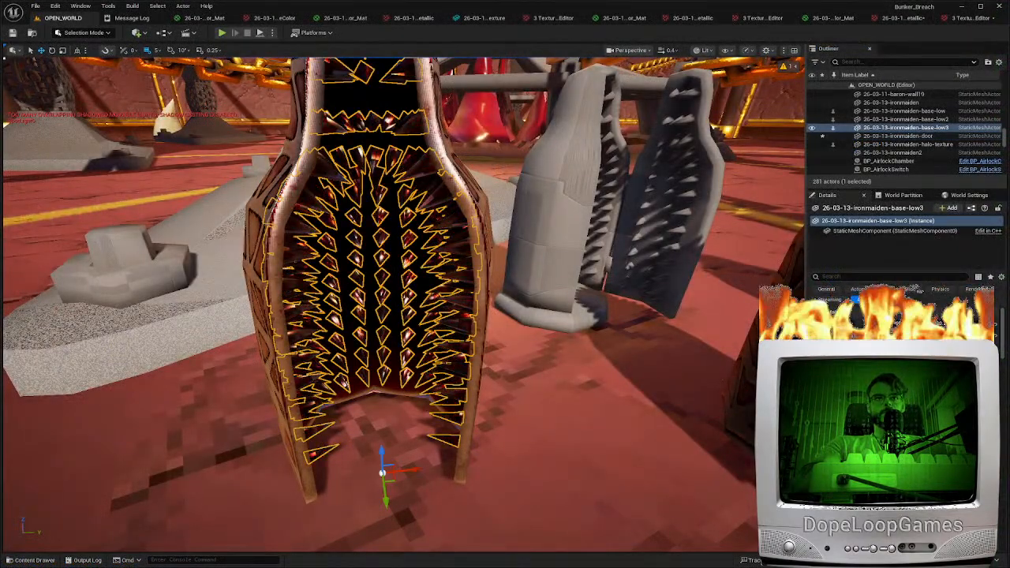
{"action": "key", "text": "ctrl+e"}
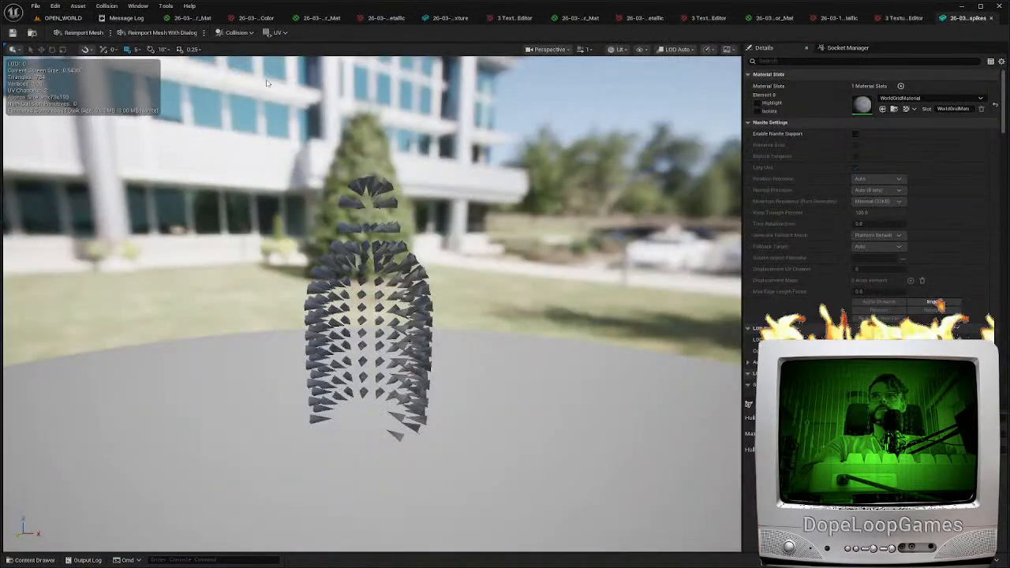
{"action": "left_click", "coordinate": [66, 21]}
{"action": "key", "text": "w"}
{"action": "right_click_drag", "start_coordinate": [260, 236], "coordinate": [332, 272]}
{"action": "key", "text": "s"}
{"action": "mouse_move", "coordinate": [313, 206]}
{"action": "right_mouse_down"}
{"action": "mouse_move", "coordinate": [245, 201]}
{"action": "mouse_move", "coordinate": [324, 207]}
{"action": "right_mouse_up"}
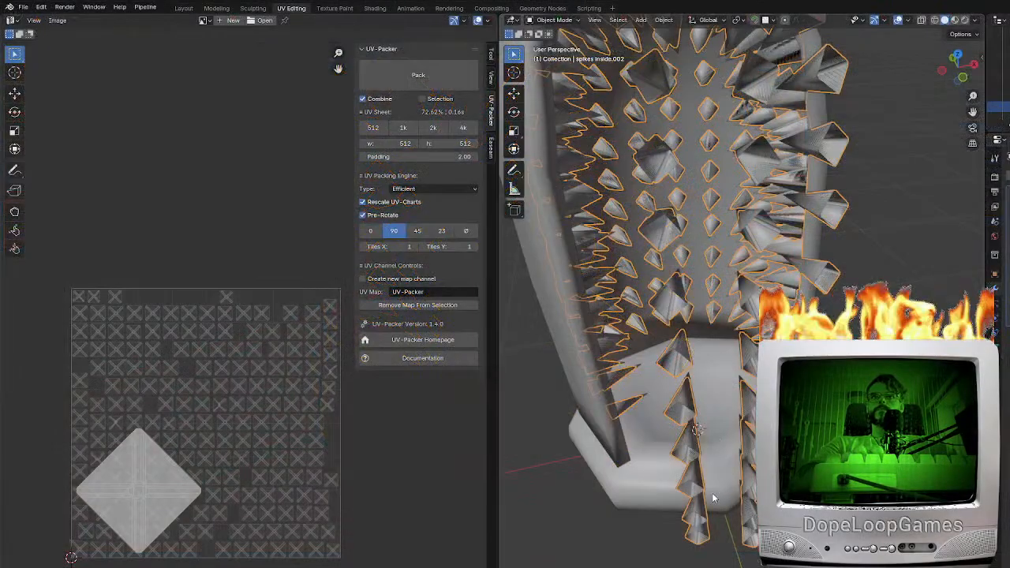
Load the stand into a Substance 3D Painter project with a 256 × 256 texture set and open mesh map baking
{"action": "middle_click_drag", "start_coordinate": [712, 499], "coordinate": [805, 491]}
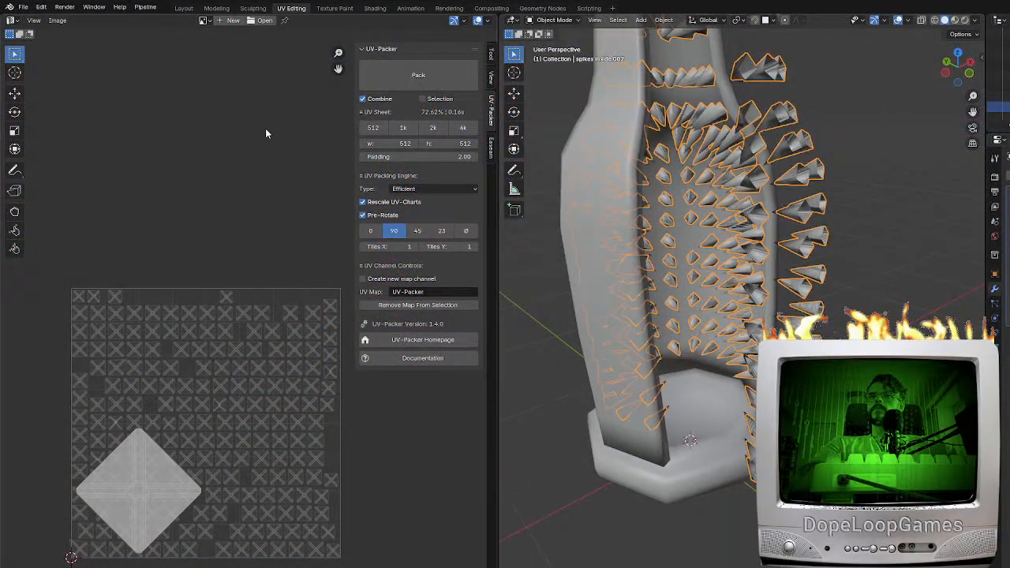
{"action": "left_click", "coordinate": [678, 469]}
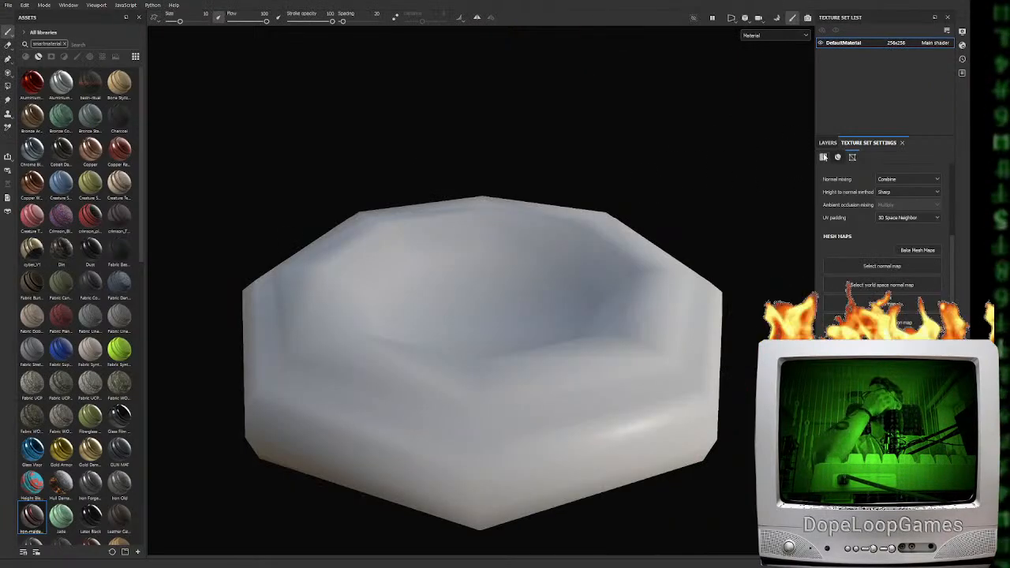
{"action": "left_click", "coordinate": [915, 250]}
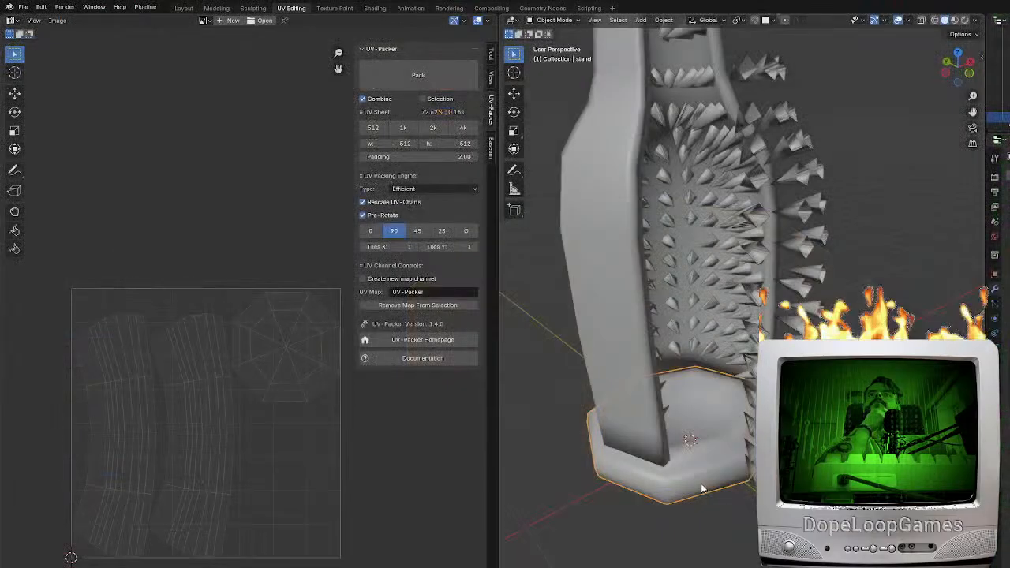
Switch back to Blender and add a Subdivision Surface modifier to the stand
{"action": "left_click", "coordinate": [1008, 175]}
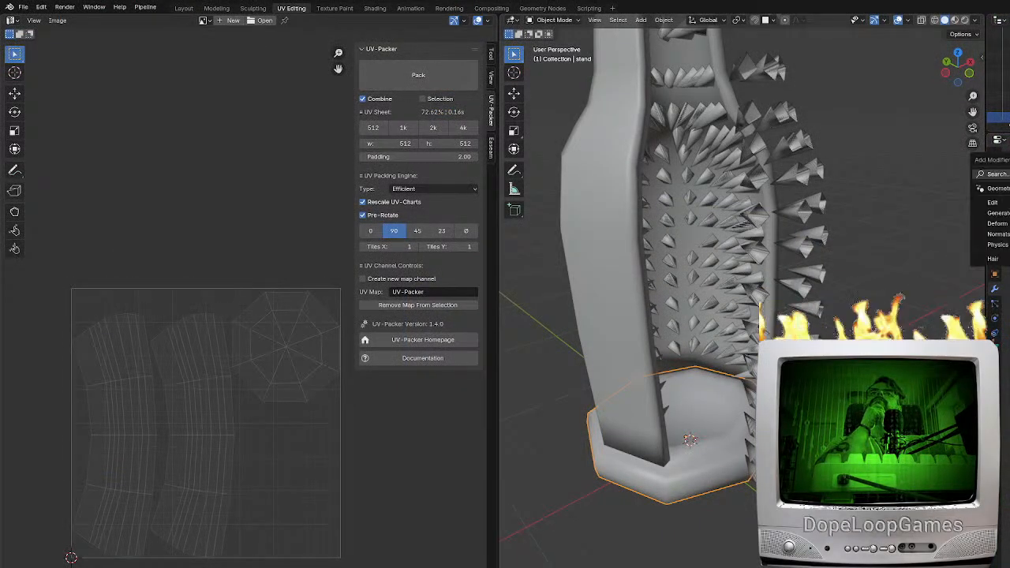
{"action": "left_click", "coordinate": [1006, 174]}
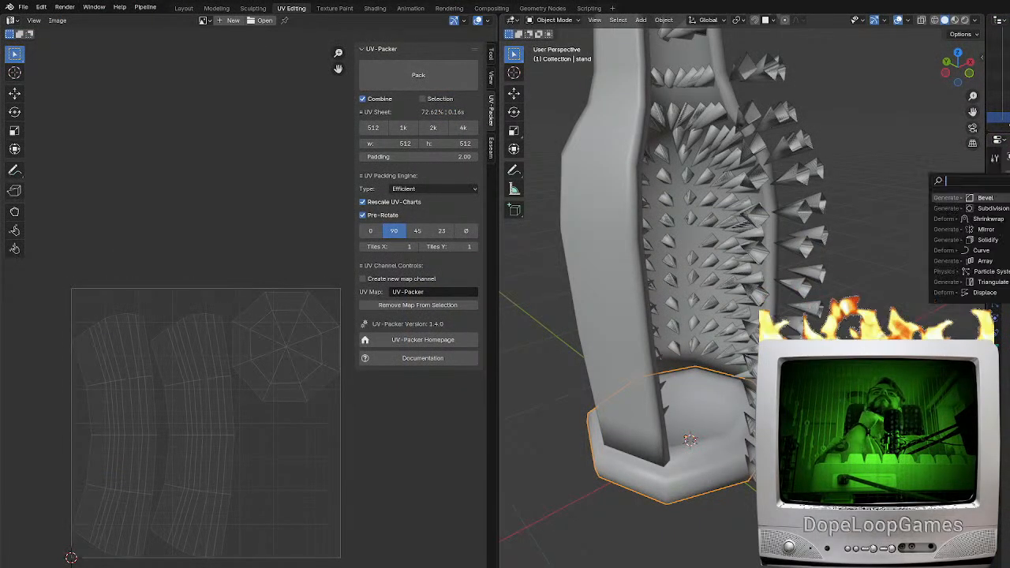
{"action": "left_click", "coordinate": [993, 207]}
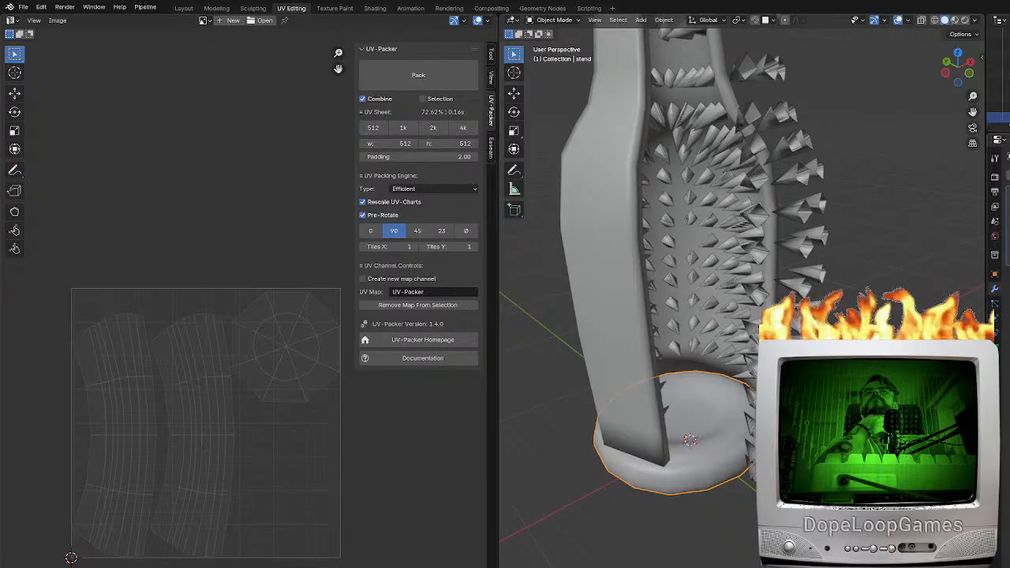
Undo the stand's Subdivision Surface modifier and add a Bevel modifier instead
{"action": "key", "text": "ctrl+z"}
{"action": "left_click", "coordinate": [1008, 175]}
{"action": "left_click", "coordinate": [1006, 175]}
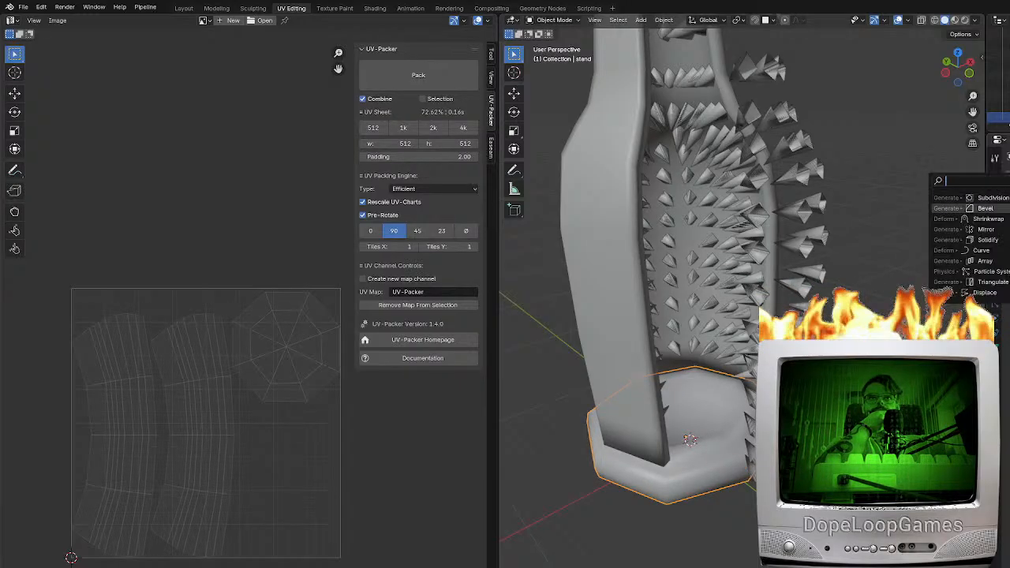
{"action": "left_click", "coordinate": [1000, 207]}
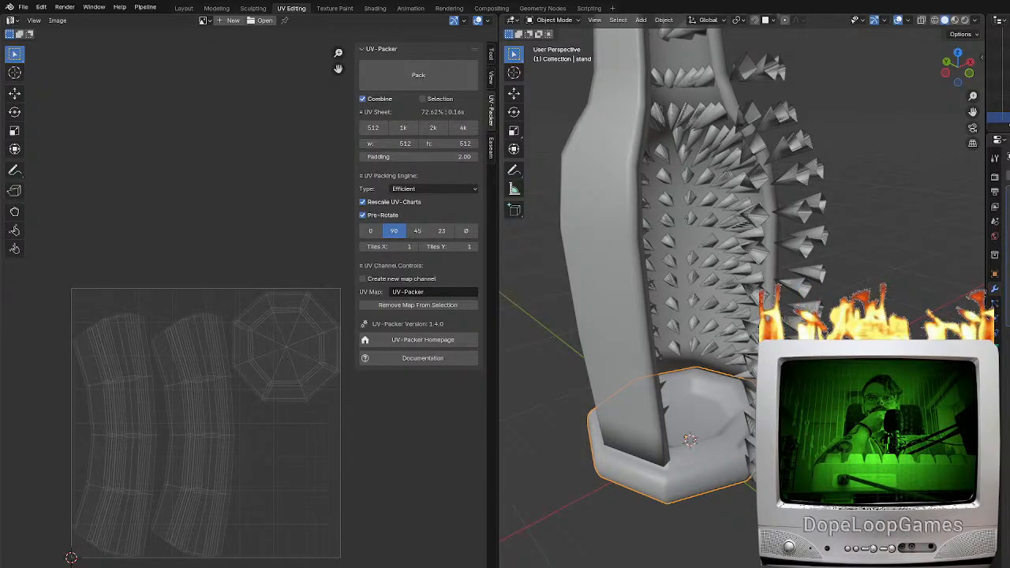
Export the bevelled stand as a high-poly FBX mesh and bake the stand's mesh maps from it in Substance 3D Painter
{"action": "left_click", "coordinate": [23, 7]}
{"action": "mouse_move", "coordinate": [32, 167]}
{"action": "left_click", "coordinate": [156, 264]}
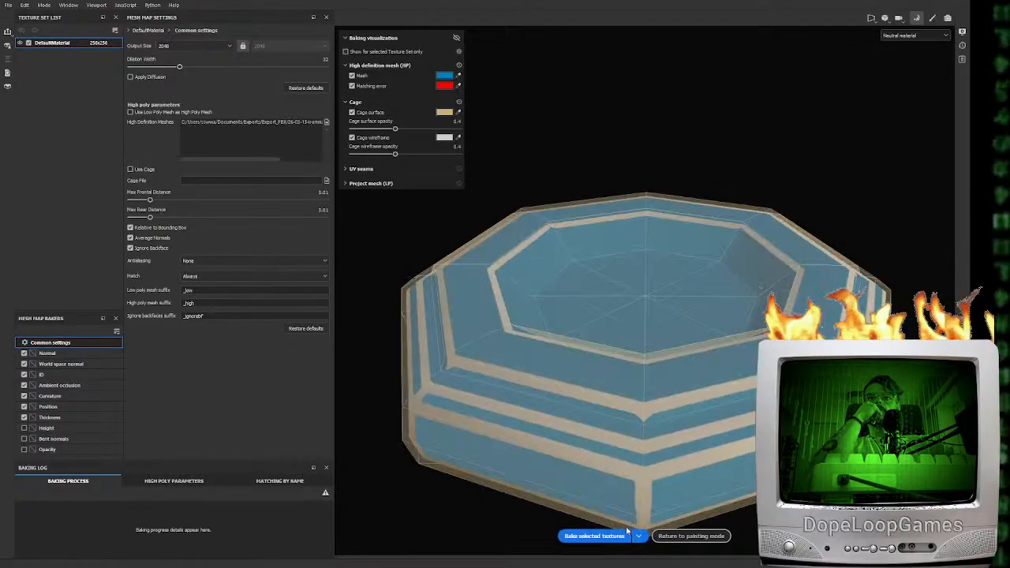
{"action": "left_click", "coordinate": [623, 535]}
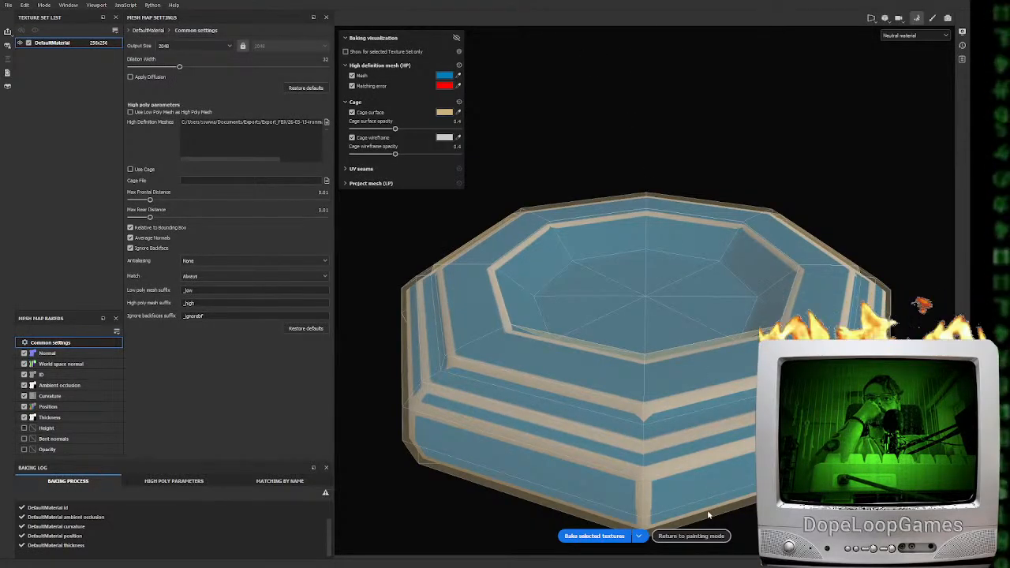
{"action": "left_click", "coordinate": [706, 536]}
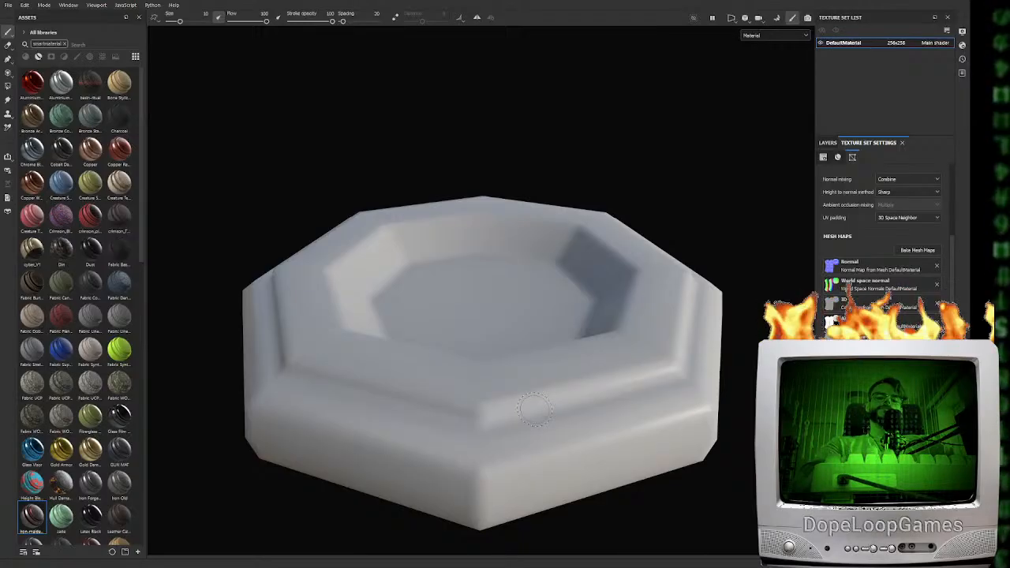
Apply the iron-maiden-mat smart material to the stand and inspect its layers, toggling the visibility of Folder 4
{"action": "left_click_drag", "start_coordinate": [85, 414], "coordinate": [420, 366]}
{"action": "left_click_drag", "start_coordinate": [583, 356], "coordinate": [491, 399], "text": "alt"}
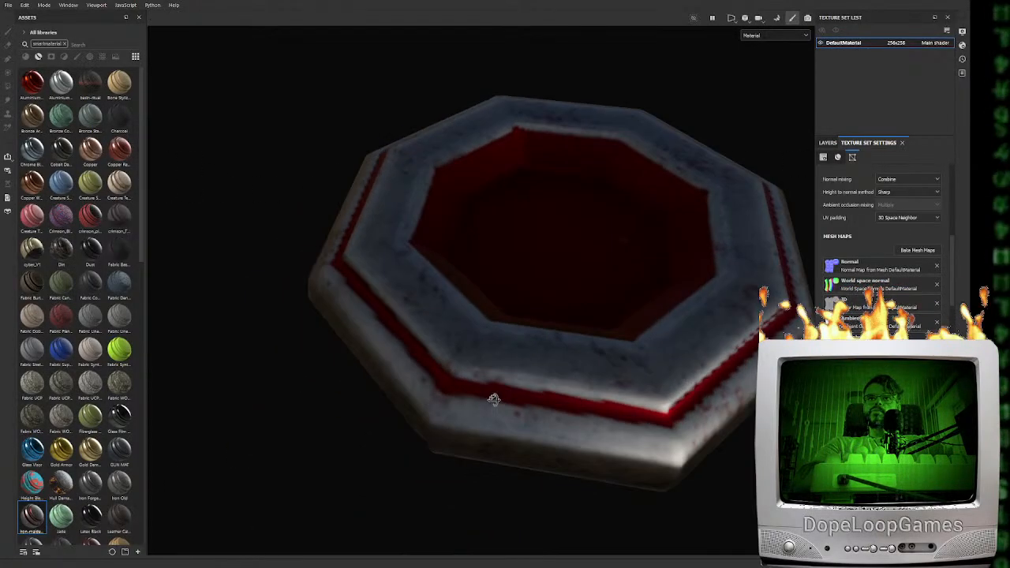
{"action": "left_click", "coordinate": [827, 143]}
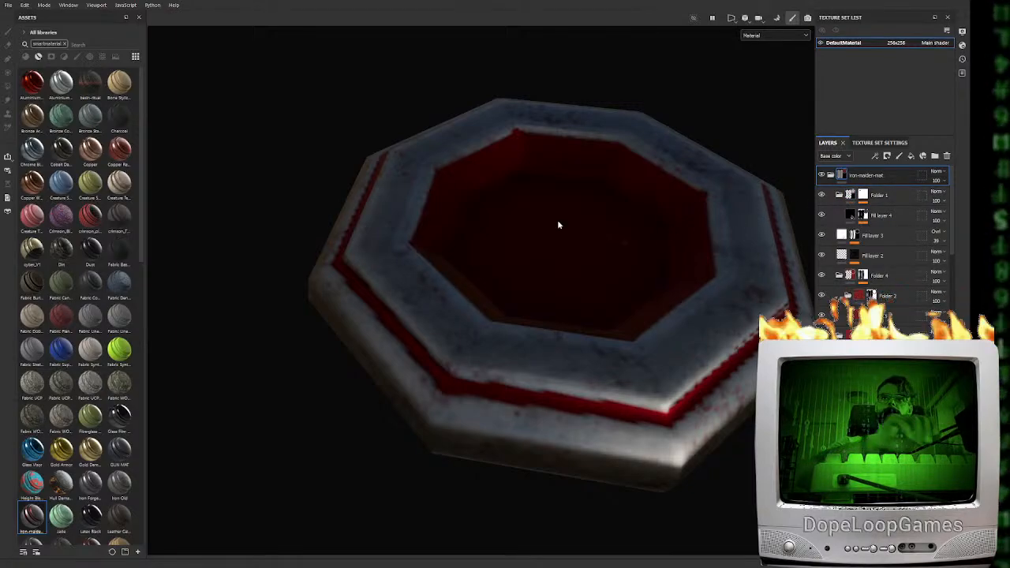
{"action": "left_click_drag", "start_coordinate": [514, 224], "coordinate": [620, 255], "text": "alt"}
{"action": "left_click_drag", "start_coordinate": [525, 263], "coordinate": [552, 229], "text": "alt"}
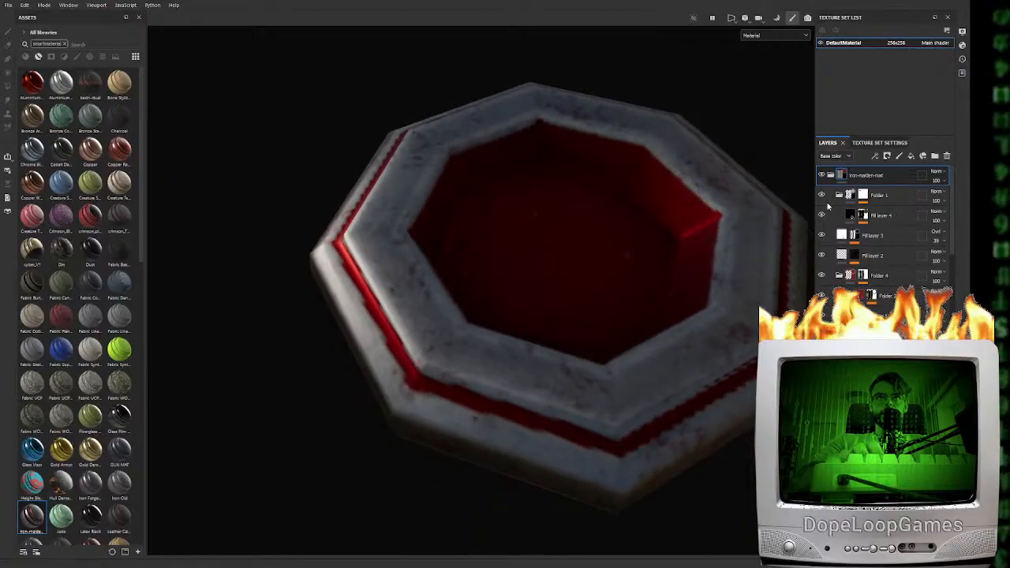
{"action": "left_click", "coordinate": [821, 275]}
{"action": "left_click", "coordinate": [822, 275]}
{"action": "left_click", "coordinate": [821, 276]}
{"action": "left_click_drag", "start_coordinate": [481, 331], "coordinate": [601, 312], "text": "alt"}
{"action": "right_click_drag", "start_coordinate": [601, 312], "coordinate": [507, 284], "text": "shift"}
Add a fill layer inside a new black-masked folder and use Polygon Fill to limit the mask to the stand's recessed floor
{"action": "left_click", "coordinate": [910, 156]}
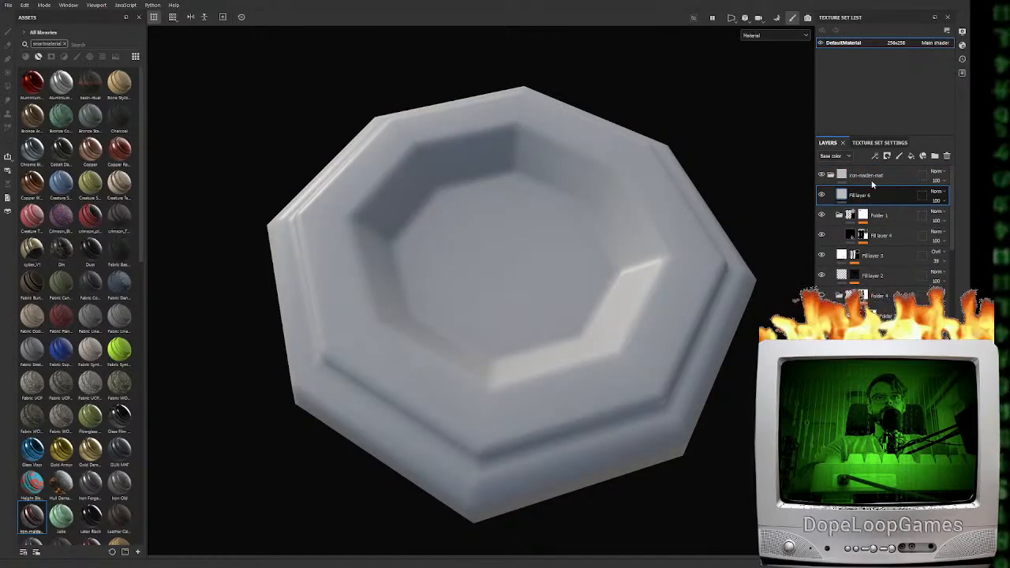
{"action": "left_click", "coordinate": [933, 156]}
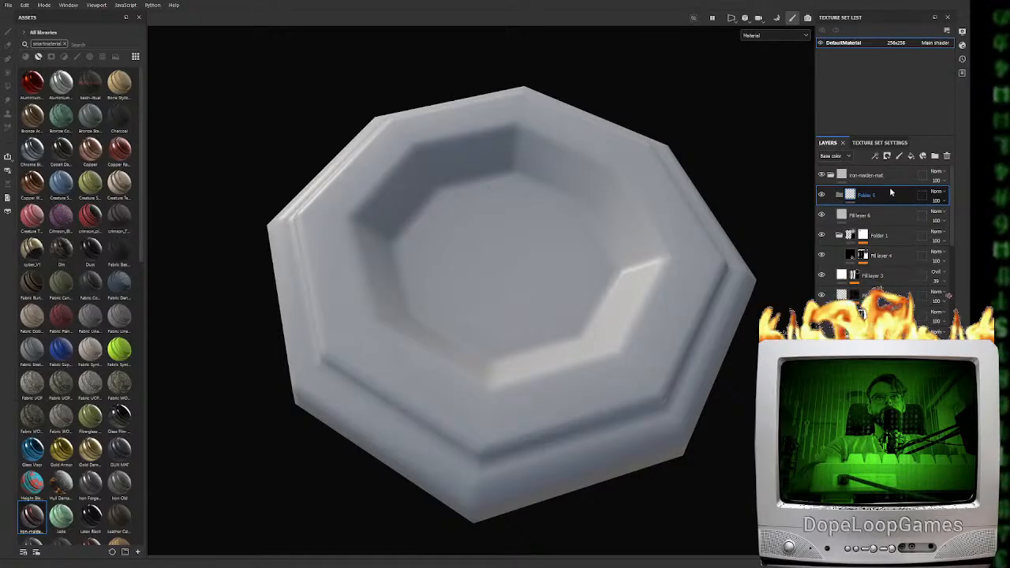
{"action": "left_click", "coordinate": [904, 216]}
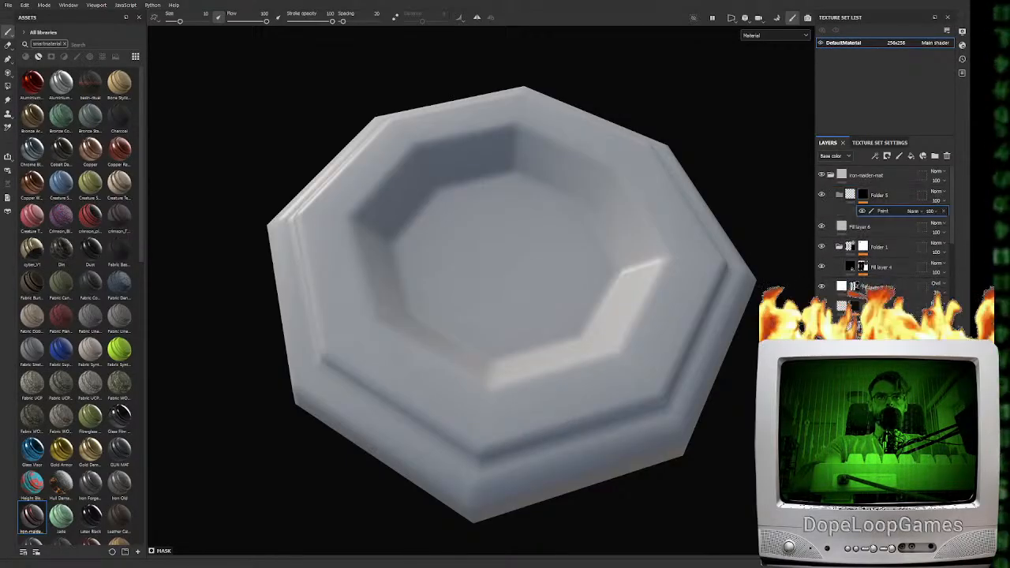
{"action": "left_click", "coordinate": [8, 87]}
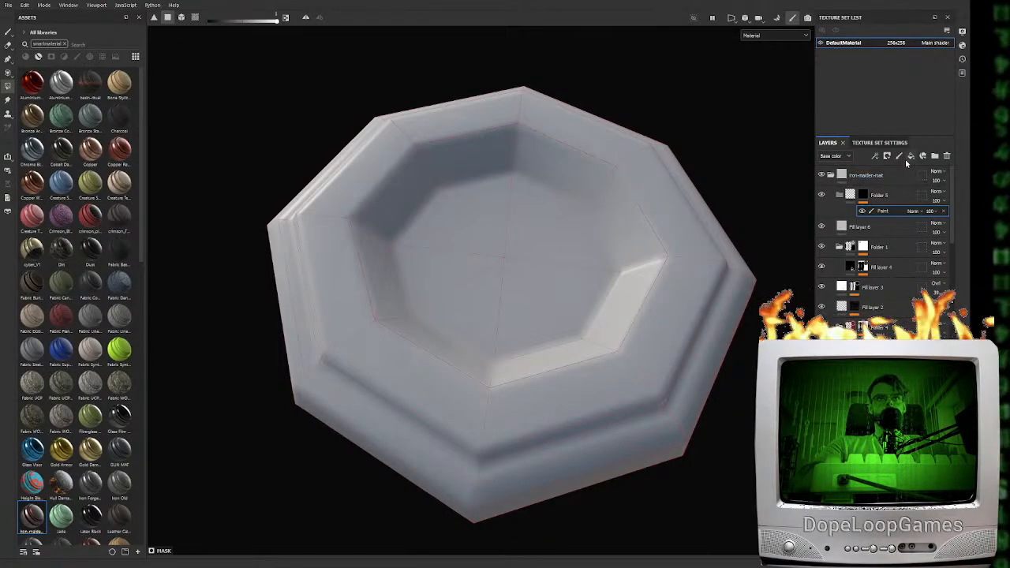
{"action": "left_click_drag", "start_coordinate": [839, 235], "coordinate": [871, 204]}
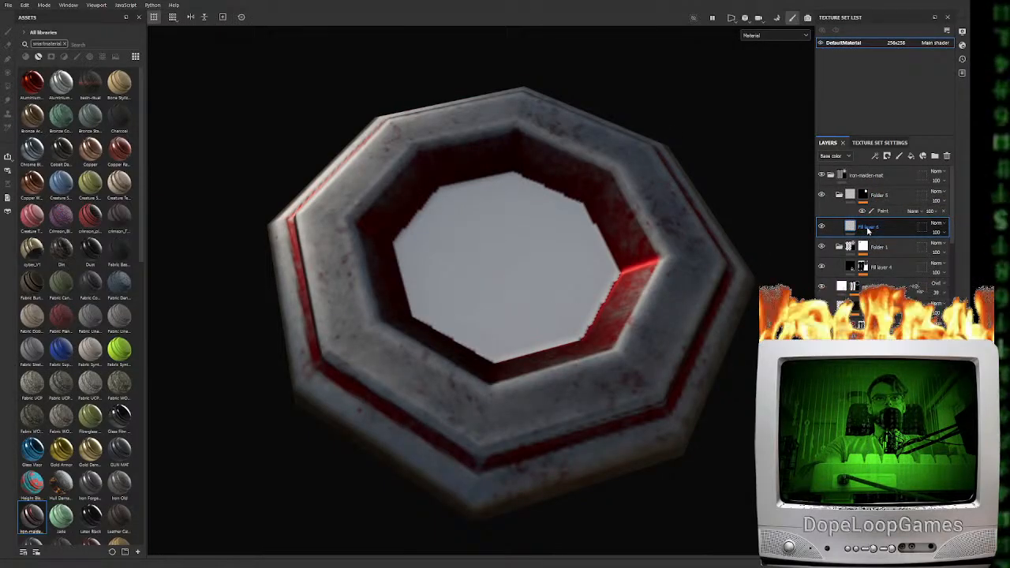
Mask the new fill layer with a Hexagon pattern and turn off its base colour so the pattern acts as surface relief
{"action": "left_click", "coordinate": [863, 226]}
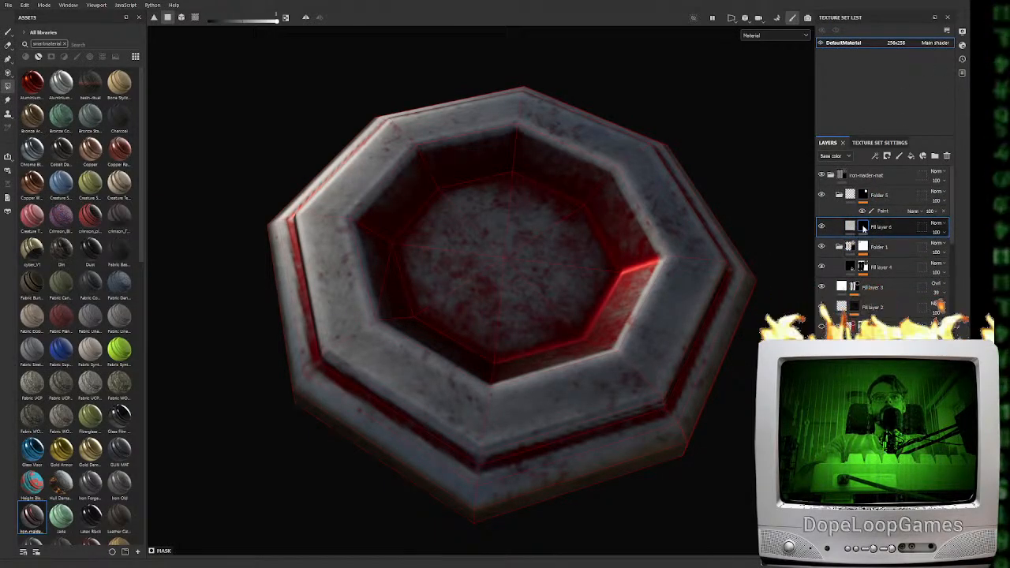
{"action": "left_click", "coordinate": [899, 303]}
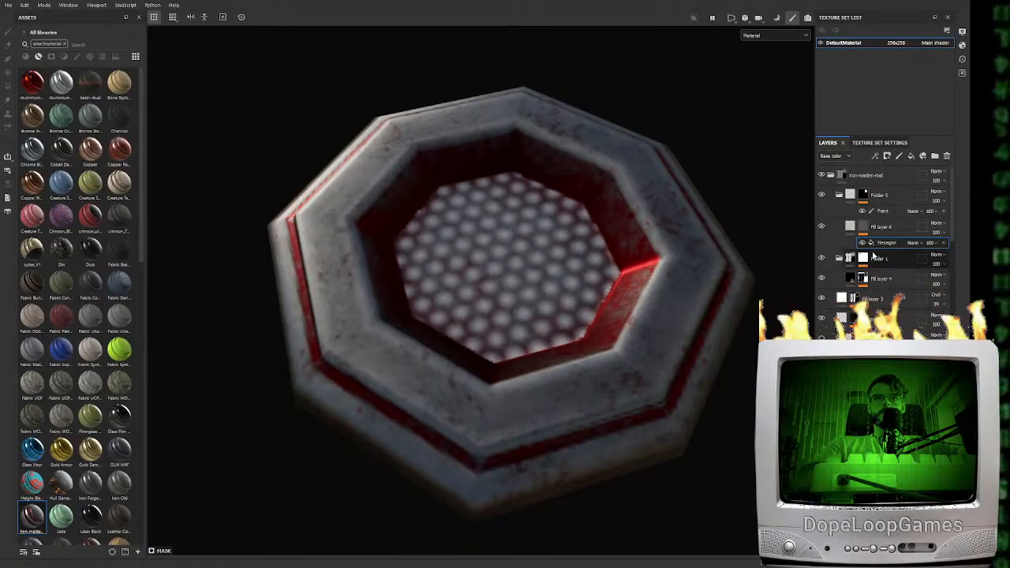
{"action": "left_click", "coordinate": [850, 227]}
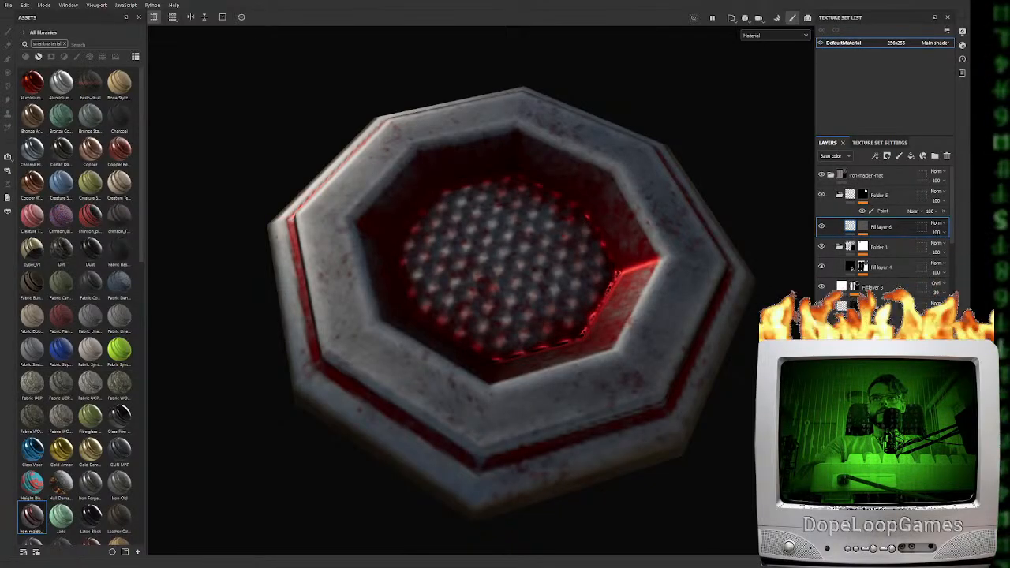
{"action": "left_click_drag", "start_coordinate": [560, 405], "coordinate": [546, 347], "text": "alt"}
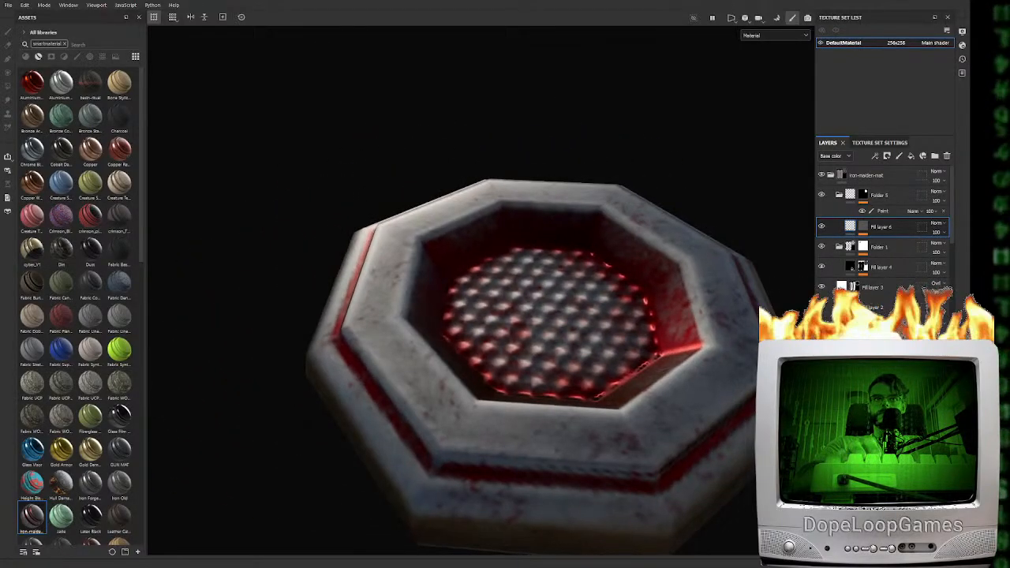
{"action": "left_click_drag", "start_coordinate": [676, 432], "coordinate": [662, 413], "text": "alt"}
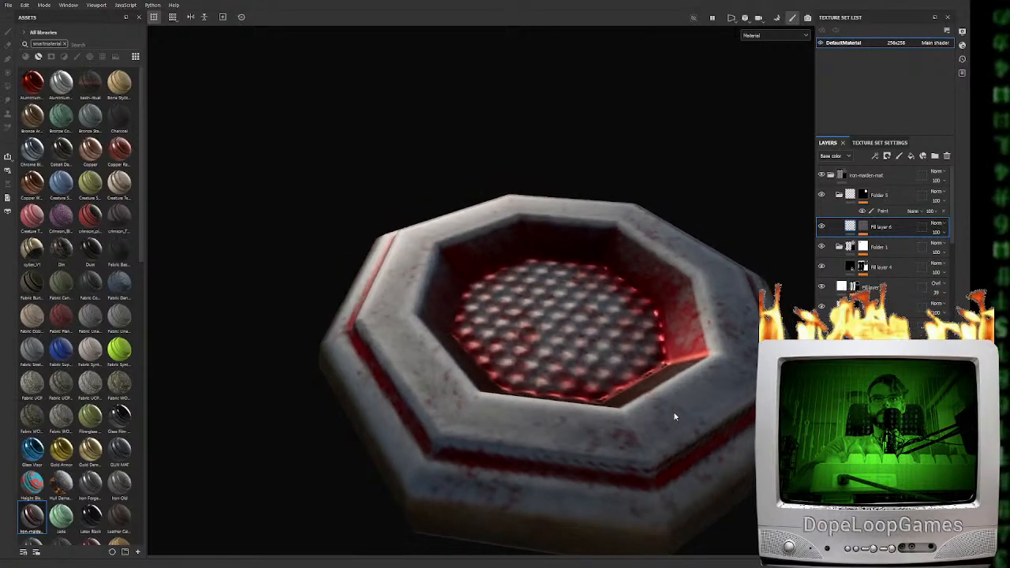
Adjust the Hexagon pattern in the fill layer's mask to form smaller, sharper studs on the recessed floor
{"action": "left_click", "coordinate": [863, 233]}
{"action": "left_click", "coordinate": [886, 244]}
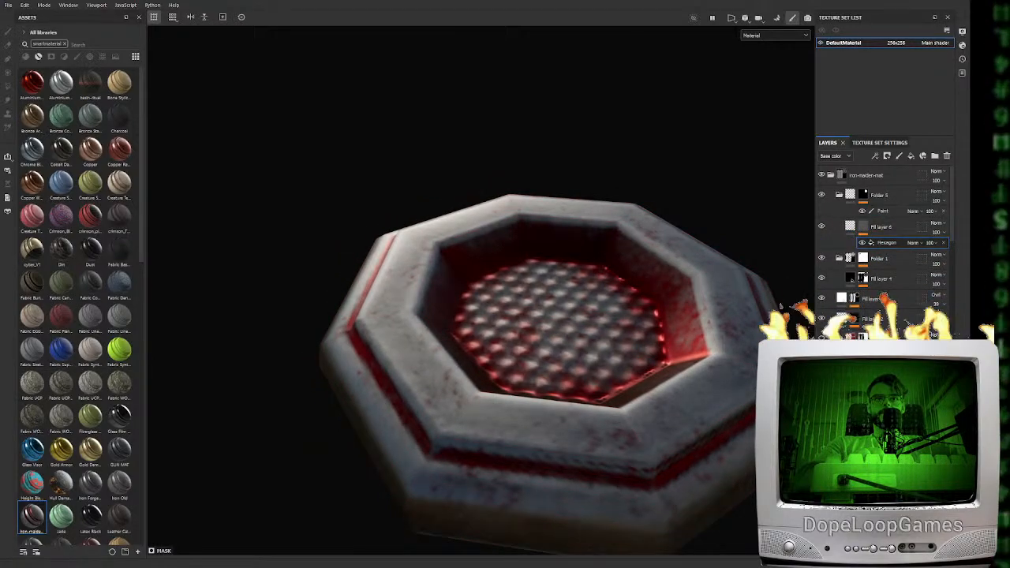
{"action": "left_click_drag", "start_coordinate": [514, 417], "coordinate": [556, 401], "text": "alt"}
{"action": "scroll", "coordinate": [597, 364], "scroll_direction": "up", "scroll_amount": 5}
{"action": "left_click_drag", "start_coordinate": [599, 362], "coordinate": [557, 383], "text": "alt"}
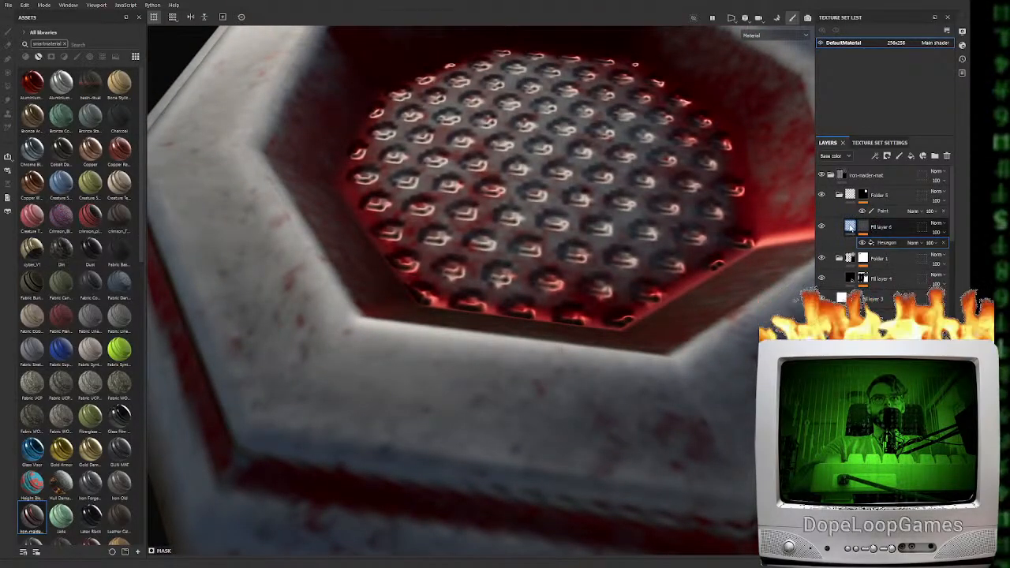
Turn the patterned fill layer's base colour back on and check the stand from other angles
{"action": "left_click", "coordinate": [852, 227]}
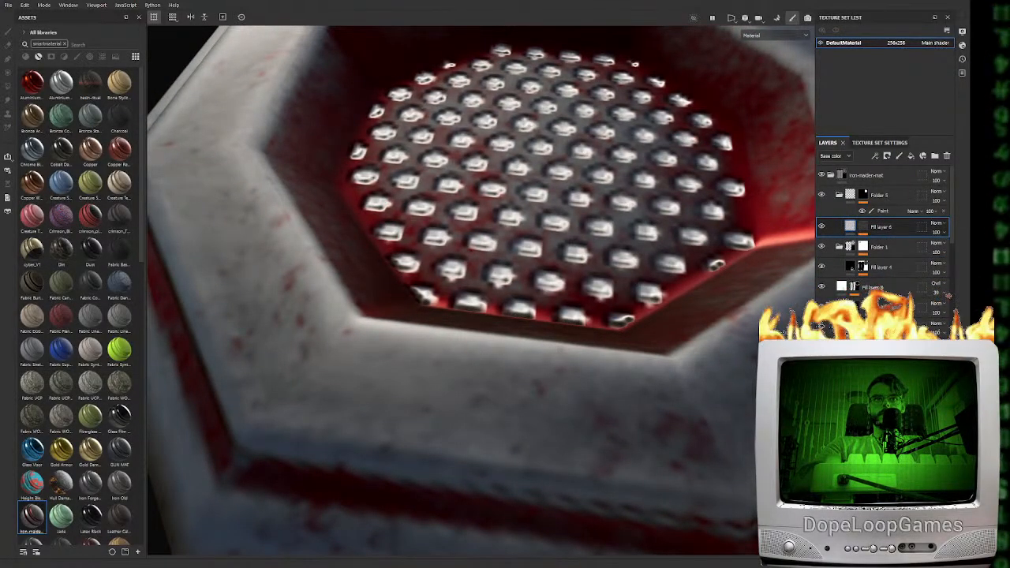
{"action": "left_click_drag", "start_coordinate": [503, 387], "coordinate": [523, 263], "text": "alt"}
{"action": "scroll", "coordinate": [593, 360], "scroll_direction": "down", "scroll_amount": 3}
{"action": "left_click_drag", "start_coordinate": [562, 293], "coordinate": [484, 360], "text": "alt"}
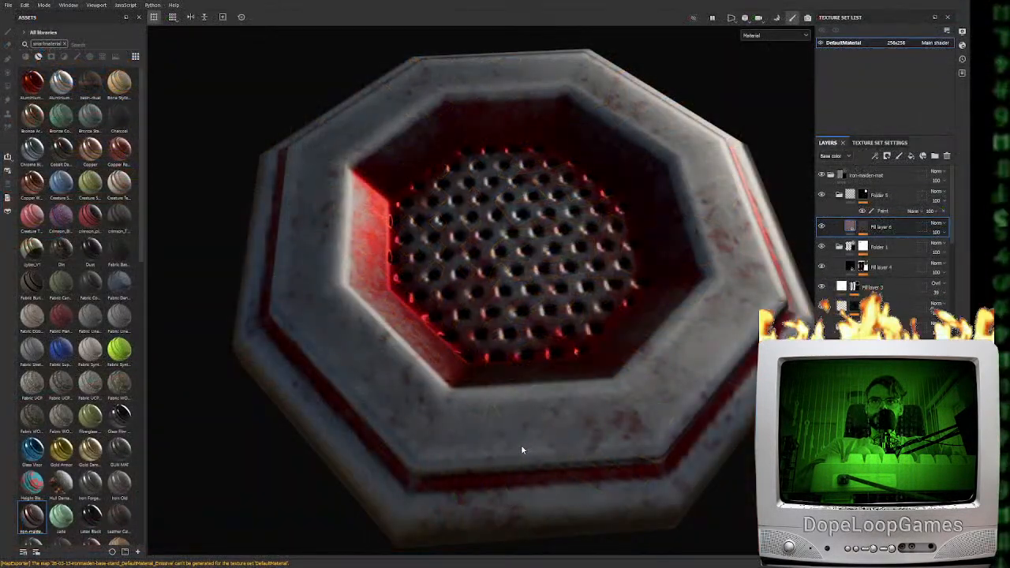
In Unreal Engine, search the content for "stand", create a material from the stand's base colour texture, and open that material
{"action": "left_click_drag", "start_coordinate": [520, 444], "coordinate": [571, 419], "text": "alt"}
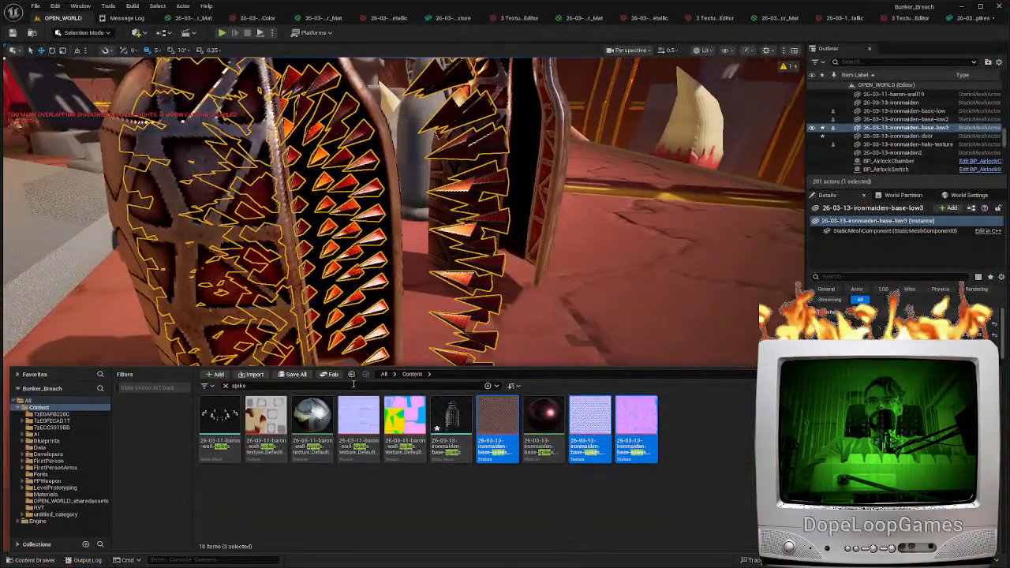
{"action": "left_click", "coordinate": [490, 419]}
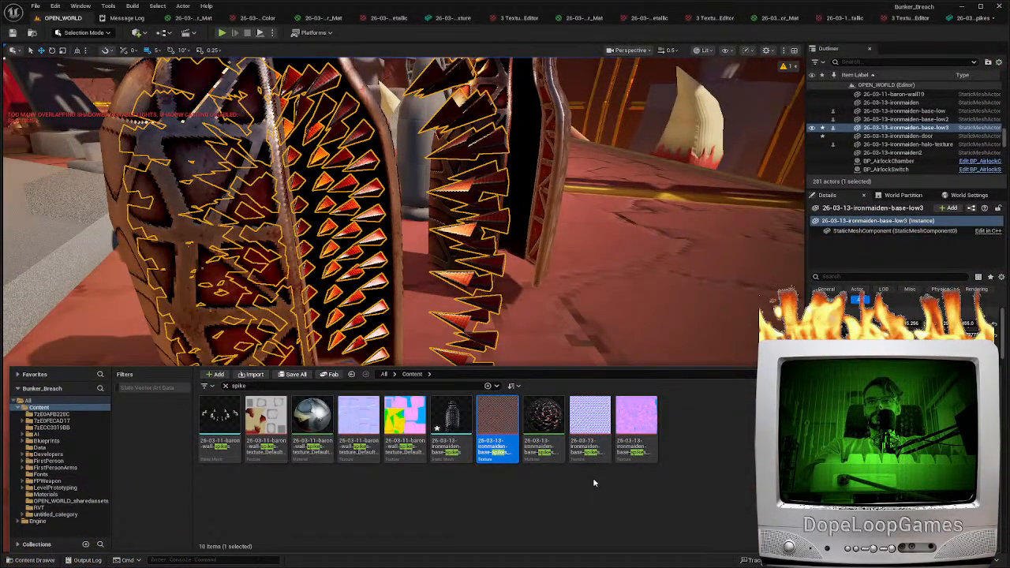
{"action": "left_click_drag", "start_coordinate": [251, 386], "coordinate": [214, 387]}
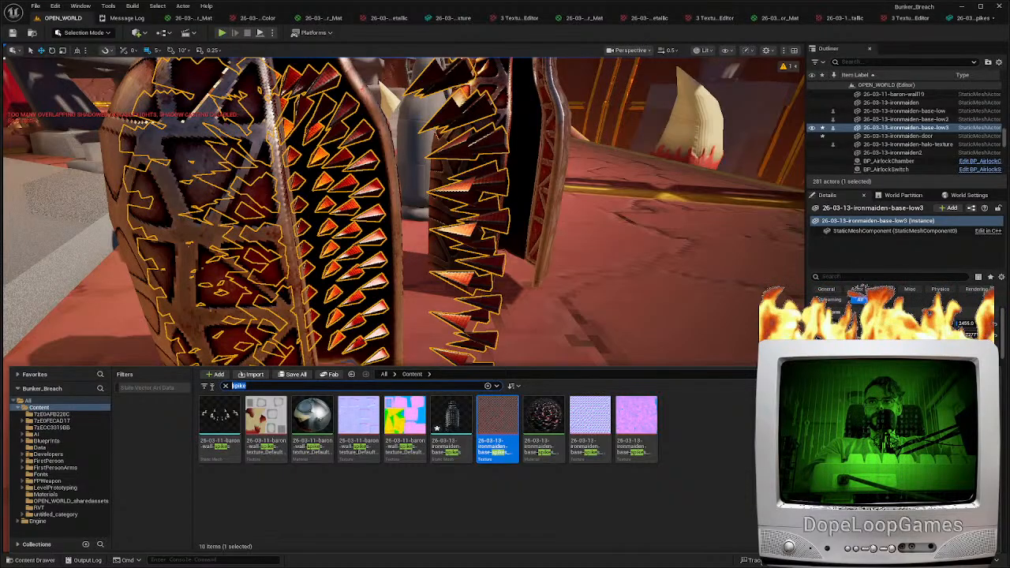
{"action": "type", "text": "ba"}
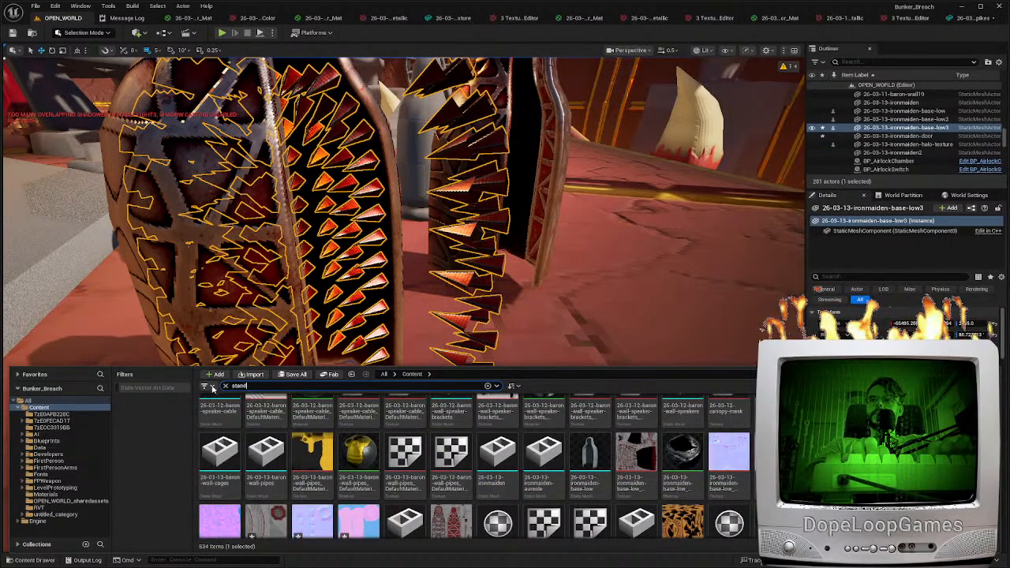
{"action": "left_click", "coordinate": [223, 406]}
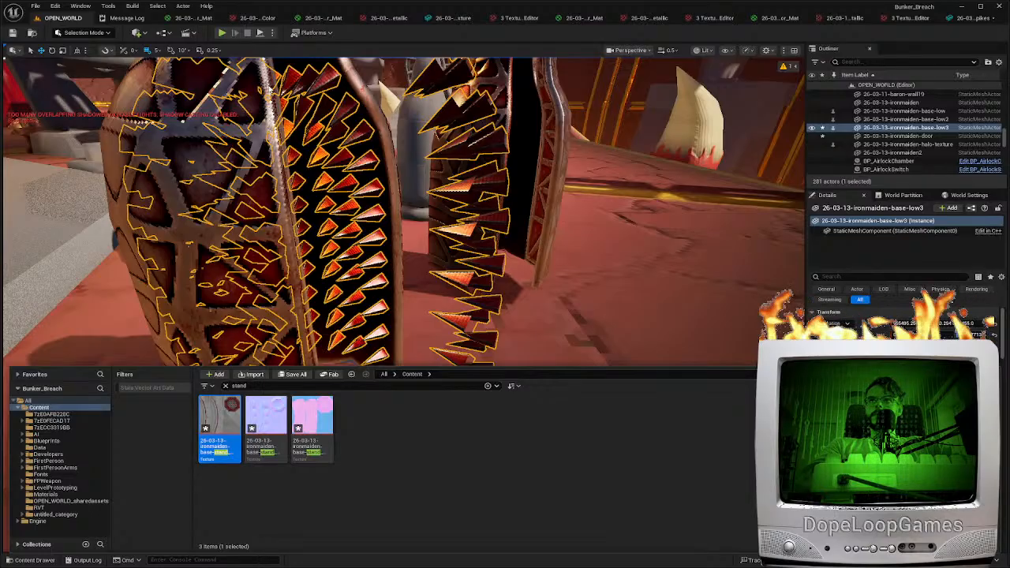
{"action": "left_click", "coordinate": [310, 510]}
{"action": "left_click", "coordinate": [272, 419]}
{"action": "double_click", "coordinate": [270, 419]}
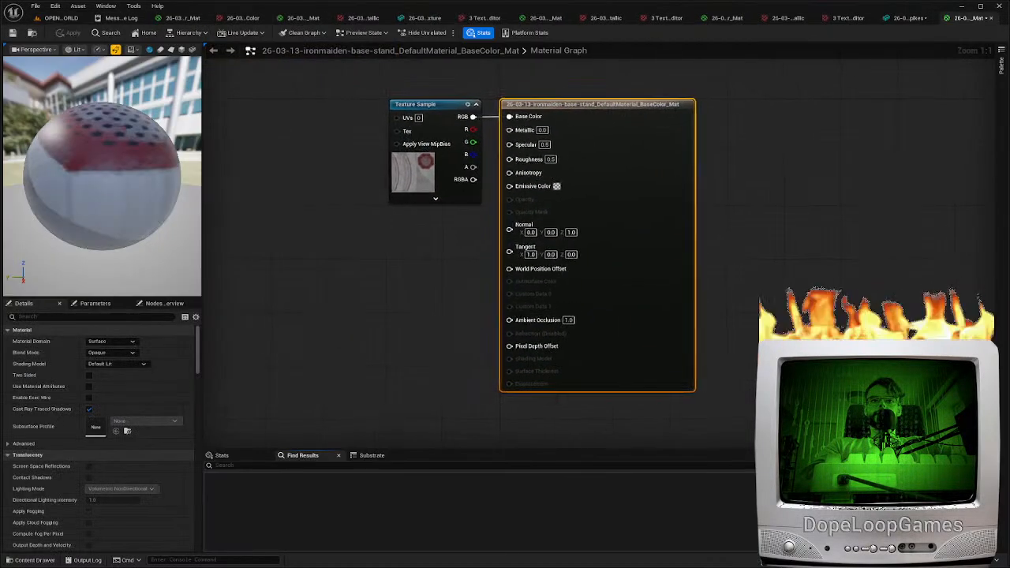
Duplicate the Texture Sample node twice, assign the stand's normal texture to one copy, connect its RGB to Normal, and align the nodes
{"action": "left_click", "coordinate": [408, 197]}
{"action": "key", "text": "ctrl+c"}
{"action": "key", "text": "ctrl+v"}
{"action": "key", "text": "ctrl+v"}
{"action": "left_click", "coordinate": [400, 309]}
{"action": "left_click", "coordinate": [164, 490]}
{"action": "left_click", "coordinate": [168, 396]}
{"action": "left_click_drag", "start_coordinate": [472, 231], "coordinate": [510, 225]}
{"action": "left_click_drag", "start_coordinate": [444, 383], "coordinate": [444, 344]}
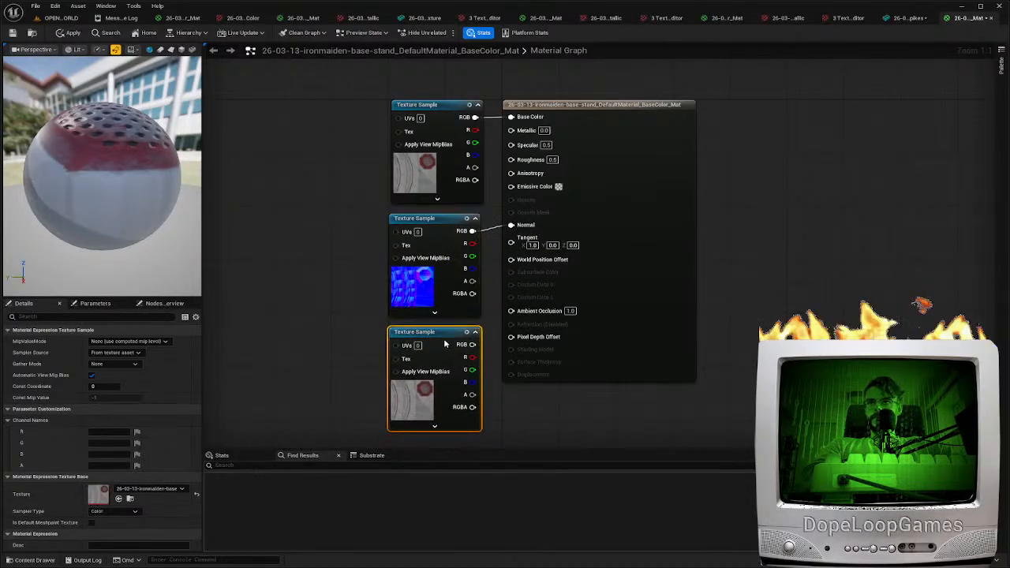
{"action": "left_click_drag", "start_coordinate": [427, 281], "coordinate": [426, 275]}
{"action": "left_click_drag", "start_coordinate": [438, 357], "coordinate": [439, 344]}
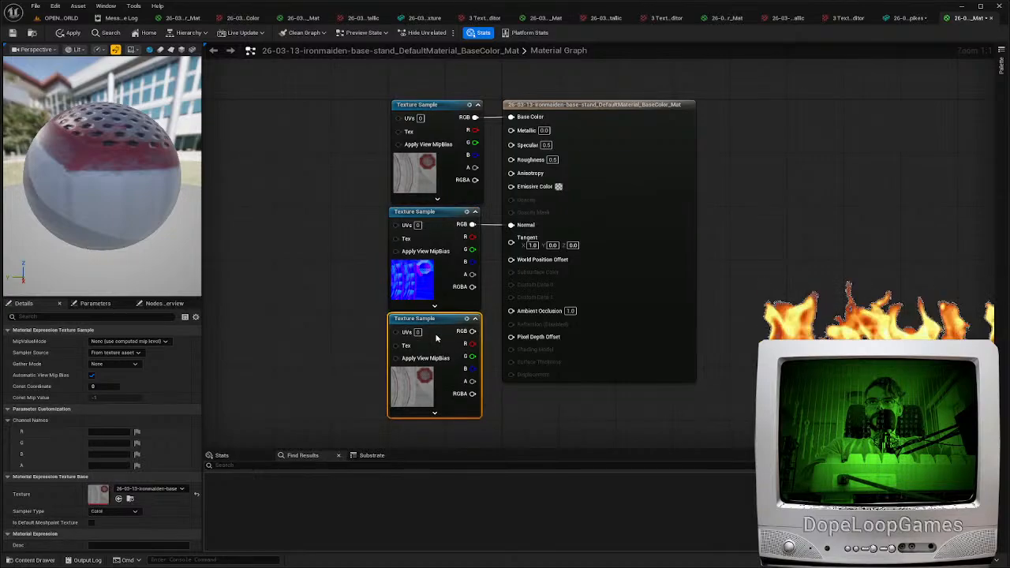
Assign the stand's occlusion, roughness and metallic texture to the third Texture Sample, resetting that texture's compression settings and texture group to default
{"action": "left_click", "coordinate": [119, 498]}
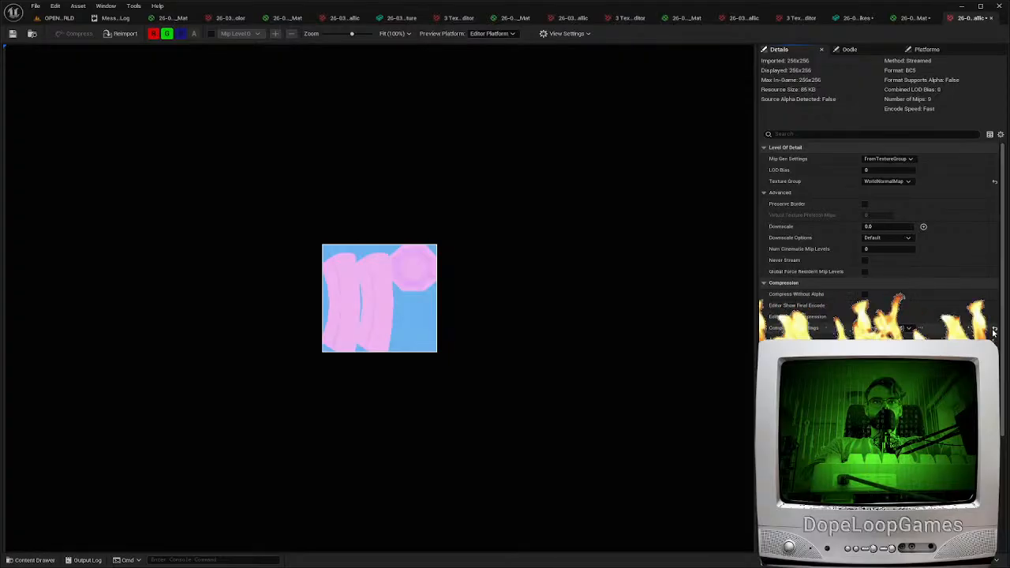
{"action": "left_click", "coordinate": [992, 330]}
{"action": "left_click", "coordinate": [994, 181]}
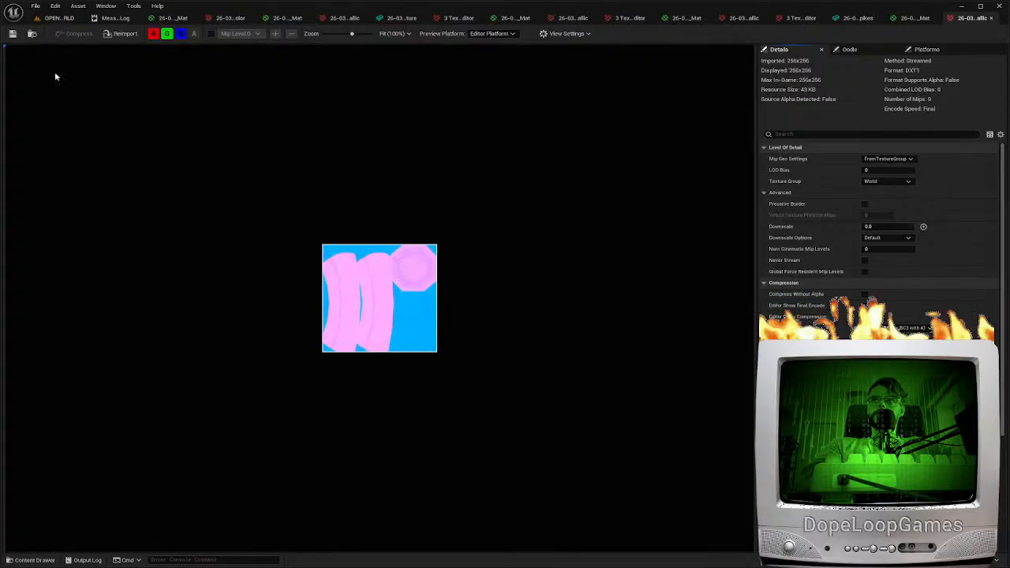
Connect the packed texture's red, green and blue channels to Ambient Occlusion, Roughness and Metallic in the stand material
{"action": "left_click", "coordinate": [907, 19]}
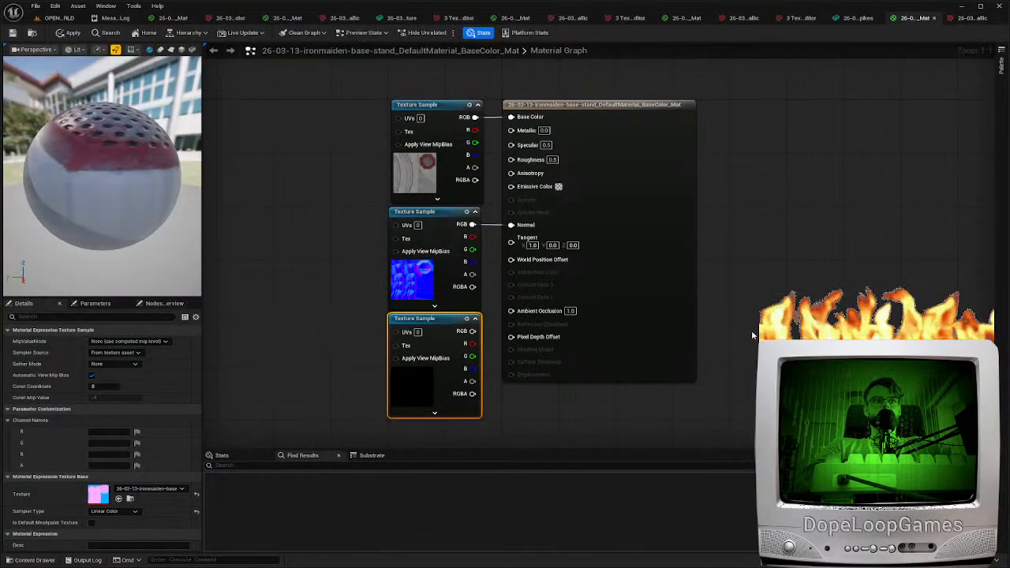
{"action": "left_click_drag", "start_coordinate": [470, 344], "coordinate": [510, 159]}
{"action": "left_click_drag", "start_coordinate": [471, 368], "coordinate": [510, 131]}
{"action": "left_click_drag", "start_coordinate": [639, 235], "coordinate": [688, 235]}
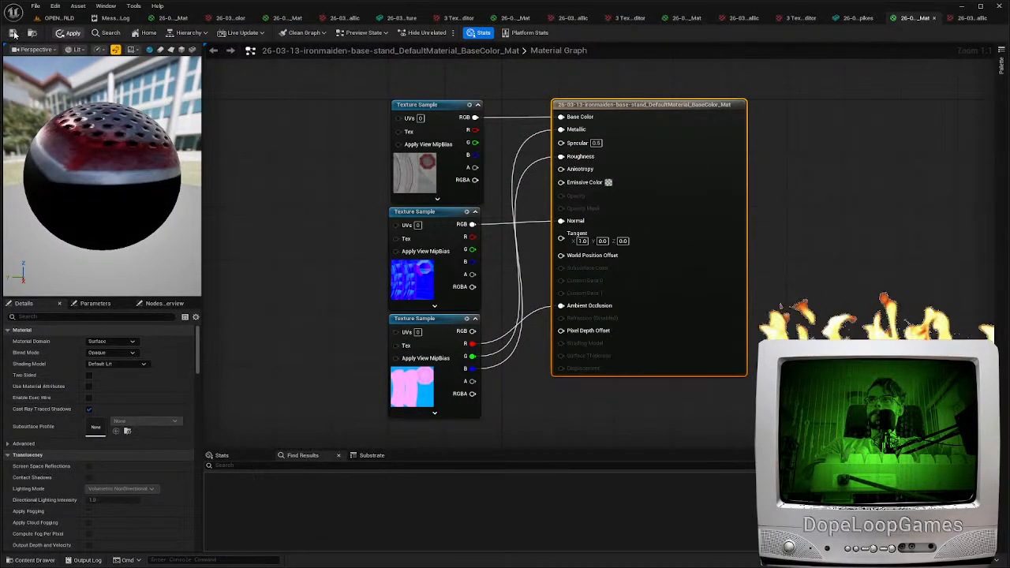
Place the "26-03-13-ironmaiden-base-stand" mesh in the level at the foot of the open iron maiden
{"action": "left_click", "coordinate": [58, 19]}
{"action": "right_click_drag", "start_coordinate": [472, 406], "coordinate": [418, 438]}
{"action": "key", "text": "e"}
{"action": "key", "text": "r"}
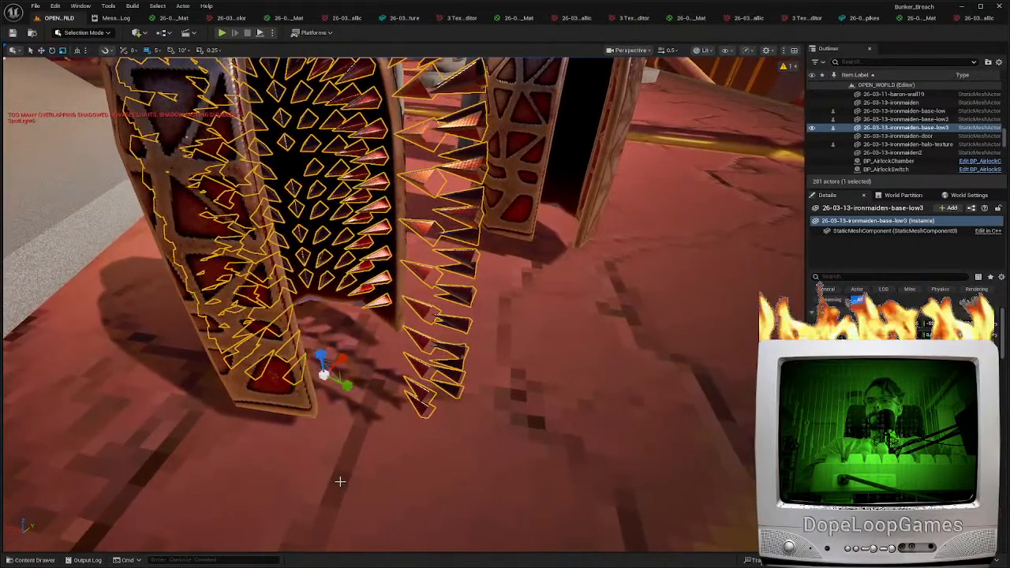
{"action": "key", "text": "ctrl+space"}
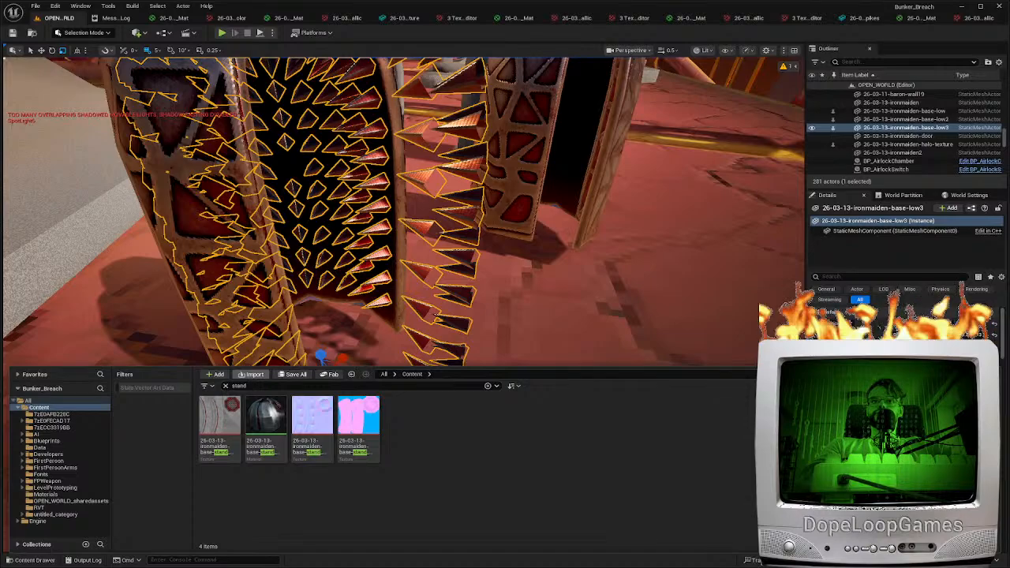
{"action": "left_click", "coordinate": [111, 17]}
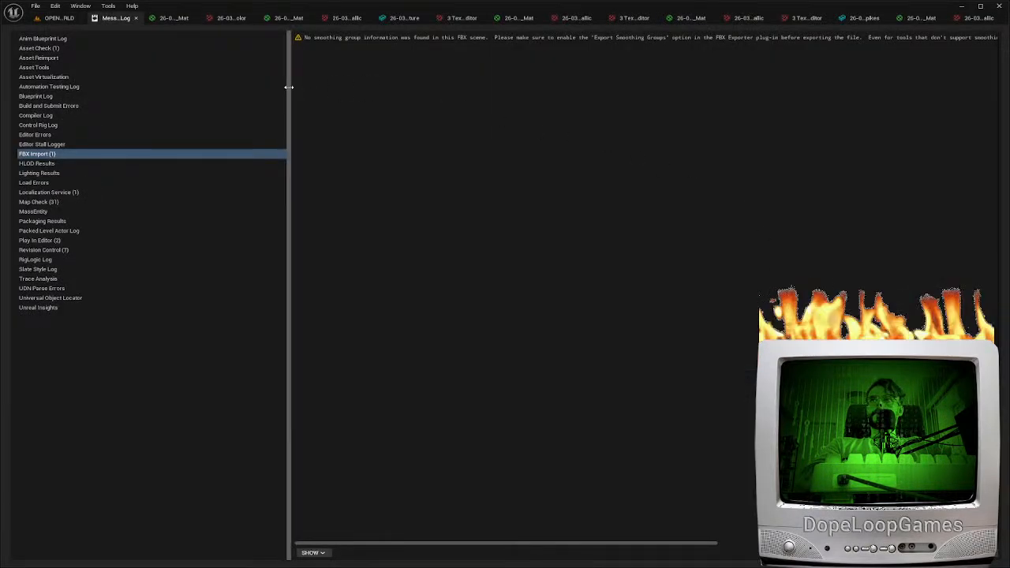
{"action": "left_click", "coordinate": [60, 17]}
{"action": "key", "text": "ctrl+space"}
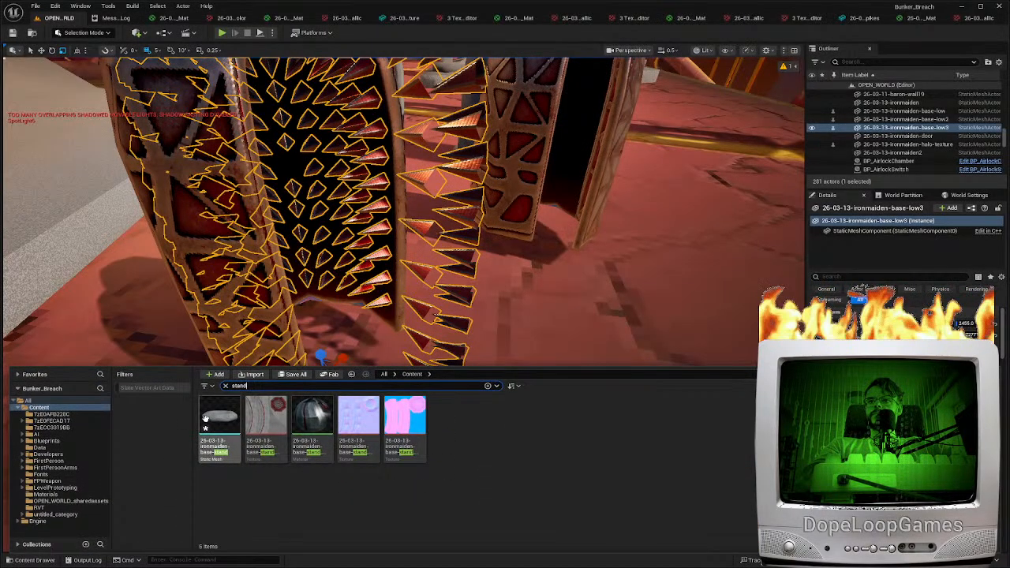
{"action": "left_click_drag", "start_coordinate": [219, 421], "coordinate": [335, 364]}
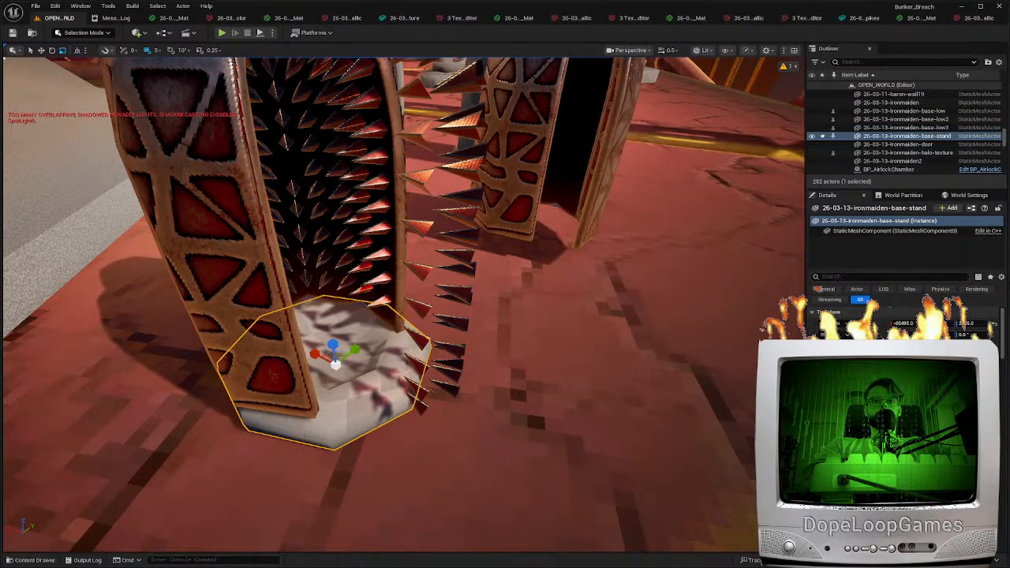
Open the stand's static mesh, assign the stand material to its single material slot, and save the mesh
{"action": "key", "text": "ctrl+e"}
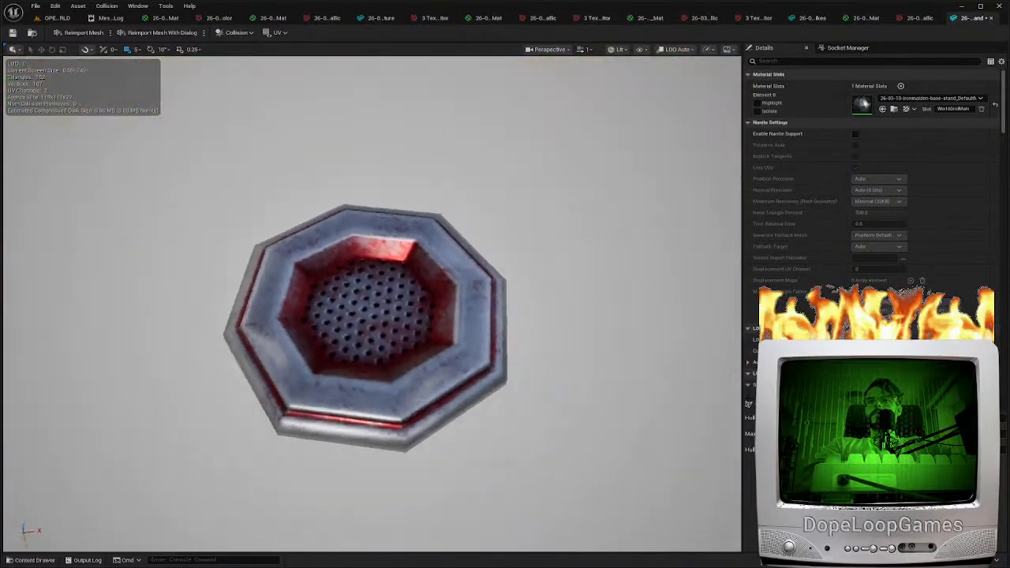
{"action": "scroll", "coordinate": [495, 276], "scroll_direction": "down", "scroll_amount": 2}
{"action": "key", "text": "w"}
{"action": "mouse_move", "coordinate": [494, 276]}
{"action": "right_mouse_down"}
{"action": "mouse_move", "coordinate": [473, 268]}
{"action": "mouse_move", "coordinate": [495, 276]}
{"action": "right_mouse_up"}
{"action": "key", "text": "ctrl+s"}
Open the stand's base colour, normal and packed textures together for bulk editing of their Filter setting
{"action": "left_click", "coordinate": [54, 20]}
{"action": "mouse_move", "coordinate": [361, 539]}
{"action": "right_mouse_down"}
{"action": "mouse_move", "coordinate": [347, 516]}
{"action": "mouse_move", "coordinate": [355, 497]}
{"action": "mouse_move", "coordinate": [360, 539]}
{"action": "right_mouse_up"}
{"action": "key", "text": "ctrl+space"}
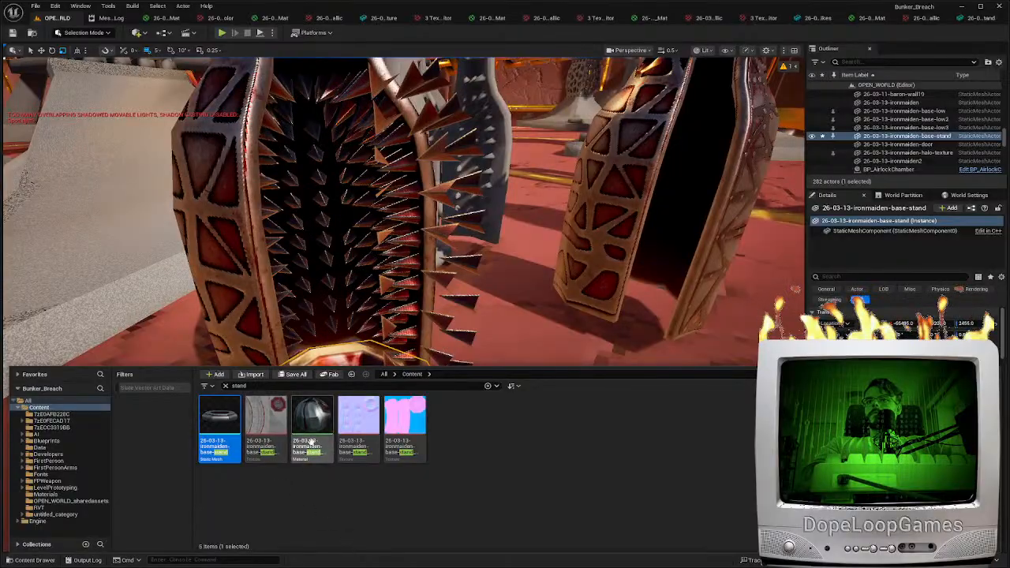
{"action": "left_click", "coordinate": [270, 414]}
{"action": "left_click", "coordinate": [359, 418], "text": "ctrl"}
{"action": "left_click", "coordinate": [402, 420], "text": "ctrl"}
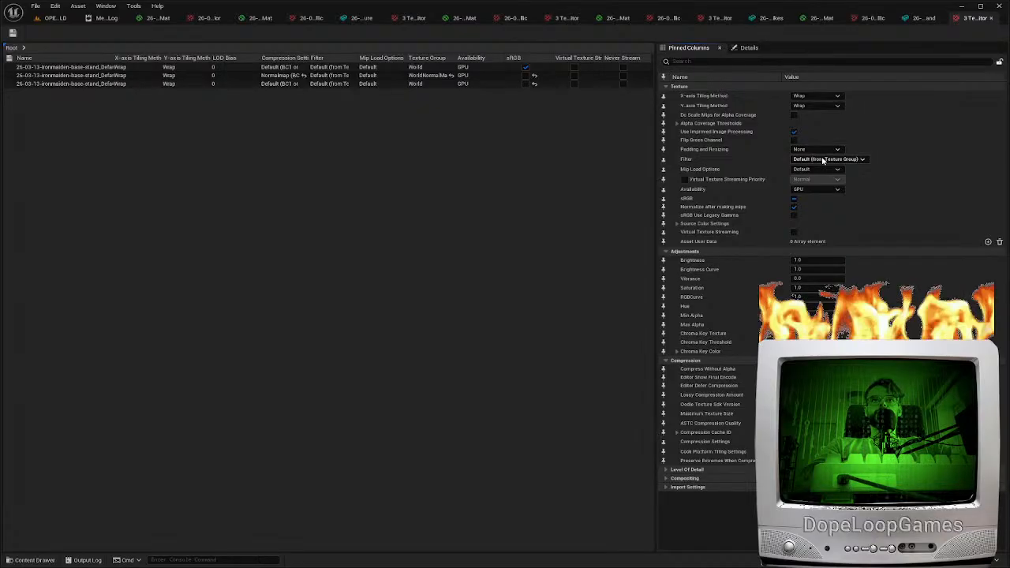
Examine the textured stand inside the iron maiden in the level from above, close up and farther away
{"action": "left_click", "coordinate": [57, 19]}
{"action": "right_click_drag", "start_coordinate": [413, 330], "coordinate": [442, 367]}
{"action": "key", "text": "w"}
{"action": "key", "text": "d"}
{"action": "right_click_drag", "start_coordinate": [441, 260], "coordinate": [607, 296]}
{"action": "key", "text": "a"}
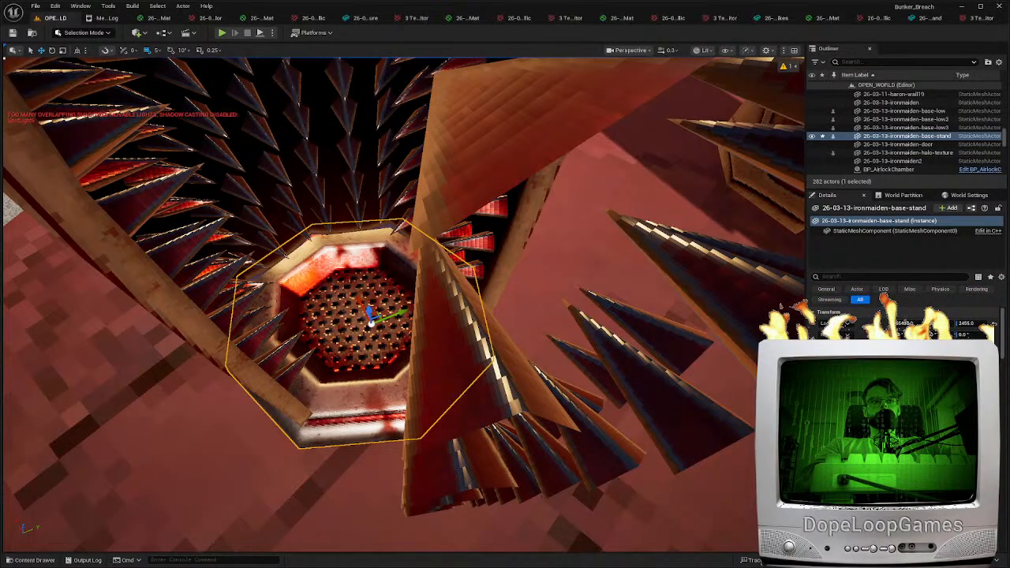
{"action": "key", "text": "a"}
{"action": "right_click_drag", "start_coordinate": [402, 303], "coordinate": [592, 229]}
{"action": "key", "text": "s"}
{"action": "key", "text": "d"}
{"action": "key", "text": "w"}
{"action": "right_click_drag", "start_coordinate": [457, 339], "coordinate": [362, 363]}
{"action": "key", "text": "d"}
{"action": "scroll", "coordinate": [362, 364], "scroll_direction": "up", "scroll_amount": 2}
Play the level, walk the character around the iron maidens to check the stand in game, and stop playing
{"action": "left_click", "coordinate": [221, 32]}
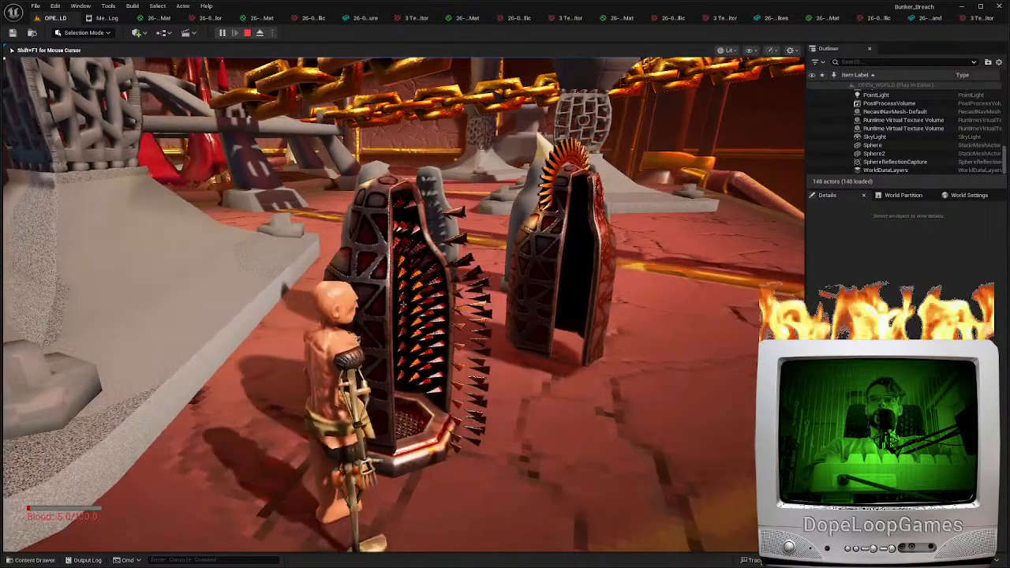
{"action": "key", "text": "w"}
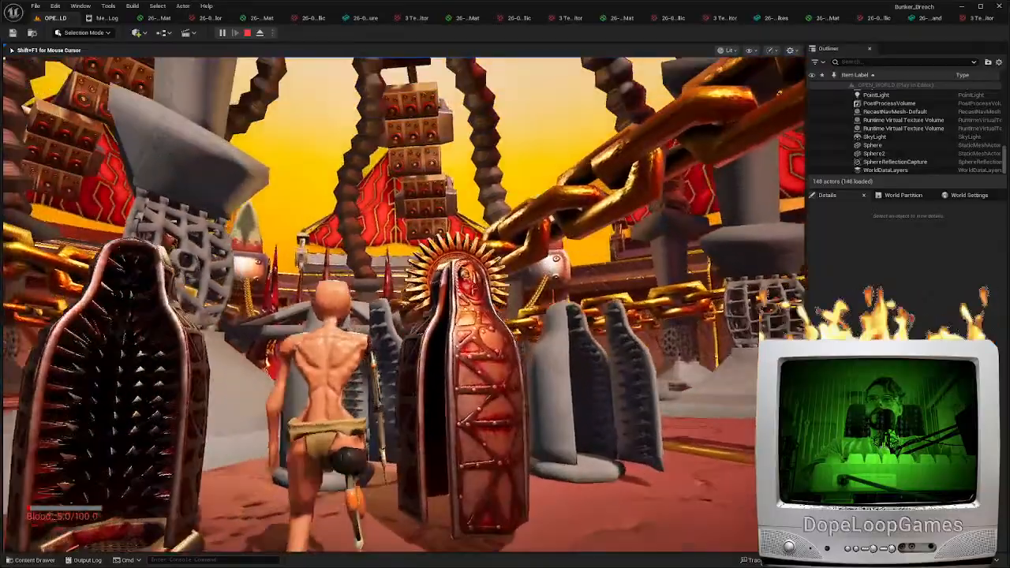
{"action": "key", "text": "s"}
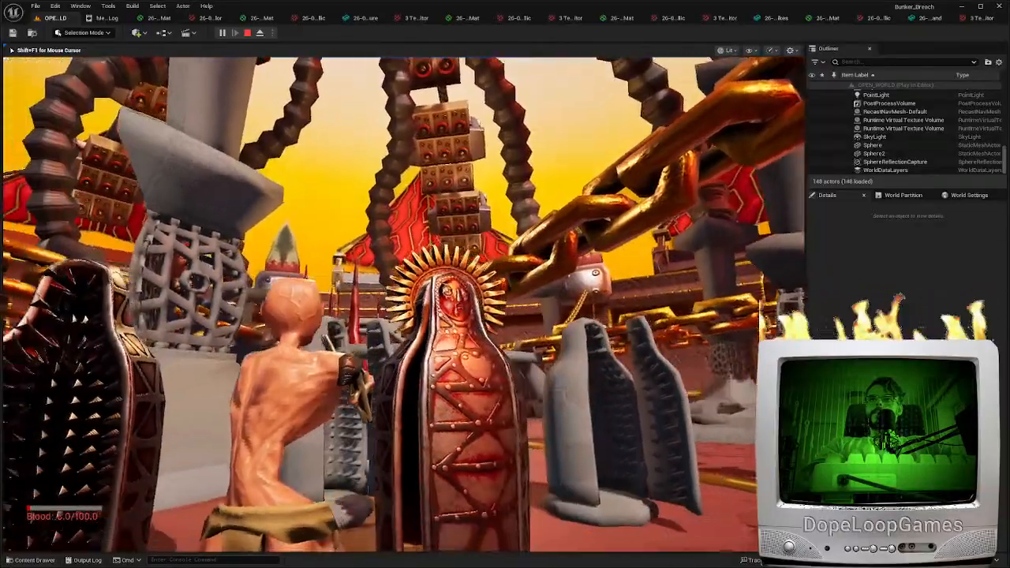
{"action": "key", "text": "s"}
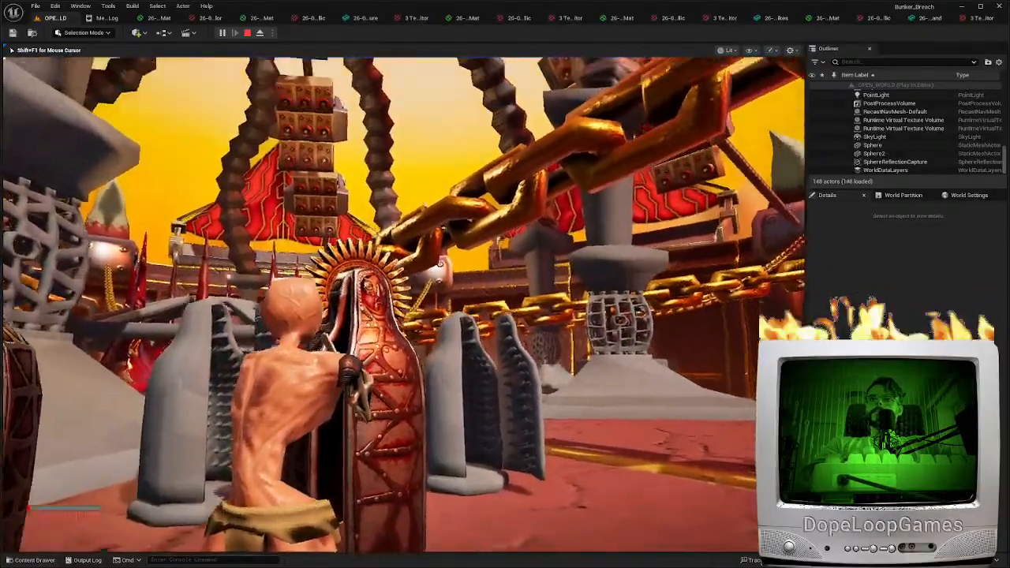
{"action": "key", "text": "a"}
{"action": "key", "text": "w"}
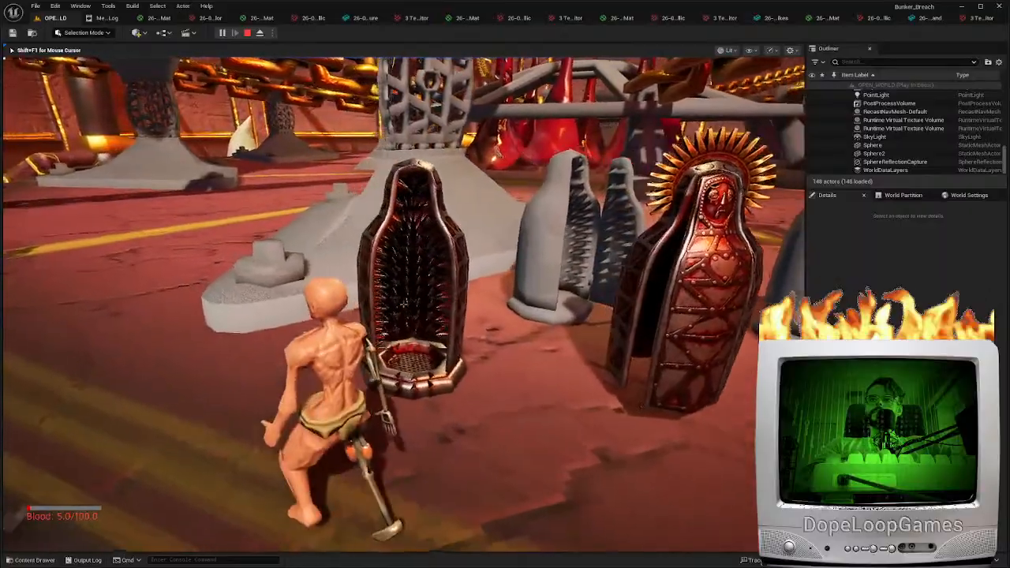
{"action": "key", "text": "d"}
{"action": "key", "text": "d"}
{"action": "key", "text": "w"}
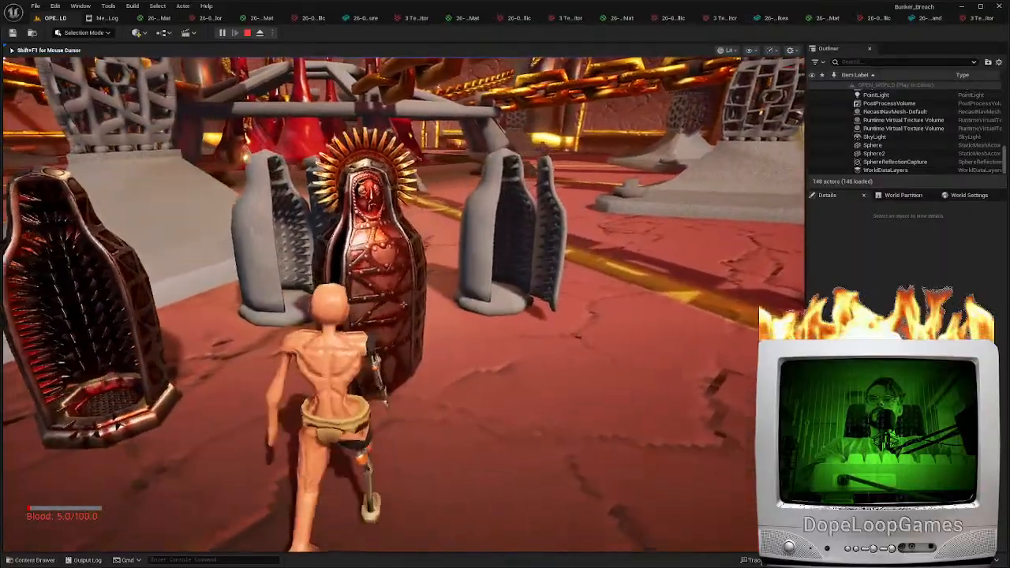
{"action": "key", "text": "a"}
{"action": "key", "text": "s"}
{"action": "key", "text": "w"}
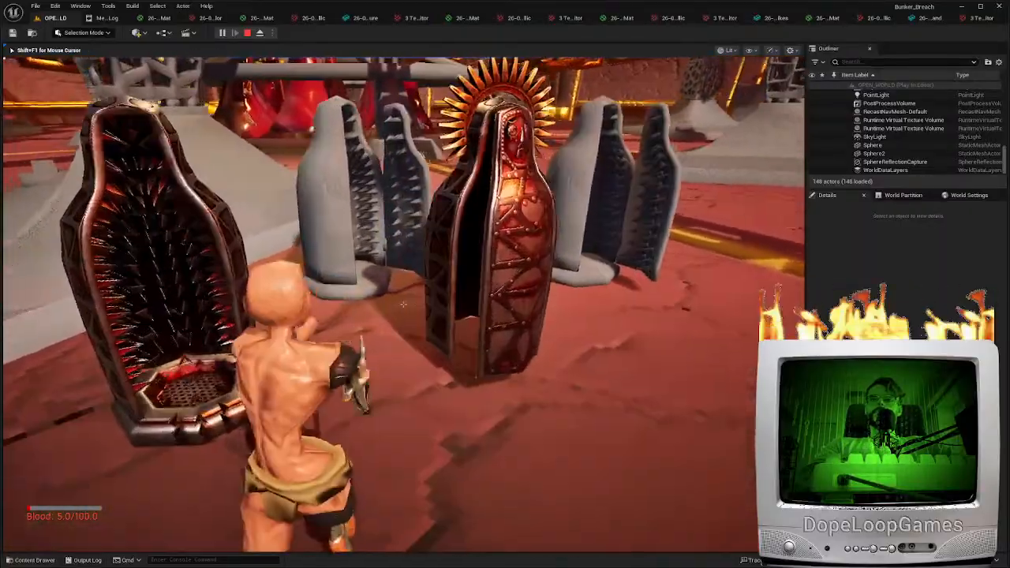
{"action": "key", "text": "Escape"}
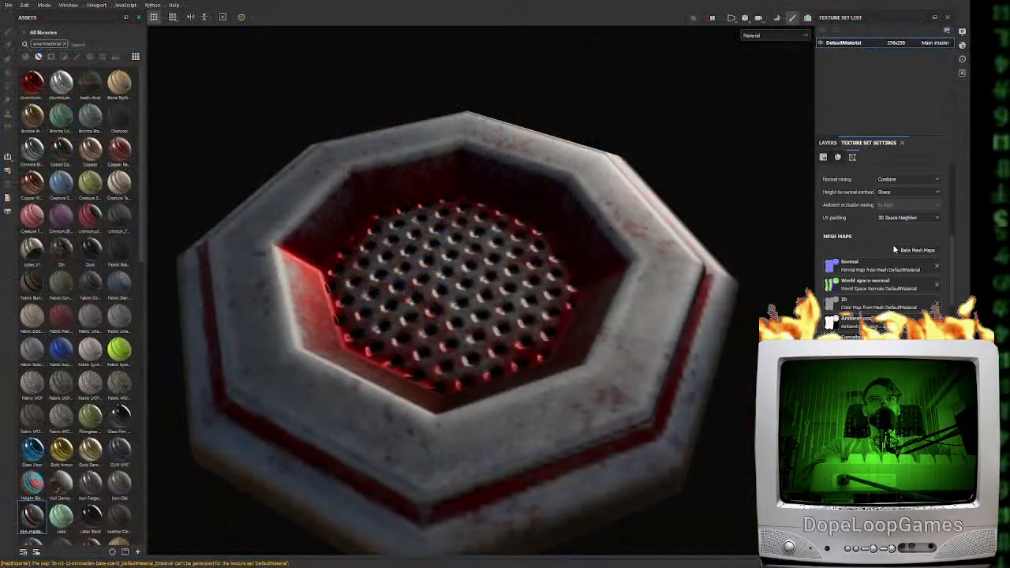
Switch to Blender, show the hidden front door of the iron maiden, and select the spikes sticking out beside it
{"action": "scroll", "coordinate": [869, 247], "scroll_direction": "up", "scroll_amount": 5}
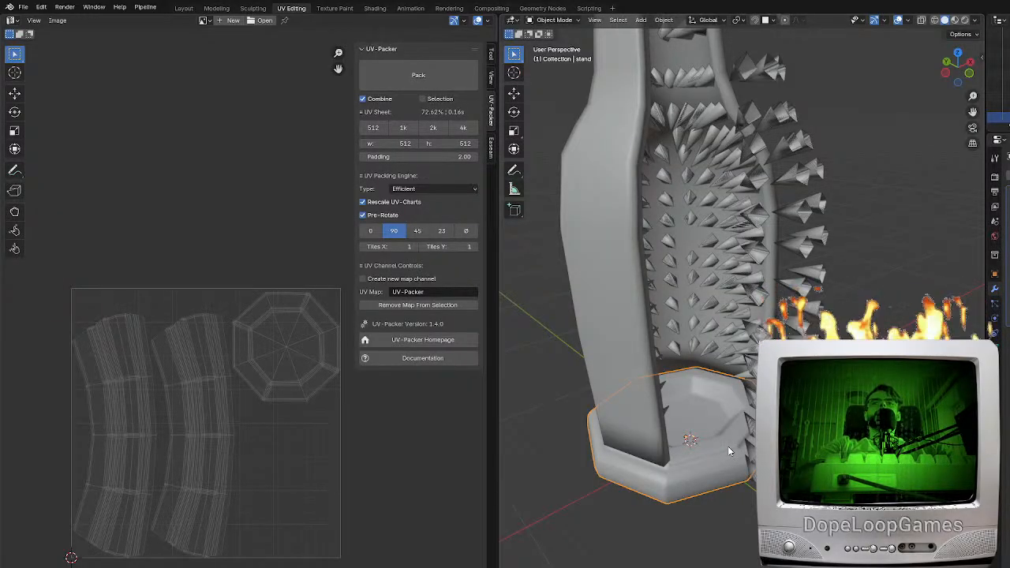
{"action": "key", "text": "Tab"}
{"action": "key", "text": "Tab"}
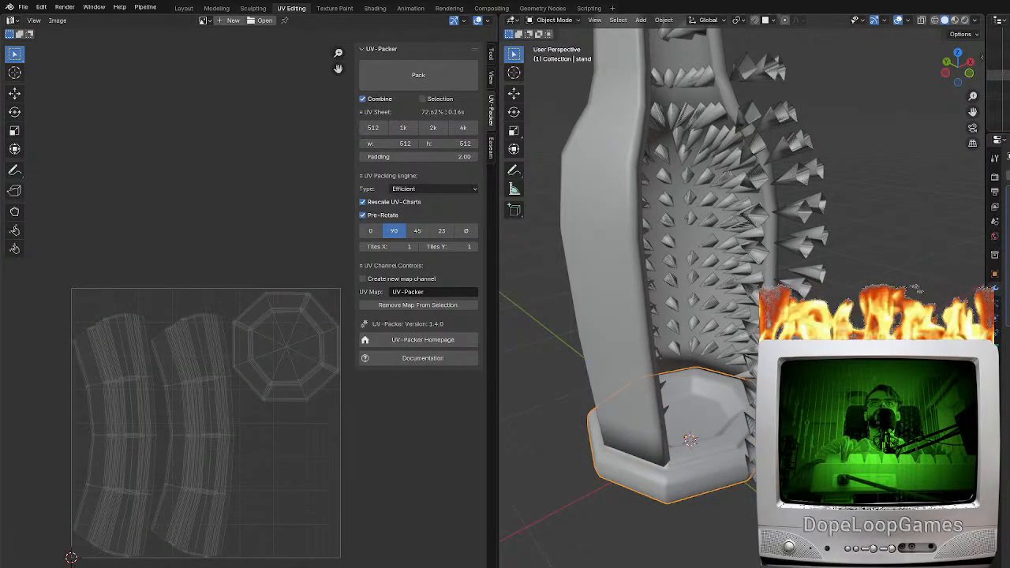
{"action": "left_click", "coordinate": [1009, 75]}
{"action": "left_click", "coordinate": [671, 259]}
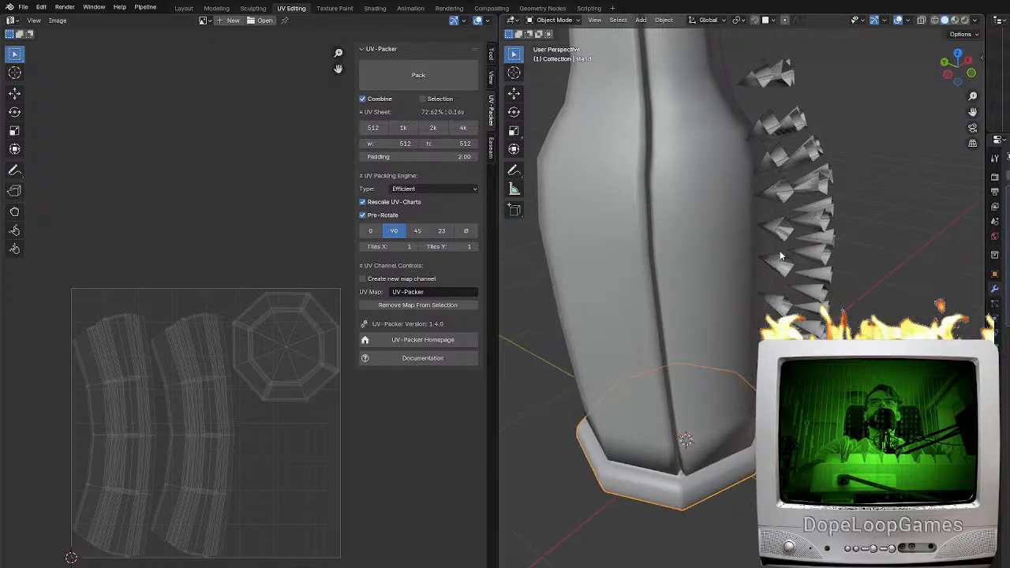
{"action": "left_click", "coordinate": [785, 270]}
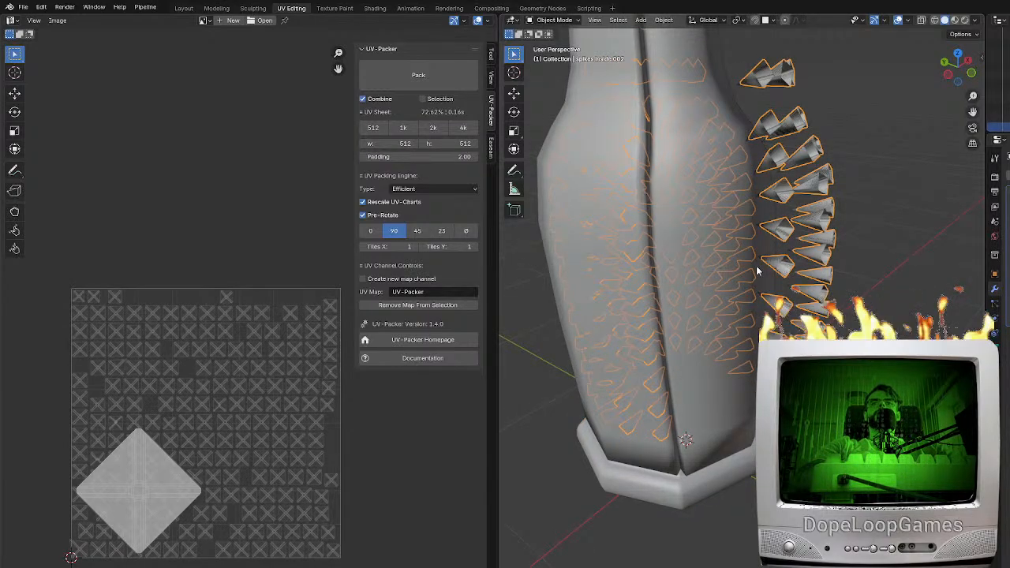
{"action": "left_click", "coordinate": [719, 270]}
{"action": "middle_click_drag", "start_coordinate": [728, 282], "coordinate": [661, 347]}
{"action": "key", "text": "Tab"}
{"action": "key", "text": "Tab"}
{"action": "key", "text": "r"}
{"action": "key", "text": "z"}
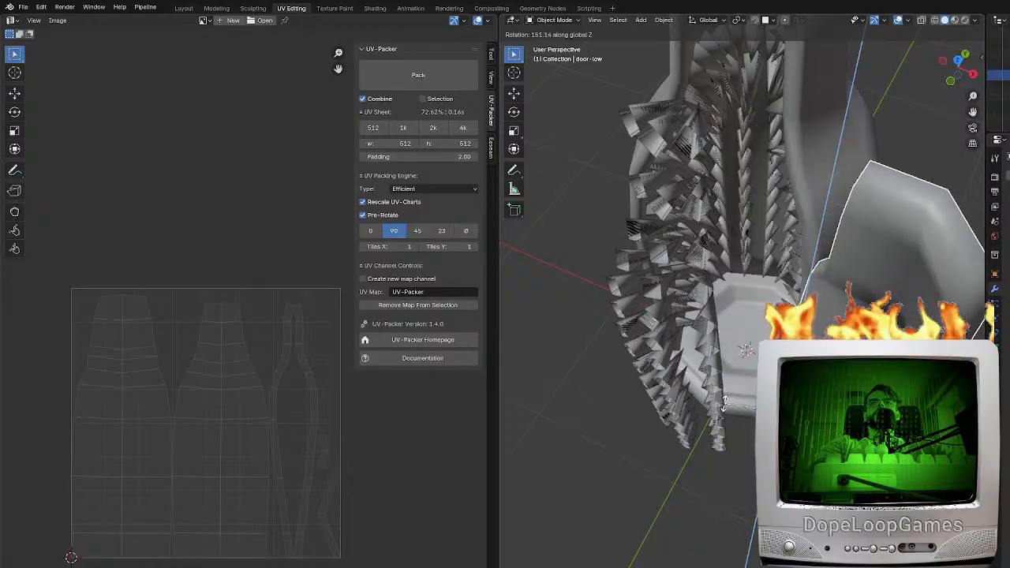
{"action": "right_click", "coordinate": [717, 365]}
Separate the selected geometry of "spikes inside.001" into a new object
{"action": "middle_click_drag", "start_coordinate": [716, 365], "coordinate": [811, 306]}
{"action": "left_click", "coordinate": [773, 304]}
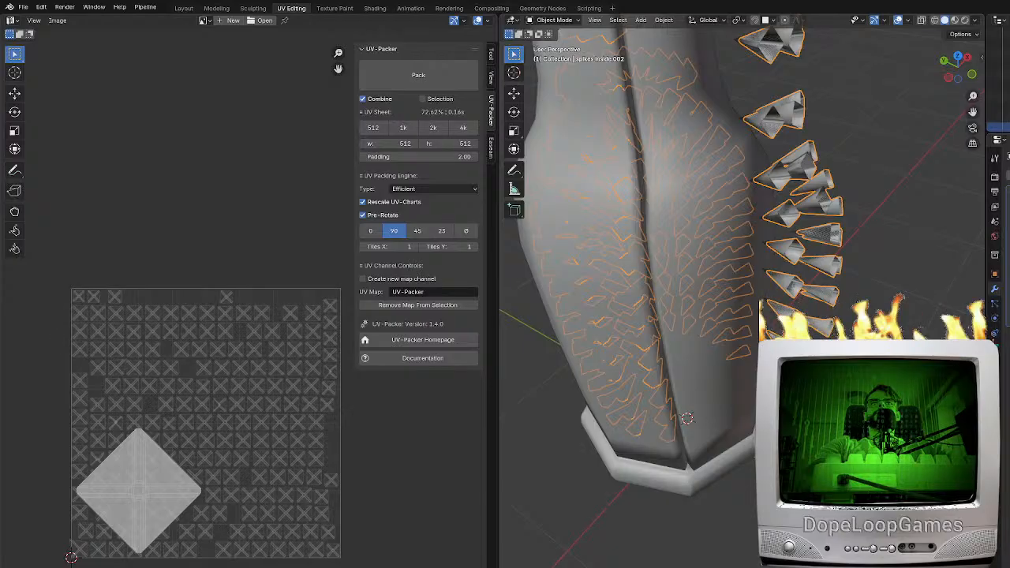
{"action": "left_click", "coordinate": [1004, 116]}
{"action": "key", "text": "Tab"}
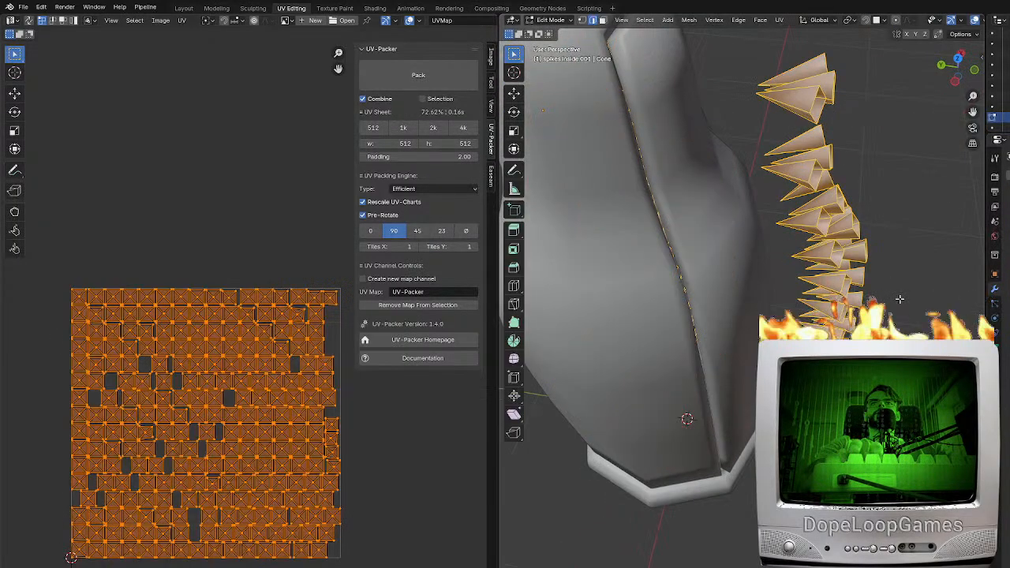
{"action": "key", "text": "KP_7"}
{"action": "key", "text": "p"}
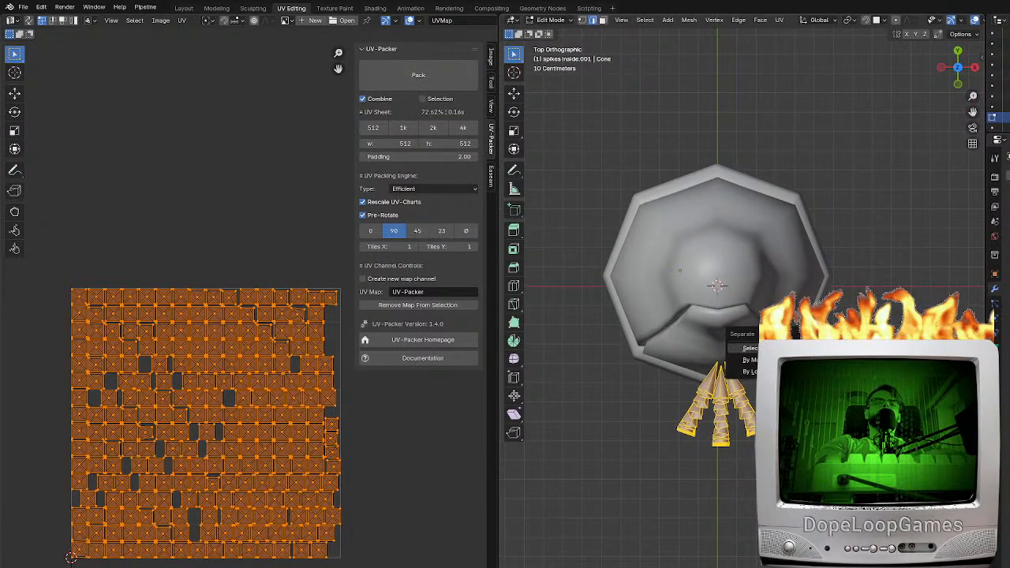
{"action": "left_click", "coordinate": [773, 350]}
{"action": "key", "text": "Tab"}
Inspect the mesh of "spikes inside.002" in wireframe, both in perspective and from the top view
{"action": "left_click", "coordinate": [721, 396]}
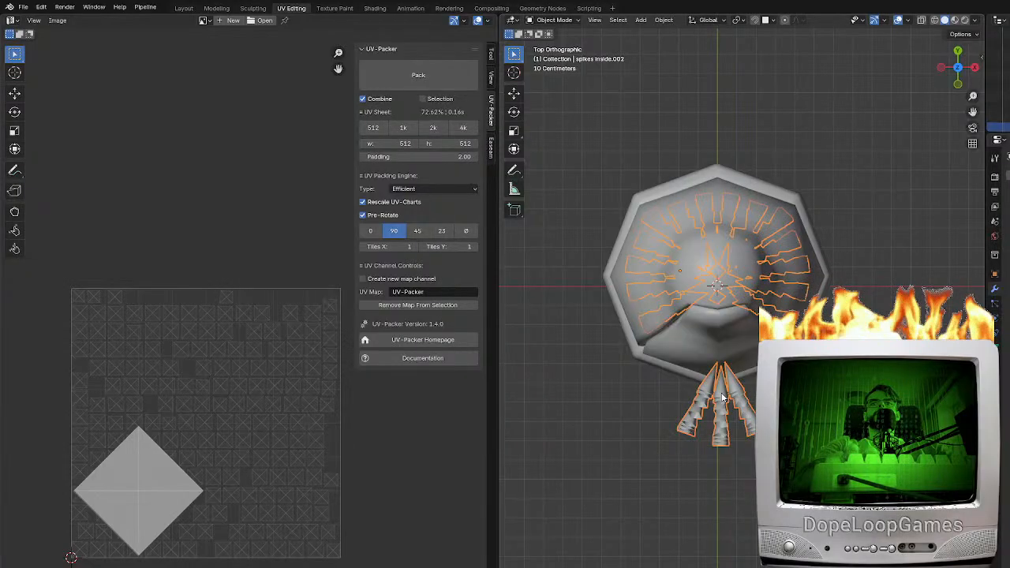
{"action": "left_click", "coordinate": [722, 397]}
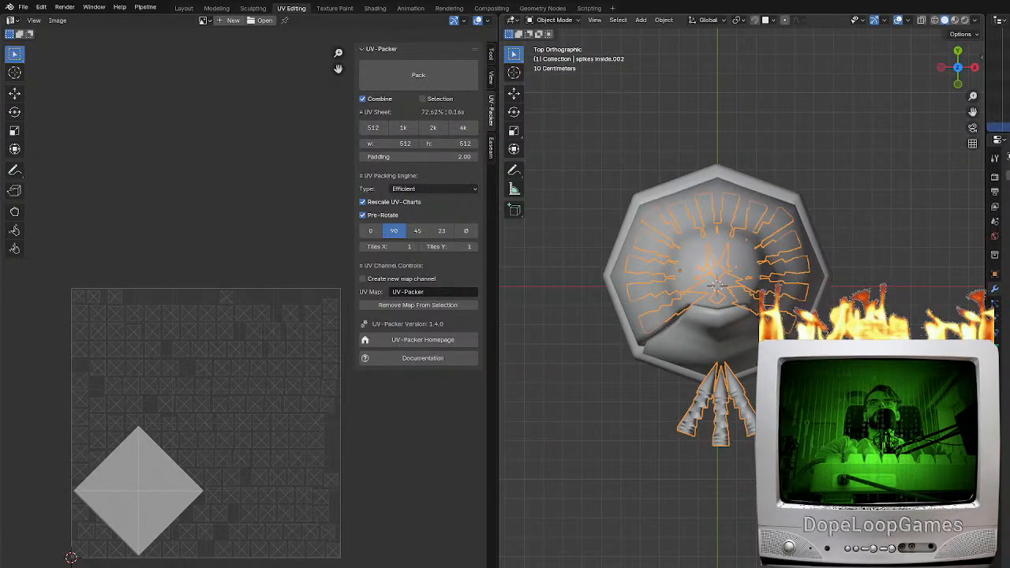
{"action": "key", "text": "Tab"}
{"action": "middle_click_drag", "start_coordinate": [721, 396], "coordinate": [834, 283]}
{"action": "key", "text": "shift+z"}
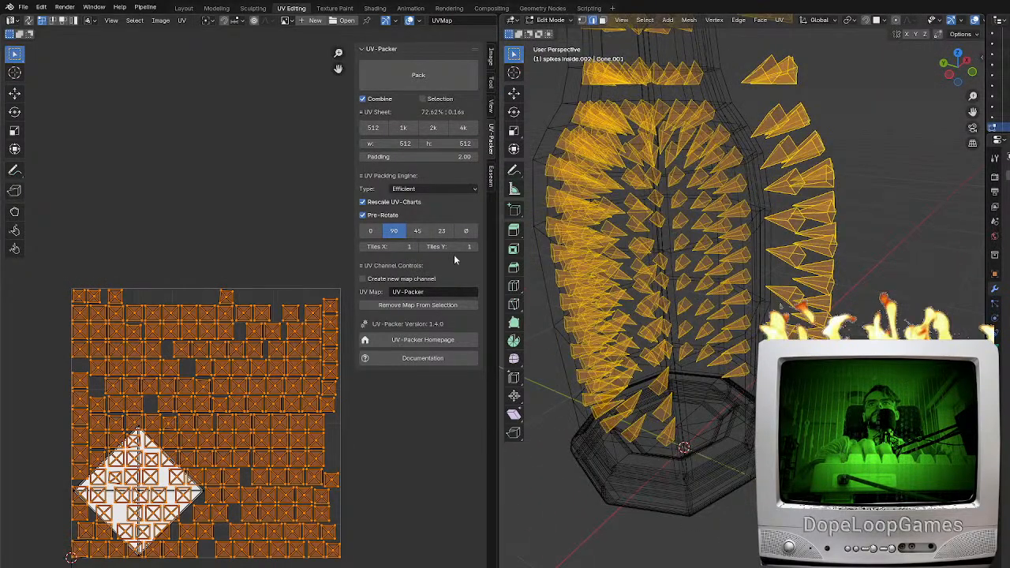
{"action": "key", "text": "KP_7"}
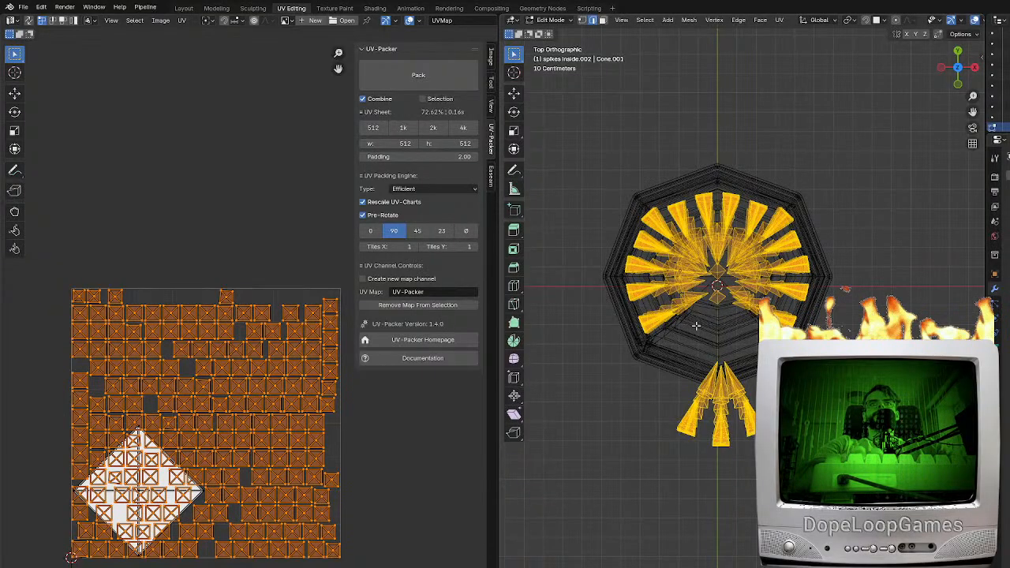
{"action": "key", "text": "Tab"}
Compare which spikes belong to "spikes inside.001" and "spikes inside.002" by selecting each object in the top wireframe view
{"action": "left_click", "coordinate": [1004, 117]}
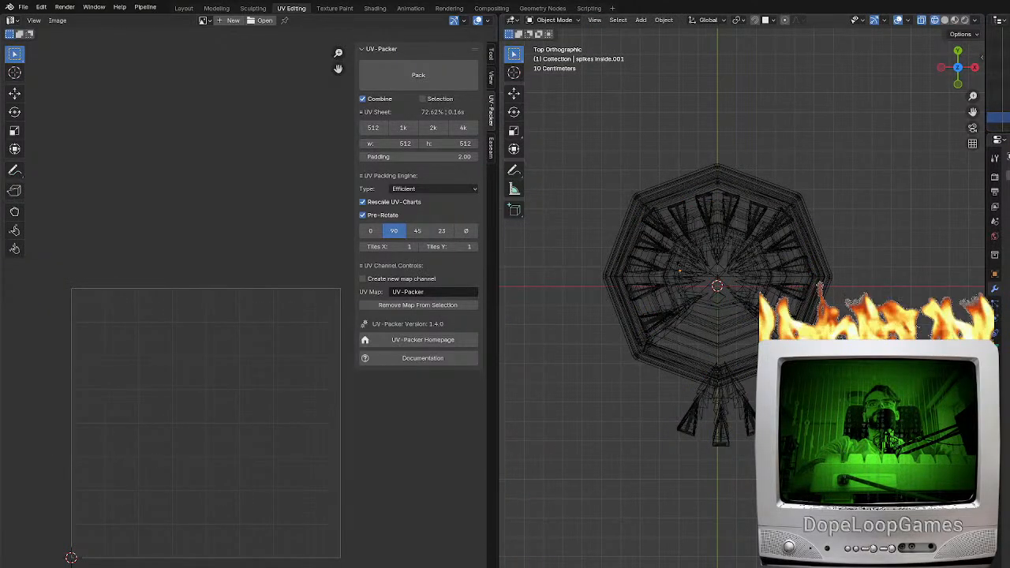
{"action": "key", "text": "ctrl+z"}
{"action": "key", "text": "ctrl+z"}
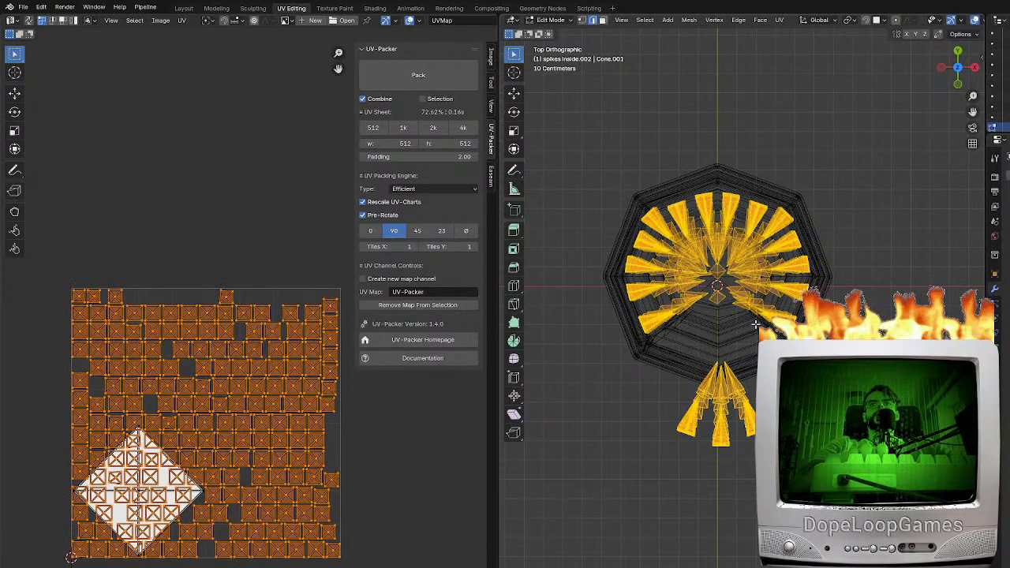
{"action": "key", "text": "Tab"}
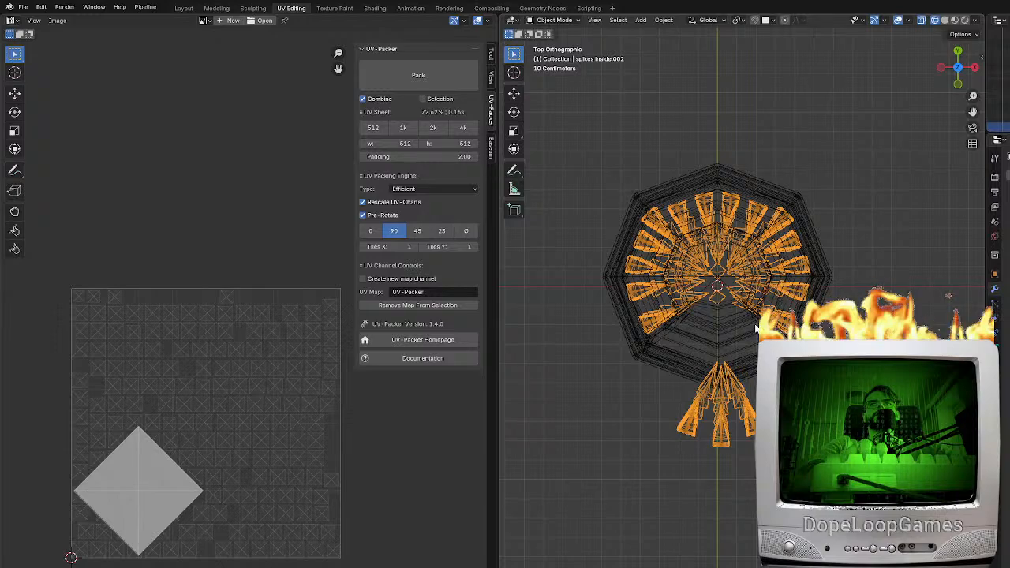
{"action": "left_click", "coordinate": [755, 329]}
{"action": "left_click", "coordinate": [742, 439]}
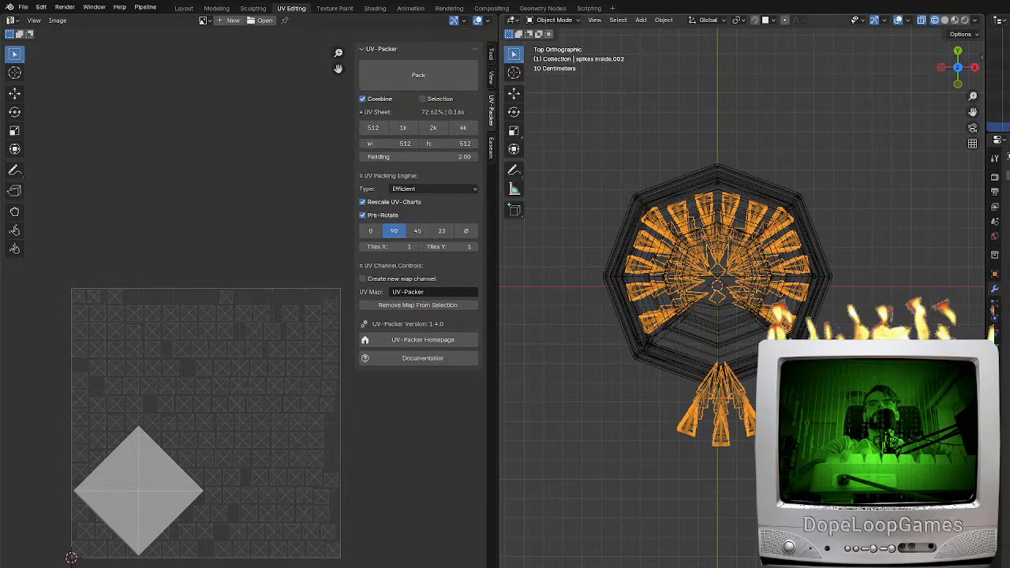
{"action": "left_click", "coordinate": [998, 107]}
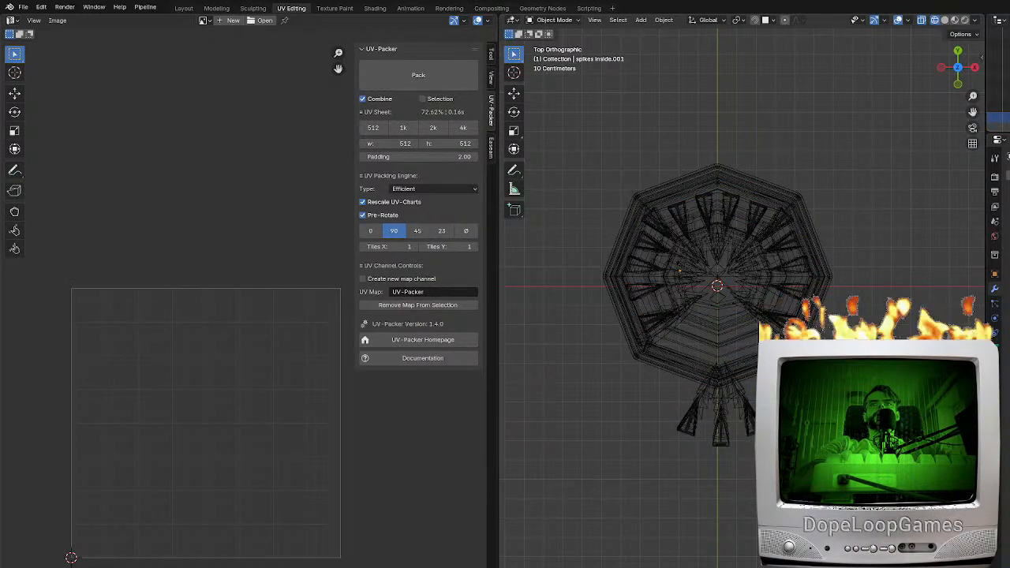
{"action": "left_click", "coordinate": [998, 127]}
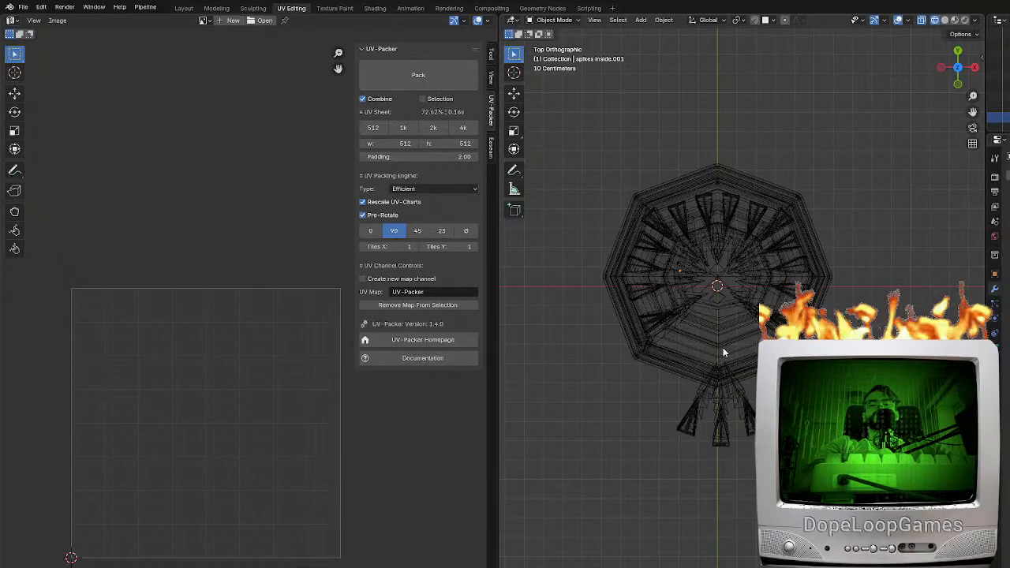
Separate the spikes standing outside the iron maiden from the mesh of "spikes inside.002" into their own object
{"action": "key", "text": "Tab"}
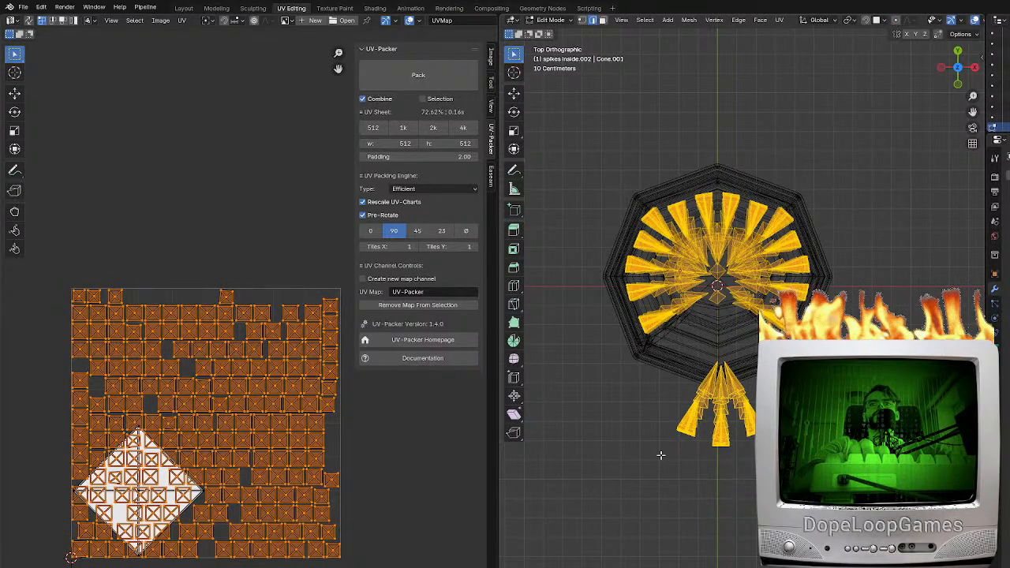
{"action": "left_click", "coordinate": [677, 356]}
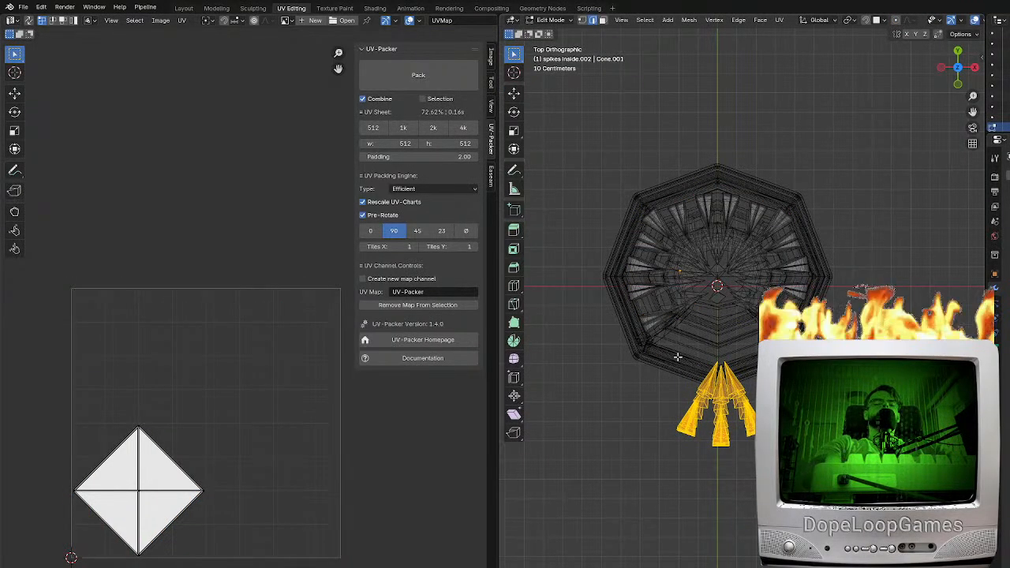
{"action": "key", "text": "p"}
{"action": "left_click", "coordinate": [677, 357]}
{"action": "key", "text": "Tab"}
{"action": "left_click", "coordinate": [724, 429]}
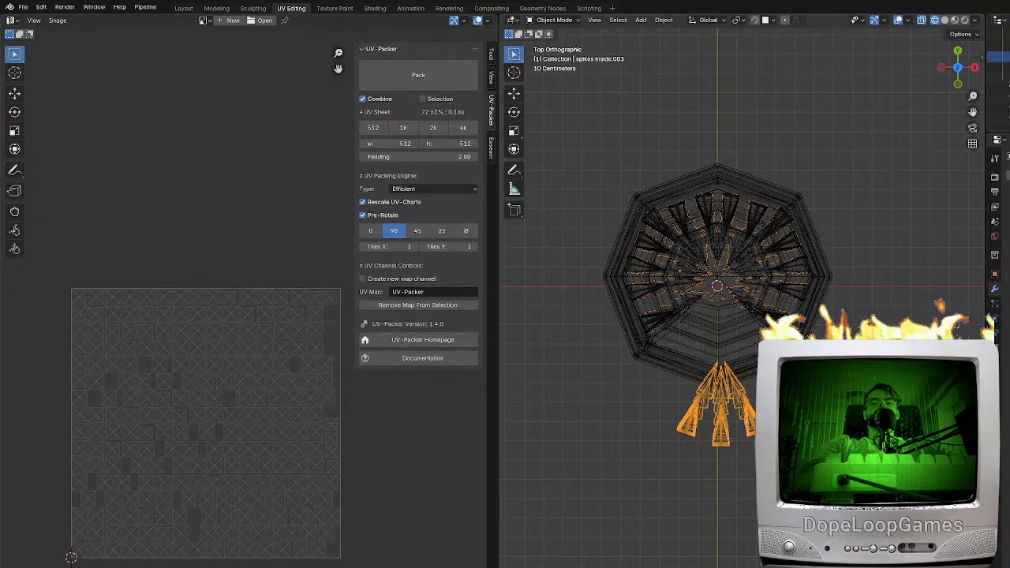
Examine the geometry of "spikes inside.003" and "spikes inside.002" in Edit Mode to compare what each one contains
{"action": "key", "text": "h"}
{"action": "key", "text": "alt+h"}
{"action": "key", "text": "Tab"}
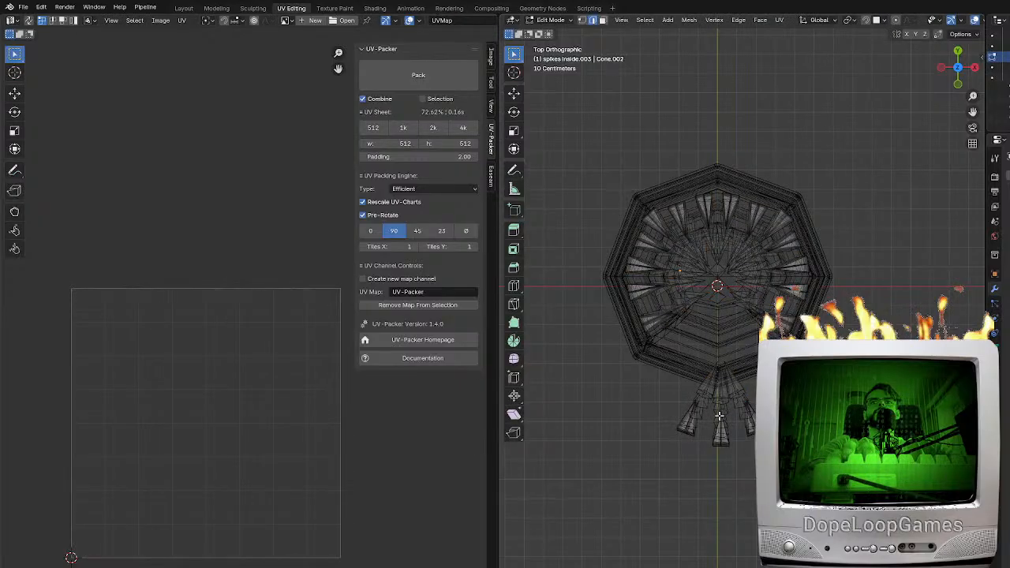
{"action": "key", "text": "a"}
{"action": "key", "text": "Tab"}
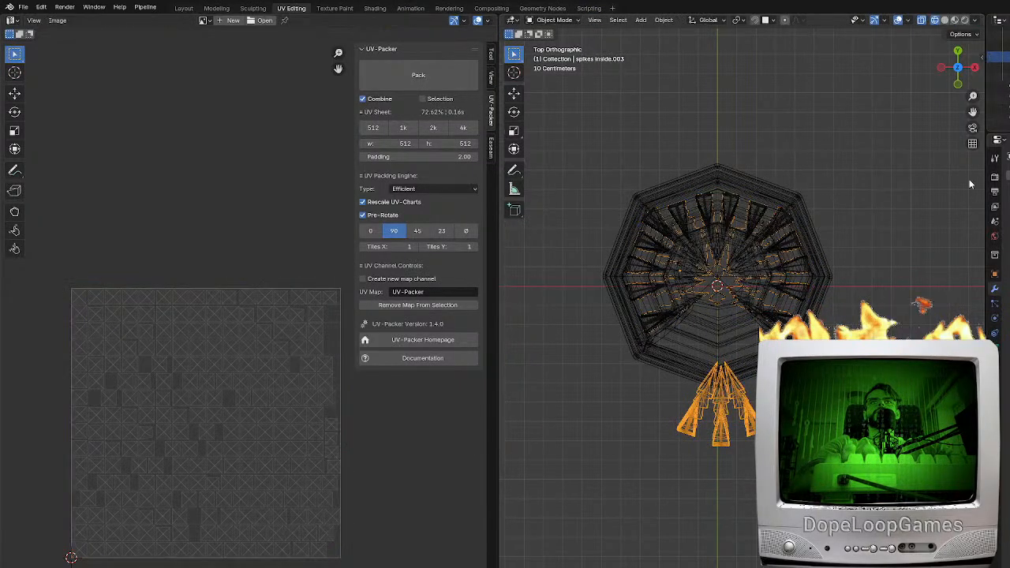
{"action": "left_click", "coordinate": [732, 225]}
{"action": "key", "text": "Tab"}
{"action": "key", "text": "a"}
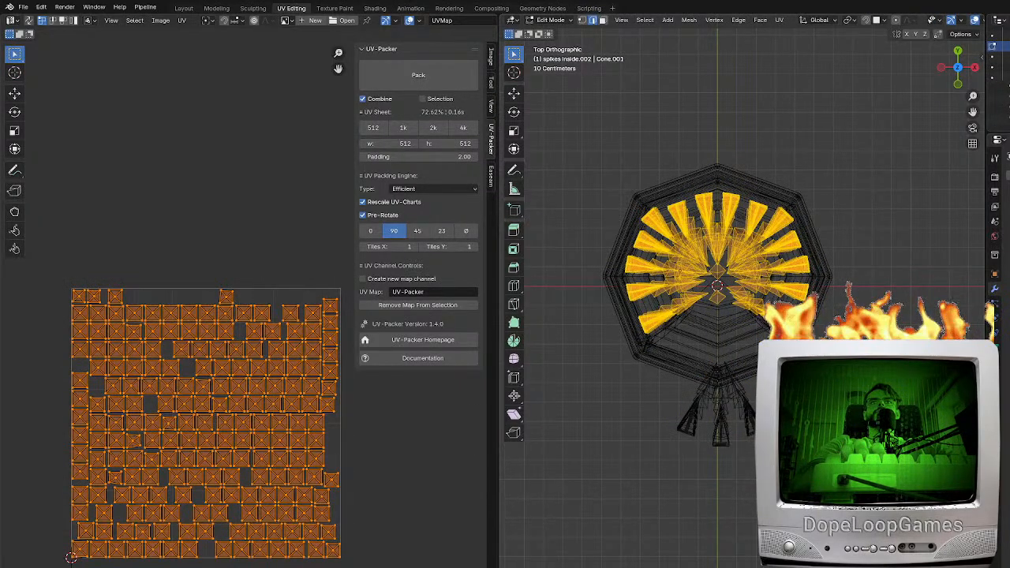
{"action": "key", "text": "Tab"}
{"action": "left_click", "coordinate": [1003, 57]}
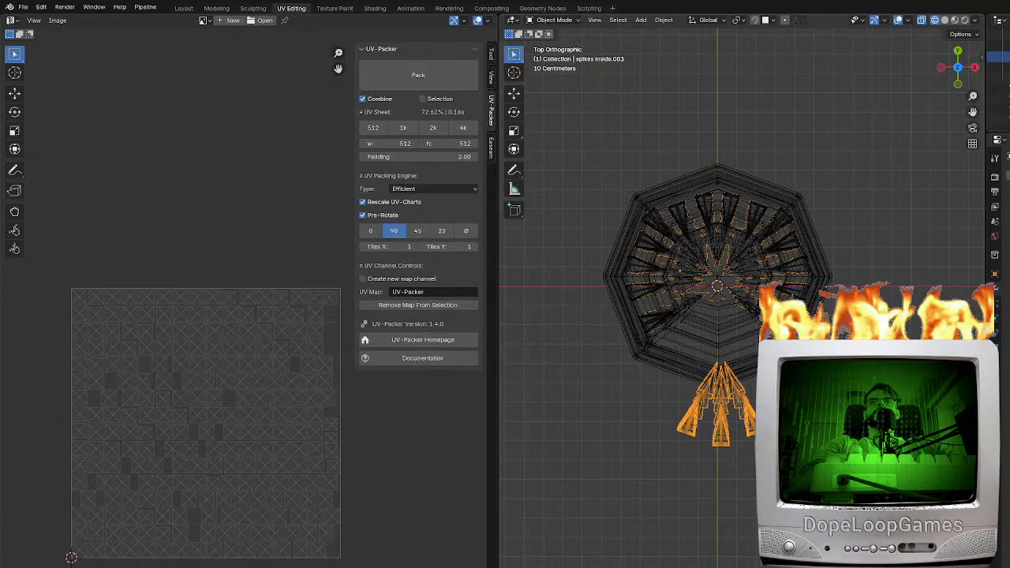
Try deleting the inner ring of spikes from "spikes inside.003", keeping only the spikes outside the body
{"action": "key", "text": "Tab"}
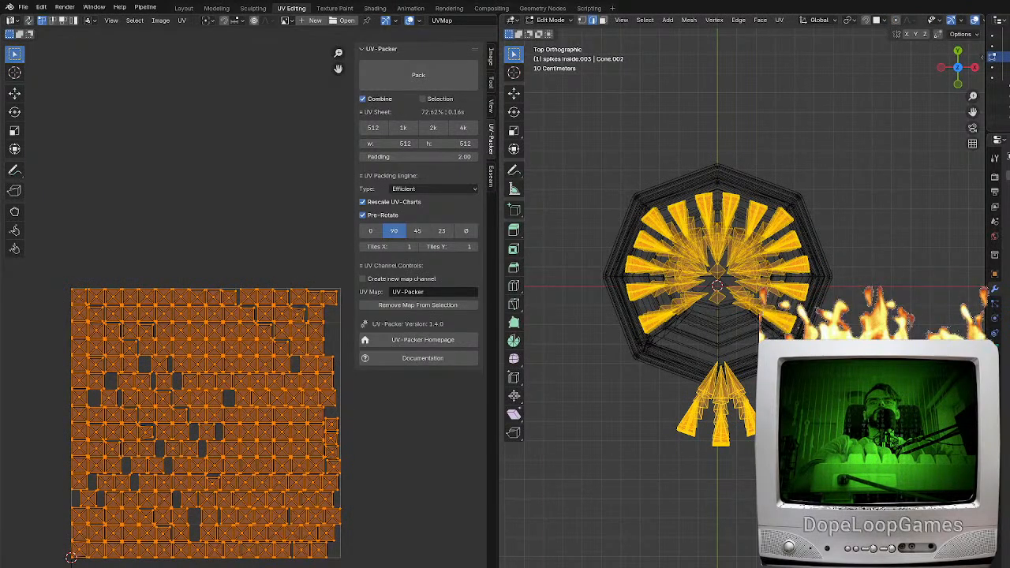
{"action": "key", "text": "alt+a"}
{"action": "mouse_move", "coordinate": [800, 303]}
{"action": "left_mouse_down"}
{"action": "mouse_move", "coordinate": [788, 276]}
{"action": "mouse_move", "coordinate": [709, 260]}
{"action": "mouse_move", "coordinate": [646, 276]}
{"action": "mouse_move", "coordinate": [788, 277]}
{"action": "left_mouse_up"}
{"action": "right_click", "coordinate": [789, 280]}
{"action": "key", "text": "c"}
{"action": "right_click", "coordinate": [762, 247]}
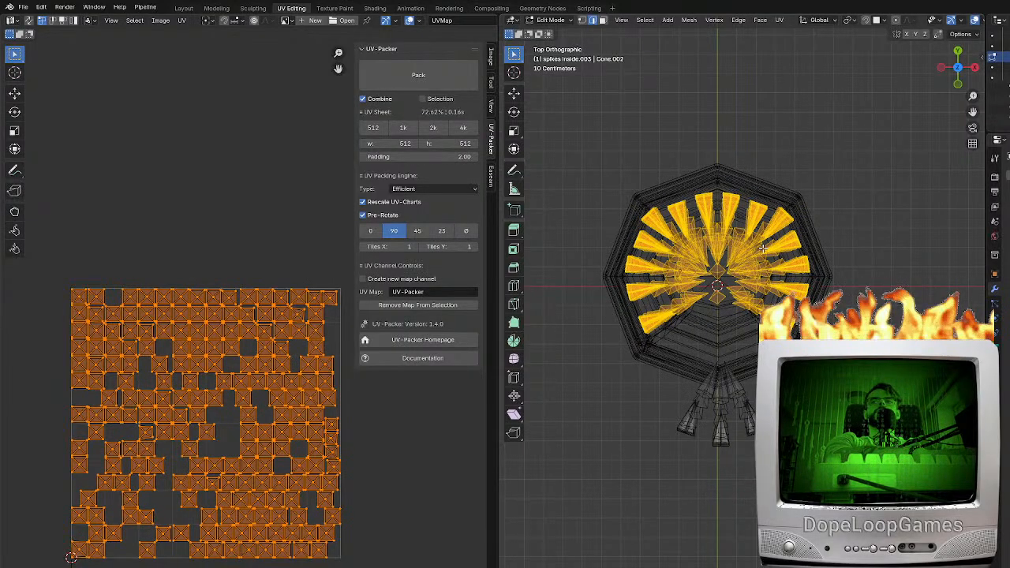
{"action": "key", "text": "x"}
{"action": "left_click", "coordinate": [763, 248]}
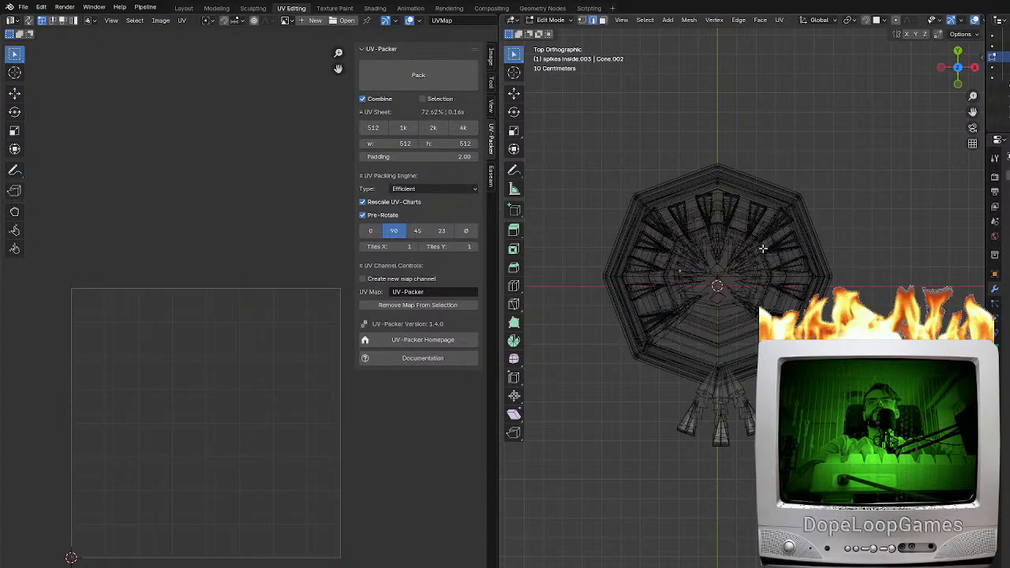
Open the outer spikes together with "spikes inside.002" in Edit Mode with solid shading and select all their geometry
{"action": "key", "text": "shift+z"}
{"action": "key", "text": "Tab"}
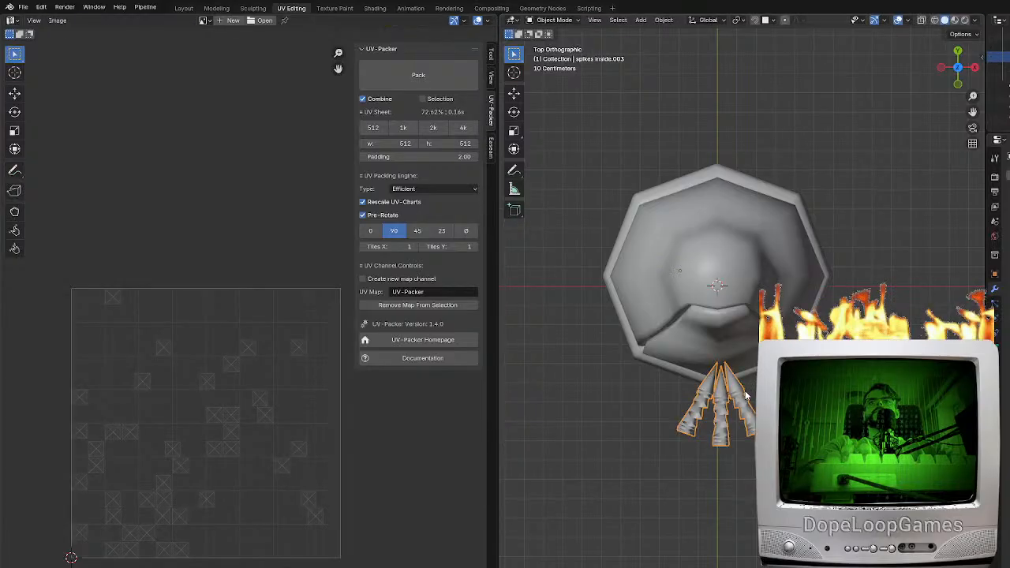
{"action": "middle_click_drag", "start_coordinate": [739, 396], "coordinate": [710, 363]}
{"action": "key", "text": "Tab"}
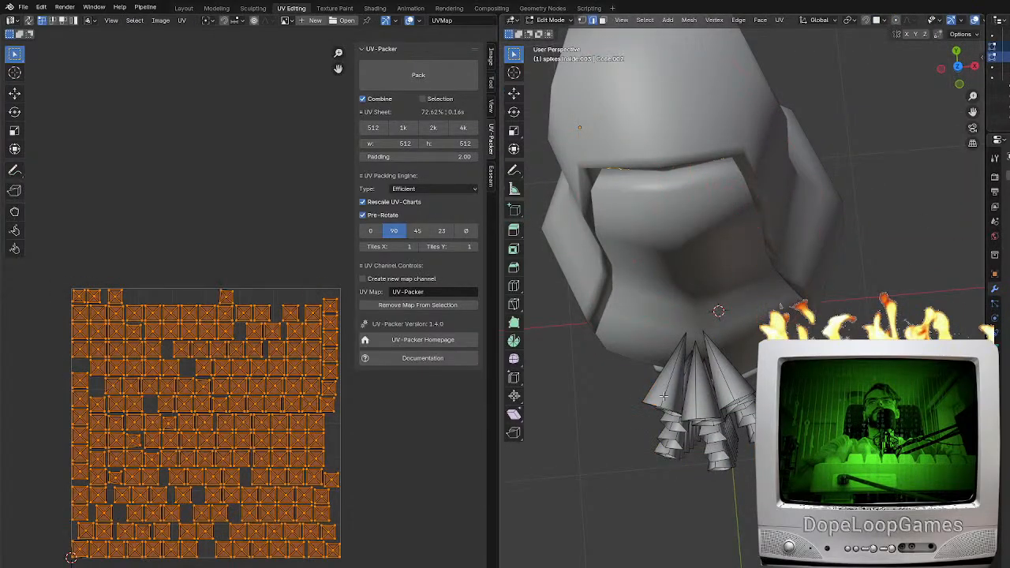
{"action": "key", "text": "alt+a"}
{"action": "key", "text": "a"}
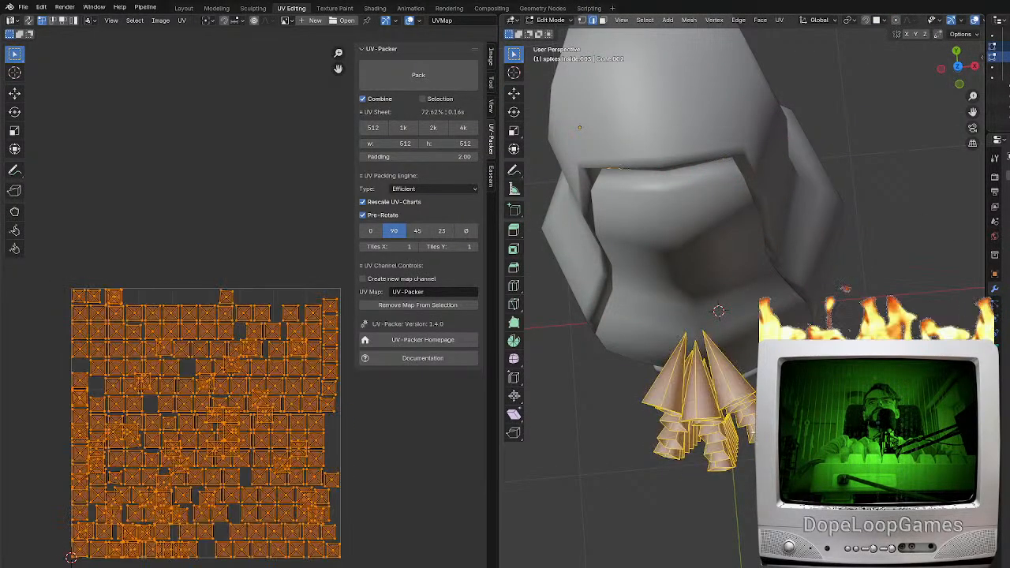
Undo the recent changes back to before the inner spikes were deleted from "spikes inside.003"
{"action": "key", "text": "ctrl+z"}
{"action": "key", "text": "ctrl+z"}
{"action": "key", "text": "ctrl+z"}
{"action": "key", "text": "ctrl+z"}
{"action": "key", "text": "ctrl+z"}
{"action": "key", "text": "ctrl+z"}
{"action": "key", "text": "ctrl+z"}
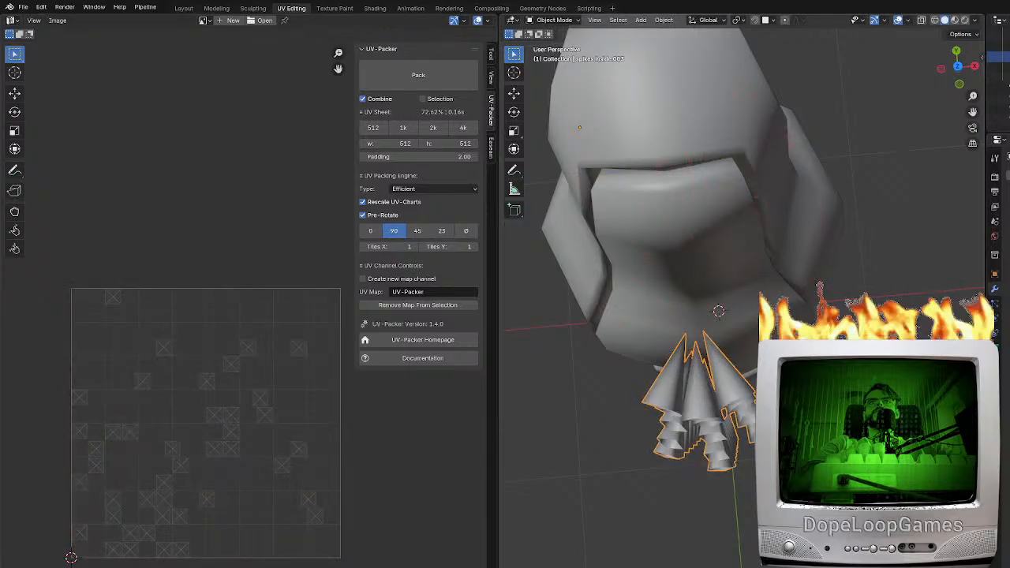
{"action": "key", "text": "ctrl+z"}
{"action": "key", "text": "ctrl+z"}
{"action": "key", "text": "ctrl+z"}
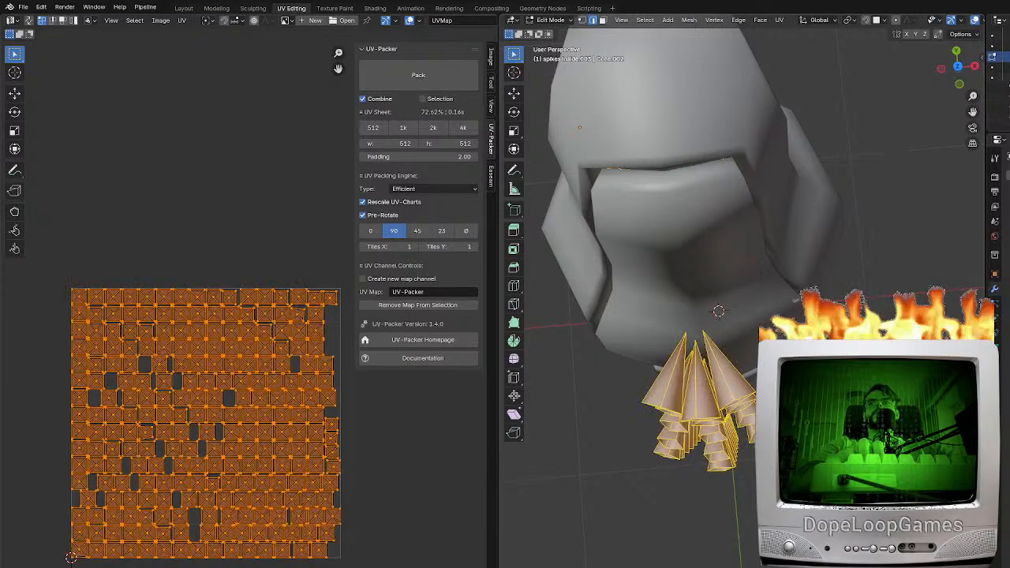
{"action": "key", "text": "ctrl+z"}
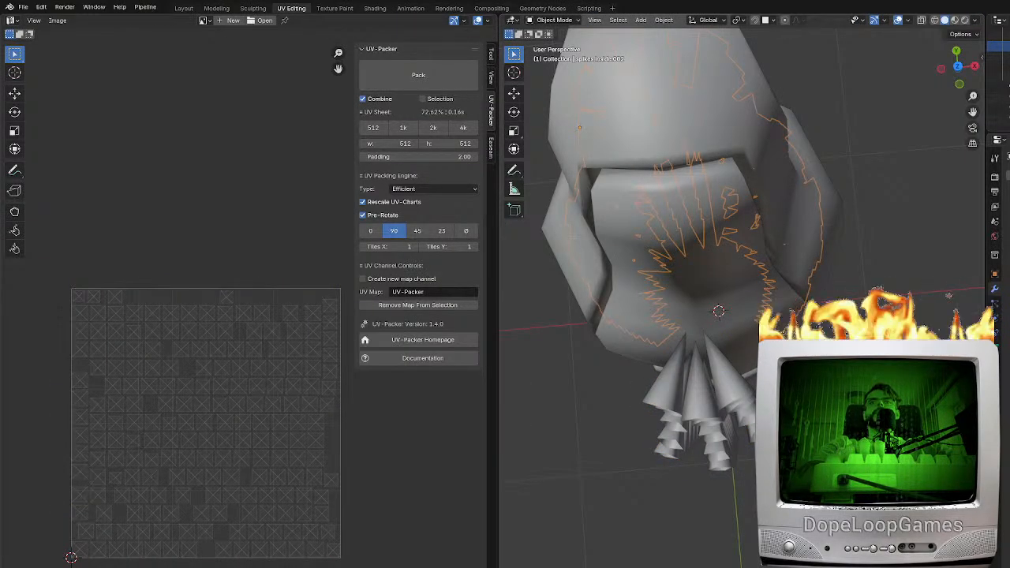
{"action": "key", "text": "Tab"}
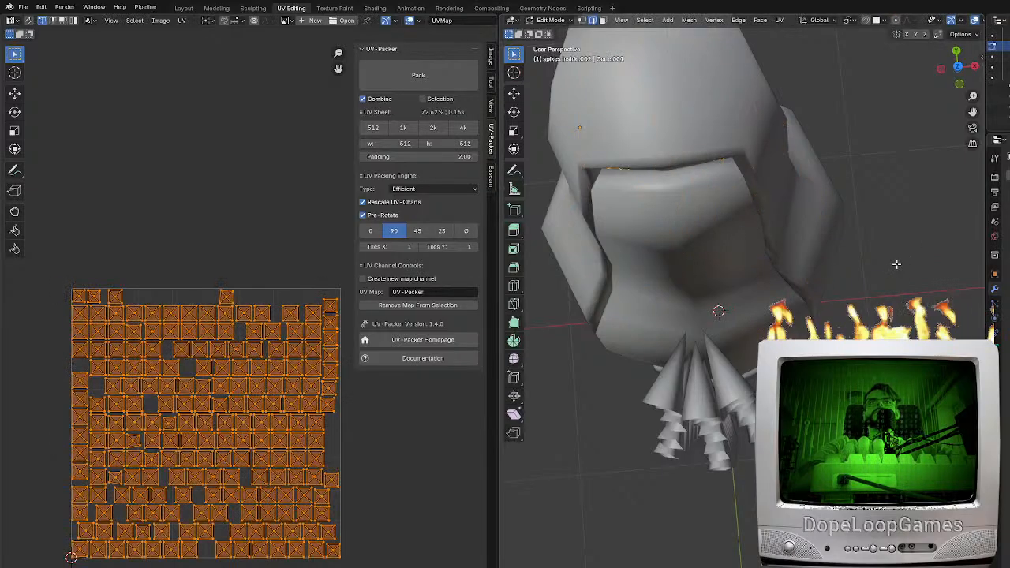
{"action": "key", "text": "ctrl+z"}
{"action": "key", "text": "ctrl+z"}
{"action": "key", "text": "ctrl+z"}
{"action": "key", "text": "ctrl+z"}
{"action": "key", "text": "ctrl+z"}
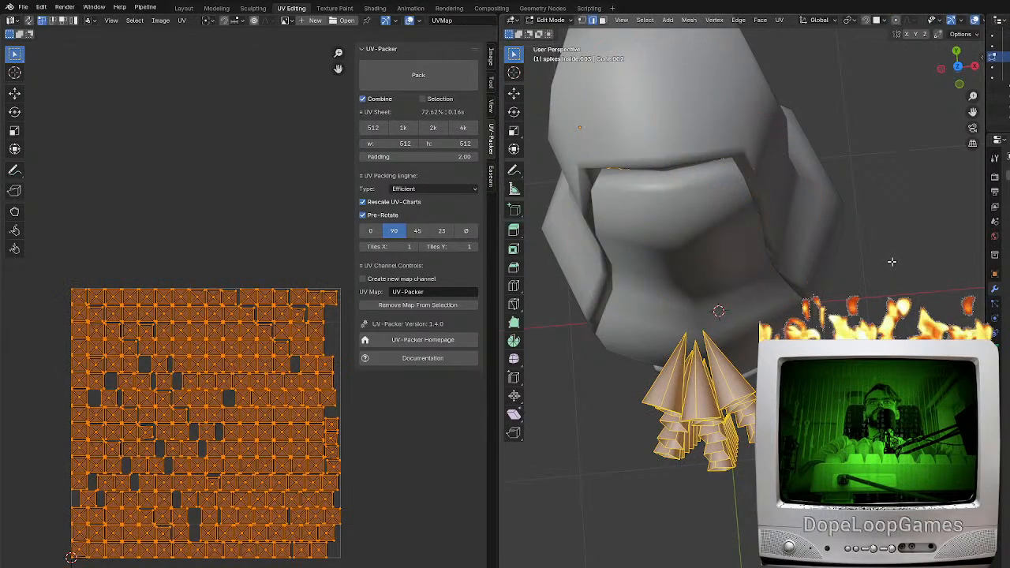
{"action": "key", "text": "ctrl+z"}
Select the spikes outside the body of "spikes inside.003" in the top wireframe view and separate them into a new object
{"action": "middle_click_drag", "start_coordinate": [879, 264], "coordinate": [857, 276]}
{"action": "key", "text": "Tab"}
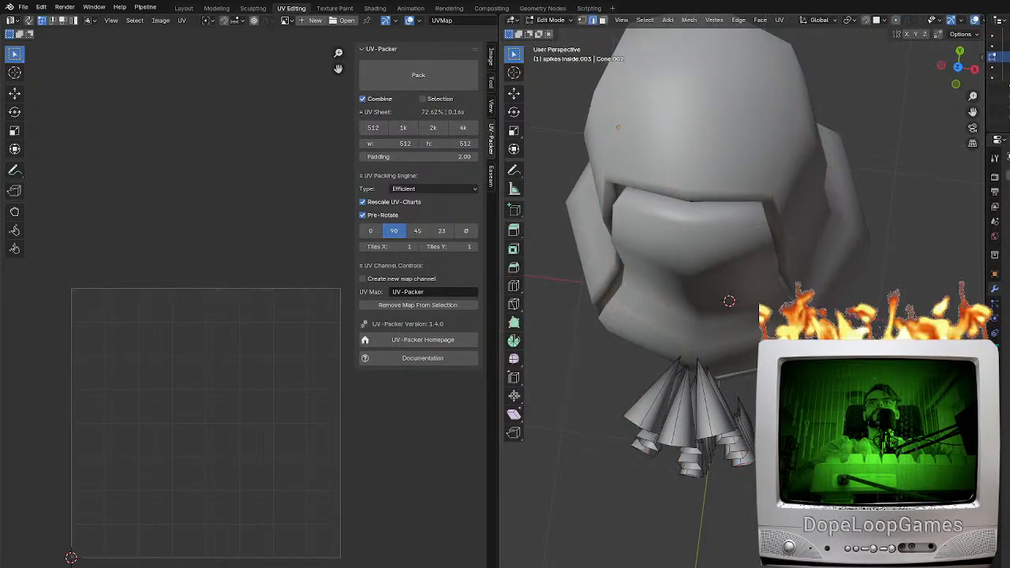
{"action": "key", "text": "a"}
{"action": "scroll", "coordinate": [859, 399], "scroll_direction": "up", "scroll_amount": 3}
{"action": "mouse_move", "coordinate": [707, 444]}
{"action": "middle_mouse_down"}
{"action": "mouse_move", "coordinate": [860, 398]}
{"action": "mouse_move", "coordinate": [867, 387]}
{"action": "mouse_move", "coordinate": [755, 377]}
{"action": "middle_mouse_up"}
{"action": "key", "text": "shift+z"}
{"action": "key", "text": "KP_7"}
{"action": "left_click_drag", "start_coordinate": [777, 511], "coordinate": [677, 358]}
{"action": "key", "text": "Tab"}
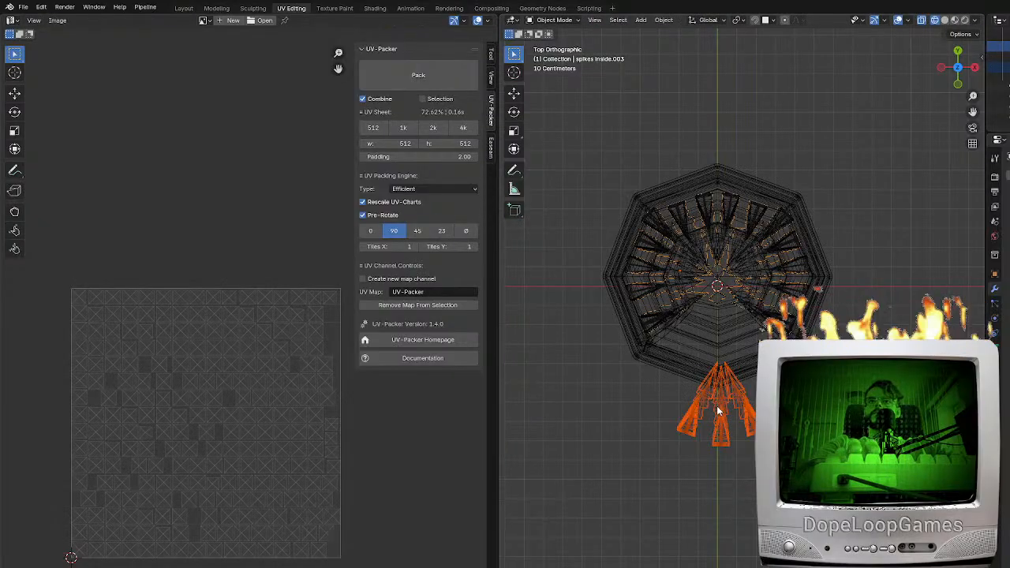
Rename "spikes inside.002" to "spikes insidereal" and the separated outer spikes object to "spikes outside"
{"action": "left_click", "coordinate": [691, 303]}
{"action": "left_click", "coordinate": [689, 303]}
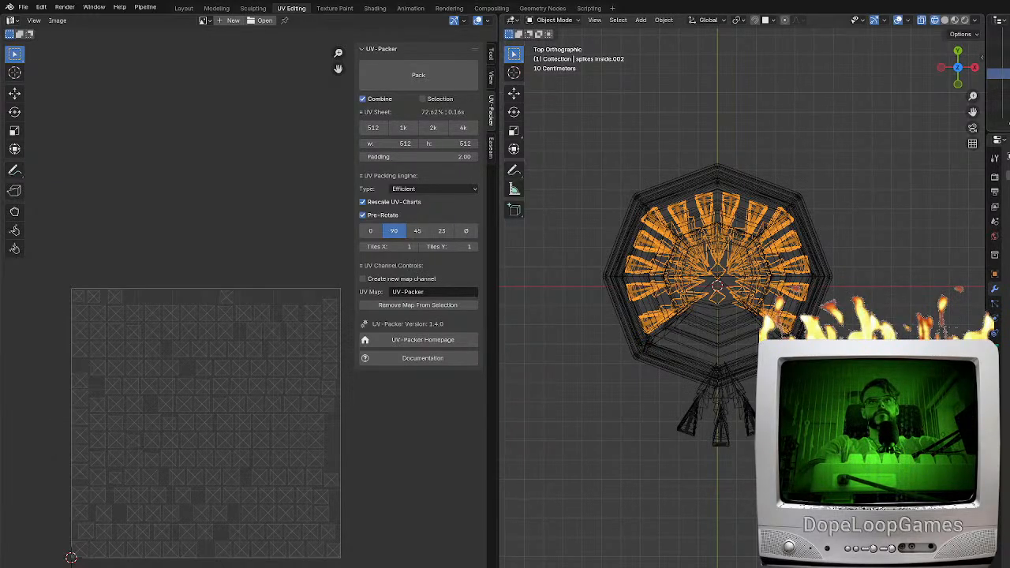
{"action": "left_click", "coordinate": [998, 95]}
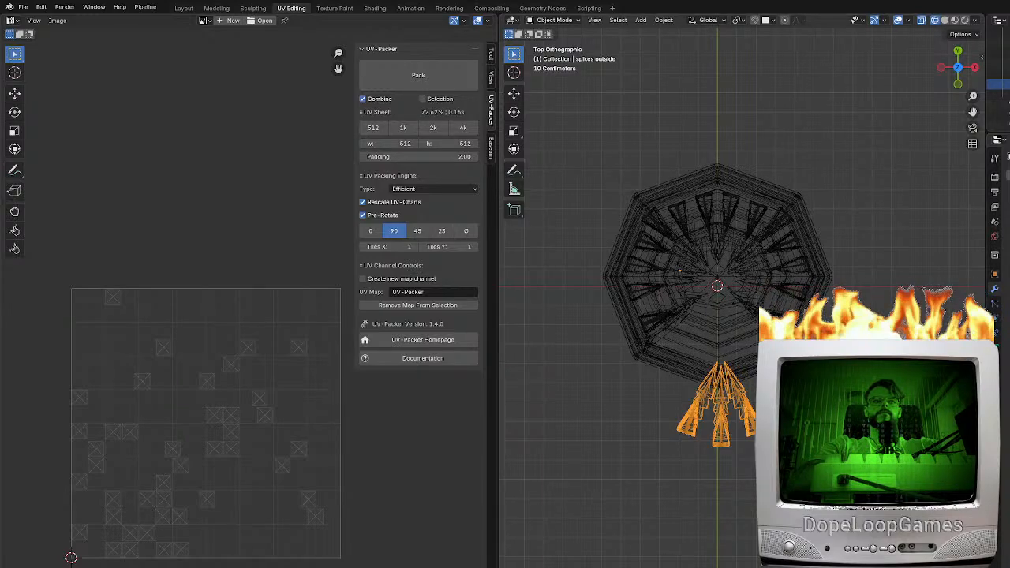
Check the renamed spike objects by selecting the outer spikes and then the overlapping inner spike objects
{"action": "key", "text": "alt+a"}
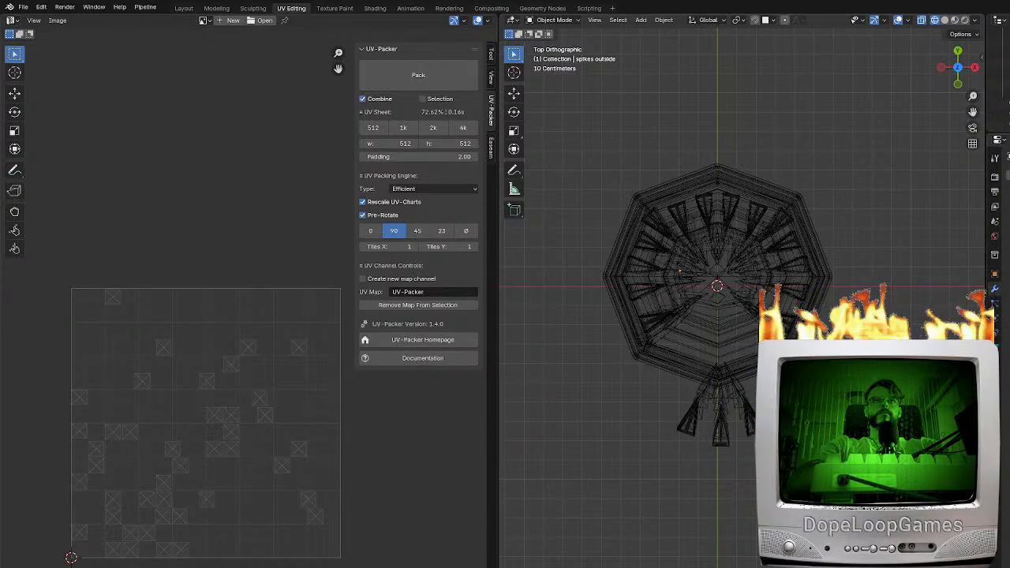
{"action": "left_click", "coordinate": [728, 448]}
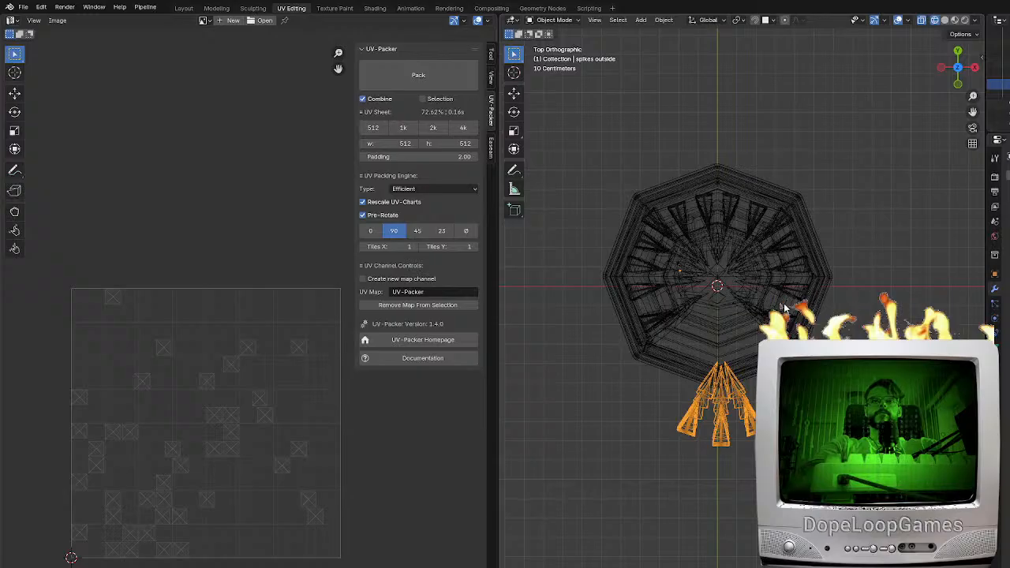
{"action": "left_click", "coordinate": [756, 283]}
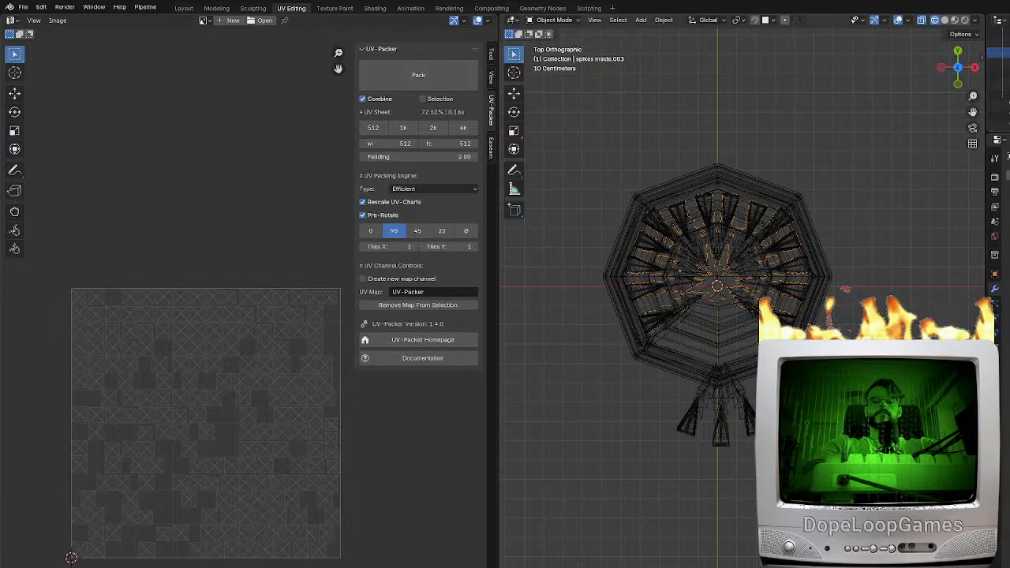
{"action": "left_click", "coordinate": [757, 282]}
{"action": "left_click", "coordinate": [756, 282]}
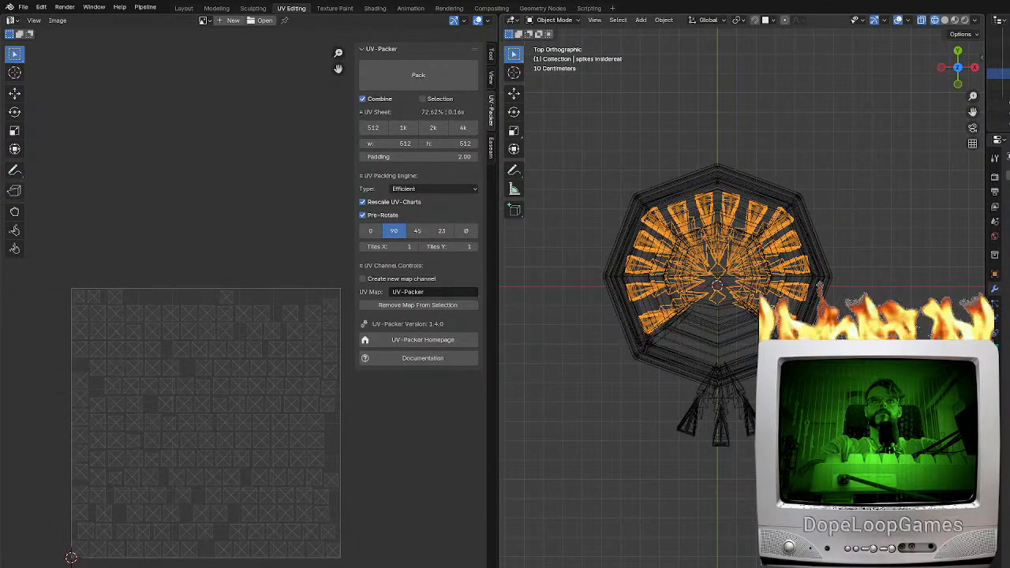
Move the "spikes outside" object about 0.395 m along the global Y axis, into the body's door opening
{"action": "left_click", "coordinate": [726, 440]}
{"action": "scroll", "coordinate": [743, 440], "scroll_direction": "up", "scroll_amount": 2}
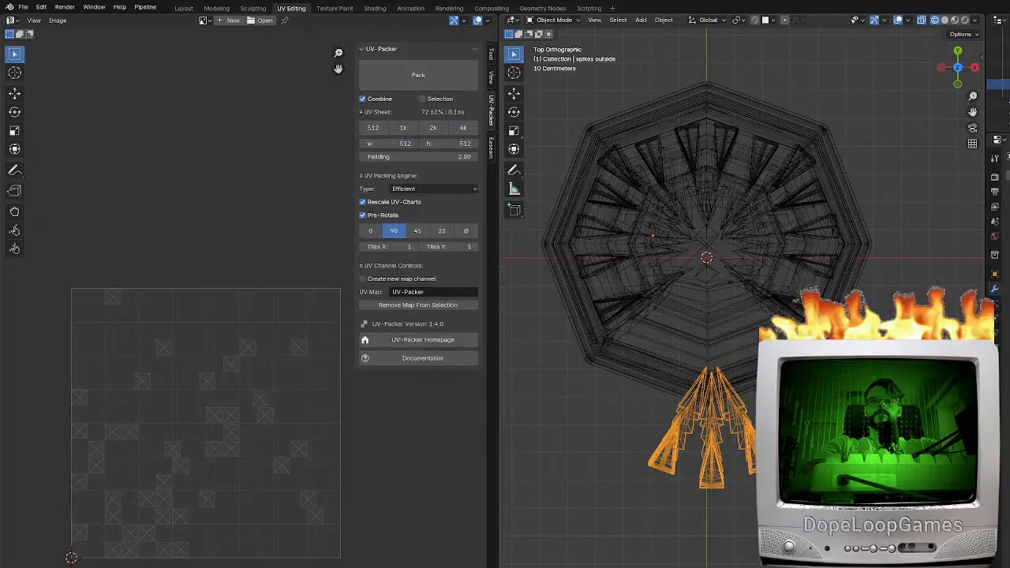
{"action": "key", "text": "Tab"}
{"action": "key", "text": "Tab"}
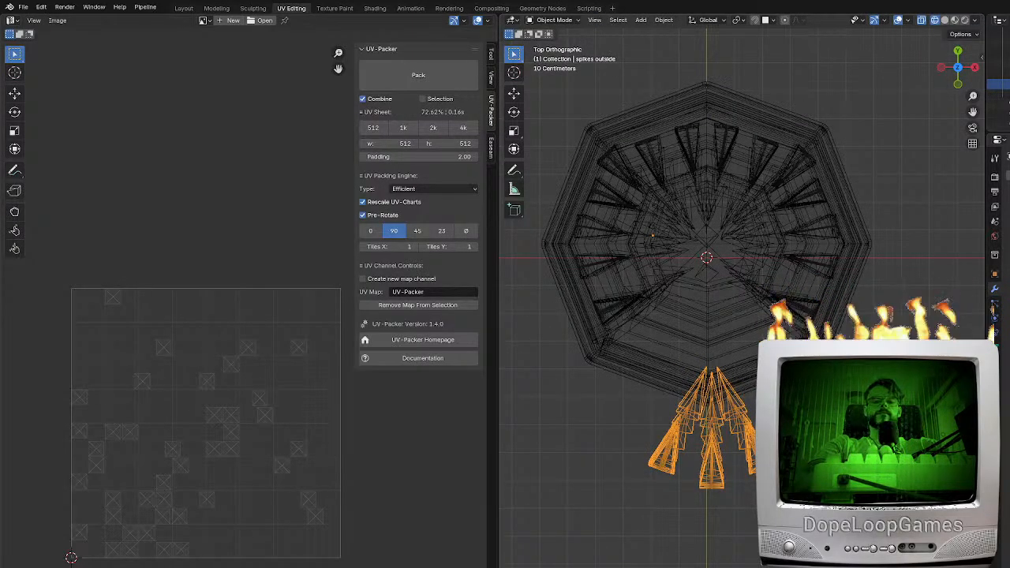
{"action": "key", "text": "g"}
{"action": "key", "text": "y"}
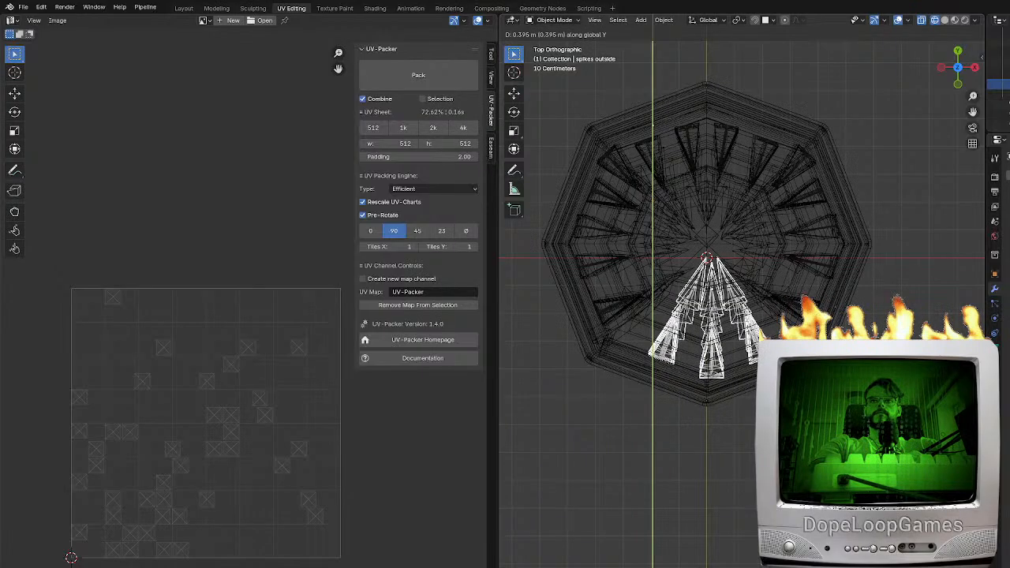
{"action": "key", "text": "Return"}
Switch the viewport to solid shading and join the "spikes outside" object into the door object "door-low"
{"action": "scroll", "coordinate": [734, 388], "scroll_direction": "up", "scroll_amount": 5}
{"action": "key", "text": "z"}
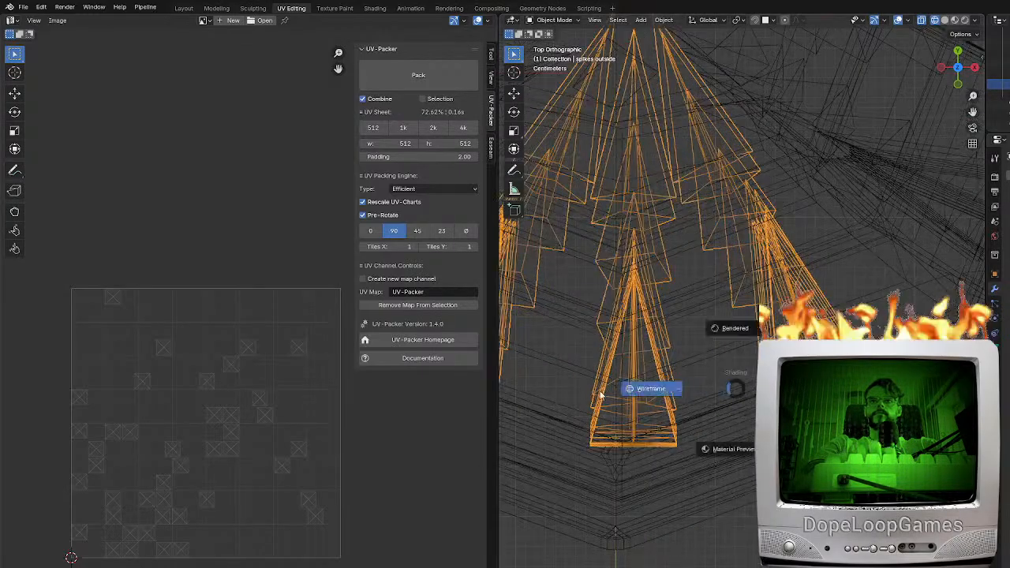
{"action": "key", "text": "z"}
{"action": "middle_click_drag", "start_coordinate": [744, 392], "coordinate": [828, 386], "text": "shift"}
{"action": "scroll", "coordinate": [789, 363], "scroll_direction": "down", "scroll_amount": 5}
{"action": "key", "text": "g"}
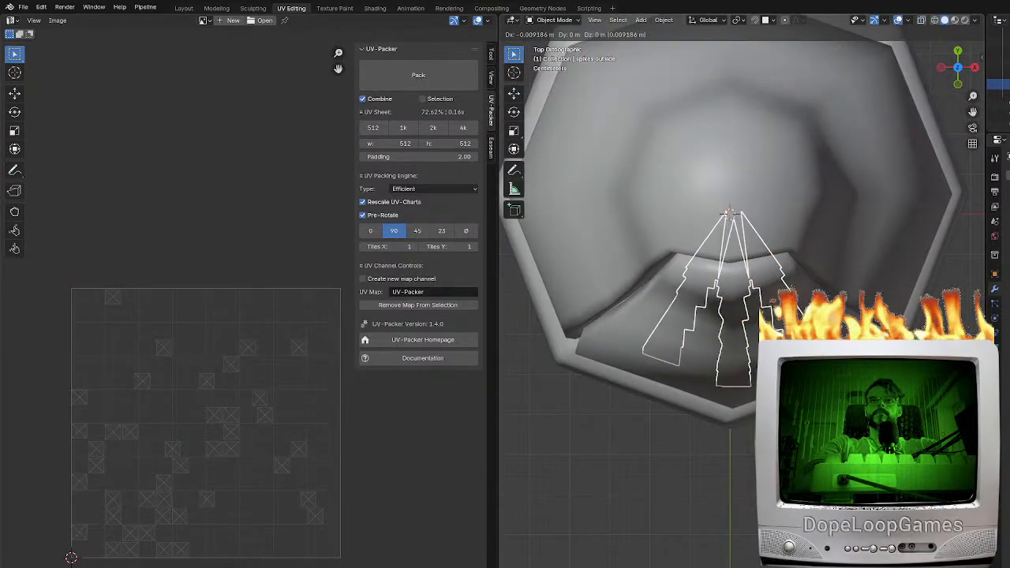
{"action": "left_click", "coordinate": [694, 397]}
{"action": "middle_click_drag", "start_coordinate": [685, 466], "coordinate": [725, 400]}
{"action": "scroll", "coordinate": [663, 367], "scroll_direction": "down", "scroll_amount": 3}
{"action": "left_click", "coordinate": [724, 413]}
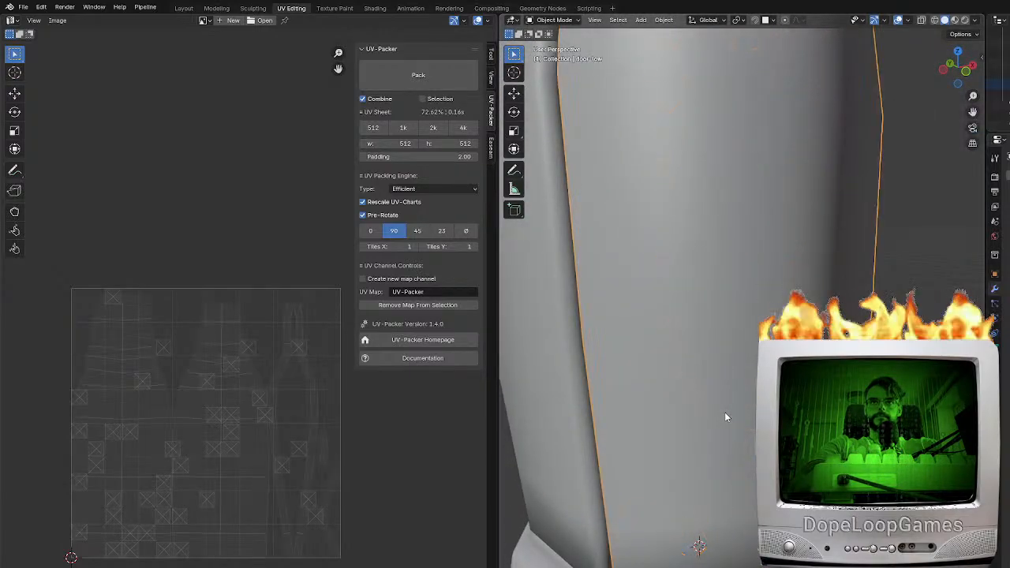
Swing "door-low" temporarily about the global Z axis to examine whether its spikes turn with it
{"action": "key", "text": "Tab"}
{"action": "middle_click_drag", "start_coordinate": [717, 363], "coordinate": [762, 399]}
{"action": "key", "text": "Tab"}
{"action": "key", "text": "r"}
{"action": "key", "text": "z"}
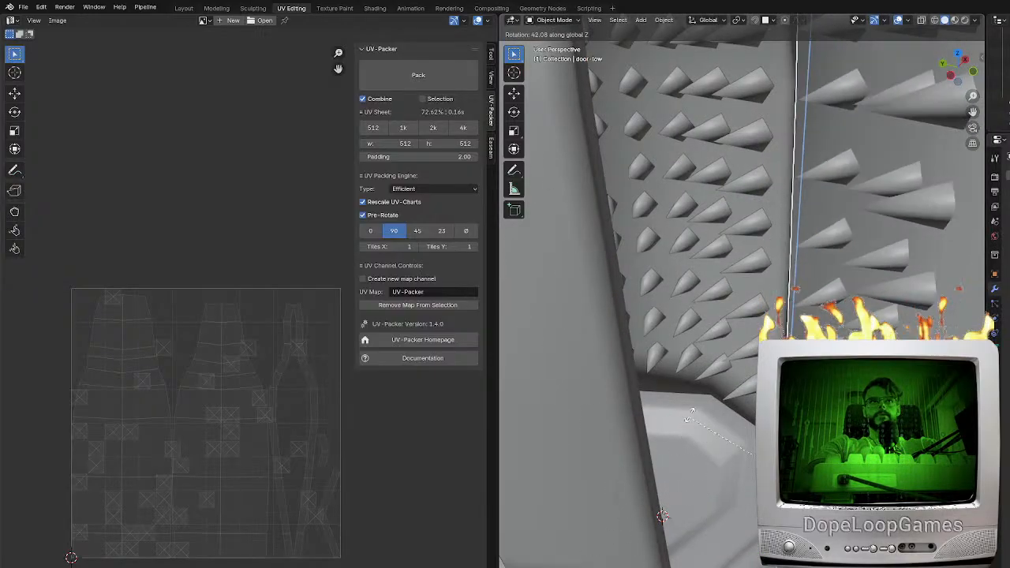
{"action": "right_click", "coordinate": [694, 418]}
{"action": "scroll", "coordinate": [734, 364], "scroll_direction": "down", "scroll_amount": 5}
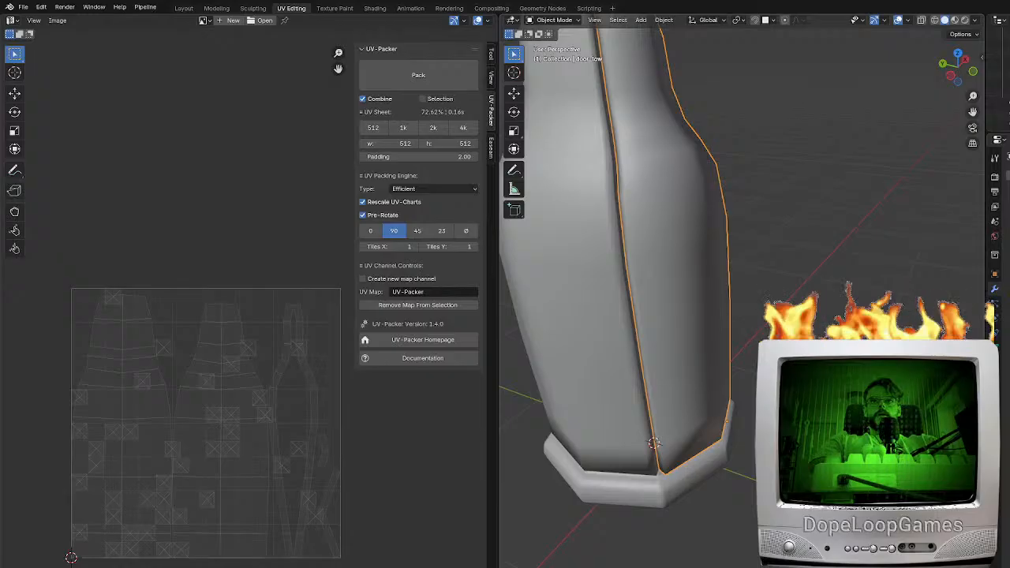
{"action": "key", "text": "r"}
{"action": "key", "text": "z"}
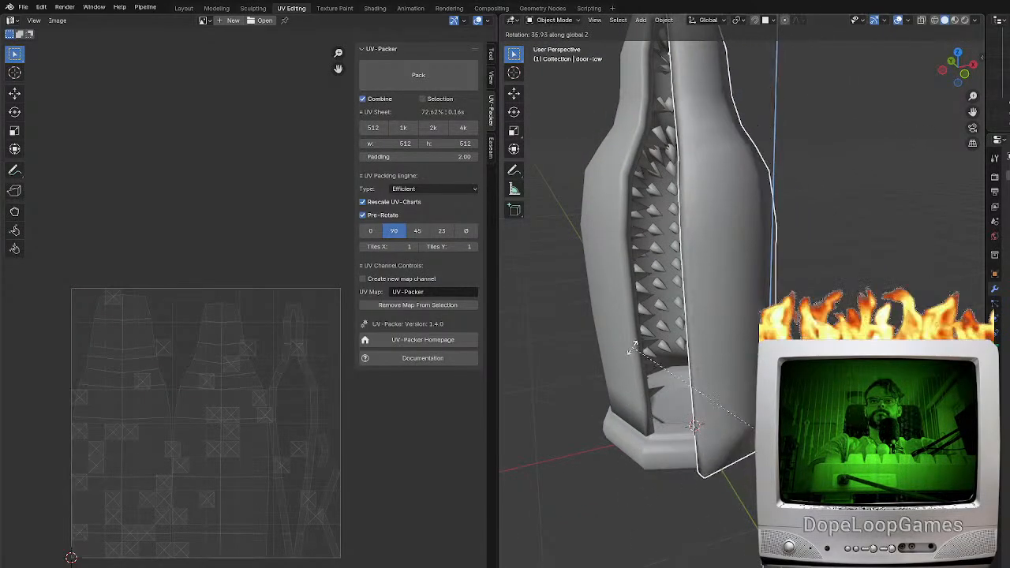
{"action": "right_click", "coordinate": [589, 504]}
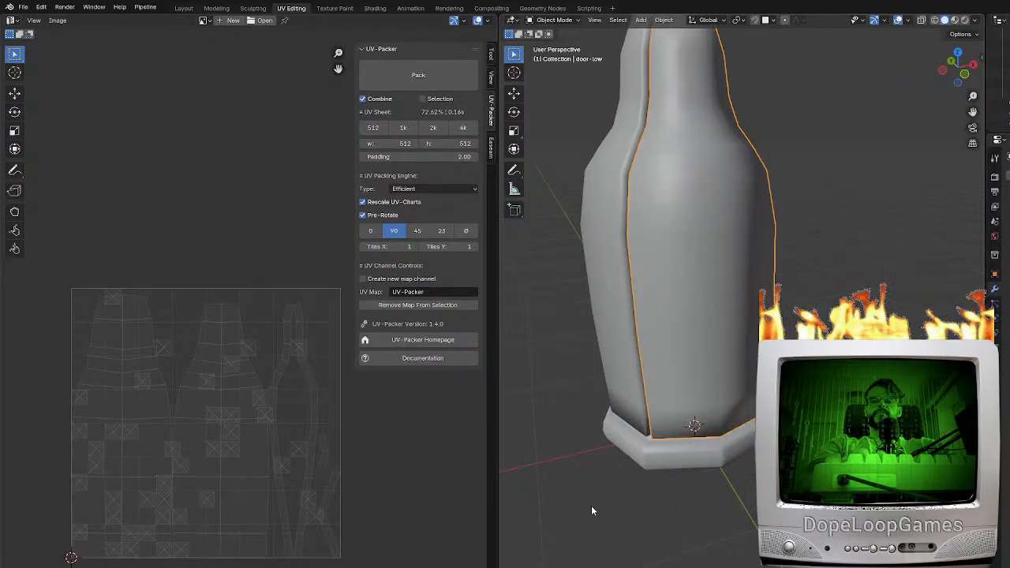
Inspect the mesh of "door-low" in edit mode and compare it with the closed door in object mode
{"action": "key", "text": "Tab"}
{"action": "middle_click_drag", "start_coordinate": [728, 353], "coordinate": [746, 410], "text": "shift"}
{"action": "key", "text": "a"}
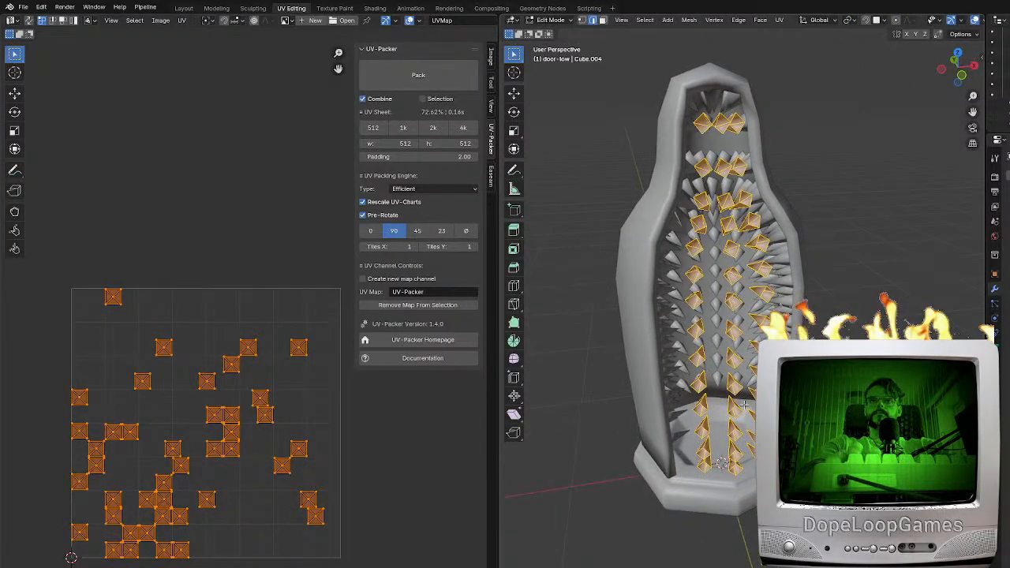
{"action": "key", "text": "Tab"}
{"action": "key", "text": "Tab"}
{"action": "middle_click_drag", "start_coordinate": [739, 426], "coordinate": [694, 414]}
{"action": "key", "text": "Tab"}
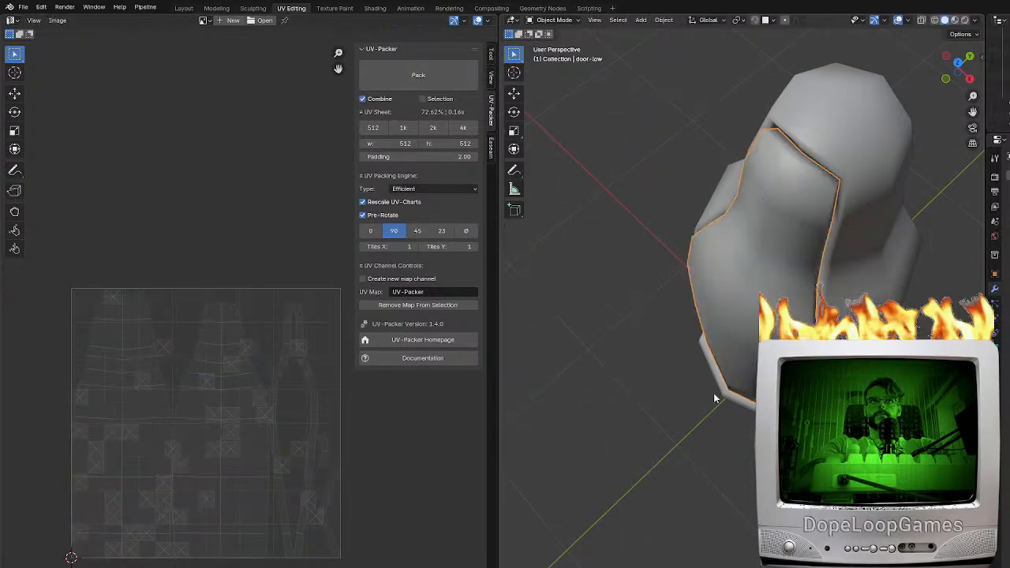
{"action": "middle_click_drag", "start_coordinate": [794, 308], "coordinate": [844, 308]}
{"action": "key", "text": "g"}
{"action": "right_click", "coordinate": [707, 289]}
{"action": "key", "text": "Tab"}
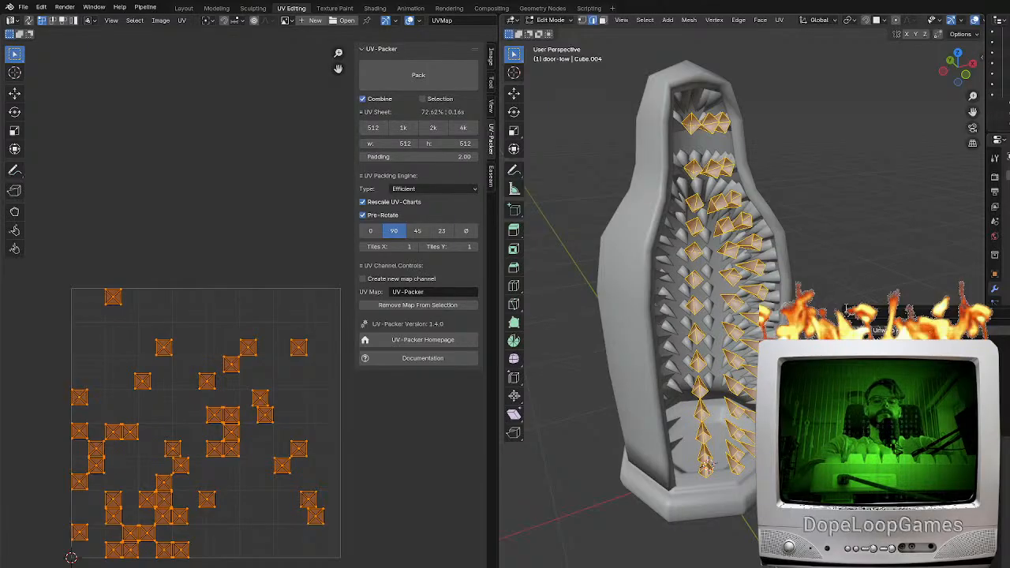
Reveal the hidden shell faces in the "door-low" mesh
{"action": "key", "text": "alt+h"}
{"action": "middle_click_drag", "start_coordinate": [824, 281], "coordinate": [851, 301]}
{"action": "key", "text": "h"}
{"action": "middle_click_drag", "start_coordinate": [698, 434], "coordinate": [678, 505]}
{"action": "key", "text": "alt+h"}
{"action": "key", "text": "z"}
{"action": "middle_click_drag", "start_coordinate": [844, 330], "coordinate": [629, 336]}
{"action": "scroll", "coordinate": [702, 334], "scroll_direction": "down", "scroll_amount": 1}
{"action": "key", "text": "z"}
{"action": "left_click", "coordinate": [726, 347]}
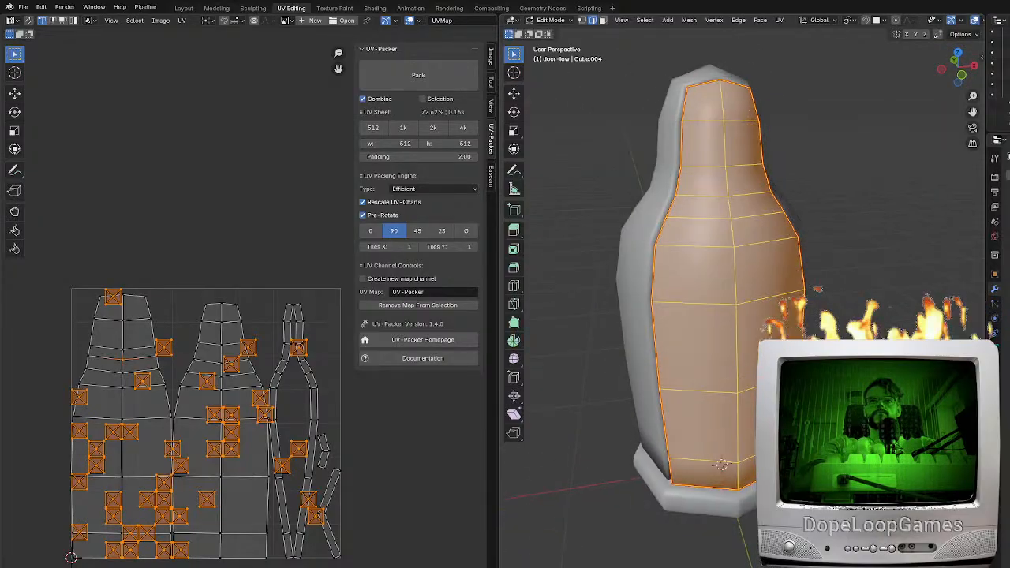
Swing the door and then the body "base-low" temporarily about the Z axis to examine which parts move together
{"action": "key", "text": "Tab"}
{"action": "key", "text": "r"}
{"action": "key", "text": "z"}
{"action": "right_click", "coordinate": [549, 195]}
{"action": "middle_click_drag", "start_coordinate": [628, 285], "coordinate": [714, 290]}
{"action": "left_click", "coordinate": [629, 348]}
{"action": "scroll", "coordinate": [630, 349], "scroll_direction": "down", "scroll_amount": 3}
{"action": "key", "text": "r"}
{"action": "key", "text": "z"}
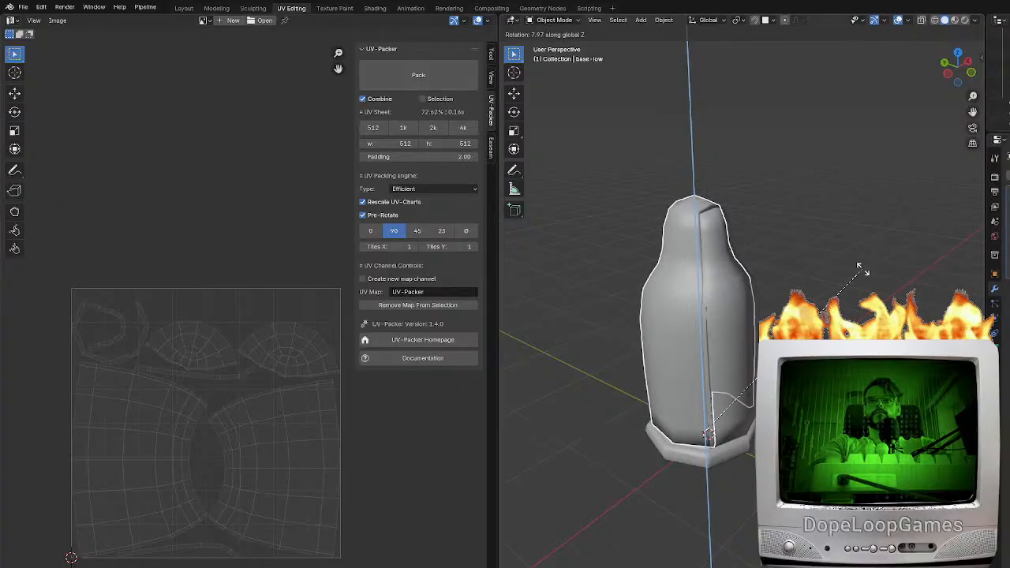
{"action": "left_click", "coordinate": [708, 432]}
{"action": "scroll", "coordinate": [706, 418], "scroll_direction": "up", "scroll_amount": 4}
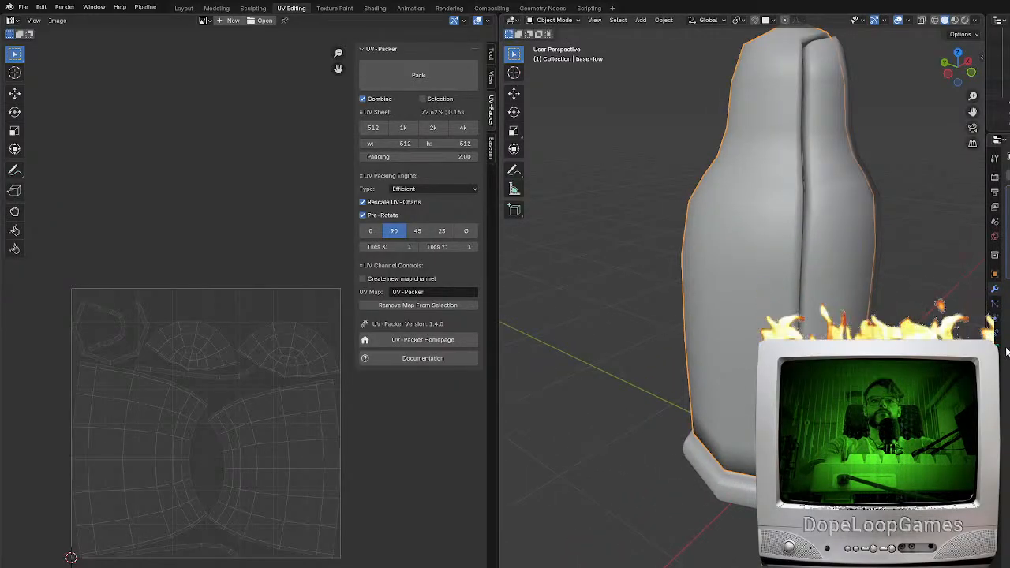
Join the body "base-low" into the "stand" object
{"action": "scroll", "coordinate": [714, 442], "scroll_direction": "down", "scroll_amount": 3}
{"action": "mouse_move", "coordinate": [713, 442]}
{"action": "middle_mouse_down"}
{"action": "mouse_move", "coordinate": [718, 454]}
{"action": "mouse_move", "coordinate": [698, 463]}
{"action": "mouse_move", "coordinate": [717, 452]}
{"action": "middle_mouse_up"}
{"action": "left_click", "coordinate": [698, 463]}
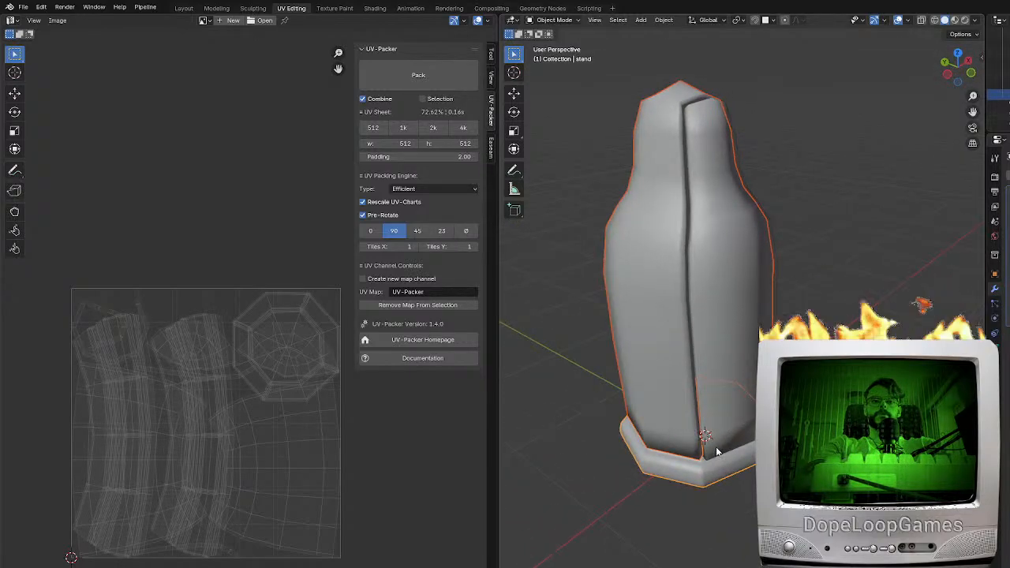
{"action": "key", "text": "x"}
{"action": "left_click", "coordinate": [630, 335]}
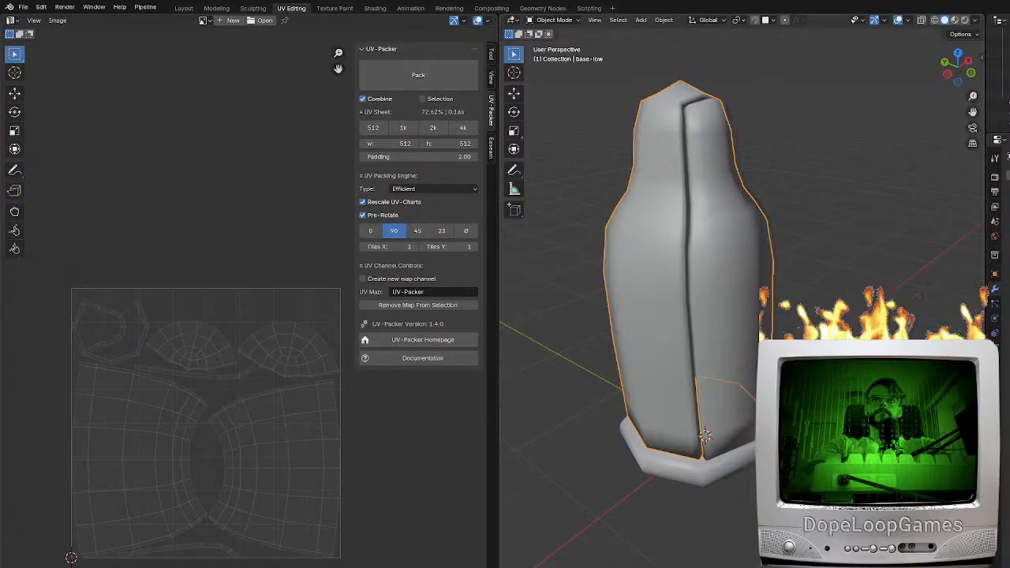
{"action": "left_click", "coordinate": [660, 477], "text": "shift"}
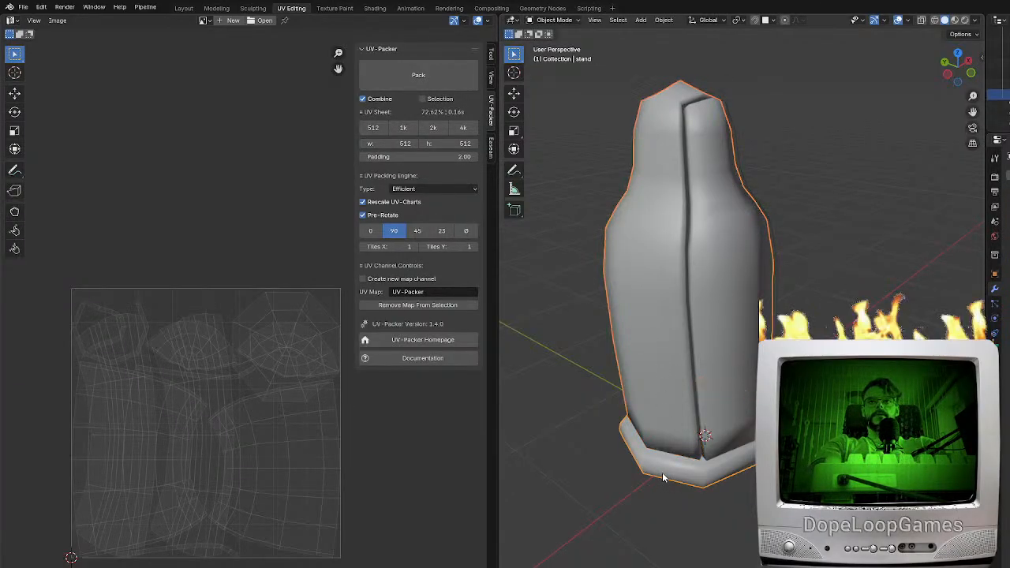
Try to join "spikes insidereal" to the combined stand in wireframe shading and check the mesh in edit mode
{"action": "key", "text": "shift+z"}
{"action": "left_click", "coordinate": [690, 369]}
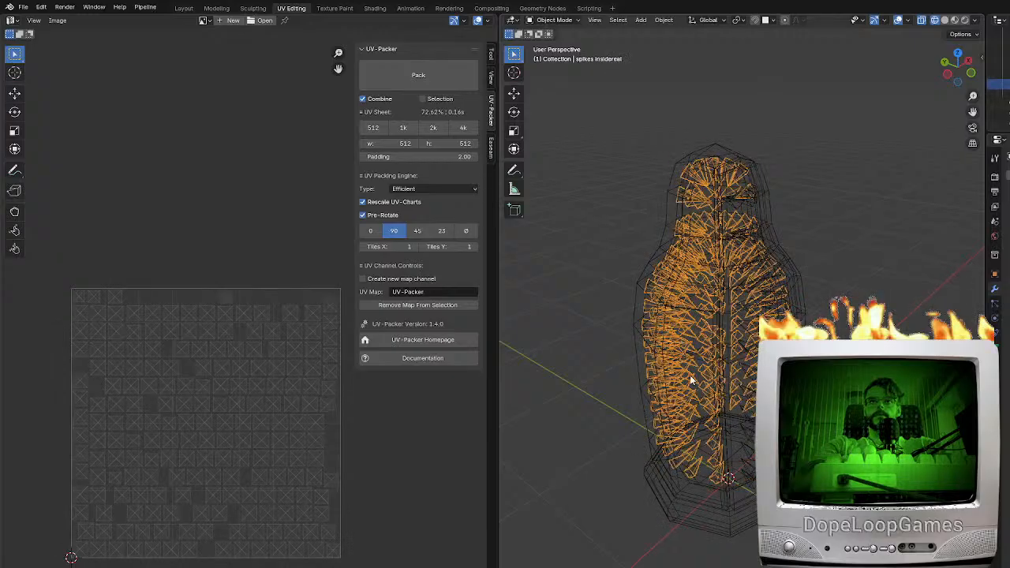
{"action": "left_click", "coordinate": [698, 521]}
{"action": "key", "text": "ctrl+j"}
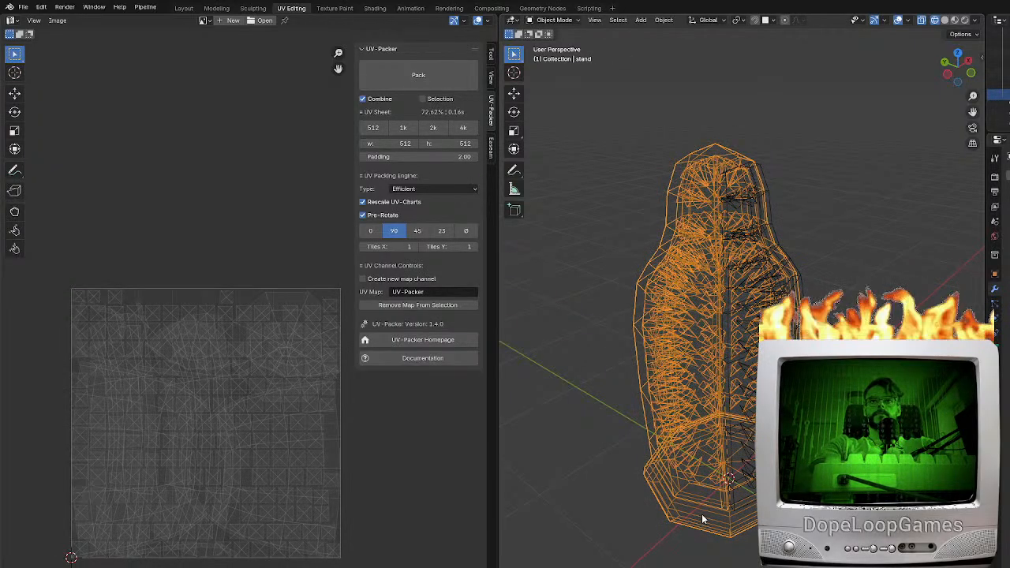
{"action": "key", "text": "Tab"}
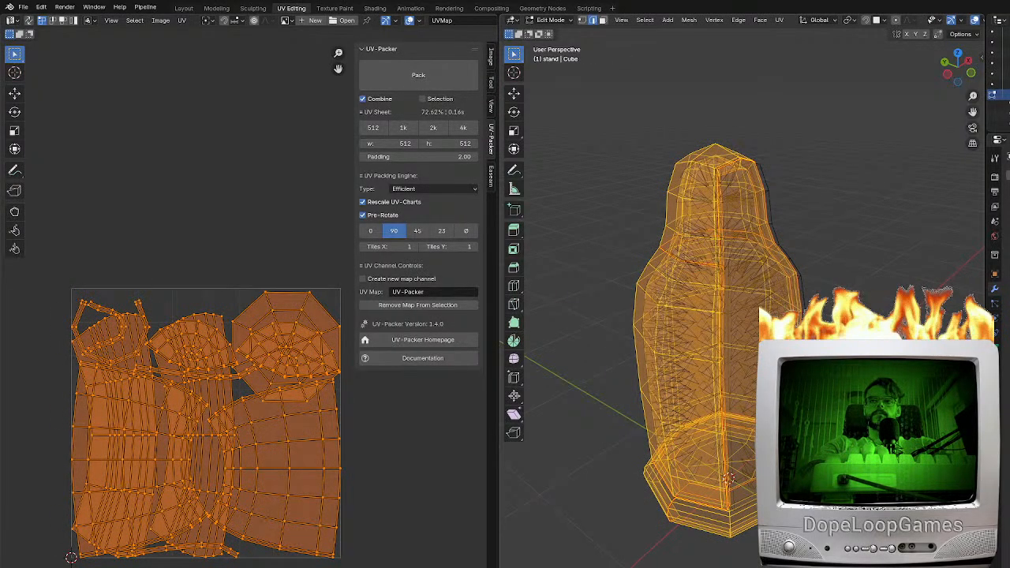
Undo the joining of the body and the stand
{"action": "key", "text": "ctrl+z"}
{"action": "key", "text": "ctrl+z"}
{"action": "key", "text": "ctrl+z"}
{"action": "key", "text": "ctrl+z"}
{"action": "key", "text": "ctrl+z"}
{"action": "key", "text": "ctrl+z"}
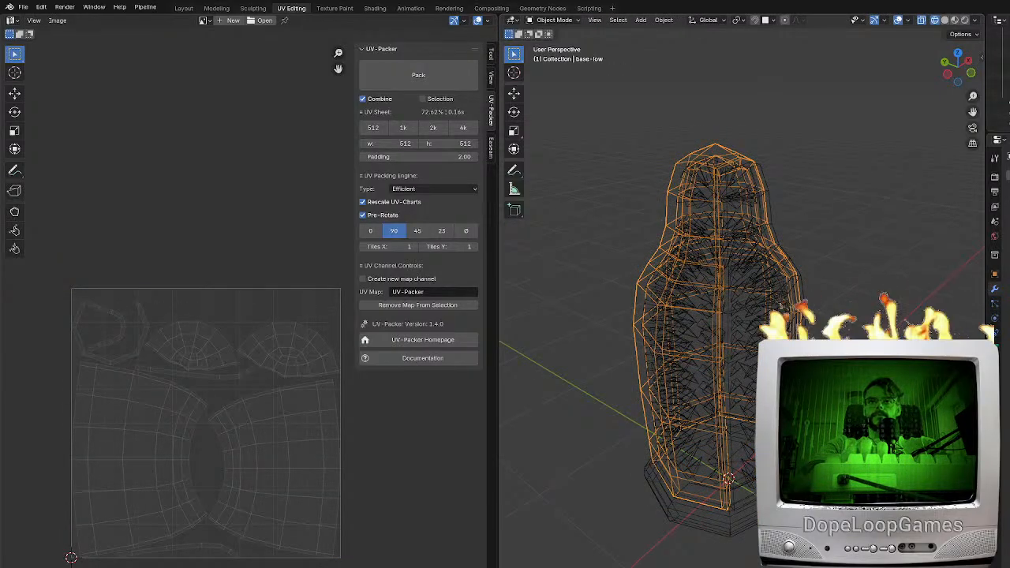
Select the shell faces in the "door-low" mesh and hide them, leaving only the door spikes
{"action": "left_click", "coordinate": [716, 521]}
{"action": "left_click", "coordinate": [743, 331]}
{"action": "middle_click_drag", "start_coordinate": [743, 331], "coordinate": [761, 330]}
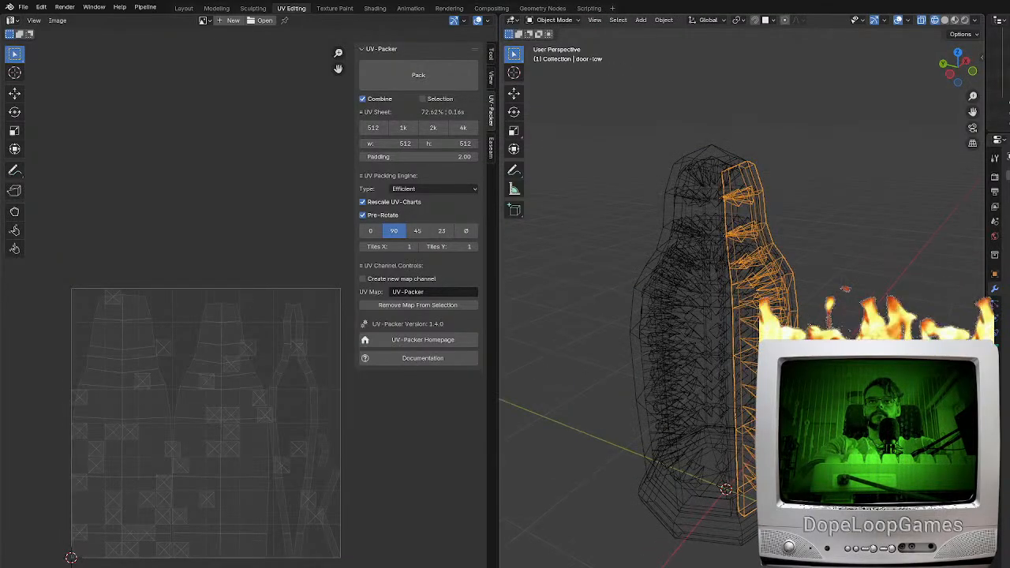
{"action": "left_click", "coordinate": [757, 399]}
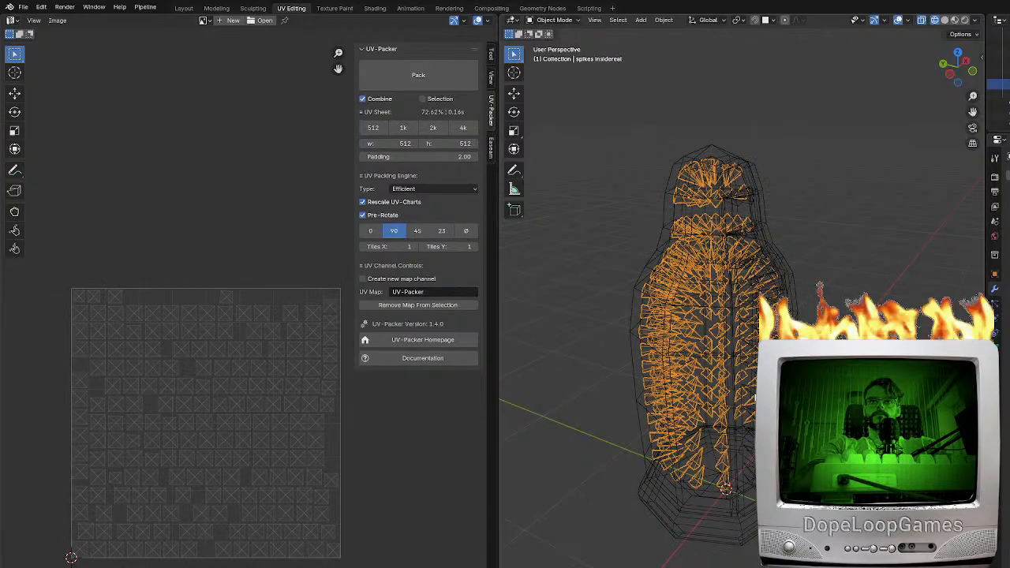
{"action": "left_click", "coordinate": [743, 331]}
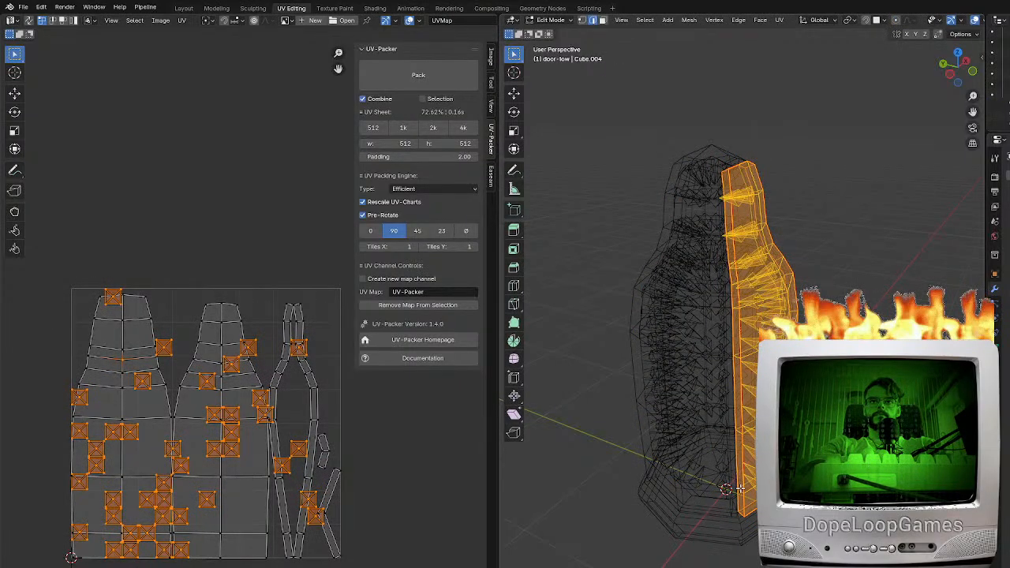
{"action": "key", "text": "2"}
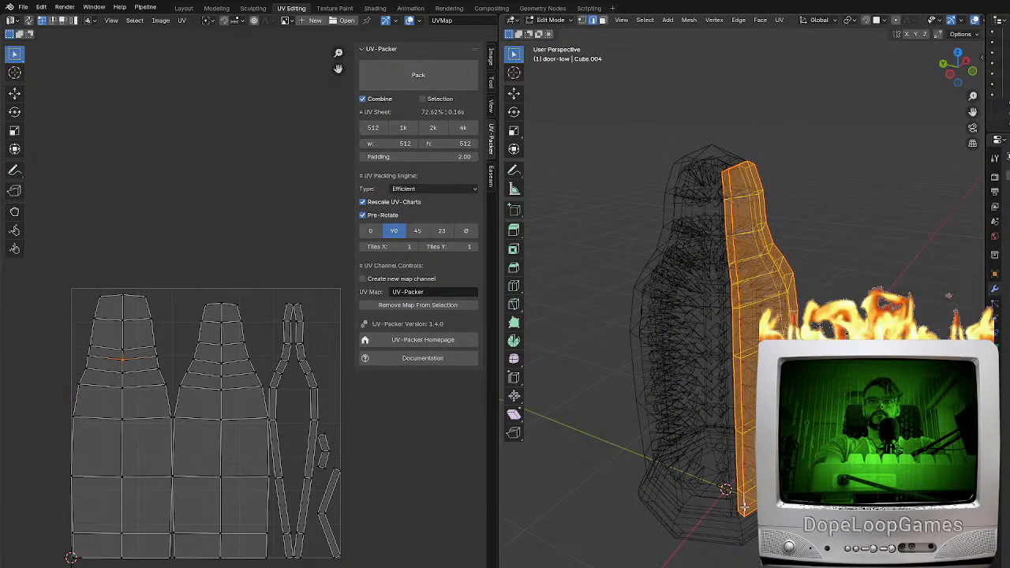
{"action": "key", "text": "h"}
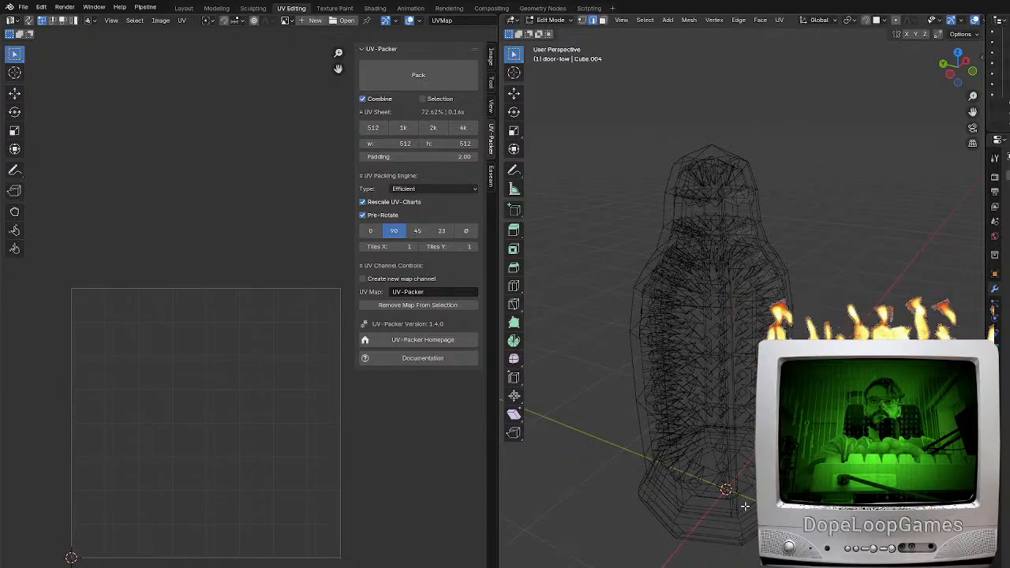
Edit "spikes insidereal" and "door-low" together and select all spike geometry in both meshes
{"action": "middle_click_drag", "start_coordinate": [744, 507], "coordinate": [703, 512]}
{"action": "key", "text": "a"}
{"action": "key", "text": "Tab"}
{"action": "left_click", "coordinate": [704, 402]}
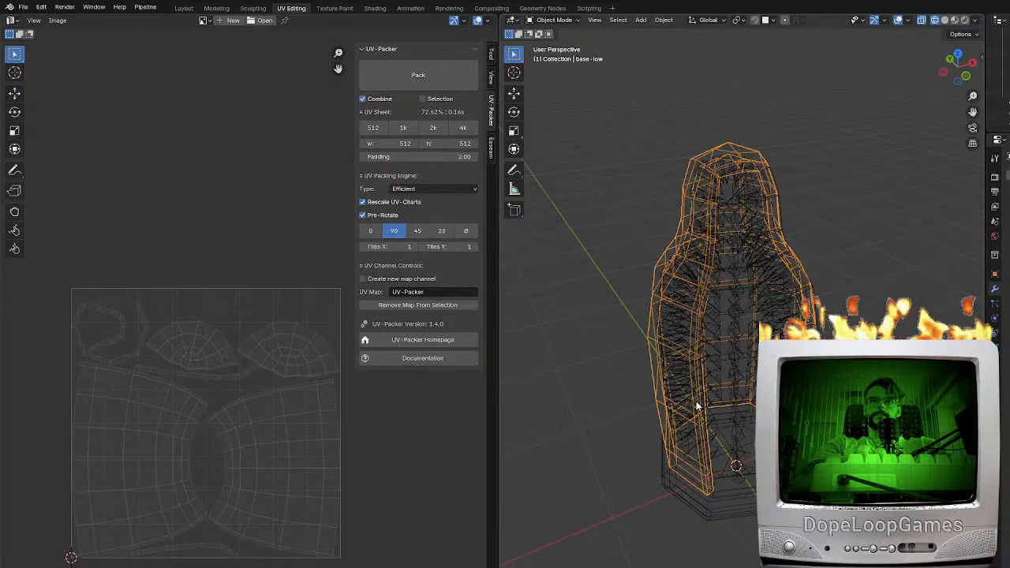
{"action": "left_click", "coordinate": [697, 405]}
{"action": "left_click", "coordinate": [733, 435]}
{"action": "key", "text": "Tab"}
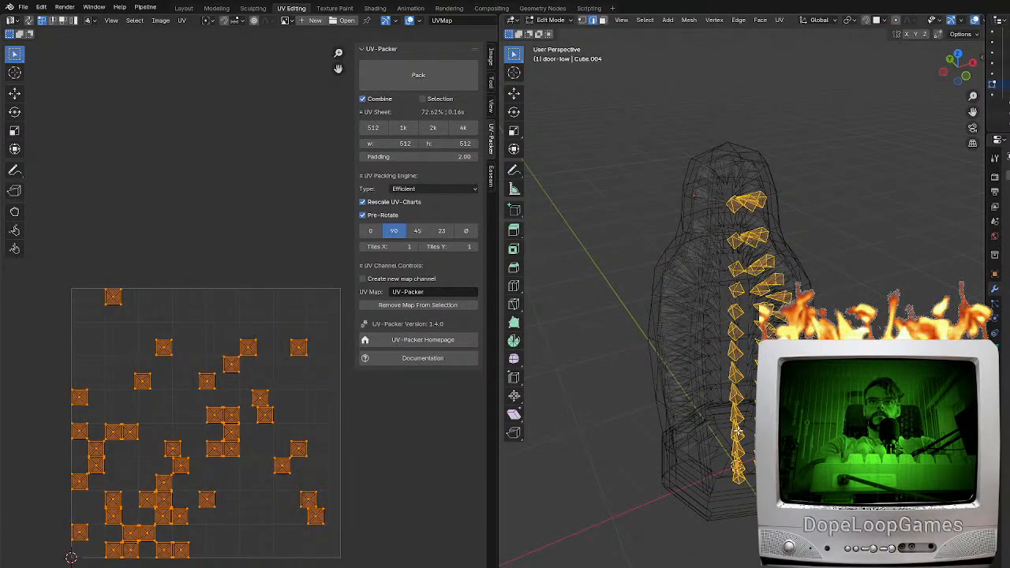
{"action": "key", "text": "a"}
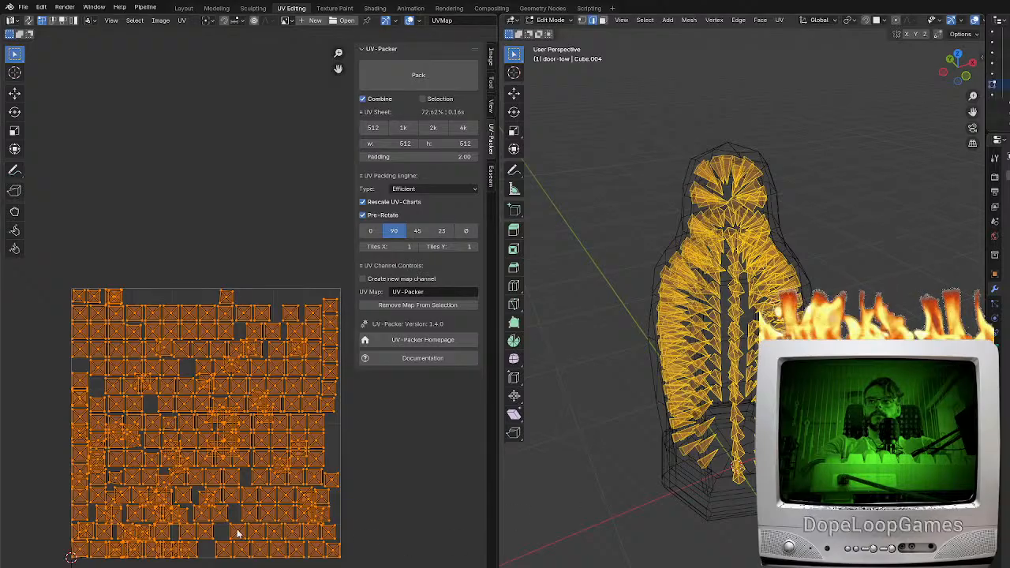
Re-unwrap the UVs of all selected spikes and pack them into one UV sheet with UV-Packer
{"action": "scroll", "coordinate": [253, 538], "scroll_direction": "up", "scroll_amount": 6}
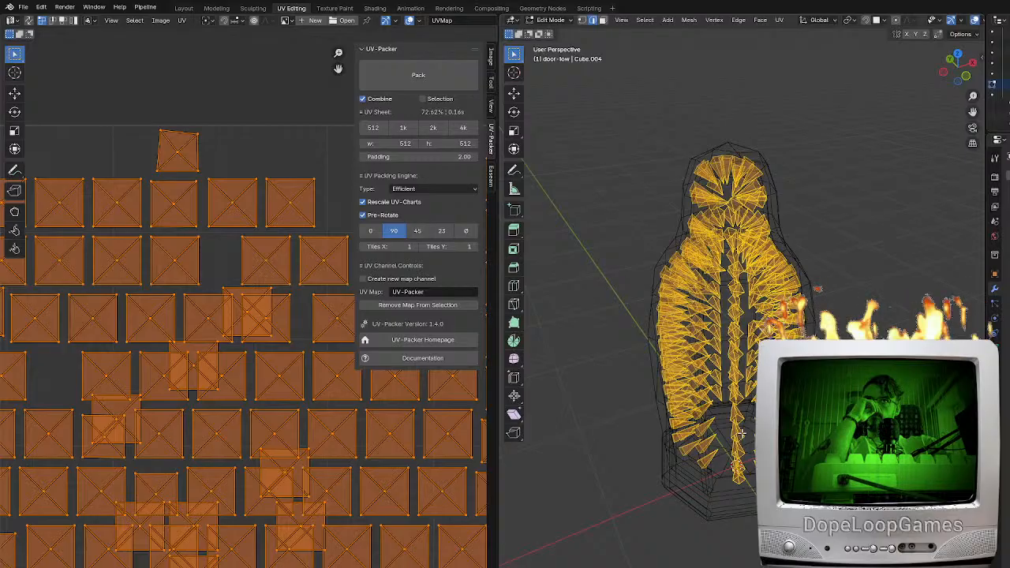
{"action": "middle_click_drag", "start_coordinate": [741, 432], "coordinate": [740, 455]}
{"action": "key", "text": "F3"}
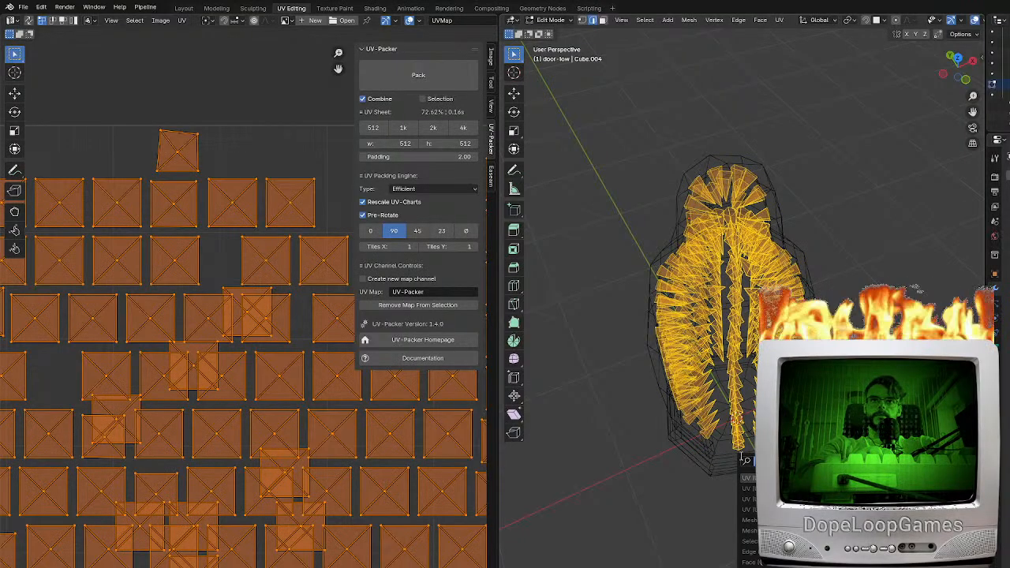
{"action": "key", "text": "Return"}
{"action": "scroll", "coordinate": [328, 463], "scroll_direction": "down", "scroll_amount": 4}
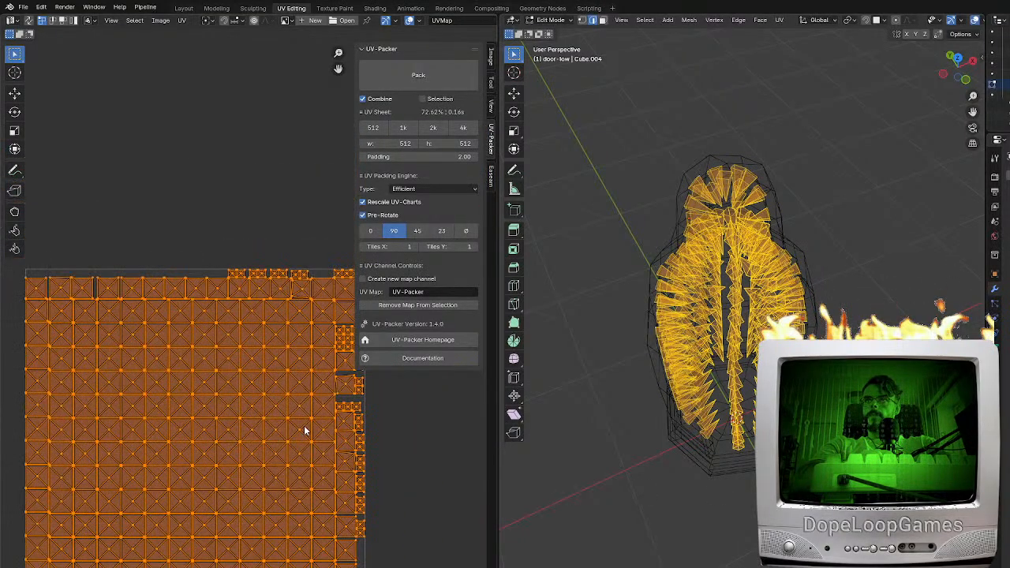
{"action": "left_click", "coordinate": [394, 79]}
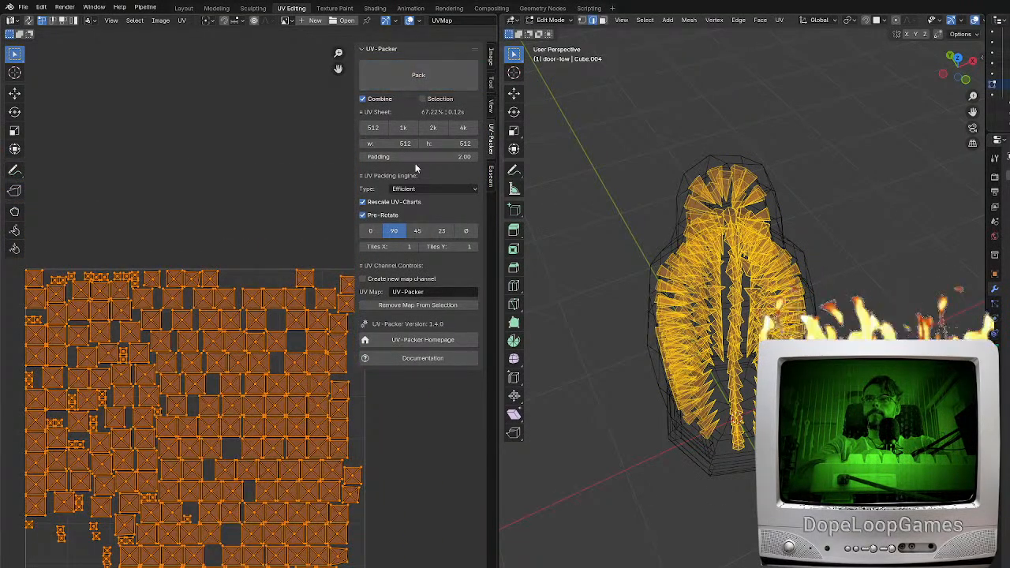
{"action": "middle_click_drag", "start_coordinate": [738, 371], "coordinate": [710, 379]}
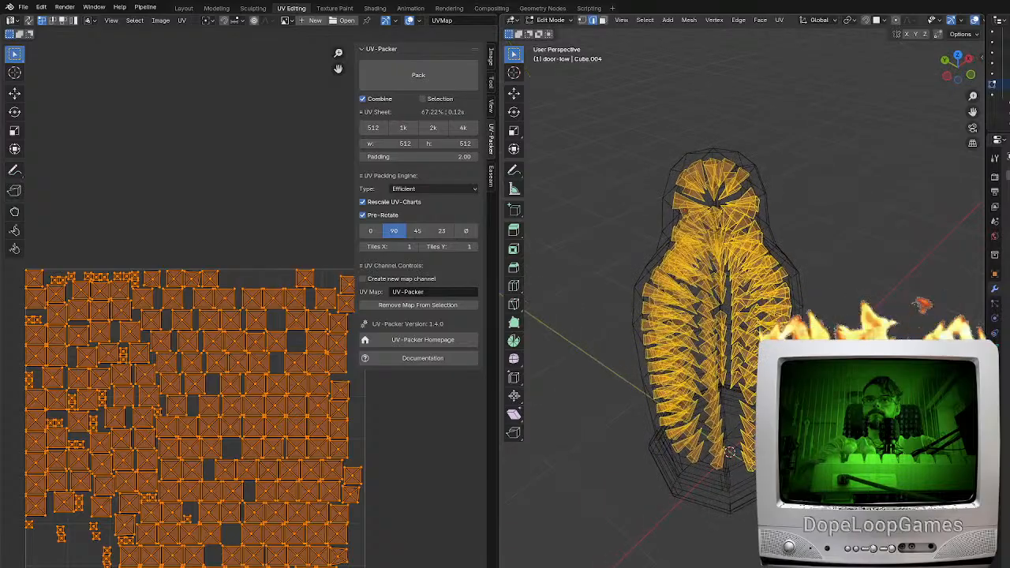
{"action": "key", "text": "Tab"}
{"action": "left_click", "coordinate": [732, 476]}
{"action": "left_click", "coordinate": [741, 315]}
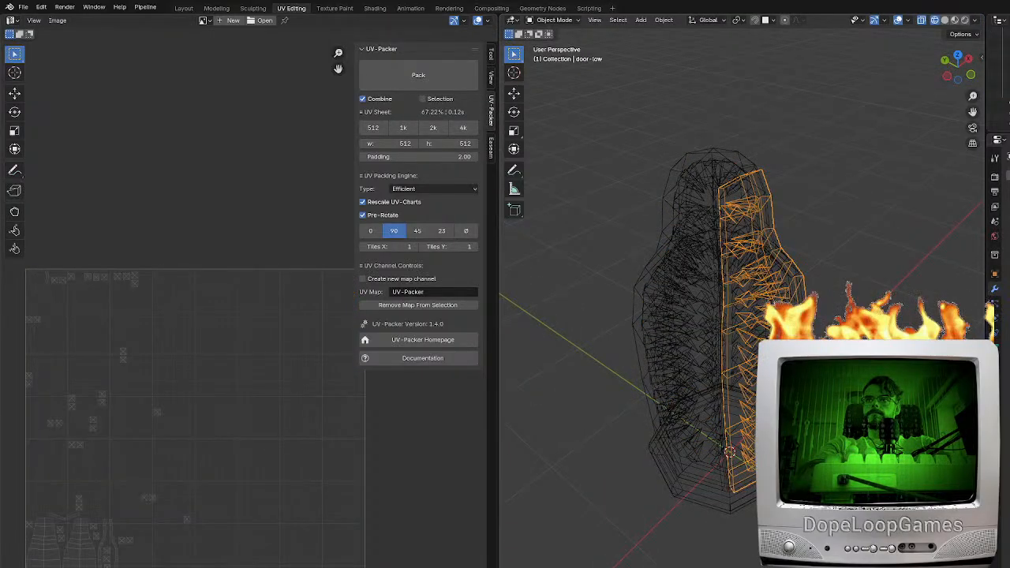
{"action": "key", "text": "Tab"}
{"action": "key", "text": "a"}
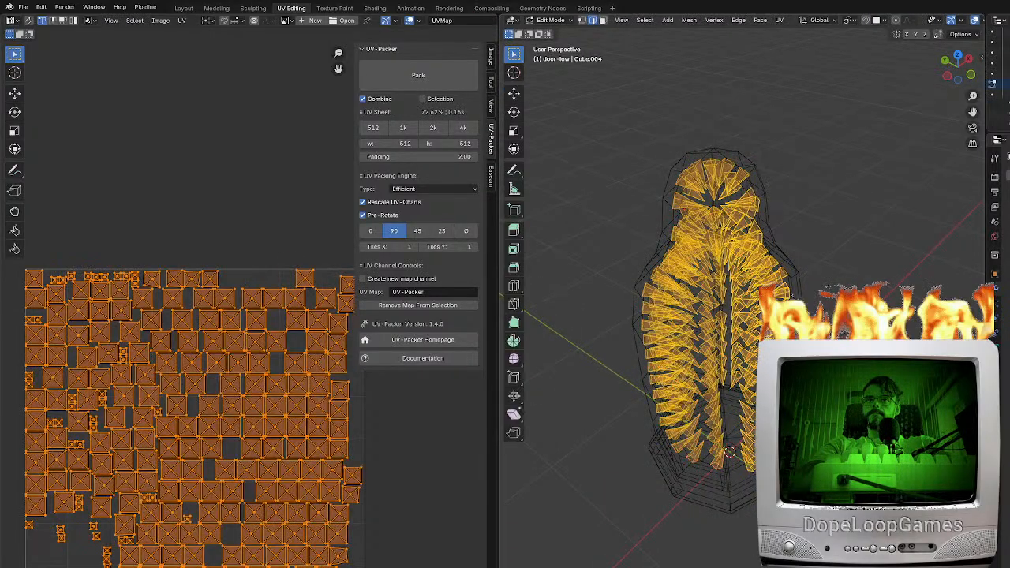
{"action": "key", "text": "u"}
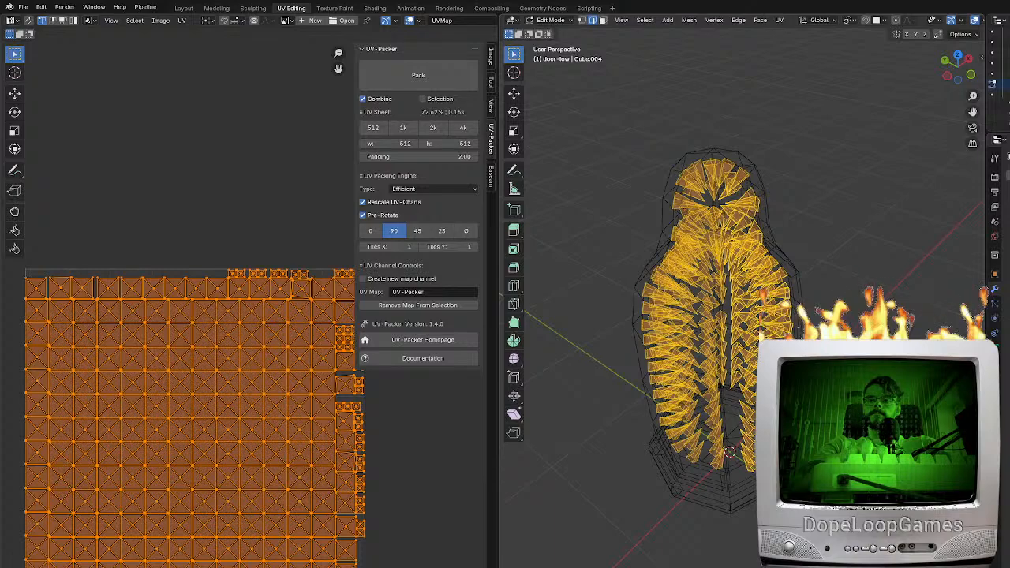
{"action": "key", "text": "ctrl+z"}
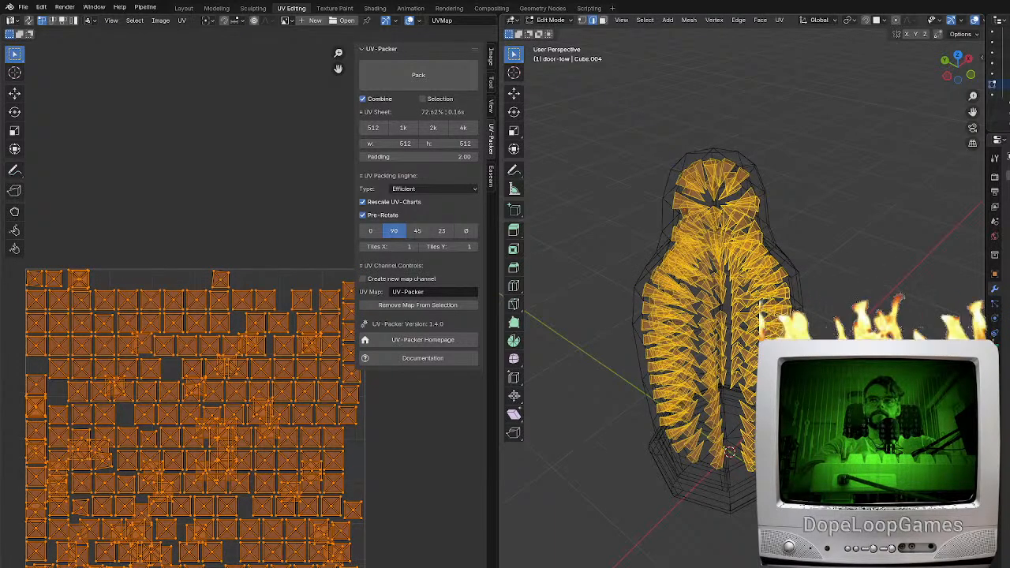
Separate the selected spikes from their meshes into their own objects and return to Object Mode
{"action": "middle_click_drag", "start_coordinate": [765, 459], "coordinate": [741, 463]}
{"action": "key", "text": "p"}
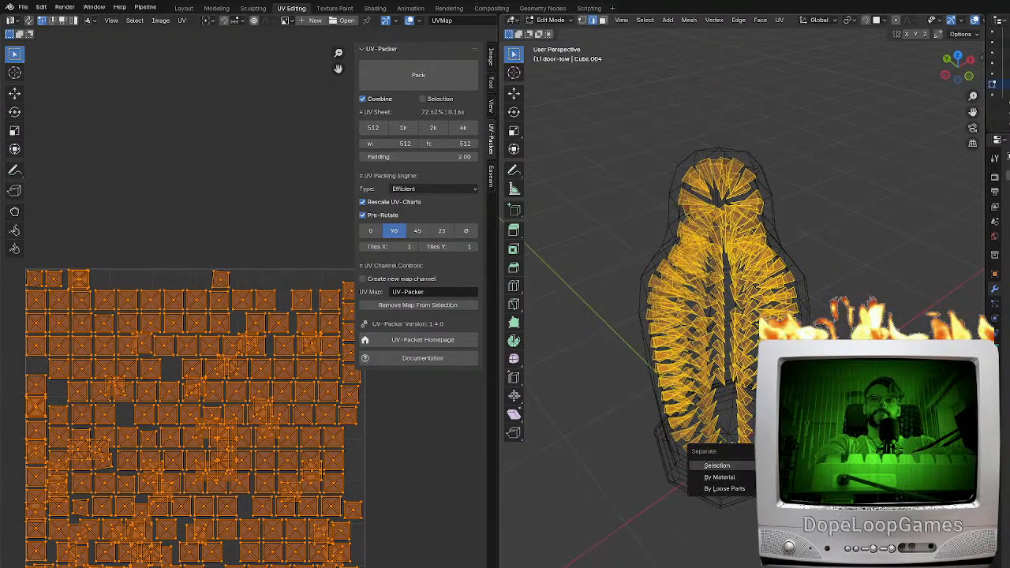
{"action": "left_click", "coordinate": [740, 464]}
{"action": "key", "text": "Tab"}
Edit "door-low.001" and "spikes insidereal.001" together and select all their spike geometry
{"action": "left_click", "coordinate": [743, 440]}
{"action": "left_click", "coordinate": [697, 426]}
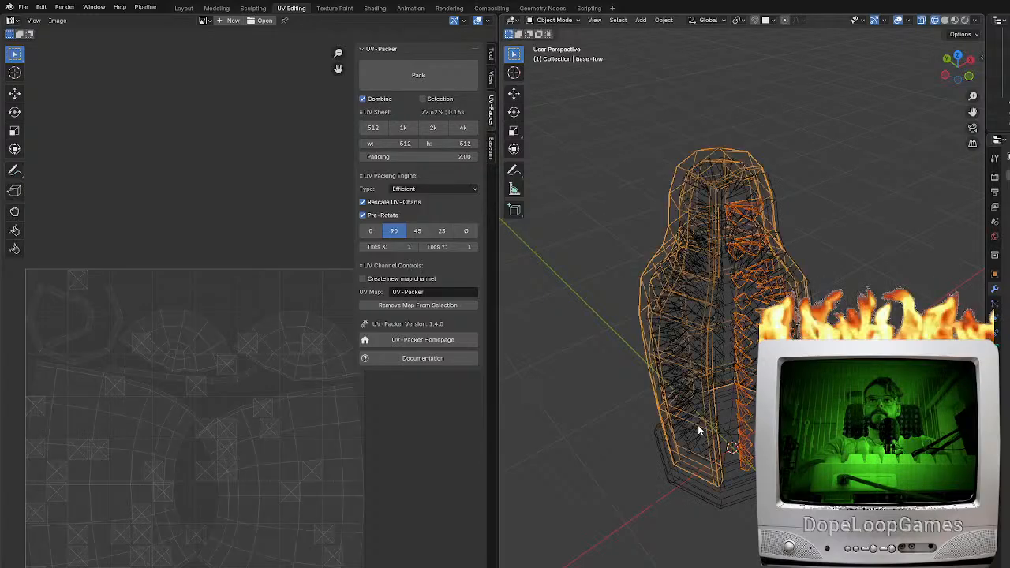
{"action": "left_click", "coordinate": [697, 427]}
{"action": "left_click", "coordinate": [740, 431]}
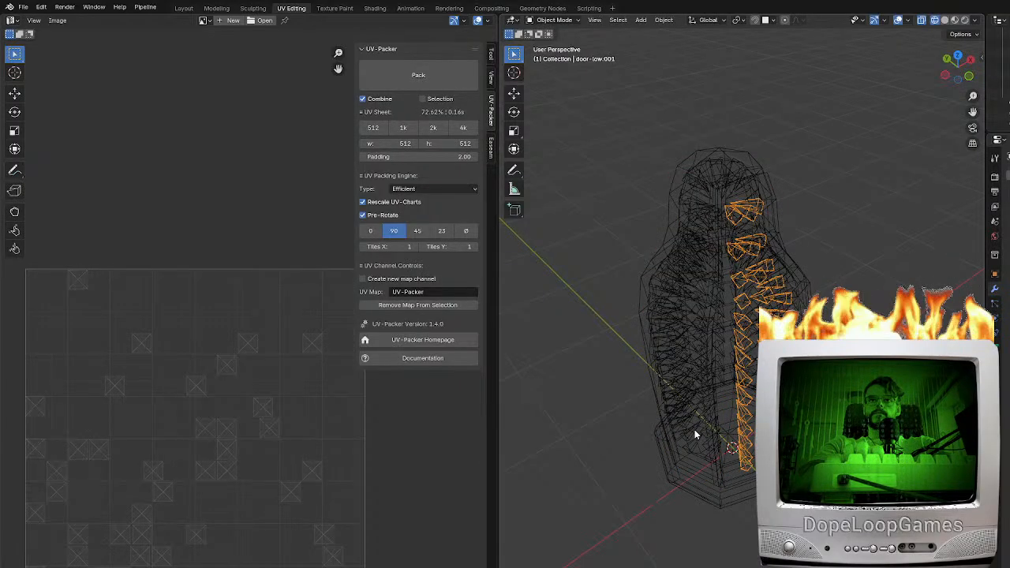
{"action": "left_click", "coordinate": [695, 433]}
{"action": "key", "text": "Tab"}
{"action": "key", "text": "a"}
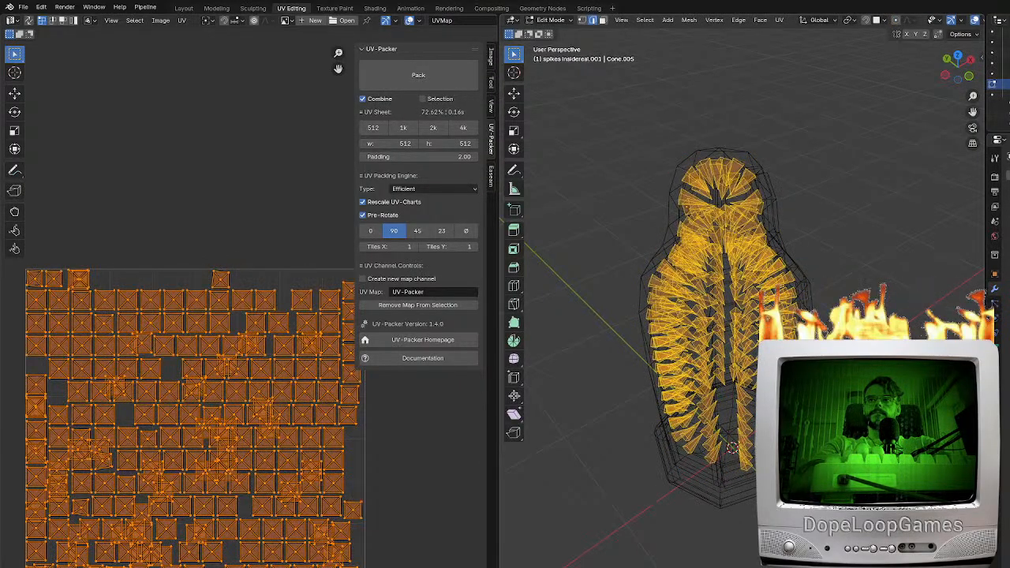
Unwrap the selected spikes and pack their UVs into one sheet with UV-Packer, returning to Object Mode
{"action": "key", "text": "u"}
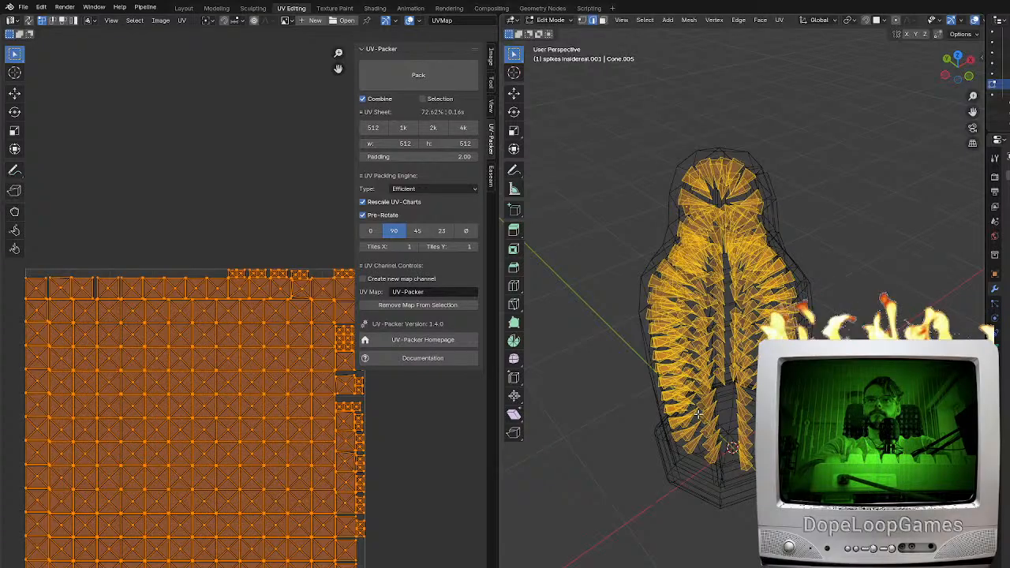
{"action": "middle_click_drag", "start_coordinate": [709, 409], "coordinate": [733, 411]}
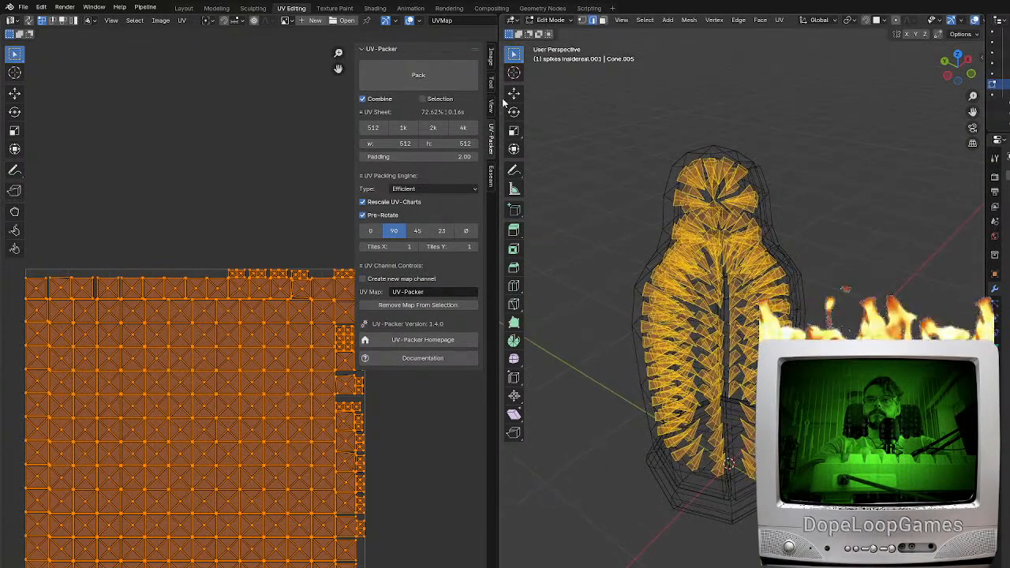
{"action": "left_click", "coordinate": [426, 76]}
{"action": "key", "text": "Tab"}
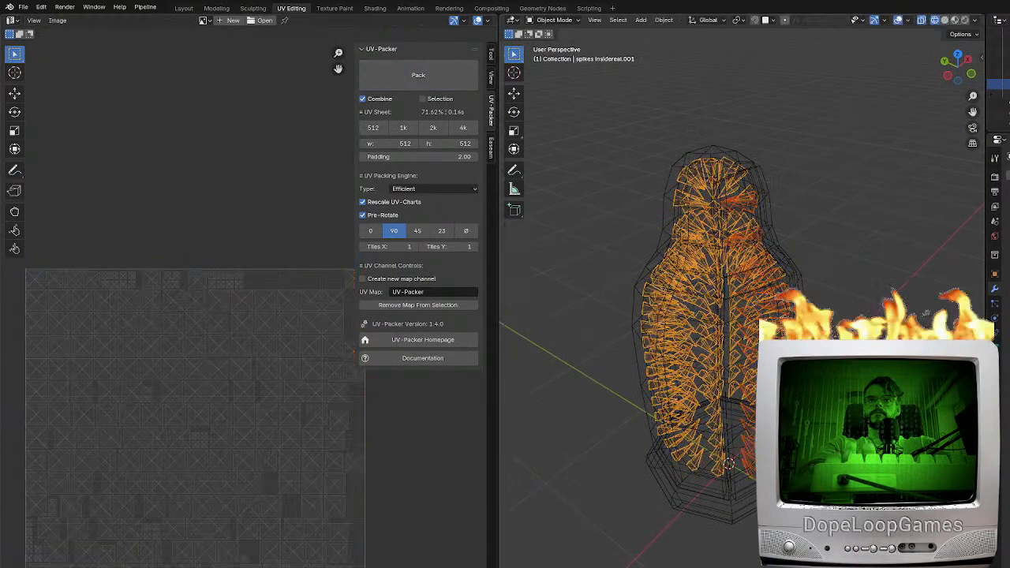
Export the two separated low-poly spike objects together as an FBX file
{"action": "left_click", "coordinate": [24, 7]}
{"action": "mouse_move", "coordinate": [44, 167]}
{"action": "left_click", "coordinate": [162, 261]}
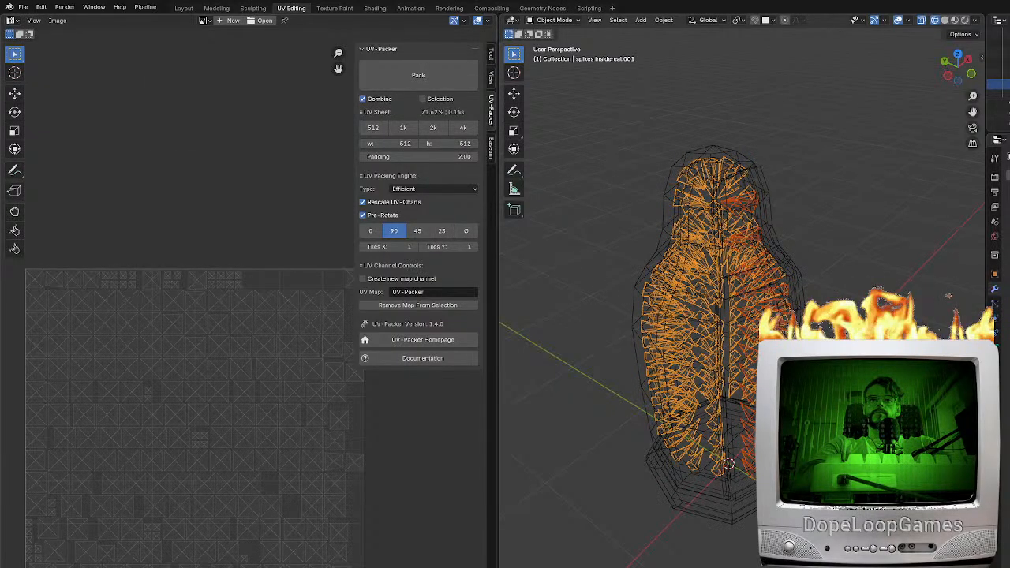
Switch to Substance 3D Painter and load the exported low-poly spikes as the project's mesh
{"action": "left_click", "coordinate": [753, 476]}
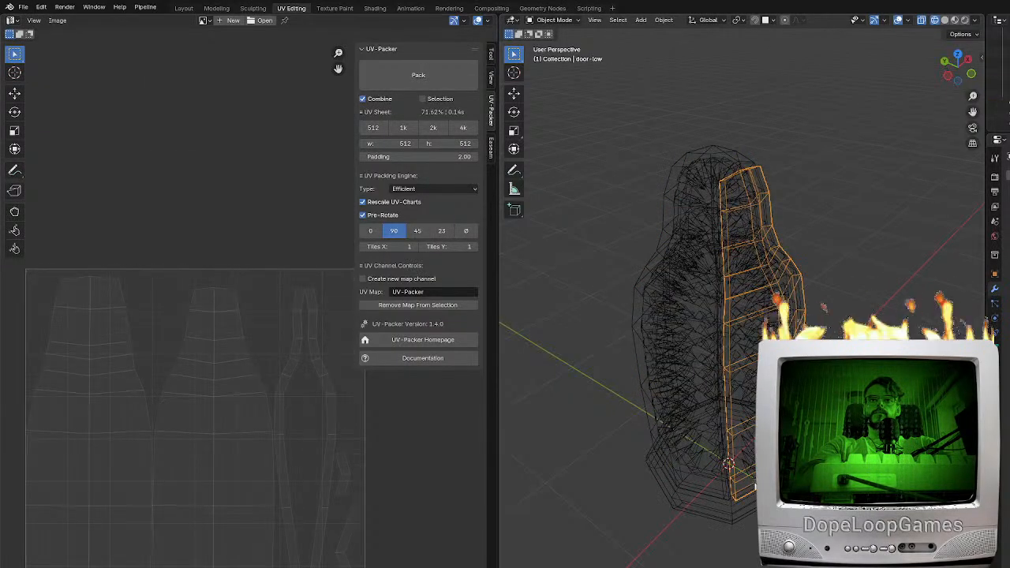
{"action": "left_click", "coordinate": [751, 478]}
{"action": "left_click", "coordinate": [752, 478]}
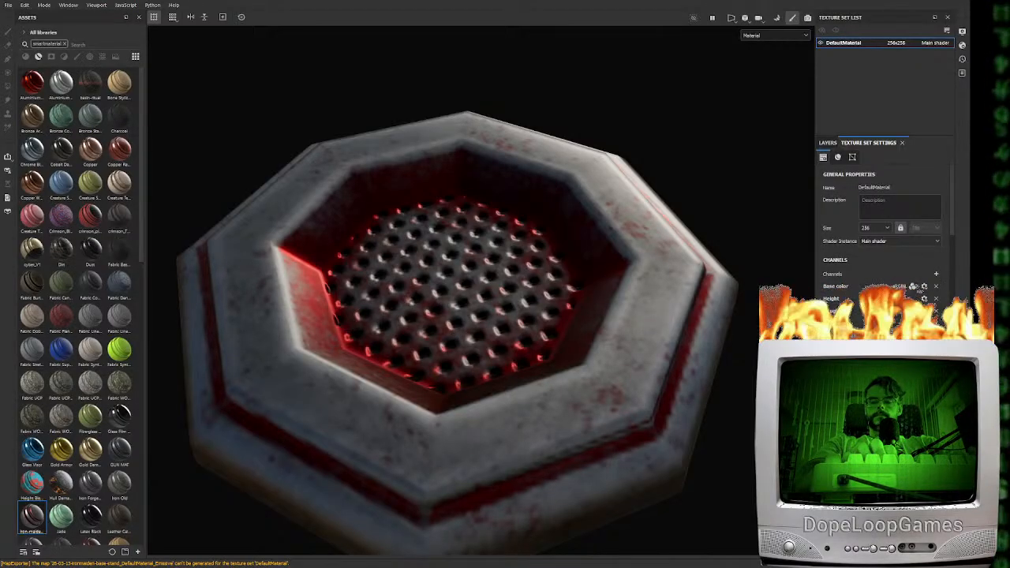
{"action": "left_click", "coordinate": [94, 245]}
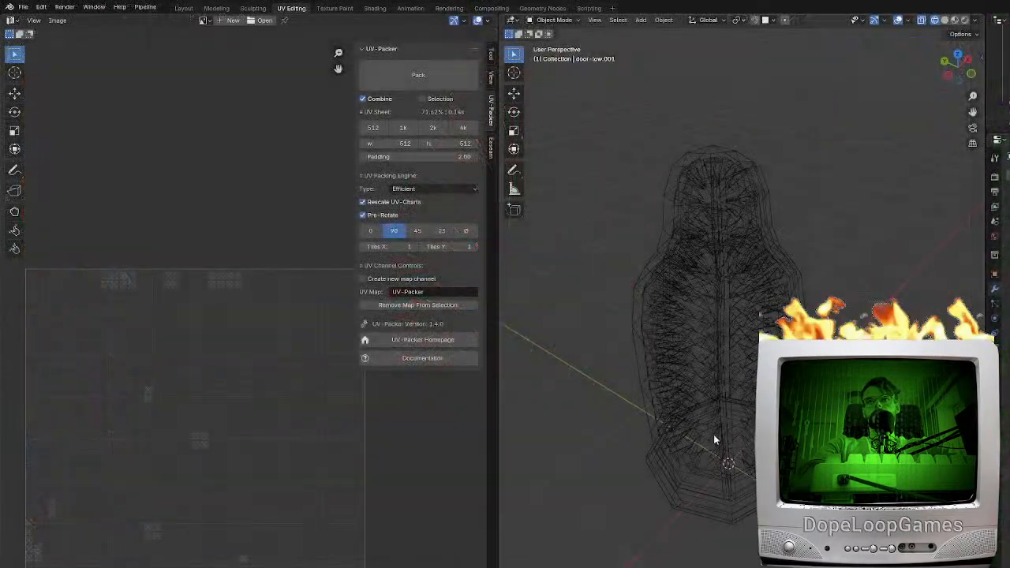
Switch to Blender, duplicate both separated spike objects in place and join the copies into one mesh
{"action": "left_click", "coordinate": [713, 439]}
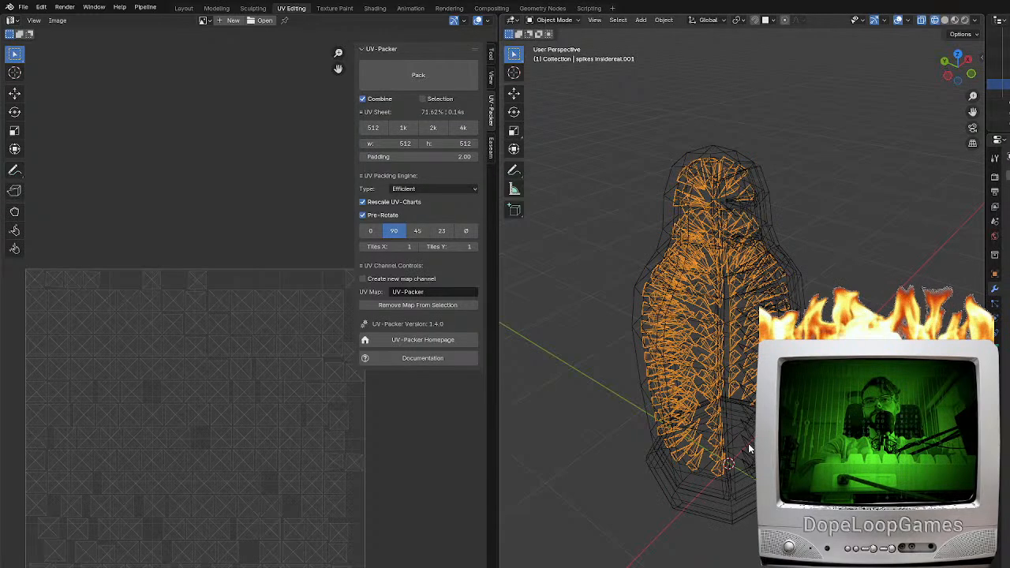
{"action": "left_click", "coordinate": [748, 444]}
{"action": "left_click", "coordinate": [714, 436], "text": "shift"}
{"action": "left_click", "coordinate": [714, 440]}
{"action": "left_click", "coordinate": [747, 441], "text": "shift"}
{"action": "key", "text": "g"}
{"action": "key", "text": "Escape"}
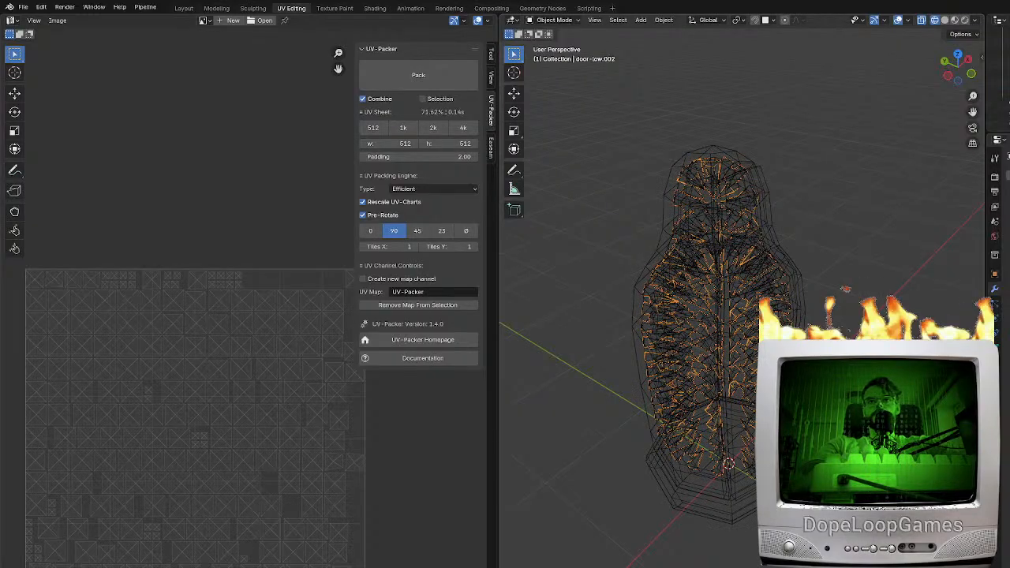
Add a Bevel modifier to the joined spike copy and adjust its width and segment count for the high-poly version
{"action": "left_click", "coordinate": [1008, 187]}
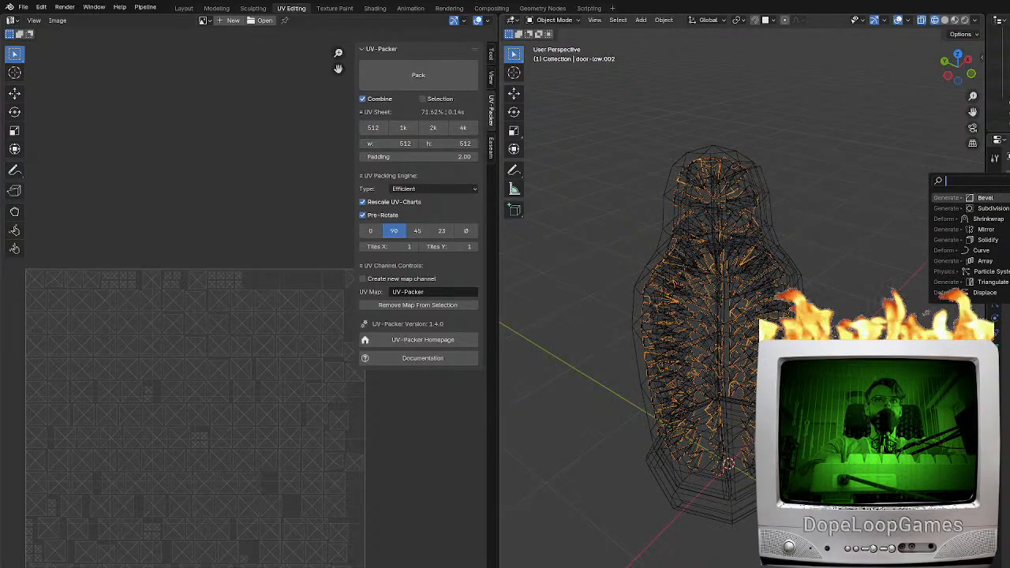
{"action": "left_click", "coordinate": [1002, 198]}
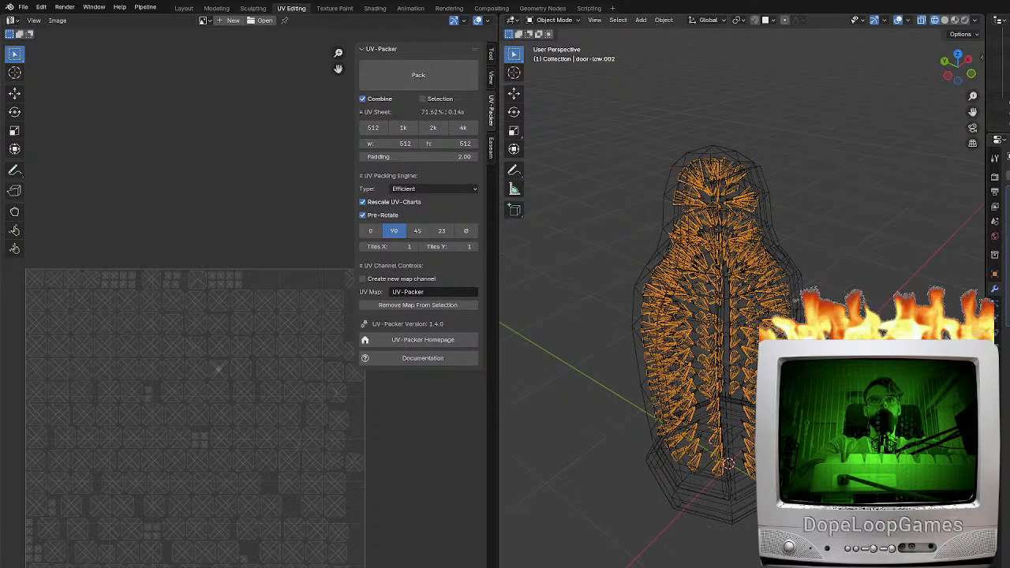
{"action": "scroll", "coordinate": [742, 299], "scroll_direction": "up", "scroll_amount": 8}
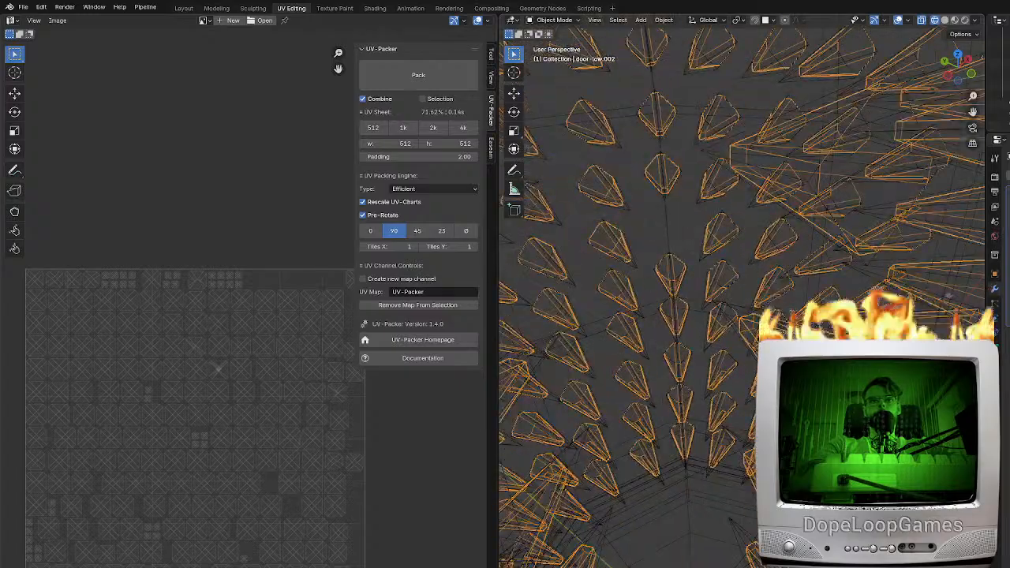
{"action": "key", "text": "Return"}
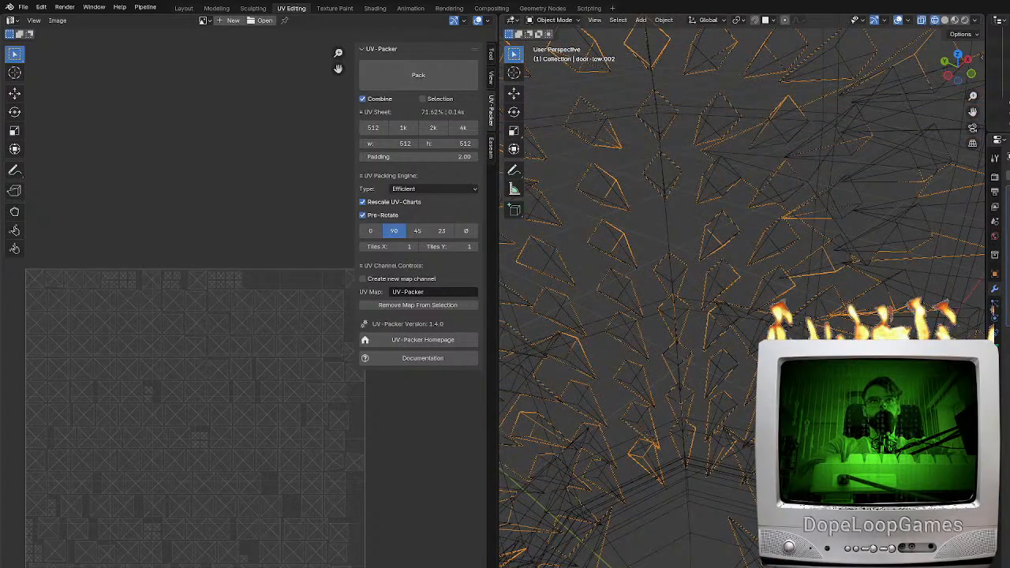
{"action": "key", "text": "Return"}
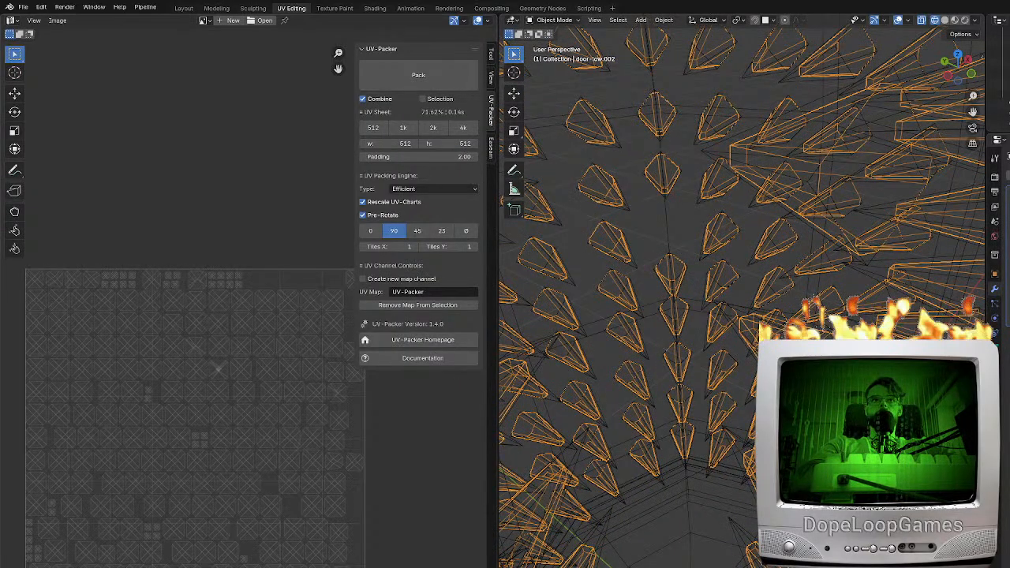
Export the beveled high-poly spikes as an FBX file
{"action": "left_click", "coordinate": [24, 7]}
{"action": "mouse_move", "coordinate": [35, 167]}
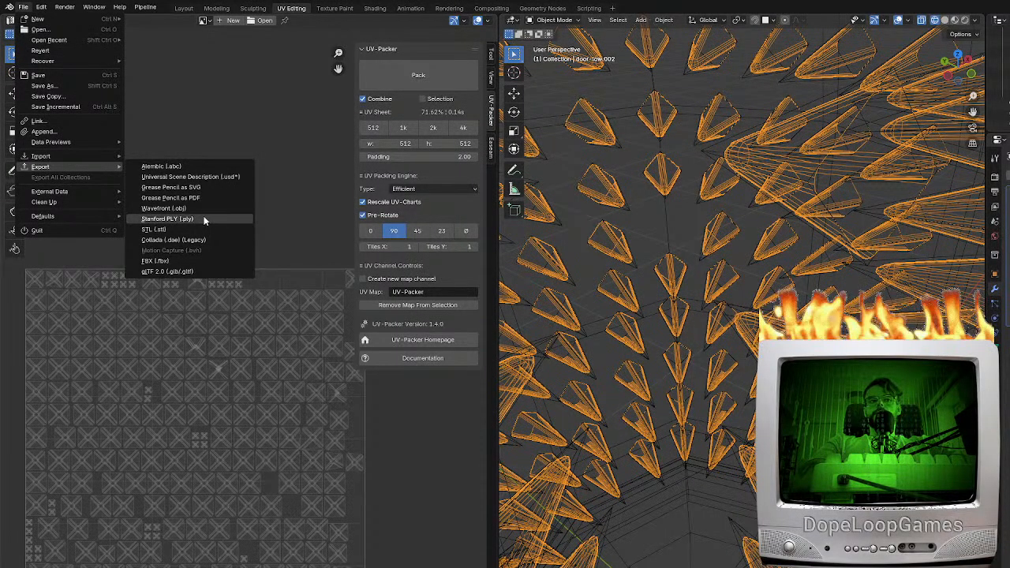
{"action": "left_click", "coordinate": [162, 261]}
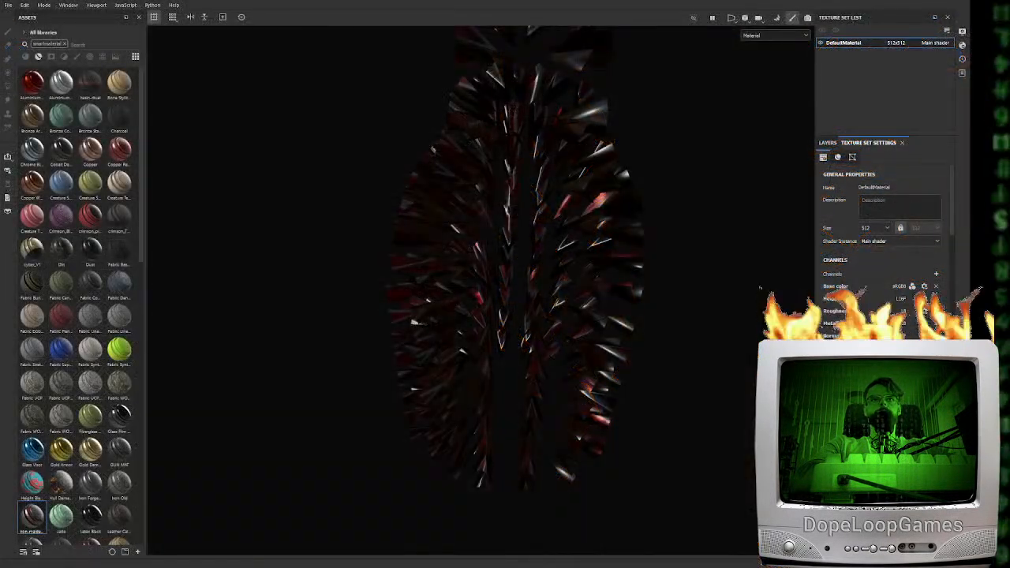
Bake the spikes' mesh maps from the high-poly FBX in Substance 3D Painter and return to painting mode
{"action": "scroll", "coordinate": [883, 236], "scroll_direction": "down", "scroll_amount": 3}
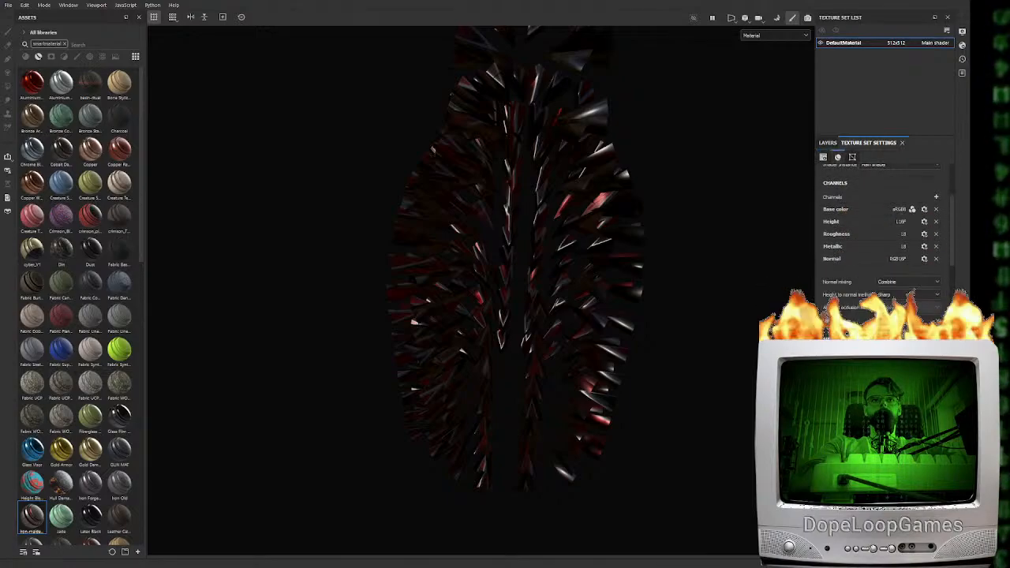
{"action": "left_click", "coordinate": [915, 276]}
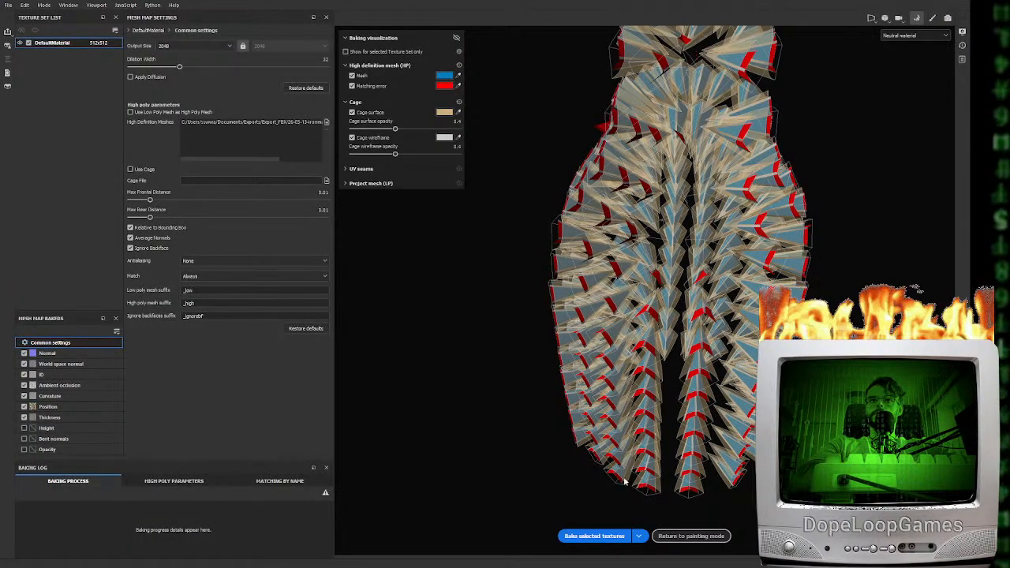
{"action": "left_click", "coordinate": [597, 538]}
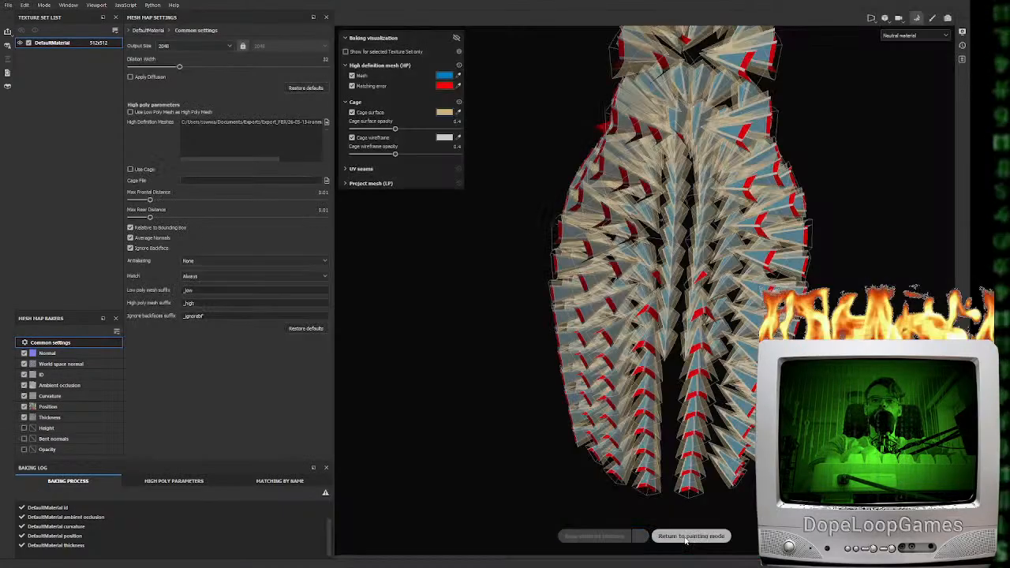
{"action": "left_click", "coordinate": [683, 536]}
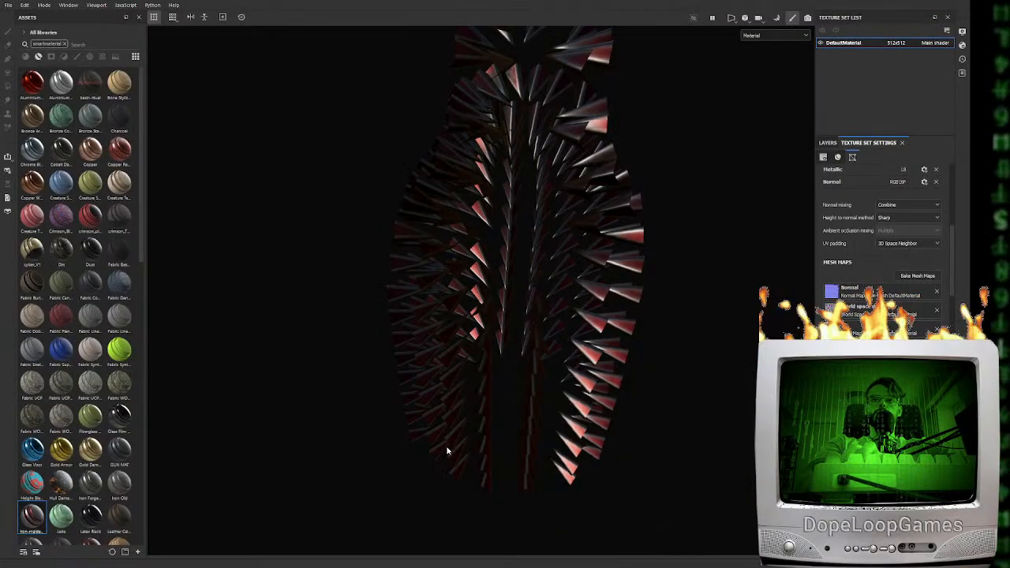
Switch to Blender and select the low-poly inner spikes instead of the beveled copy
{"action": "left_click", "coordinate": [723, 567]}
{"action": "scroll", "coordinate": [720, 514], "scroll_direction": "down", "scroll_amount": 2}
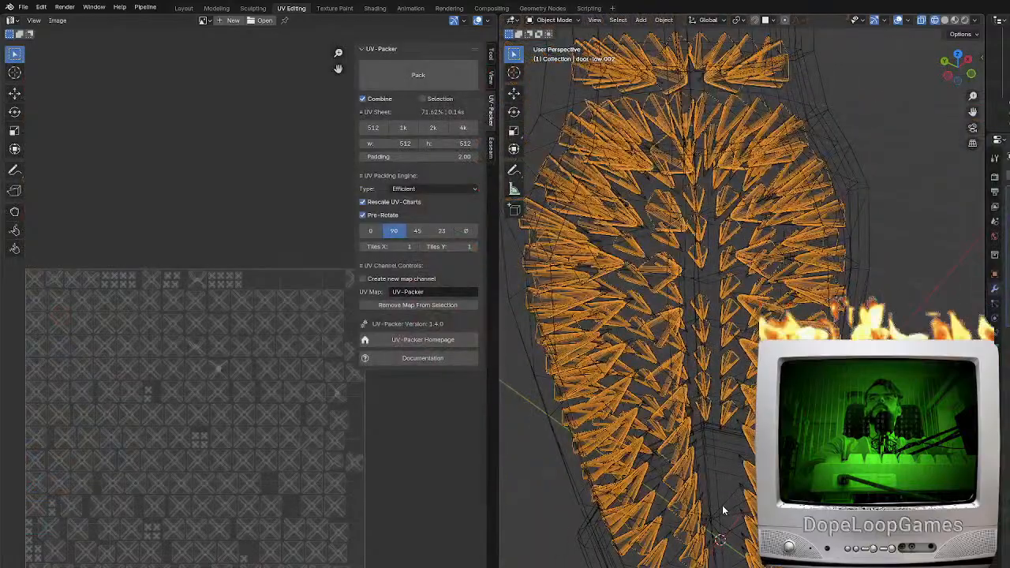
{"action": "left_click", "coordinate": [712, 517]}
{"action": "left_click", "coordinate": [750, 503]}
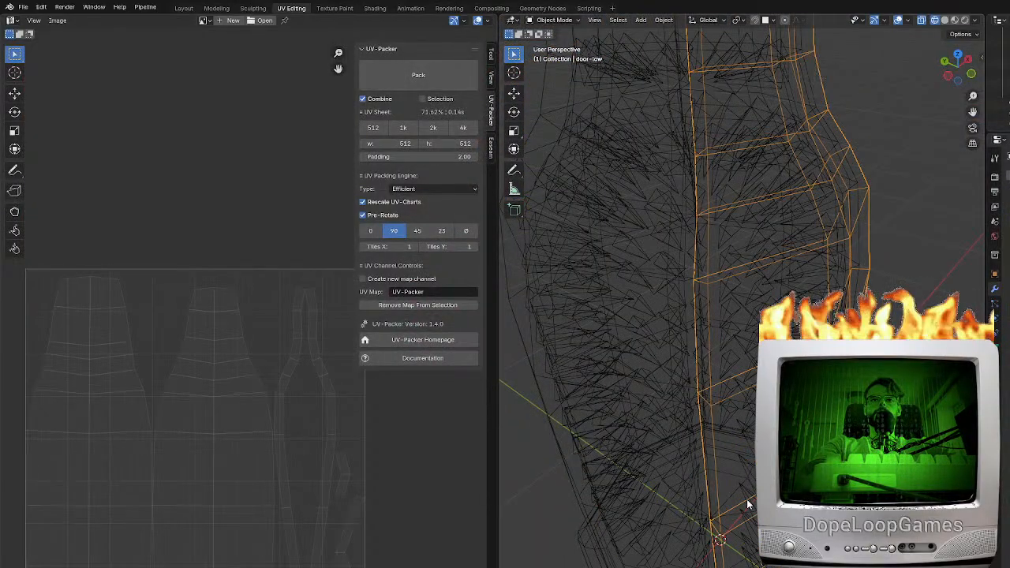
{"action": "left_click", "coordinate": [681, 506]}
{"action": "left_click", "coordinate": [681, 507]}
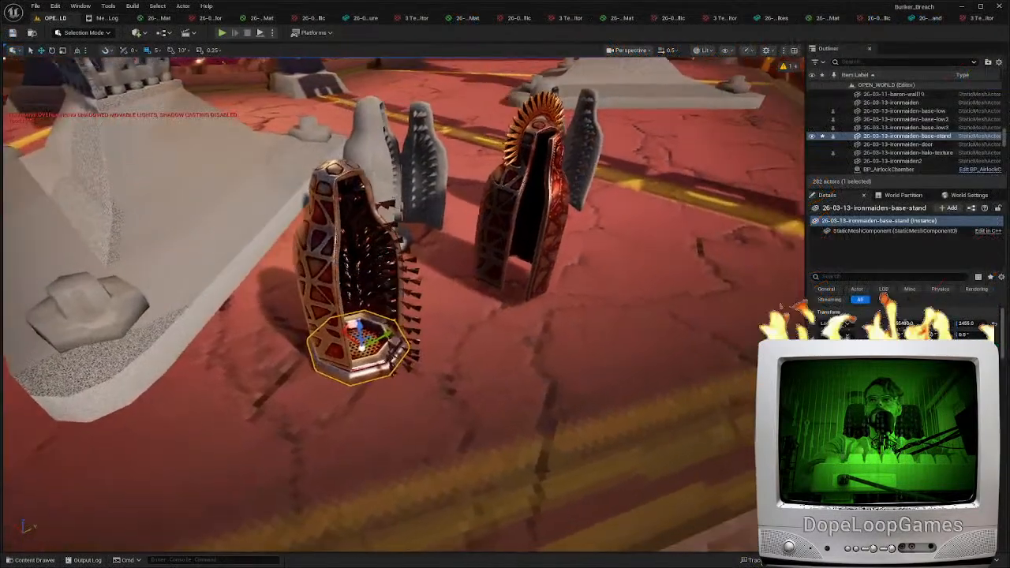
Switch to Unreal Editor and open the spikes mesh of "26-03-13-ironmaiden-base-low3" in the Static Mesh Editor
{"action": "scroll", "coordinate": [505, 356], "scroll_direction": "up", "scroll_amount": 5}
{"action": "left_click", "coordinate": [505, 356]}
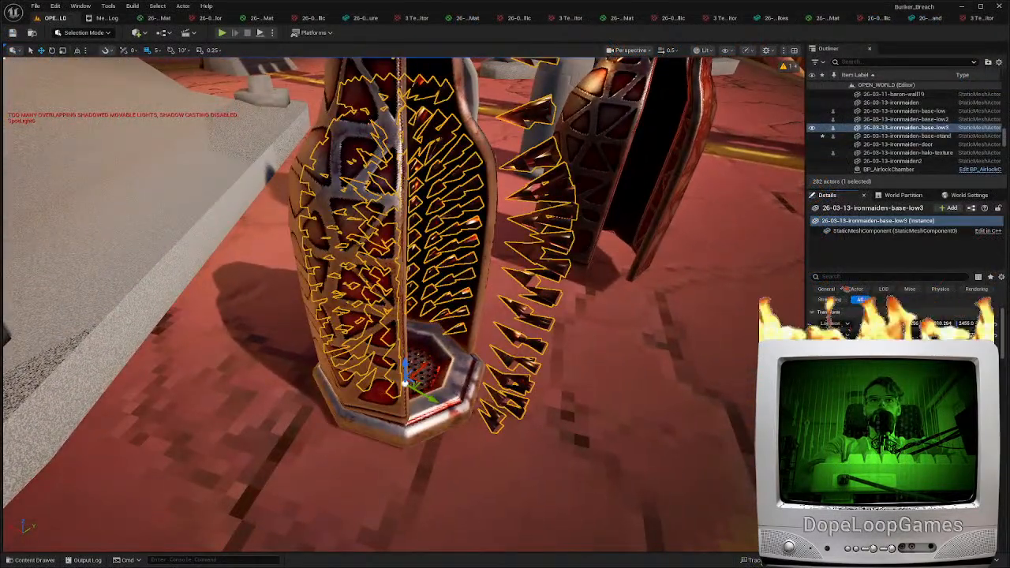
{"action": "key", "text": "ctrl+e"}
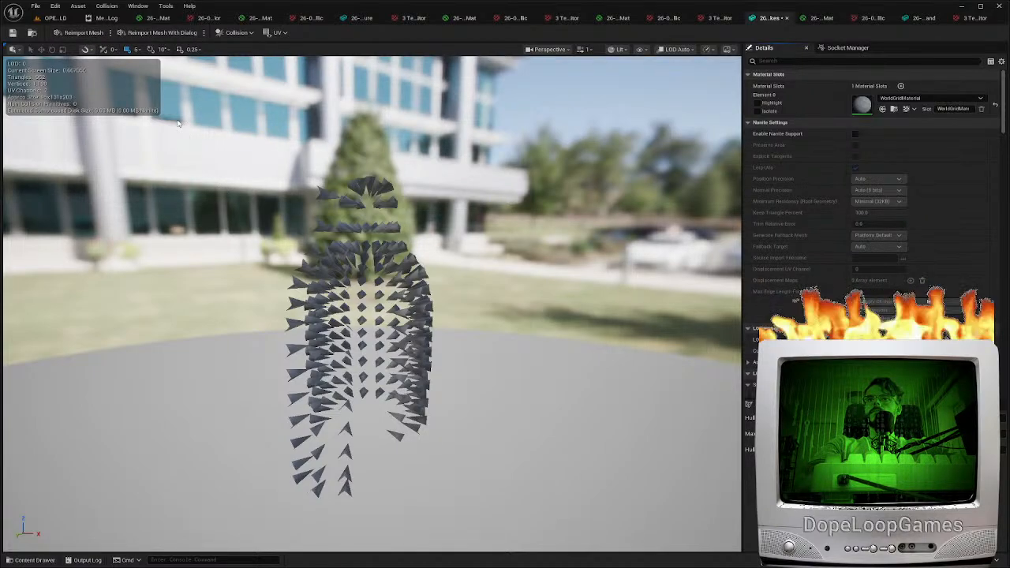
{"action": "left_click_drag", "start_coordinate": [332, 276], "coordinate": [615, 394]}
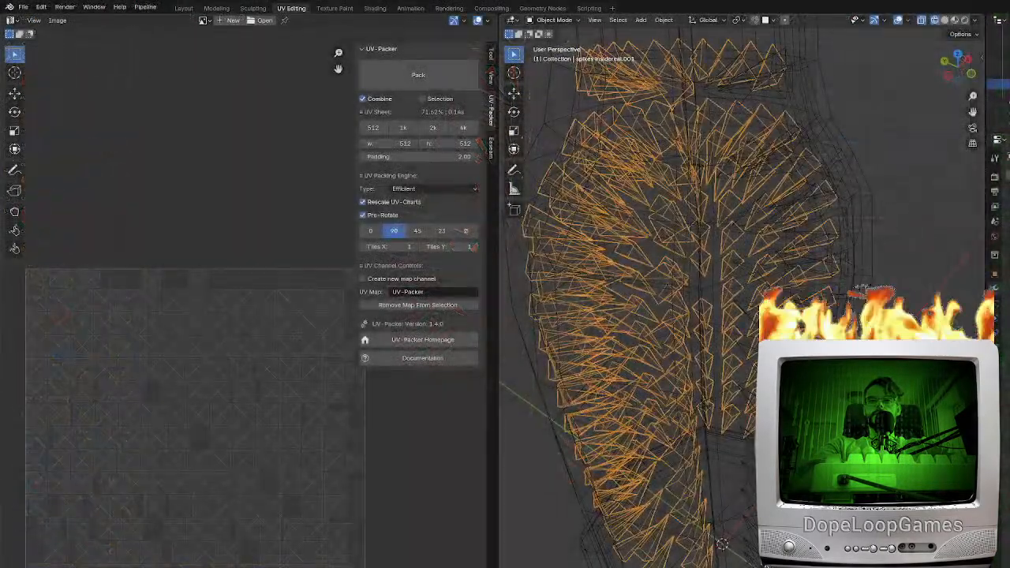
Try to move the selected spikes' UV islands 1 unit along Y, and undo the attempt
{"action": "key", "text": "Tab"}
{"action": "scroll", "coordinate": [227, 523], "scroll_direction": "down", "scroll_amount": 2}
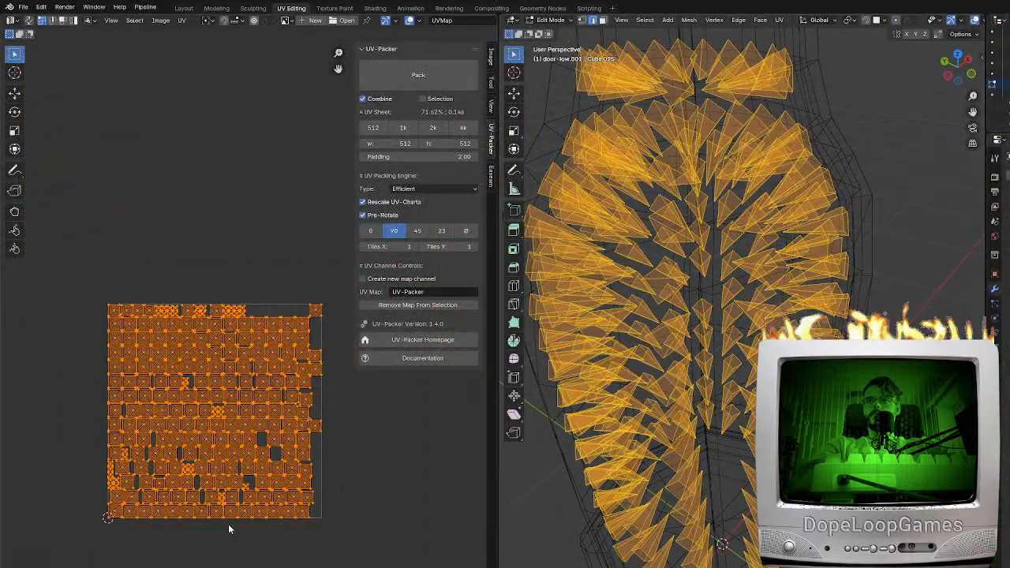
{"action": "middle_click_drag", "start_coordinate": [298, 487], "coordinate": [278, 530]}
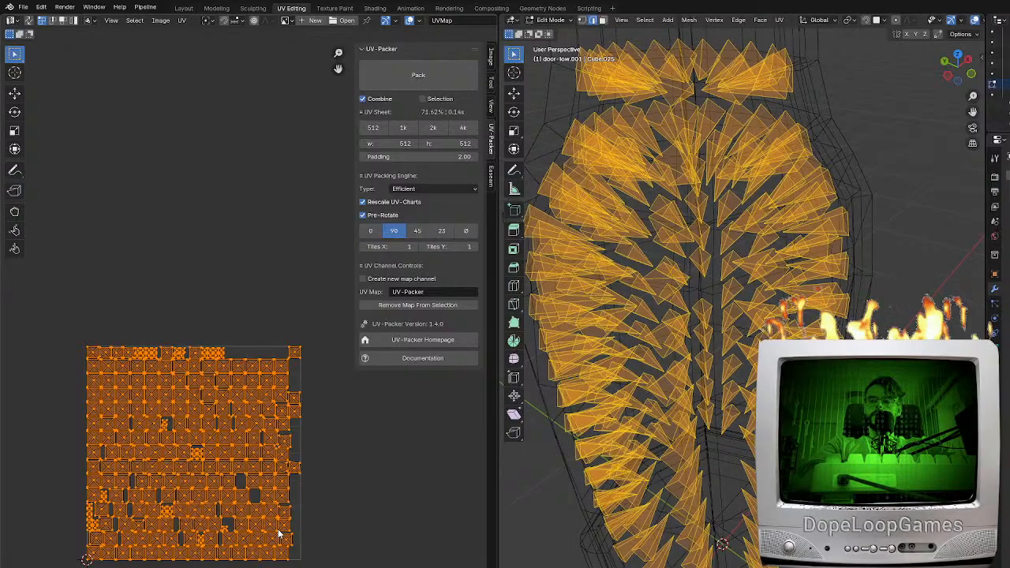
{"action": "key", "text": "g"}
{"action": "key", "text": "y"}
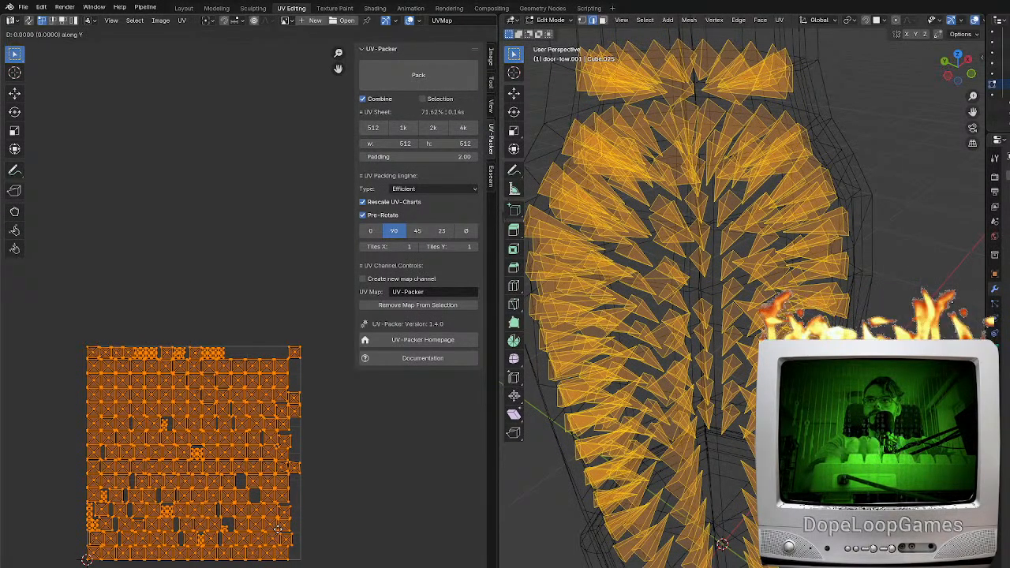
{"action": "key", "text": "1"}
{"action": "key", "text": "Return"}
{"action": "key", "text": "ctrl+z"}
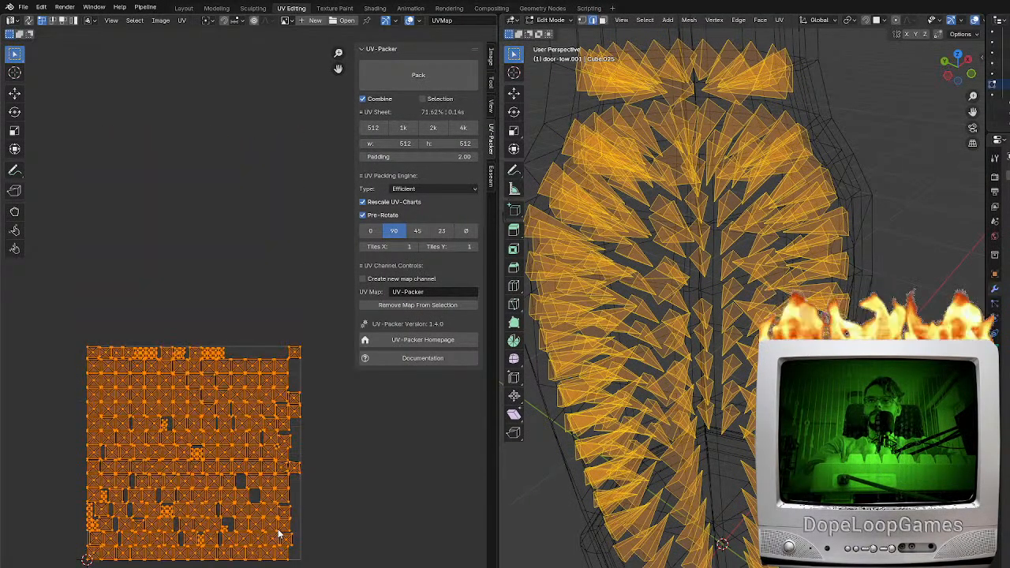
{"action": "scroll", "coordinate": [306, 491], "scroll_direction": "down", "scroll_amount": 3}
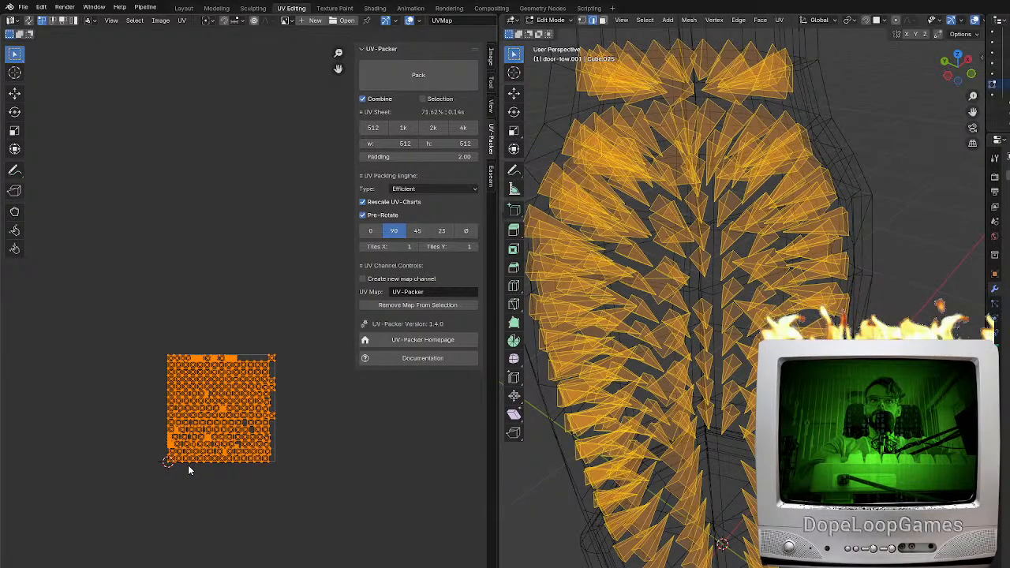
Leave the spikes and open the low-poly iron maiden base (base-low) for mesh and UV editing
{"action": "key", "text": "Tab"}
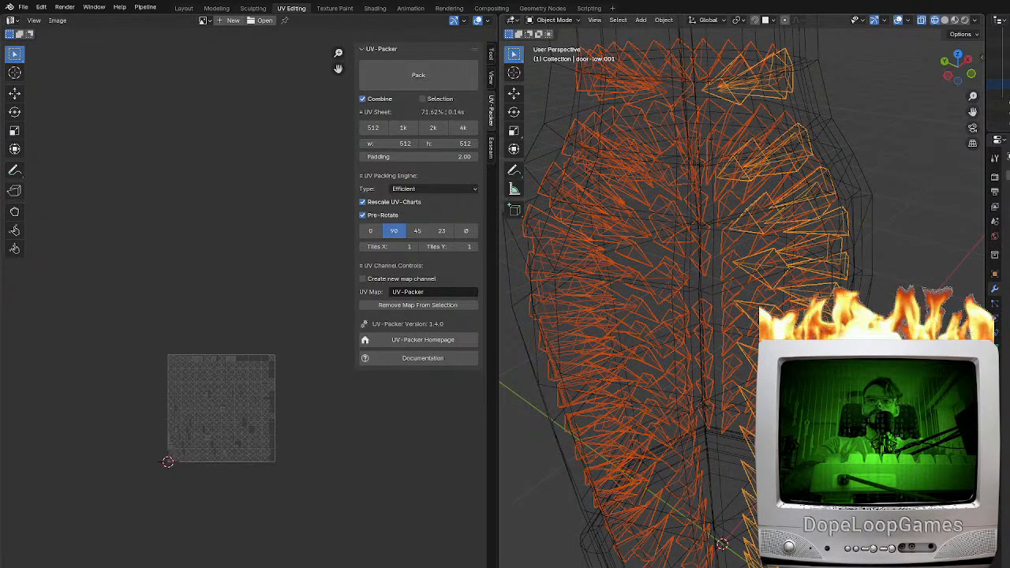
{"action": "left_click", "coordinate": [860, 189]}
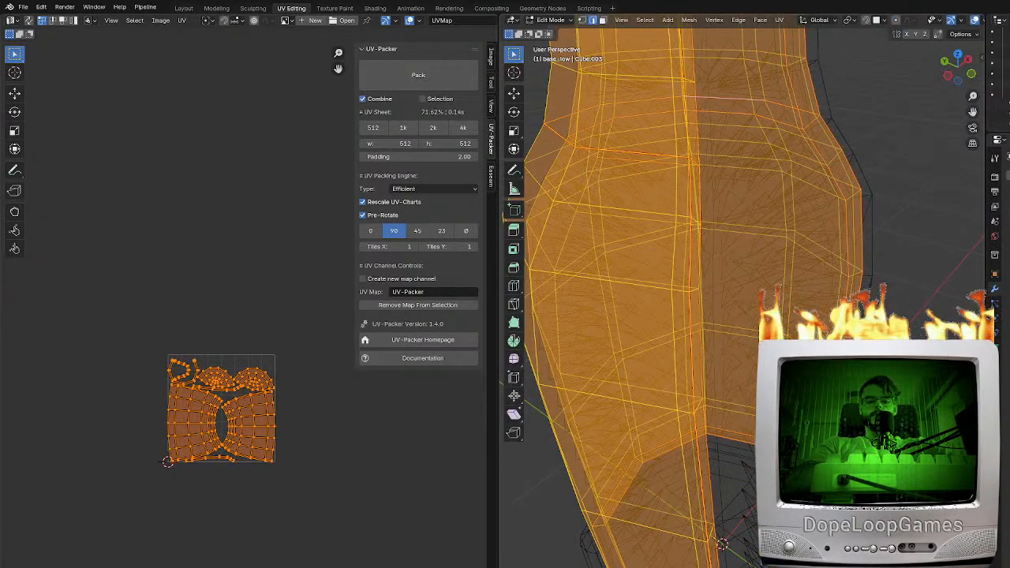
{"action": "key", "text": "g"}
{"action": "key", "text": "y"}
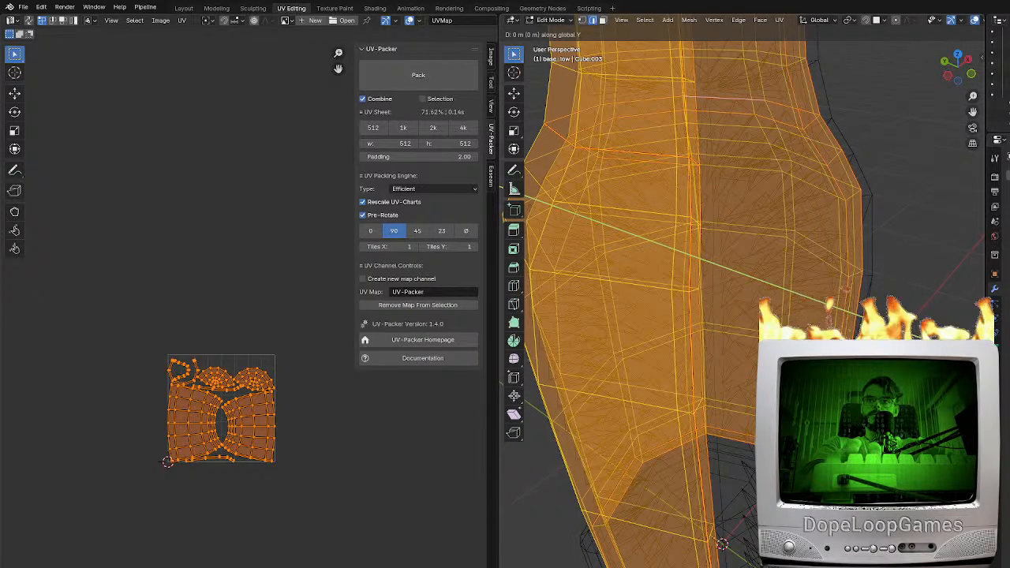
{"action": "key", "text": "1"}
{"action": "key", "text": "Return"}
{"action": "key", "text": "KP_Decimal"}
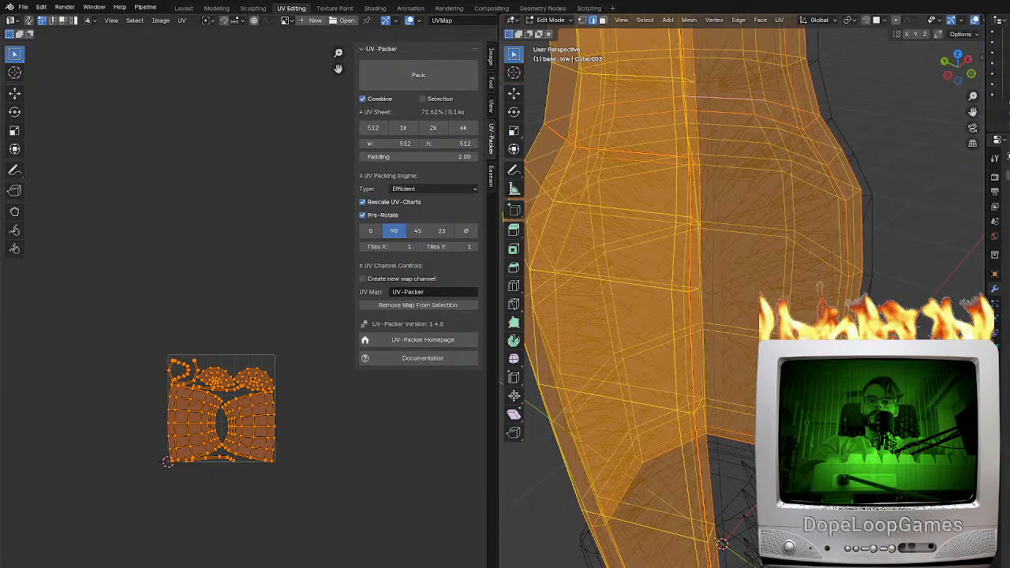
{"action": "key", "text": "g"}
{"action": "key", "text": "1"}
{"action": "key", "text": "Escape"}
Move the base's UV islands 1 unit along Y, directly above the UV tile
{"action": "key", "text": "g"}
{"action": "key", "text": "y"}
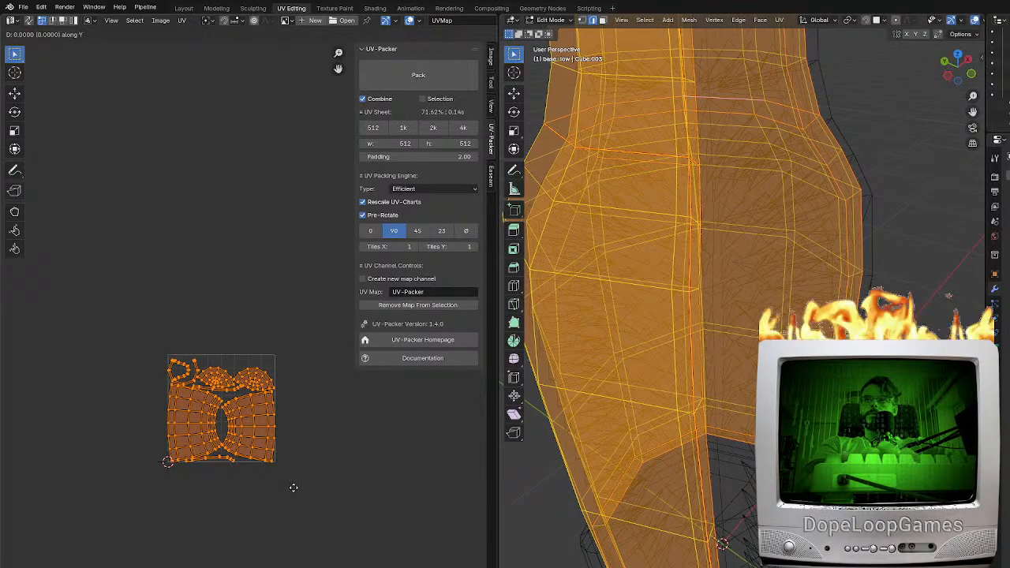
{"action": "key", "text": "1"}
{"action": "key", "text": "Return"}
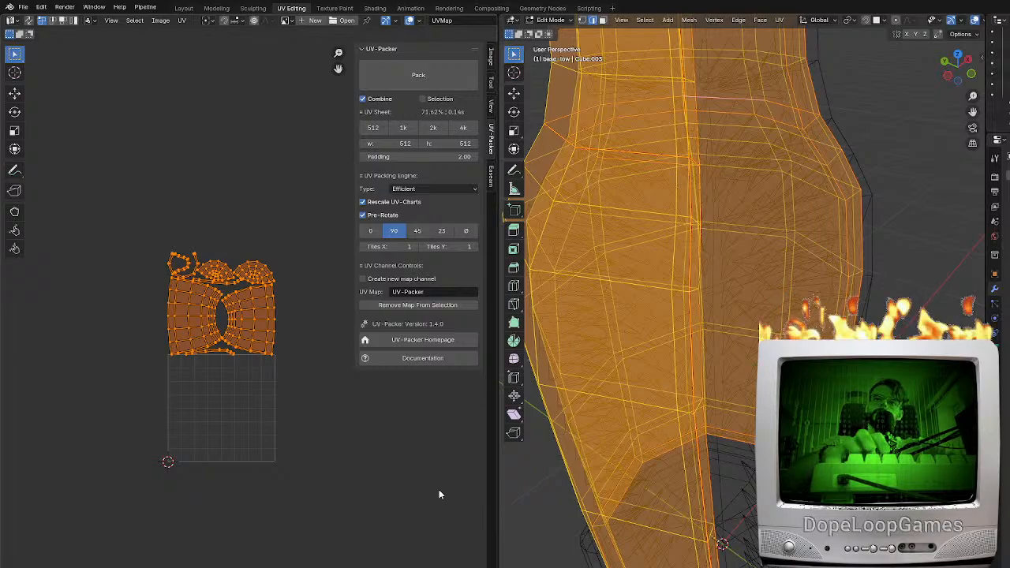
Open the low-poly door for editing, select all its geometry and move its UV islands 1 unit along X, beside the UV tile
{"action": "key", "text": "Tab"}
{"action": "left_click", "coordinate": [719, 489]}
{"action": "key", "text": "Tab"}
{"action": "key", "text": "Tab"}
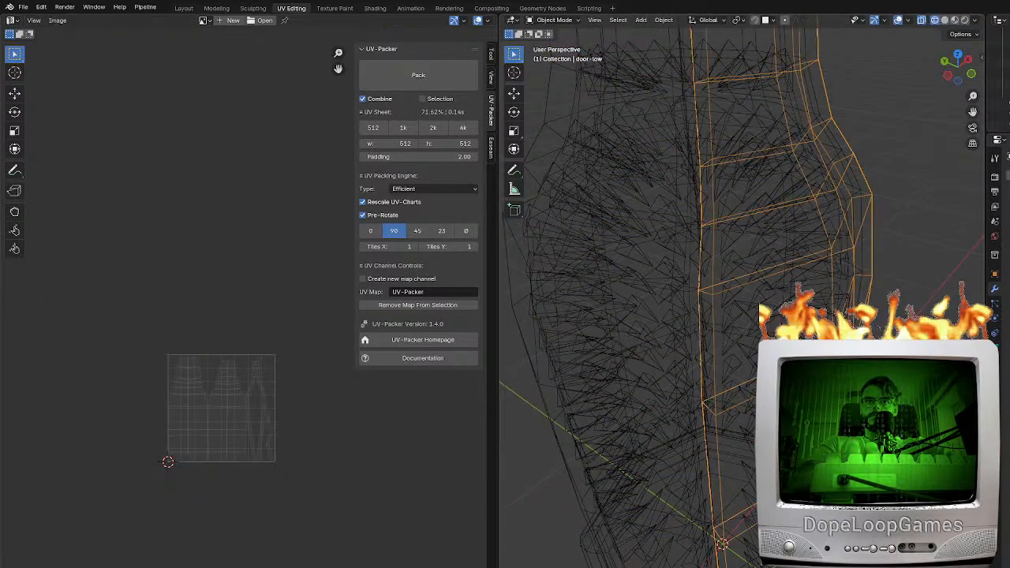
{"action": "key", "text": "Tab"}
{"action": "key", "text": "Tab"}
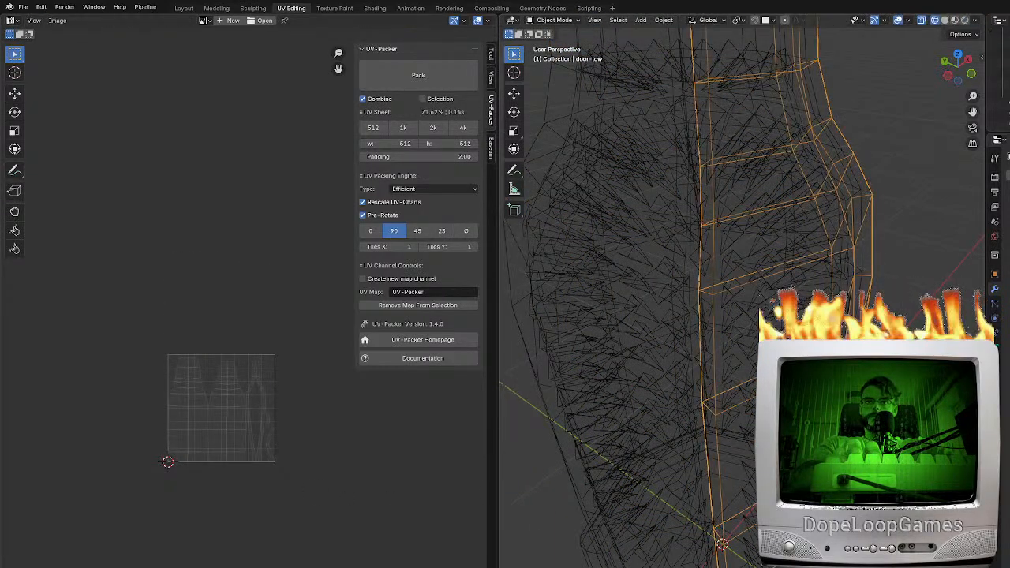
{"action": "key", "text": "Tab"}
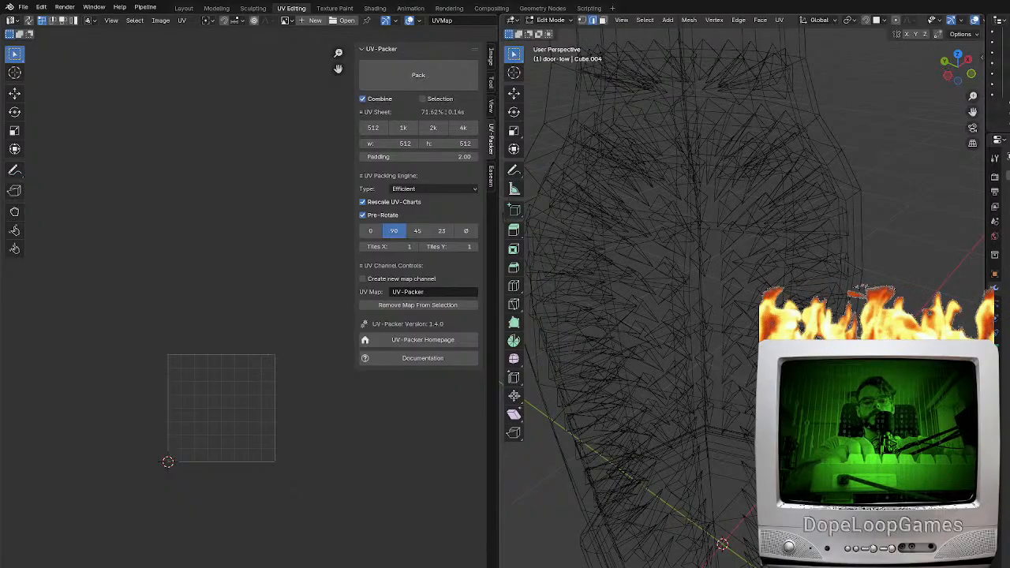
{"action": "key", "text": "a"}
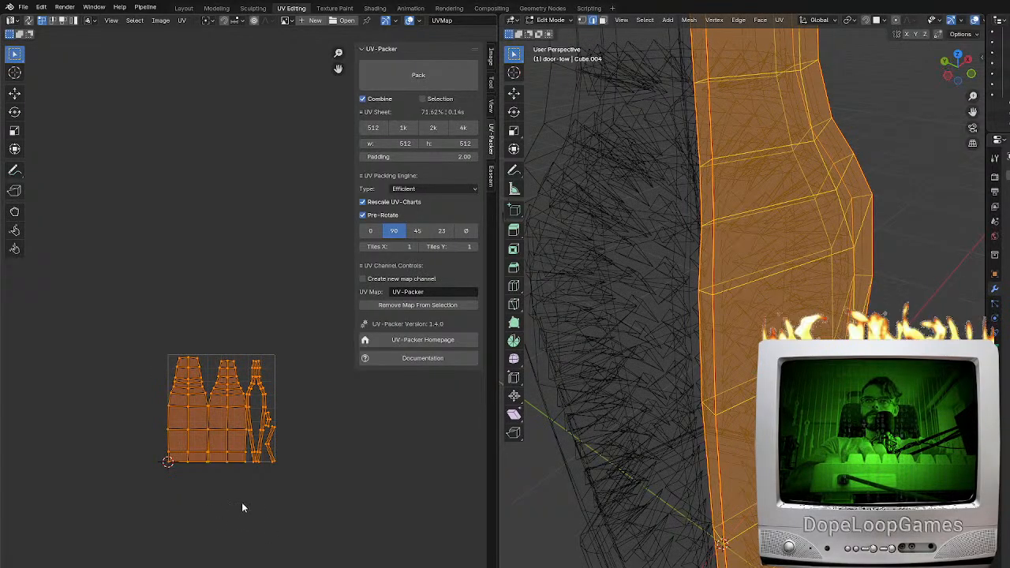
{"action": "key", "text": "g"}
{"action": "key", "text": "y"}
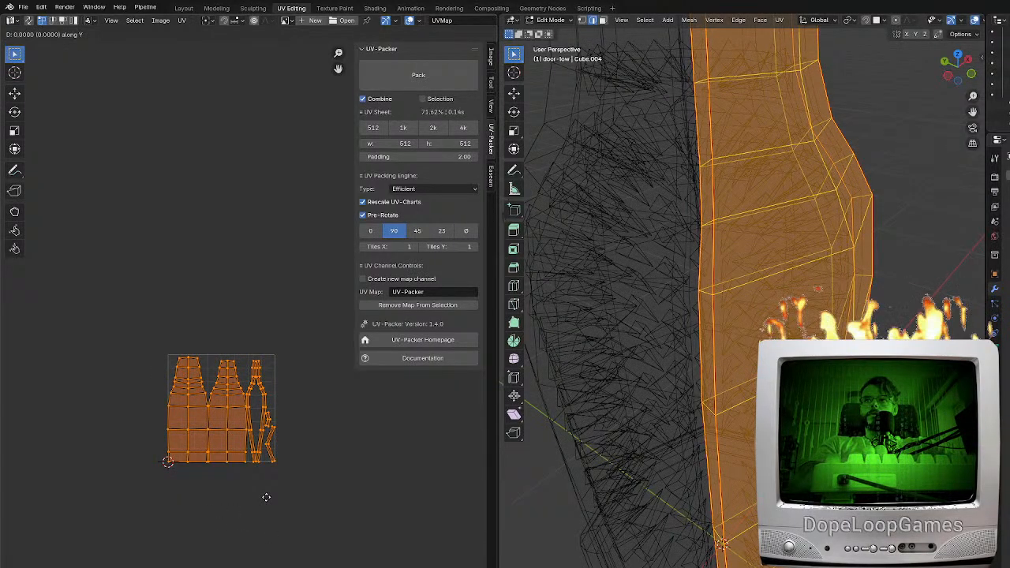
{"action": "key", "text": "1"}
{"action": "key", "text": "Return"}
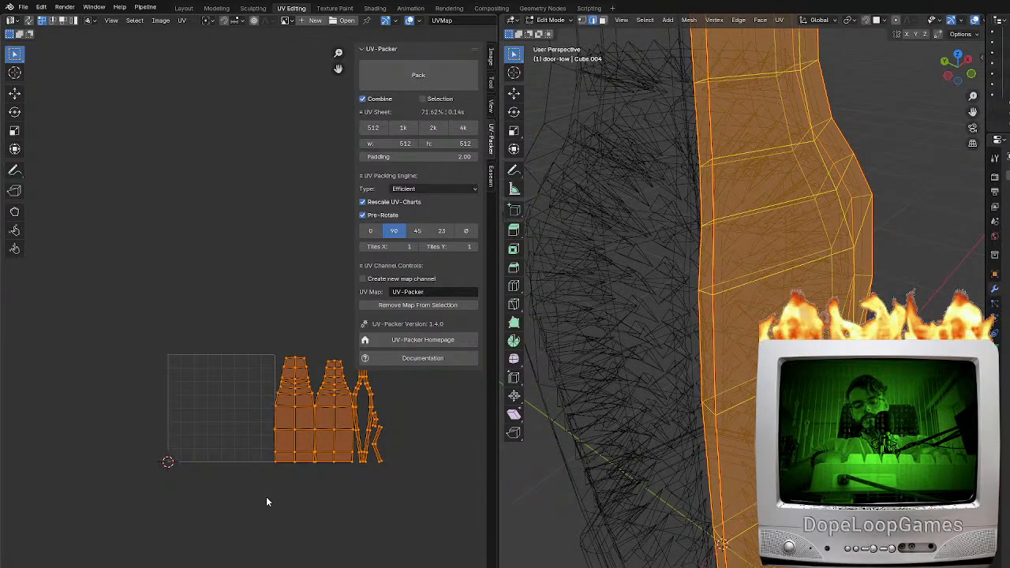
Open the octagonal stand mesh for editing and set the UV pivot to the 2D Cursor
{"action": "key", "text": "Tab"}
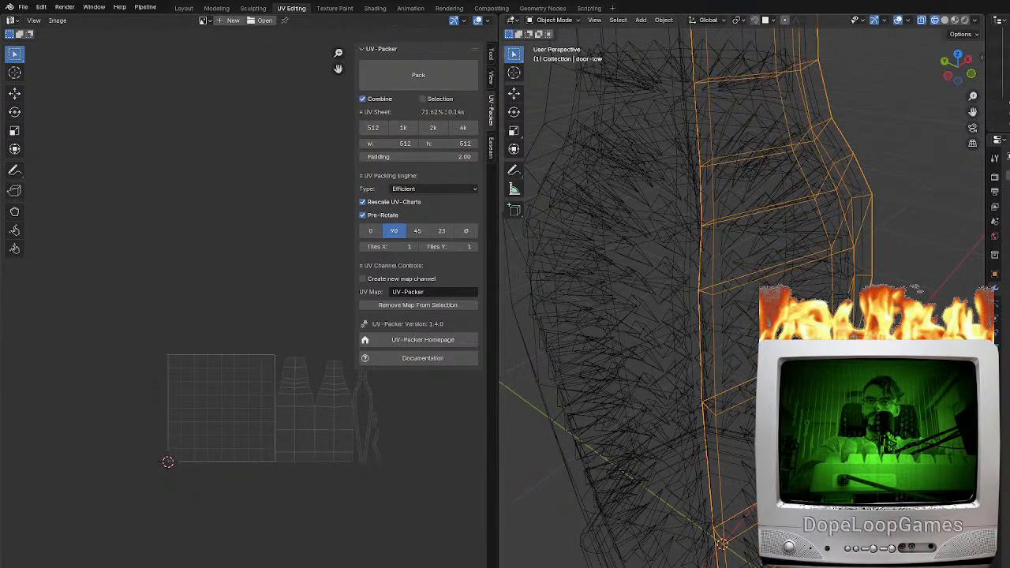
{"action": "left_click", "coordinate": [611, 559]}
{"action": "key", "text": "Tab"}
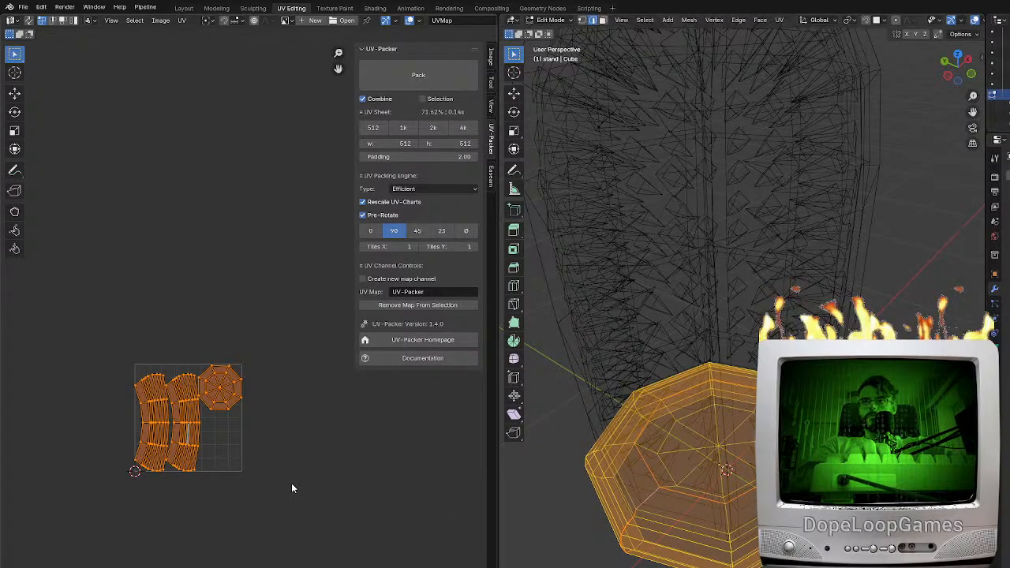
{"action": "left_click", "coordinate": [210, 19]}
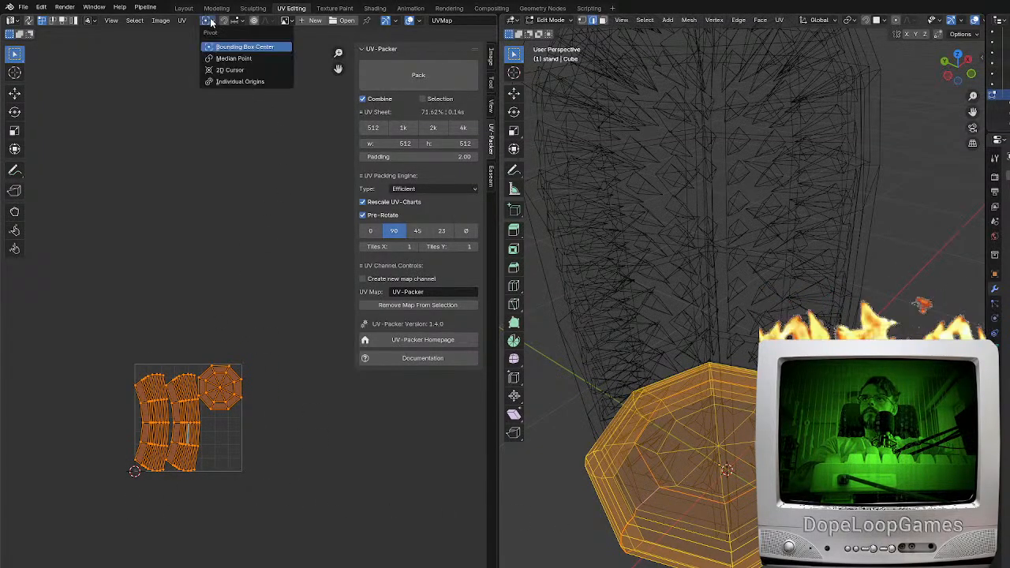
{"action": "left_click", "coordinate": [233, 69]}
Scale the stand's UV islands by 0.5 about the 2D cursor at the tile's origin
{"action": "middle_click_drag", "start_coordinate": [216, 493], "coordinate": [238, 454]}
{"action": "key", "text": "s"}
{"action": "key", "text": "2"}
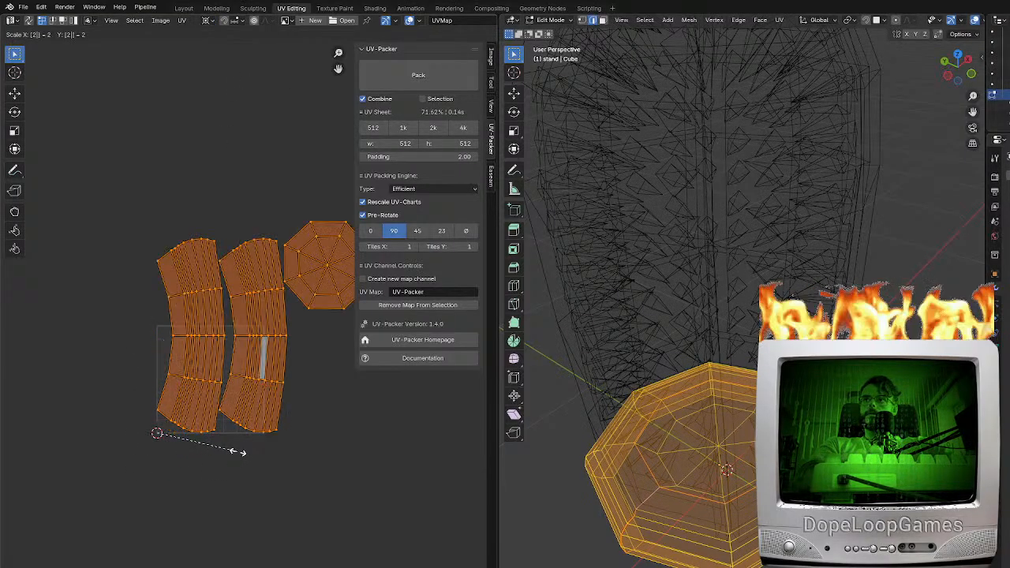
{"action": "key", "text": "BackSpace"}
{"action": "type", "text": "0.5"}
{"action": "key", "text": "Return"}
{"action": "scroll", "coordinate": [321, 430], "scroll_direction": "up", "scroll_amount": 2}
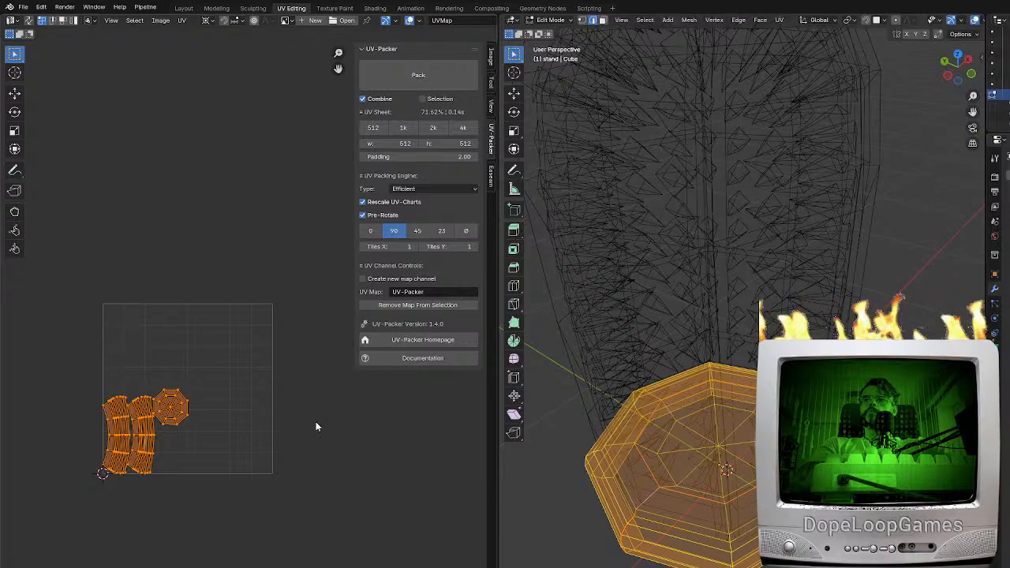
Find and select the low-poly spiked halo (aureolo-low) and open it for UV editing
{"action": "key", "text": "Tab"}
{"action": "scroll", "coordinate": [749, 414], "scroll_direction": "down", "scroll_amount": 2}
{"action": "middle_click_drag", "start_coordinate": [765, 311], "coordinate": [781, 388], "text": "shift"}
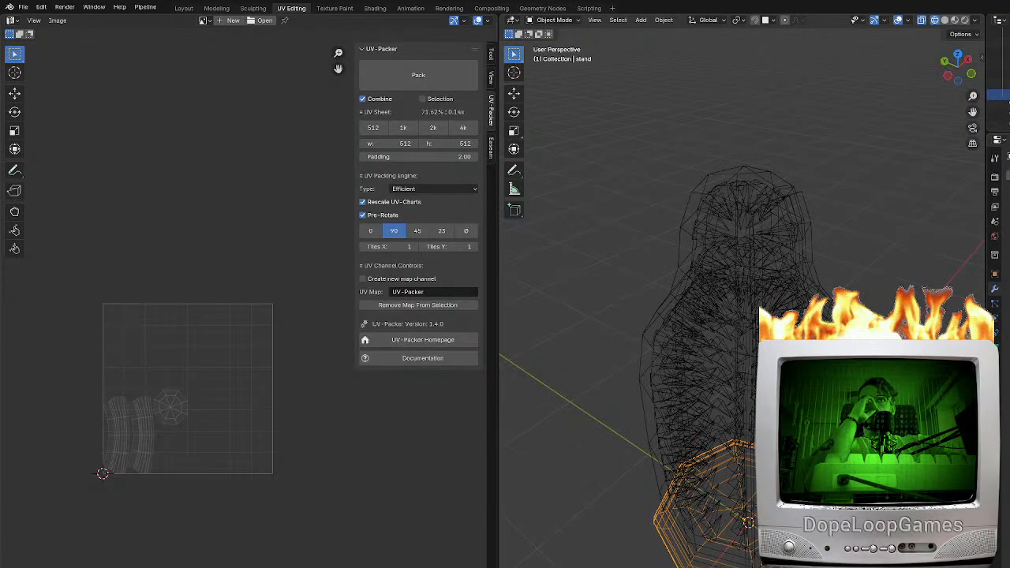
{"action": "scroll", "coordinate": [999, 117], "scroll_direction": "down", "scroll_amount": 1}
{"action": "left_click", "coordinate": [1000, 123], "text": "shift"}
{"action": "scroll", "coordinate": [999, 118], "scroll_direction": "down", "scroll_amount": 1}
{"action": "scroll", "coordinate": [999, 110], "scroll_direction": "down", "scroll_amount": 3}
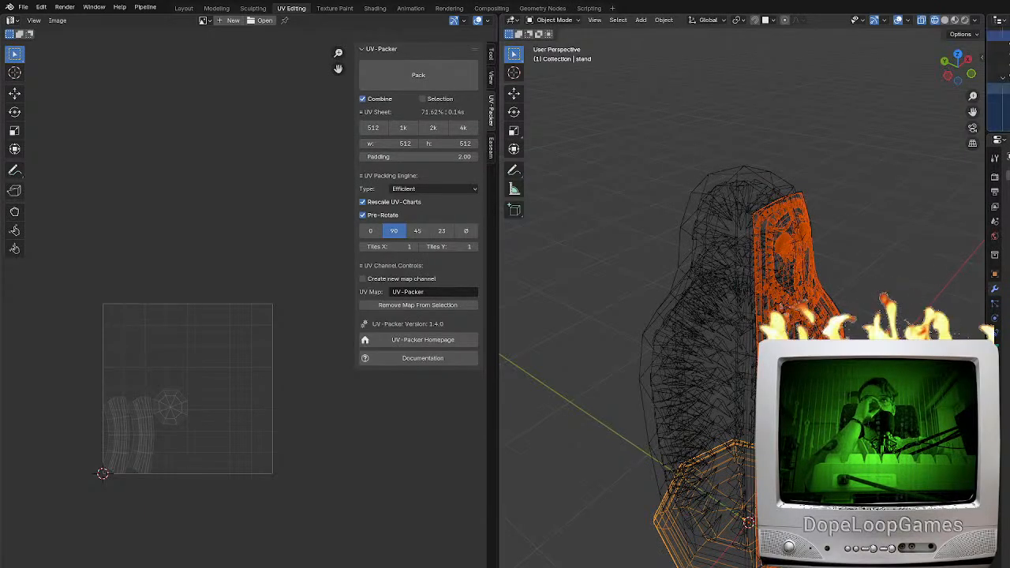
{"action": "left_click", "coordinate": [999, 78], "text": "shift"}
{"action": "left_click", "coordinate": [999, 122], "text": "shift"}
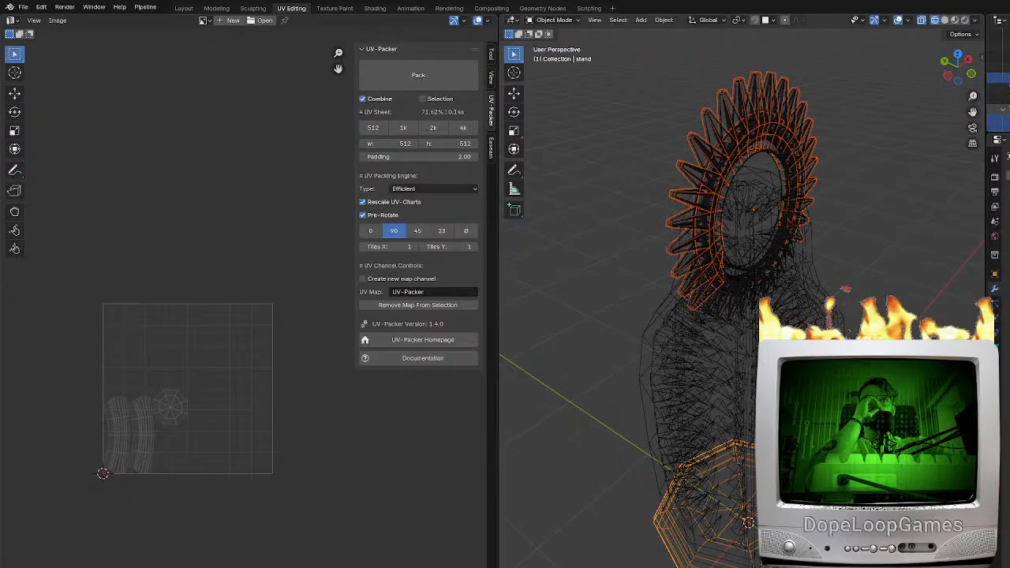
{"action": "left_click", "coordinate": [999, 78]}
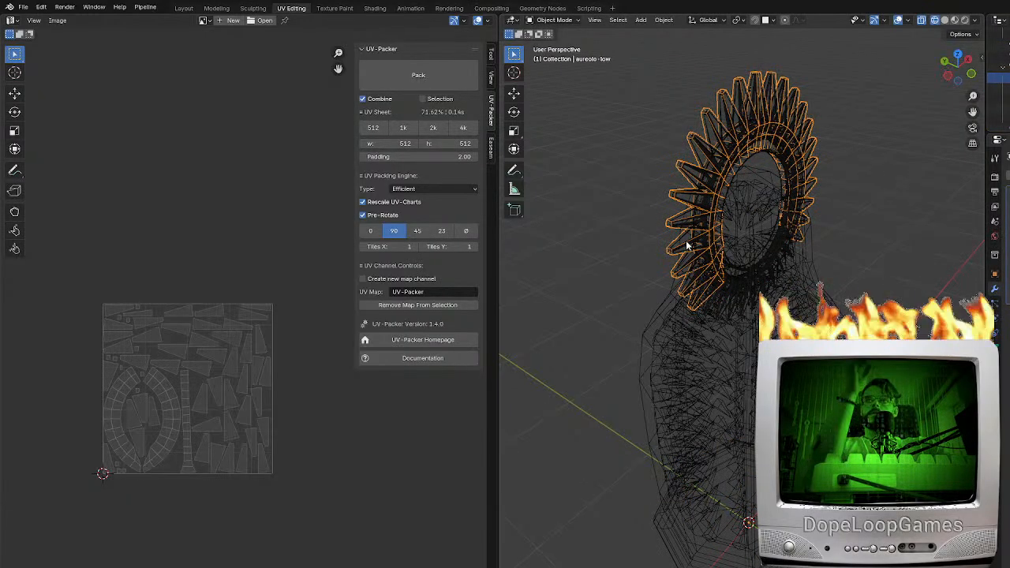
{"action": "key", "text": "Tab"}
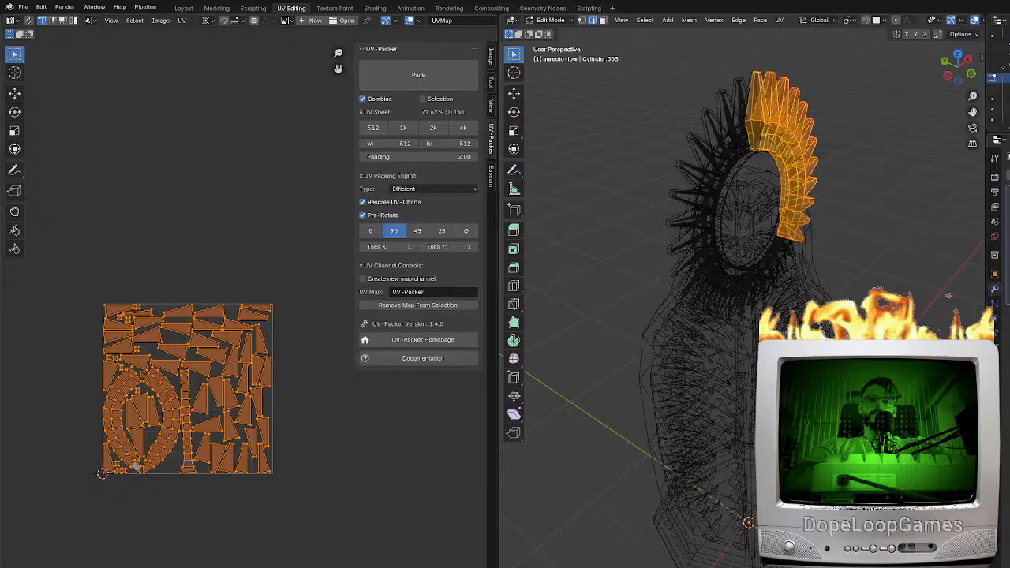
Switch to Unreal Editor, search the project content for "halo" and open a matching asset
{"action": "key", "text": "alt+Tab"}
{"action": "key", "text": "ctrl+space"}
{"action": "left_click", "coordinate": [283, 473]}
{"action": "left_click", "coordinate": [251, 385]}
{"action": "key", "text": "BackSpace"}
{"action": "key", "text": "BackSpace"}
{"action": "key", "text": "BackSpace"}
{"action": "key", "text": "BackSpace"}
{"action": "key", "text": "BackSpace"}
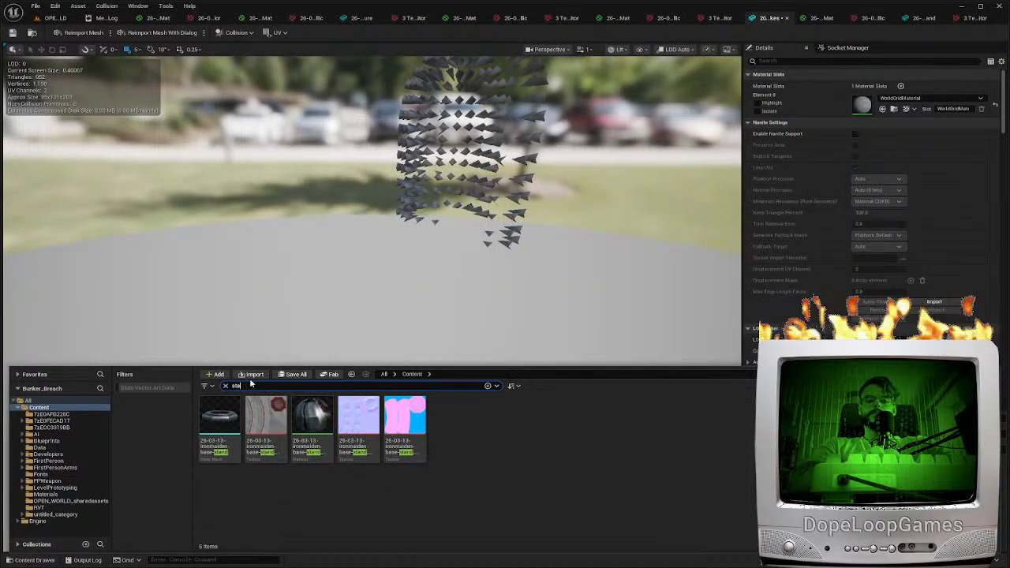
{"action": "type", "text": "halo"}
{"action": "double_click", "coordinate": [264, 428]}
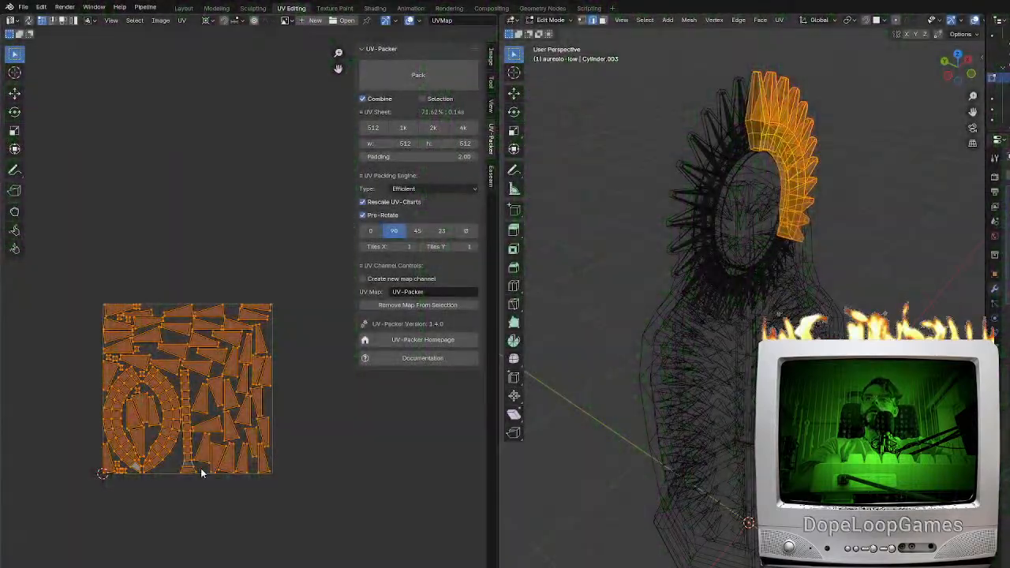
{"action": "type", "text": "s0.5"}
{"action": "key", "text": "Return"}
{"action": "key", "text": "ctrl+z"}
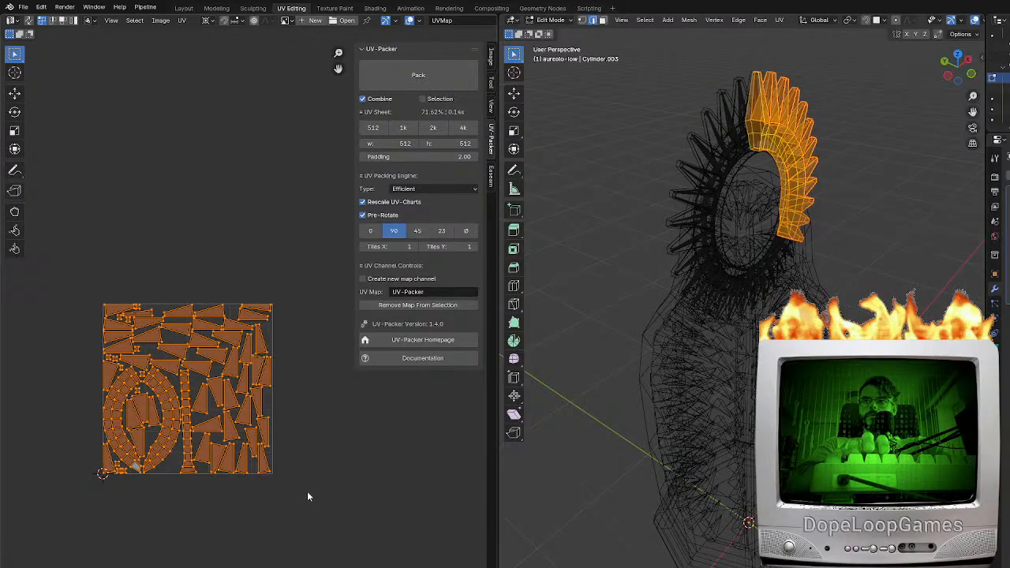
Scale the halo's UV islands by 0.5 about the 2D cursor and return to Object Mode
{"action": "type", "text": "s0.5"}
{"action": "key", "text": "Return"}
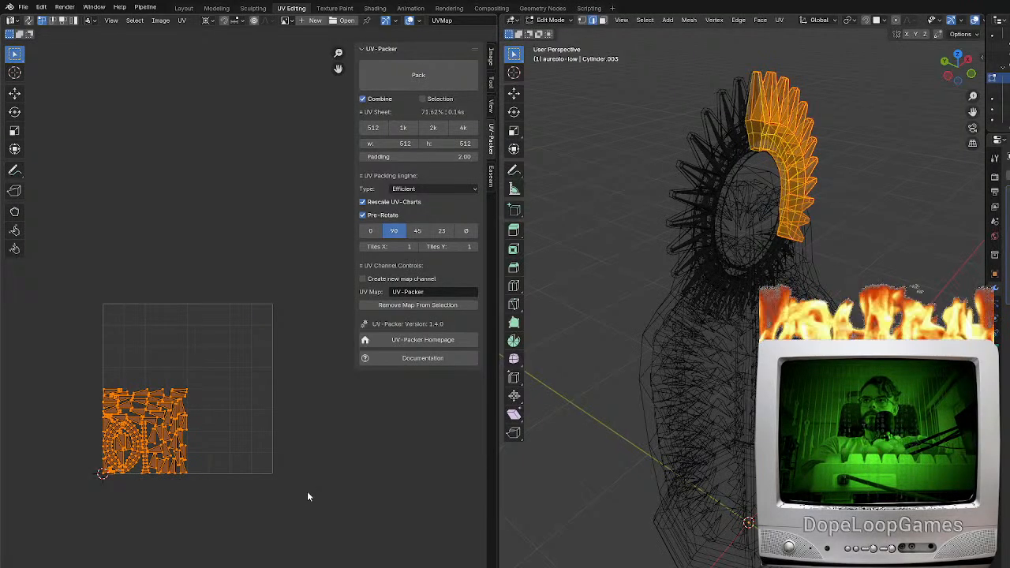
{"action": "key", "text": "Tab"}
Display the model in solid shading, face the halo and hide the detailed halo overlapping the low-poly one
{"action": "key", "text": "z"}
{"action": "left_click", "coordinate": [890, 283]}
{"action": "mouse_move", "coordinate": [889, 274]}
{"action": "middle_mouse_down"}
{"action": "mouse_move", "coordinate": [699, 211]}
{"action": "mouse_move", "coordinate": [763, 266]}
{"action": "middle_mouse_up"}
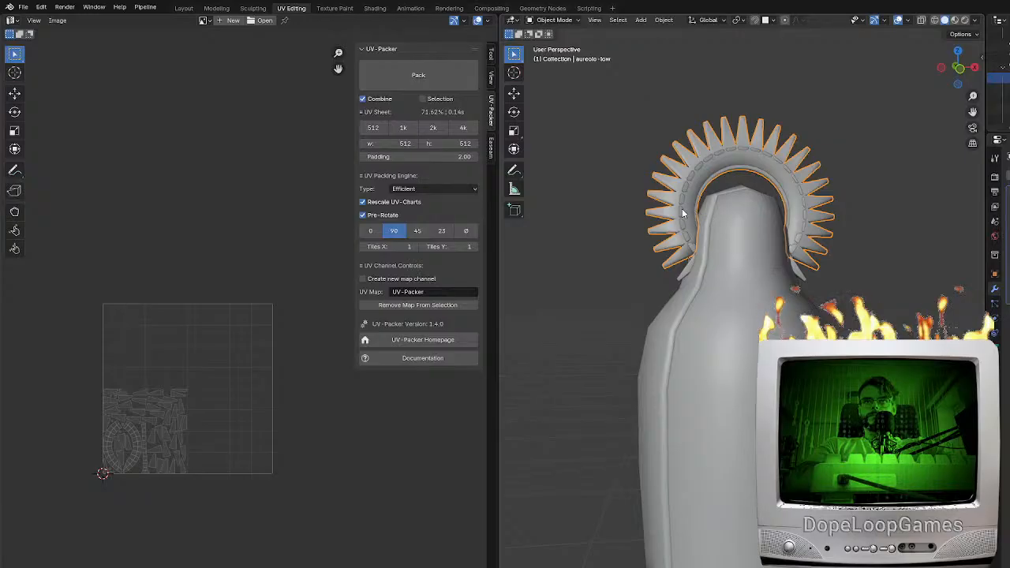
{"action": "left_click", "coordinate": [1008, 88]}
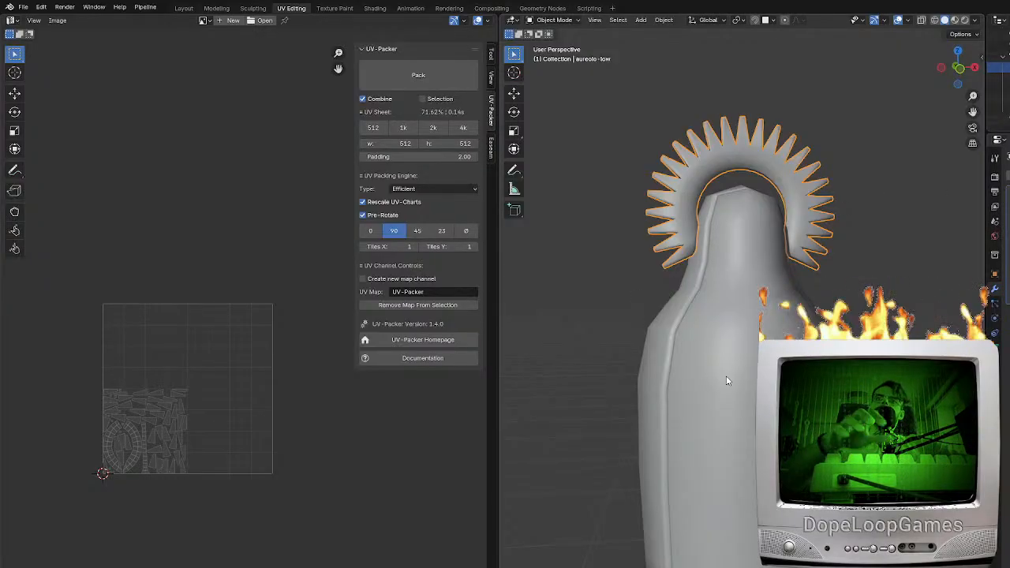
{"action": "left_click", "coordinate": [712, 247]}
{"action": "left_click", "coordinate": [678, 247]}
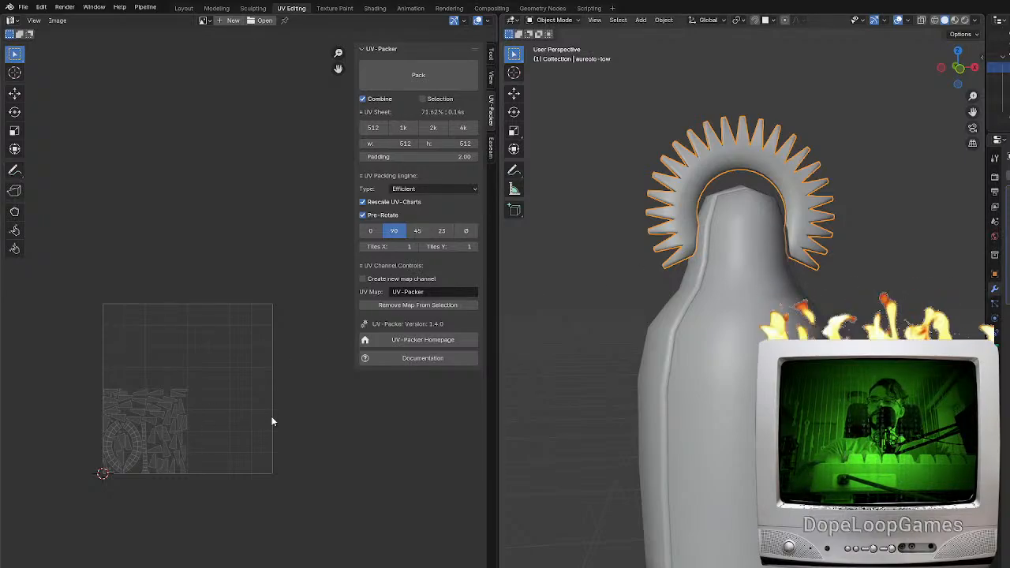
Open the low-poly halo for UV editing and set the UV pivot point to Median Point
{"action": "key", "text": "Tab"}
{"action": "middle_click_drag", "start_coordinate": [304, 419], "coordinate": [279, 467]}
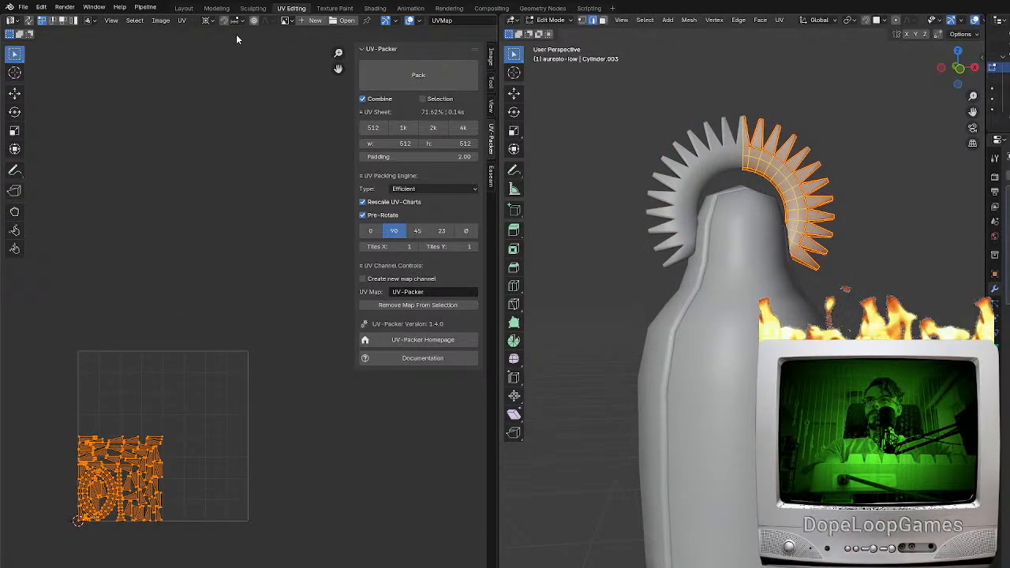
{"action": "left_click", "coordinate": [210, 21]}
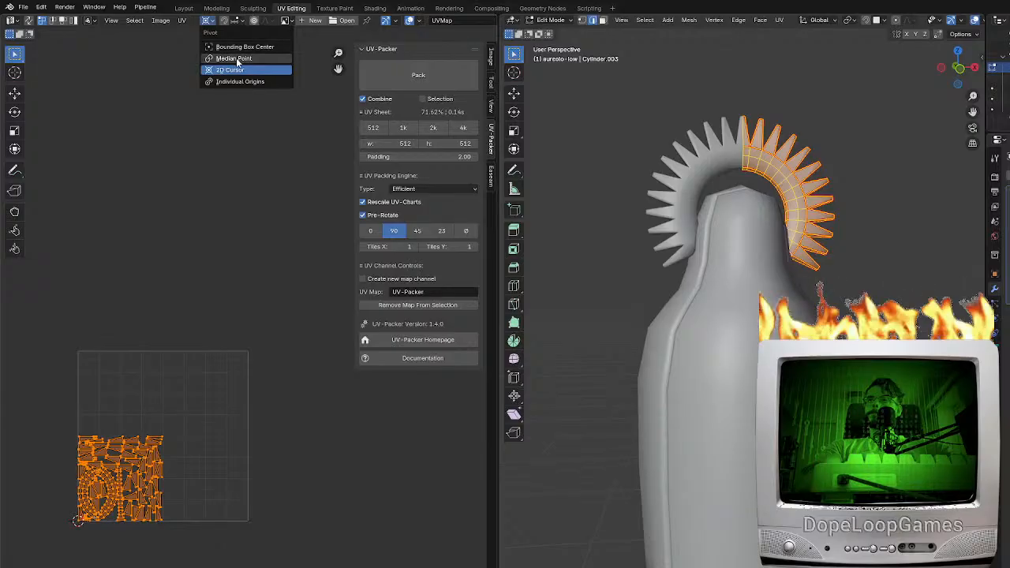
{"action": "left_click", "coordinate": [235, 58]}
Move the halo's UV islands 1 unit along Y and 1 unit along X, and return to Object Mode
{"action": "key", "text": "g"}
{"action": "key", "text": "y"}
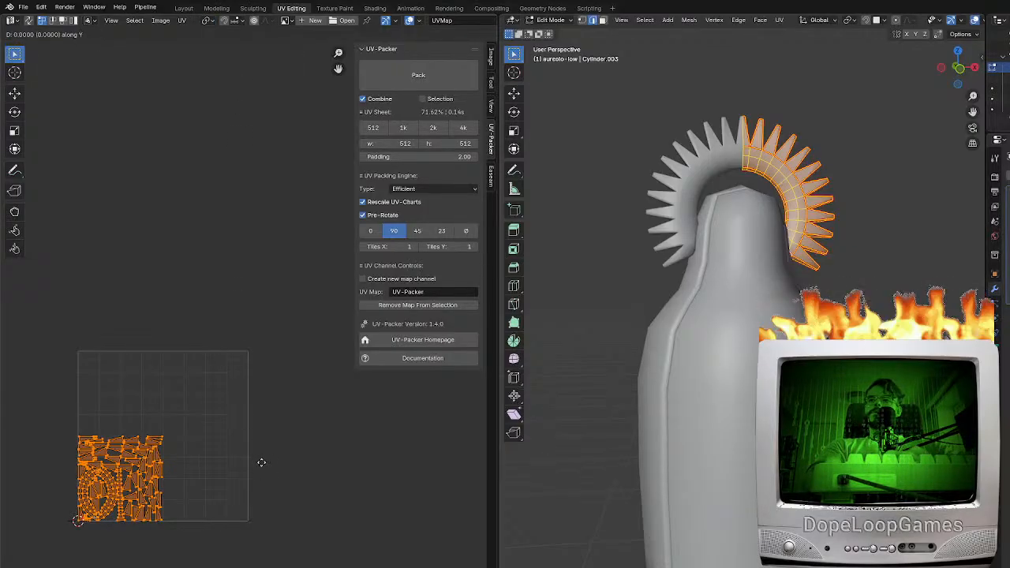
{"action": "key", "text": "1"}
{"action": "key", "text": "Return"}
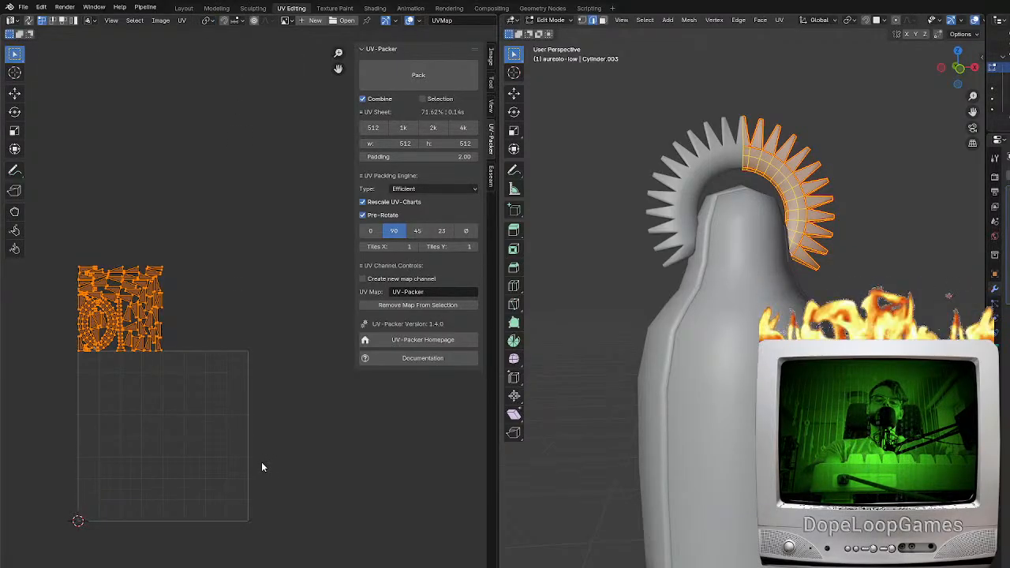
{"action": "key", "text": "g"}
{"action": "key", "text": "x"}
{"action": "key", "text": "1"}
{"action": "key", "text": "Return"}
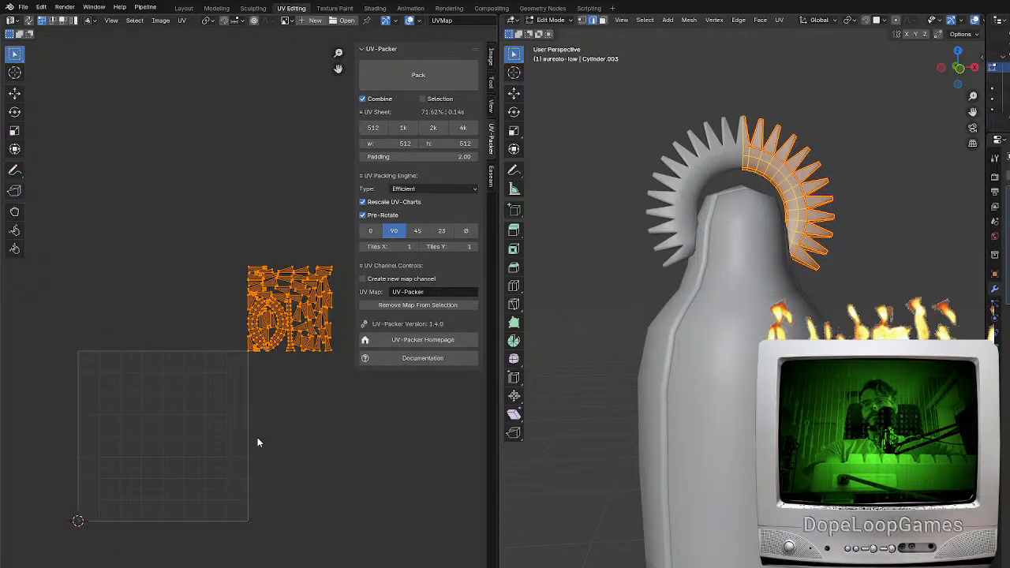
{"action": "key", "text": "Tab"}
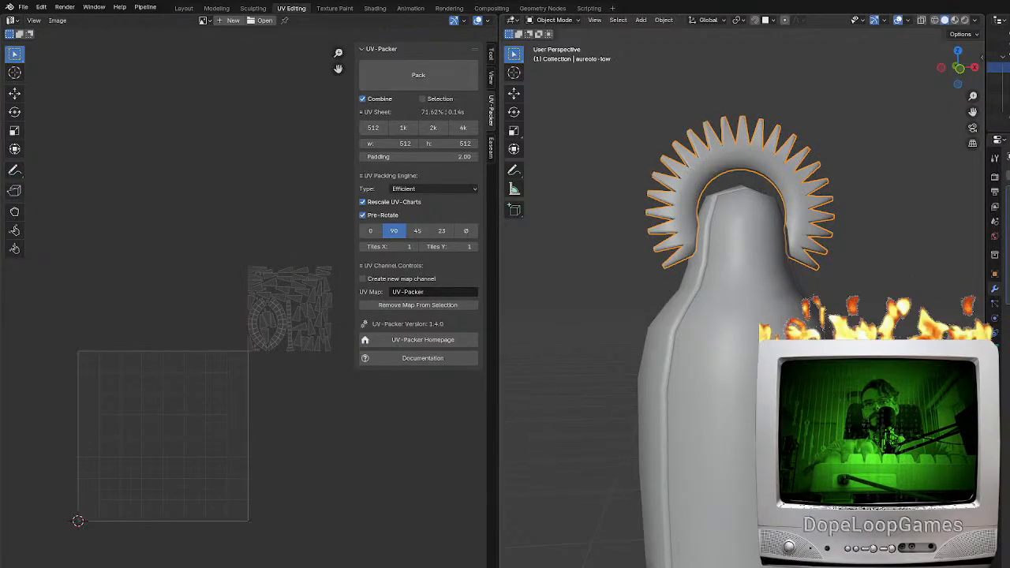
Select the stand under the iron maiden and open it for UV editing
{"action": "left_click", "coordinate": [701, 565]}
{"action": "middle_click_drag", "start_coordinate": [701, 566], "coordinate": [721, 479], "text": "shift"}
{"action": "key", "text": "Tab"}
{"action": "middle_click_drag", "start_coordinate": [195, 478], "coordinate": [211, 513]}
Move the stand's UV islands 1 unit along Y and 1 unit along X
{"action": "key", "text": "g"}
{"action": "key", "text": "y"}
{"action": "key", "text": "1"}
{"action": "key", "text": "Return"}
{"action": "key", "text": "g"}
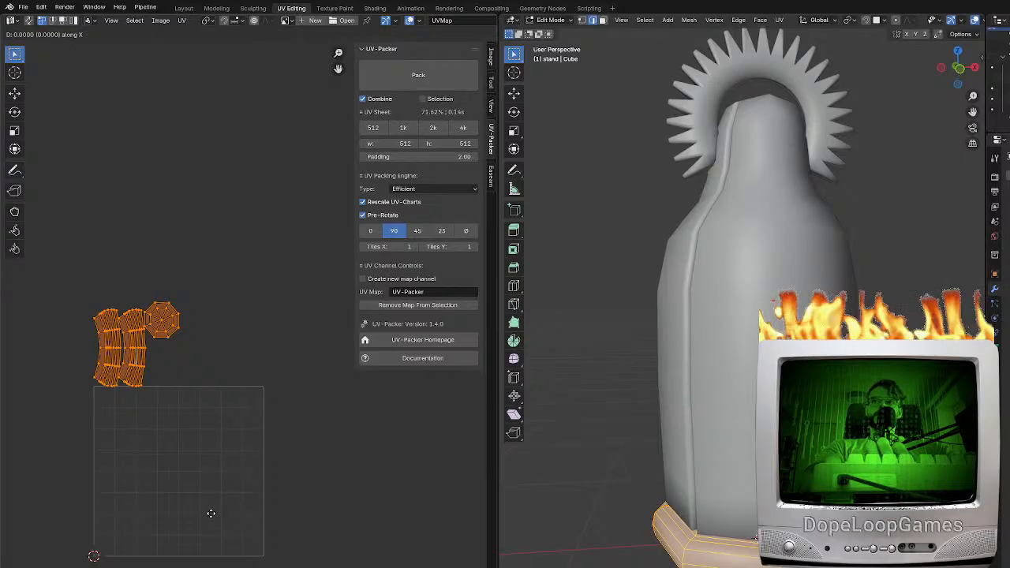
{"action": "key", "text": "x"}
{"action": "key", "text": "1"}
{"action": "key", "text": "Return"}
Shift the stand's UV islands another 0.5 along Y, clear of the halo's islands
{"action": "type", "text": "g"}
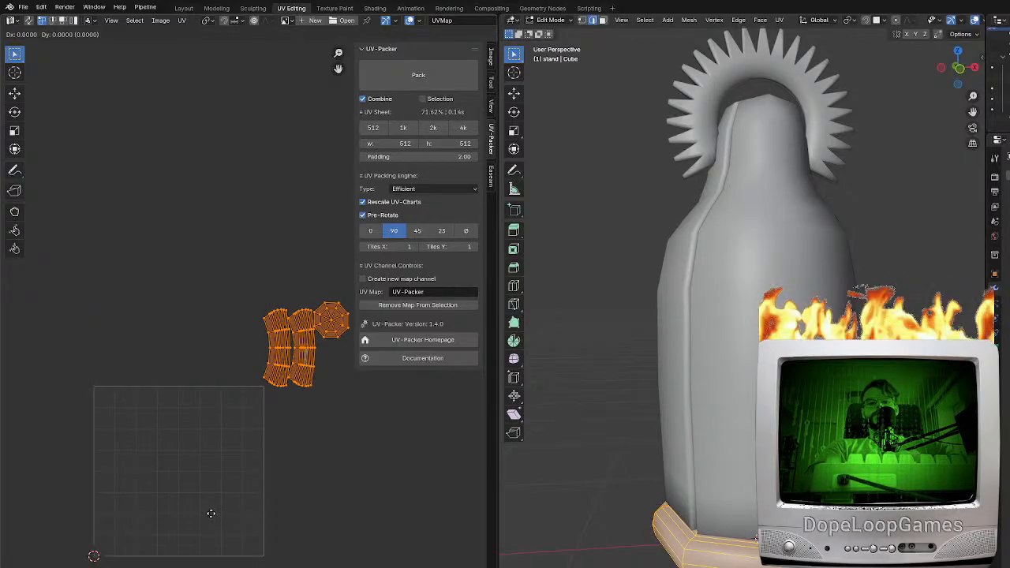
{"action": "type", "text": "y0."}
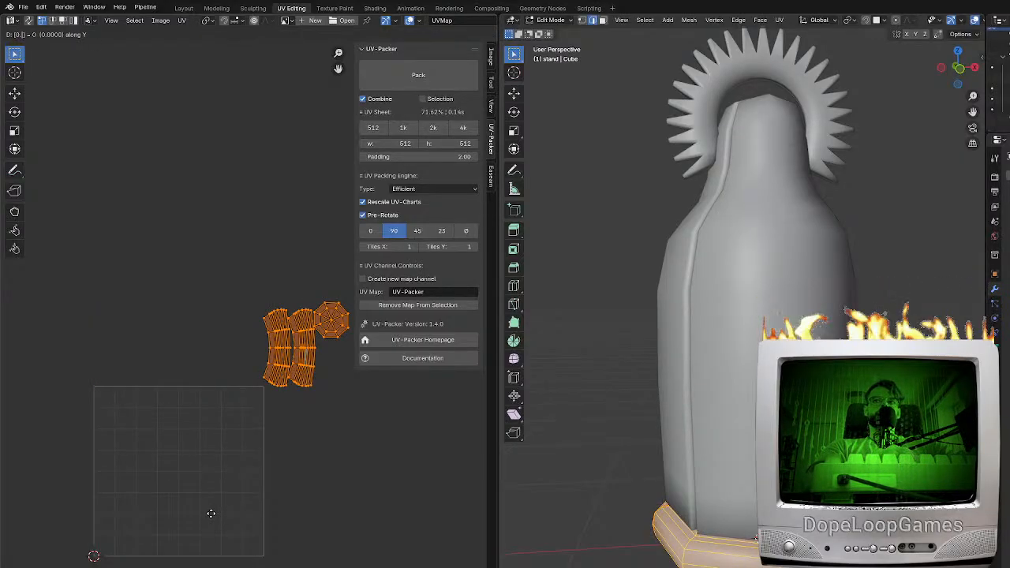
{"action": "type", "text": "5"}
{"action": "key", "text": "Return"}
Open all the low-poly parts together for UV editing and check the combined layout of their islands
{"action": "key", "text": "Tab"}
{"action": "key", "text": "Tab"}
{"action": "scroll", "coordinate": [220, 454], "scroll_direction": "up", "scroll_amount": 5}
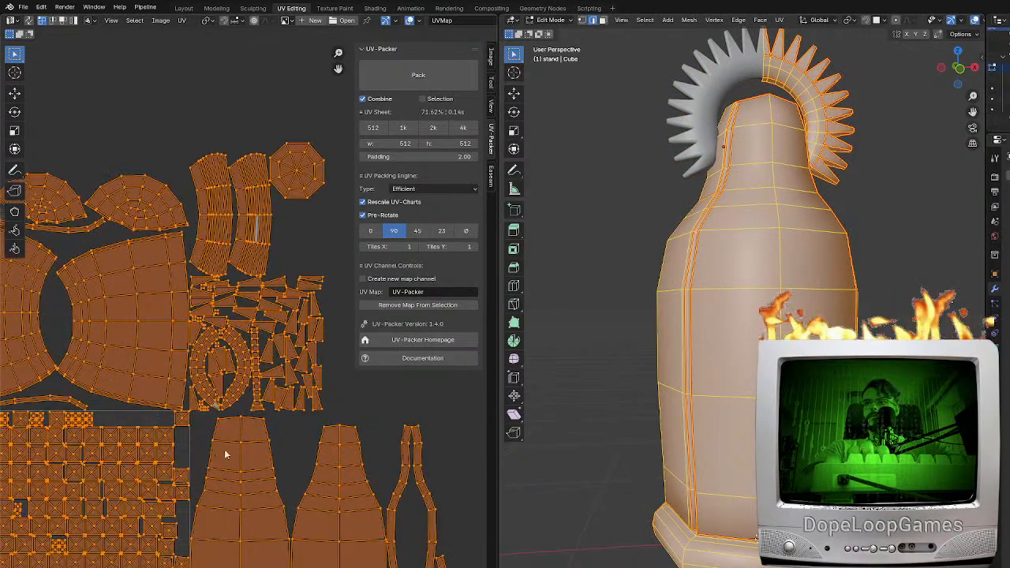
{"action": "middle_click_drag", "start_coordinate": [337, 455], "coordinate": [316, 478]}
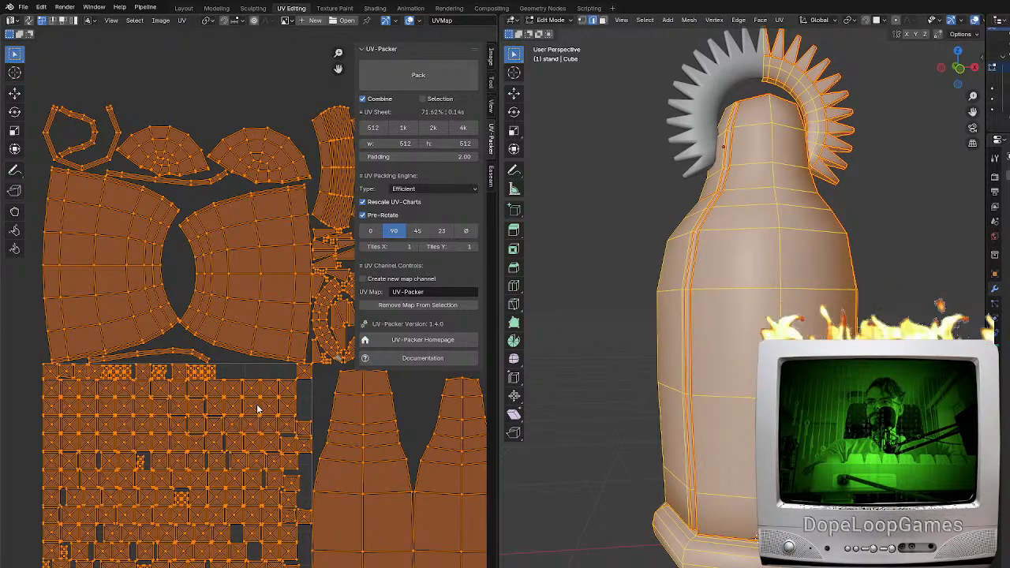
{"action": "scroll", "coordinate": [229, 498], "scroll_direction": "down", "scroll_amount": 3}
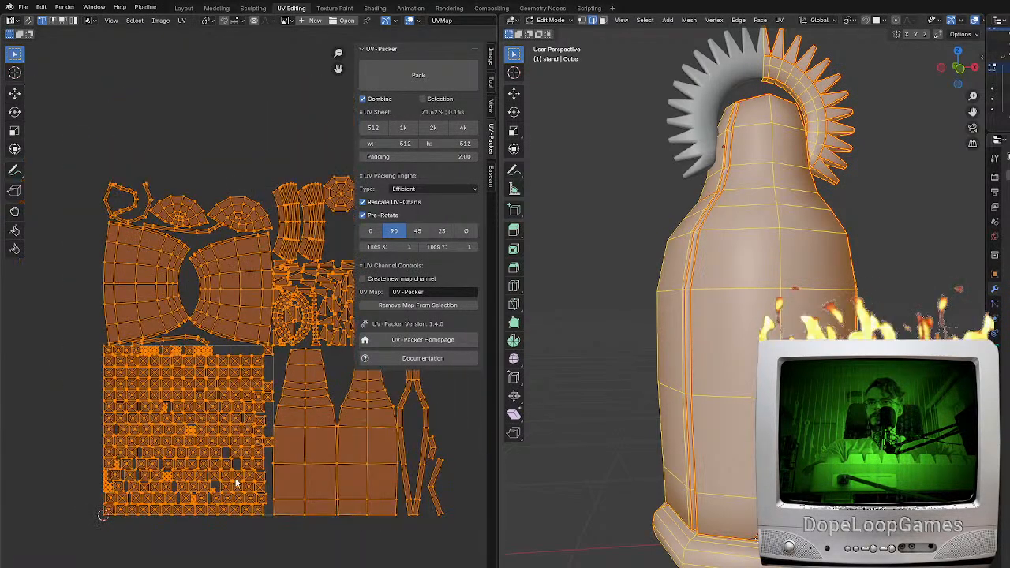
{"action": "middle_click_drag", "start_coordinate": [225, 489], "coordinate": [168, 550]}
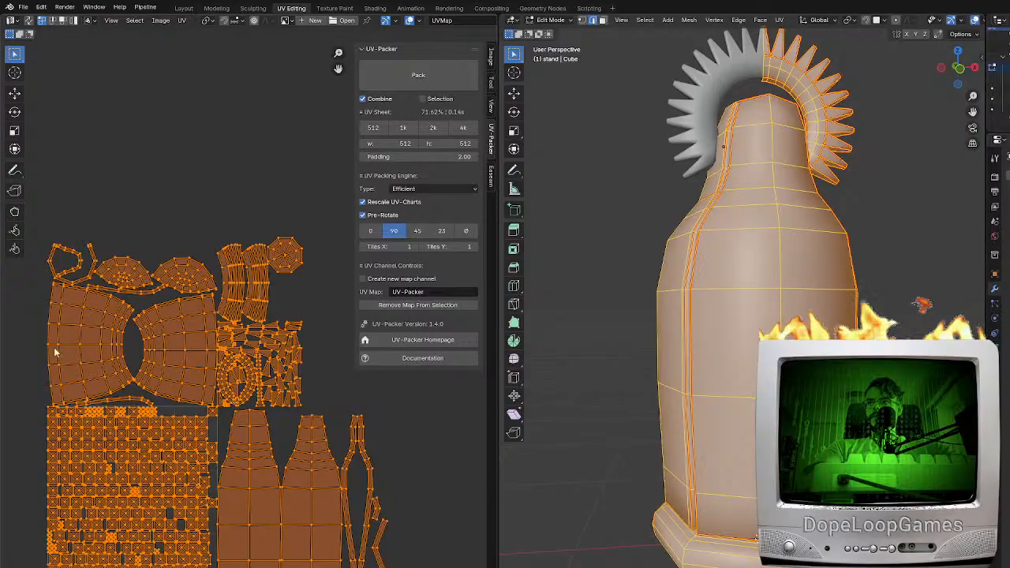
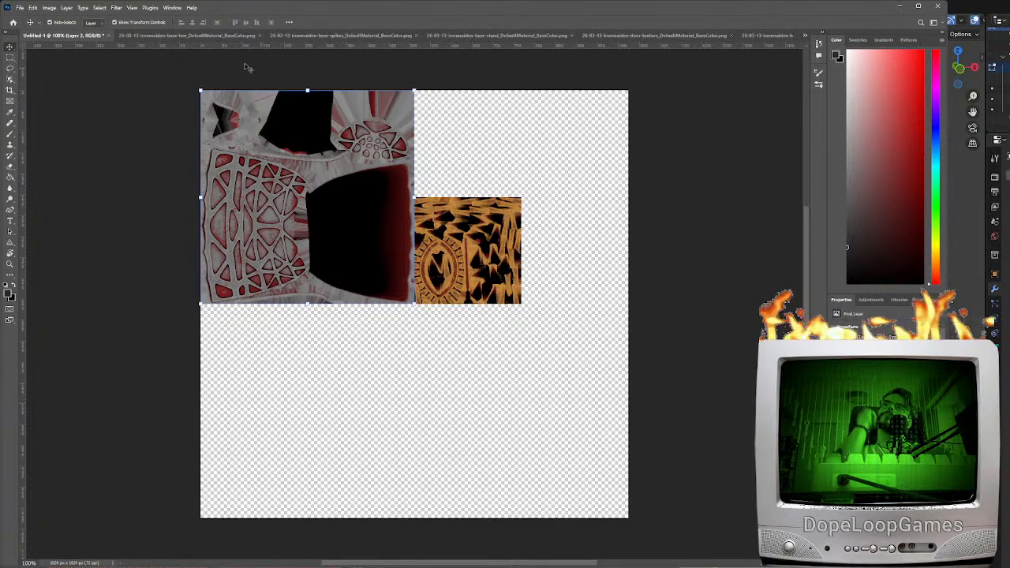
Copy the base-spikes base colour texture into the untitled atlas document and place it directly below the base texture
{"action": "left_click", "coordinate": [175, 35]}
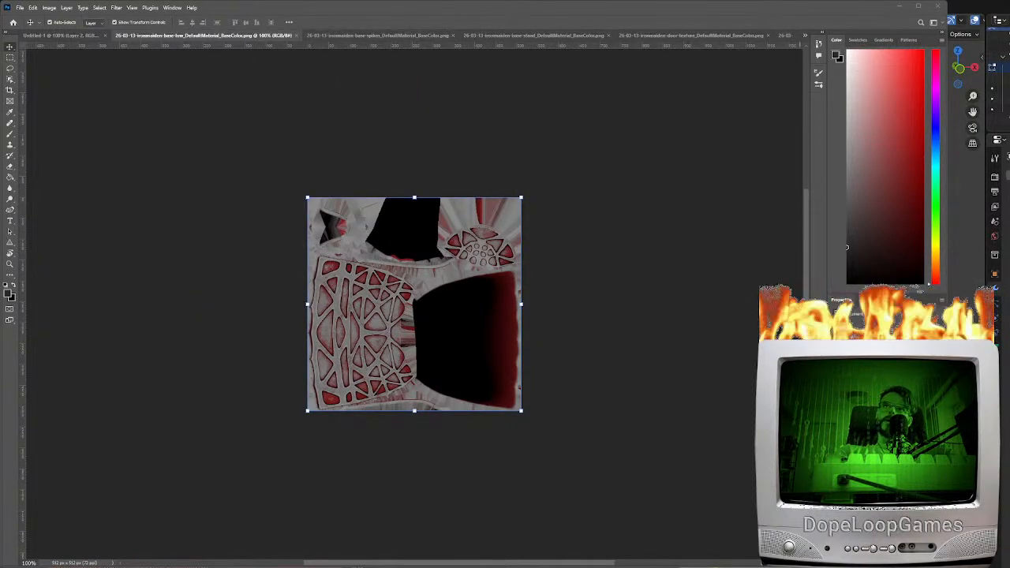
{"action": "left_click", "coordinate": [356, 36]}
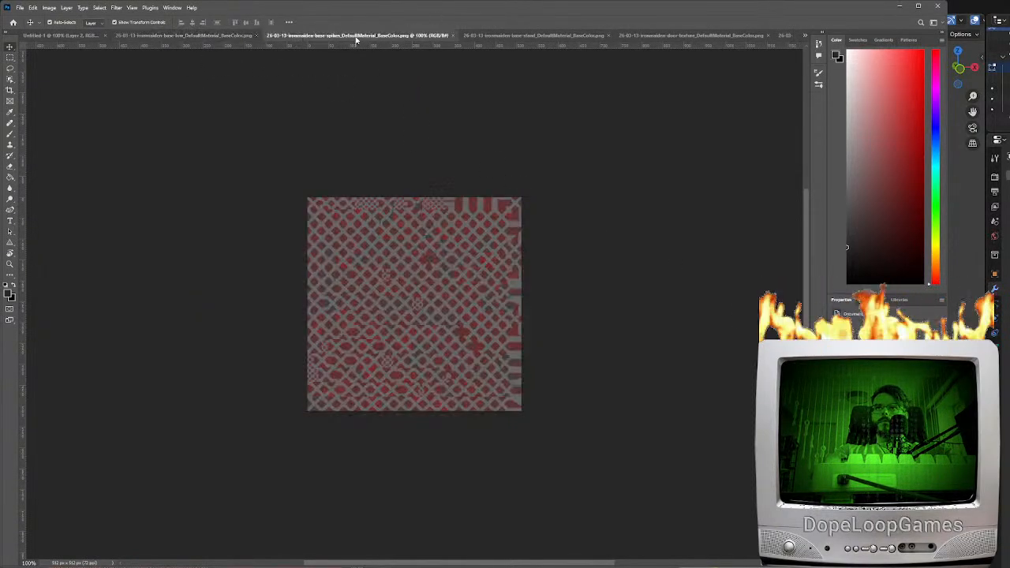
{"action": "left_click", "coordinate": [418, 305]}
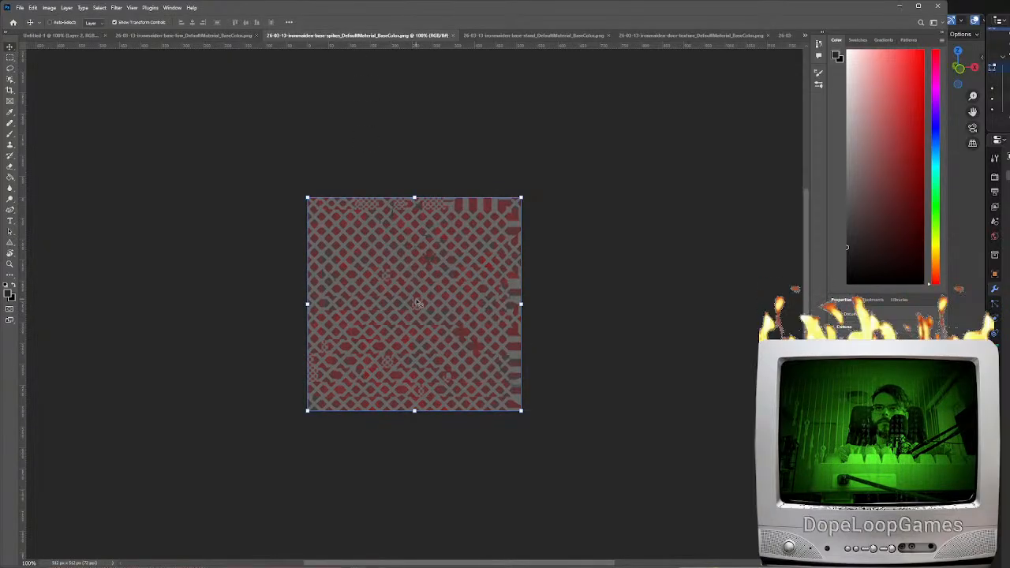
{"action": "left_click", "coordinate": [60, 36]}
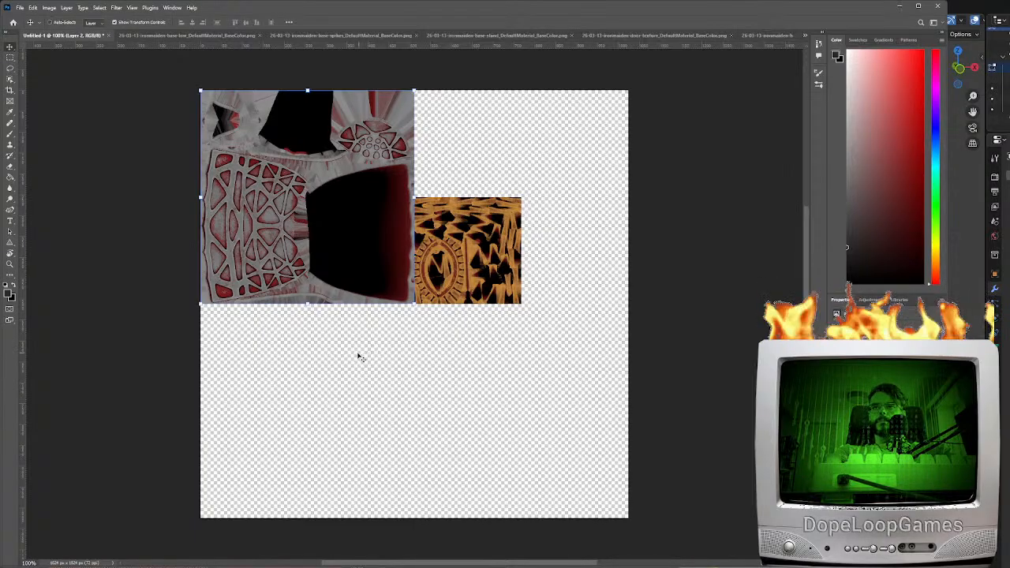
{"action": "key", "text": "ctrl+v"}
{"action": "left_click_drag", "start_coordinate": [393, 315], "coordinate": [293, 421]}
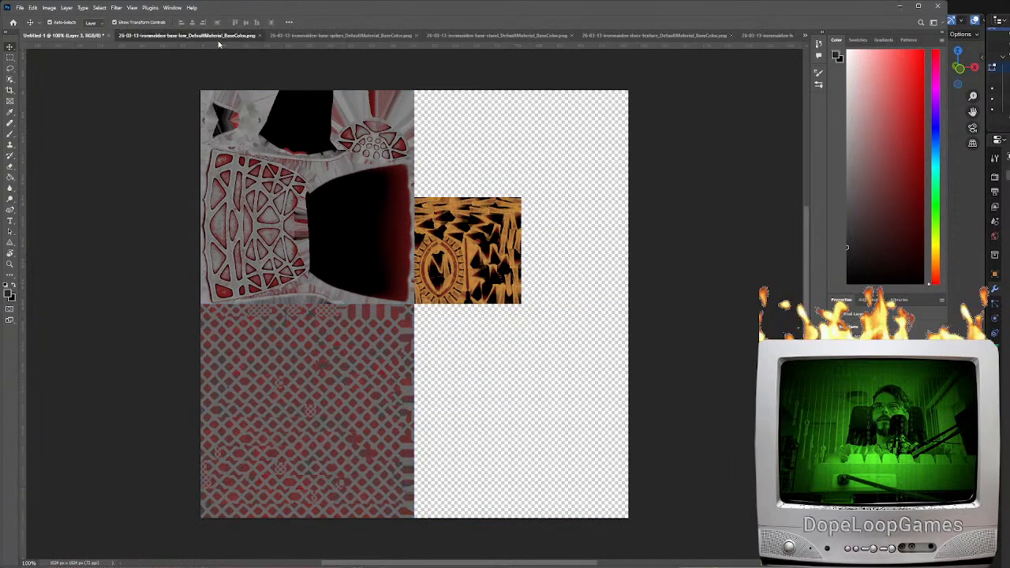
Copy the base-stand base colour texture into the atlas and place it beside the base texture, directly above the halo texture
{"action": "left_click", "coordinate": [227, 36]}
{"action": "left_click", "coordinate": [340, 37]}
{"action": "left_click", "coordinate": [509, 36]}
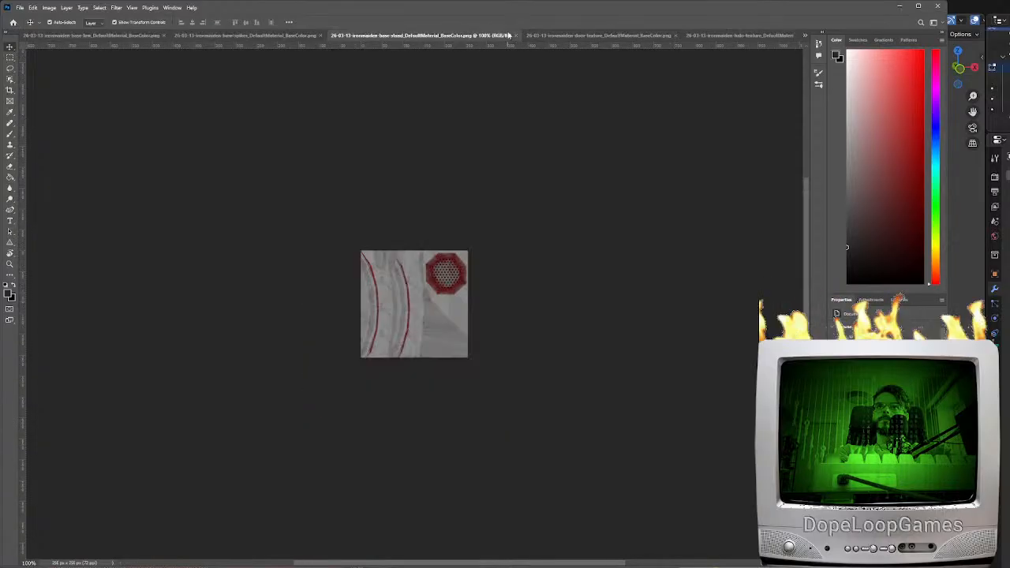
{"action": "key", "text": "ctrl+a"}
{"action": "key", "text": "ctrl+c"}
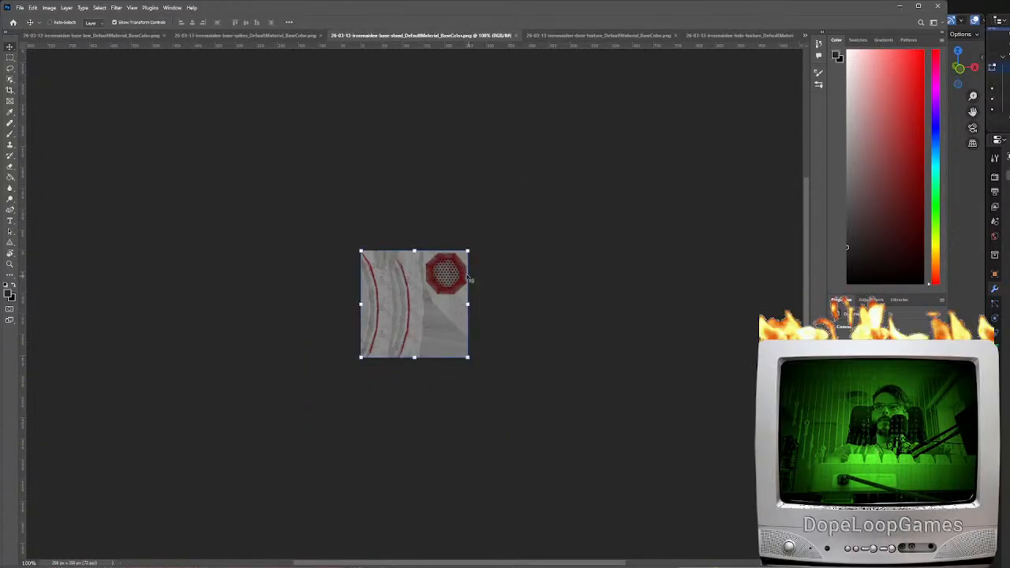
{"action": "left_click", "coordinate": [61, 36]}
{"action": "key", "text": "ctrl+v"}
{"action": "key", "text": "ctrl+z"}
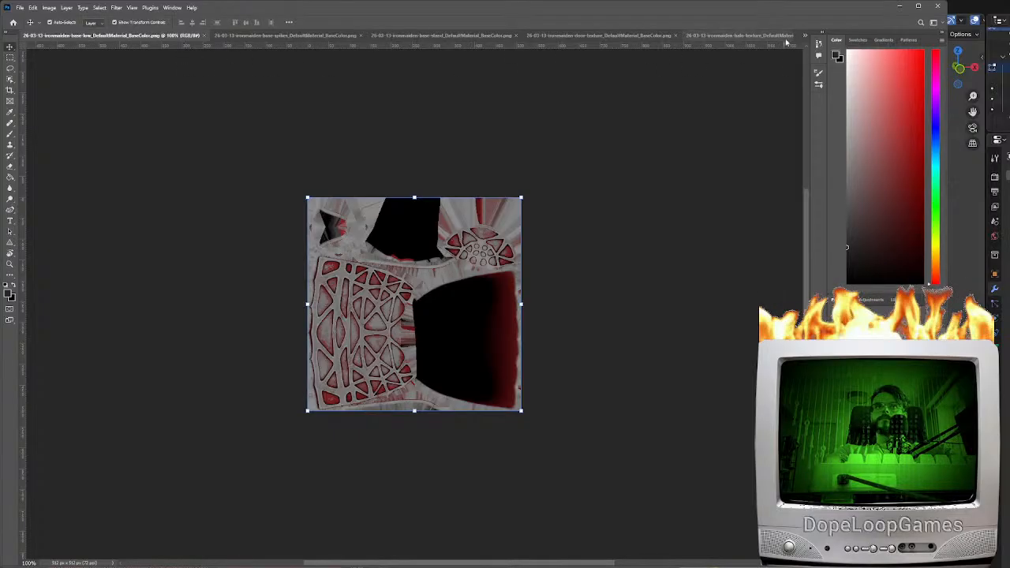
{"action": "key", "text": "ctrl+shift+Tab"}
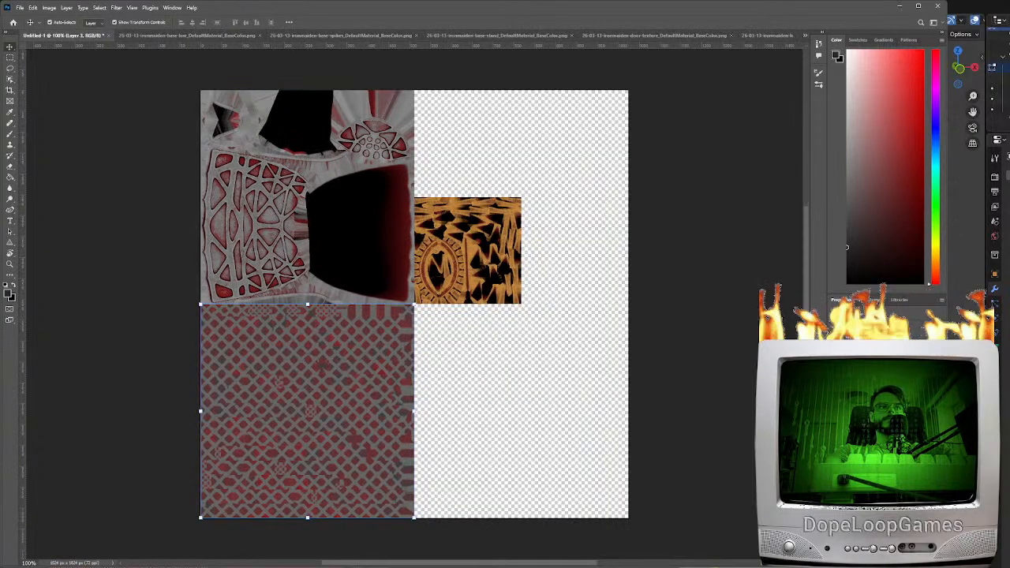
{"action": "key", "text": "ctrl+v"}
{"action": "left_click_drag", "start_coordinate": [394, 314], "coordinate": [446, 154]}
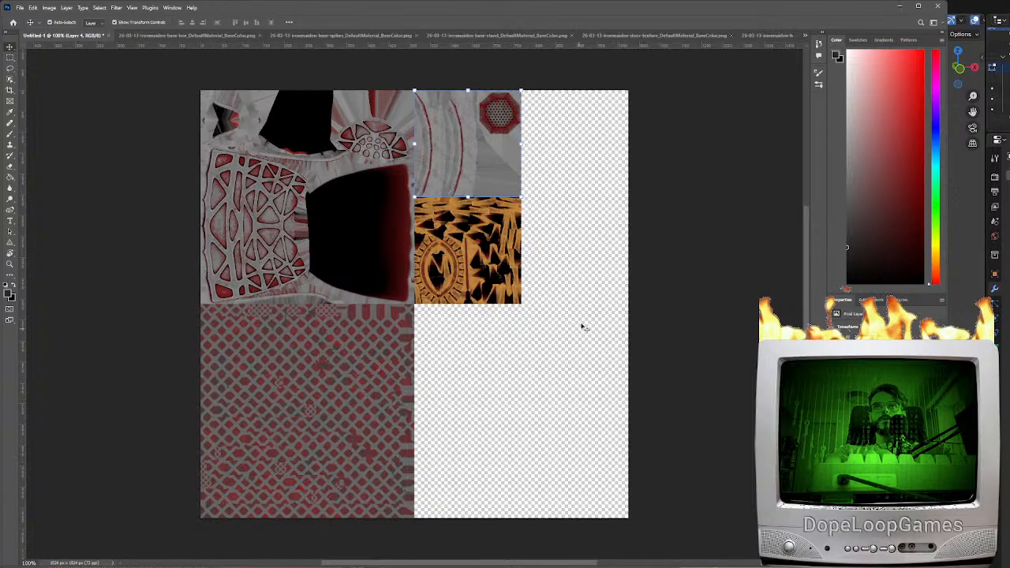
Copy the door base colour texture into the atlas and fit it below the halo texture, beside the spikes texture
{"action": "left_click", "coordinate": [654, 36]}
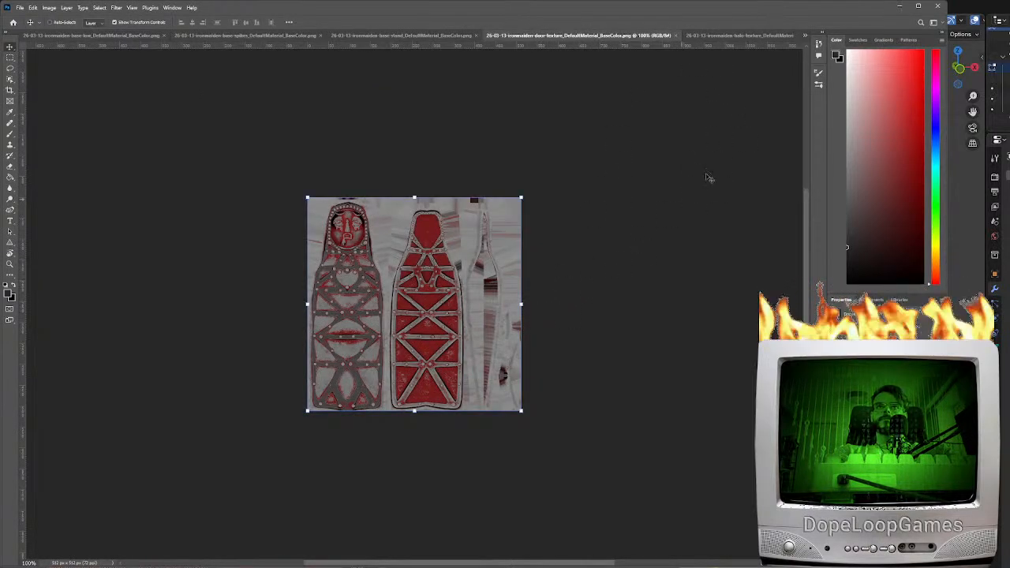
{"action": "left_click", "coordinate": [843, 54]}
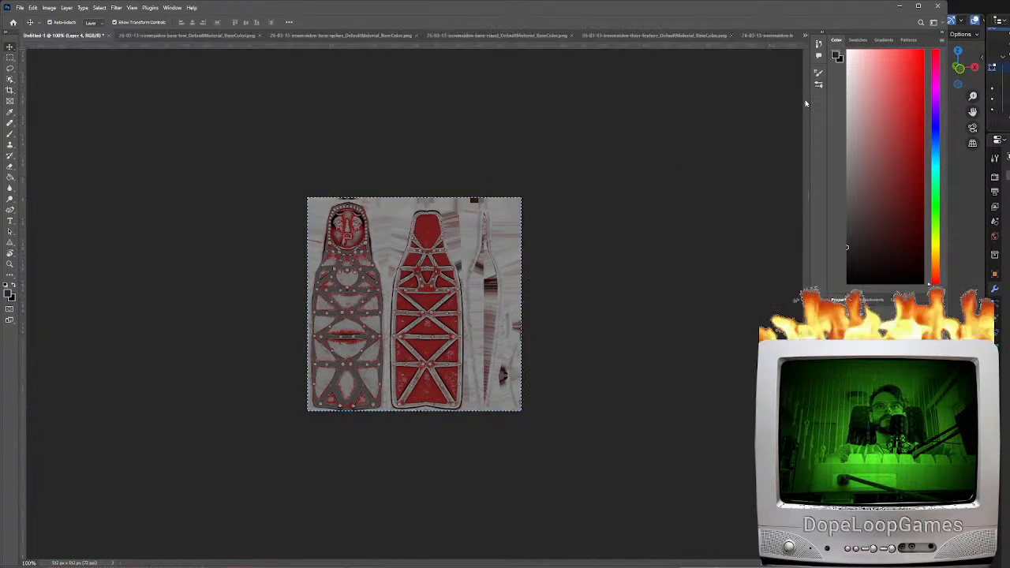
{"action": "key", "text": "ctrl+v"}
{"action": "left_click_drag", "start_coordinate": [408, 286], "coordinate": [518, 393]}
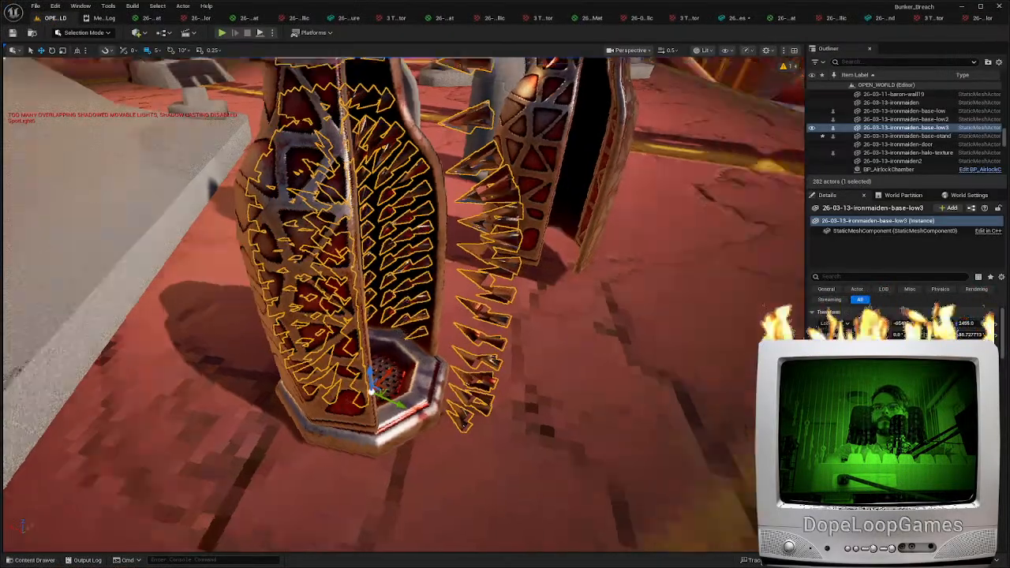
Switch to Unreal Engine, view the iron maidens in the level and search the project content for "iron mai"
{"action": "key", "text": "d"}
{"action": "mouse_move", "coordinate": [544, 421]}
{"action": "right_mouse_down"}
{"action": "mouse_move", "coordinate": [517, 421]}
{"action": "mouse_move", "coordinate": [544, 422]}
{"action": "right_mouse_up"}
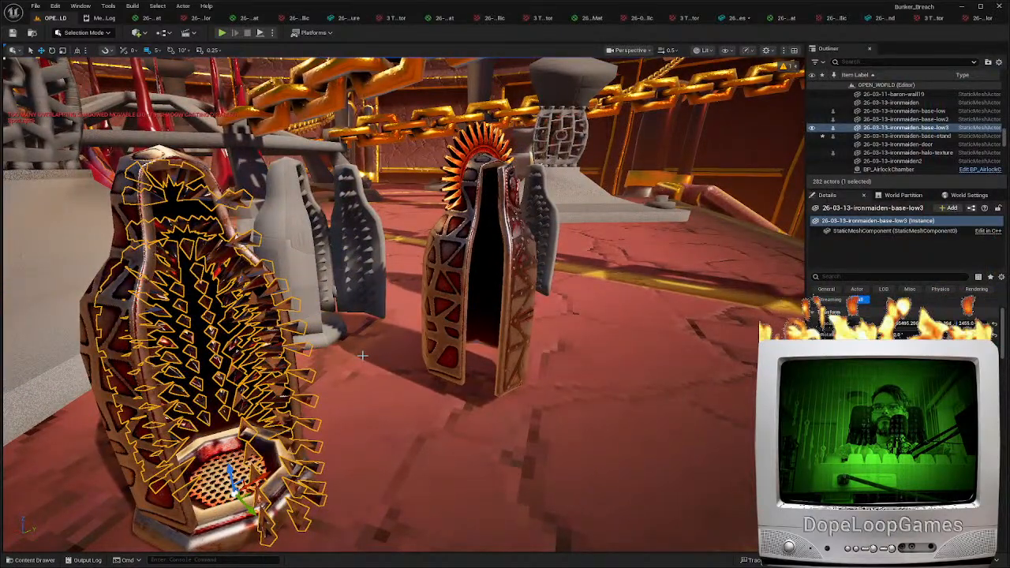
{"action": "right_click_drag", "start_coordinate": [402, 378], "coordinate": [446, 403]}
{"action": "key", "text": "ctrl+space"}
{"action": "left_click", "coordinate": [222, 386]}
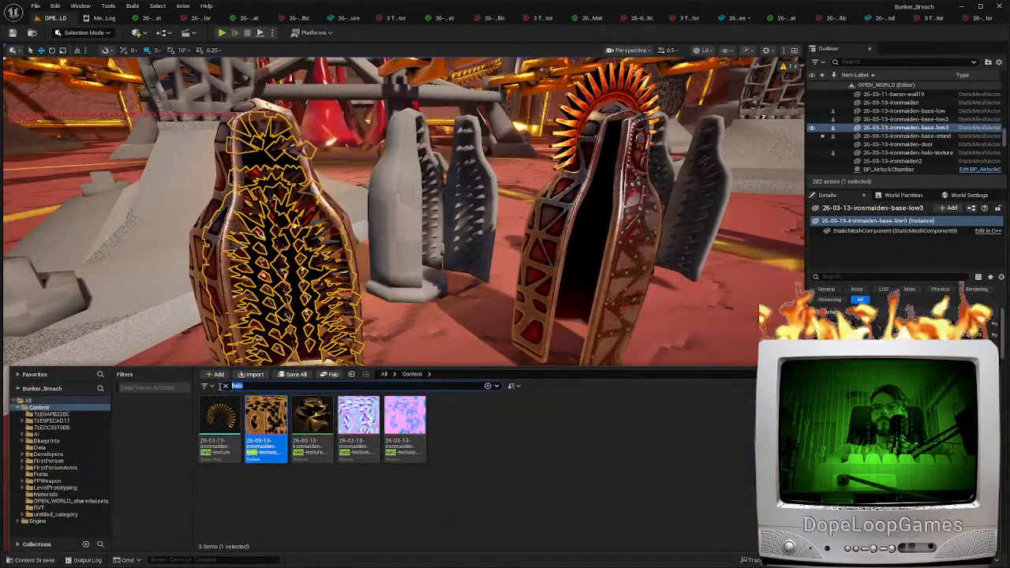
{"action": "type", "text": "iron mai"}
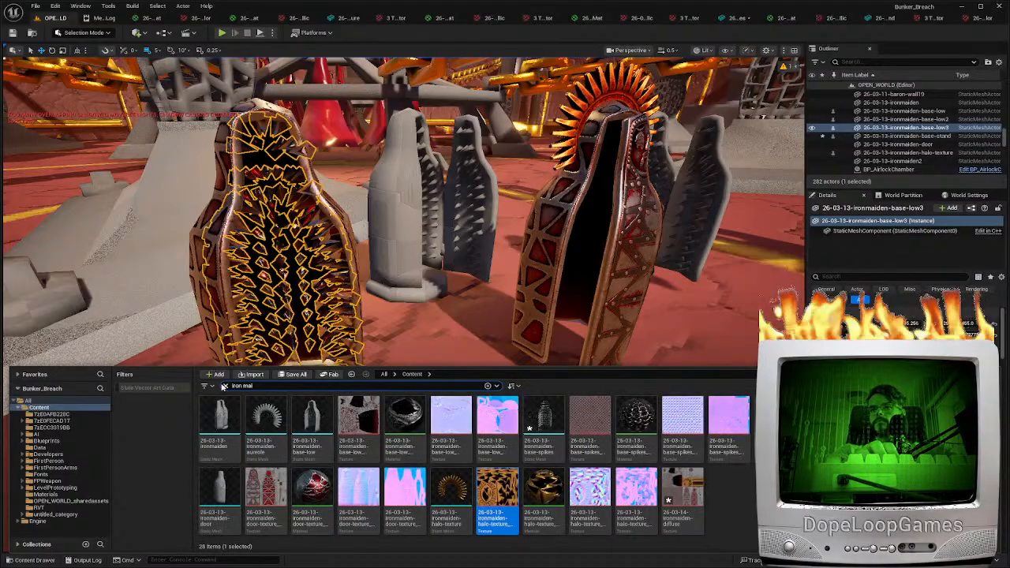
Place the 26-03-13-ironmaiden mesh on the floor beside the other iron maidens and rotate it to show its open, spiked interior
{"action": "left_click_drag", "start_coordinate": [220, 427], "coordinate": [747, 347]}
{"action": "right_click_drag", "start_coordinate": [748, 347], "coordinate": [706, 344]}
{"action": "key", "text": "d"}
{"action": "key", "text": "e"}
{"action": "left_click_drag", "start_coordinate": [388, 398], "coordinate": [456, 402]}
{"action": "key", "text": "w"}
{"action": "right_click_drag", "start_coordinate": [504, 391], "coordinate": [514, 389]}
Open the placed iron maiden's mesh for editing and create a material from the 26-03-14-ironmaiden-diffuse texture
{"action": "double_click", "coordinate": [899, 389]}
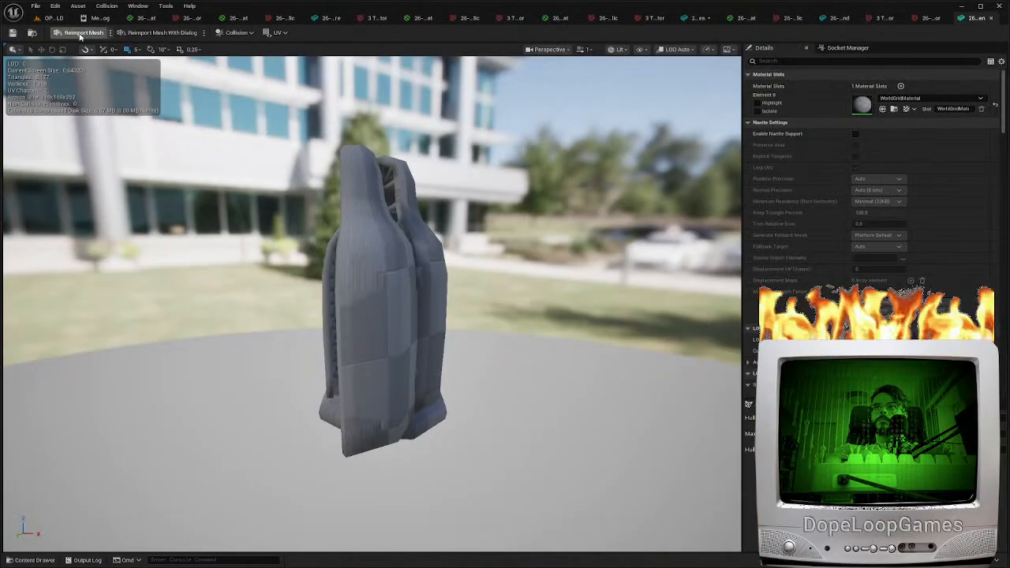
{"action": "right_click_drag", "start_coordinate": [396, 244], "coordinate": [395, 245]}
{"action": "key", "text": "ctrl+space"}
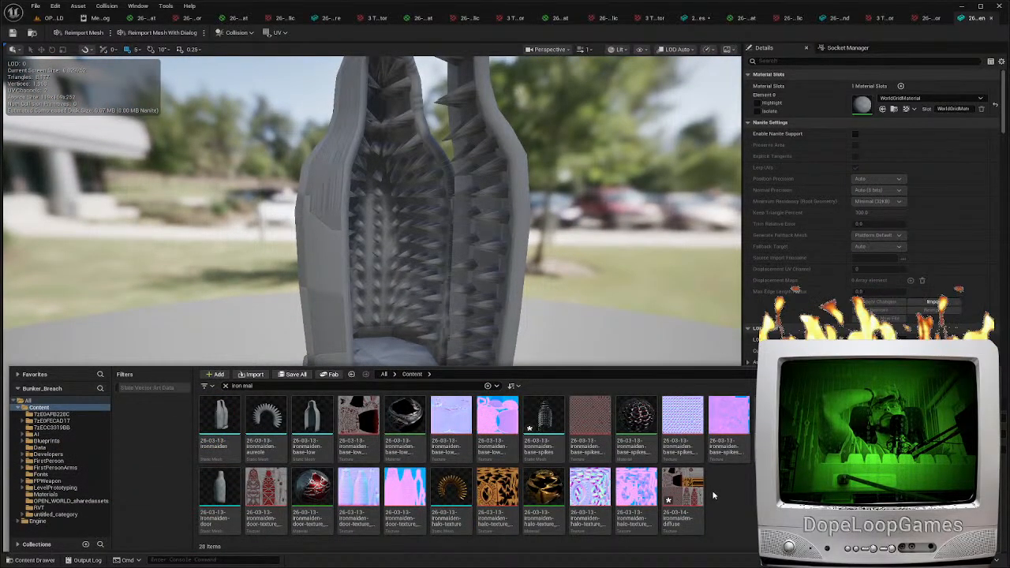
{"action": "right_click", "coordinate": [671, 497]}
{"action": "left_click", "coordinate": [732, 190]}
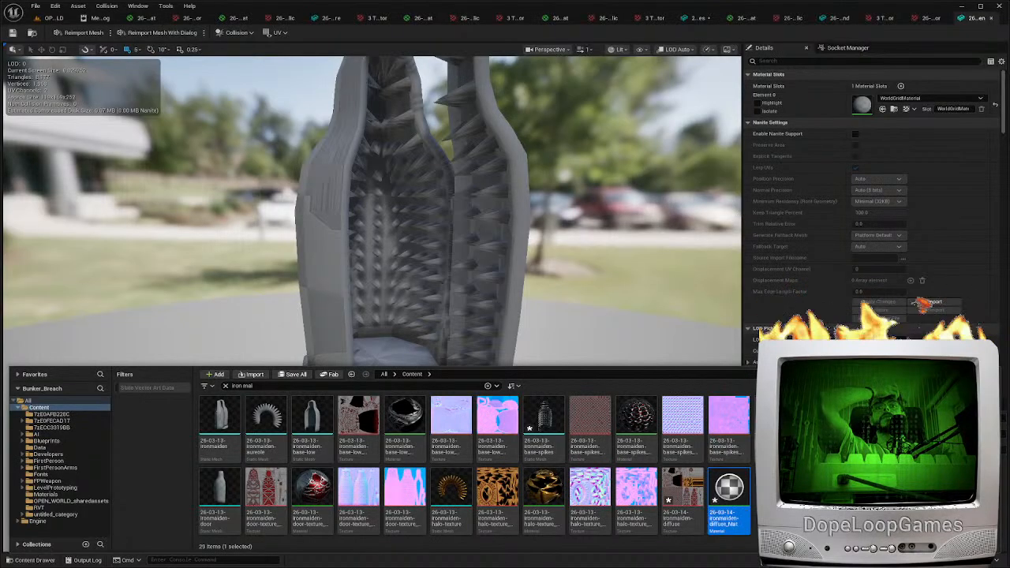
{"action": "left_click", "coordinate": [385, 273]}
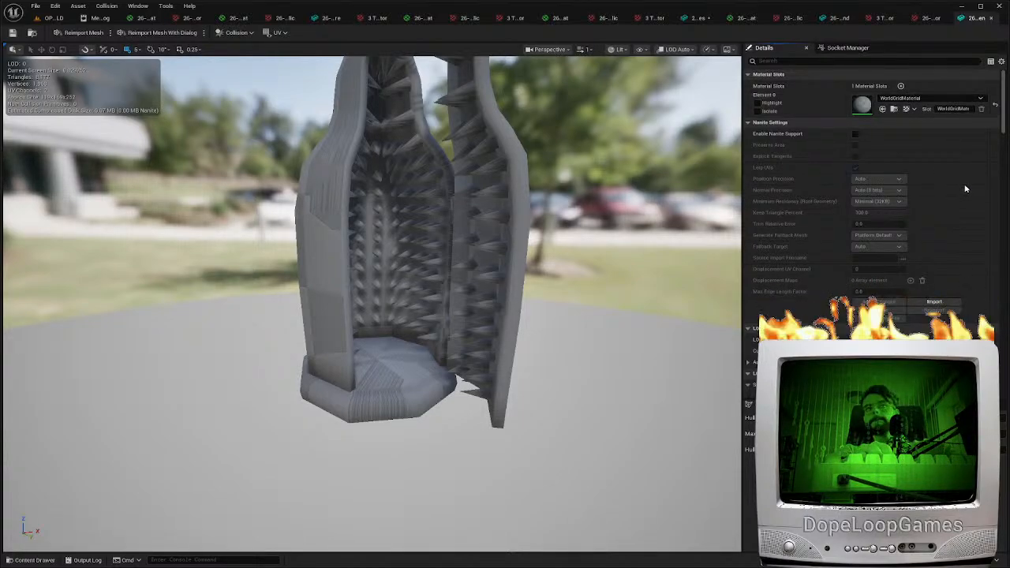
Assign the 26-03-14-ironmaiden-diffuse_Mat material to the mesh and compare its mapping with the atlas layout in Photoshop
{"action": "left_click", "coordinate": [927, 261]}
{"action": "mouse_move", "coordinate": [360, 322]}
{"action": "right_mouse_down"}
{"action": "mouse_move", "coordinate": [477, 303]}
{"action": "mouse_move", "coordinate": [360, 323]}
{"action": "right_mouse_up"}
{"action": "key", "text": "w"}
{"action": "scroll", "coordinate": [361, 323], "scroll_direction": "down", "scroll_amount": 1}
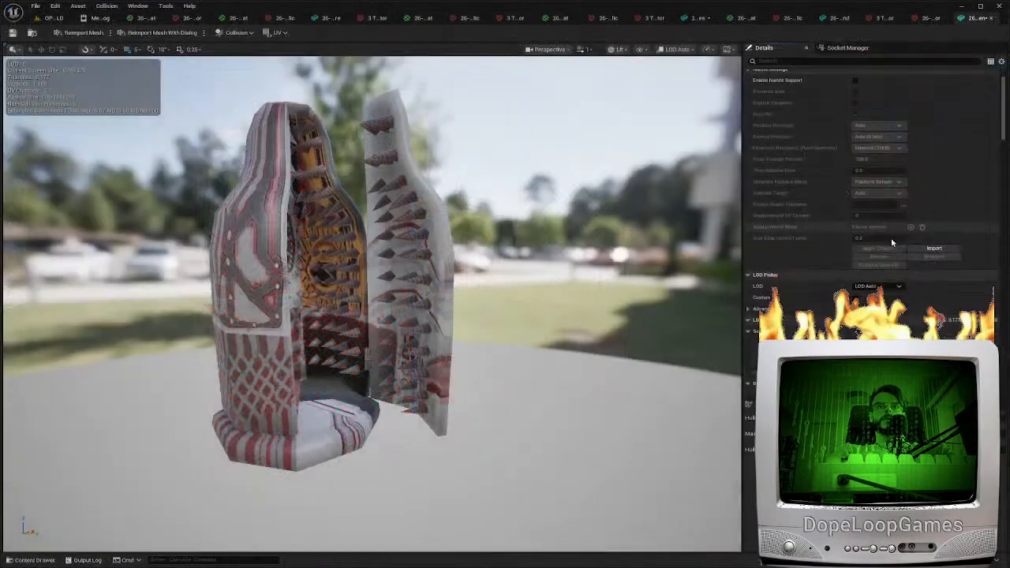
{"action": "scroll", "coordinate": [862, 174], "scroll_direction": "down", "scroll_amount": 3}
Filter the mesh's details by "impor" and examine its import settings
{"action": "left_click", "coordinate": [789, 62]}
{"action": "type", "text": "impor"}
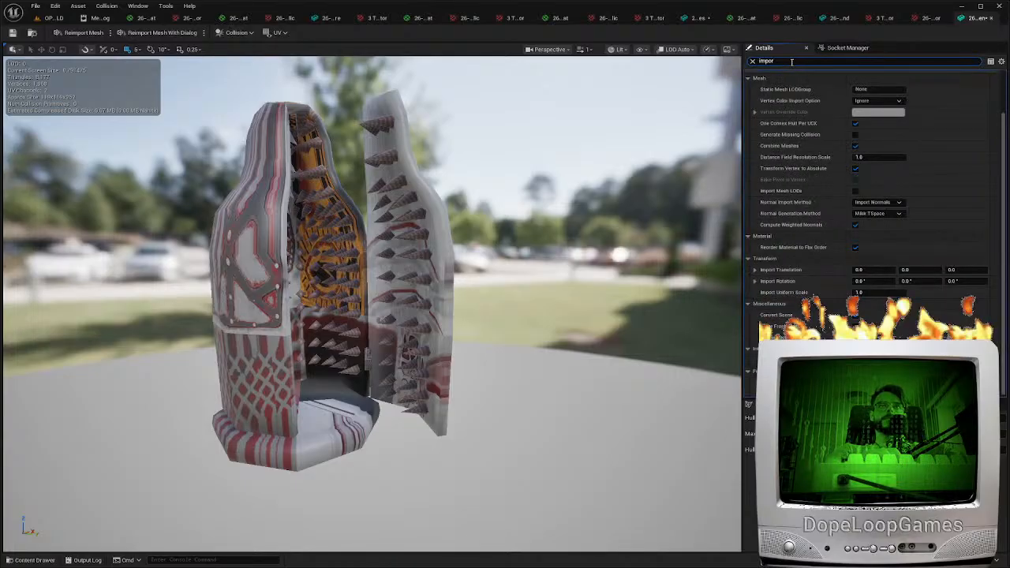
{"action": "left_click", "coordinate": [752, 389]}
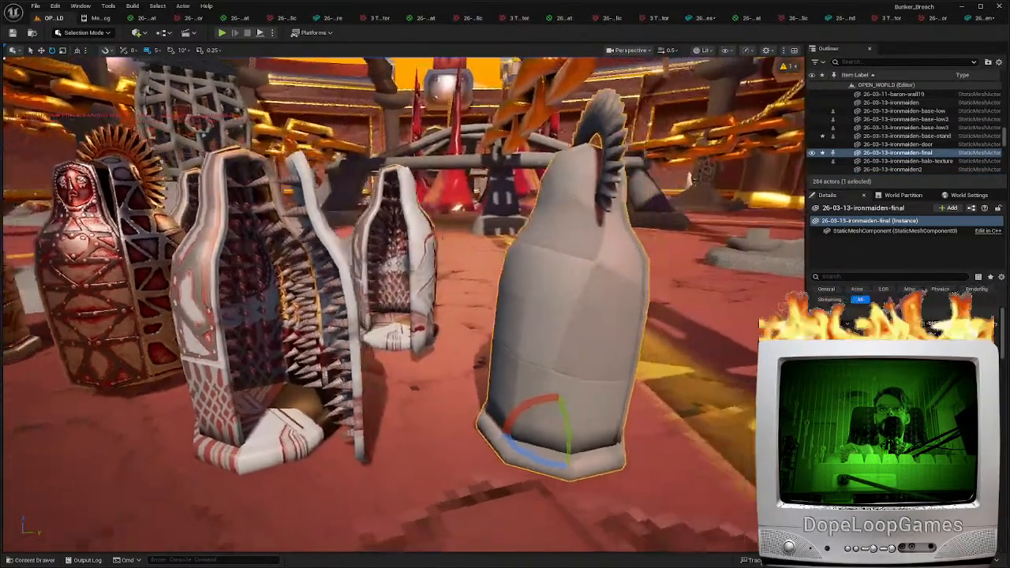
Place the 26-03-13-ironmaiden-final mesh beside the other iron maidens, rotate it and apply the combined diffuse material to it
{"action": "right_click_drag", "start_coordinate": [473, 315], "coordinate": [541, 339]}
{"action": "left_click_drag", "start_coordinate": [471, 426], "coordinate": [532, 416]}
{"action": "key", "text": "ctrl+space"}
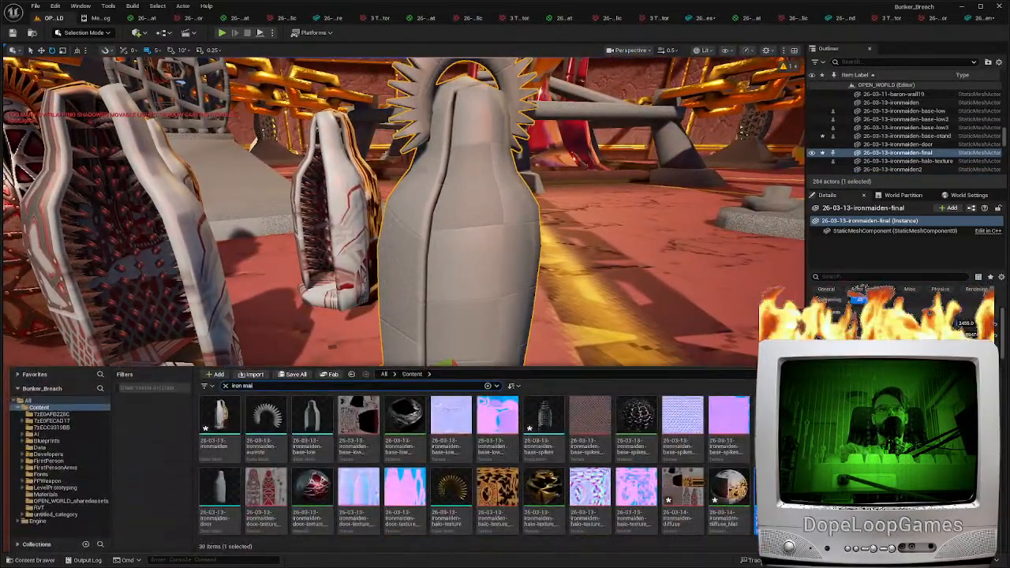
{"action": "key", "text": "ctrl+space"}
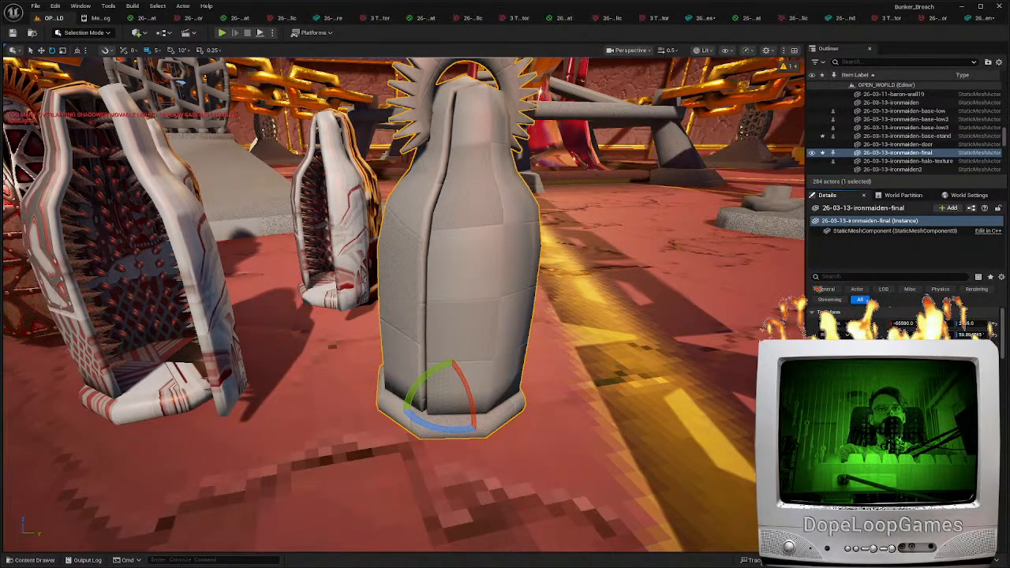
{"action": "mouse_move", "coordinate": [441, 316]}
{"action": "right_mouse_down"}
{"action": "mouse_move", "coordinate": [430, 268]}
{"action": "mouse_move", "coordinate": [308, 272]}
{"action": "mouse_move", "coordinate": [429, 284]}
{"action": "mouse_move", "coordinate": [426, 237]}
{"action": "mouse_move", "coordinate": [386, 304]}
{"action": "mouse_move", "coordinate": [430, 303]}
{"action": "right_mouse_up"}
{"action": "key", "text": "w"}
{"action": "key", "text": "d"}
{"action": "key", "text": "a"}
{"action": "scroll", "coordinate": [430, 284], "scroll_direction": "down", "scroll_amount": 2}
{"action": "key", "text": "s"}
{"action": "scroll", "coordinate": [387, 304], "scroll_direction": "up", "scroll_amount": 1}
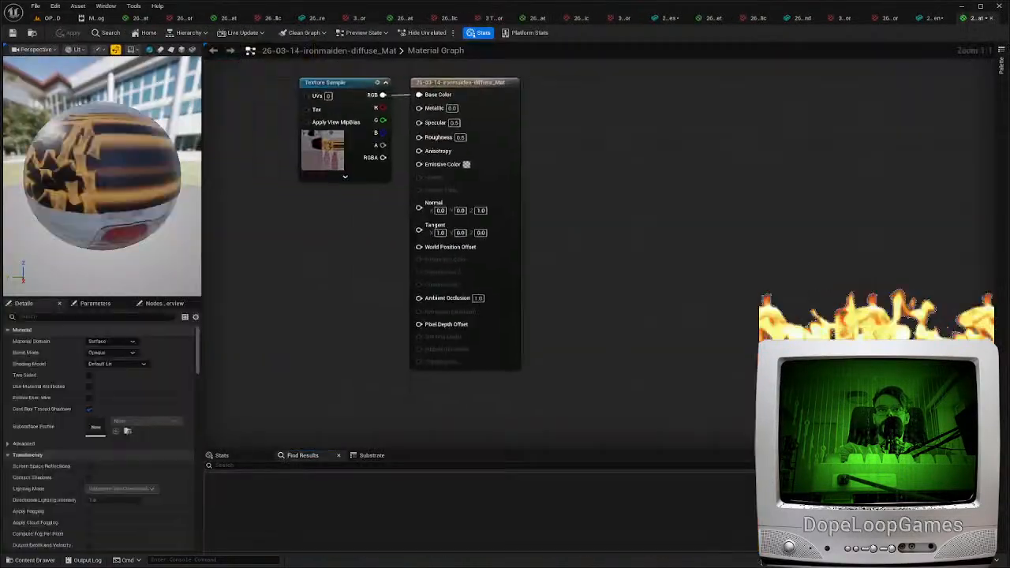
Open the 26-03-14-ironmaiden-diffuse_Mat material and examine its combined diffuse texture, returning to the level view
{"action": "right_click_drag", "start_coordinate": [318, 170], "coordinate": [543, 313]}
{"action": "left_click", "coordinate": [446, 193]}
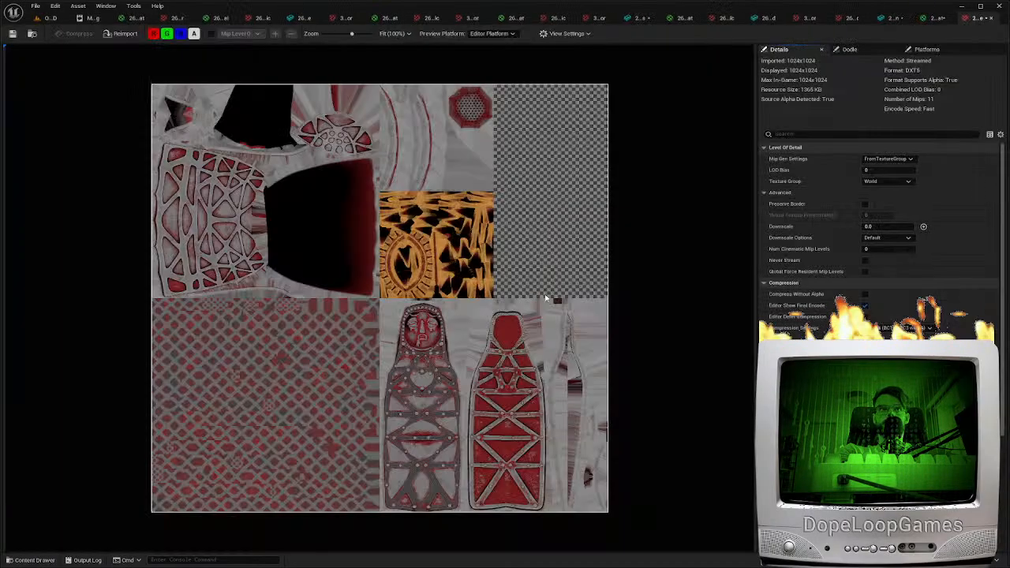
{"action": "double_click", "coordinate": [547, 299]}
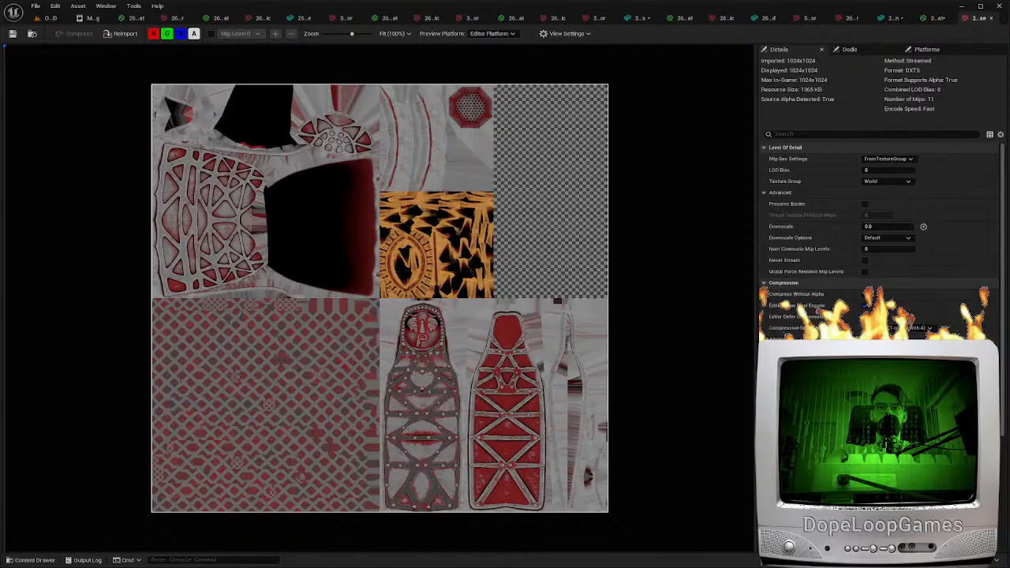
{"action": "left_click", "coordinate": [49, 18]}
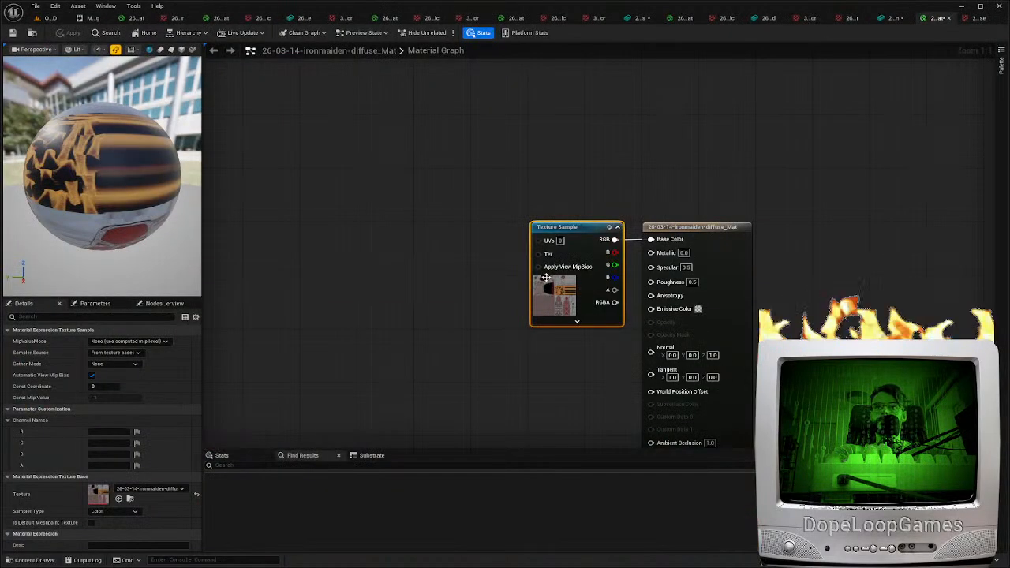
Duplicate the material's texture sample, switch it to the 26-03-14 ironmaiden normal texture, connect its RGB output to Normal and save
{"action": "key", "text": "ctrl+d"}
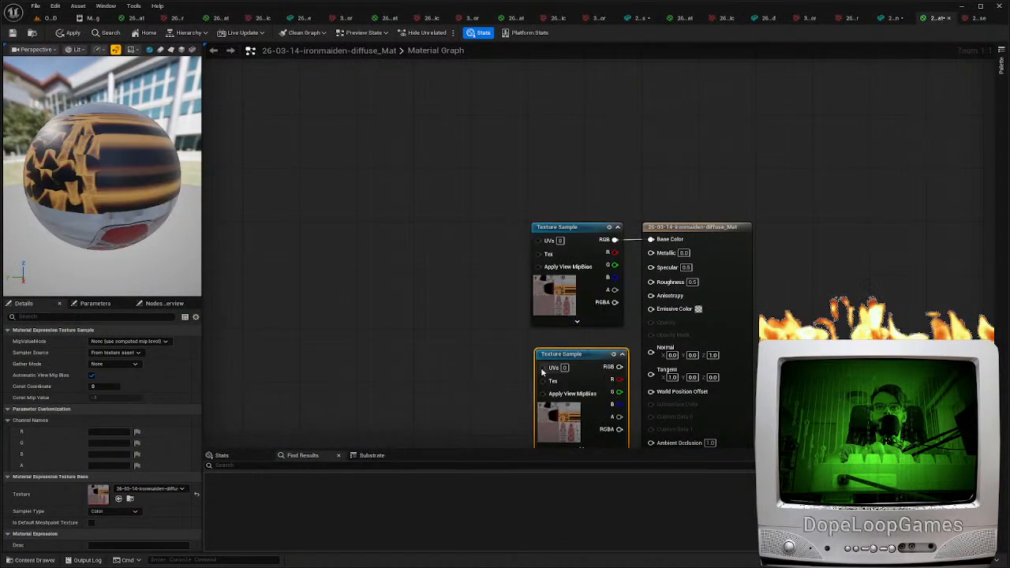
{"action": "right_click_drag", "start_coordinate": [505, 429], "coordinate": [503, 332]}
{"action": "left_click", "coordinate": [160, 488]}
{"action": "left_click", "coordinate": [199, 405]}
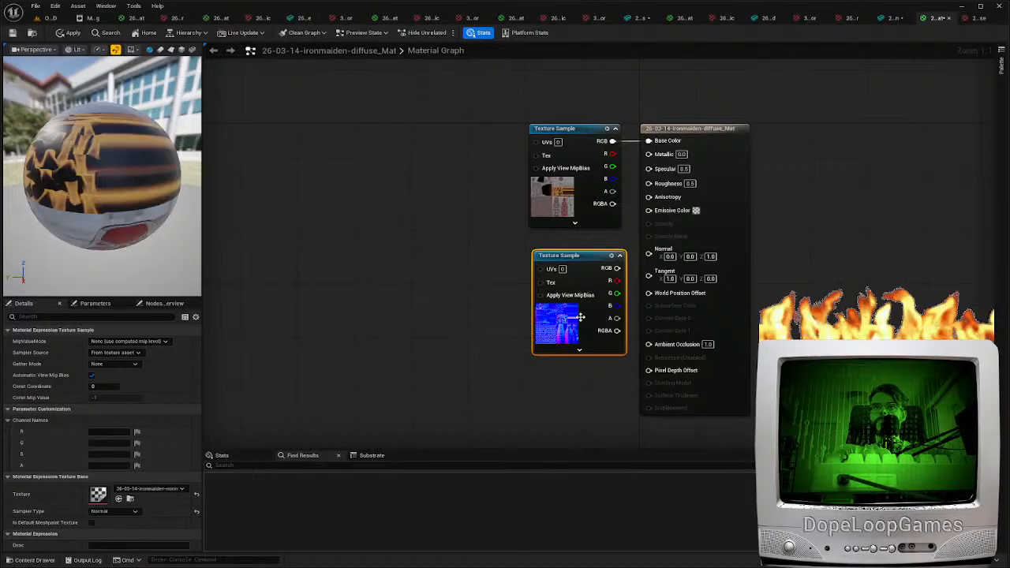
{"action": "left_click_drag", "start_coordinate": [616, 269], "coordinate": [648, 248]}
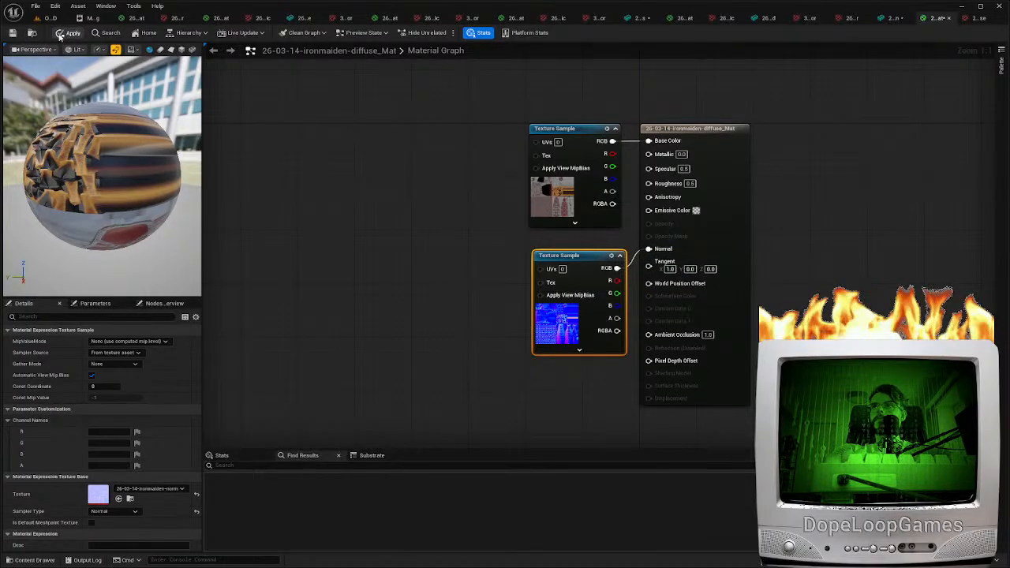
{"action": "left_click", "coordinate": [12, 35]}
Examine the final iron maiden's normal-mapped surface in the level, including the face, door rivets and halo
{"action": "left_click", "coordinate": [46, 17]}
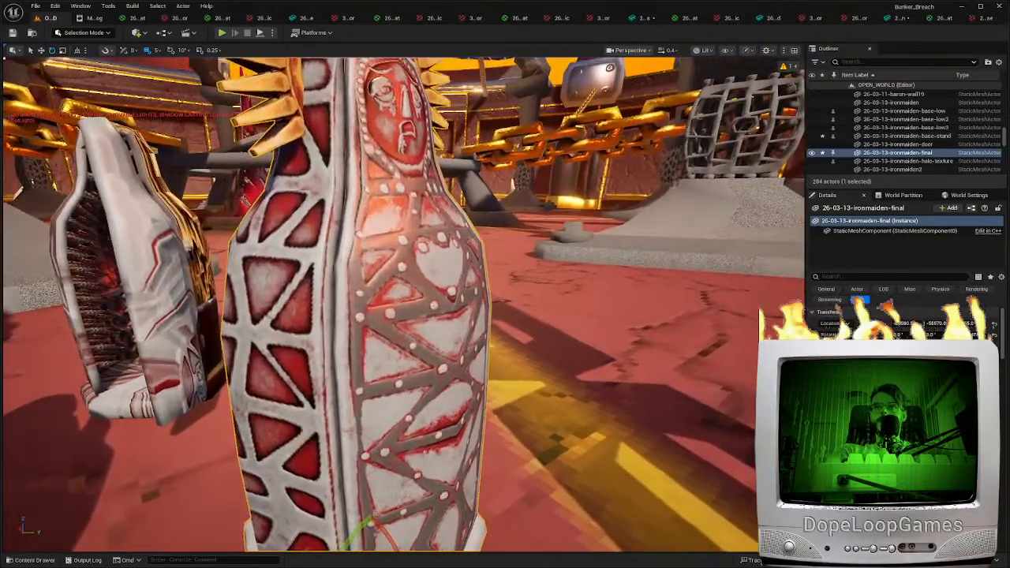
{"action": "right_click_drag", "start_coordinate": [404, 304], "coordinate": [316, 304]}
{"action": "scroll", "coordinate": [404, 304], "scroll_direction": "down", "scroll_amount": 2}
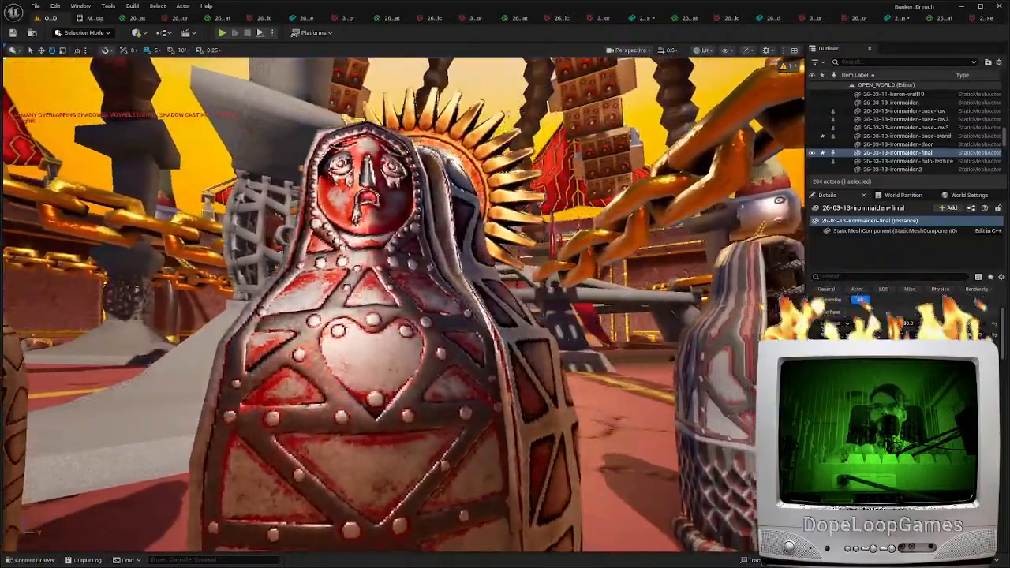
{"action": "right_click_drag", "start_coordinate": [404, 305], "coordinate": [403, 347]}
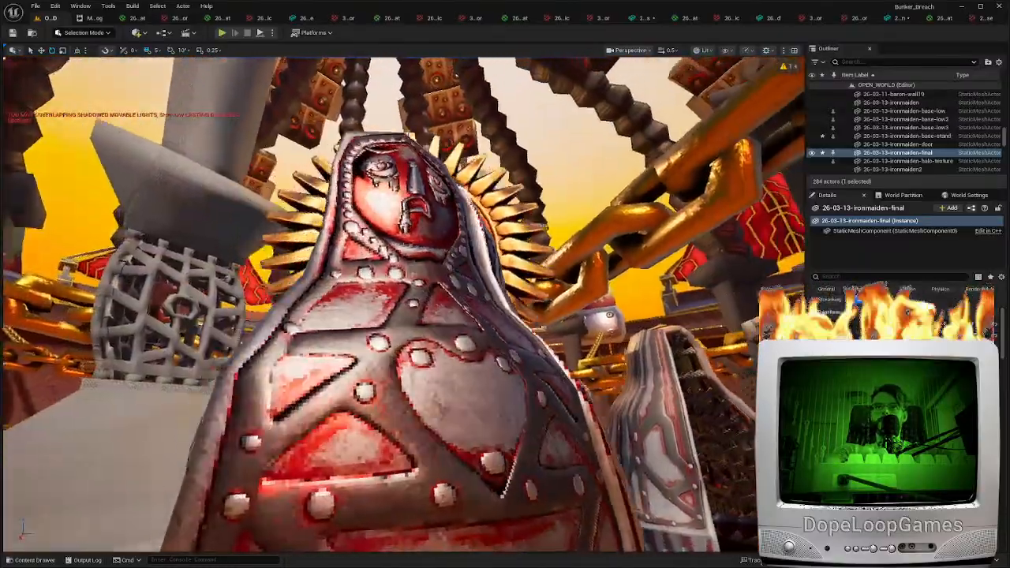
Add another texture sample to the 26-03-14-ironmaiden-diffuse_Mat material, using the 26-03-14-ironmaiden-ORM texture and the Linear Color sampler type
{"action": "right_click_drag", "start_coordinate": [404, 304], "coordinate": [364, 306]}
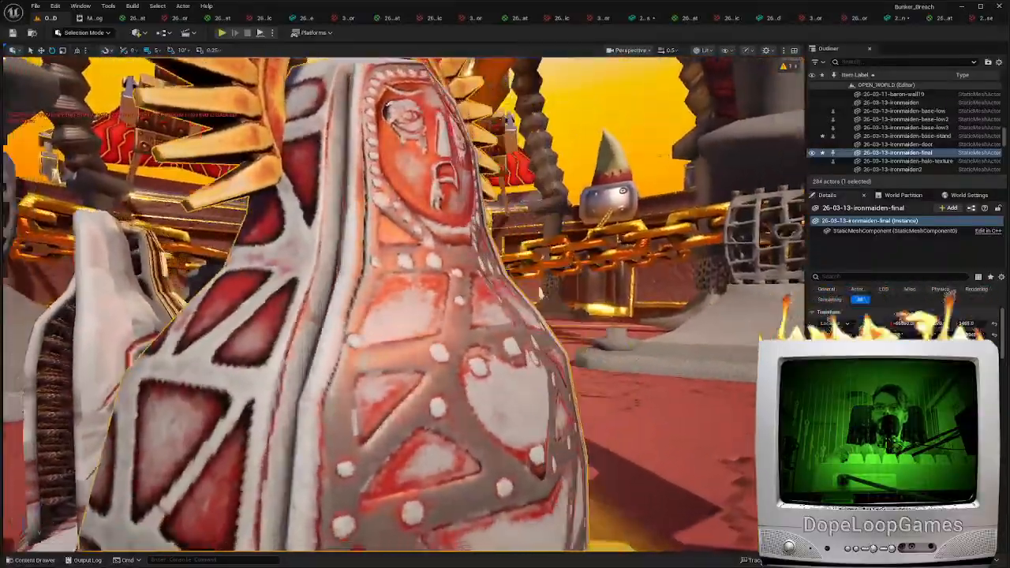
{"action": "right_click_drag", "start_coordinate": [404, 304], "coordinate": [371, 306]}
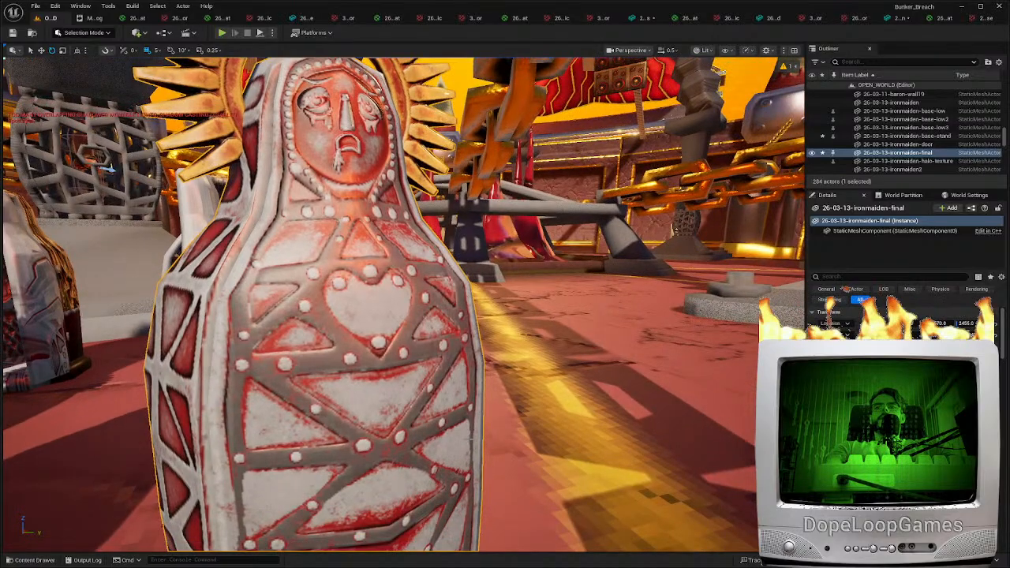
{"action": "key", "text": "ctrl+space"}
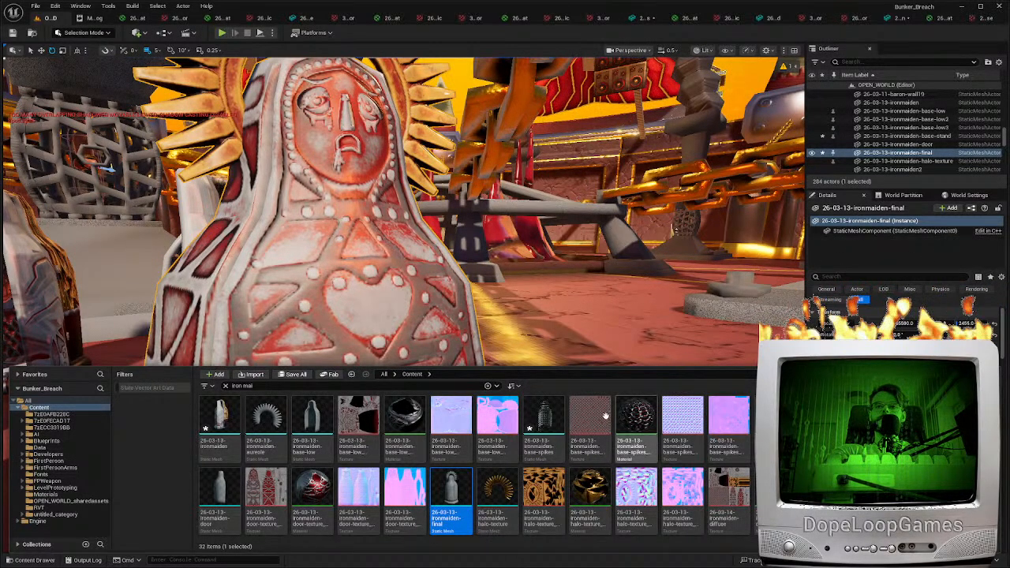
{"action": "left_click_drag", "start_coordinate": [773, 502], "coordinate": [676, 230]}
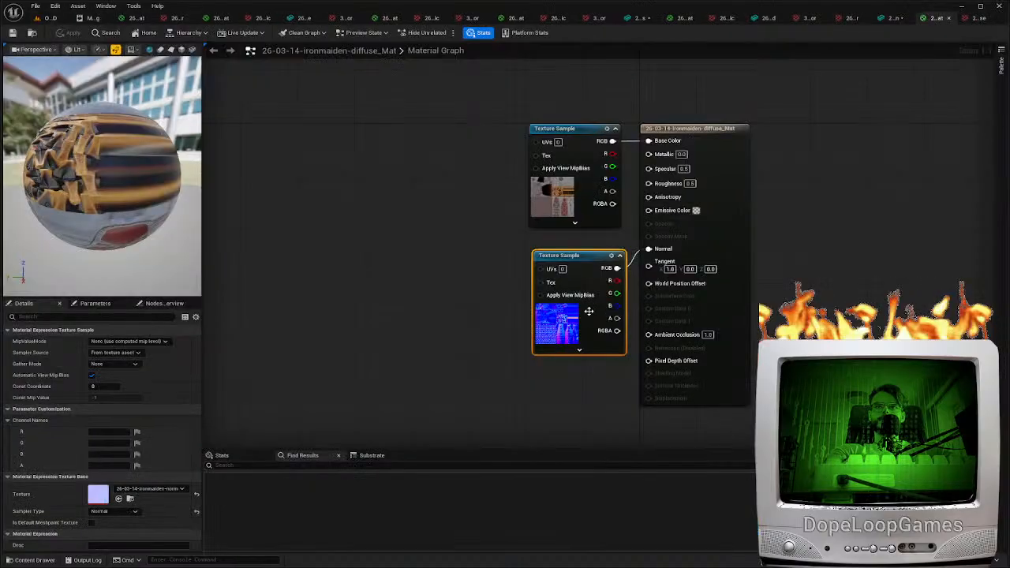
{"action": "right_click_drag", "start_coordinate": [528, 363], "coordinate": [528, 284]}
{"action": "key", "text": "ctrl+v"}
{"action": "left_click", "coordinate": [147, 489]}
{"action": "left_click", "coordinate": [168, 398]}
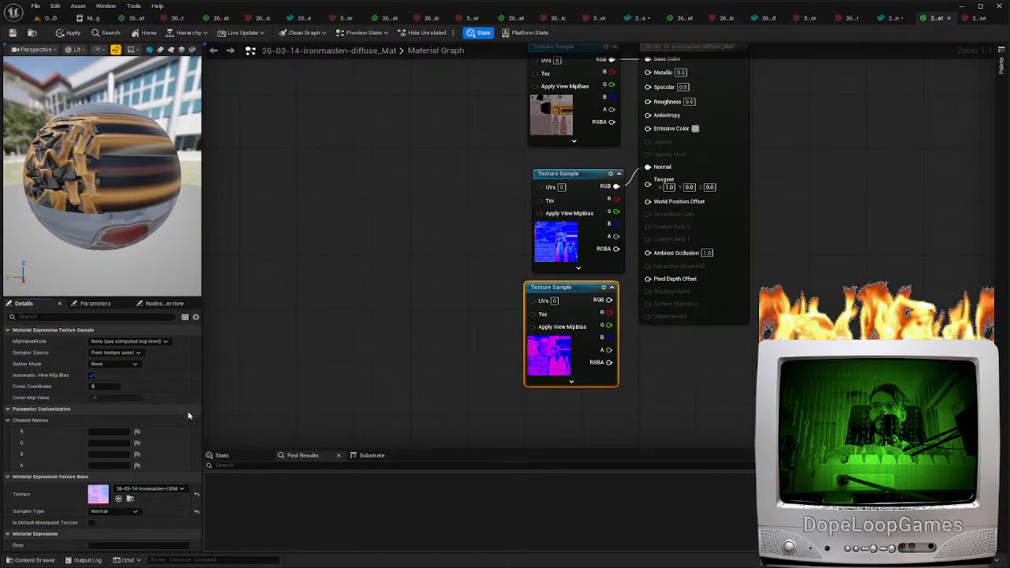
{"action": "left_click", "coordinate": [197, 512]}
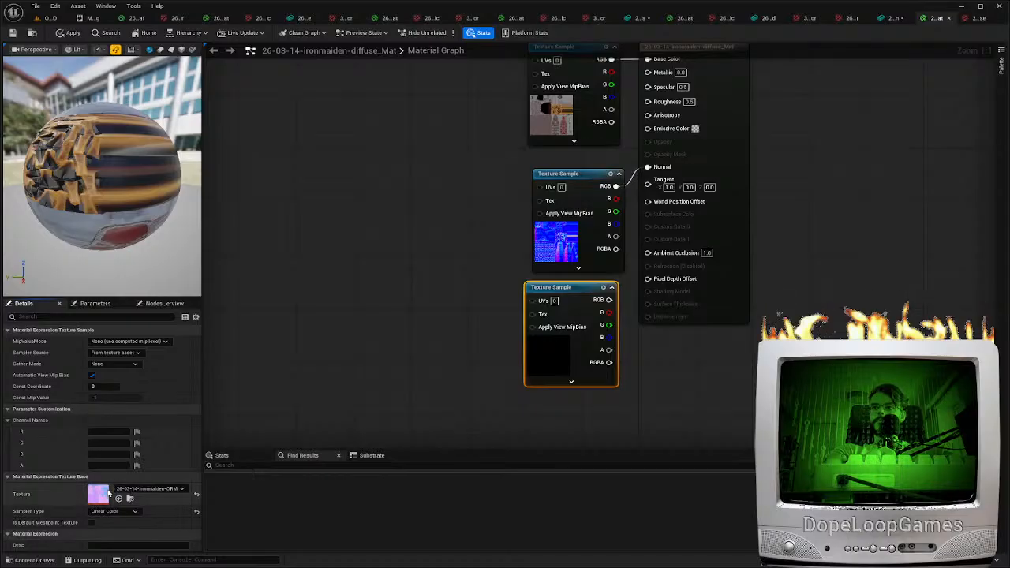
Open the ironmaiden-ORM texture and reset its compression settings and its texture group to the defaults
{"action": "double_click", "coordinate": [107, 493]}
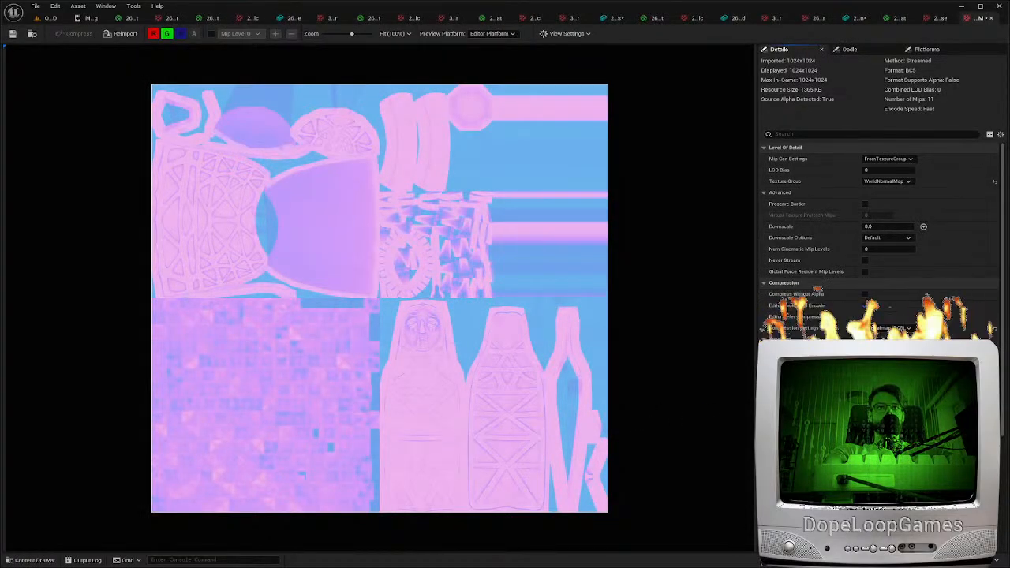
{"action": "left_click", "coordinate": [994, 328]}
{"action": "left_click", "coordinate": [994, 182]}
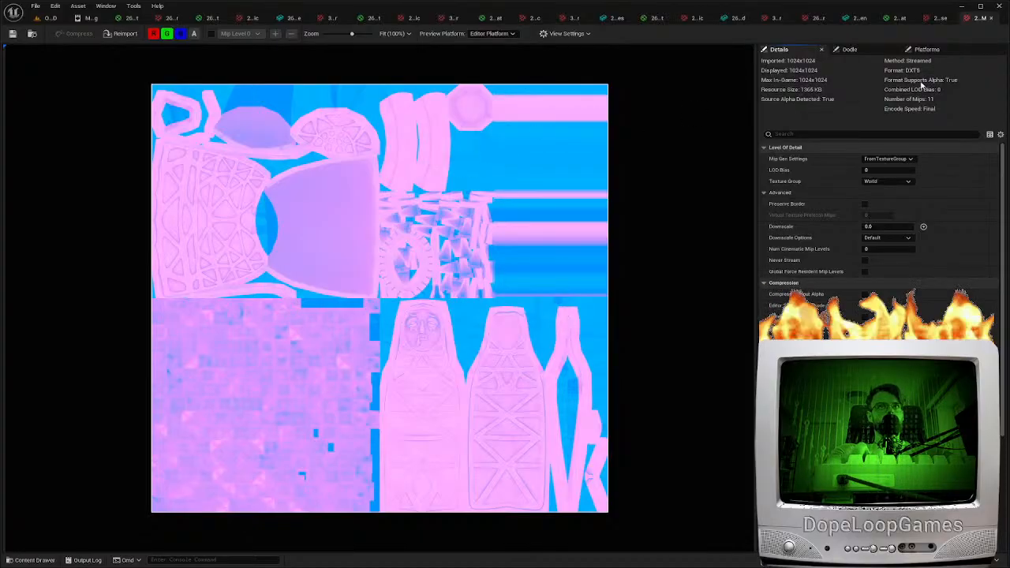
{"action": "left_click", "coordinate": [942, 21]}
{"action": "left_click", "coordinate": [978, 20]}
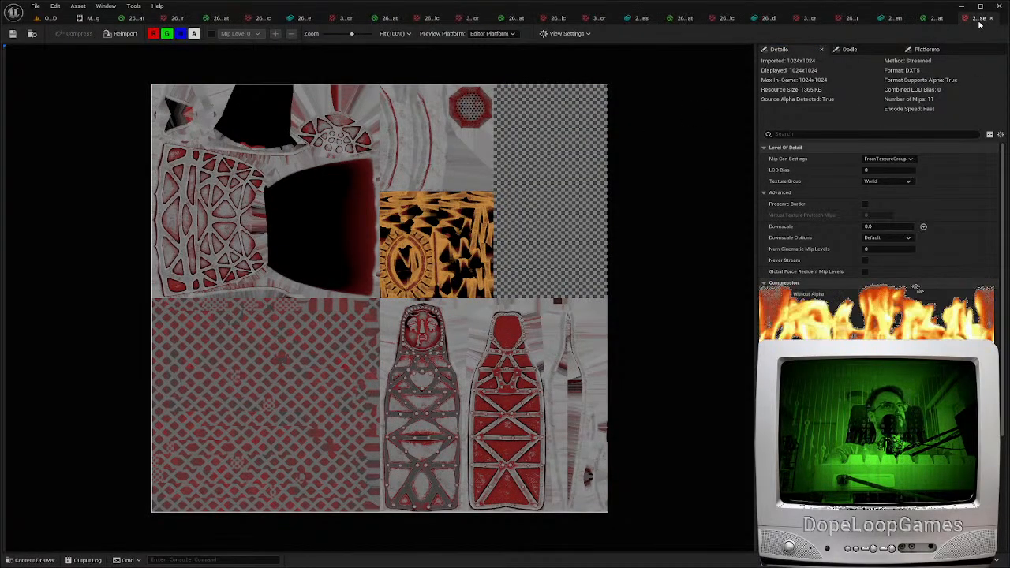
Connect the ORM sample's R output to Ambient Occlusion, G to Roughness and B to Metallic, moving the output node away from the samples
{"action": "left_click_drag", "start_coordinate": [605, 325], "coordinate": [648, 251]}
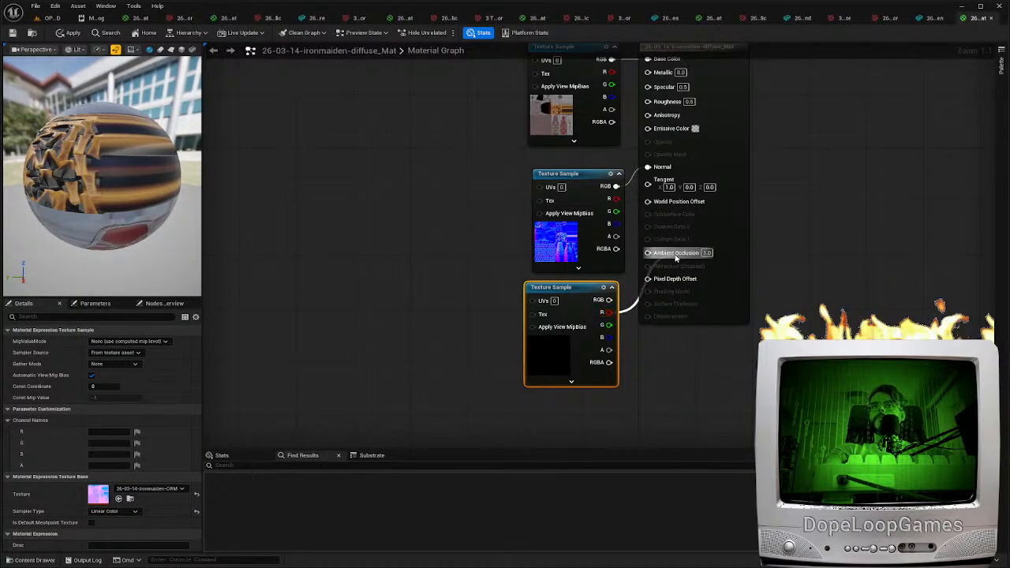
{"action": "left_click_drag", "start_coordinate": [659, 69], "coordinate": [611, 337]}
{"action": "left_click_drag", "start_coordinate": [797, 164], "coordinate": [781, 105]}
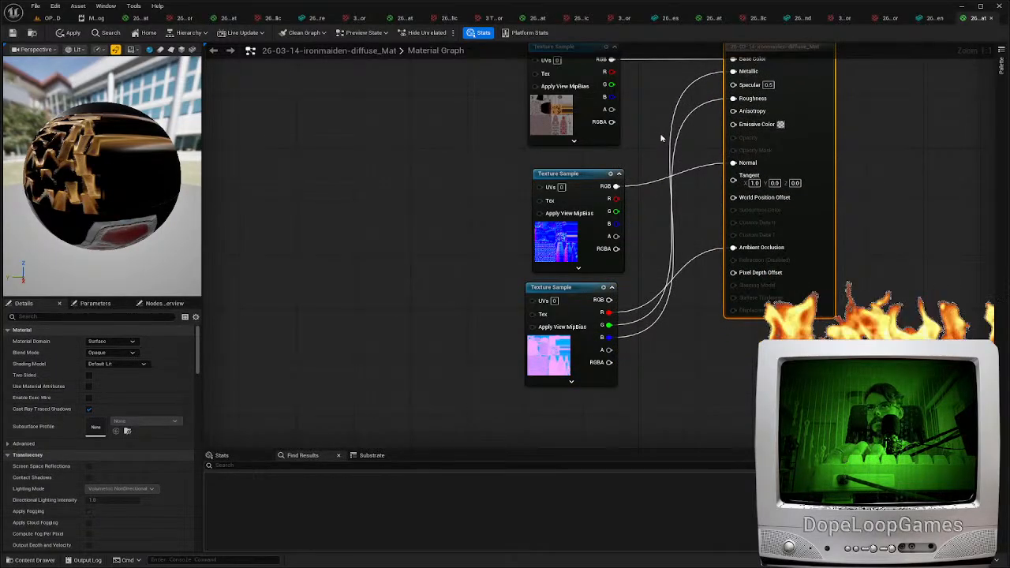
{"action": "right_click_drag", "start_coordinate": [660, 137], "coordinate": [688, 203]}
Close all the leftover asset editors, keeping only the level, the message log and the ironmaiden diffuse material open
{"action": "middle_click", "coordinate": [455, 17]}
{"action": "middle_click", "coordinate": [455, 18]}
{"action": "middle_click", "coordinate": [455, 18]}
{"action": "middle_click", "coordinate": [455, 19]}
{"action": "middle_click", "coordinate": [455, 19]}
{"action": "middle_click", "coordinate": [455, 19]}
{"action": "middle_click", "coordinate": [454, 19]}
{"action": "middle_click", "coordinate": [454, 18]}
{"action": "middle_click", "coordinate": [454, 18]}
{"action": "middle_click", "coordinate": [452, 19]}
{"action": "middle_click", "coordinate": [452, 18]}
{"action": "middle_click", "coordinate": [451, 18]}
{"action": "middle_click", "coordinate": [451, 19]}
{"action": "middle_click", "coordinate": [452, 18]}
{"action": "middle_click", "coordinate": [451, 18]}
{"action": "middle_click", "coordinate": [446, 18]}
{"action": "middle_click", "coordinate": [445, 18]}
{"action": "middle_click", "coordinate": [272, 19]}
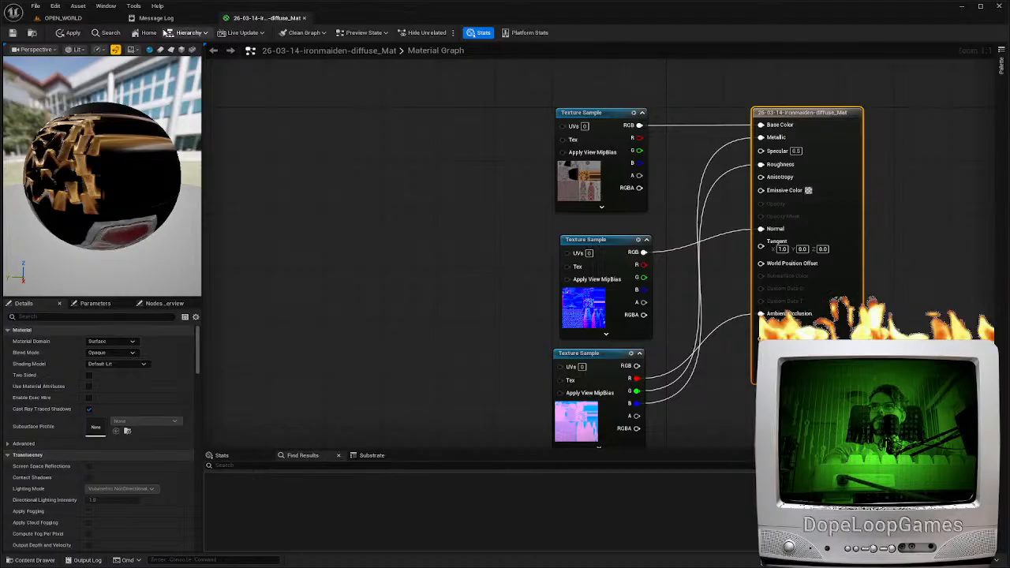
Check the iron maiden in the level, then apply and save the ironmaiden diffuse material with its ORM connections
{"action": "left_click", "coordinate": [63, 19]}
{"action": "right_click_drag", "start_coordinate": [187, 158], "coordinate": [153, 140]}
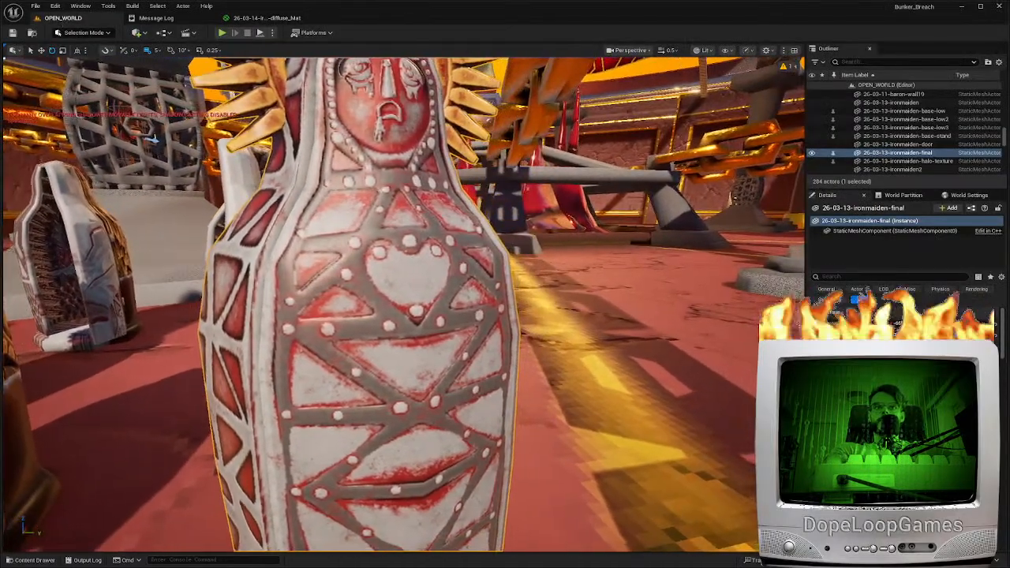
{"action": "left_click", "coordinate": [266, 18]}
{"action": "left_click", "coordinate": [76, 34]}
{"action": "left_click", "coordinate": [12, 34]}
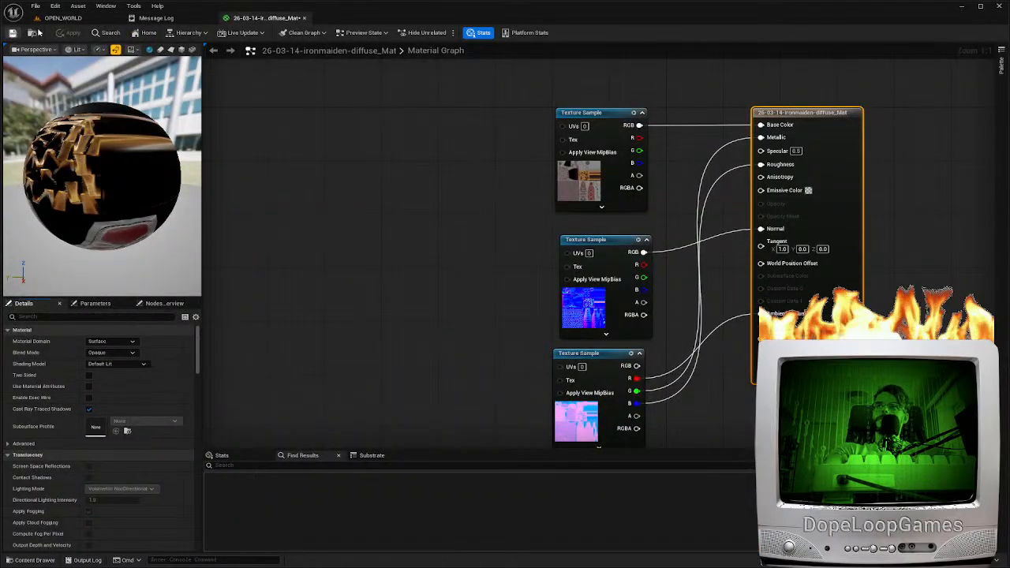
Examine the final iron maiden's surface and rivets up close in the level
{"action": "left_click", "coordinate": [63, 19]}
{"action": "right_click_drag", "start_coordinate": [189, 157], "coordinate": [126, 138]}
{"action": "key", "text": "w"}
{"action": "right_click_drag", "start_coordinate": [404, 303], "coordinate": [401, 261]}
{"action": "scroll", "coordinate": [404, 304], "scroll_direction": "down", "scroll_amount": 5}
{"action": "key", "text": "s"}
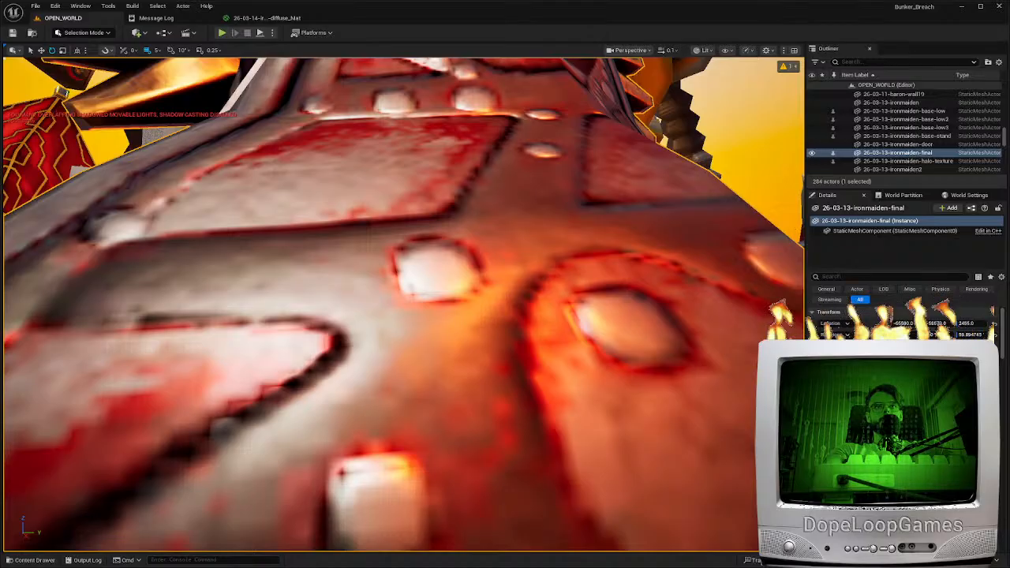
{"action": "right_click_drag", "start_coordinate": [401, 261], "coordinate": [419, 279]}
Bulk-edit the three selected iron maiden textures in the property matrix, changing their filtering to sharp, unsmoothed pixels, and return to the level
{"action": "key", "text": "ctrl+space"}
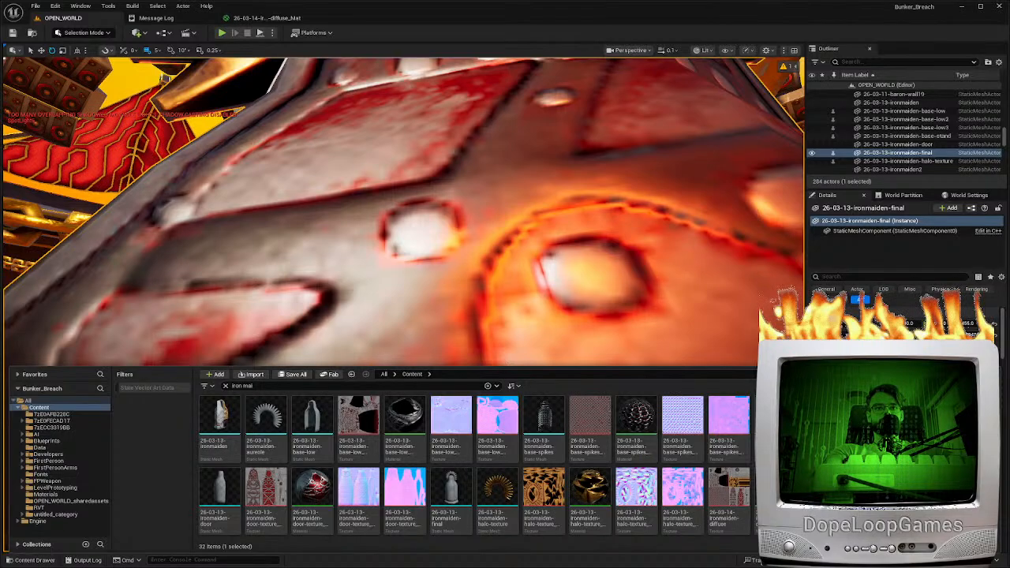
{"action": "left_click", "coordinate": [719, 490], "text": "ctrl"}
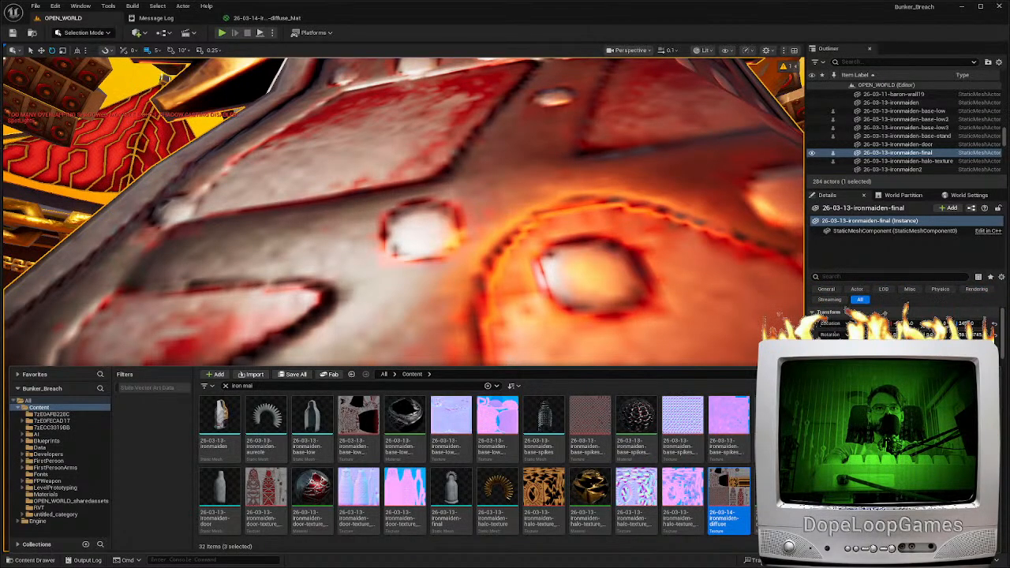
{"action": "left_click", "coordinate": [589, 267]}
{"action": "left_click", "coordinate": [810, 168]}
{"action": "left_click", "coordinate": [63, 18]}
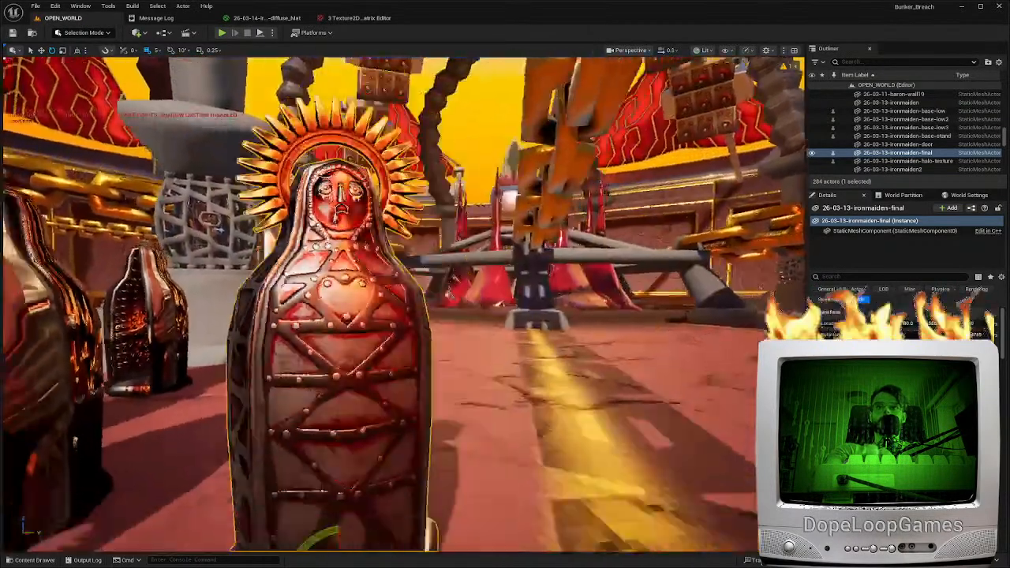
Examine the final iron maiden's pixelated interior, spikes and outer shell in the level
{"action": "right_click_drag", "start_coordinate": [404, 304], "coordinate": [363, 311]}
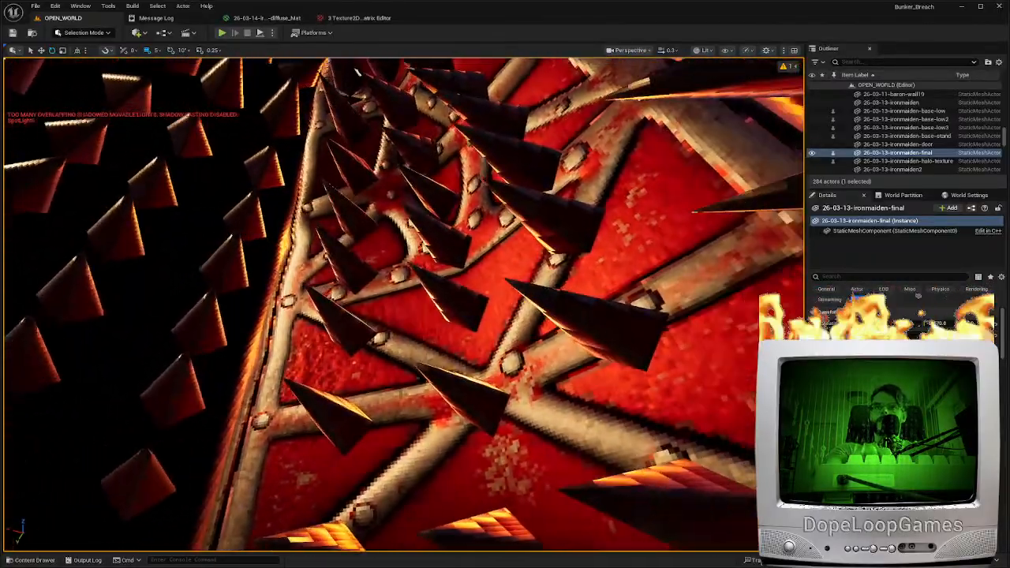
{"action": "right_click_drag", "start_coordinate": [362, 312], "coordinate": [351, 309]}
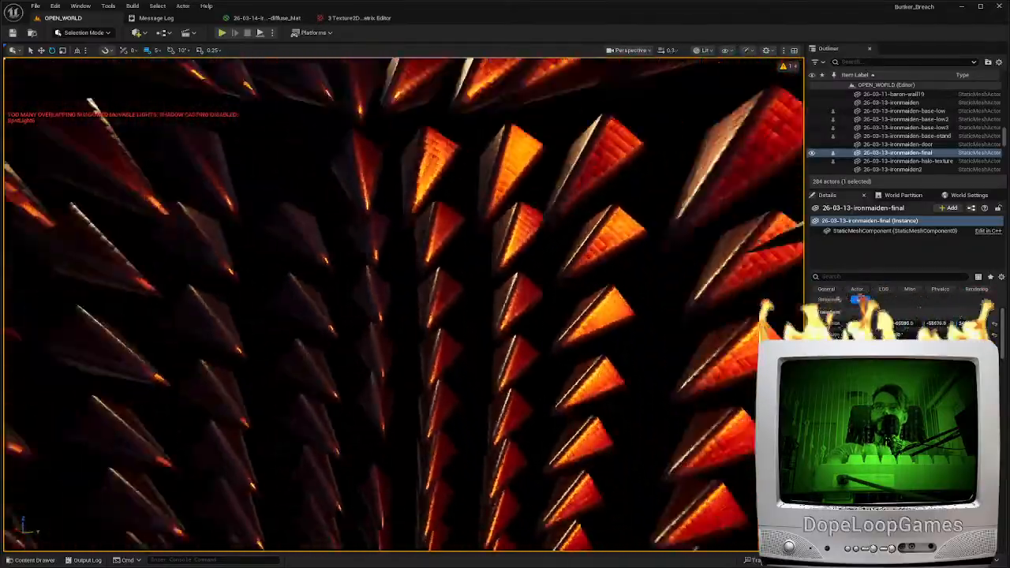
{"action": "scroll", "coordinate": [351, 309], "scroll_direction": "up", "scroll_amount": 3}
{"action": "right_click_drag", "start_coordinate": [351, 309], "coordinate": [436, 336]}
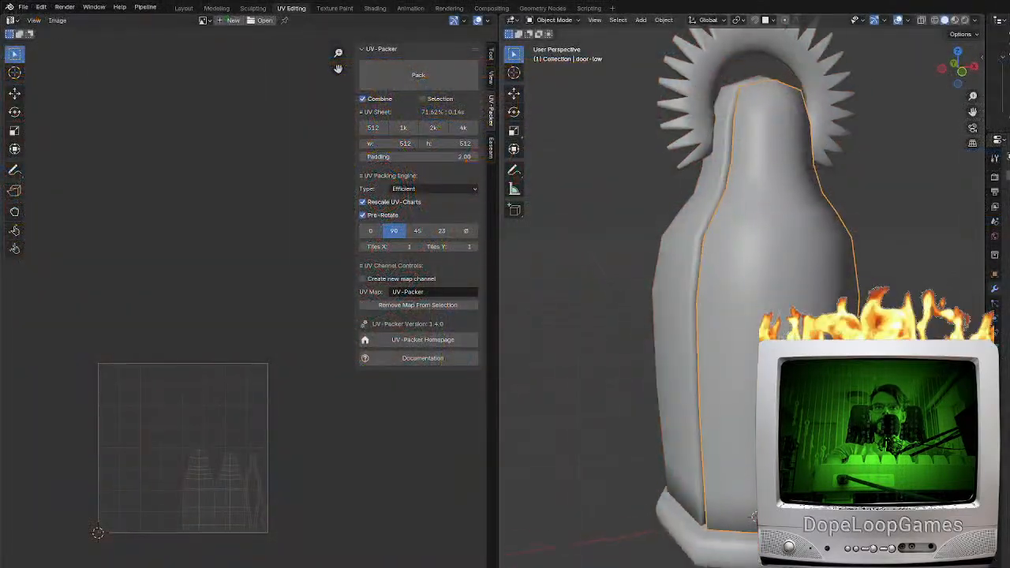
Switch to Blender, select the iron maiden's door and door spikes in wireframe display and try rotating them about the Z axis
{"action": "key", "text": "r"}
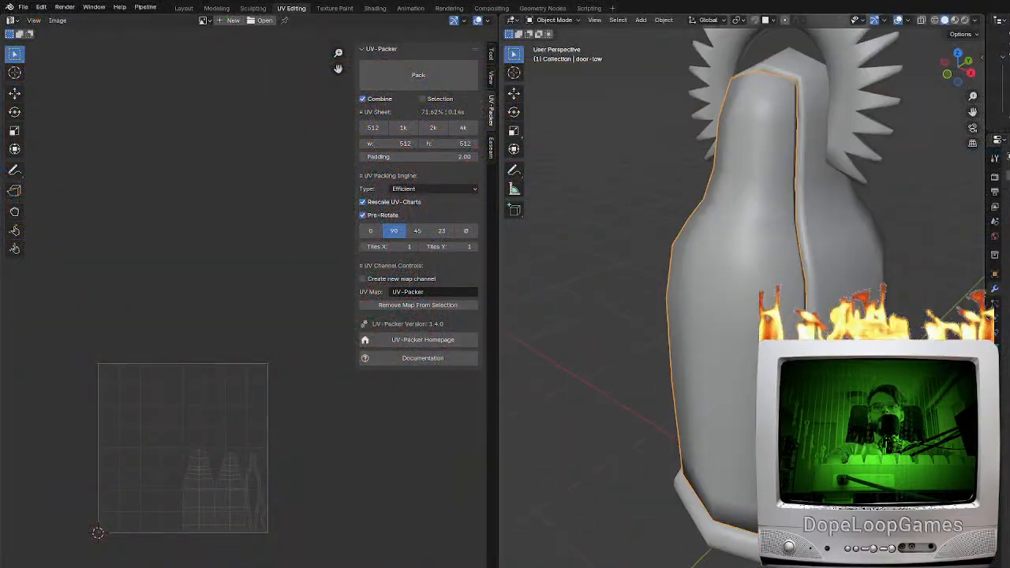
{"action": "right_click", "coordinate": [613, 455]}
{"action": "middle_click_drag", "start_coordinate": [613, 456], "coordinate": [693, 506]}
{"action": "key", "text": "shift+z"}
{"action": "left_click", "coordinate": [728, 380]}
{"action": "left_click", "coordinate": [750, 441], "text": "shift"}
{"action": "middle_click_drag", "start_coordinate": [793, 449], "coordinate": [761, 442]}
{"action": "key", "text": "g"}
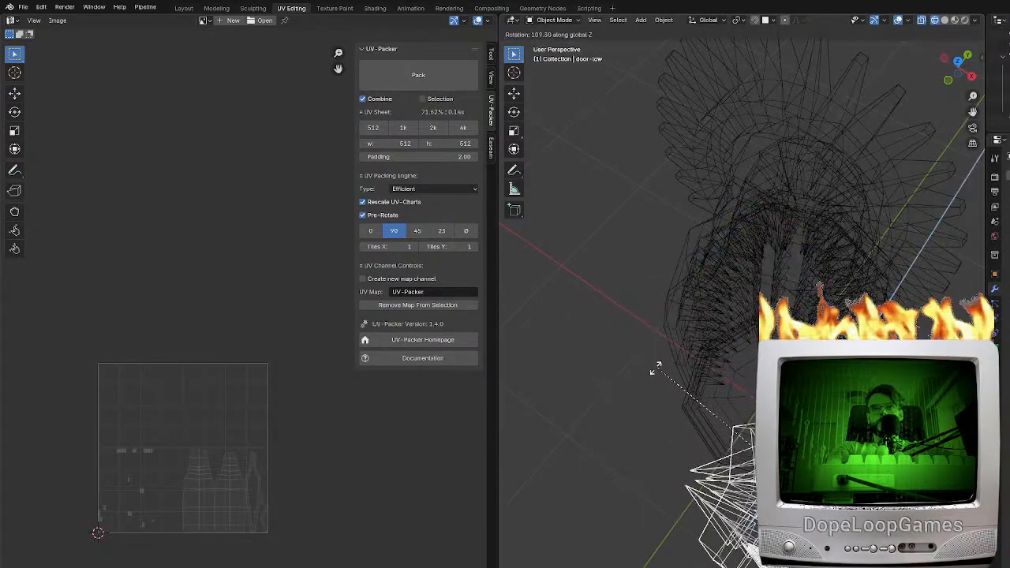
{"action": "right_click", "coordinate": [645, 481]}
From the top view, set the door-low object's X and Y location to 0
{"action": "key", "text": "KP_7"}
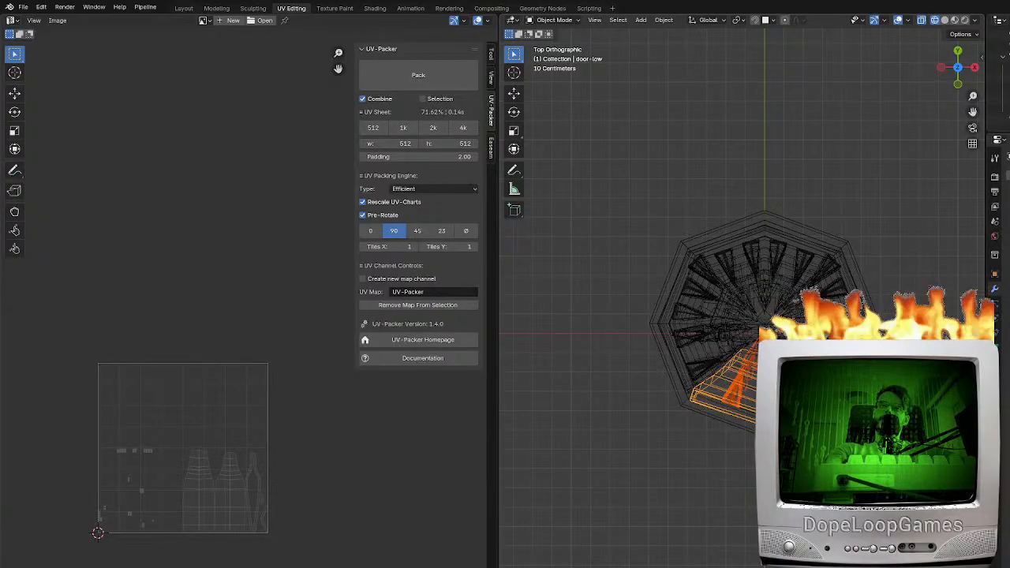
{"action": "scroll", "coordinate": [853, 305], "scroll_direction": "up", "scroll_amount": 2}
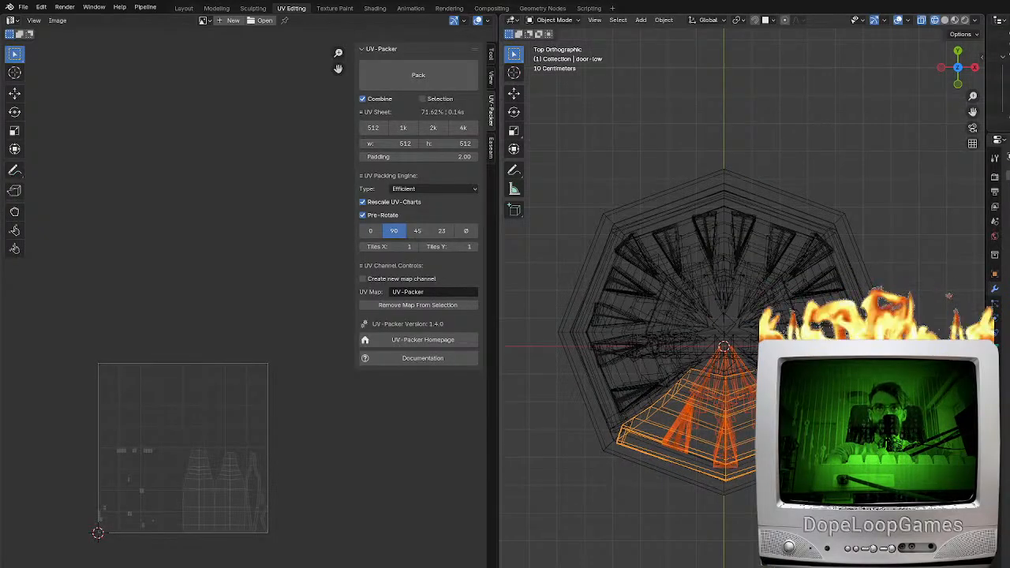
{"action": "key", "text": "n"}
{"action": "left_click", "coordinate": [908, 75]}
{"action": "type", "text": "0-"}
{"action": "key", "text": "Return"}
{"action": "left_click", "coordinate": [912, 85]}
{"action": "type", "text": "0"}
{"action": "key", "text": "Return"}
{"action": "left_click", "coordinate": [910, 76]}
{"action": "type", "text": "0"}
{"action": "key", "text": "Return"}
Select the door spikes object door-low.001 and set its X and Y location to 0
{"action": "left_click", "coordinate": [730, 454]}
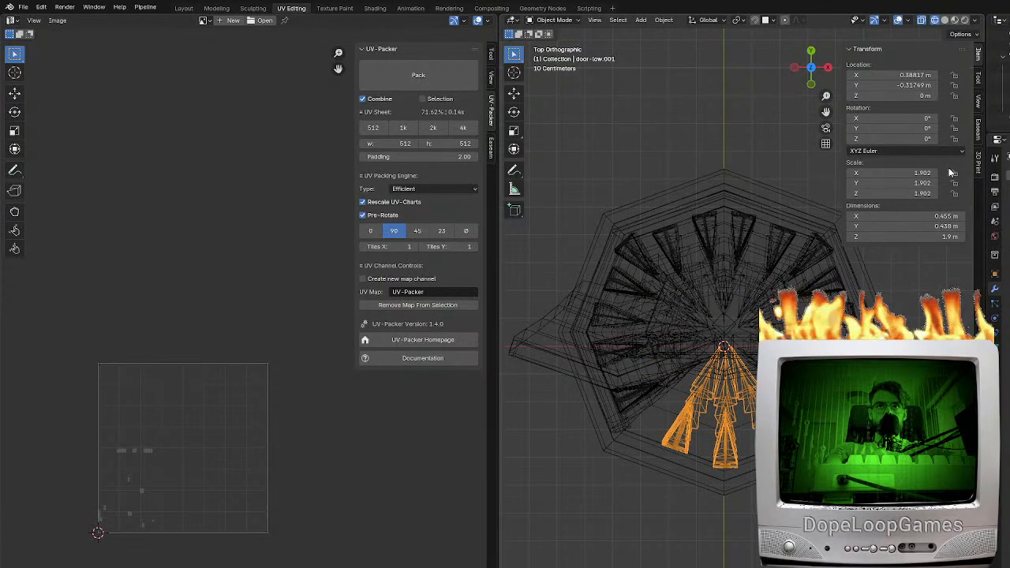
{"action": "left_click", "coordinate": [909, 75]}
{"action": "type", "text": "0"}
{"action": "key", "text": "Return"}
{"action": "left_click", "coordinate": [911, 85]}
{"action": "type", "text": "0"}
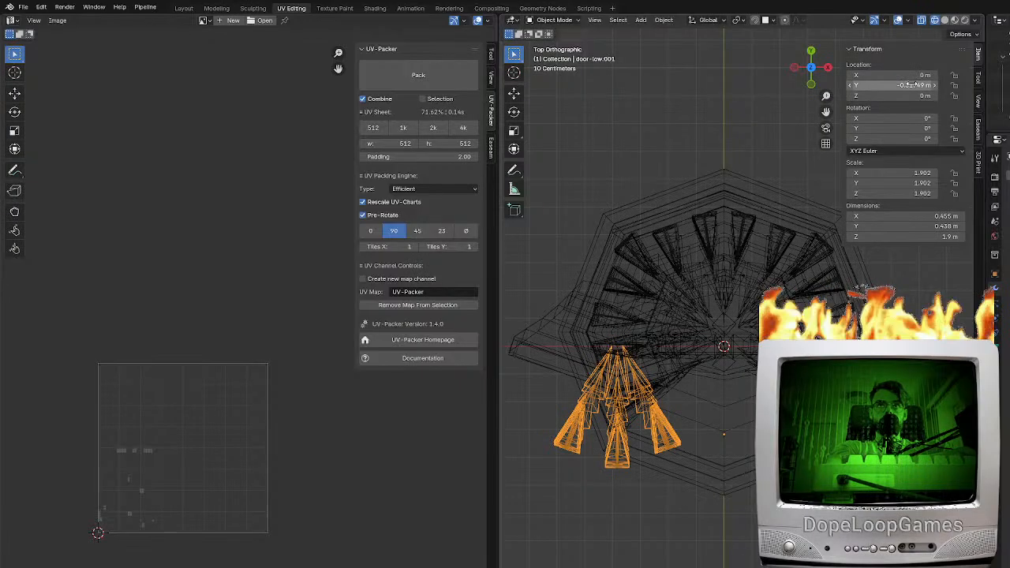
{"action": "key", "text": "Return"}
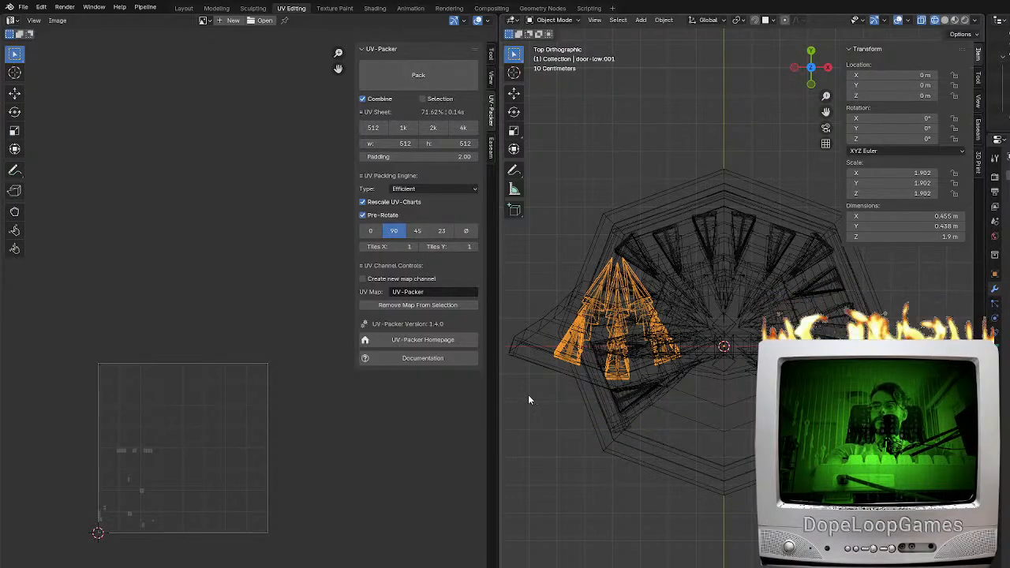
Select the door together with its spikes and move them to a new collection named final-door
{"action": "key", "text": "Tab"}
{"action": "key", "text": "Tab"}
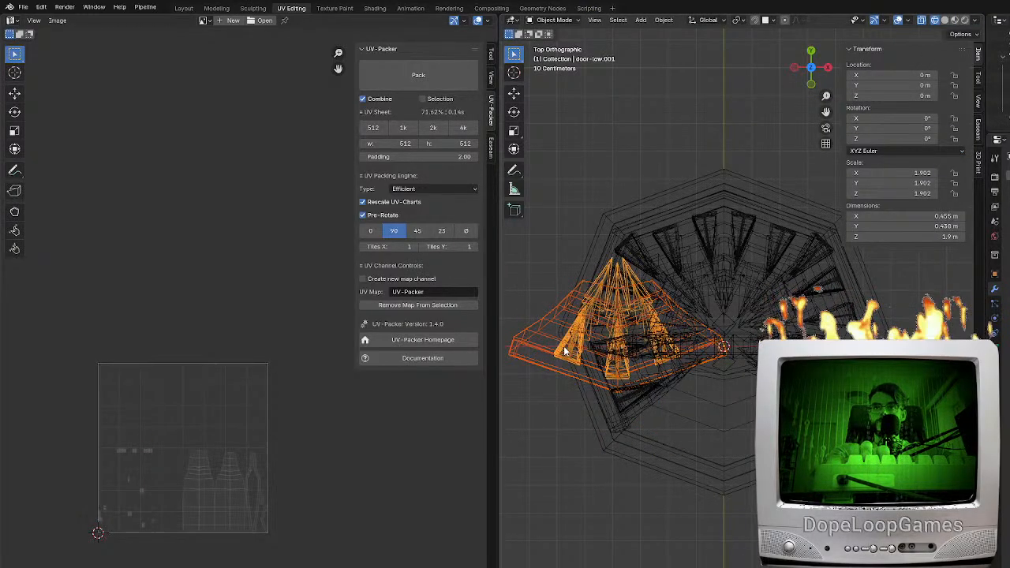
{"action": "middle_click_drag", "start_coordinate": [568, 351], "coordinate": [627, 363], "text": "shift"}
{"action": "left_click", "coordinate": [34, 20]}
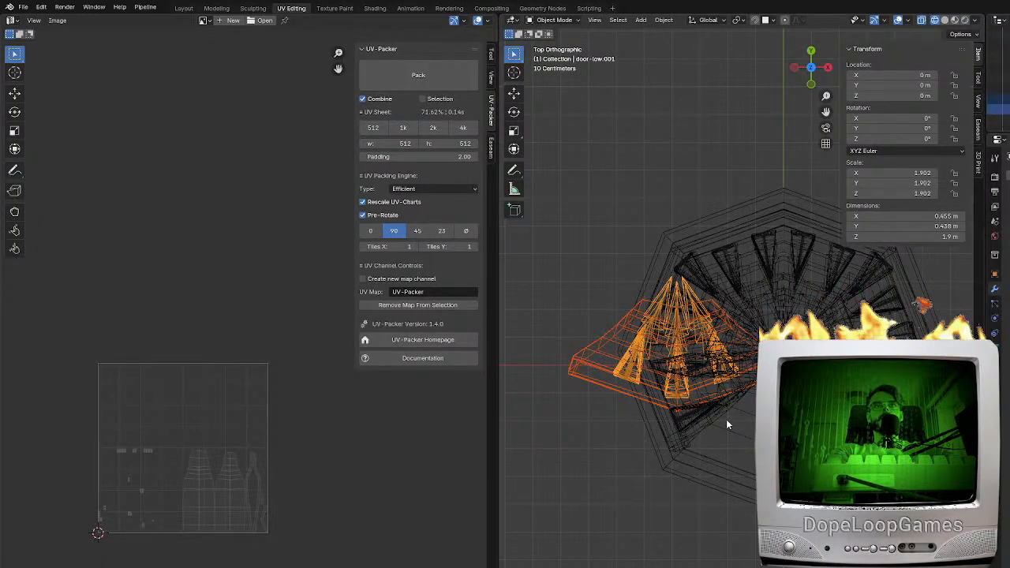
{"action": "key", "text": "F3"}
{"action": "type", "text": "move to c"}
{"action": "key", "text": "Return"}
{"action": "key", "text": "Return"}
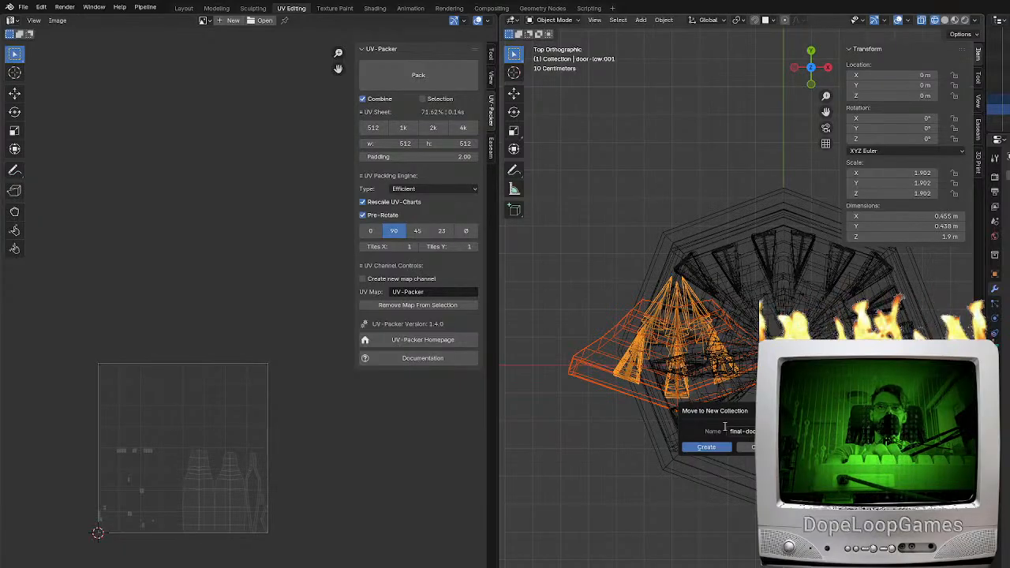
{"action": "left_click", "coordinate": [706, 447]}
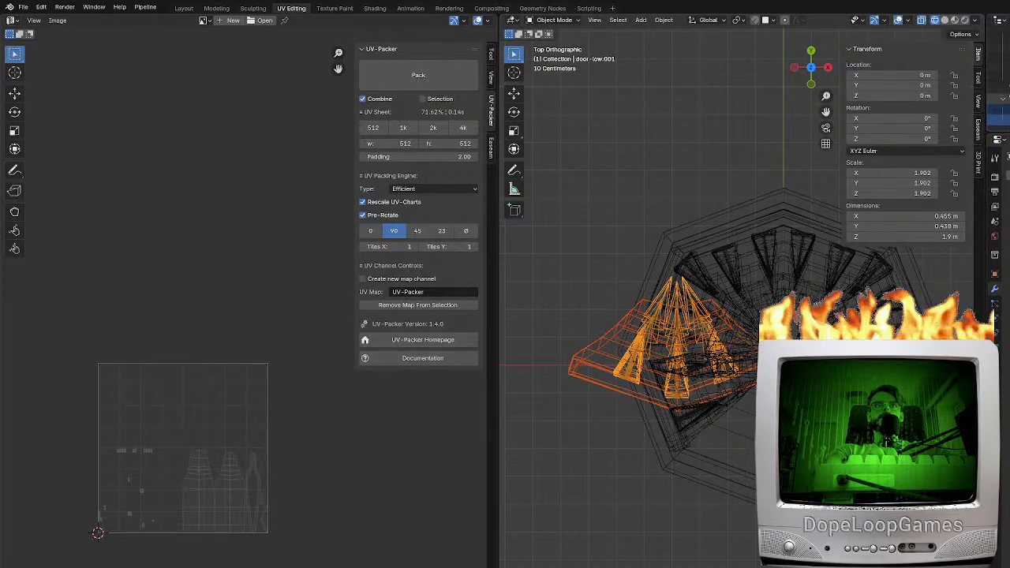
Hide the door collection, select all remaining iron maiden parts and export them
{"action": "left_click", "coordinate": [1008, 99]}
{"action": "key", "text": "a"}
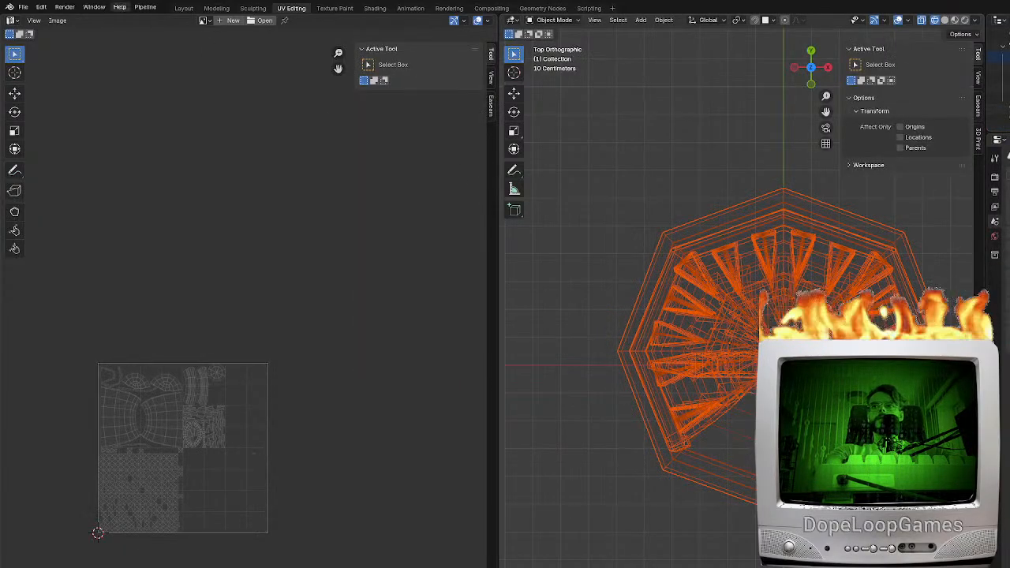
{"action": "left_click", "coordinate": [23, 8]}
{"action": "mouse_move", "coordinate": [39, 166]}
{"action": "left_click", "coordinate": [152, 262]}
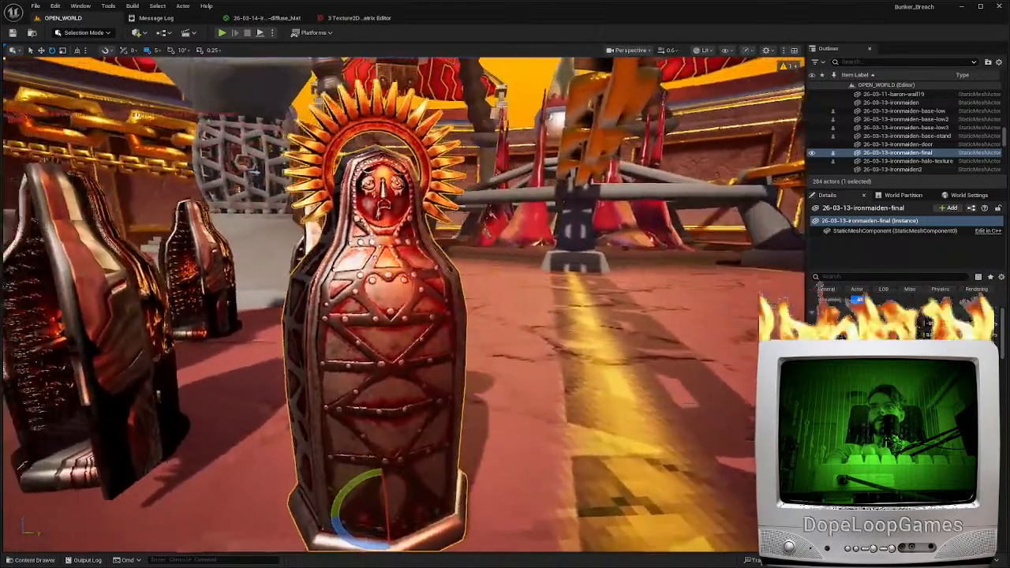
{"action": "mouse_move", "coordinate": [379, 300]}
{"action": "right_mouse_down"}
{"action": "mouse_move", "coordinate": [385, 324]}
{"action": "mouse_move", "coordinate": [380, 299]}
{"action": "right_mouse_up"}
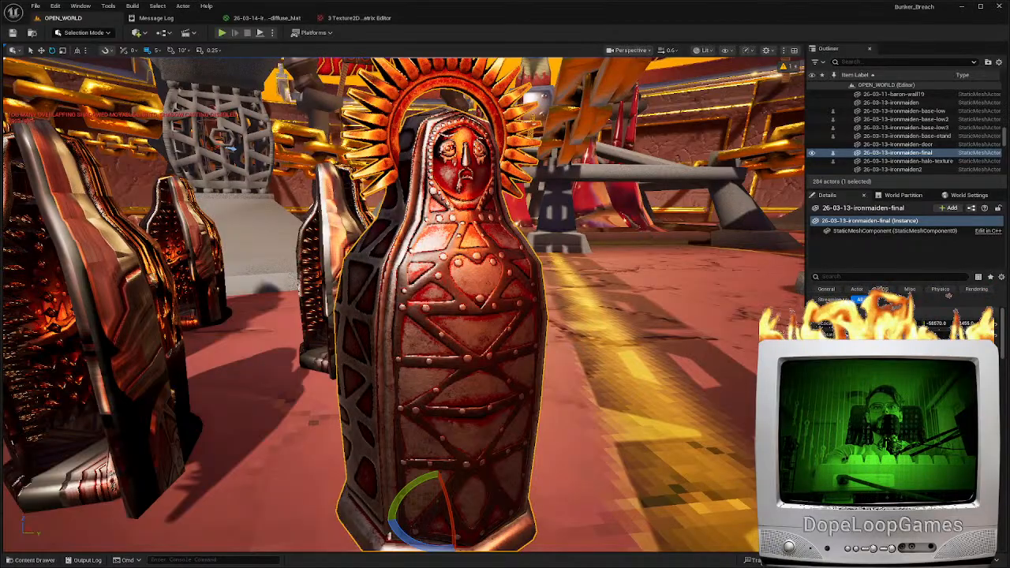
Open the 26-03-13-ironmaiden-final static mesh and try to reimport it from the newly exported file
{"action": "key", "text": "ctrl+e"}
{"action": "left_click", "coordinate": [86, 34]}
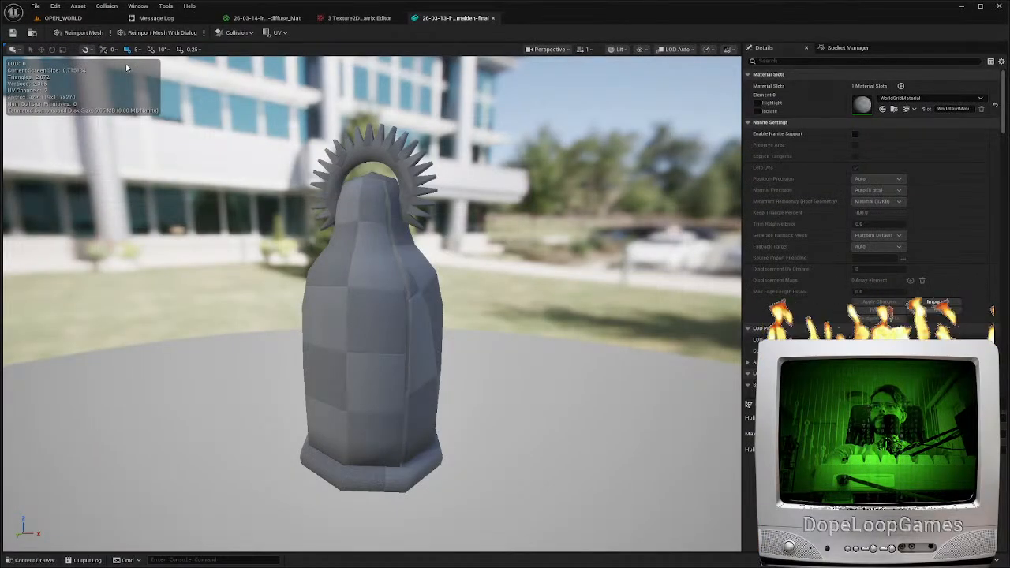
{"action": "left_click", "coordinate": [82, 33]}
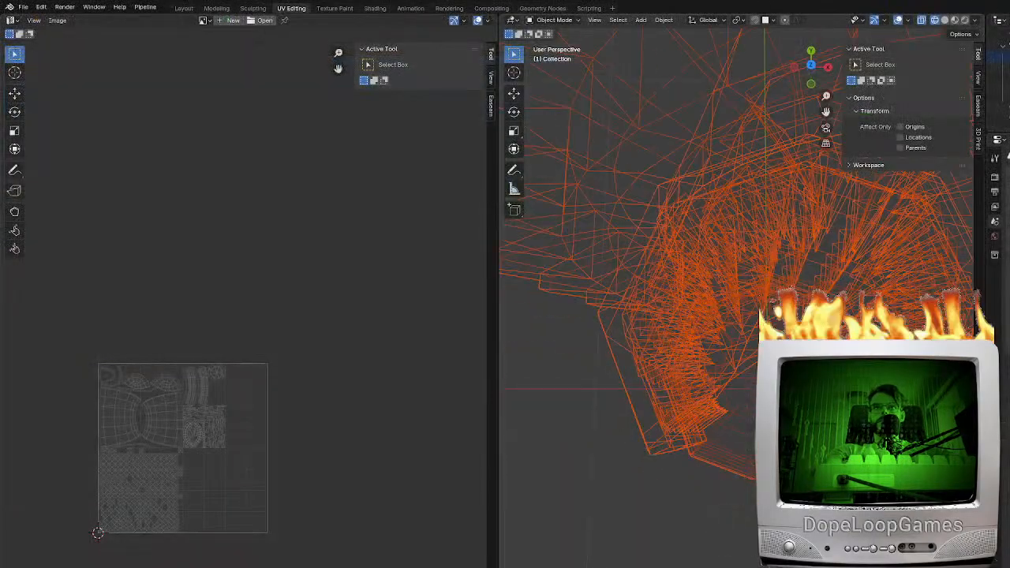
{"action": "left_click", "coordinate": [45, 23]}
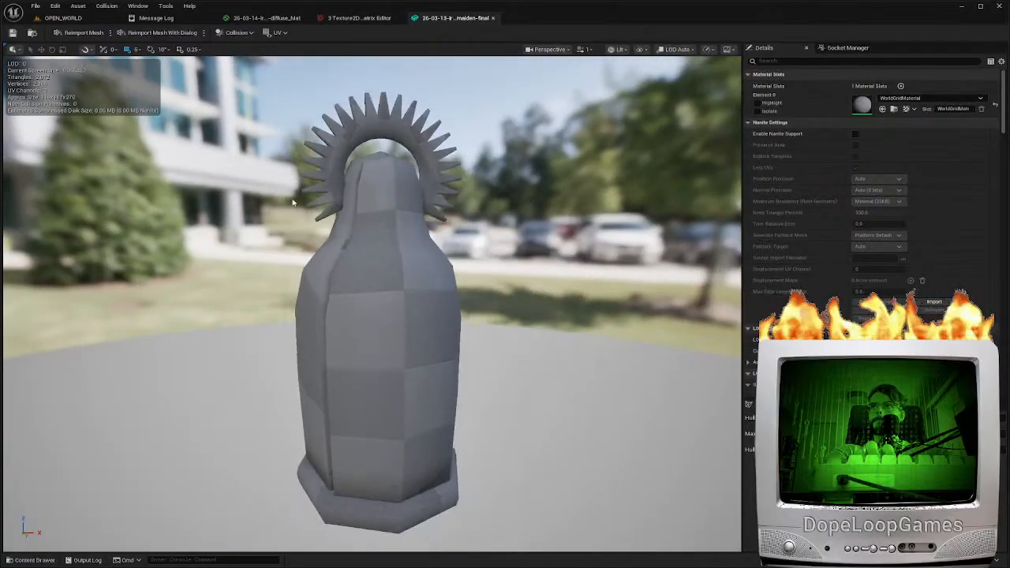
{"action": "scroll", "coordinate": [322, 230], "scroll_direction": "down", "scroll_amount": 1}
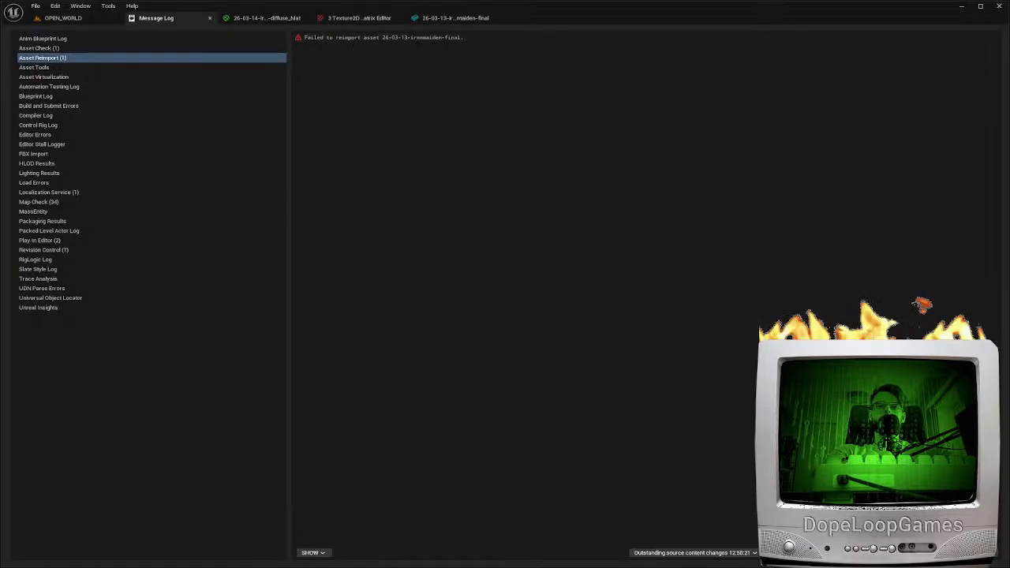
{"action": "key", "text": "alt+Tab"}
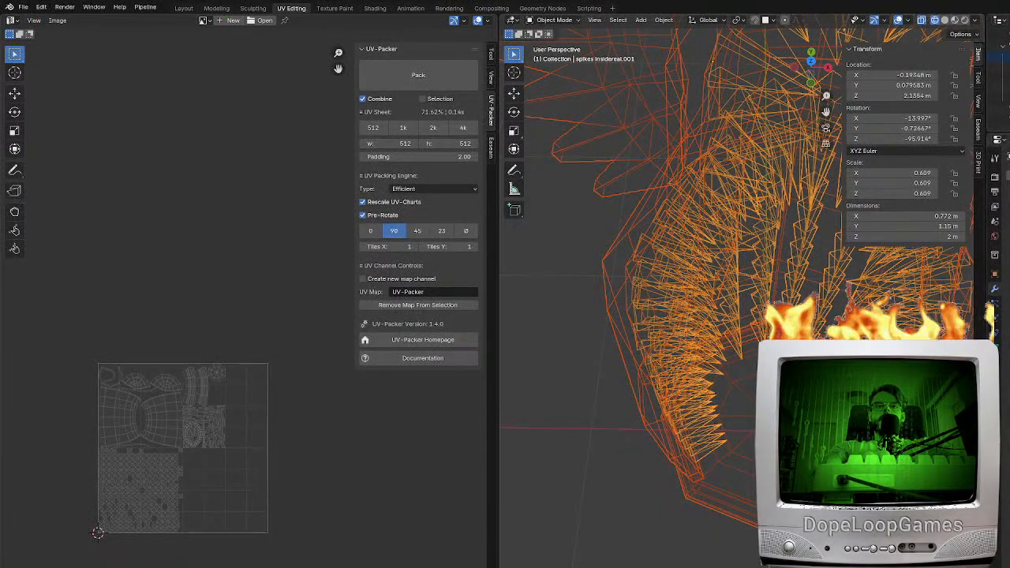
{"action": "key", "text": "alt+Tab"}
Place the 26-03-13-ironmaiden-final-door static mesh in the OPEN_WORLD level in front of the iron maiden
{"action": "left_click", "coordinate": [70, 18]}
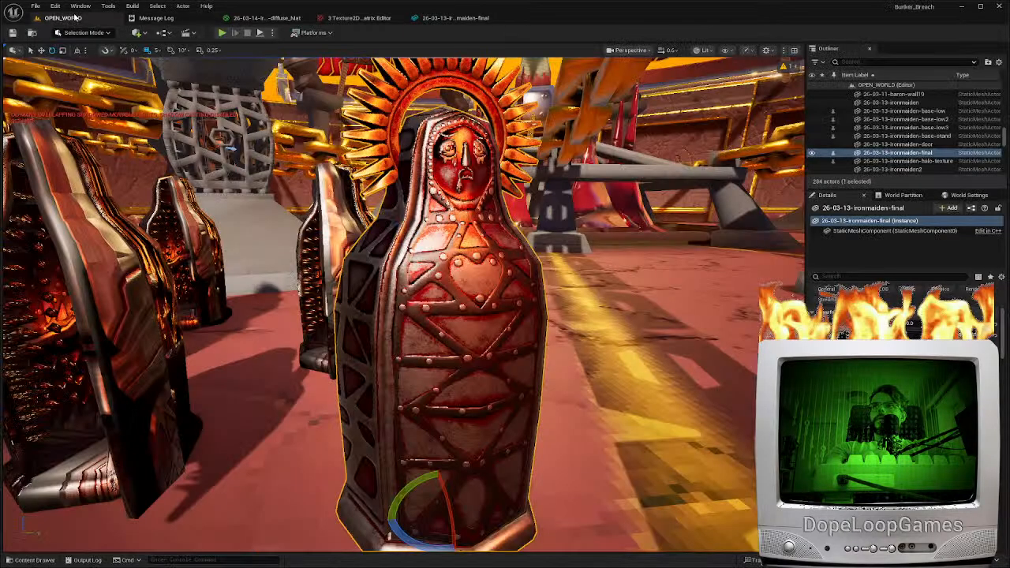
{"action": "right_click_drag", "start_coordinate": [372, 158], "coordinate": [345, 256]}
{"action": "left_click", "coordinate": [455, 18]}
{"action": "key", "text": "w"}
{"action": "key", "text": "s"}
{"action": "left_click", "coordinate": [55, 18]}
{"action": "key", "text": "s"}
{"action": "key", "text": "ctrl+space"}
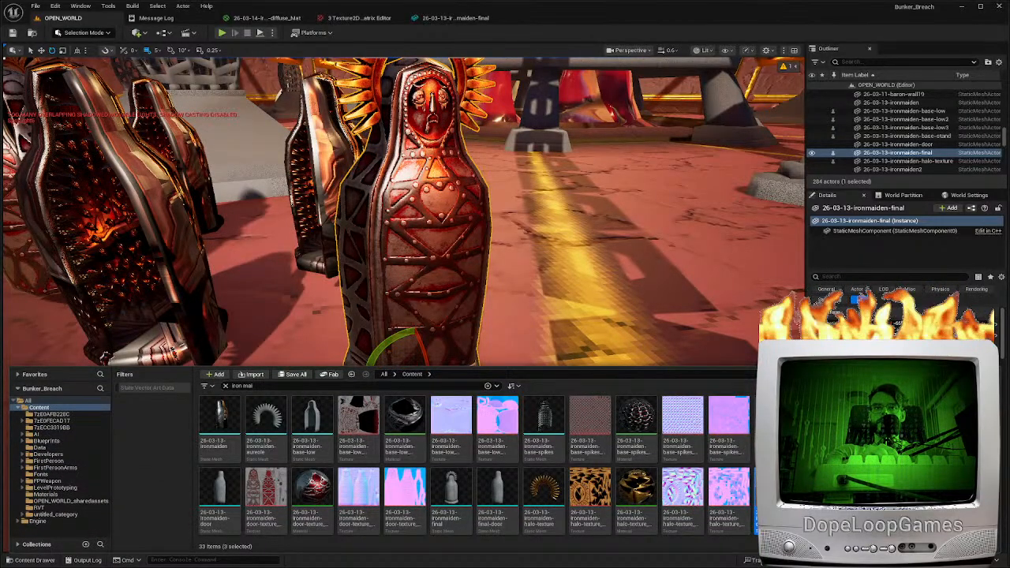
{"action": "left_click_drag", "start_coordinate": [496, 489], "coordinate": [469, 395]}
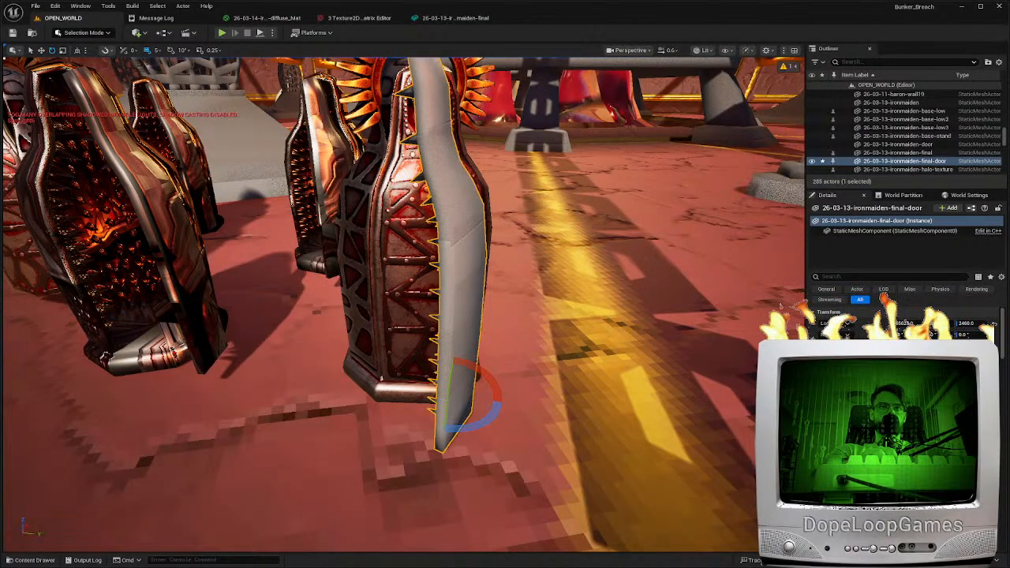
Delete the outdated iron maiden door and body test pieces standing beside the final iron maiden
{"action": "key", "text": "d"}
{"action": "right_click_drag", "start_coordinate": [470, 394], "coordinate": [395, 390]}
{"action": "key", "text": "a"}
{"action": "left_click_drag", "start_coordinate": [394, 391], "coordinate": [395, 351]}
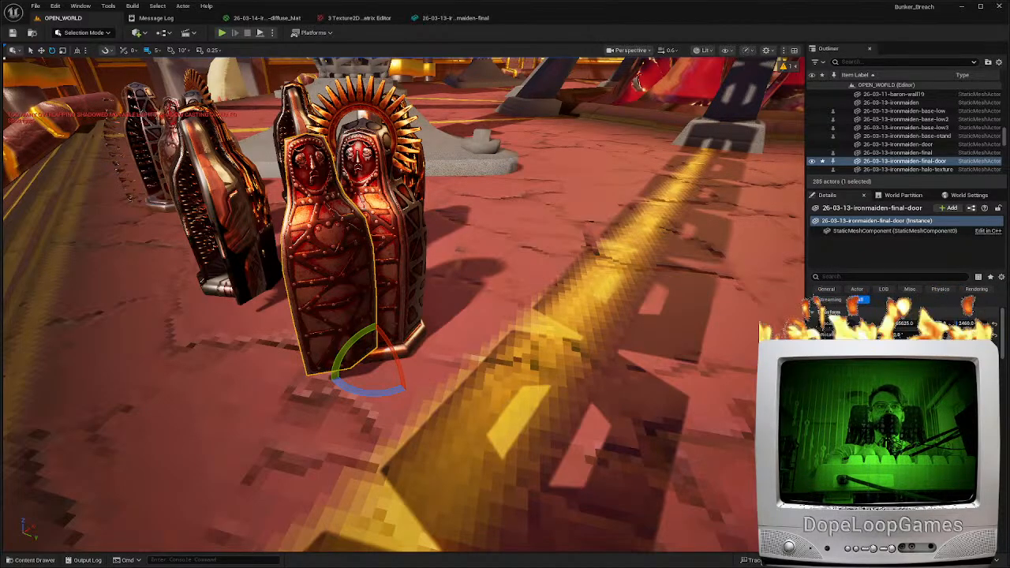
{"action": "key", "text": "a"}
{"action": "right_click_drag", "start_coordinate": [395, 351], "coordinate": [395, 315]}
{"action": "left_click", "coordinate": [394, 339]}
{"action": "key", "text": "Delete"}
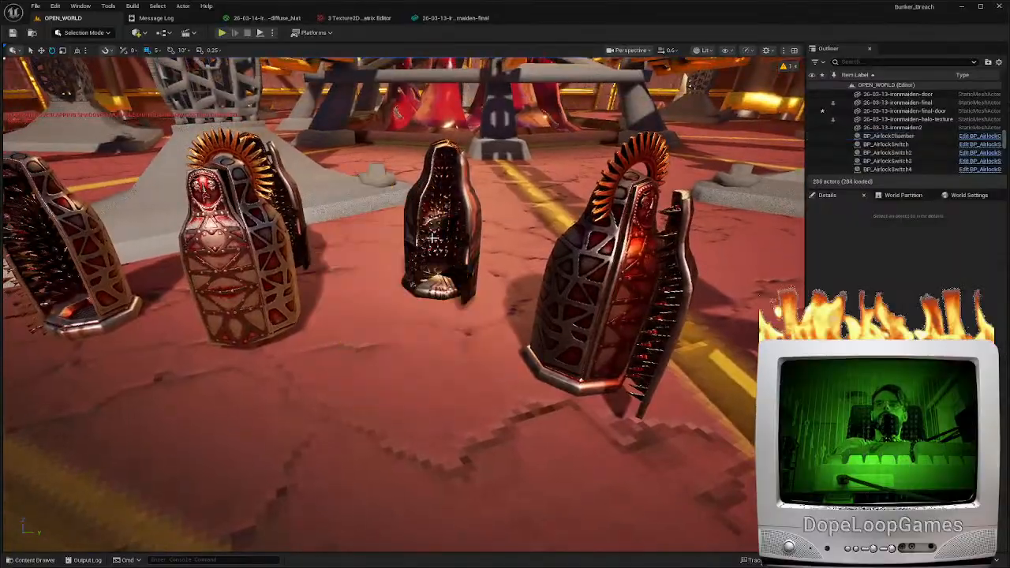
{"action": "left_click", "coordinate": [432, 239]}
{"action": "key", "text": "Delete"}
{"action": "left_click", "coordinate": [243, 265]}
{"action": "key", "text": "Delete"}
{"action": "left_click", "coordinate": [244, 257]}
{"action": "key", "text": "Delete"}
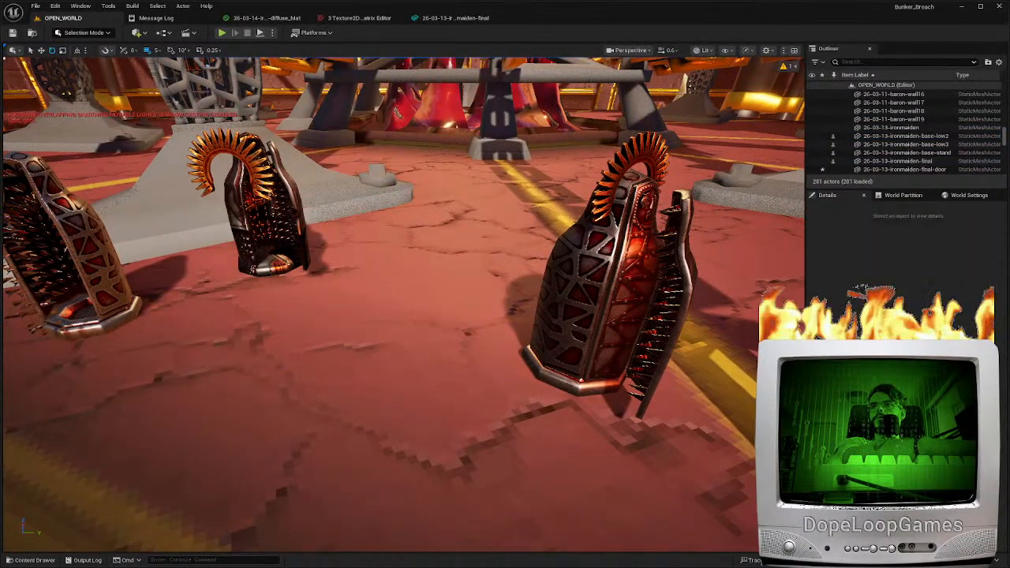
Delete the remaining old iron maiden test parts, including the halo, shells, loose spikes and base stand
{"action": "left_click", "coordinate": [267, 187]}
{"action": "key", "text": "Delete"}
{"action": "left_click", "coordinate": [262, 185]}
{"action": "key", "text": "Delete"}
{"action": "left_click", "coordinate": [95, 267]}
{"action": "key", "text": "Delete"}
{"action": "right_click_drag", "start_coordinate": [139, 273], "coordinate": [110, 274]}
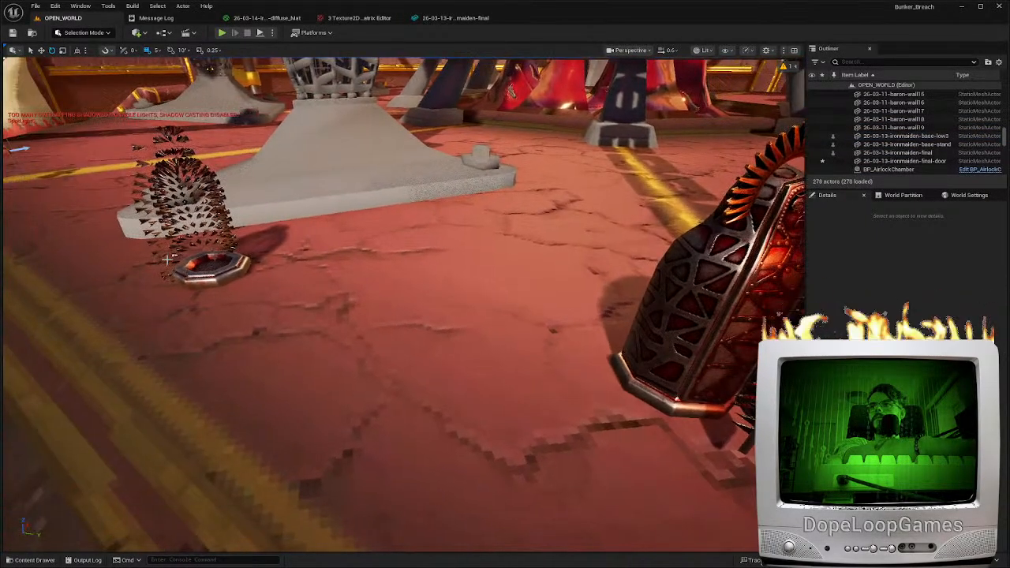
{"action": "left_click", "coordinate": [167, 253]}
{"action": "key", "text": "Delete"}
{"action": "left_click", "coordinate": [198, 274]}
{"action": "key", "text": "Delete"}
Select the 26-03-13-ironmaiden-final actor and close the message log and all open asset editors
{"action": "right_click_drag", "start_coordinate": [199, 274], "coordinate": [253, 272]}
{"action": "left_click", "coordinate": [516, 272]}
{"action": "key", "text": "d"}
{"action": "right_click_drag", "start_coordinate": [517, 272], "coordinate": [490, 272]}
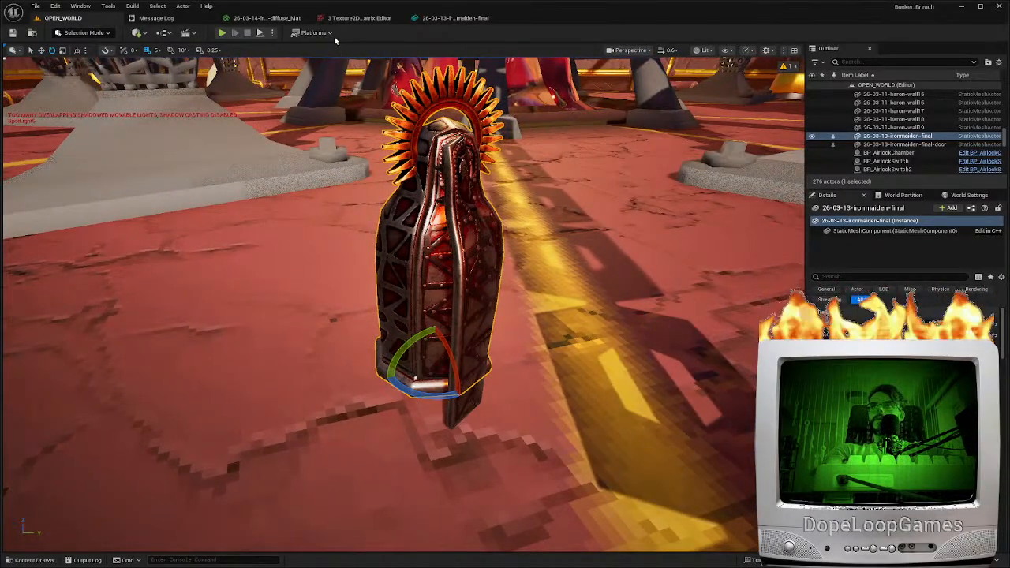
{"action": "middle_click", "coordinate": [256, 19]}
{"action": "middle_click", "coordinate": [255, 18]}
{"action": "middle_click", "coordinate": [256, 18]}
{"action": "middle_click", "coordinate": [181, 16]}
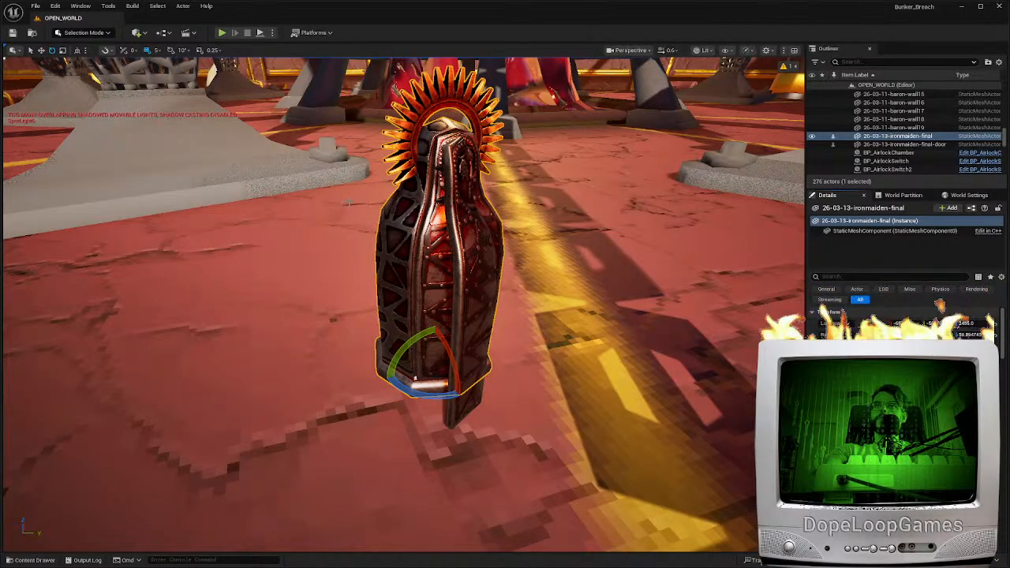
Reopen the iron maiden final mesh, reimport it without the door, check its spiked interior and return to the level
{"action": "double_click", "coordinate": [410, 222]}
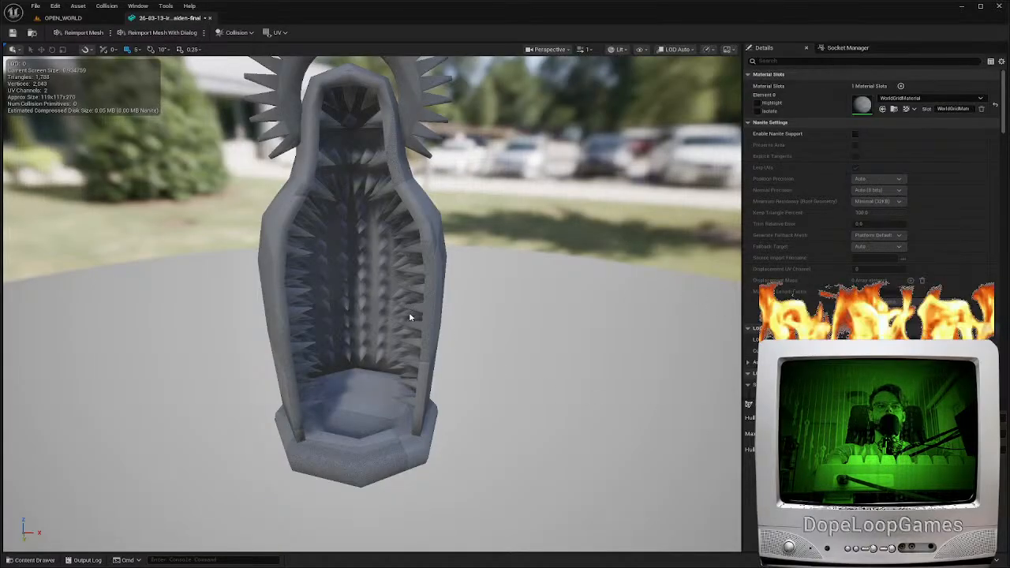
{"action": "key", "text": "w"}
{"action": "right_click_drag", "start_coordinate": [421, 315], "coordinate": [434, 245]}
{"action": "key", "text": "s"}
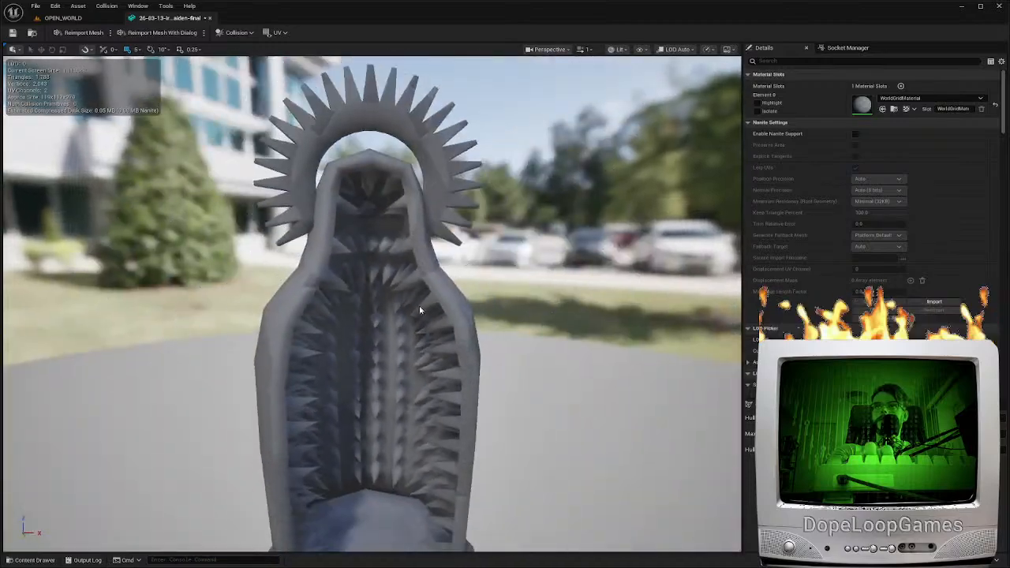
{"action": "left_click", "coordinate": [95, 19]}
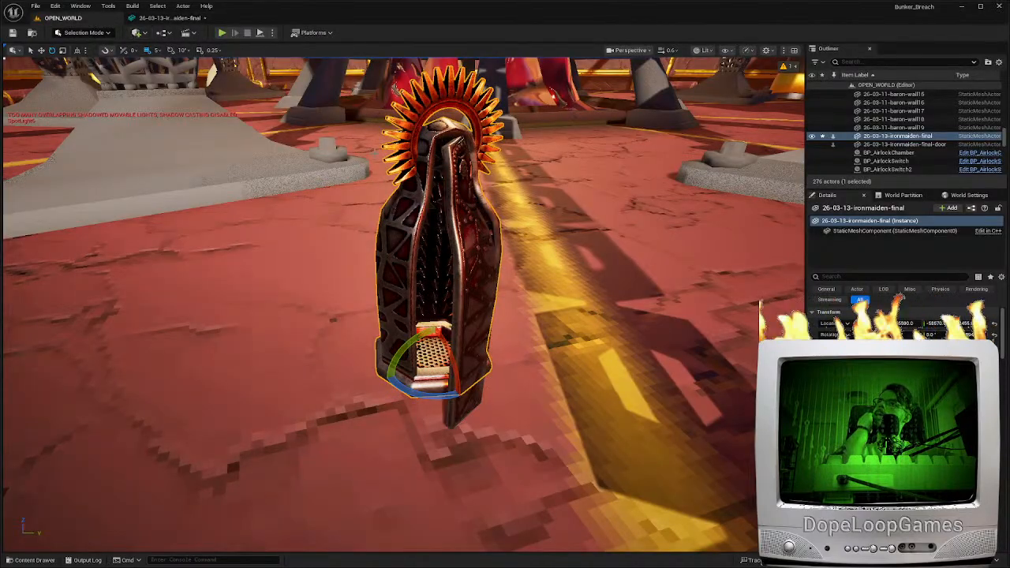
Select the iron maiden door, move it against the body's hinge edge and rotate it into a partly open position
{"action": "left_click", "coordinate": [483, 291]}
{"action": "key", "text": "w"}
{"action": "right_click_drag", "start_coordinate": [485, 293], "coordinate": [481, 394]}
{"action": "right_click_drag", "start_coordinate": [403, 305], "coordinate": [425, 364]}
{"action": "key", "text": "w"}
{"action": "left_click_drag", "start_coordinate": [471, 255], "coordinate": [476, 255]}
{"action": "right_click_drag", "start_coordinate": [476, 256], "coordinate": [457, 264]}
{"action": "scroll", "coordinate": [450, 245], "scroll_direction": "down", "scroll_amount": 2}
{"action": "mouse_move", "coordinate": [448, 275]}
{"action": "left_mouse_down"}
{"action": "mouse_move", "coordinate": [465, 285]}
{"action": "mouse_move", "coordinate": [458, 276]}
{"action": "left_mouse_up"}
{"action": "right_click_drag", "start_coordinate": [457, 276], "coordinate": [426, 225]}
{"action": "key", "text": "e"}
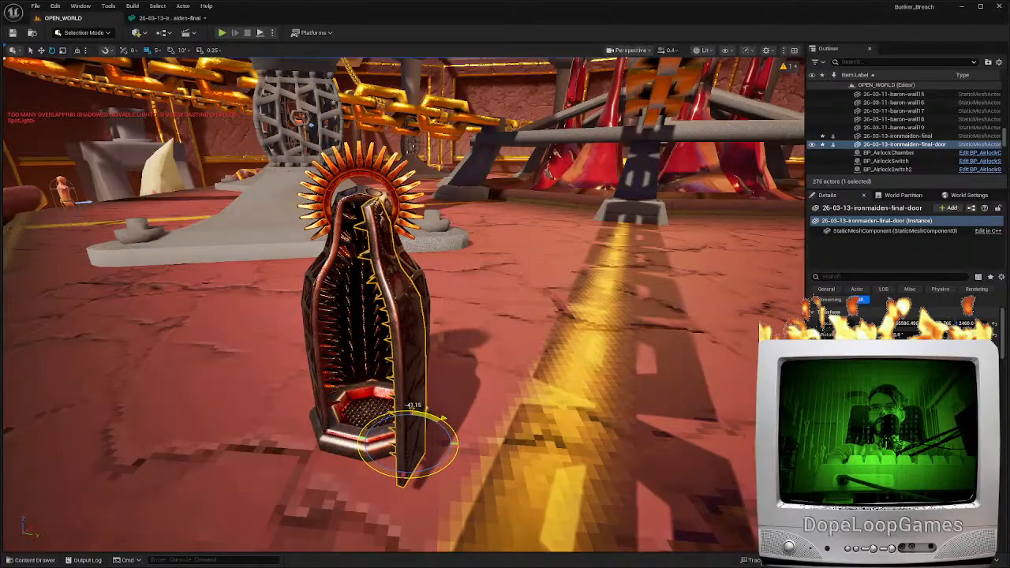
Playtest the level, walking the character around and into the open iron maiden, and end the session
{"action": "key", "text": "alt+p"}
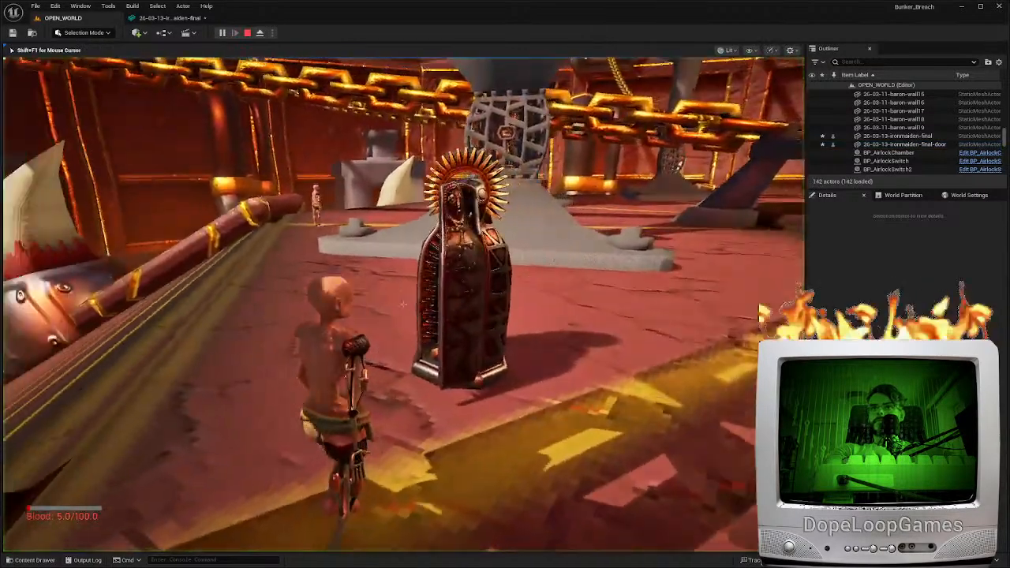
{"action": "key", "text": "w"}
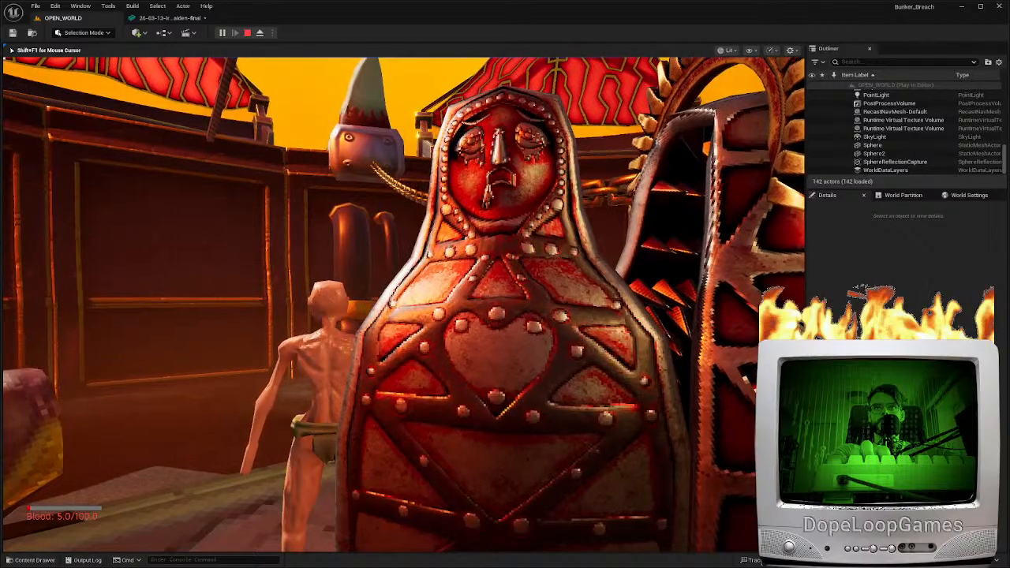
{"action": "key", "text": "w"}
{"action": "key", "text": "w"}
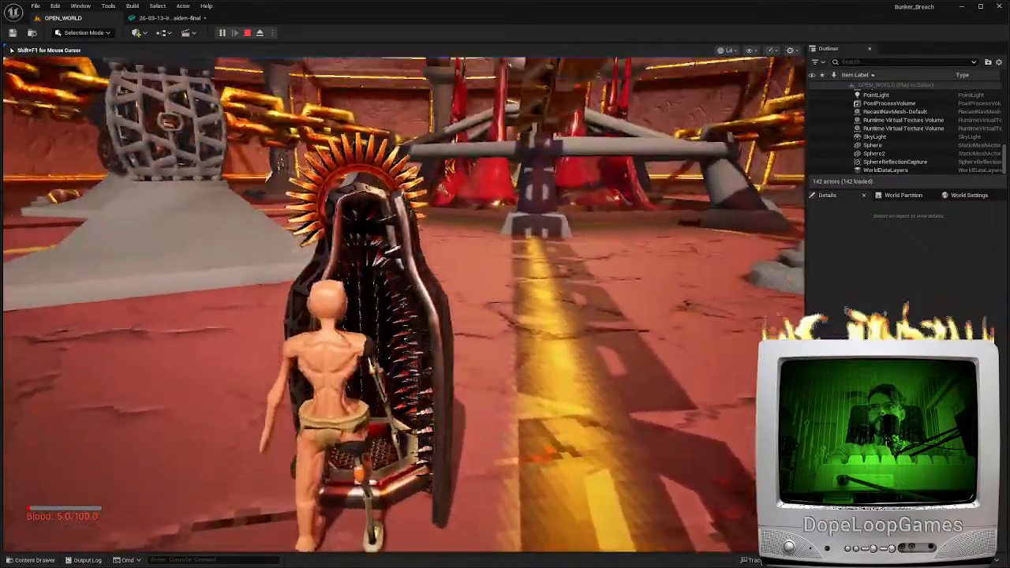
{"action": "key", "text": "s"}
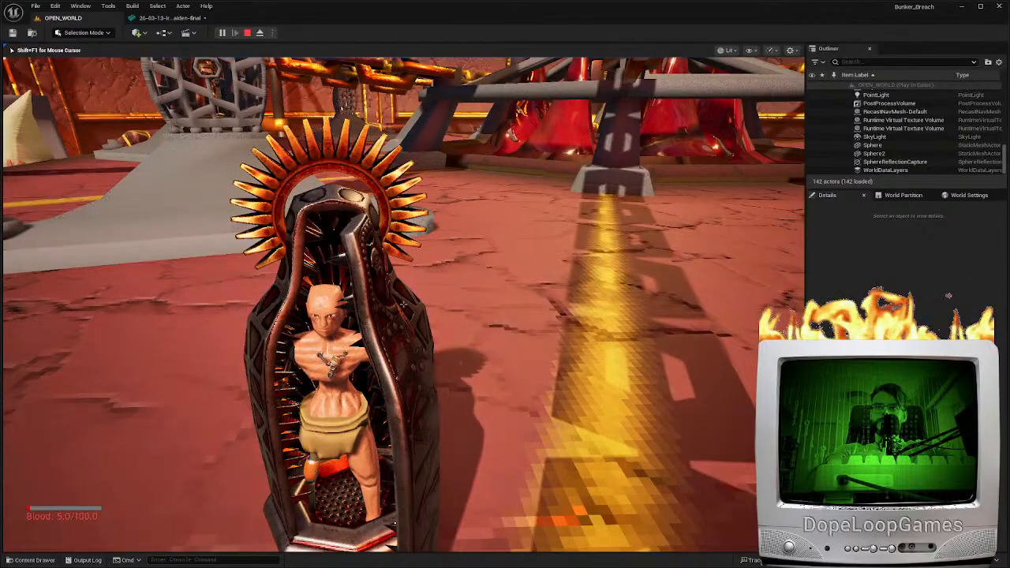
{"action": "key", "text": "Escape"}
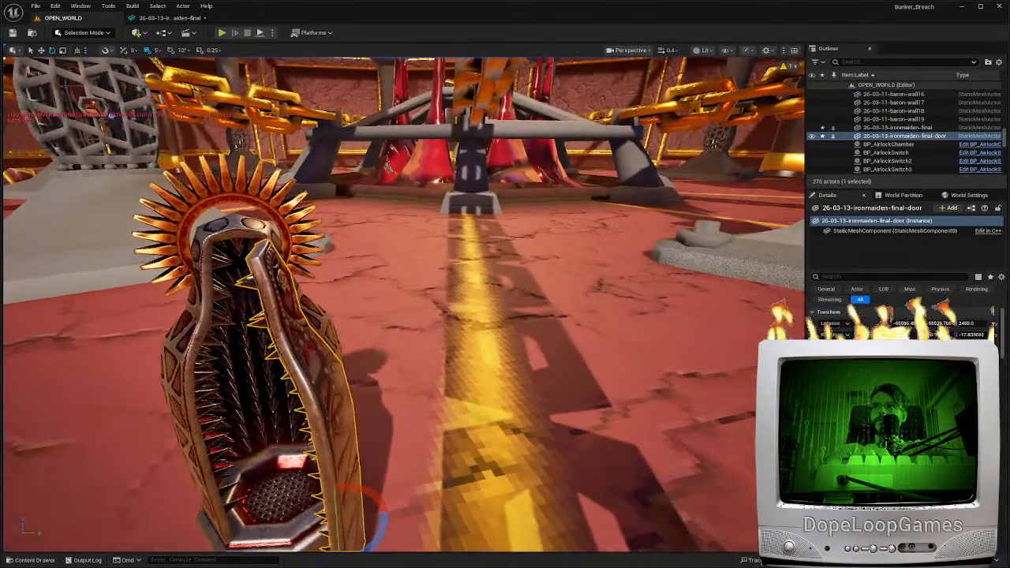
Select the iron maiden body together with its door and move both beside the base of a grey caged pillar
{"action": "key", "text": "a"}
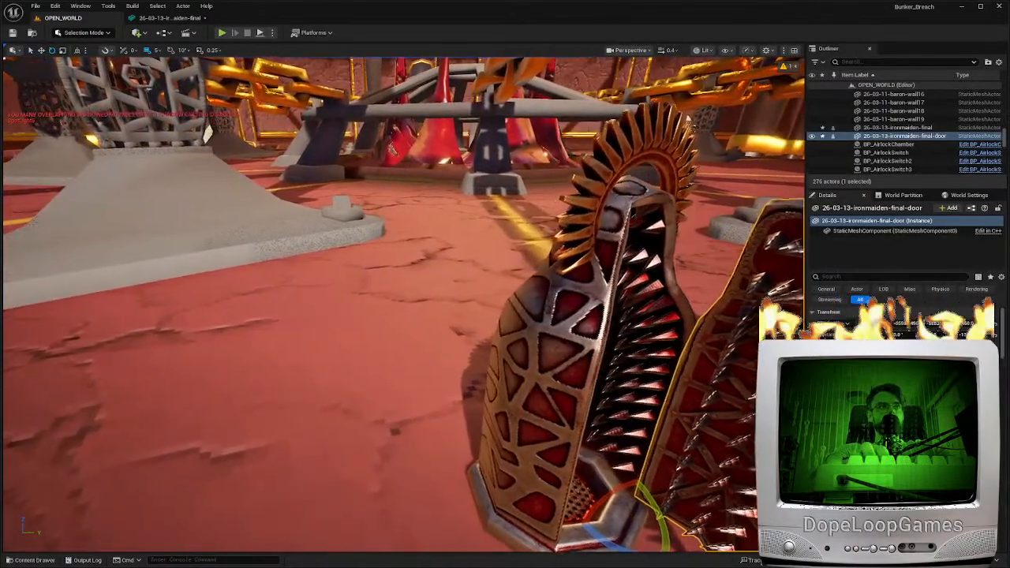
{"action": "key", "text": "d"}
{"action": "right_click_drag", "start_coordinate": [138, 386], "coordinate": [138, 386]}
{"action": "key", "text": "w"}
{"action": "key", "text": "s"}
{"action": "left_click", "coordinate": [359, 347], "text": "ctrl"}
{"action": "left_click_drag", "start_coordinate": [395, 465], "coordinate": [272, 456]}
{"action": "right_click_drag", "start_coordinate": [386, 454], "coordinate": [481, 469]}
{"action": "scroll", "coordinate": [386, 454], "scroll_direction": "up", "scroll_amount": 3}
{"action": "key", "text": "s"}
{"action": "key", "text": "s"}
{"action": "key", "text": "w"}
{"action": "key", "text": "a"}
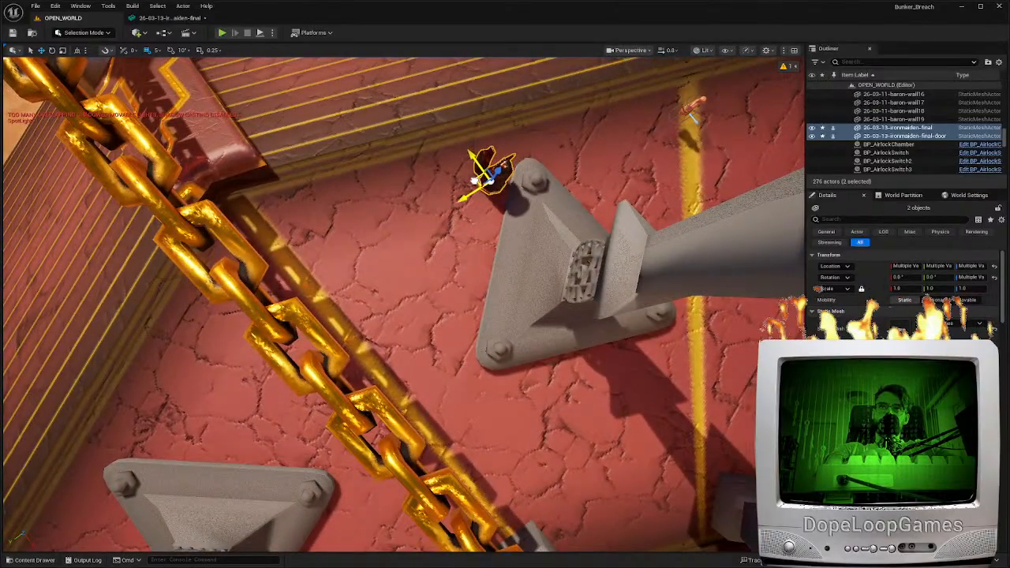
{"action": "key", "text": "w"}
{"action": "right_click_drag", "start_coordinate": [627, 170], "coordinate": [805, 142]}
{"action": "scroll", "coordinate": [627, 171], "scroll_direction": "up", "scroll_amount": 3}
{"action": "key", "text": "a"}
{"action": "key", "text": "w"}
{"action": "key", "text": "d"}
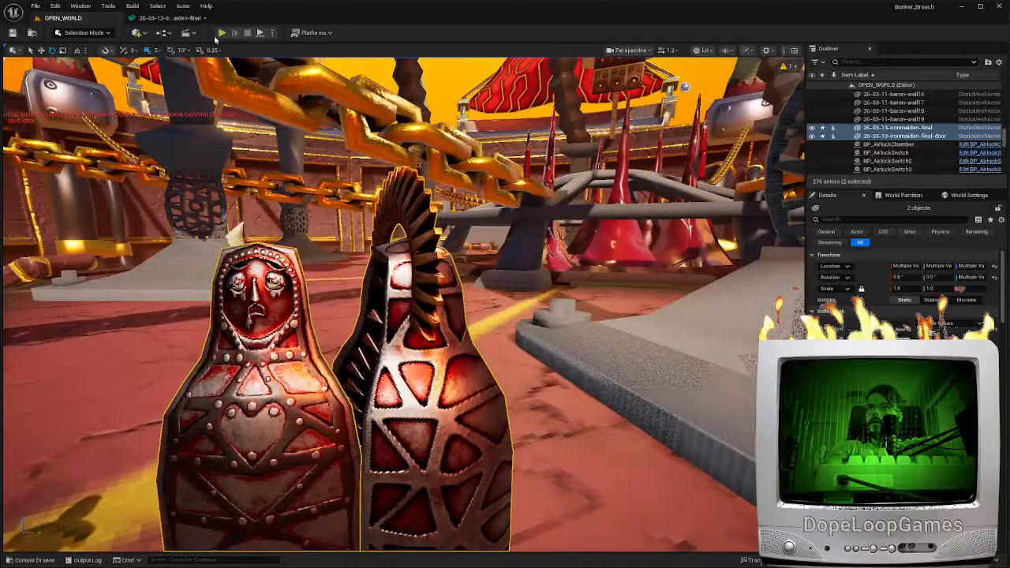
Playtest the level and examine the relocated iron maiden's door face, spikes and halo up close
{"action": "key", "text": "alt+p"}
{"action": "key", "text": "d"}
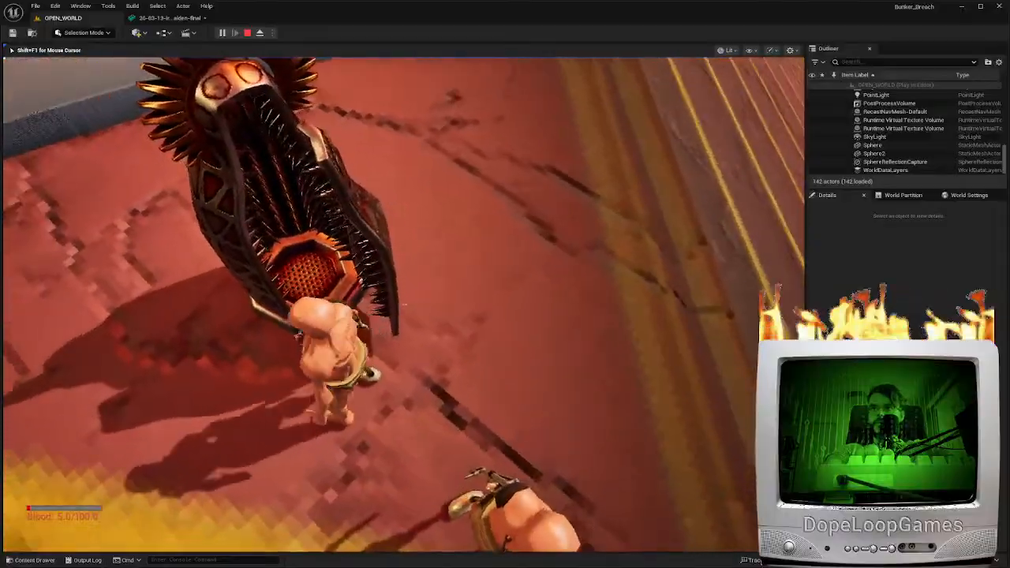
{"action": "key", "text": "w"}
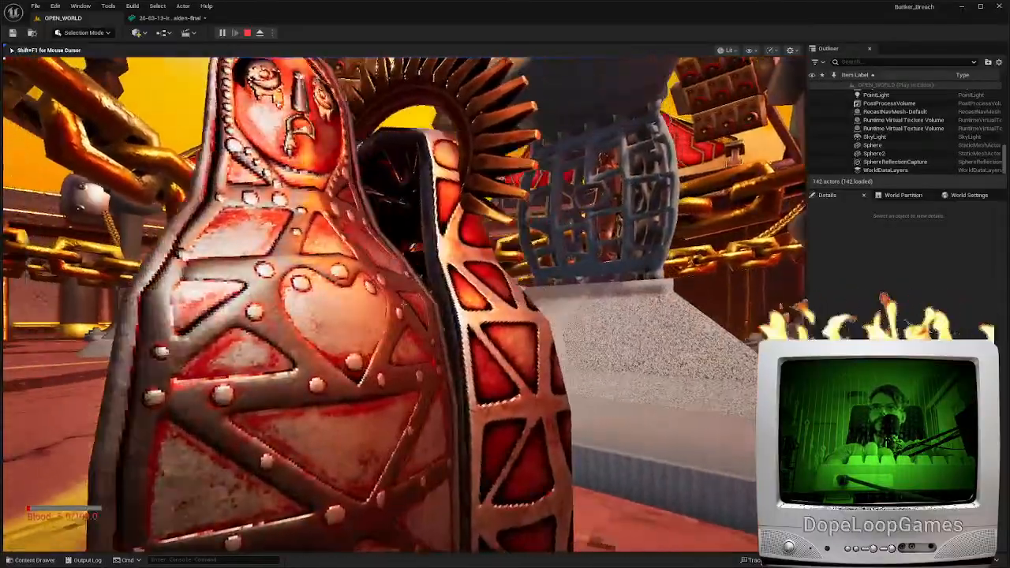
{"action": "key", "text": "w"}
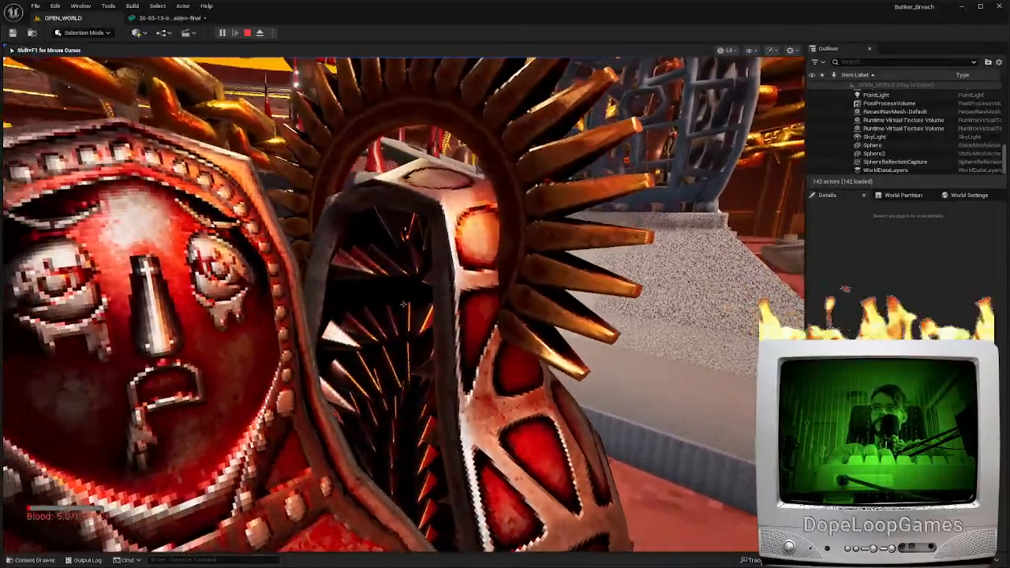
{"action": "key", "text": "a"}
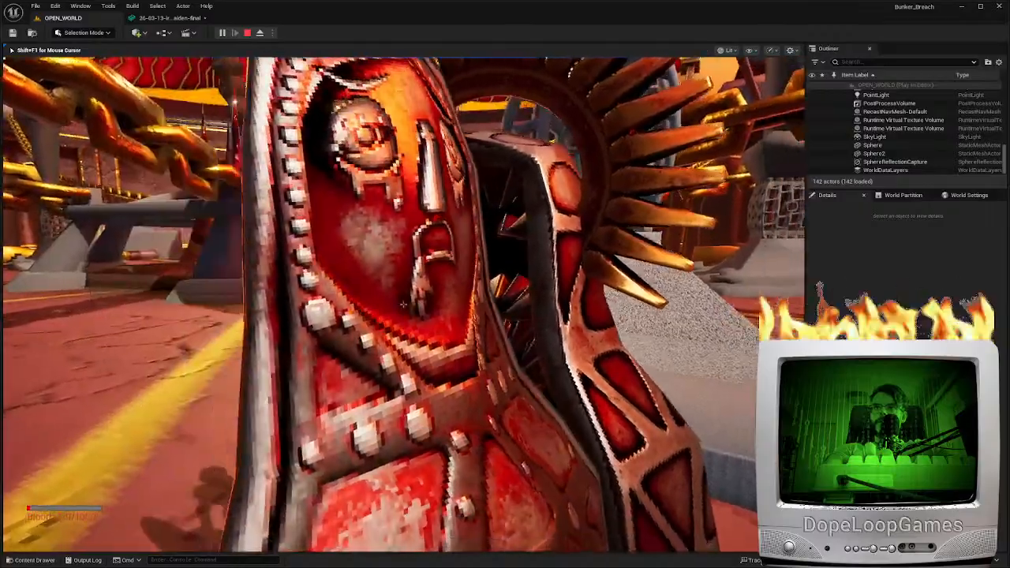
{"action": "key", "text": "s"}
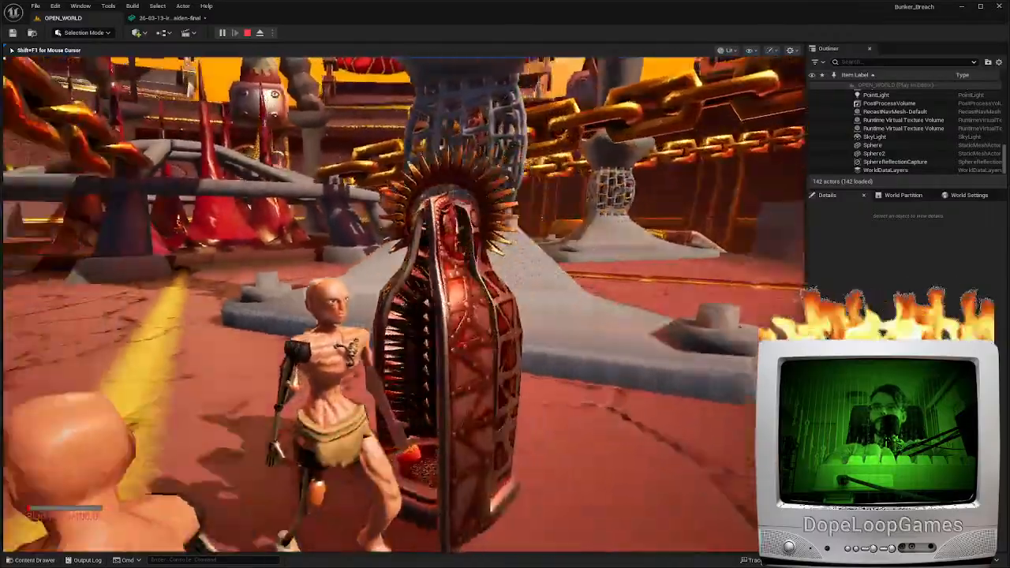
Try the character's attack on the iron maiden, run around the pillar base and end the playtest
{"action": "key", "text": "w"}
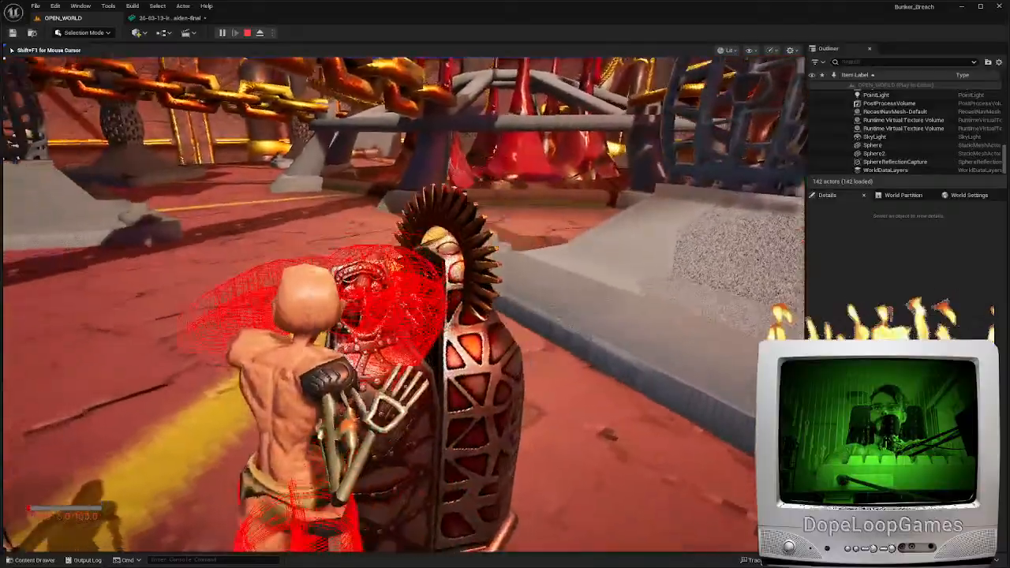
{"action": "key", "text": "d"}
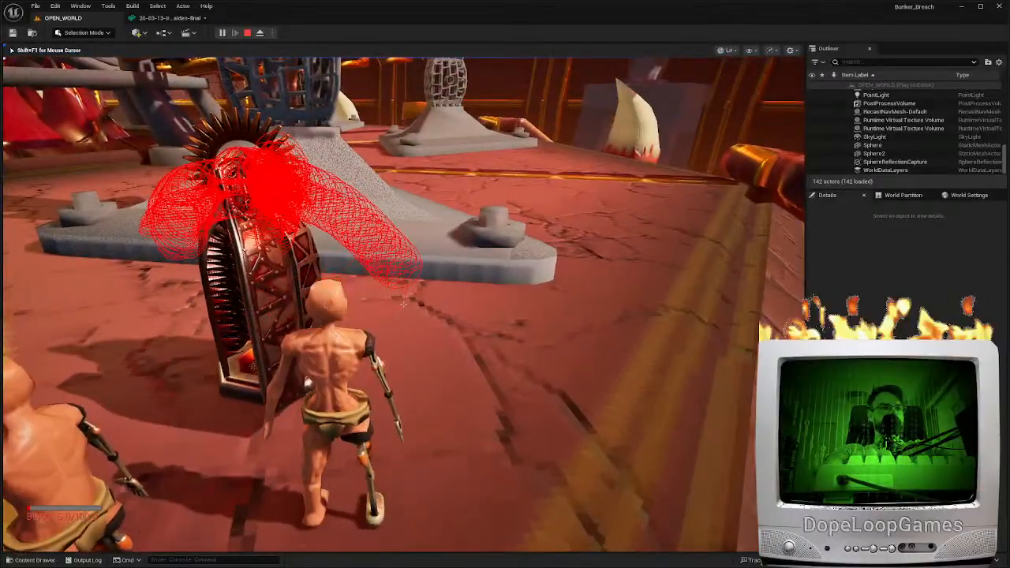
{"action": "key", "text": "a"}
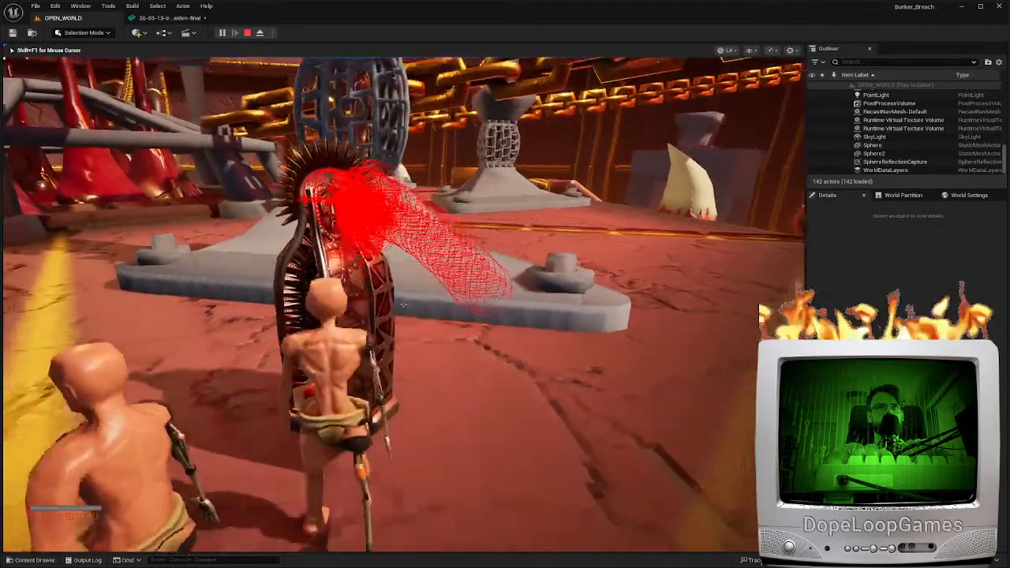
{"action": "key", "text": "d"}
{"action": "key", "text": "s"}
{"action": "key", "text": "d"}
{"action": "key", "text": "w"}
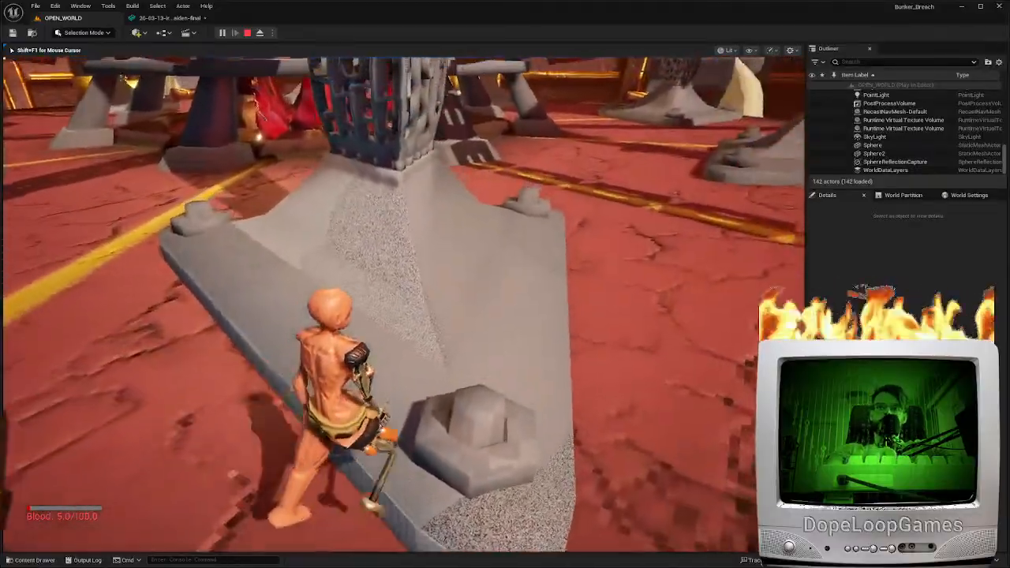
{"action": "key", "text": "s"}
{"action": "key", "text": "Escape"}
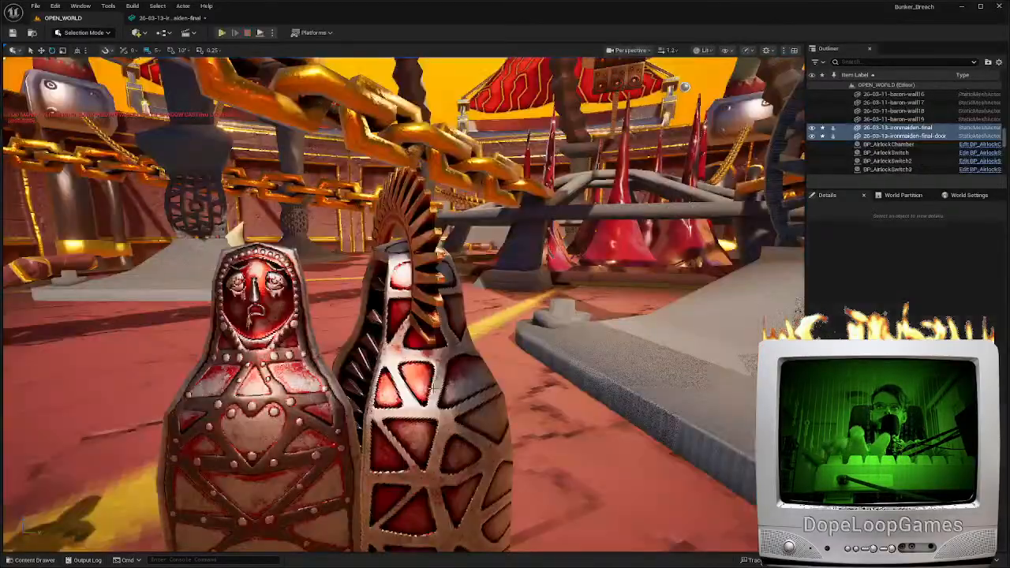